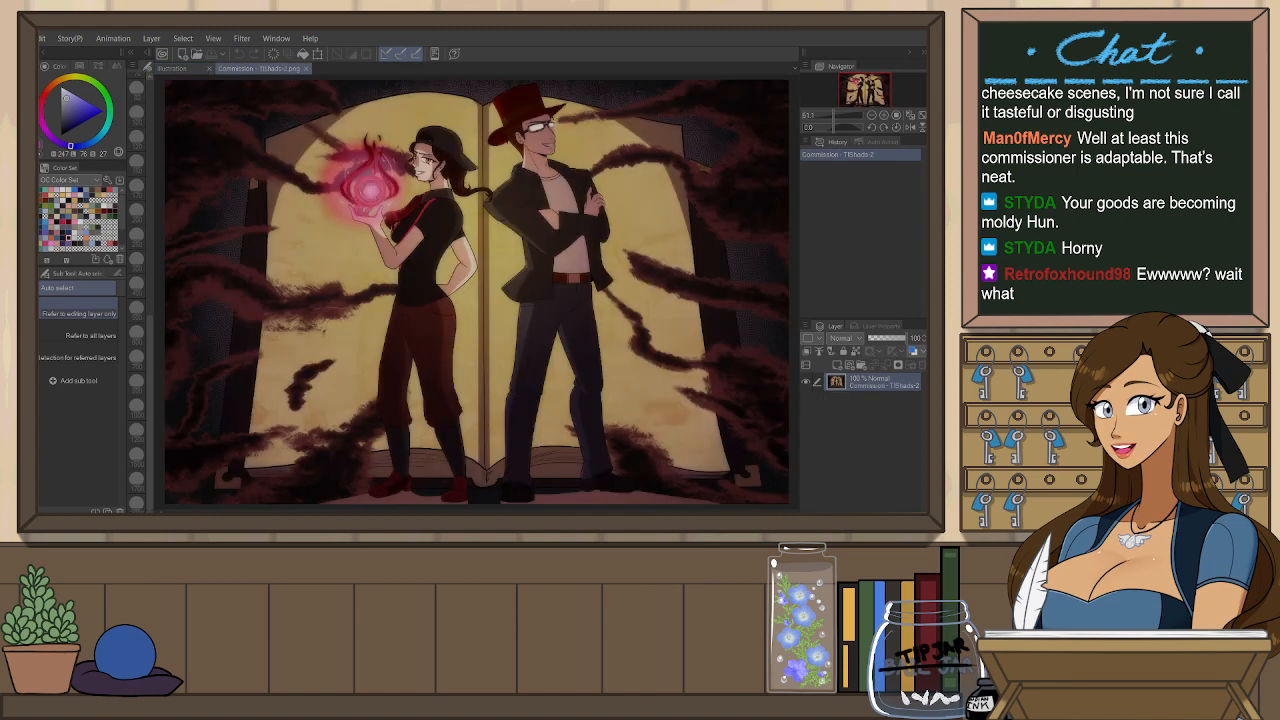
# - Dock the commission reference image side by side with the blank Illustration canvas, keeping the man in the top hat in view
pyautogui.hotkey('ctrl', '-')
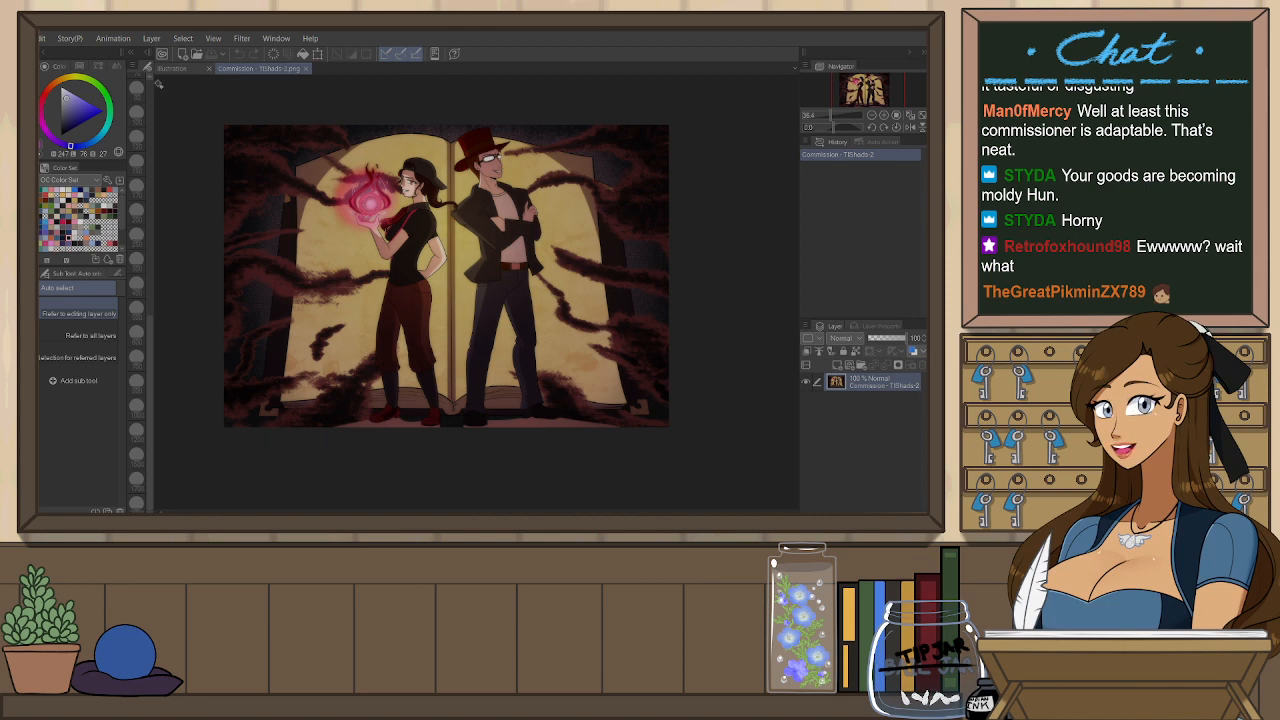
pyautogui.moveTo(260, 68); pyautogui.dragTo(345, 188)
pyautogui.scroll(3, 338, 126)
pyautogui.click(526, 84)
pyautogui.moveTo(477, 92); pyautogui.dragTo(287, 88)
pyautogui.click(287, 88)
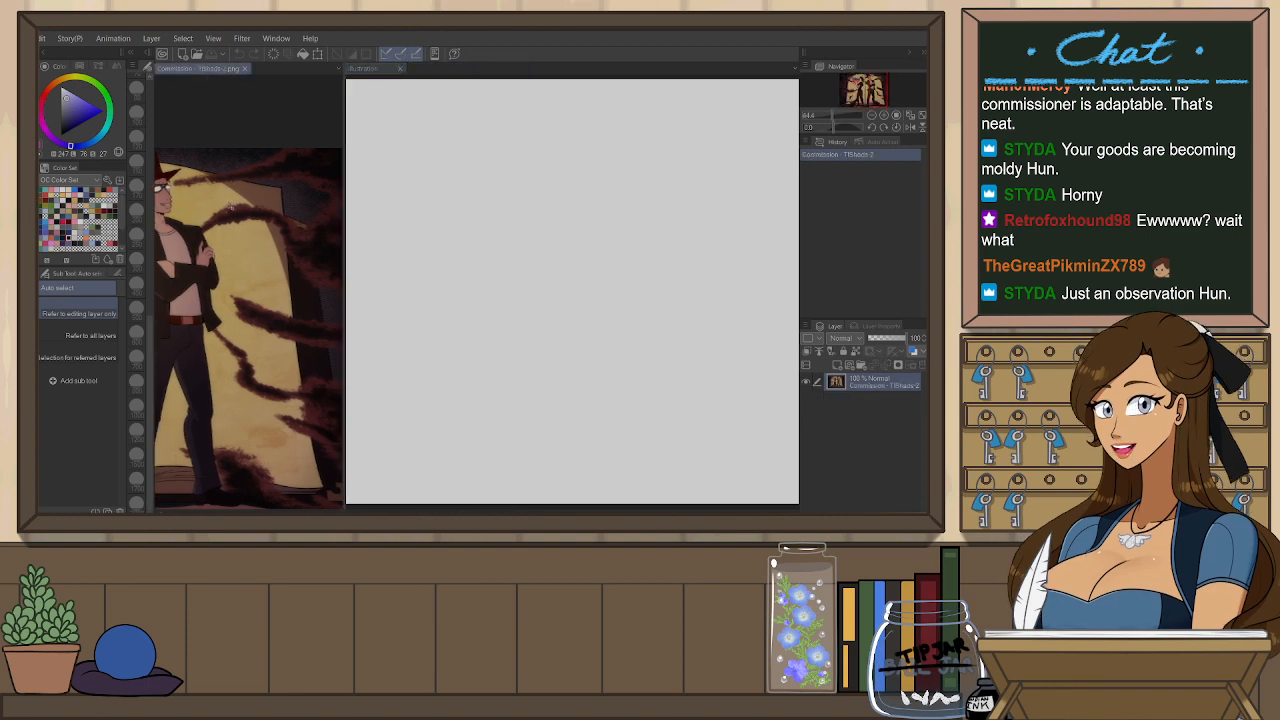
pyautogui.scroll(-2, 296, 172)
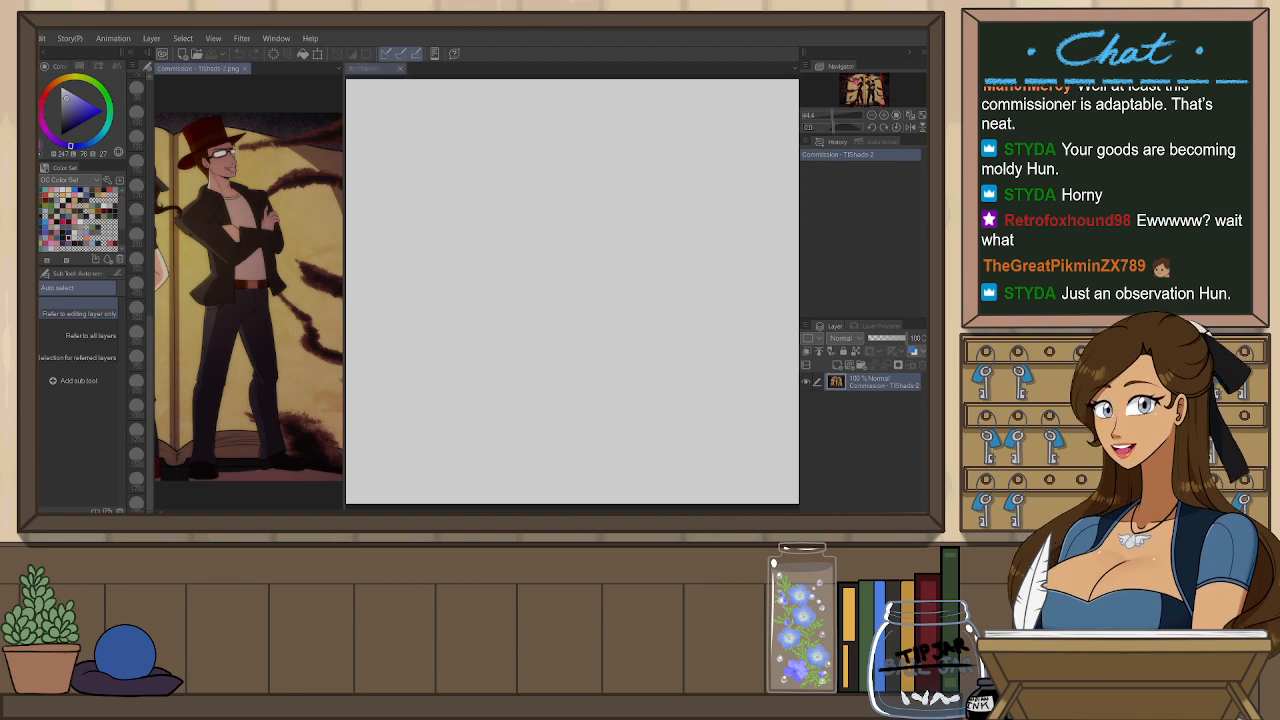
# - Place a vertical symmetrical ruler on Layer 1 of the blank Illustration canvas
pyautogui.click(595, 230)
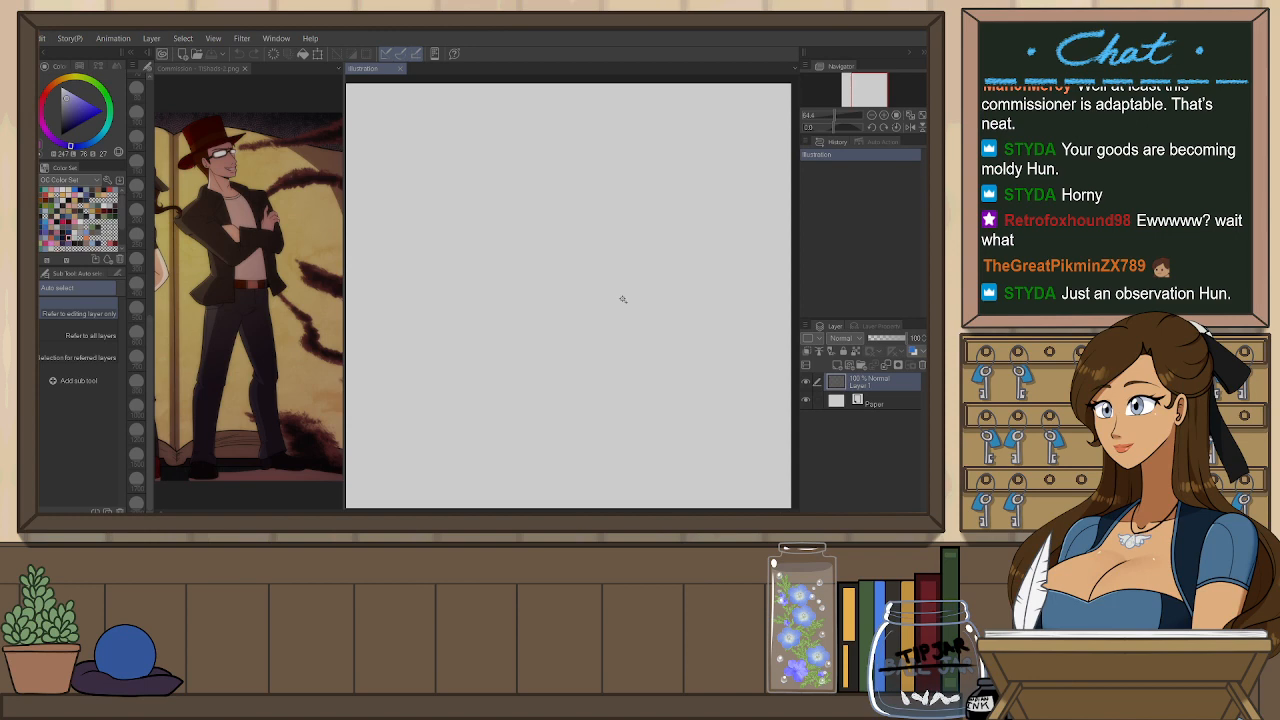
pyautogui.hotkey('ctrl', '-')
pyautogui.hotkey('ctrl', '+')
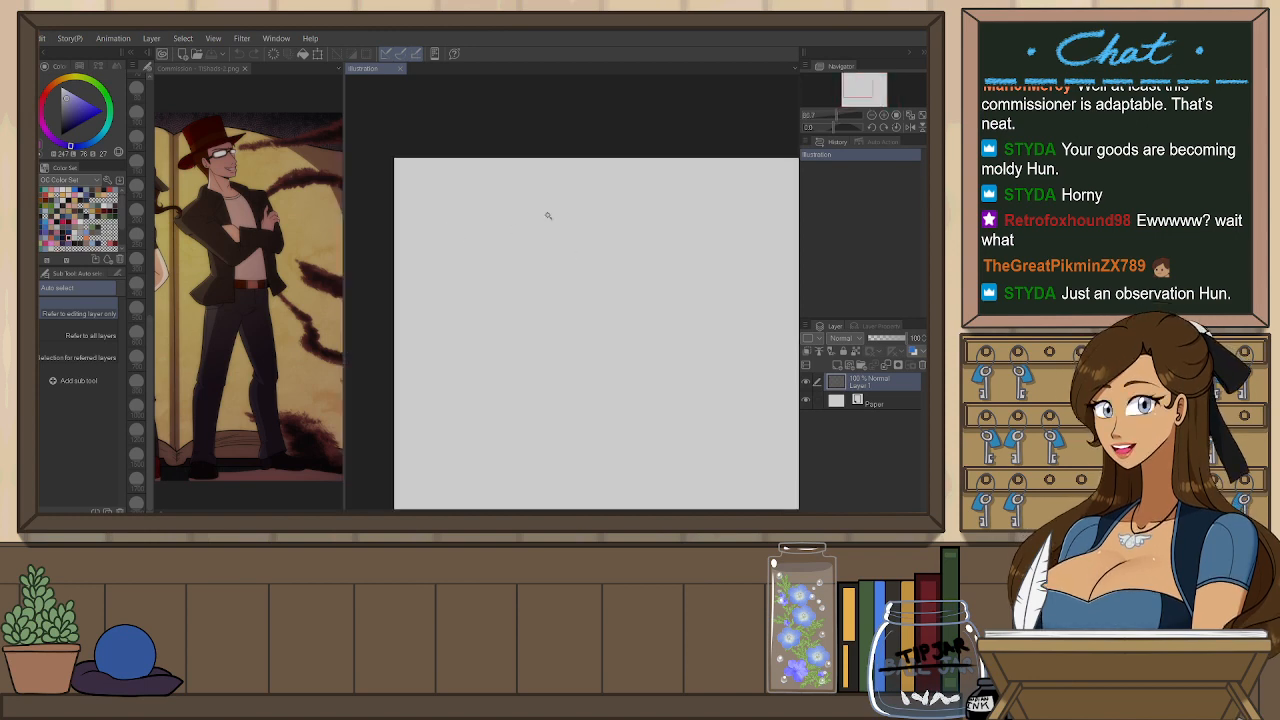
pyautogui.hotkey('ctrl', '+')
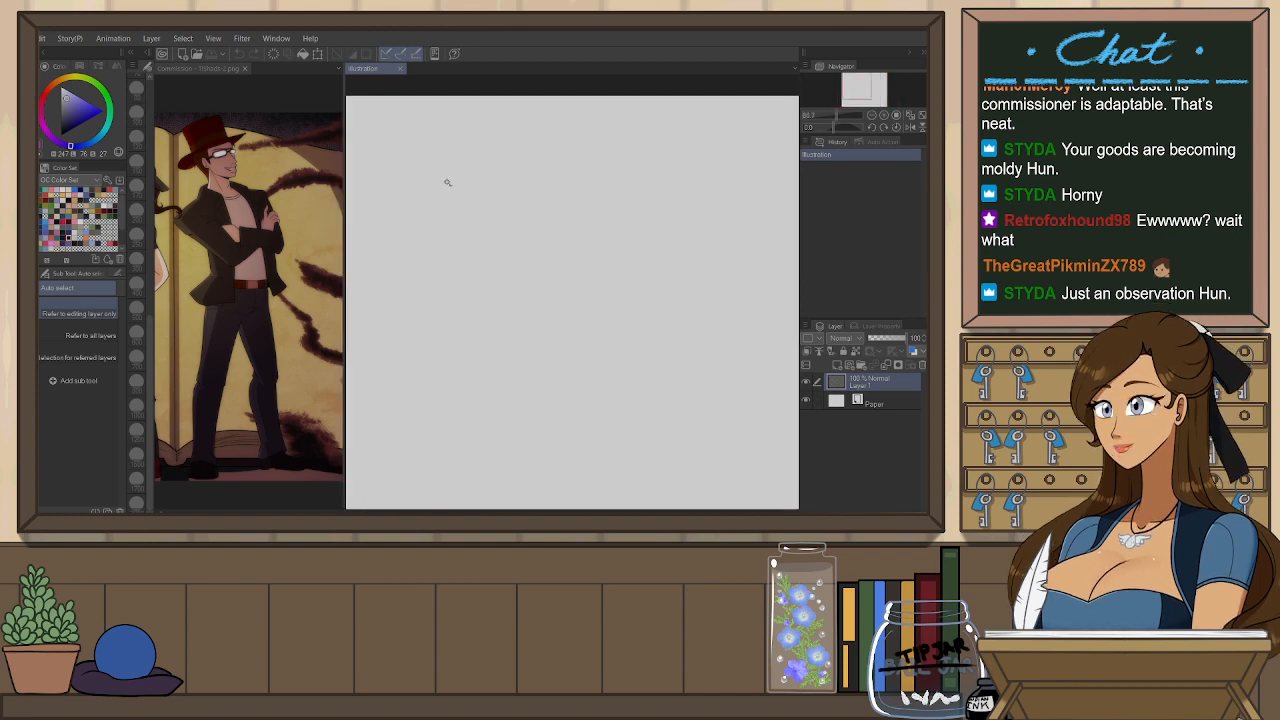
pyautogui.press('u')
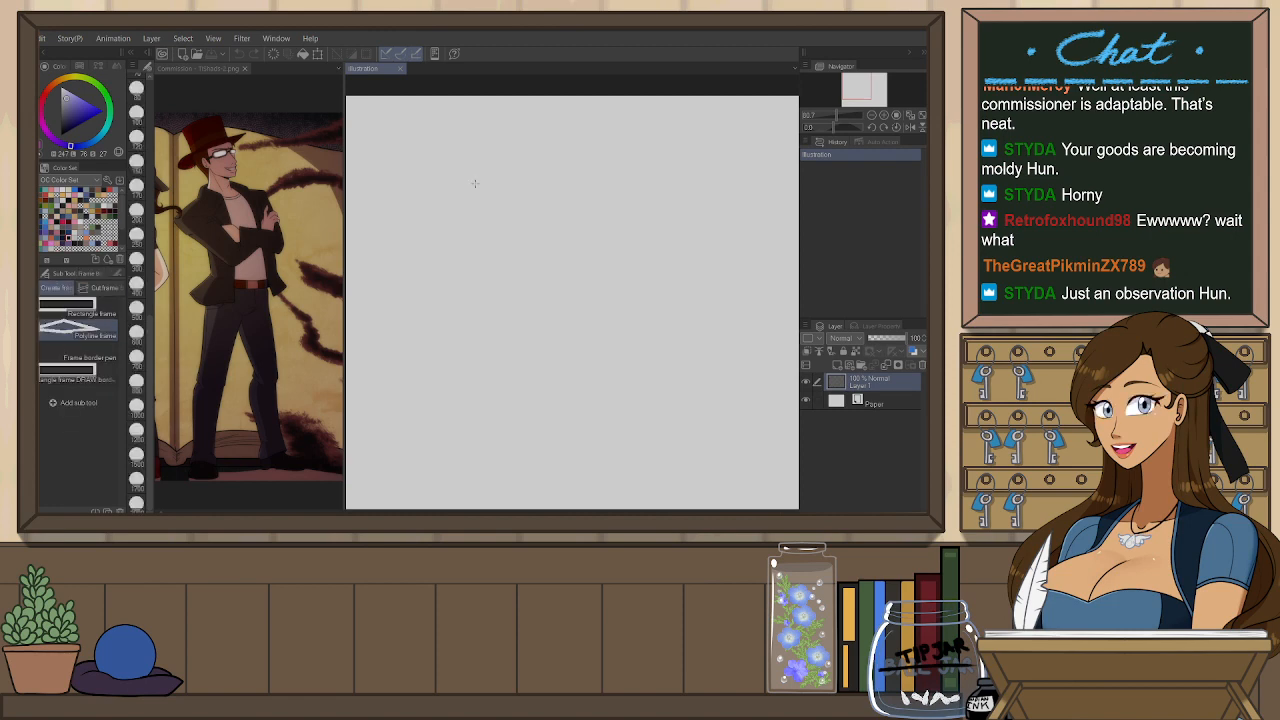
pyautogui.press('u')
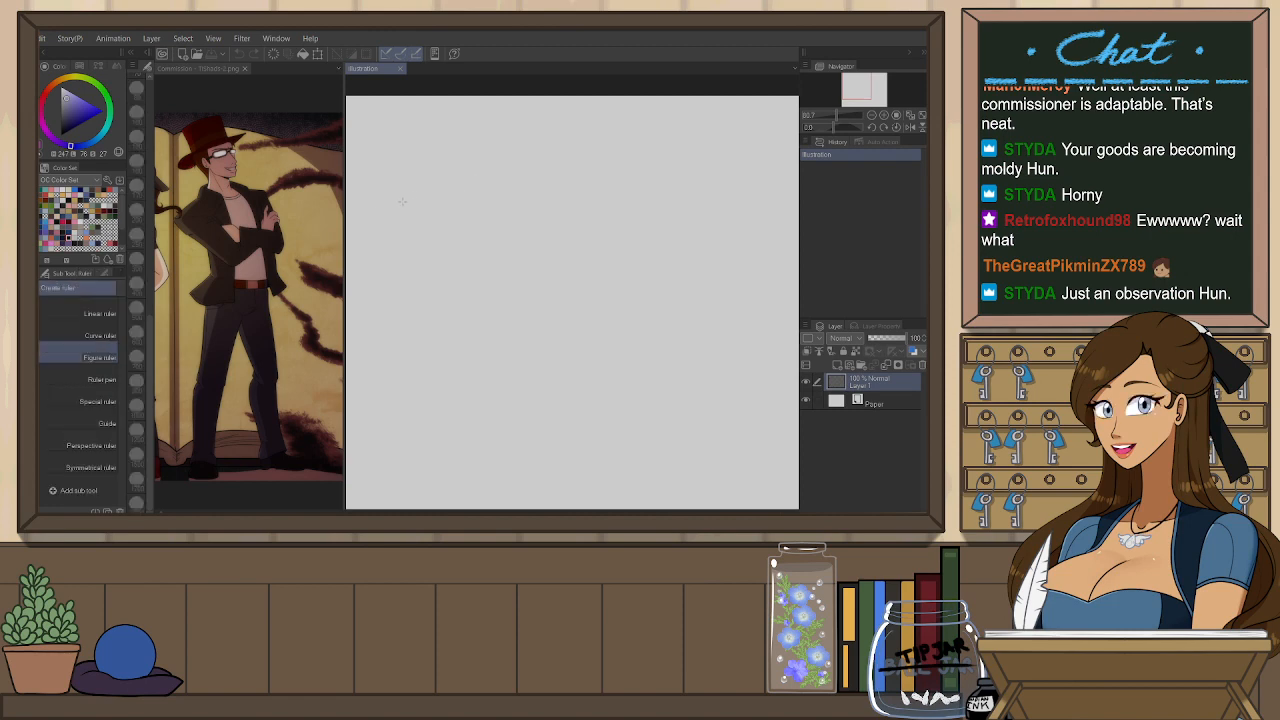
pyautogui.click(103, 468)
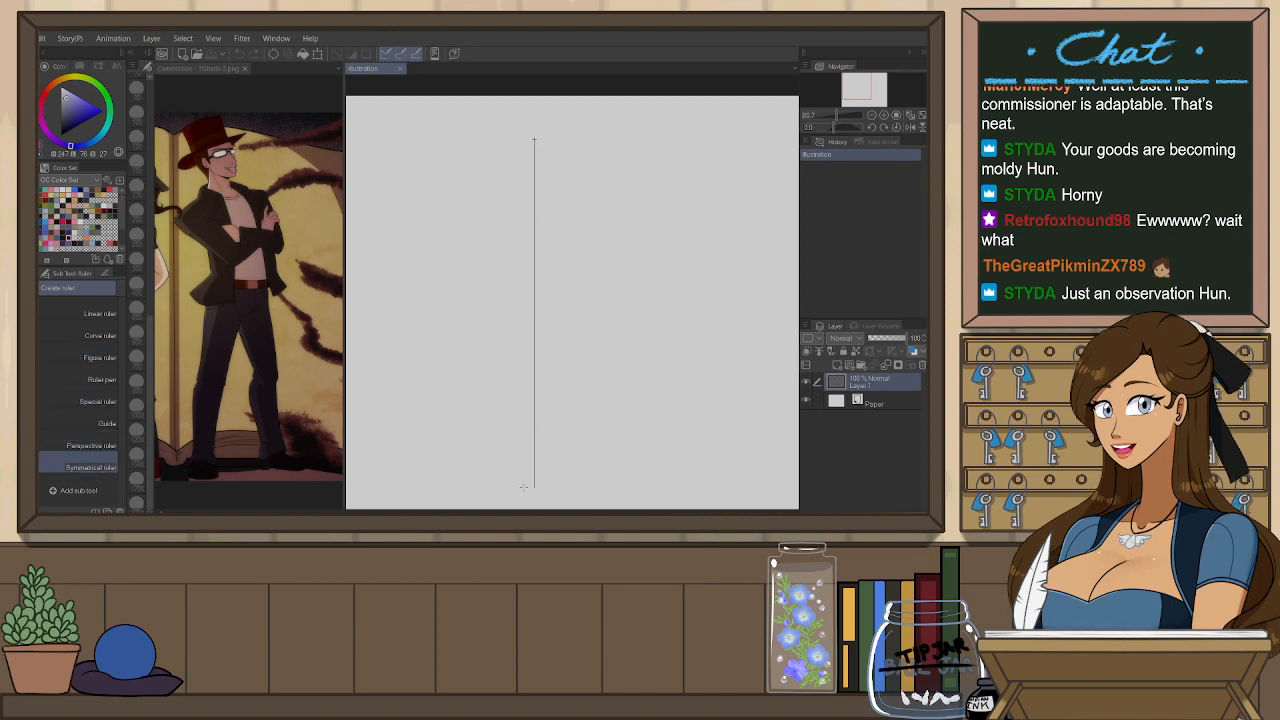
pyautogui.moveTo(523, 487); pyautogui.dragTo(522, 487)
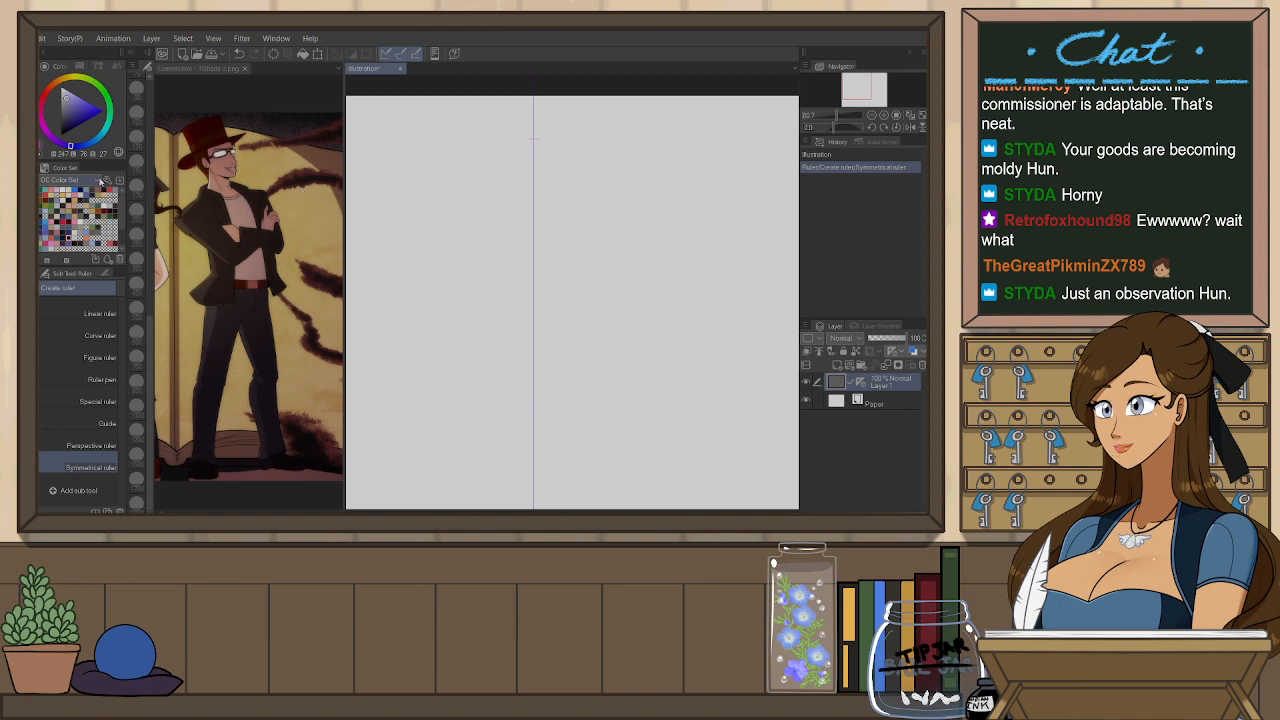
# - Switch to the standard color set with blue as the drawing color and choose the pen tool
pyautogui.click(100, 210)
pyautogui.click(69, 210)
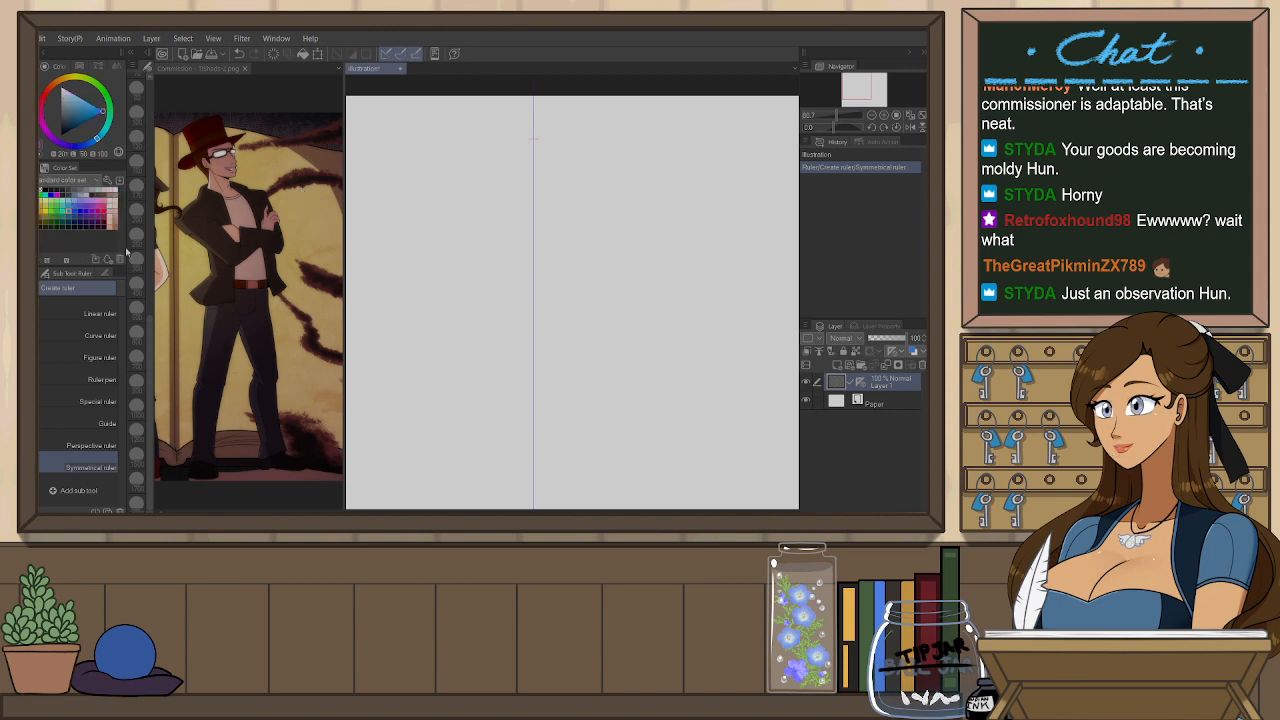
pyautogui.press('p')
pyautogui.click(57, 288)
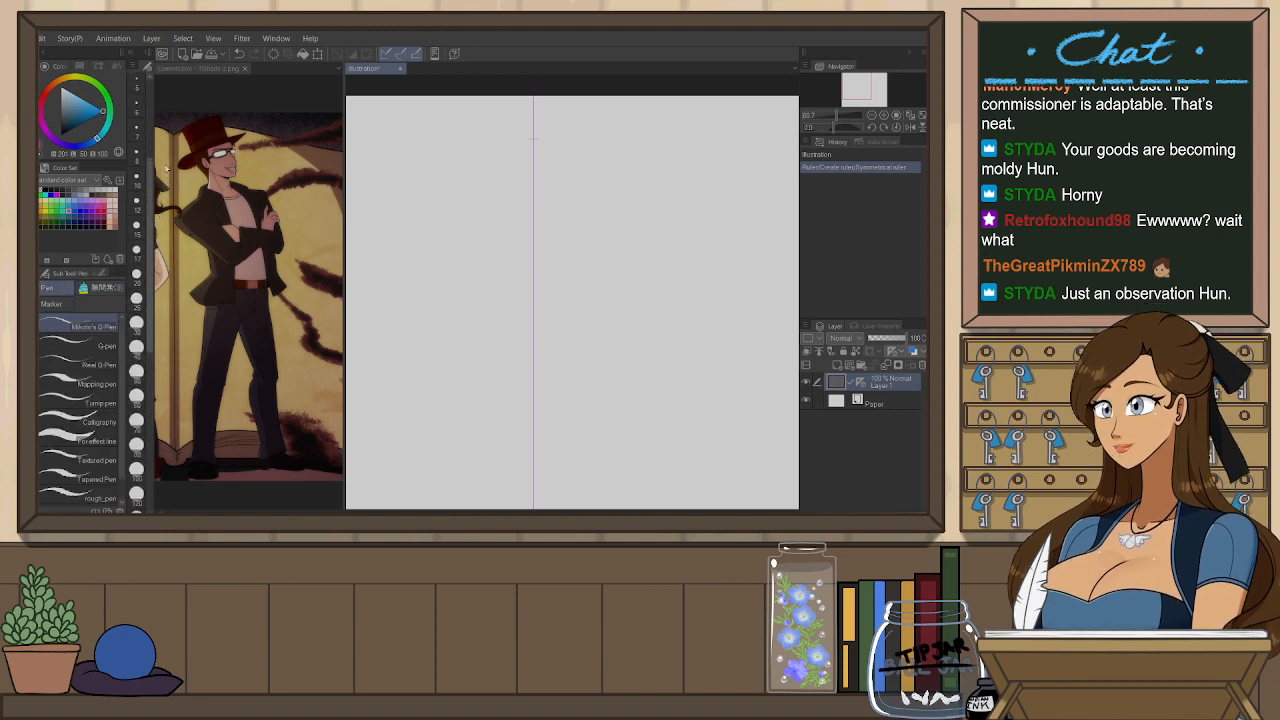
# - Set the pen size and sketch a round head with the start of the jaw on the symmetry line
pyautogui.moveTo(617, 180)
pyautogui.mouseDown()
pyautogui.moveTo(568, 200)
pyautogui.moveTo(537, 195)
pyautogui.mouseUp()
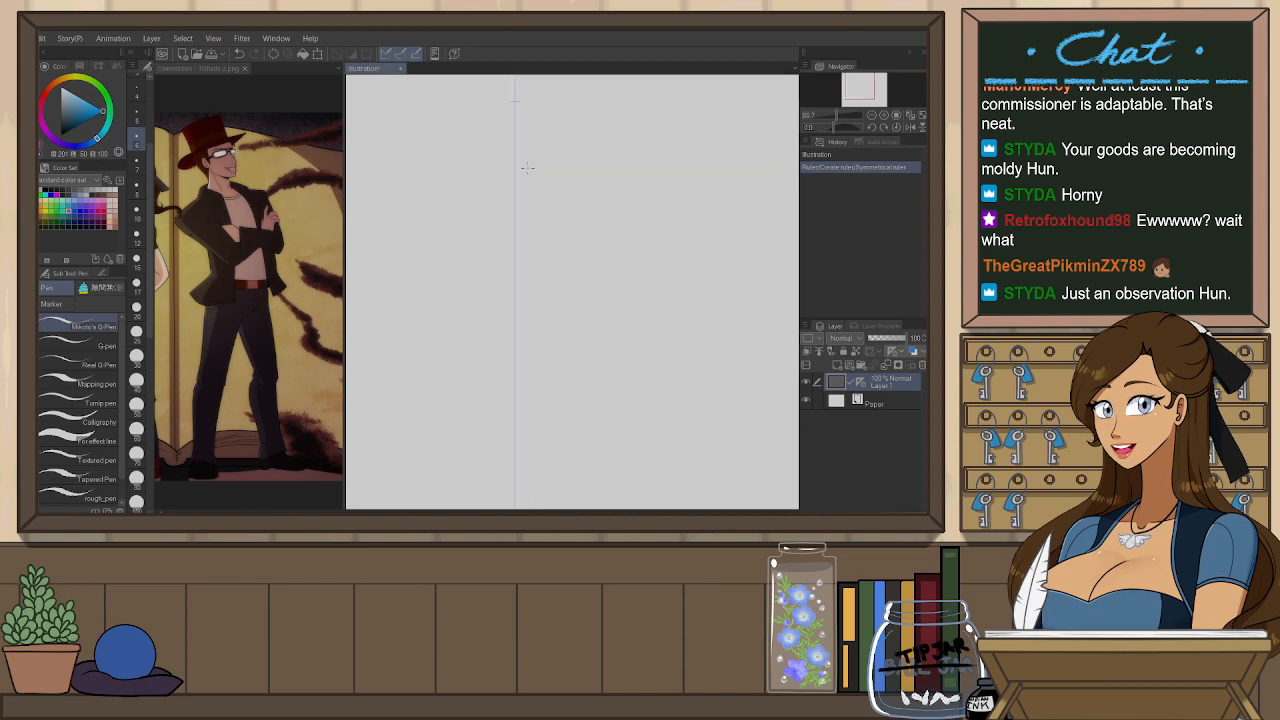
pyautogui.moveTo(514, 143); pyautogui.dragTo(489, 184)
pyautogui.click(137, 163)
pyautogui.scroll(-1, 524, 165)
pyautogui.moveTo(536, 206); pyautogui.dragTo(520, 236)
pyautogui.hotkey('ctrl', 'z')
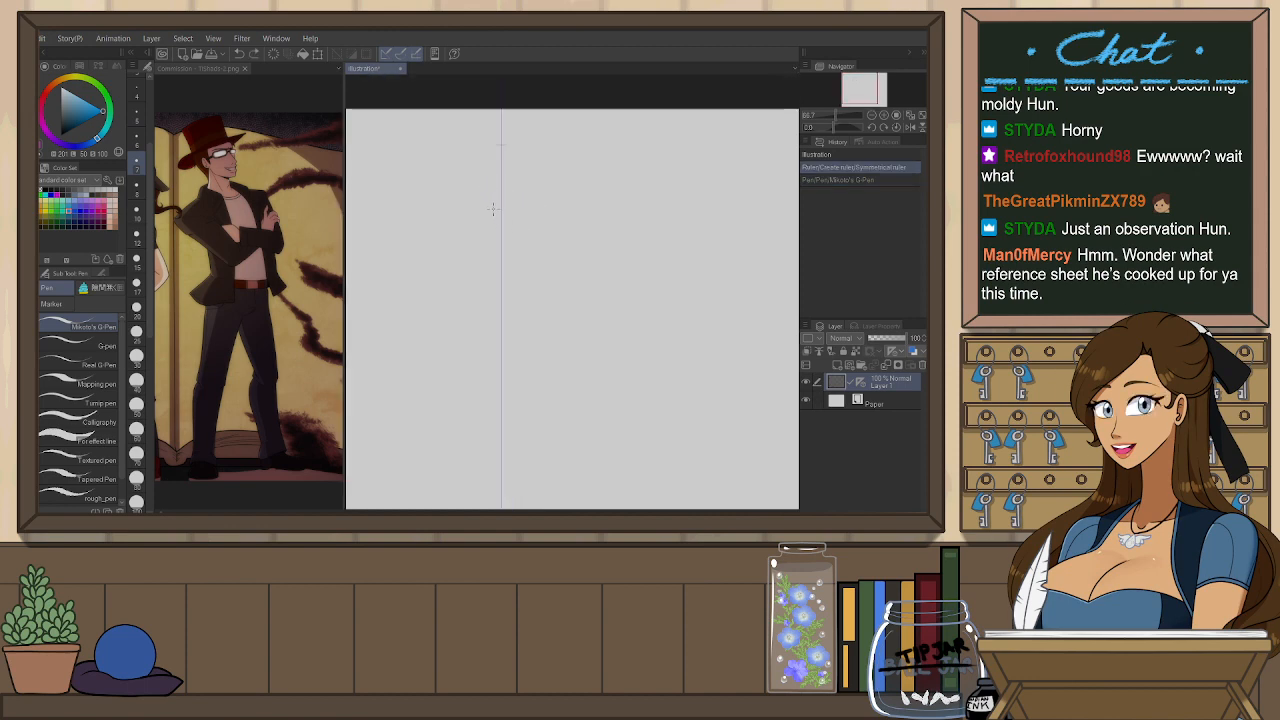
pyautogui.moveTo(501, 195); pyautogui.dragTo(487, 248)
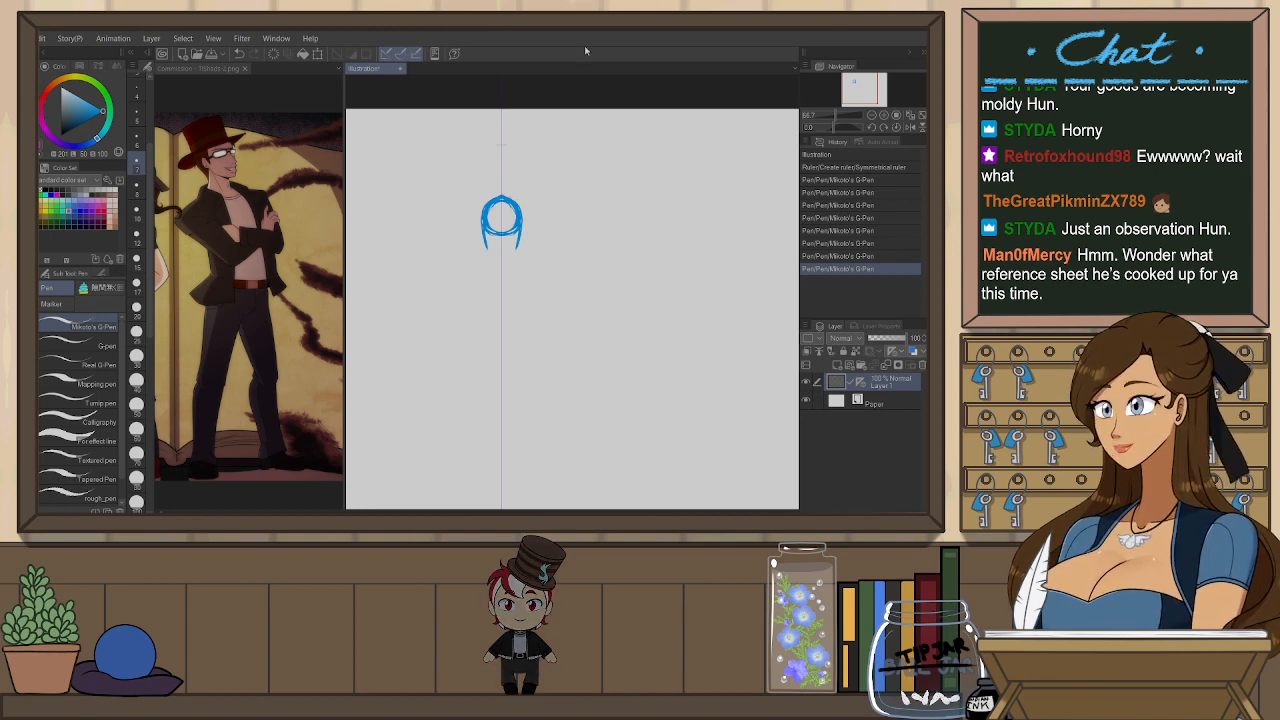
pyautogui.hotkey('ctrl', 'z')
# - Finish the pointed jaw and sketch a rounded box for the ribcage below the head
pyautogui.moveTo(484, 238)
pyautogui.mouseDown()
pyautogui.moveTo(530, 286)
pyautogui.moveTo(456, 346)
pyautogui.mouseUp()
pyautogui.hotkey('ctrl', 'z')
pyautogui.hotkey('ctrl', 'z')
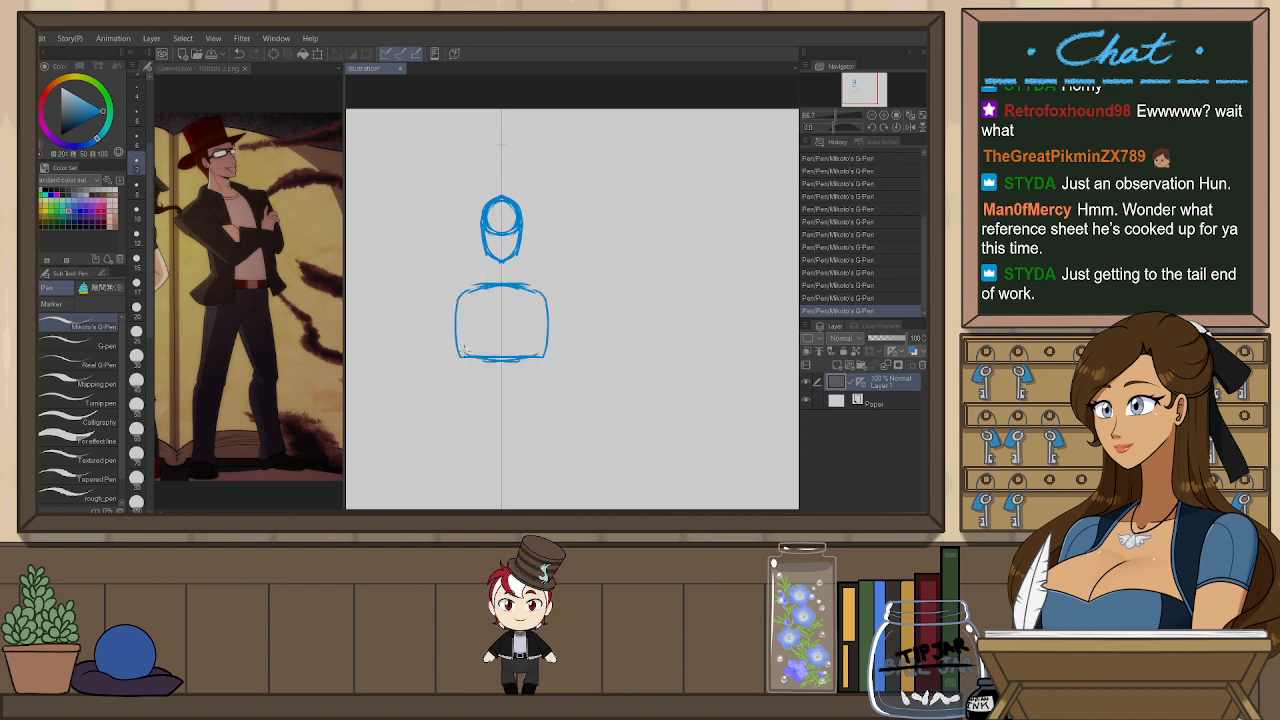
# - Scale the whole head and ribcage sketch down and move it near the canvas's upper edge on the symmetry line
pyautogui.moveTo(533, 367)
pyautogui.mouseDown()
pyautogui.moveTo(535, 273)
pyautogui.moveTo(512, 375)
pyautogui.moveTo(507, 322)
pyautogui.moveTo(522, 192)
pyautogui.mouseUp()
pyautogui.hotkey('ctrl', 'a')
pyautogui.hotkey('ctrl', 't')
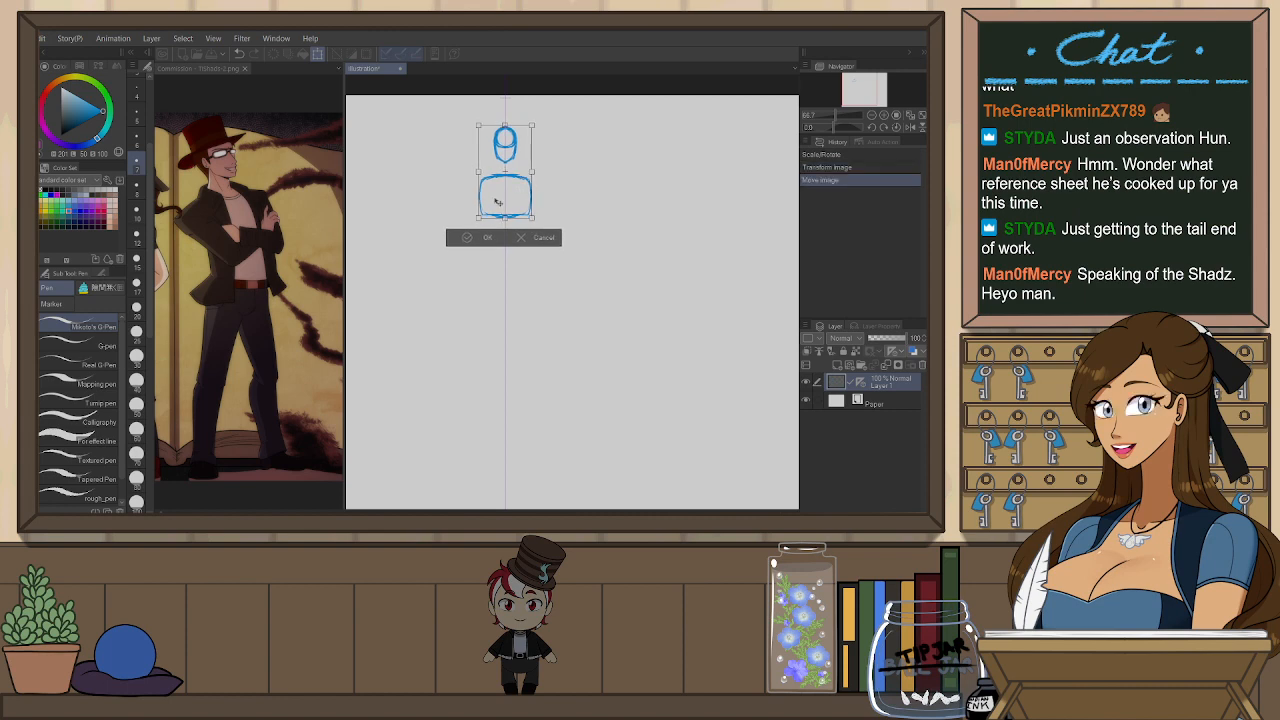
pyautogui.click(478, 237)
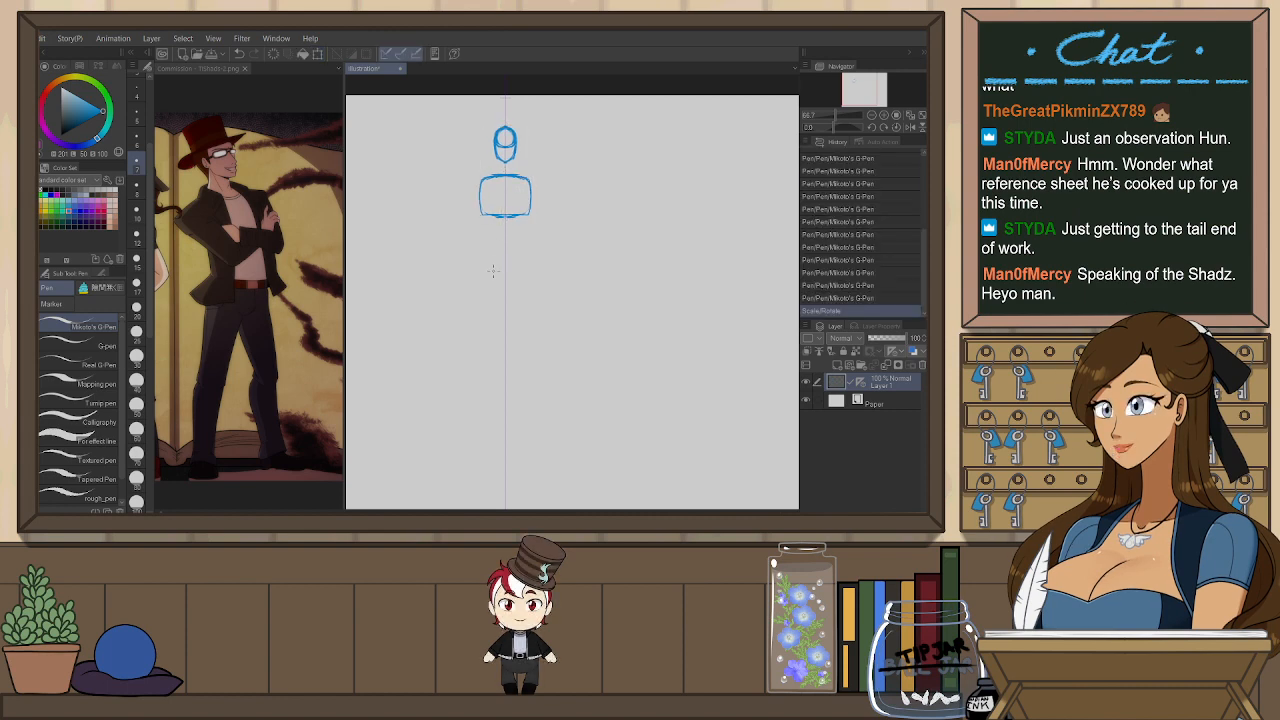
# - Sketch a triangular pelvis below the ribcage and straight outer thigh lines running down to the knee marks
pyautogui.hotkey('ctrl', 'z')
pyautogui.moveTo(505, 265); pyautogui.dragTo(484, 267)
pyautogui.hotkey('ctrl', 'z')
pyautogui.hotkey('ctrl', 'z')
pyautogui.moveTo(505, 260)
pyautogui.mouseDown()
pyautogui.moveTo(480, 264)
pyautogui.moveTo(505, 274)
pyautogui.moveTo(480, 351)
pyautogui.moveTo(483, 286)
pyautogui.moveTo(483, 385)
pyautogui.mouseUp()
pyautogui.hotkey('ctrl', 'z')
pyautogui.hotkey('ctrl', 'z')
pyautogui.hotkey('ctrl', 'z')
# - Sketch the outer lower-leg lines from the knees, redrawing them shorter so they end at the ankles
pyautogui.moveTo(483, 385); pyautogui.dragTo(484, 418)
pyautogui.hotkey('ctrl', 'z')
pyautogui.moveTo(482, 352); pyautogui.dragTo(481, 432)
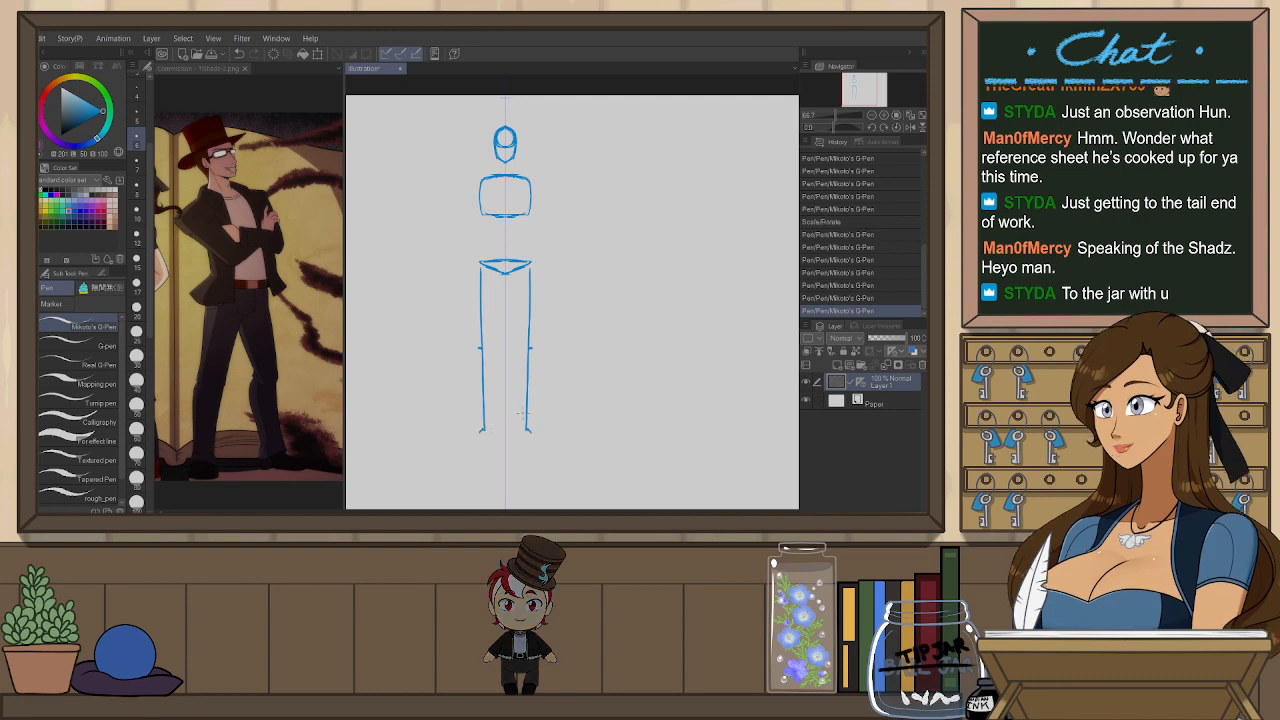
pyautogui.hotkey('ctrl', 'z')
pyautogui.hotkey('ctrl', 'z')
pyautogui.moveTo(482, 350); pyautogui.dragTo(483, 401)
pyautogui.hotkey('ctrl', 'z')
pyautogui.moveTo(482, 351); pyautogui.dragTo(483, 405)
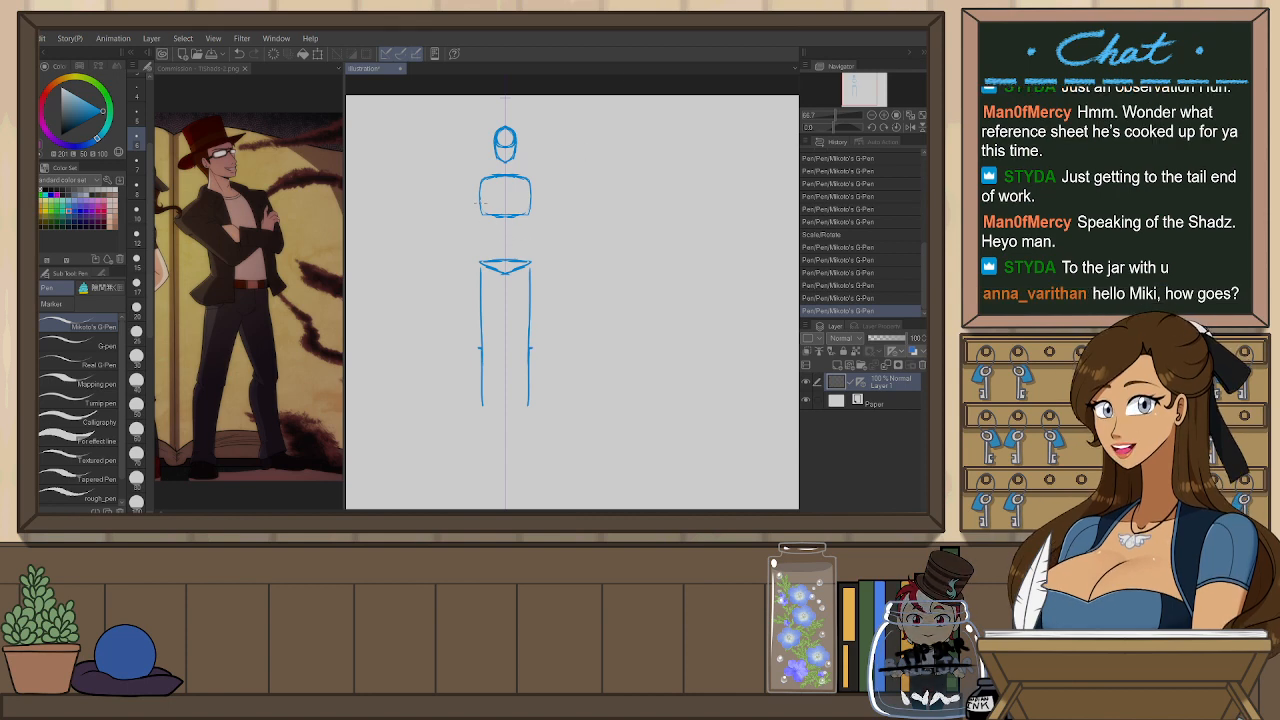
# - Sketch the sides of the chest and waist, and add outer and inner thigh contours down to the knees
pyautogui.moveTo(477, 182)
pyautogui.mouseDown()
pyautogui.moveTo(481, 261)
pyautogui.moveTo(505, 277)
pyautogui.mouseUp()
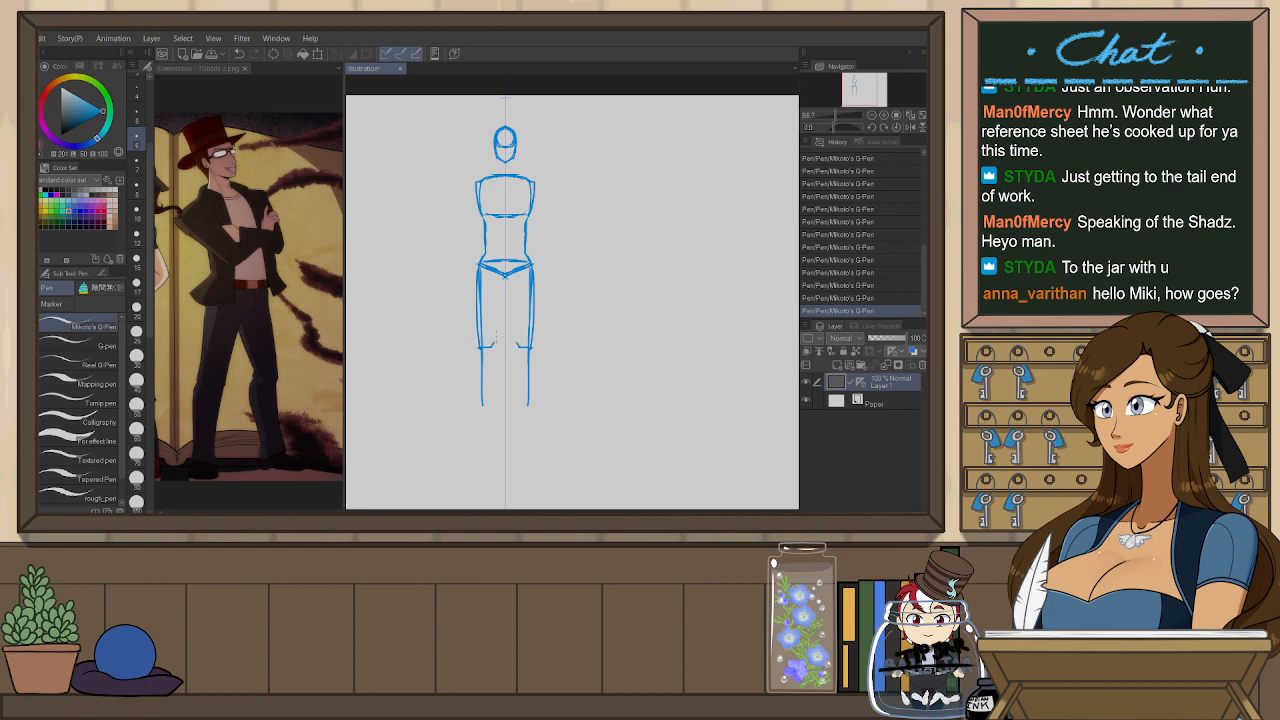
pyautogui.hotkey('ctrl', 'z')
pyautogui.moveTo(499, 287); pyautogui.dragTo(497, 340)
pyautogui.hotkey('ctrl', 'z')
pyautogui.hotkey('ctrl', 'z')
pyautogui.hotkey('ctrl', 'z')
pyautogui.hotkey('ctrl', 'y')
pyautogui.hotkey('ctrl', 'y')
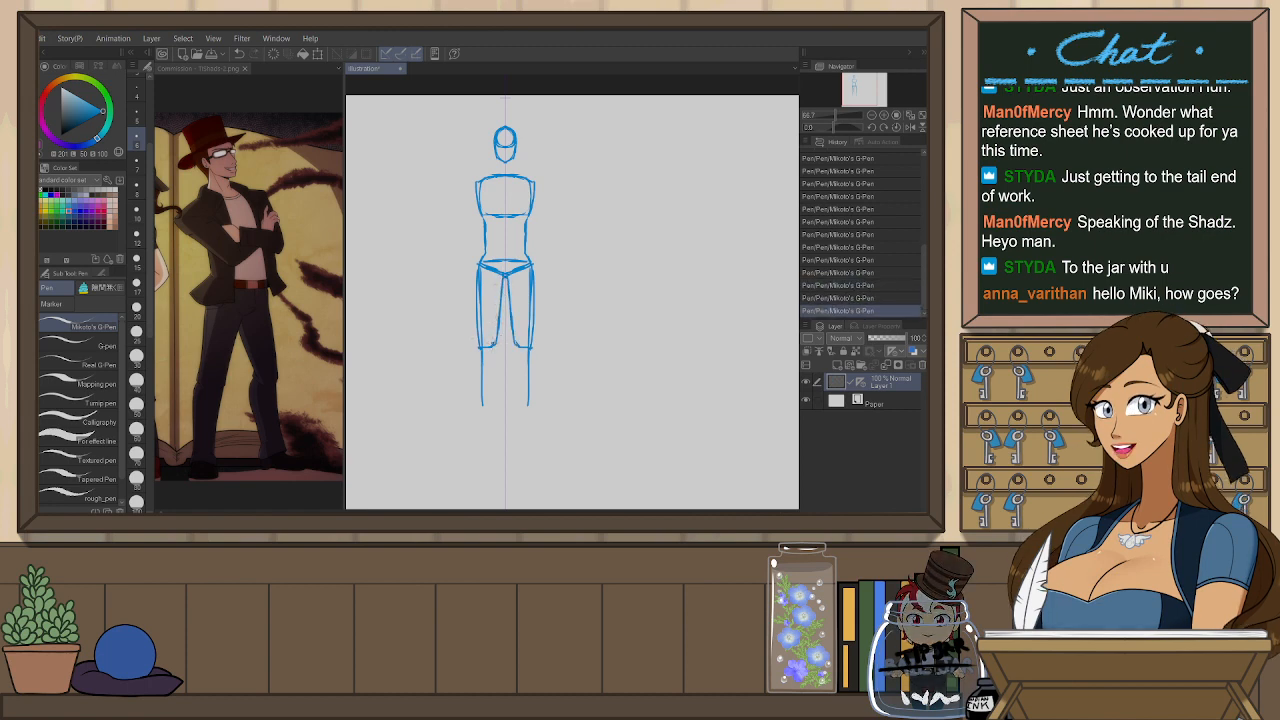
# - Refine the knees and sketch tapered lower legs that close at the ankles
pyautogui.hotkey('ctrl', 'z')
pyautogui.hotkey('ctrl', 'z')
pyautogui.moveTo(478, 346); pyautogui.dragTo(492, 426)
pyautogui.hotkey('ctrl', 'z')
pyautogui.hotkey('ctrl', 'z')
pyautogui.moveTo(498, 372)
pyautogui.mouseDown()
pyautogui.moveTo(488, 430)
pyautogui.moveTo(483, 369)
pyautogui.mouseUp()
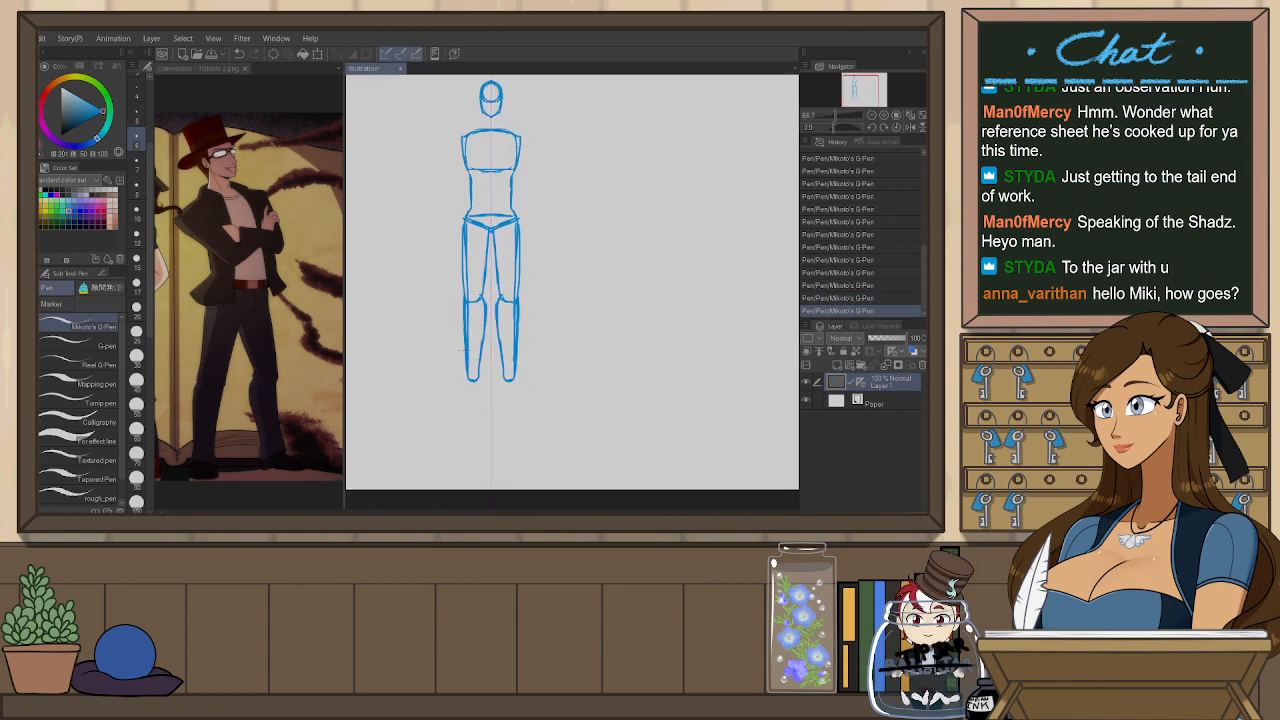
# - Sketch front-facing feet with toe caps below both ankles
pyautogui.moveTo(457, 396); pyautogui.dragTo(470, 399)
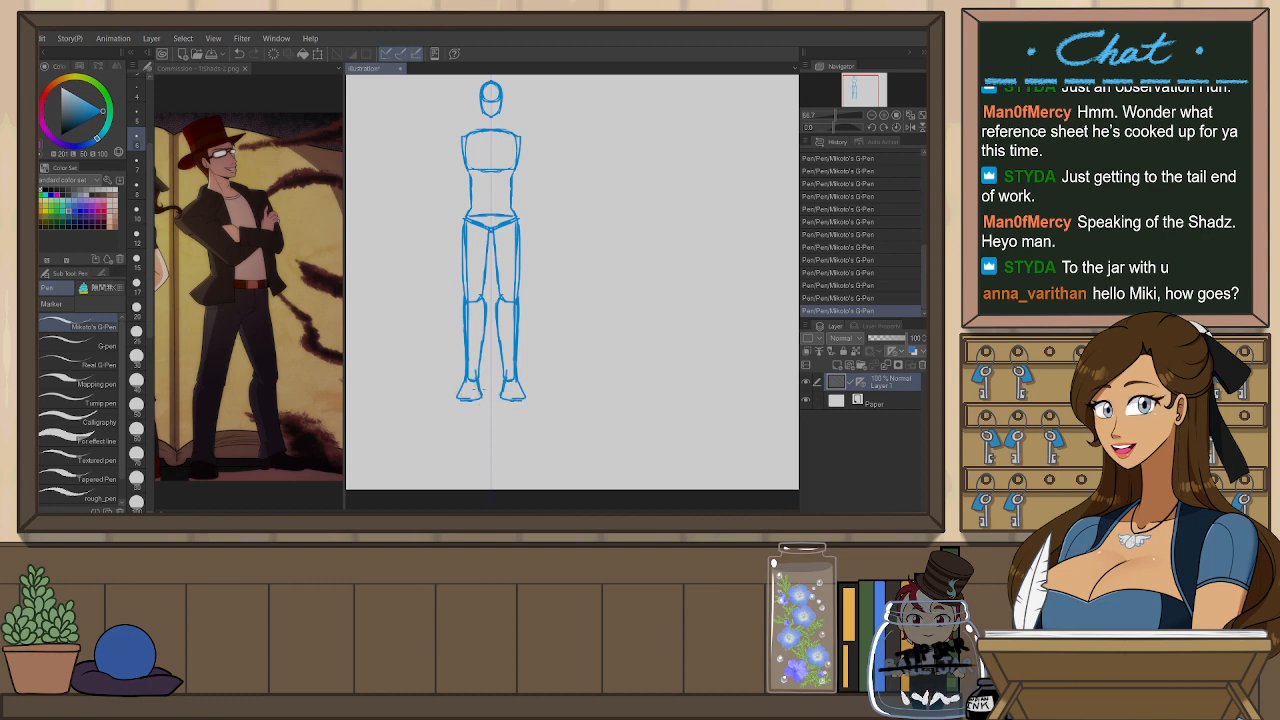
pyautogui.hotkey('ctrl', 'z')
pyautogui.hotkey('ctrl', 'z')
pyautogui.hotkey('ctrl', 'z')
pyautogui.hotkey('ctrl', 'z')
pyautogui.scroll(2, 505, 436)
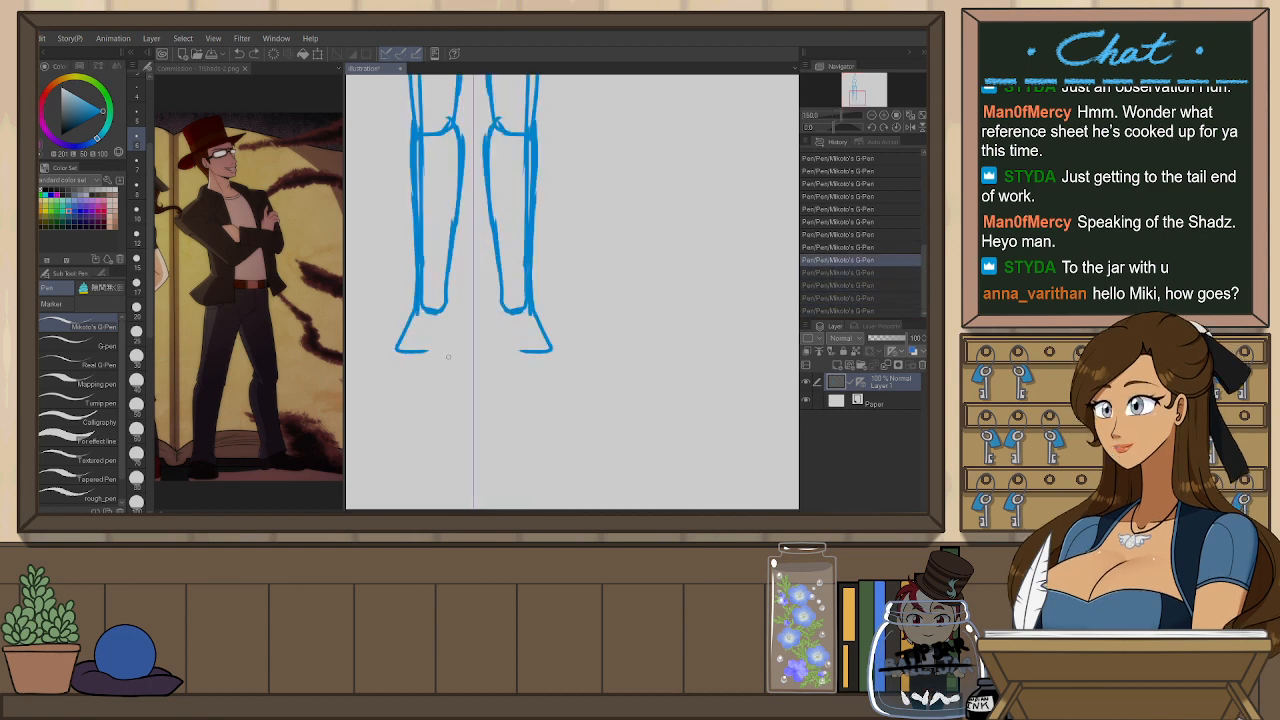
pyautogui.hotkey('ctrl', 'y')
pyautogui.hotkey('ctrl', 'y')
pyautogui.hotkey('ctrl', 'y')
pyautogui.hotkey('ctrl', 'y')
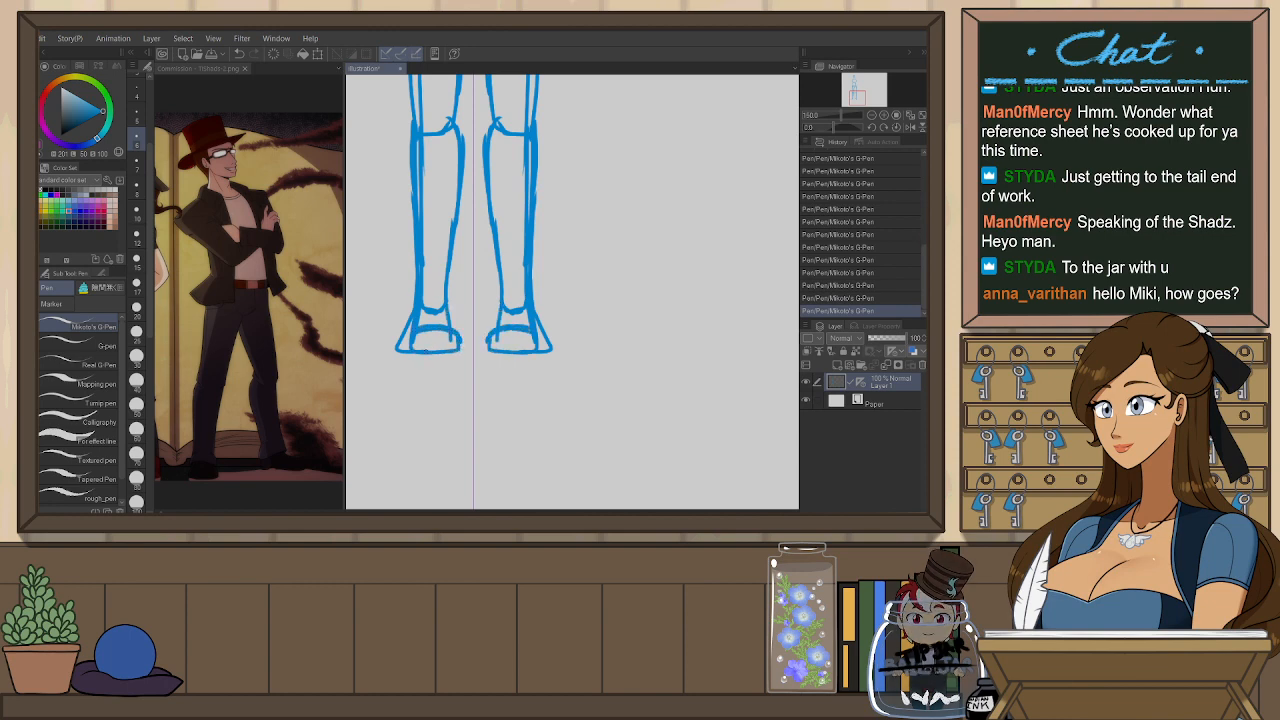
pyautogui.moveTo(446, 312); pyautogui.dragTo(461, 344)
pyautogui.hotkey('ctrl', 'z')
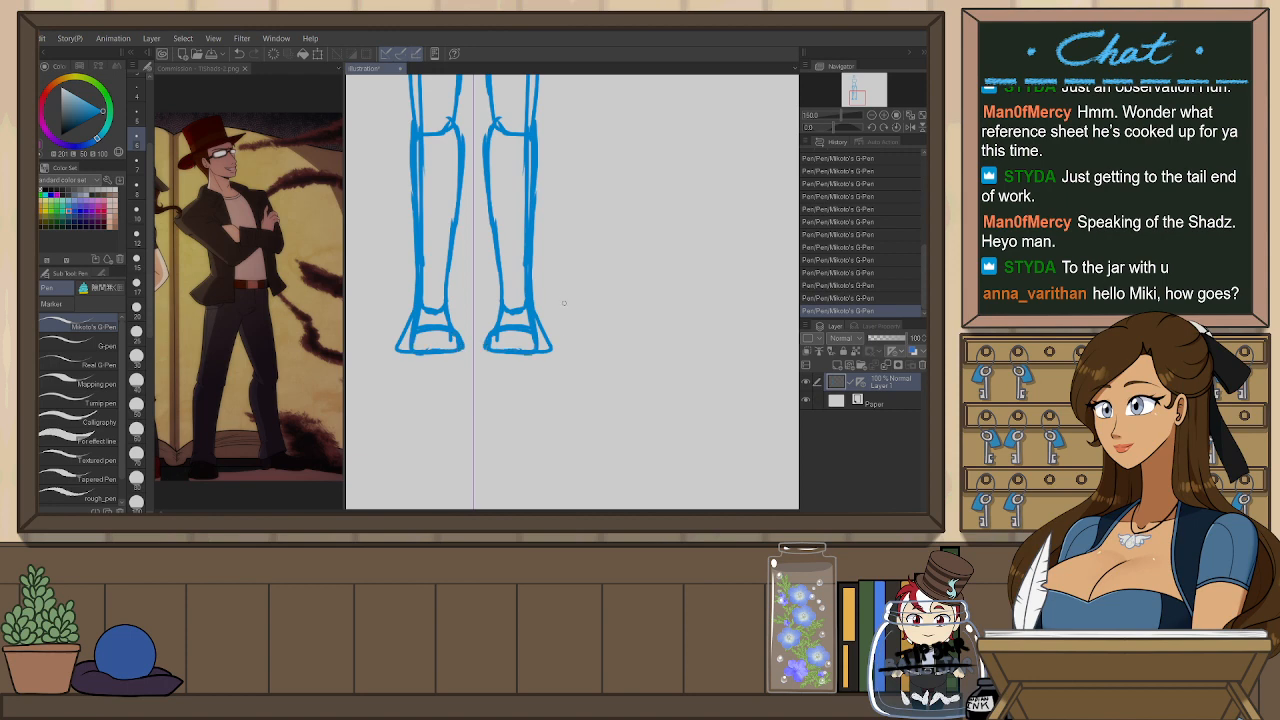
# - Lasso and cut the flared outer edges of the feet, then redraw them narrower
pyautogui.press('m')
pyautogui.moveTo(560, 302); pyautogui.dragTo(556, 300)
pyautogui.hotkey('ctrl', 'x')
pyautogui.hotkey('ctrl', 'd')
pyautogui.press('p')
pyautogui.moveTo(527, 266); pyautogui.dragTo(538, 350)
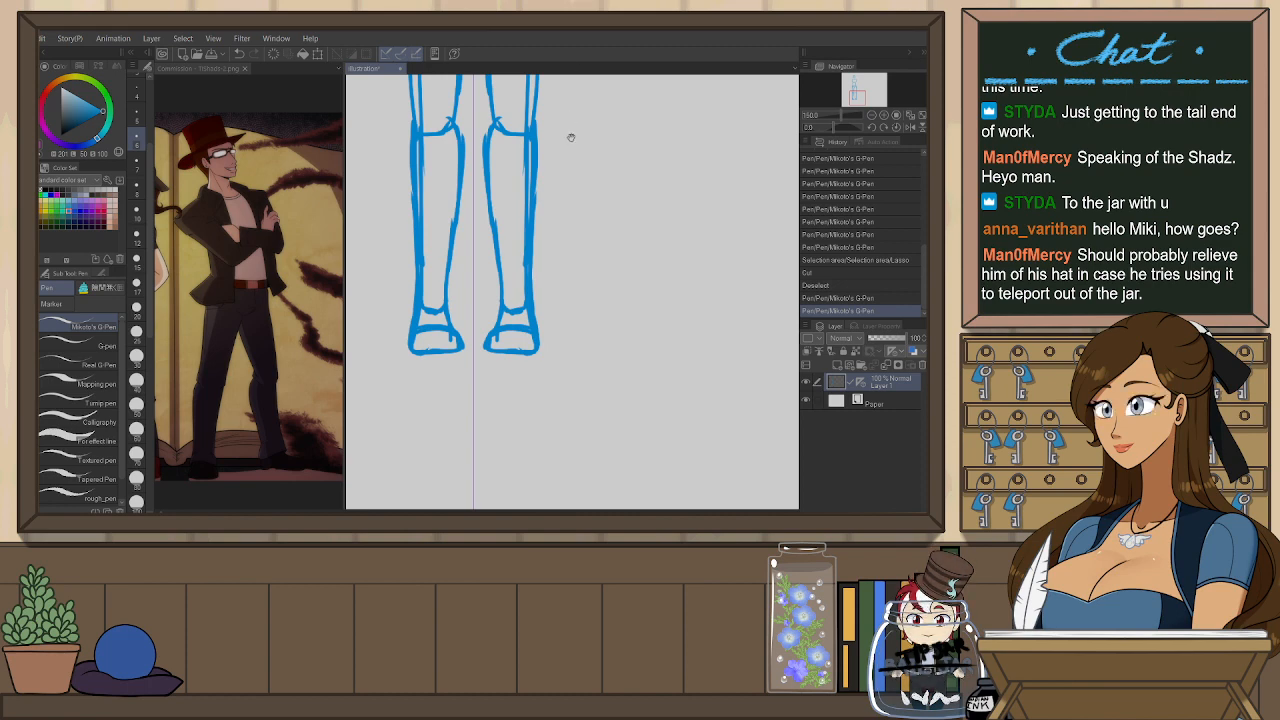
# - Sketch rounded shoulder joints at the upper corners of the ribcage
pyautogui.scroll(10, 557, 309)
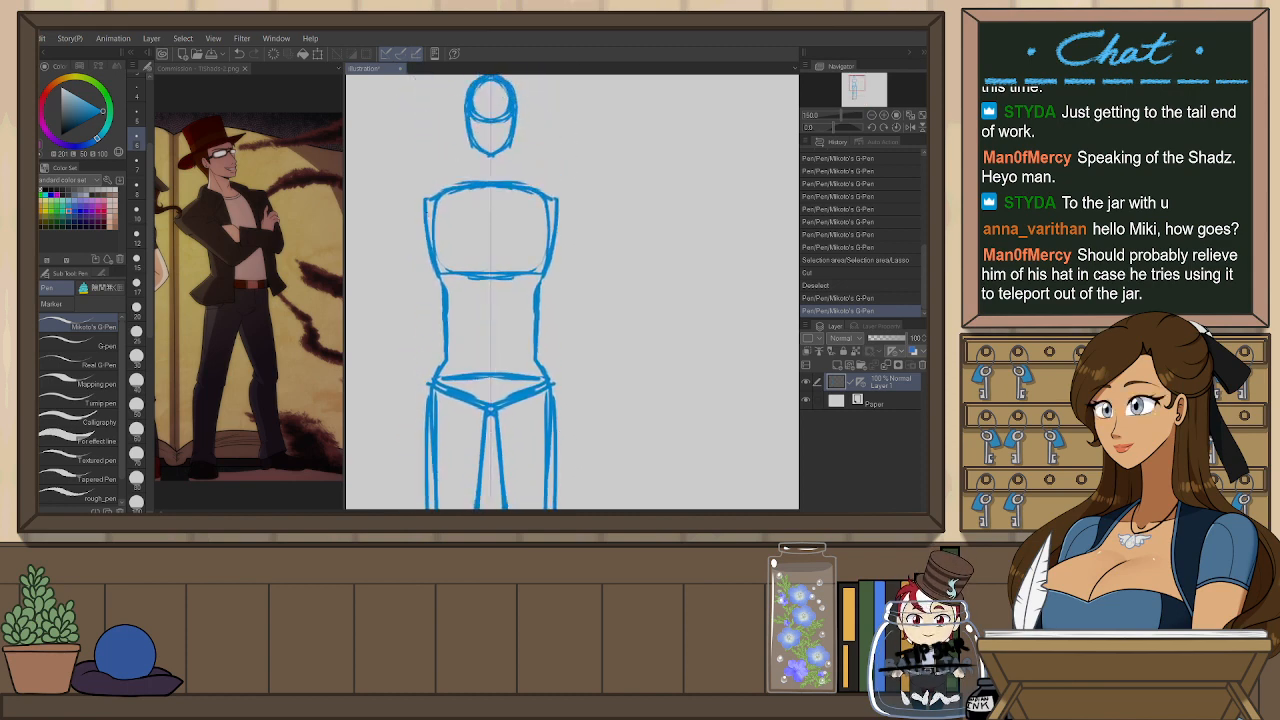
pyautogui.moveTo(412, 193)
pyautogui.mouseDown()
pyautogui.moveTo(426, 215)
pyautogui.moveTo(394, 336)
pyautogui.mouseUp()
pyautogui.hotkey('ctrl', 'z')
pyautogui.hotkey('ctrl', 'z')
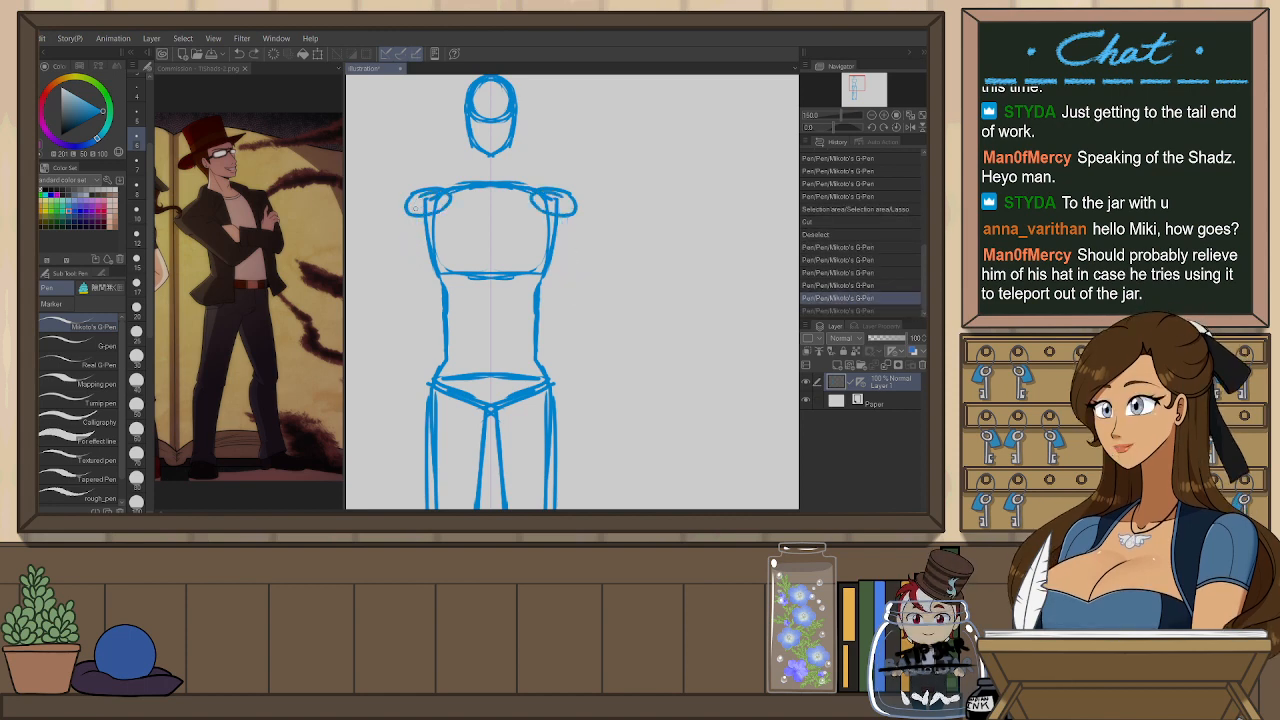
pyautogui.hotkey('ctrl', 'z')
# - Sketch arm guidelines angling out from the shoulders with elbow marks, and add simple hands at the ends
pyautogui.moveTo(411, 212); pyautogui.dragTo(358, 440)
pyautogui.moveTo(413, 382); pyautogui.dragTo(452, 324)
pyautogui.hotkey('ctrl', 'z')
pyautogui.moveTo(420, 266); pyautogui.dragTo(384, 384)
pyautogui.hotkey('ctrl', 'z')
pyautogui.hotkey('ctrl', 'z')
pyautogui.moveTo(420, 262)
pyautogui.mouseDown()
pyautogui.moveTo(388, 381)
pyautogui.moveTo(405, 392)
pyautogui.mouseUp()
pyautogui.moveTo(392, 390); pyautogui.dragTo(380, 415)
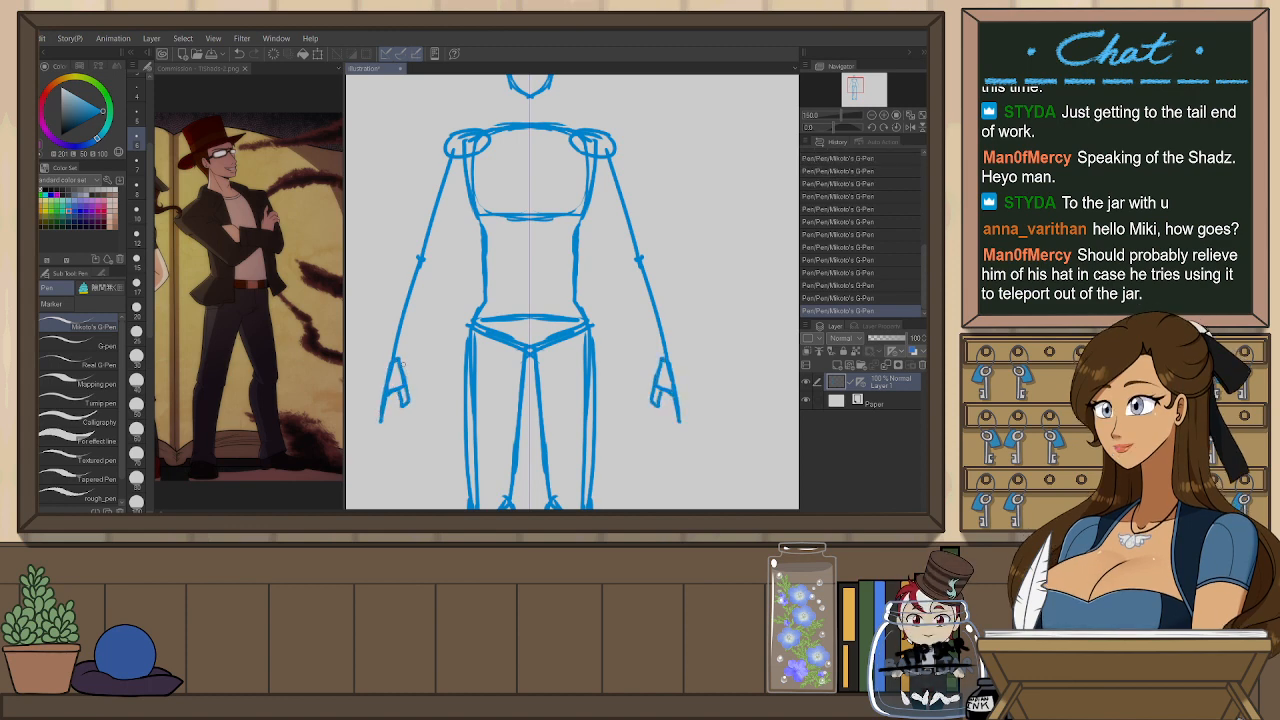
# - Flesh out the upper arms, elbows and forearms around the arm guidelines
pyautogui.hotkey('ctrl', '-')
pyautogui.moveTo(622, 310)
pyautogui.mouseDown()
pyautogui.moveTo(612, 295)
pyautogui.moveTo(594, 305)
pyautogui.mouseUp()
pyautogui.scroll(2, 461, 236)
pyautogui.moveTo(461, 231); pyautogui.dragTo(416, 306)
pyautogui.moveTo(438, 217); pyautogui.dragTo(403, 408)
pyautogui.moveTo(413, 296); pyautogui.dragTo(394, 374)
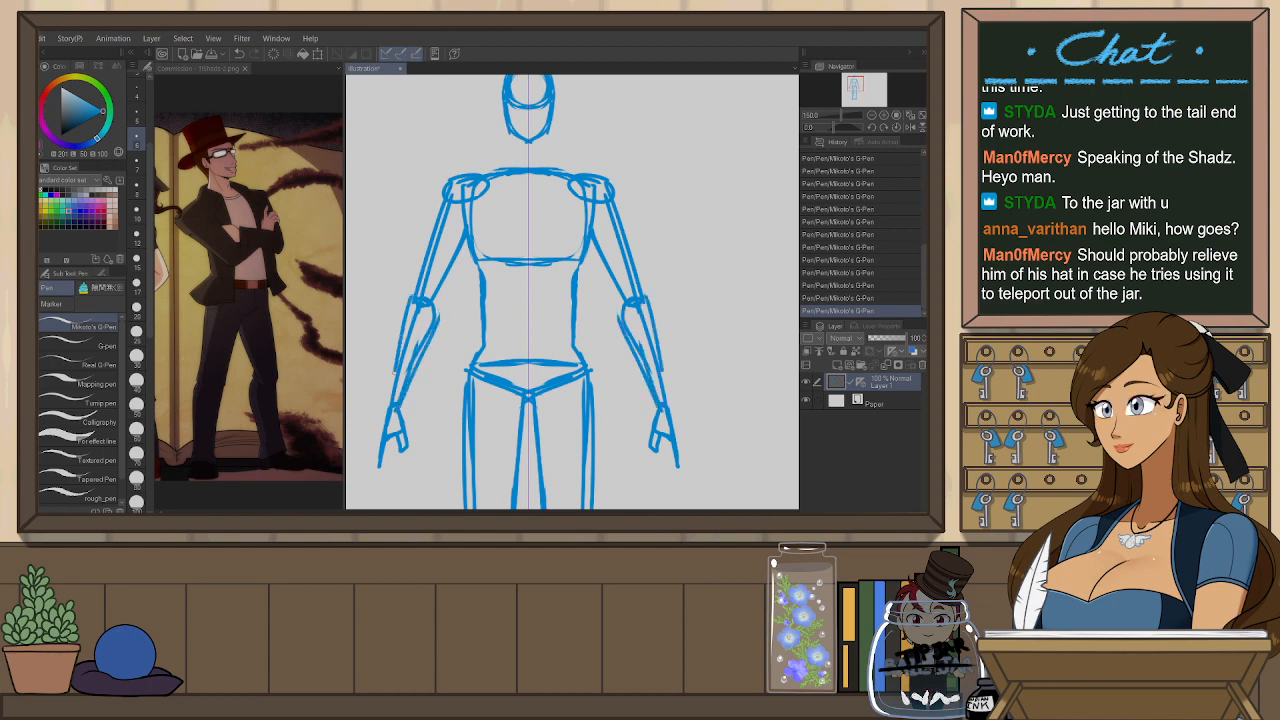
# - Sketch the neck and the sloping shoulder lines that join the head to the torso
pyautogui.moveTo(560, 300); pyautogui.dragTo(526, 338)
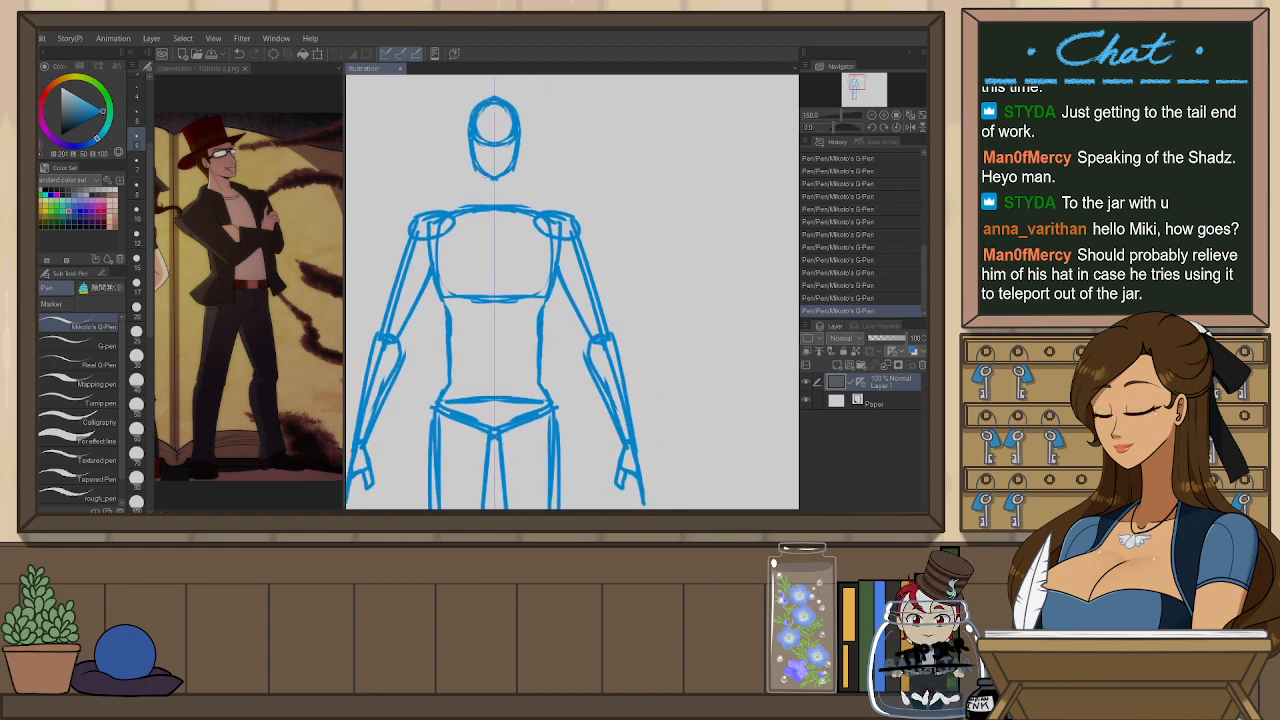
pyautogui.moveTo(507, 174)
pyautogui.mouseDown()
pyautogui.moveTo(509, 200)
pyautogui.moveTo(449, 210)
pyautogui.mouseUp()
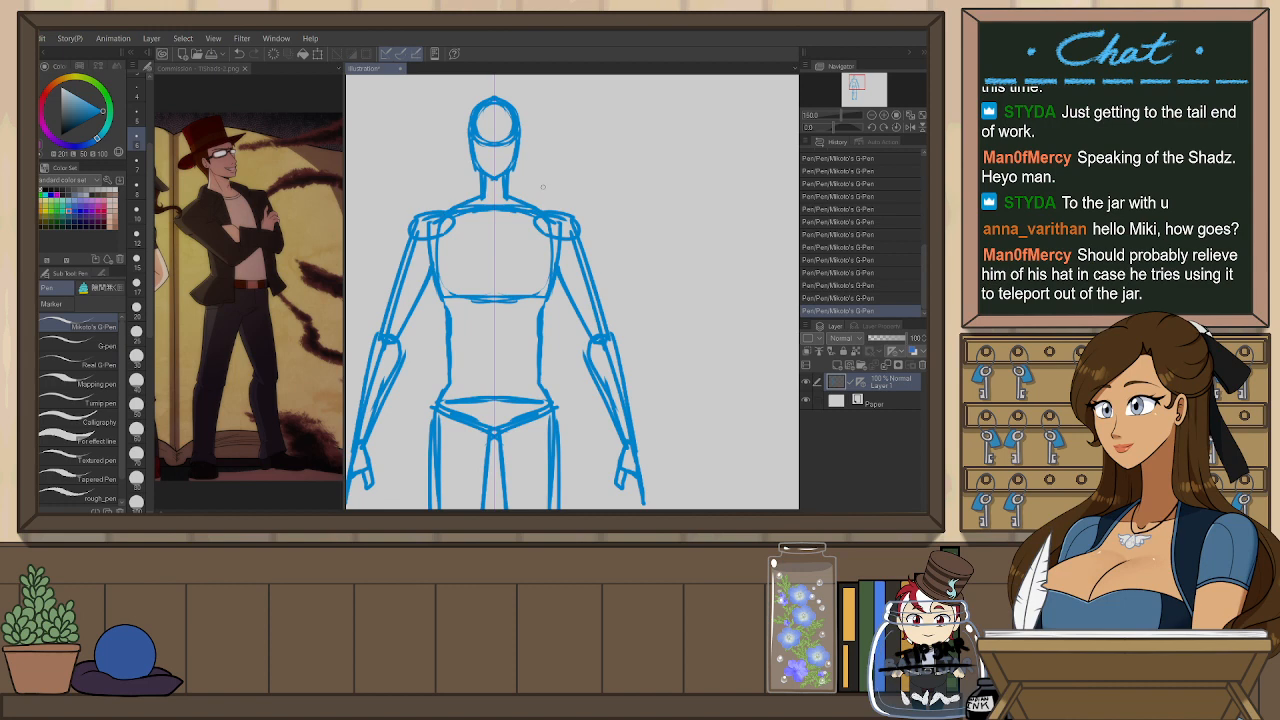
pyautogui.scroll(-2, 566, 185)
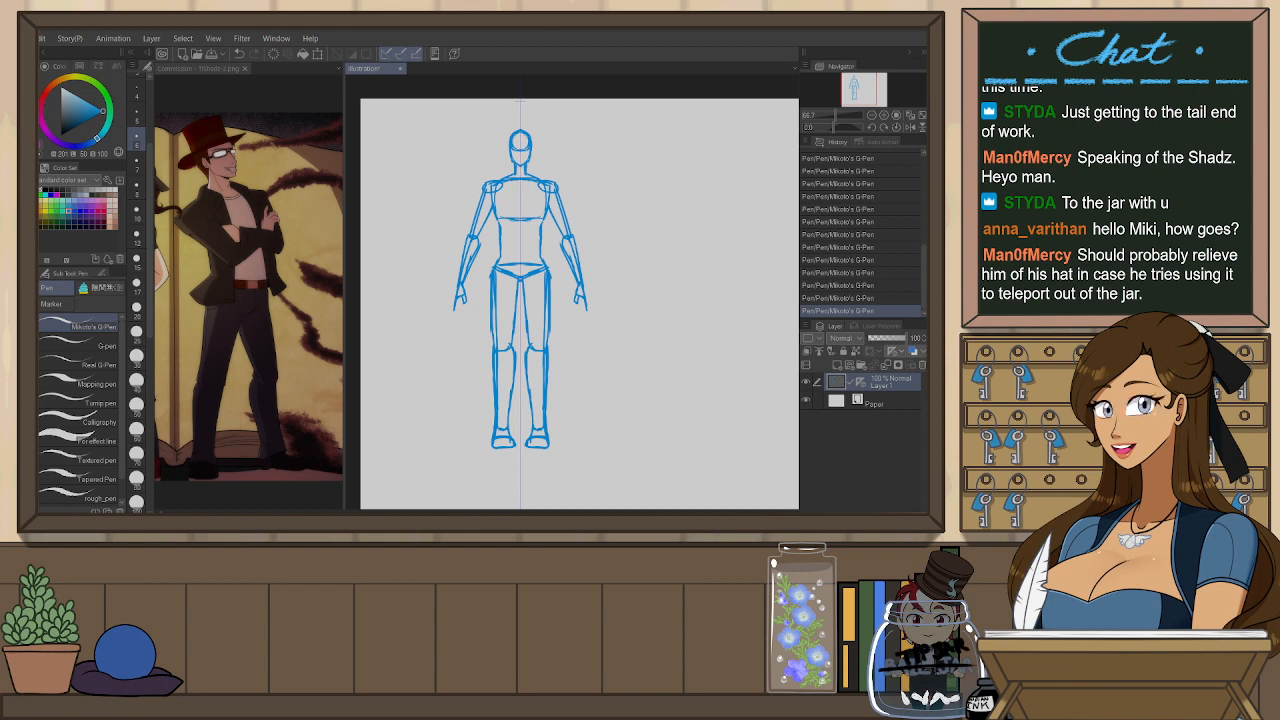
pyautogui.press('u')
pyautogui.press('u')
pyautogui.press('u')
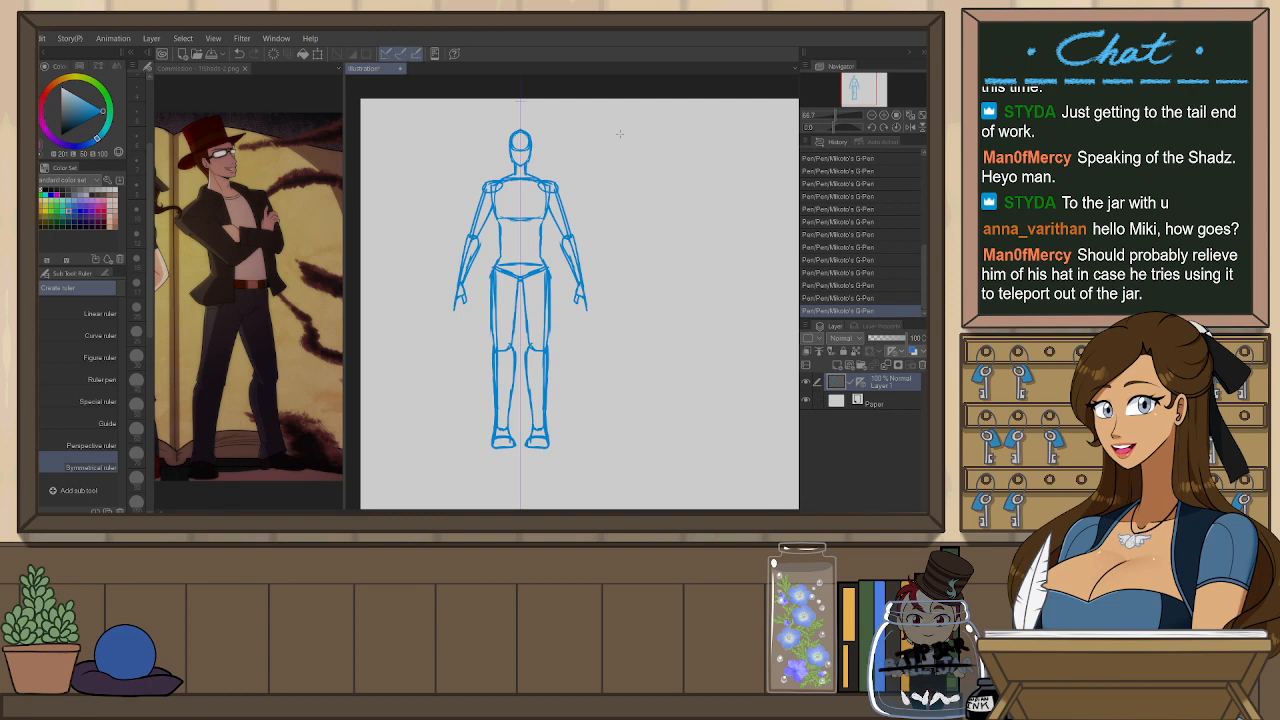
pyautogui.moveTo(492, 272); pyautogui.dragTo(489, 318)
pyautogui.moveTo(491, 276); pyautogui.dragTo(487, 324)
pyautogui.hotkey('ctrl', 'z')
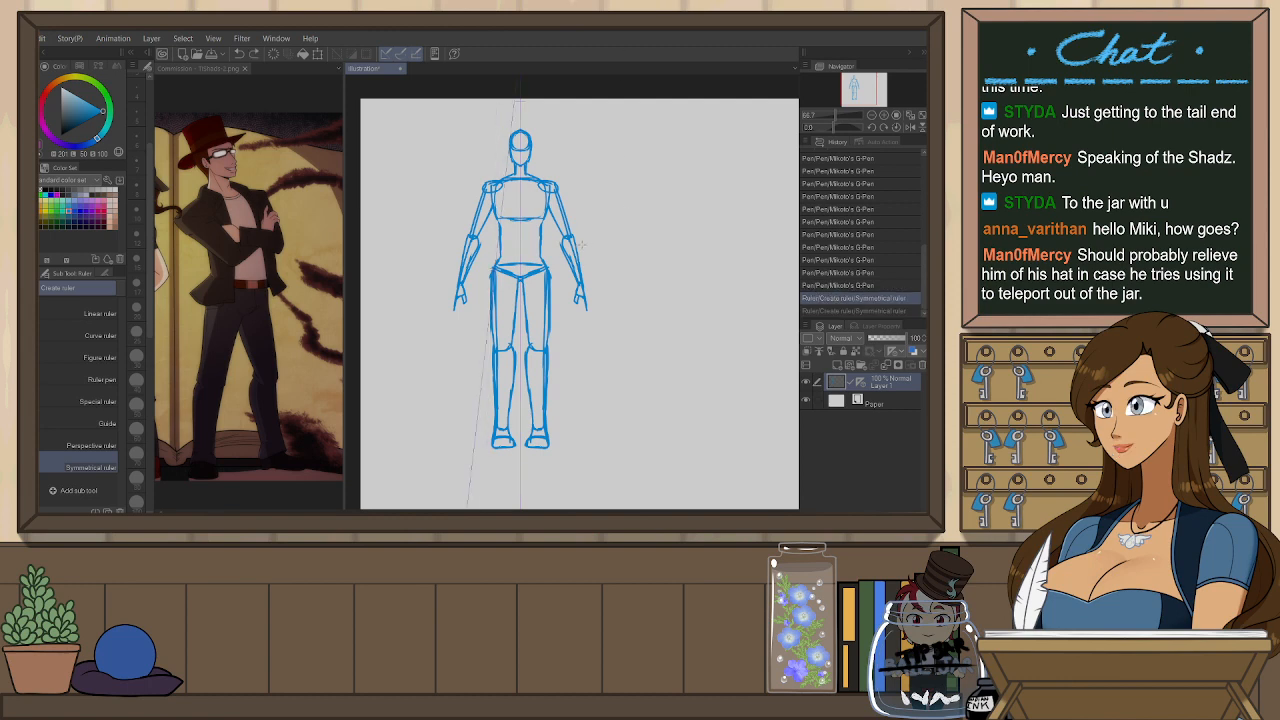
pyautogui.hotkey('ctrl', 'z')
pyautogui.press('p')
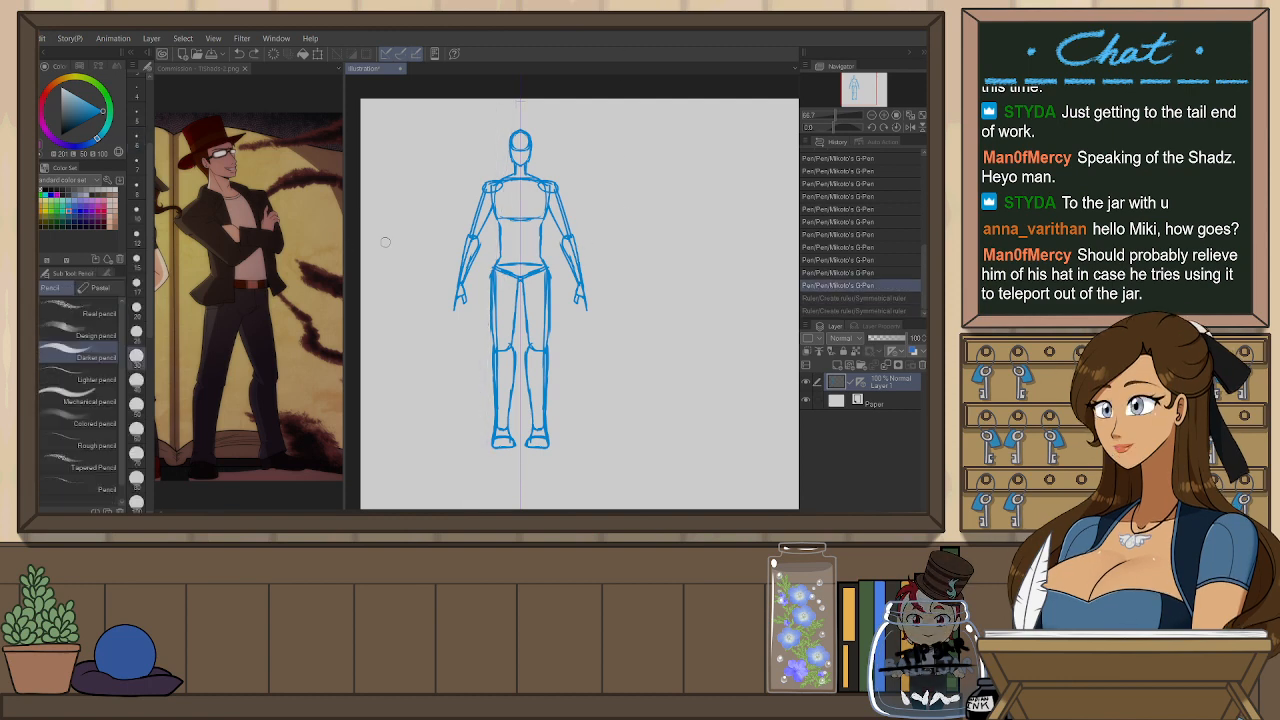
pyautogui.press('p')
# - Reinforce the outer thigh lines of both legs with another pen stroke
pyautogui.moveTo(491, 274); pyautogui.dragTo(490, 325)
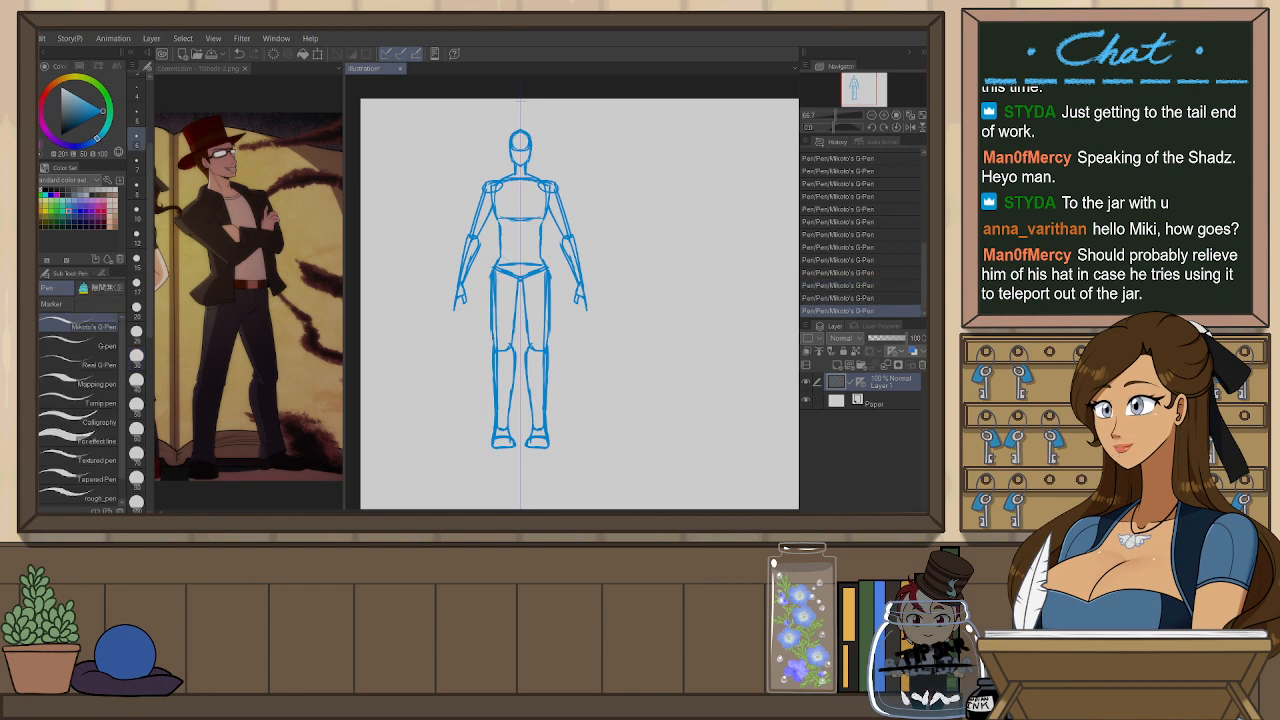
pyautogui.moveTo(657, 333); pyautogui.dragTo(630, 338)
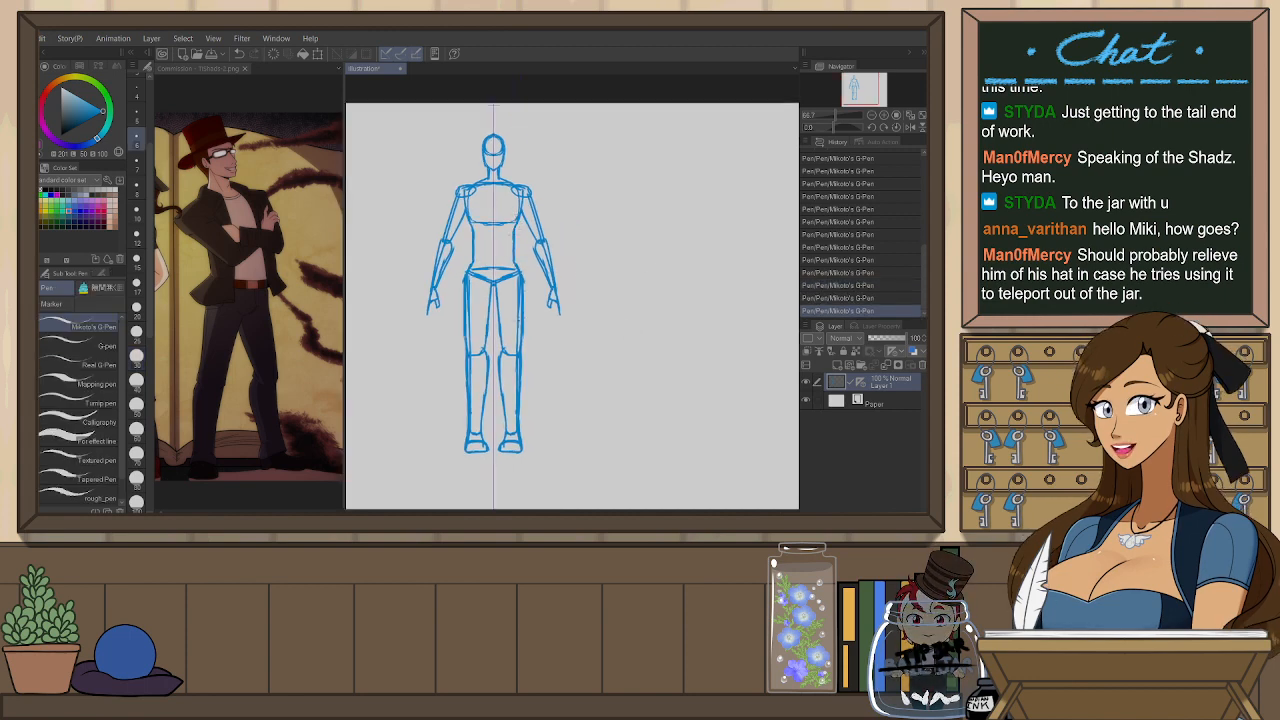
pyautogui.click(921, 115)
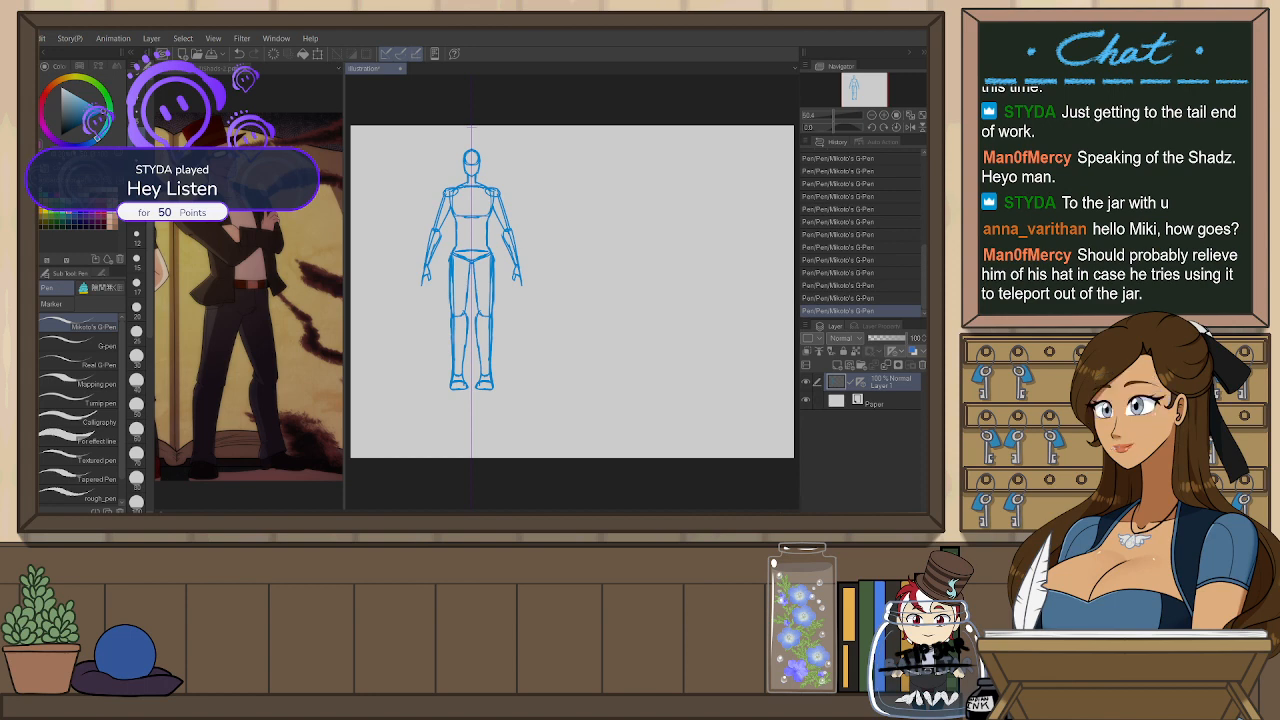
# - Add crossed face guidelines to the head and sketch small rounded ears on both sides
pyautogui.scroll(3, 480, 163)
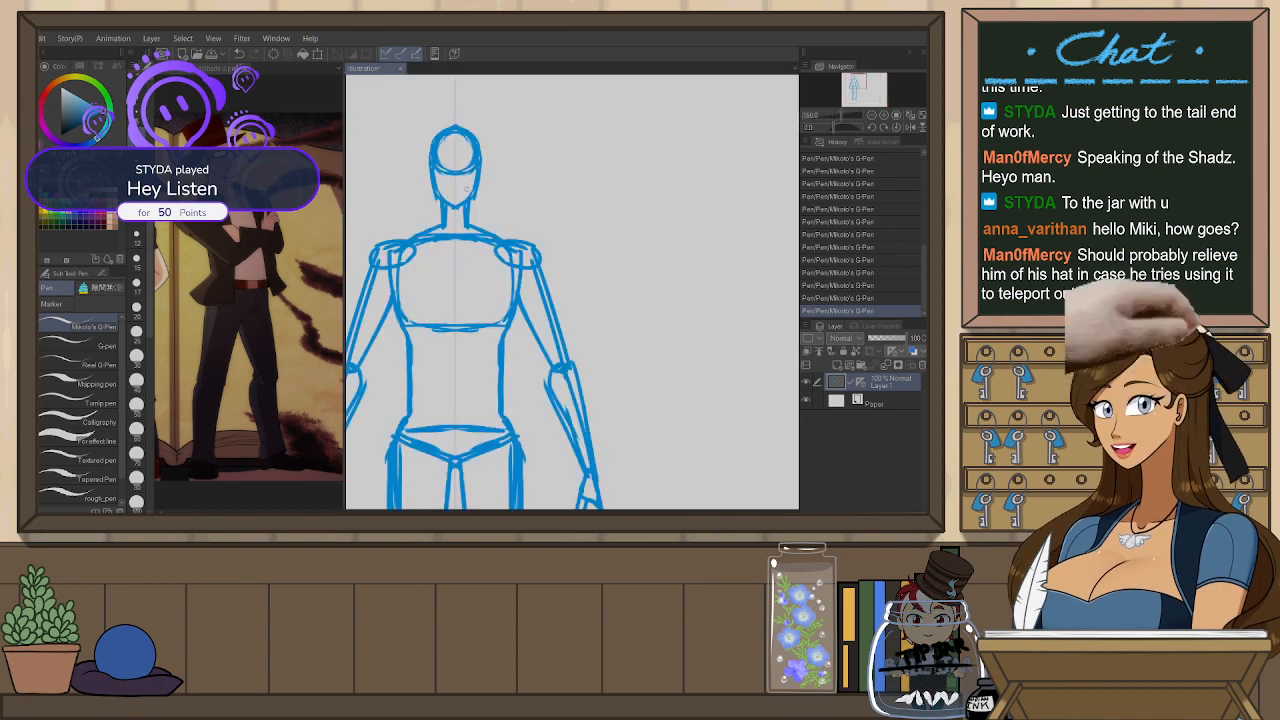
pyautogui.moveTo(472, 261); pyautogui.dragTo(514, 286)
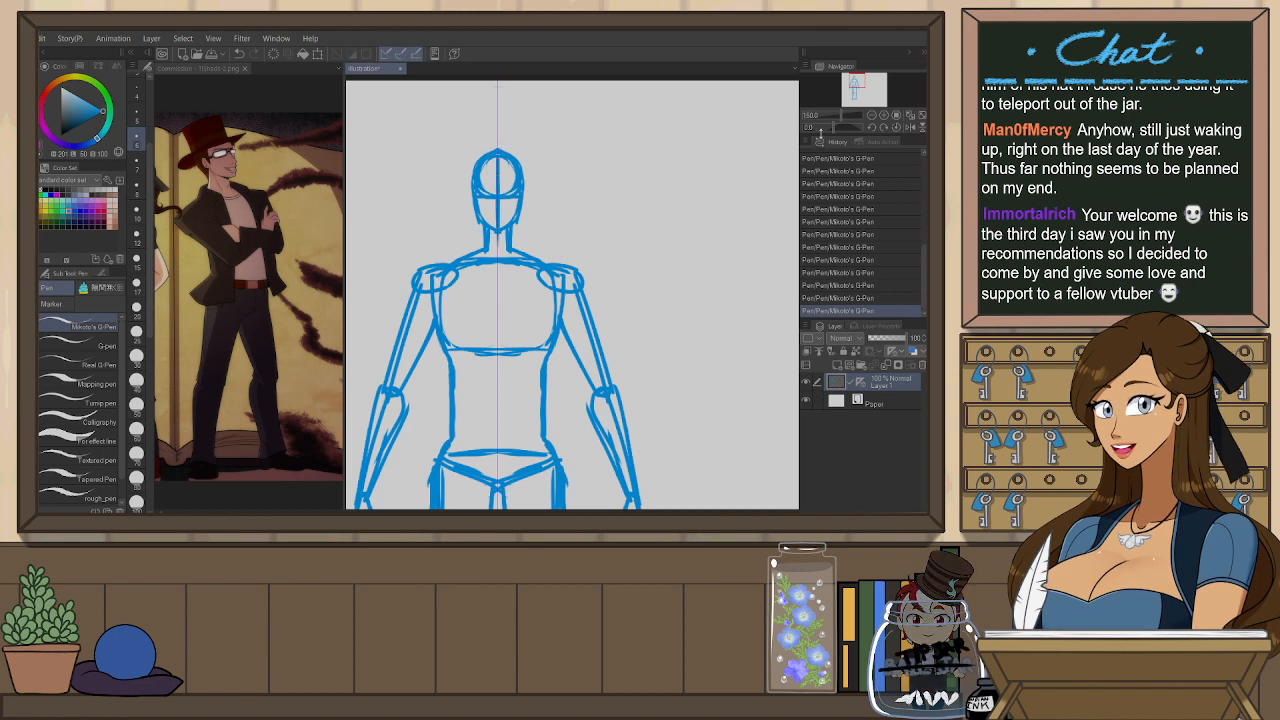
pyautogui.moveTo(472, 191); pyautogui.dragTo(476, 210)
pyautogui.hotkey('ctrl', 'z')
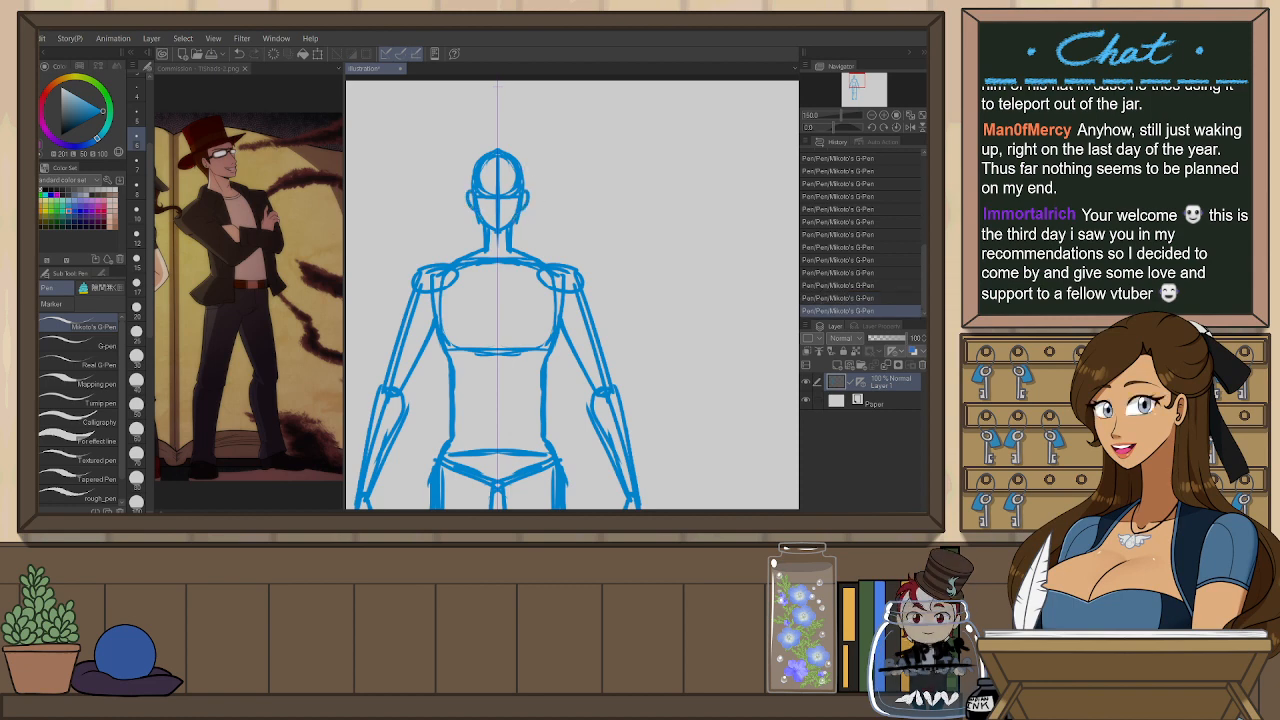
# - Broaden the skull by sketching a fuller outline from the crown down to the ears on both sides
pyautogui.moveTo(541, 275); pyautogui.dragTo(569, 303)
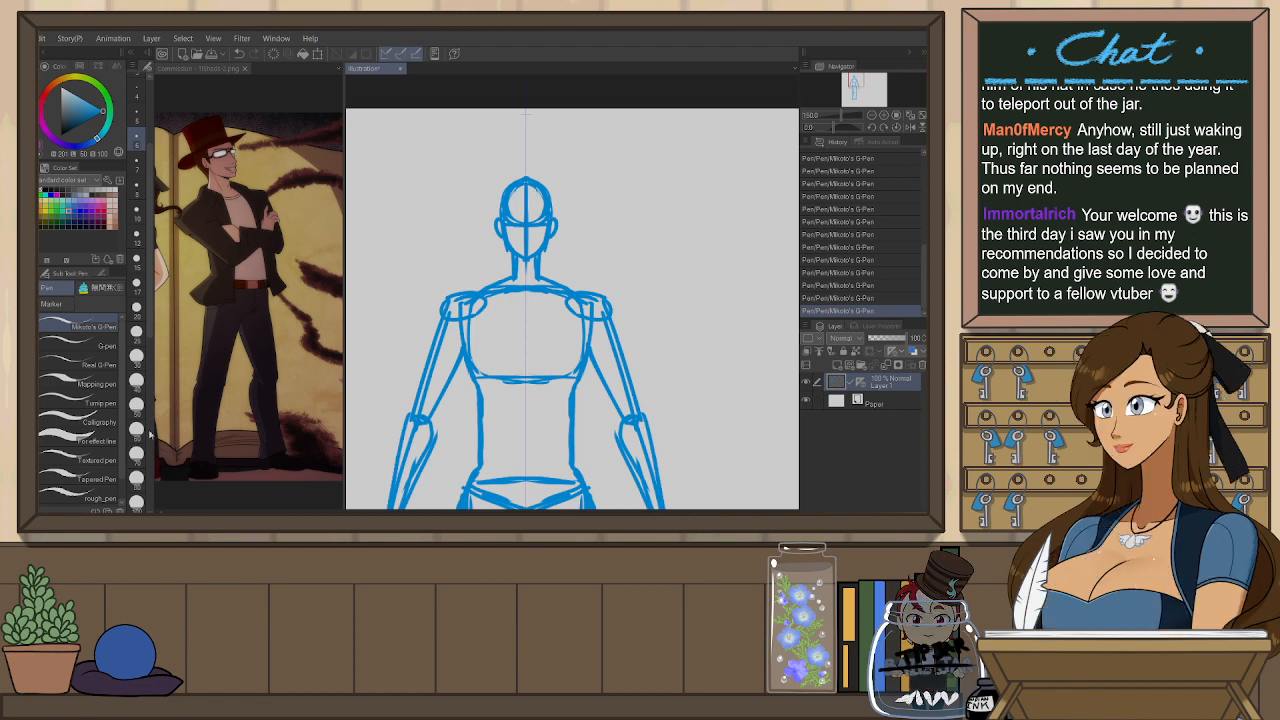
pyautogui.moveTo(510, 182); pyautogui.dragTo(499, 214)
pyautogui.hotkey('ctrl', 'z')
pyautogui.hotkey('ctrl', 'z')
pyautogui.hotkey('ctrl', 'z')
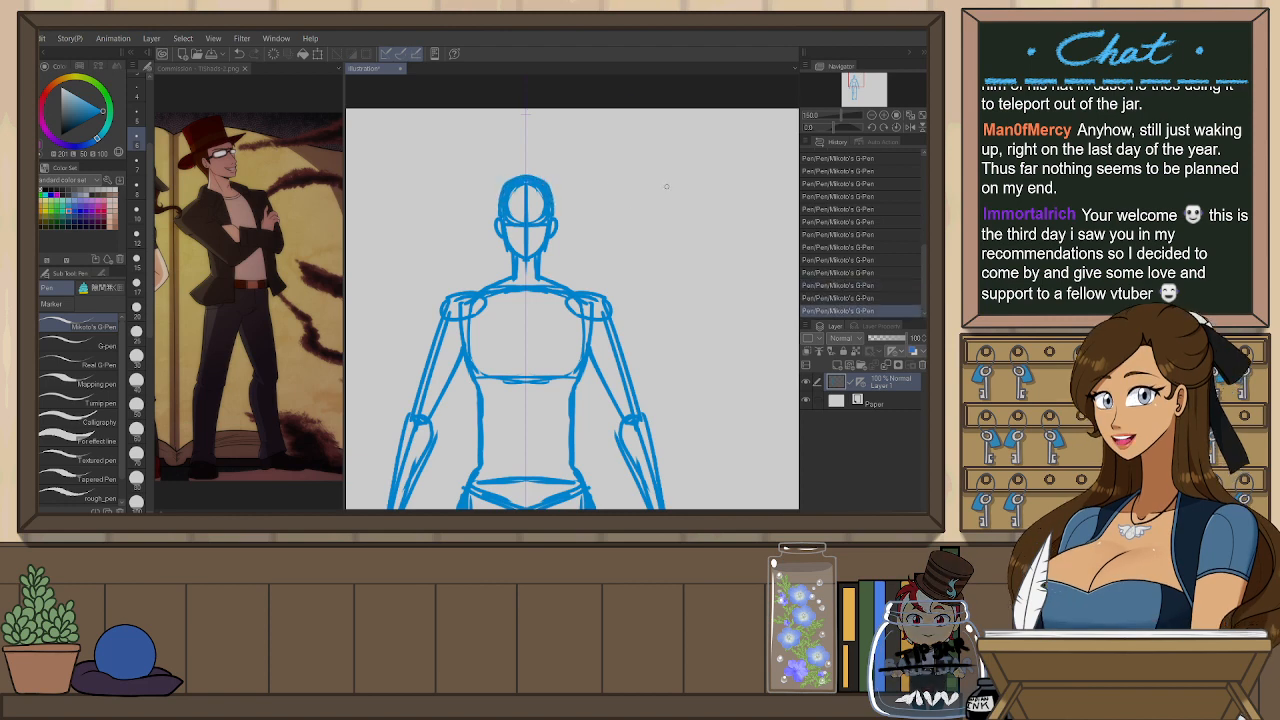
pyautogui.scroll(-3, 695, 187)
pyautogui.moveTo(712, 298); pyautogui.dragTo(644, 279)
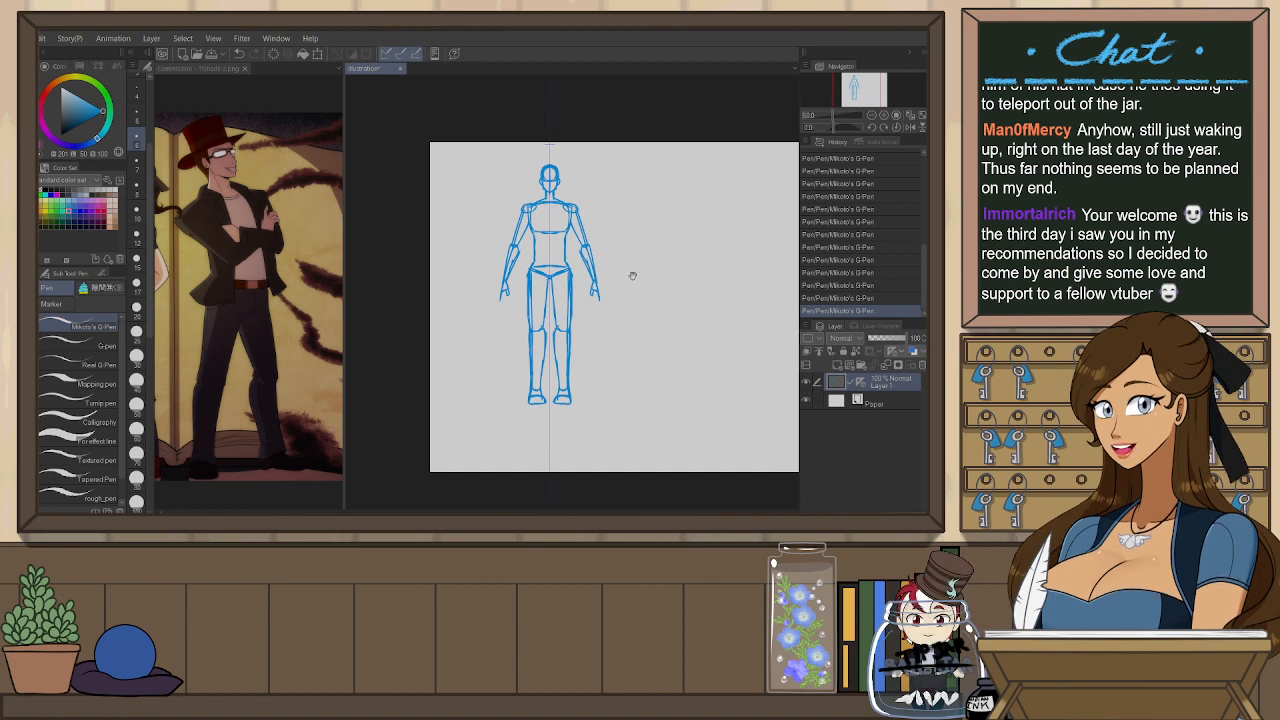
pyautogui.scroll(1, 788, 291)
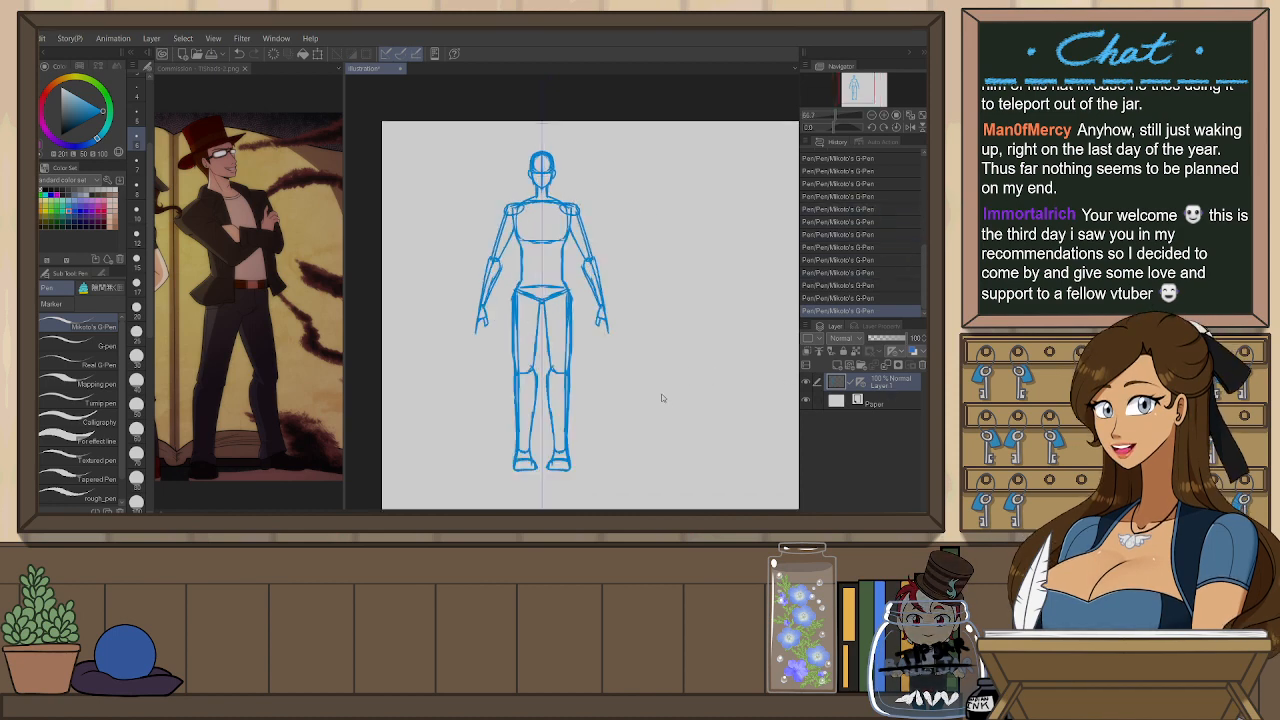
# - Add a new raster layer above the sketch, and stretch the body sketch on Layer 1 to nearly the full canvas height
pyautogui.hotkey('ctrl', 'shift', 'n')
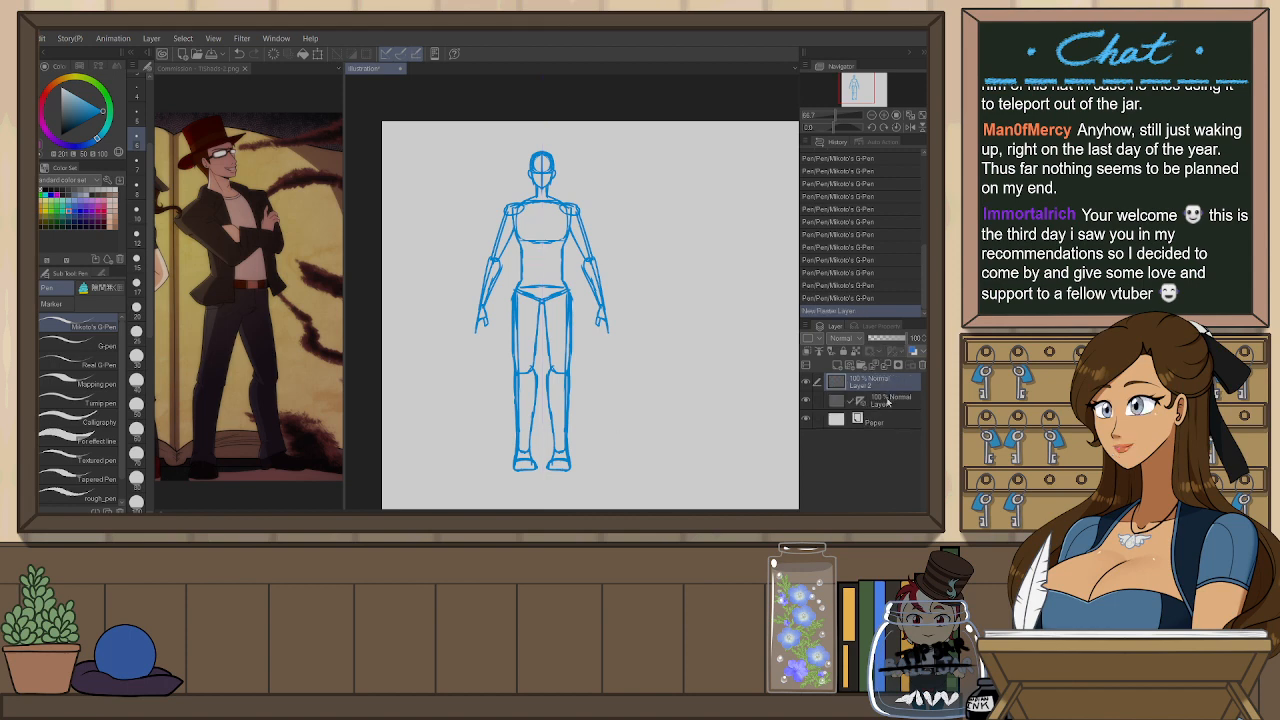
pyautogui.click(888, 400)
pyautogui.hotkey('ctrl', 't')
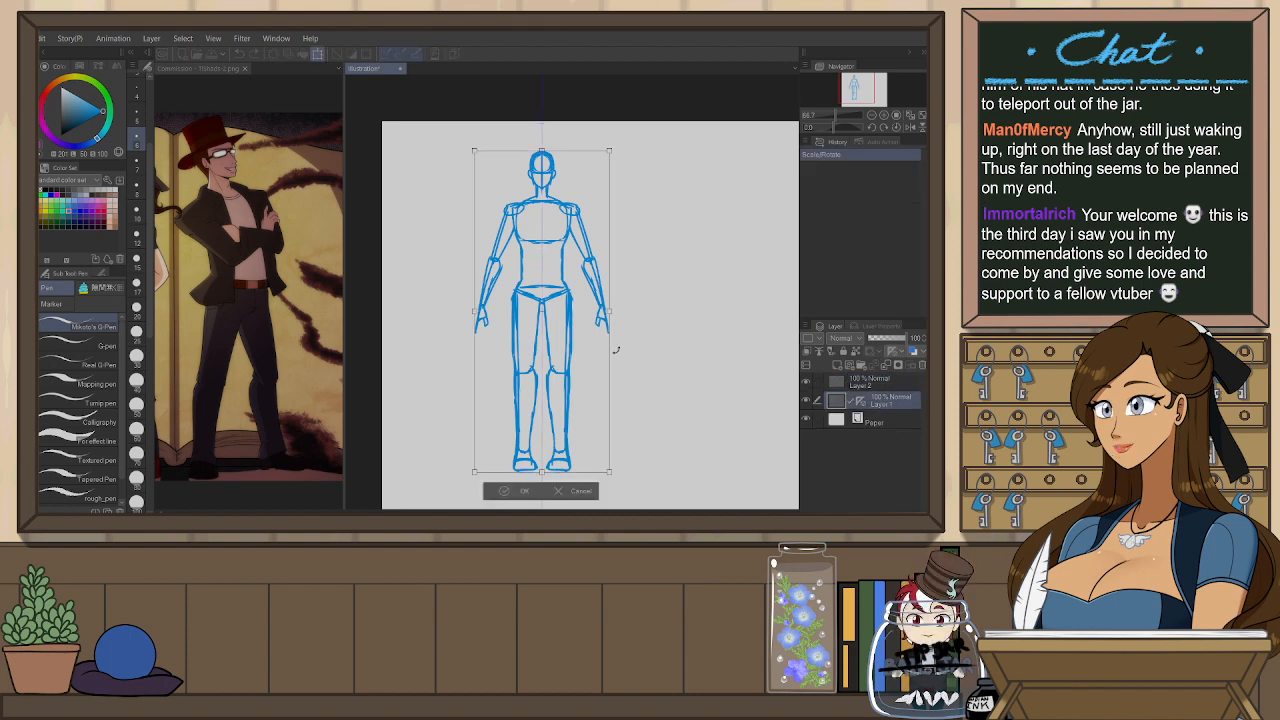
pyautogui.moveTo(541, 480); pyautogui.dragTo(542, 506)
pyautogui.moveTo(542, 150); pyautogui.dragTo(542, 129)
pyautogui.scroll(-2, 575, 112)
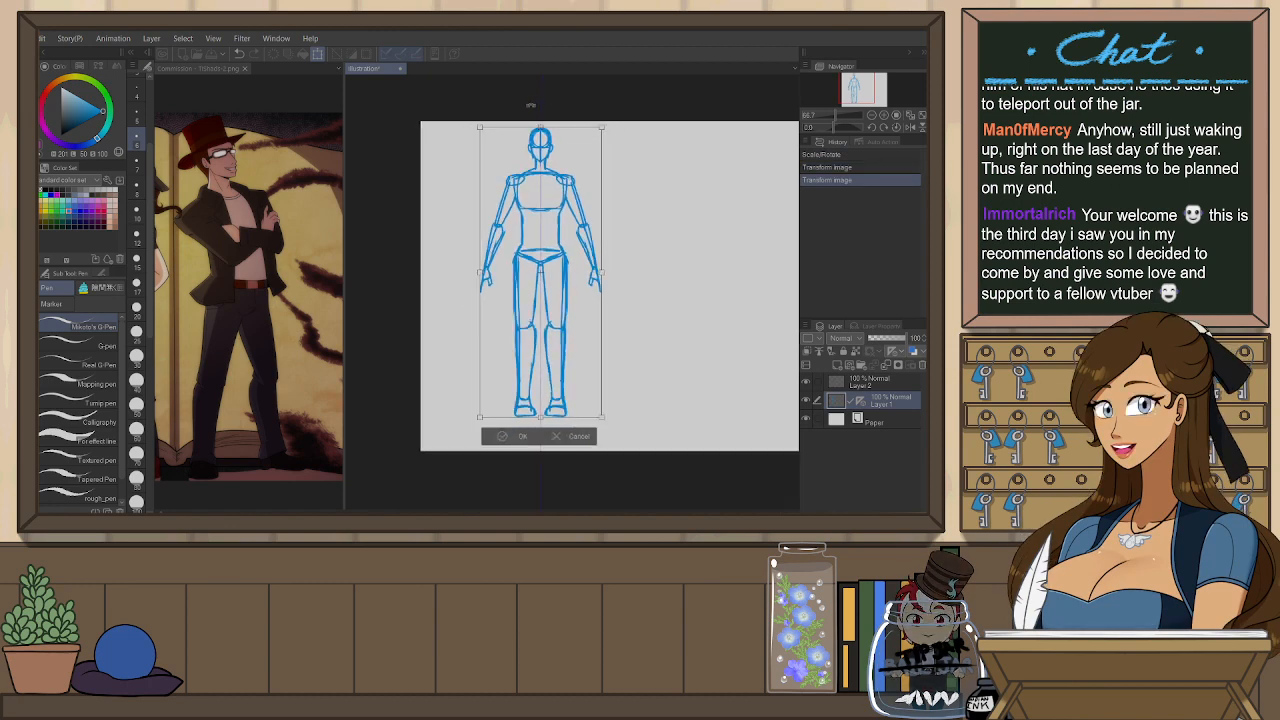
pyautogui.moveTo(537, 386); pyautogui.dragTo(537, 411)
pyautogui.moveTo(549, 269); pyautogui.dragTo(531, 267)
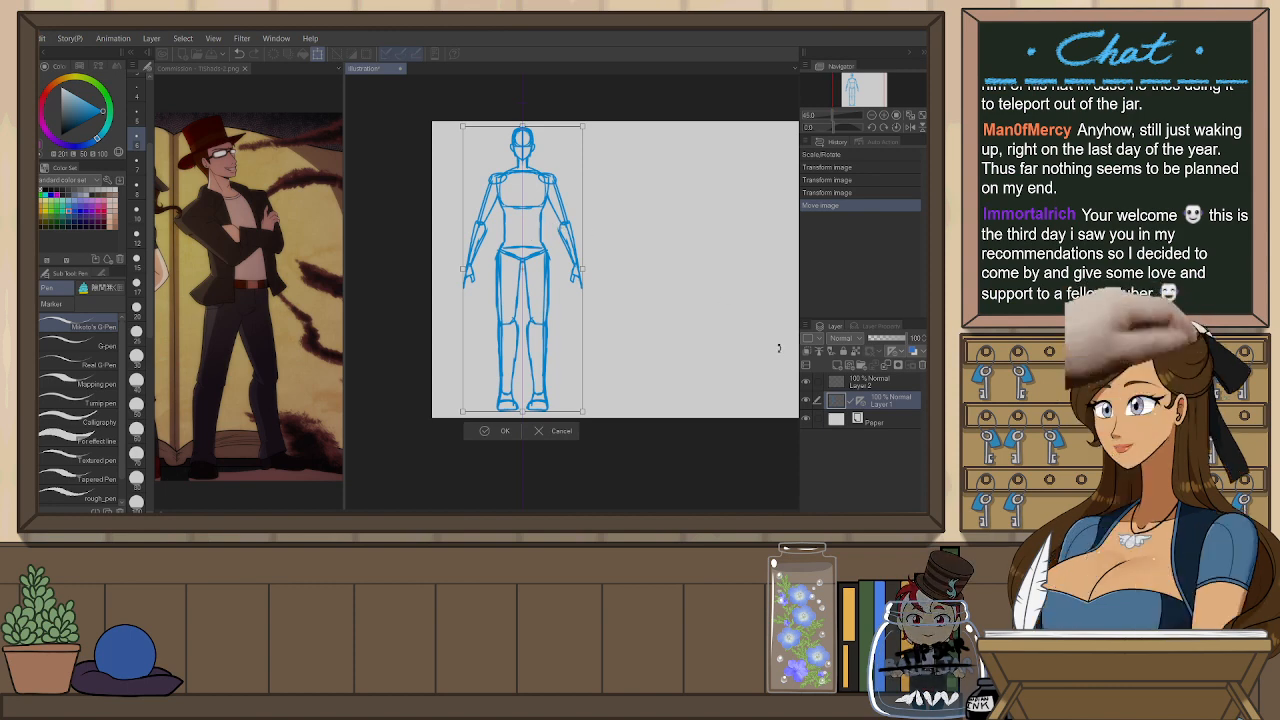
pyautogui.moveTo(532, 278); pyautogui.dragTo(532, 280)
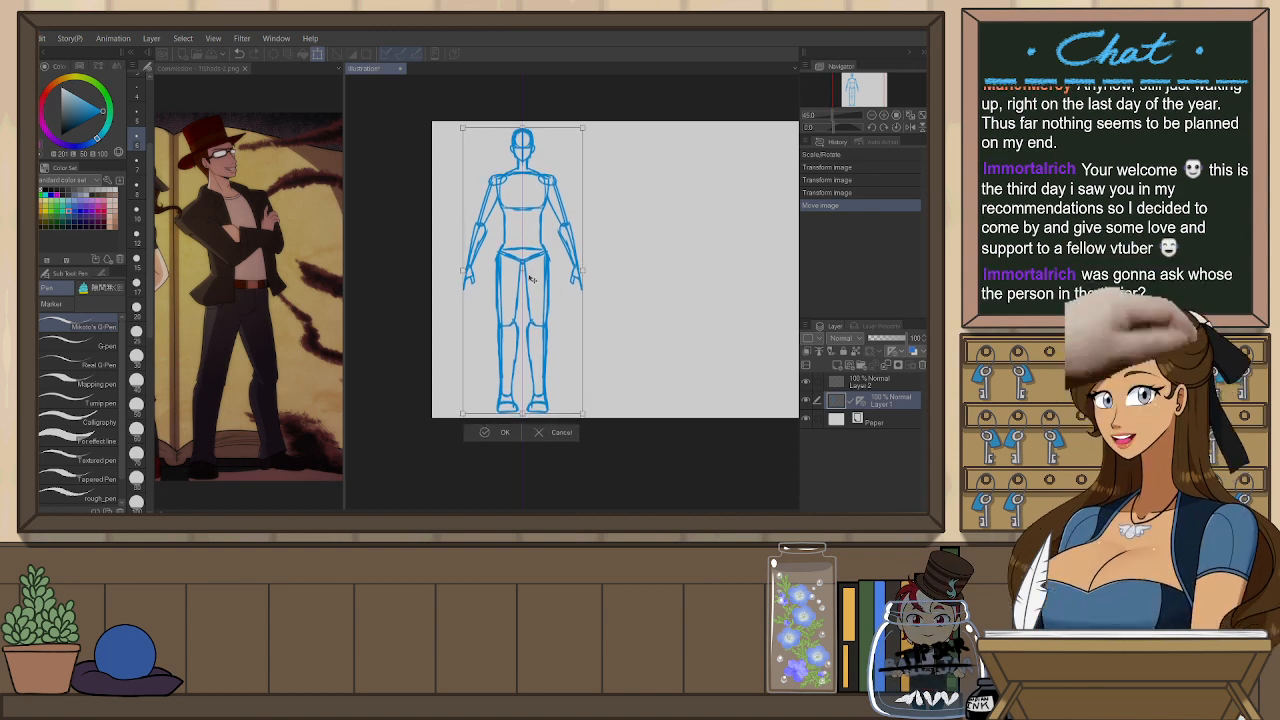
pyautogui.click(497, 432)
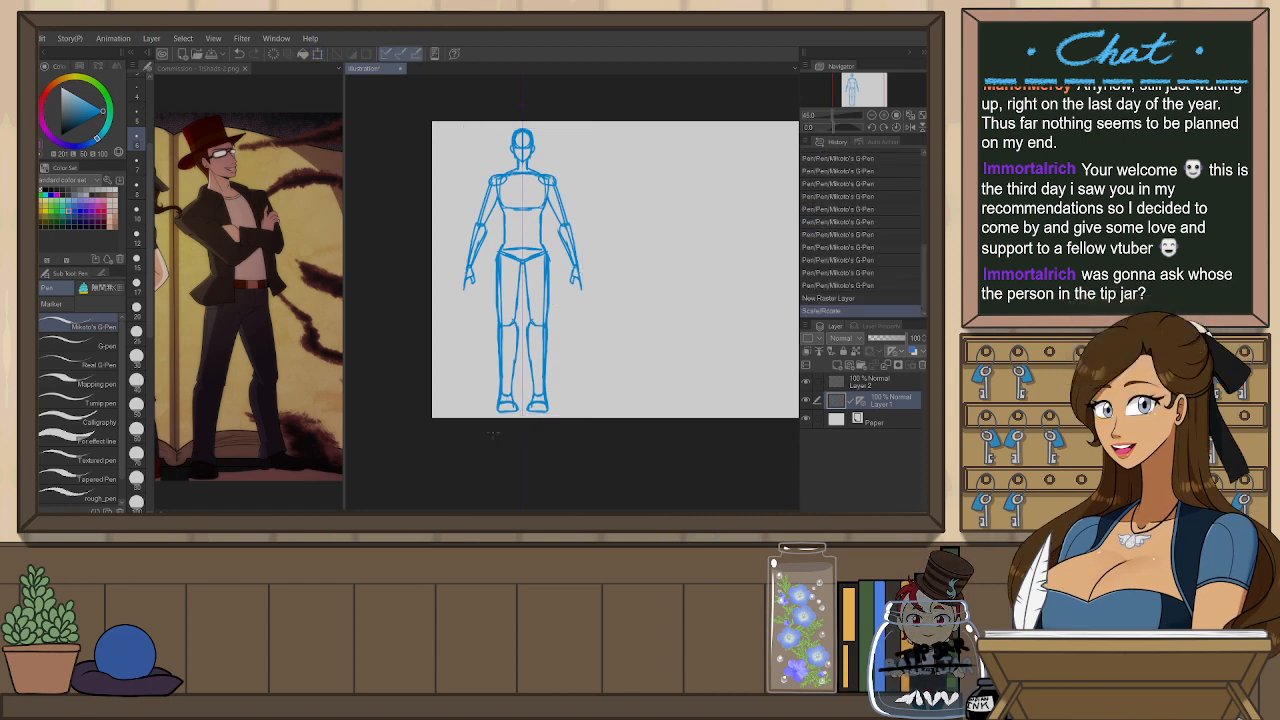
# - Change the canvas size to add extra room above the figure's head
pyautogui.scroll(-2, 557, 267)
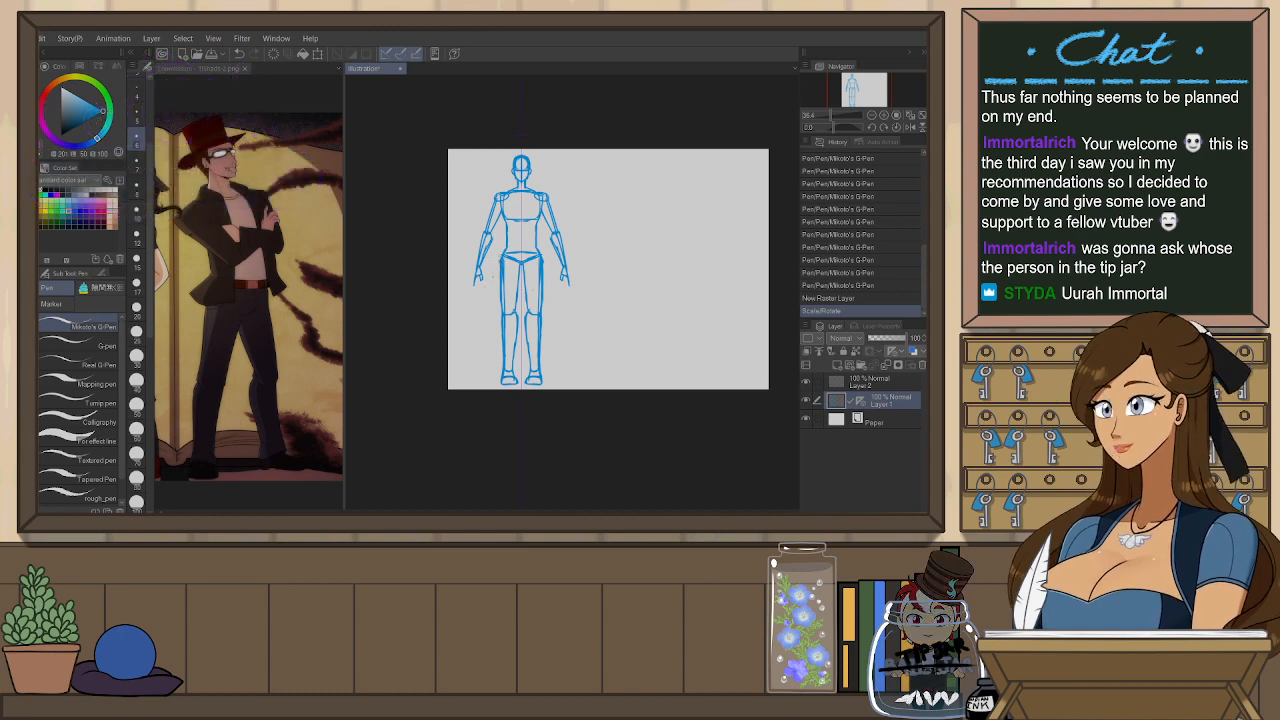
pyautogui.scroll(-1, 455, 240)
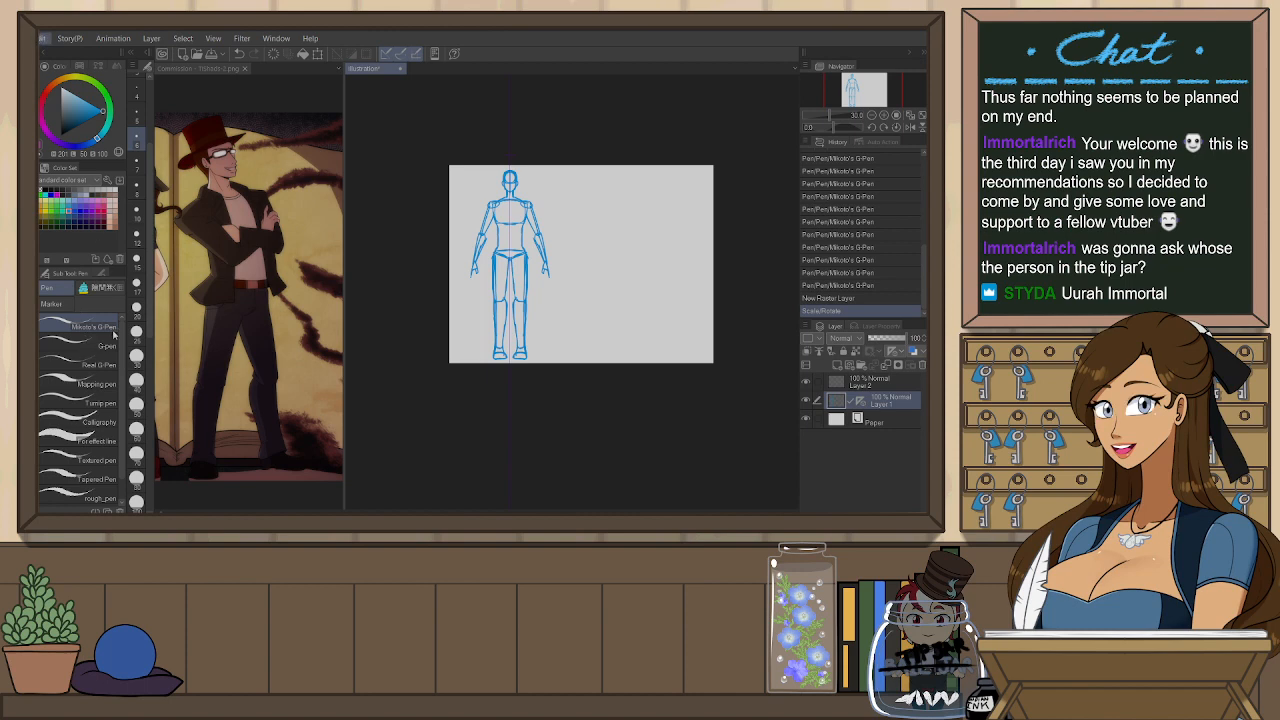
pyautogui.hotkey('ctrl', 't')
pyautogui.moveTo(578, 160); pyautogui.dragTo(581, 145)
pyautogui.press('Return')
pyautogui.scroll(3, 534, 236)
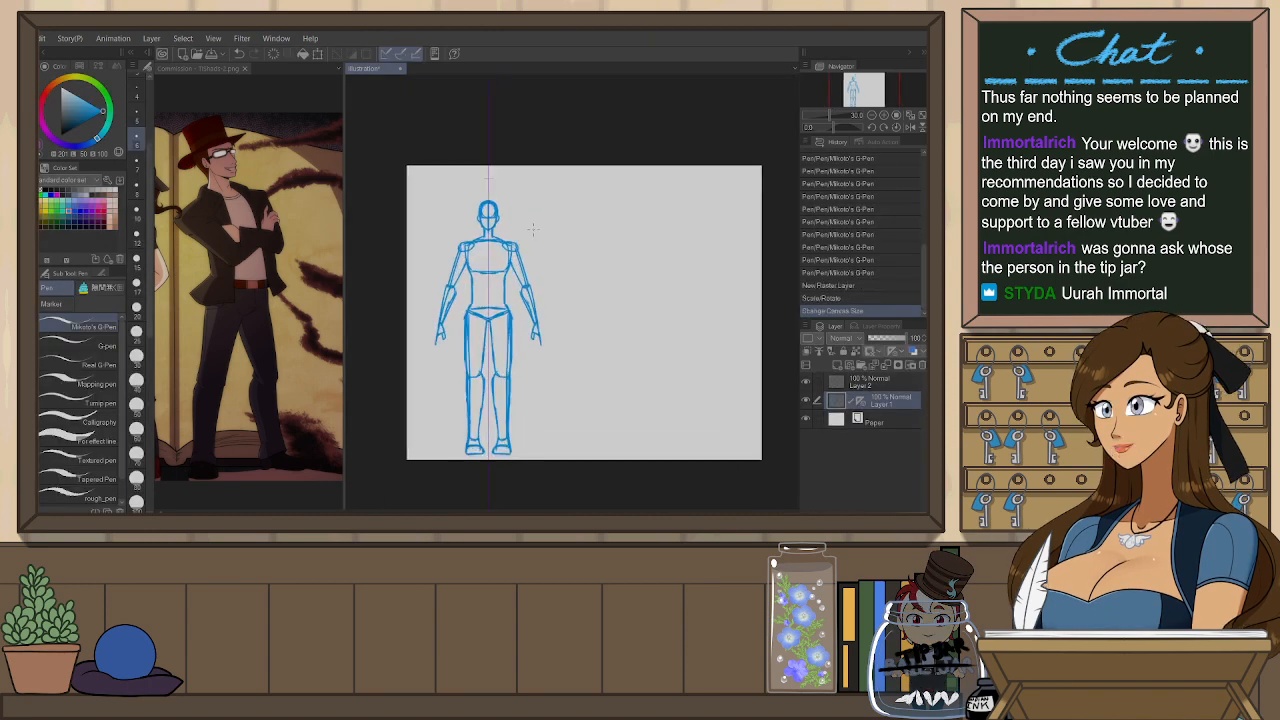
pyautogui.click(862, 384)
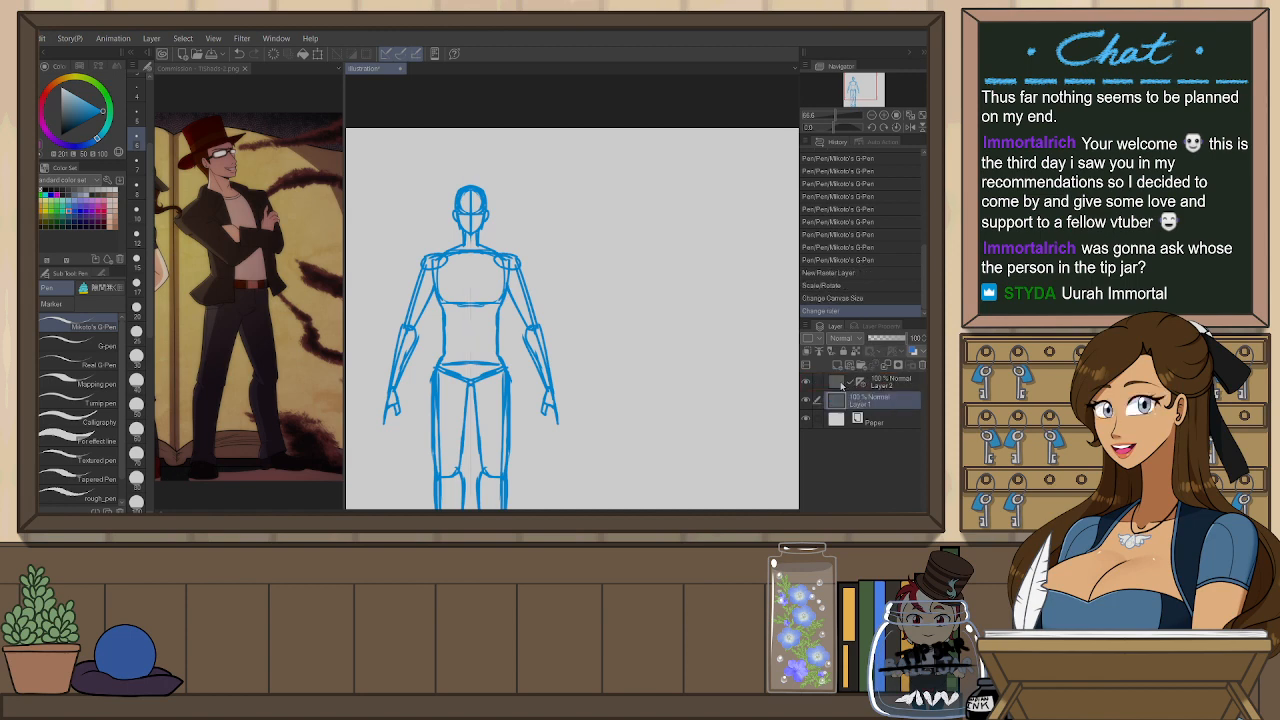
pyautogui.click(842, 384)
pyautogui.click(845, 397)
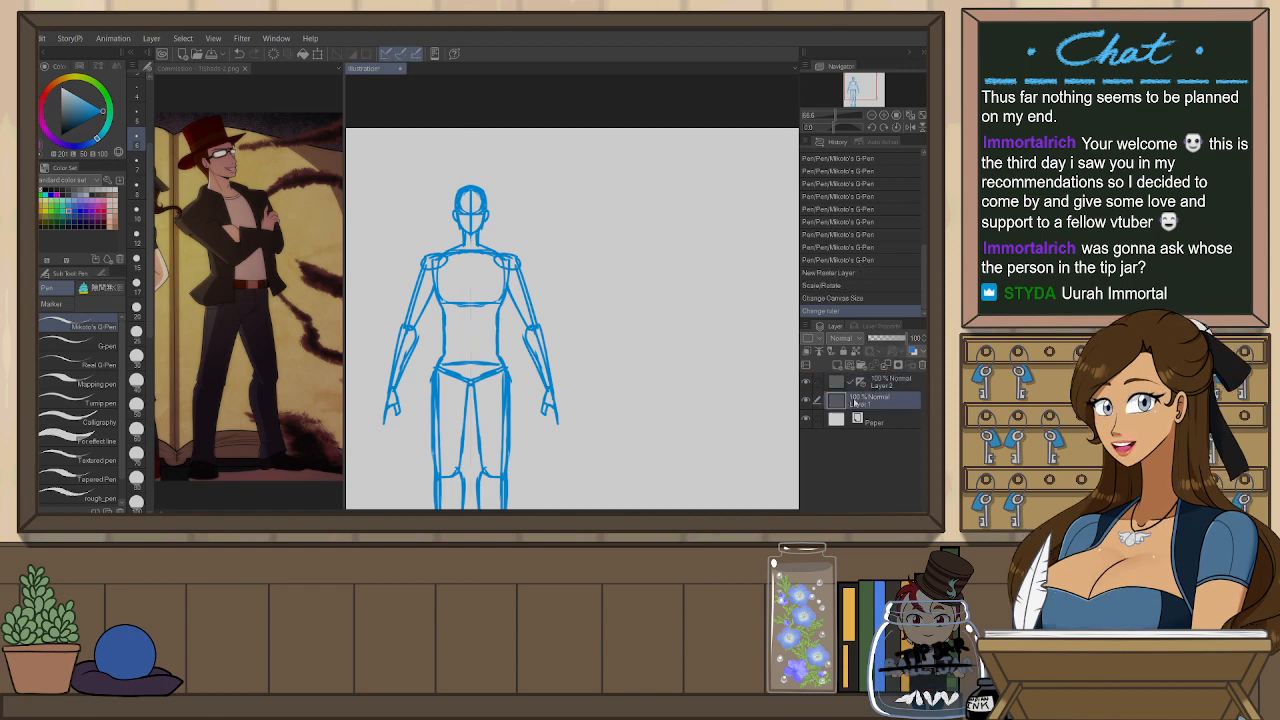
pyautogui.hotkey('ctrl', '-')
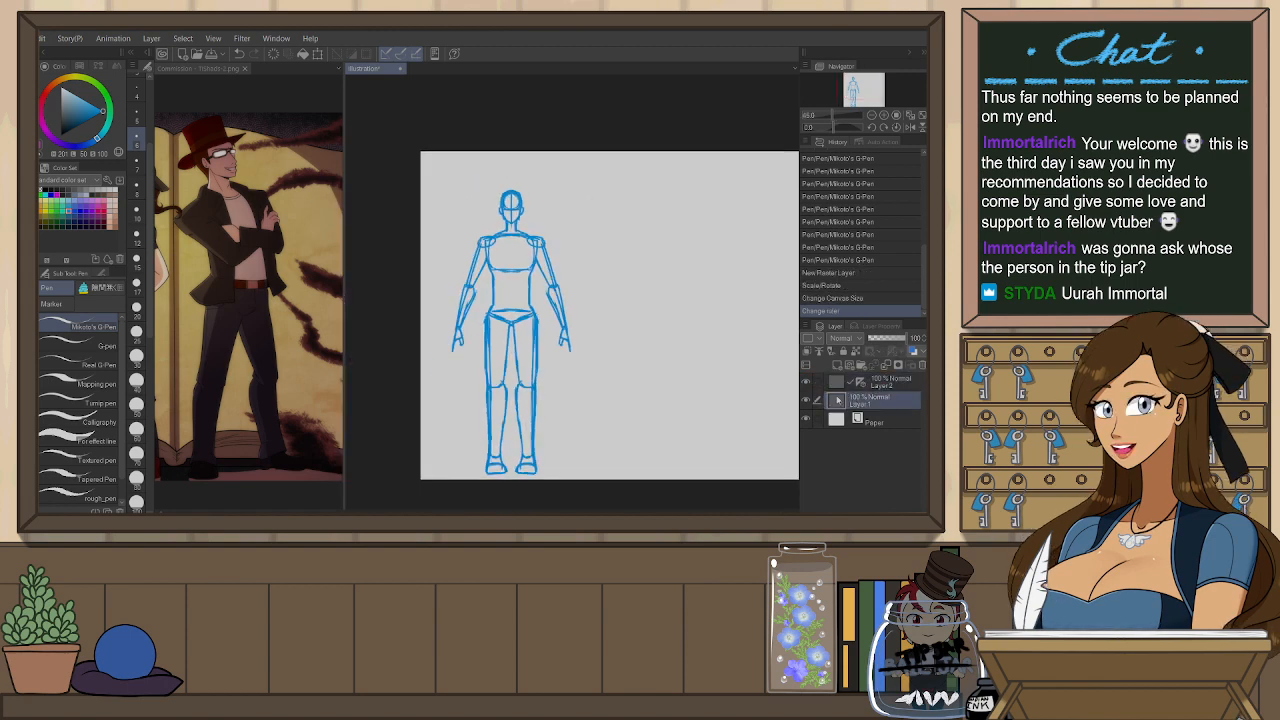
pyautogui.moveTo(862, 388); pyautogui.dragTo(861, 400)
# - Scale up the body sketch together with its symmetry ruler, keeping the feet near the canvas's lower edge
pyautogui.hotkey('ctrl', 't')
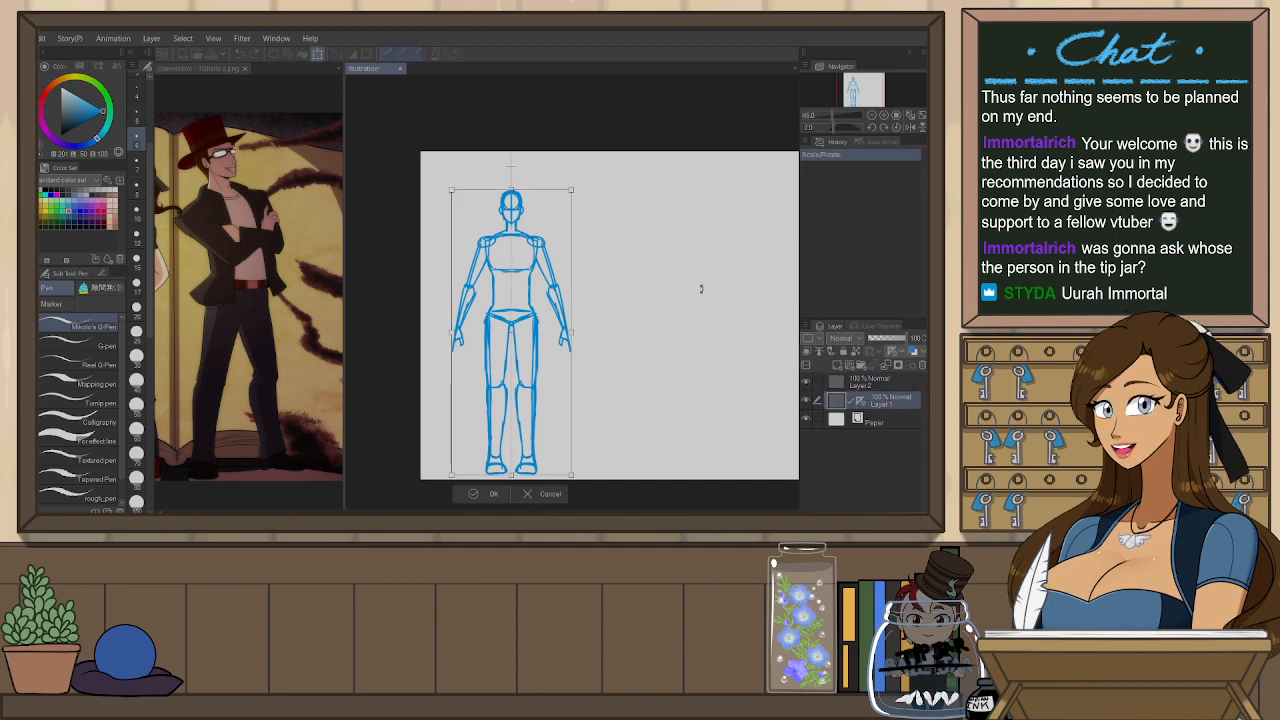
pyautogui.moveTo(571, 188); pyautogui.dragTo(580, 170)
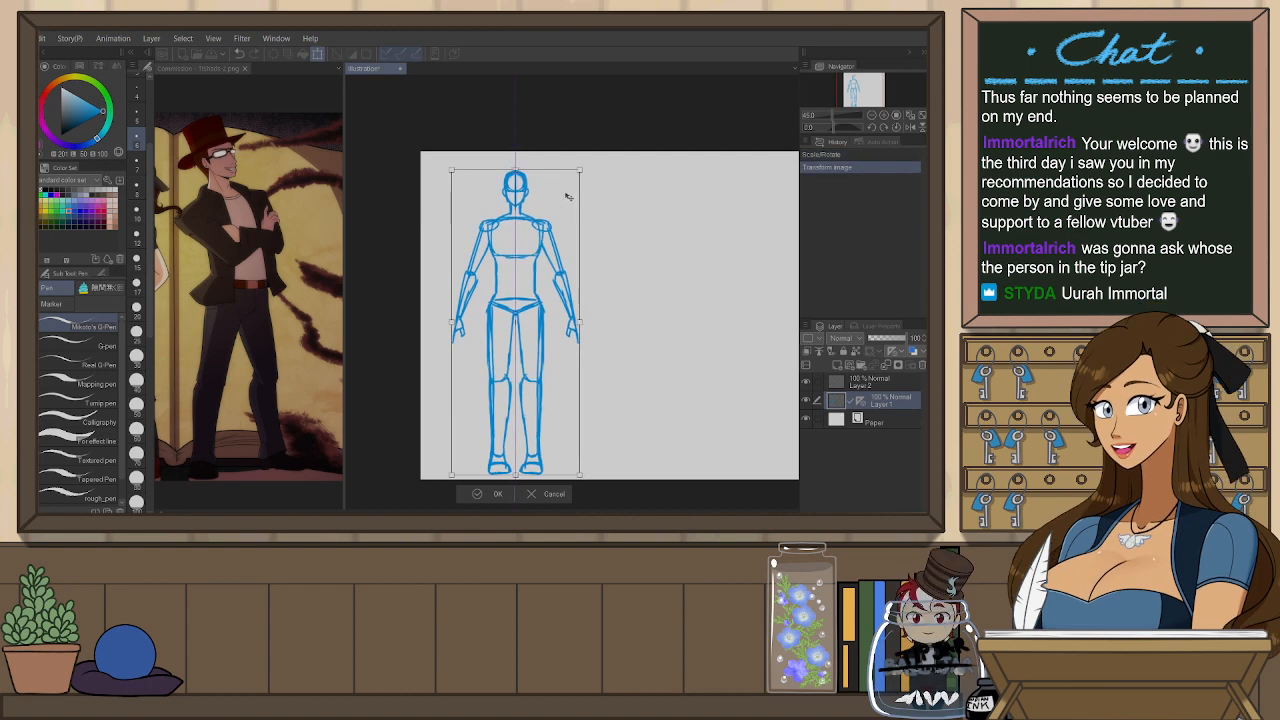
pyautogui.click(490, 494)
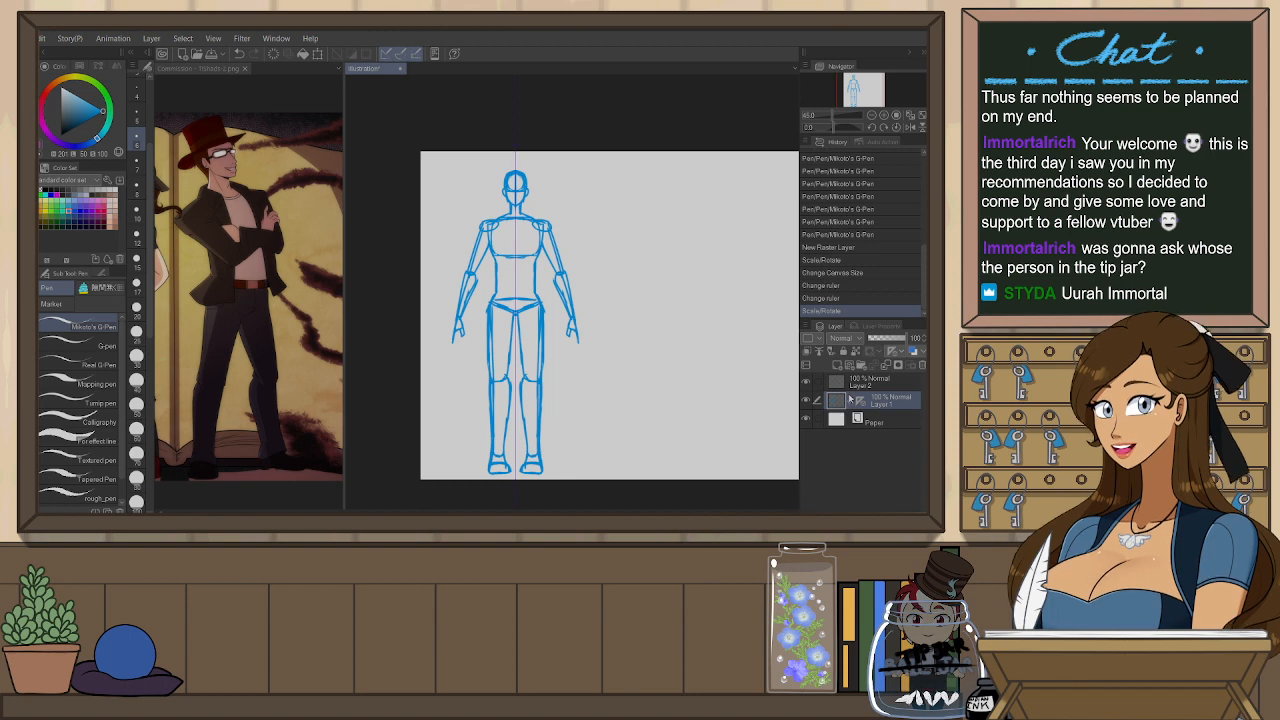
# - Move the symmetry ruler to Layer 2, tint the Layer 1 sketch with layer colour, and make Layer 2 active
pyautogui.moveTo(860, 400); pyautogui.dragTo(860, 381)
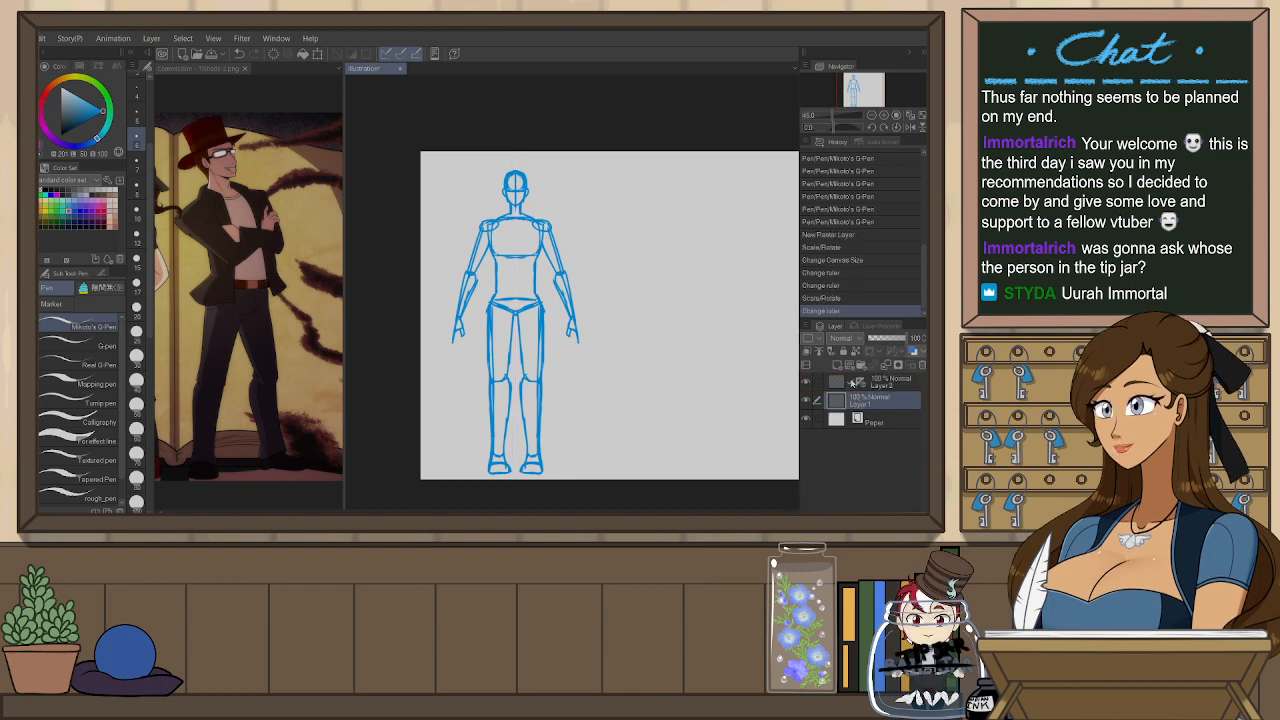
pyautogui.click(833, 380)
pyautogui.scroll(2, 549, 199)
pyautogui.click(872, 403)
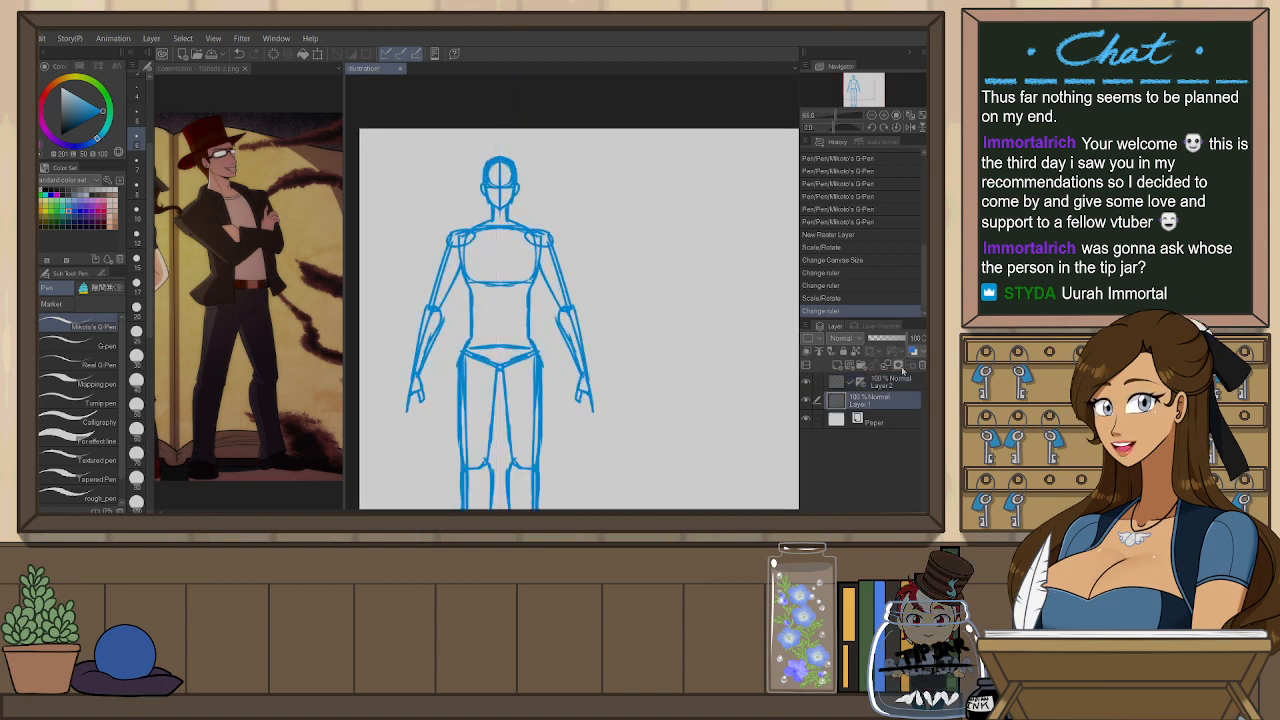
pyautogui.click(912, 351)
pyautogui.click(885, 381)
# - Draw a cleaner symmetrical head outline over the tinted sketch on Layer 2, from the crown down to the chin
pyautogui.scroll(4, 502, 146)
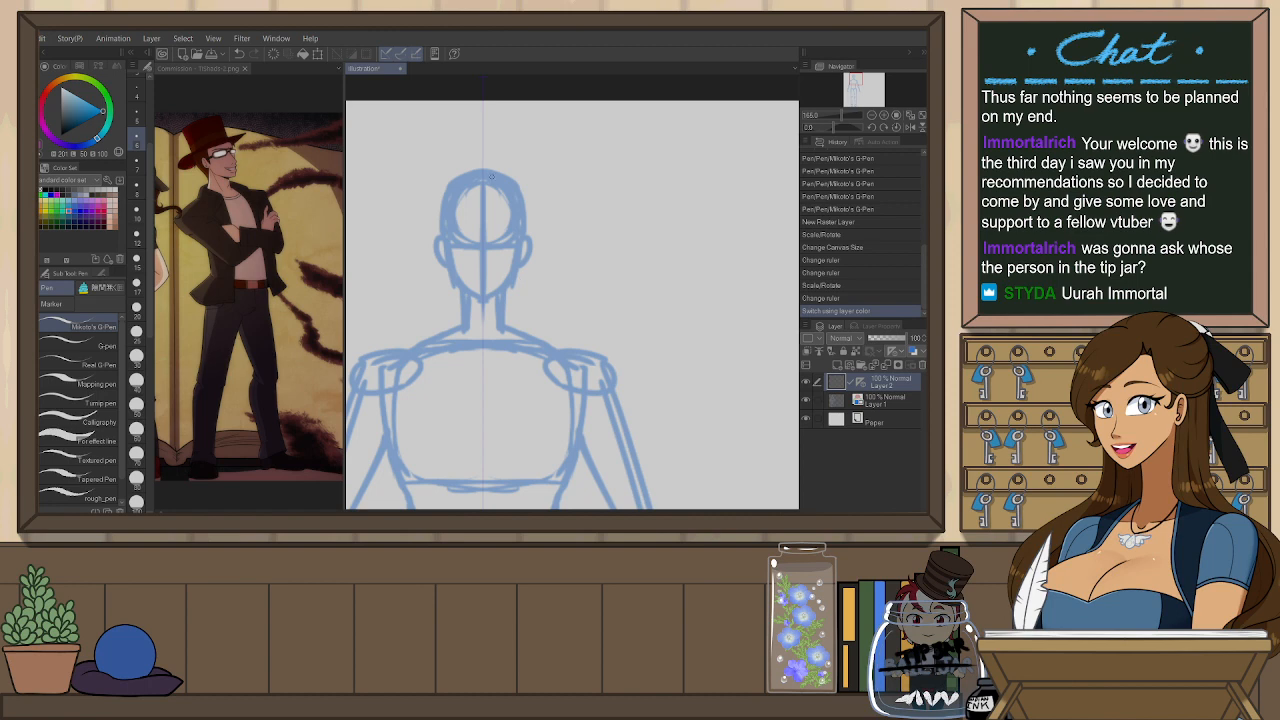
pyautogui.scroll(1, 484, 166)
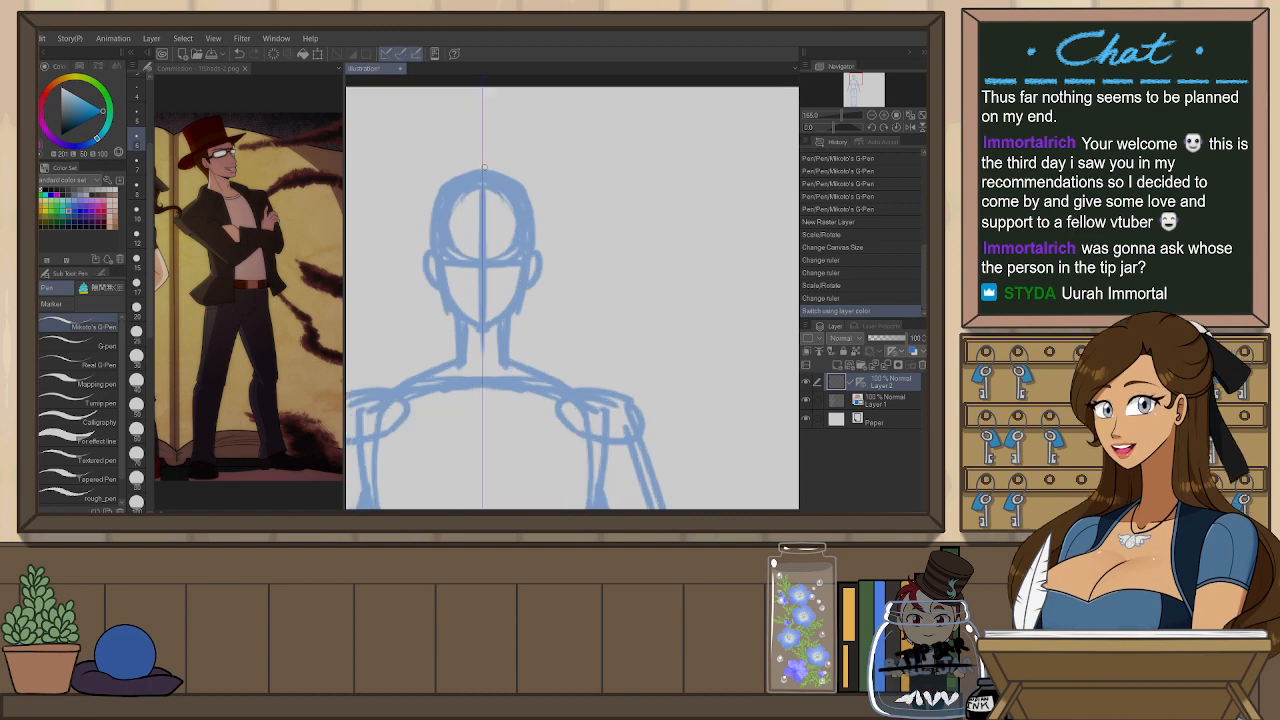
pyautogui.moveTo(470, 237); pyautogui.dragTo(501, 230)
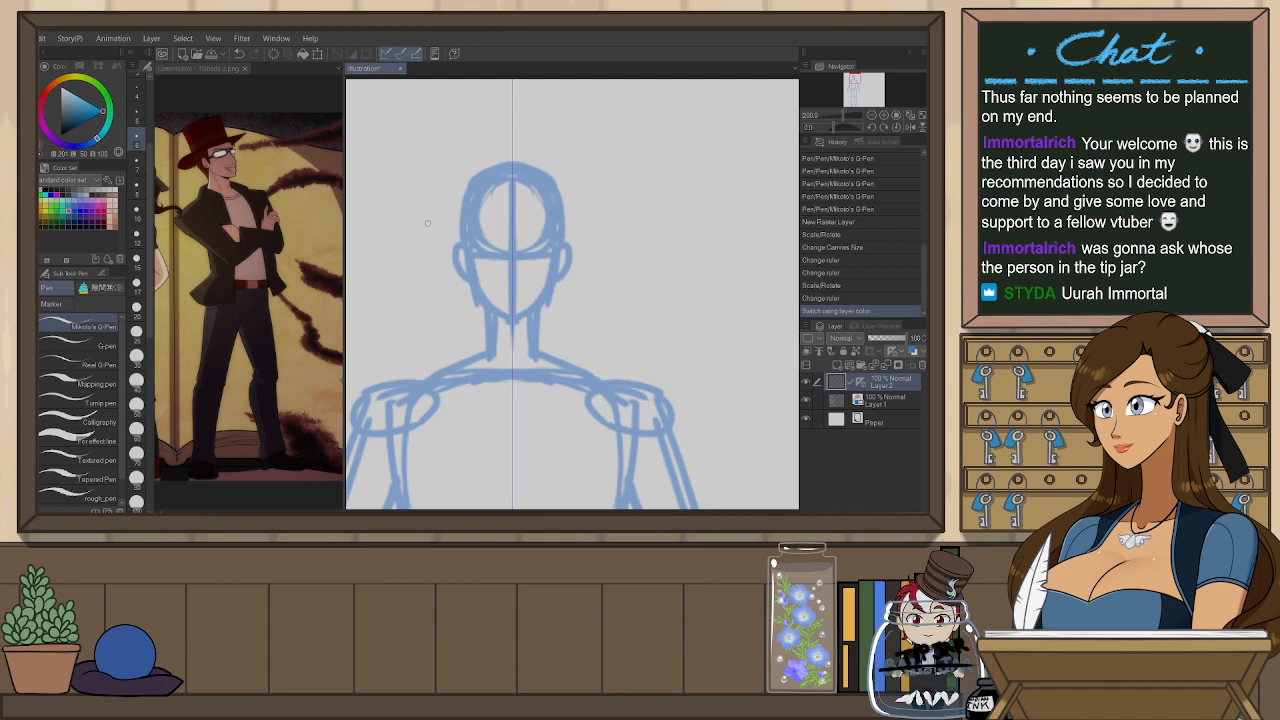
pyautogui.moveTo(512, 161); pyautogui.dragTo(455, 226)
pyautogui.hotkey('ctrl', 'z')
pyautogui.hotkey('ctrl', 'z')
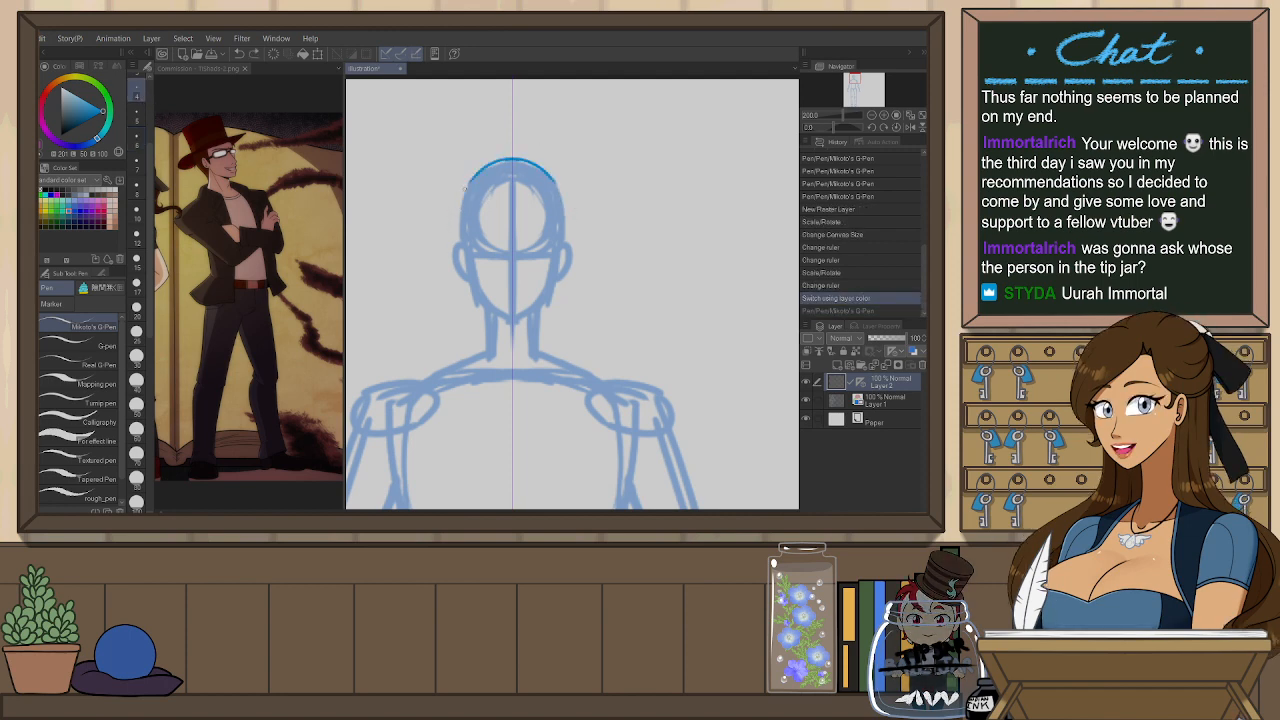
pyautogui.hotkey('ctrl', 'z')
pyautogui.moveTo(512, 161); pyautogui.dragTo(463, 197)
pyautogui.hotkey('ctrl', 'z')
pyautogui.moveTo(512, 161)
pyautogui.mouseDown()
pyautogui.moveTo(464, 196)
pyautogui.moveTo(479, 301)
pyautogui.mouseUp()
pyautogui.hotkey('ctrl', 'z')
pyautogui.moveTo(466, 240); pyautogui.dragTo(475, 292)
pyautogui.hotkey('ctrl', 'z')
# - Draw the sides of the neck and the sloping shoulder lines over the tinted sketch on Layer 2
pyautogui.moveTo(466, 248)
pyautogui.mouseDown()
pyautogui.moveTo(483, 309)
pyautogui.moveTo(512, 322)
pyautogui.moveTo(491, 350)
pyautogui.moveTo(417, 385)
pyautogui.mouseUp()
pyautogui.hotkey('ctrl', 'z')
pyautogui.hotkey('ctrl', 'z')
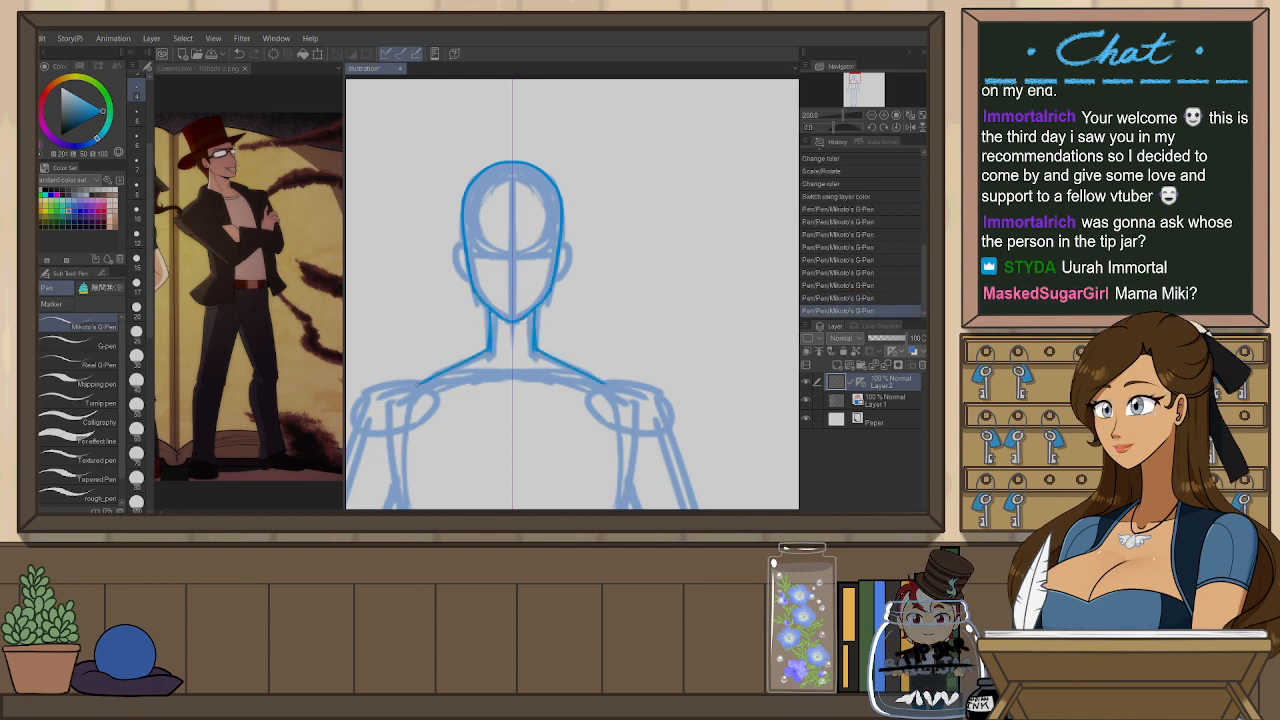
# - Redraw the sloping shoulder lines from the neck base outward over the tinted sketch
pyautogui.hotkey('ctrl', 'z')
pyautogui.moveTo(486, 352); pyautogui.dragTo(419, 382)
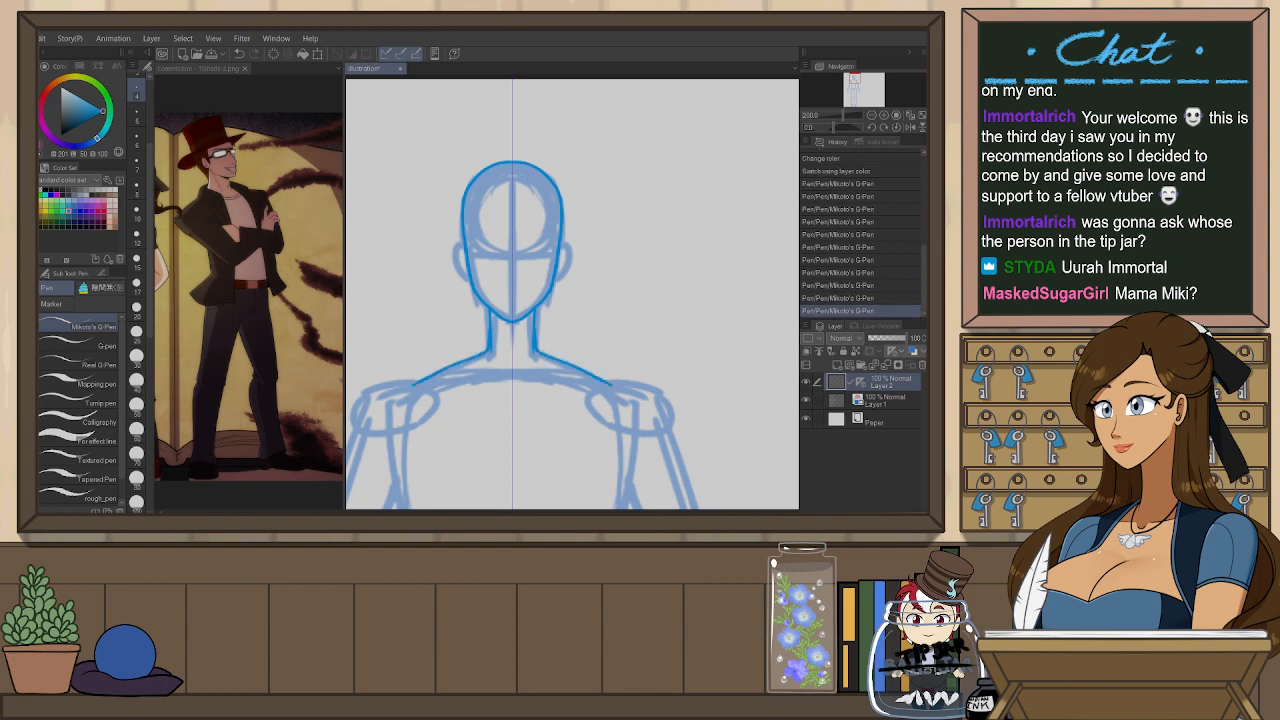
pyautogui.moveTo(564, 394); pyautogui.dragTo(567, 282)
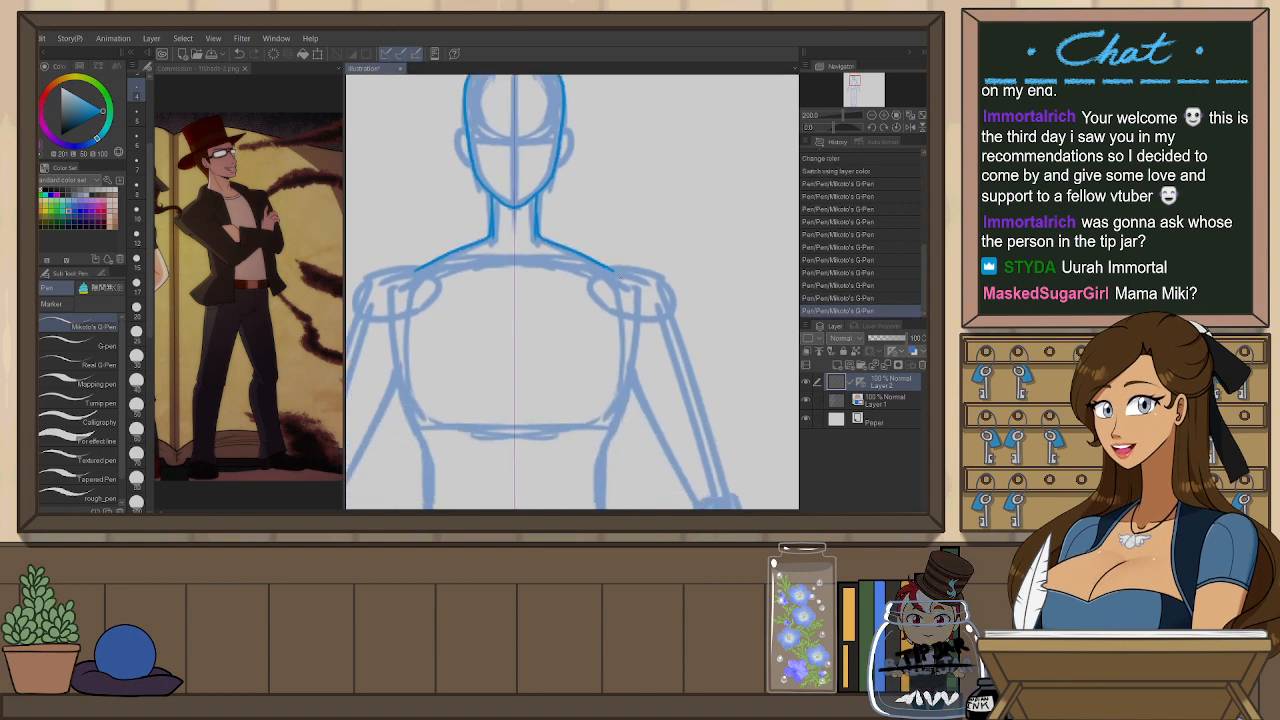
# - Try drawing the outer sides of the chest over the tinted sketch, then undo those strokes
pyautogui.moveTo(395, 335); pyautogui.dragTo(408, 418)
pyautogui.hotkey('ctrl', 'z')
pyautogui.moveTo(391, 333); pyautogui.dragTo(406, 429)
pyautogui.moveTo(485, 450); pyautogui.dragTo(487, 492)
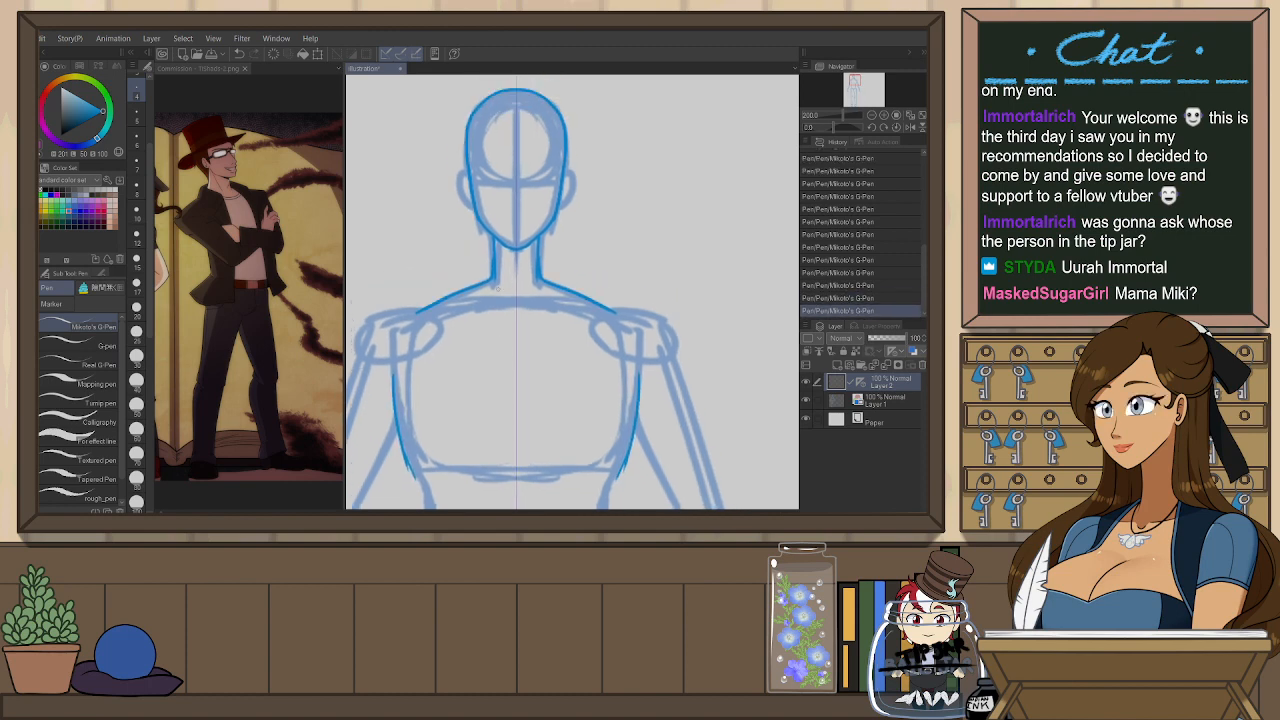
pyautogui.hotkey('ctrl', 'z')
pyautogui.hotkey('ctrl', 'z')
# - Draw the horizontal eye line across the face and the curved arc across the forehead on Layer 2
pyautogui.moveTo(520, 330); pyautogui.dragTo(514, 401)
pyautogui.moveTo(511, 253); pyautogui.dragTo(556, 256)
pyautogui.hotkey('ctrl', 'z')
pyautogui.scroll(2, 517, 245)
pyautogui.moveTo(581, 204)
pyautogui.mouseDown()
pyautogui.moveTo(581, 262)
pyautogui.moveTo(506, 178)
pyautogui.mouseUp()
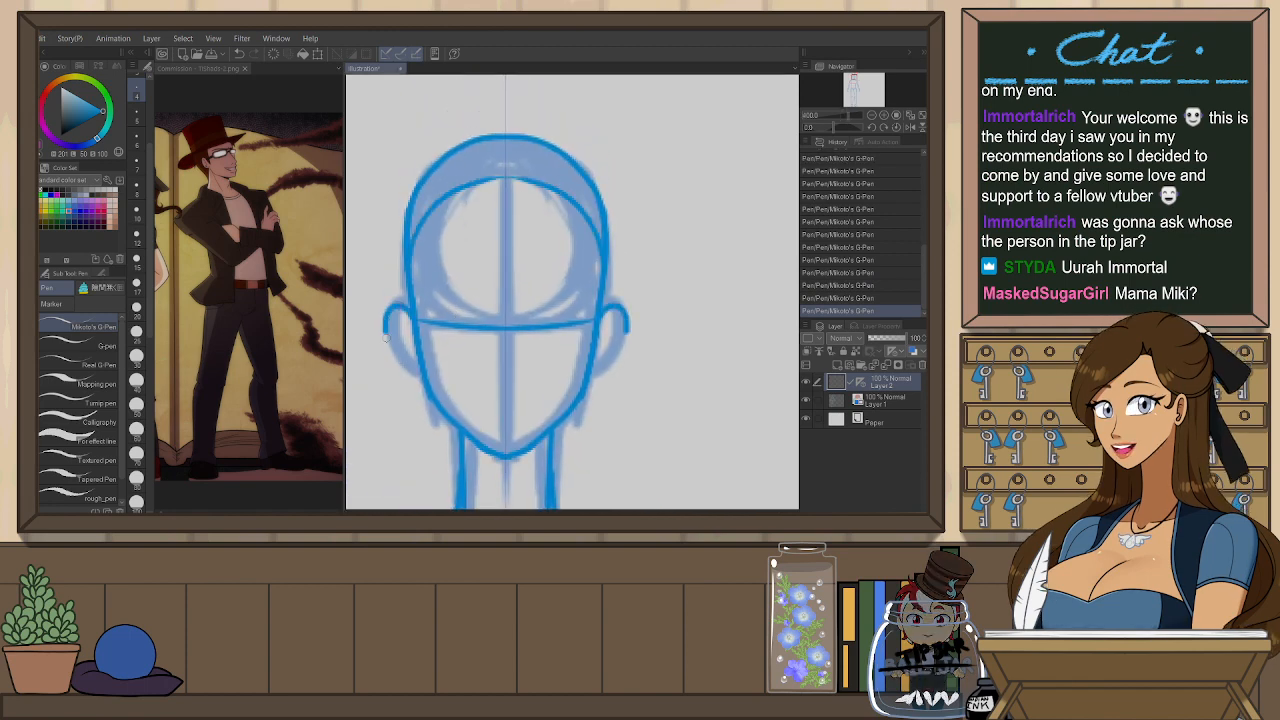
# - Draw the symmetrical ear outlines on both sides of the head, redoing the stroke until the shape is clean
pyautogui.moveTo(385, 320); pyautogui.dragTo(416, 376)
pyautogui.hotkey('ctrl', 'z')
pyautogui.moveTo(603, 312); pyautogui.dragTo(596, 374)
pyautogui.hotkey('ctrl', 'z')
pyautogui.moveTo(602, 313); pyautogui.dragTo(596, 370)
pyautogui.hotkey('ctrl', 'z')
pyautogui.moveTo(603, 312); pyautogui.dragTo(596, 371)
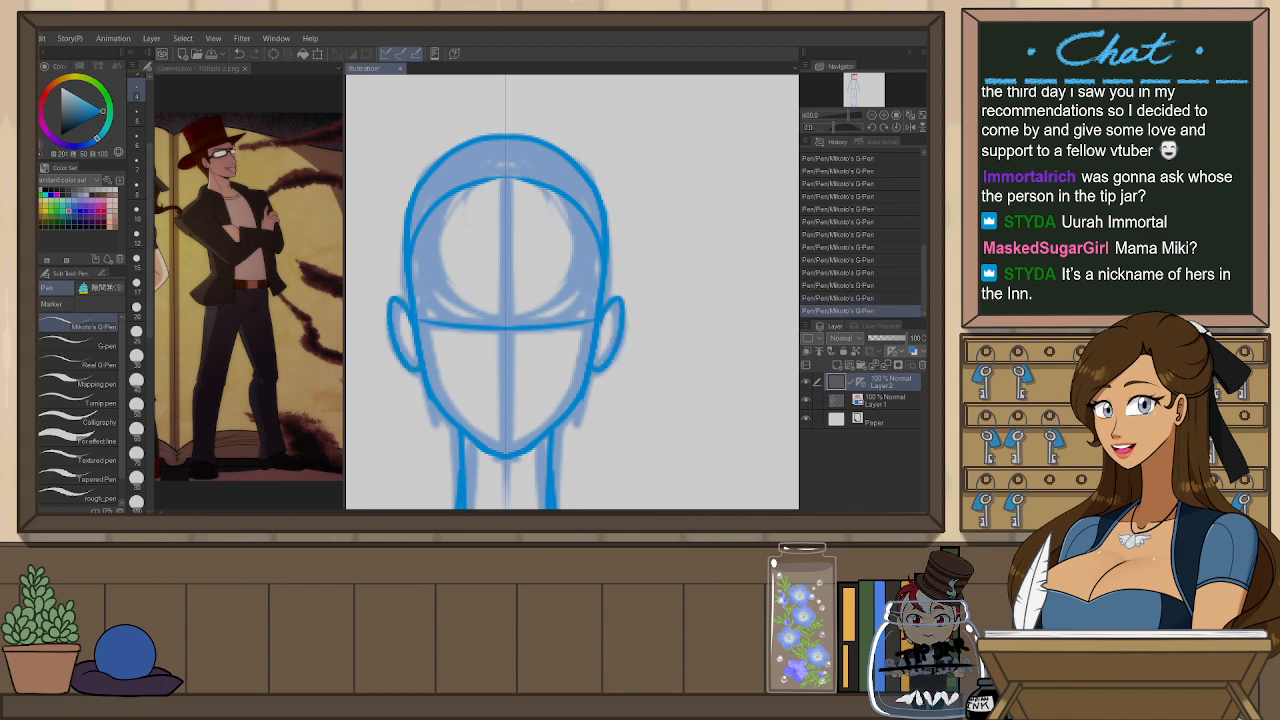
pyautogui.hotkey('ctrl', 'z')
pyautogui.moveTo(603, 312)
pyautogui.mouseDown()
pyautogui.moveTo(617, 304)
pyautogui.moveTo(596, 370)
pyautogui.mouseUp()
pyautogui.hotkey('ctrl', 'z')
pyautogui.moveTo(602, 312)
pyautogui.mouseDown()
pyautogui.moveTo(595, 361)
pyautogui.moveTo(613, 336)
pyautogui.mouseUp()
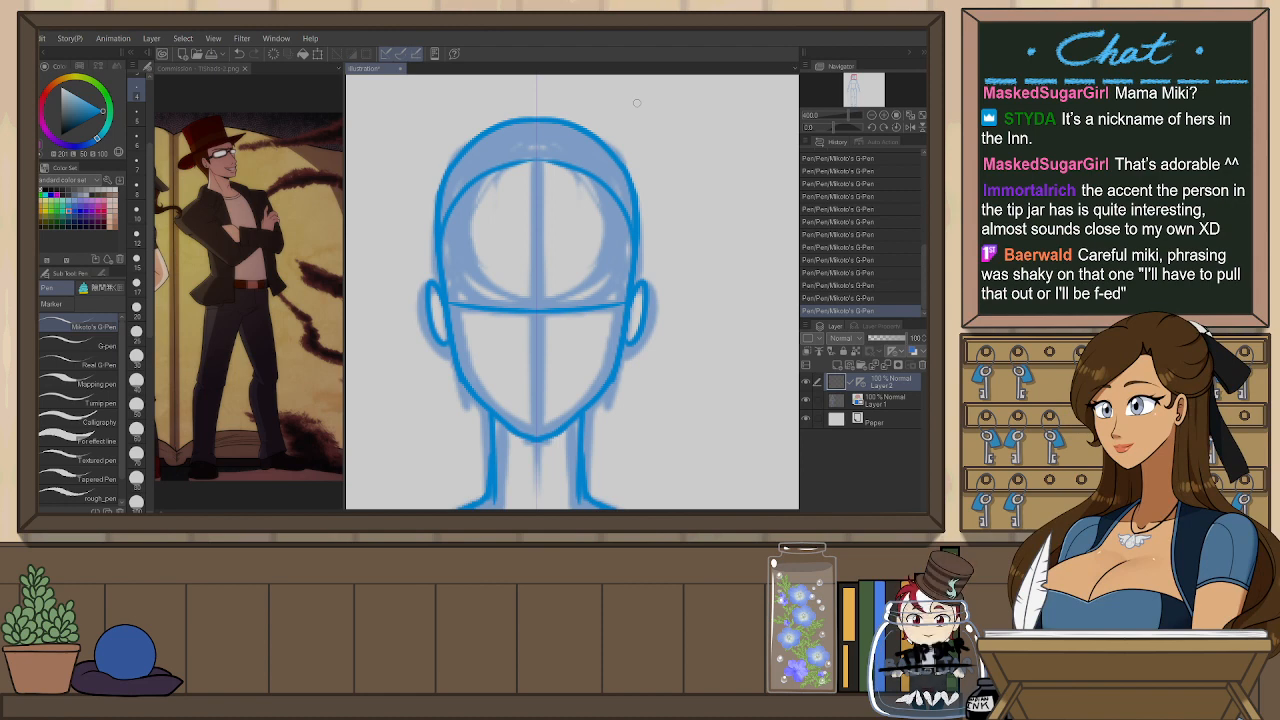
# - Bring up the Double Shadow Title card reference image and examine the character's face close up
pyautogui.moveTo(631, 339); pyautogui.dragTo(611, 283)
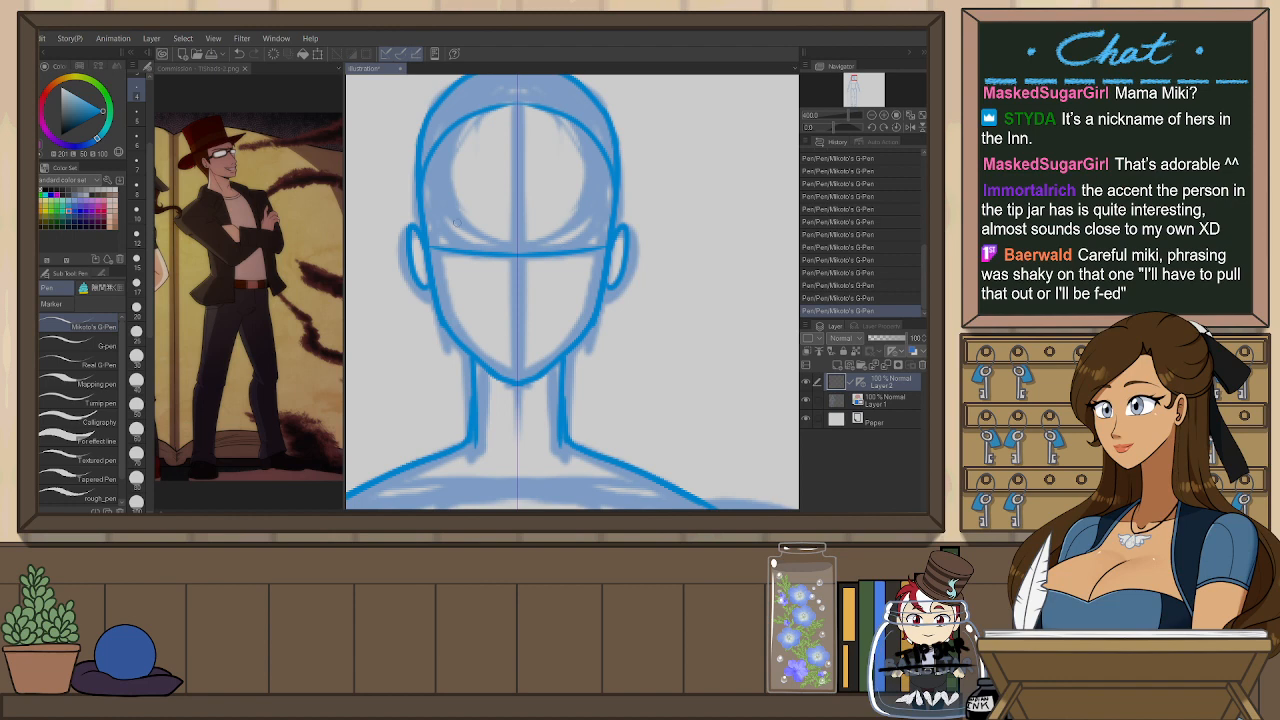
pyautogui.press('e')
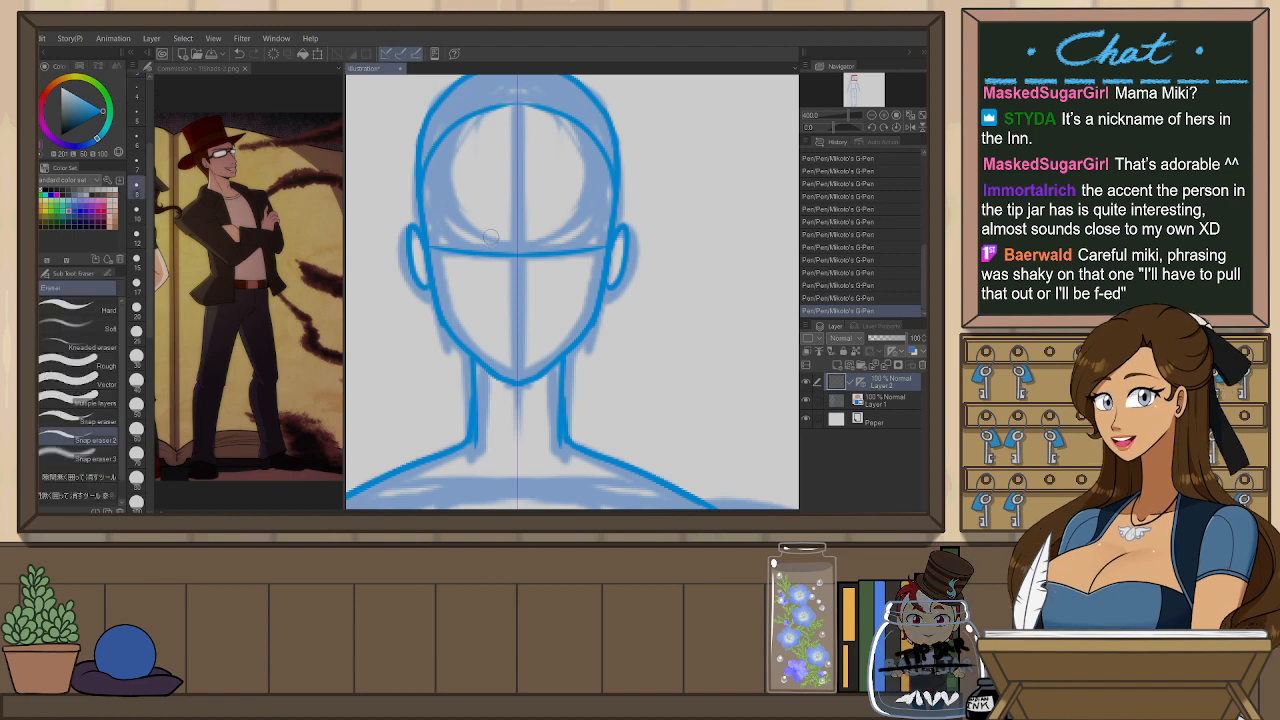
pyautogui.press('p')
pyautogui.hotkey('ctrl', 'z')
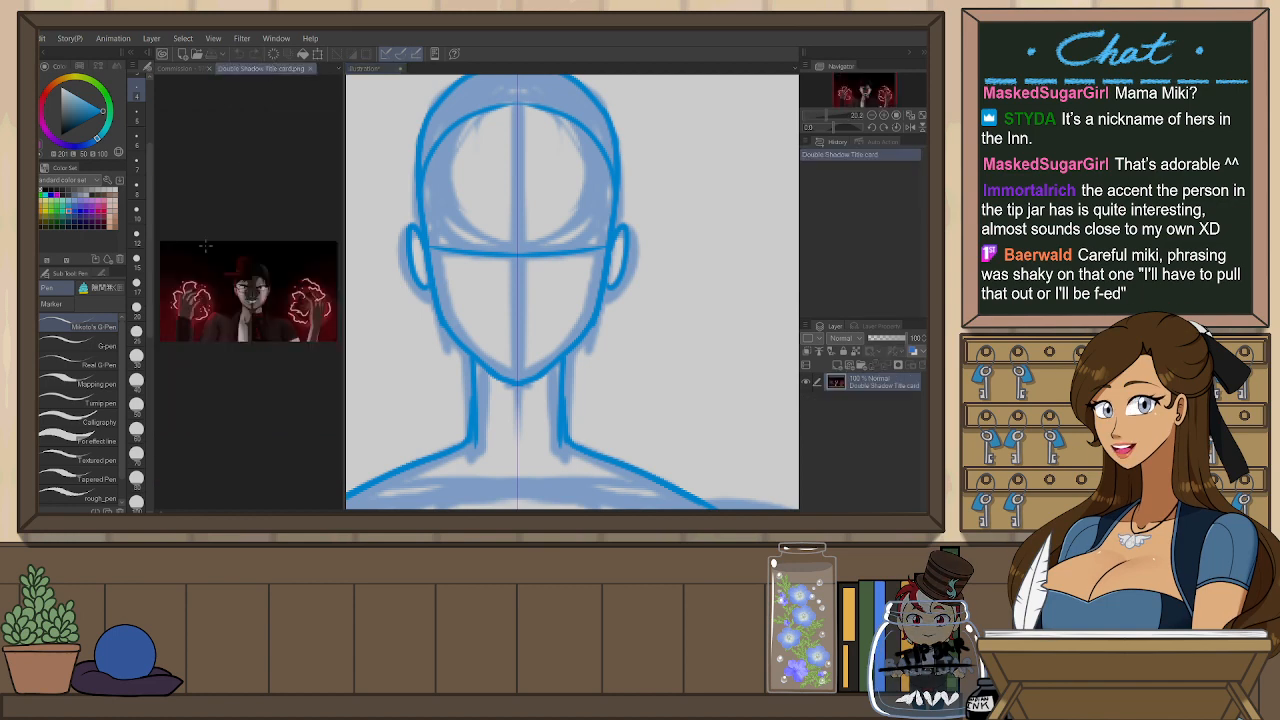
pyautogui.scroll(6, 244, 219)
pyautogui.scroll(2, 244, 219)
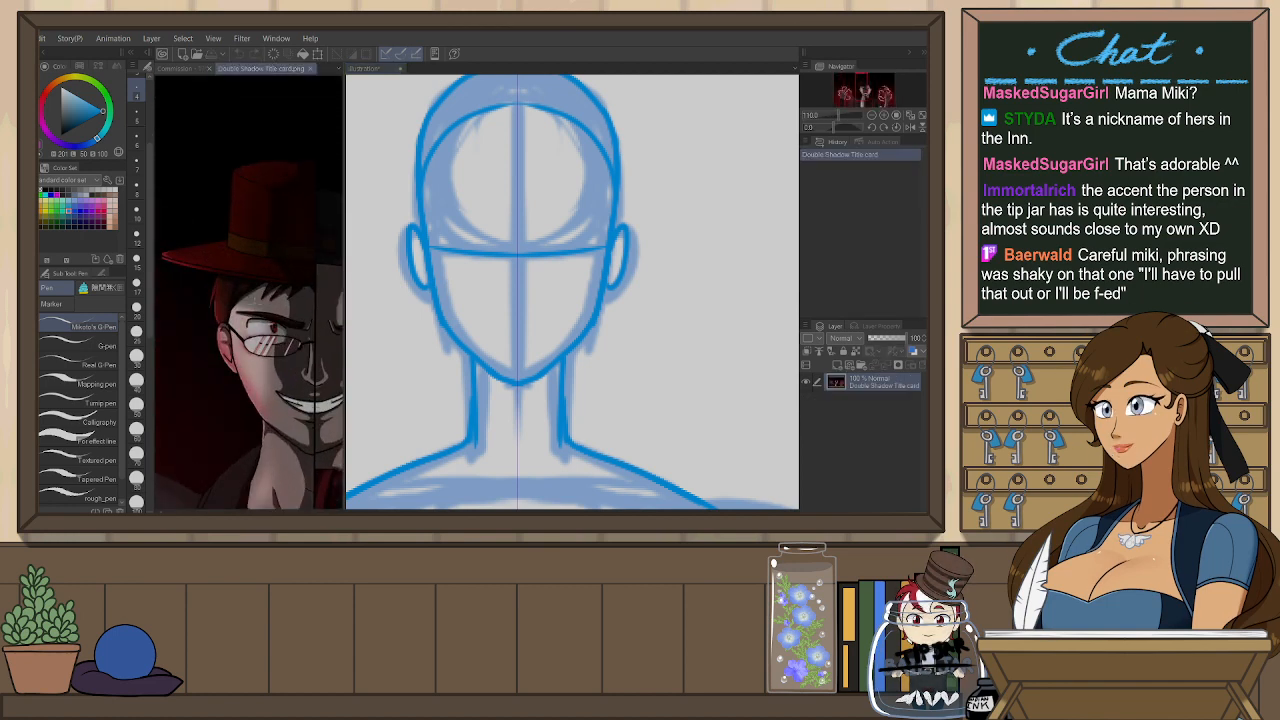
# - Try upper eyelid strokes above the eye line on the rotated illustration canvas, with the plushie image shown as reference
pyautogui.click(372, 68)
pyautogui.hotkey('shift', 'space')
pyautogui.moveTo(666, 245); pyautogui.dragTo(580, 191)
pyautogui.moveTo(433, 328); pyautogui.dragTo(478, 296)
pyautogui.hotkey('ctrl', 'z')
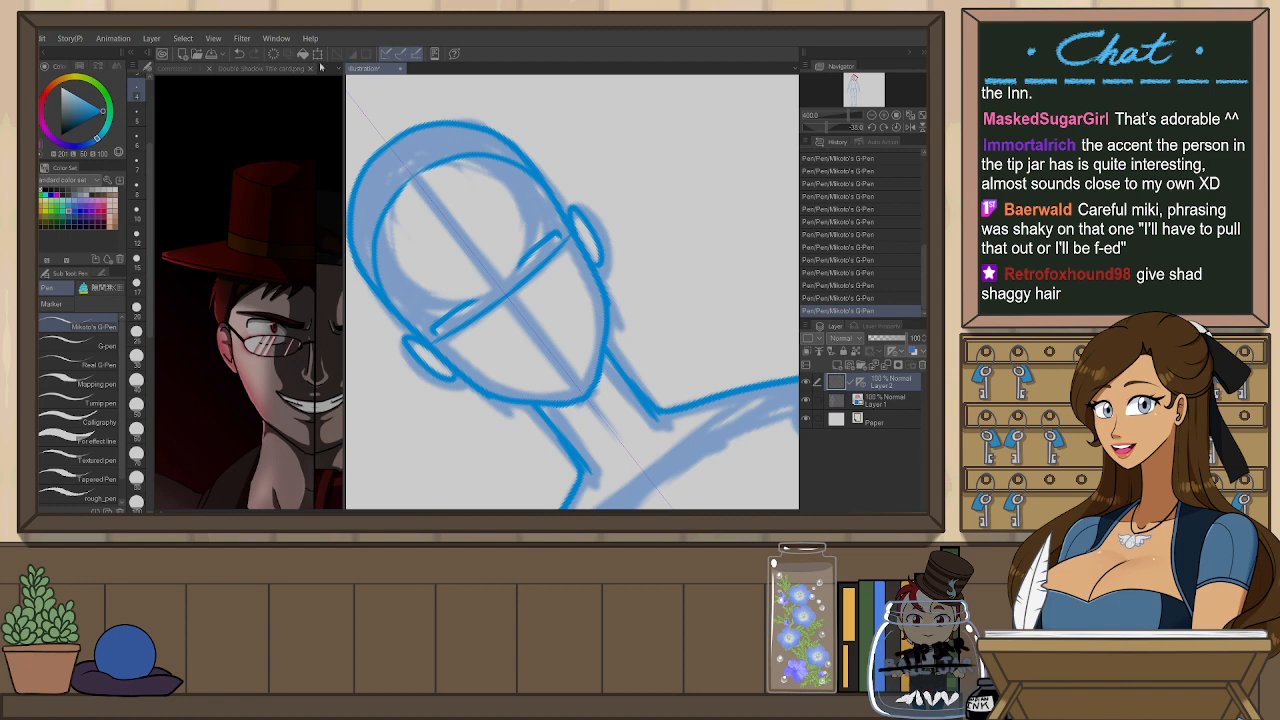
pyautogui.click(388, 84)
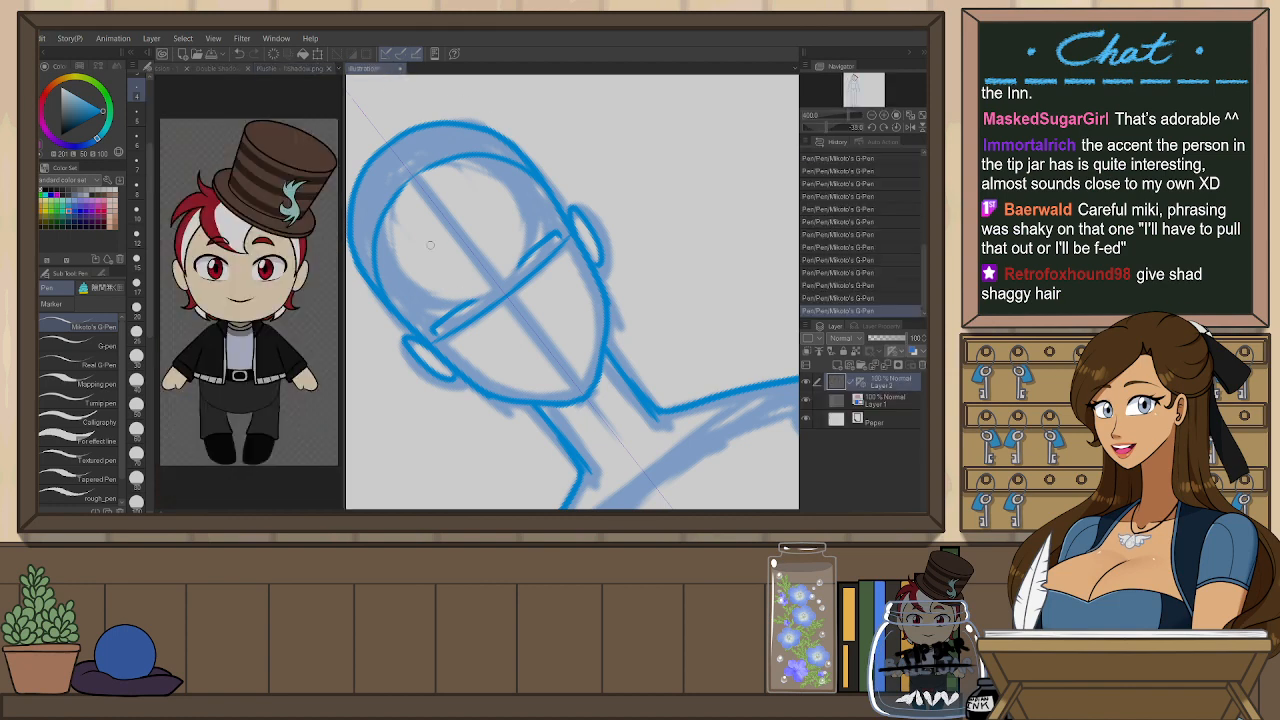
pyautogui.hotkey('ctrl', 'z')
pyautogui.hotkey('ctrl', 'z')
pyautogui.hotkey('ctrl', 'z')
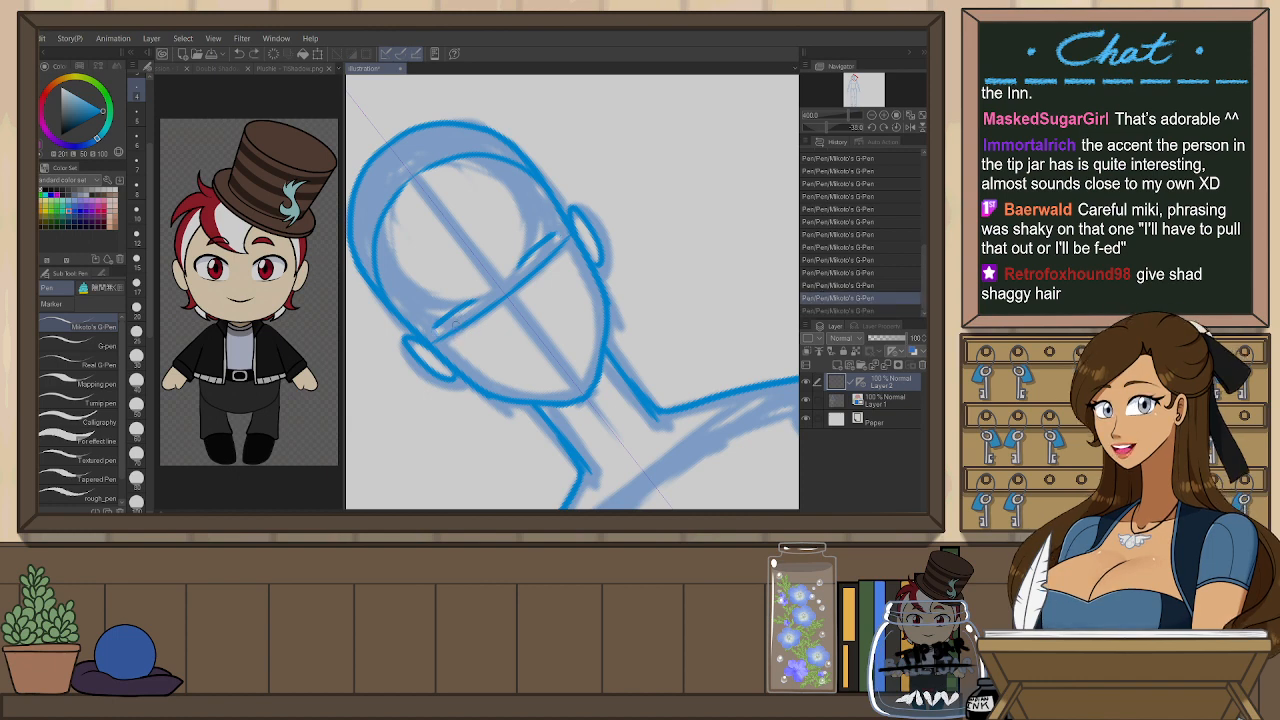
# - Try drawing the upper and lower eyelids and a pair of eyebrows around the eye line
pyautogui.moveTo(438, 328); pyautogui.dragTo(477, 300)
pyautogui.moveTo(516, 259); pyautogui.dragTo(545, 241)
pyautogui.moveTo(542, 241); pyautogui.dragTo(563, 235)
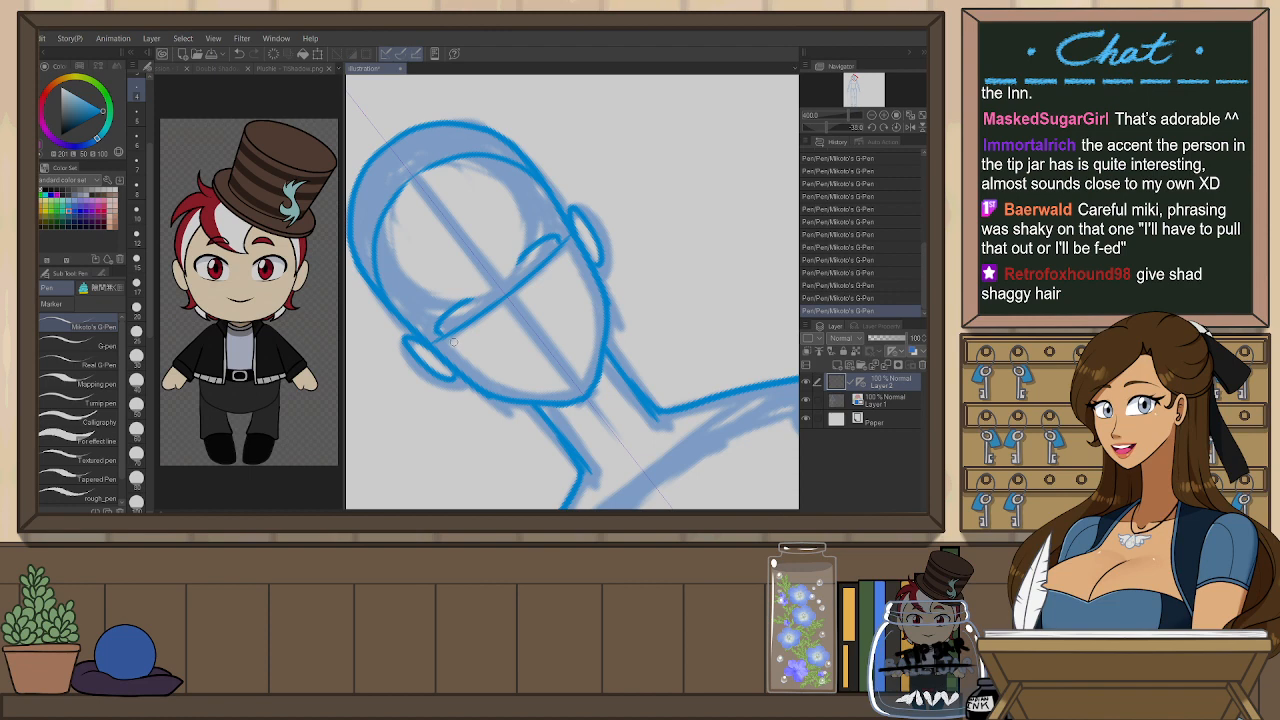
pyautogui.moveTo(466, 339); pyautogui.dragTo(484, 322)
pyautogui.moveTo(538, 280); pyautogui.dragTo(558, 265)
pyautogui.moveTo(449, 343); pyautogui.dragTo(563, 250)
pyautogui.hotkey('ctrl', 'z')
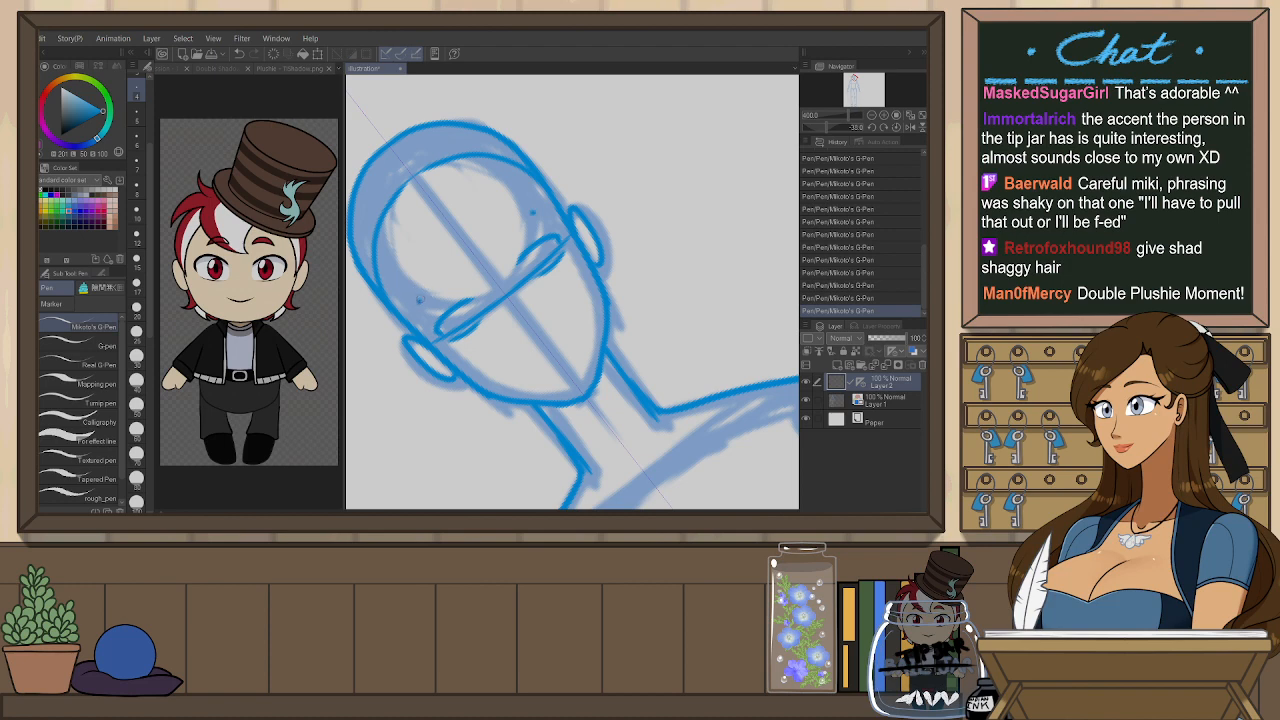
pyautogui.hotkey('ctrl', 'z')
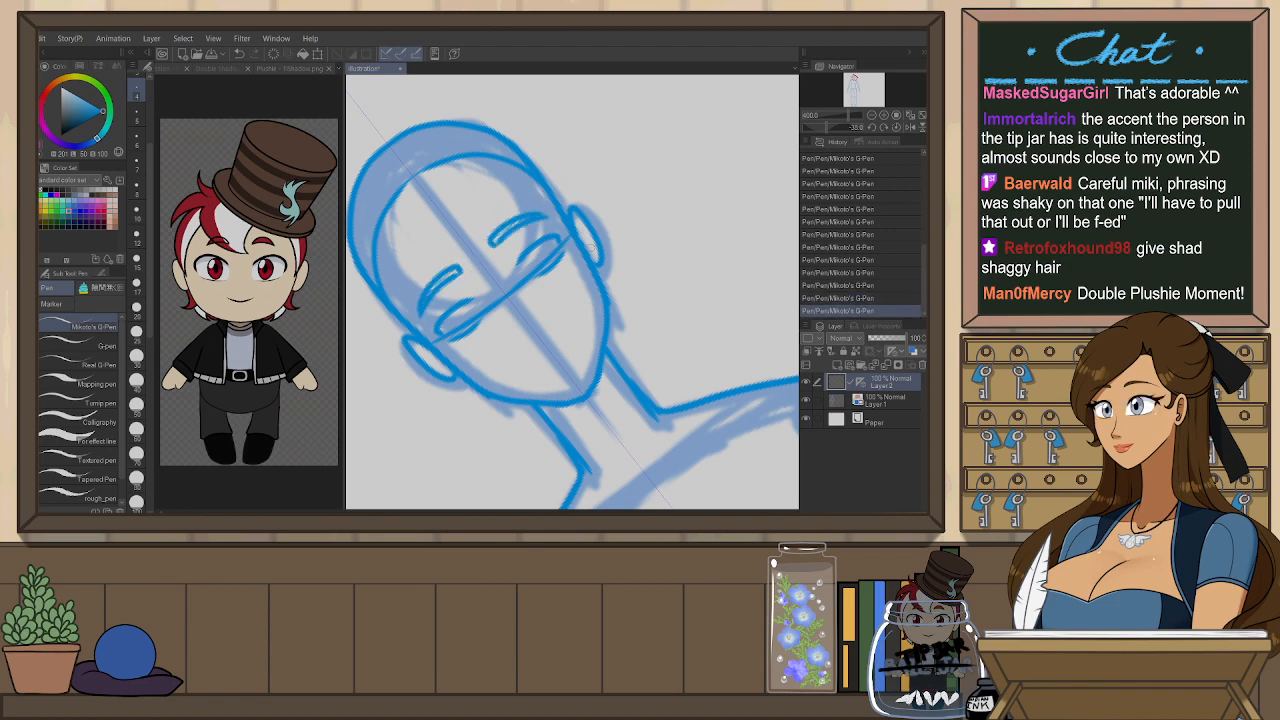
# - Undo the eyebrow and eyelid strokes, leaving only the eye line on the face
pyautogui.hotkey('ctrl', 'z')
pyautogui.hotkey('ctrl', 'z')
pyautogui.hotkey('ctrl', 'z')
pyautogui.hotkey('ctrl', 'z')
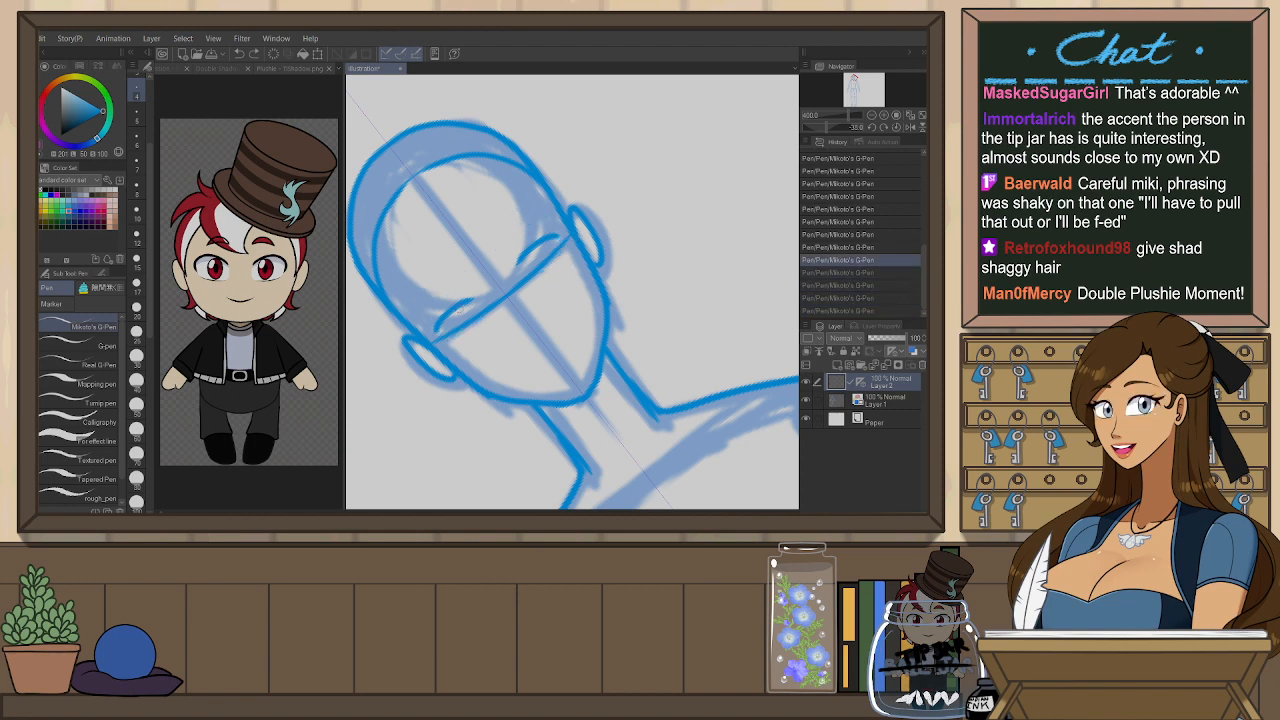
pyautogui.hotkey('ctrl', 'z')
pyautogui.hotkey('ctrl', 'z')
# - Erase the horizontal eye line from Layer 2 with Snap eraser 3
pyautogui.press('e')
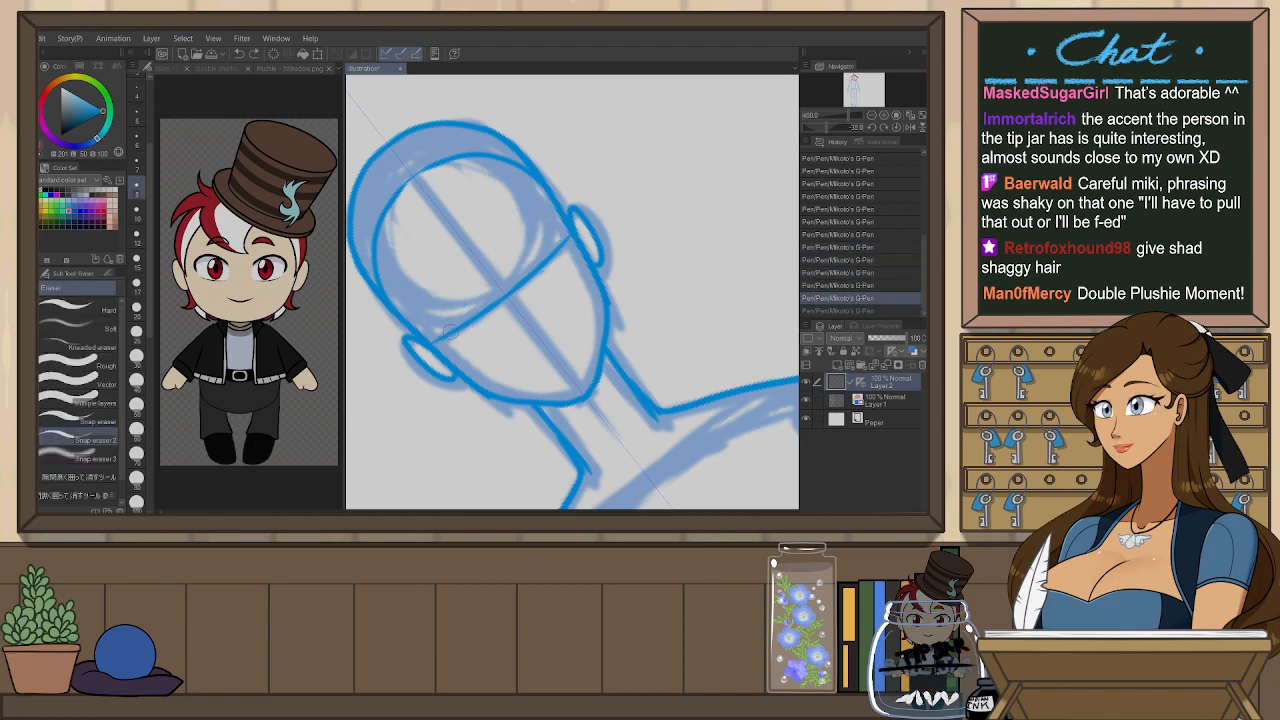
pyautogui.moveTo(545, 255); pyautogui.dragTo(444, 274)
pyautogui.hotkey('ctrl', 'z')
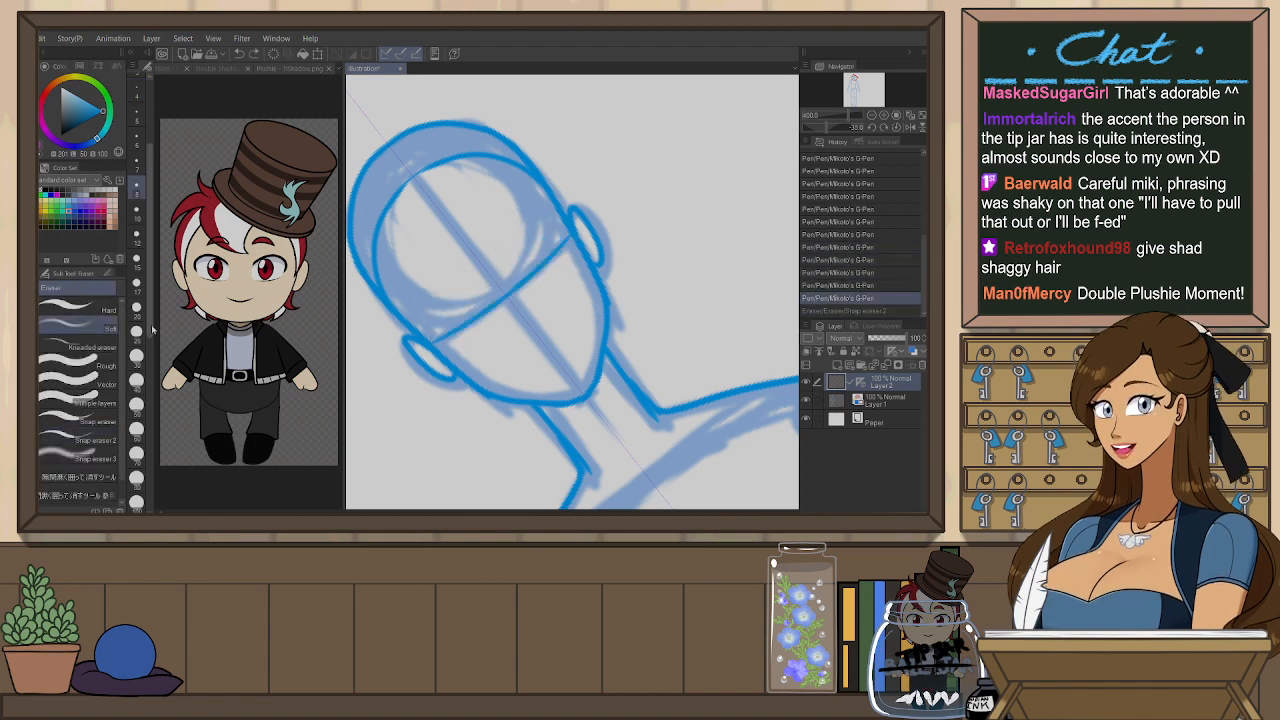
pyautogui.moveTo(458, 333); pyautogui.dragTo(560, 246)
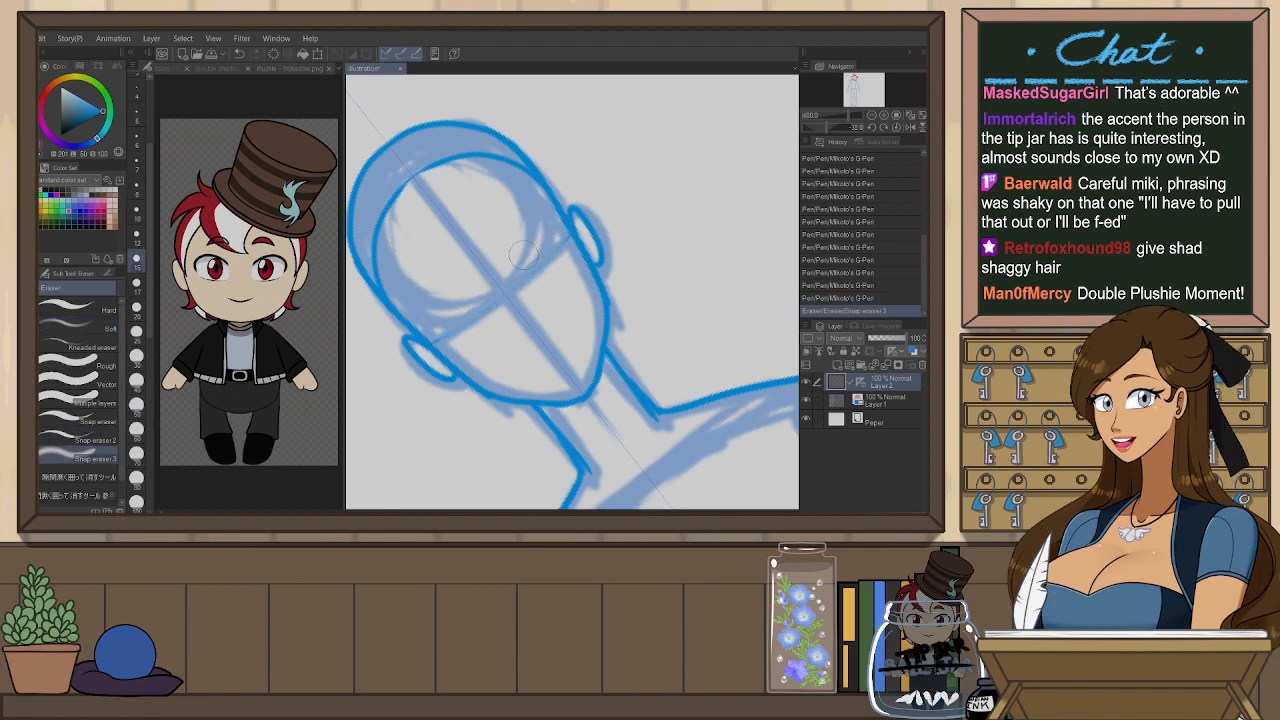
pyautogui.hotkey('ctrl', 'z')
pyautogui.moveTo(551, 262); pyautogui.dragTo(463, 337)
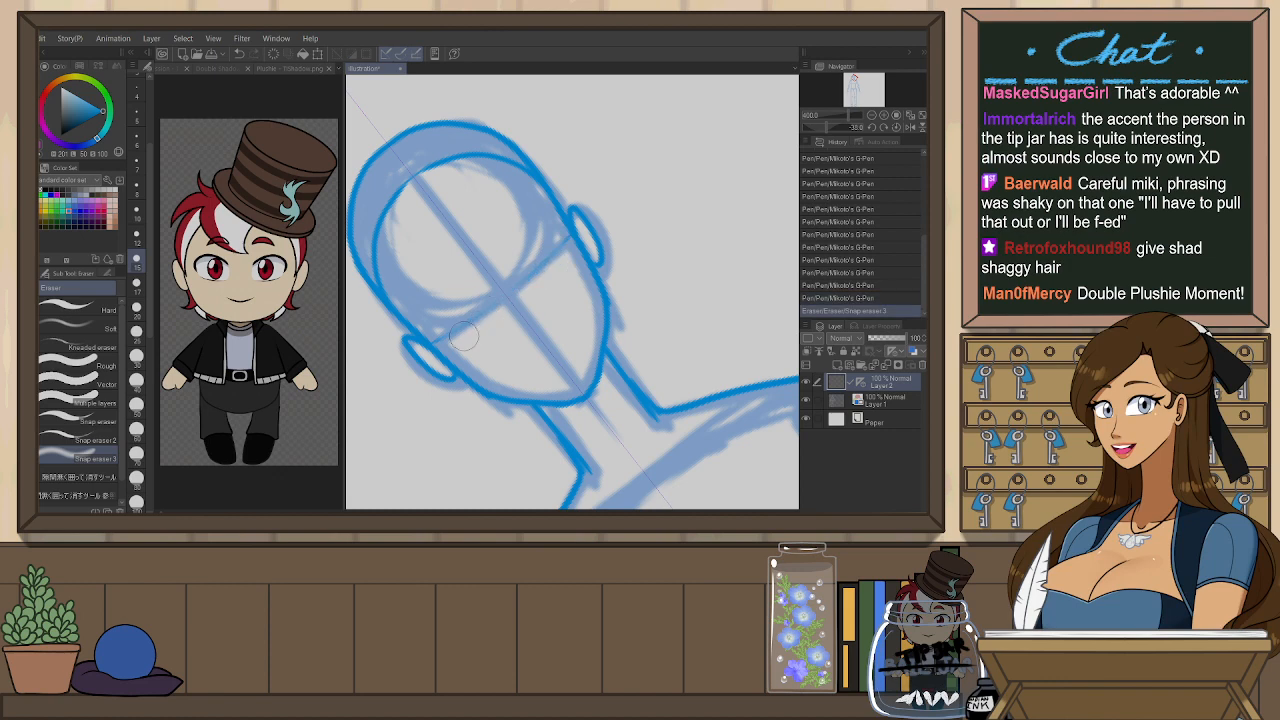
# - Draw symmetrical upper eyelid curves and thin lower lid lines with the G-Pen along the sketch's eye line
pyautogui.press('p')
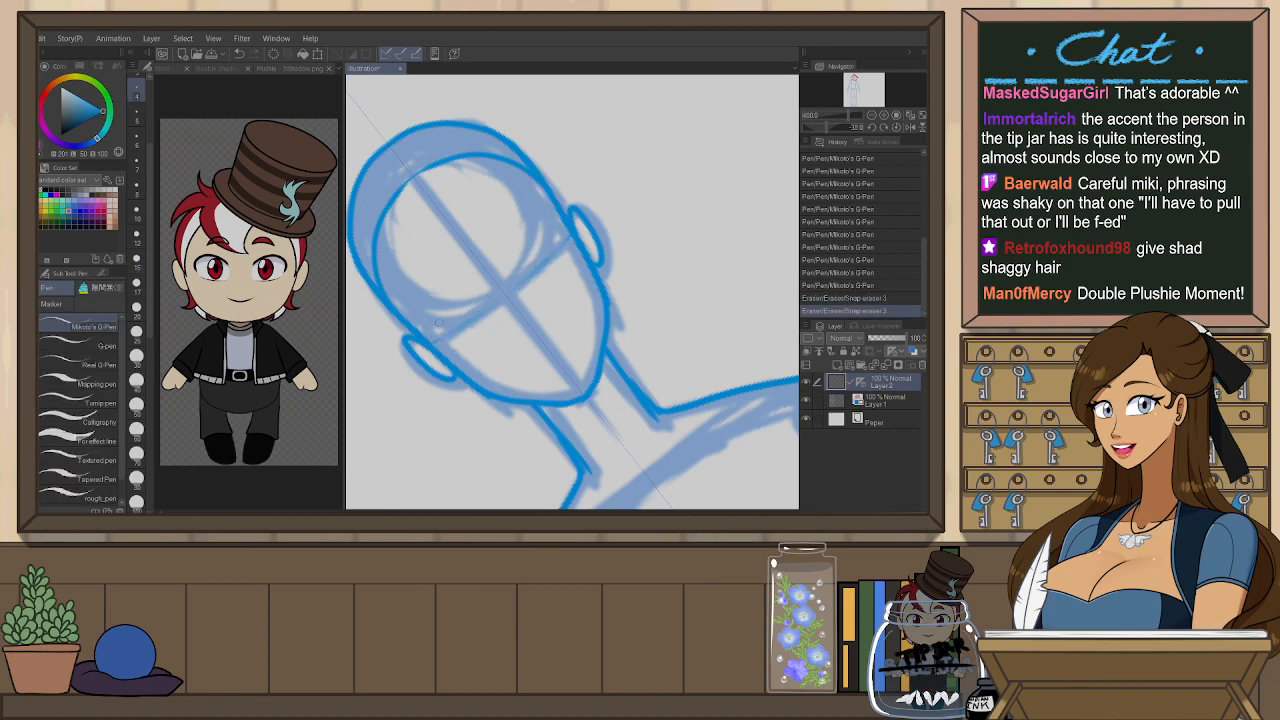
pyautogui.moveTo(432, 328); pyautogui.dragTo(555, 232)
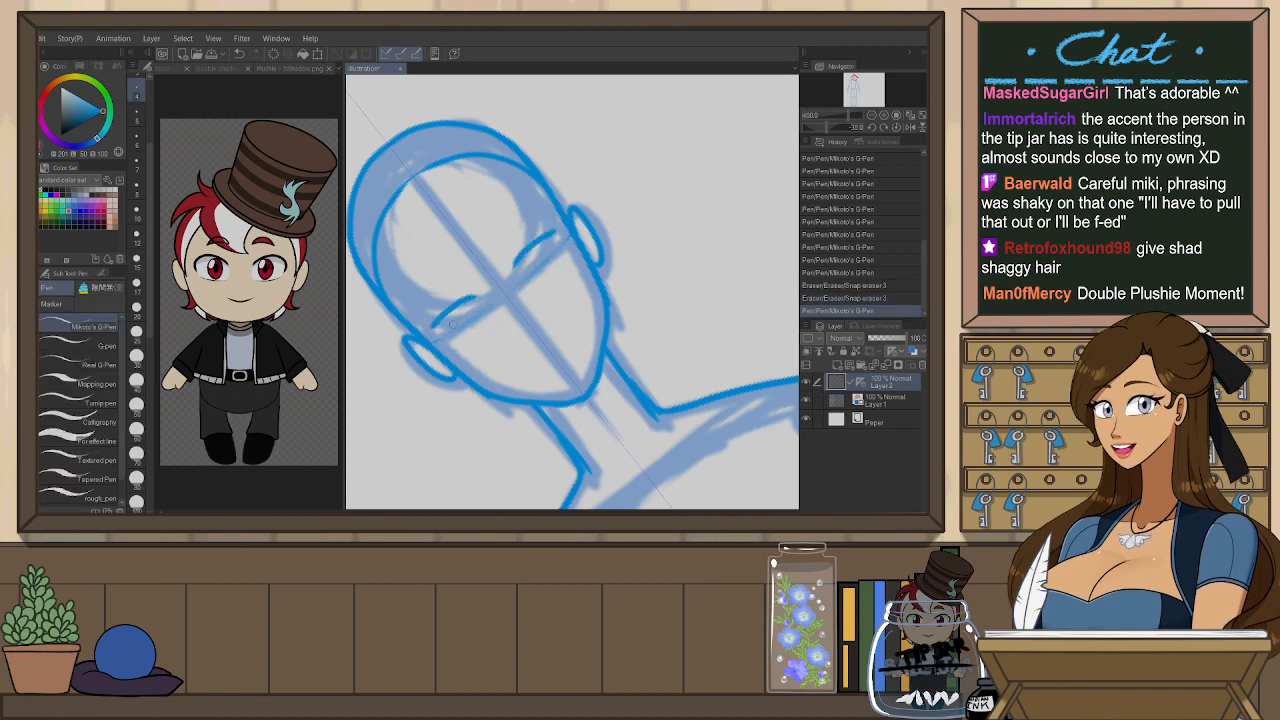
pyautogui.moveTo(432, 328); pyautogui.dragTo(448, 334)
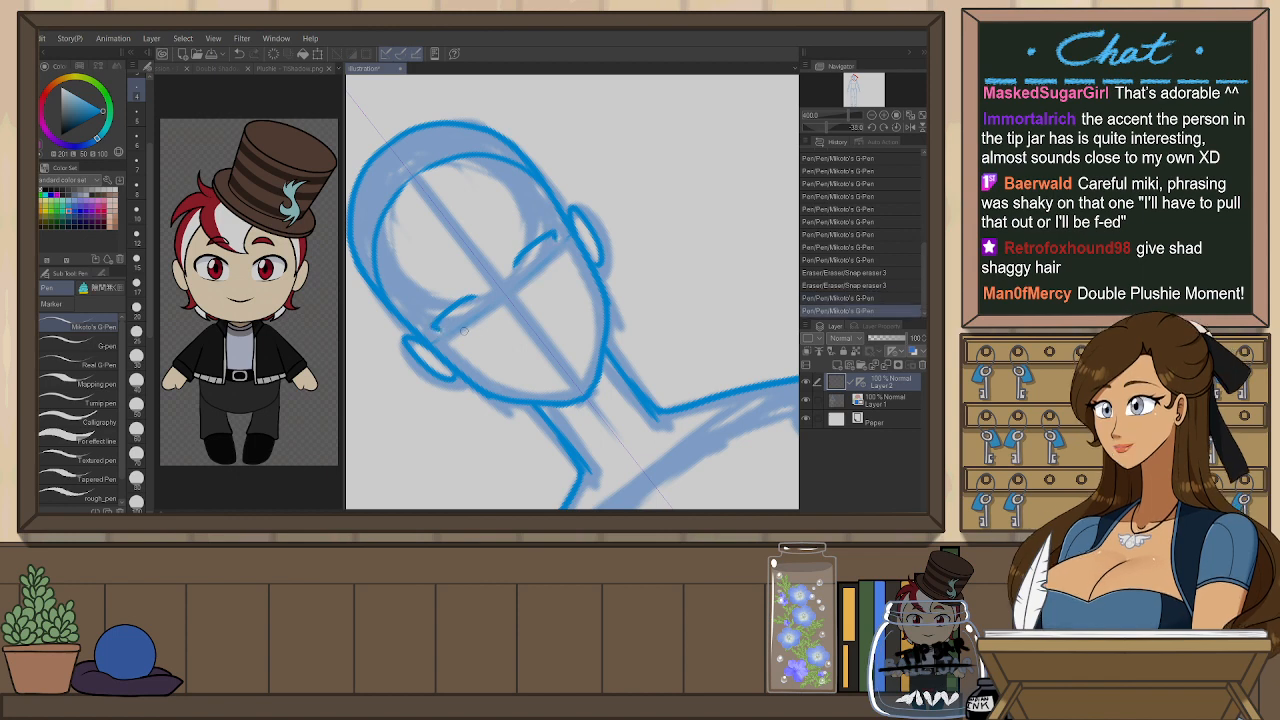
pyautogui.moveTo(530, 272); pyautogui.dragTo(560, 252)
pyautogui.hotkey('ctrl', 'z')
pyautogui.moveTo(440, 330); pyautogui.dragTo(481, 310)
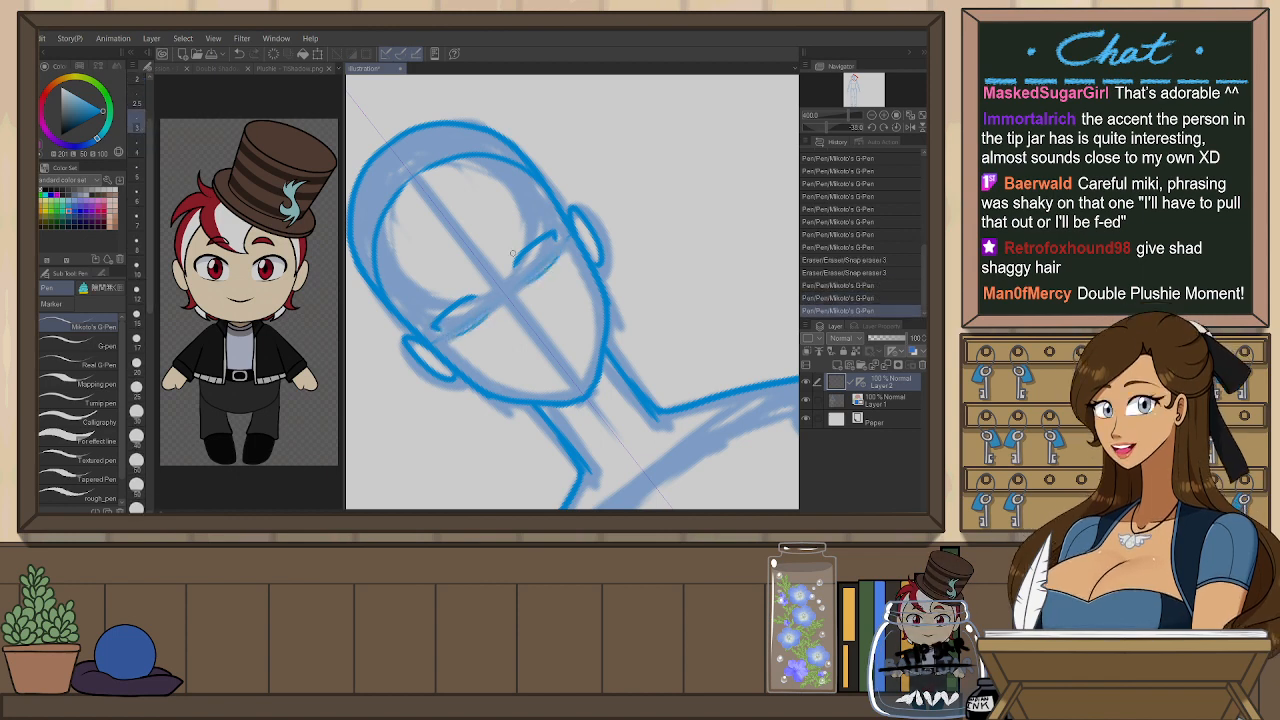
pyautogui.hotkey('ctrl', 'z')
pyautogui.hotkey('ctrl', 'y')
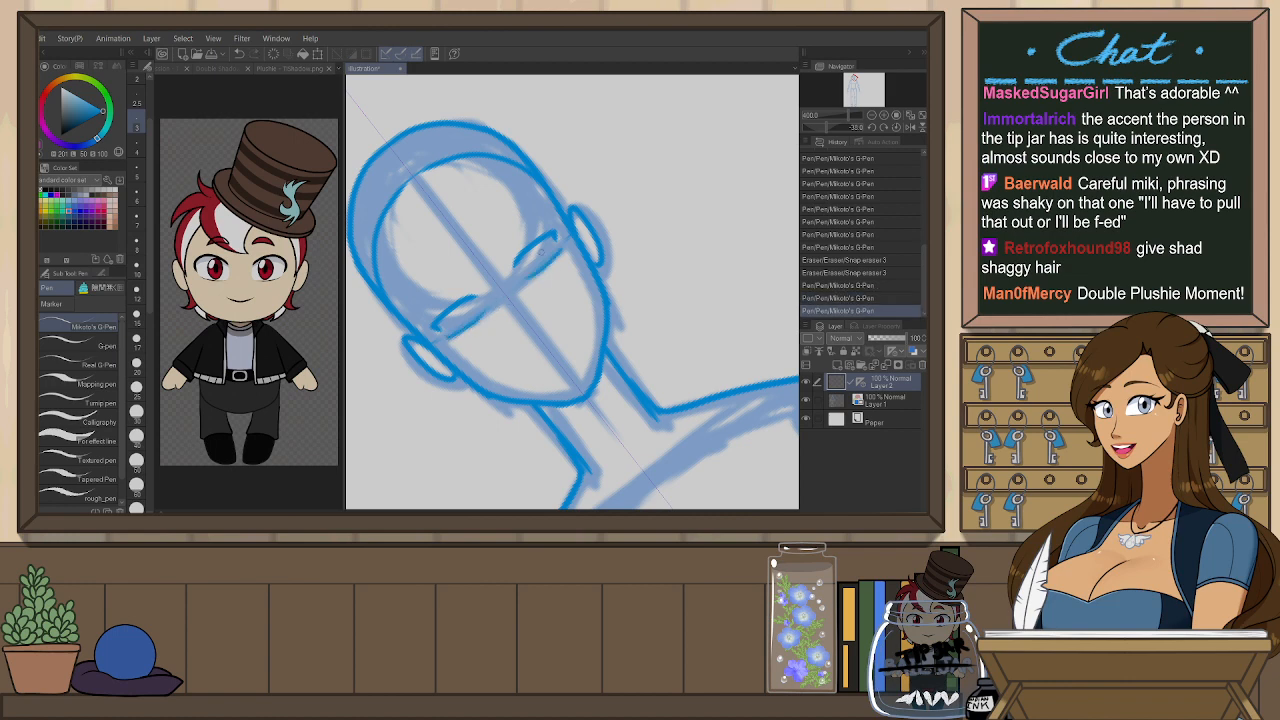
# - Draw outlined, arched eyebrows above both eyes with thin strokes, discarding the first iris attempt
pyautogui.moveTo(531, 248); pyautogui.dragTo(537, 270)
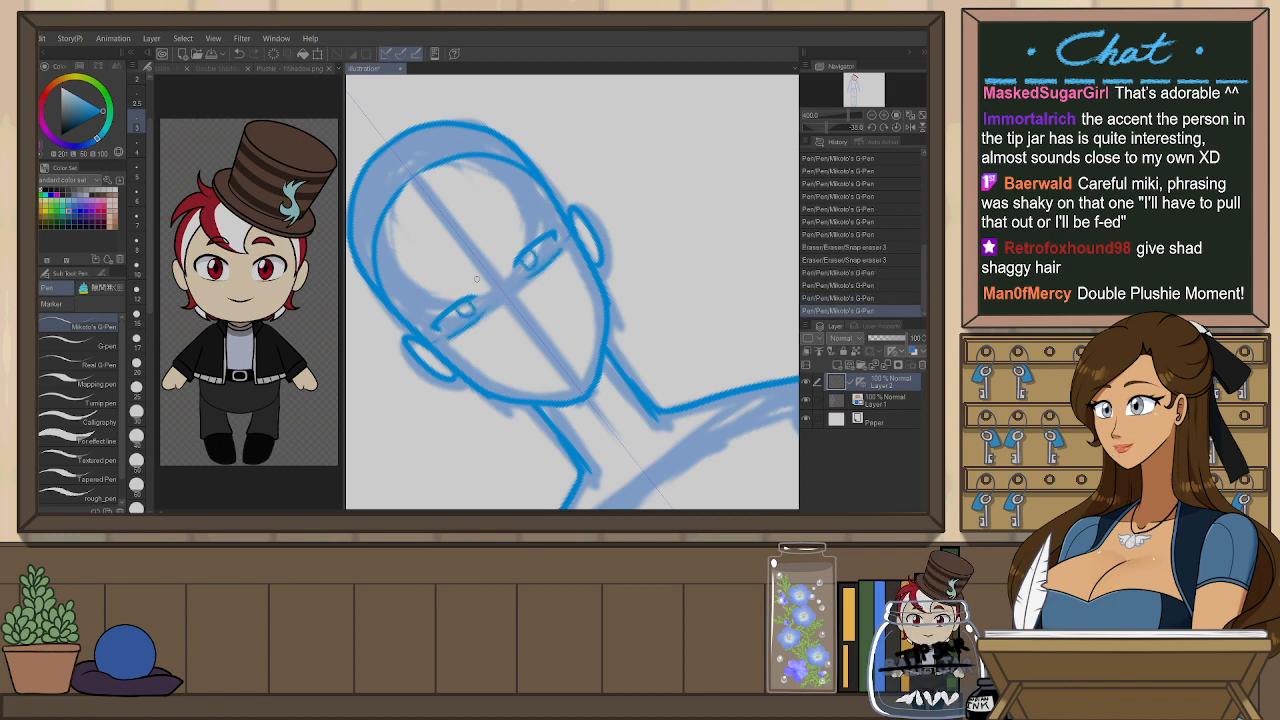
pyautogui.hotkey('ctrl', 'z')
pyautogui.moveTo(419, 317); pyautogui.dragTo(459, 270)
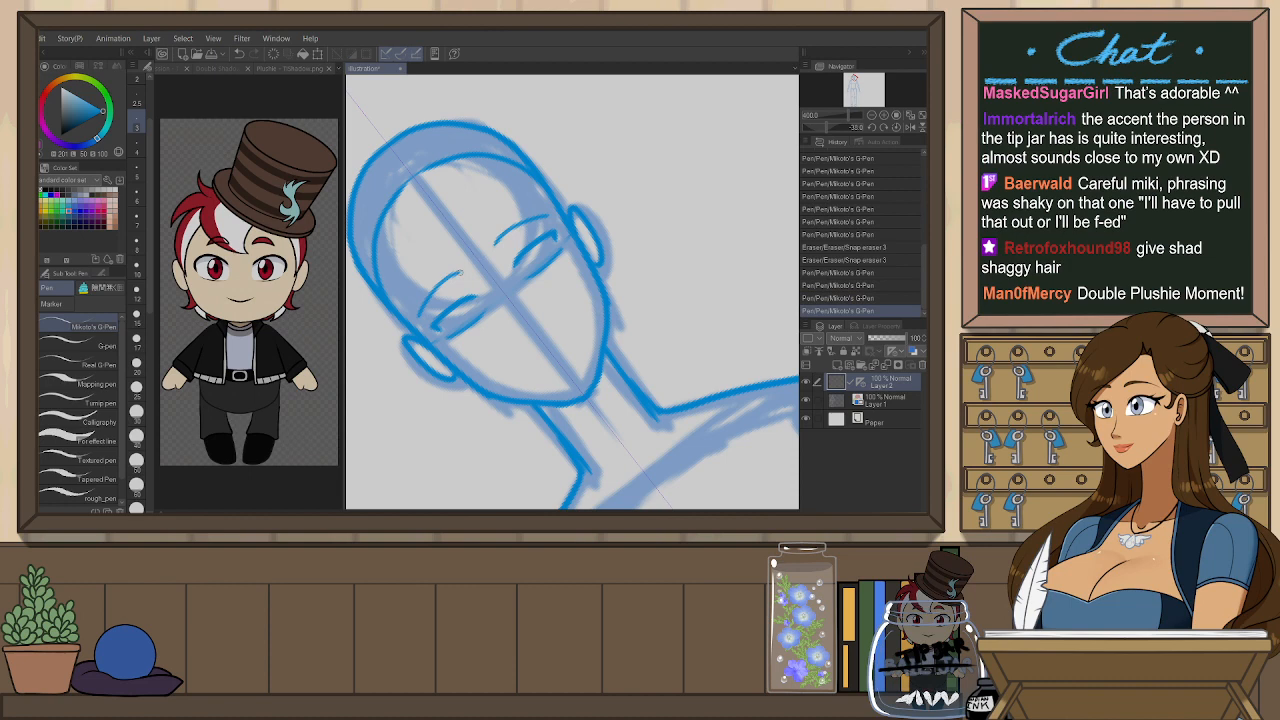
pyautogui.moveTo(418, 308); pyautogui.dragTo(458, 268)
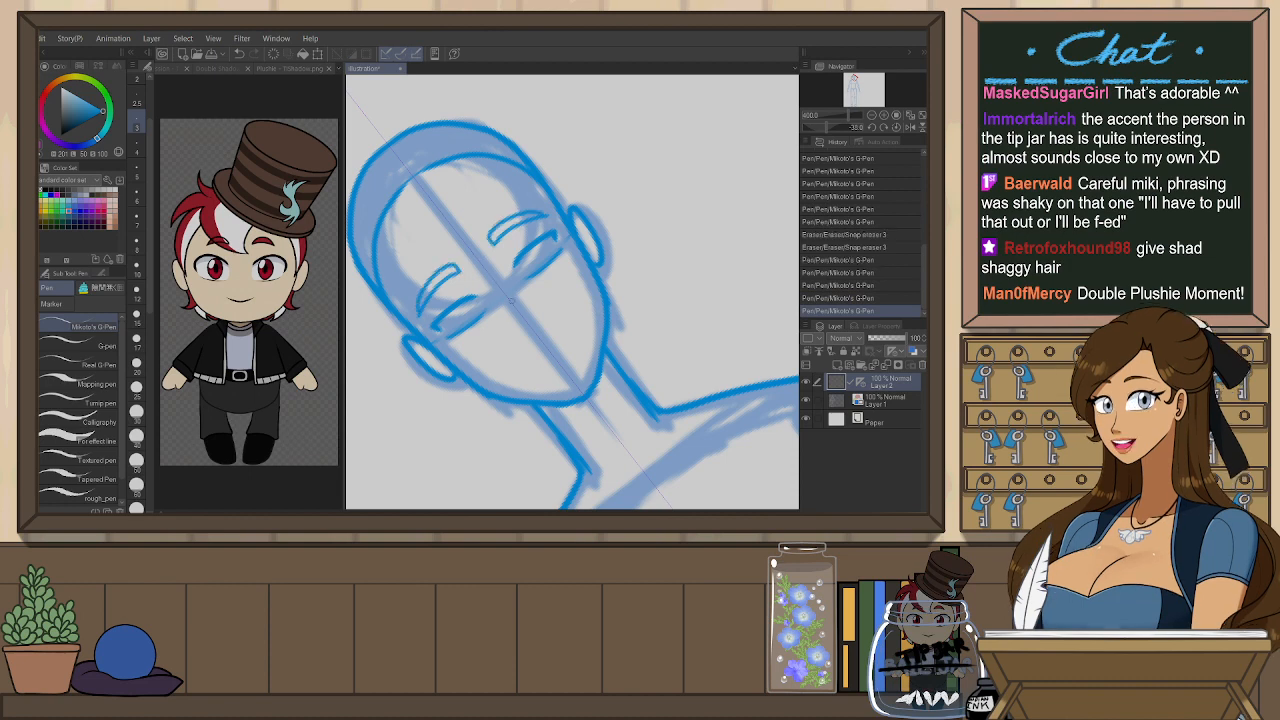
pyautogui.hotkey('ctrl', '@')
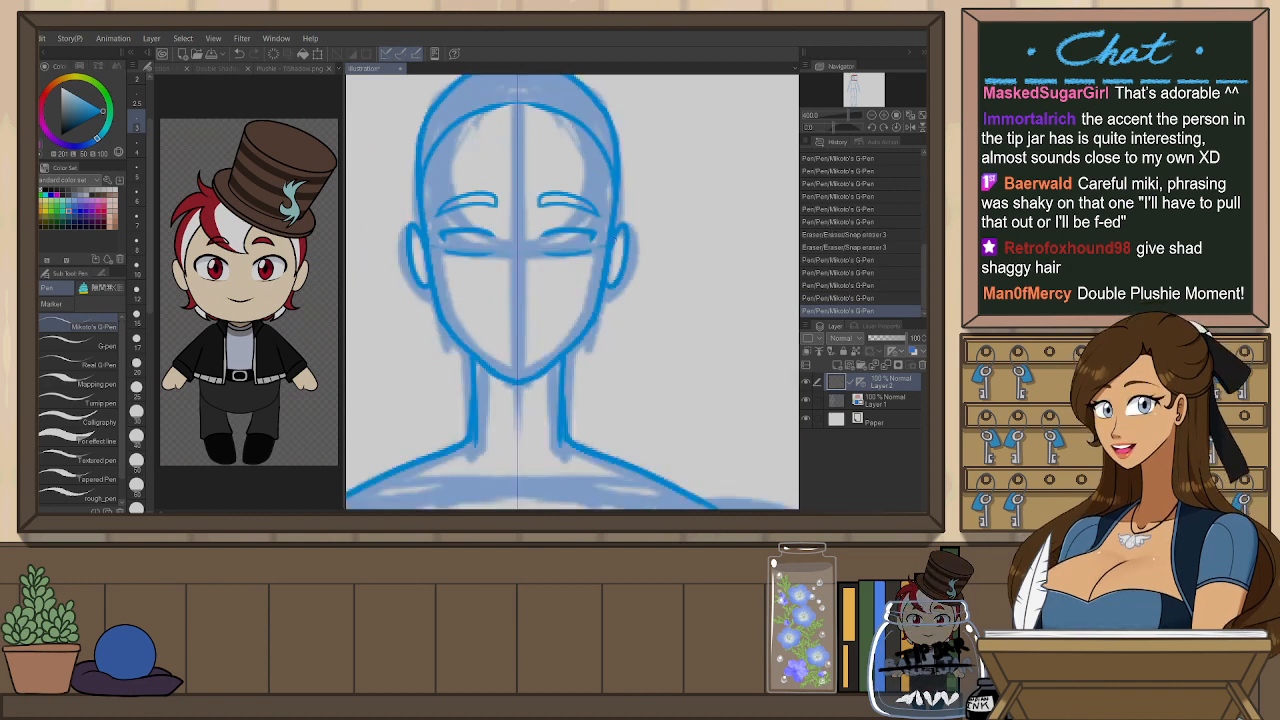
# - Thicken the upper eyelid lines on both eyes with a larger G-Pen size, working close up on a rotated canvas
pyautogui.scroll(3, 563, 239)
pyautogui.click(137, 172)
pyautogui.press('r')
pyautogui.moveTo(608, 228); pyautogui.dragTo(538, 227)
pyautogui.press('p')
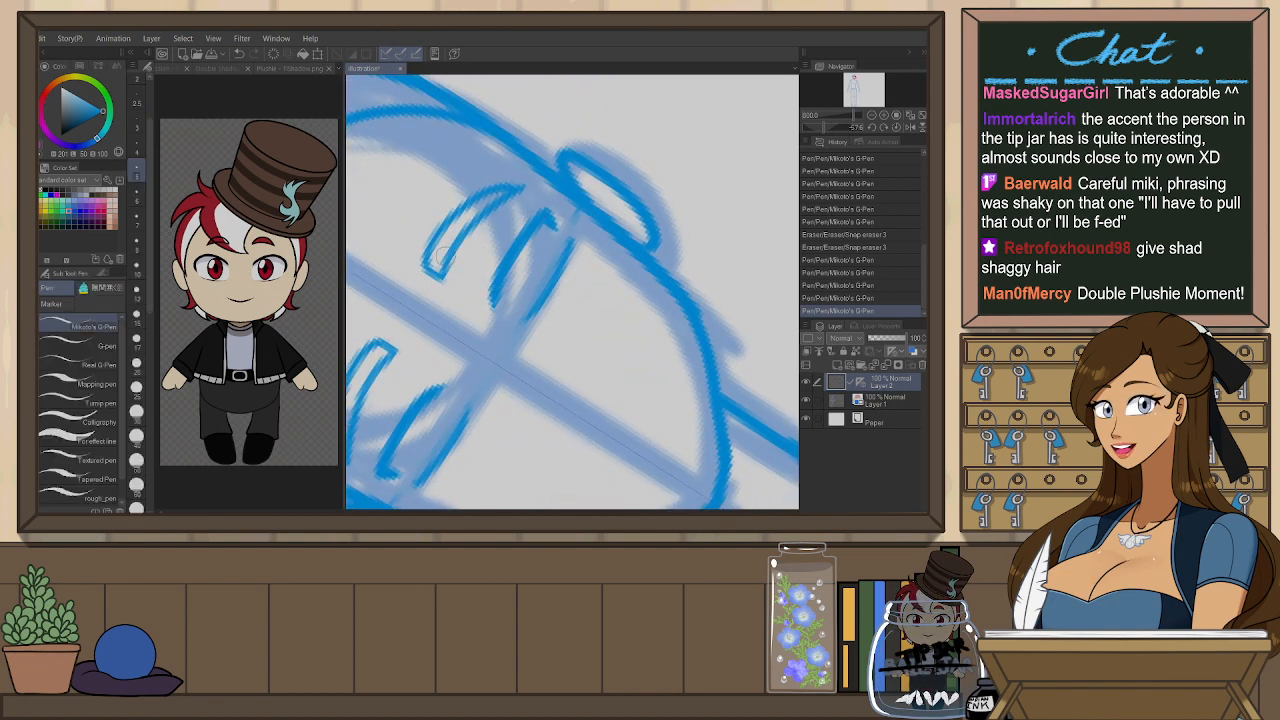
pyautogui.moveTo(551, 225); pyautogui.dragTo(494, 304)
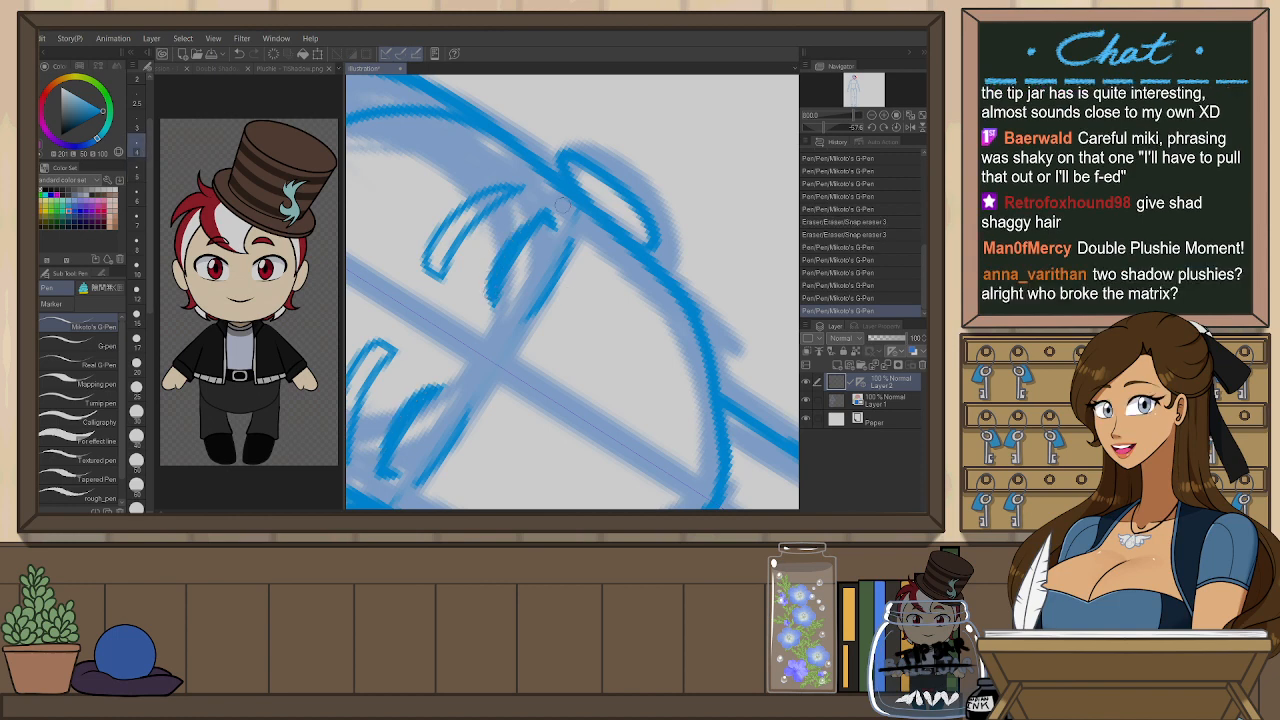
pyautogui.hotkey('ctrl', 'z')
pyautogui.moveTo(552, 226); pyautogui.dragTo(493, 303)
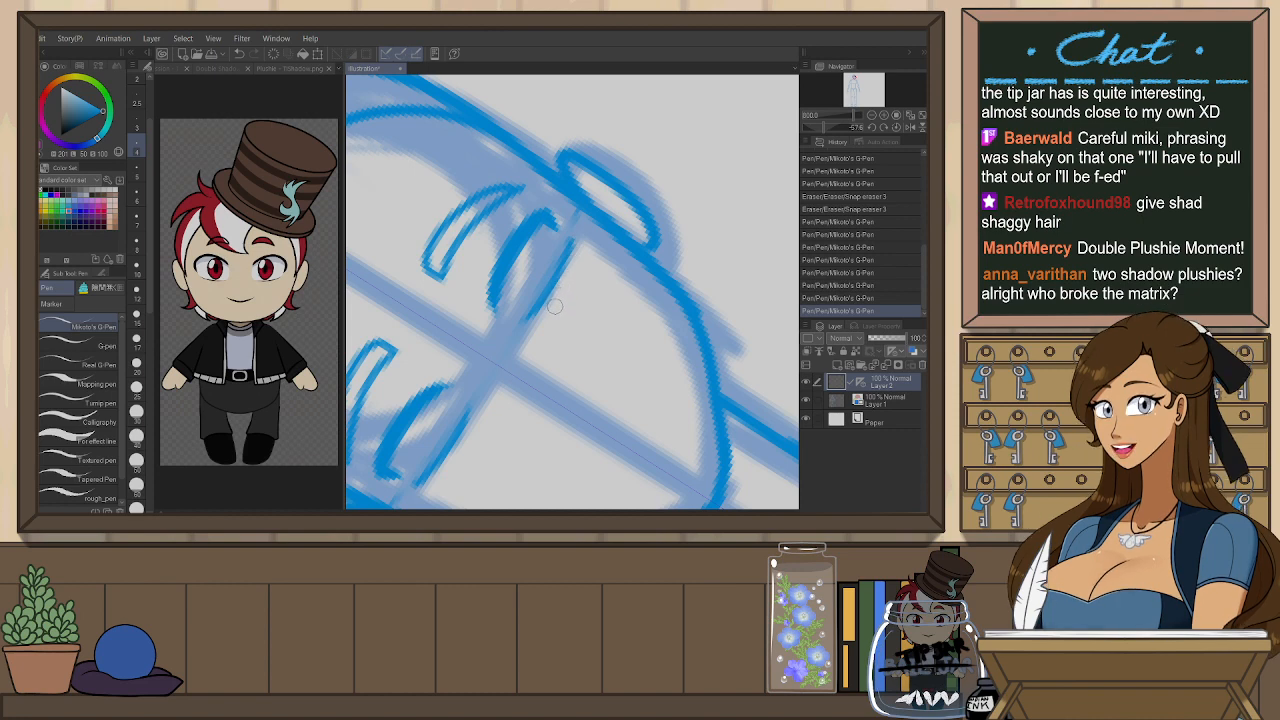
# - Return the canvas to upright and draw the irises and pupils beneath the upper eyelids
pyautogui.hotkey('ctrl', '@')
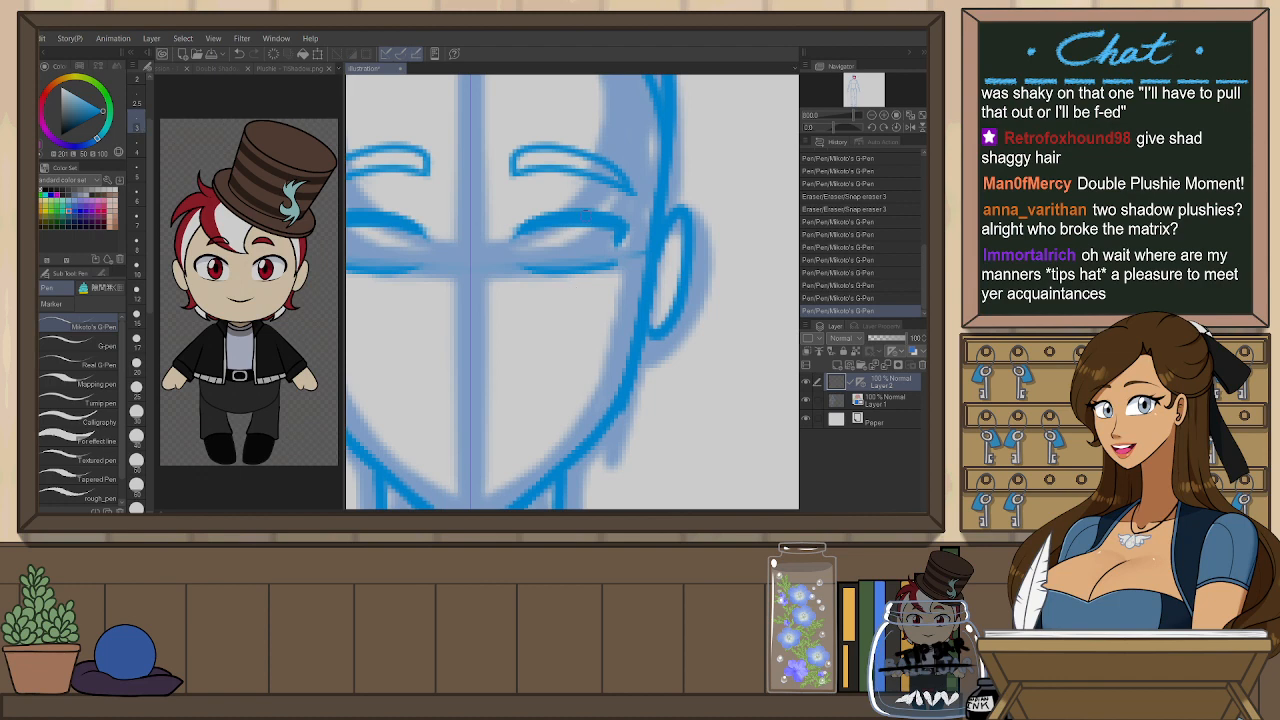
pyautogui.moveTo(555, 259)
pyautogui.mouseDown()
pyautogui.moveTo(573, 234)
pyautogui.moveTo(561, 233)
pyautogui.mouseUp()
pyautogui.hotkey('ctrl', 'z')
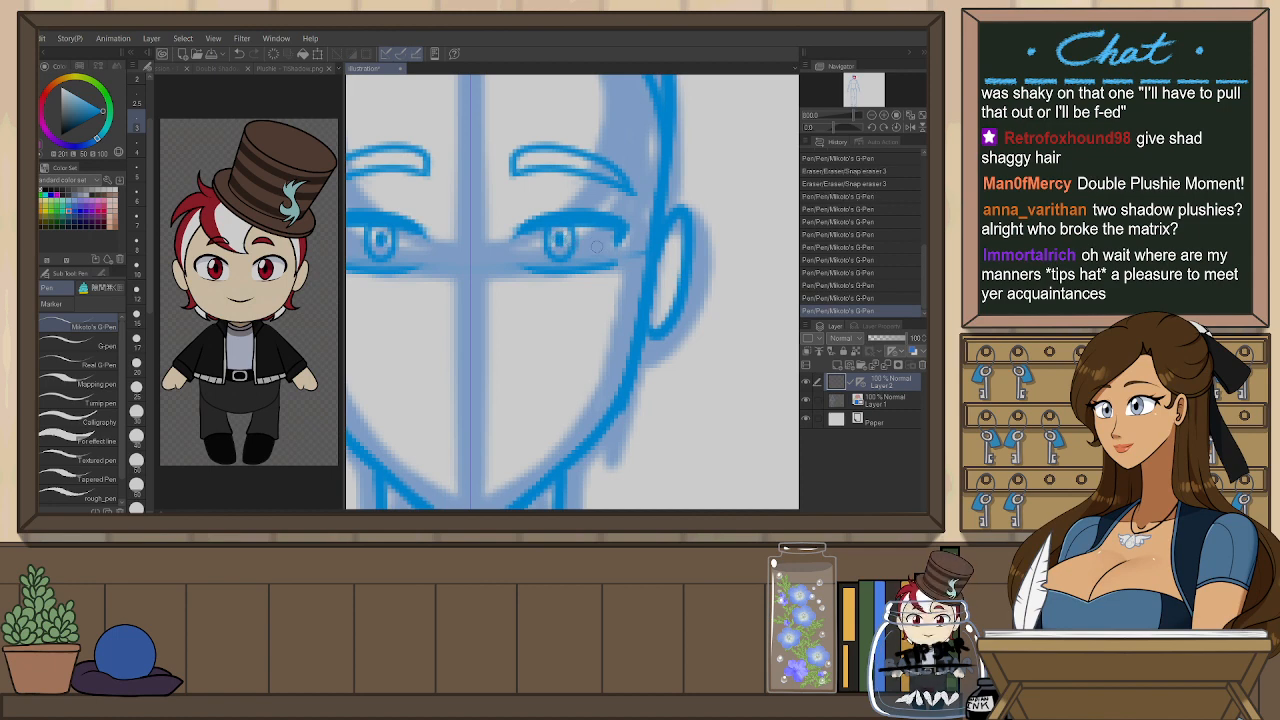
# - Draw two short mirrored nose strokes below the eyes on either side of the face's centre line
pyautogui.scroll(-4, 622, 313)
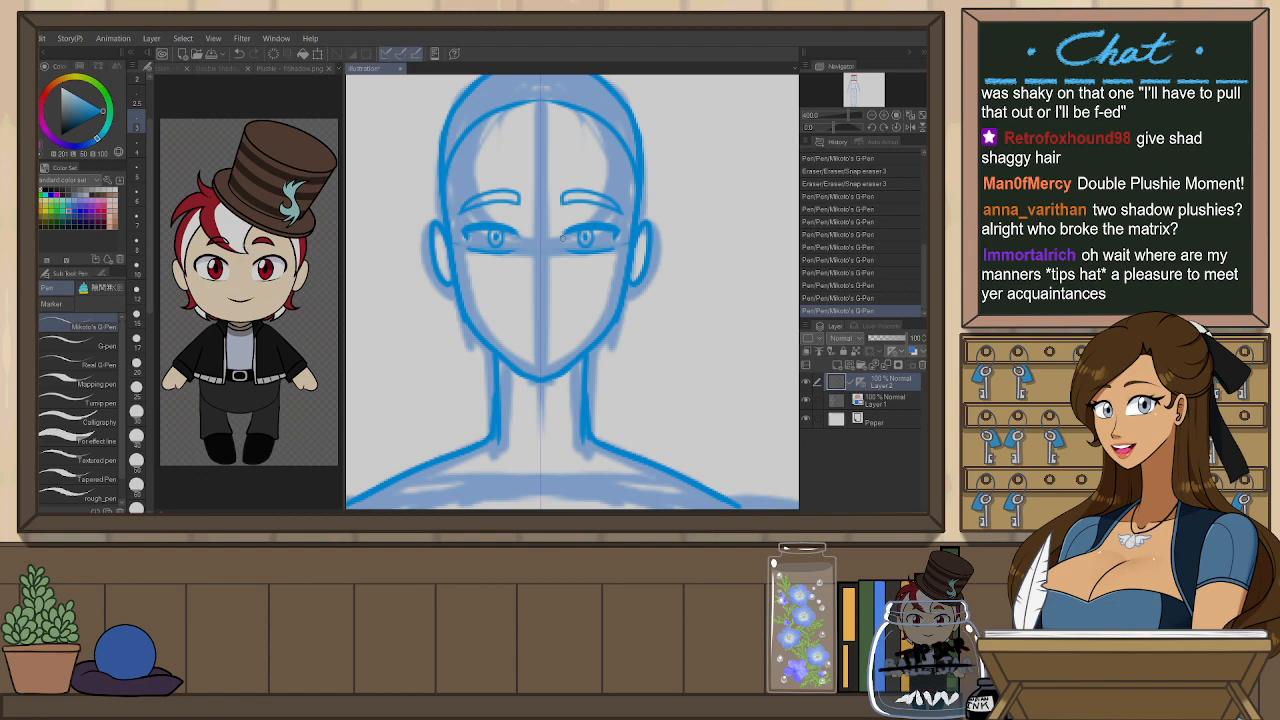
pyautogui.scroll(4, 562, 237)
pyautogui.moveTo(534, 342); pyautogui.dragTo(547, 346)
pyautogui.hotkey('ctrl', 'z')
pyautogui.hotkey('ctrl', 'z')
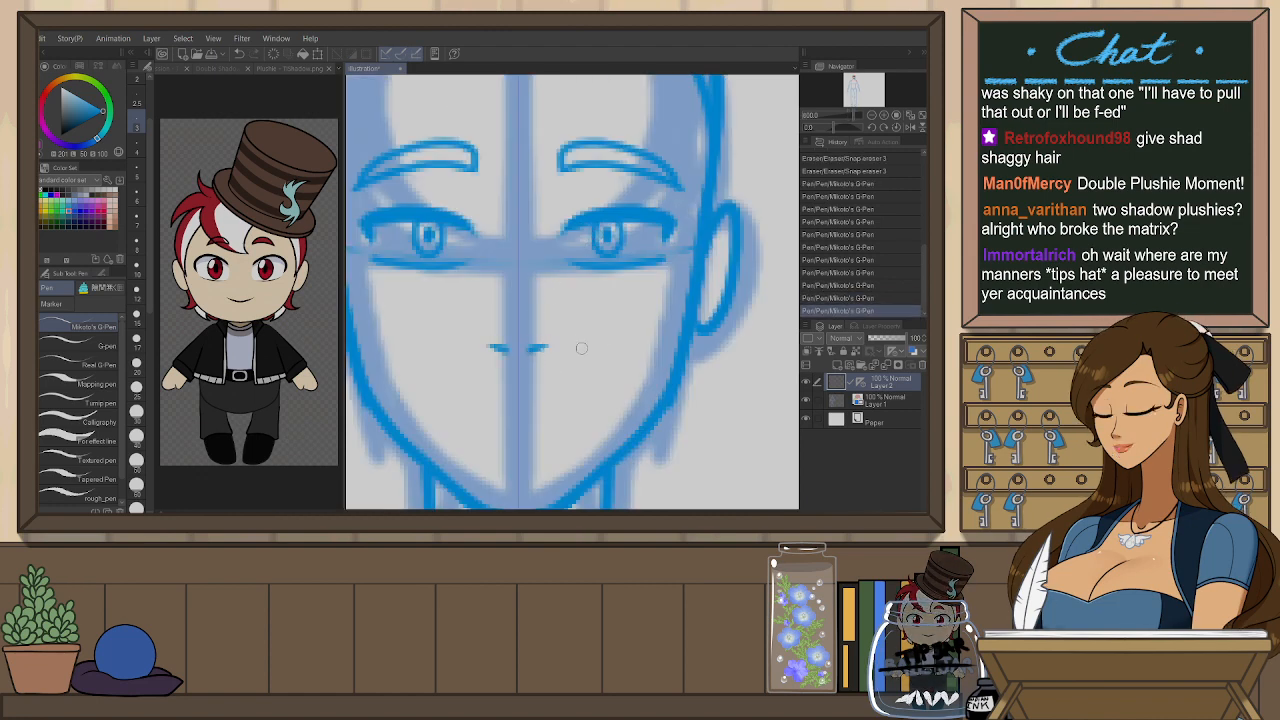
# - Draw a slightly smiling mouth line with a short lower-lip line between the nose and chin
pyautogui.moveTo(568, 406); pyautogui.dragTo(590, 359)
pyautogui.hotkey('ctrl', 'z')
pyautogui.moveTo(538, 397); pyautogui.dragTo(566, 391)
pyautogui.hotkey('ctrl', 'z')
# - Erase the irises and pupils from both eyes with Snap eraser 3 at size 8, working on a tilted canvas
pyautogui.scroll(-5, 650, 312)
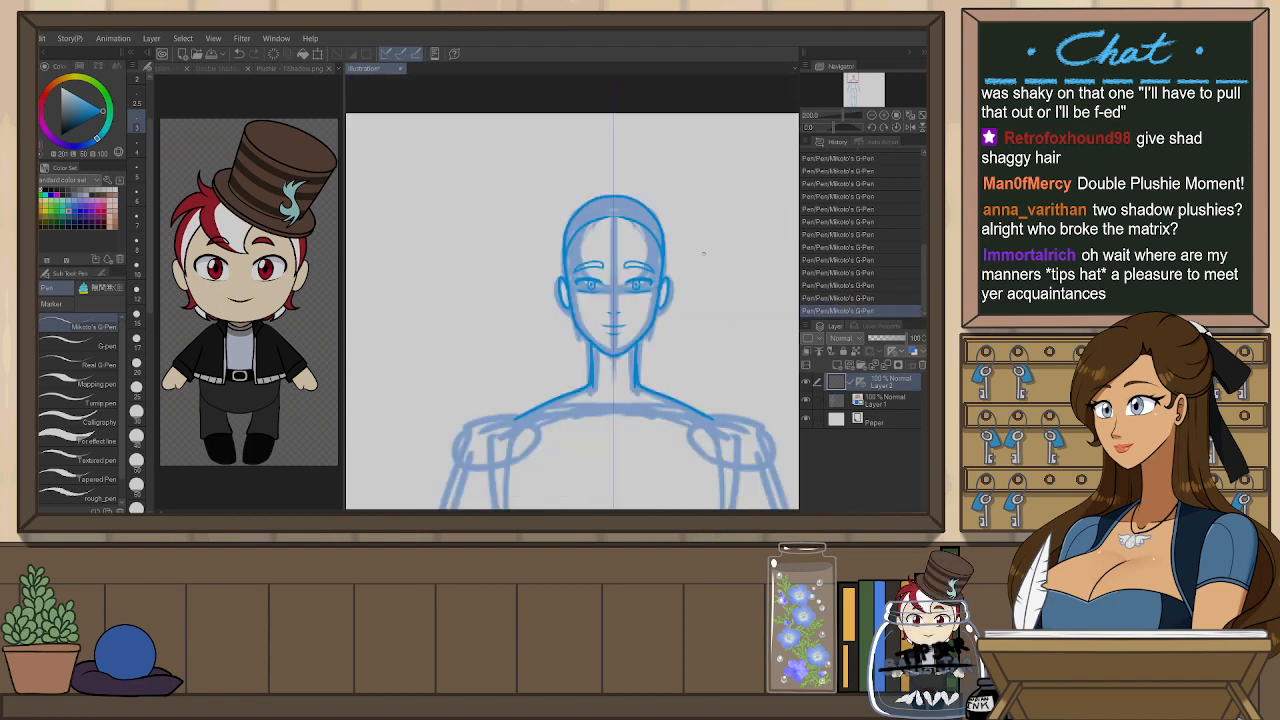
pyautogui.moveTo(708, 326); pyautogui.dragTo(654, 334)
pyautogui.scroll(3, 654, 334)
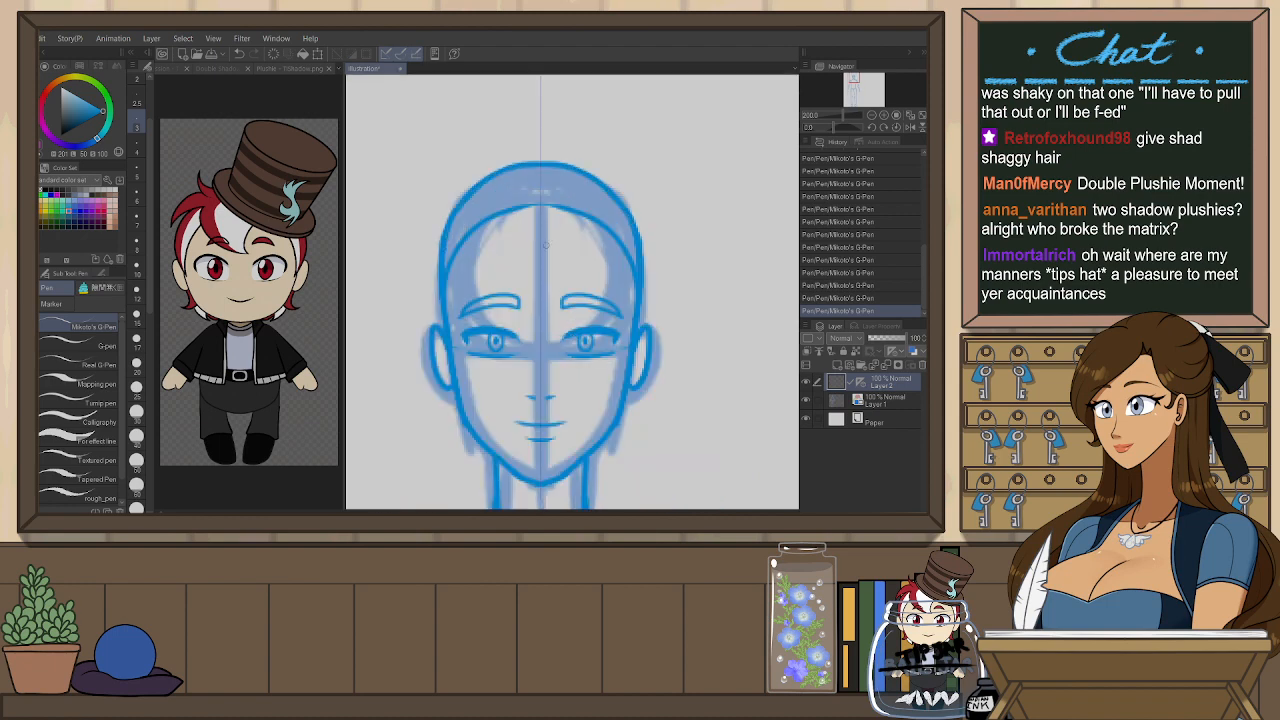
pyautogui.moveTo(578, 304); pyautogui.dragTo(579, 316)
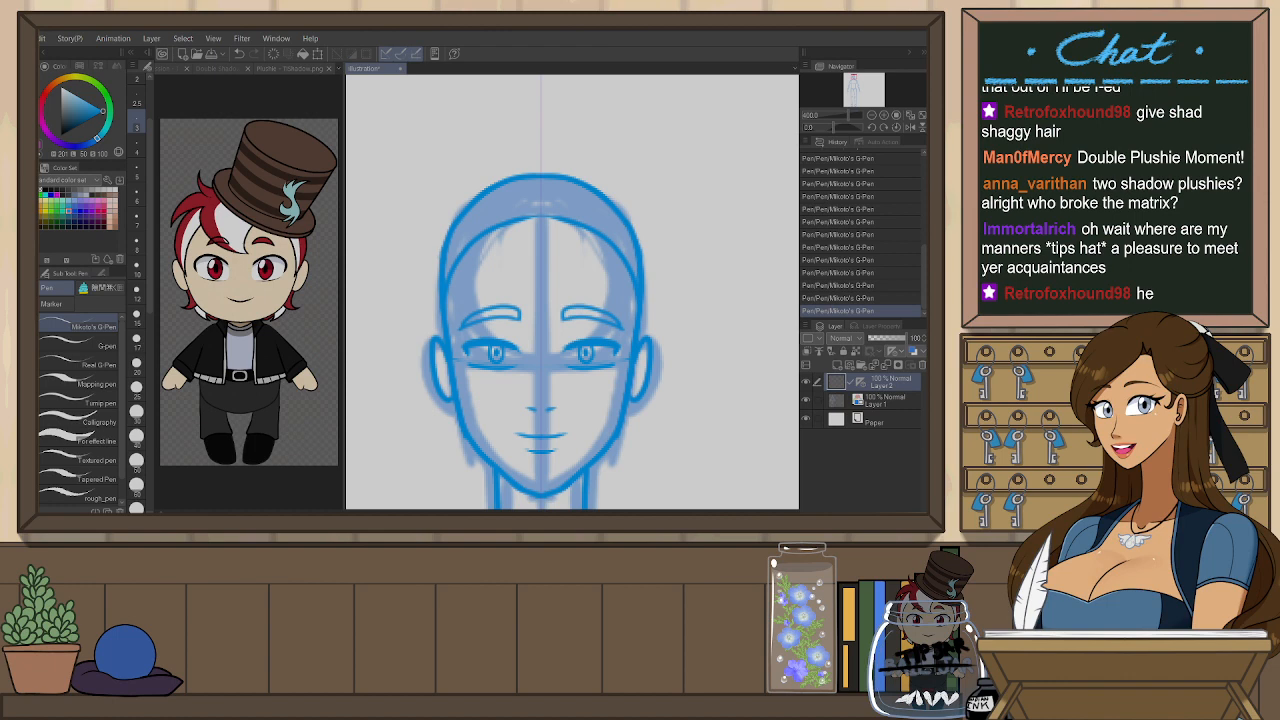
pyautogui.moveTo(625, 391); pyautogui.dragTo(615, 376)
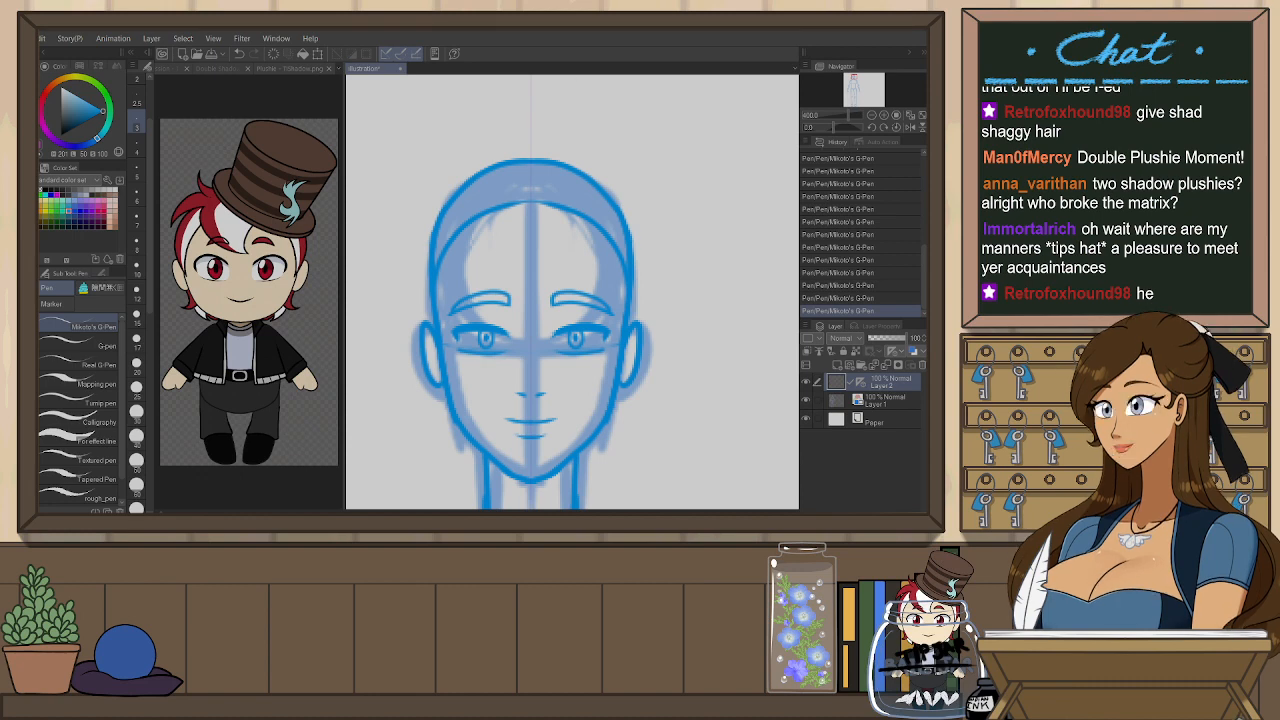
pyautogui.scroll(3, 519, 319)
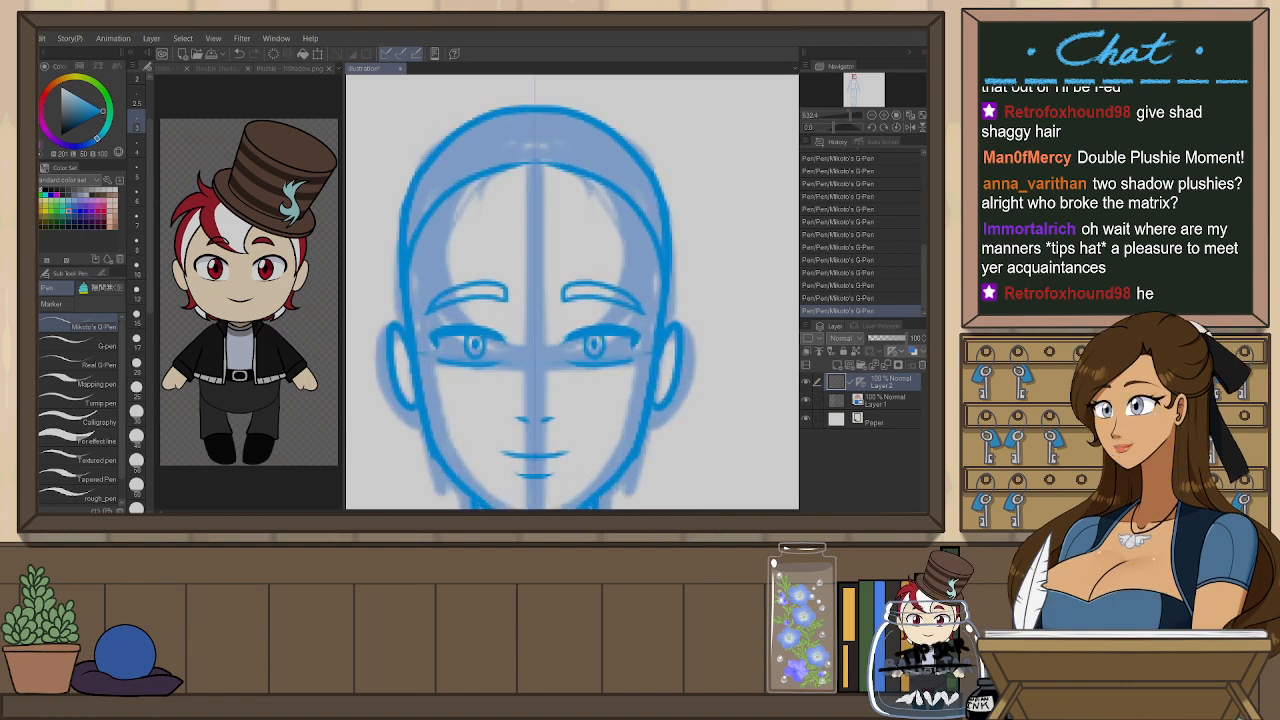
pyautogui.press('e')
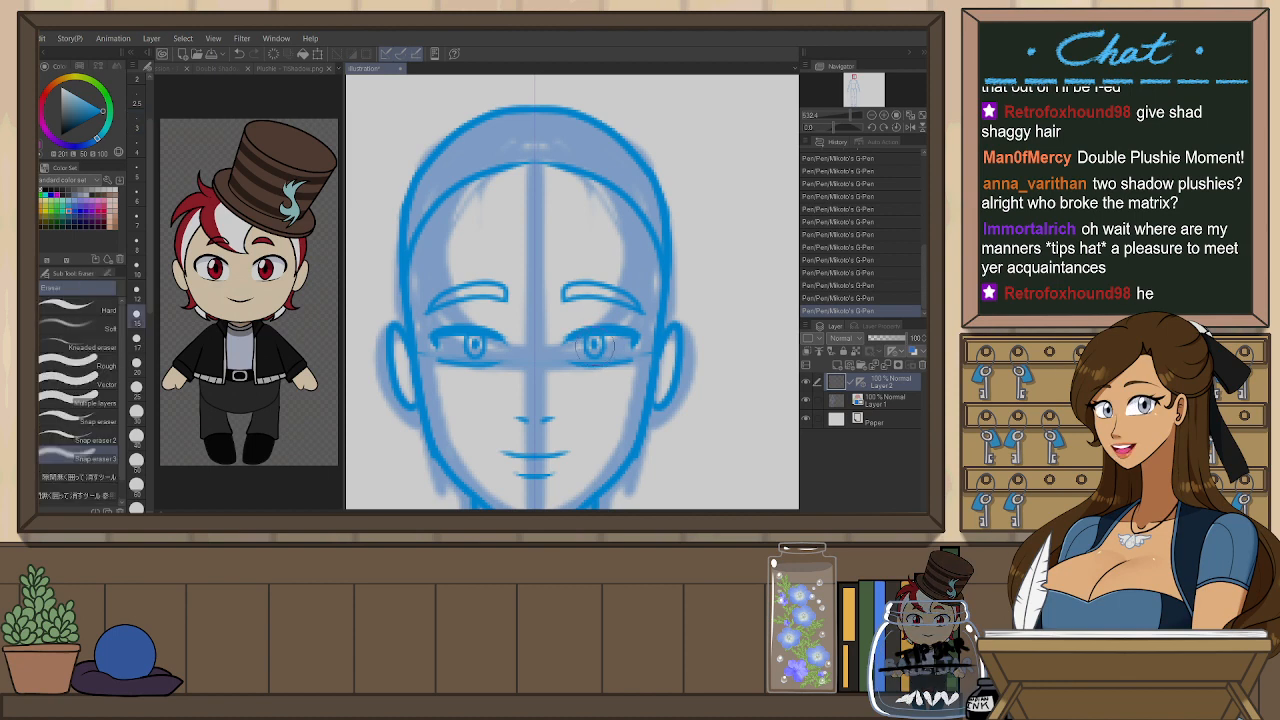
pyautogui.press('r')
pyautogui.moveTo(625, 410); pyautogui.dragTo(682, 342)
pyautogui.press('e')
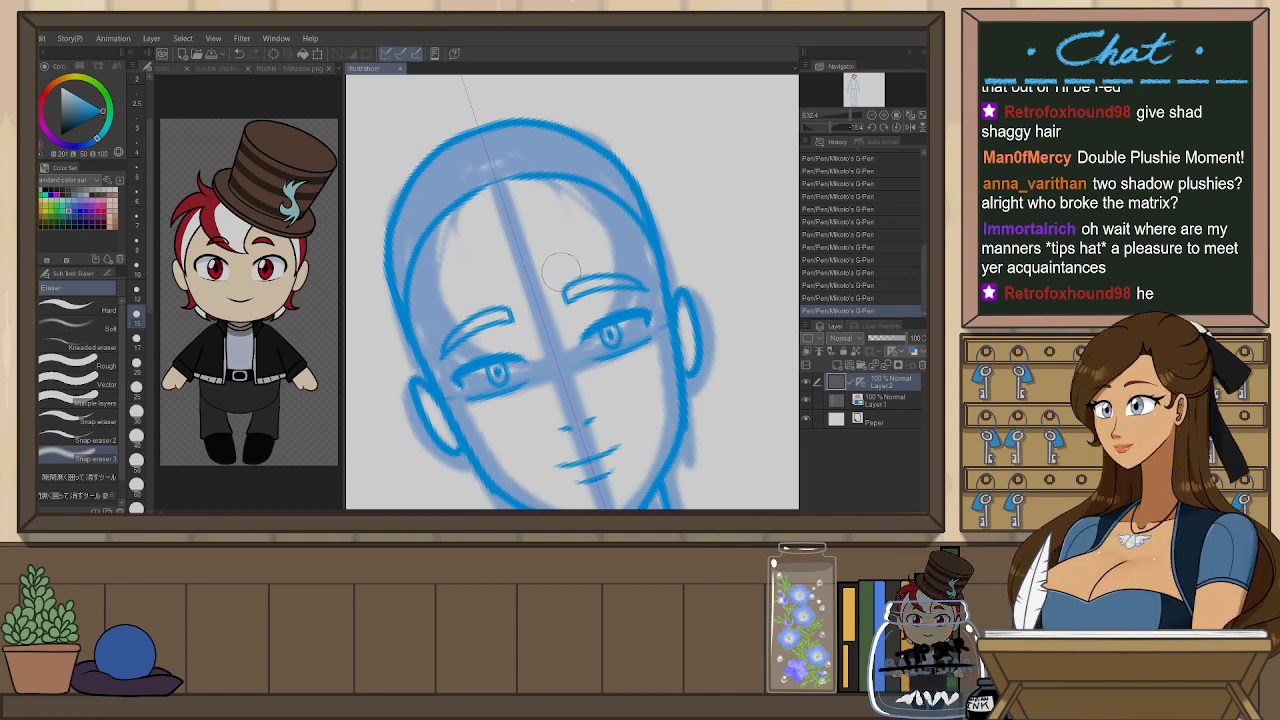
pyautogui.click(138, 243)
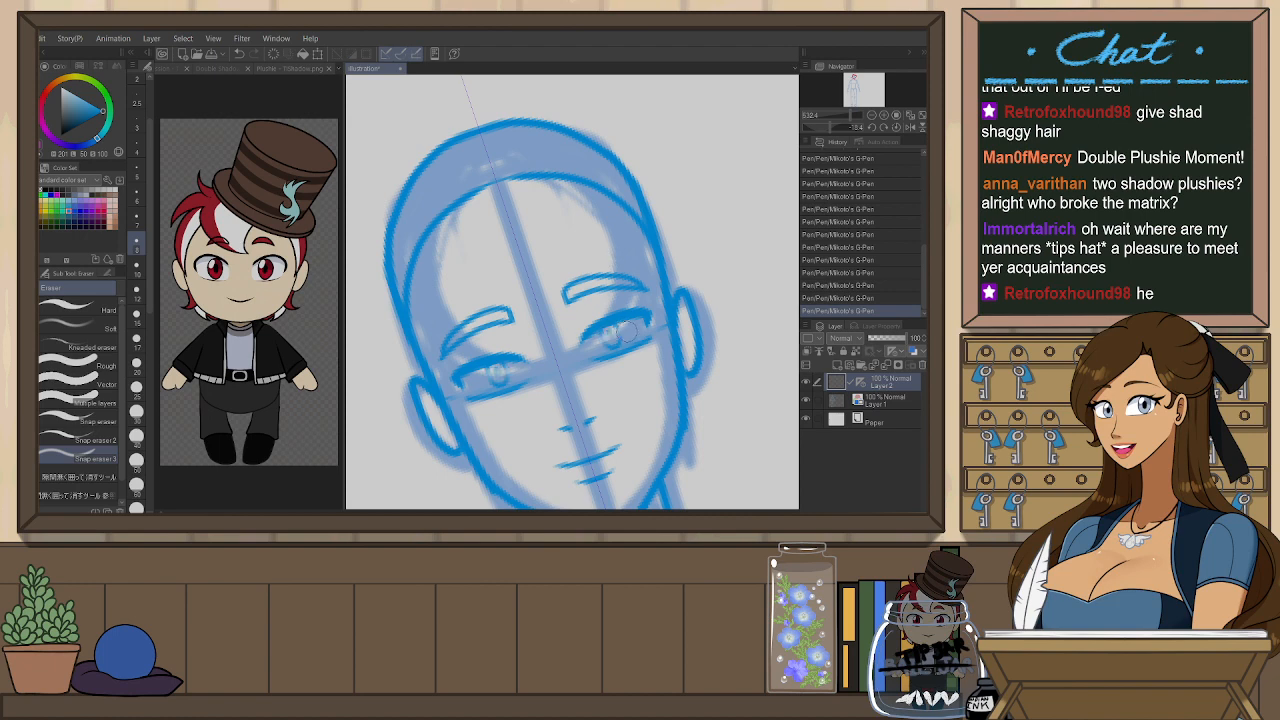
pyautogui.moveTo(607, 344); pyautogui.dragTo(614, 328)
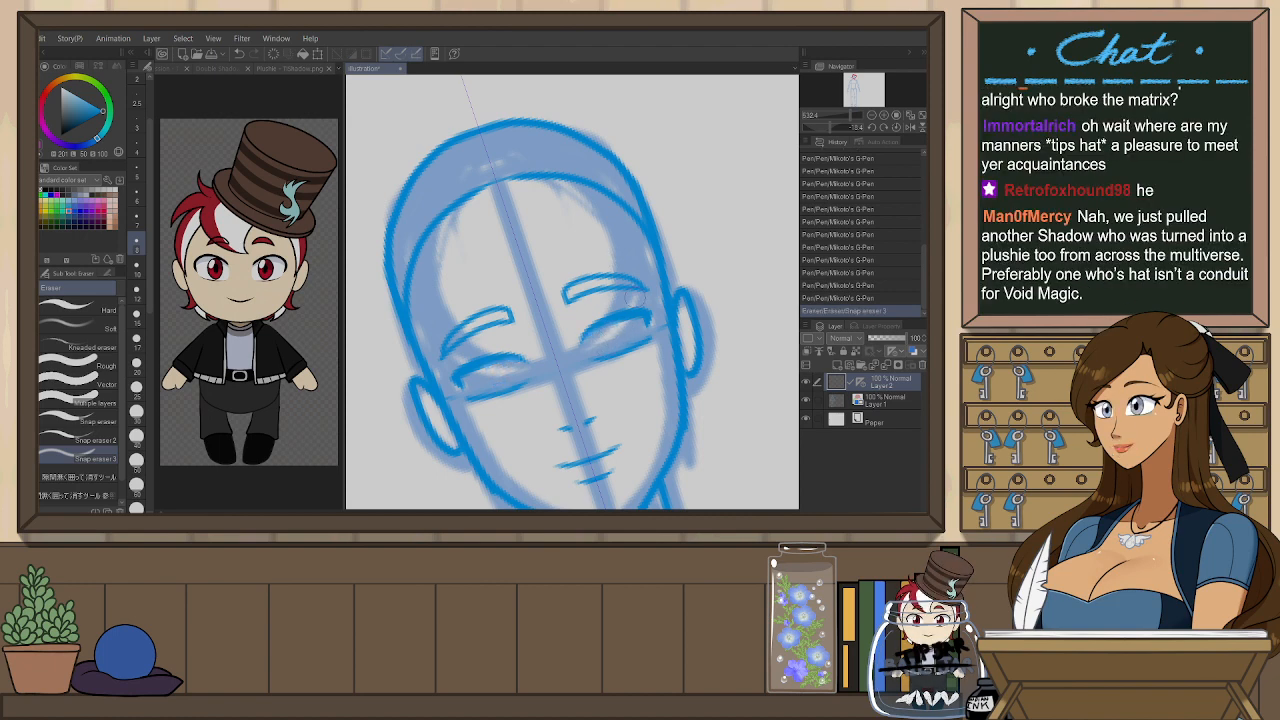
# - Redraw wider irises and pupils in both eyes with Mikoto's G-Pen, returning the canvas to upright
pyautogui.press('p')
pyautogui.press('p')
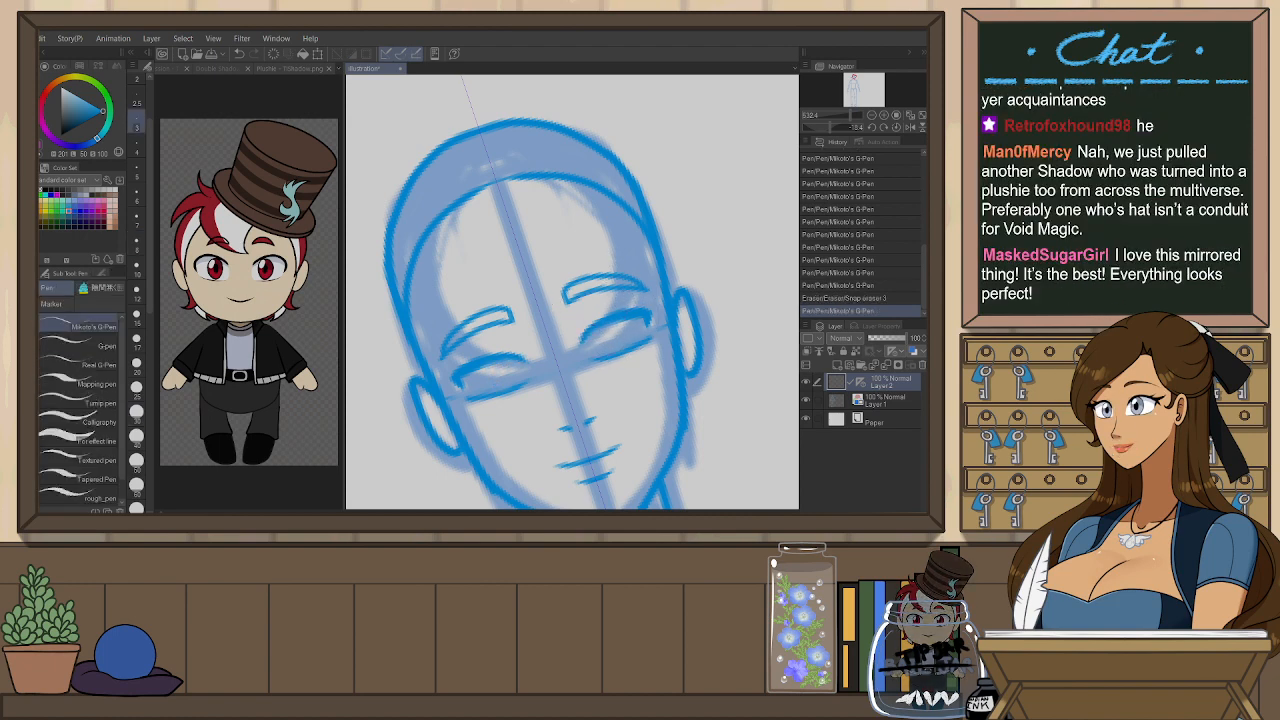
pyautogui.moveTo(588, 335)
pyautogui.mouseDown()
pyautogui.moveTo(651, 320)
pyautogui.moveTo(607, 348)
pyautogui.moveTo(612, 323)
pyautogui.mouseUp()
pyautogui.hotkey('ctrl', 'z')
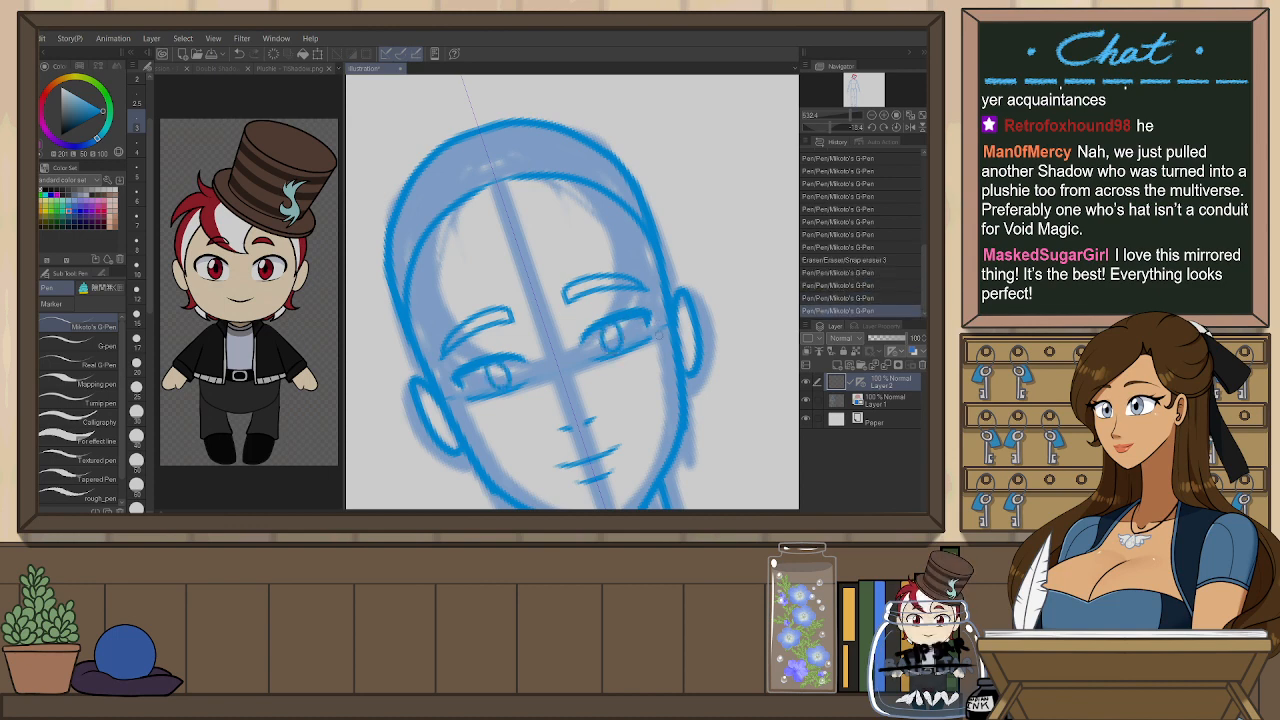
pyautogui.hotkey('ctrl', '@')
pyautogui.hotkey('ctrl', 'z')
pyautogui.moveTo(598, 356)
pyautogui.mouseDown()
pyautogui.moveTo(604, 336)
pyautogui.moveTo(587, 350)
pyautogui.mouseUp()
pyautogui.hotkey('ctrl', 'z')
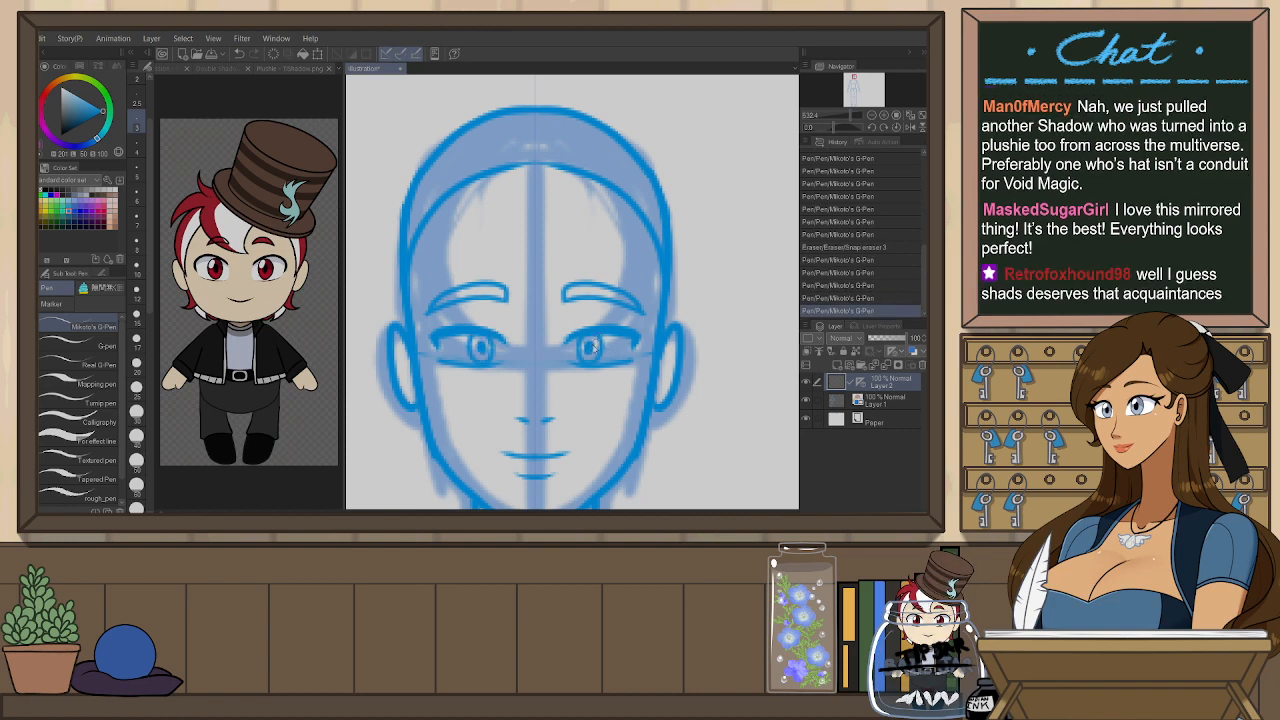
pyautogui.hotkey('ctrl', 'z')
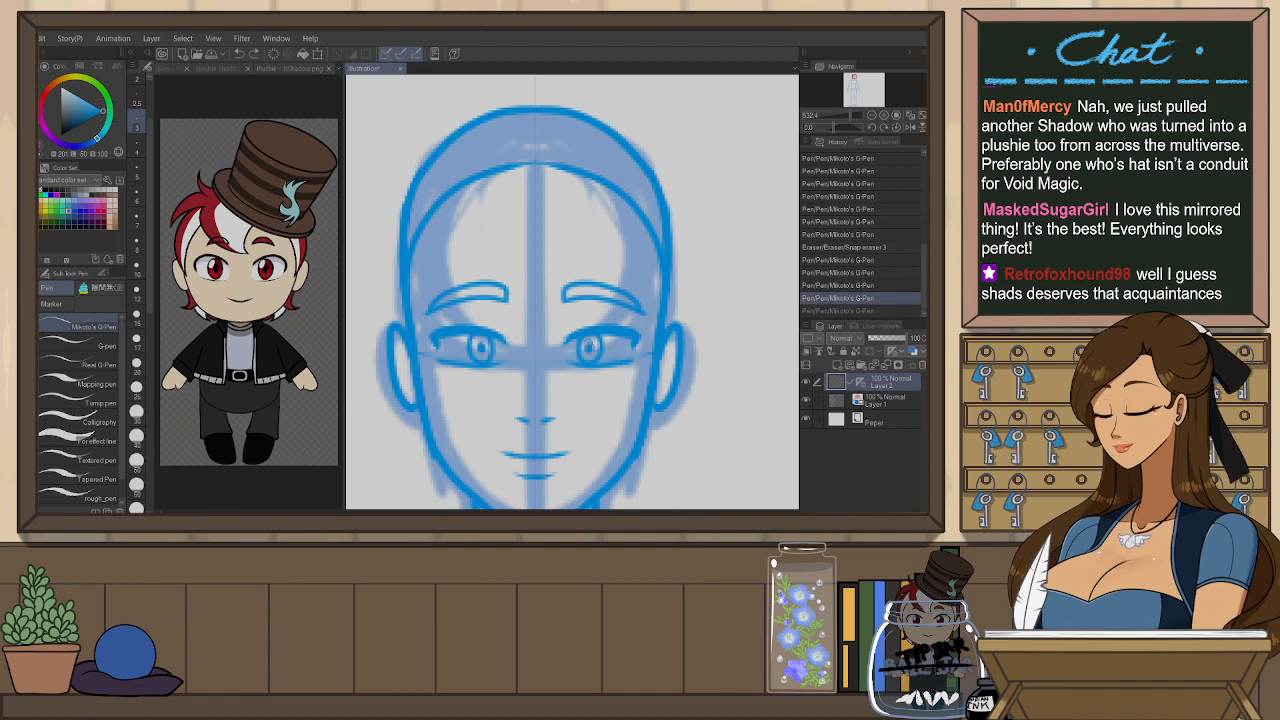
pyautogui.hotkey('ctrl', 'y')
# - Switch to the Design pencil at size 10 and try a shading stroke inside the irises
pyautogui.press('p')
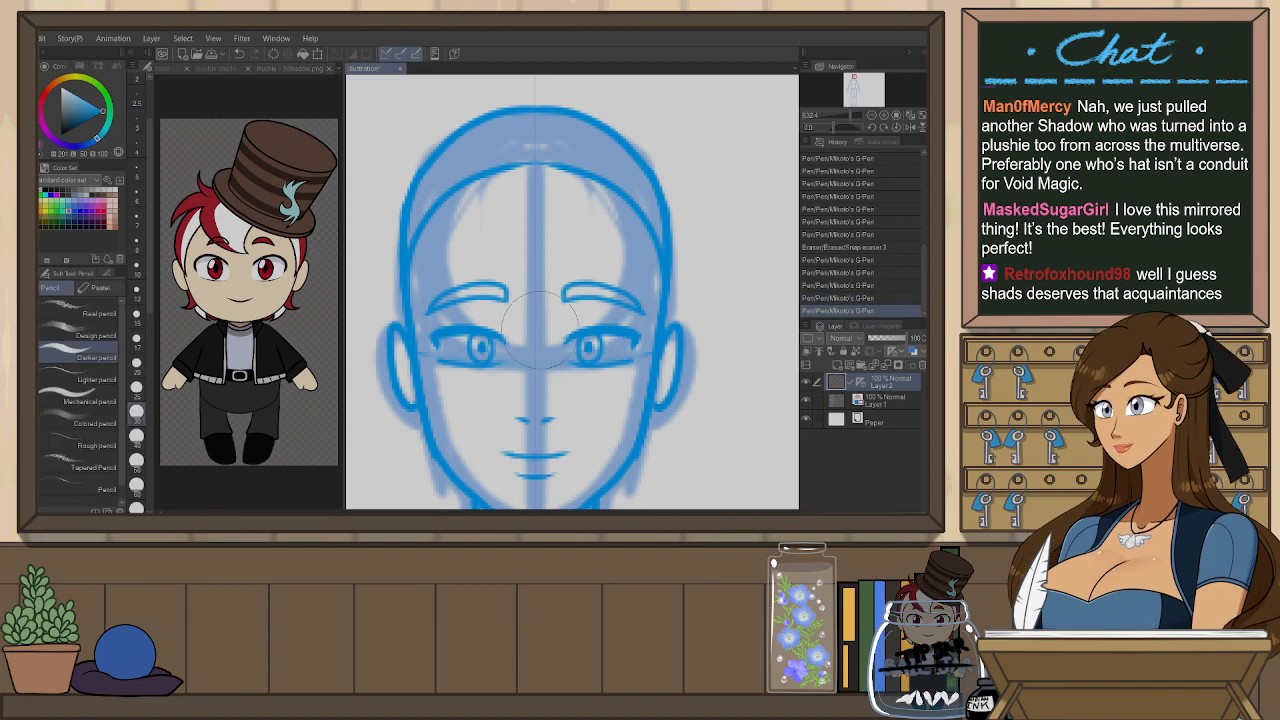
pyautogui.click(90, 334)
pyautogui.click(137, 265)
pyautogui.moveTo(592, 340); pyautogui.dragTo(586, 352)
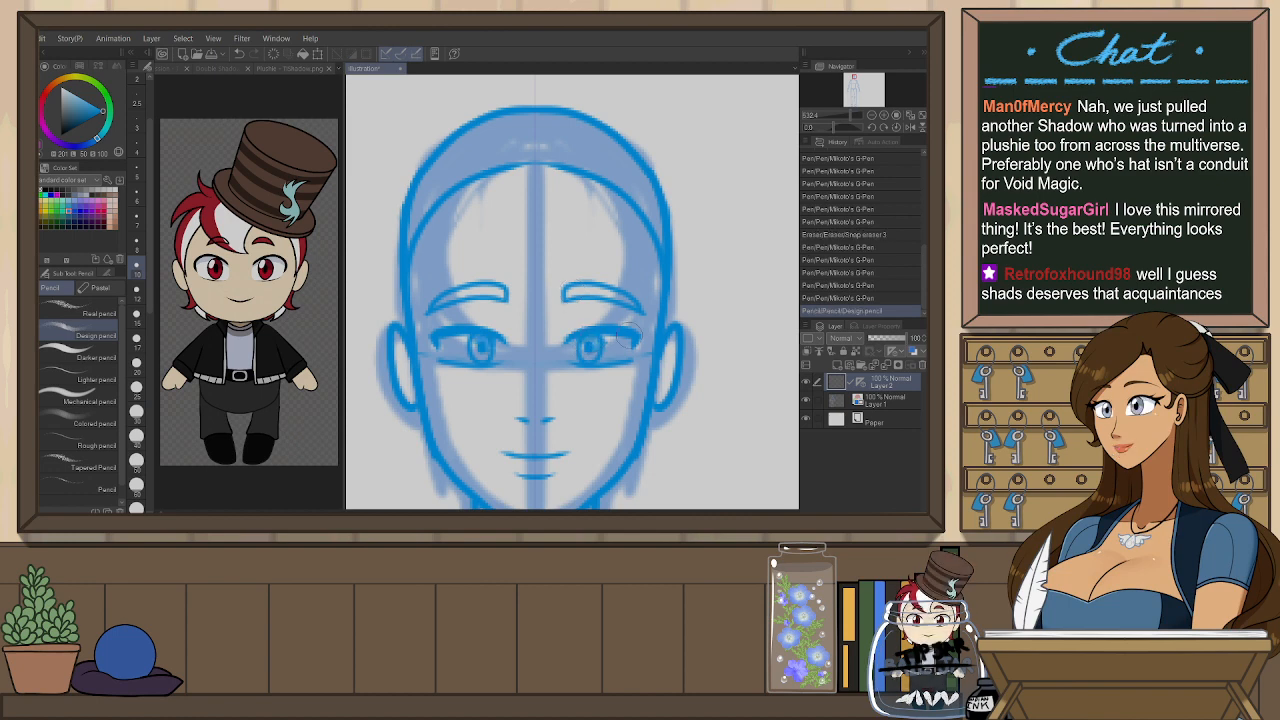
pyautogui.hotkey('ctrl', 'z')
# - Lower Layer 1's opacity to 56% and shade the irises on Layer 2 with the Design pencil at size 7
pyautogui.click(867, 402)
pyautogui.click(889, 339)
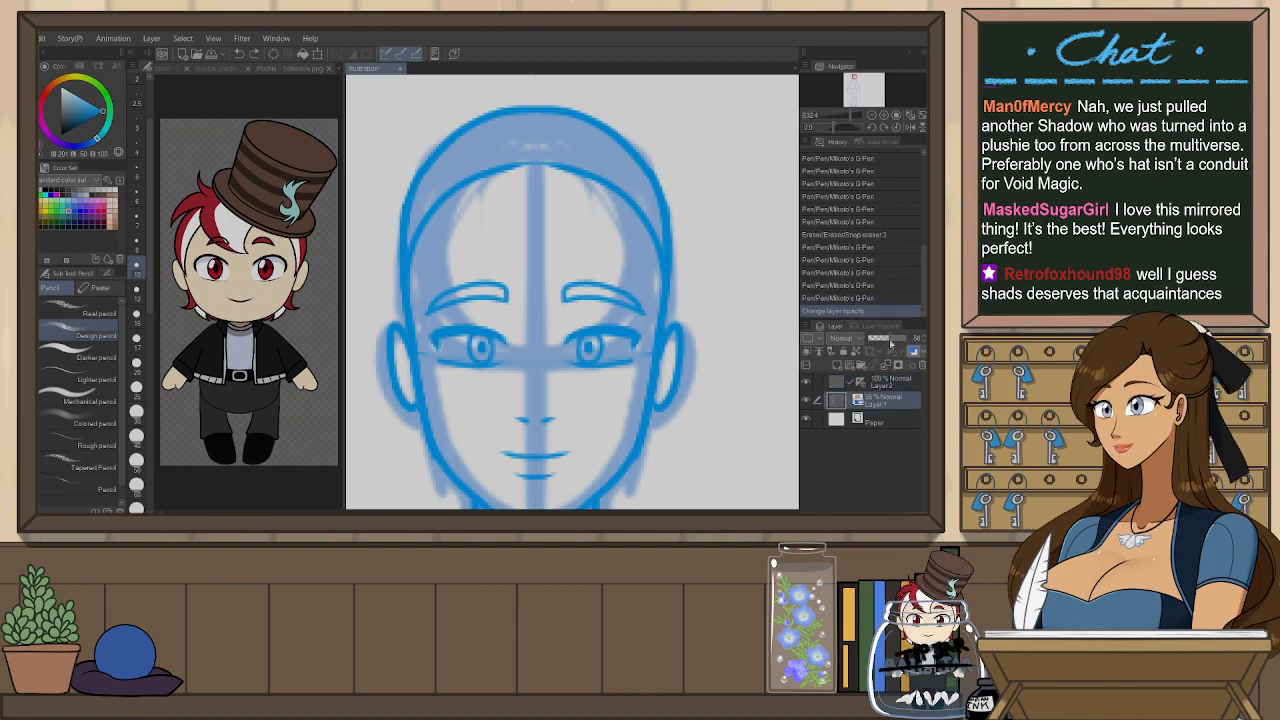
pyautogui.click(894, 382)
pyautogui.moveTo(478, 342); pyautogui.dragTo(488, 354)
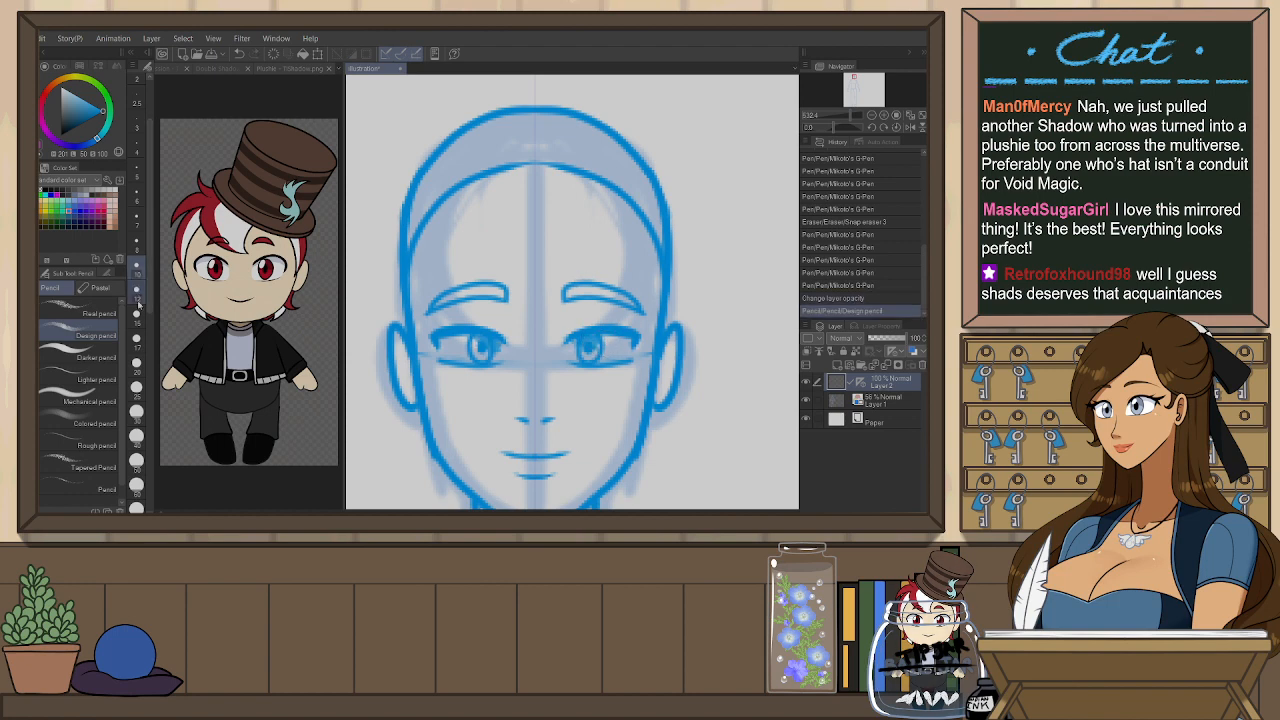
pyautogui.hotkey('ctrl', 'z')
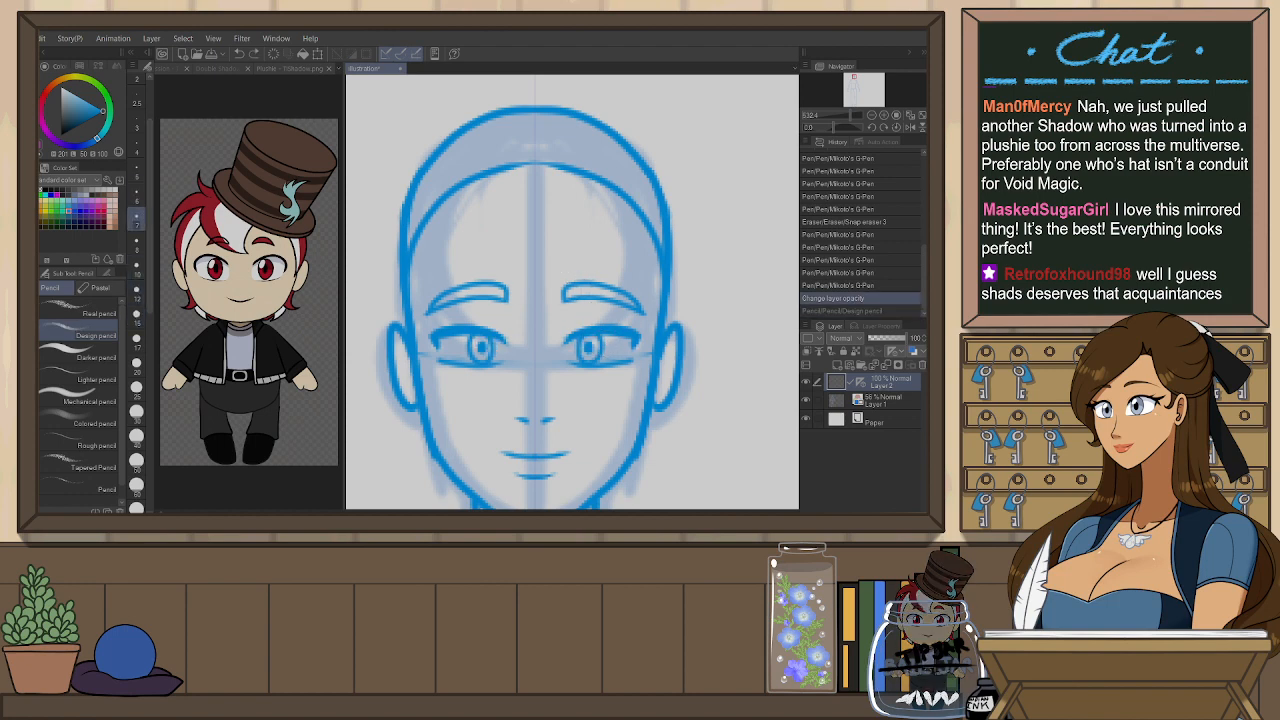
pyautogui.moveTo(587, 343); pyautogui.dragTo(592, 352)
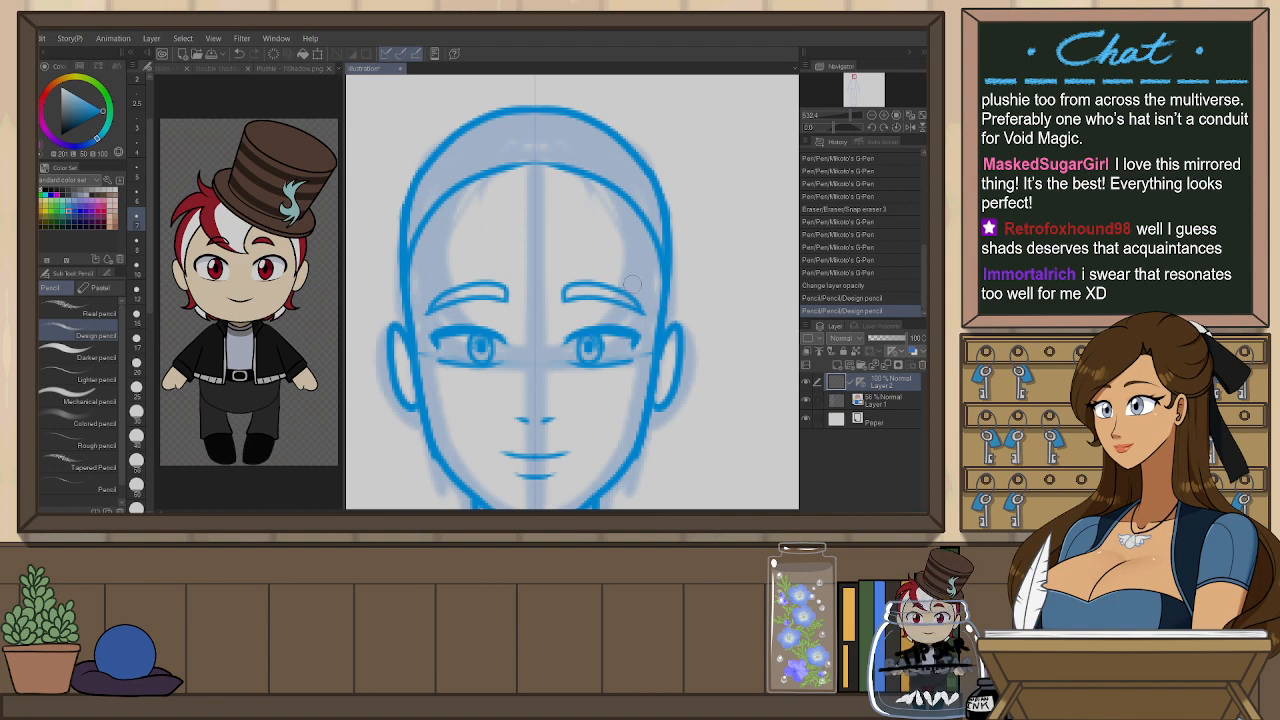
# - Thin out the cheek and jaw outline below the ears with Snap eraser 2
pyautogui.scroll(-3, 643, 267)
pyautogui.scroll(-2, 645, 263)
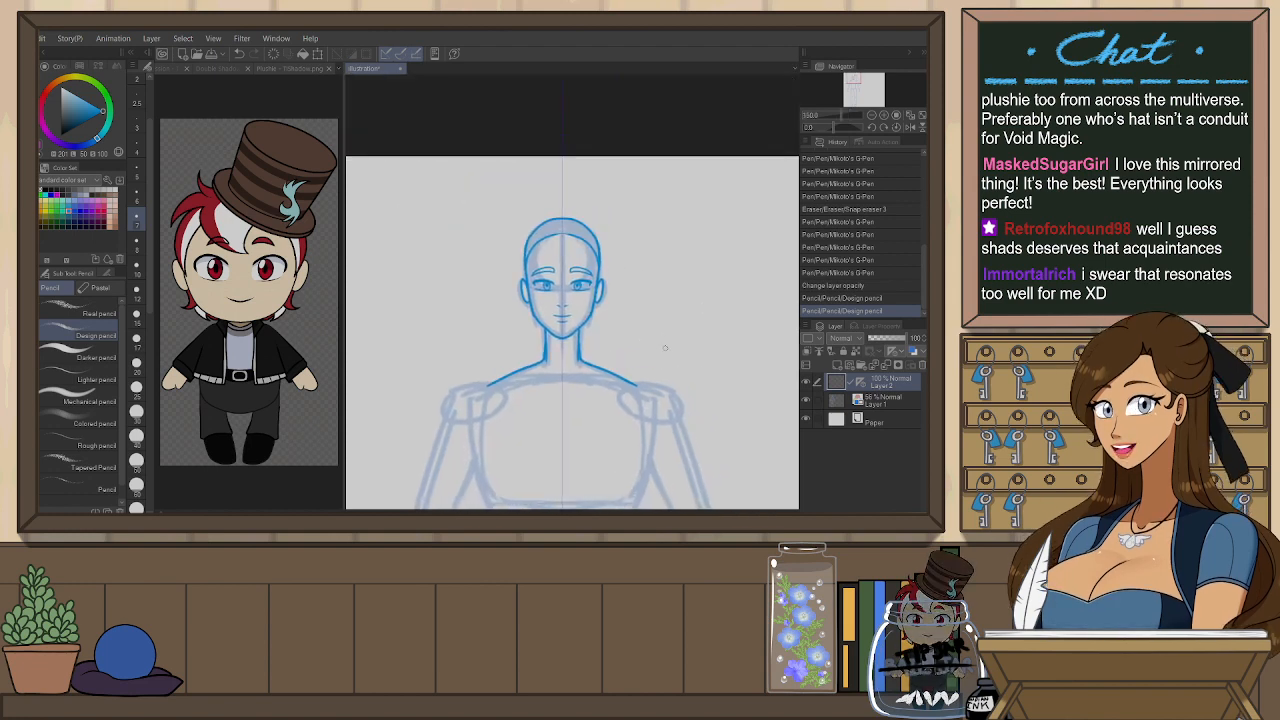
pyautogui.scroll(2, 664, 347)
pyautogui.scroll(2, 548, 292)
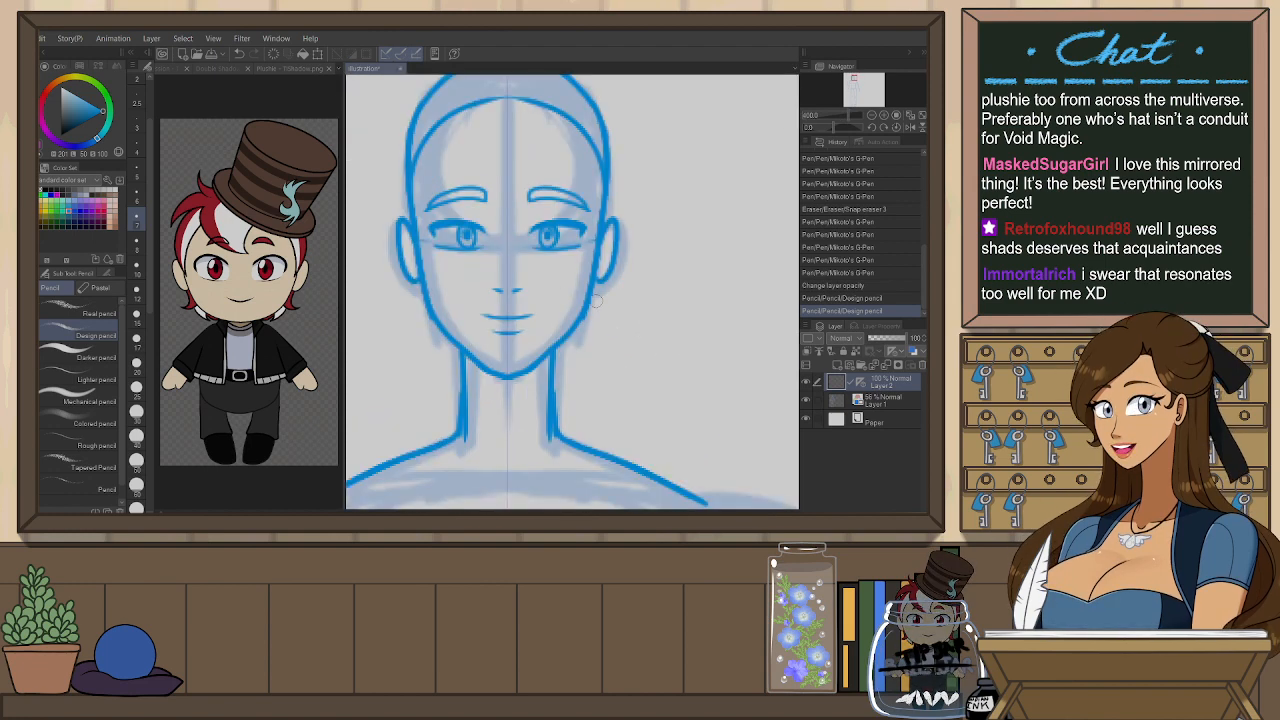
pyautogui.press('e')
pyautogui.moveTo(593, 310); pyautogui.dragTo(578, 328)
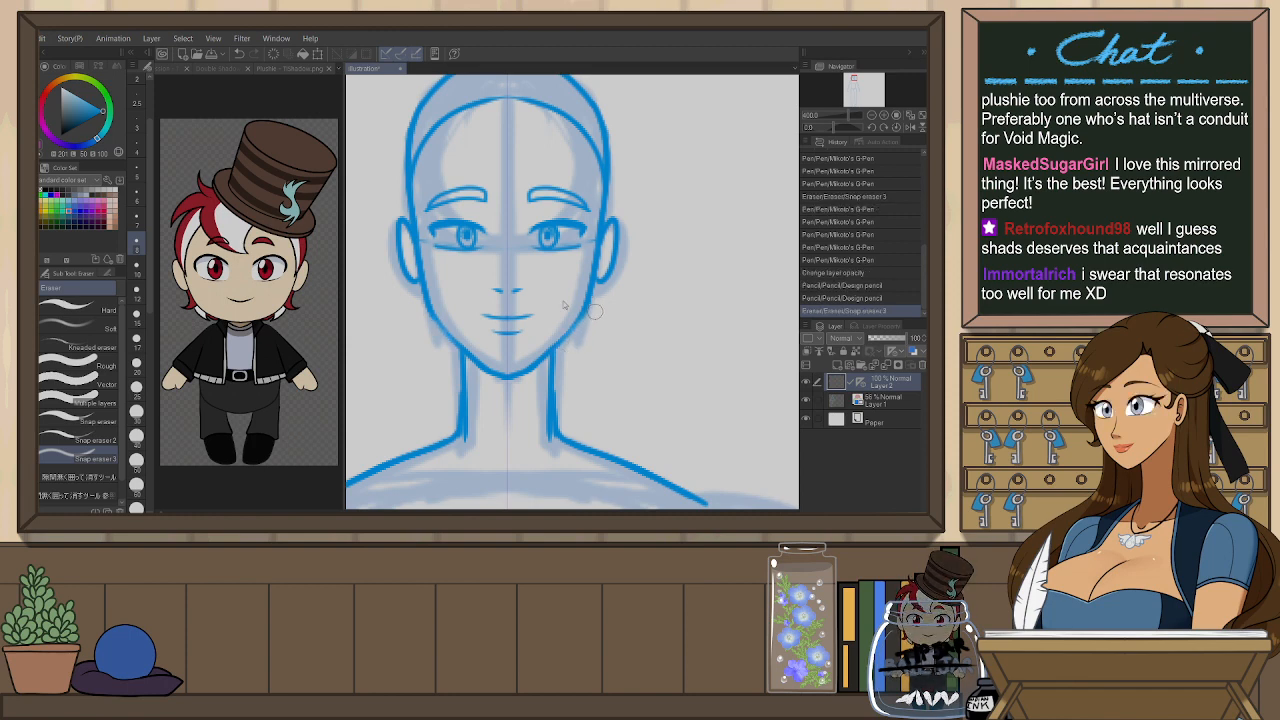
pyautogui.hotkey('ctrl', 'z')
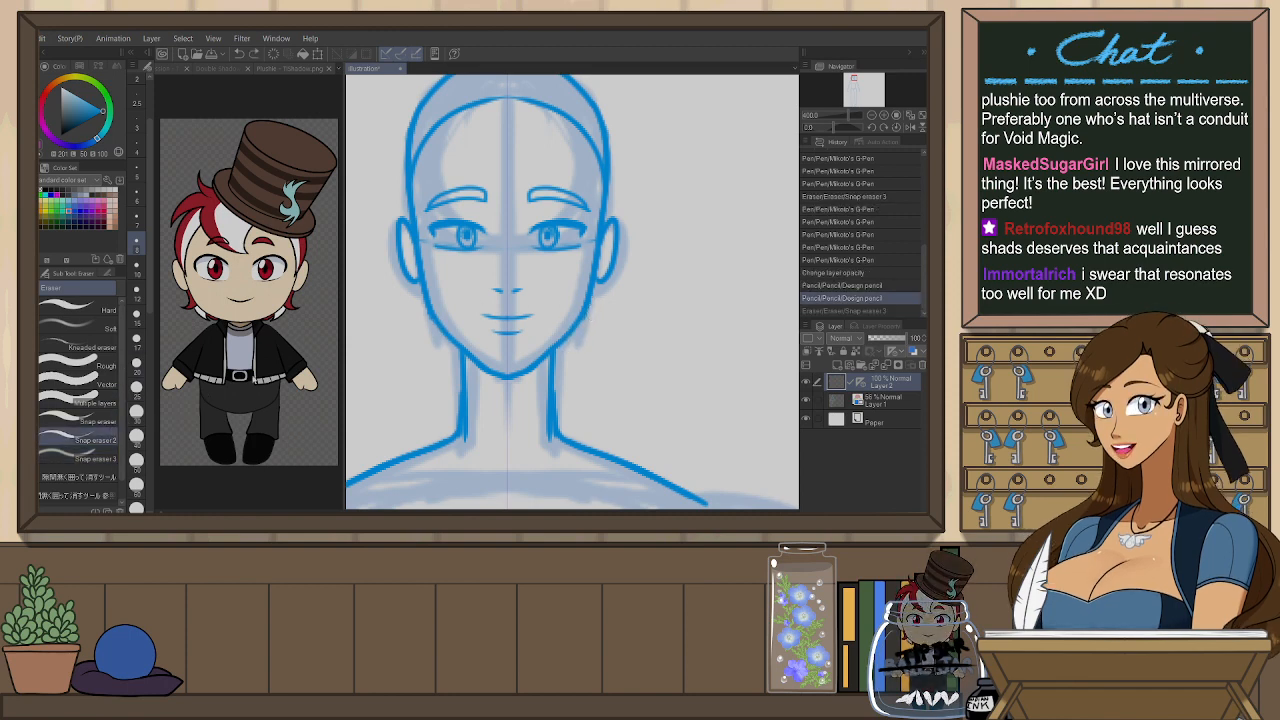
pyautogui.moveTo(588, 316); pyautogui.dragTo(579, 338)
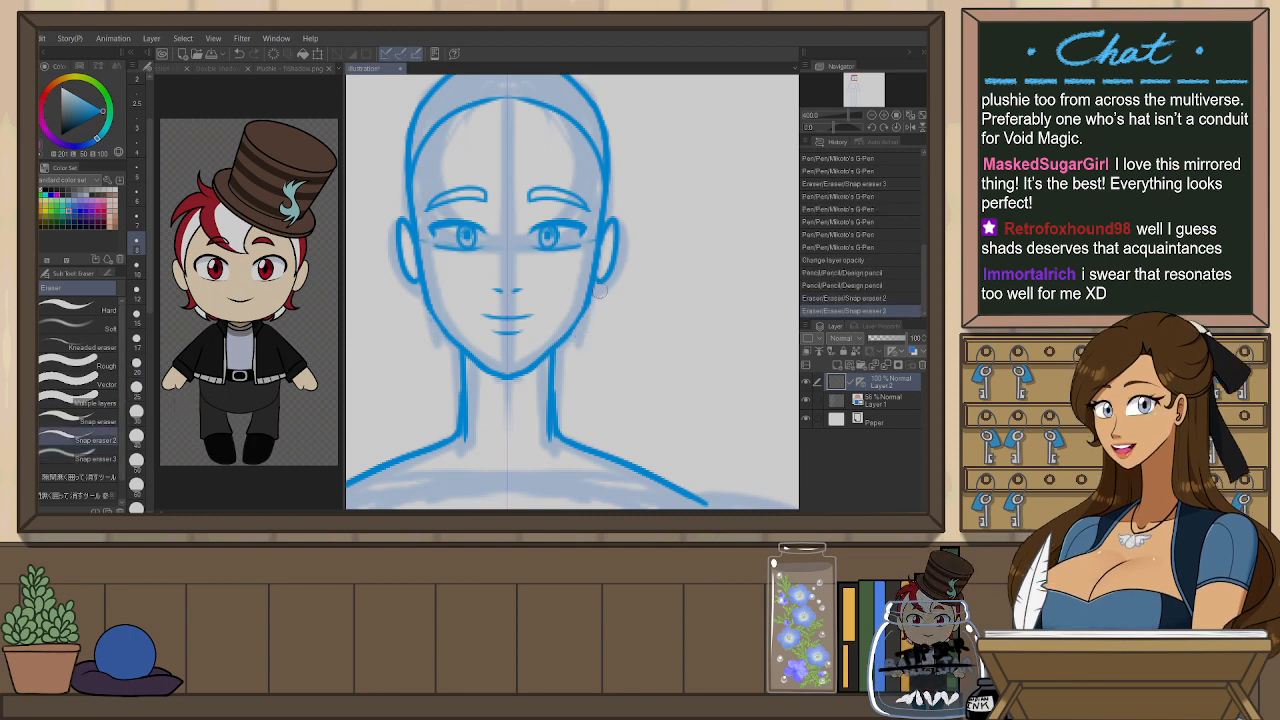
pyautogui.moveTo(600, 291); pyautogui.dragTo(568, 344)
# - Redraw the jawline from the ears toward the chin with Mikoto's G-Pen at size 4
pyautogui.press('p')
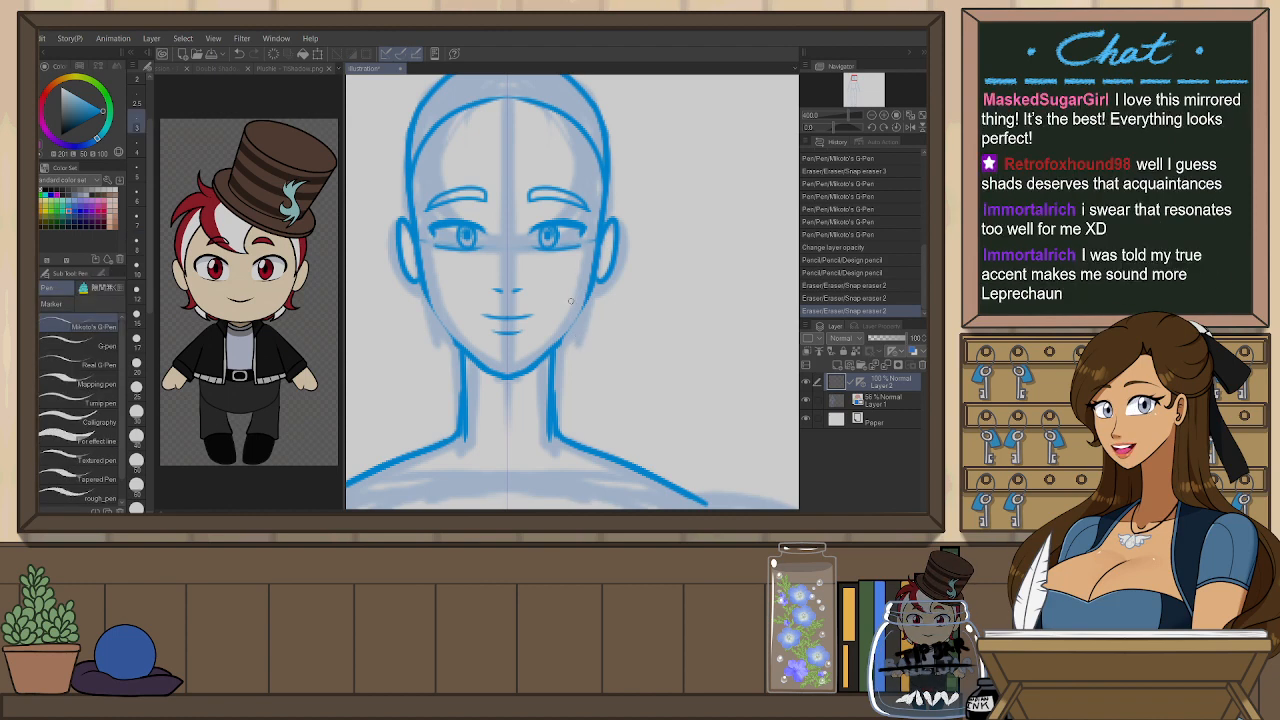
pyautogui.moveTo(588, 290)
pyautogui.mouseDown()
pyautogui.moveTo(545, 350)
pyautogui.moveTo(587, 307)
pyautogui.moveTo(561, 344)
pyautogui.mouseUp()
pyautogui.hotkey('ctrl', 'z')
pyautogui.hotkey('ctrl', 'z')
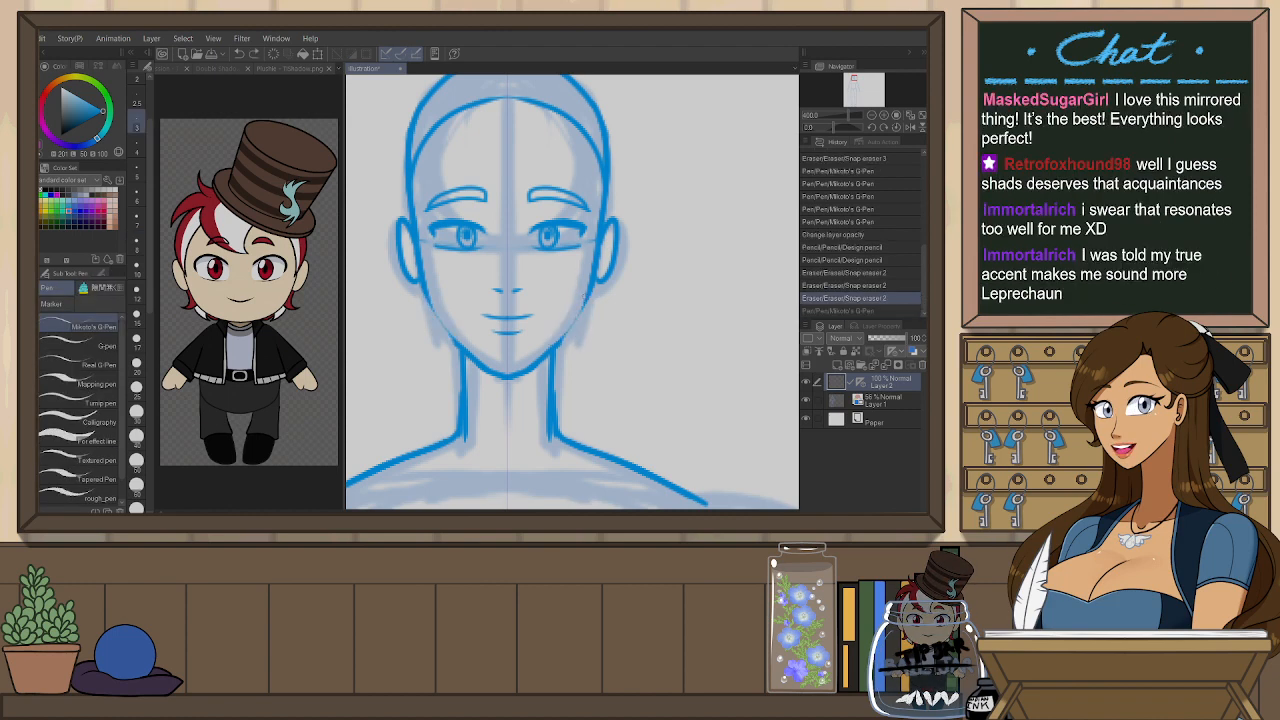
pyautogui.click(137, 171)
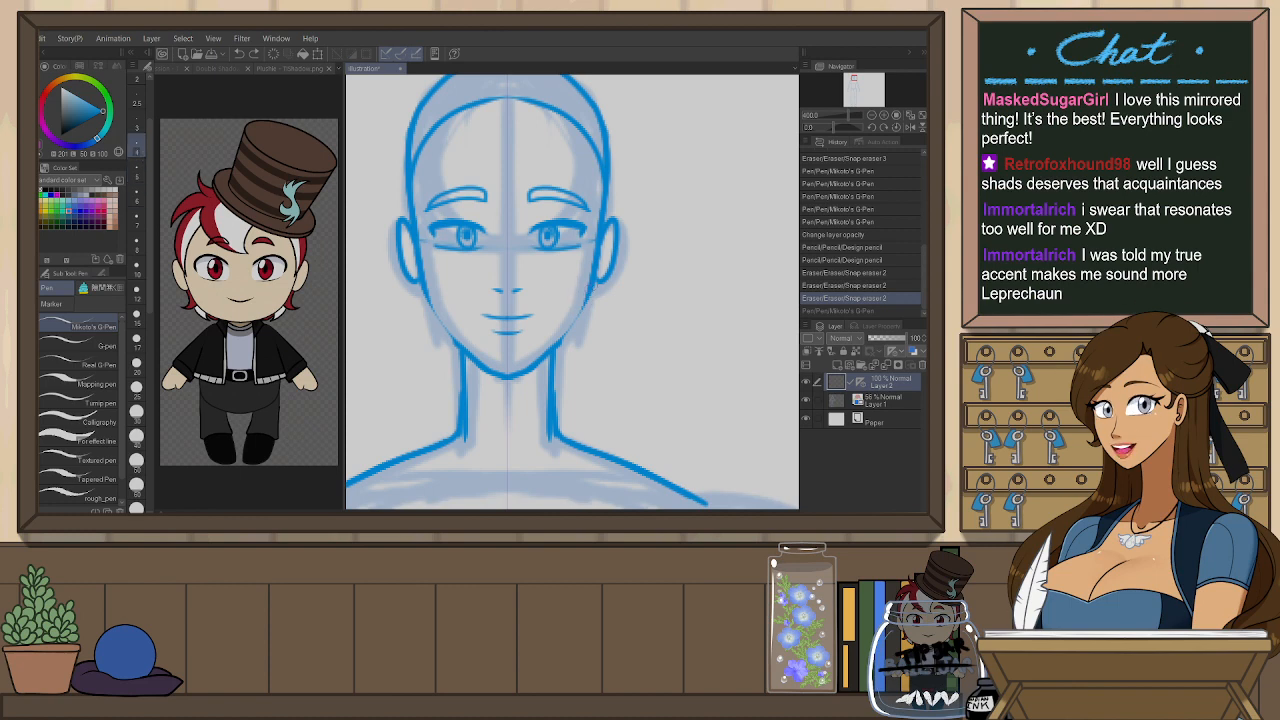
pyautogui.moveTo(556, 342); pyautogui.dragTo(540, 354)
pyautogui.hotkey('ctrl', 'z')
pyautogui.moveTo(596, 286); pyautogui.dragTo(548, 348)
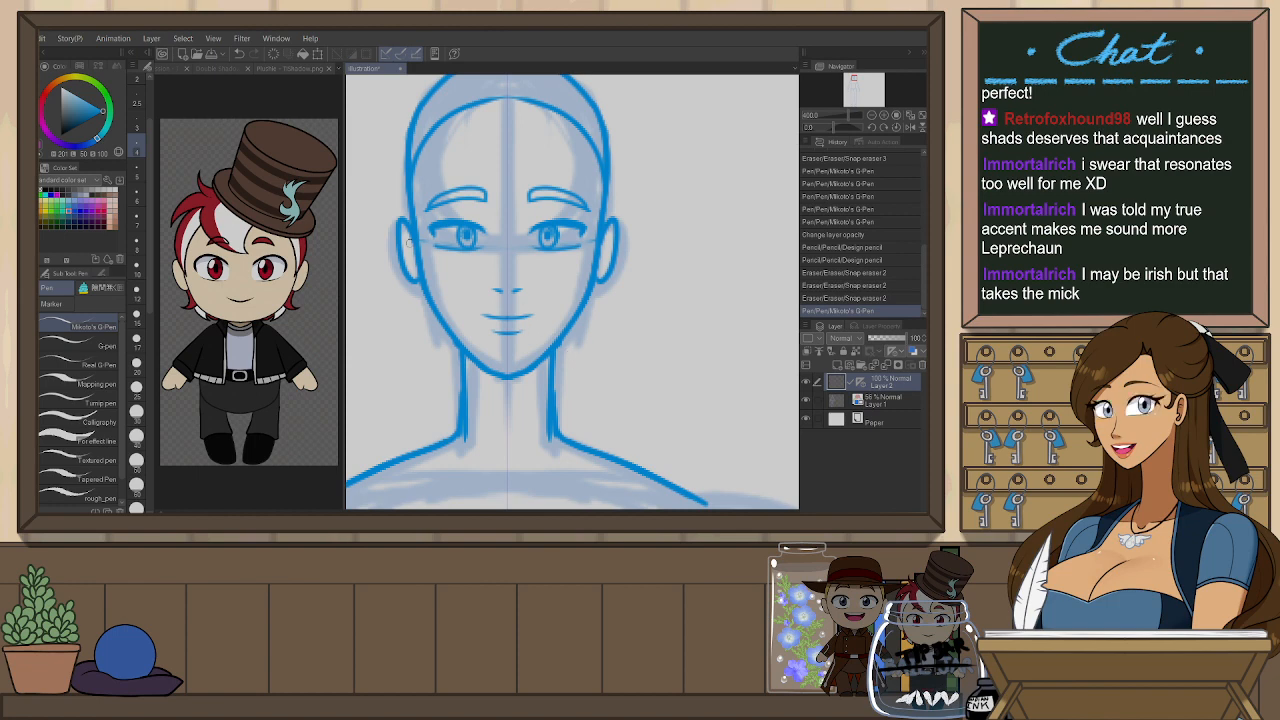
# - Clean up the top of the neck lines where they meet the jaw and redraw them with the G-Pen
pyautogui.press('e')
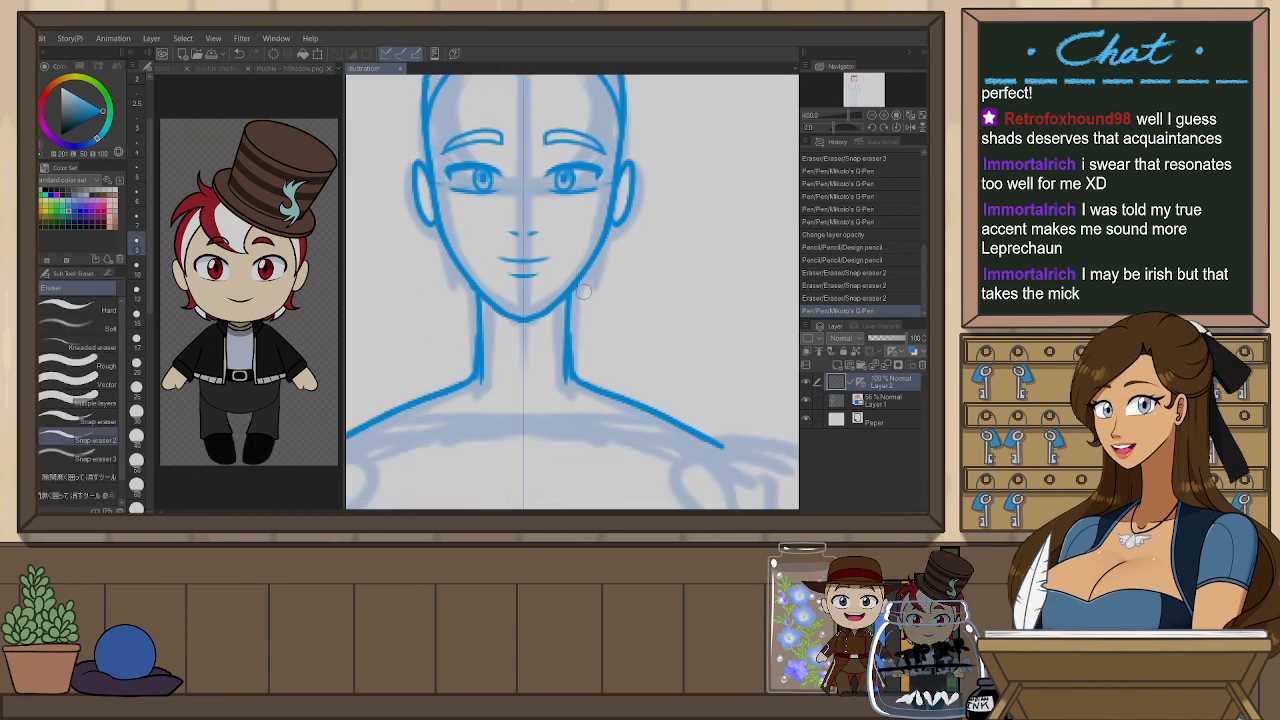
pyautogui.moveTo(576, 290)
pyautogui.mouseDown()
pyautogui.moveTo(604, 240)
pyautogui.moveTo(574, 296)
pyautogui.mouseUp()
pyautogui.press('p')
pyautogui.moveTo(570, 344); pyautogui.dragTo(572, 350)
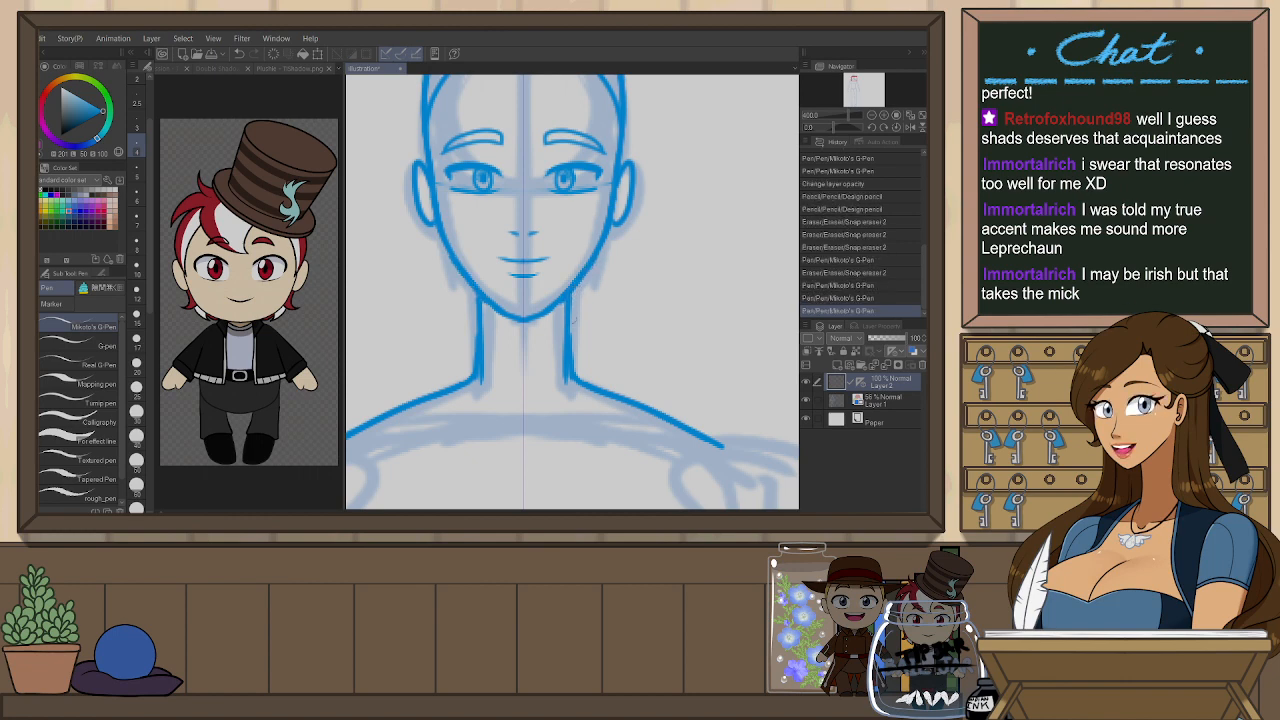
pyautogui.scroll(-3, 589, 360)
pyautogui.scroll(2, 638, 378)
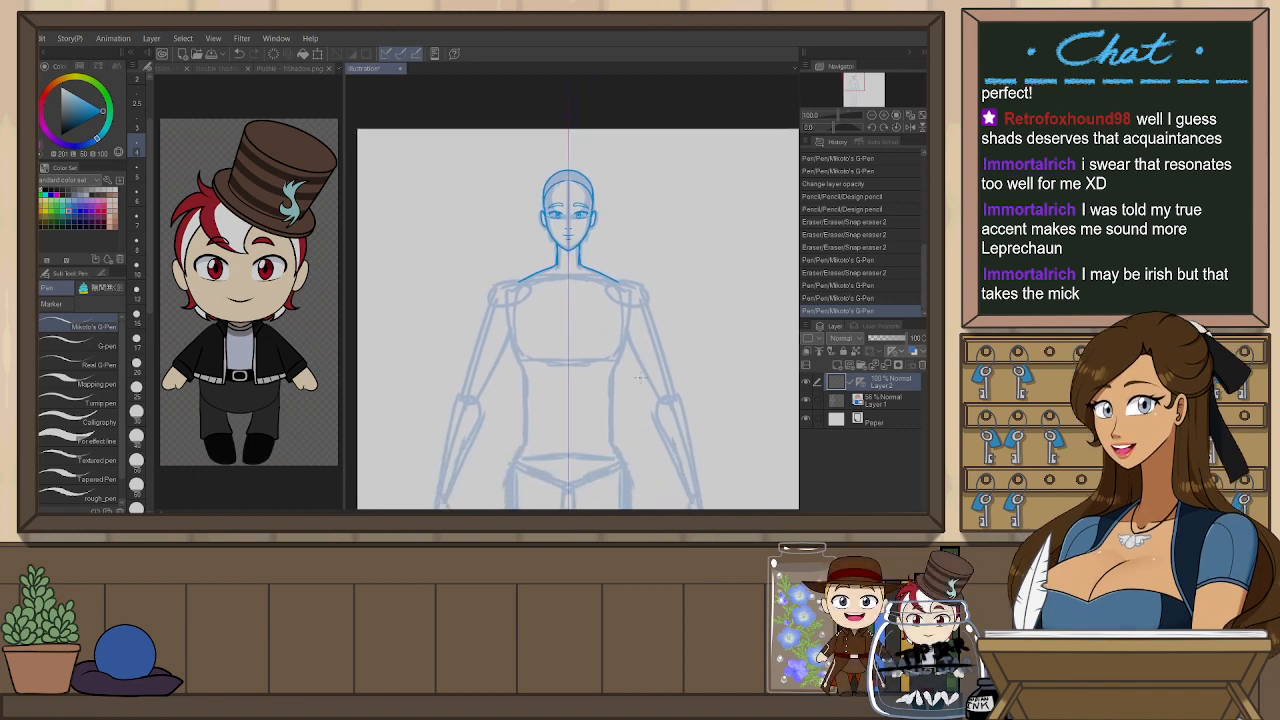
pyautogui.scroll(1, 628, 361)
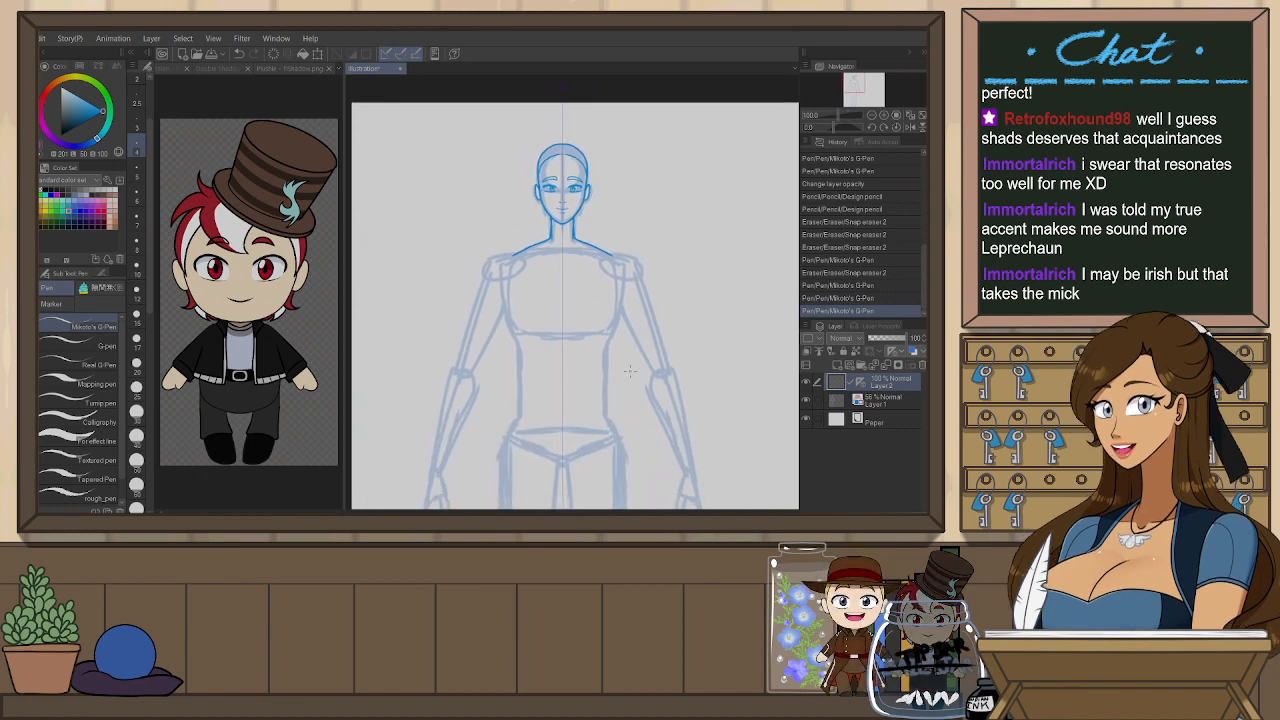
pyautogui.scroll(1, 630, 281)
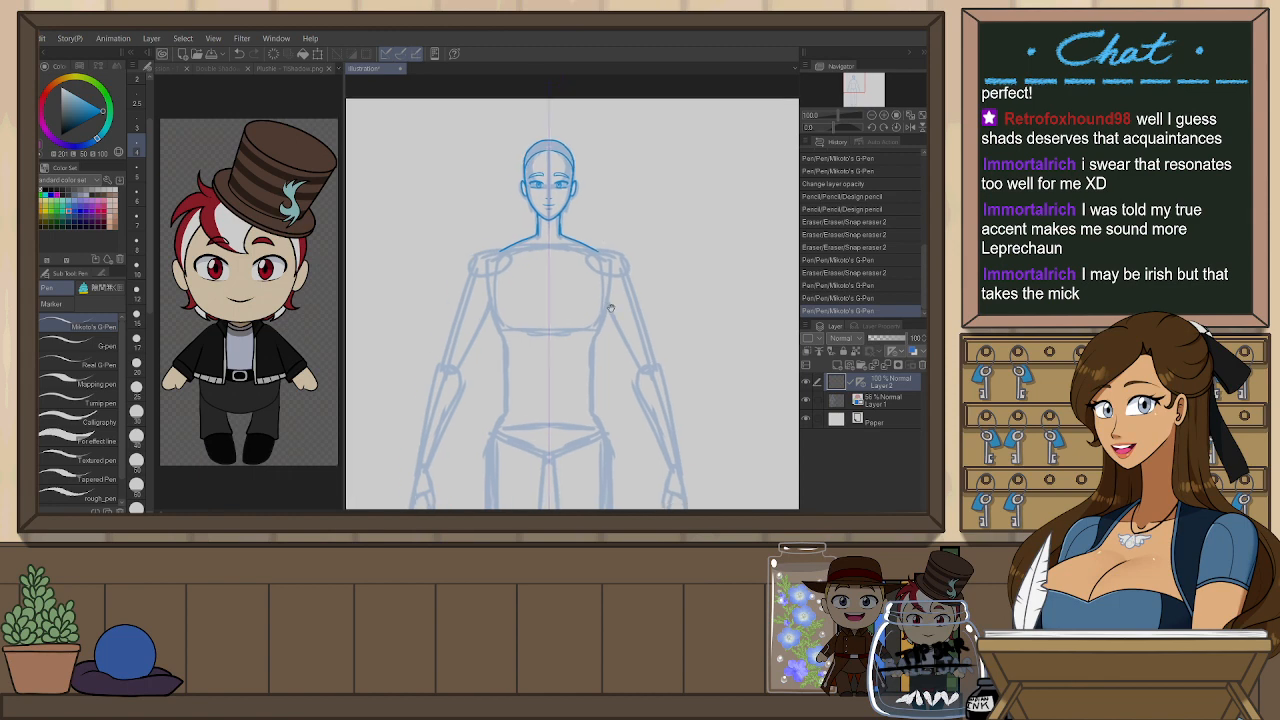
pyautogui.scroll(2, 631, 330)
pyautogui.moveTo(631, 330); pyautogui.dragTo(585, 332)
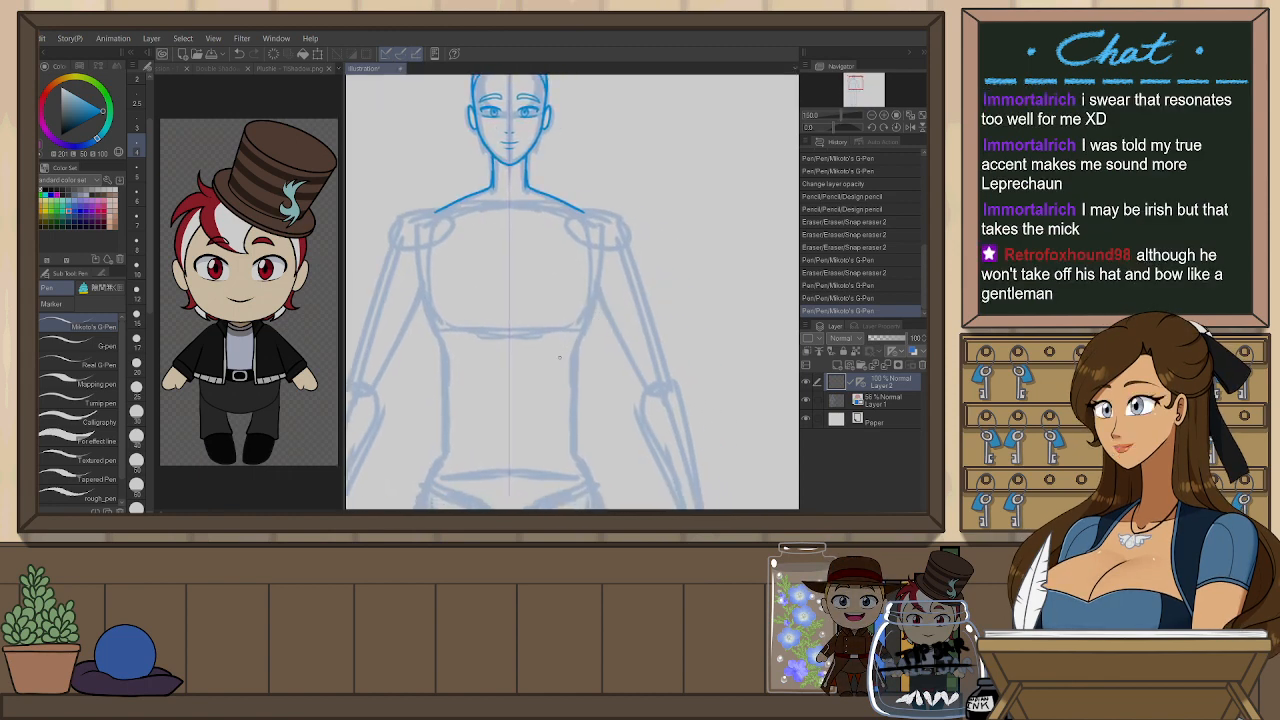
pyautogui.moveTo(598, 248); pyautogui.dragTo(593, 300)
pyautogui.moveTo(421, 250); pyautogui.dragTo(431, 322)
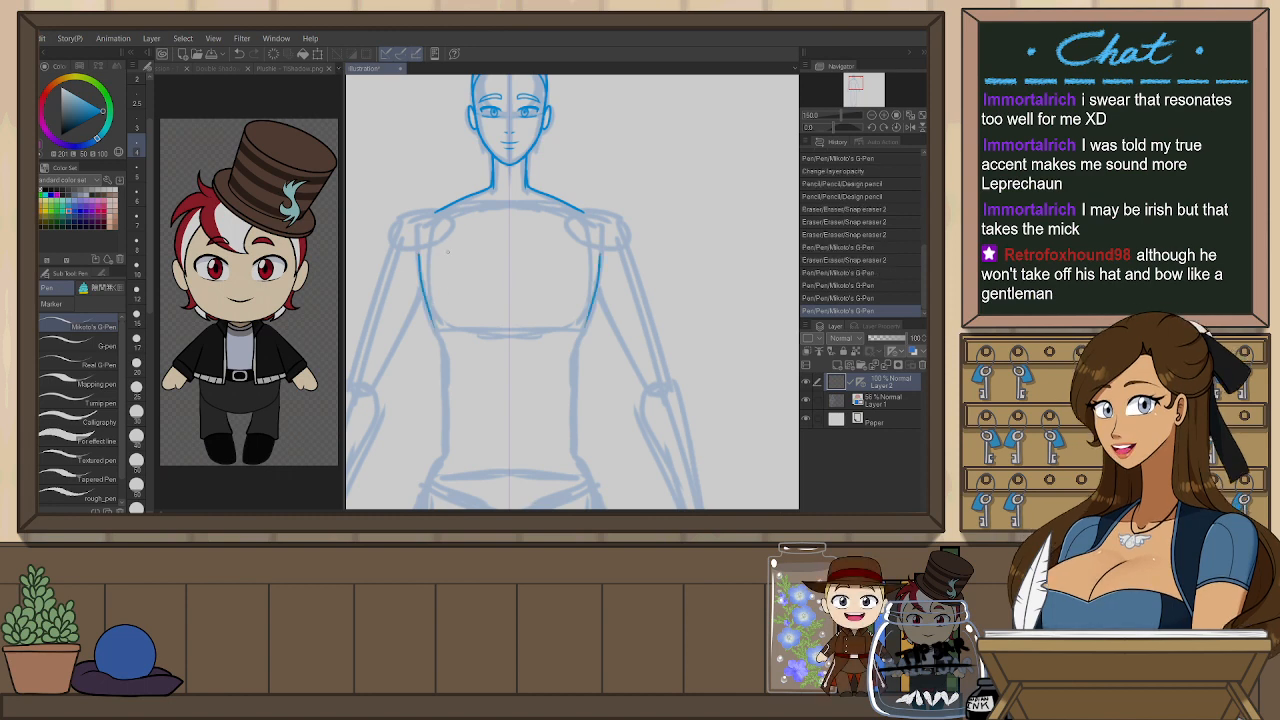
pyautogui.hotkey('ctrl', 'z')
pyautogui.moveTo(573, 260); pyautogui.dragTo(576, 330)
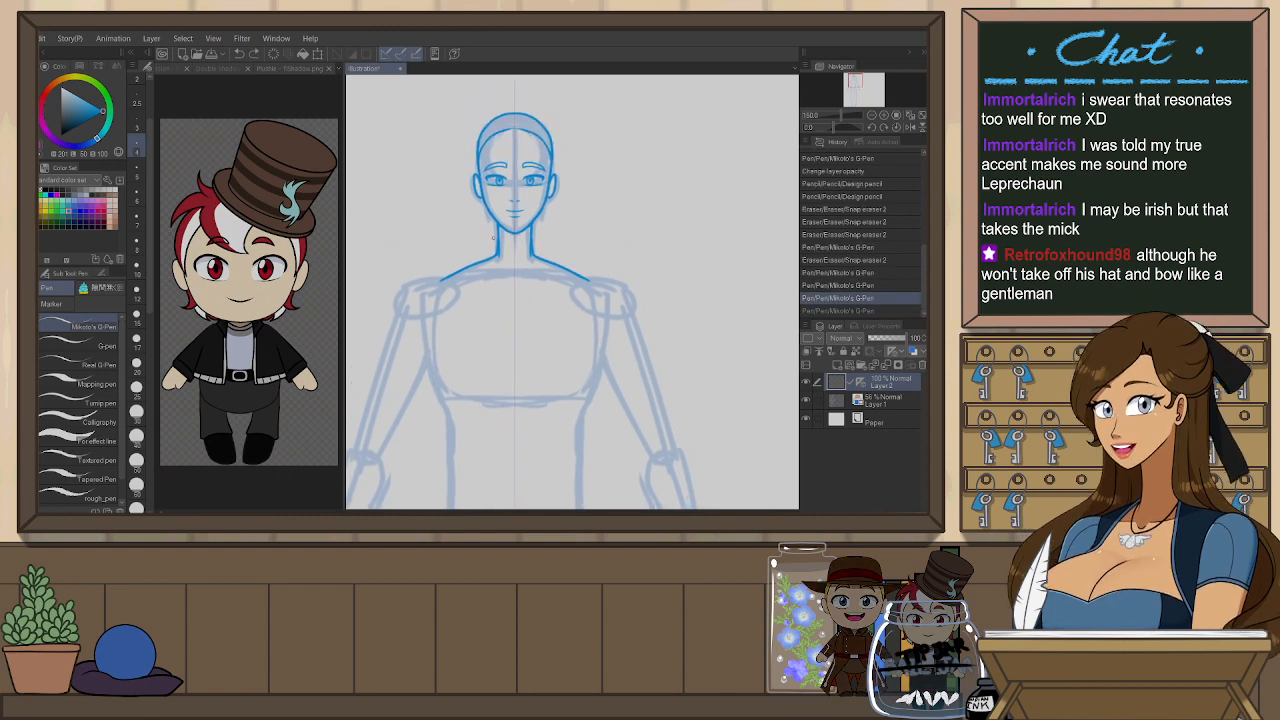
pyautogui.moveTo(497, 256)
pyautogui.mouseDown()
pyautogui.moveTo(501, 308)
pyautogui.moveTo(528, 308)
pyautogui.mouseUp()
pyautogui.hotkey('ctrl', 'z')
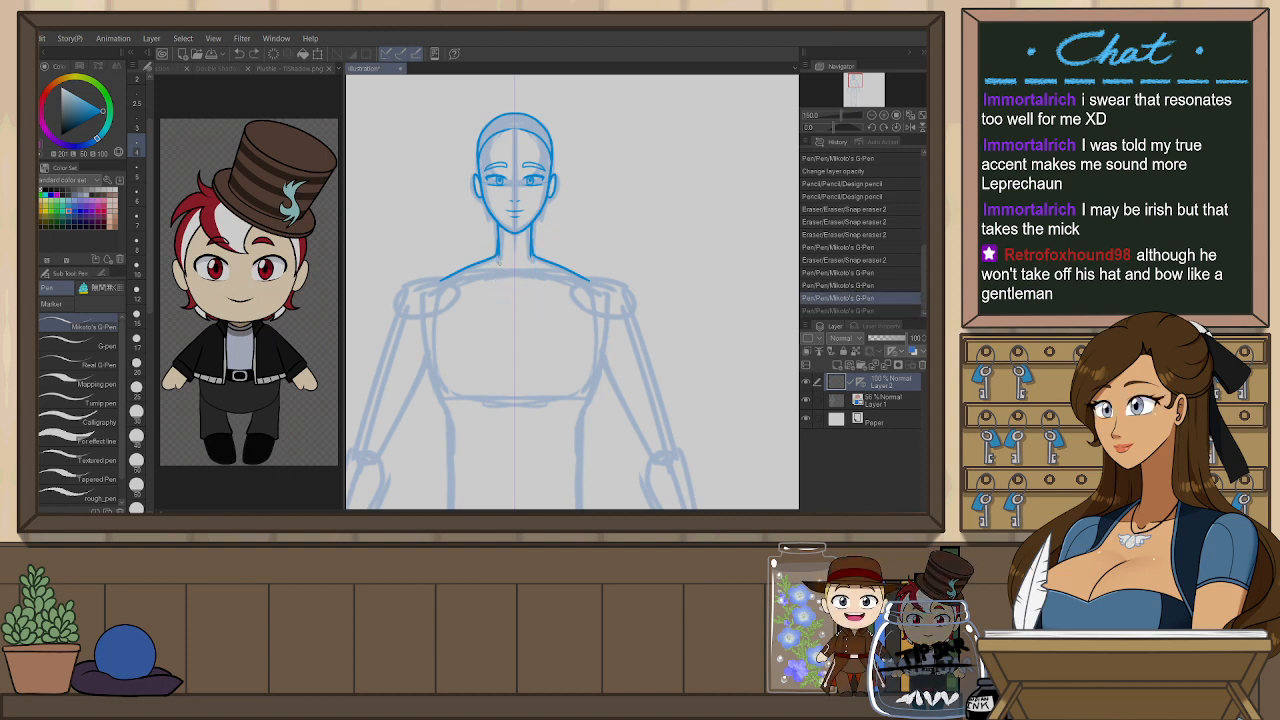
# - Draw the two long front opening edges of the jacket from the neck down past the chest with the G-Pen
pyautogui.moveTo(494, 258); pyautogui.dragTo(491, 330)
pyautogui.moveTo(533, 258); pyautogui.dragTo(538, 332)
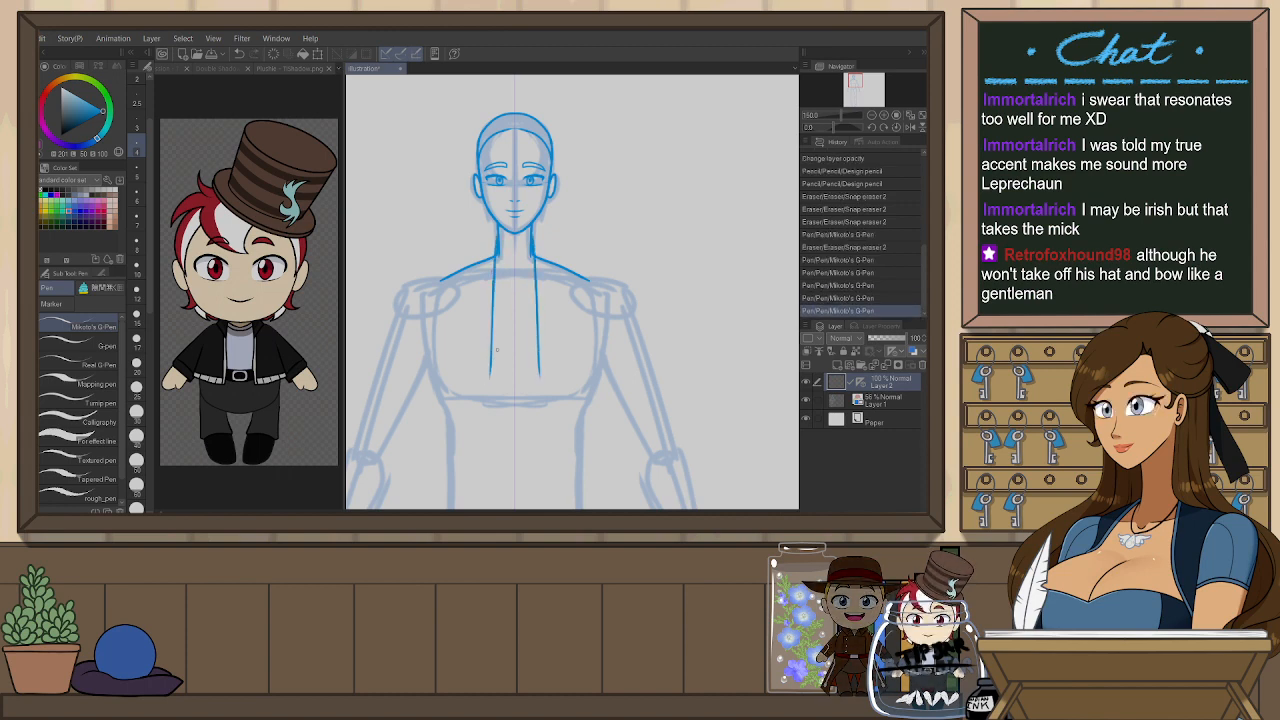
pyautogui.hotkey('ctrl', 'z')
pyautogui.hotkey('ctrl', 'z')
pyautogui.moveTo(496, 248); pyautogui.dragTo(487, 436)
pyautogui.moveTo(491, 372)
pyautogui.mouseDown()
pyautogui.moveTo(495, 290)
pyautogui.moveTo(488, 398)
pyautogui.mouseUp()
pyautogui.hotkey('ctrl', 'z')
# - Draw the jacket's side edges from the armpits to the waist and its slanted bottom hem toward the front opening
pyautogui.moveTo(425, 244); pyautogui.dragTo(432, 312)
pyautogui.hotkey('ctrl', 'z')
pyautogui.moveTo(610, 242); pyautogui.dragTo(597, 340)
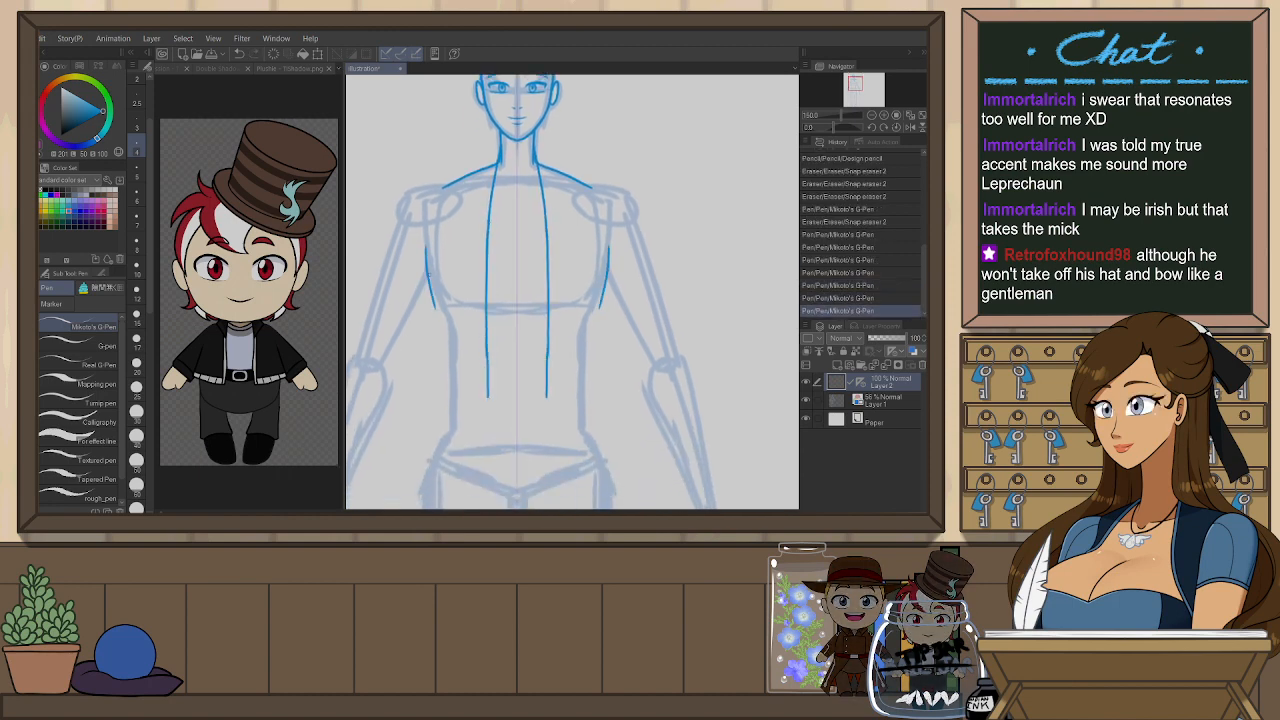
pyautogui.moveTo(424, 240); pyautogui.dragTo(436, 345)
pyautogui.hotkey('ctrl', 'z')
pyautogui.moveTo(432, 298); pyautogui.dragTo(439, 396)
pyautogui.hotkey('ctrl', 'z')
pyautogui.hotkey('ctrl', 'z')
pyautogui.moveTo(432, 300)
pyautogui.mouseDown()
pyautogui.moveTo(437, 391)
pyautogui.moveTo(475, 412)
pyautogui.moveTo(432, 413)
pyautogui.moveTo(488, 426)
pyautogui.mouseUp()
pyautogui.hotkey('ctrl', 'z')
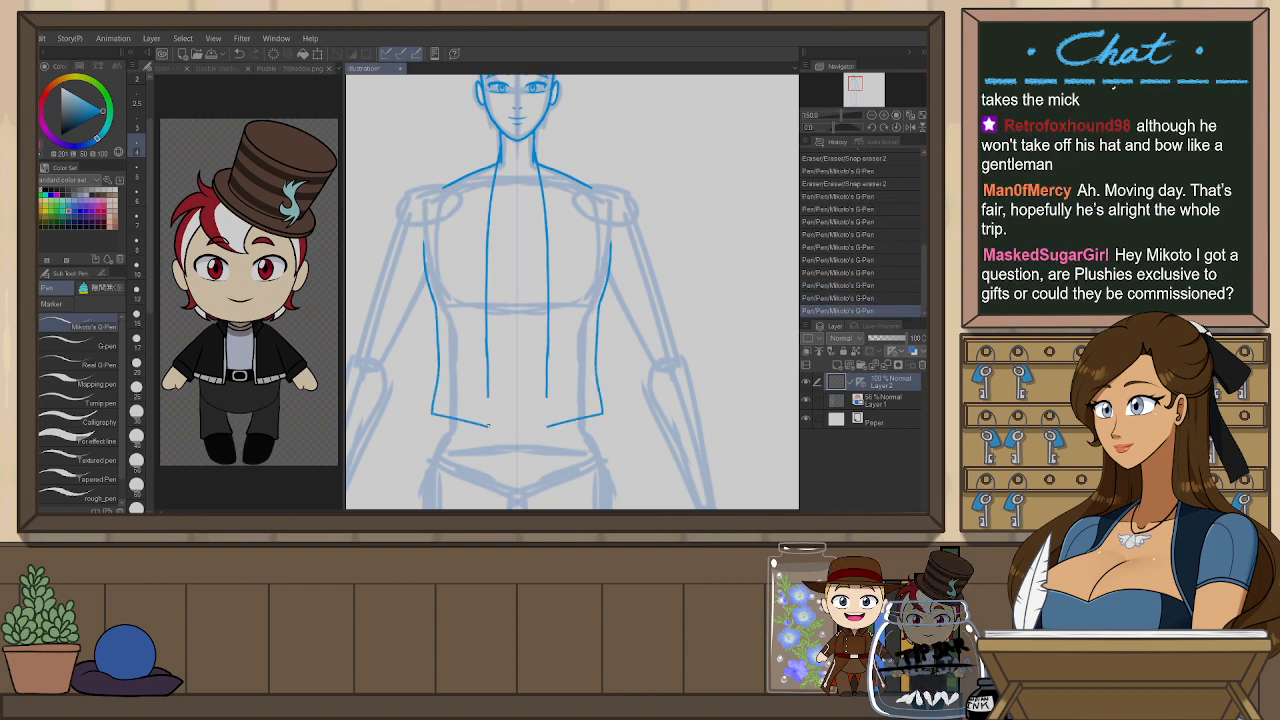
# - Draw the jacket's pointed collar flaps on both sides of the neck, above the front opening
pyautogui.moveTo(583, 239)
pyautogui.mouseDown()
pyautogui.moveTo(584, 303)
pyautogui.moveTo(607, 308)
pyautogui.moveTo(598, 328)
pyautogui.mouseUp()
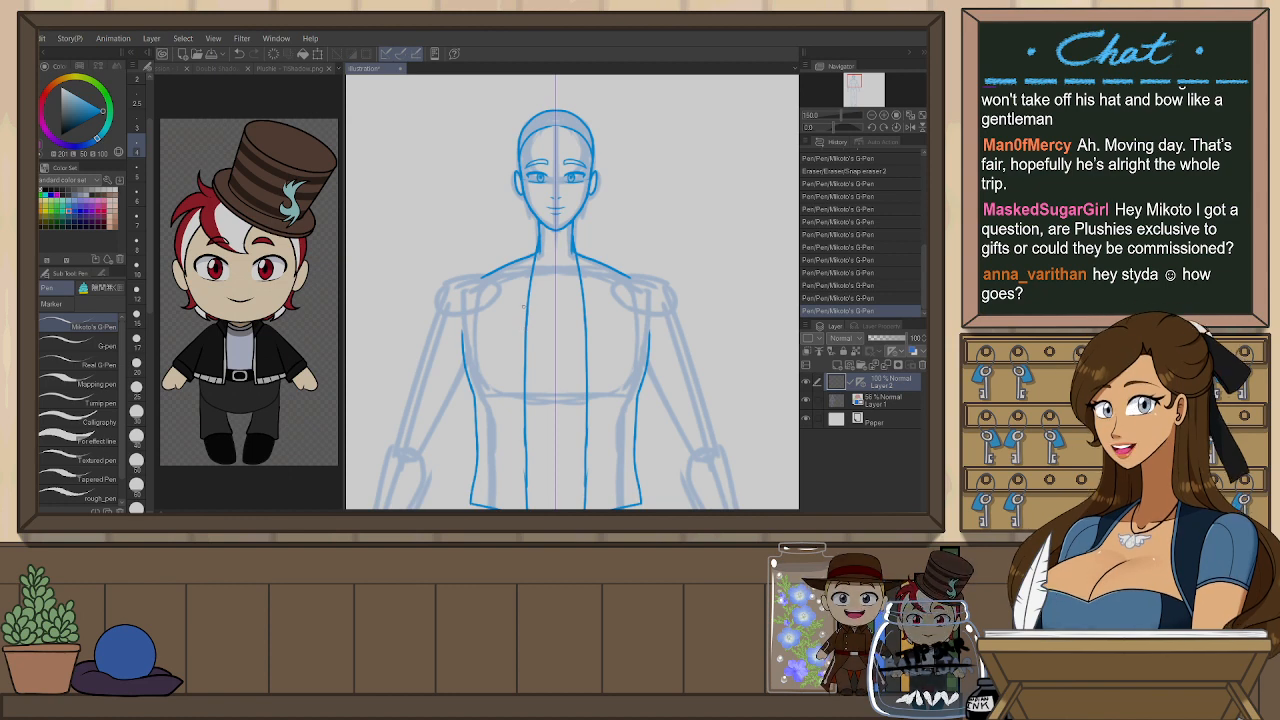
pyautogui.moveTo(526, 305); pyautogui.dragTo(504, 290)
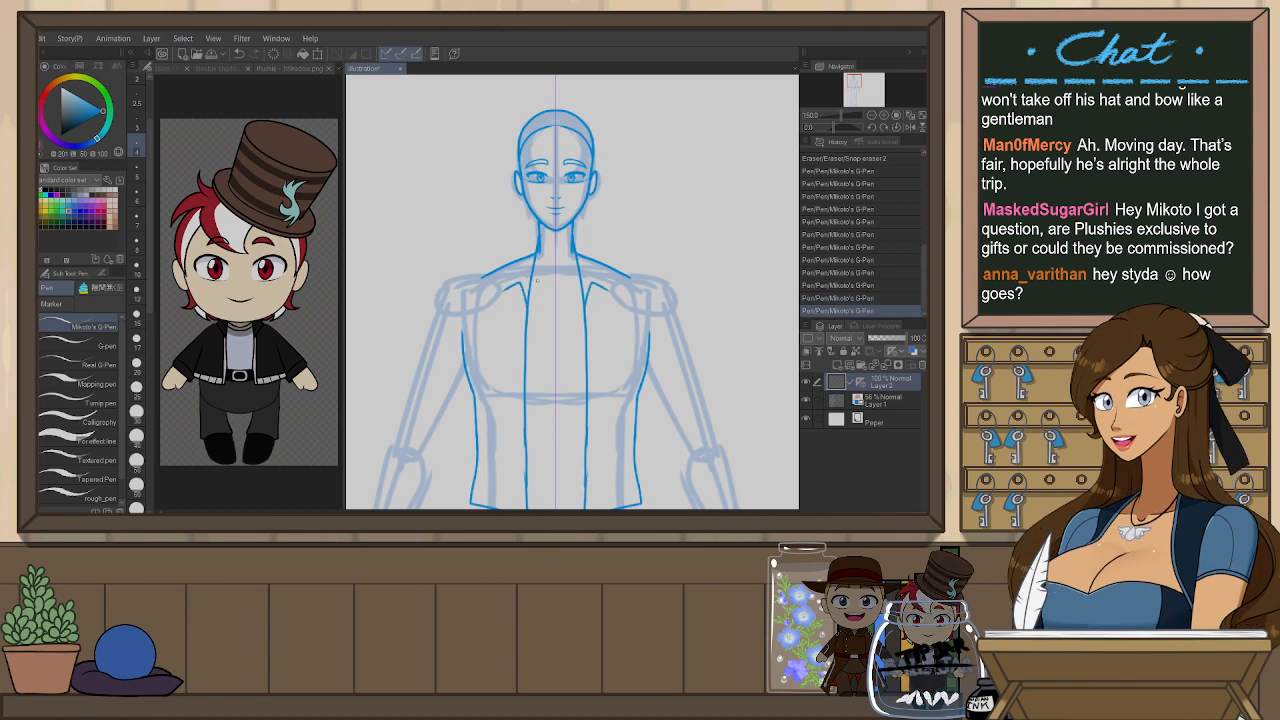
pyautogui.hotkey('ctrl', 'z')
pyautogui.hotkey('ctrl', 'z')
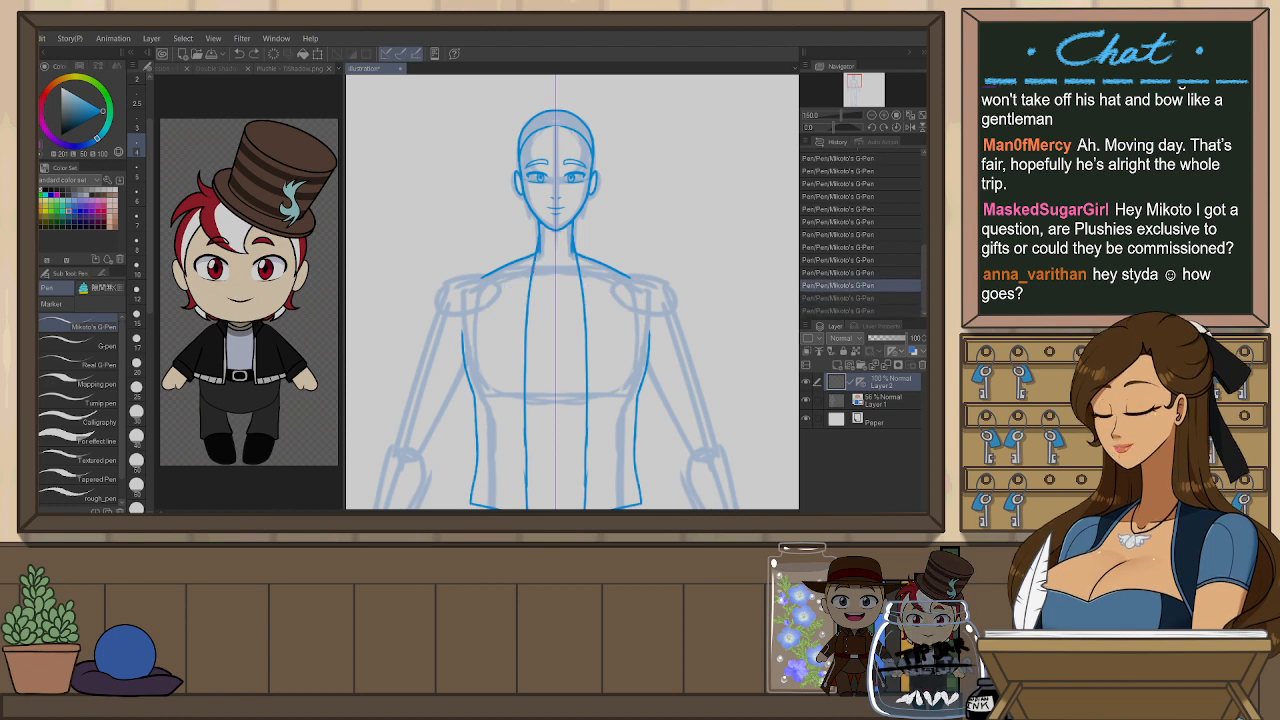
pyautogui.moveTo(531, 278); pyautogui.dragTo(509, 279)
pyautogui.moveTo(536, 232); pyautogui.dragTo(527, 242)
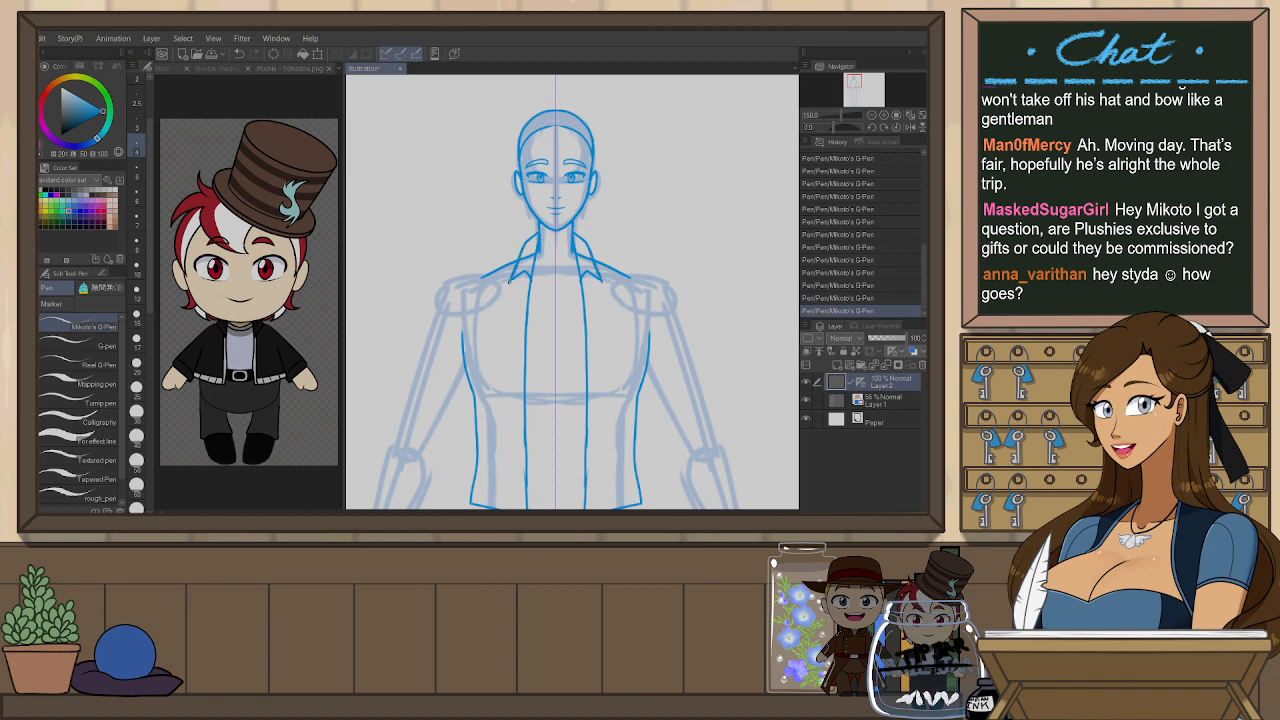
# - Bring up the commission artwork as reference, return to the illustration and add inner contour lines to the collar points
pyautogui.moveTo(616, 326); pyautogui.dragTo(614, 308)
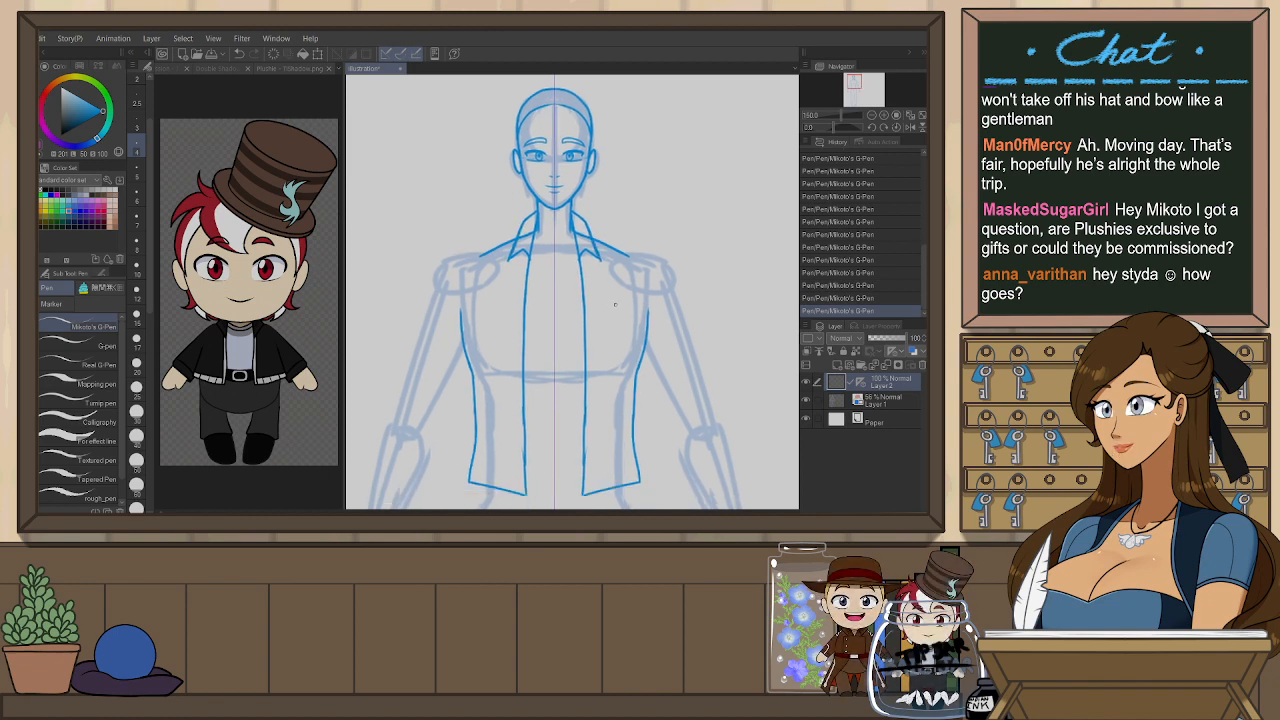
pyautogui.click(166, 71)
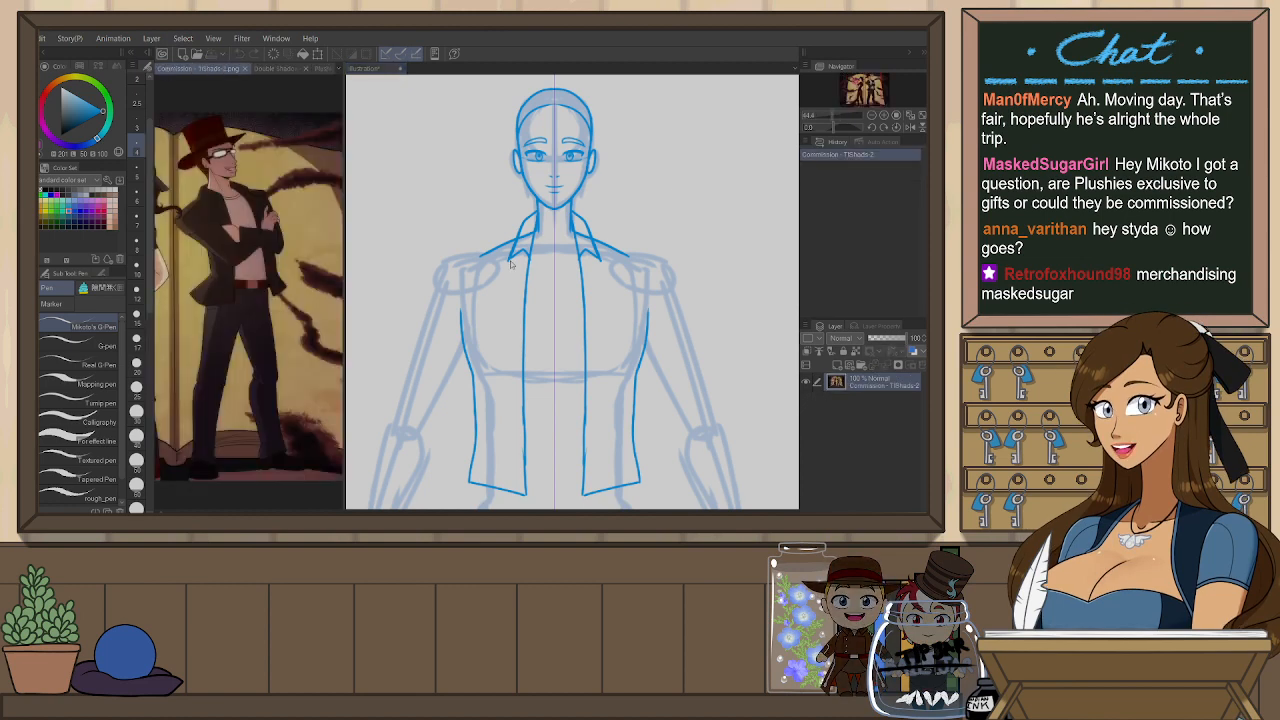
pyautogui.click(366, 69)
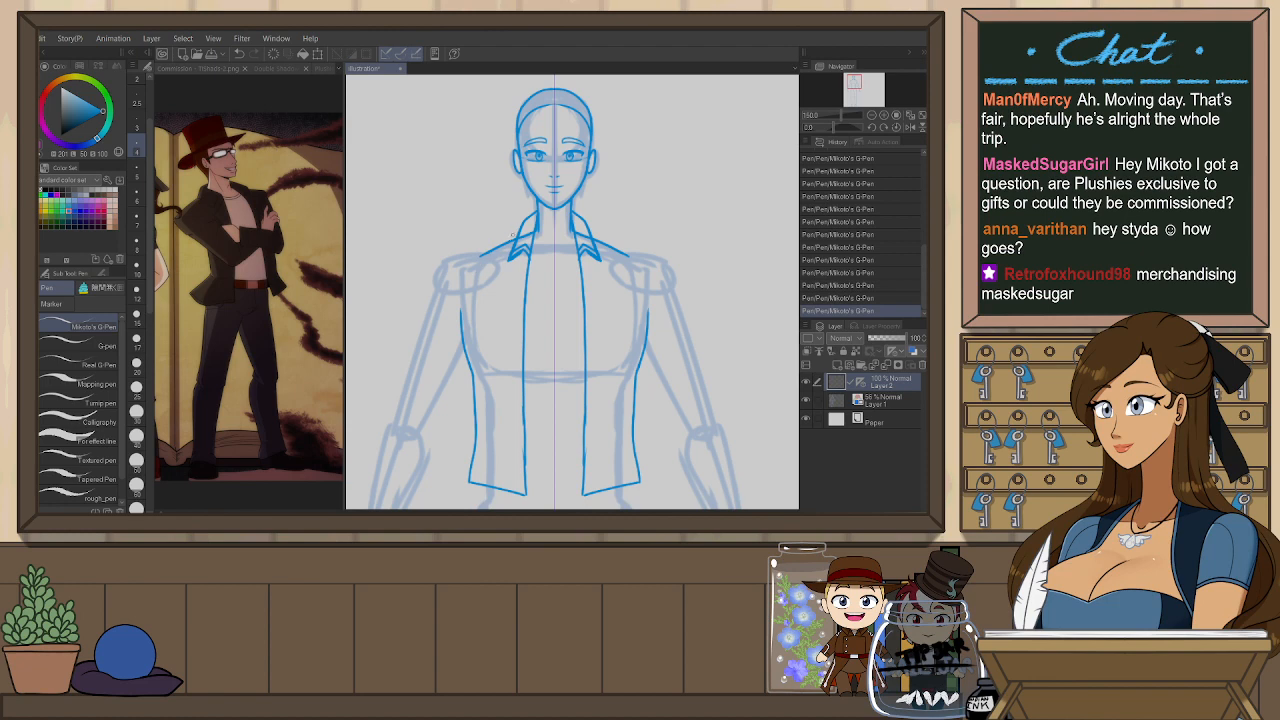
pyautogui.hotkey('ctrl', 'z')
# - Draw the jacket's shoulder line from the collar out to the shoulder tip, redoing the stroke until it fits the base sketch
pyautogui.moveTo(513, 236)
pyautogui.mouseDown()
pyautogui.moveTo(436, 262)
pyautogui.moveTo(434, 283)
pyautogui.moveTo(442, 251)
pyautogui.moveTo(424, 296)
pyautogui.mouseUp()
pyautogui.hotkey('ctrl', 'z')
pyautogui.hotkey('ctrl', 'z')
pyautogui.hotkey('ctrl', 'z')
pyautogui.hotkey('ctrl', 'z')
pyautogui.hotkey('ctrl', 'z')
pyautogui.hotkey('ctrl', 'z')
pyautogui.hotkey('ctrl', 'z')
pyautogui.hotkey('ctrl', 'z')
pyautogui.hotkey('ctrl', 'z')
pyautogui.hotkey('ctrl', 'z')
pyautogui.hotkey('ctrl', 'z')
pyautogui.hotkey('ctrl', 'z')
# - Draw the outer and inner edges of the upper sleeves from the shoulders and armpits down to the elbows
pyautogui.moveTo(444, 253); pyautogui.dragTo(386, 438)
pyautogui.hotkey('ctrl', 'z')
pyautogui.hotkey('ctrl', 'z')
pyautogui.moveTo(435, 276)
pyautogui.mouseDown()
pyautogui.moveTo(401, 399)
pyautogui.moveTo(425, 315)
pyautogui.mouseUp()
pyautogui.hotkey('ctrl', 'z')
pyautogui.hotkey('ctrl', 'z')
pyautogui.moveTo(435, 270); pyautogui.dragTo(399, 404)
pyautogui.hotkey('ctrl', 'z')
pyautogui.hotkey('ctrl', 'z')
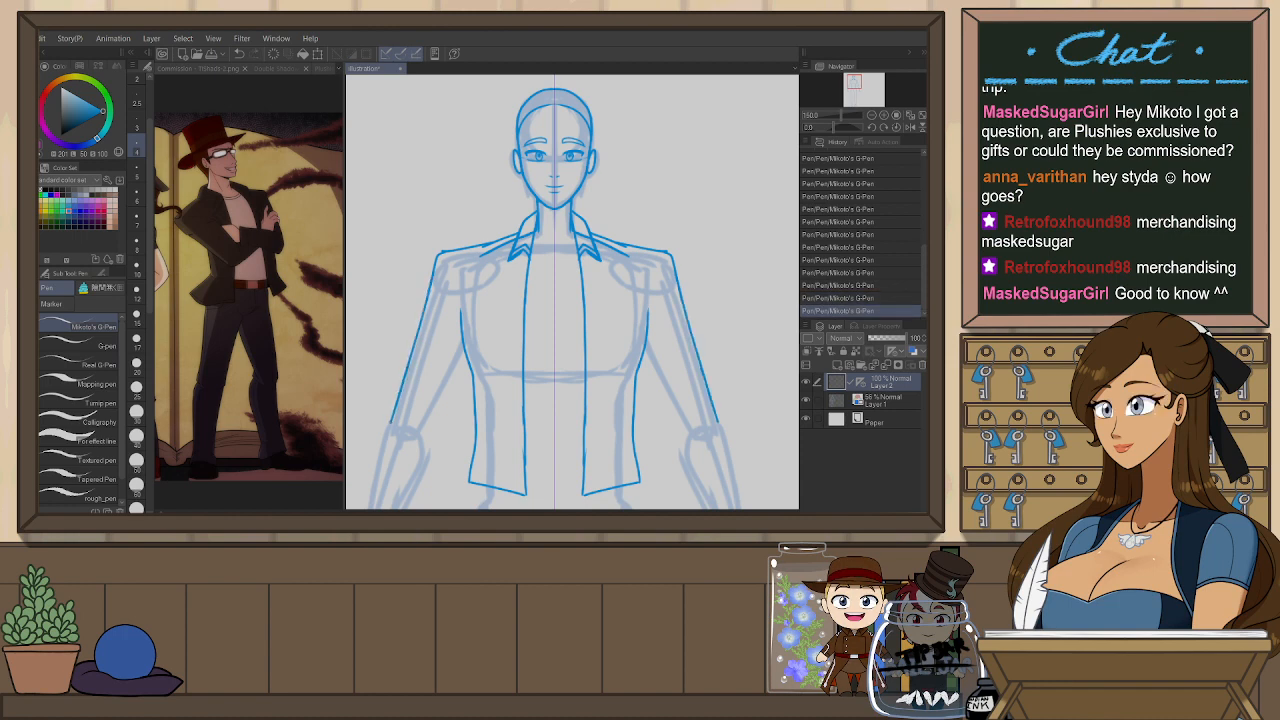
pyautogui.hotkey('ctrl', 'z')
pyautogui.moveTo(463, 343); pyautogui.dragTo(424, 432)
# - Clean up overlapping lines around the collar and shoulders with Snap eraser 2 and draw the shirt's curved neckline with the G-Pen
pyautogui.moveTo(655, 273); pyautogui.dragTo(645, 241)
pyautogui.scroll(3, 587, 188)
pyautogui.press('e')
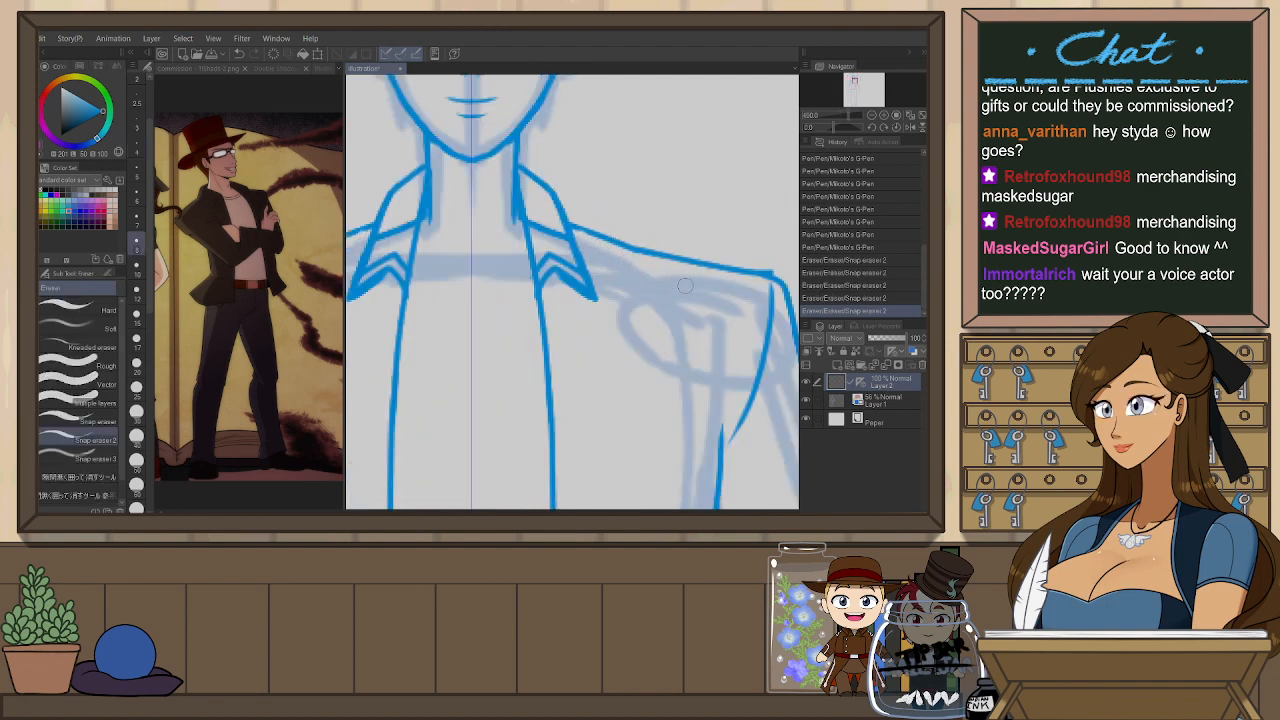
pyautogui.moveTo(558, 224)
pyautogui.mouseDown()
pyautogui.moveTo(567, 238)
pyautogui.moveTo(534, 226)
pyautogui.mouseUp()
pyautogui.hotkey('ctrl', 'z')
pyautogui.scroll(-4, 535, 203)
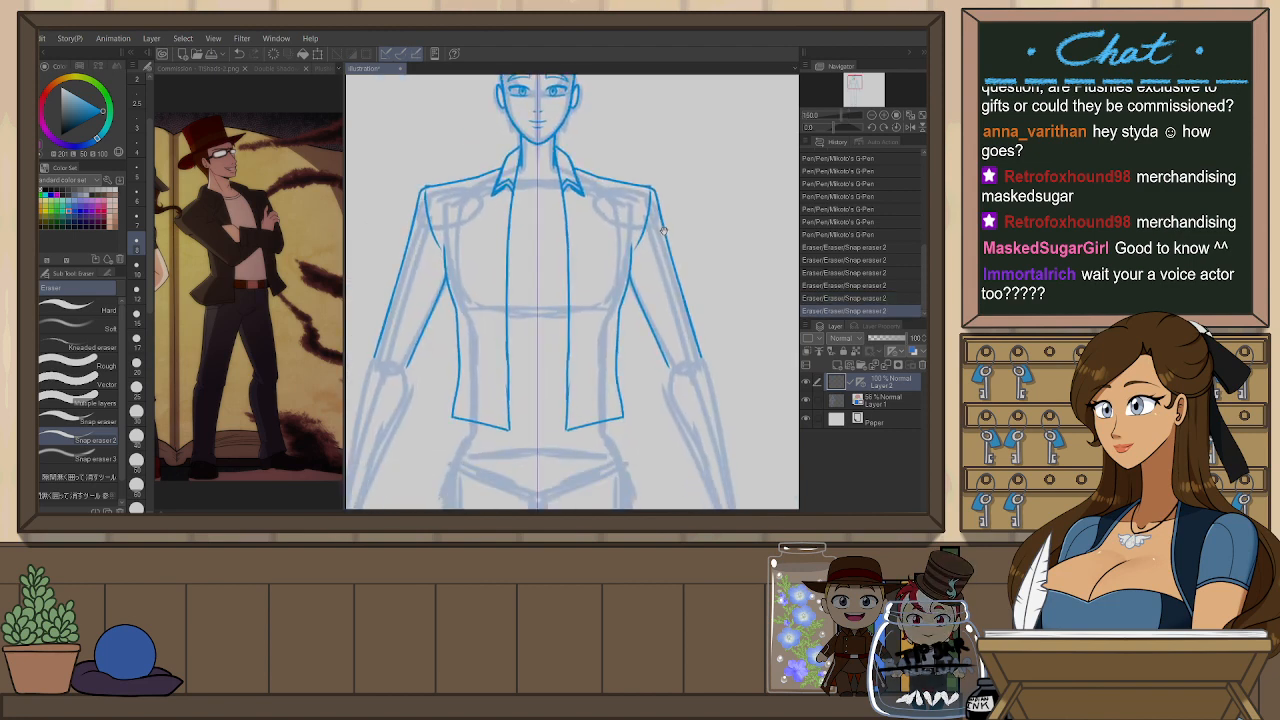
pyautogui.moveTo(604, 276); pyautogui.dragTo(602, 316)
pyautogui.press('p')
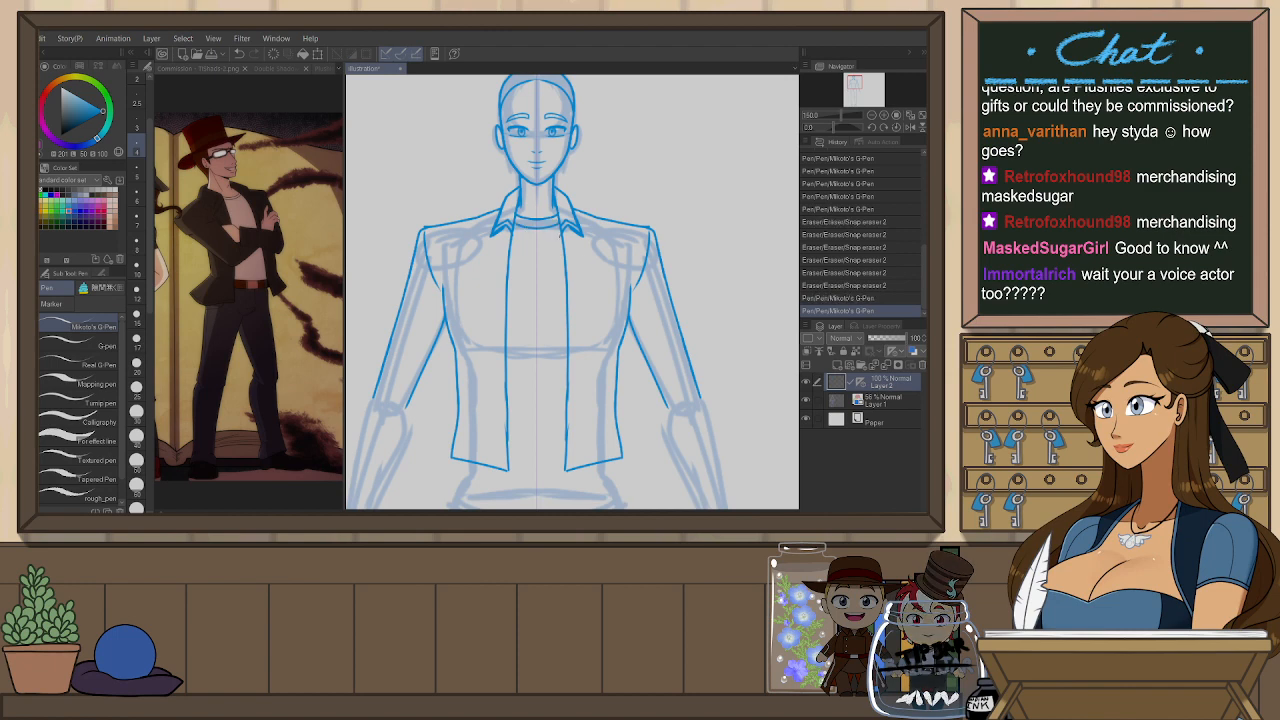
# - Draw the lower sleeves from the elbows to the wrists, ending in slightly flared cuffs
pyautogui.scroll(-1, 668, 204)
pyautogui.moveTo(698, 317); pyautogui.dragTo(686, 224)
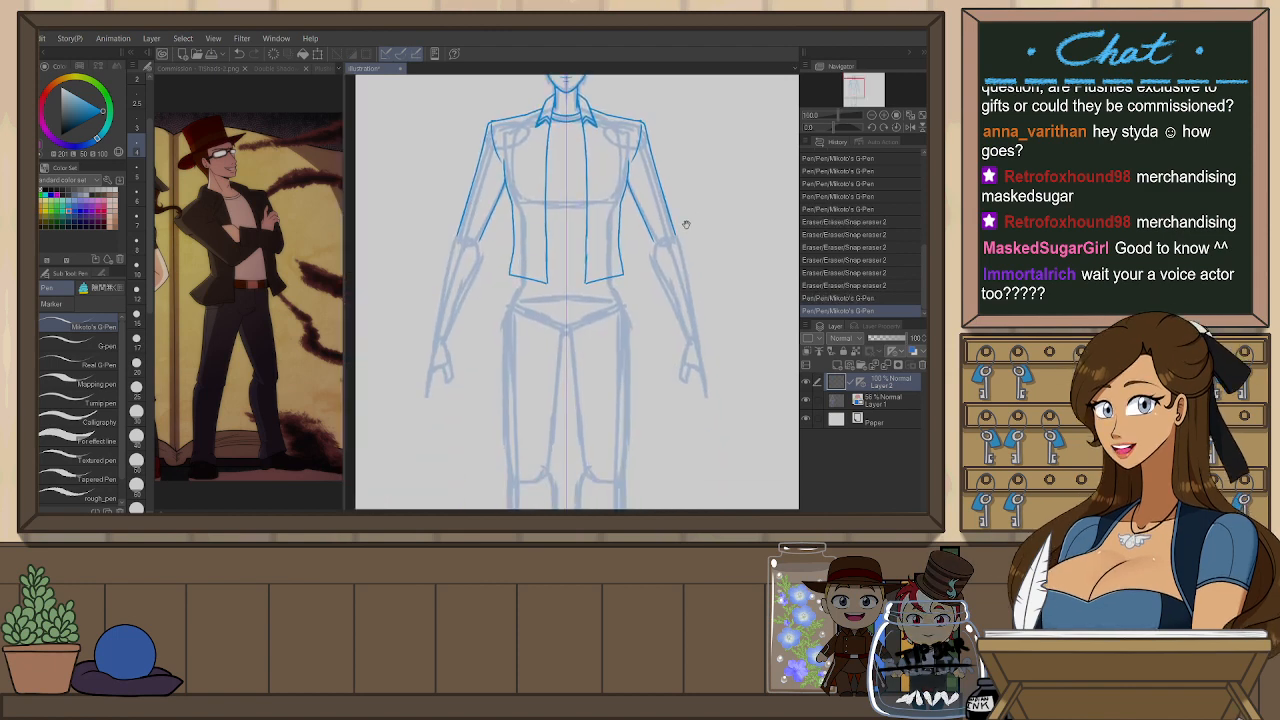
pyautogui.scroll(1, 479, 252)
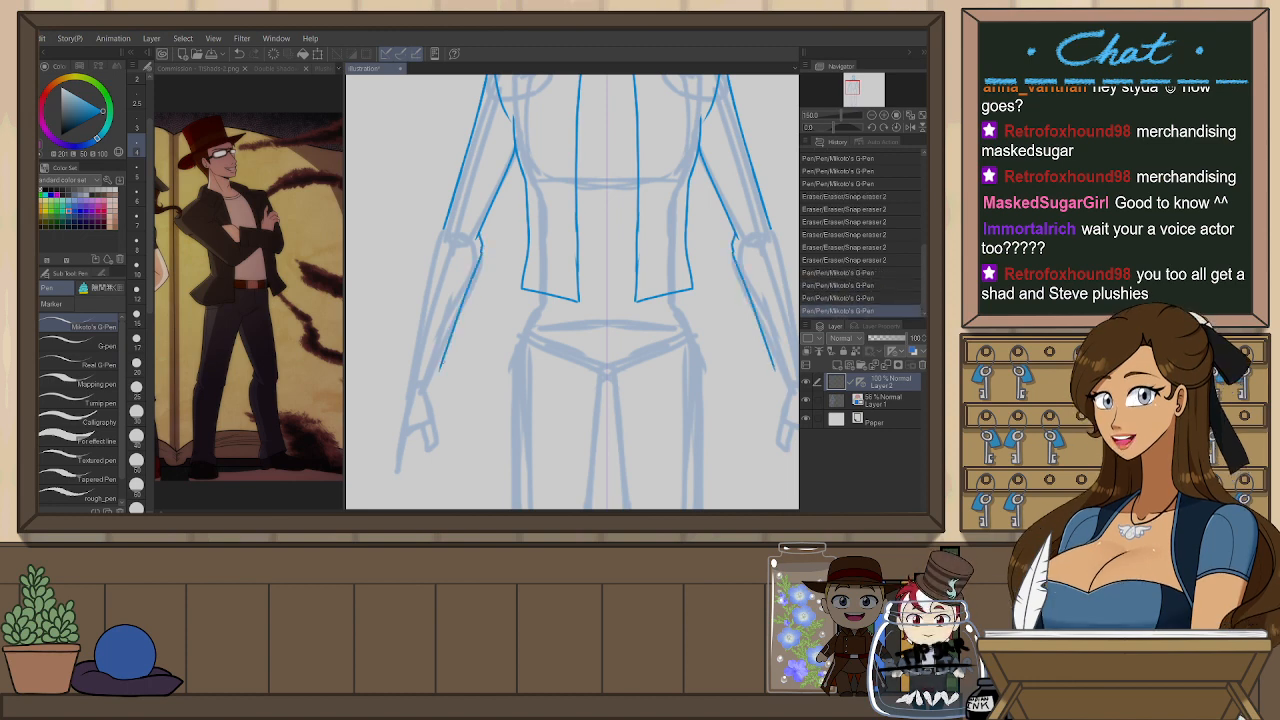
pyautogui.hotkey('ctrl', 'z')
pyautogui.moveTo(481, 244); pyautogui.dragTo(437, 389)
pyautogui.moveTo(437, 389); pyautogui.dragTo(401, 392)
pyautogui.hotkey('ctrl', 'z')
pyautogui.moveTo(445, 220); pyautogui.dragTo(402, 391)
pyautogui.hotkey('ctrl', 'z')
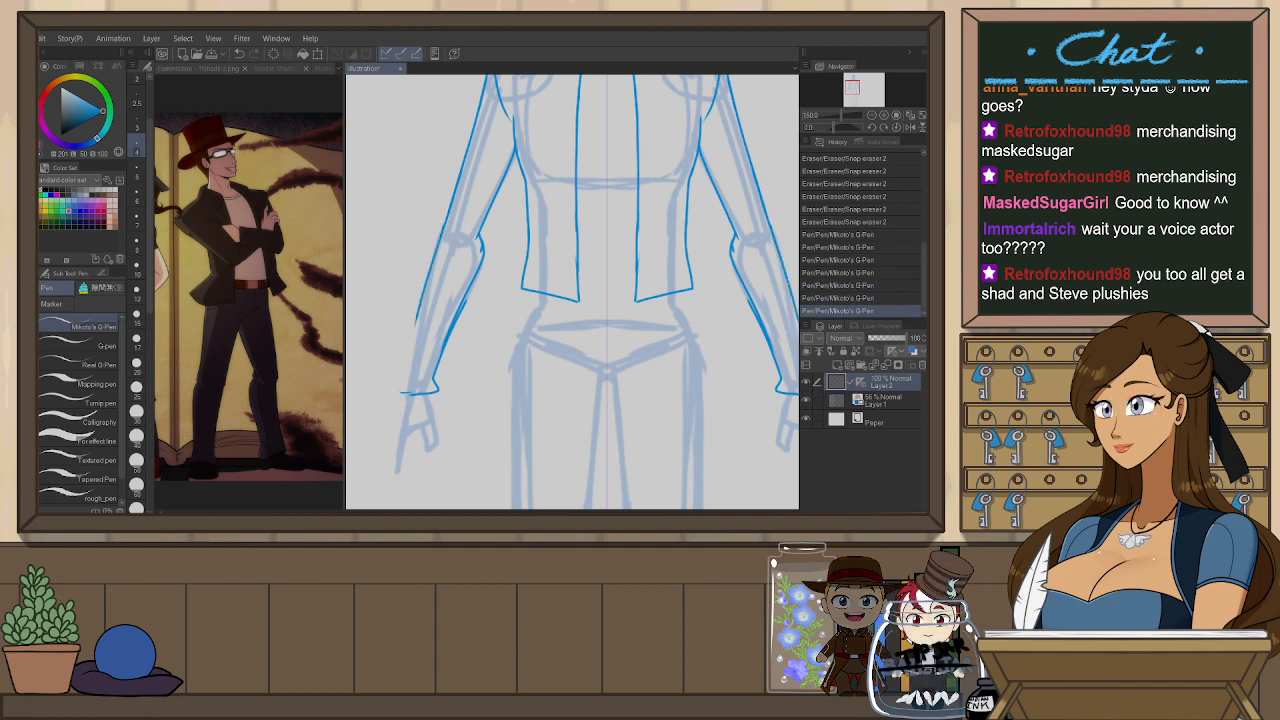
# - Rotate the canvas and draw the curved line joining the two jacket fronts near their lower ends
pyautogui.moveTo(611, 303); pyautogui.dragTo(545, 390)
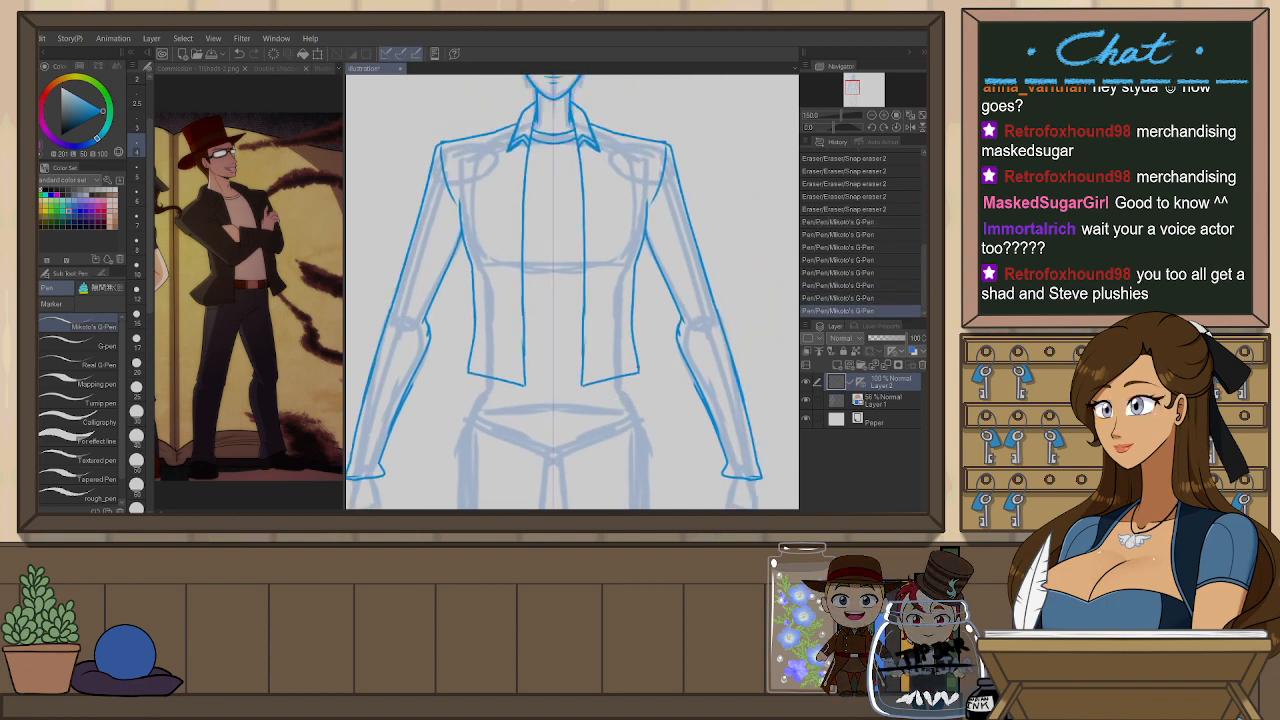
pyautogui.hotkey('ctrl', '-')
pyautogui.moveTo(692, 380); pyautogui.dragTo(666, 362)
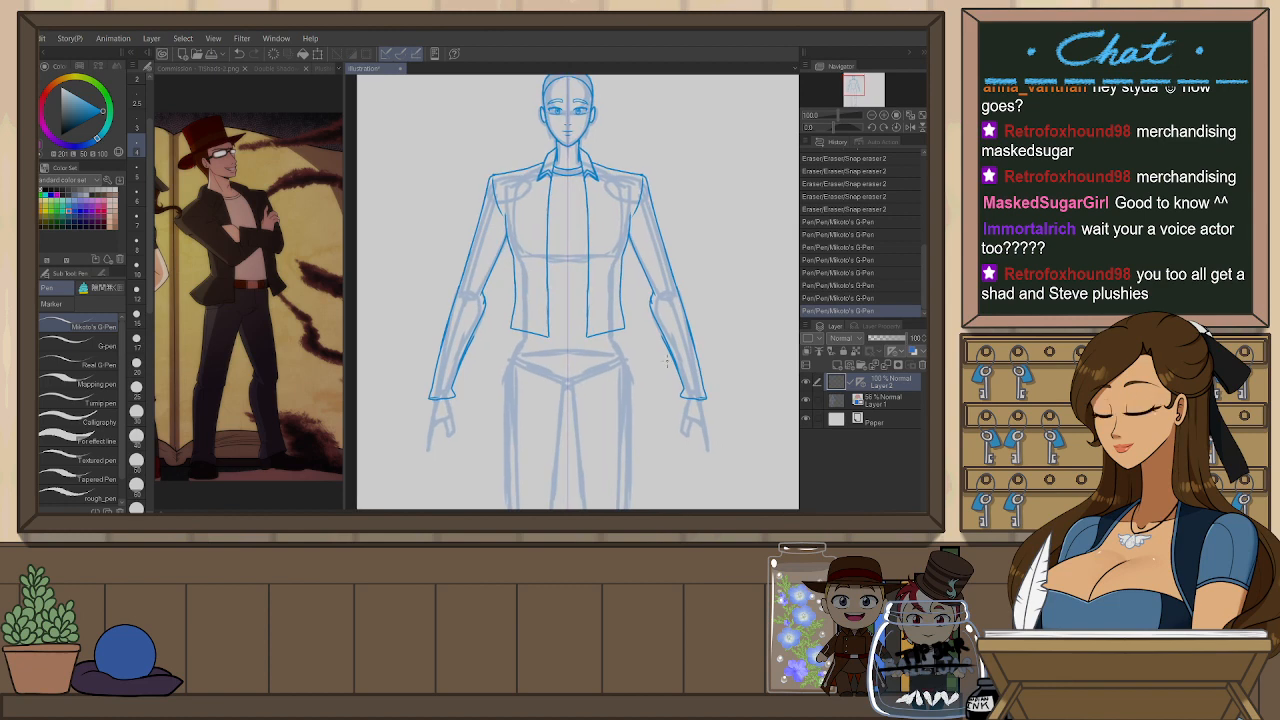
pyautogui.moveTo(566, 424); pyautogui.dragTo(566, 405)
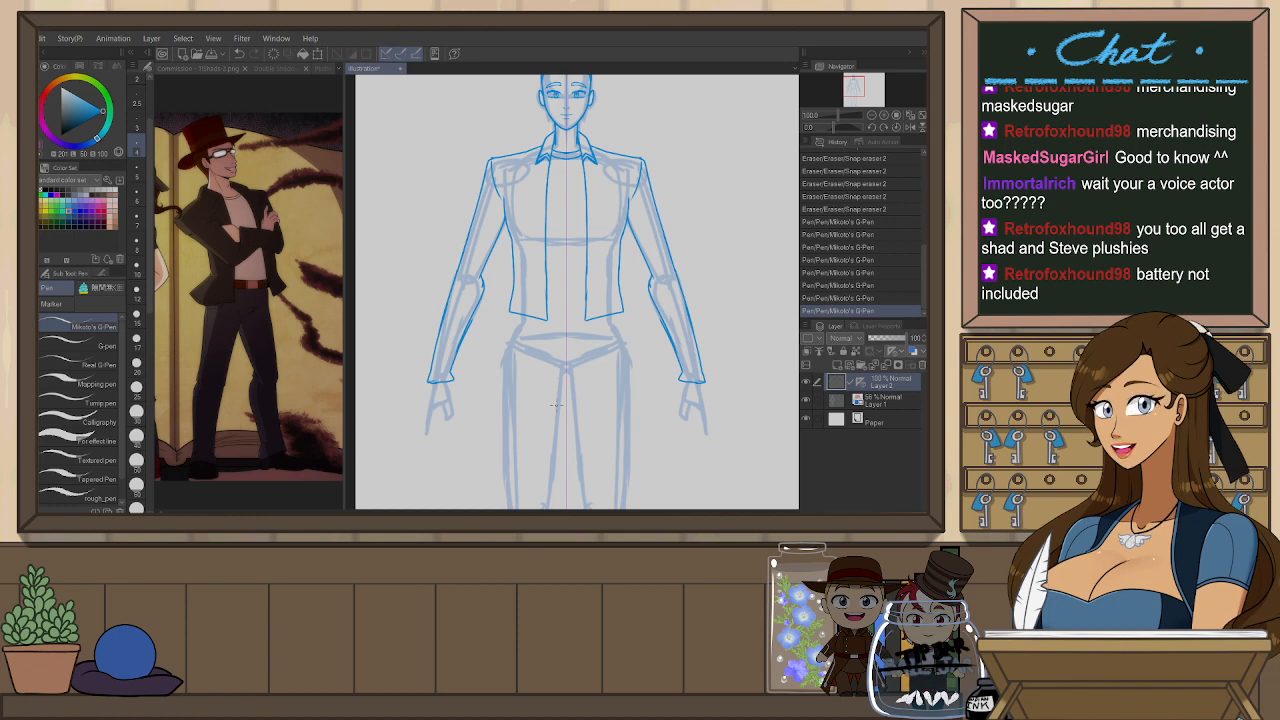
pyautogui.moveTo(557, 405); pyautogui.dragTo(502, 400)
pyautogui.scroll(1, 529, 292)
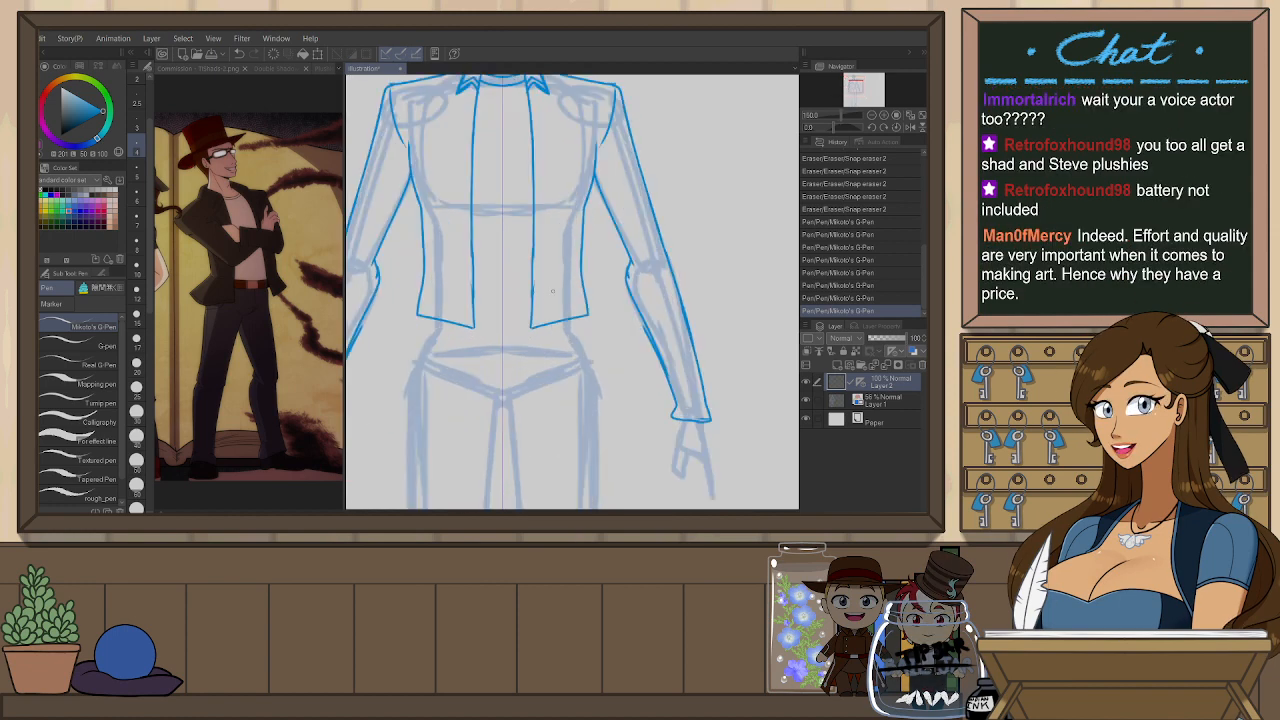
pyautogui.press('r')
pyautogui.moveTo(603, 346); pyautogui.dragTo(478, 250)
pyautogui.scroll(1, 604, 237)
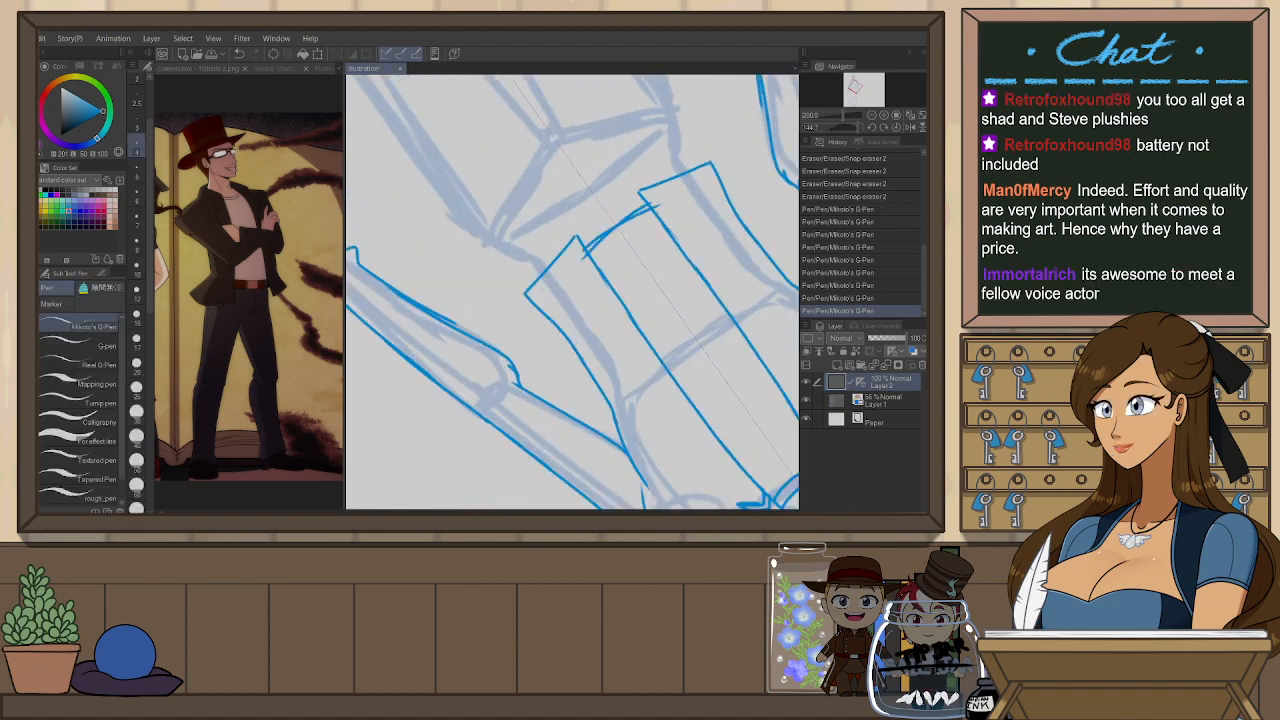
pyautogui.moveTo(588, 250); pyautogui.dragTo(650, 208)
pyautogui.hotkey('ctrl', 'z')
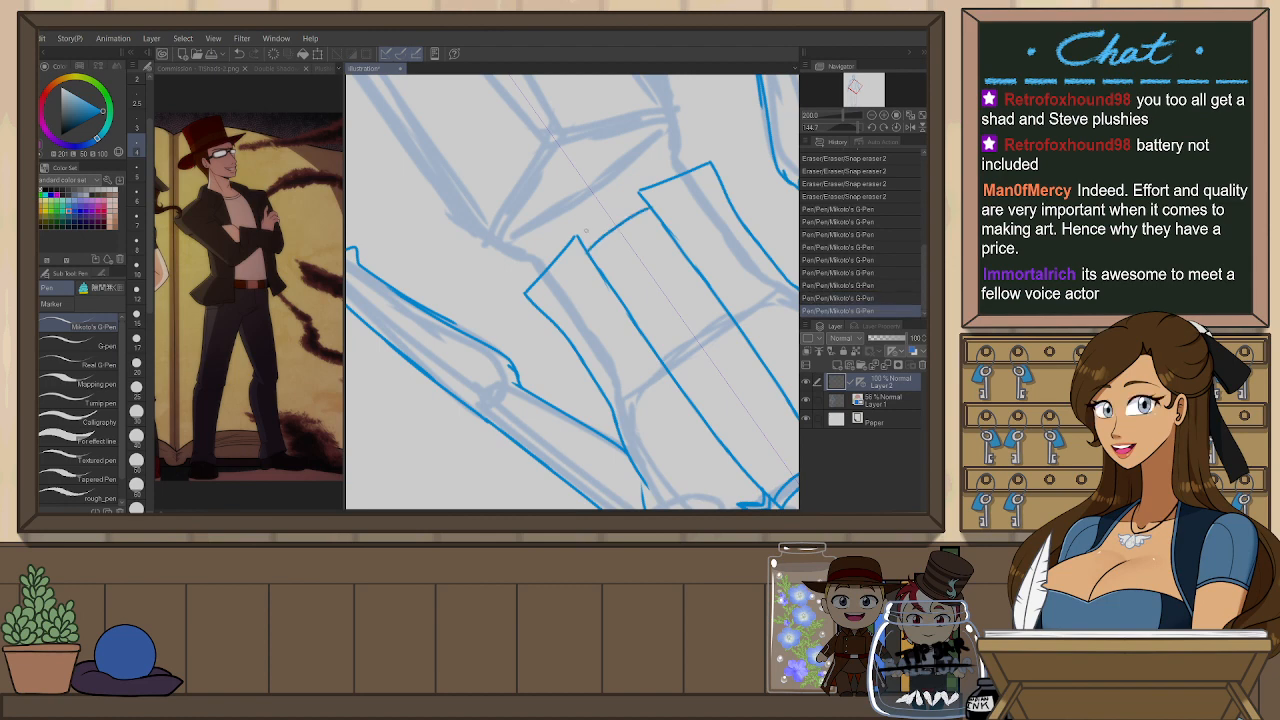
# - Draw the shirt's curved hem just below the jacket, with short side edges up to the jacket's hem
pyautogui.hotkey('ctrl', 'z')
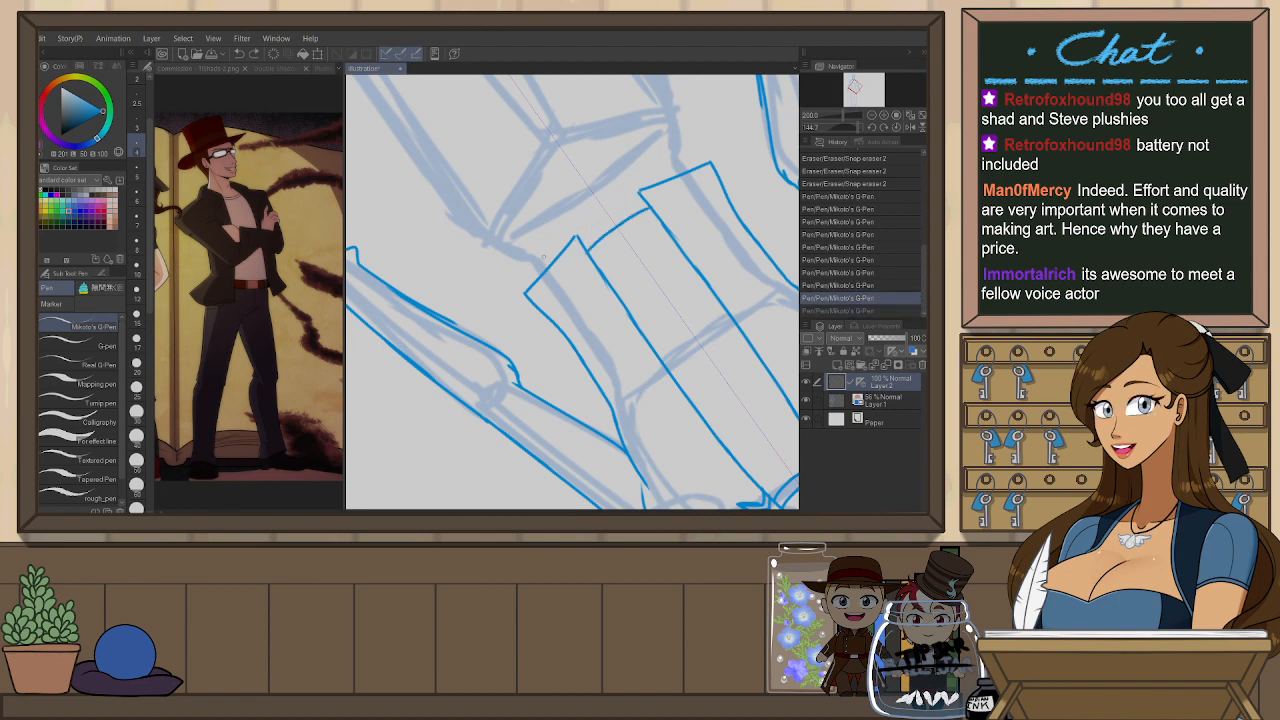
pyautogui.hotkey('ctrl', 'z')
pyautogui.moveTo(538, 267); pyautogui.dragTo(683, 165)
pyautogui.hotkey('ctrl', 'z')
pyautogui.moveTo(538, 263); pyautogui.dragTo(679, 164)
pyautogui.hotkey('ctrl', 'z')
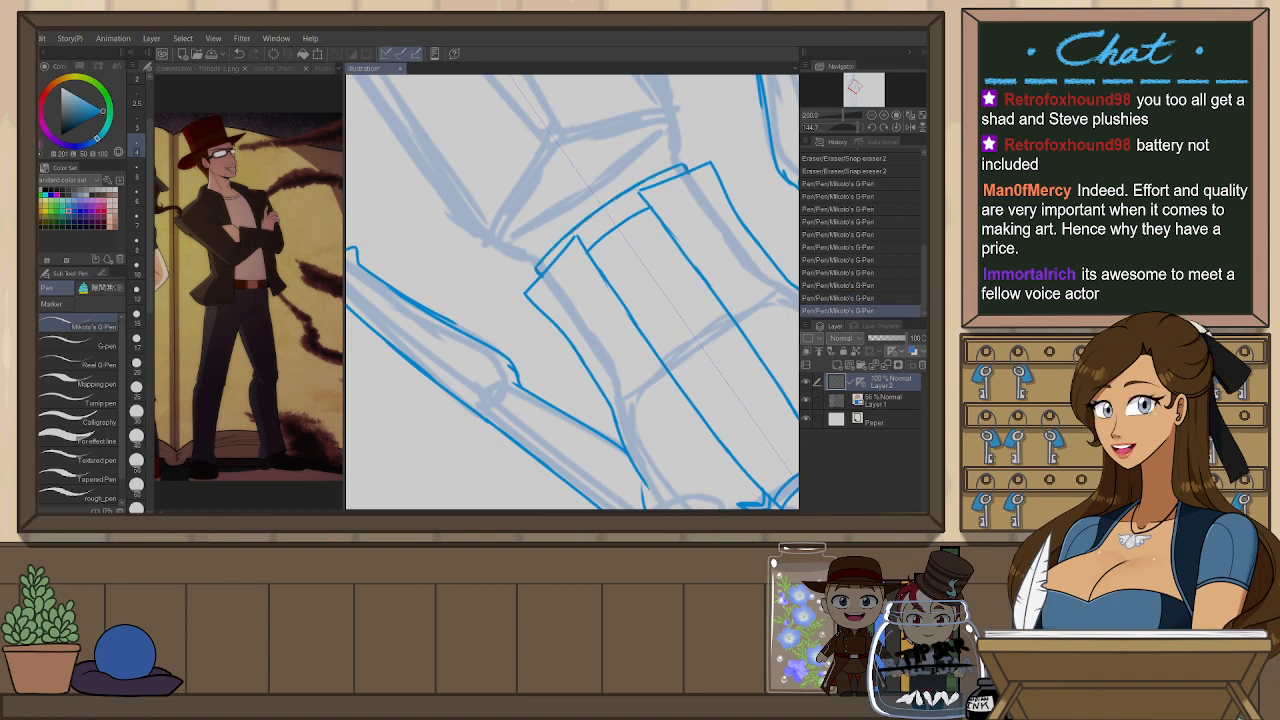
# - Reset the canvas rotation and tidy the upper jacket lines with Snap eraser 2
pyautogui.hotkey('ctrl', '@')
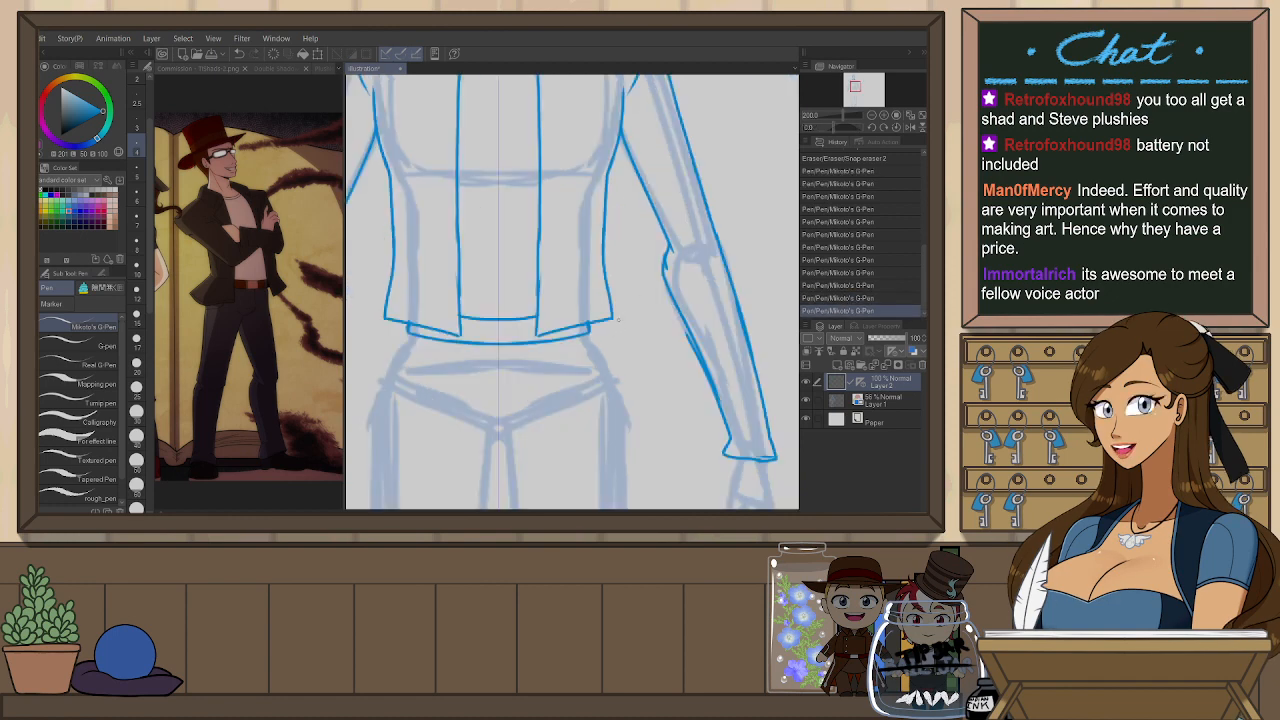
pyautogui.scroll(-2, 618, 320)
pyautogui.moveTo(618, 345)
pyautogui.mouseDown()
pyautogui.moveTo(625, 385)
pyautogui.moveTo(630, 348)
pyautogui.mouseUp()
pyautogui.moveTo(625, 400); pyautogui.dragTo(625, 425)
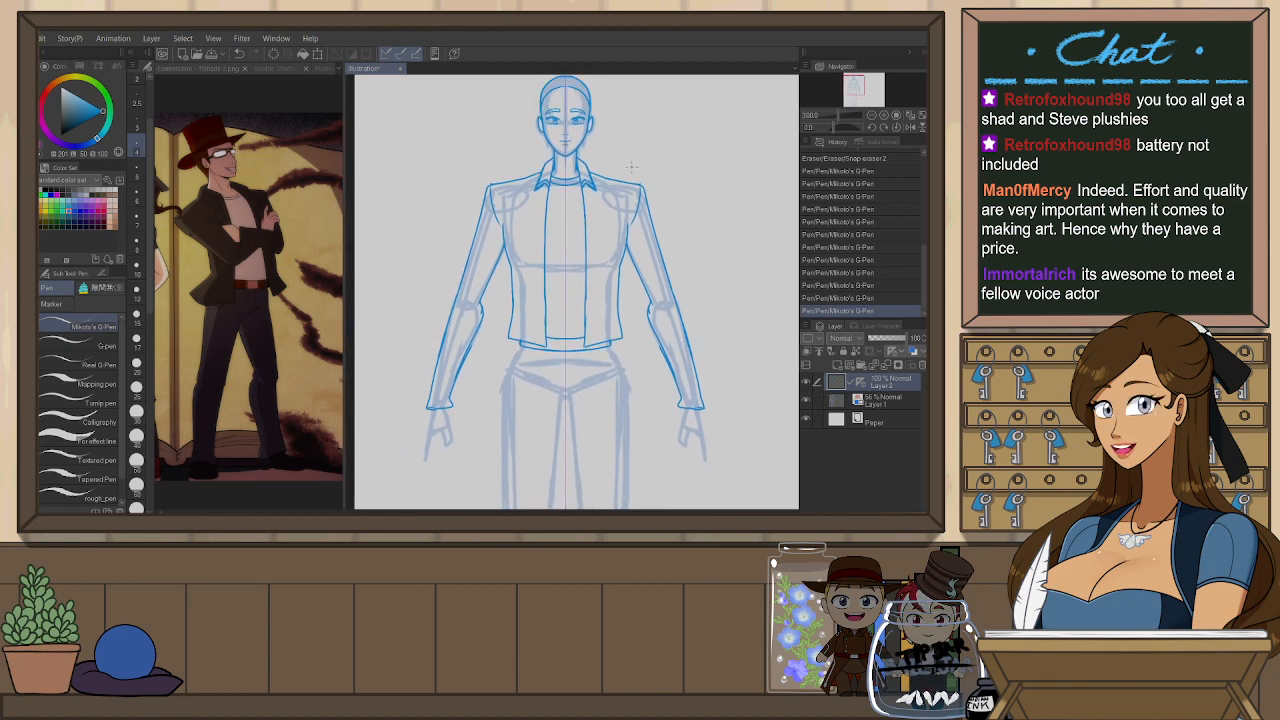
pyautogui.scroll(2, 630, 168)
pyautogui.press('e')
pyautogui.moveTo(467, 315); pyautogui.dragTo(585, 370)
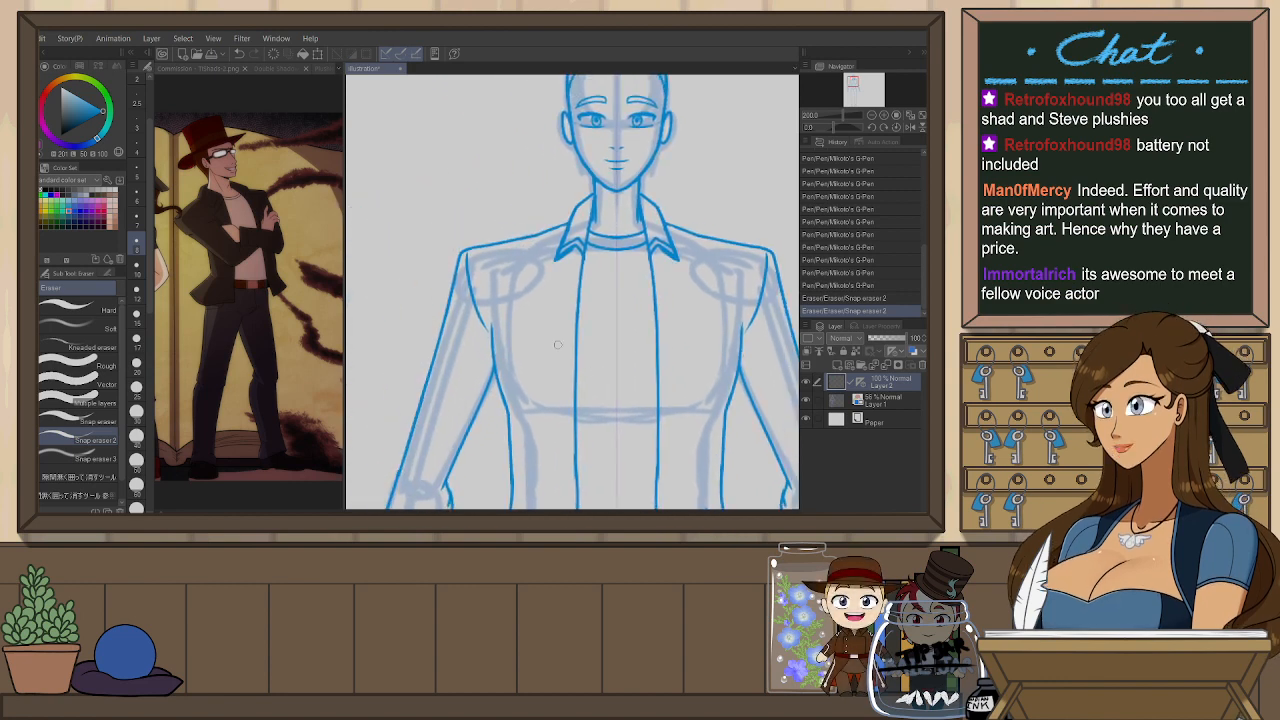
# - Draw wide pointed lapels with the G-Pen, running from the collar across the chest and diagonally down to the front opening
pyautogui.moveTo(680, 374); pyautogui.dragTo(623, 449)
pyautogui.moveTo(557, 367)
pyautogui.mouseDown()
pyautogui.moveTo(565, 301)
pyautogui.moveTo(497, 285)
pyautogui.moveTo(466, 304)
pyautogui.moveTo(520, 455)
pyautogui.mouseUp()
pyautogui.press('p')
pyautogui.hotkey('ctrl', 'z')
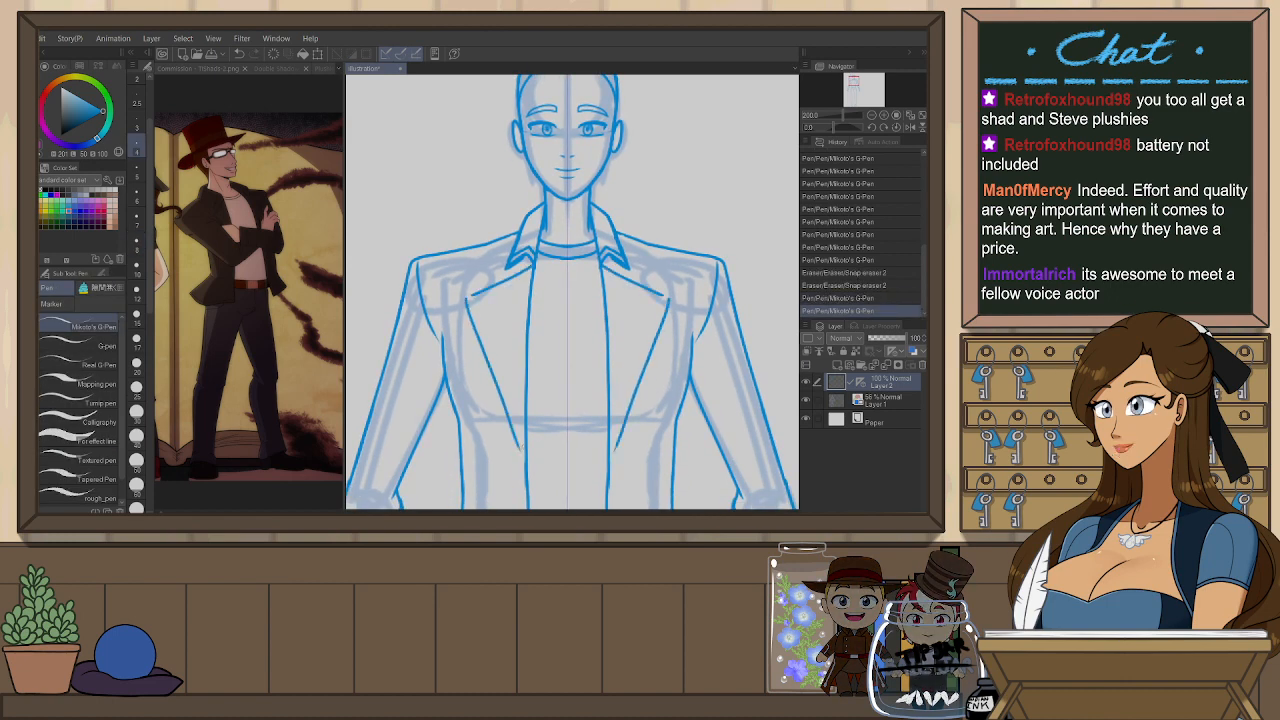
pyautogui.moveTo(661, 354); pyautogui.dragTo(648, 327)
pyautogui.moveTo(647, 265); pyautogui.dragTo(656, 271)
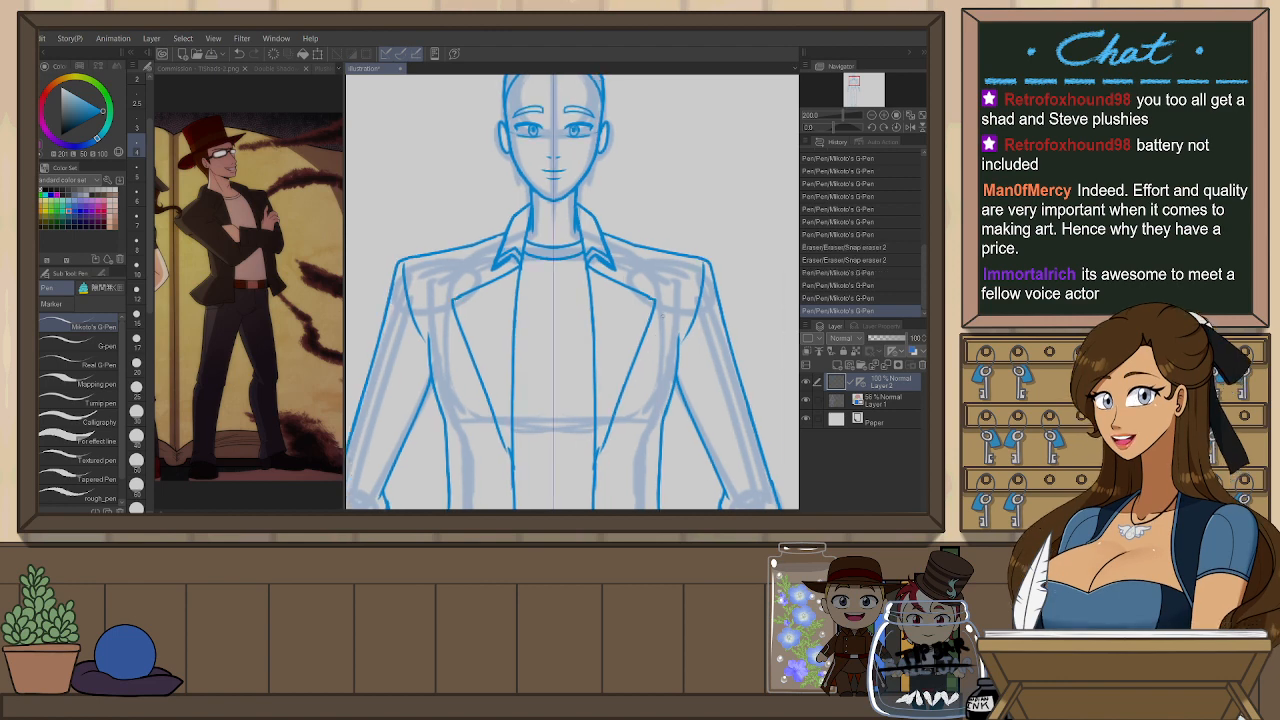
pyautogui.scroll(-1, 682, 391)
pyautogui.moveTo(688, 451); pyautogui.dragTo(648, 307)
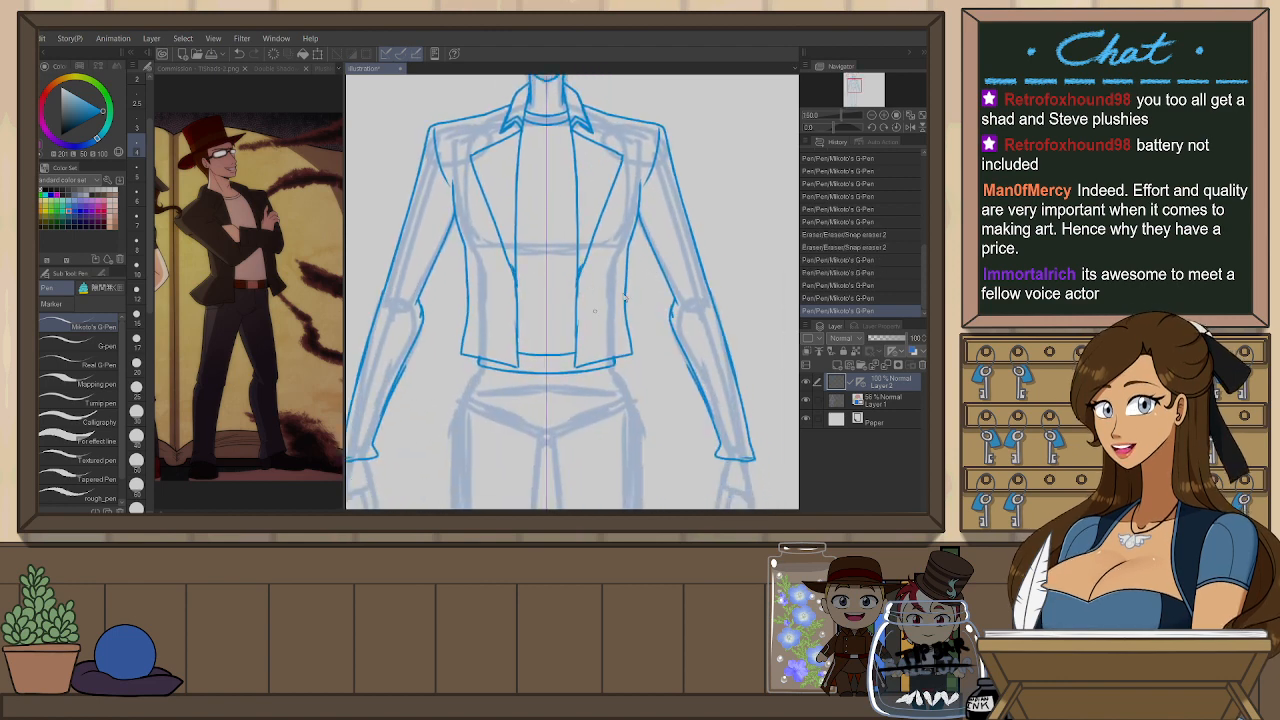
# - Check the whole figure, then redraw the inner forearm lines of the jacket sleeves with the G-Pen
pyautogui.scroll(-2, 626, 298)
pyautogui.moveTo(679, 379); pyautogui.dragTo(664, 316)
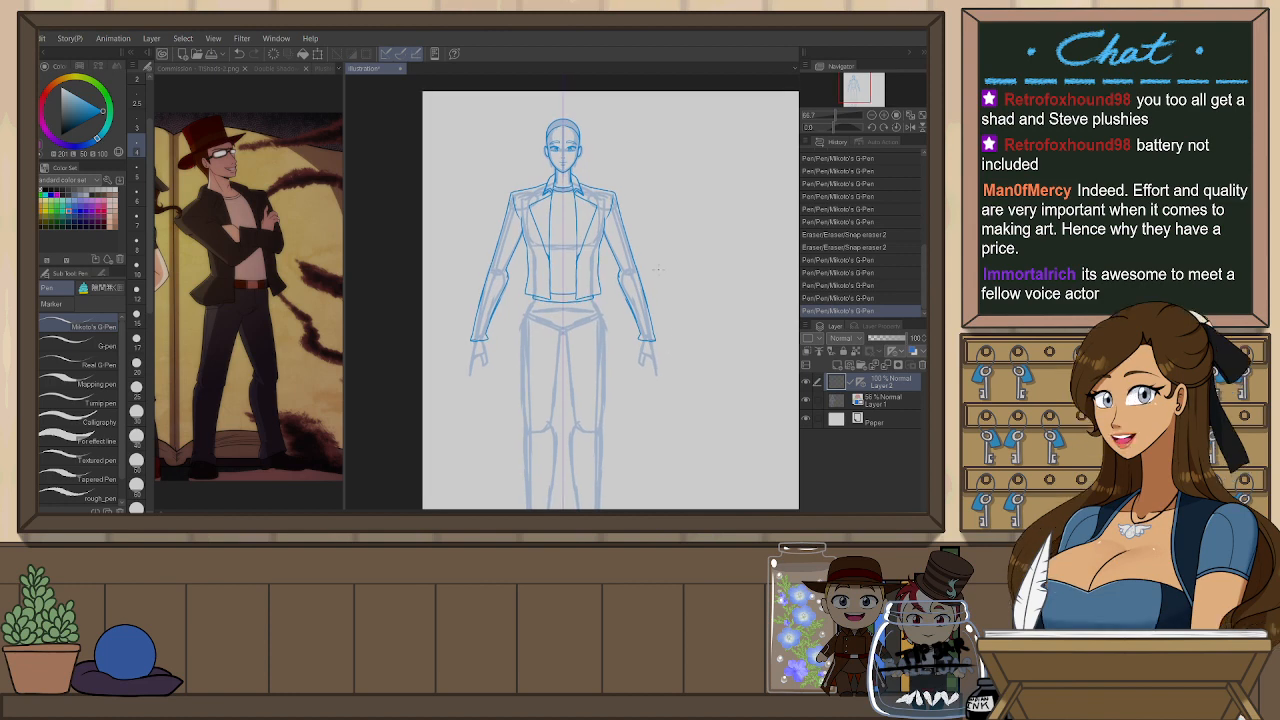
pyautogui.click(922, 117)
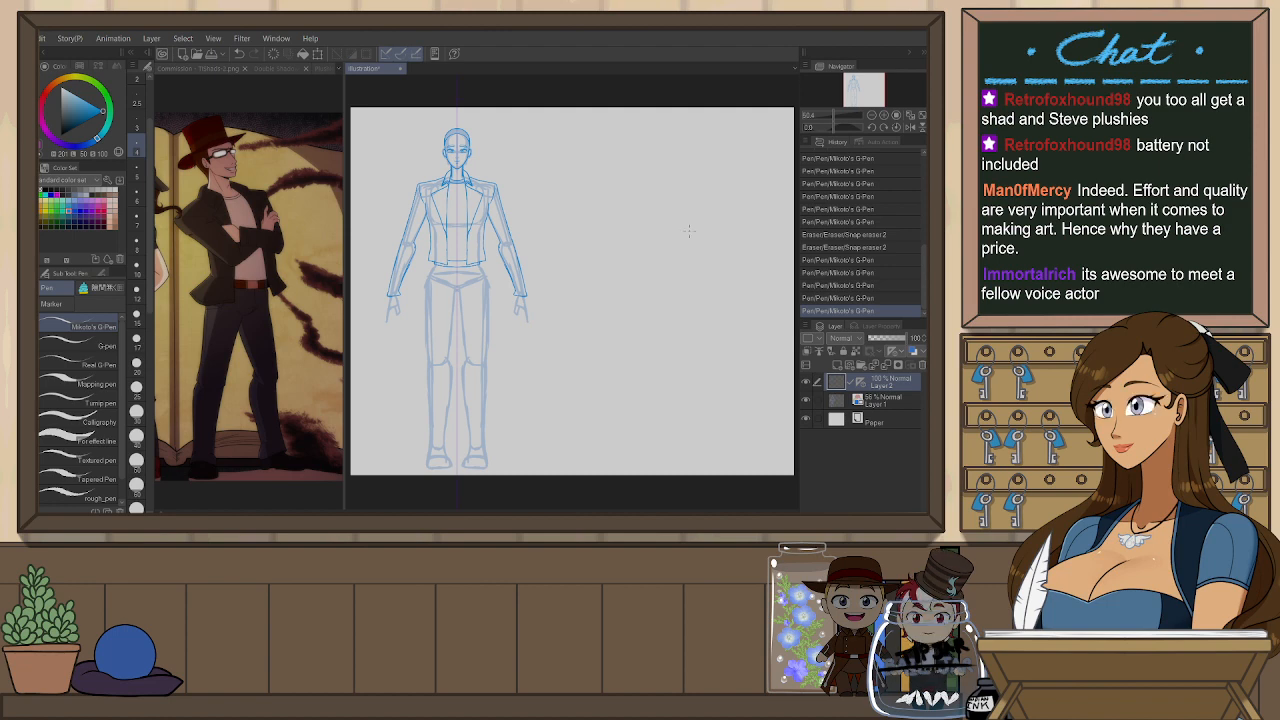
pyautogui.moveTo(680, 234); pyautogui.dragTo(736, 224)
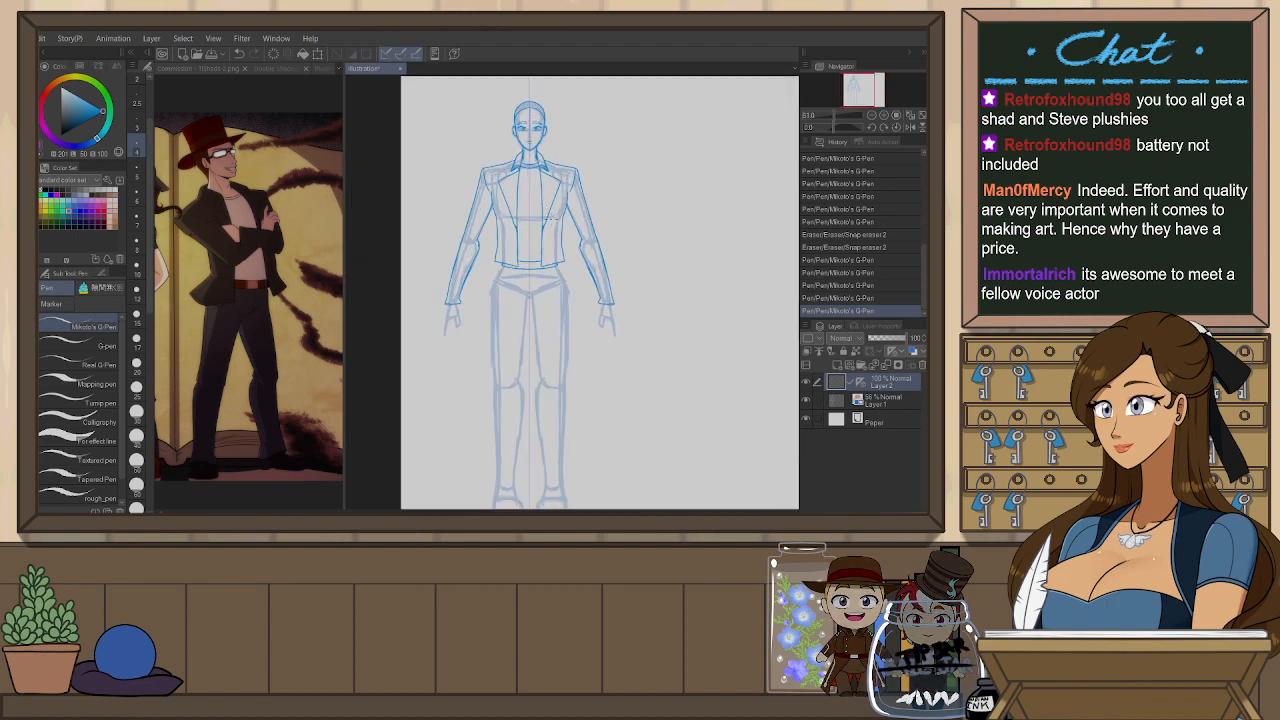
pyautogui.scroll(1, 569, 253)
pyautogui.moveTo(569, 253); pyautogui.dragTo(563, 257)
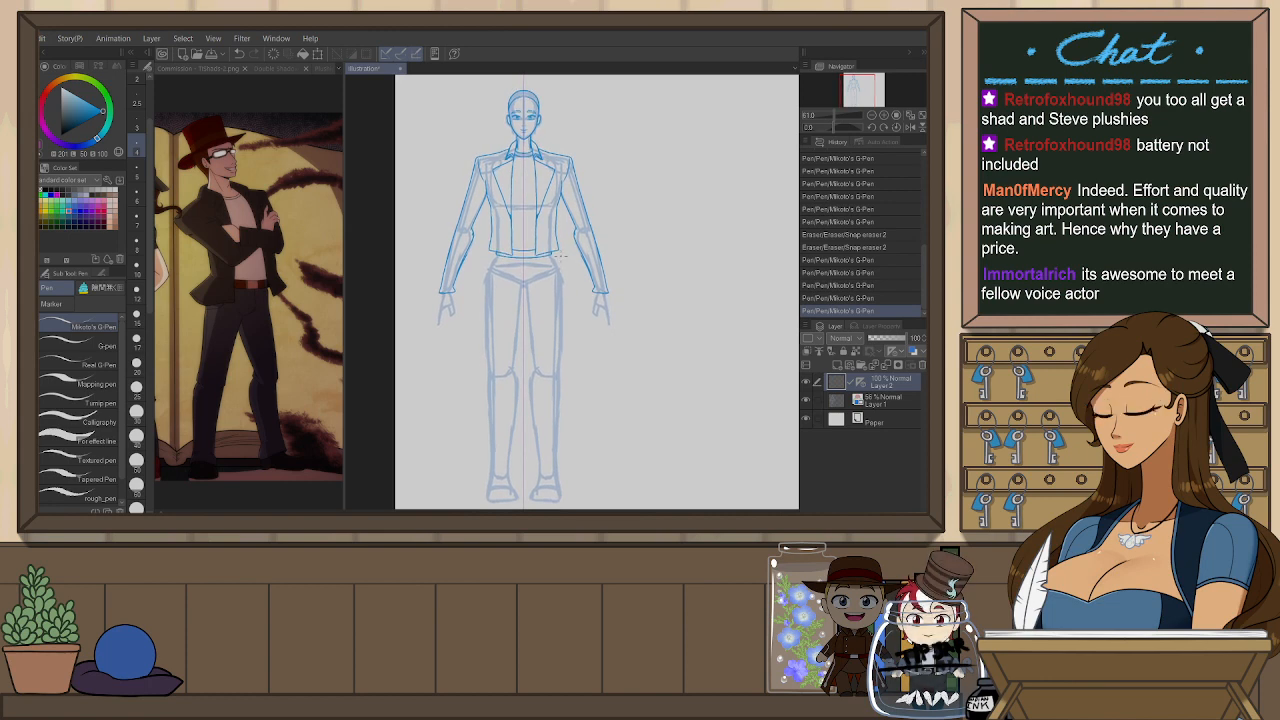
pyautogui.scroll(1, 560, 255)
pyautogui.scroll(1, 433, 298)
pyautogui.moveTo(433, 290); pyautogui.dragTo(456, 238)
pyautogui.moveTo(428, 330)
pyautogui.mouseDown()
pyautogui.moveTo(446, 284)
pyautogui.moveTo(435, 290)
pyautogui.mouseUp()
# - Clean up the inner sleeve lines where they meet both cuffs using Snap eraser 2
pyautogui.press('e')
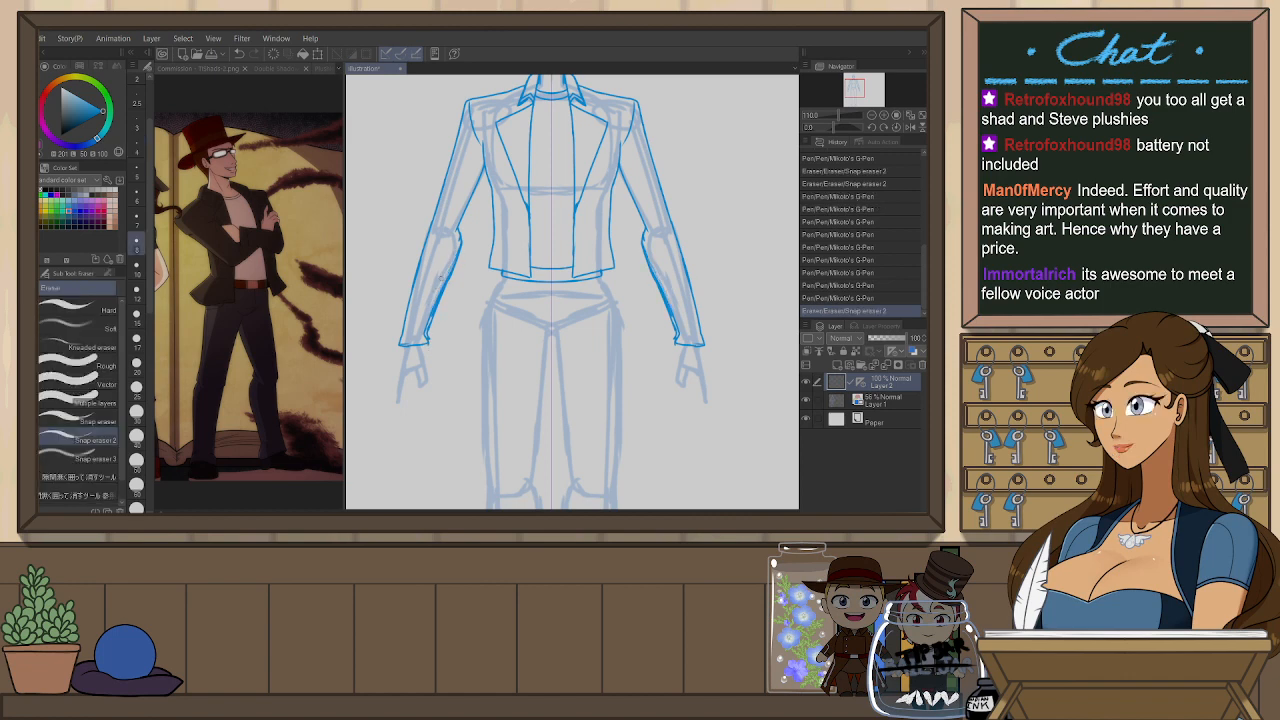
pyautogui.moveTo(426, 336); pyautogui.dragTo(428, 314)
pyautogui.moveTo(676, 336); pyautogui.dragTo(676, 316)
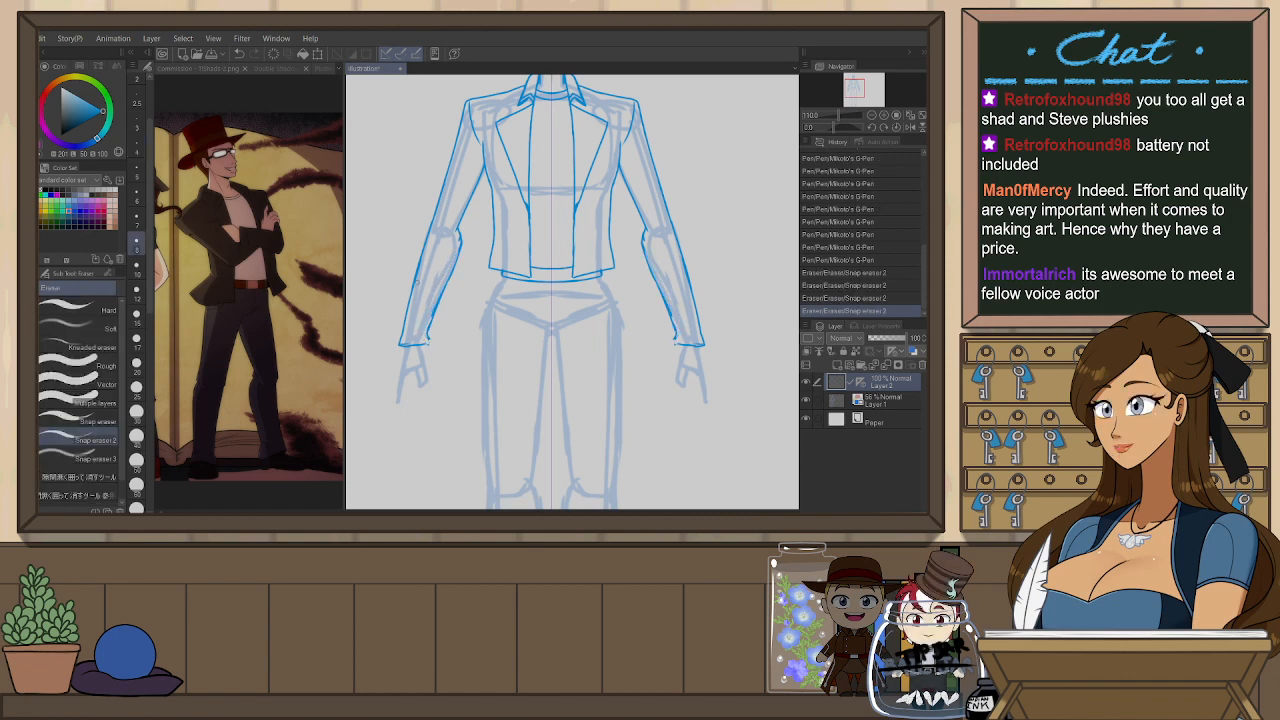
pyautogui.press('p')
pyautogui.moveTo(430, 345); pyautogui.dragTo(428, 333)
pyautogui.hotkey('ctrl', 'z')
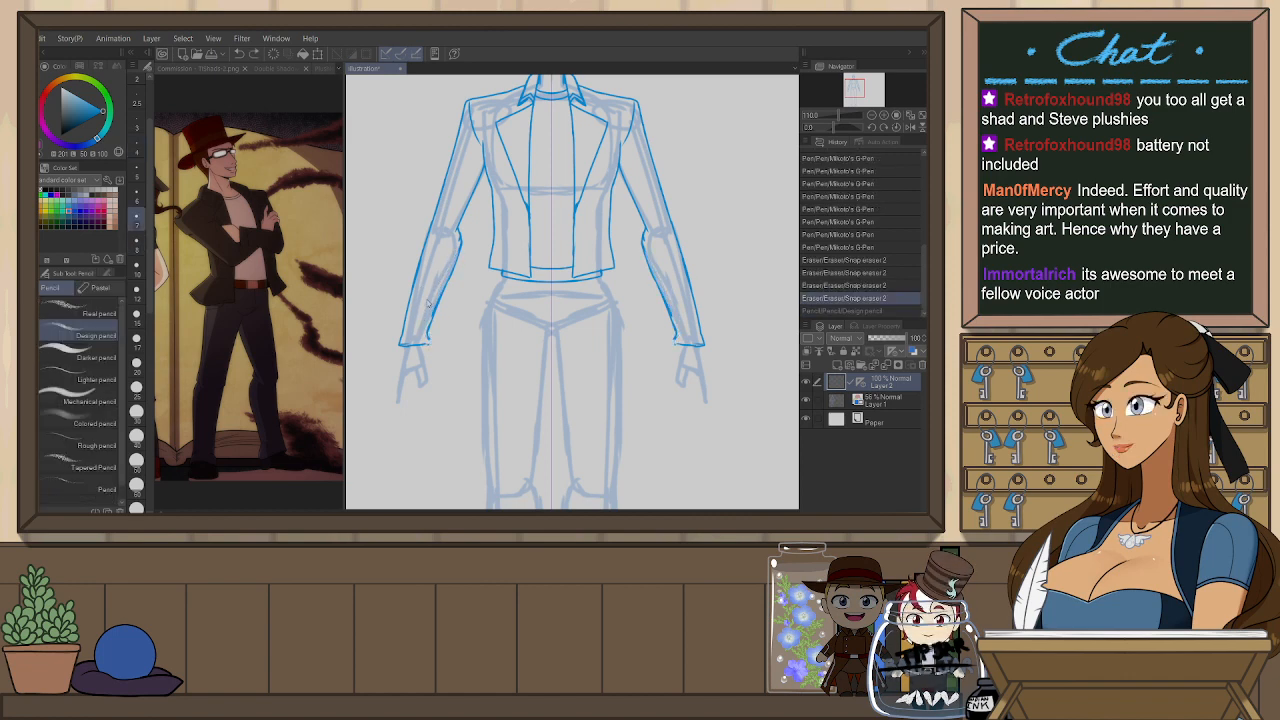
pyautogui.press('p')
pyautogui.moveTo(606, 270); pyautogui.dragTo(573, 357)
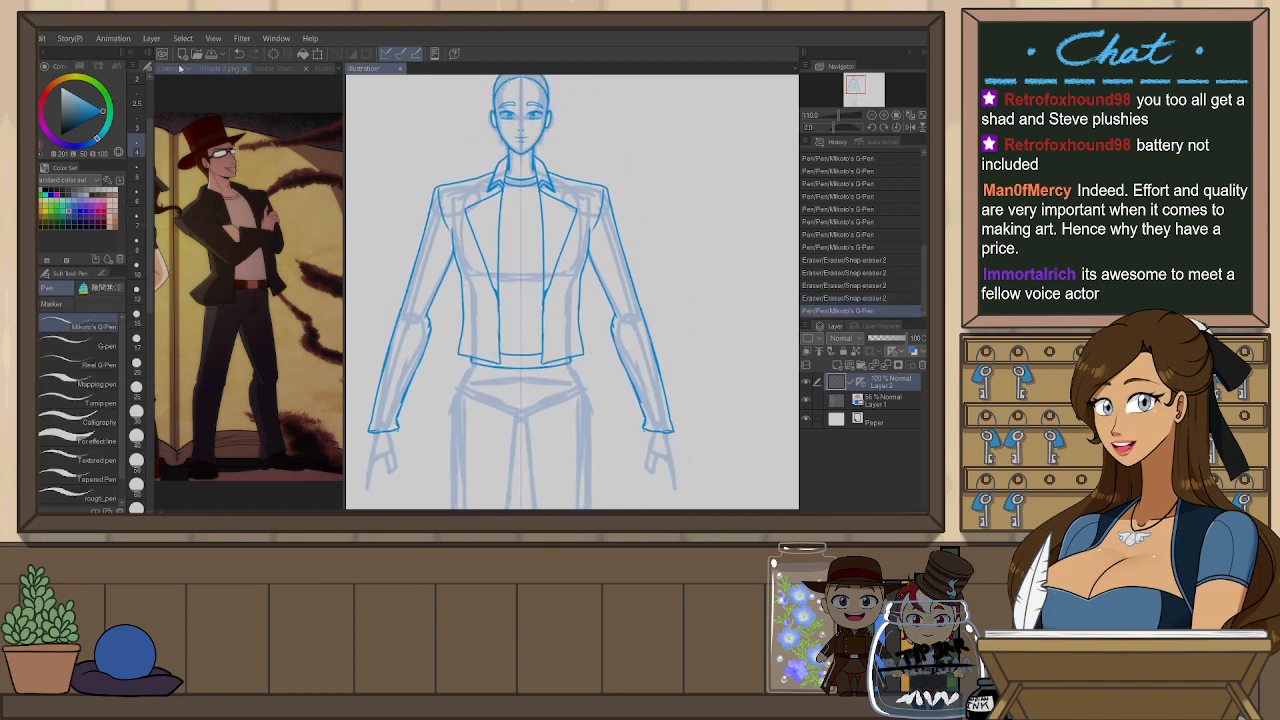
# - Examine the long jacket in the other reference image, then return to the Commission reference and the illustration
pyautogui.click(240, 70)
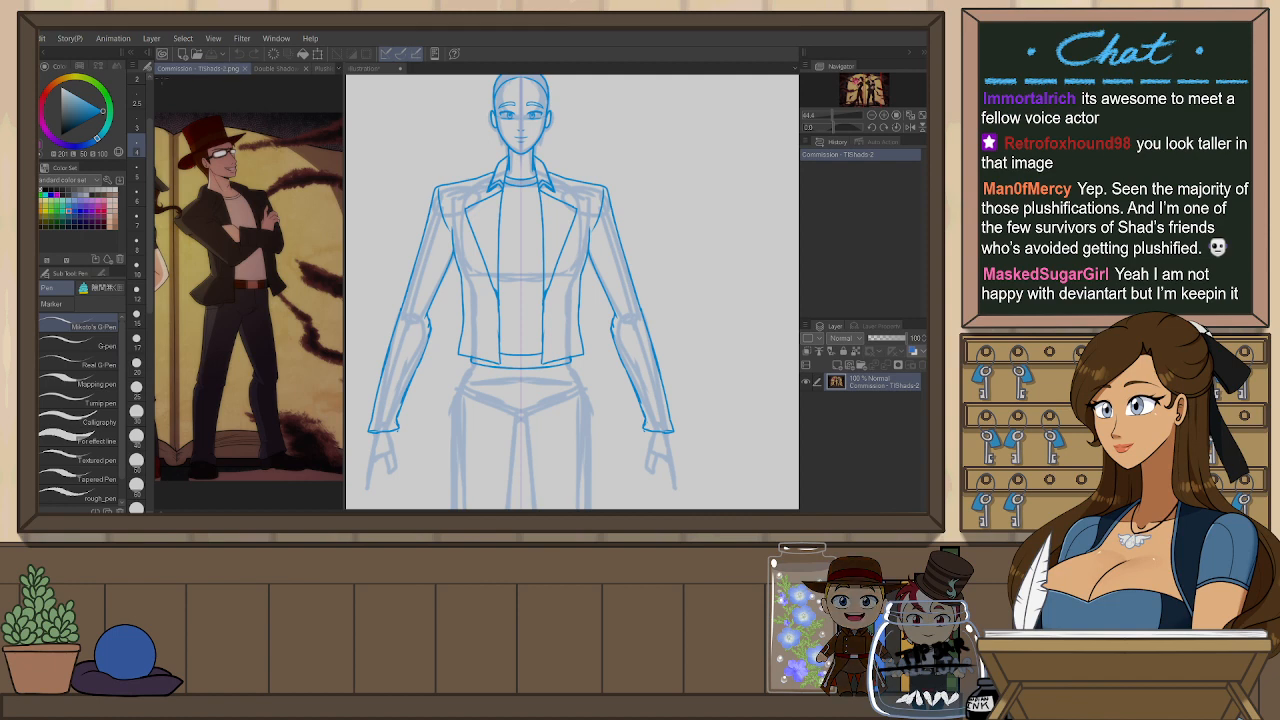
pyautogui.click(48, 68)
pyautogui.scroll(5, 200, 280)
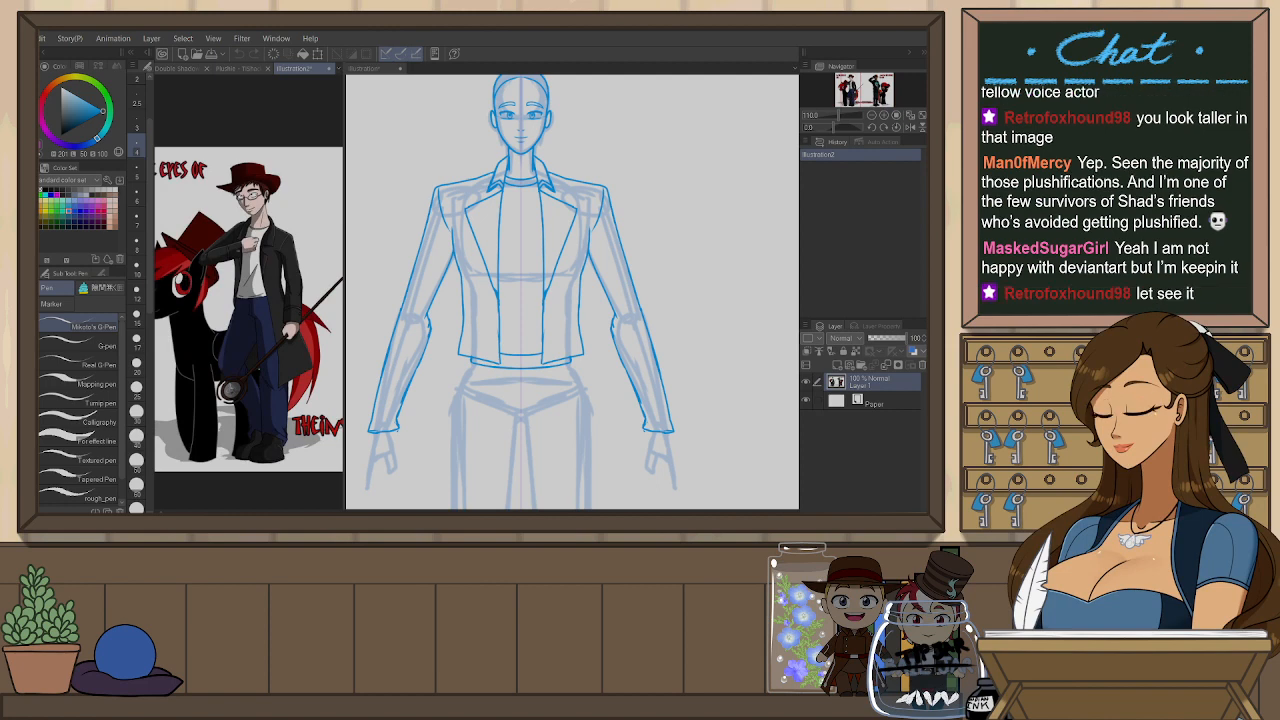
pyautogui.scroll(2, 248, 265)
pyautogui.scroll(-3, 248, 250)
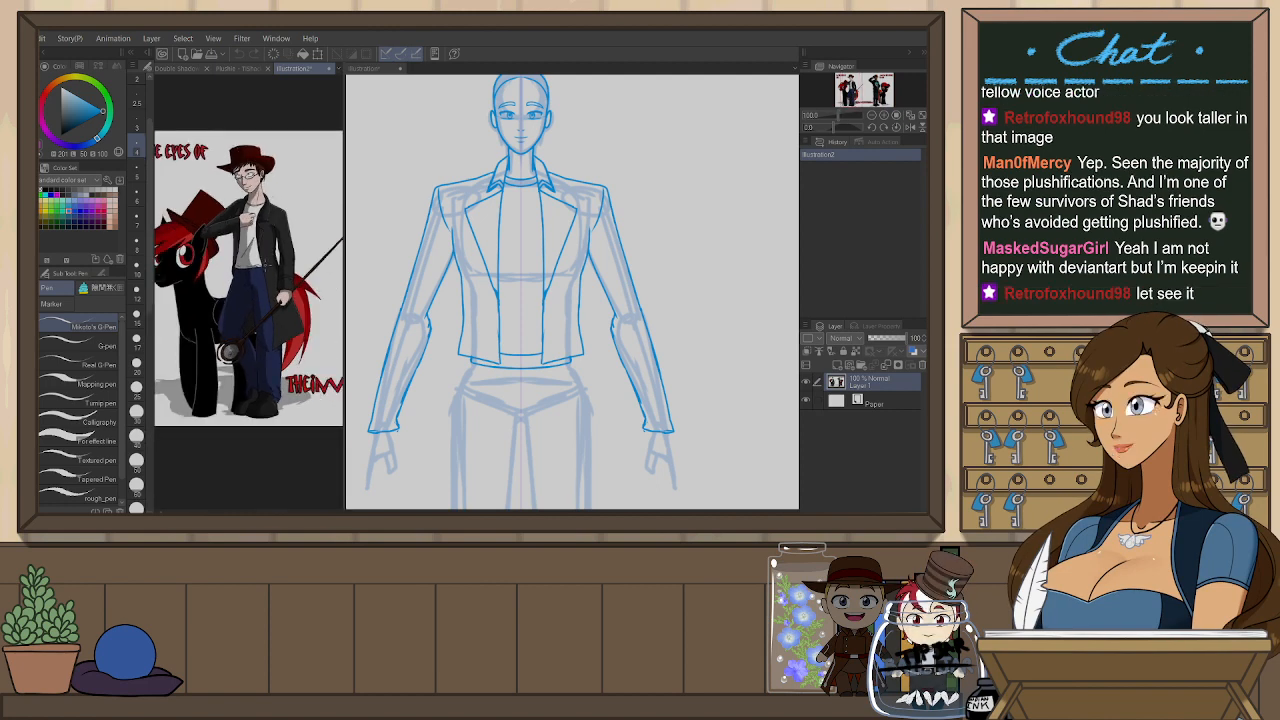
pyautogui.click(619, 311)
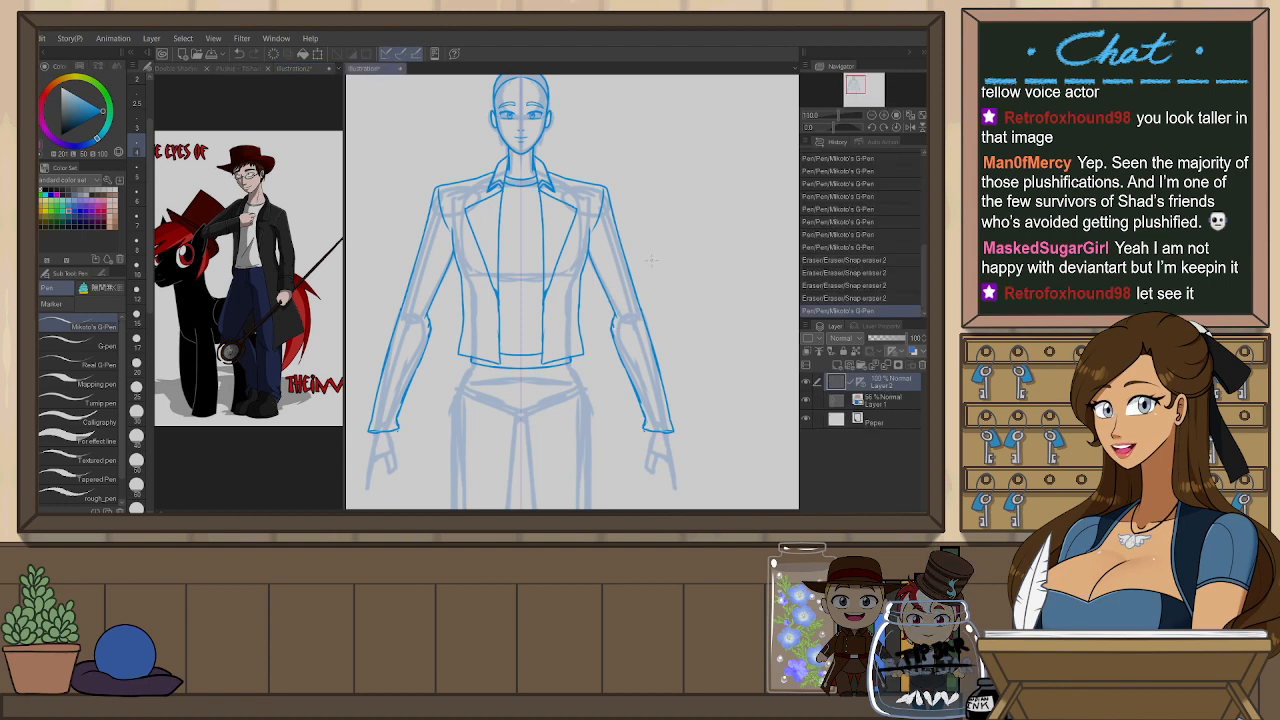
pyautogui.click(185, 68)
pyautogui.click(339, 69)
pyautogui.click(360, 87)
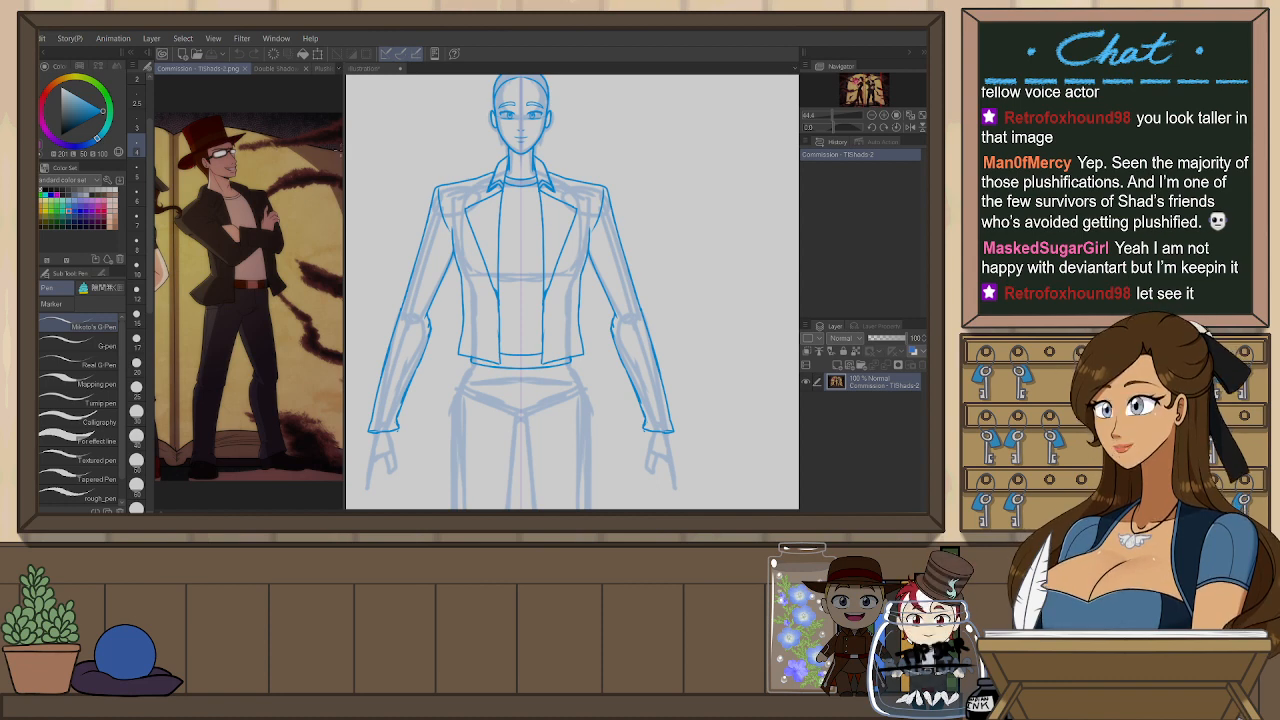
pyautogui.click(385, 69)
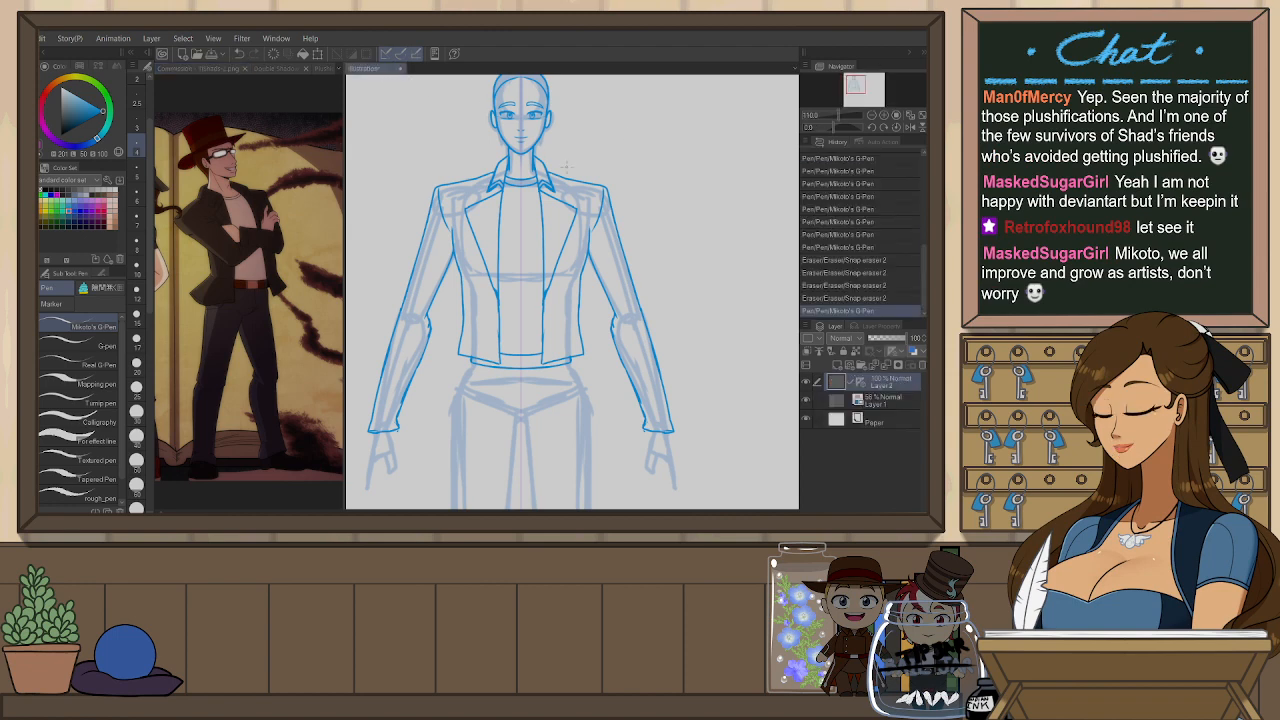
# - Try to erase the jacket's short hem with Snap eraser 2 and the Soft eraser
pyautogui.press('e')
pyautogui.click(136, 363)
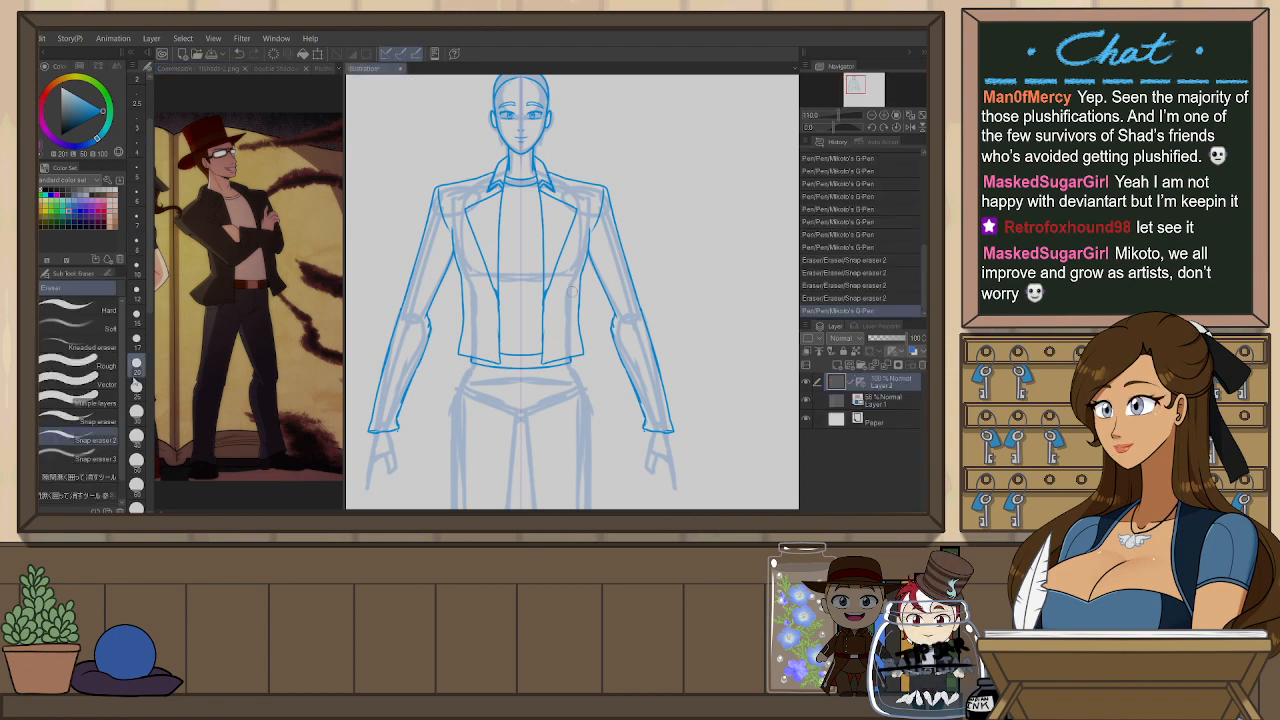
pyautogui.moveTo(460, 357); pyautogui.dragTo(580, 355)
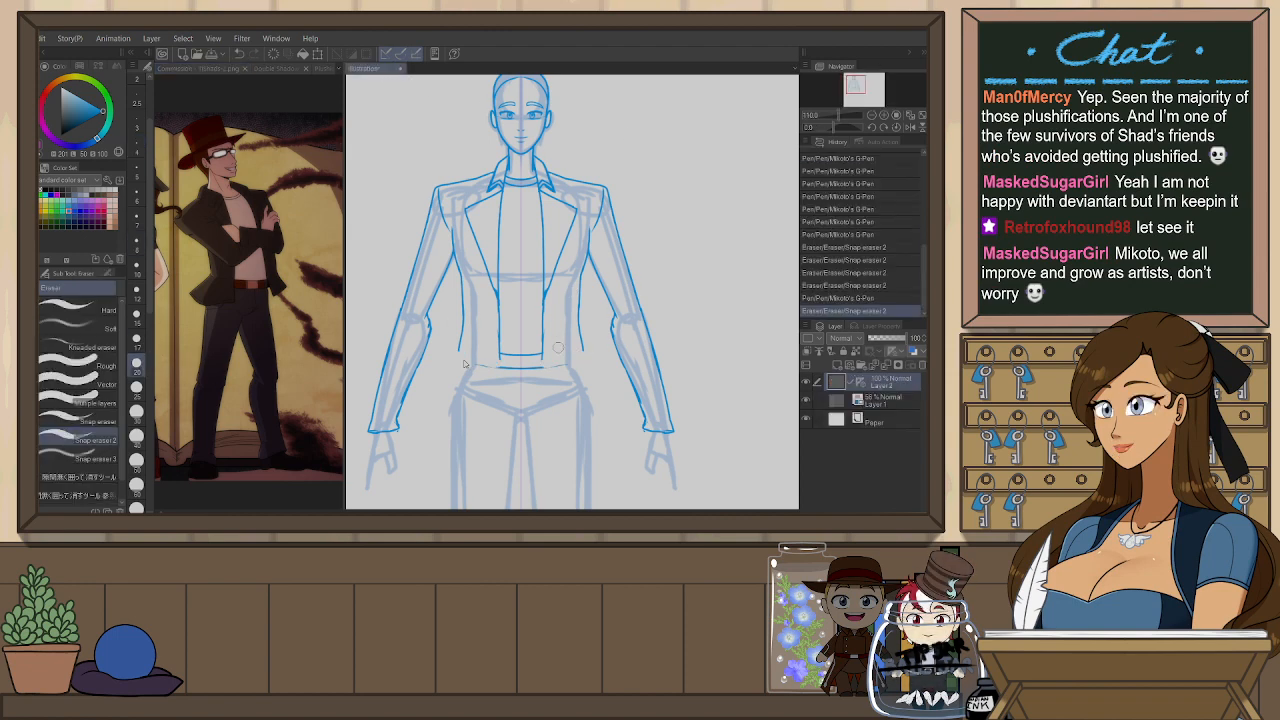
pyautogui.hotkey('ctrl', 'z')
pyautogui.click(76, 326)
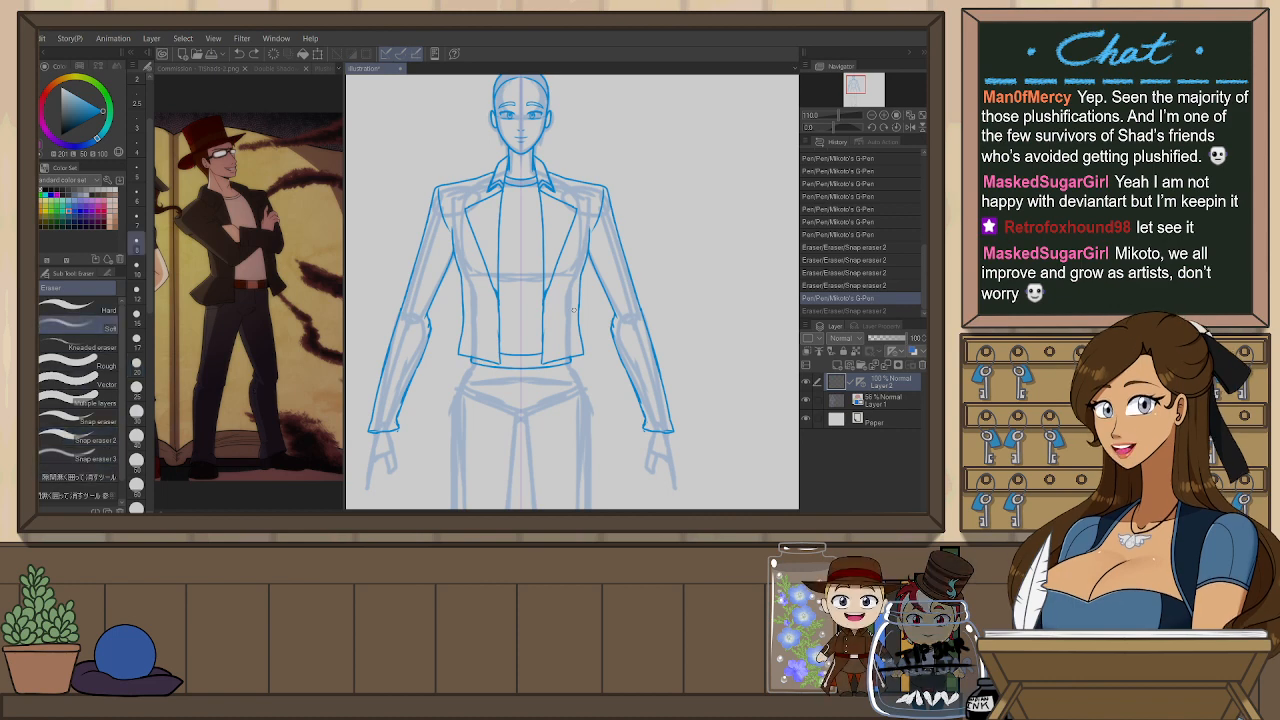
pyautogui.moveTo(537, 365); pyautogui.dragTo(574, 358)
pyautogui.moveTo(582, 353); pyautogui.dragTo(580, 360)
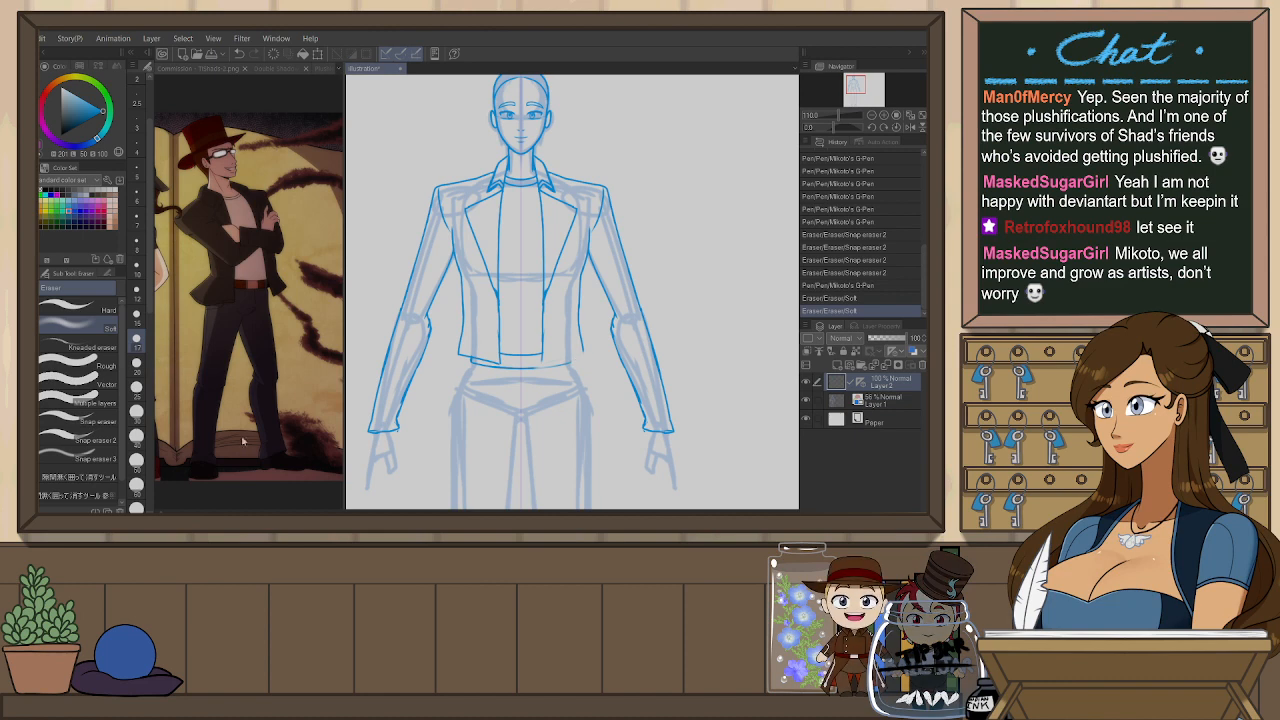
pyautogui.click(76, 456)
pyautogui.hotkey('ctrl', 'z')
pyautogui.hotkey('ctrl', 'z')
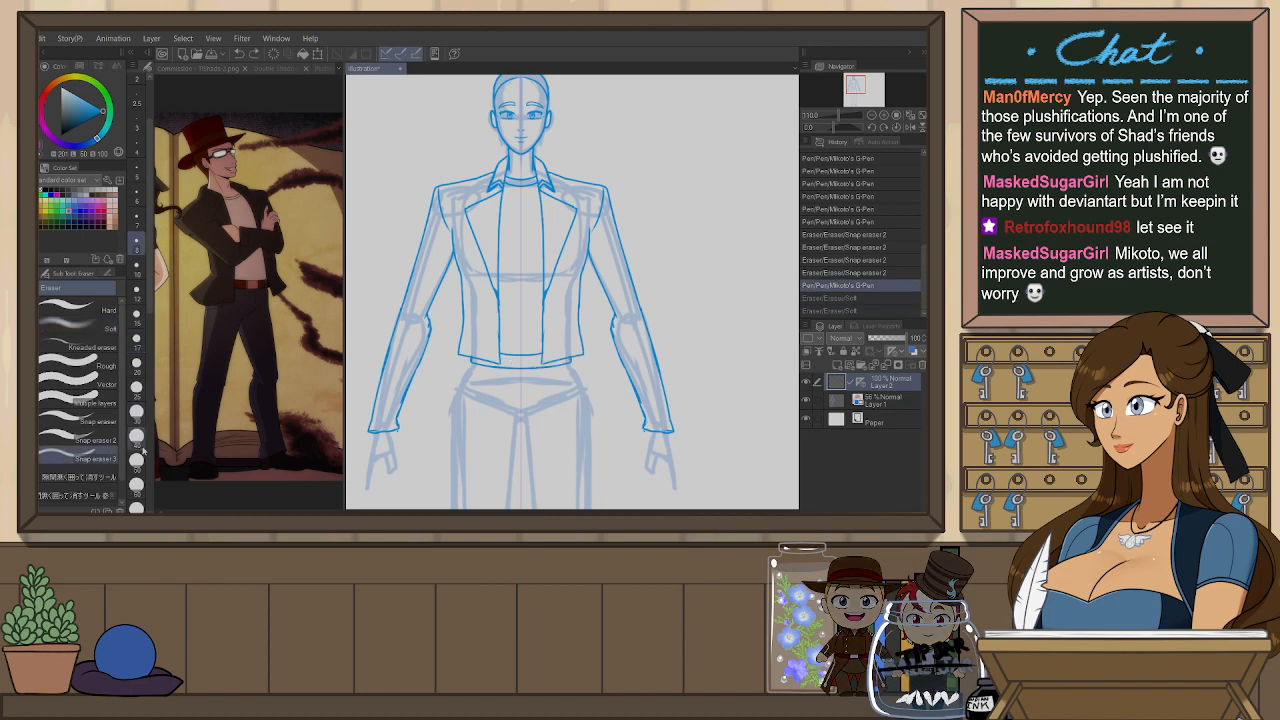
# - Erase the jacket's short hem and lower corners on both fronts with a larger Snap eraser 3
pyautogui.click(140, 443)
pyautogui.moveTo(463, 356); pyautogui.dragTo(490, 362)
pyautogui.moveTo(552, 363); pyautogui.dragTo(592, 359)
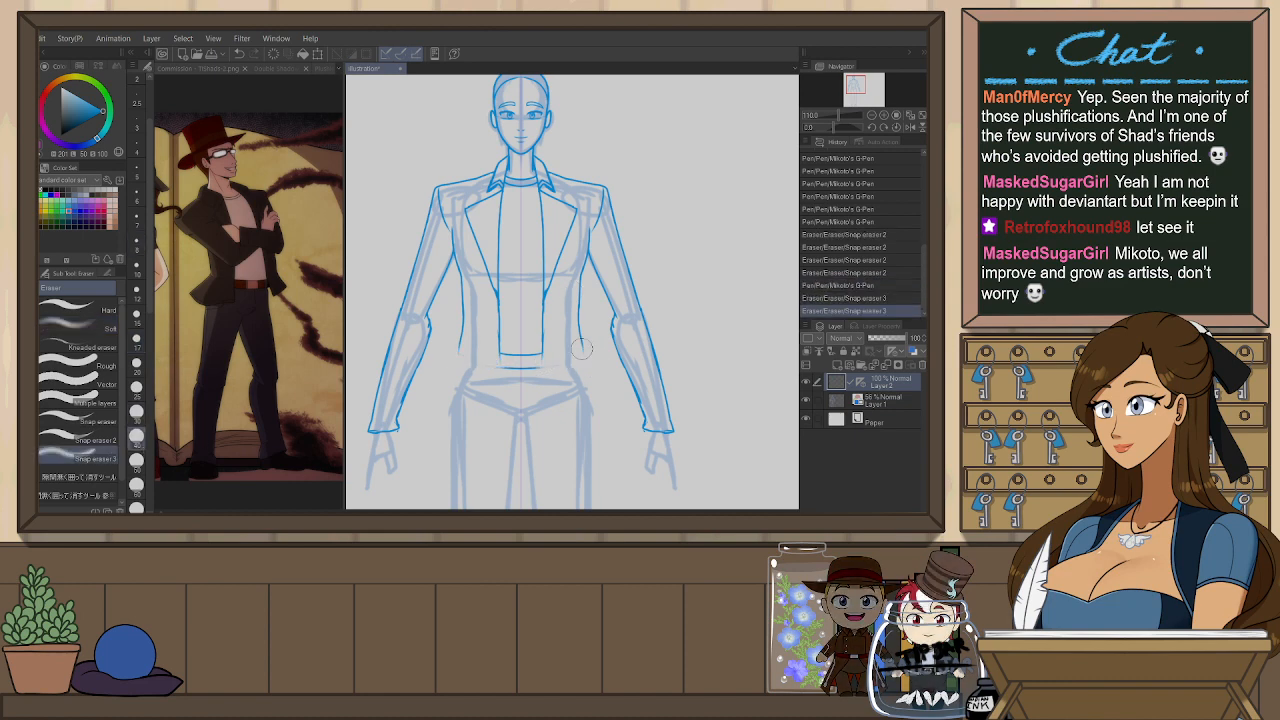
# - Draw a short horizontal guide mark across each outer thigh for a longer coat hem, trying several heights
pyautogui.scroll(-3, 590, 390)
pyautogui.press('p')
pyautogui.moveTo(593, 430); pyautogui.dragTo(613, 425)
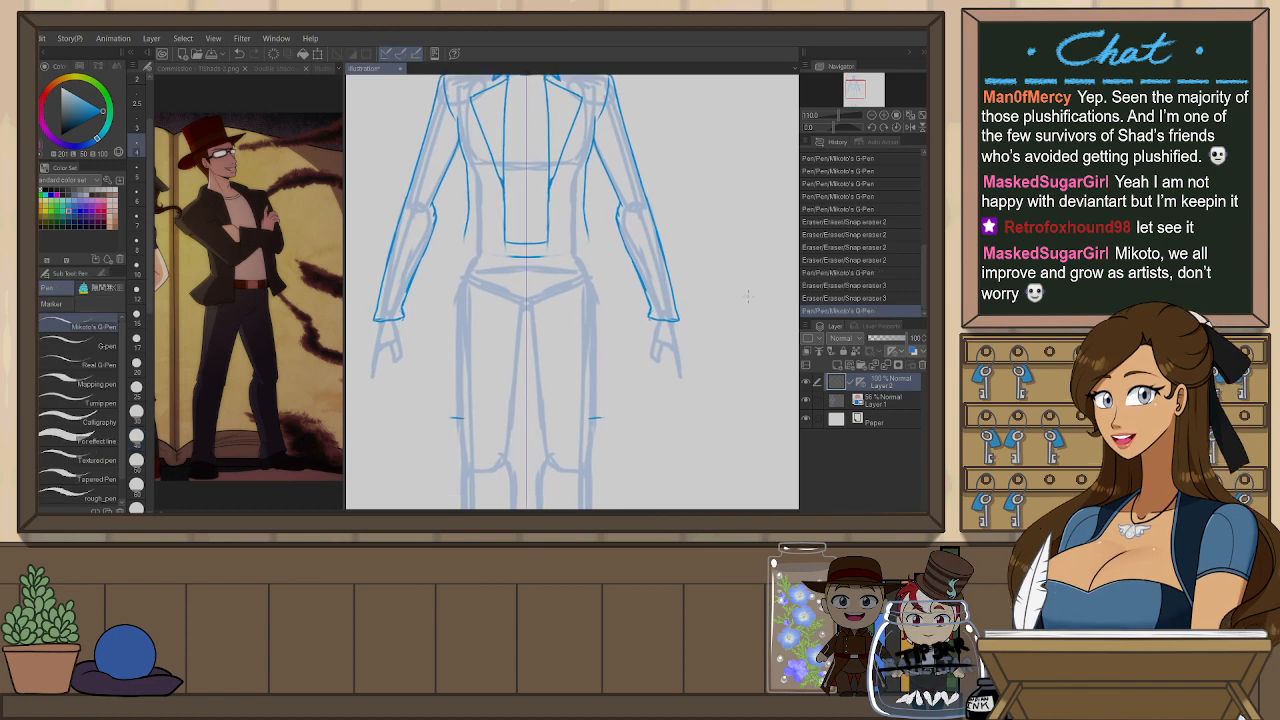
pyautogui.moveTo(583, 400); pyautogui.dragTo(597, 400)
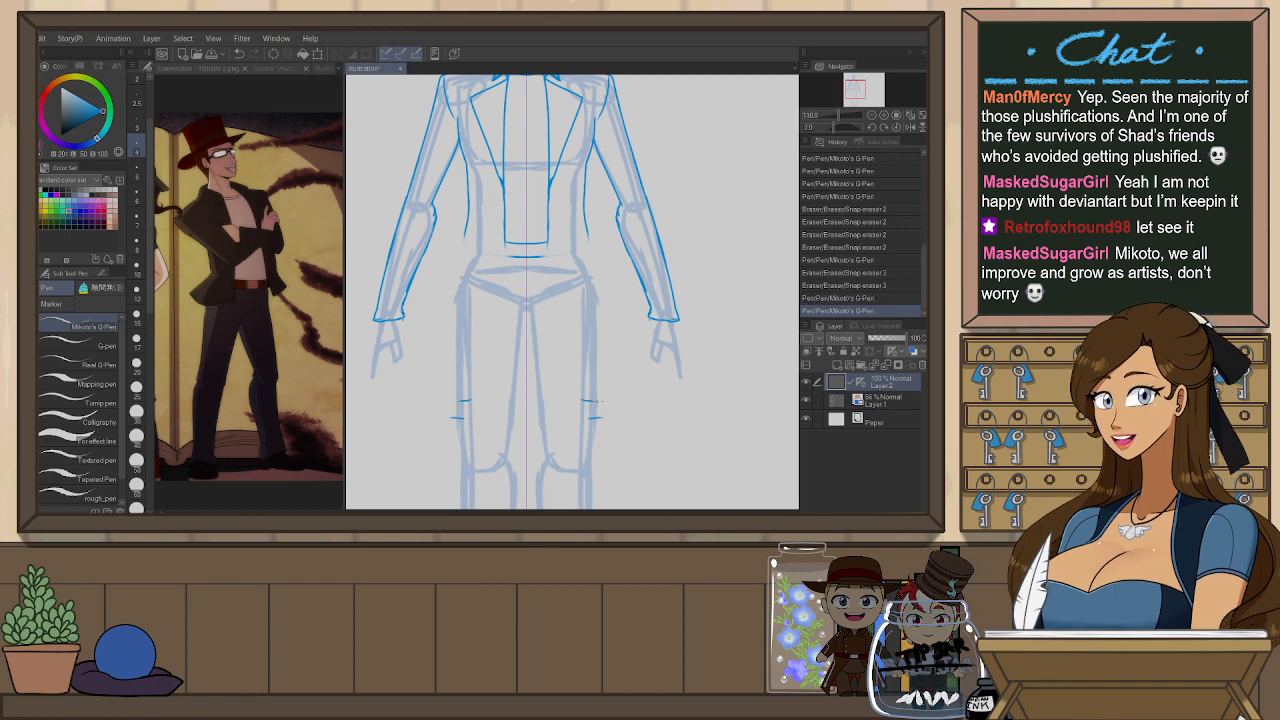
pyautogui.hotkey('ctrl', 'z')
pyautogui.hotkey('ctrl', 'z')
pyautogui.moveTo(582, 390); pyautogui.dragTo(606, 387)
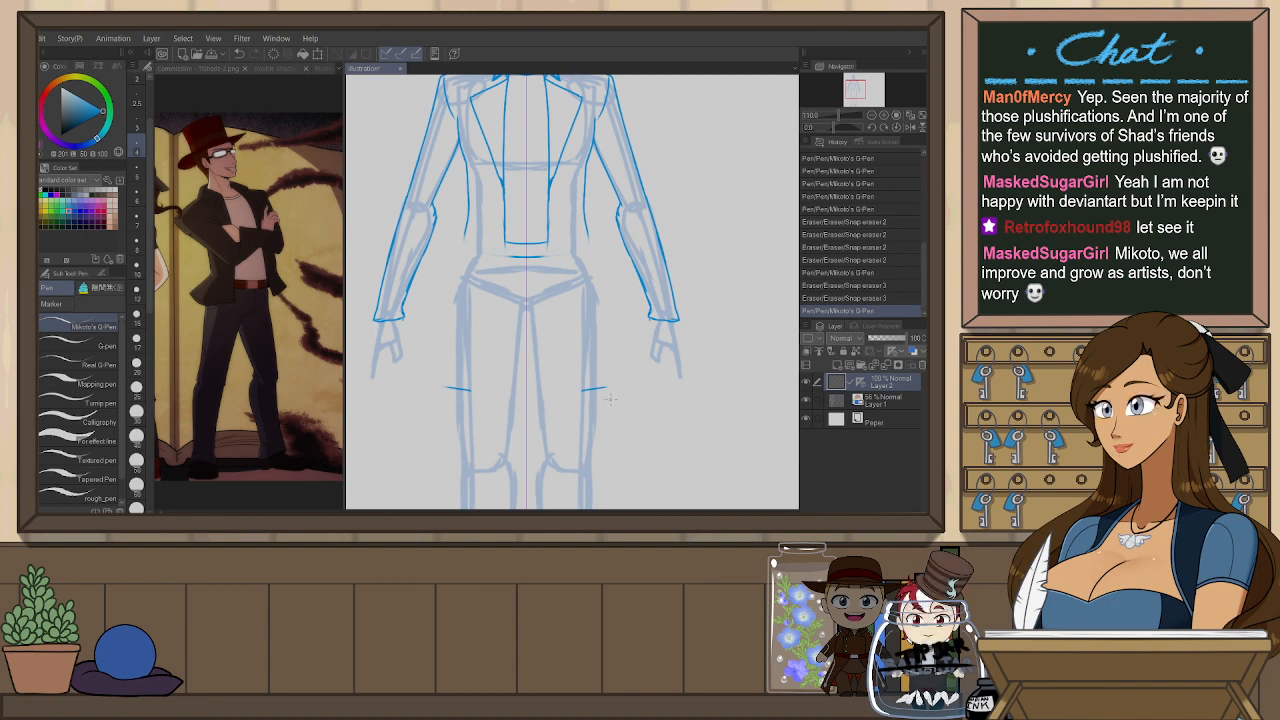
pyautogui.hotkey('ctrl', 'z')
pyautogui.moveTo(579, 373); pyautogui.dragTo(603, 371)
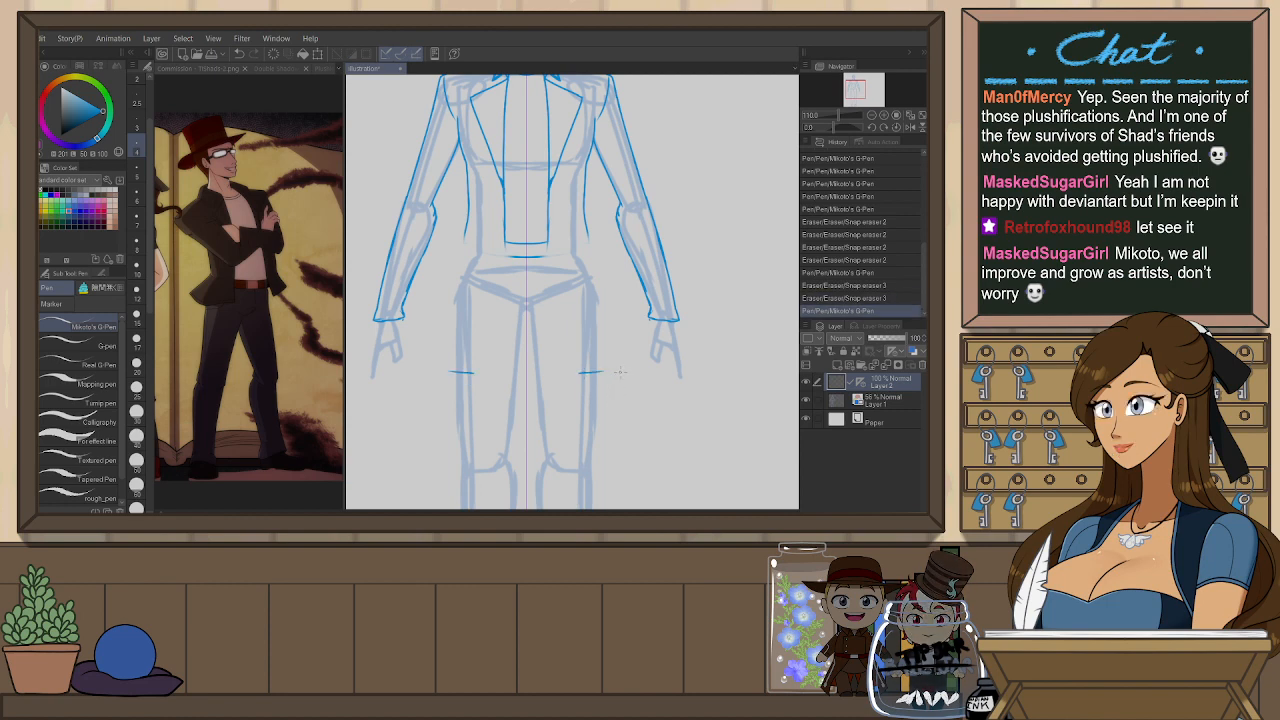
# - Flip the view horizontally and extend the coat's front edges downward and outward to the thigh marks
pyautogui.press('h')
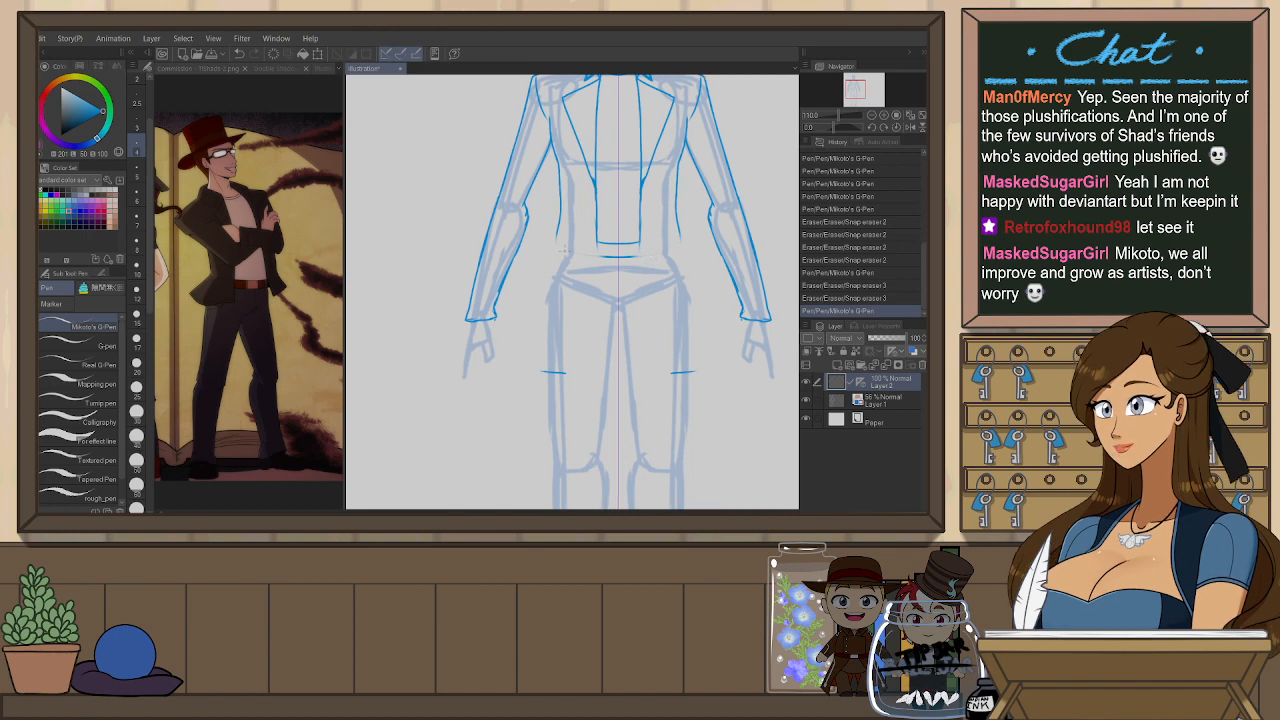
pyautogui.moveTo(597, 229); pyautogui.dragTo(596, 264)
pyautogui.hotkey('ctrl', 'z')
pyautogui.moveTo(574, 320); pyautogui.dragTo(561, 372)
# - Draw the coat's side edges flaring from the waist to the thighs and close each front with a slanted hem
pyautogui.moveTo(557, 231); pyautogui.dragTo(527, 348)
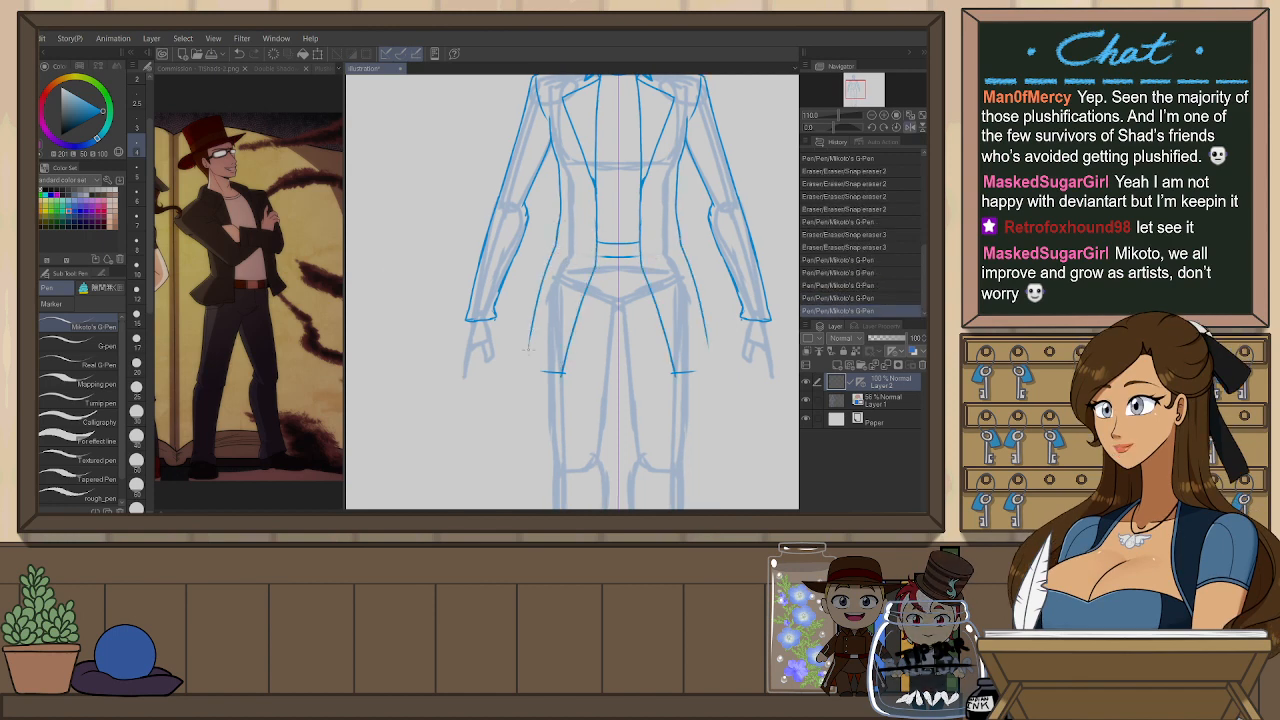
pyautogui.hotkey('ctrl', 'z')
pyautogui.moveTo(557, 231); pyautogui.dragTo(526, 345)
pyautogui.hotkey('ctrl', 'z')
pyautogui.hotkey('ctrl', 'z')
pyautogui.moveTo(557, 230)
pyautogui.mouseDown()
pyautogui.moveTo(554, 256)
pyautogui.moveTo(525, 268)
pyautogui.moveTo(465, 381)
pyautogui.moveTo(503, 411)
pyautogui.mouseUp()
pyautogui.hotkey('ctrl', 'z')
pyautogui.click(499, 271)
pyautogui.hotkey('ctrl', 'z')
pyautogui.moveTo(475, 341)
pyautogui.mouseDown()
pyautogui.moveTo(463, 386)
pyautogui.moveTo(498, 411)
pyautogui.mouseUp()
pyautogui.hotkey('ctrl', 'z')
pyautogui.hotkey('ctrl', 'z')
pyautogui.moveTo(479, 331)
pyautogui.mouseDown()
pyautogui.moveTo(460, 397)
pyautogui.moveTo(506, 411)
pyautogui.moveTo(458, 394)
pyautogui.moveTo(504, 411)
pyautogui.mouseUp()
pyautogui.hotkey('ctrl', 'z')
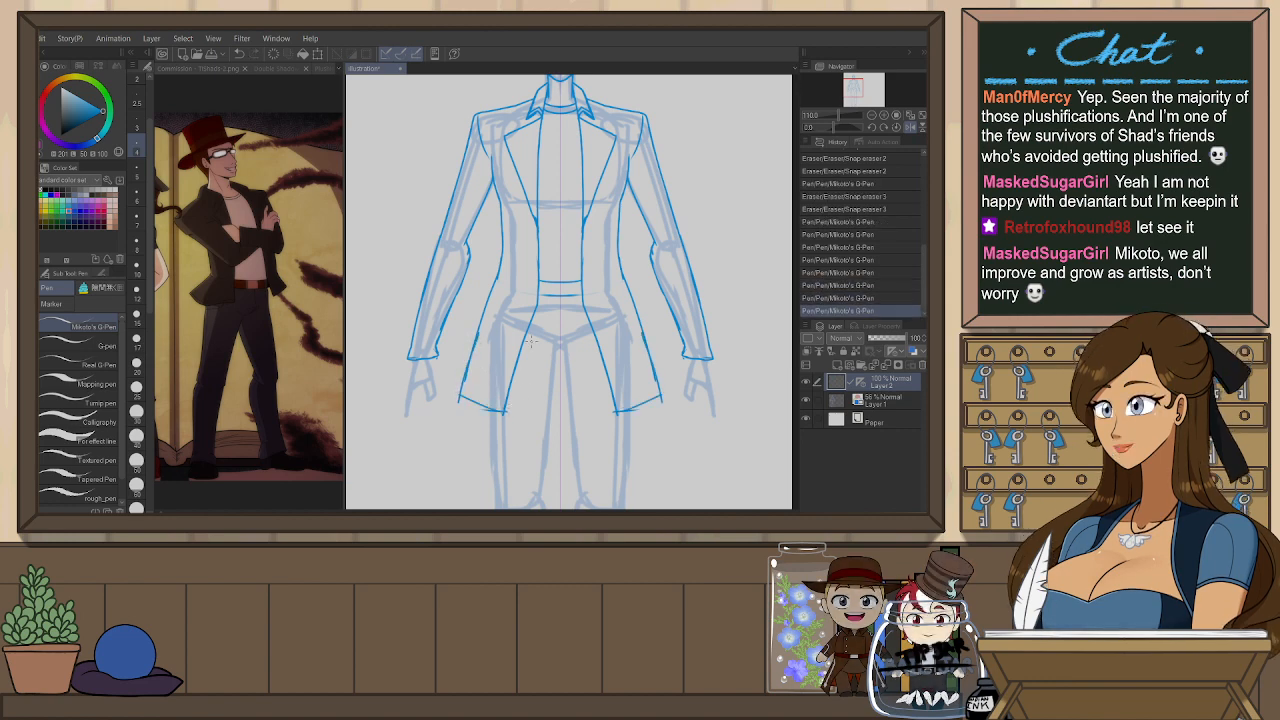
# - Unflip the view and erase the coat's side edges from the underarms to the hem with Snap eraser 3
pyautogui.press('h')
pyautogui.moveTo(704, 342); pyautogui.dragTo(622, 344)
pyautogui.scroll(-2, 635, 340)
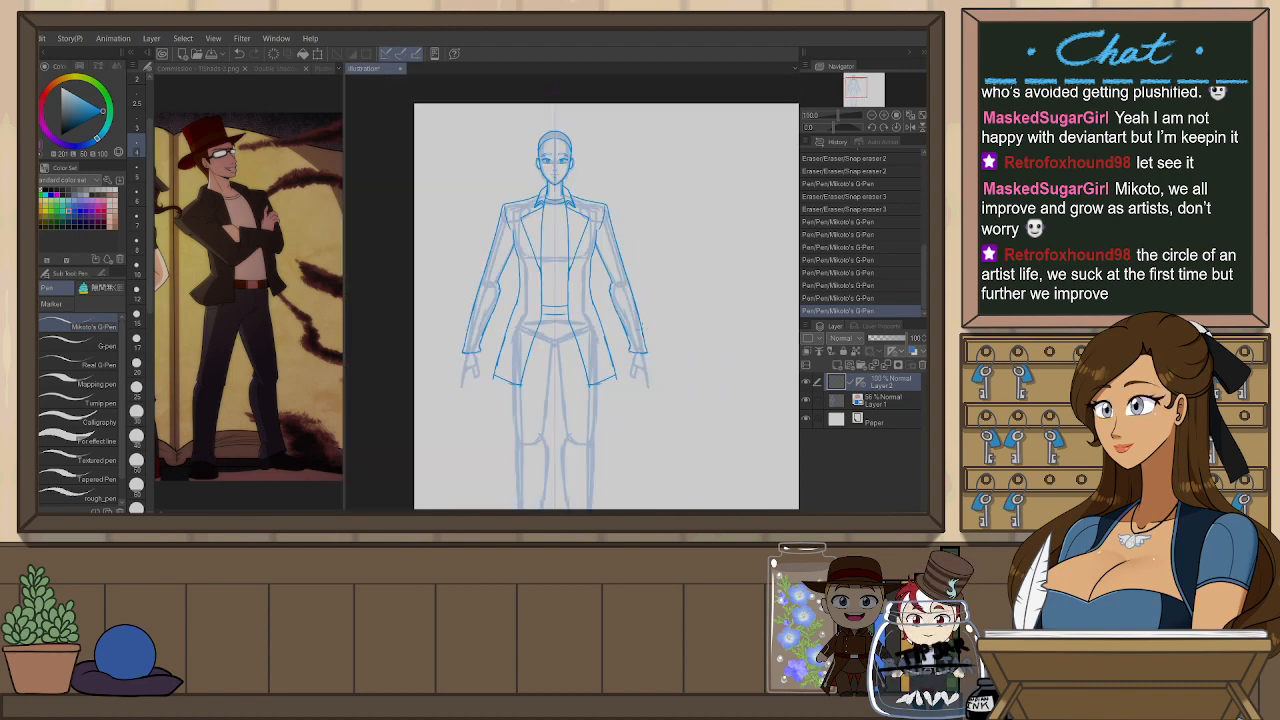
pyautogui.moveTo(655, 394); pyautogui.dragTo(635, 368)
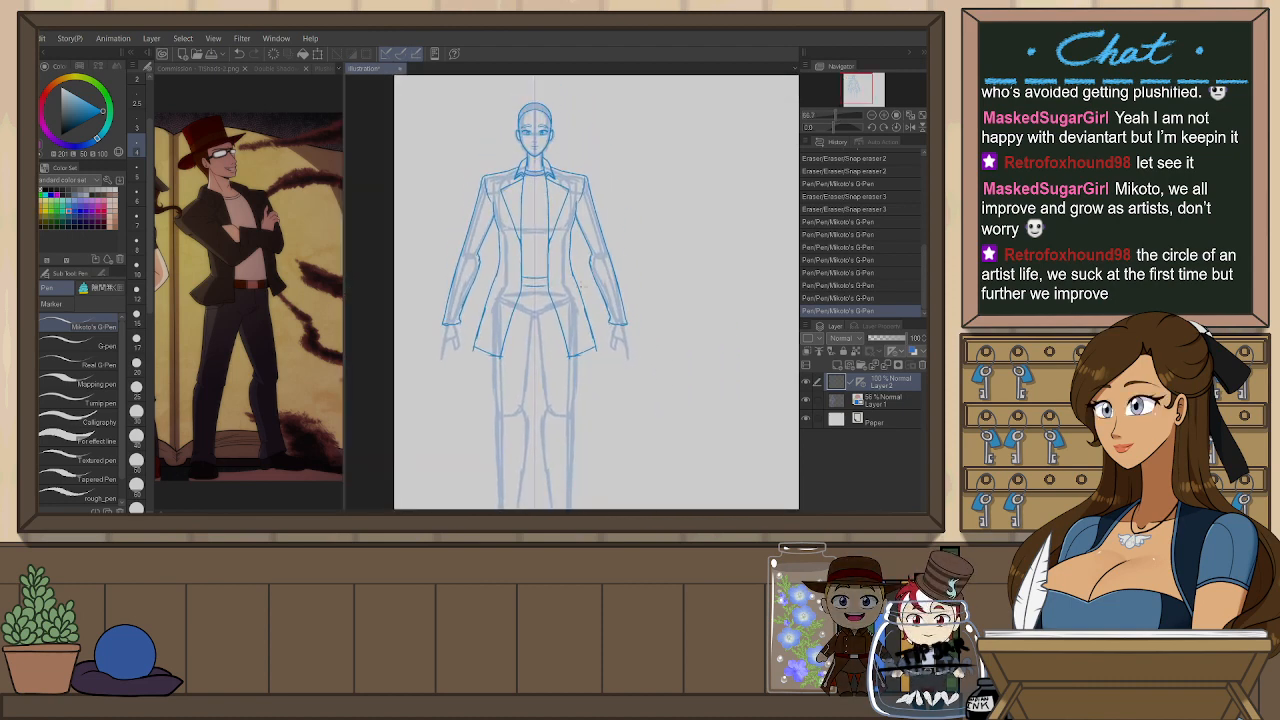
pyautogui.scroll(2, 583, 289)
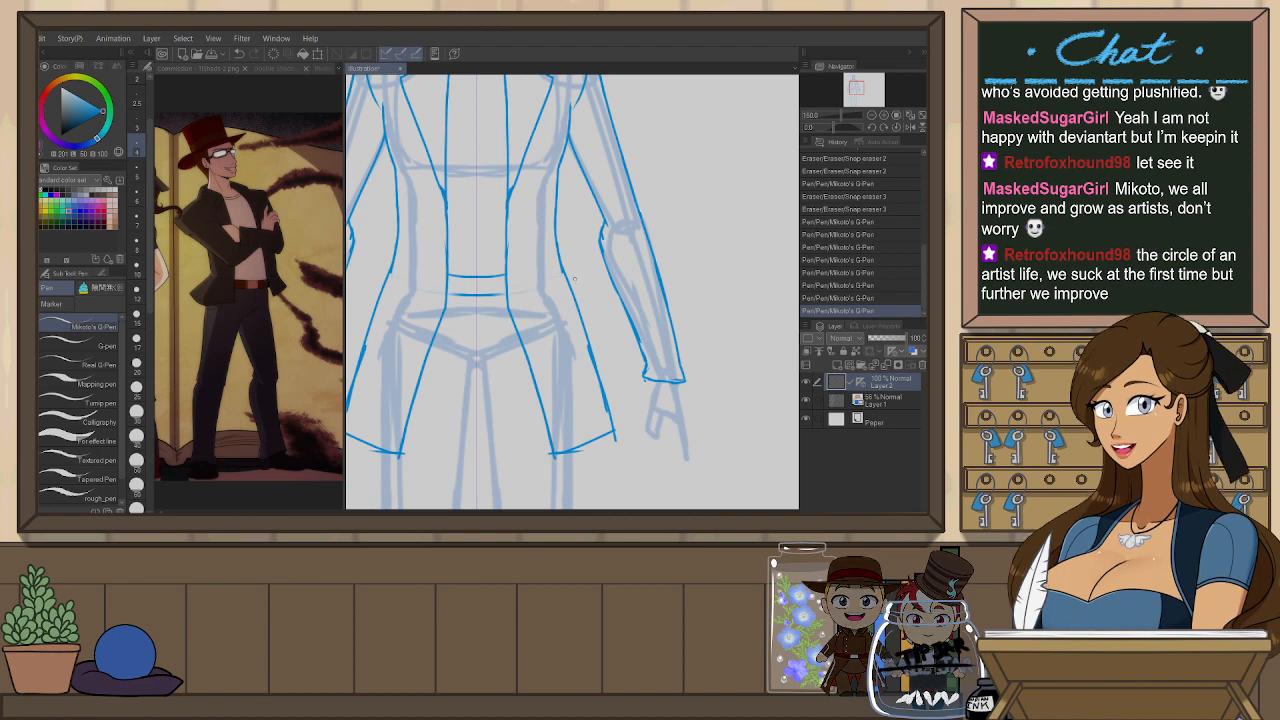
pyautogui.press('e')
pyautogui.moveTo(559, 158)
pyautogui.mouseDown()
pyautogui.moveTo(551, 233)
pyautogui.moveTo(606, 412)
pyautogui.mouseUp()
pyautogui.moveTo(598, 395); pyautogui.dragTo(605, 424)
# - Redraw the coat's side edges with the G-Pen, nearly straight from underarm to waist and flaring outward below
pyautogui.press('p')
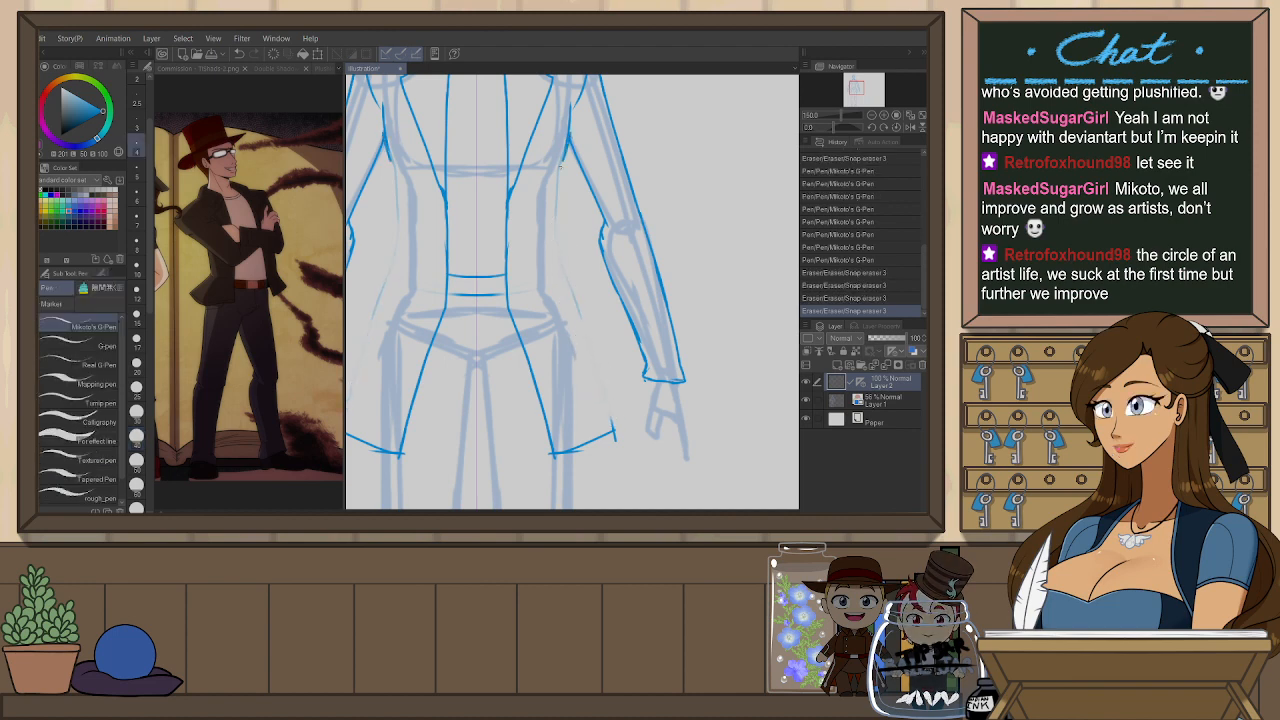
pyautogui.moveTo(569, 138); pyautogui.dragTo(558, 178)
pyautogui.hotkey('ctrl', 'z')
pyautogui.hotkey('ctrl', 'y')
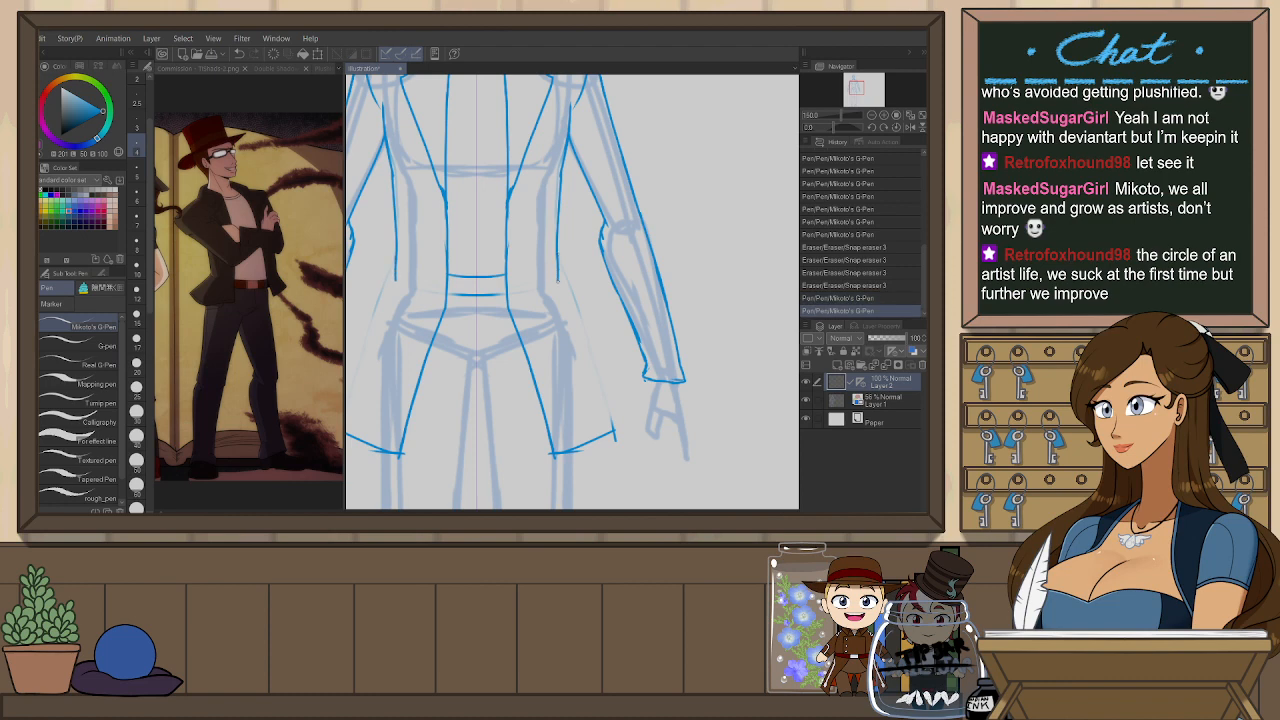
pyautogui.moveTo(611, 409)
pyautogui.mouseDown()
pyautogui.moveTo(616, 424)
pyautogui.moveTo(660, 407)
pyautogui.moveTo(614, 428)
pyautogui.moveTo(651, 414)
pyautogui.mouseUp()
# - Erase the flared side edges from just above the waist downward with Snap eraser 3
pyautogui.press('e')
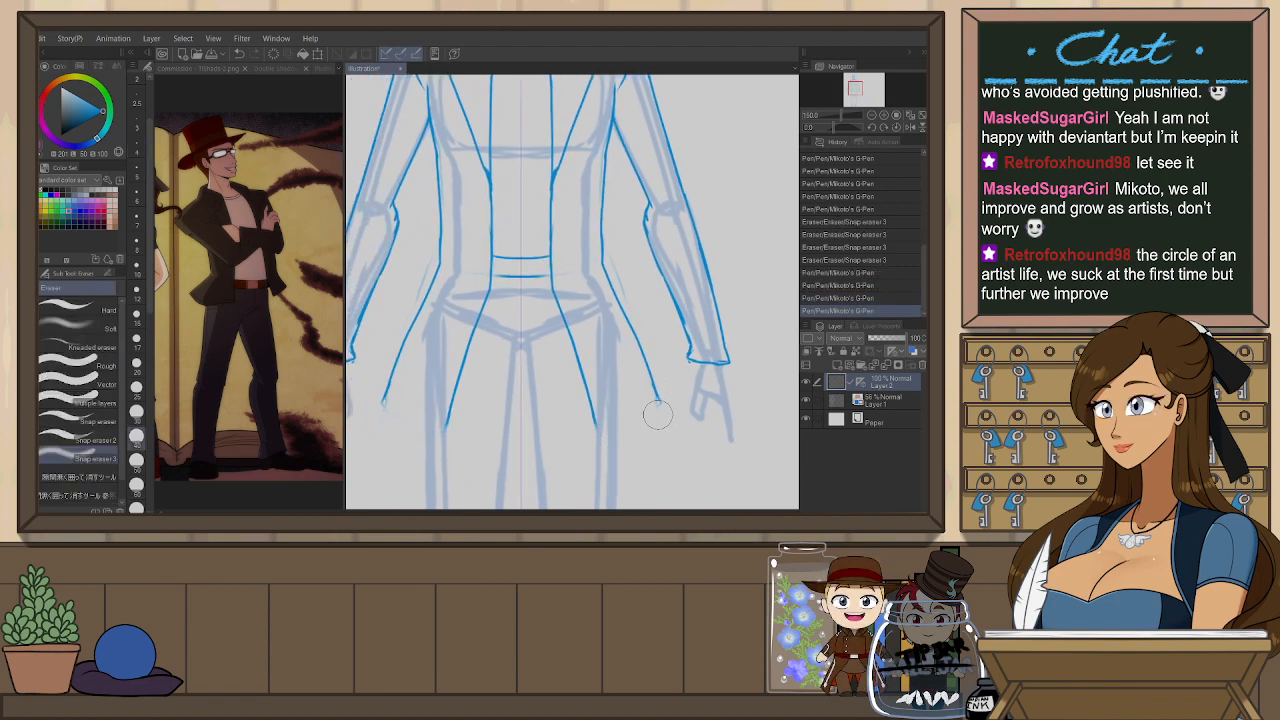
pyautogui.moveTo(614, 253); pyautogui.dragTo(632, 300)
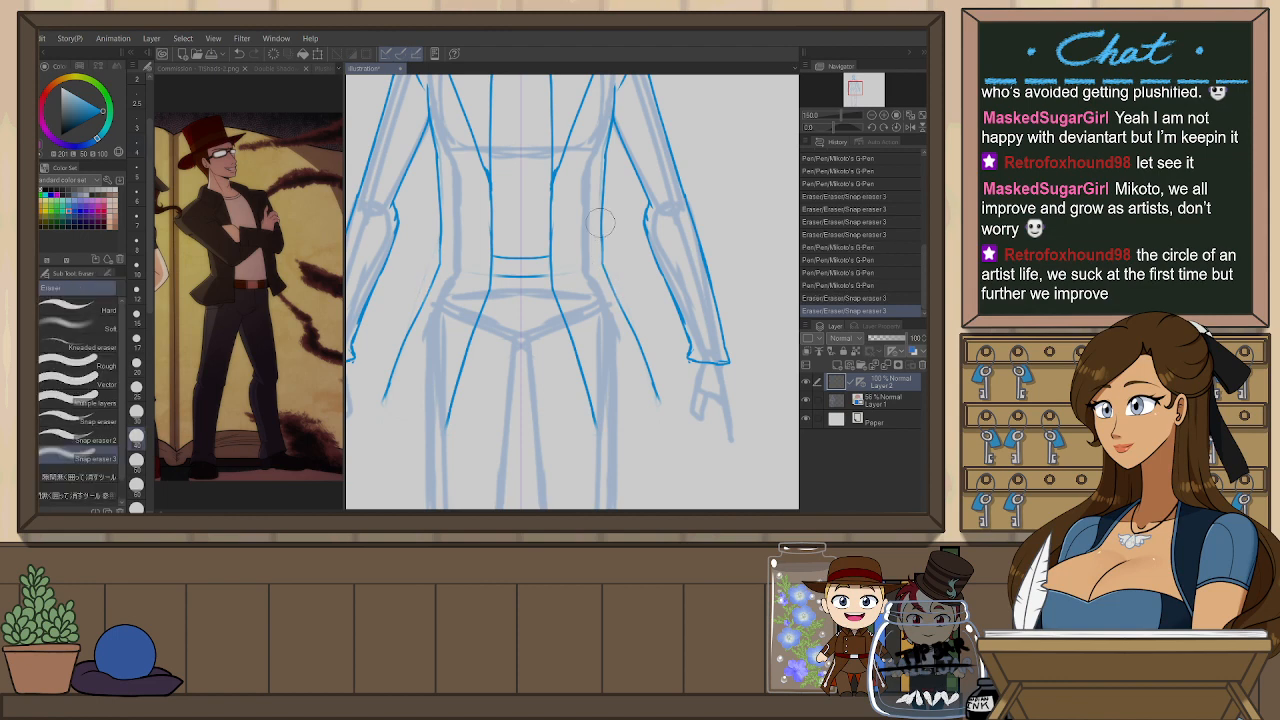
pyautogui.moveTo(598, 212)
pyautogui.mouseDown()
pyautogui.moveTo(604, 271)
pyautogui.moveTo(658, 397)
pyautogui.mouseUp()
# - Redraw the coat's flared side edges with the G-Pen, running from the waist down to the upper thighs
pyautogui.press('p')
pyautogui.moveTo(602, 208)
pyautogui.mouseDown()
pyautogui.moveTo(604, 266)
pyautogui.moveTo(652, 378)
pyautogui.mouseUp()
pyautogui.hotkey('ctrl', 'z')
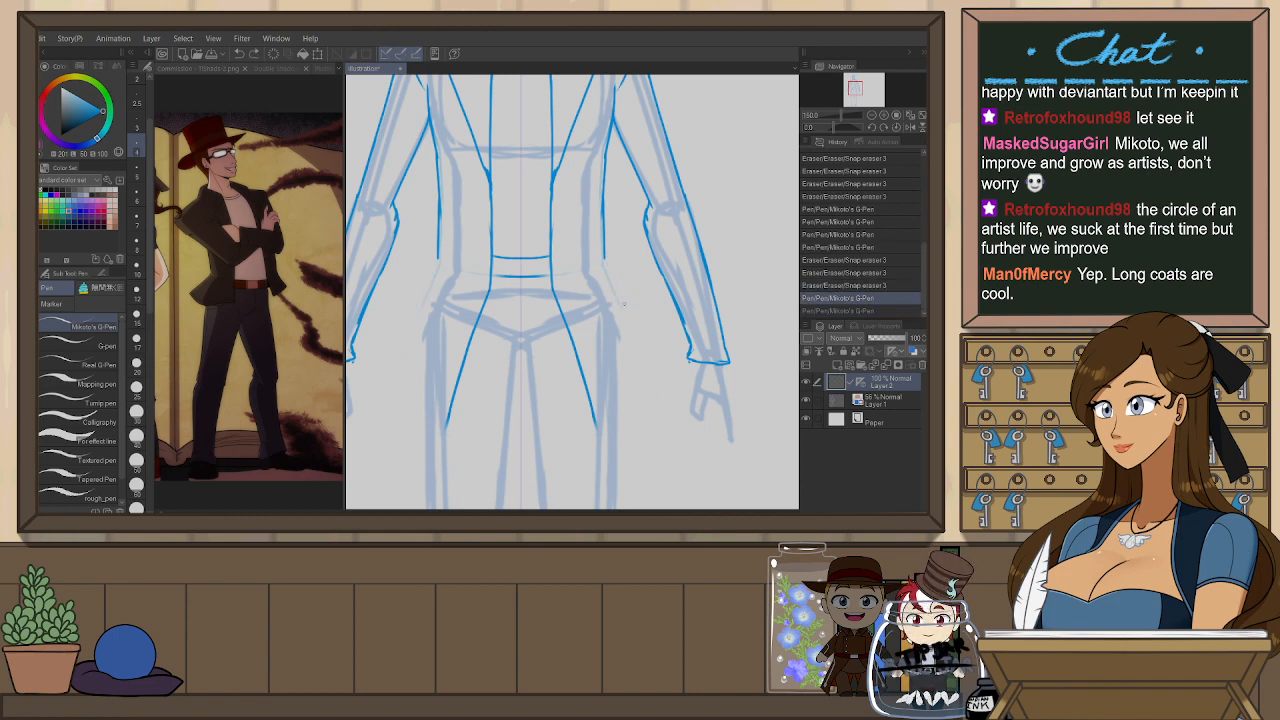
pyautogui.moveTo(604, 258); pyautogui.dragTo(652, 382)
pyautogui.hotkey('ctrl', 'z')
pyautogui.moveTo(606, 254); pyautogui.dragTo(653, 393)
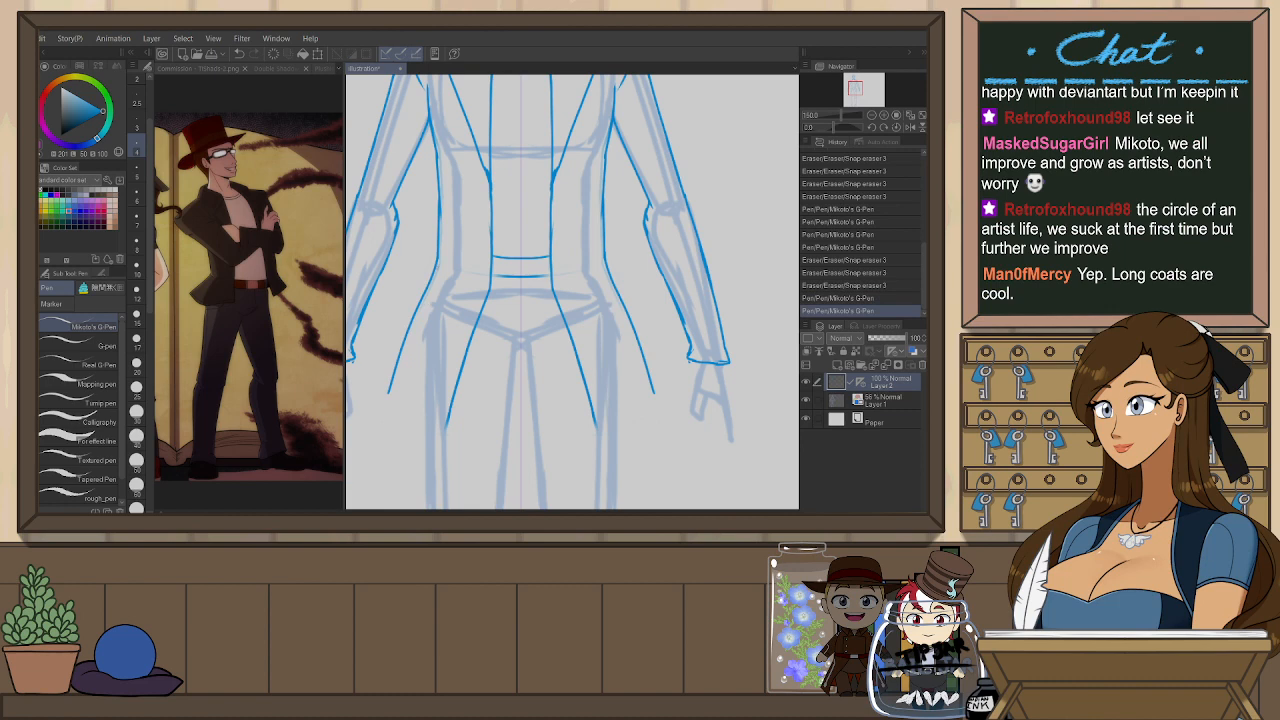
# - Close each coat front with a slanted hem joining the side edge to the front edge at the thighs
pyautogui.moveTo(401, 345); pyautogui.dragTo(384, 398)
pyautogui.moveTo(464, 395); pyautogui.dragTo(386, 435)
pyautogui.hotkey('ctrl', 'z')
pyautogui.hotkey('ctrl', 'z')
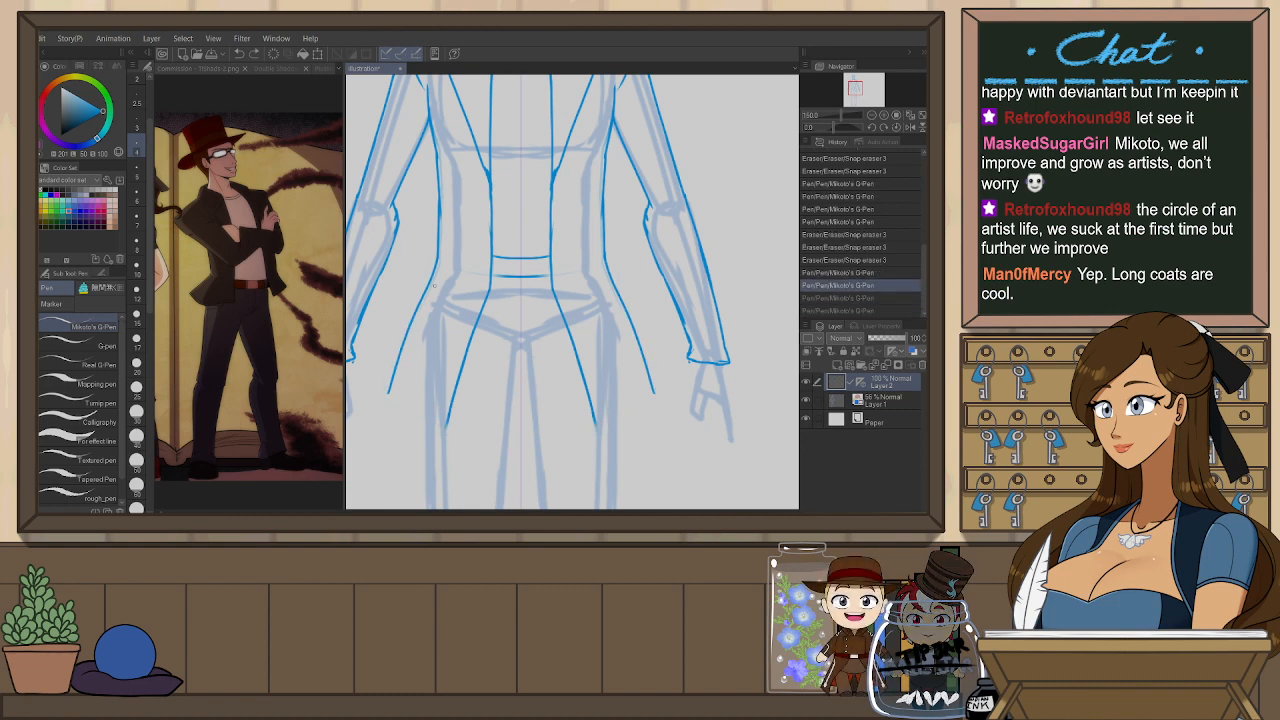
pyautogui.moveTo(401, 345)
pyautogui.mouseDown()
pyautogui.moveTo(385, 400)
pyautogui.moveTo(447, 430)
pyautogui.mouseUp()
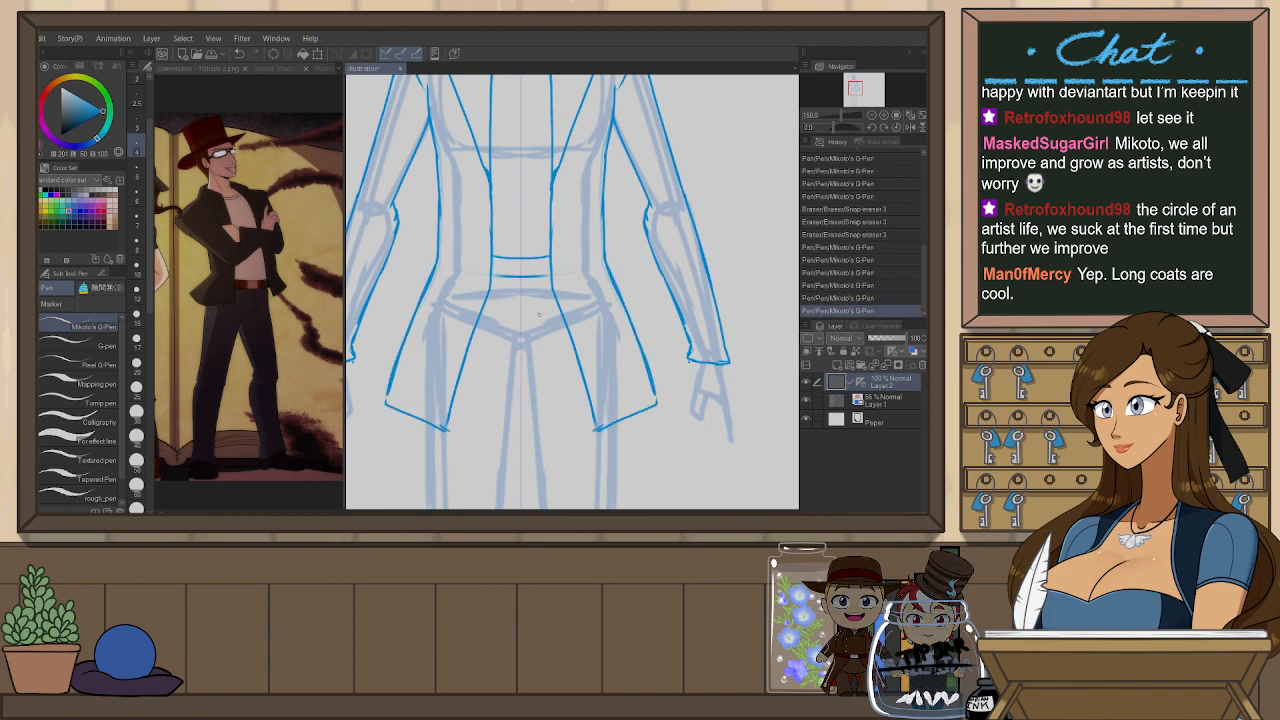
pyautogui.scroll(-4, 539, 314)
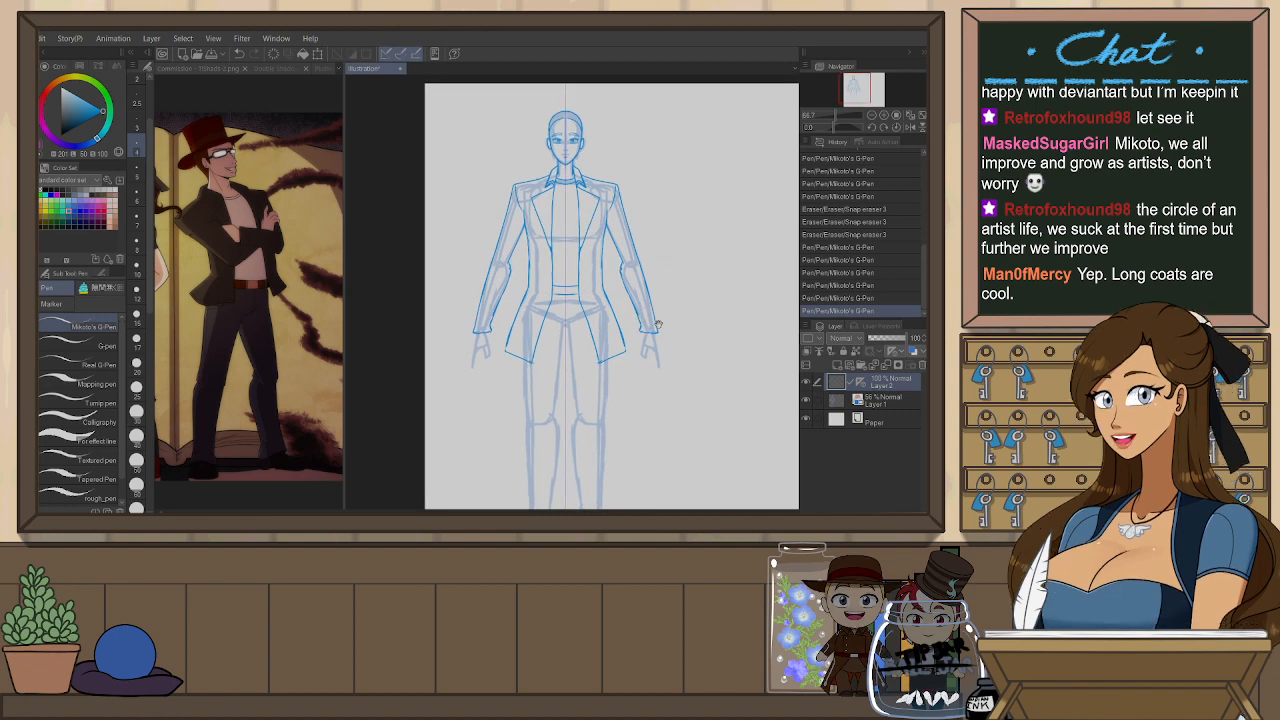
pyautogui.scroll(-1, 659, 323)
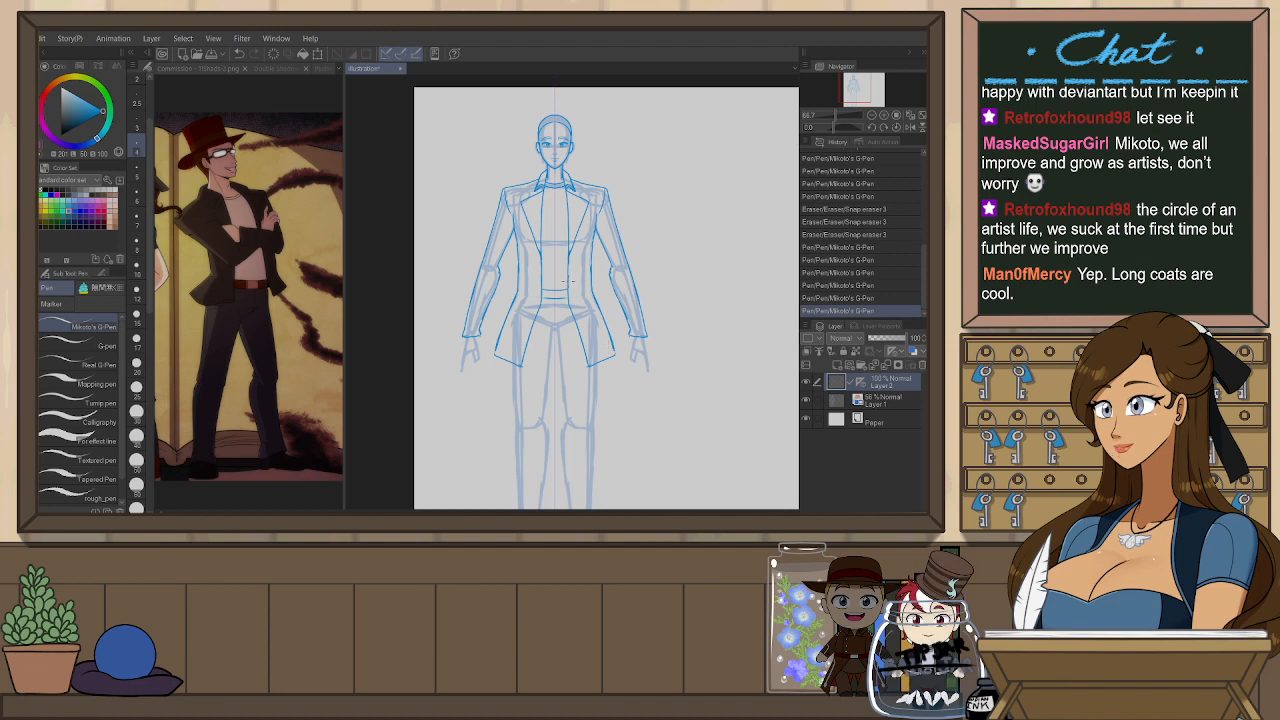
# - Draw the belt's lower edge between the coat fronts and add two short vertical lines for a centred buckle
pyautogui.scroll(3, 577, 284)
pyautogui.scroll(2, 577, 284)
pyautogui.moveTo(482, 295); pyautogui.dragTo(640, 295)
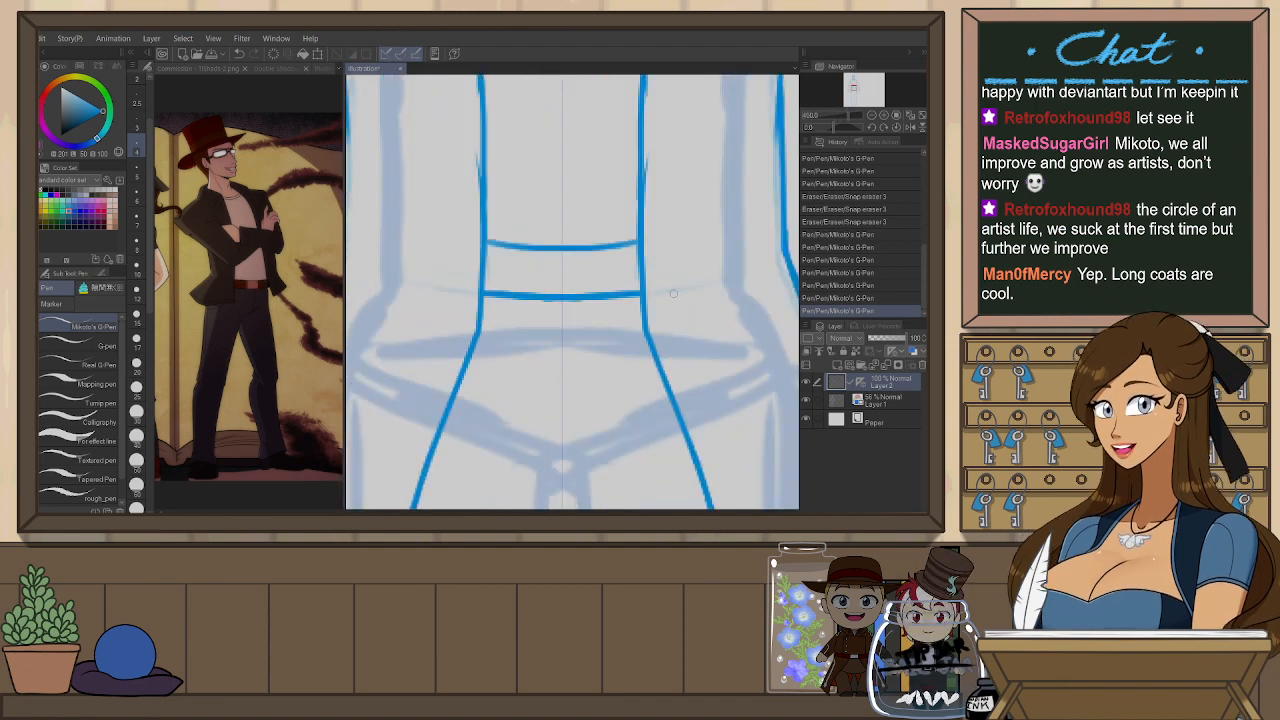
pyautogui.moveTo(532, 250); pyautogui.dragTo(532, 295)
pyautogui.moveTo(592, 250); pyautogui.dragTo(592, 295)
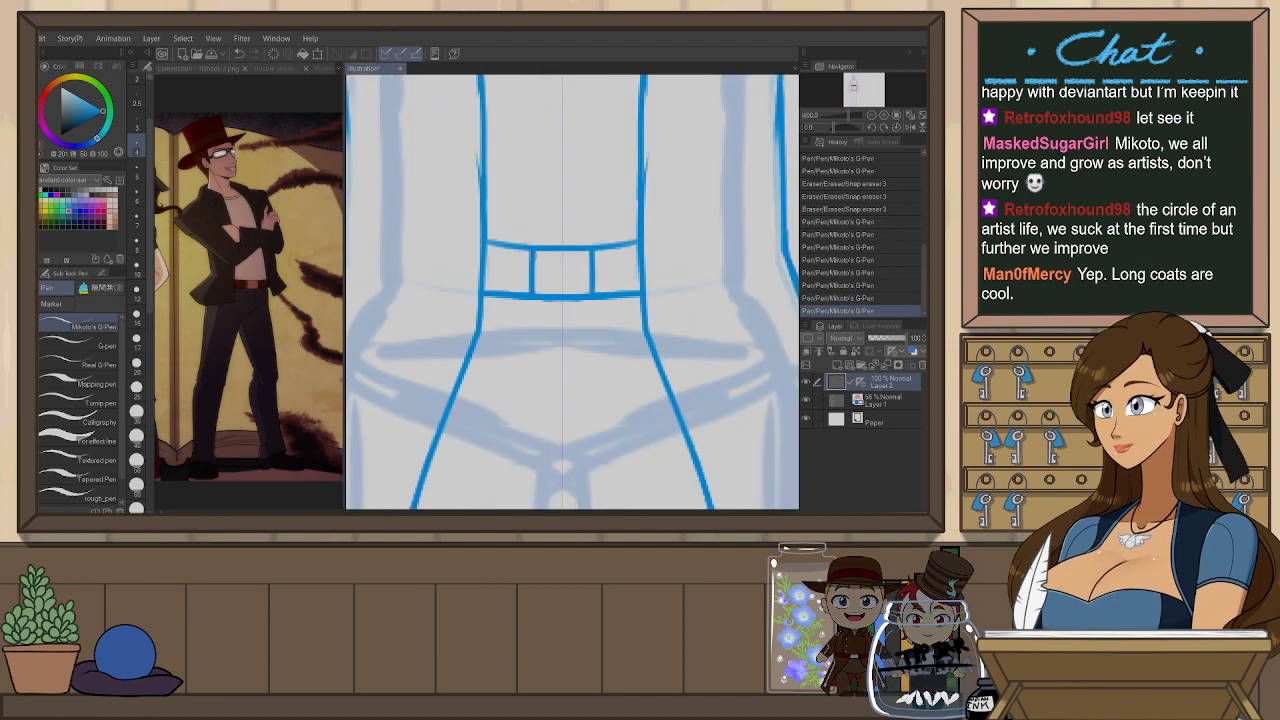
# - Erase the coat's old collar lines on both sides of the neck with Snap eraser 3
pyautogui.scroll(-4, 598, 317)
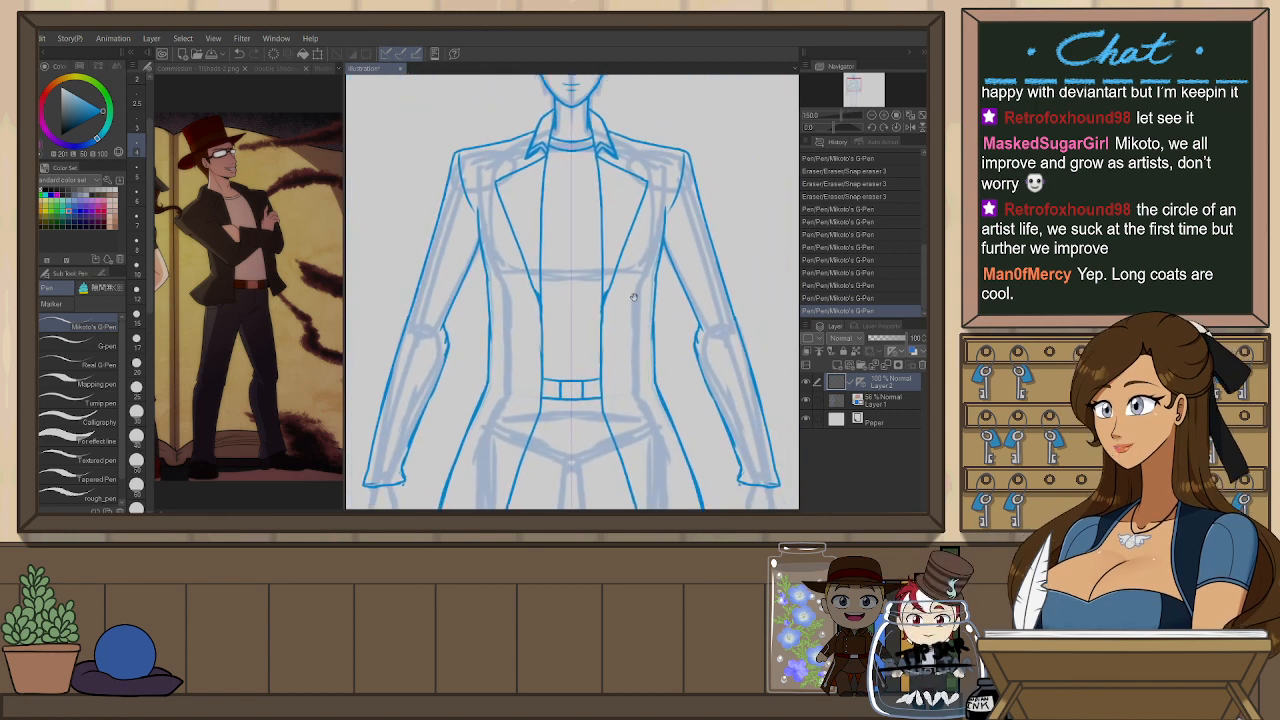
pyautogui.scroll(-1, 620, 320)
pyautogui.press('e')
pyautogui.scroll(1, 532, 195)
pyautogui.moveTo(515, 175)
pyautogui.mouseDown()
pyautogui.moveTo(620, 210)
pyautogui.moveTo(641, 106)
pyautogui.mouseUp()
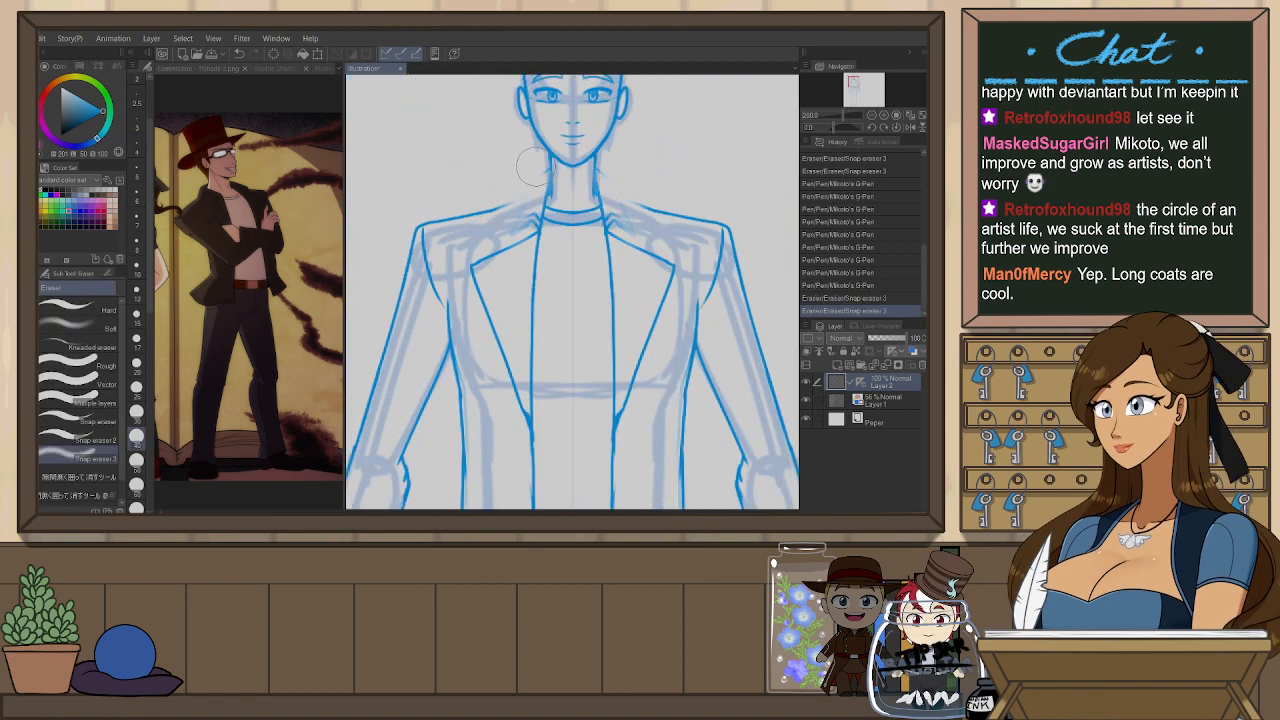
# - Draw a wider folded collar with the G-Pen, rising beside the neck and sloping down onto the lapels
pyautogui.press('p')
pyautogui.moveTo(549, 166); pyautogui.dragTo(506, 213)
pyautogui.hotkey('ctrl', 'z')
pyautogui.hotkey('ctrl', 'z')
pyautogui.moveTo(549, 167)
pyautogui.mouseDown()
pyautogui.moveTo(508, 212)
pyautogui.moveTo(527, 176)
pyautogui.mouseUp()
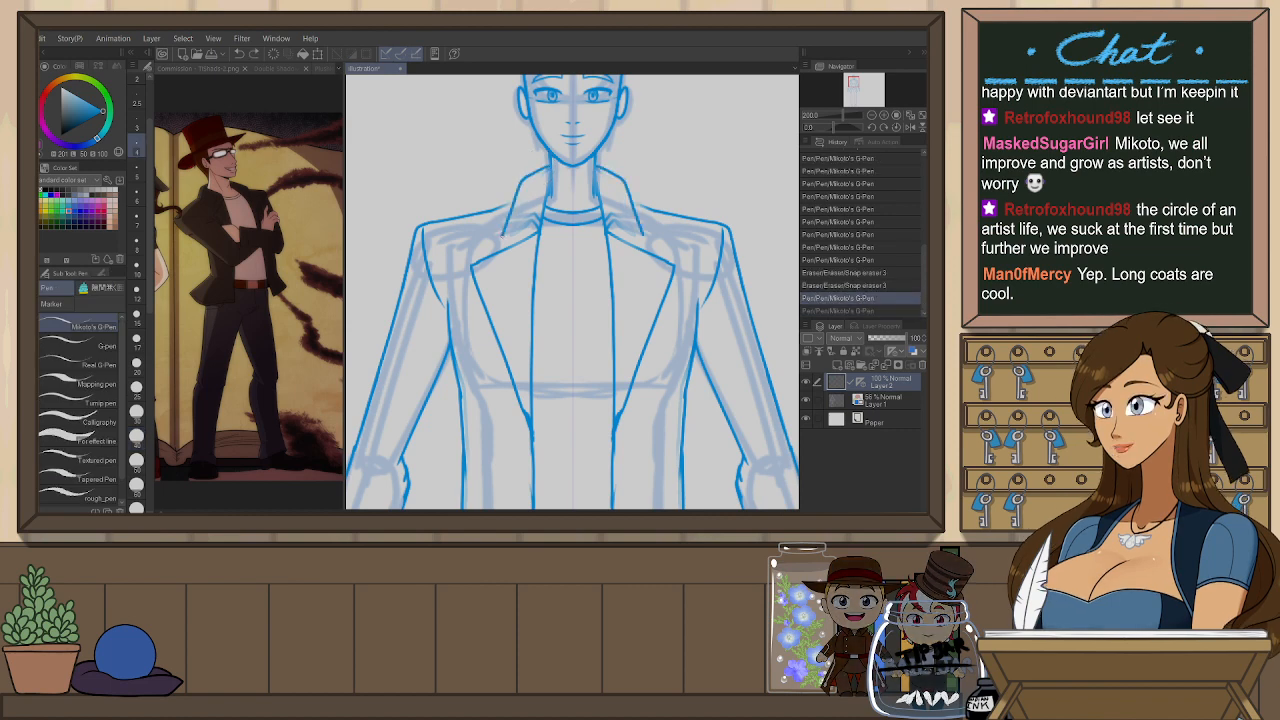
pyautogui.hotkey('ctrl', 'y')
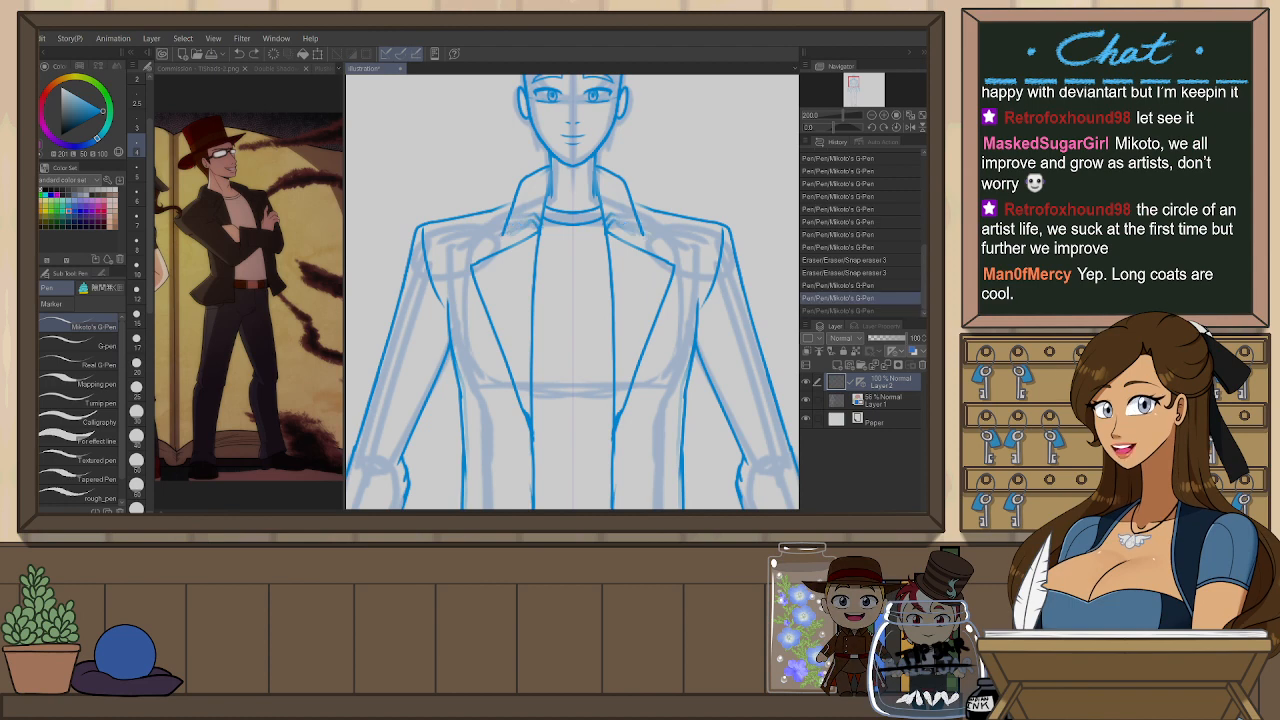
pyautogui.moveTo(505, 224); pyautogui.dragTo(494, 246)
pyautogui.moveTo(615, 214)
pyautogui.mouseDown()
pyautogui.moveTo(648, 243)
pyautogui.moveTo(638, 224)
pyautogui.moveTo(664, 276)
pyautogui.moveTo(664, 240)
pyautogui.mouseUp()
pyautogui.hotkey('ctrl', 'z')
pyautogui.hotkey('ctrl', 'z')
pyautogui.hotkey('ctrl', 'z')
pyautogui.scroll(-2, 612, 225)
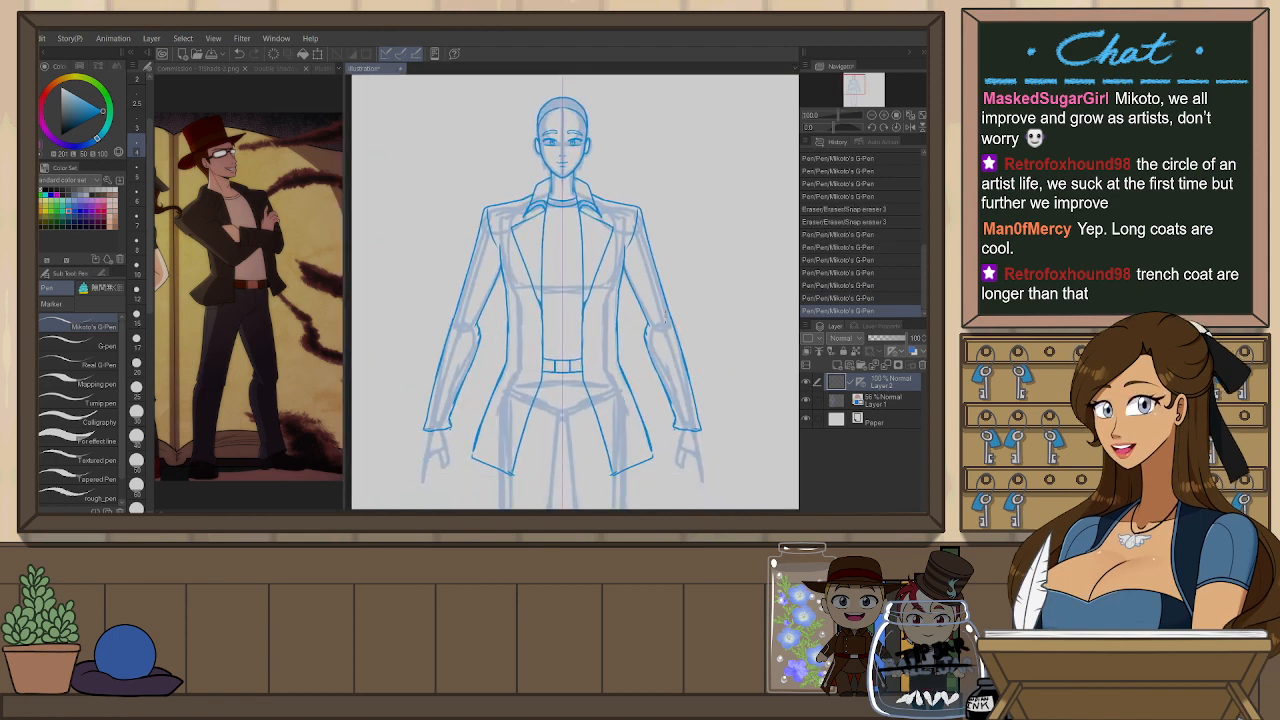
# - Draw the palm and thumb of the hand below the sleeve cuff with the G-Pen
pyautogui.moveTo(662, 341); pyautogui.dragTo(662, 295)
pyautogui.press('e')
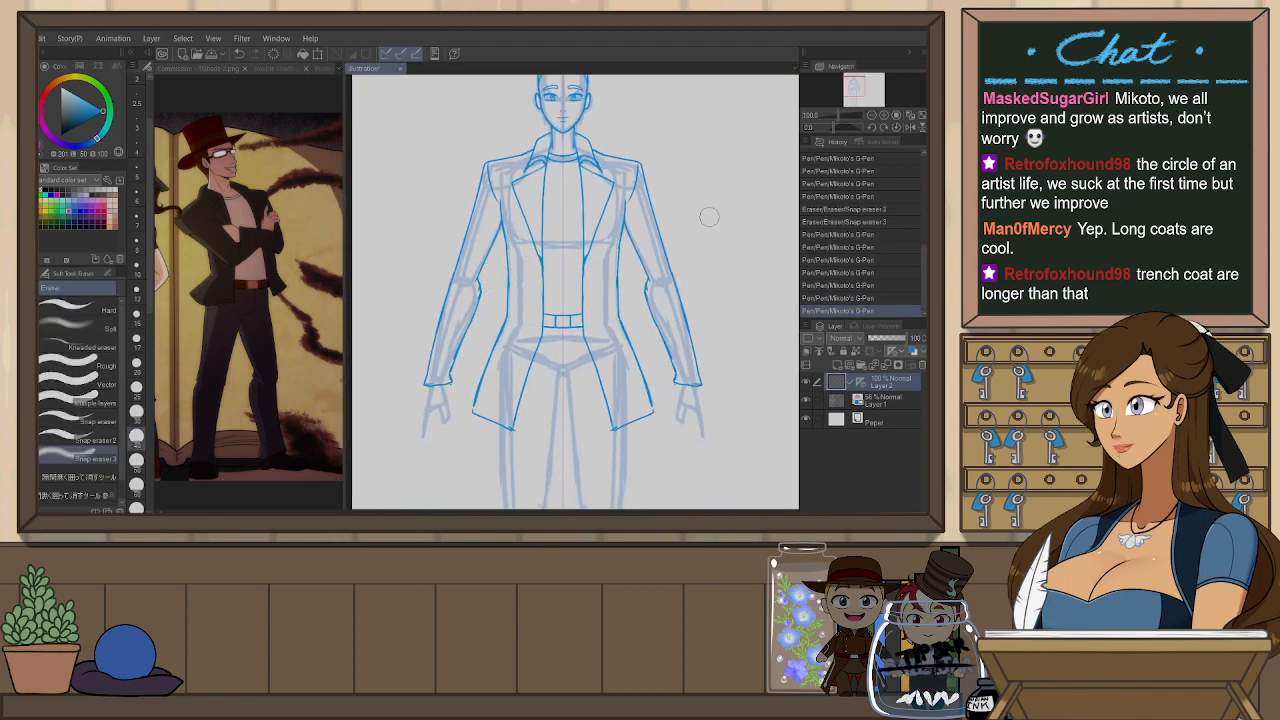
pyautogui.scroll(2, 437, 420)
pyautogui.press('p')
pyautogui.moveTo(454, 348)
pyautogui.mouseDown()
pyautogui.moveTo(466, 387)
pyautogui.moveTo(458, 361)
pyautogui.moveTo(434, 390)
pyautogui.mouseUp()
pyautogui.hotkey('ctrl', 'z')
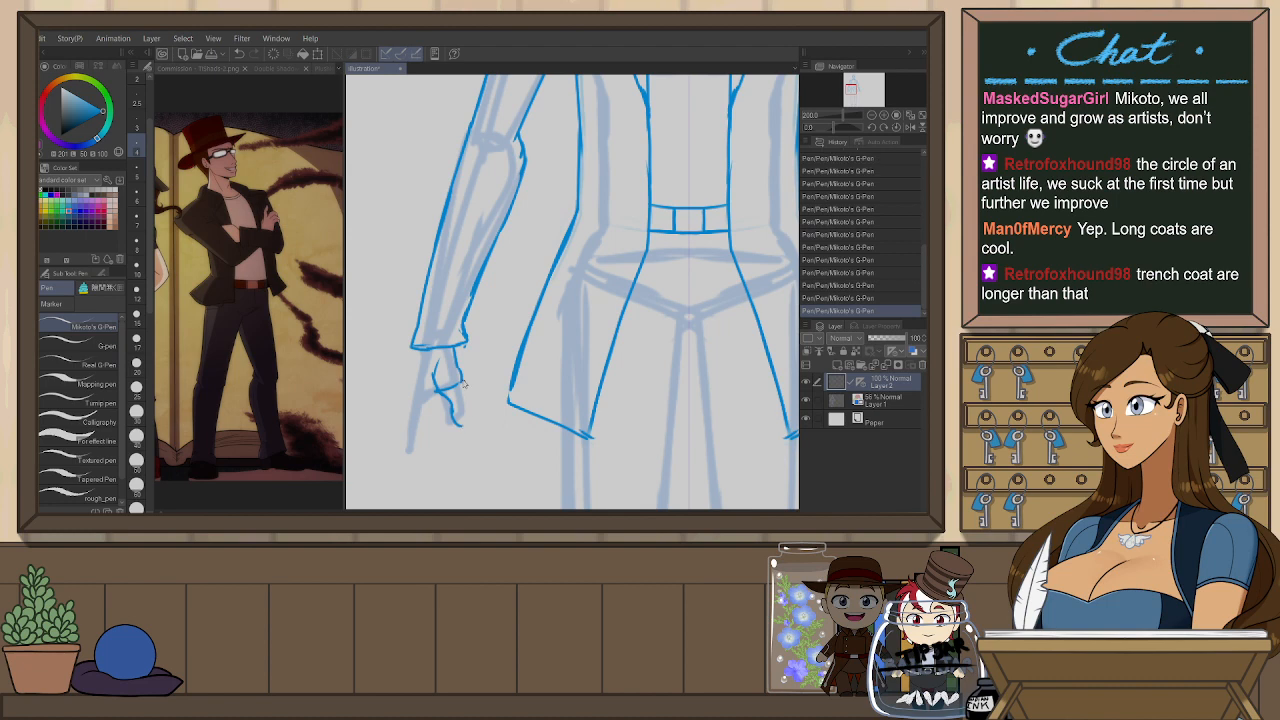
pyautogui.moveTo(460, 385)
pyautogui.mouseDown()
pyautogui.moveTo(458, 406)
pyautogui.moveTo(442, 406)
pyautogui.mouseUp()
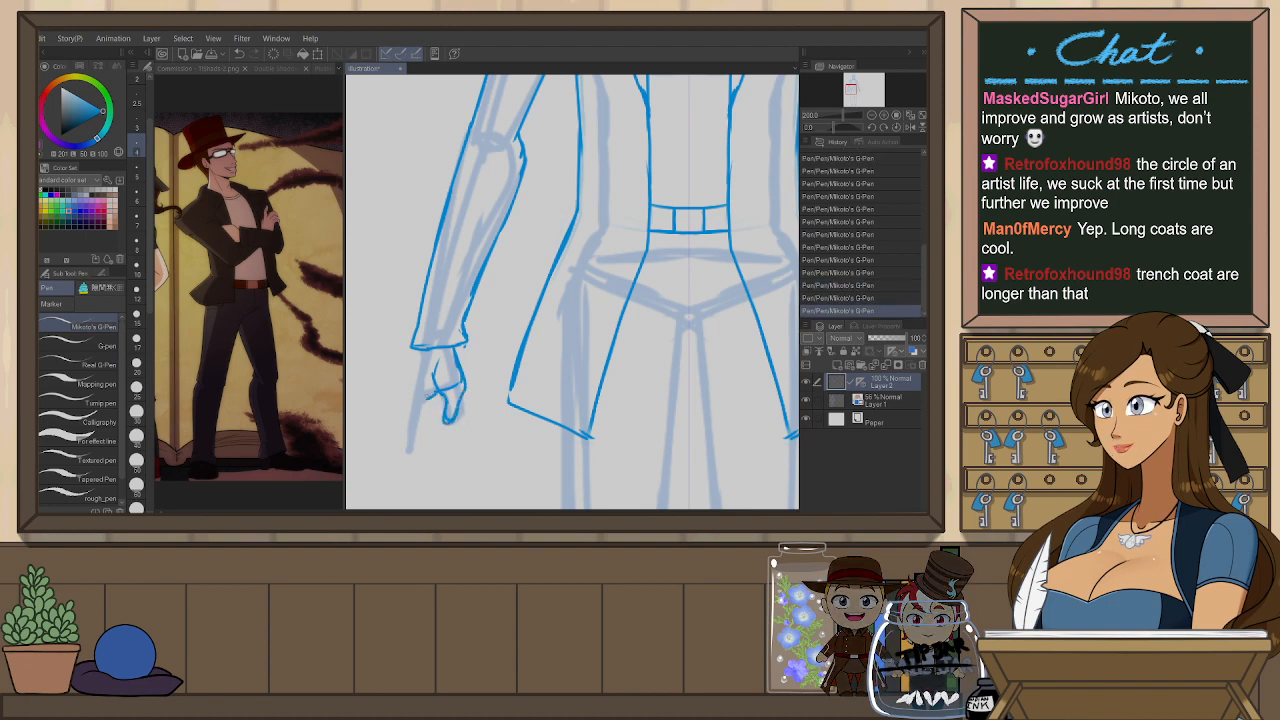
# - Draw the hand's outer edge and long fingers, following the rough sketch below the cuff
pyautogui.hotkey('ctrl', 'z')
pyautogui.moveTo(432, 363)
pyautogui.mouseDown()
pyautogui.moveTo(438, 386)
pyautogui.moveTo(411, 384)
pyautogui.moveTo(436, 396)
pyautogui.moveTo(408, 449)
pyautogui.moveTo(430, 398)
pyautogui.moveTo(406, 424)
pyautogui.mouseUp()
pyautogui.hotkey('ctrl', 'z')
pyautogui.hotkey('ctrl', 'z')
pyautogui.hotkey('ctrl', 'z')
pyautogui.hotkey('ctrl', 'z')
pyautogui.hotkey('ctrl', 'z')
pyautogui.hotkey('ctrl', 'z')
pyautogui.hotkey('ctrl', 'z')
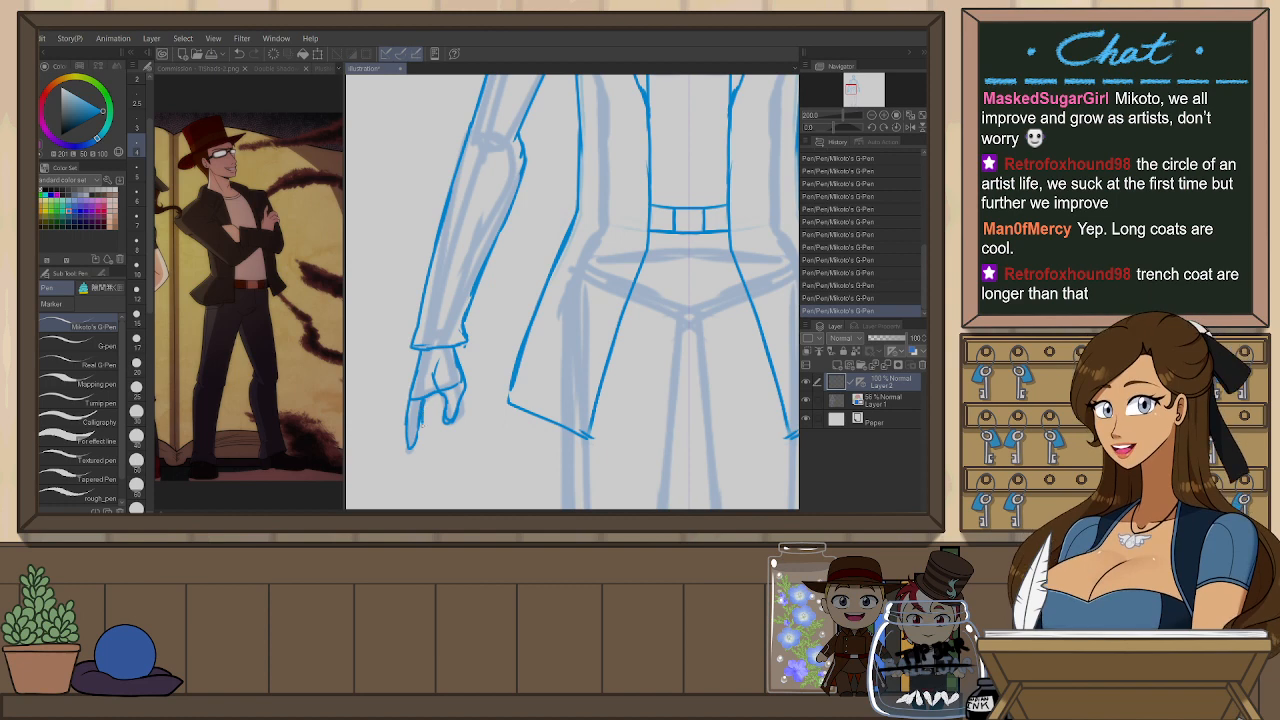
pyautogui.hotkey('ctrl', 'z')
pyautogui.moveTo(411, 449); pyautogui.dragTo(424, 426)
pyautogui.scroll(-2, 501, 376)
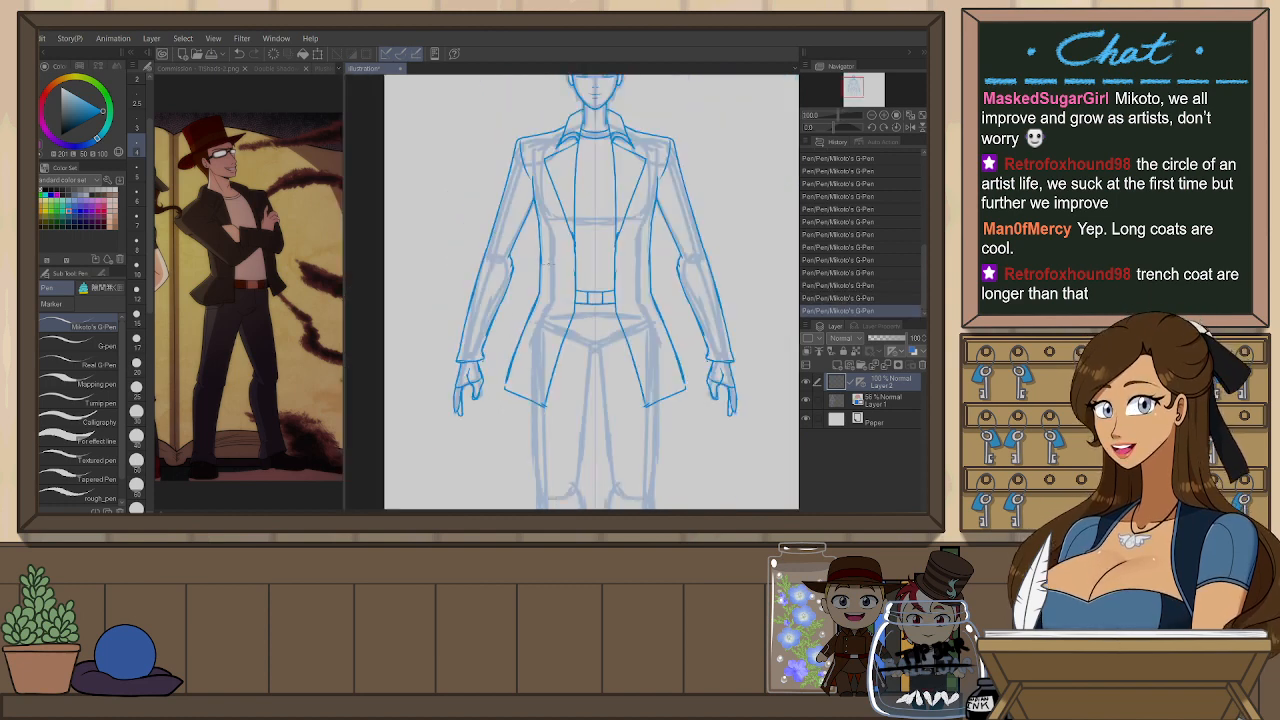
# - Erase the sleeve's bump below the elbow and redraw the inner forearm line as a smooth curve to the cuff
pyautogui.scroll(2, 501, 290)
pyautogui.hotkey('ctrl', 'z')
pyautogui.moveTo(518, 259); pyautogui.dragTo(481, 358)
pyautogui.hotkey('ctrl', 'z')
pyautogui.press('e')
pyautogui.moveTo(515, 225); pyautogui.dragTo(518, 258)
pyautogui.press('p')
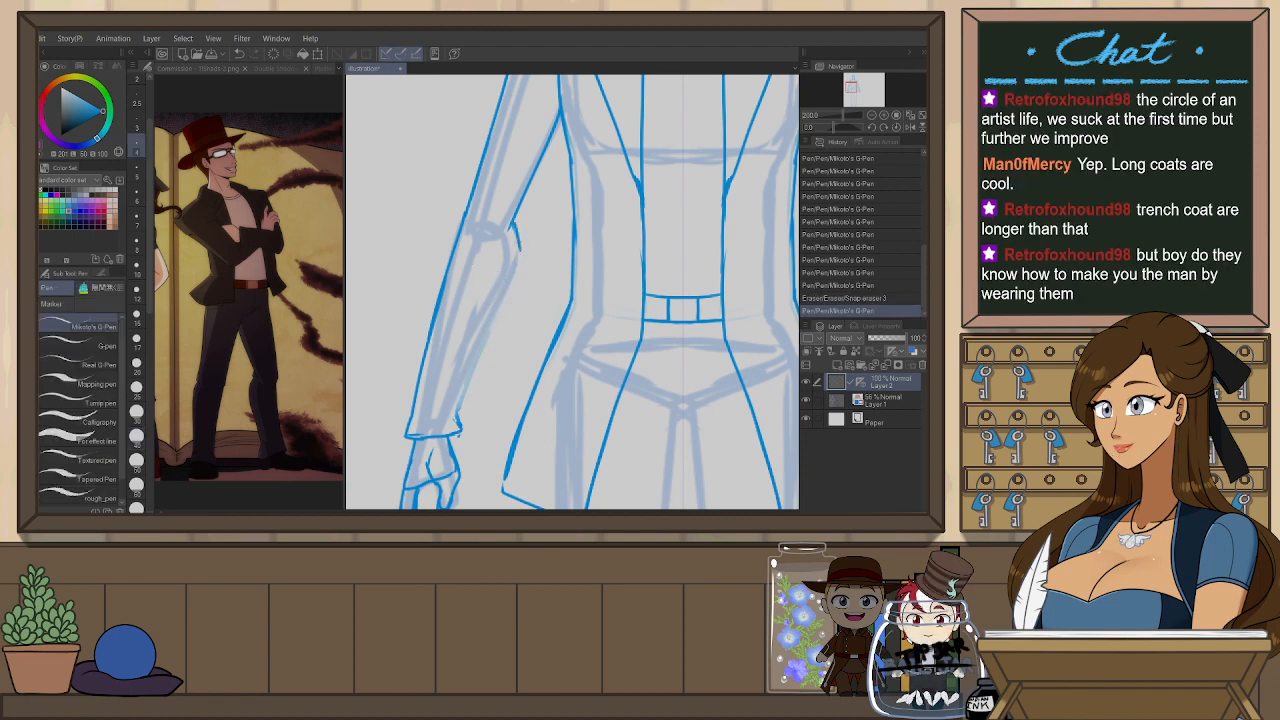
pyautogui.moveTo(472, 375); pyautogui.dragTo(459, 414)
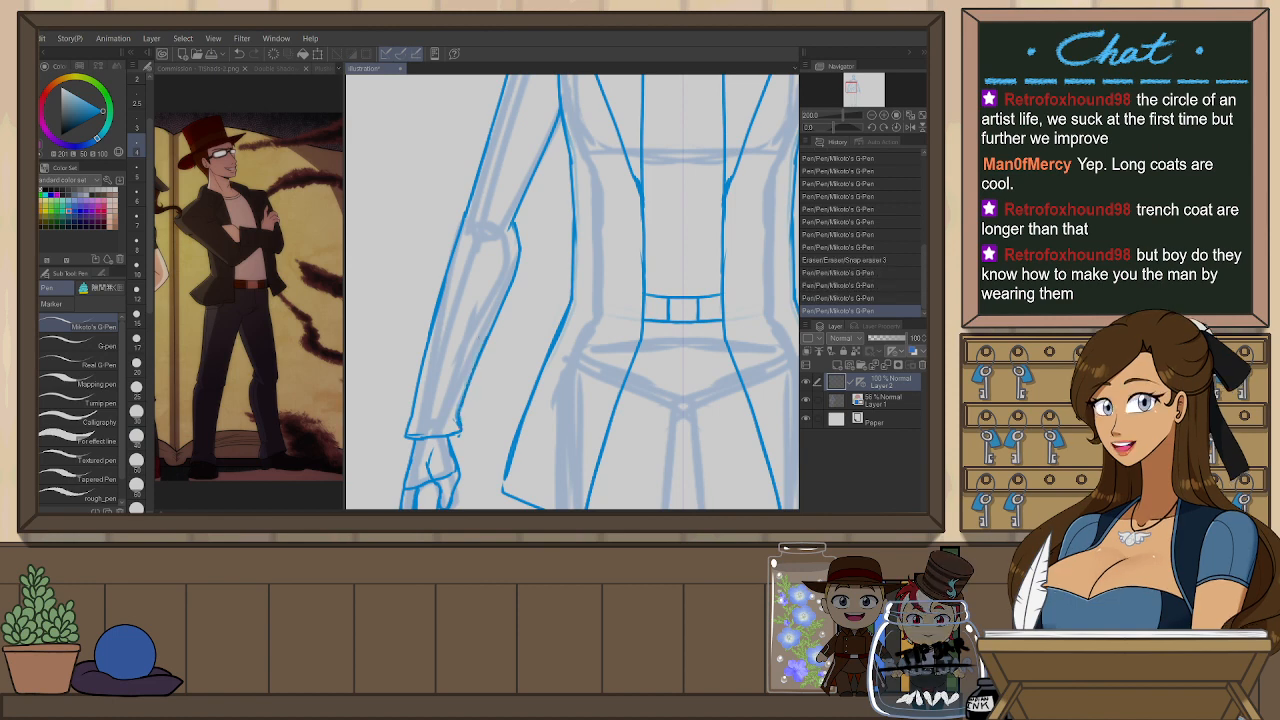
# - Erase the inner upper sleeve line from the armpit to the elbow with Snap eraser 3
pyautogui.scroll(-2, 543, 286)
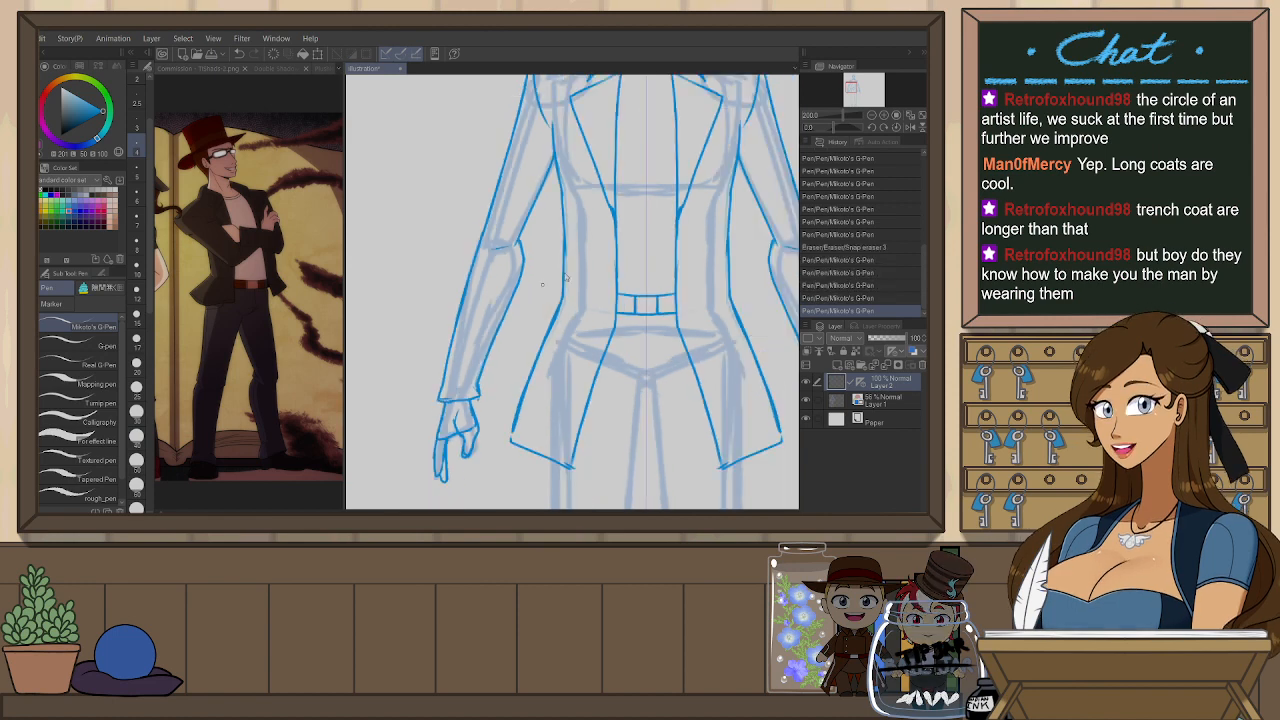
pyautogui.moveTo(731, 235); pyautogui.dragTo(673, 271)
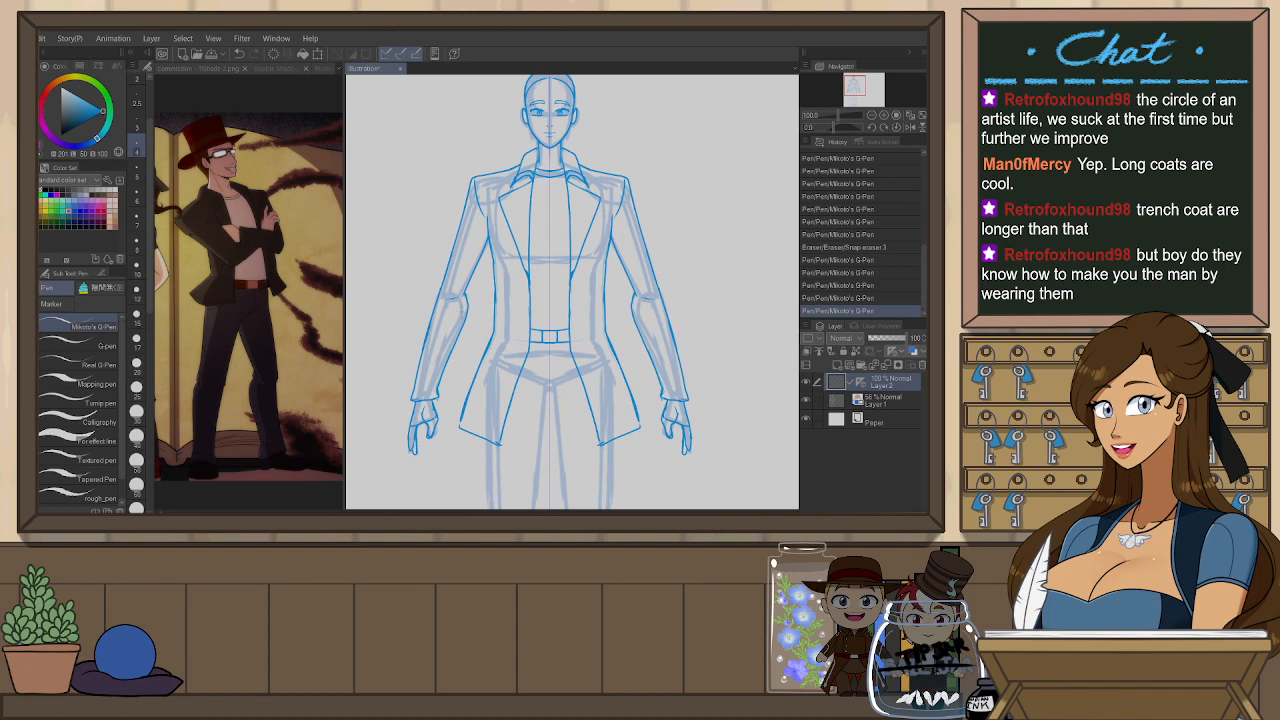
pyautogui.scroll(2, 460, 285)
pyautogui.press('e')
pyautogui.moveTo(518, 198); pyautogui.dragTo(456, 316)
# - Redraw the inner upper sleeve line from the armpit to the elbow with the G-Pen and touch up the underarm
pyautogui.press('p')
pyautogui.moveTo(517, 207); pyautogui.dragTo(475, 300)
pyautogui.hotkey('ctrl', 'z')
pyautogui.hotkey('ctrl', 'z')
pyautogui.moveTo(517, 200)
pyautogui.mouseDown()
pyautogui.moveTo(473, 316)
pyautogui.moveTo(478, 305)
pyautogui.mouseUp()
pyautogui.hotkey('ctrl', 'z')
pyautogui.hotkey('ctrl', 'z')
pyautogui.moveTo(479, 306); pyautogui.dragTo(471, 314)
pyautogui.moveTo(522, 224); pyautogui.dragTo(525, 247)
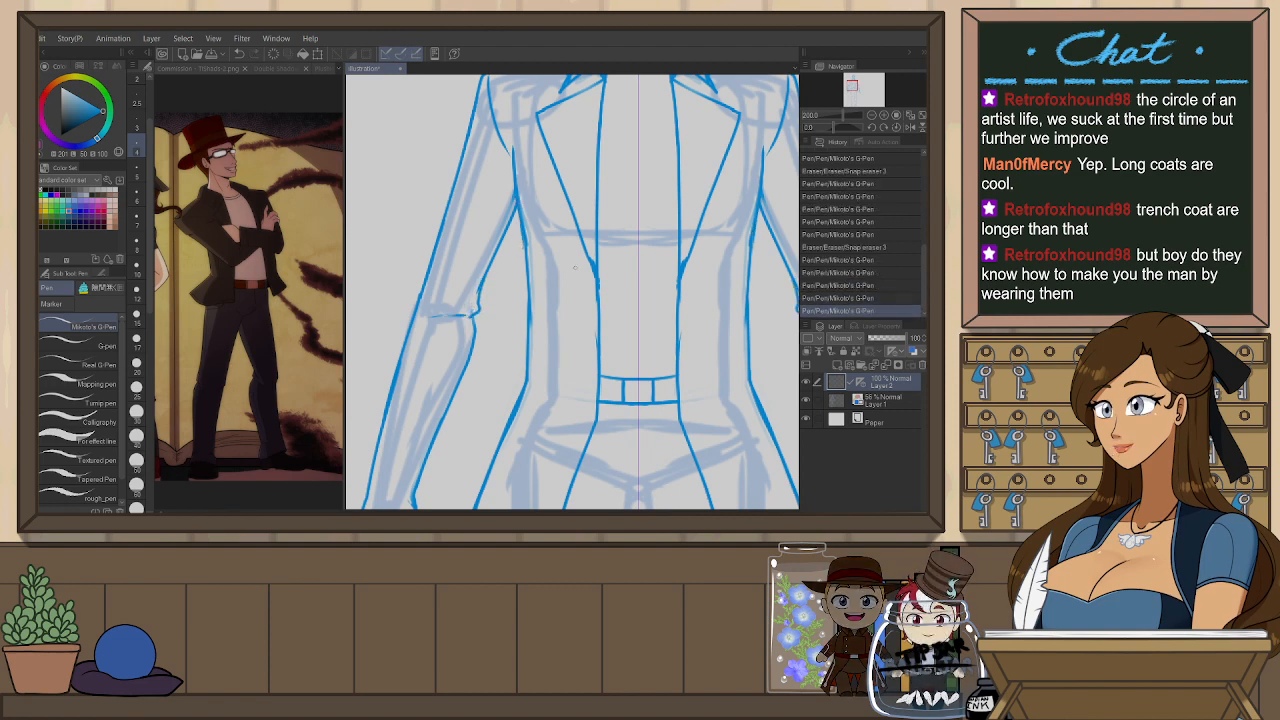
# - Erase the lines inside the hand and along its outer edge with Snap eraser 3
pyautogui.scroll(-2, 616, 235)
pyautogui.moveTo(616, 235); pyautogui.dragTo(565, 271)
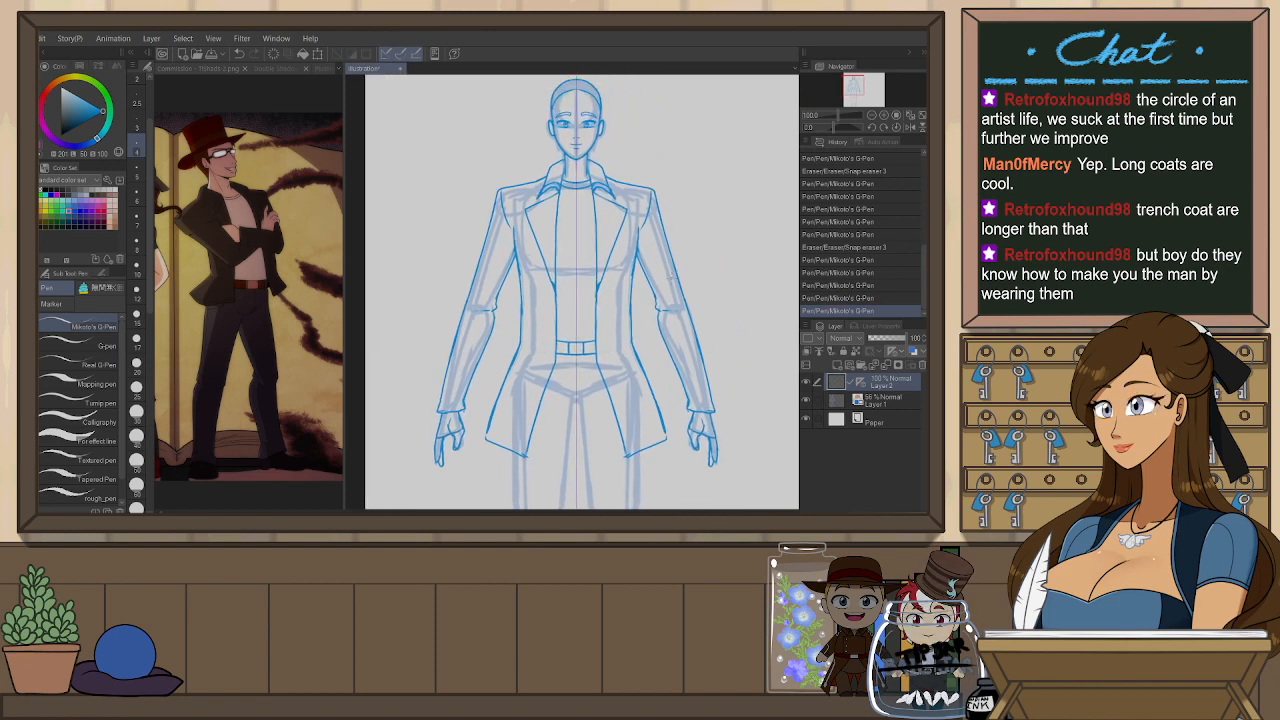
pyautogui.moveTo(659, 302)
pyautogui.mouseDown()
pyautogui.moveTo(656, 232)
pyautogui.moveTo(668, 268)
pyautogui.mouseUp()
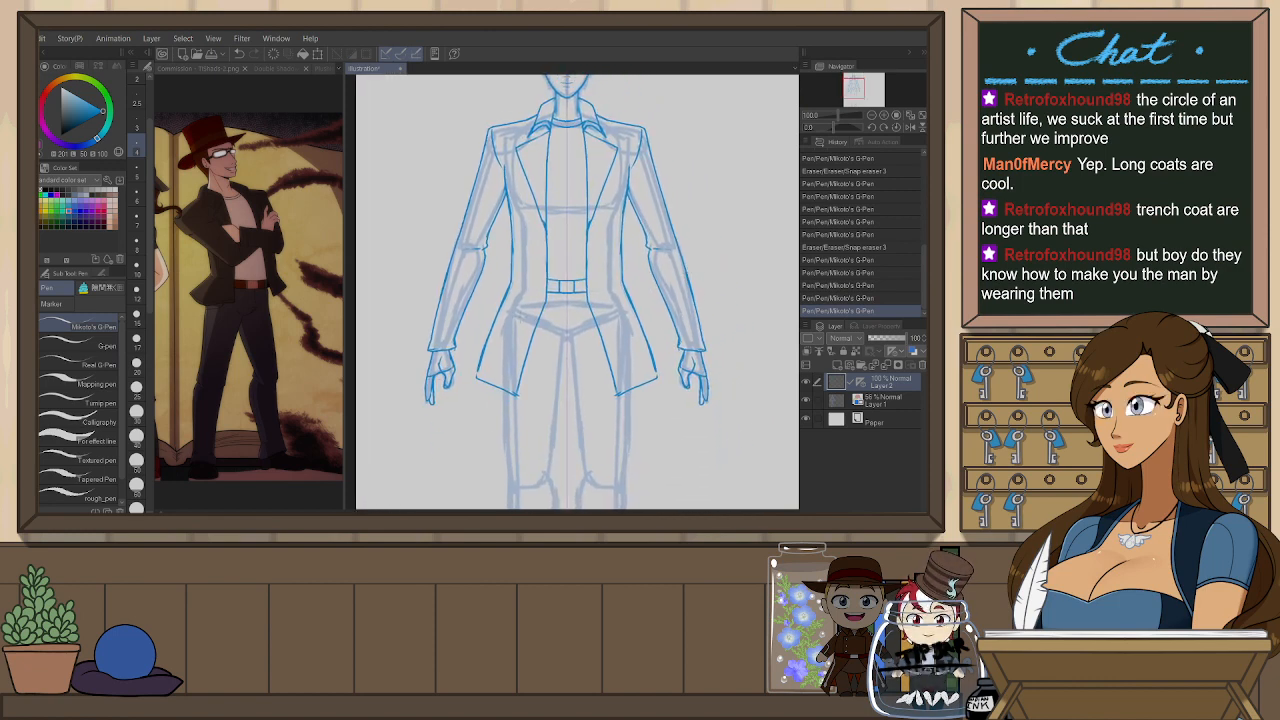
pyautogui.scroll(2, 434, 380)
pyautogui.press('e')
pyautogui.moveTo(461, 360)
pyautogui.mouseDown()
pyautogui.moveTo(443, 370)
pyautogui.moveTo(465, 338)
pyautogui.moveTo(416, 359)
pyautogui.moveTo(404, 407)
pyautogui.mouseUp()
# - Redraw the hand's outer edge, long fingers and the curve between fingers and thumb with the G-Pen
pyautogui.scroll(2, 426, 354)
pyautogui.press('p')
pyautogui.press('e')
pyautogui.press('p')
pyautogui.moveTo(432, 311)
pyautogui.mouseDown()
pyautogui.moveTo(401, 407)
pyautogui.moveTo(422, 478)
pyautogui.mouseUp()
pyautogui.moveTo(427, 413)
pyautogui.mouseDown()
pyautogui.moveTo(461, 387)
pyautogui.moveTo(420, 477)
pyautogui.moveTo(469, 381)
pyautogui.moveTo(477, 399)
pyautogui.moveTo(424, 450)
pyautogui.moveTo(470, 386)
pyautogui.mouseUp()
pyautogui.hotkey('ctrl', 'z')
pyautogui.hotkey('ctrl', 'z')
pyautogui.hotkey('ctrl', 'z')
pyautogui.hotkey('ctrl', 'z')
pyautogui.moveTo(464, 386); pyautogui.dragTo(479, 398)
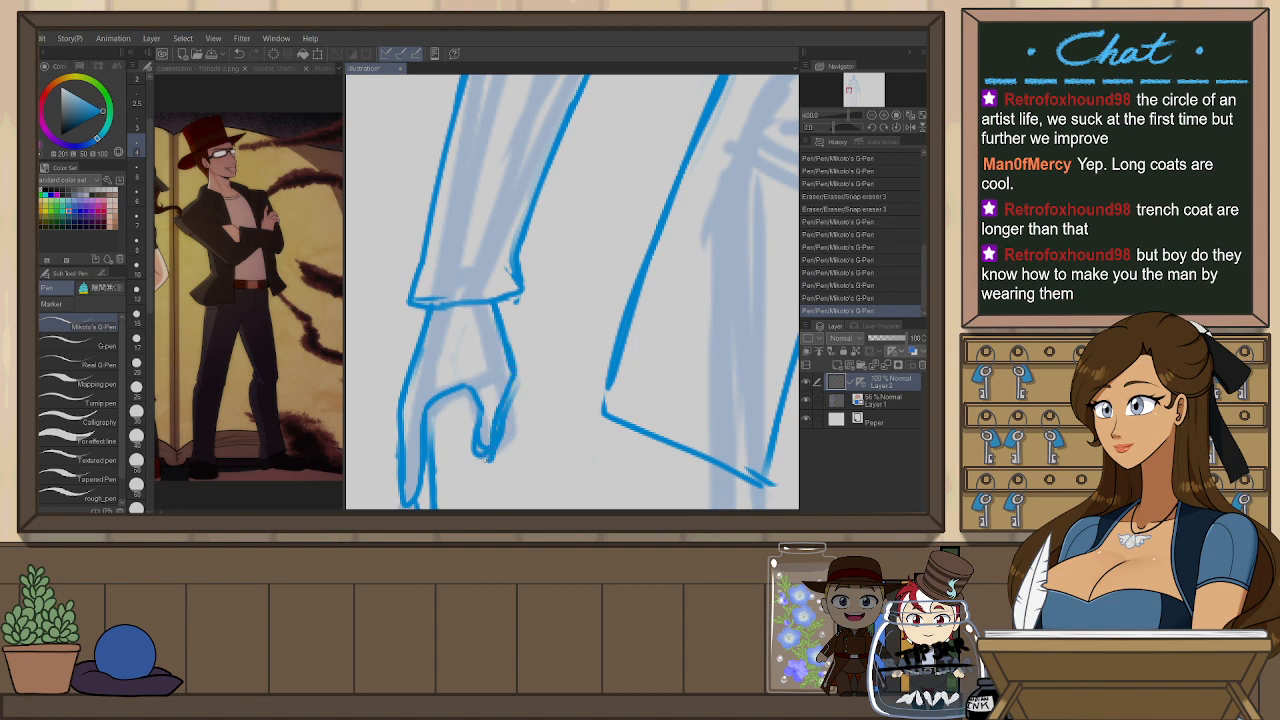
# - Erase the thumb's tip and redraw the thumb with a cleaner, rounded end
pyautogui.press('e')
pyautogui.moveTo(476, 464)
pyautogui.mouseDown()
pyautogui.moveTo(521, 381)
pyautogui.moveTo(497, 431)
pyautogui.mouseUp()
pyautogui.press('p')
pyautogui.hotkey('ctrl', 'z')
pyautogui.moveTo(506, 333)
pyautogui.mouseDown()
pyautogui.moveTo(517, 368)
pyautogui.moveTo(491, 456)
pyautogui.moveTo(474, 392)
pyautogui.moveTo(482, 447)
pyautogui.mouseUp()
pyautogui.hotkey('ctrl', 'z')
pyautogui.hotkey('ctrl', 'z')
pyautogui.moveTo(496, 392); pyautogui.dragTo(498, 450)
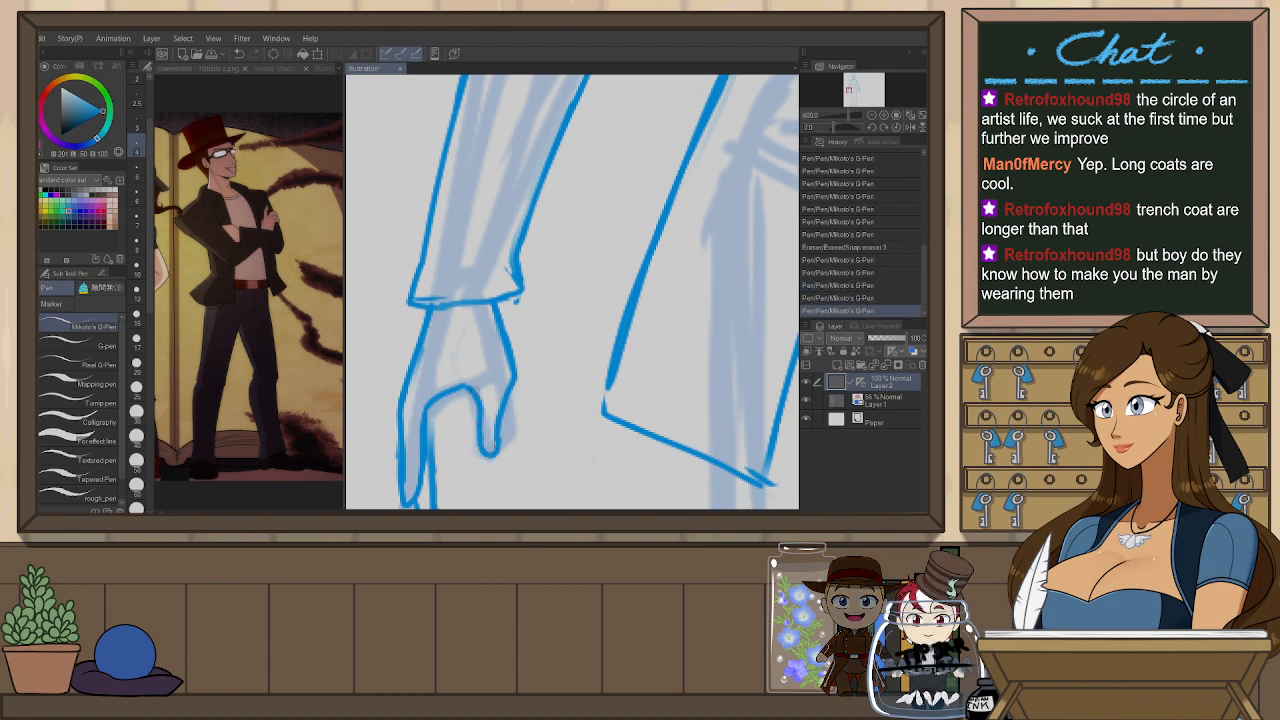
# - Erase the coat's slanted hem and the lower part of its flared side edges with Snap eraser 3
pyautogui.scroll(-3, 534, 320)
pyautogui.moveTo(722, 369); pyautogui.dragTo(597, 375)
pyautogui.press('e')
pyautogui.moveTo(470, 252); pyautogui.dragTo(443, 315)
pyautogui.press('p')
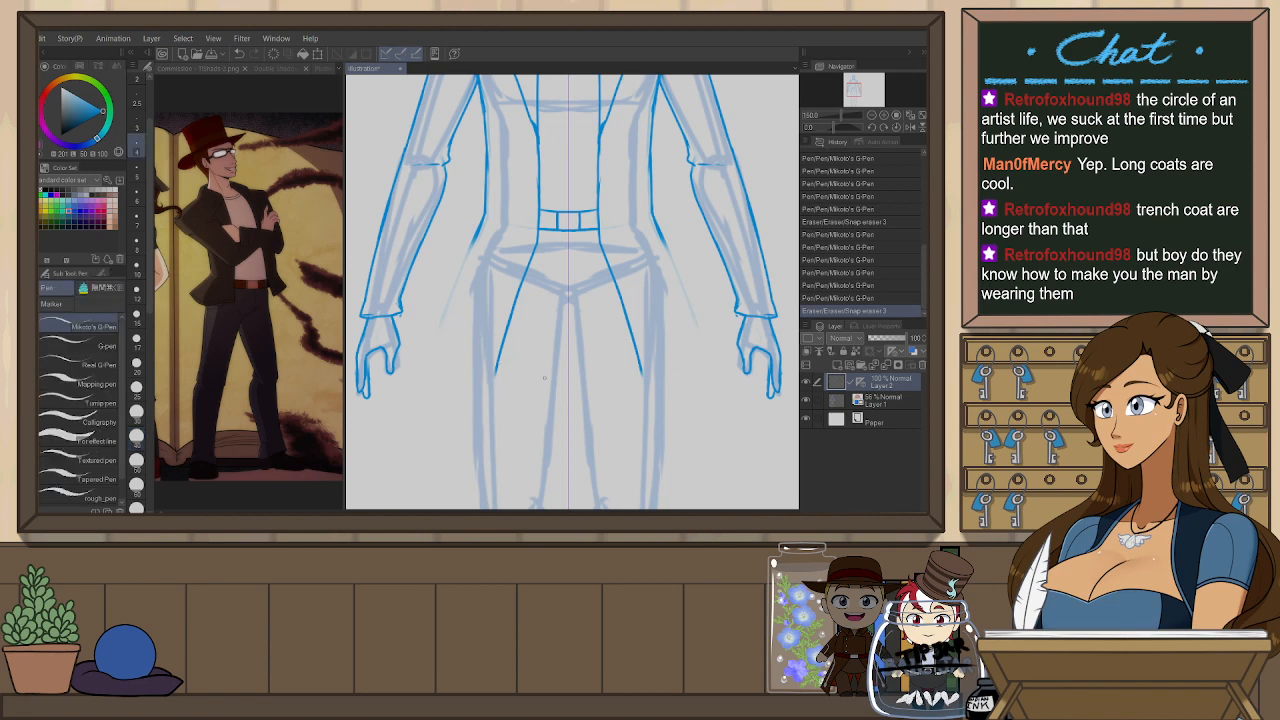
# - Draw a lower slanted hem stroke on each side of the coat, a little above the knees
pyautogui.moveTo(637, 430); pyautogui.dragTo(697, 404)
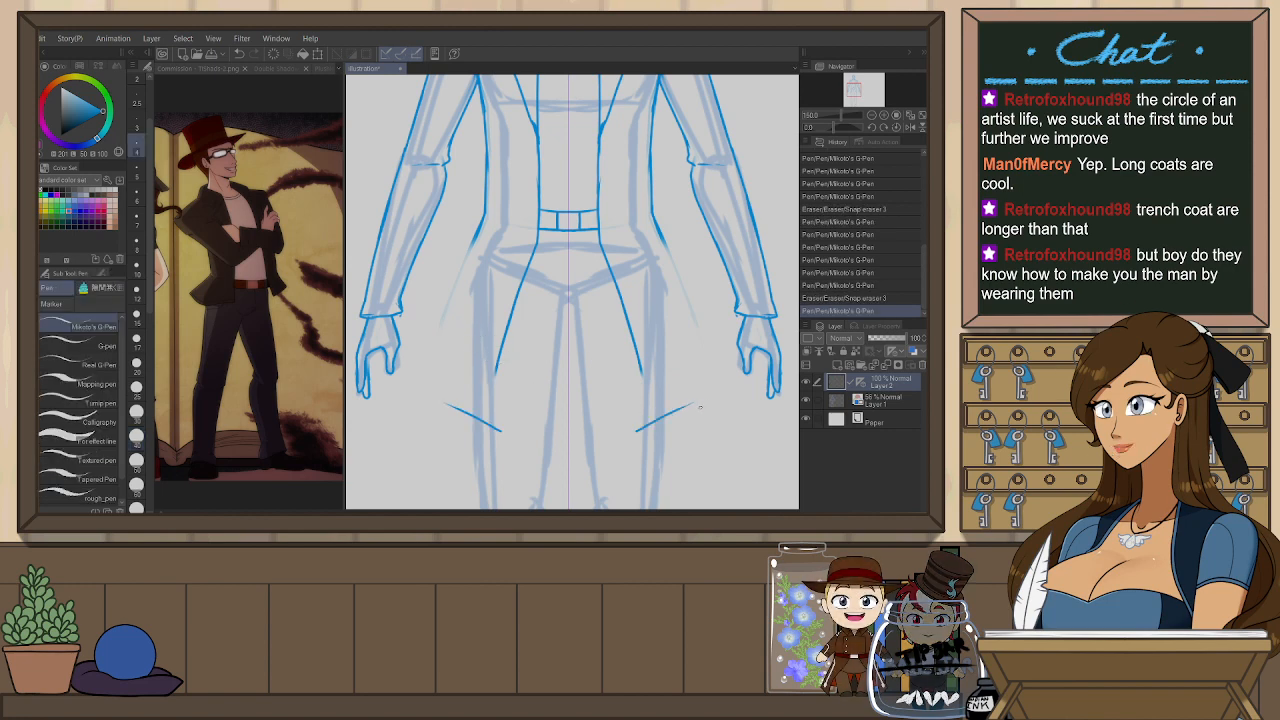
pyautogui.scroll(-3, 697, 408)
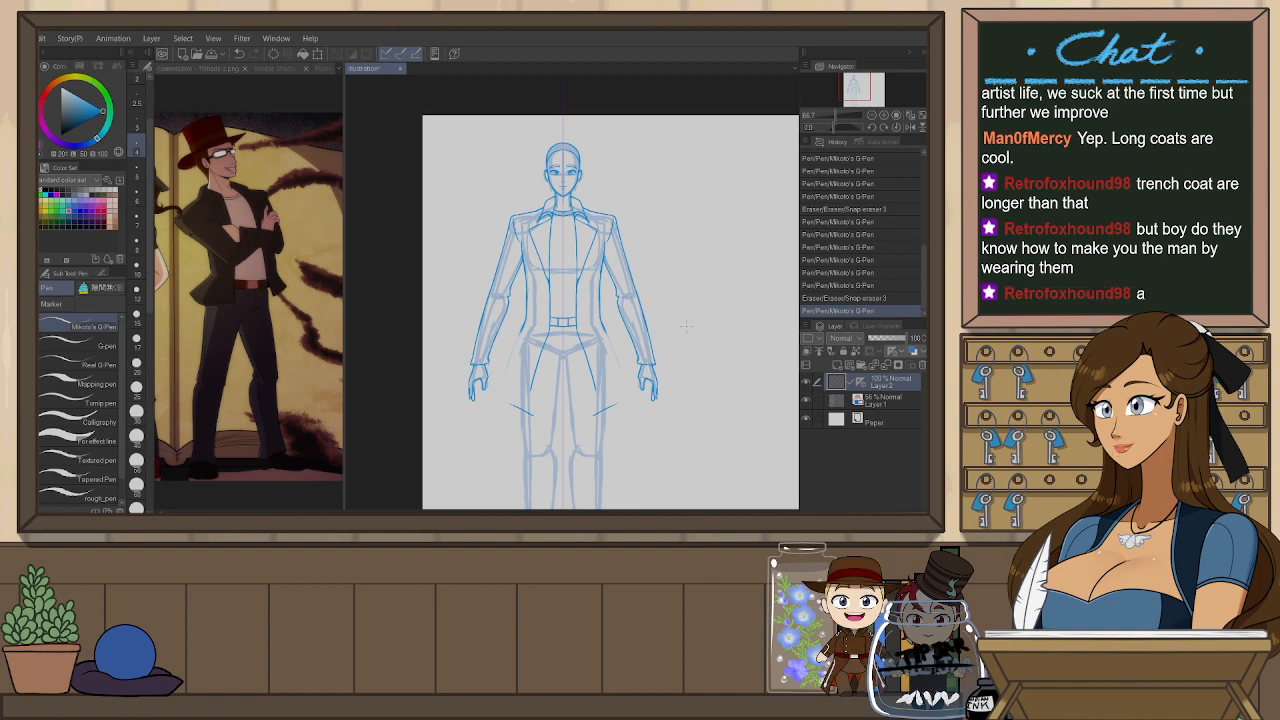
pyautogui.moveTo(699, 420); pyautogui.dragTo(684, 384)
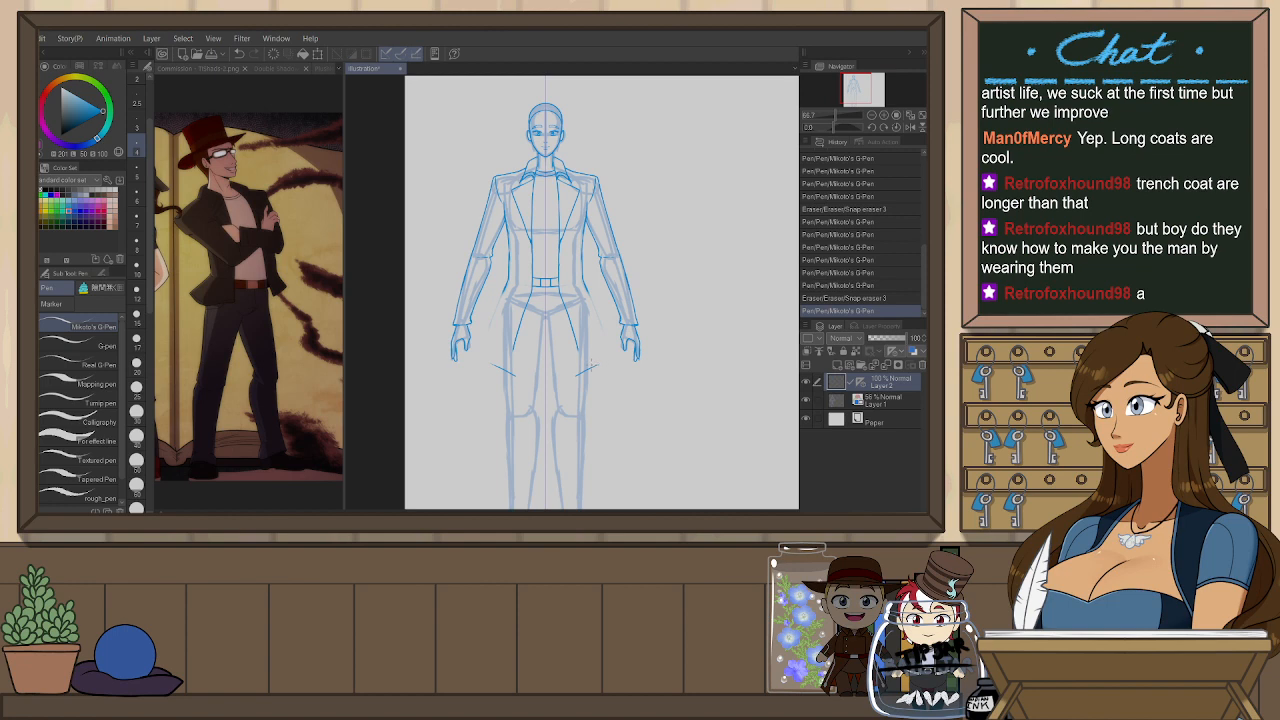
pyautogui.moveTo(611, 441); pyautogui.dragTo(590, 431)
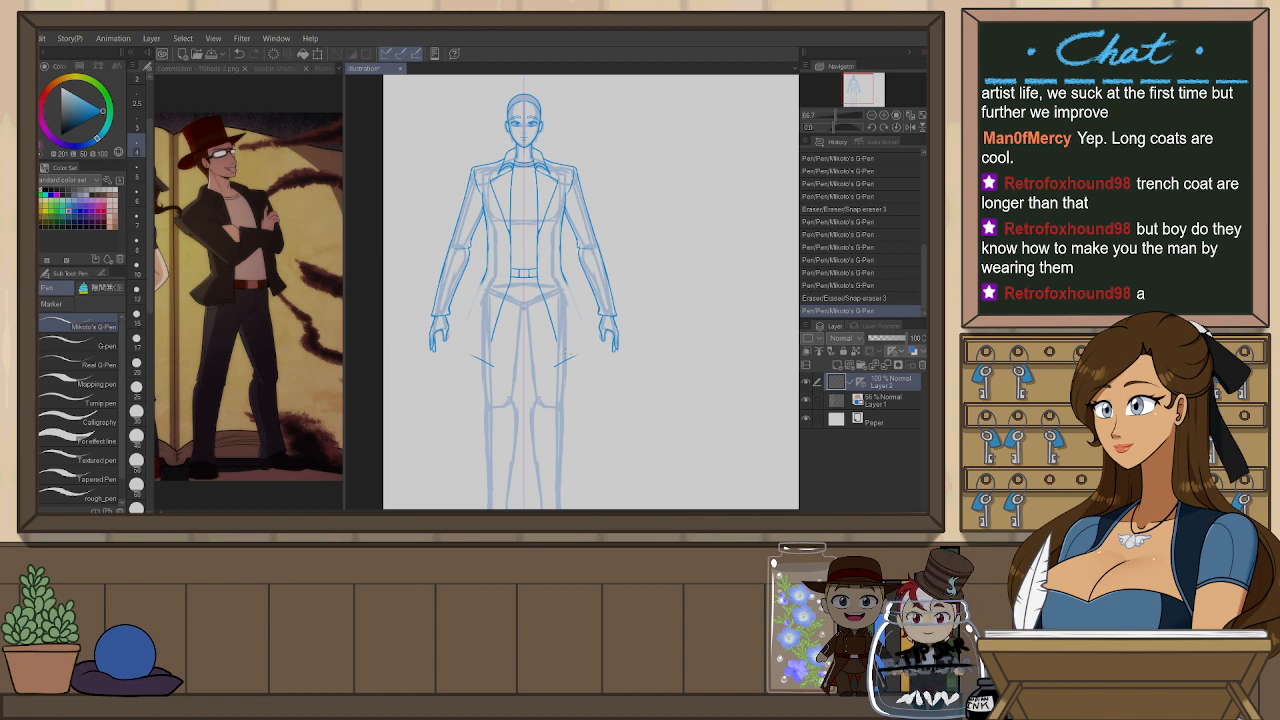
pyautogui.hotkey('ctrl', 'z')
pyautogui.moveTo(556, 364); pyautogui.dragTo(580, 353)
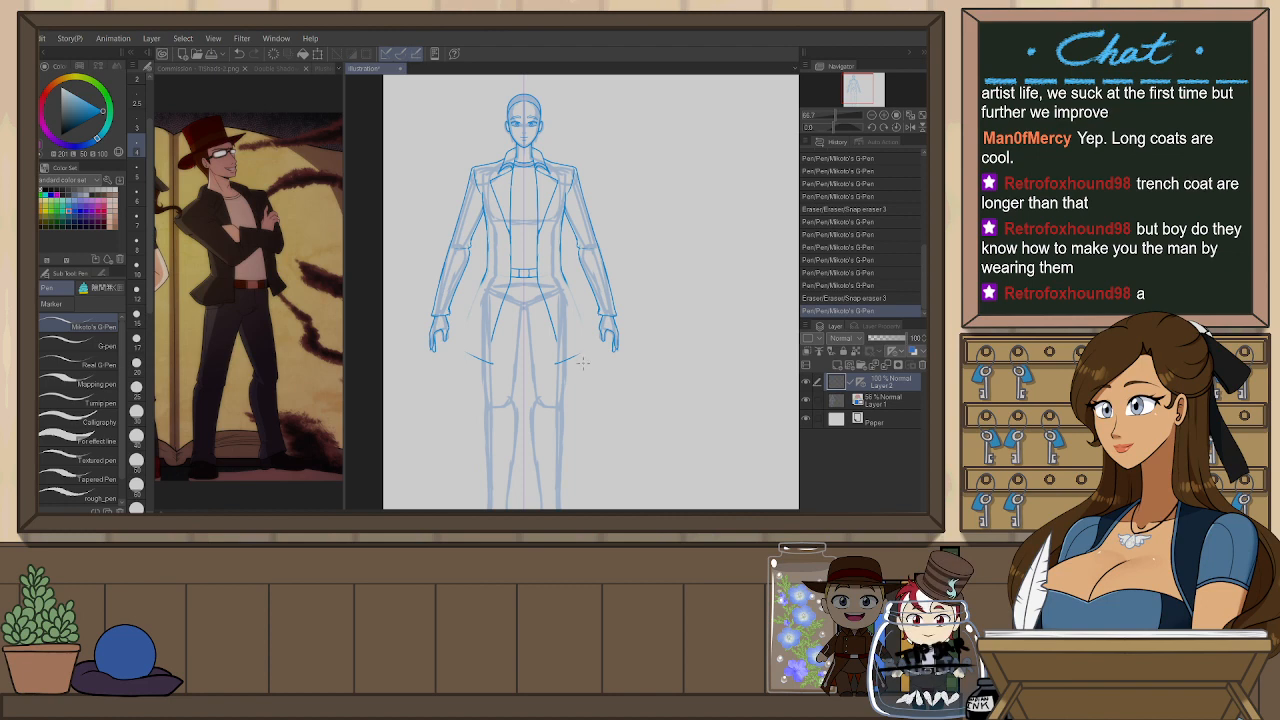
pyautogui.hotkey('ctrl', 'z')
pyautogui.moveTo(559, 387); pyautogui.dragTo(585, 376)
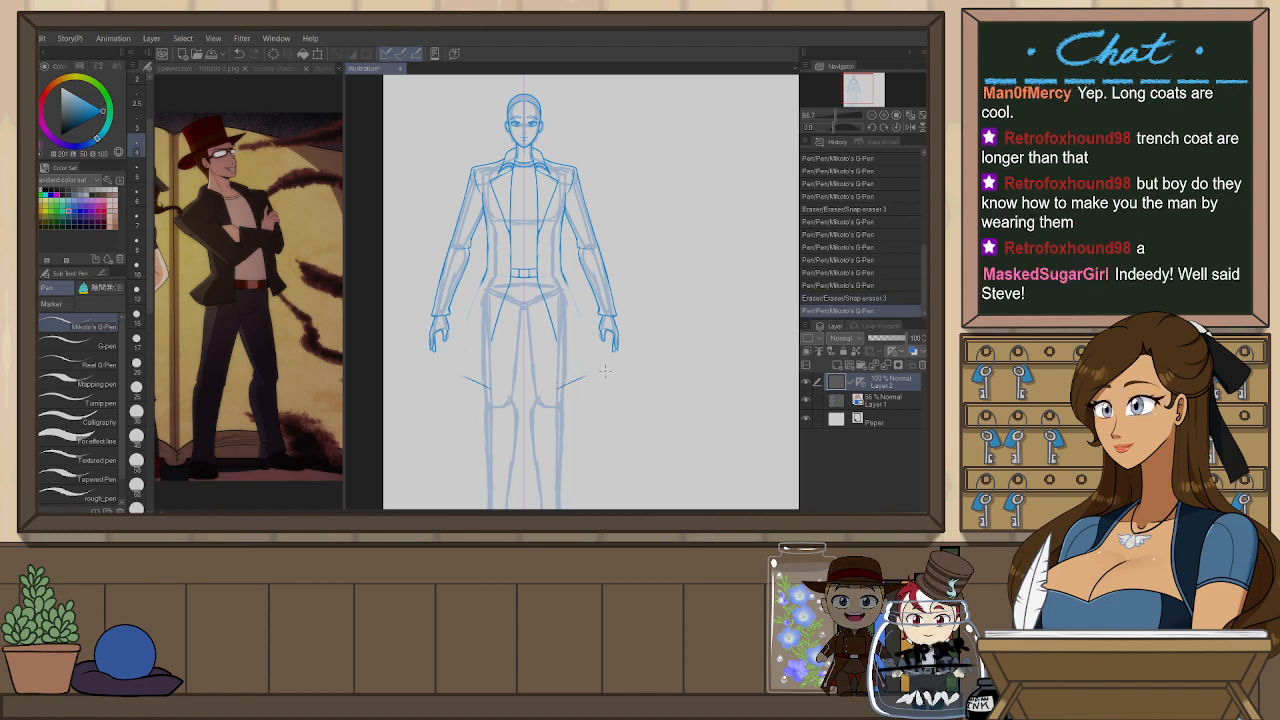
pyautogui.hotkey('ctrl', 'z')
pyautogui.moveTo(556, 382); pyautogui.dragTo(584, 367)
# - Extend the coat's front edges down the thighs to meet the new hem
pyautogui.scroll(2, 493, 342)
pyautogui.moveTo(493, 334)
pyautogui.mouseDown()
pyautogui.moveTo(484, 442)
pyautogui.moveTo(487, 391)
pyautogui.moveTo(488, 426)
pyautogui.mouseUp()
pyautogui.hotkey('ctrl', 'z')
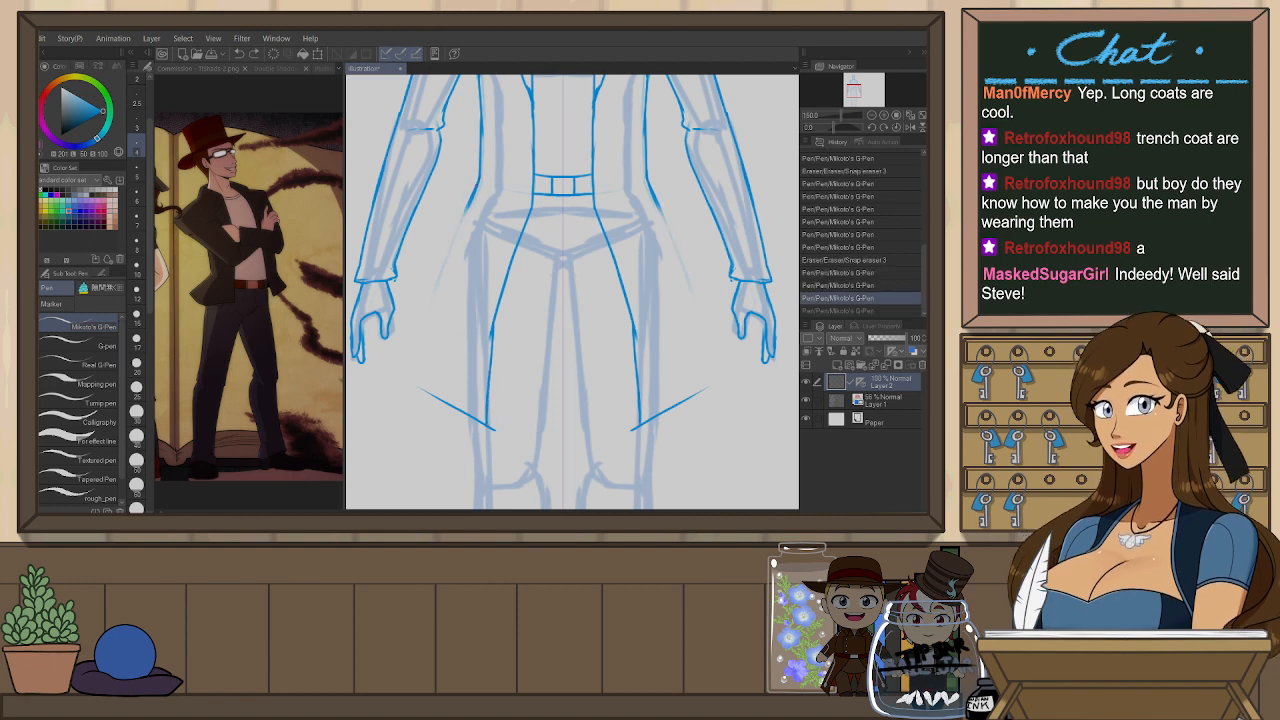
# - Draw the coat's flared side edges from the waist down to the outer corners of the slanted hem
pyautogui.moveTo(452, 230); pyautogui.dragTo(436, 388)
pyautogui.hotkey('ctrl', 'z')
pyautogui.moveTo(454, 226)
pyautogui.mouseDown()
pyautogui.moveTo(416, 384)
pyautogui.moveTo(456, 407)
pyautogui.mouseUp()
pyautogui.hotkey('ctrl', 'z')
pyautogui.hotkey('ctrl', 'z')
pyautogui.hotkey('ctrl', 'z')
pyautogui.hotkey('ctrl', 'z')
pyautogui.moveTo(423, 335); pyautogui.dragTo(416, 385)
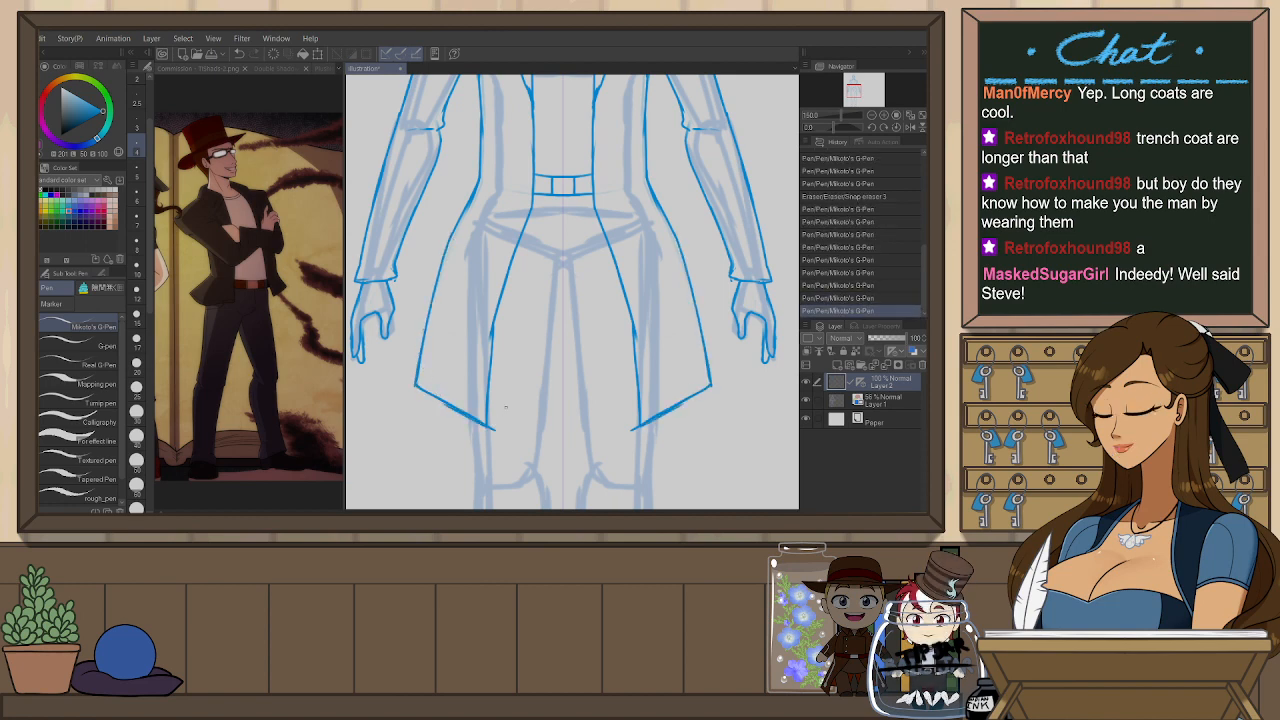
pyautogui.hotkey('ctrl', '-')
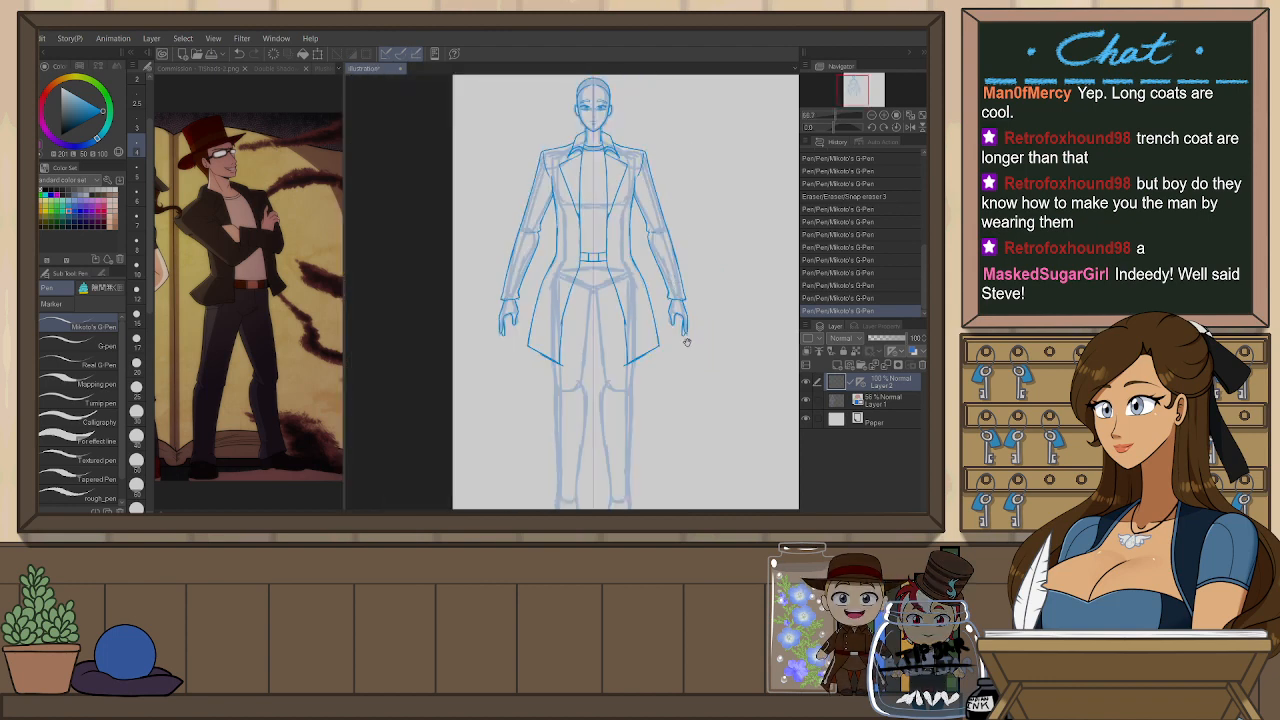
# - Erase the coat's front edges below the belt, redraw them straighter, and trim and reconnect their lower corners at the hem
pyautogui.hotkey('ctrl', '+')
pyautogui.hotkey('ctrl', '+')
pyautogui.hotkey('ctrl', '+')
pyautogui.press('e')
pyautogui.moveTo(500, 213); pyautogui.dragTo(463, 395)
pyautogui.press('p')
pyautogui.hotkey('ctrl', 'z')
pyautogui.moveTo(488, 200); pyautogui.dragTo(462, 400)
pyautogui.press('e')
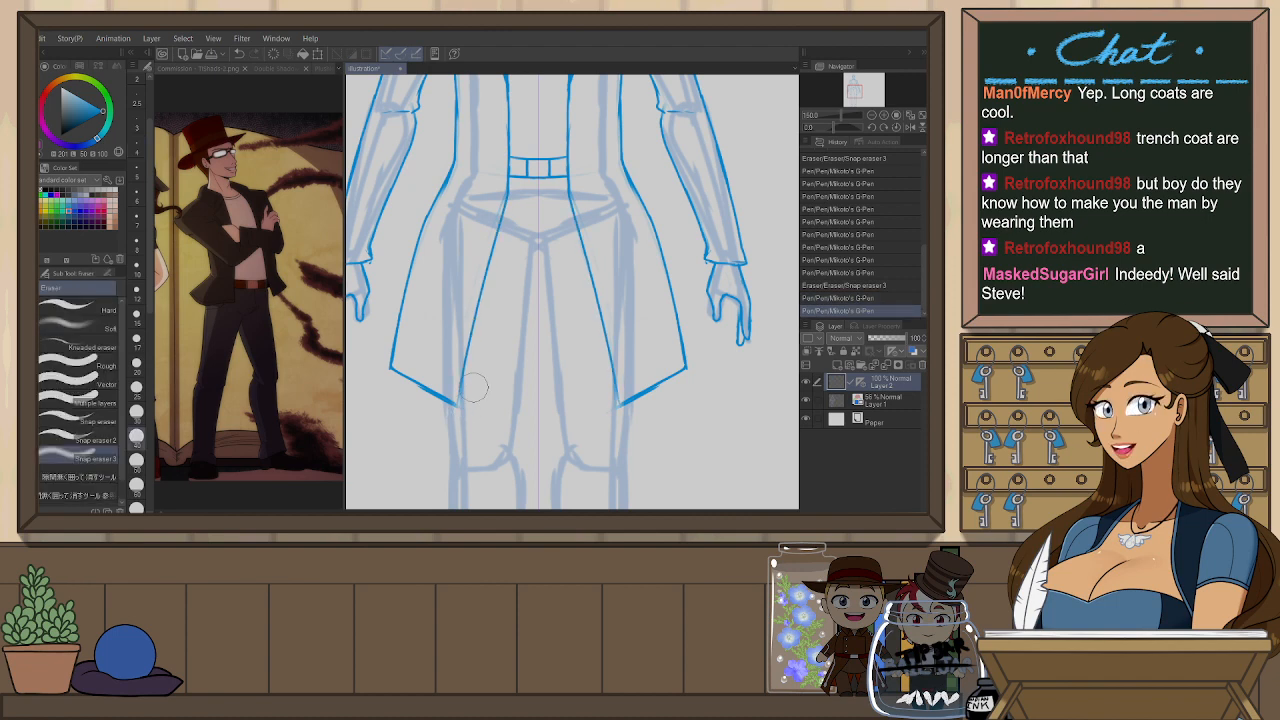
pyautogui.press('p')
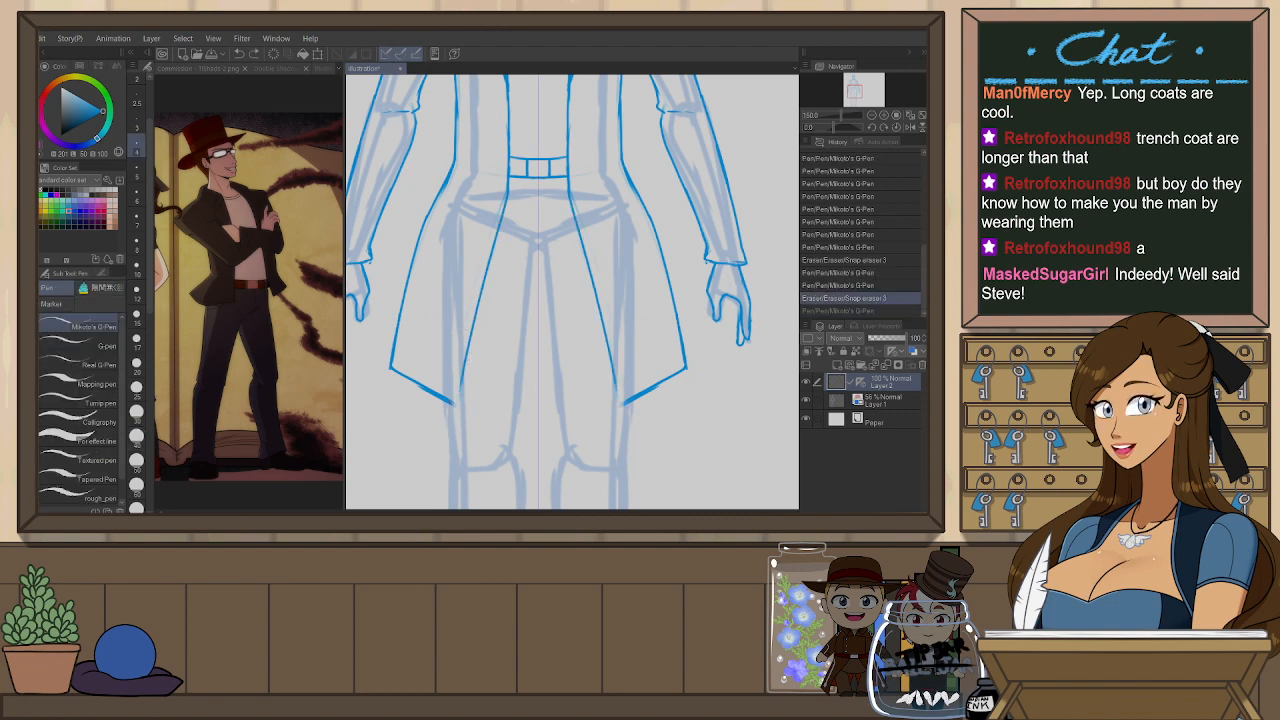
pyautogui.moveTo(462, 390); pyautogui.dragTo(456, 405)
# - Erase the coat's upper side edges and front edges around the hips, and redraw the side edges with a smoother slope
pyautogui.press('e')
pyautogui.moveTo(455, 170); pyautogui.dragTo(415, 280)
pyautogui.moveTo(510, 190)
pyautogui.mouseDown()
pyautogui.moveTo(490, 225)
pyautogui.moveTo(478, 205)
pyautogui.mouseUp()
pyautogui.press('p')
pyautogui.moveTo(410, 276); pyautogui.dragTo(452, 168)
pyautogui.hotkey('ctrl', 'z')
pyautogui.hotkey('ctrl', 'y')
pyautogui.hotkey('ctrl', 'z')
pyautogui.hotkey('ctrl', 'y')
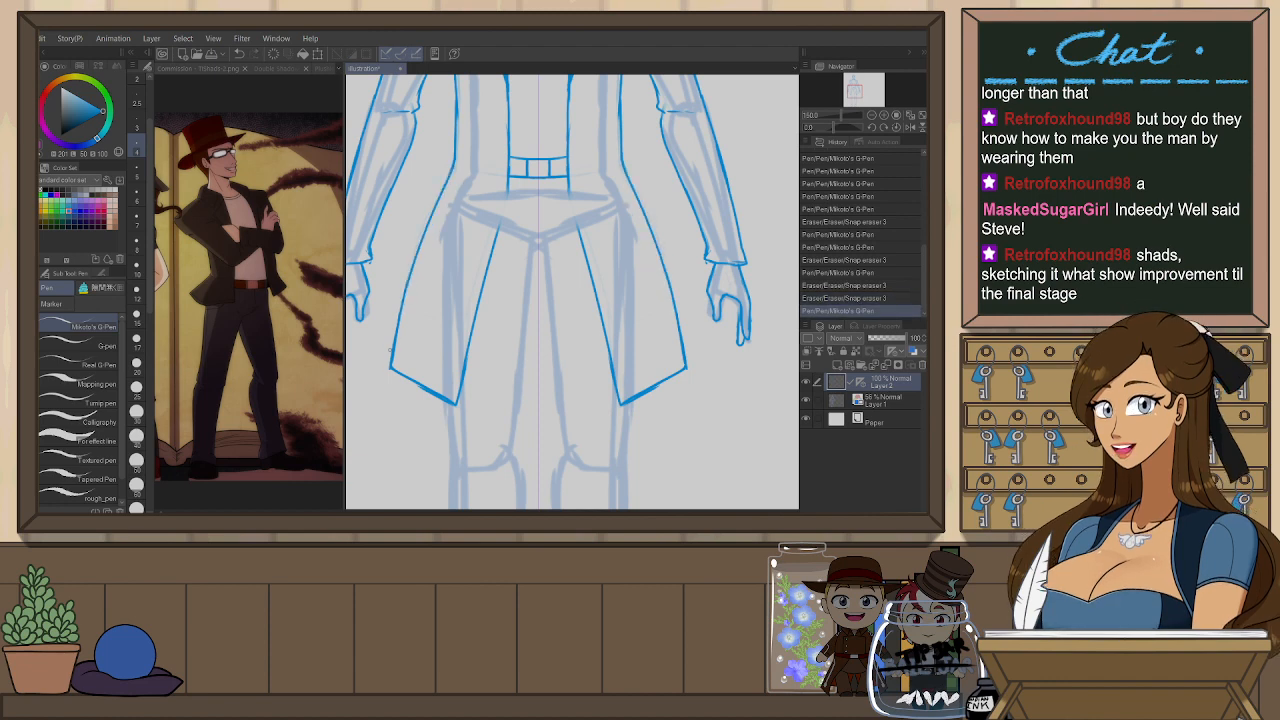
# - Erase the lower part of the coat's side edges and redraw them slightly wider, connecting them to the hem corners
pyautogui.press('e')
pyautogui.moveTo(380, 334); pyautogui.dragTo(418, 268)
pyautogui.press('p')
pyautogui.hotkey('ctrl', 'z')
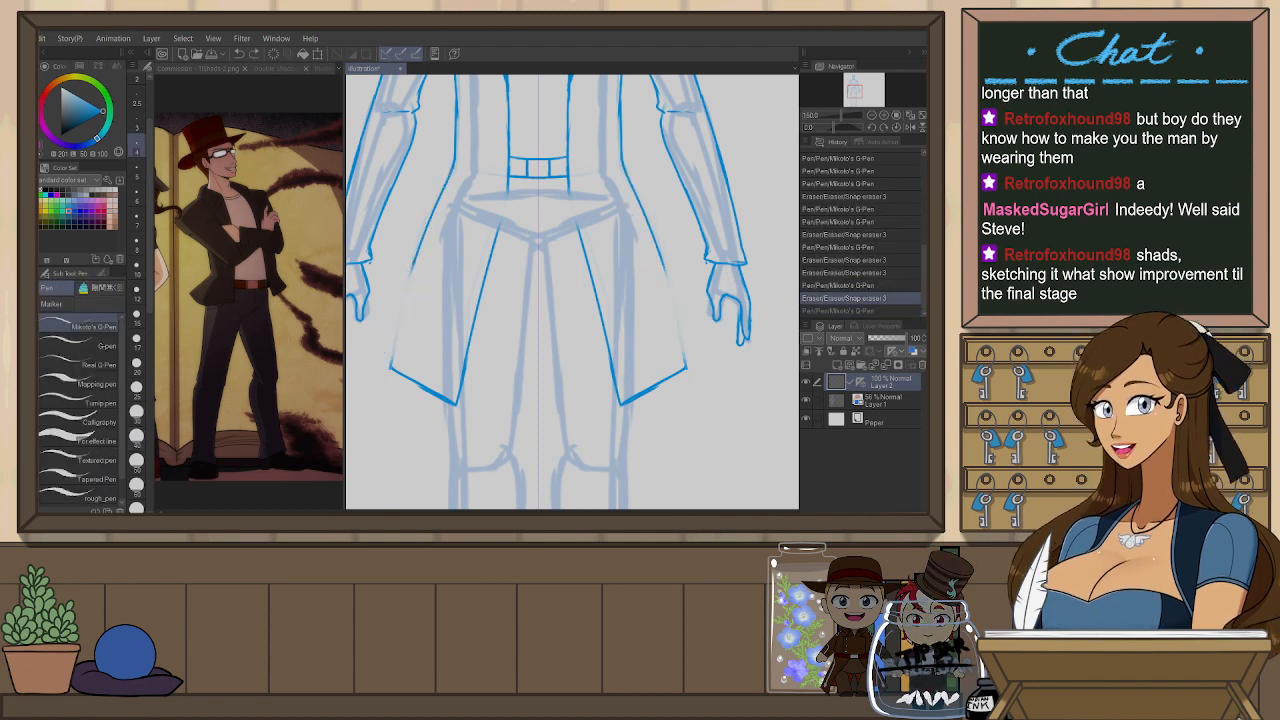
pyautogui.hotkey('ctrl', 'y')
pyautogui.moveTo(384, 359); pyautogui.dragTo(400, 372)
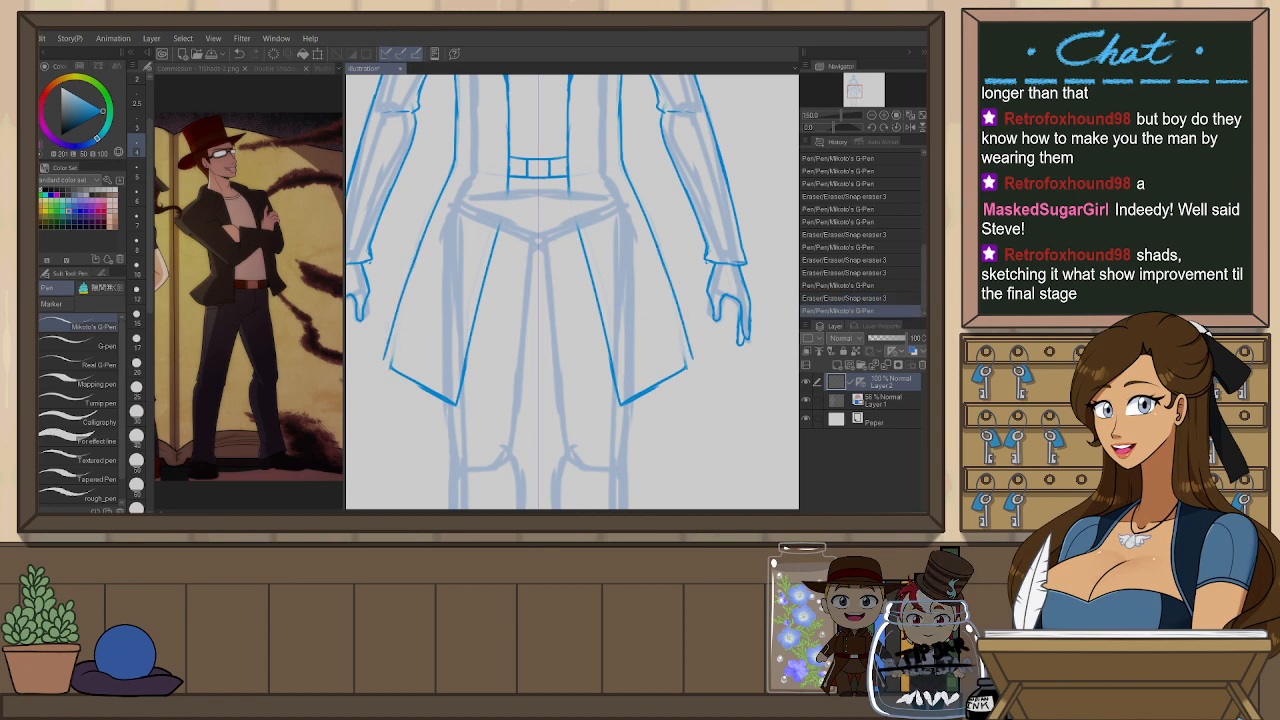
# - Redraw the missing upper part of the coat's front edges from the belt down to the thighs
pyautogui.moveTo(508, 184); pyautogui.dragTo(486, 266)
pyautogui.hotkey('ctrl', 'z')
pyautogui.hotkey('ctrl', 'z')
pyautogui.hotkey('ctrl', 'z')
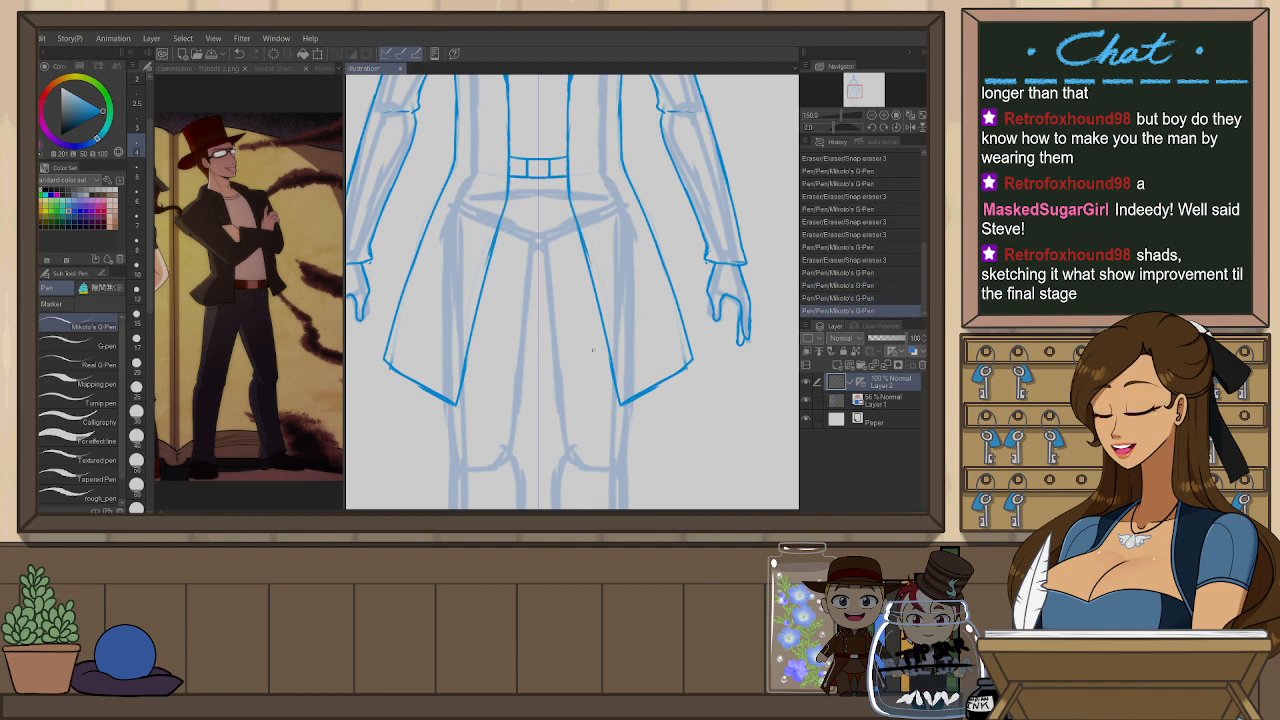
# - Draw the trousers' shallow V-shaped crotch line between the coat's front edges
pyautogui.scroll(-4, 593, 350)
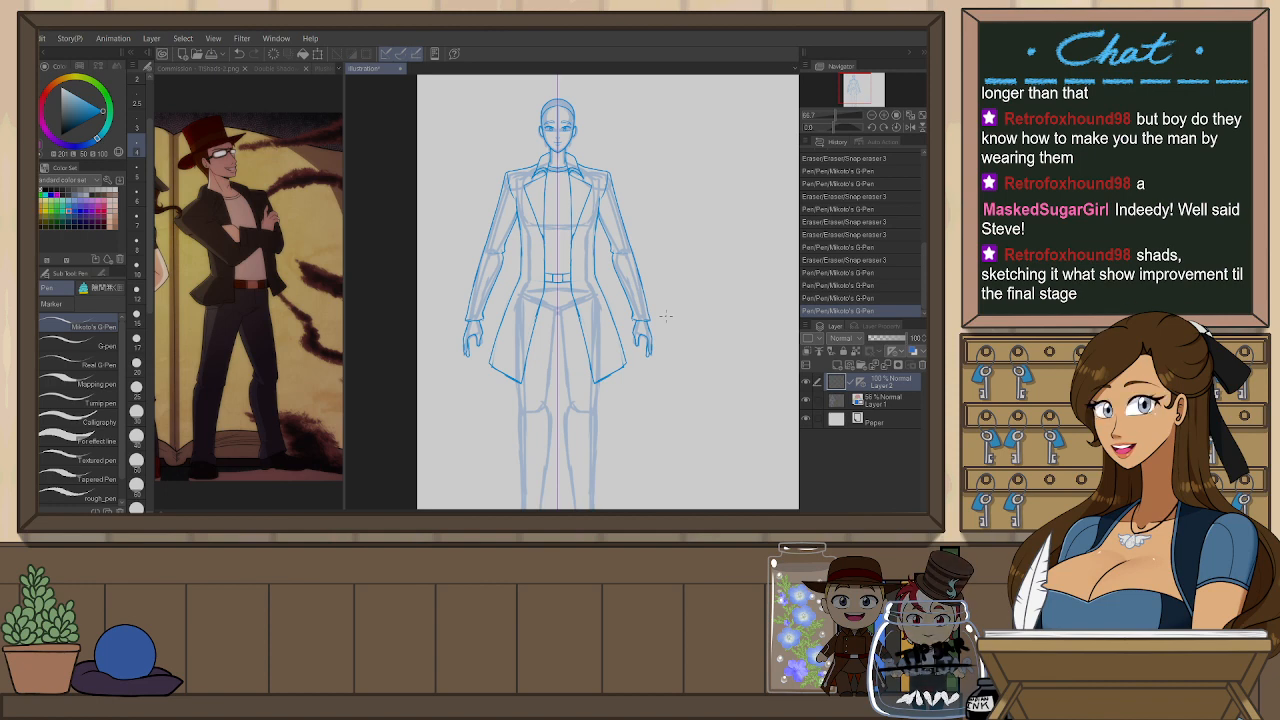
pyautogui.moveTo(637, 391); pyautogui.dragTo(568, 343)
pyautogui.scroll(1, 560, 249)
pyautogui.scroll(1, 544, 212)
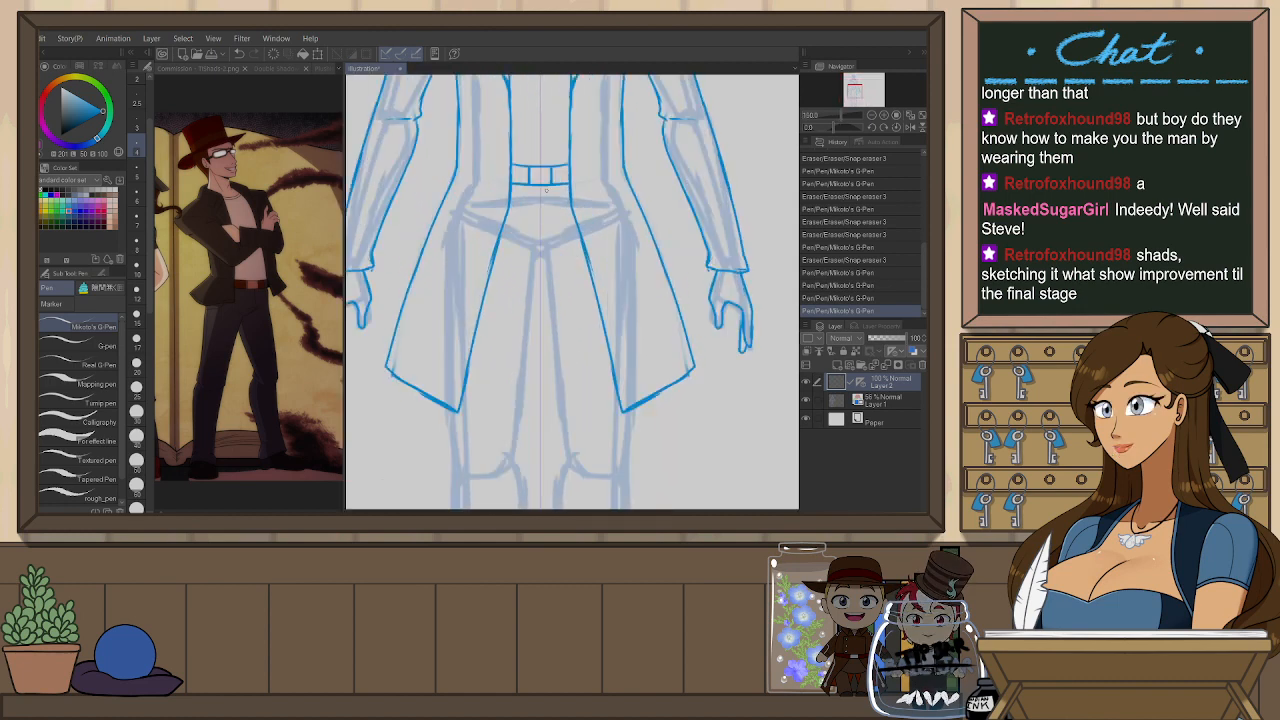
pyautogui.press('p')
pyautogui.moveTo(504, 248)
pyautogui.mouseDown()
pyautogui.moveTo(576, 244)
pyautogui.moveTo(540, 258)
pyautogui.moveTo(548, 280)
pyautogui.mouseUp()
pyautogui.hotkey('ctrl', 'z')
pyautogui.press('p')
pyautogui.hotkey('ctrl', 'z')
pyautogui.hotkey('ctrl', 'z')
pyautogui.hotkey('ctrl', 'z')
pyautogui.hotkey('ctrl', 'z')
pyautogui.hotkey('ctrl', 'z')
pyautogui.hotkey('ctrl', 'z')
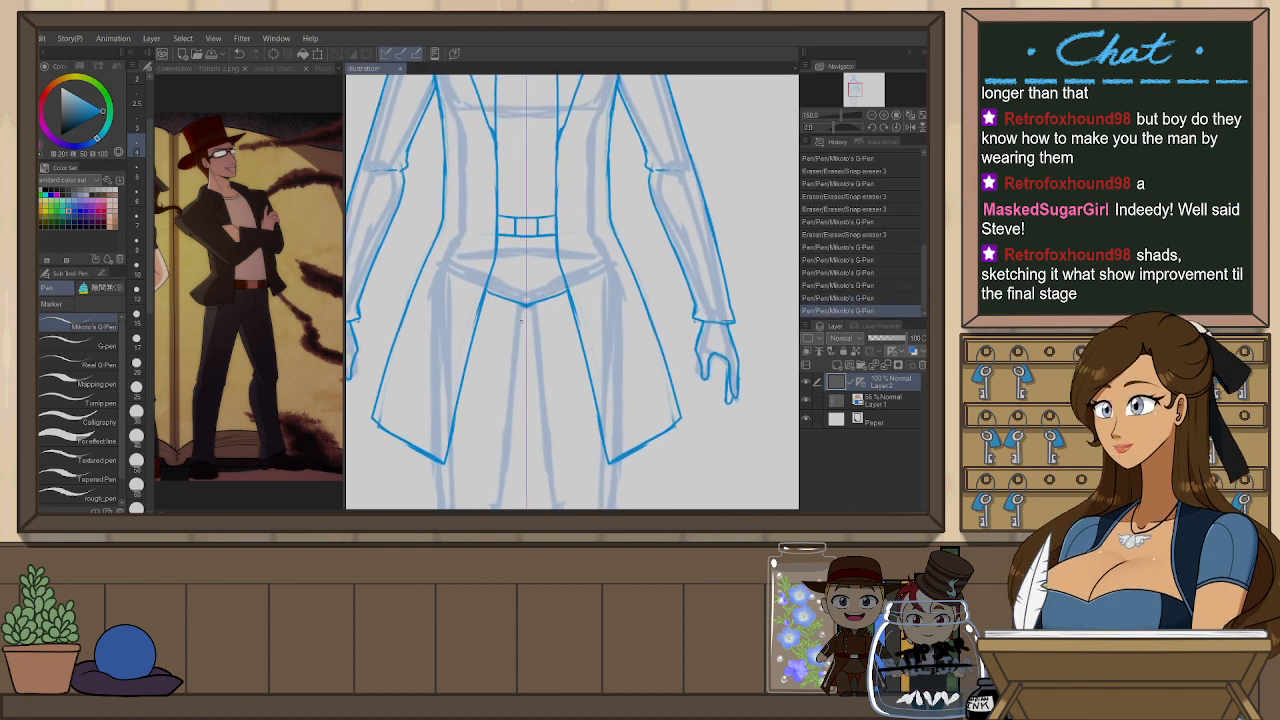
# - Draw the trousers' centre seam at the crotch and the inner thigh lines down to the knees
pyautogui.moveTo(535, 398); pyautogui.dragTo(532, 313)
pyautogui.hotkey('ctrl', 'z')
pyautogui.moveTo(519, 224); pyautogui.dragTo(509, 400)
pyautogui.hotkey('ctrl', 'z')
pyautogui.hotkey('ctrl', 'z')
pyautogui.moveTo(514, 325); pyautogui.dragTo(510, 430)
pyautogui.hotkey('ctrl', 'z')
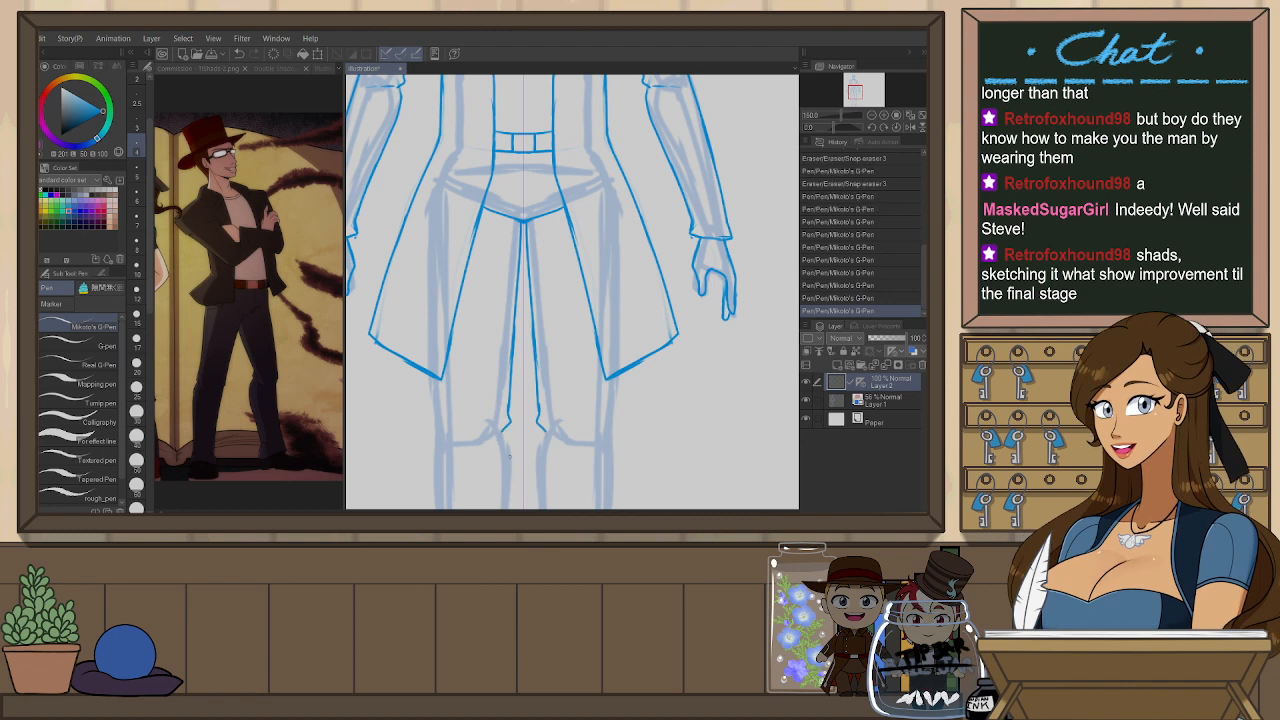
pyautogui.scroll(-2, 509, 454)
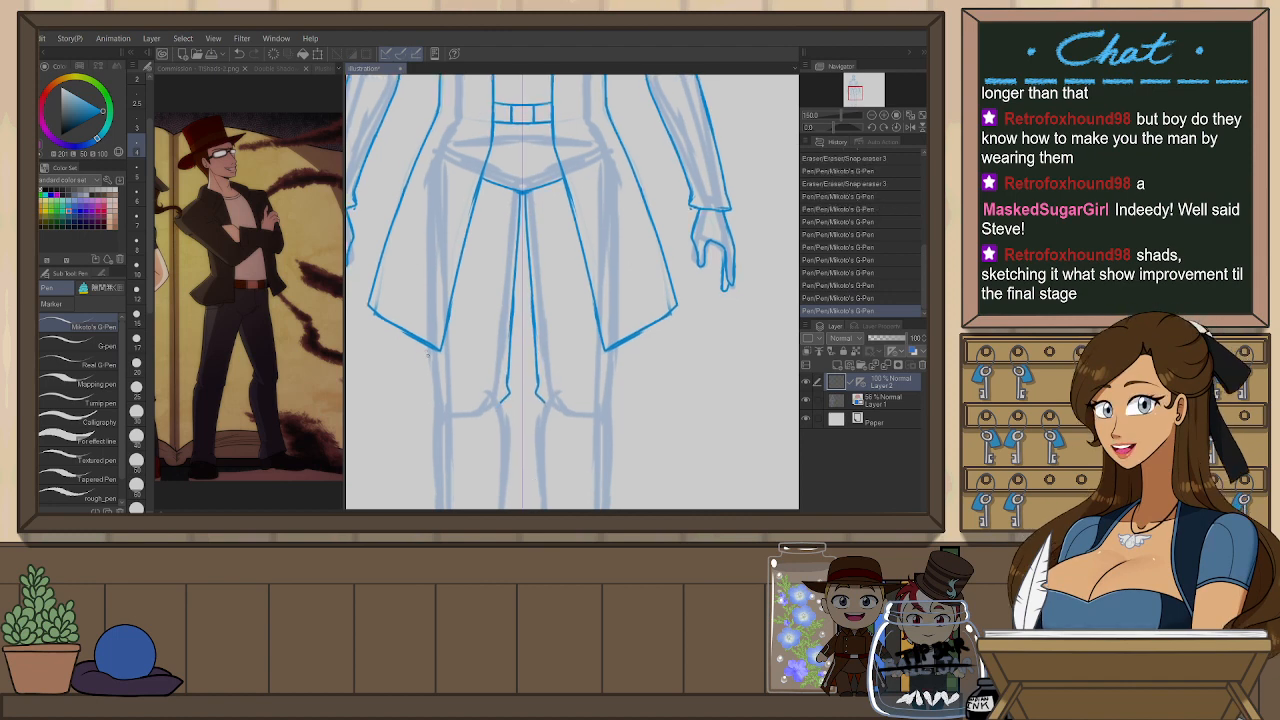
pyautogui.hotkey('ctrl', 'z')
pyautogui.moveTo(428, 347); pyautogui.dragTo(435, 423)
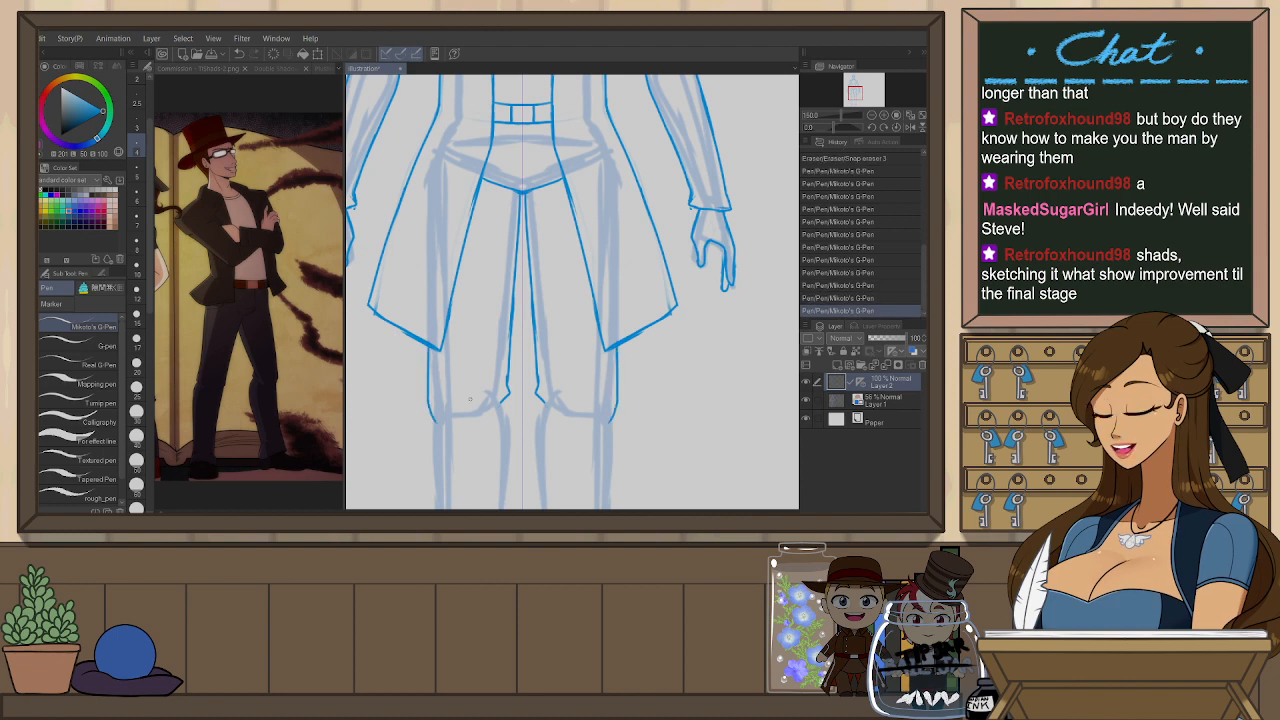
pyautogui.hotkey('ctrl', 'z')
pyautogui.hotkey('ctrl', 'z')
pyautogui.hotkey('ctrl', 'z')
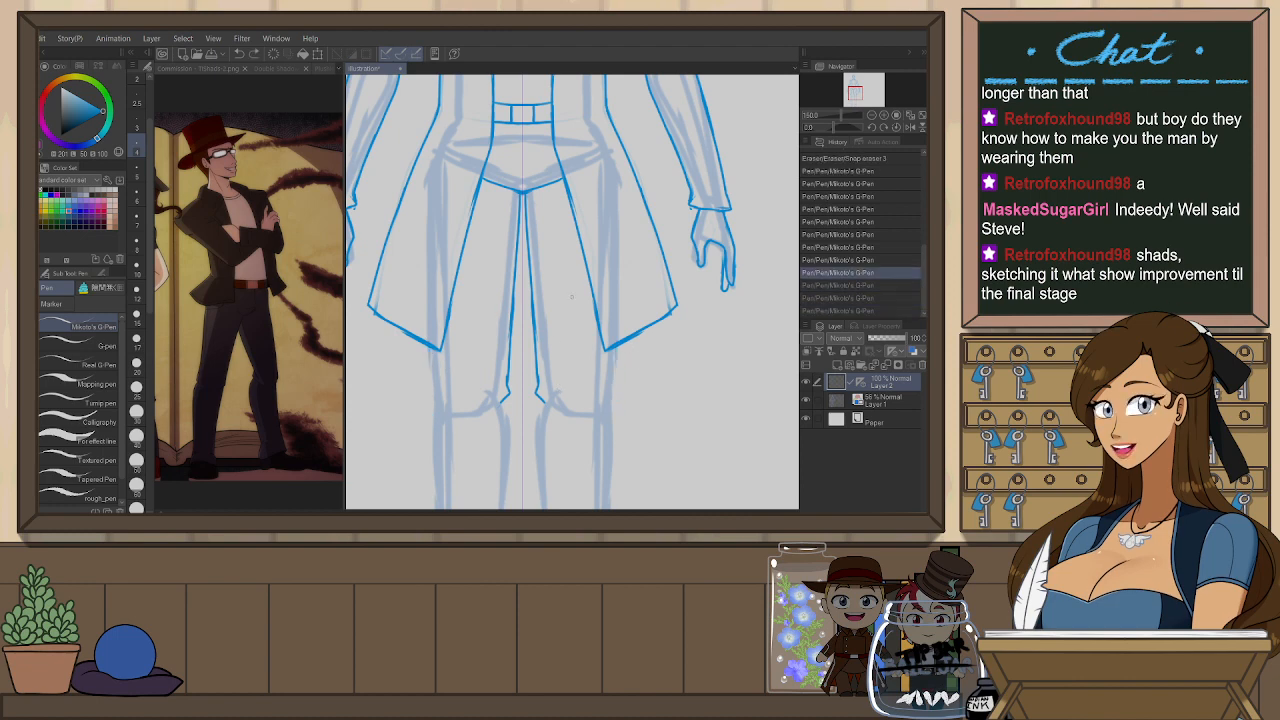
# - Redraw the inner leg lines around the knees and draw the outer leg lines from the coat hem to the knees
pyautogui.hotkey('ctrl', '-')
pyautogui.moveTo(629, 429)
pyautogui.mouseDown()
pyautogui.moveTo(611, 290)
pyautogui.moveTo(607, 373)
pyautogui.mouseUp()
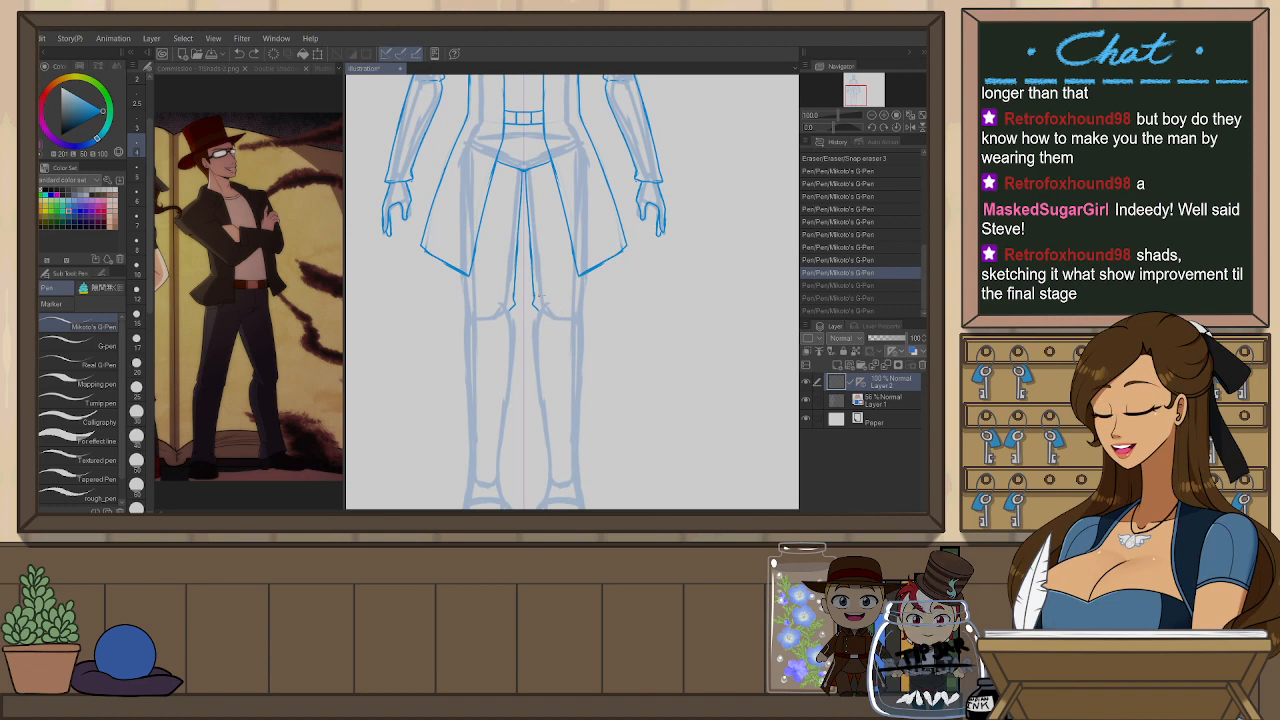
pyautogui.hotkey('ctrl', 'z')
pyautogui.hotkey('ctrl', 'z')
pyautogui.moveTo(517, 250); pyautogui.dragTo(512, 300)
pyautogui.hotkey('ctrl', 'z')
pyautogui.hotkey('ctrl', 'z')
pyautogui.moveTo(517, 245); pyautogui.dragTo(510, 315)
pyautogui.hotkey('ctrl', 'z')
pyautogui.hotkey('ctrl', 'z')
pyautogui.moveTo(464, 276); pyautogui.dragTo(462, 318)
pyautogui.hotkey('ctrl', 'z')
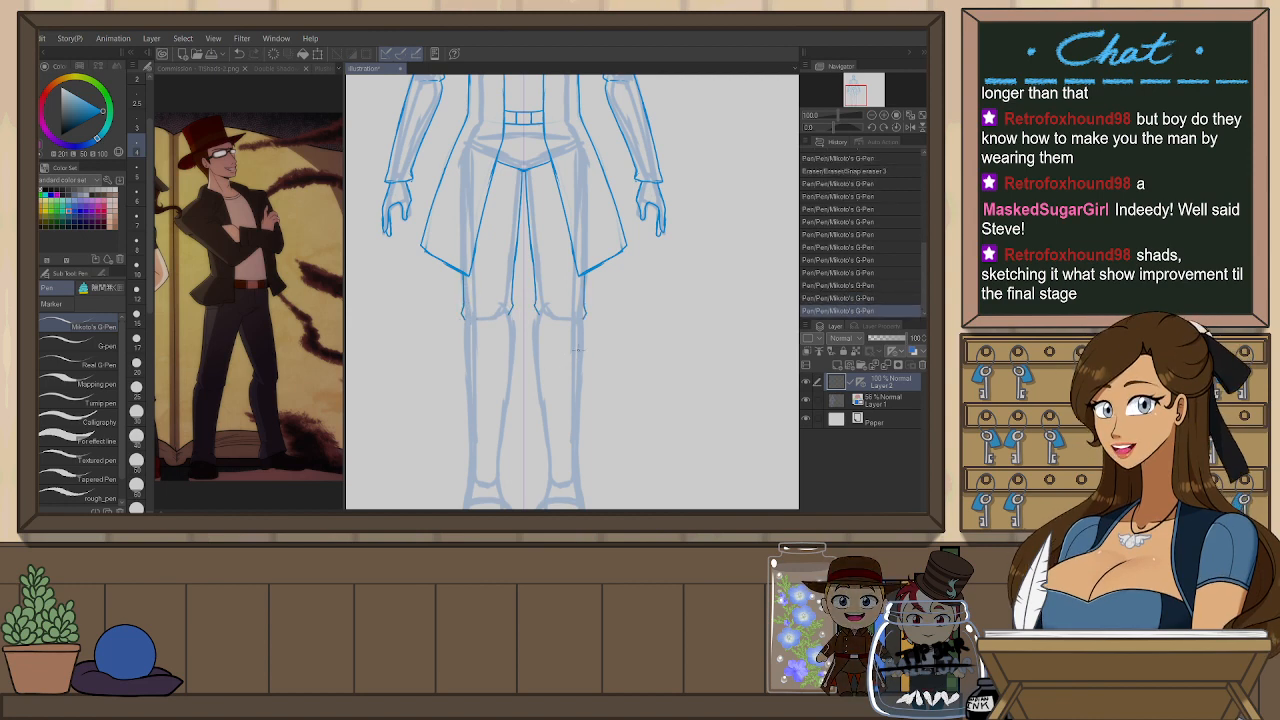
# - Draw the inner and outer trouser lines from the knees down to the ankles on both legs
pyautogui.scroll(-3, 597, 373)
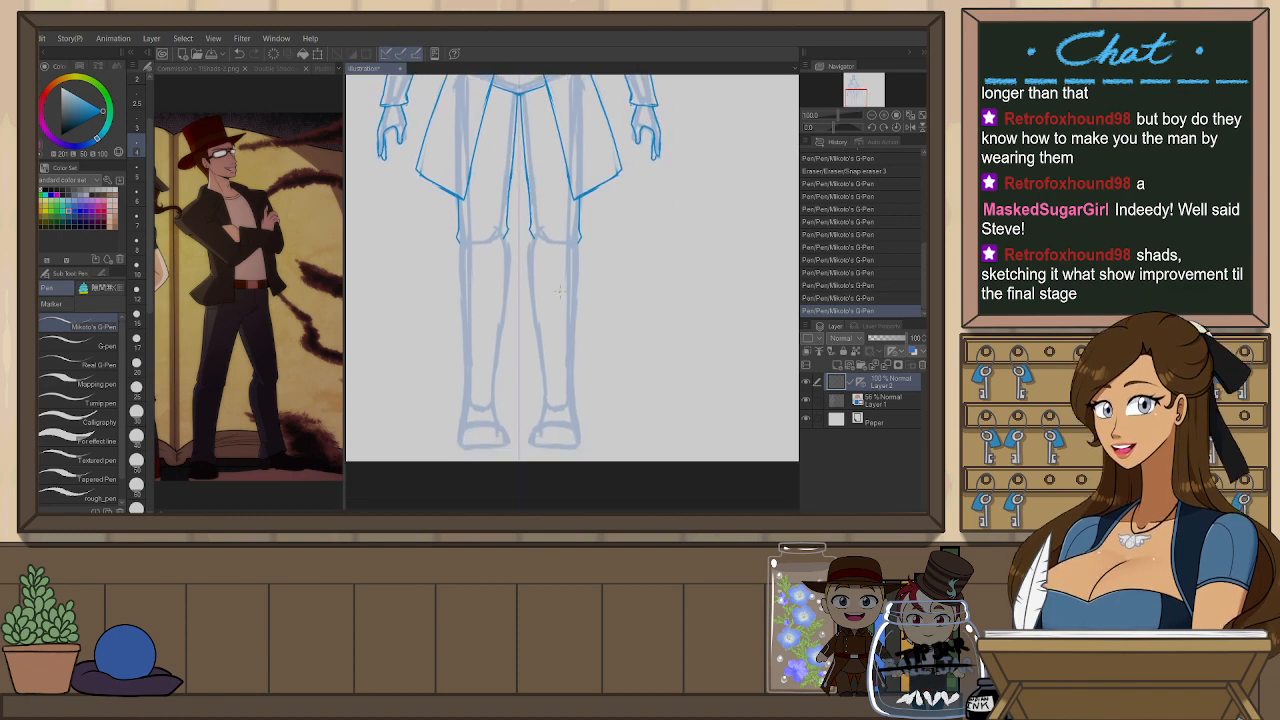
pyautogui.hotkey('ctrl', 'z')
pyautogui.moveTo(504, 234); pyautogui.dragTo(499, 373)
pyautogui.hotkey('ctrl', 'z')
pyautogui.hotkey('ctrl', 'z')
pyautogui.hotkey('ctrl', 'z')
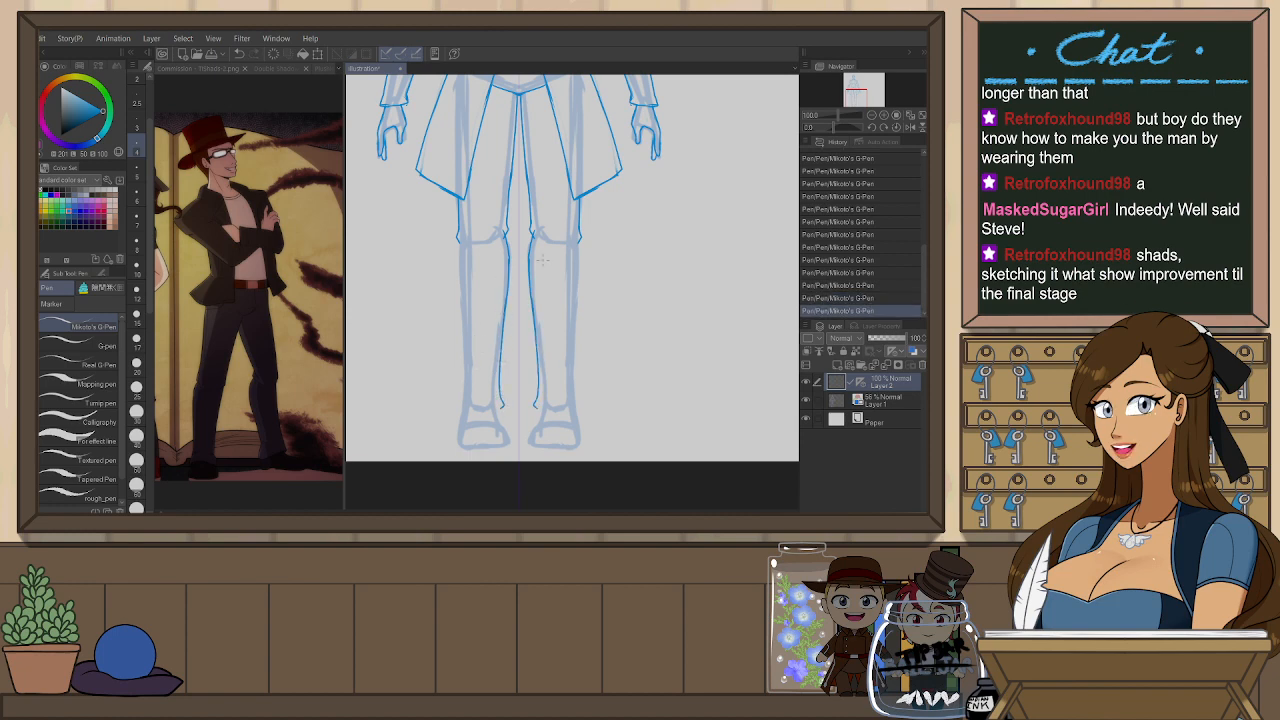
pyautogui.hotkey('ctrl', 'z')
pyautogui.moveTo(581, 264); pyautogui.dragTo(577, 329)
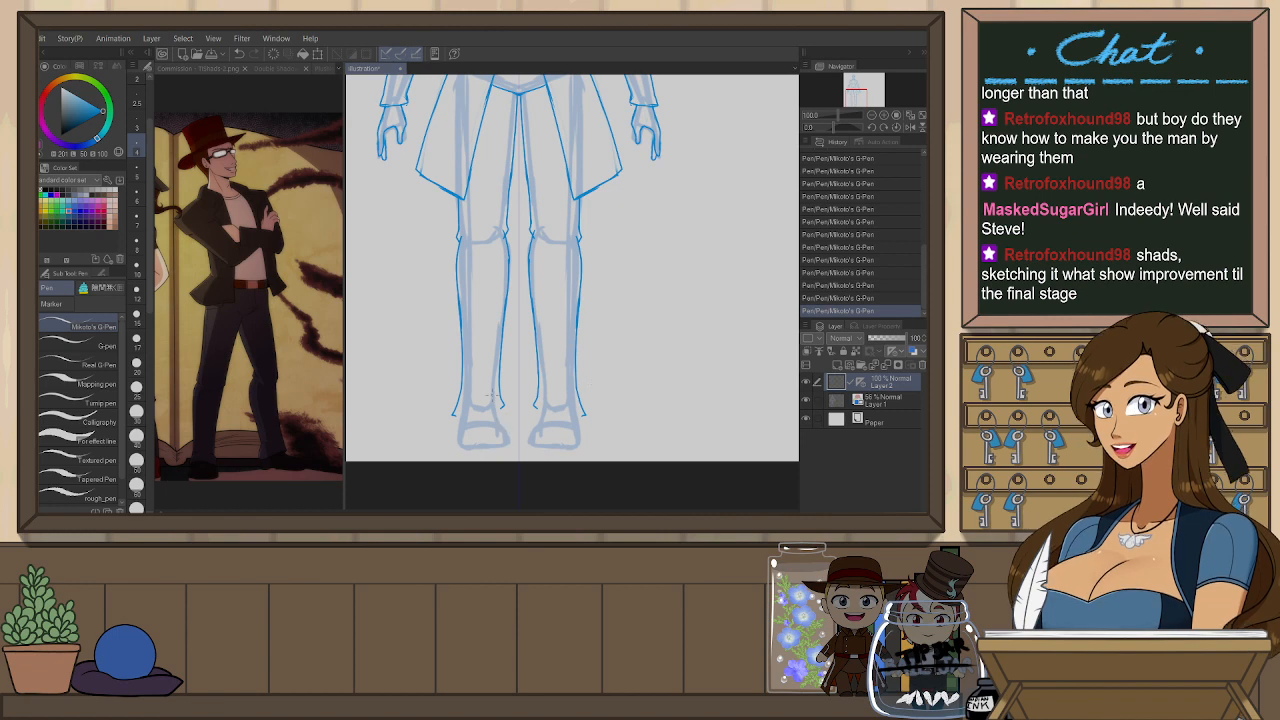
# - Draw curved trouser hems across both ankles, just above the shoes
pyautogui.scroll(2, 456, 317)
pyautogui.press('e')
pyautogui.press('p')
pyautogui.moveTo(459, 296)
pyautogui.mouseDown()
pyautogui.moveTo(446, 410)
pyautogui.moveTo(517, 410)
pyautogui.mouseUp()
pyautogui.hotkey('ctrl', 'z')
pyautogui.hotkey('ctrl', 'z')
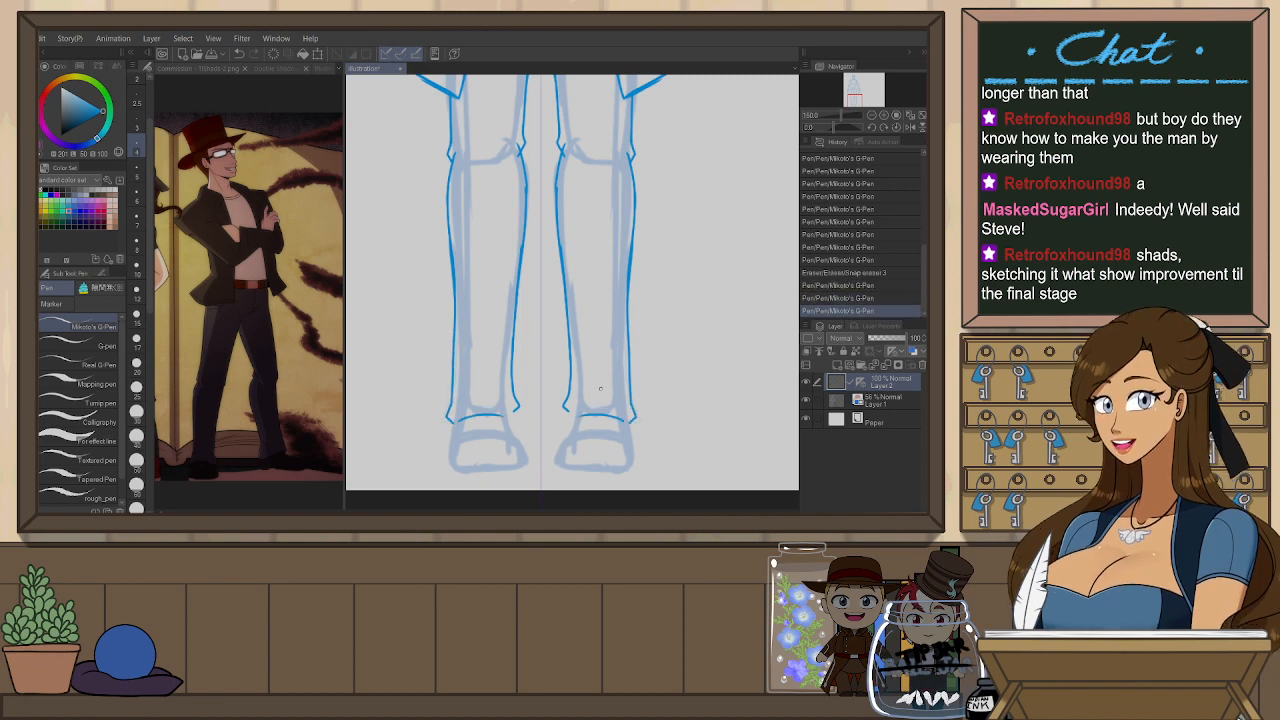
# - Erase the inner ends of the trouser legs at the ankles and redraw them to meet the curved hems
pyautogui.hotkey('ctrl', 'z')
pyautogui.press('e')
pyautogui.moveTo(562, 412)
pyautogui.mouseDown()
pyautogui.moveTo(570, 372)
pyautogui.moveTo(511, 408)
pyautogui.moveTo(573, 425)
pyautogui.mouseUp()
pyautogui.press('p')
pyautogui.hotkey('ctrl', 'z')
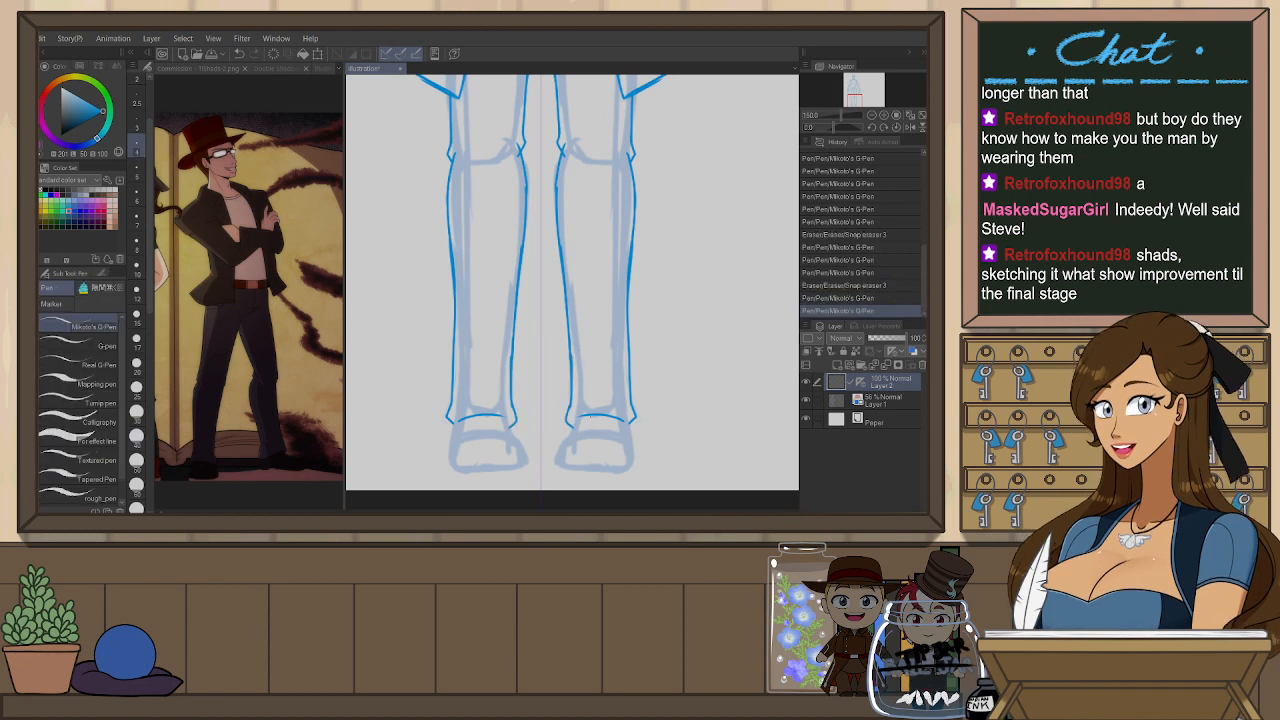
# - Erase the inner contour bumps at both knees and redraw them as cleaner trouser folds
pyautogui.moveTo(655, 377); pyautogui.dragTo(652, 501)
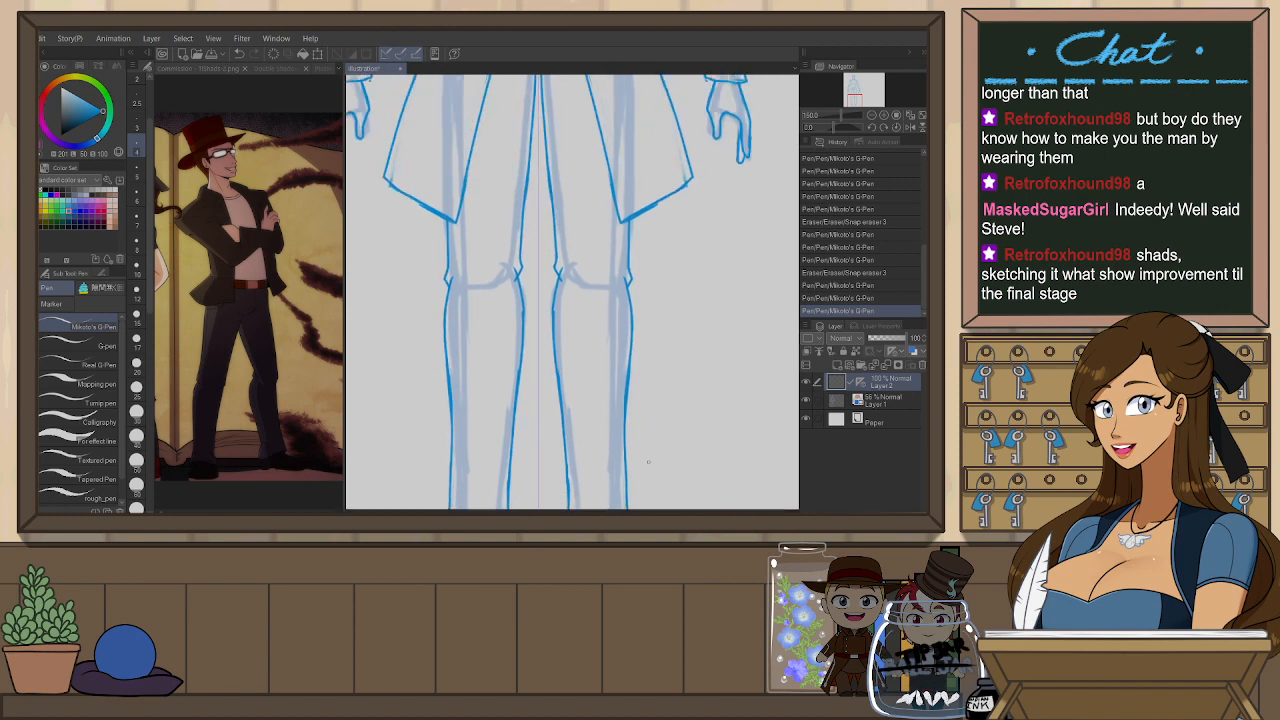
pyautogui.press('e')
pyautogui.moveTo(571, 265); pyautogui.dragTo(572, 276)
pyautogui.press('p')
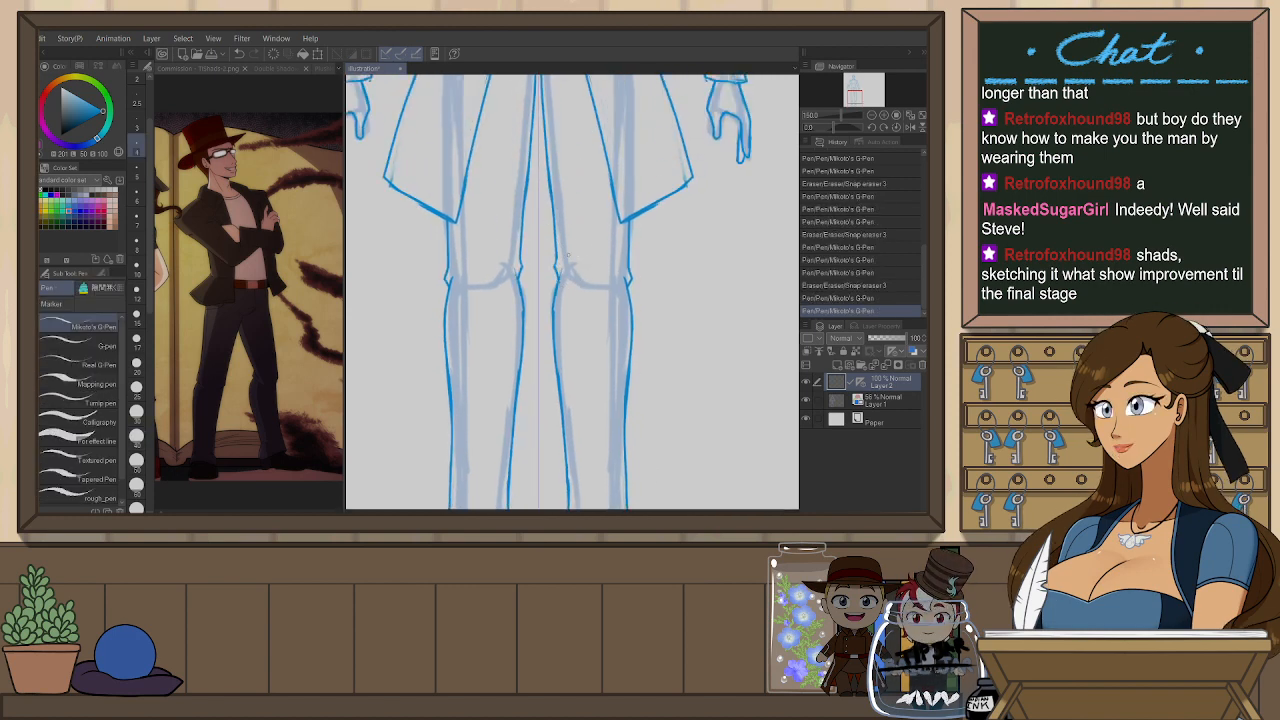
pyautogui.moveTo(561, 265); pyautogui.dragTo(557, 290)
pyautogui.hotkey('ctrl', 'z')
pyautogui.hotkey('ctrl', 'y')
pyautogui.hotkey('ctrl', 'z')
pyautogui.hotkey('ctrl', 'y')
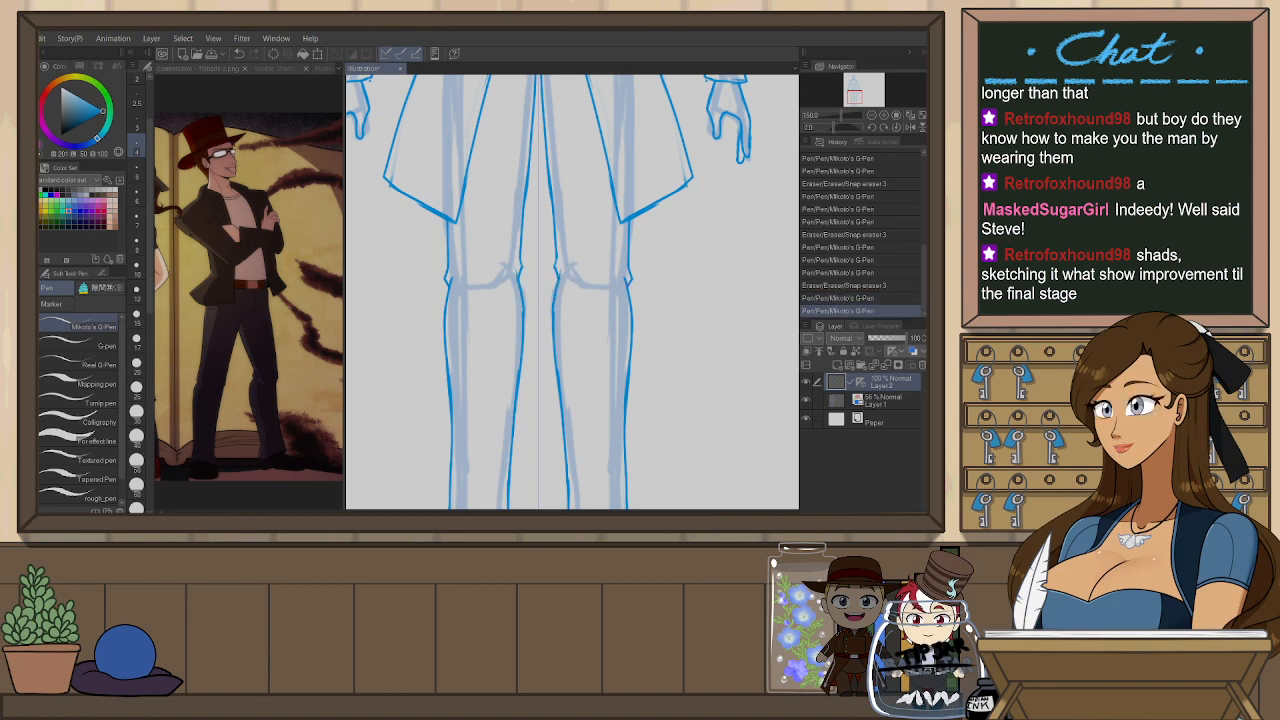
# - Erase the outer contour at both knees and redraw it to flow into the calf lines
pyautogui.press('e')
pyautogui.moveTo(639, 275); pyautogui.dragTo(629, 283)
pyautogui.press('p')
pyautogui.hotkey('ctrl', 'z')
pyautogui.hotkey('ctrl', 'z')
pyautogui.moveTo(452, 280); pyautogui.dragTo(446, 316)
pyautogui.hotkey('ctrl', 'z')
pyautogui.hotkey('ctrl', 'z')
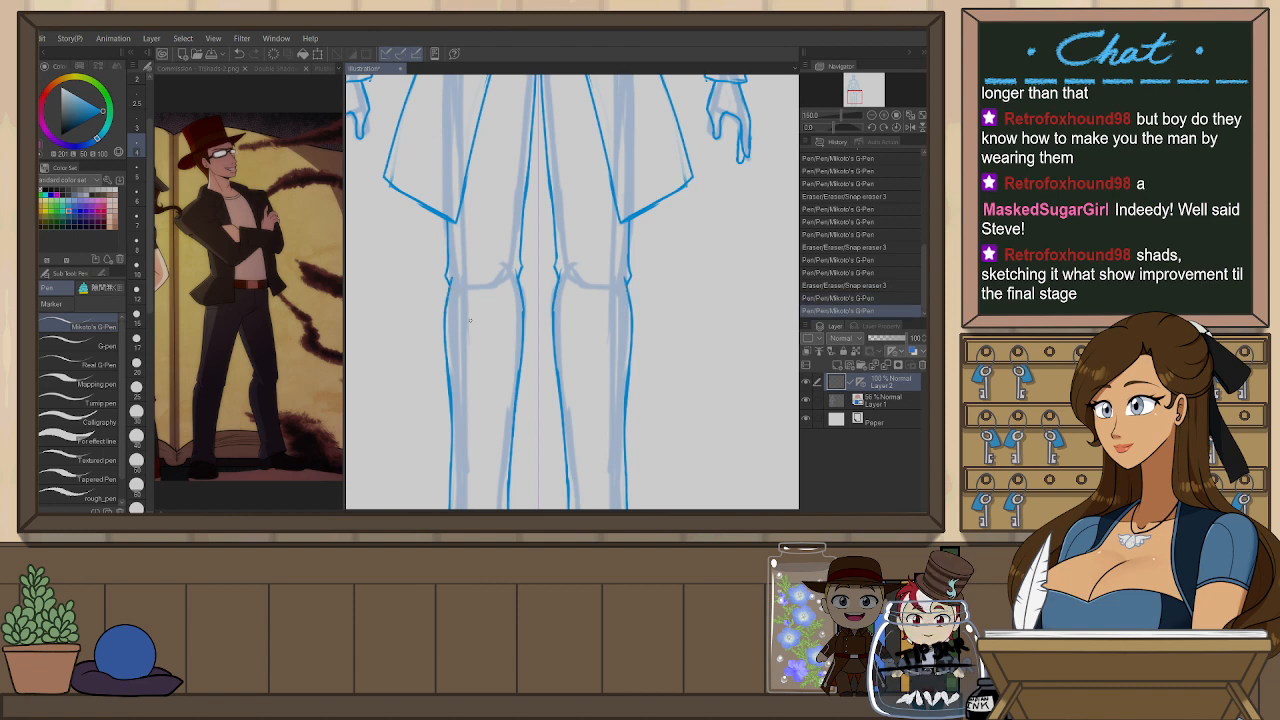
# - Erase the lower trouser legs and ankle hems on both sides with Snap eraser 3
pyautogui.scroll(-2, 523, 322)
pyautogui.moveTo(621, 388); pyautogui.dragTo(595, 353)
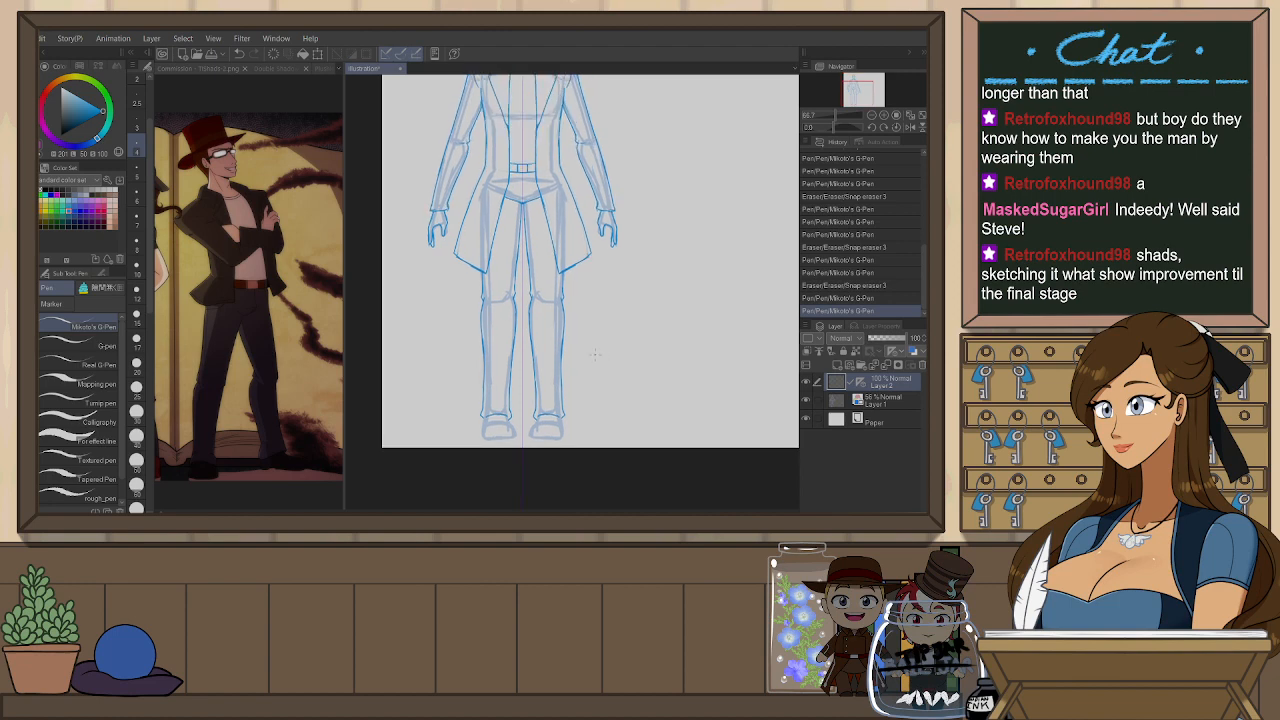
pyautogui.scroll(1, 544, 375)
pyautogui.press('e')
pyautogui.moveTo(458, 335)
pyautogui.mouseDown()
pyautogui.moveTo(452, 444)
pyautogui.moveTo(492, 430)
pyautogui.moveTo(493, 361)
pyautogui.moveTo(470, 435)
pyautogui.mouseUp()
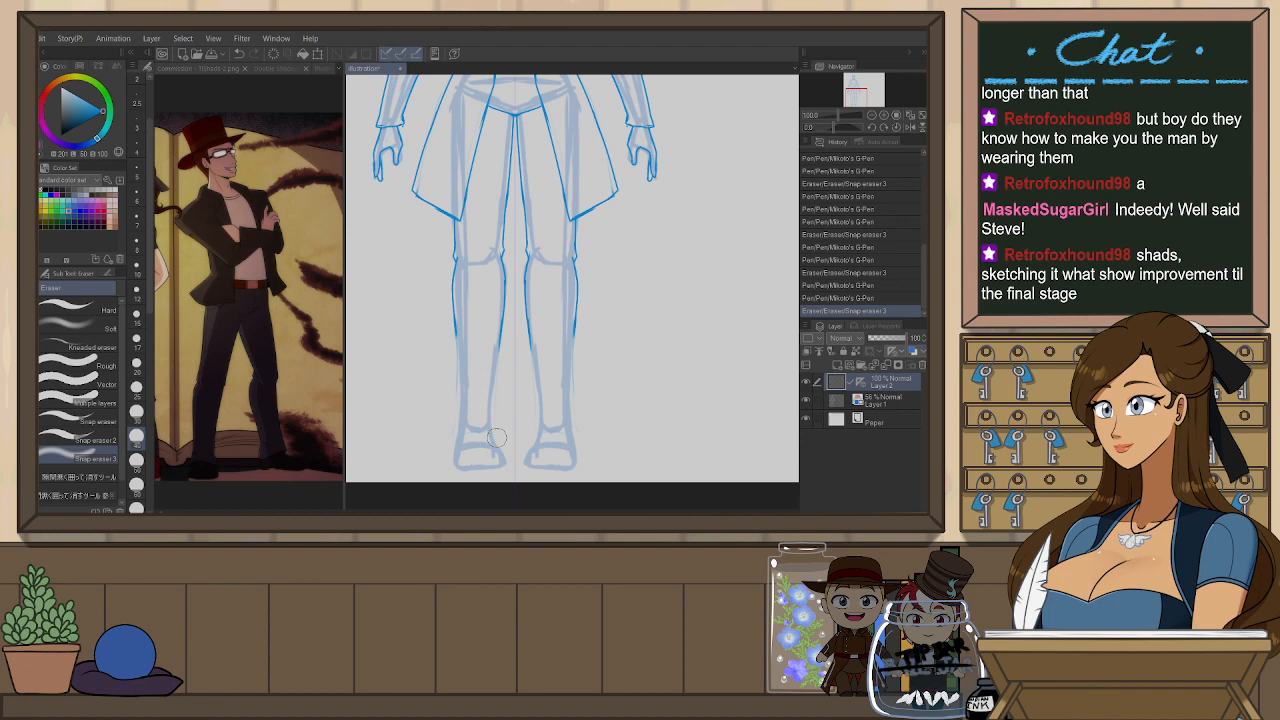
pyautogui.press('p')
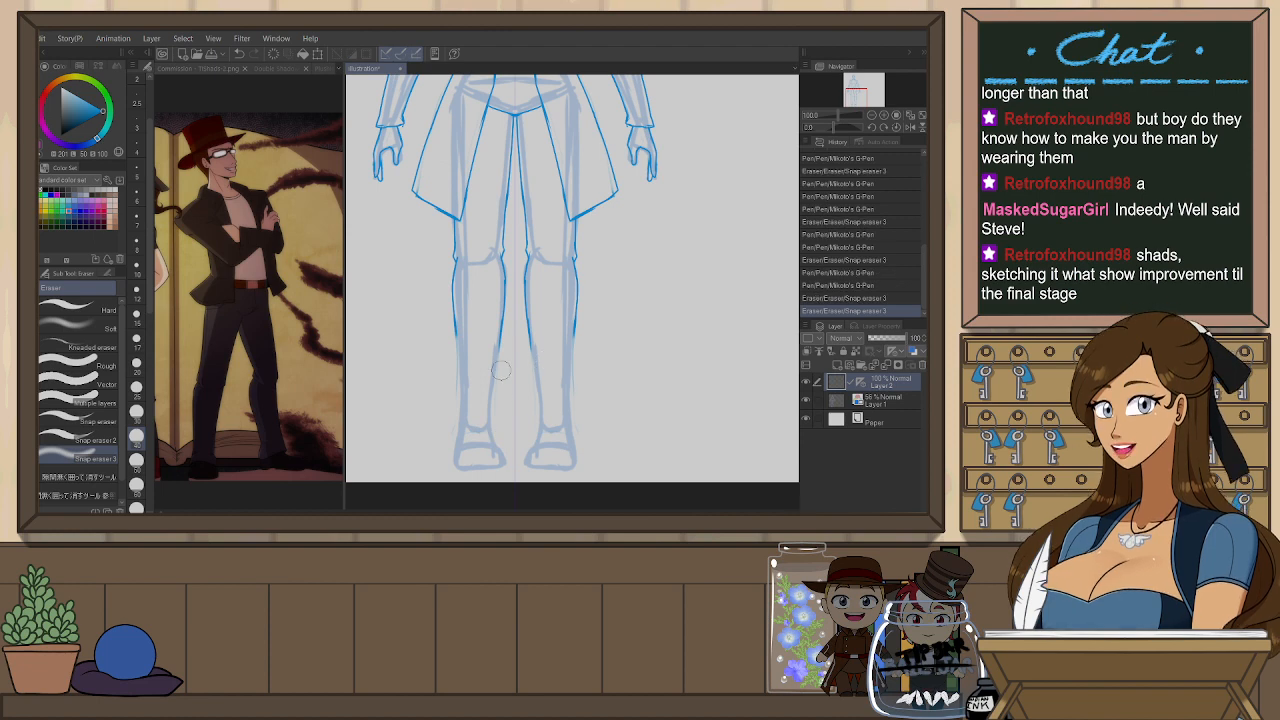
# - Redraw the outer calf lines straighter, flaring slightly outward down to the tops of the shoes
pyautogui.moveTo(456, 328); pyautogui.dragTo(461, 385)
pyautogui.hotkey('ctrl', 'z')
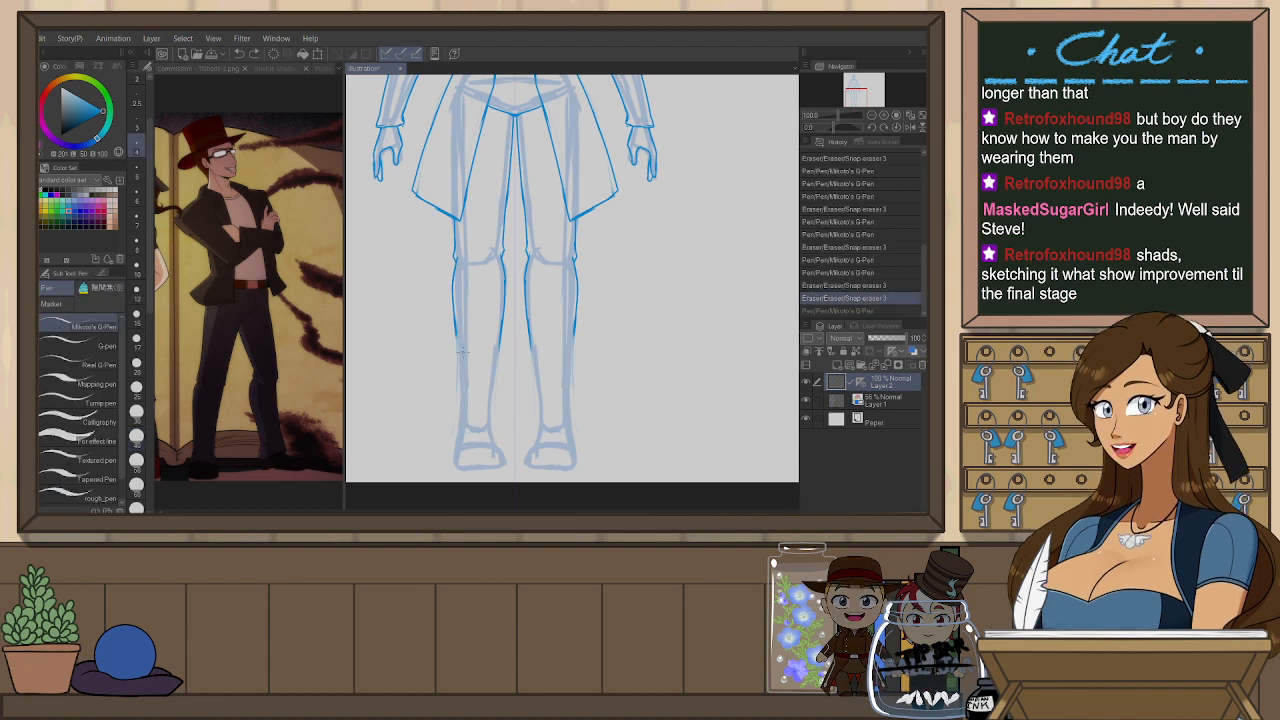
pyautogui.moveTo(455, 335)
pyautogui.mouseDown()
pyautogui.moveTo(497, 381)
pyautogui.moveTo(479, 438)
pyautogui.moveTo(497, 438)
pyautogui.moveTo(453, 314)
pyautogui.moveTo(457, 367)
pyautogui.mouseUp()
pyautogui.press('e')
pyautogui.press('p')
pyautogui.press('e')
pyautogui.press('p')
pyautogui.hotkey('ctrl', 'z')
pyautogui.moveTo(453, 310); pyautogui.dragTo(444, 432)
pyautogui.hotkey('ctrl', 'z')
pyautogui.hotkey('ctrl', 'z')
pyautogui.hotkey('ctrl', 'z')
# - Complete the flared trouser bottoms with inner calf lines and hems across the tops of the shoes
pyautogui.moveTo(455, 348)
pyautogui.mouseDown()
pyautogui.moveTo(446, 437)
pyautogui.moveTo(495, 436)
pyautogui.moveTo(449, 436)
pyautogui.moveTo(494, 432)
pyautogui.moveTo(500, 398)
pyautogui.mouseUp()
pyautogui.hotkey('ctrl', 'z')
pyautogui.hotkey('ctrl', 'z')
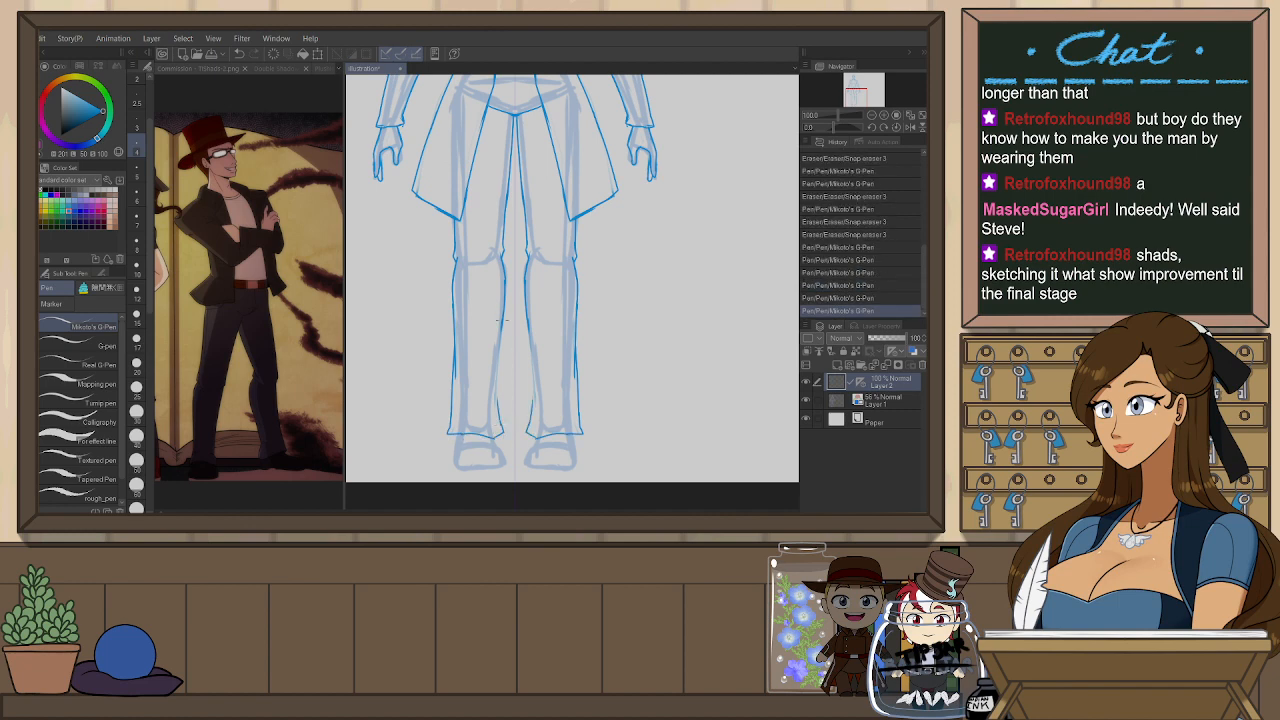
# - Erase the outer calf lines below the knees and redraw them as smoother strokes running into the flared hems
pyautogui.hotkey('ctrl', '+')
pyautogui.hotkey('ctrl', '+')
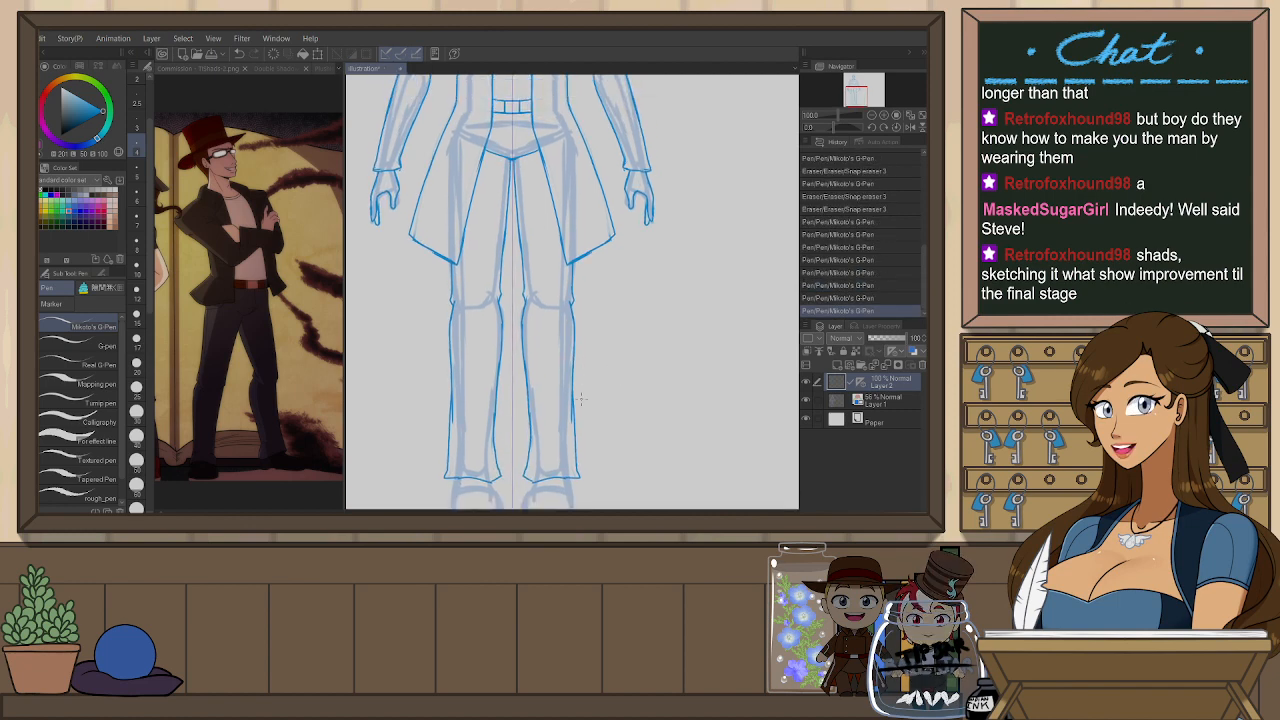
pyautogui.press('e')
pyautogui.moveTo(574, 368)
pyautogui.mouseDown()
pyautogui.moveTo(577, 438)
pyautogui.moveTo(576, 402)
pyautogui.mouseUp()
pyautogui.press('p')
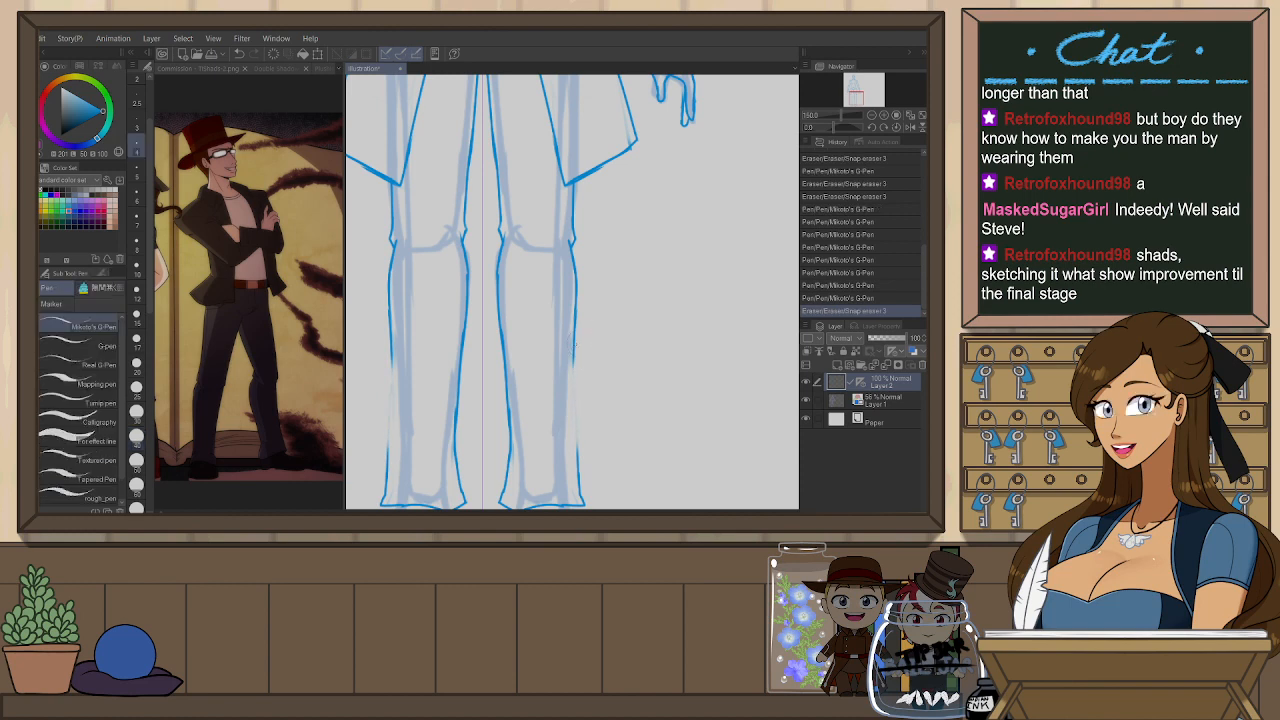
pyautogui.hotkey('ctrl', 'z')
pyautogui.moveTo(576, 338)
pyautogui.mouseDown()
pyautogui.moveTo(580, 483)
pyautogui.moveTo(595, 418)
pyautogui.mouseUp()
# - Erase the trouser hems and redraw them as upward-curving arcs above the shoes
pyautogui.press('e')
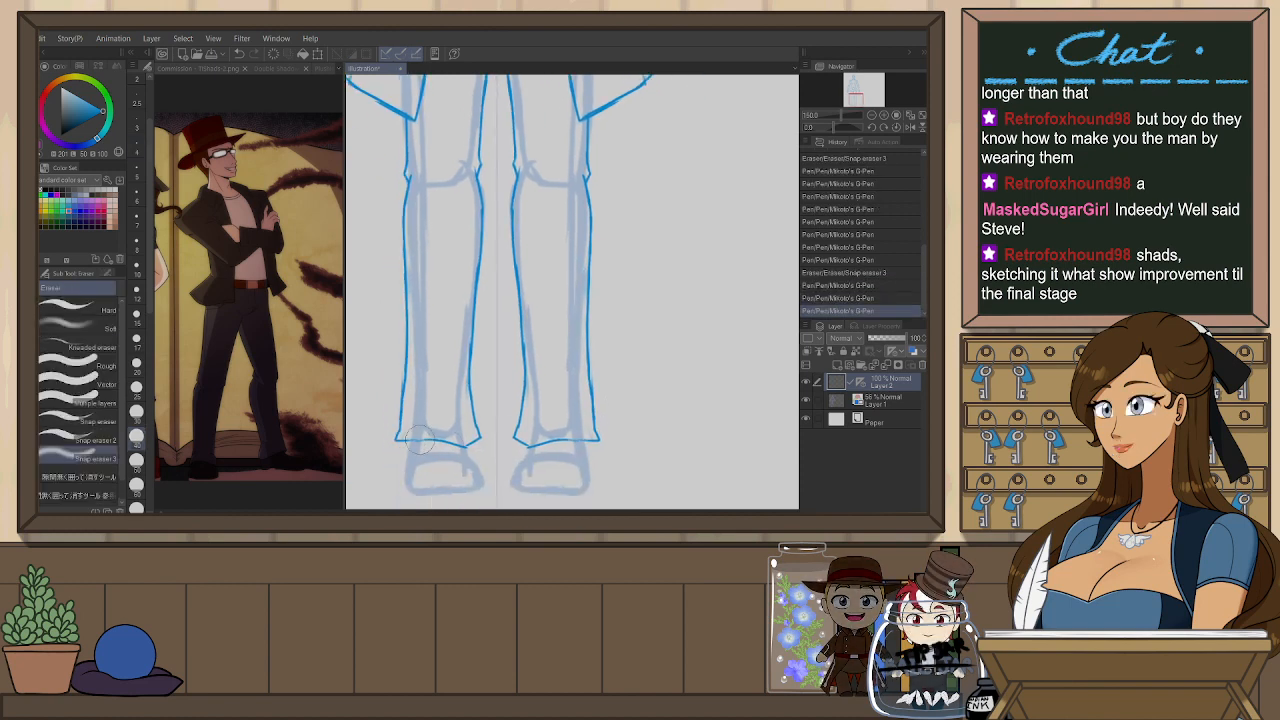
pyautogui.press('p')
pyautogui.moveTo(443, 446)
pyautogui.mouseDown()
pyautogui.moveTo(411, 443)
pyautogui.moveTo(422, 432)
pyautogui.moveTo(473, 440)
pyautogui.mouseUp()
pyautogui.press('e')
pyautogui.press('p')
pyautogui.hotkey('ctrl', 'z')
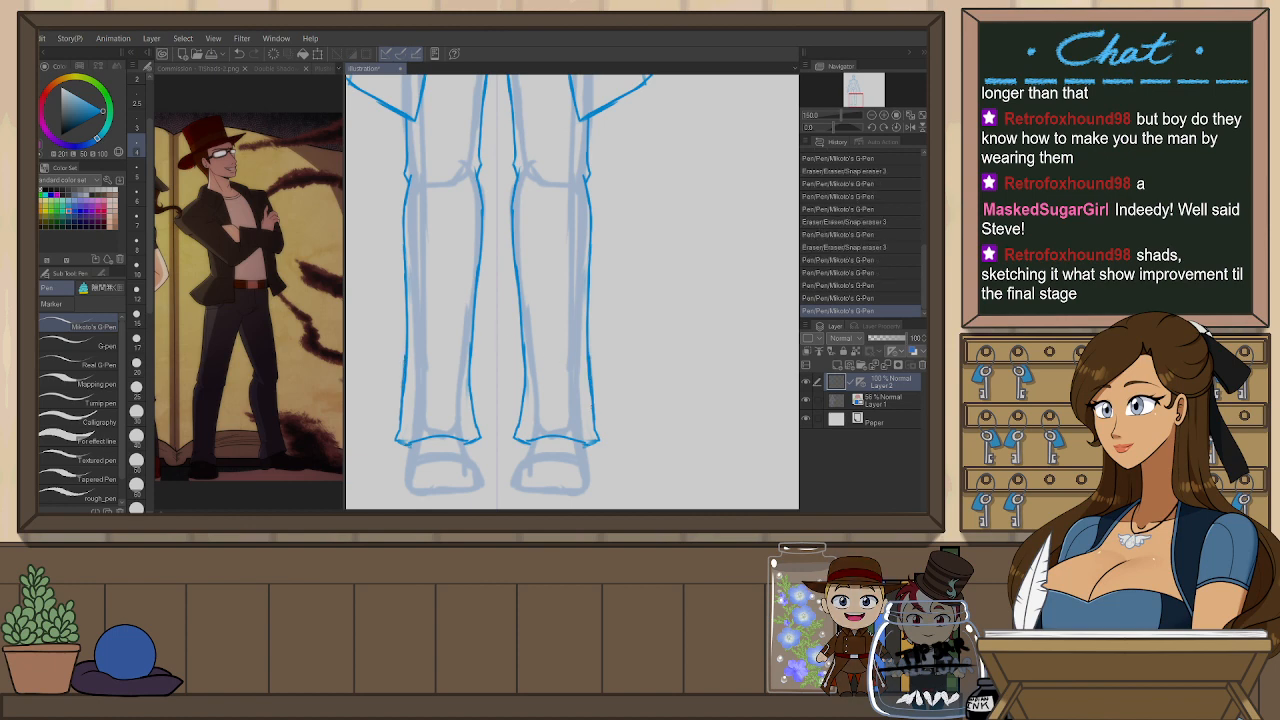
# - Erase the uneven line ends at the trouser knees and redraw the small fabric folds along the knee outlines
pyautogui.scroll(-2, 590, 360)
pyautogui.moveTo(629, 283); pyautogui.dragTo(614, 423)
pyautogui.scroll(1, 560, 403)
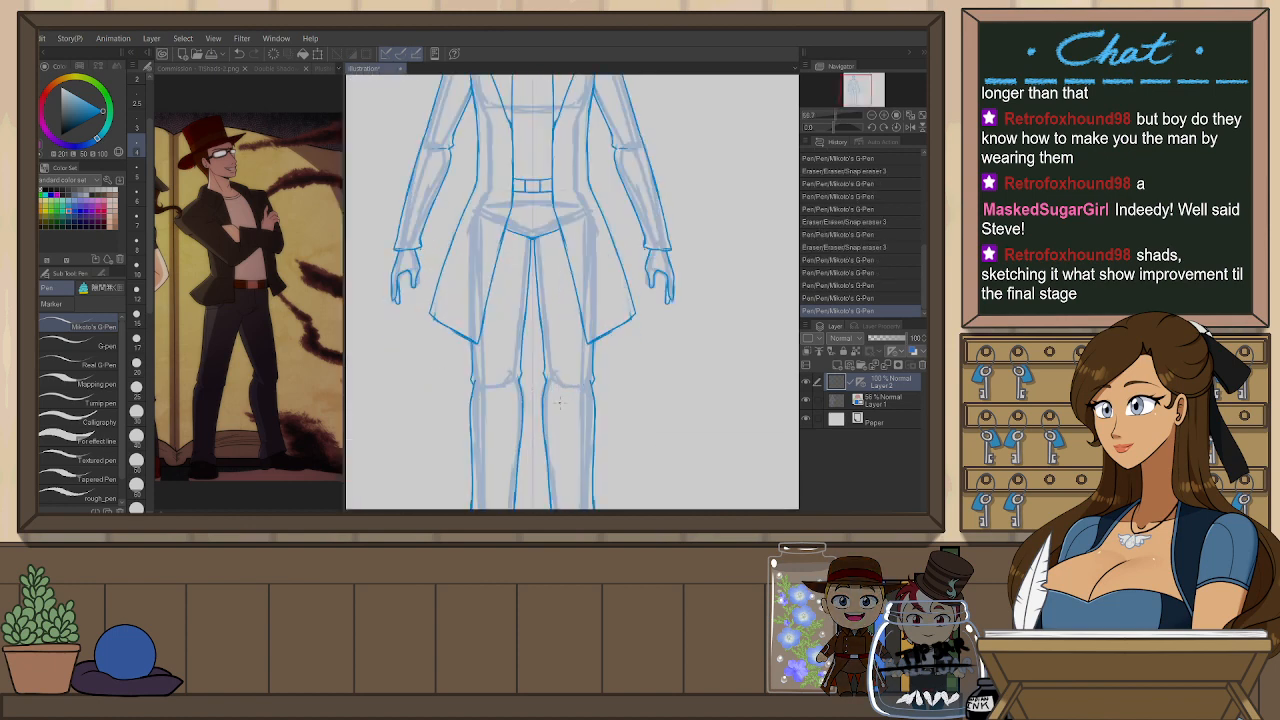
pyautogui.scroll(1, 559, 403)
pyautogui.press('e')
pyautogui.moveTo(520, 350)
pyautogui.mouseDown()
pyautogui.moveTo(495, 330)
pyautogui.moveTo(504, 390)
pyautogui.mouseUp()
pyautogui.press('p')
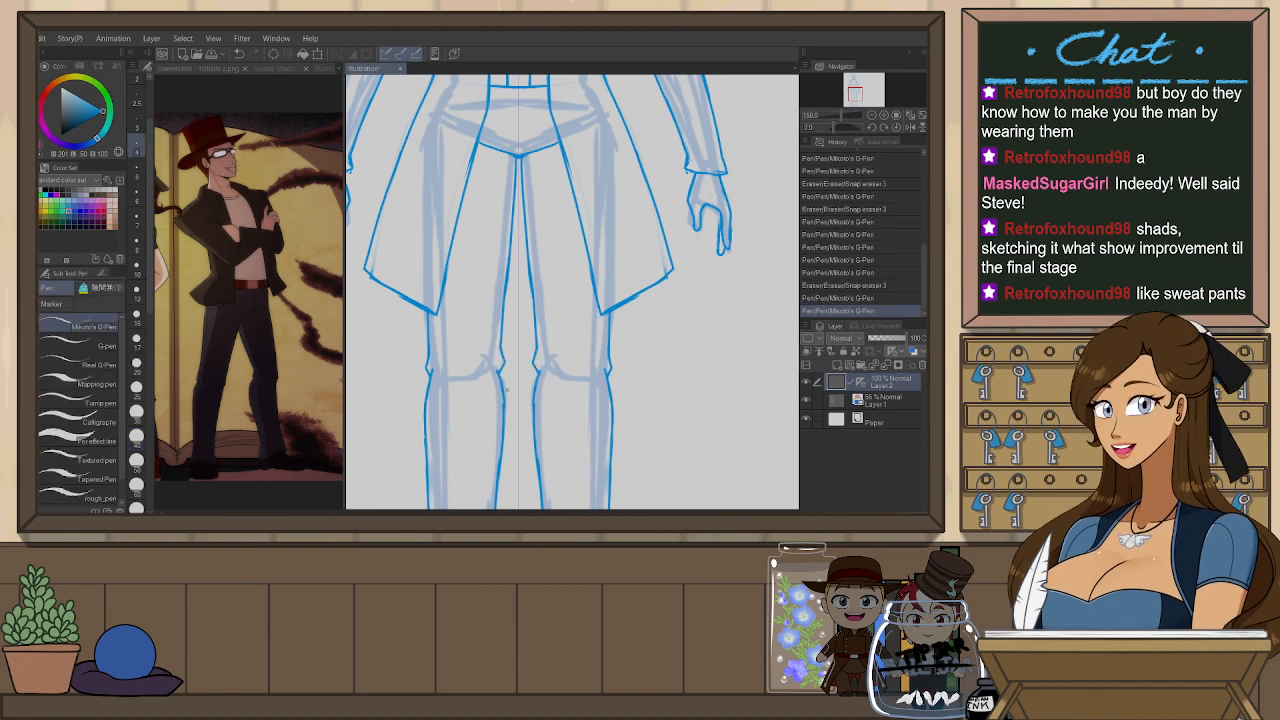
pyautogui.hotkey('ctrl', 'z')
pyautogui.moveTo(432, 358); pyautogui.dragTo(430, 378)
pyautogui.press('e')
pyautogui.press('p')
pyautogui.scroll(-5, 650, 401)
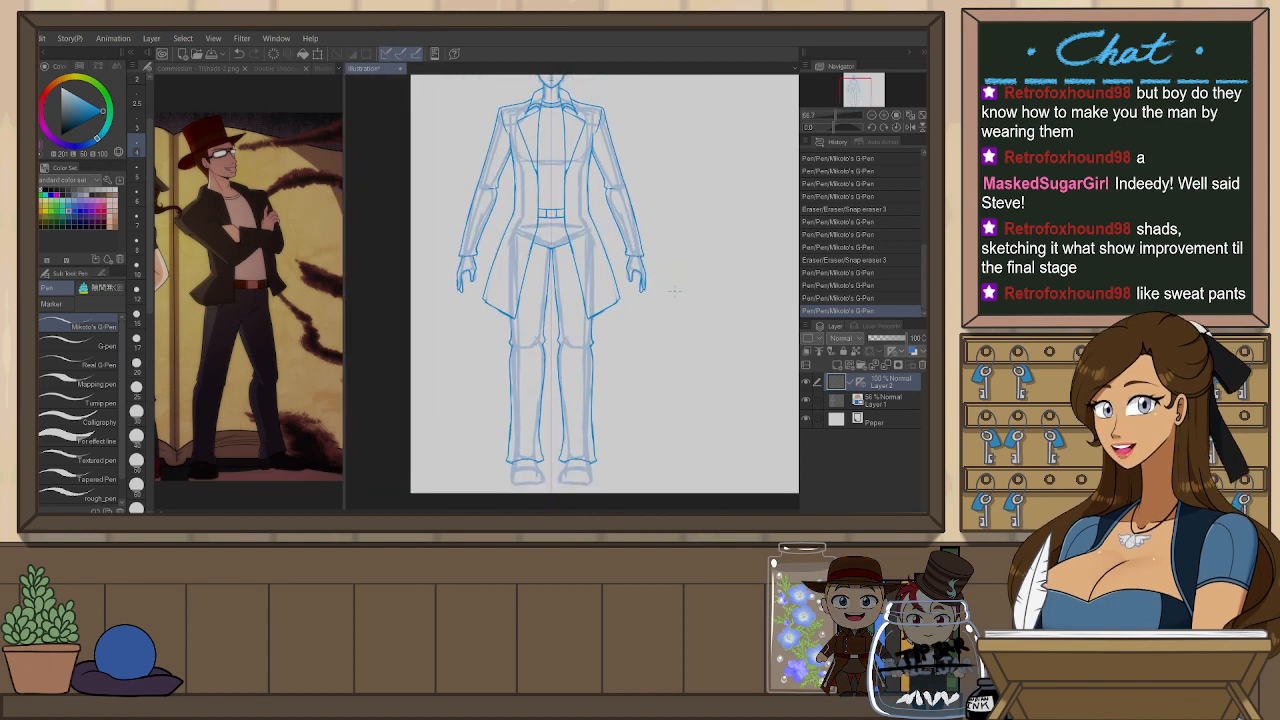
# - Erase the uneven outer hem corners of the long coat and redraw them as clean, sharp points
pyautogui.press('e')
pyautogui.scroll(4, 613, 341)
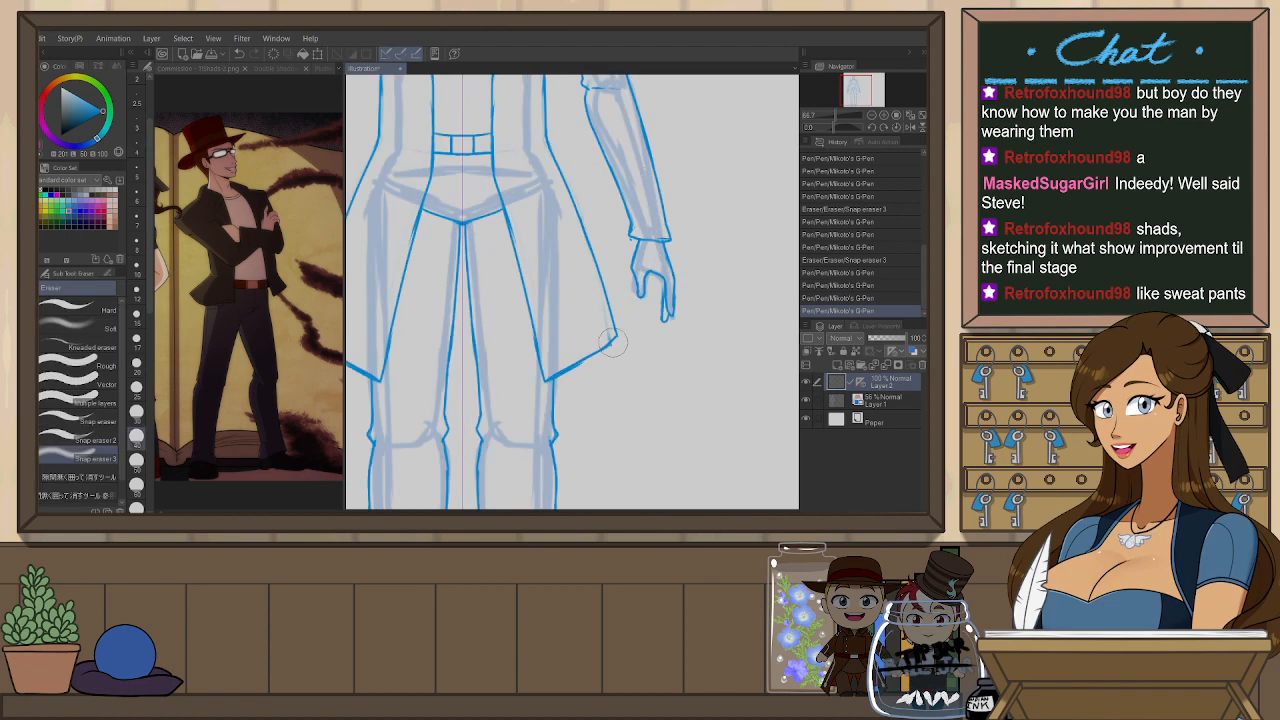
pyautogui.click(610, 358)
pyautogui.press('p')
pyautogui.moveTo(606, 300); pyautogui.dragTo(620, 335)
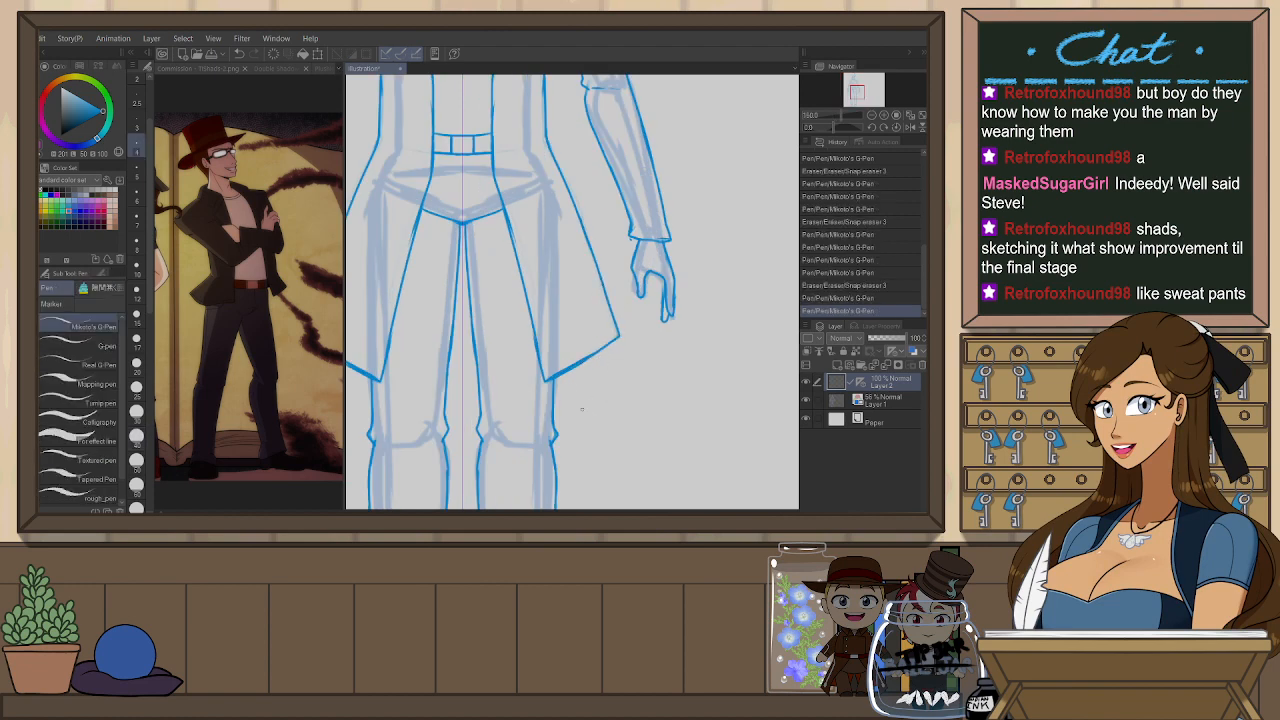
pyautogui.scroll(-2, 598, 359)
pyautogui.scroll(2, 693, 457)
# - Touch up the coat collar's fold lines where they meet the top of the lapels
pyautogui.scroll(5, 693, 457)
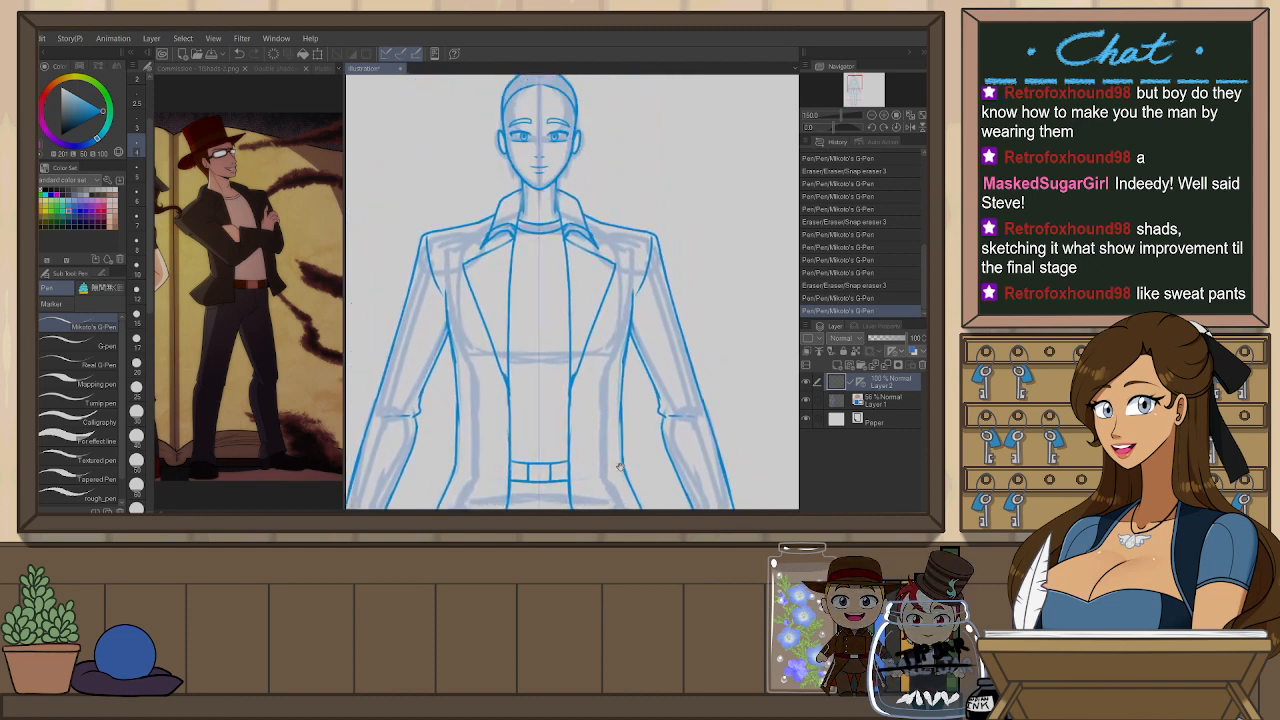
pyautogui.moveTo(572, 252); pyautogui.dragTo(592, 241)
pyautogui.hotkey('ctrl', 'z')
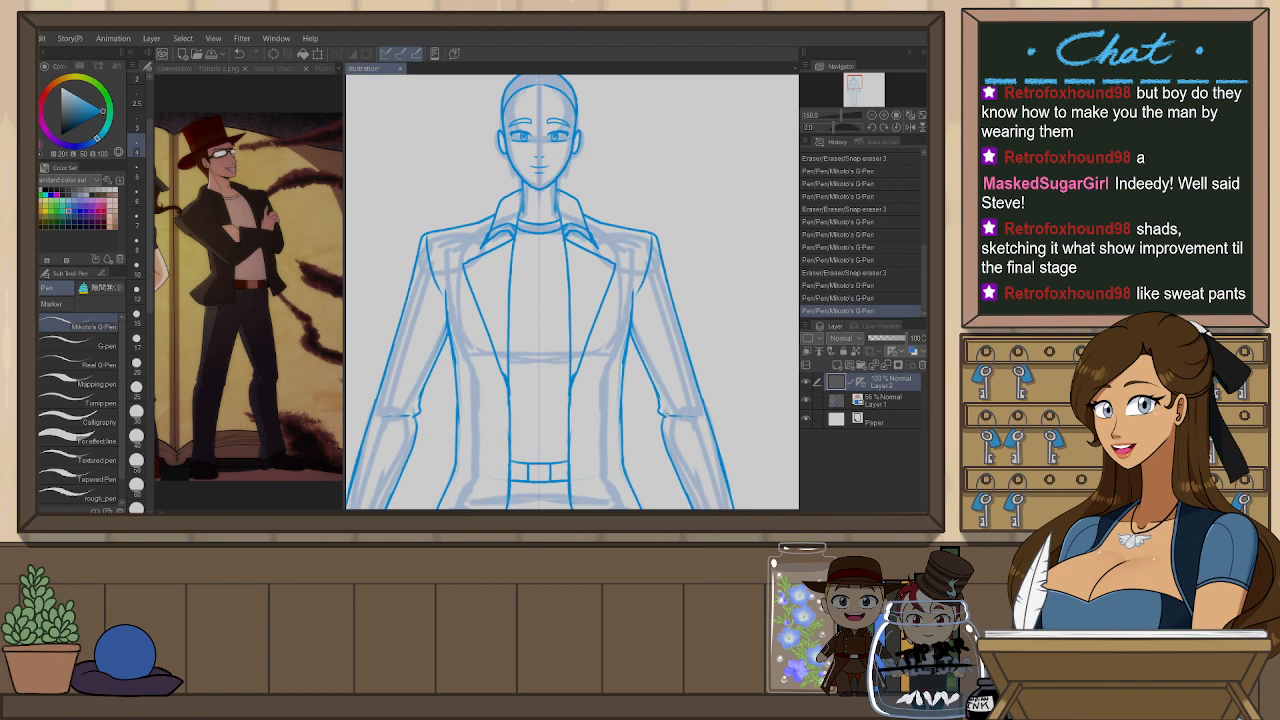
pyautogui.moveTo(654, 440); pyautogui.dragTo(703, 432)
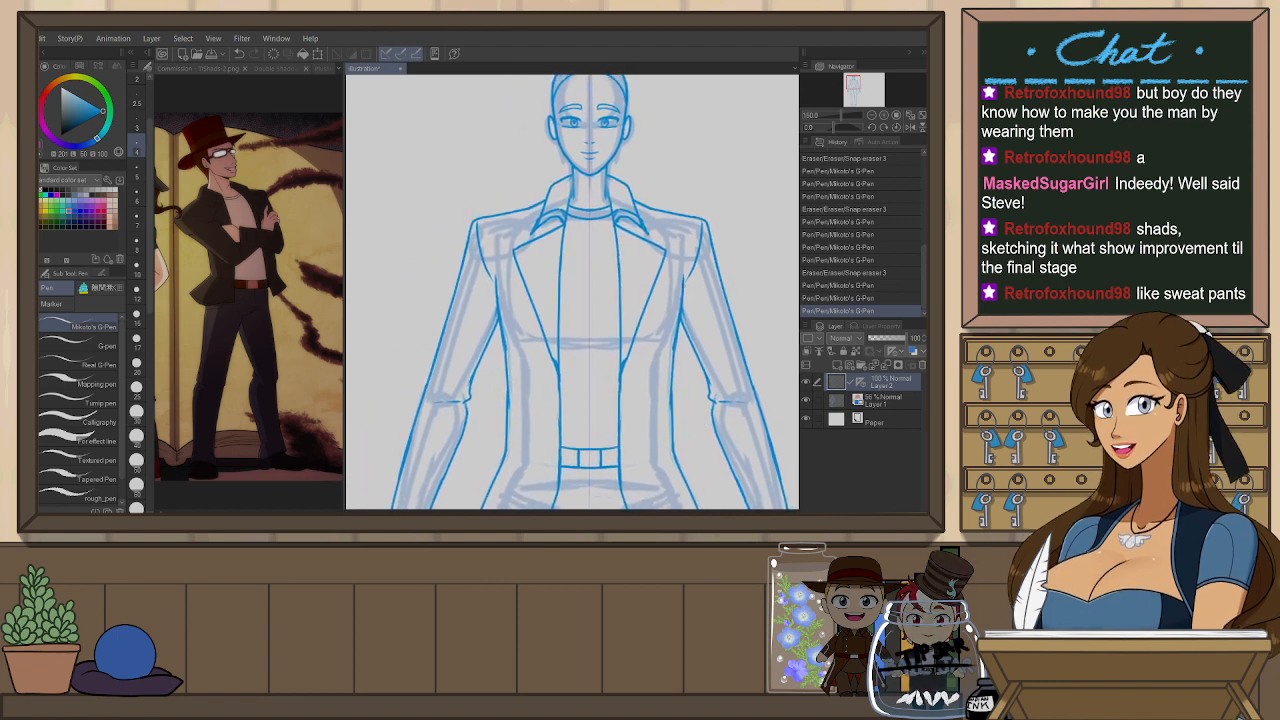
pyautogui.moveTo(692, 258); pyautogui.dragTo(673, 298)
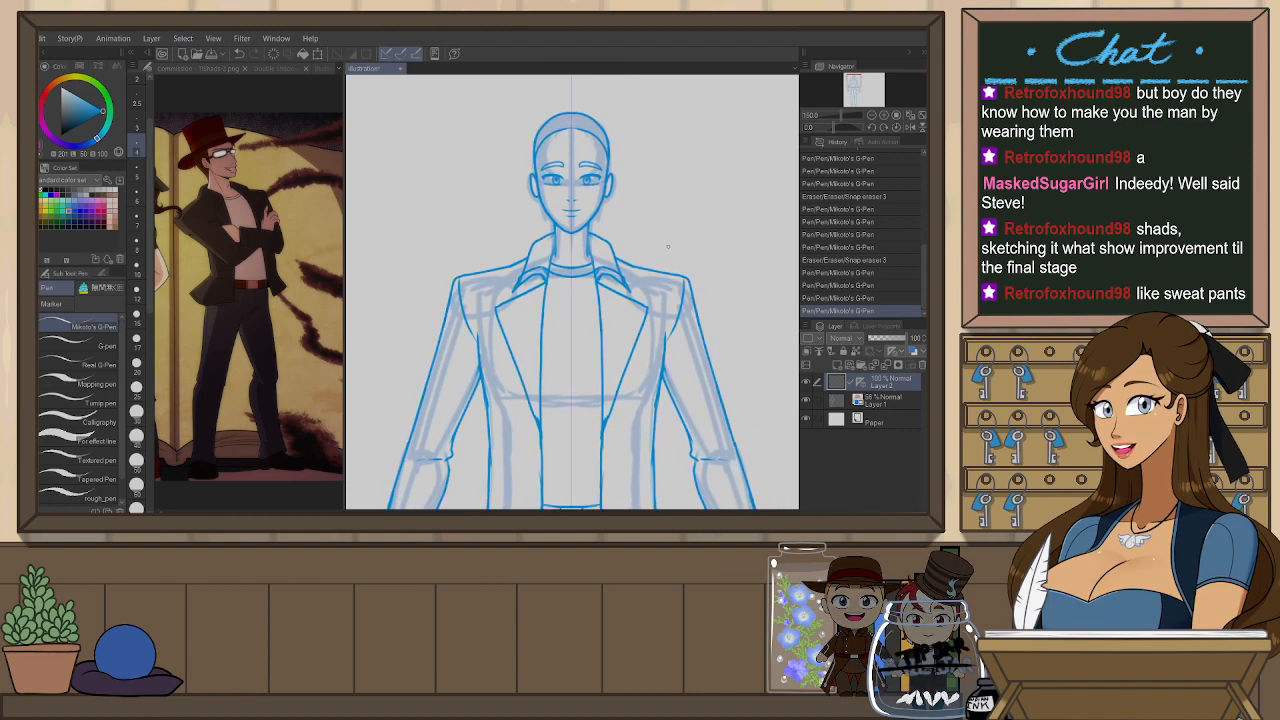
pyautogui.scroll(-5, 669, 290)
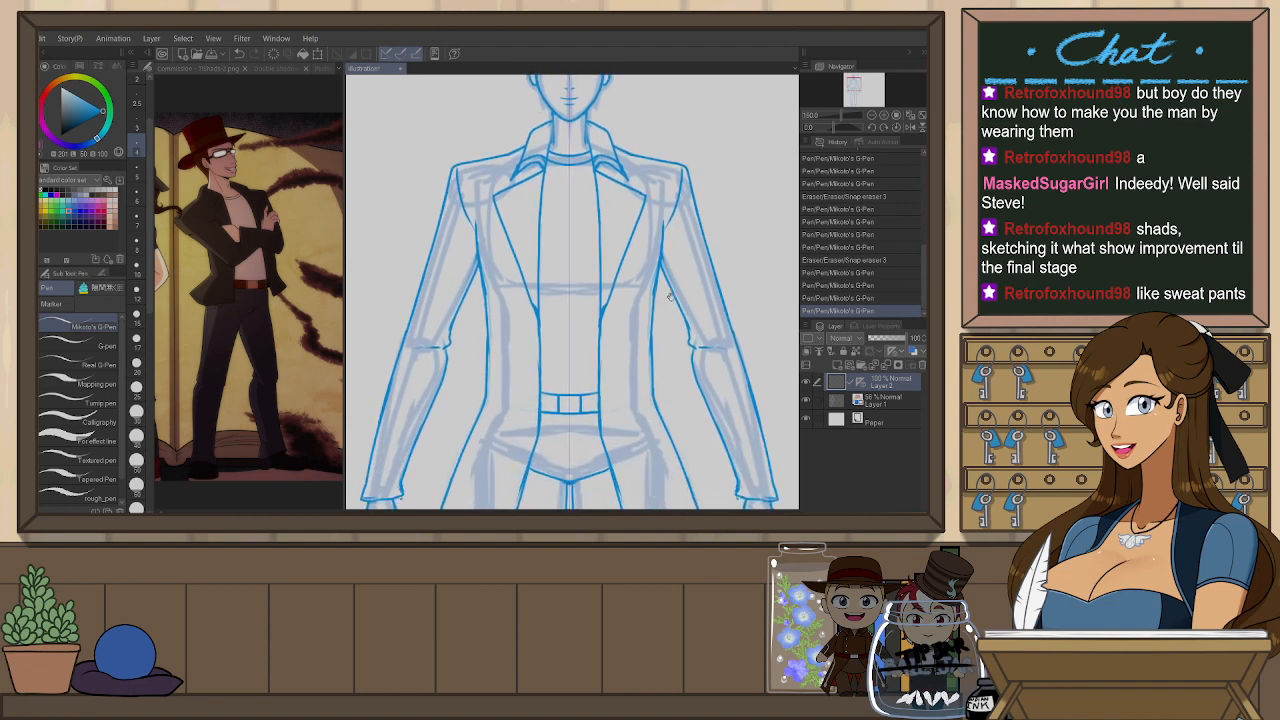
# - Sketch a thin horizontal line across the chest between the coat's open fronts, undoing unsatisfactory strokes
pyautogui.moveTo(545, 288)
pyautogui.mouseDown()
pyautogui.moveTo(600, 287)
pyautogui.moveTo(586, 289)
pyautogui.mouseUp()
pyautogui.hotkey('ctrl', 'z')
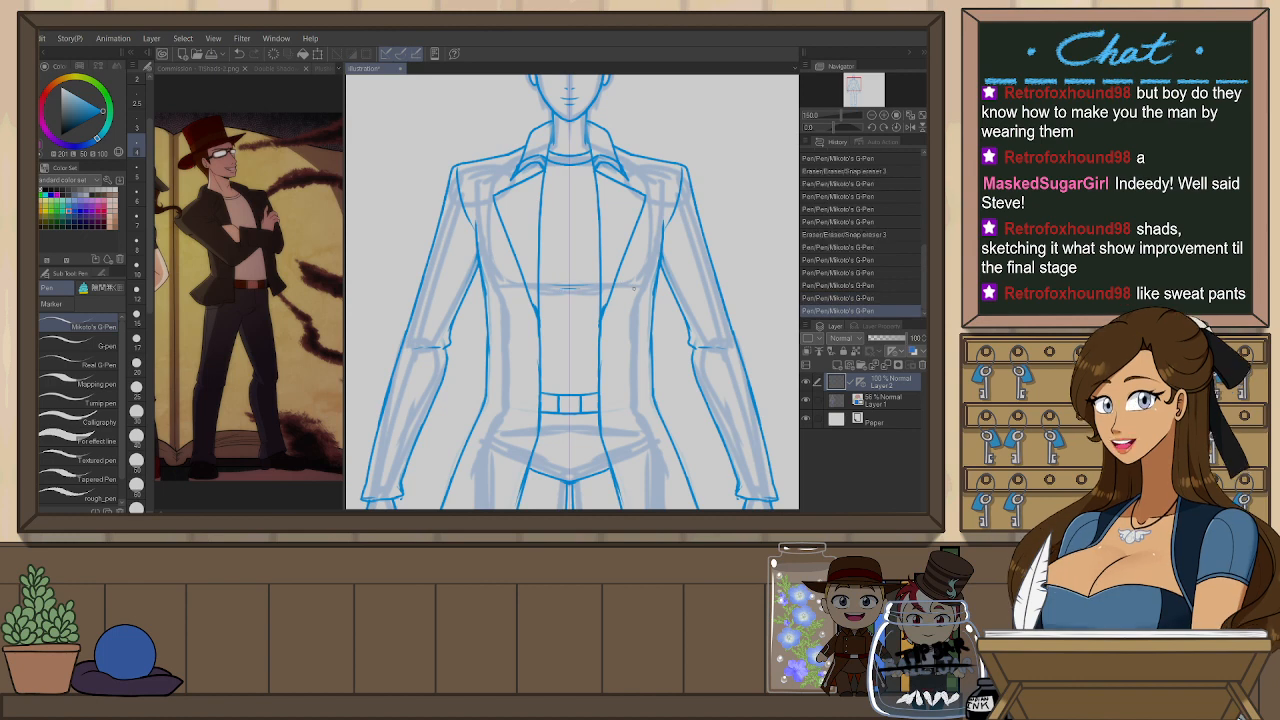
pyautogui.hotkey('ctrl', 'z')
pyautogui.moveTo(555, 290); pyautogui.dragTo(583, 290)
pyautogui.hotkey('ctrl', 'z')
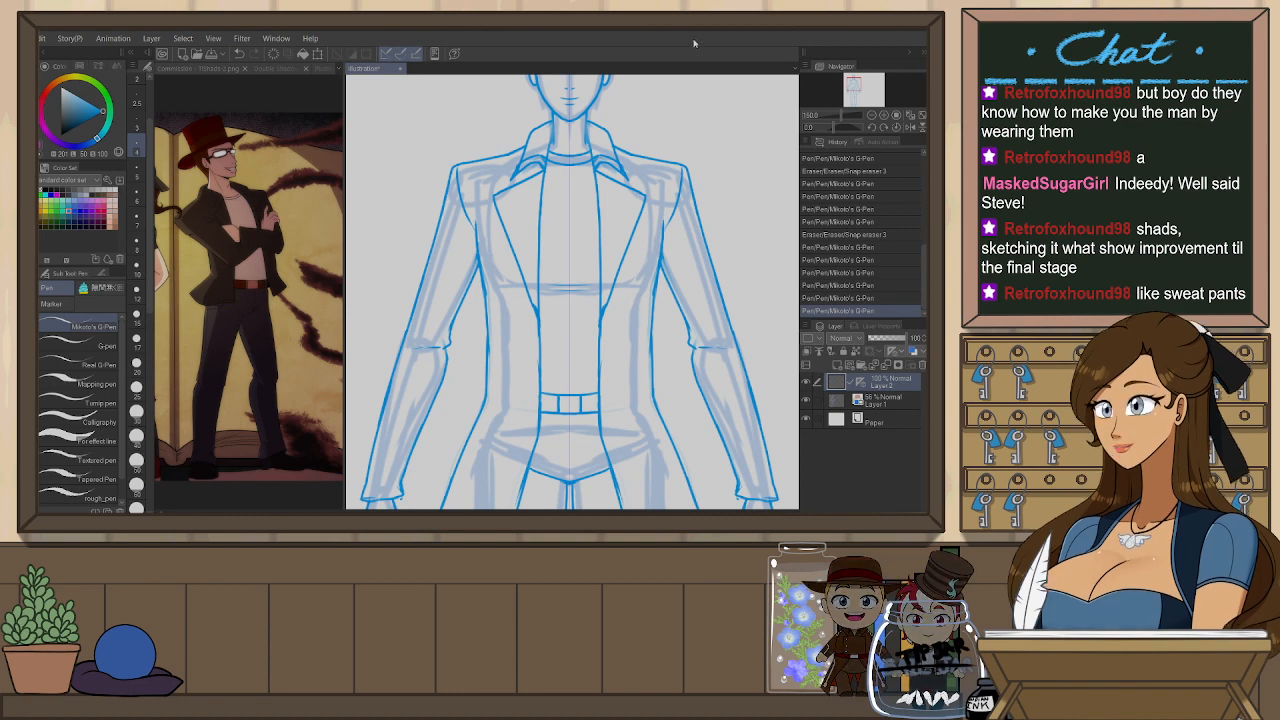
# - Erase and redraw the armpit area where the inner sleeve lines meet the coat's sides
pyautogui.moveTo(663, 222); pyautogui.dragTo(662, 240)
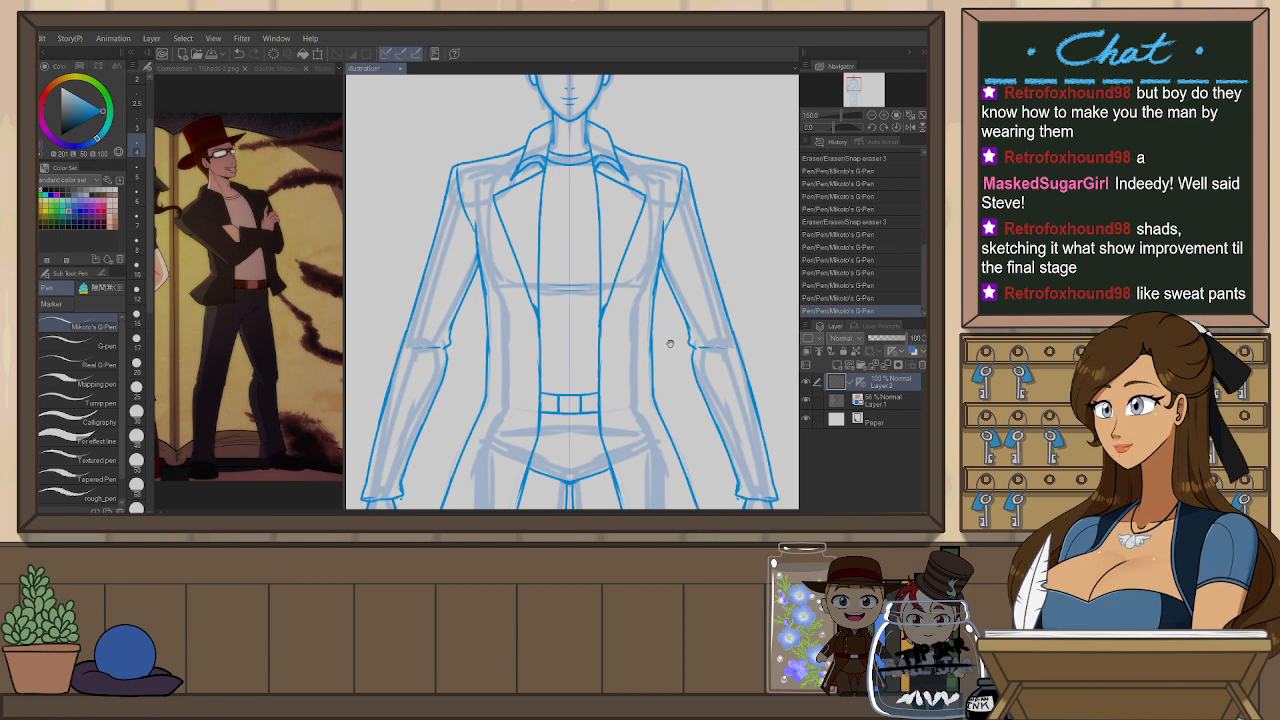
pyautogui.moveTo(670, 343); pyautogui.dragTo(663, 299)
pyautogui.press('e')
pyautogui.click(658, 180)
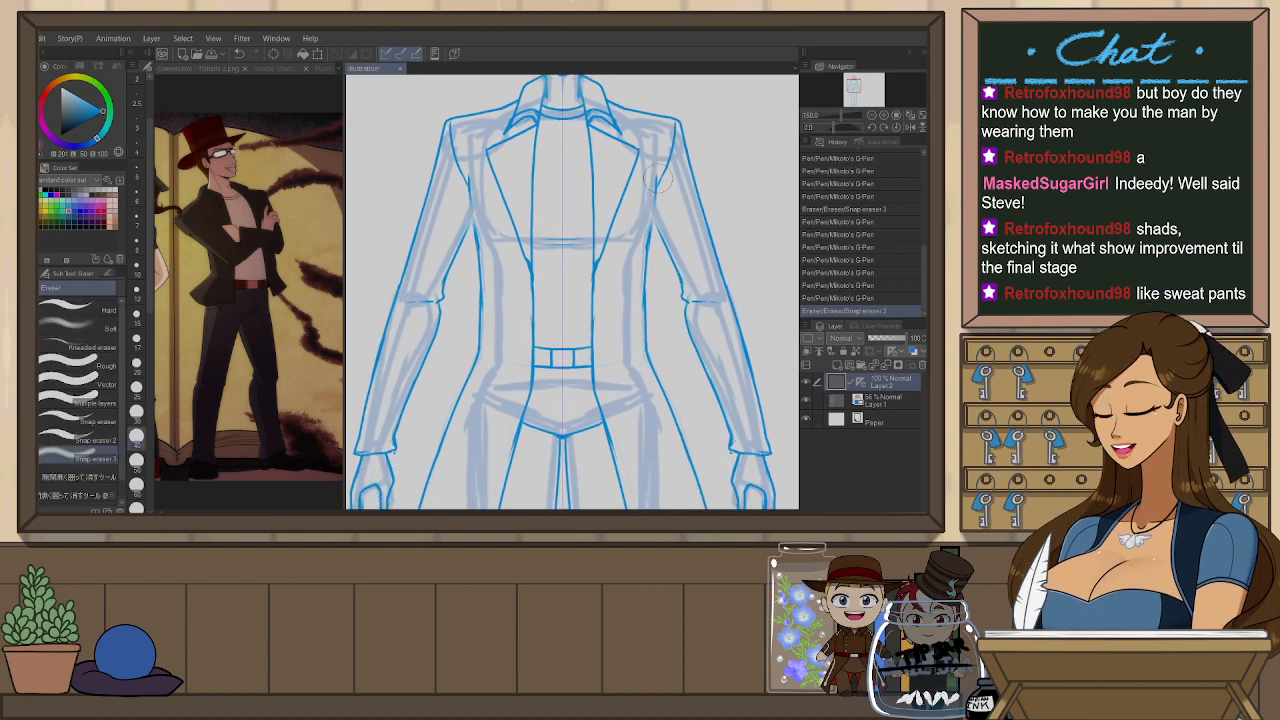
pyautogui.press('p')
pyautogui.moveTo(657, 196)
pyautogui.mouseDown()
pyautogui.moveTo(655, 228)
pyautogui.moveTo(678, 268)
pyautogui.mouseUp()
pyautogui.press('e')
pyautogui.moveTo(645, 222); pyautogui.dragTo(660, 262)
pyautogui.press('p')
pyautogui.moveTo(645, 218); pyautogui.dragTo(652, 253)
pyautogui.hotkey('ctrl', 'z')
pyautogui.hotkey('ctrl', 'z')
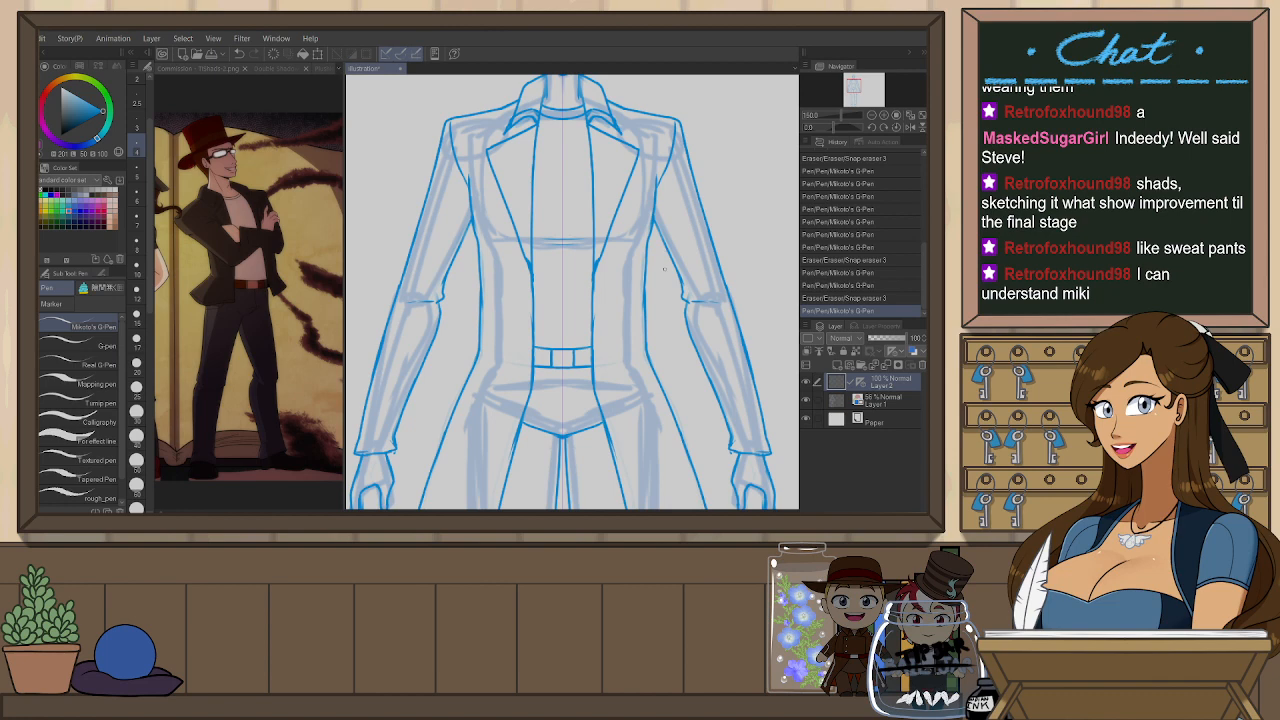
# - Erase the coat's front edge around the lower lapel point and redraw it with straighter vertical strokes
pyautogui.scroll(-1, 684, 240)
pyautogui.moveTo(748, 329); pyautogui.dragTo(708, 362)
pyautogui.press('e')
pyautogui.moveTo(582, 311)
pyautogui.mouseDown()
pyautogui.moveTo(599, 260)
pyautogui.moveTo(576, 356)
pyautogui.mouseUp()
pyautogui.scroll(2, 594, 267)
pyautogui.press('p')
pyautogui.hotkey('ctrl', 'z')
pyautogui.moveTo(580, 268); pyautogui.dragTo(576, 345)
pyautogui.moveTo(576, 326); pyautogui.dragTo(576, 390)
# - Rework the slanted lapel edge running down to its lower point, undoing strokes that miss the coat's front edge
pyautogui.moveTo(580, 338)
pyautogui.mouseDown()
pyautogui.moveTo(611, 248)
pyautogui.moveTo(590, 304)
pyautogui.mouseUp()
pyautogui.hotkey('ctrl', 'z')
pyautogui.moveTo(618, 216)
pyautogui.mouseDown()
pyautogui.moveTo(585, 323)
pyautogui.moveTo(587, 303)
pyautogui.mouseUp()
pyautogui.hotkey('ctrl', 'z')
pyautogui.hotkey('ctrl', 'z')
pyautogui.moveTo(611, 234); pyautogui.dragTo(584, 319)
pyautogui.hotkey('ctrl', 'z')
pyautogui.scroll(-2, 671, 272)
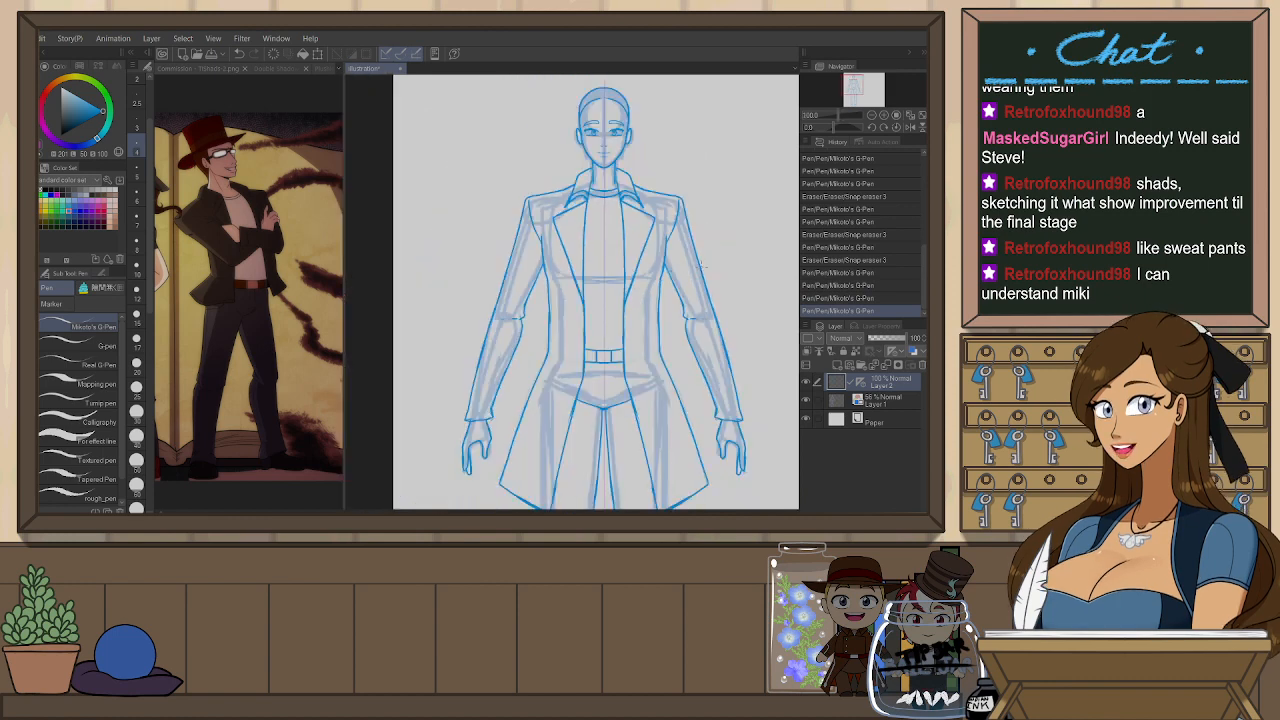
# - Draw a long thin crease line down the middle of each trouser leg to the hem
pyautogui.moveTo(696, 394); pyautogui.dragTo(666, 324)
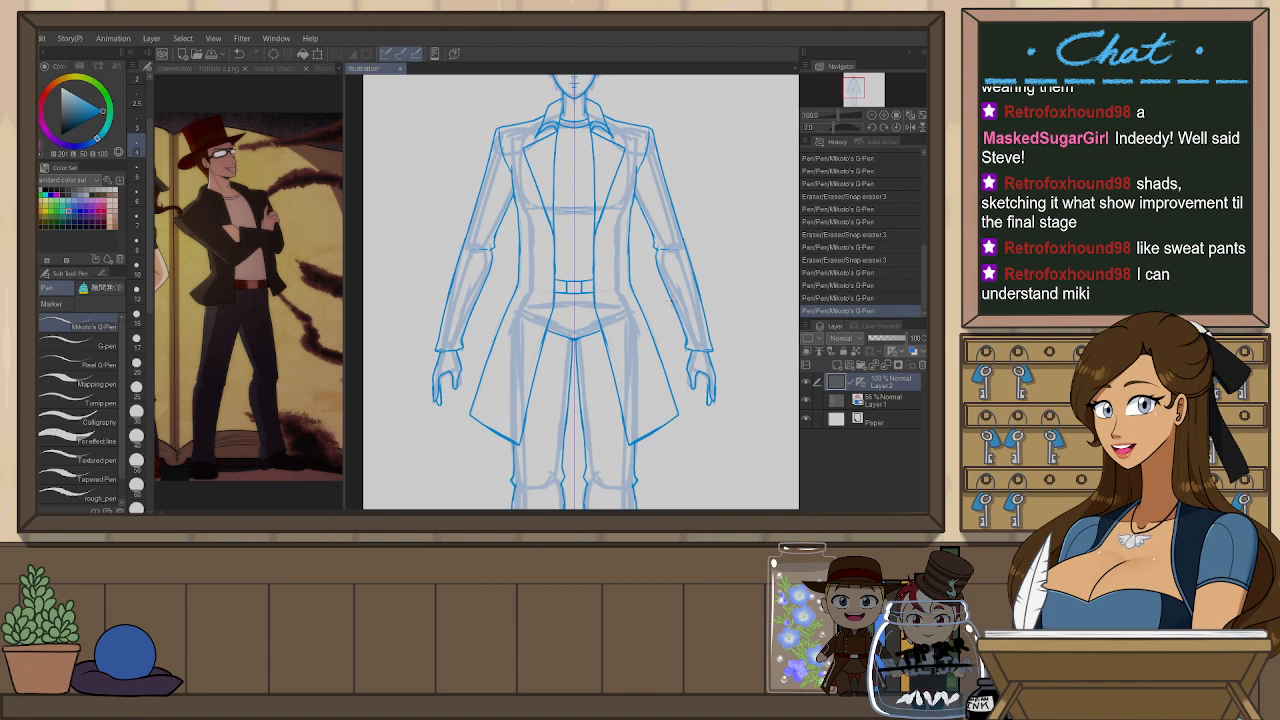
pyautogui.moveTo(679, 475); pyautogui.dragTo(681, 371)
pyautogui.moveTo(673, 462); pyautogui.dragTo(627, 440)
pyautogui.moveTo(596, 208); pyautogui.dragTo(592, 477)
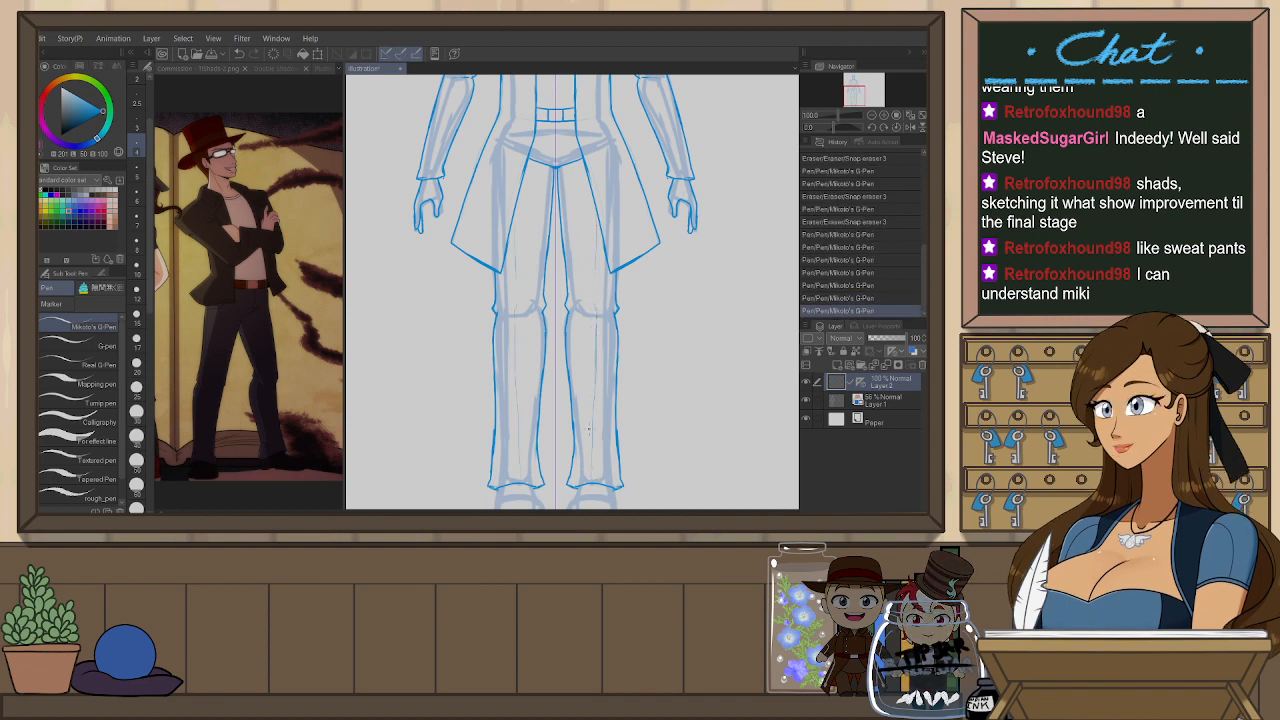
pyautogui.moveTo(568, 304)
pyautogui.mouseDown()
pyautogui.moveTo(578, 297)
pyautogui.moveTo(567, 296)
pyautogui.moveTo(572, 312)
pyautogui.mouseUp()
pyautogui.hotkey('ctrl', 'z')
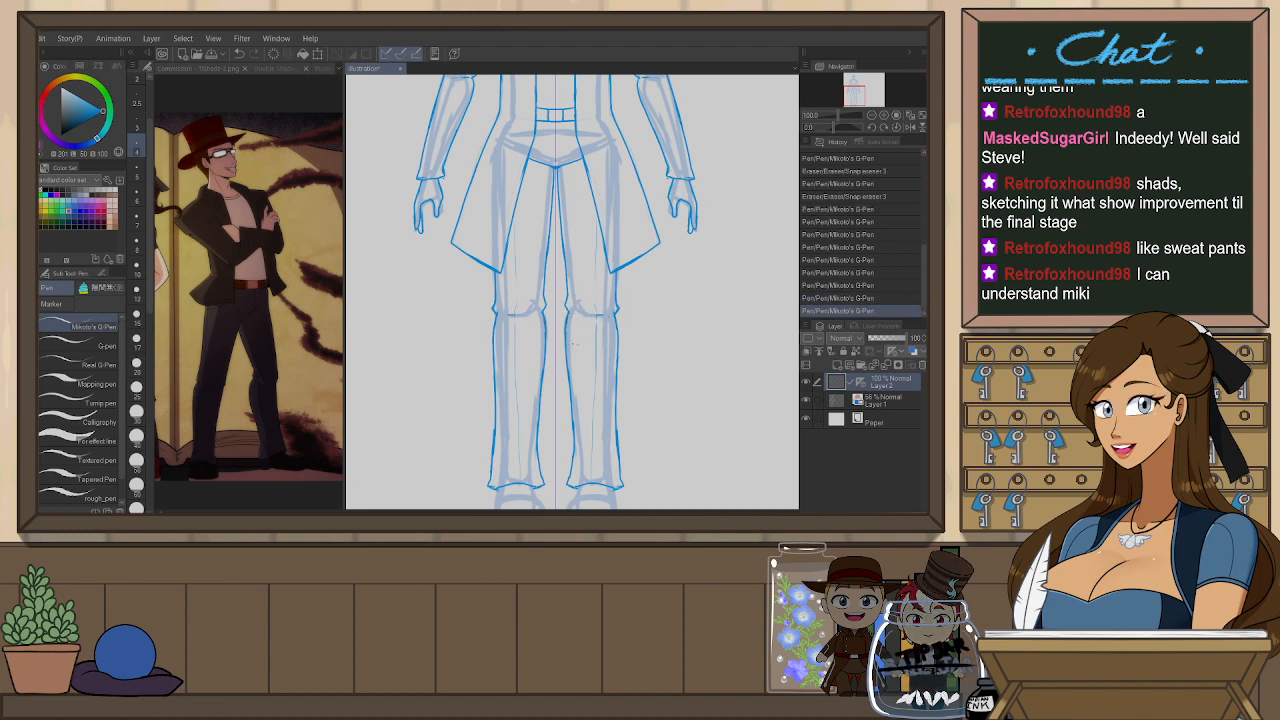
# - Clean up the inner corner of the sleeve cuffs by erasing the stray line end
pyautogui.moveTo(666, 263); pyautogui.dragTo(667, 364)
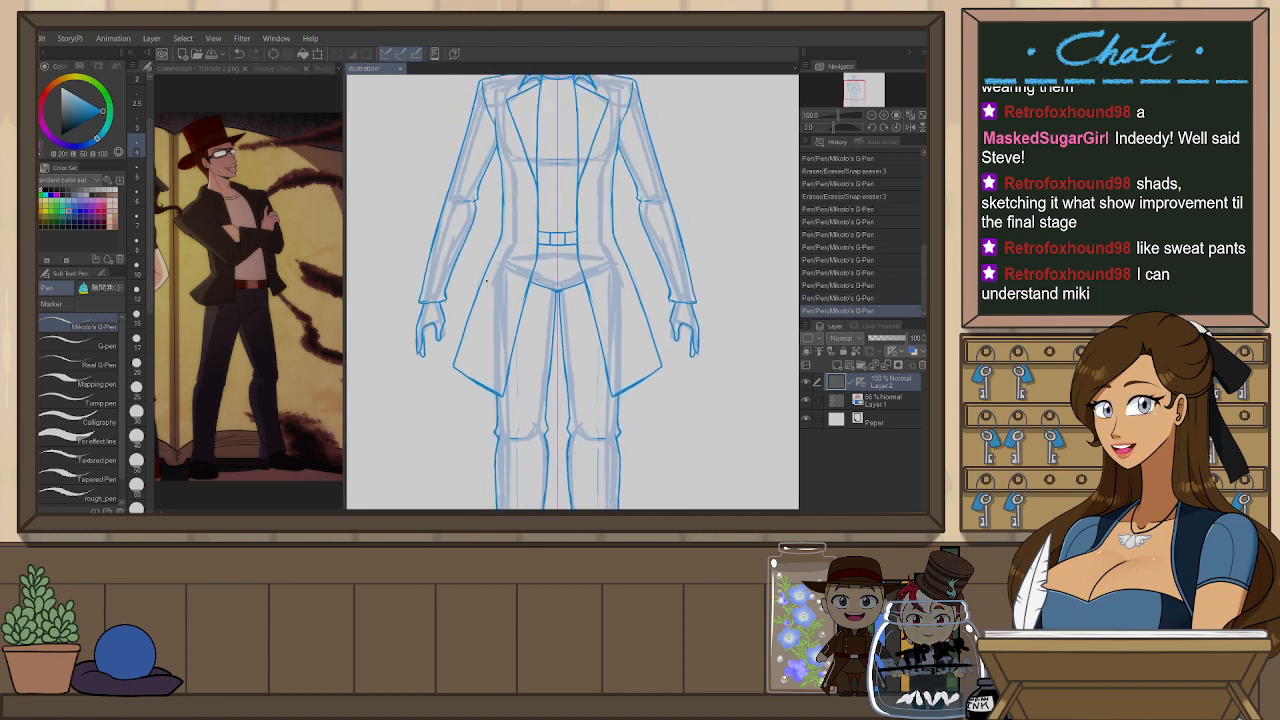
pyautogui.scroll(2, 450, 288)
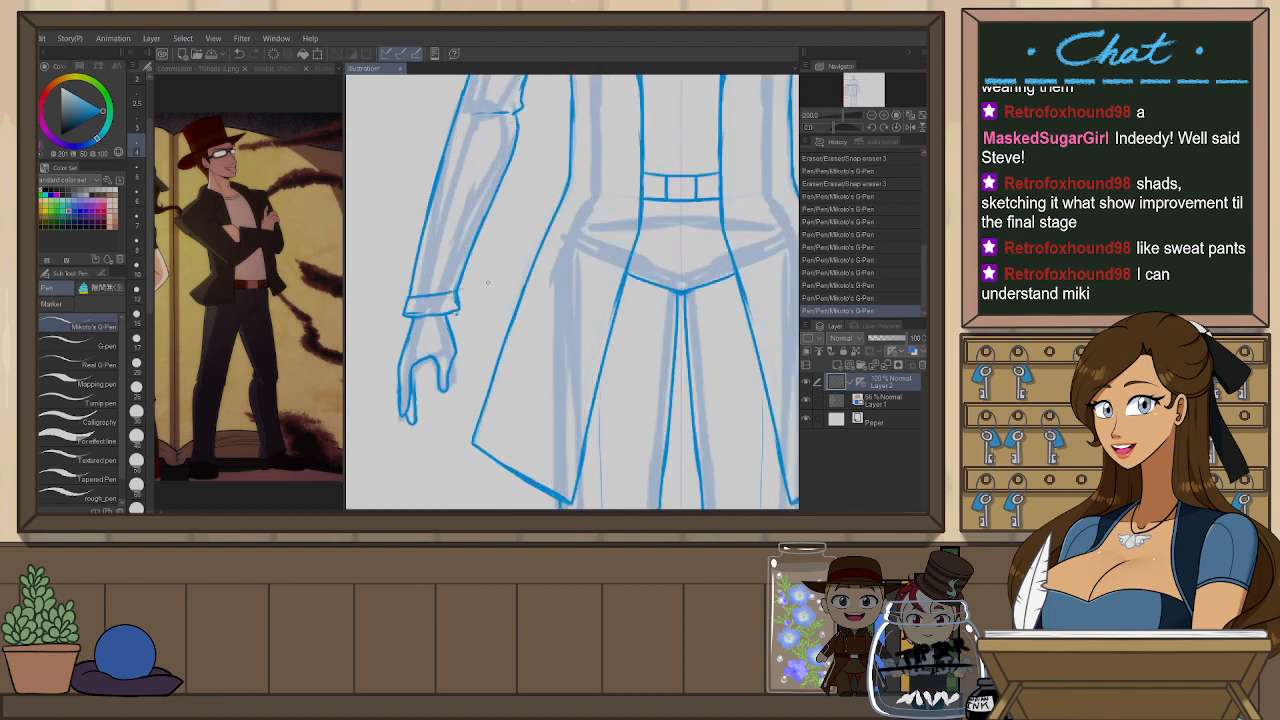
pyautogui.press('e')
pyautogui.moveTo(470, 307); pyautogui.dragTo(459, 290)
pyautogui.press('p')
# - Outline the shoes below the trouser hems with ankle lines, outer sides and curved bottom edges
pyautogui.scroll(-2, 651, 297)
pyautogui.moveTo(771, 328); pyautogui.dragTo(678, 347)
pyautogui.scroll(-1, 665, 343)
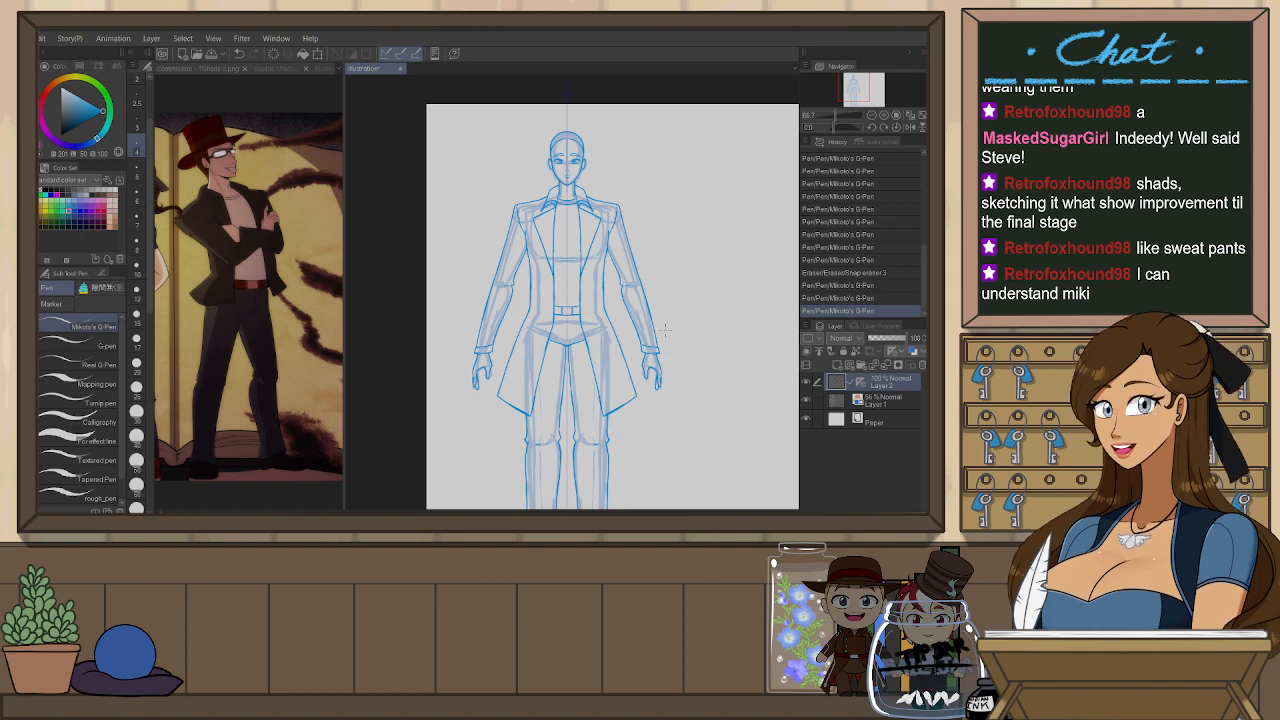
pyautogui.moveTo(662, 418); pyautogui.dragTo(669, 381)
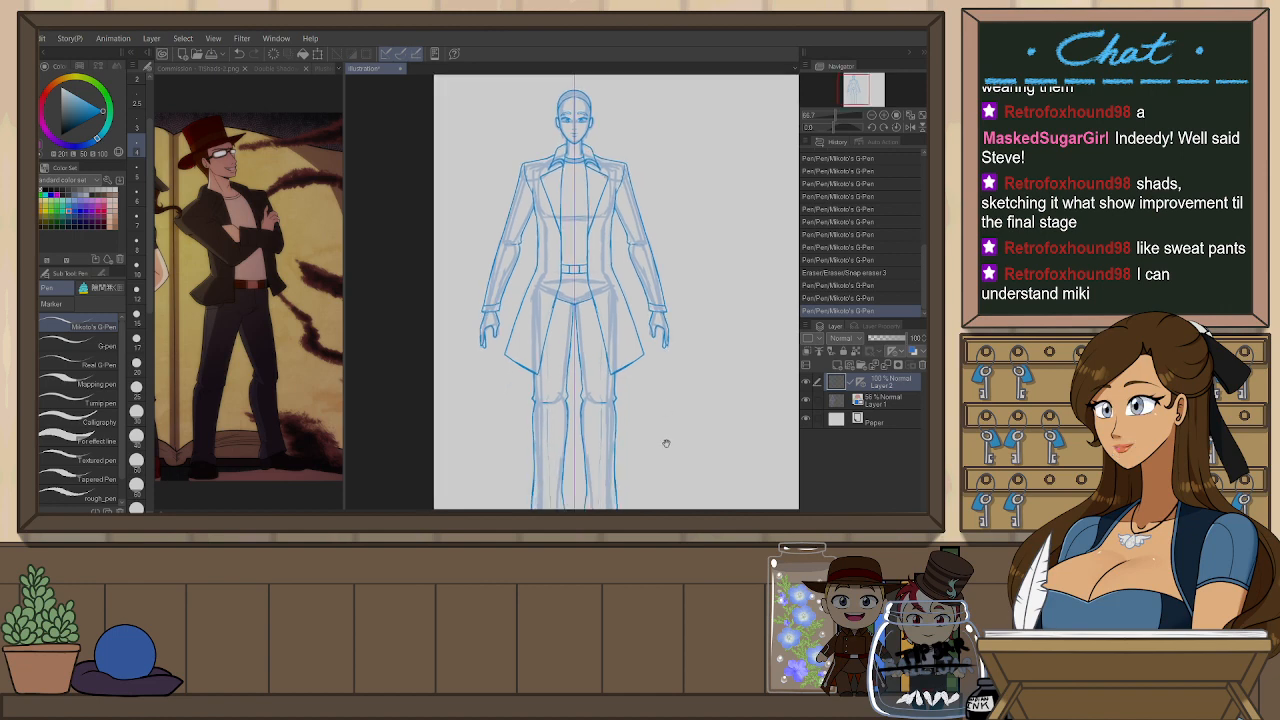
pyautogui.moveTo(661, 467); pyautogui.dragTo(667, 365)
pyautogui.scroll(2, 581, 478)
pyautogui.scroll(1, 581, 478)
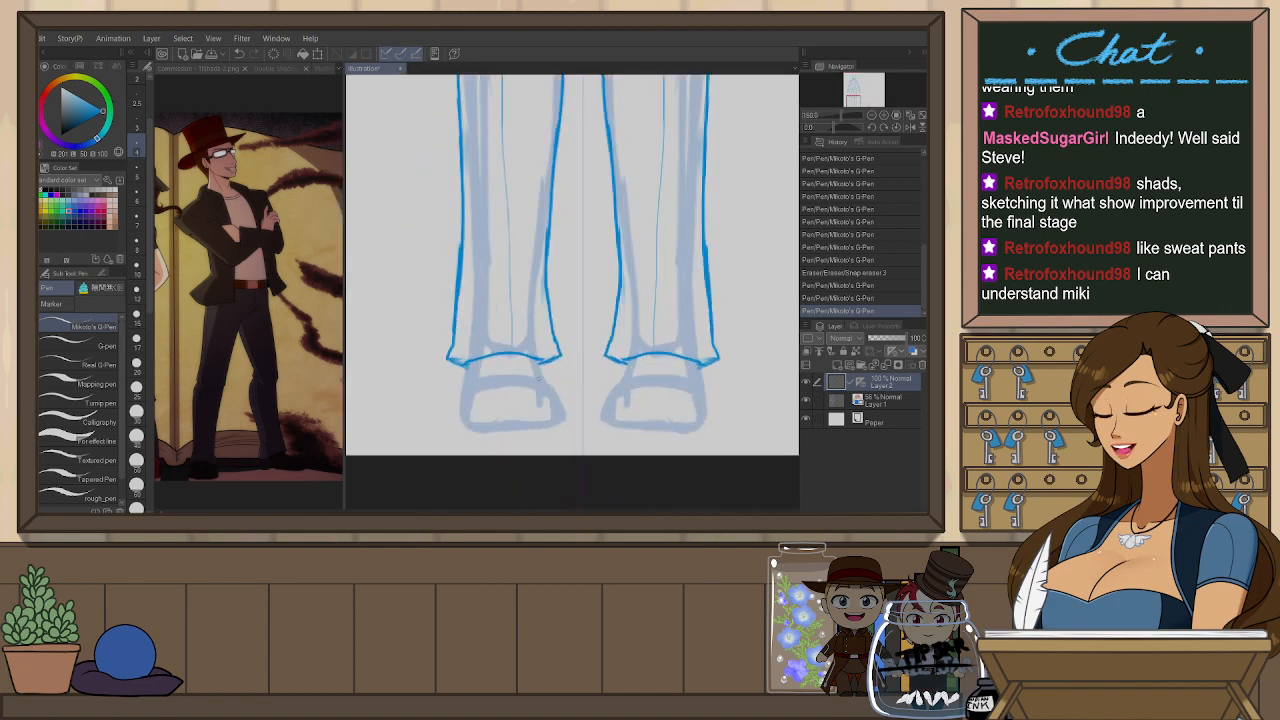
pyautogui.hotkey('ctrl', 'z')
pyautogui.moveTo(536, 360); pyautogui.dragTo(541, 380)
pyautogui.moveTo(469, 364)
pyautogui.mouseDown()
pyautogui.moveTo(463, 414)
pyautogui.moveTo(495, 423)
pyautogui.moveTo(471, 421)
pyautogui.moveTo(535, 424)
pyautogui.mouseUp()
pyautogui.hotkey('ctrl', 'z')
pyautogui.hotkey('ctrl', 'z')
pyautogui.moveTo(464, 404); pyautogui.dragTo(465, 421)
pyautogui.moveTo(465, 422); pyautogui.dragTo(563, 418)
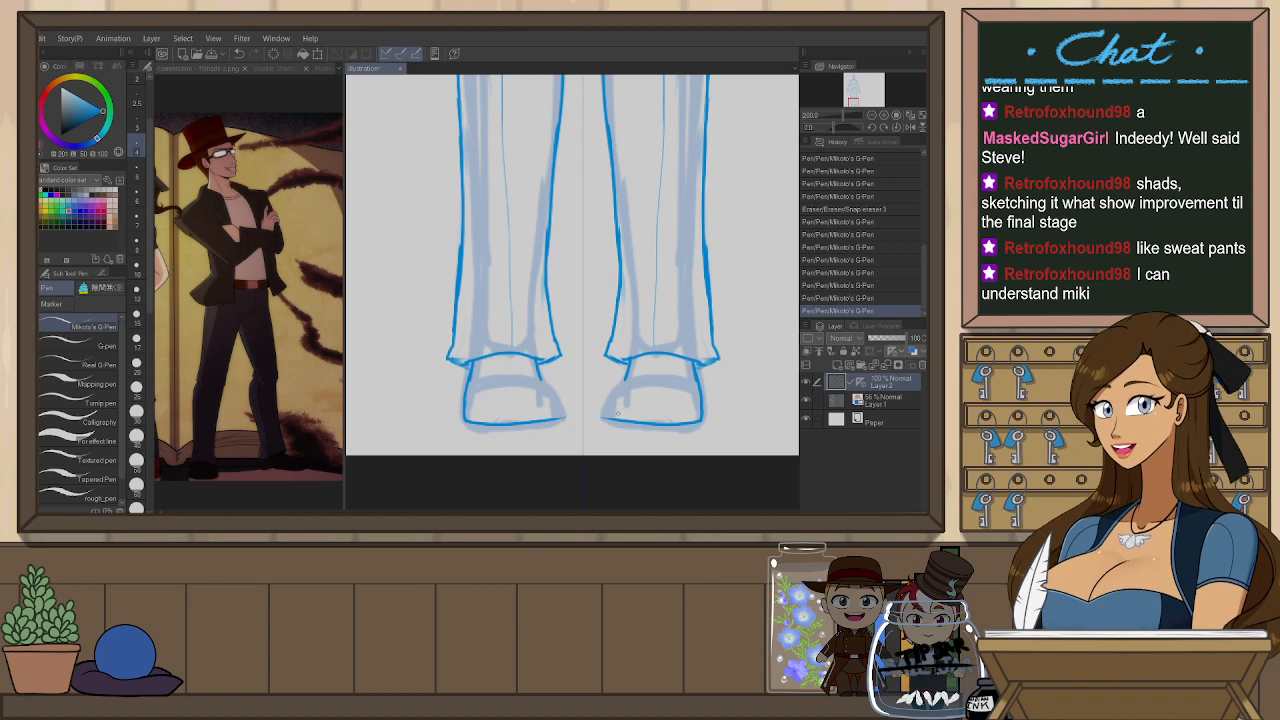
# - Close the shoe outlines with rounded inner sides curving down to the bottom edges
pyautogui.hotkey('ctrl', 'z')
pyautogui.moveTo(616, 388); pyautogui.dragTo(604, 419)
pyautogui.hotkey('ctrl', 'z')
pyautogui.hotkey('ctrl', 'z')
pyautogui.hotkey('ctrl', 'z')
pyautogui.moveTo(623, 379); pyautogui.dragTo(608, 397)
pyautogui.hotkey('ctrl', 'z')
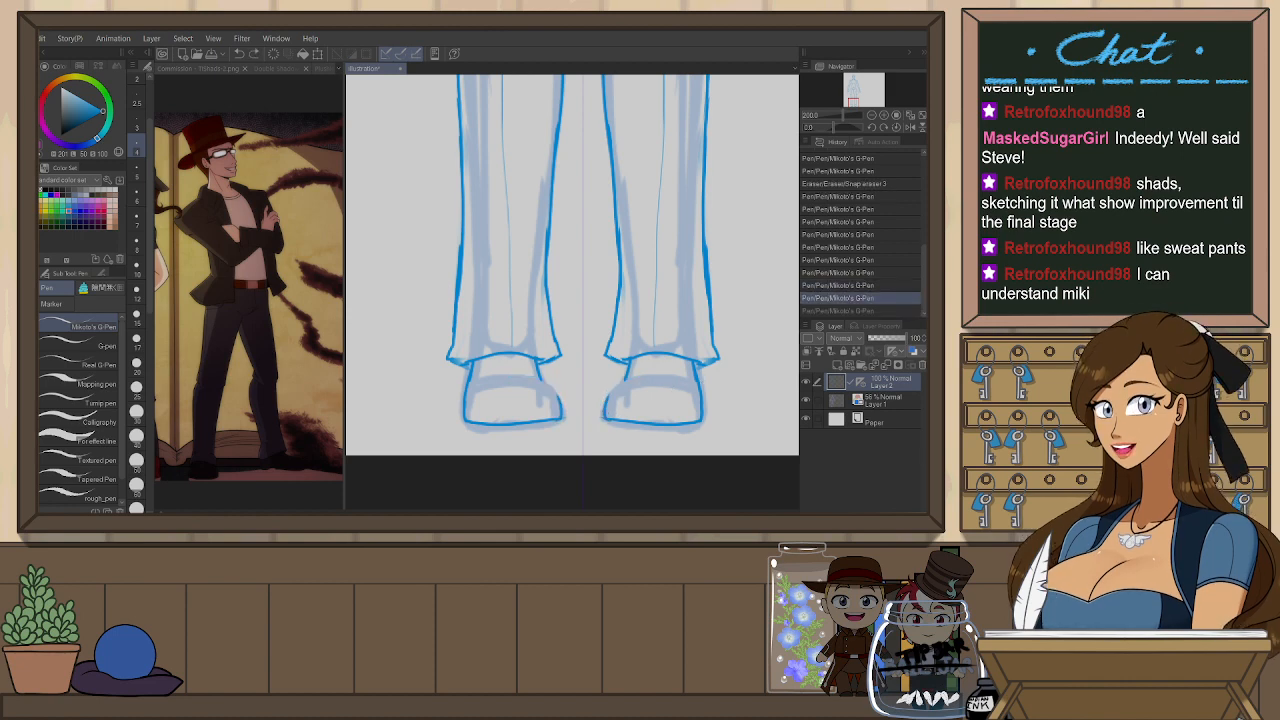
pyautogui.hotkey('ctrl', 'y')
pyautogui.hotkey('ctrl', 'z')
# - Draw an arched toe line across the top of each shoe and redo its outer end
pyautogui.moveTo(630, 385); pyautogui.dragTo(686, 382)
pyautogui.hotkey('ctrl', 'z')
pyautogui.hotkey('ctrl', 'y')
pyautogui.hotkey('ctrl', 'z')
pyautogui.hotkey('ctrl', 'y')
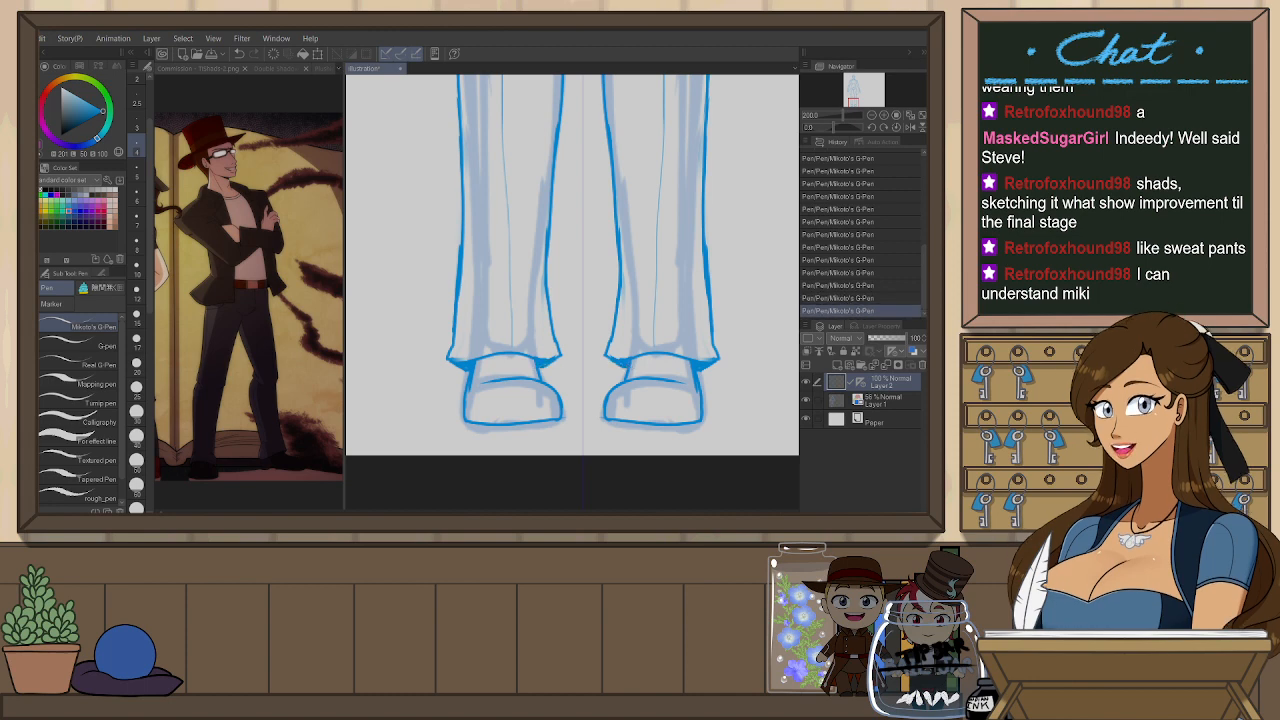
pyautogui.scroll(-2, 713, 390)
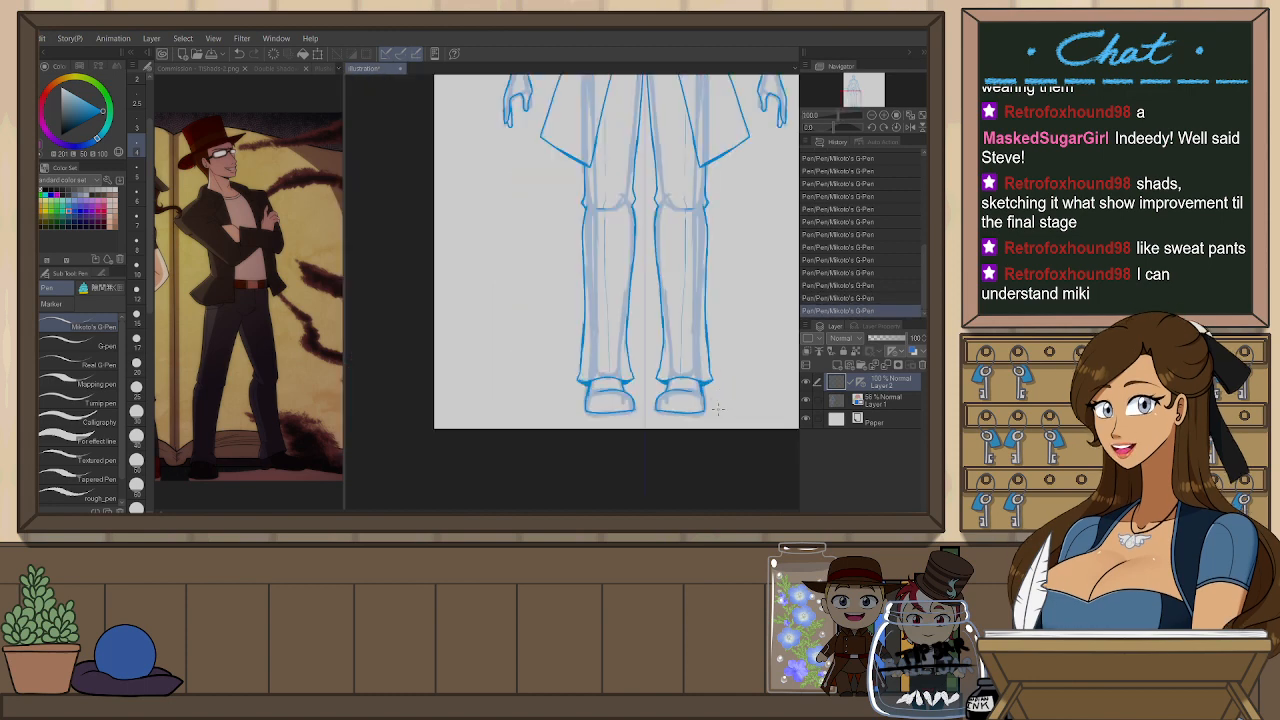
pyautogui.scroll(2, 714, 391)
pyautogui.hotkey('ctrl', 'z')
pyautogui.moveTo(694, 368); pyautogui.dragTo(701, 394)
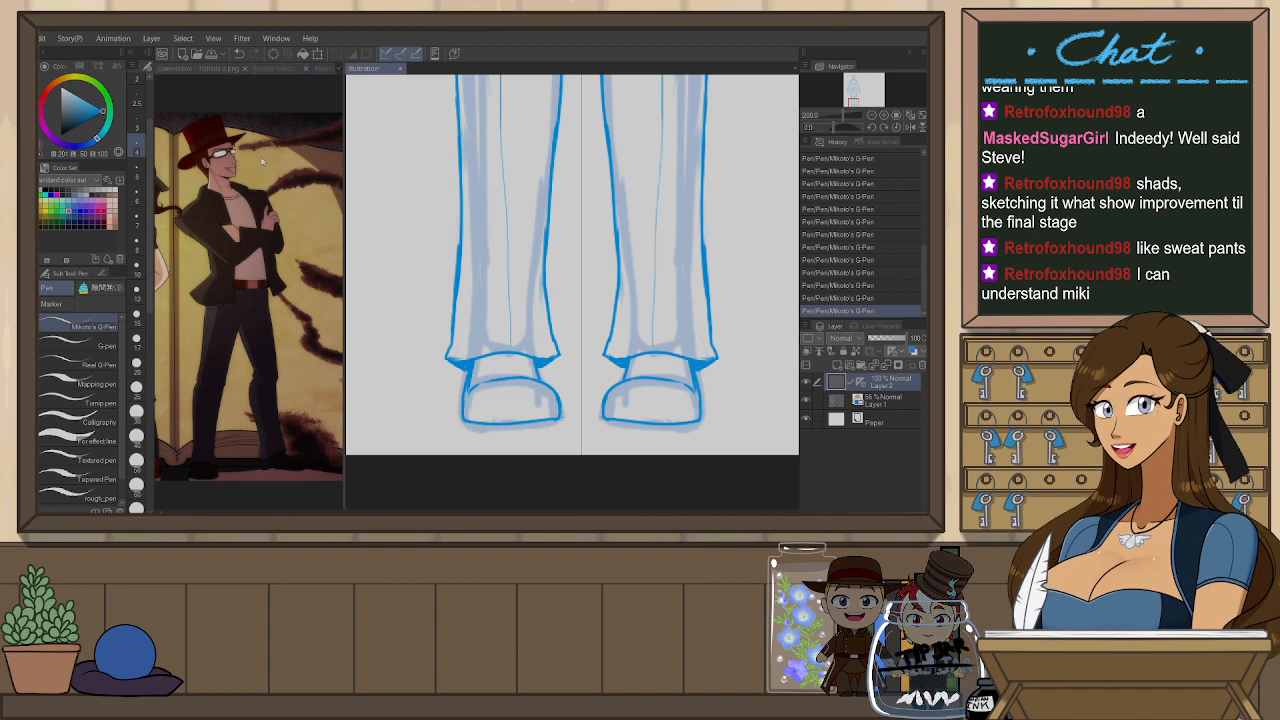
# - Check the shoes in the reference picture, then erase and redraw the drawn shoes' bottom edges and outer heels
pyautogui.click(285, 446)
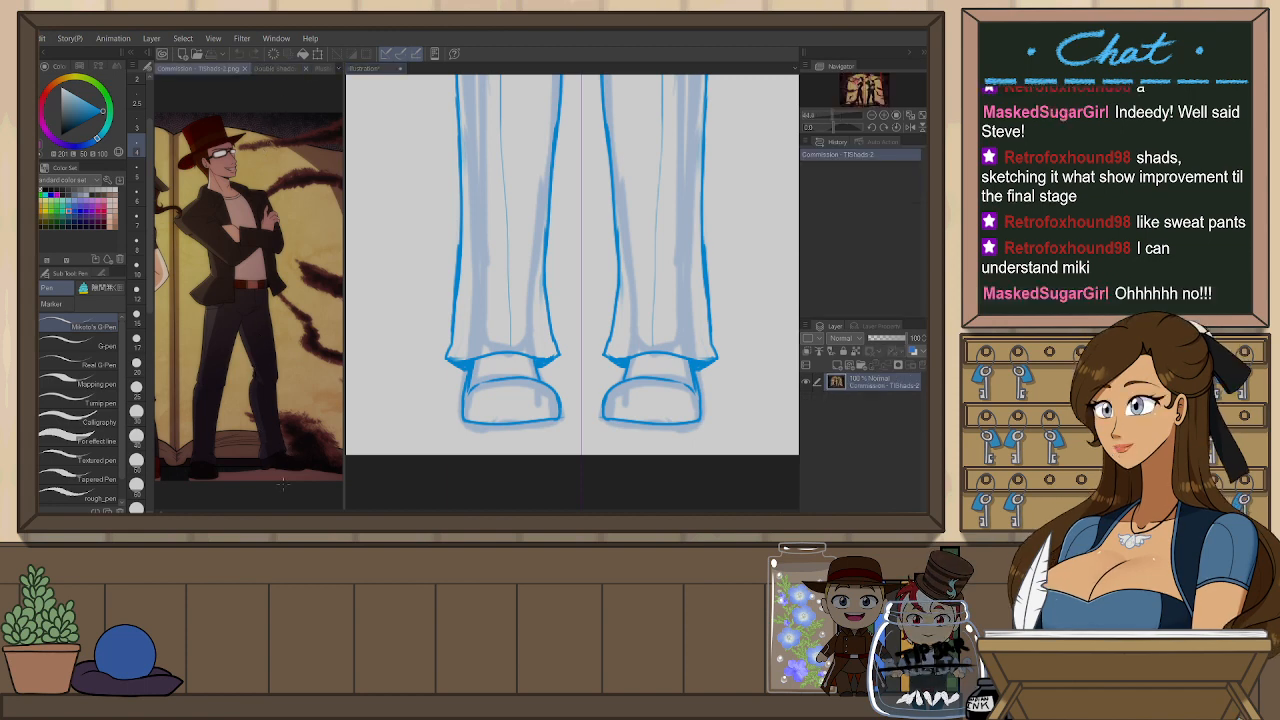
pyautogui.scroll(5, 278, 460)
pyautogui.scroll(-3, 271, 475)
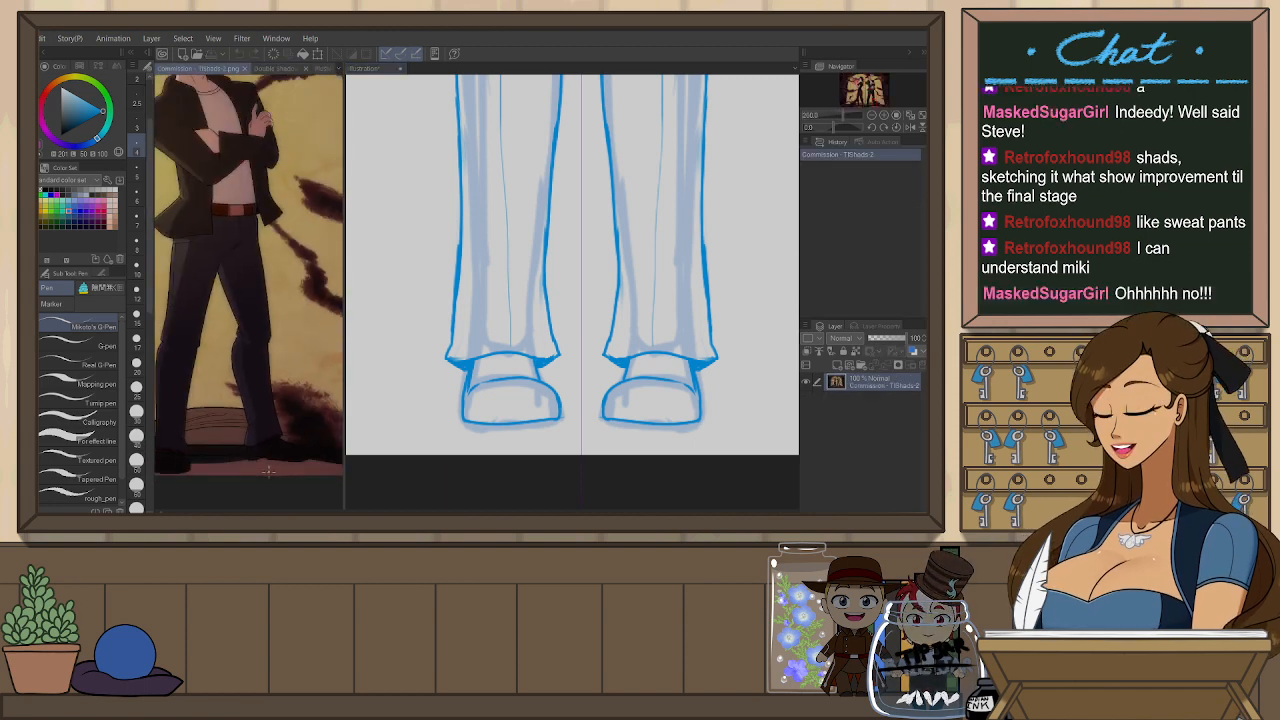
pyautogui.scroll(-3, 271, 440)
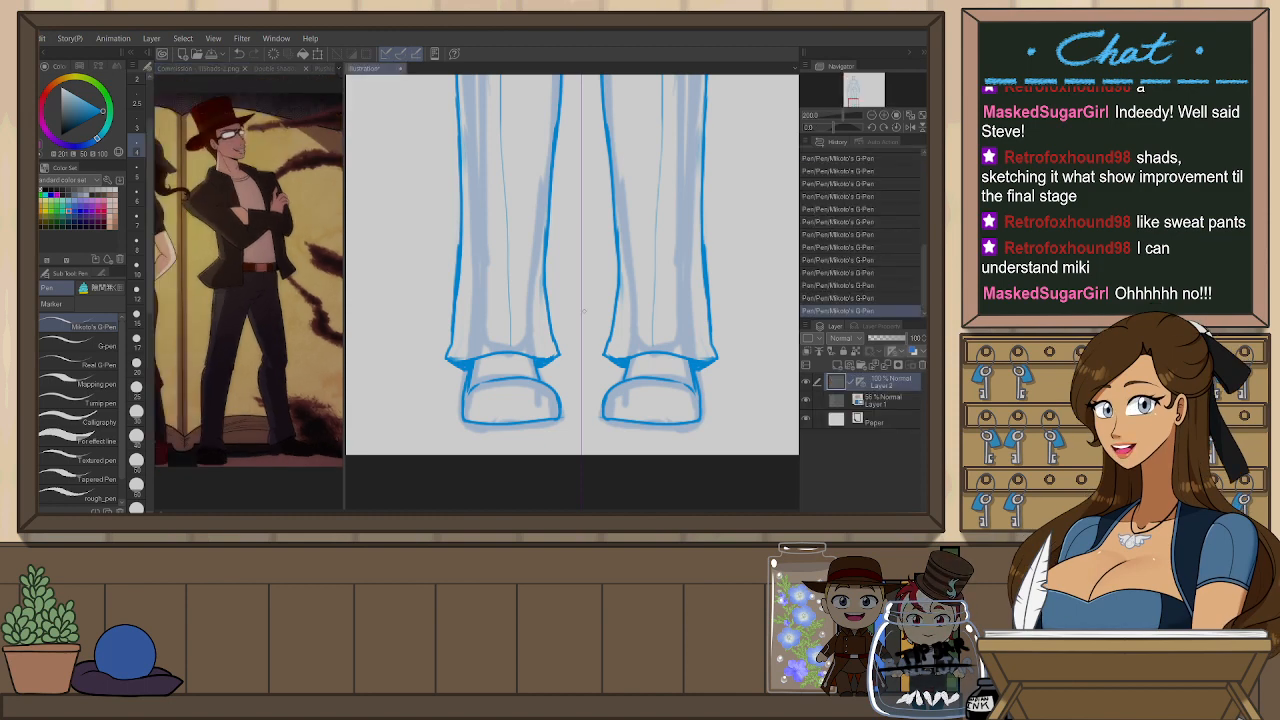
pyautogui.click(385, 68)
pyautogui.press('e')
pyautogui.moveTo(560, 425)
pyautogui.mouseDown()
pyautogui.moveTo(703, 432)
pyautogui.moveTo(614, 436)
pyautogui.moveTo(709, 400)
pyautogui.moveTo(615, 405)
pyautogui.moveTo(590, 420)
pyautogui.moveTo(716, 411)
pyautogui.mouseUp()
pyautogui.press('p')
pyautogui.hotkey('ctrl', 'z')
pyautogui.moveTo(565, 419); pyautogui.dragTo(728, 416)
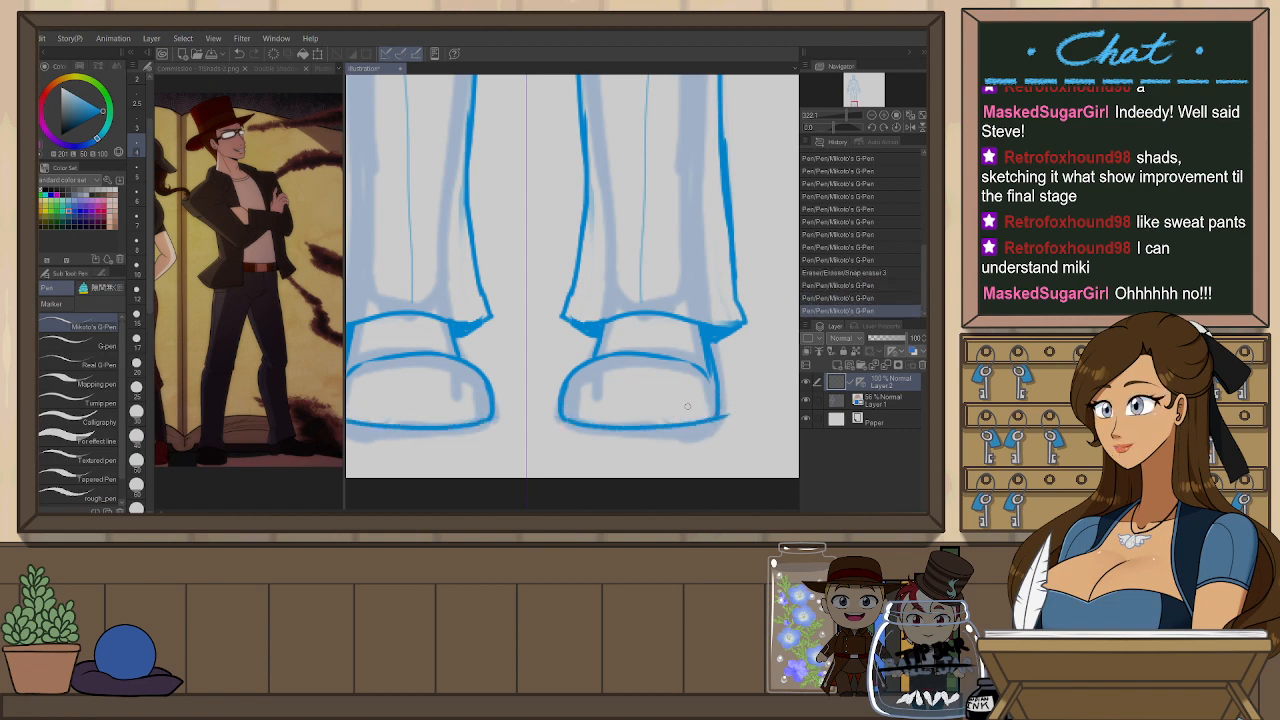
# - Add a second curved line beneath each shoe as a thin sole and cut away the overshooting ends with a lasso selection
pyautogui.moveTo(560, 412)
pyautogui.mouseDown()
pyautogui.moveTo(564, 432)
pyautogui.moveTo(678, 437)
pyautogui.mouseUp()
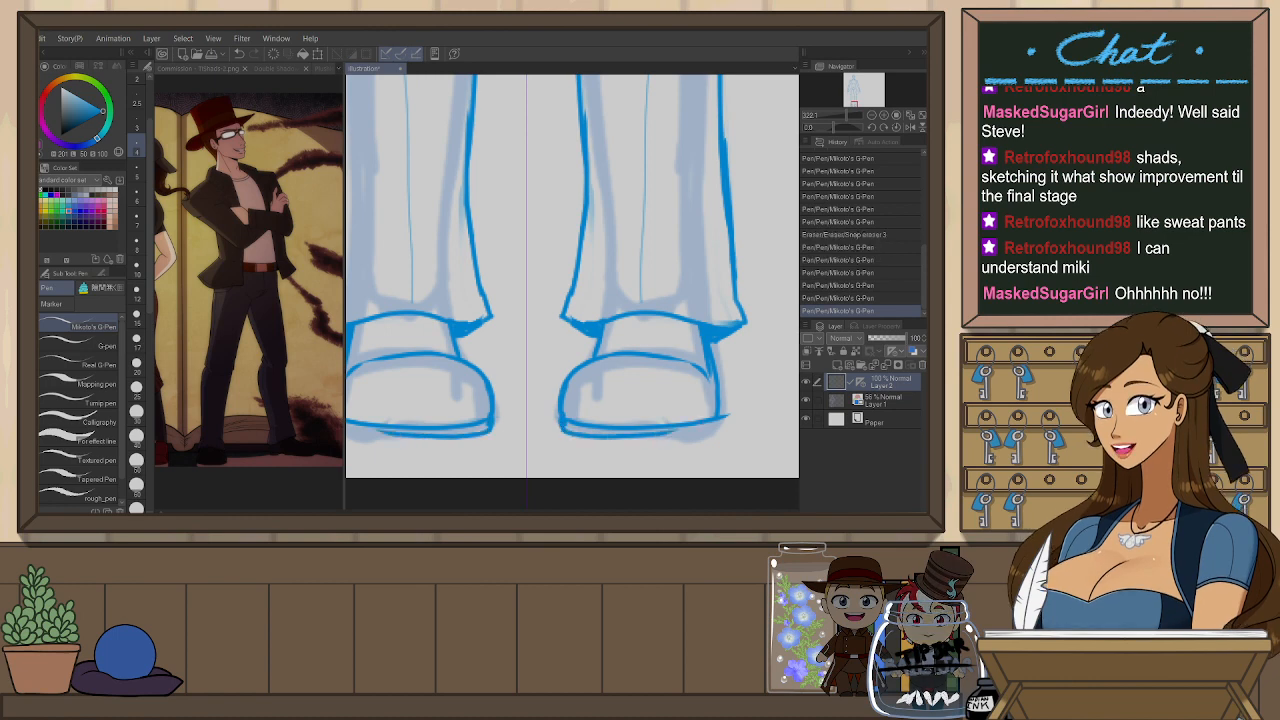
pyautogui.hotkey('ctrl', 'z')
pyautogui.hotkey('ctrl', 'z')
pyautogui.moveTo(560, 413)
pyautogui.mouseDown()
pyautogui.moveTo(563, 428)
pyautogui.moveTo(665, 439)
pyautogui.moveTo(728, 430)
pyautogui.mouseUp()
pyautogui.hotkey('ctrl', 'z')
pyautogui.moveTo(643, 439)
pyautogui.mouseDown()
pyautogui.moveTo(738, 425)
pyautogui.moveTo(721, 443)
pyautogui.moveTo(730, 403)
pyautogui.moveTo(720, 438)
pyautogui.moveTo(758, 420)
pyautogui.mouseUp()
pyautogui.press('m')
pyautogui.hotkey('ctrl', 'x')
pyautogui.hotkey('ctrl', 'd')
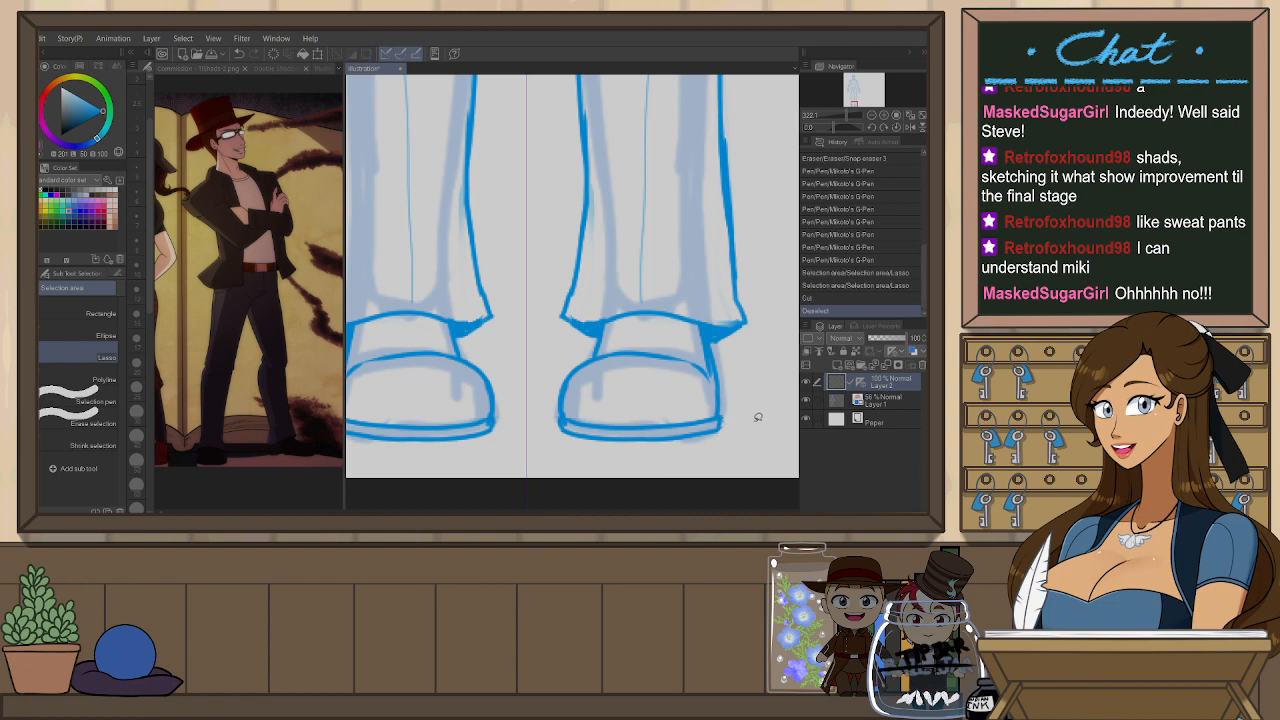
# - Review the whole figure, then clean up the line art across the forehead and side of the head with the snap eraser
pyautogui.scroll(-4, 756, 430)
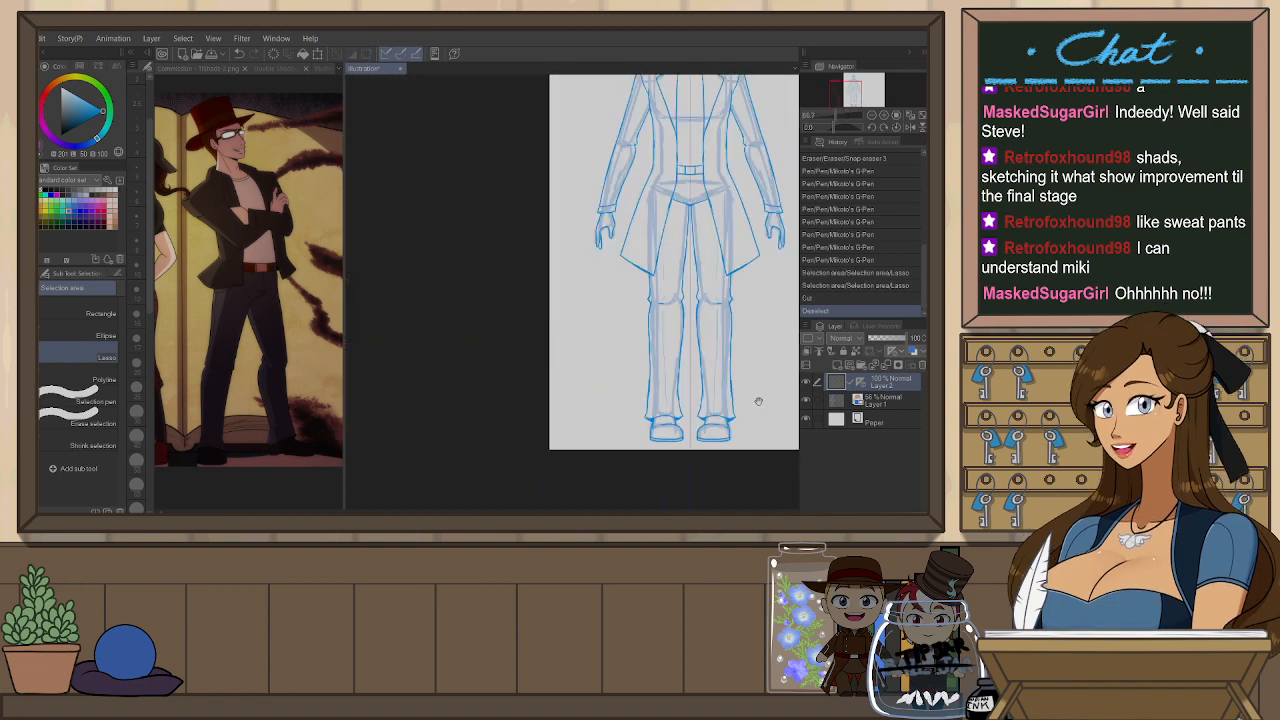
pyautogui.scroll(-1, 708, 450)
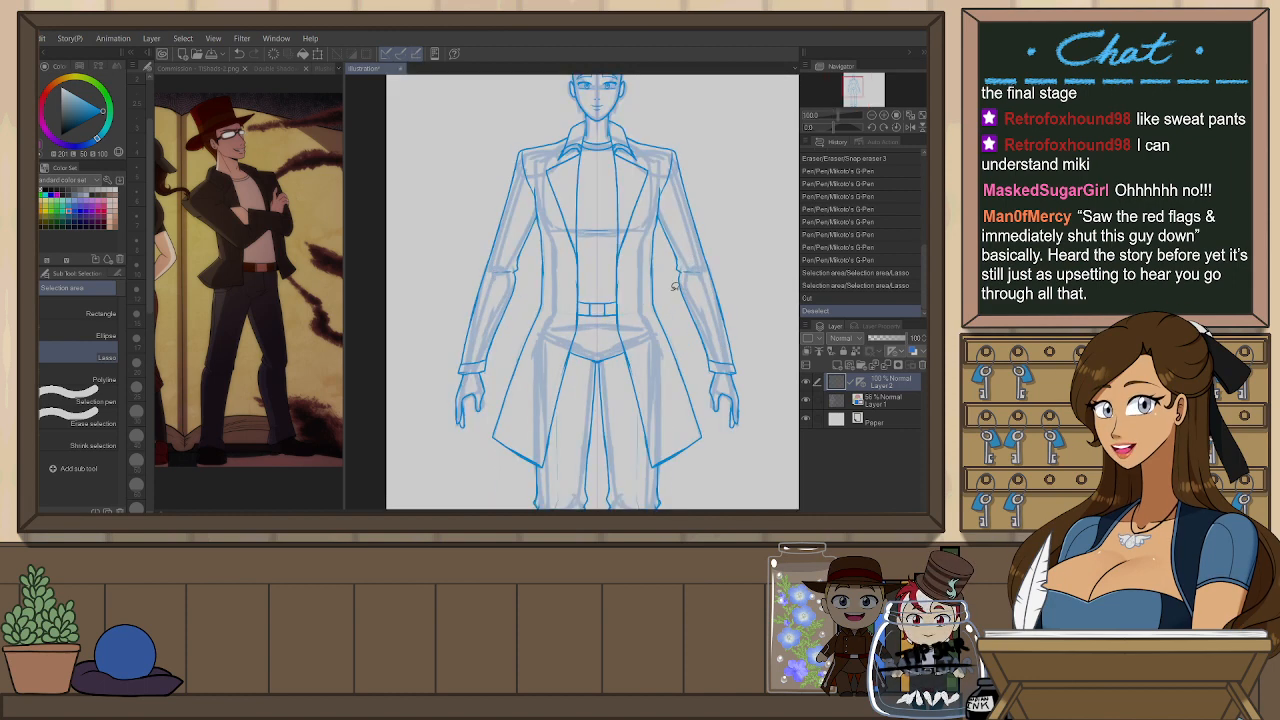
pyautogui.scroll(5, 660, 235)
pyautogui.moveTo(636, 200); pyautogui.dragTo(630, 234)
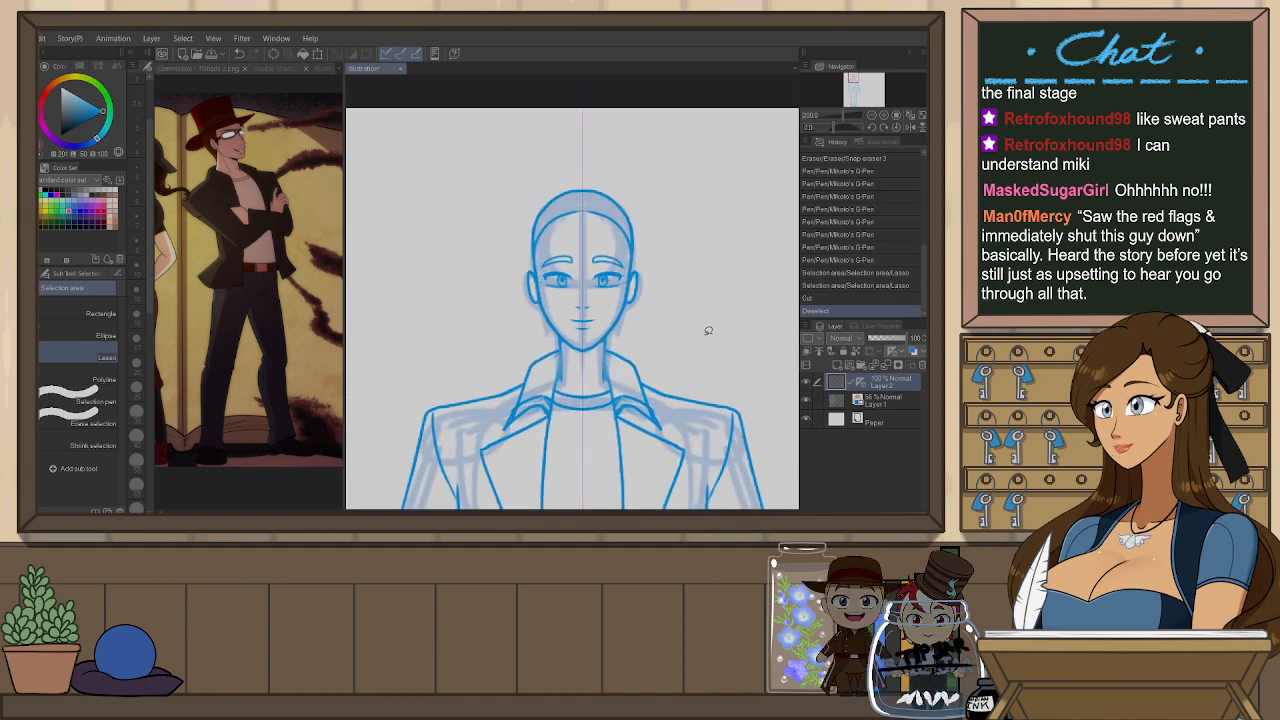
pyautogui.moveTo(706, 410); pyautogui.dragTo(720, 386)
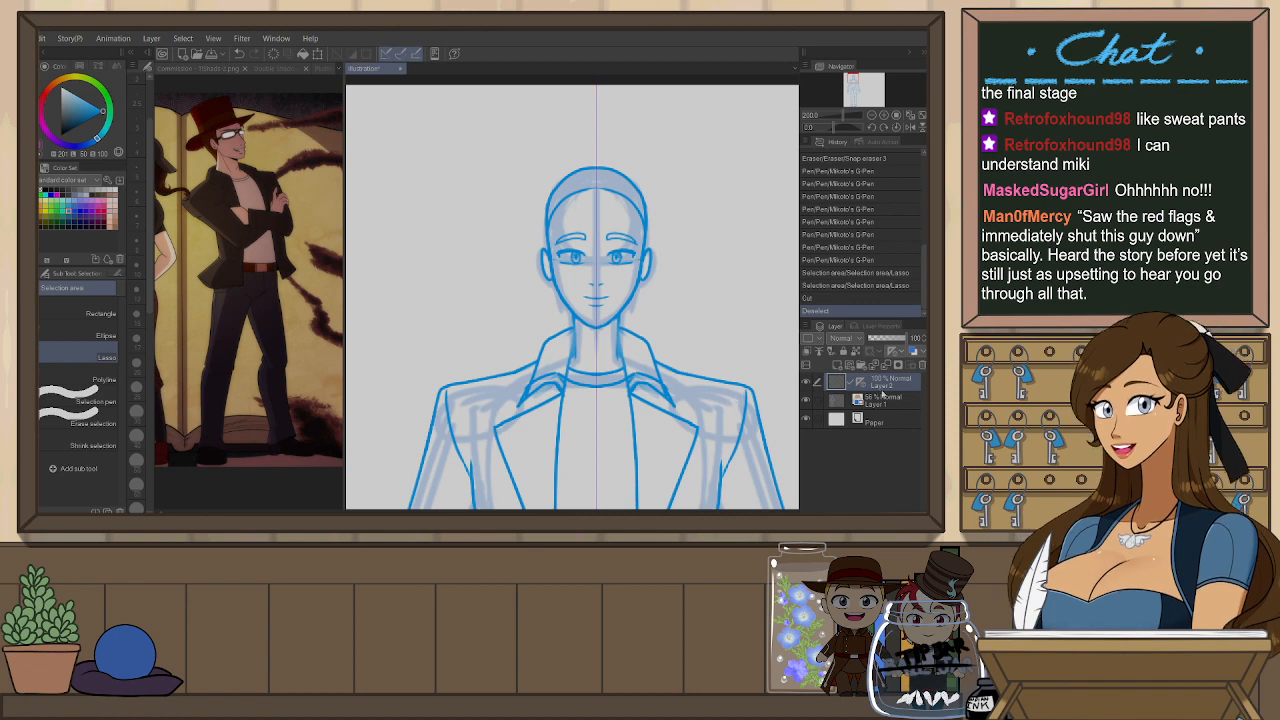
pyautogui.press('e')
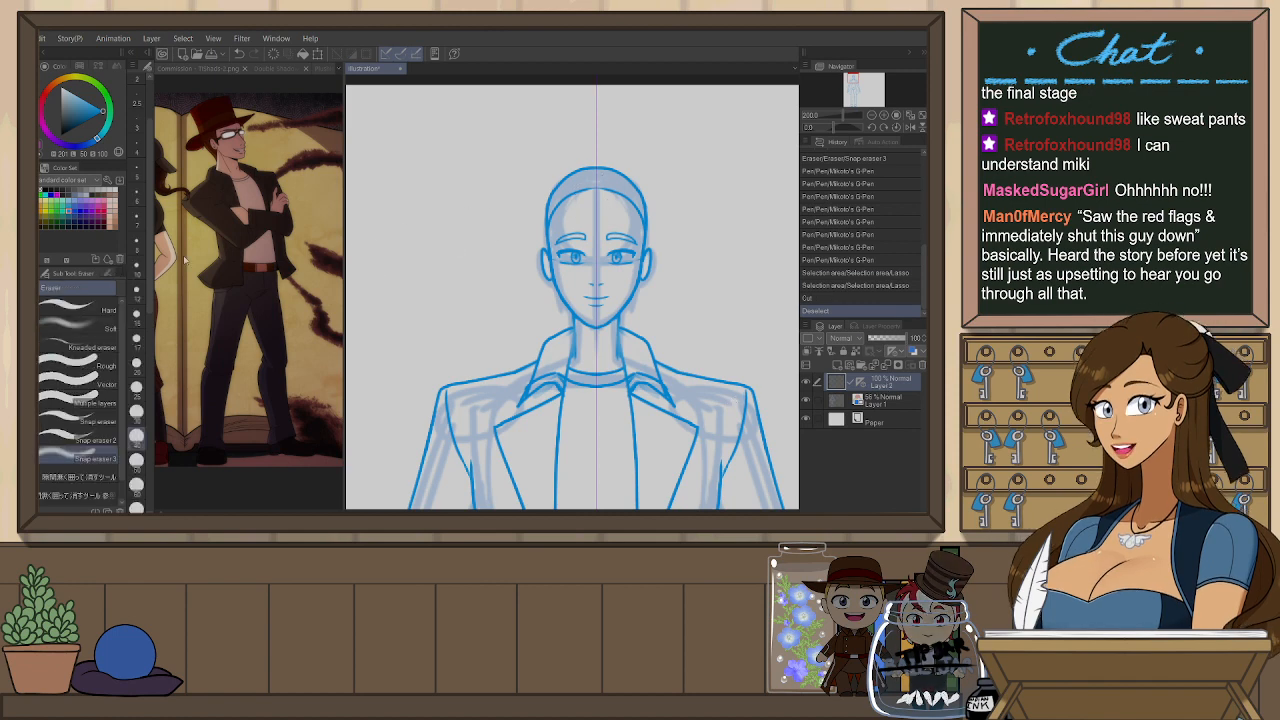
pyautogui.moveTo(555, 216)
pyautogui.mouseDown()
pyautogui.moveTo(640, 192)
pyautogui.moveTo(668, 223)
pyautogui.moveTo(658, 268)
pyautogui.mouseUp()
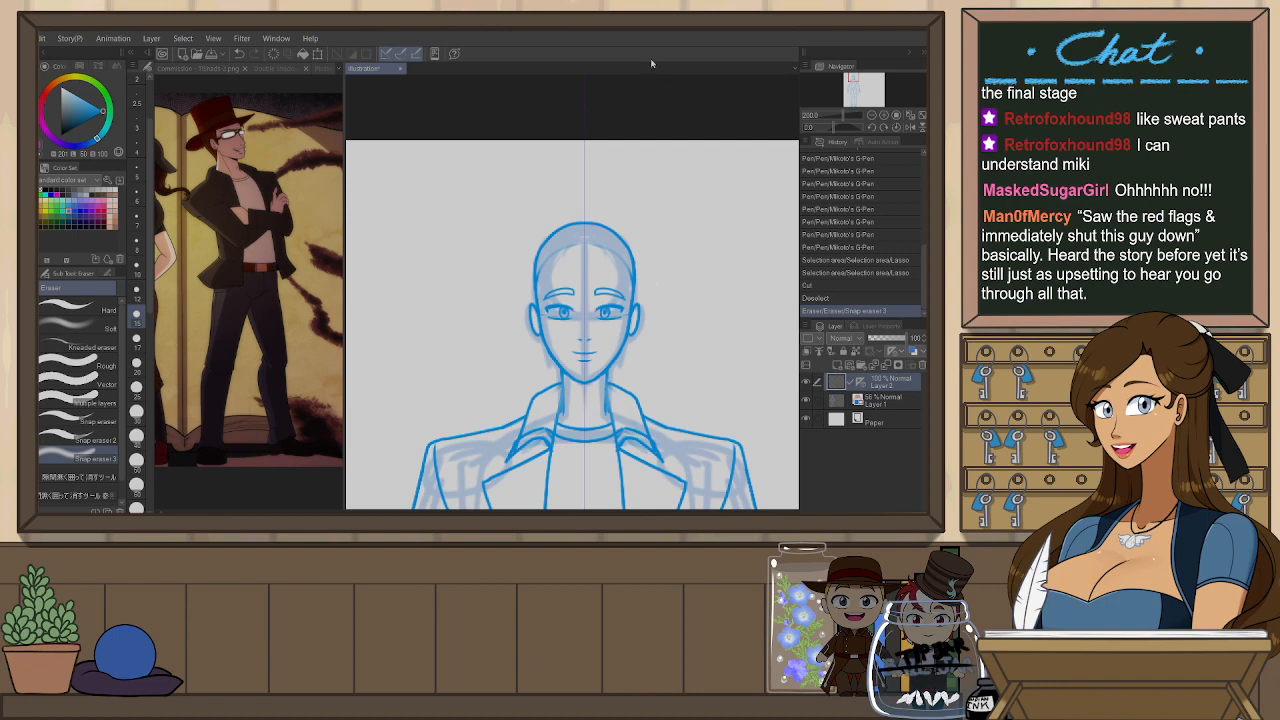
pyautogui.moveTo(692, 346); pyautogui.dragTo(677, 331)
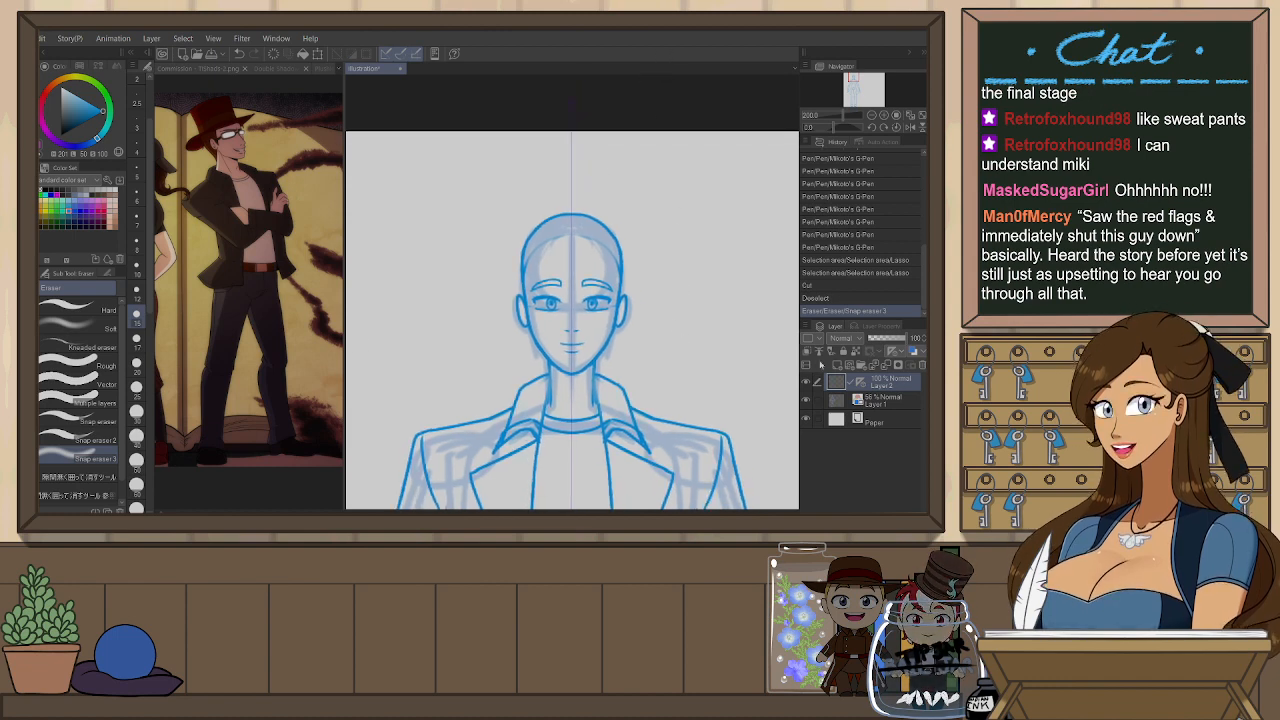
# - Select the G-Pen, bring up the sketch of the wavy-haired character as reference, frame its head, and return to the character drawing
pyautogui.press('p')
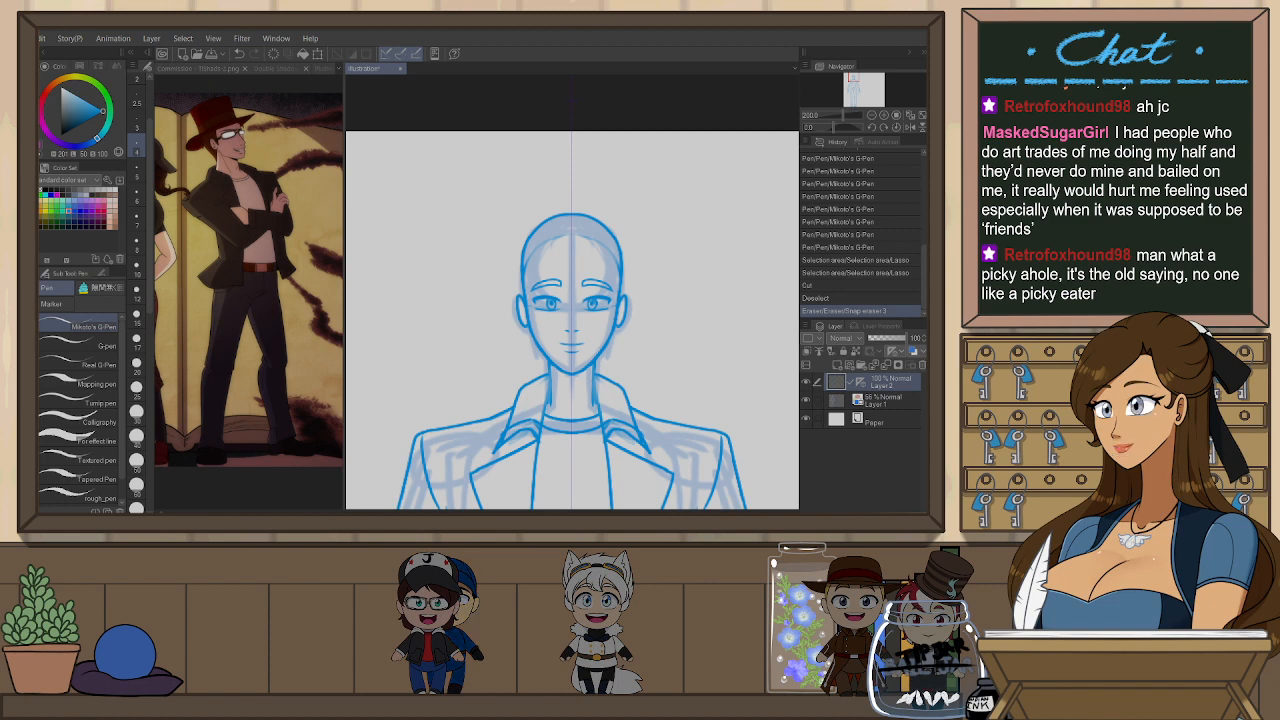
pyautogui.hotkey('ctrl', 'shift', 'Tab')
pyautogui.scroll(3, 248, 290)
pyautogui.scroll(4, 248, 280)
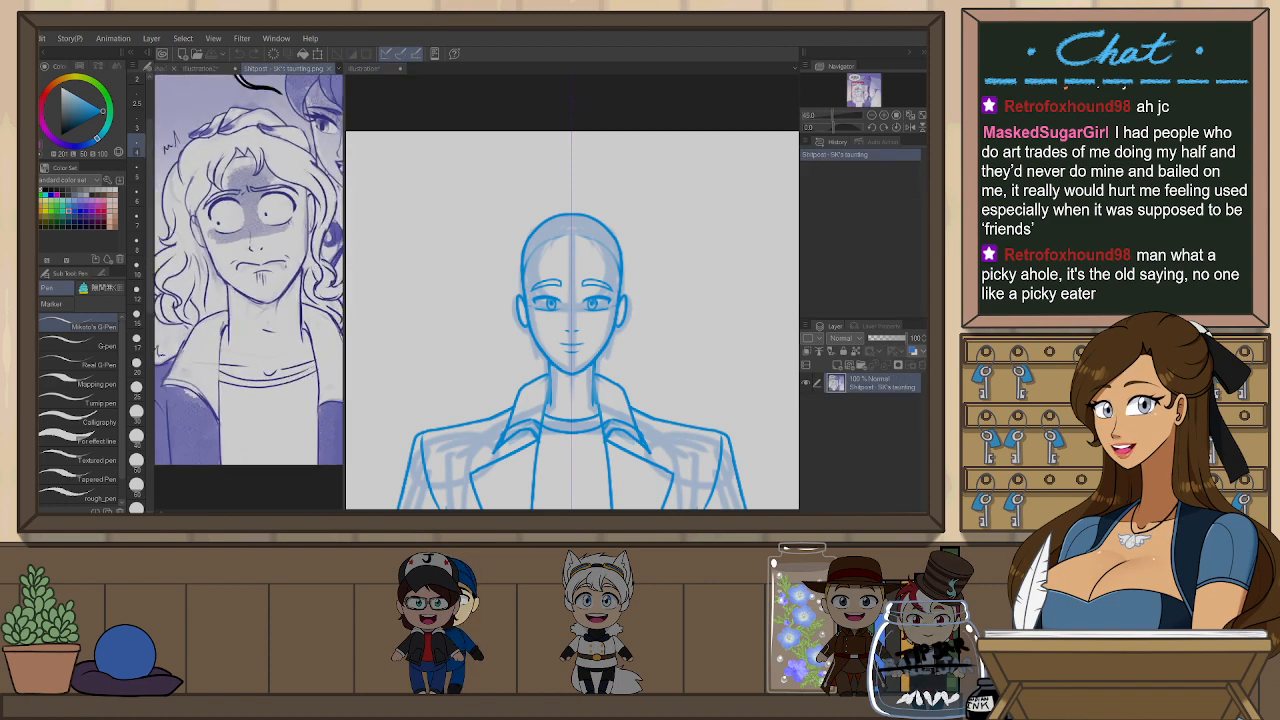
pyautogui.scroll(-2, 300, 220)
pyautogui.scroll(1, 300, 220)
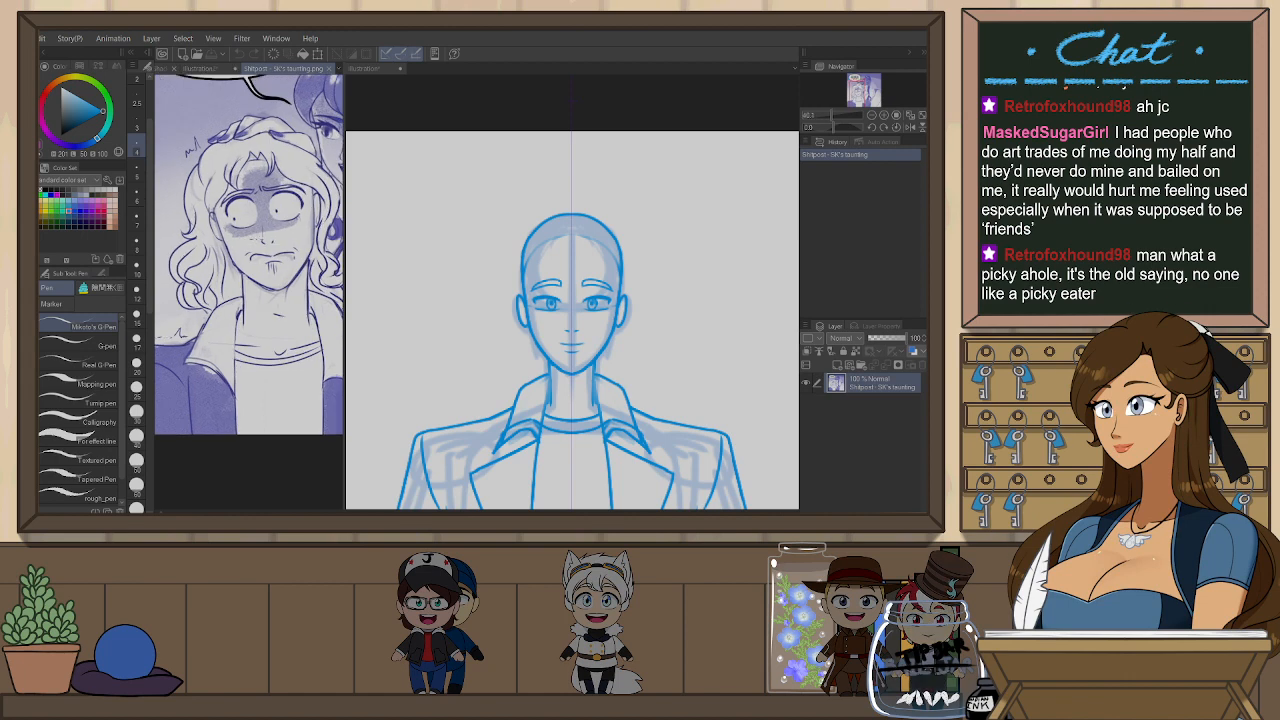
pyautogui.click(372, 68)
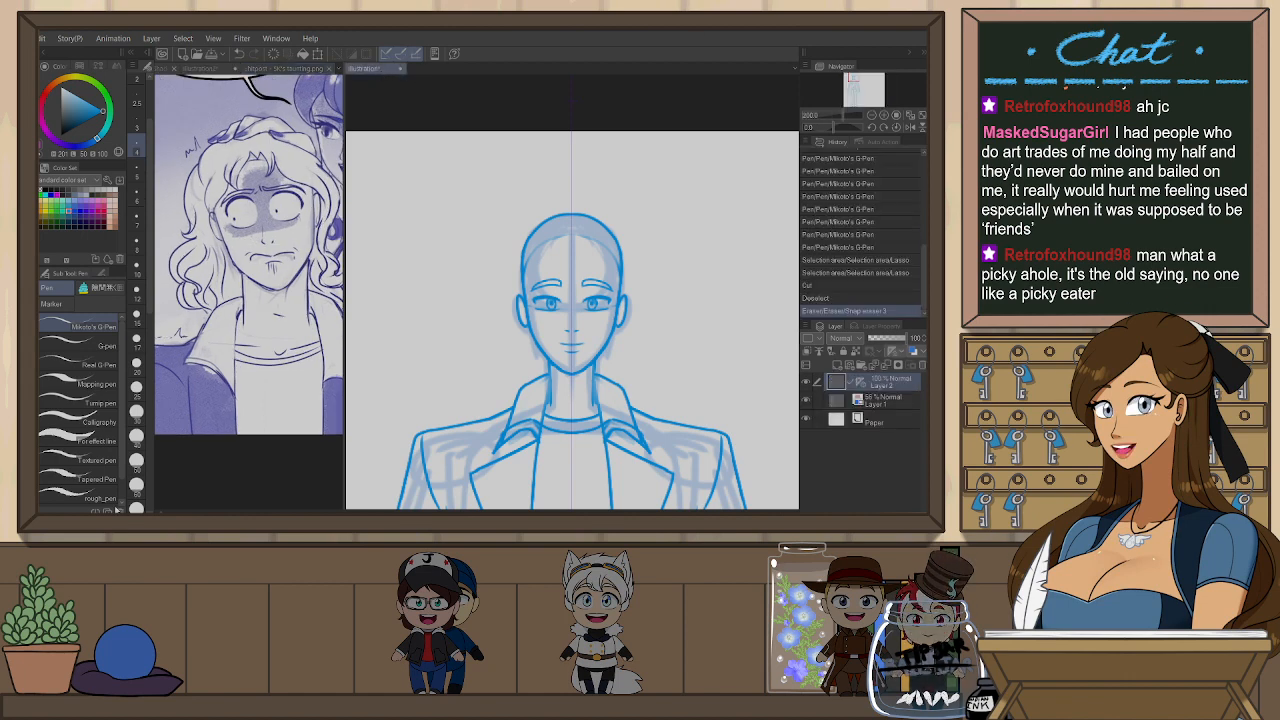
# - Try a mirrored hair strand curving from the centre parting down over the forehead, and undo it
pyautogui.scroll(4, 543, 239)
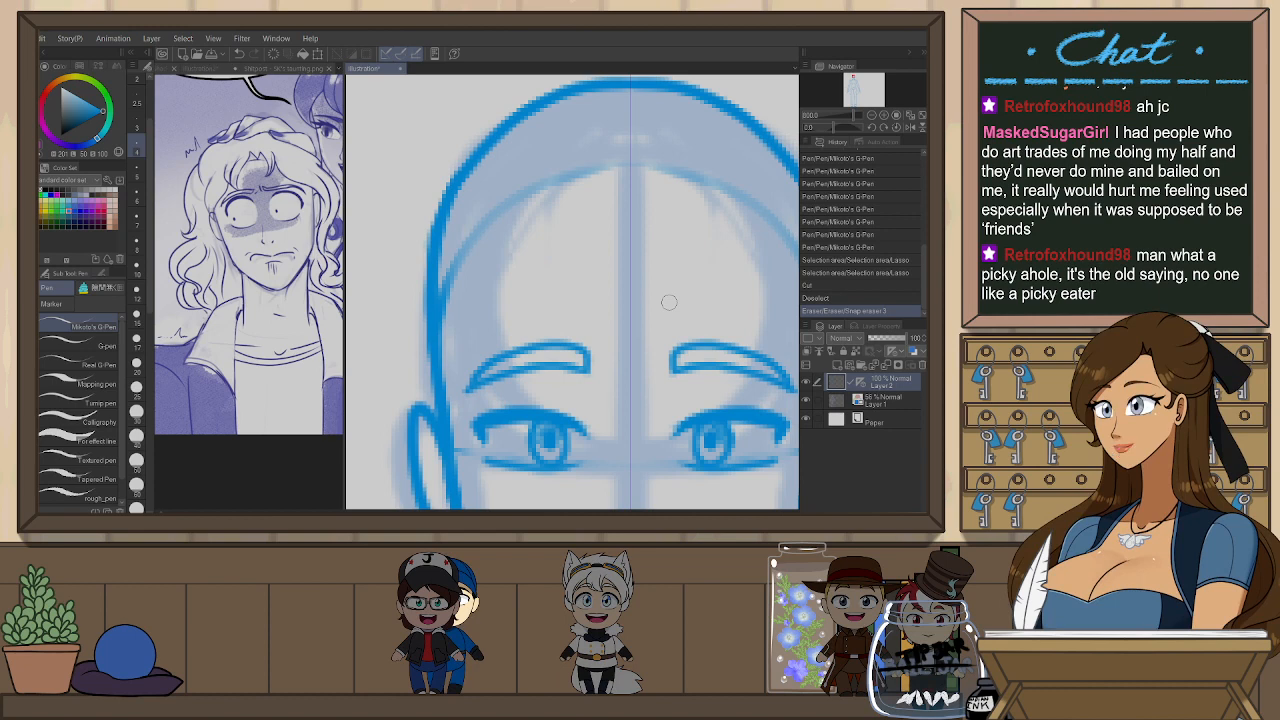
pyautogui.moveTo(678, 279); pyautogui.dragTo(626, 309)
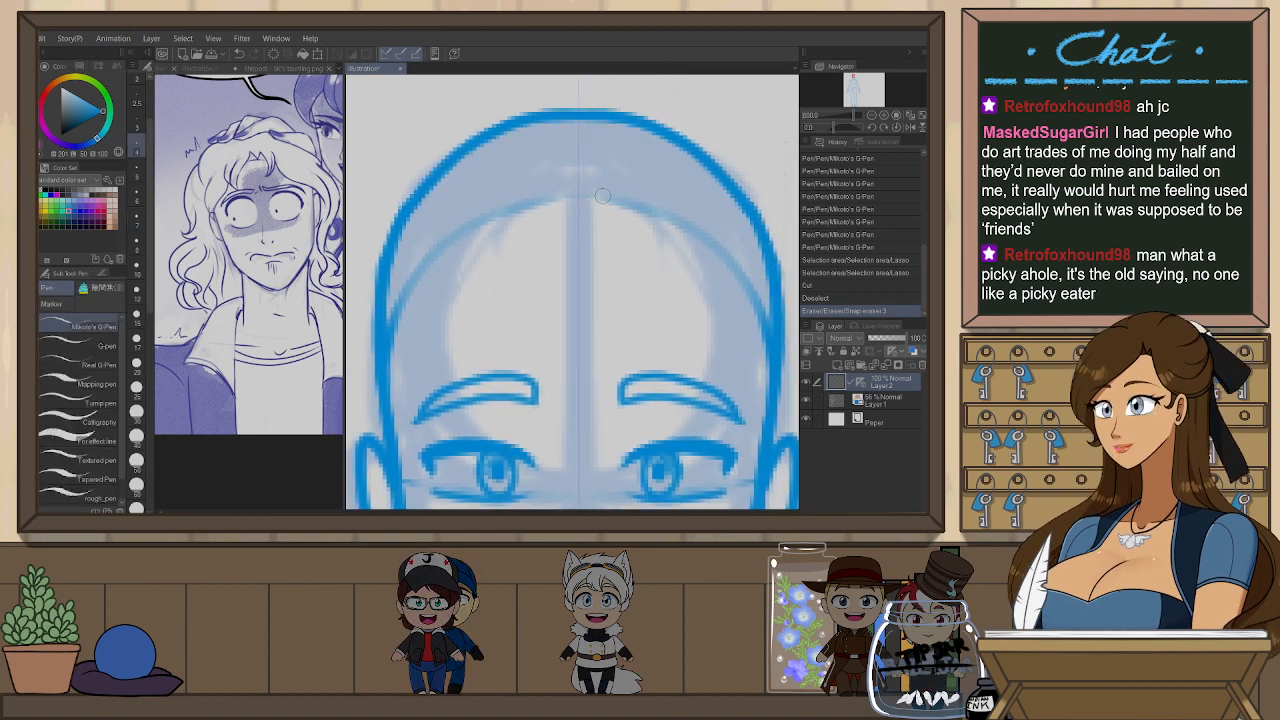
pyautogui.moveTo(598, 179); pyautogui.dragTo(530, 322)
pyautogui.hotkey('ctrl', 'z')
pyautogui.scroll(-3, 646, 190)
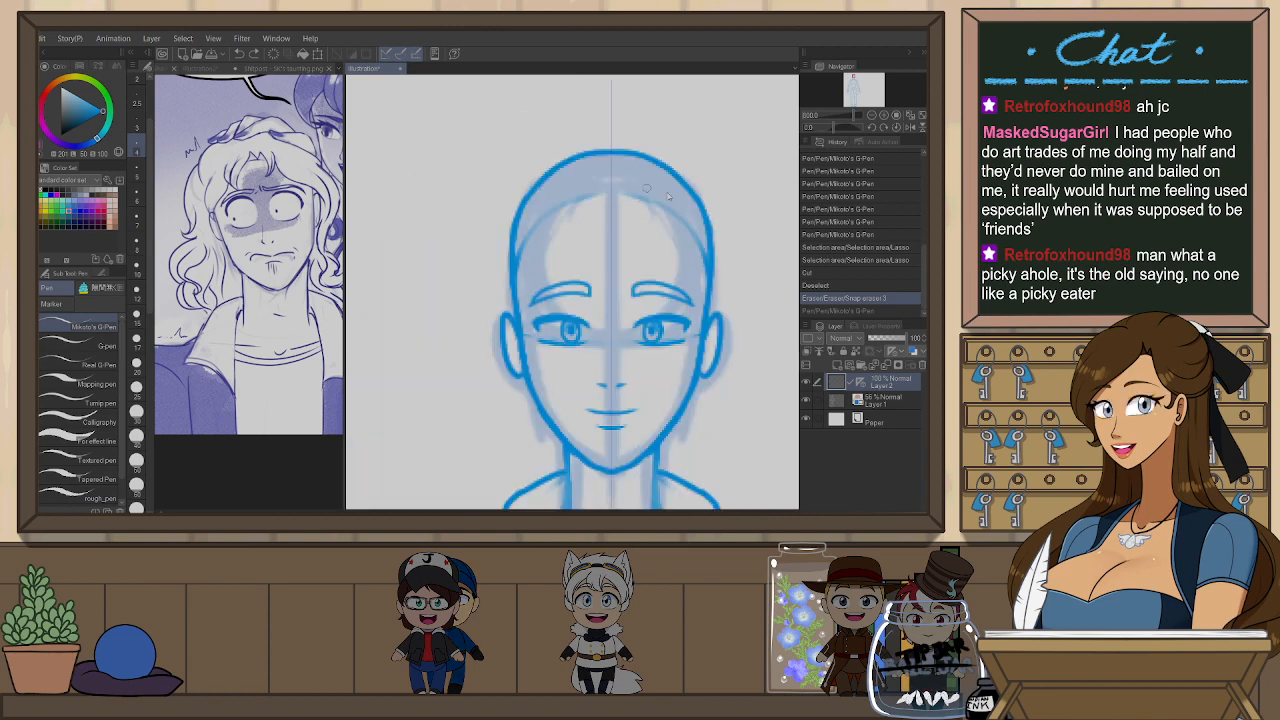
# - Move the symmetry ruler from Layer 2 to the sketch on Layer 1
pyautogui.scroll(-2, 668, 195)
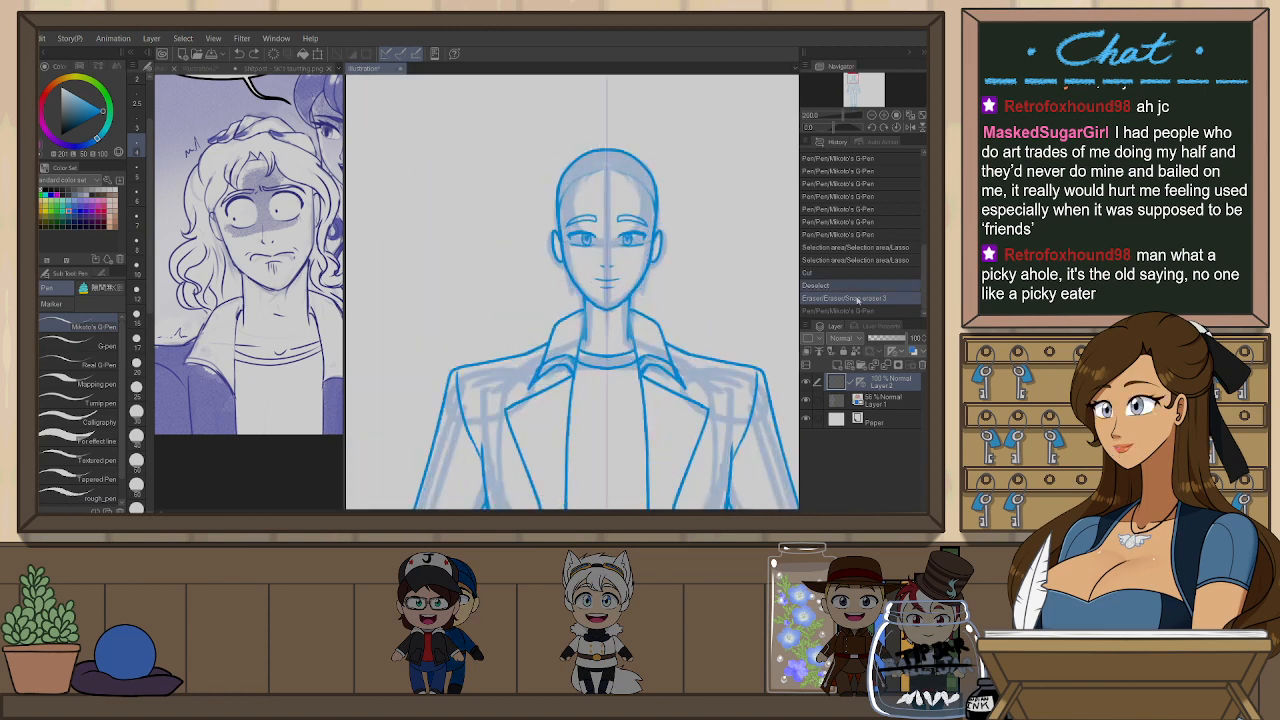
pyautogui.moveTo(866, 400); pyautogui.dragTo(866, 400)
pyautogui.scroll(3, 601, 176)
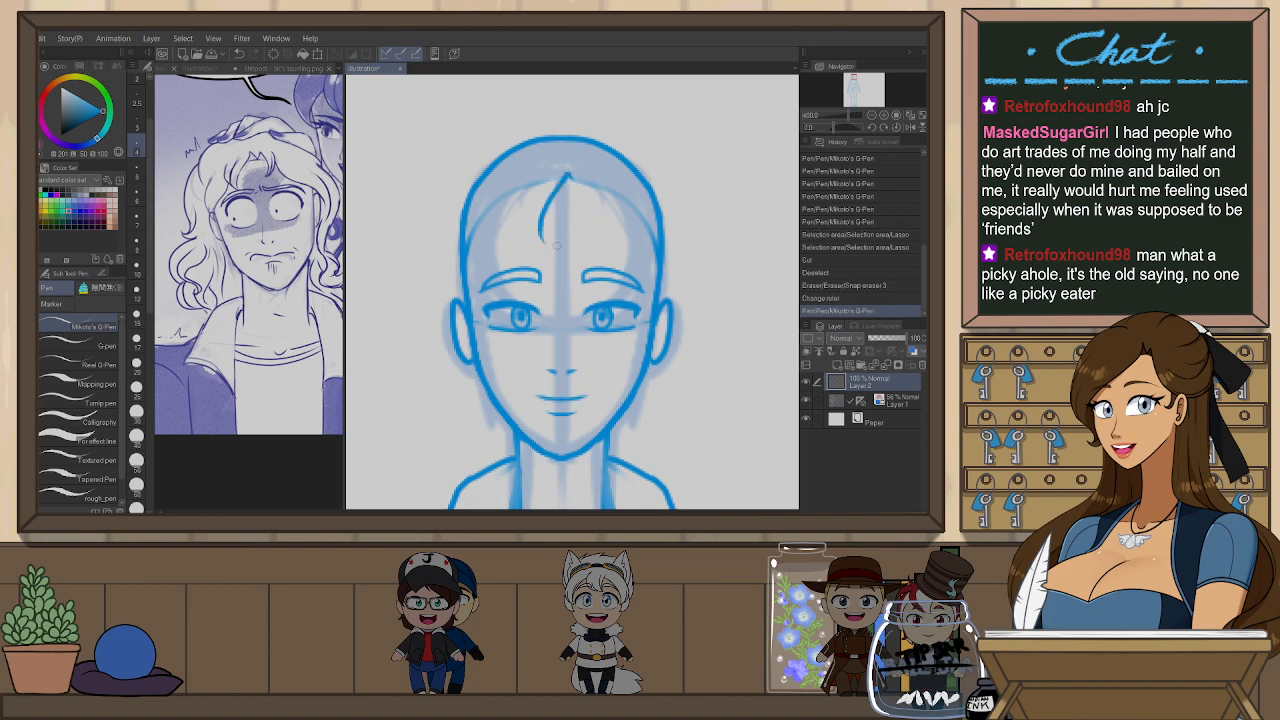
# - Draw the curled forelocks falling from the centre of the hairline onto the forehead with Mikoto's G-Pen
pyautogui.hotkey('ctrl', 'z')
pyautogui.moveTo(562, 180)
pyautogui.mouseDown()
pyautogui.moveTo(550, 216)
pyautogui.moveTo(524, 202)
pyautogui.moveTo(530, 214)
pyautogui.mouseUp()
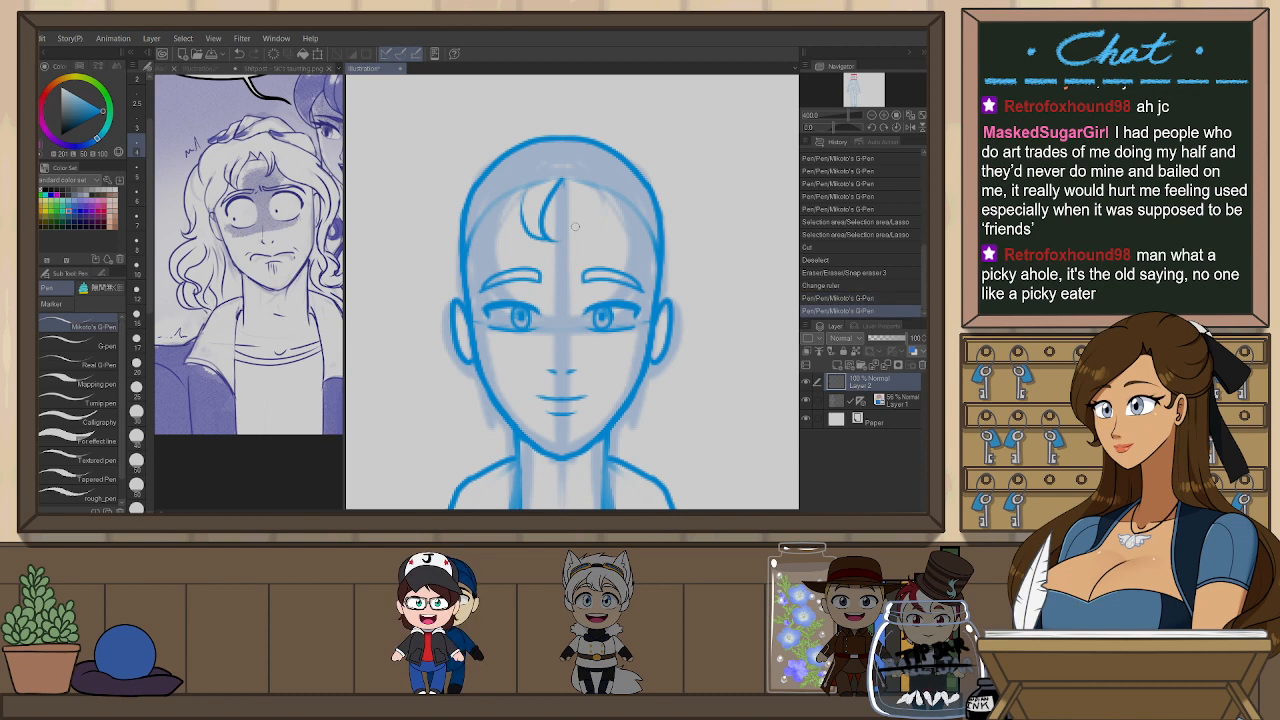
pyautogui.moveTo(564, 178)
pyautogui.mouseDown()
pyautogui.moveTo(568, 240)
pyautogui.moveTo(597, 225)
pyautogui.mouseUp()
pyautogui.hotkey('ctrl', 'z')
pyautogui.hotkey('ctrl', 'z')
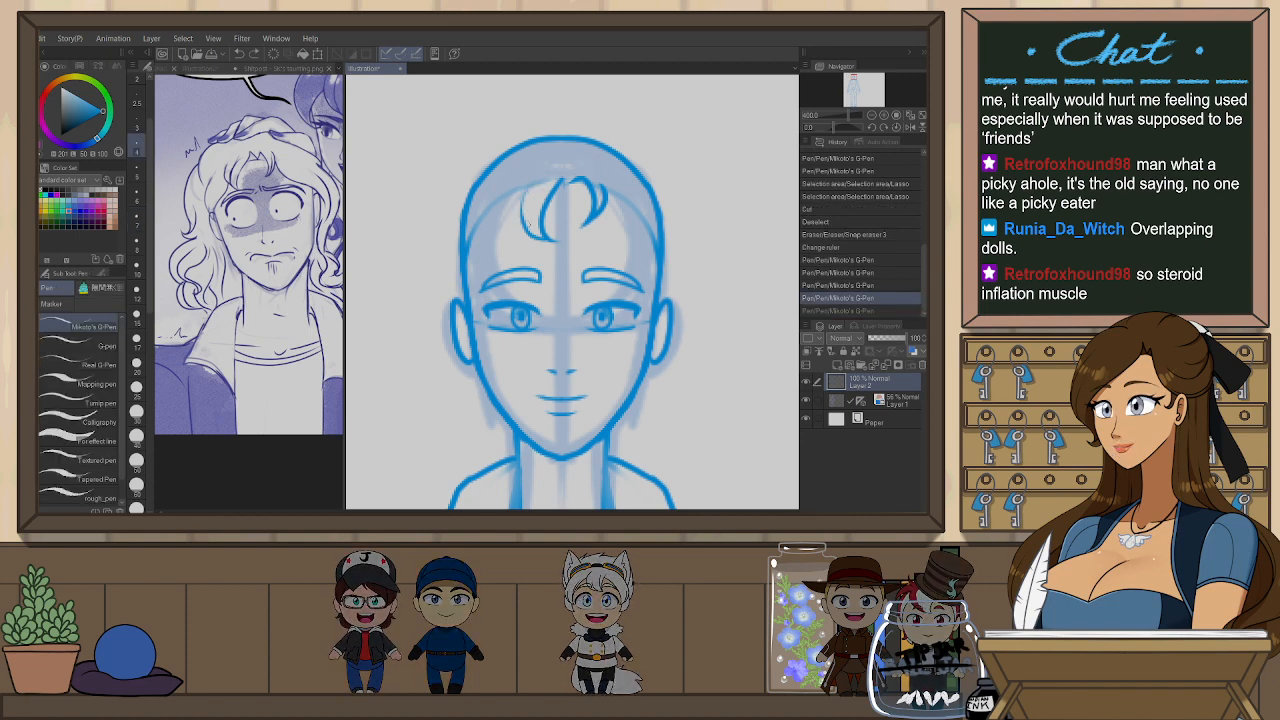
# - Draw the hairline from the forelocks down to both temples, plus the hair contour beside the left temple
pyautogui.moveTo(523, 216)
pyautogui.mouseDown()
pyautogui.moveTo(498, 250)
pyautogui.moveTo(444, 263)
pyautogui.moveTo(470, 190)
pyautogui.mouseUp()
pyautogui.hotkey('ctrl', 'z')
pyautogui.moveTo(456, 299); pyautogui.dragTo(468, 196)
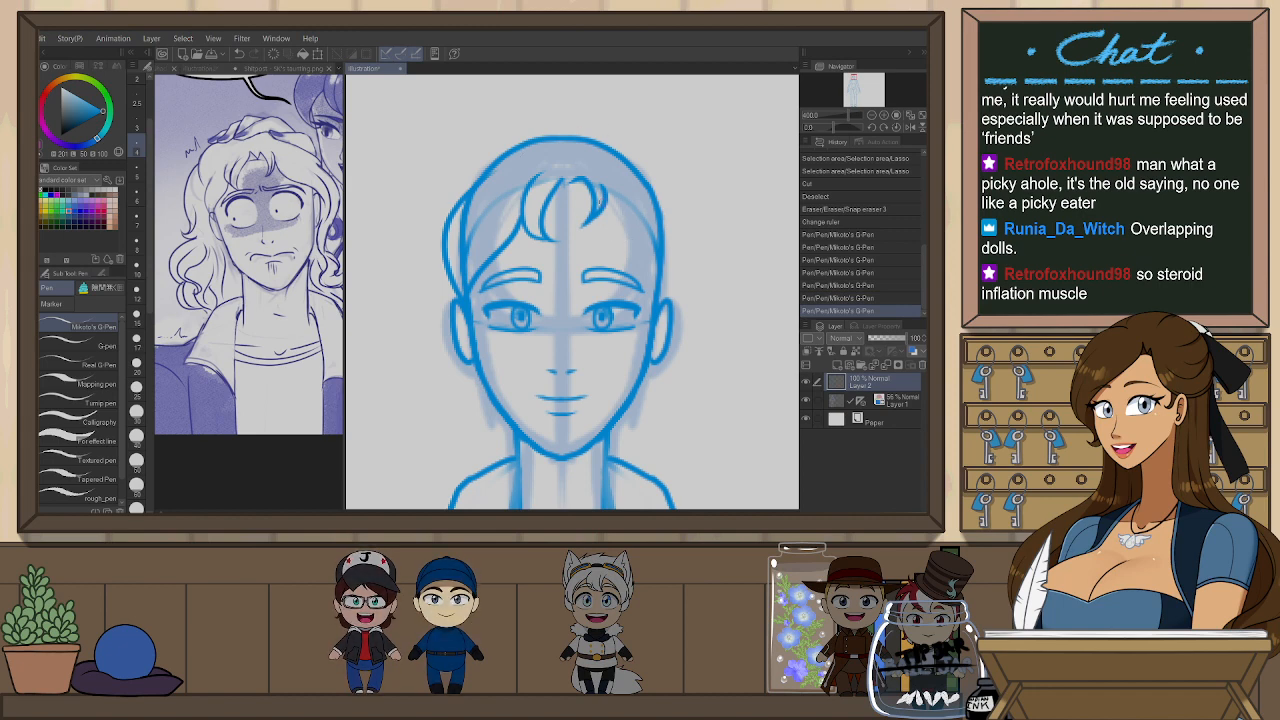
pyautogui.moveTo(602, 204); pyautogui.dragTo(656, 260)
pyautogui.hotkey('ctrl', 'z')
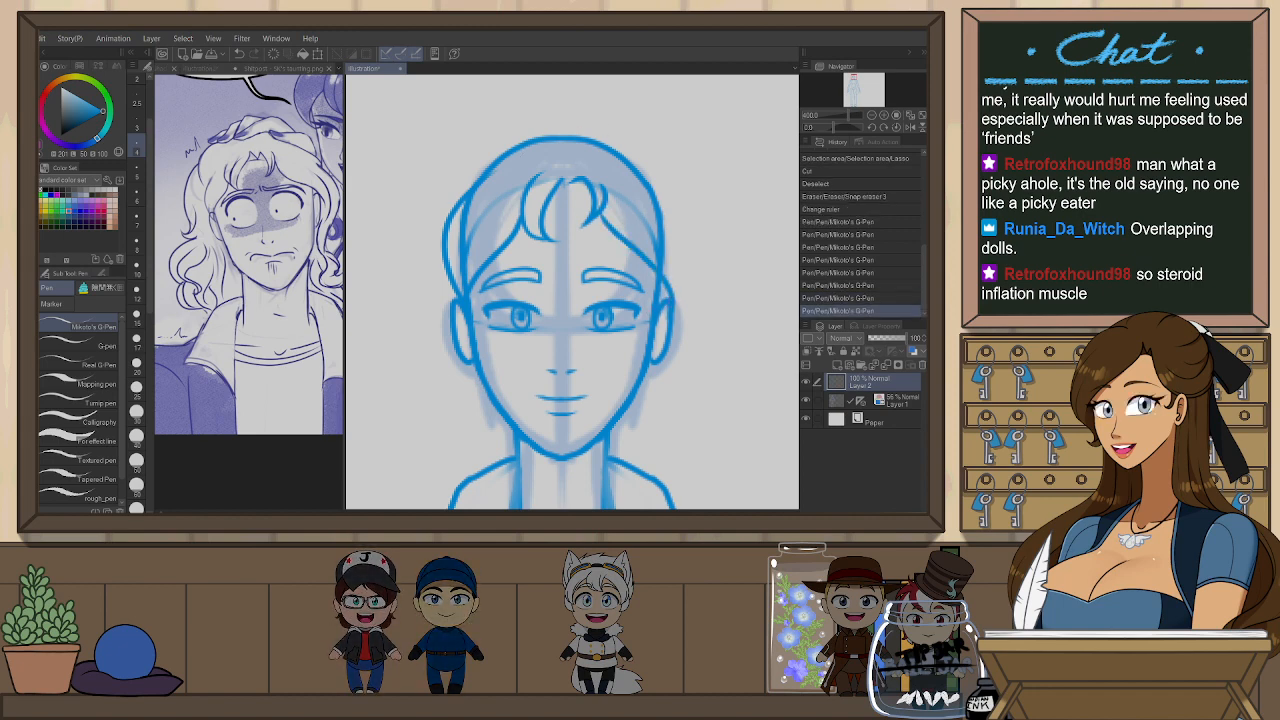
pyautogui.moveTo(623, 266); pyautogui.dragTo(650, 318)
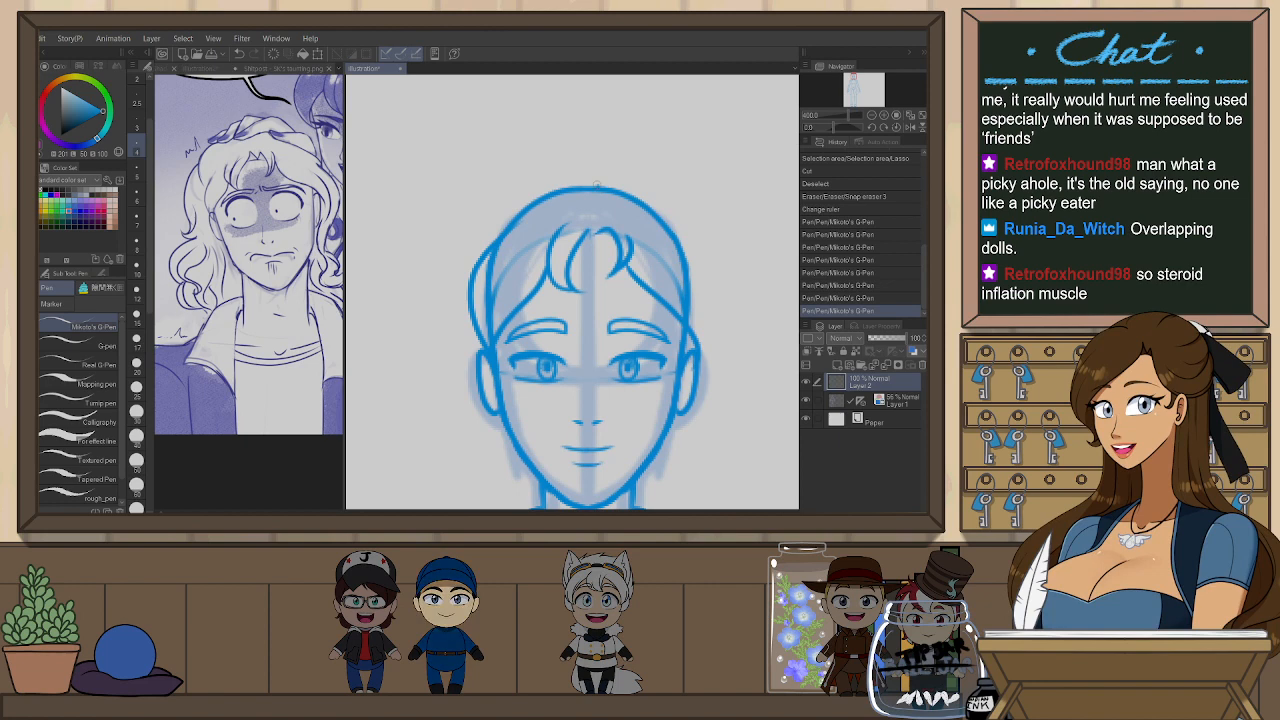
# - Draw the raised outer hair contour from the top of the head over the left side of the crown
pyautogui.moveTo(600, 185)
pyautogui.mouseDown()
pyautogui.moveTo(536, 187)
pyautogui.moveTo(500, 226)
pyautogui.mouseUp()
pyautogui.hotkey('ctrl', 'z')
pyautogui.moveTo(598, 186); pyautogui.dragTo(498, 226)
pyautogui.hotkey('ctrl', 'z')
pyautogui.moveTo(599, 187); pyautogui.dragTo(484, 238)
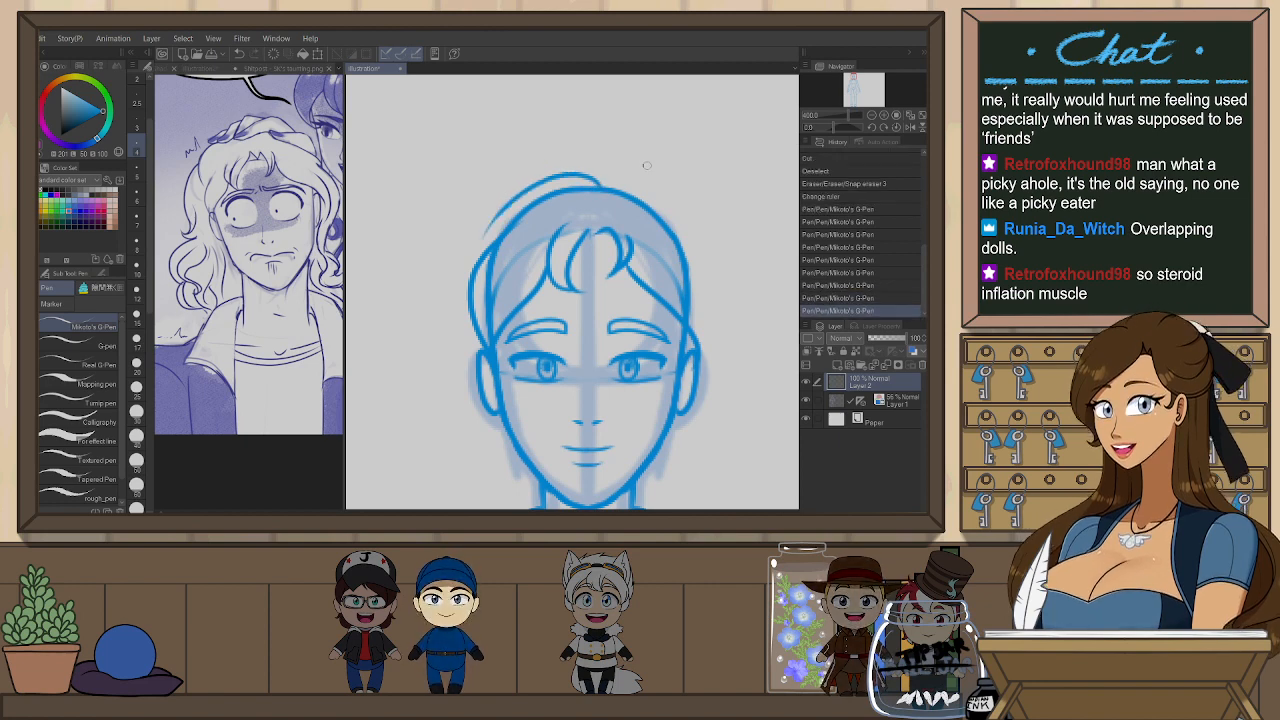
pyautogui.hotkey('ctrl', 'z')
pyautogui.moveTo(600, 187); pyautogui.dragTo(460, 245)
pyautogui.hotkey('ctrl', 'z')
pyautogui.moveTo(605, 192)
pyautogui.mouseDown()
pyautogui.moveTo(563, 170)
pyautogui.moveTo(481, 243)
pyautogui.mouseUp()
pyautogui.hotkey('ctrl', 'z')
# - Draw the outer wave of hair down the left side of the face, ending in a curl at jaw level
pyautogui.moveTo(605, 190)
pyautogui.mouseDown()
pyautogui.moveTo(556, 170)
pyautogui.moveTo(452, 298)
pyautogui.moveTo(500, 208)
pyautogui.moveTo(463, 270)
pyautogui.moveTo(463, 317)
pyautogui.mouseUp()
pyautogui.hotkey('ctrl', 'z')
pyautogui.moveTo(498, 178)
pyautogui.mouseDown()
pyautogui.moveTo(496, 327)
pyautogui.moveTo(464, 329)
pyautogui.mouseUp()
pyautogui.hotkey('ctrl', 'z')
pyautogui.moveTo(498, 178)
pyautogui.mouseDown()
pyautogui.moveTo(453, 323)
pyautogui.moveTo(494, 344)
pyautogui.moveTo(507, 320)
pyautogui.mouseUp()
pyautogui.hotkey('ctrl', 'z')
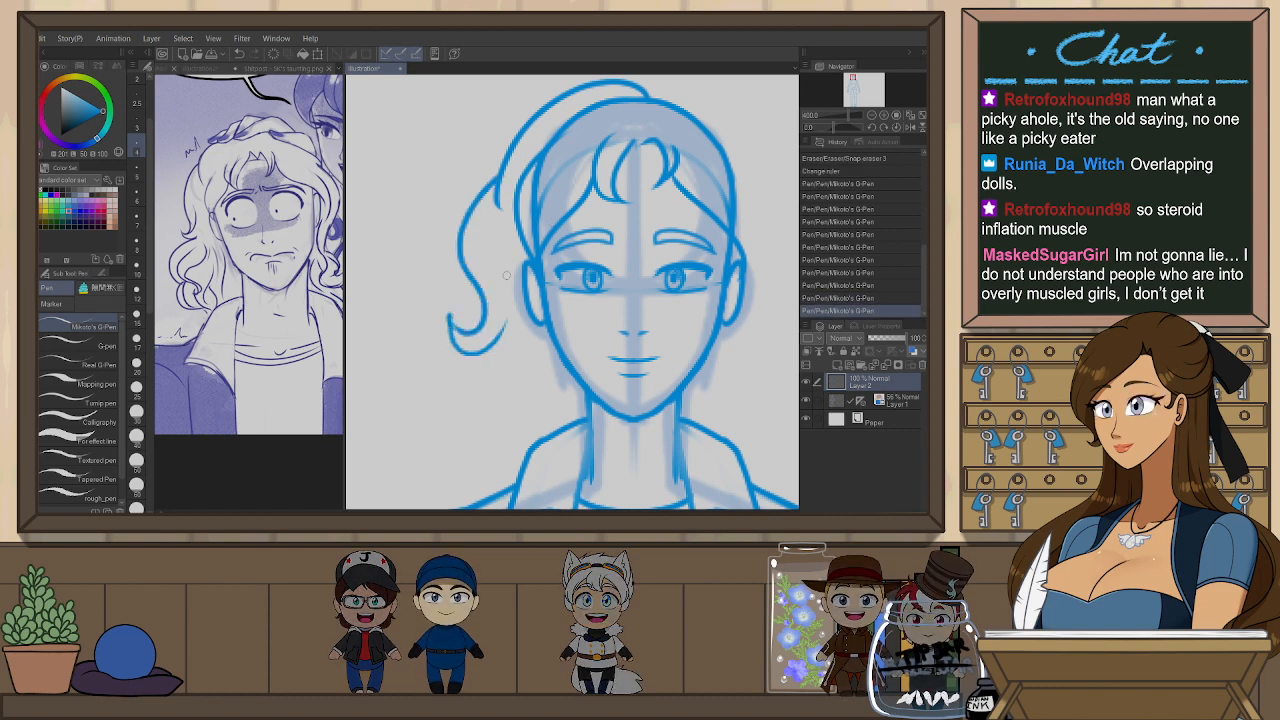
pyautogui.moveTo(658, 333); pyautogui.dragTo(659, 337)
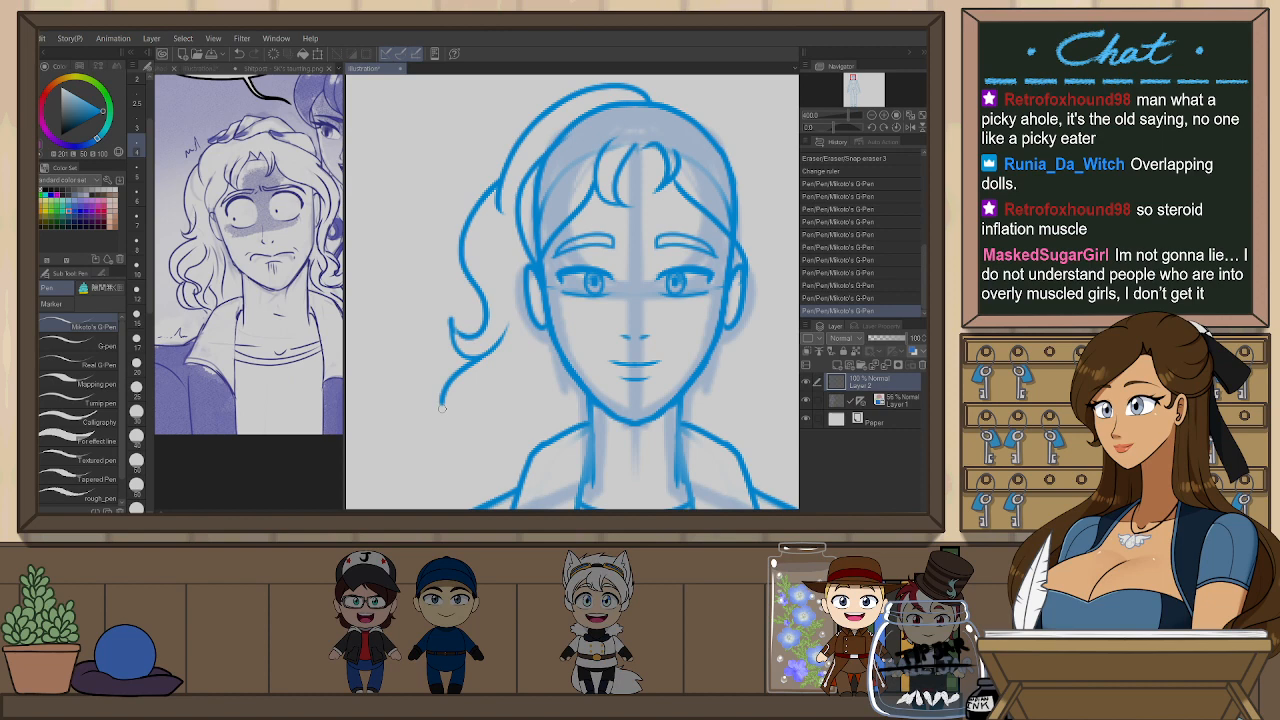
# - Draw a second outer wave below the first curl, ending in an inward curl beside the neck
pyautogui.moveTo(498, 431); pyautogui.dragTo(530, 385)
pyautogui.hotkey('ctrl', 'z')
pyautogui.hotkey('ctrl', 'z')
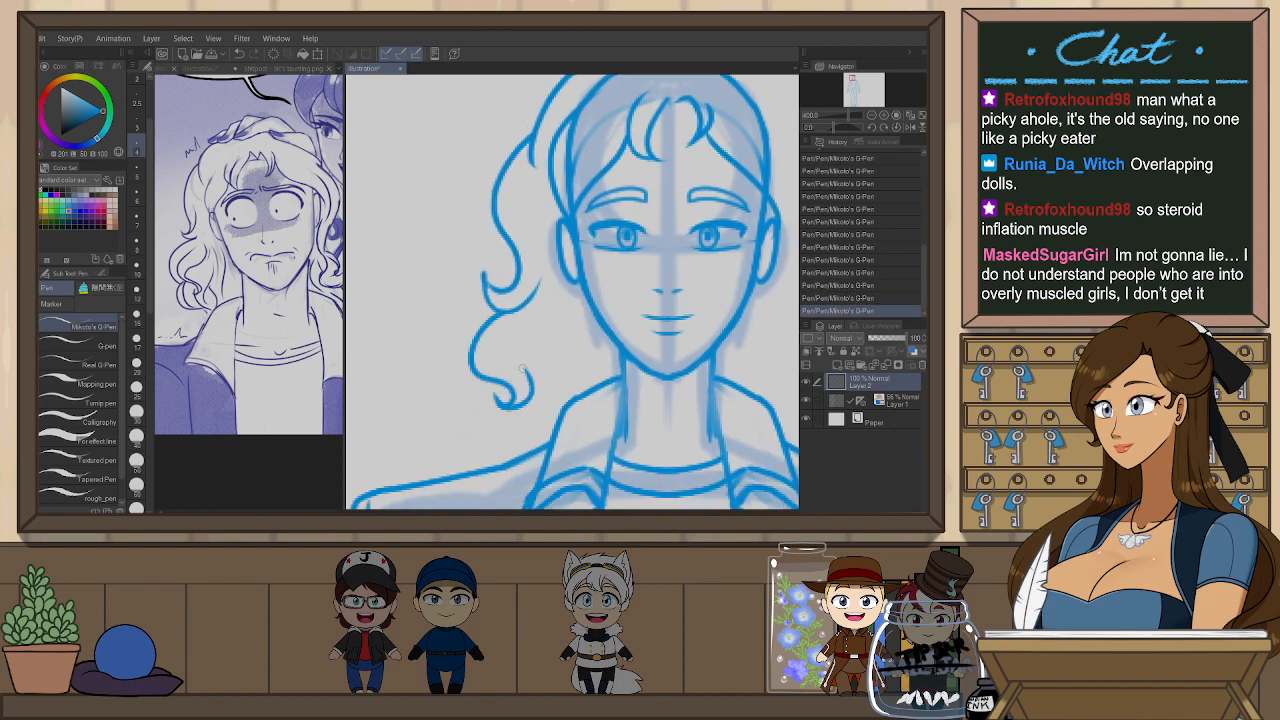
pyautogui.hotkey('ctrl', 'z')
pyautogui.hotkey('ctrl', 'z')
pyautogui.moveTo(506, 311)
pyautogui.mouseDown()
pyautogui.moveTo(478, 383)
pyautogui.moveTo(536, 388)
pyautogui.mouseUp()
pyautogui.hotkey('ctrl', 'z')
pyautogui.hotkey('ctrl', 'z')
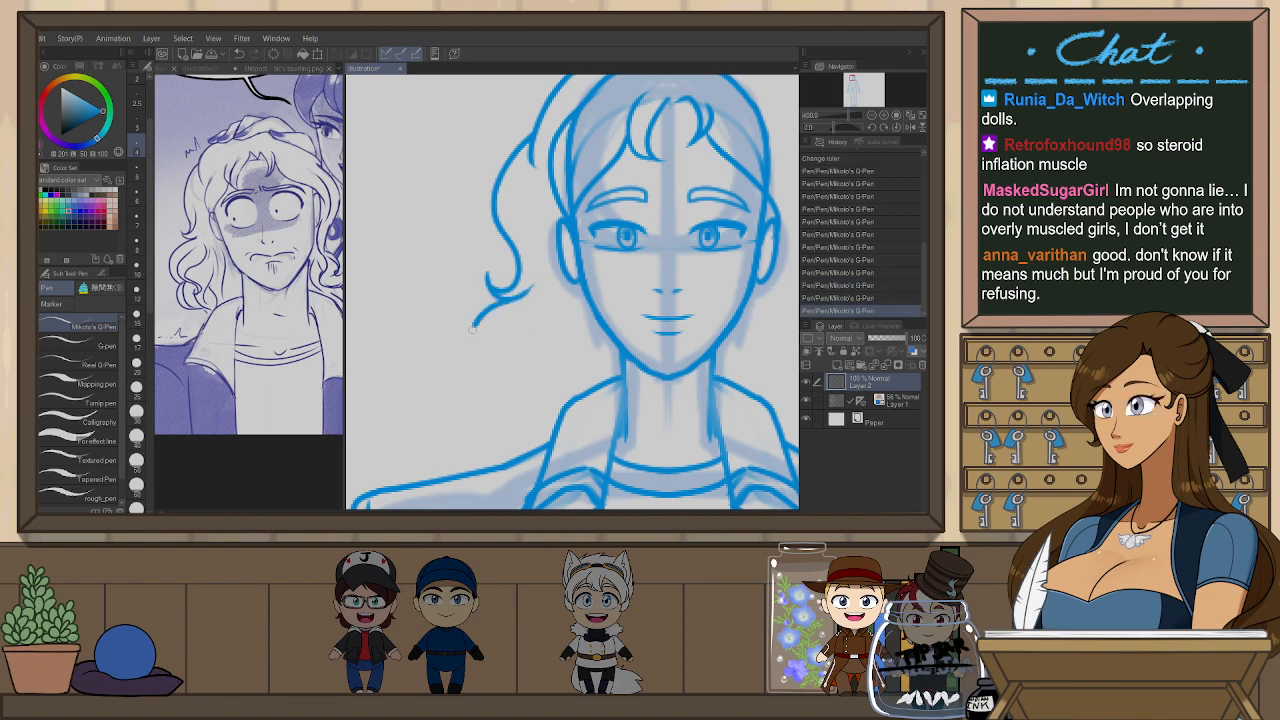
pyautogui.hotkey('ctrl', 'z')
pyautogui.moveTo(525, 293)
pyautogui.mouseDown()
pyautogui.moveTo(484, 355)
pyautogui.moveTo(501, 386)
pyautogui.mouseUp()
pyautogui.moveTo(532, 346); pyautogui.dragTo(503, 387)
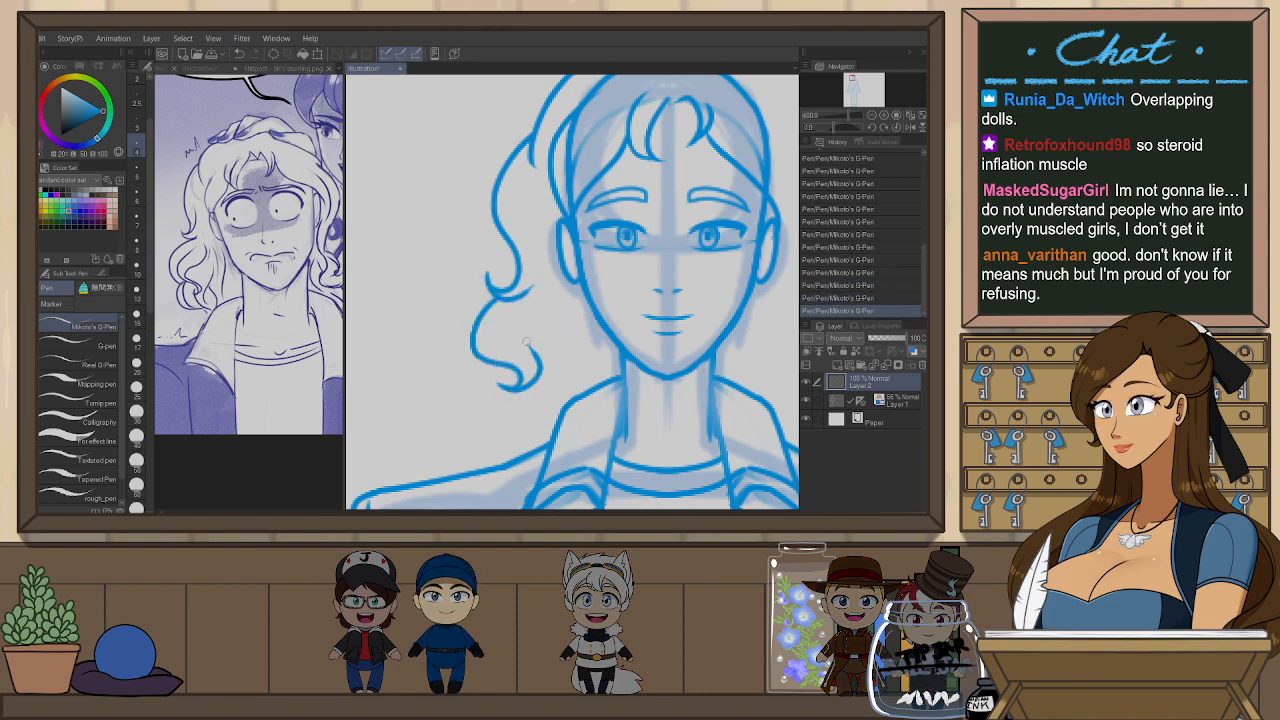
pyautogui.hotkey('ctrl', 'z')
pyautogui.moveTo(520, 341); pyautogui.dragTo(525, 321)
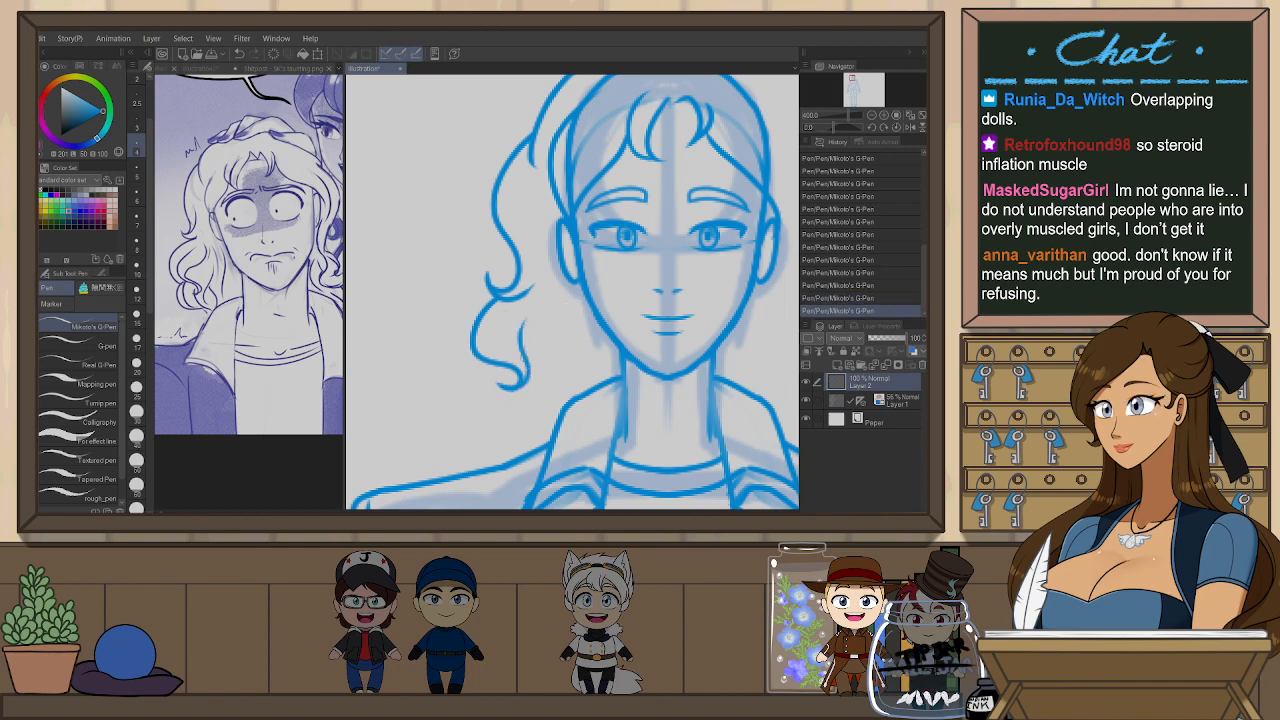
# - Draw the lowest lock of the left-hand hair, curving from the second curl down to the shoulder
pyautogui.hotkey('ctrl', 'z')
pyautogui.hotkey('ctrl', 'z')
pyautogui.moveTo(488, 361); pyautogui.dragTo(564, 428)
pyautogui.hotkey('ctrl', 'z')
pyautogui.moveTo(487, 364); pyautogui.dragTo(552, 433)
pyautogui.hotkey('ctrl', 'z')
pyautogui.moveTo(486, 376); pyautogui.dragTo(553, 432)
pyautogui.scroll(-2, 675, 269)
pyautogui.moveTo(739, 328); pyautogui.dragTo(661, 369)
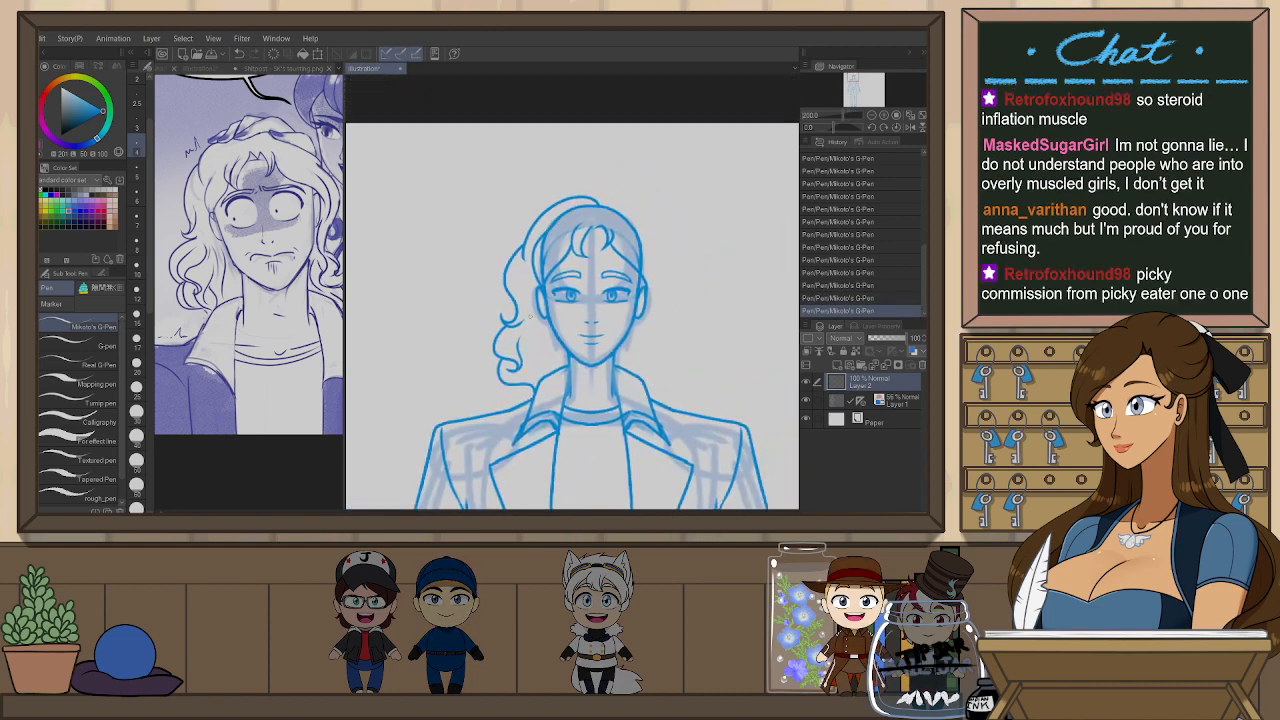
# - Draw the wavy inner edge of the left-hand hair from beside the jaw down to the shoulder
pyautogui.scroll(2, 529, 317)
pyautogui.hotkey('ctrl', 'z')
pyautogui.hotkey('ctrl', 'z')
pyautogui.moveTo(550, 340)
pyautogui.mouseDown()
pyautogui.moveTo(528, 423)
pyautogui.moveTo(562, 395)
pyautogui.moveTo(556, 437)
pyautogui.mouseUp()
pyautogui.hotkey('ctrl', 'z')
pyautogui.moveTo(553, 358)
pyautogui.mouseDown()
pyautogui.moveTo(559, 437)
pyautogui.moveTo(577, 445)
pyautogui.mouseUp()
pyautogui.hotkey('ctrl', 'z')
pyautogui.moveTo(551, 335); pyautogui.dragTo(547, 438)
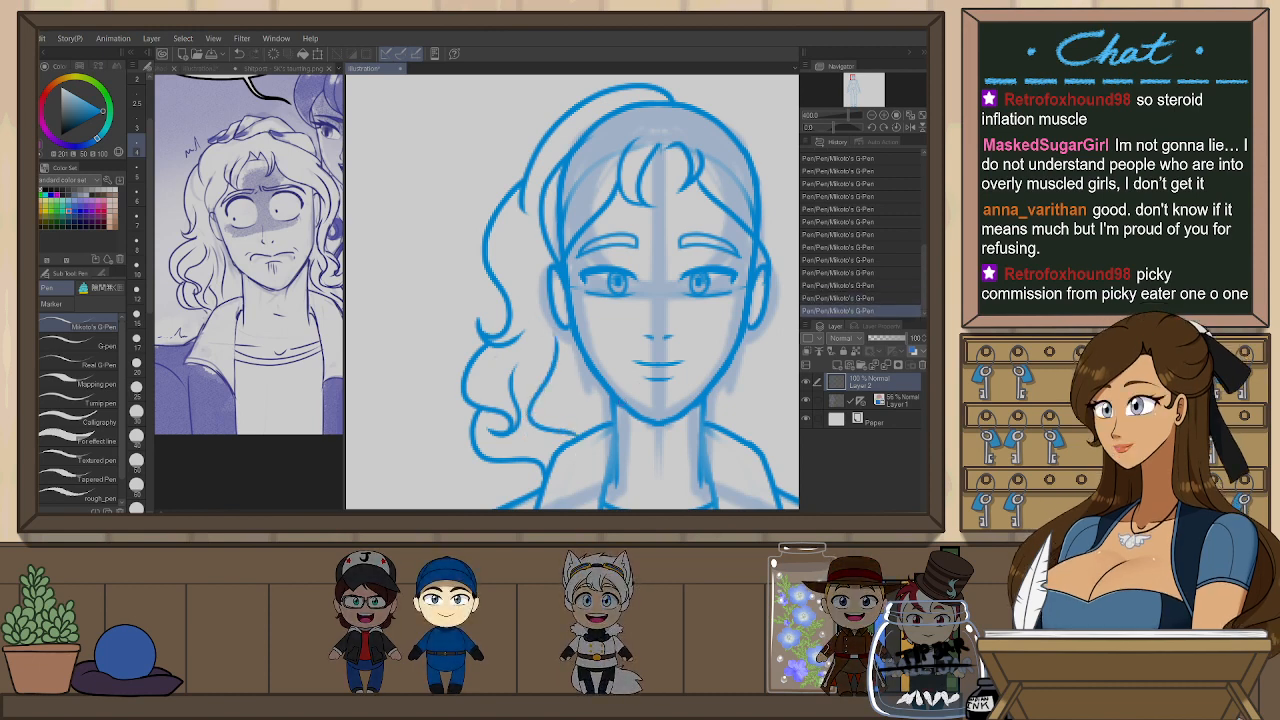
pyautogui.hotkey('ctrl', 'z')
pyautogui.moveTo(550, 335); pyautogui.dragTo(568, 430)
pyautogui.hotkey('ctrl', 'z')
pyautogui.moveTo(551, 331)
pyautogui.mouseDown()
pyautogui.moveTo(532, 421)
pyautogui.moveTo(557, 372)
pyautogui.moveTo(552, 442)
pyautogui.mouseUp()
pyautogui.hotkey('ctrl', 'z')
# - Flip the canvas view horizontally and draw the outer hair contour over the unfinished side of the crown
pyautogui.scroll(2, 602, 386)
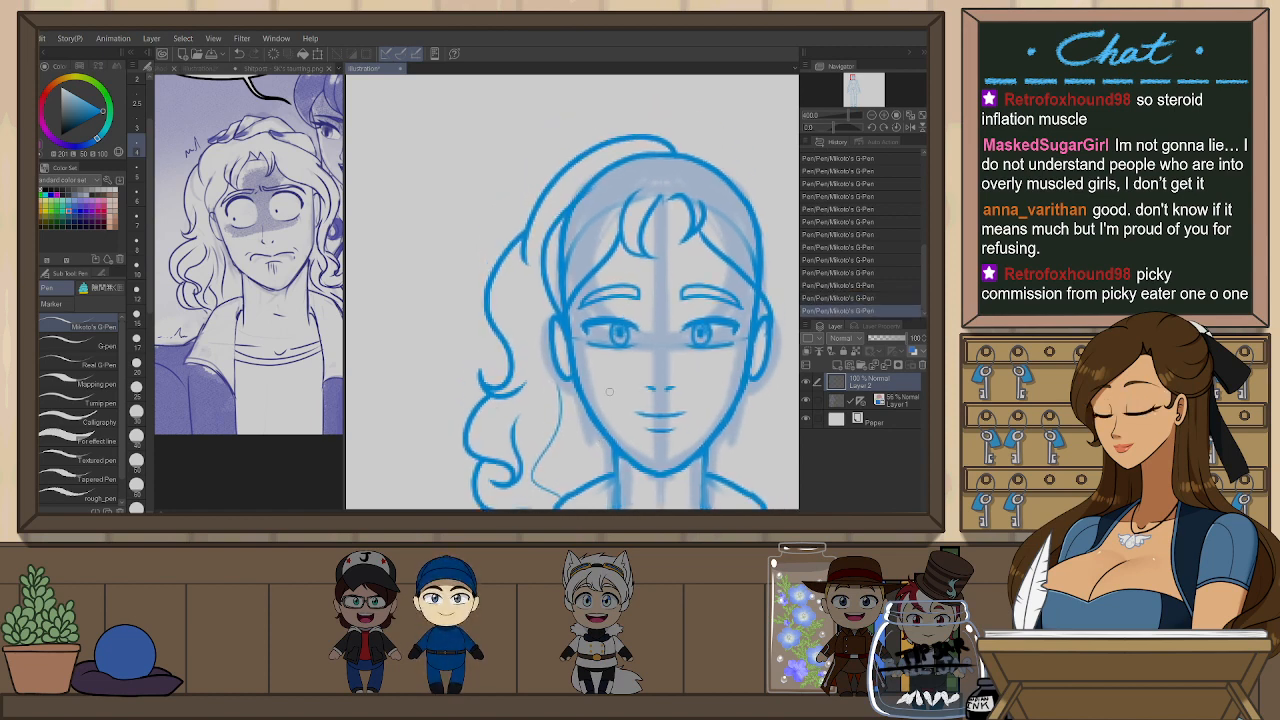
pyautogui.moveTo(606, 225); pyautogui.dragTo(550, 261)
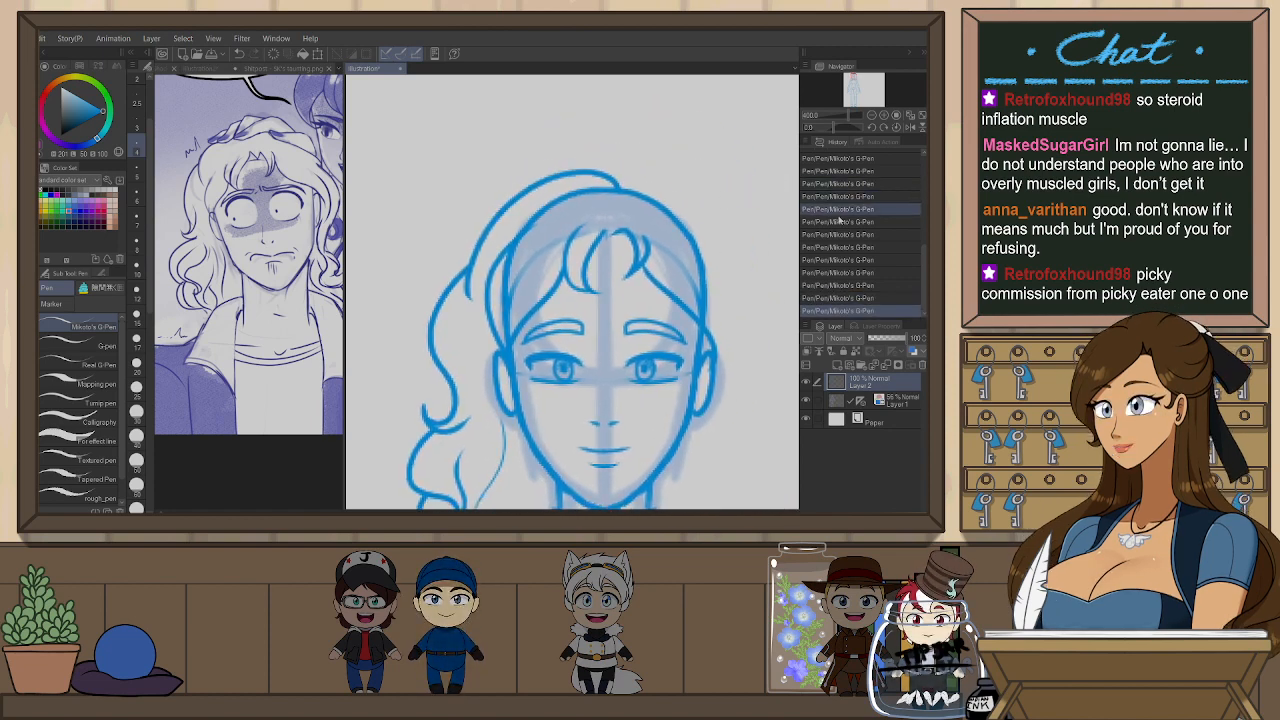
pyautogui.click(910, 127)
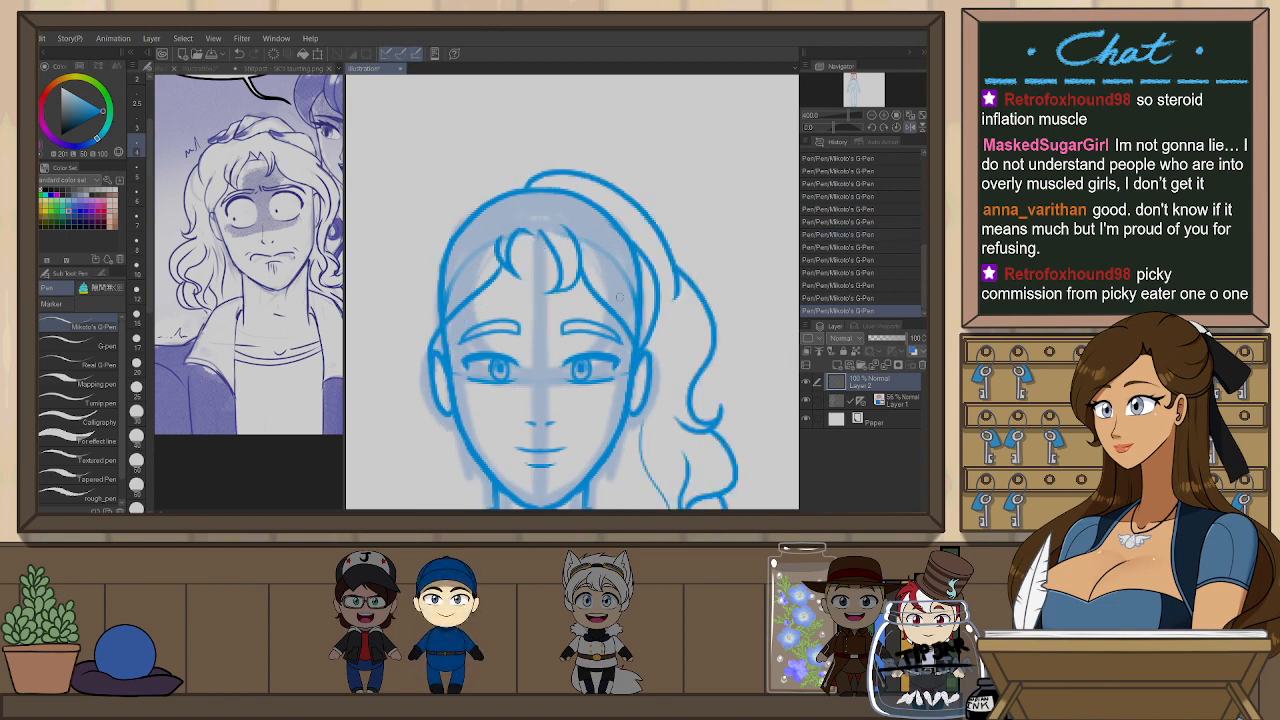
pyautogui.moveTo(547, 211)
pyautogui.mouseDown()
pyautogui.moveTo(614, 216)
pyautogui.moveTo(475, 296)
pyautogui.mouseUp()
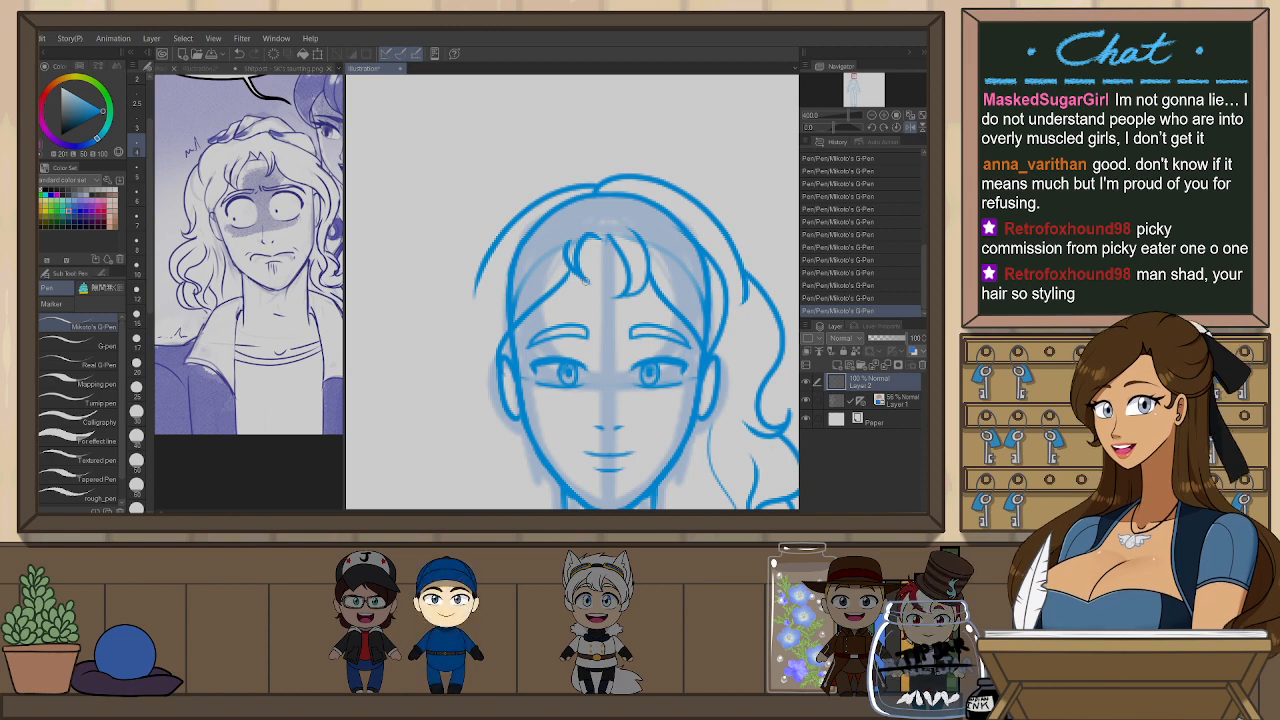
pyautogui.hotkey('ctrl', 'z')
pyautogui.moveTo(481, 278); pyautogui.dragTo(601, 186)
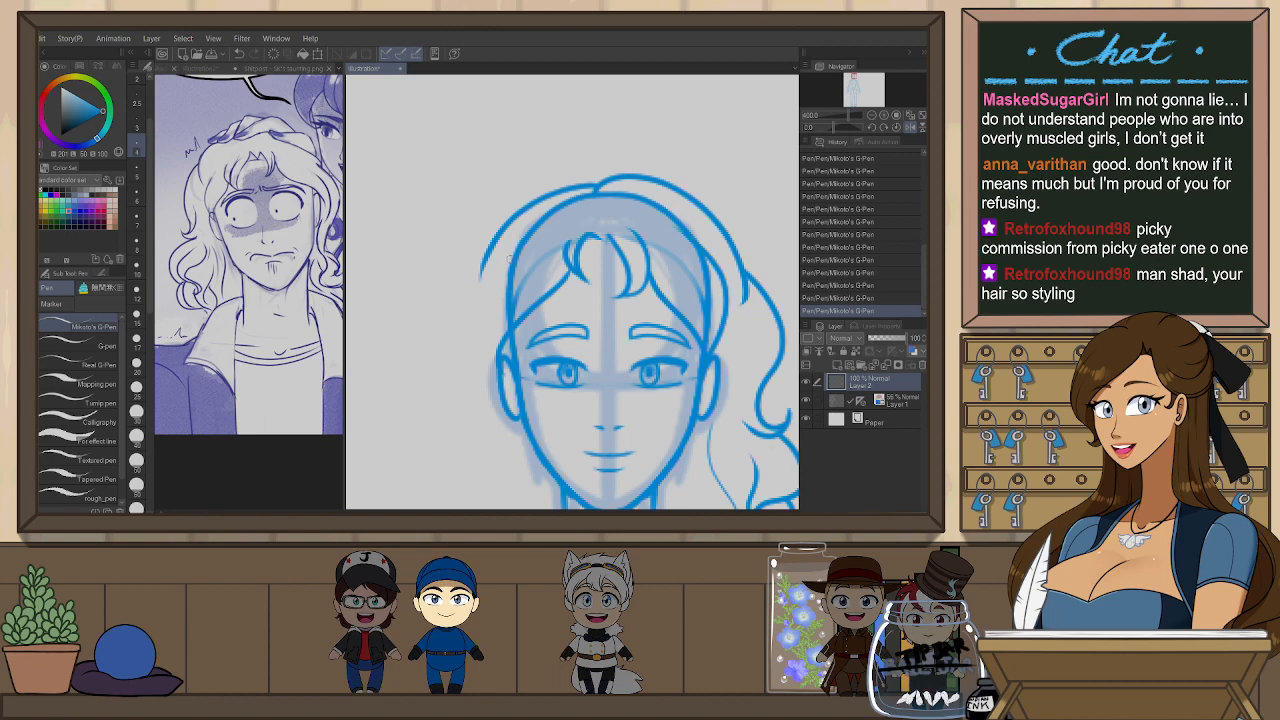
pyautogui.moveTo(483, 250); pyautogui.dragTo(480, 312)
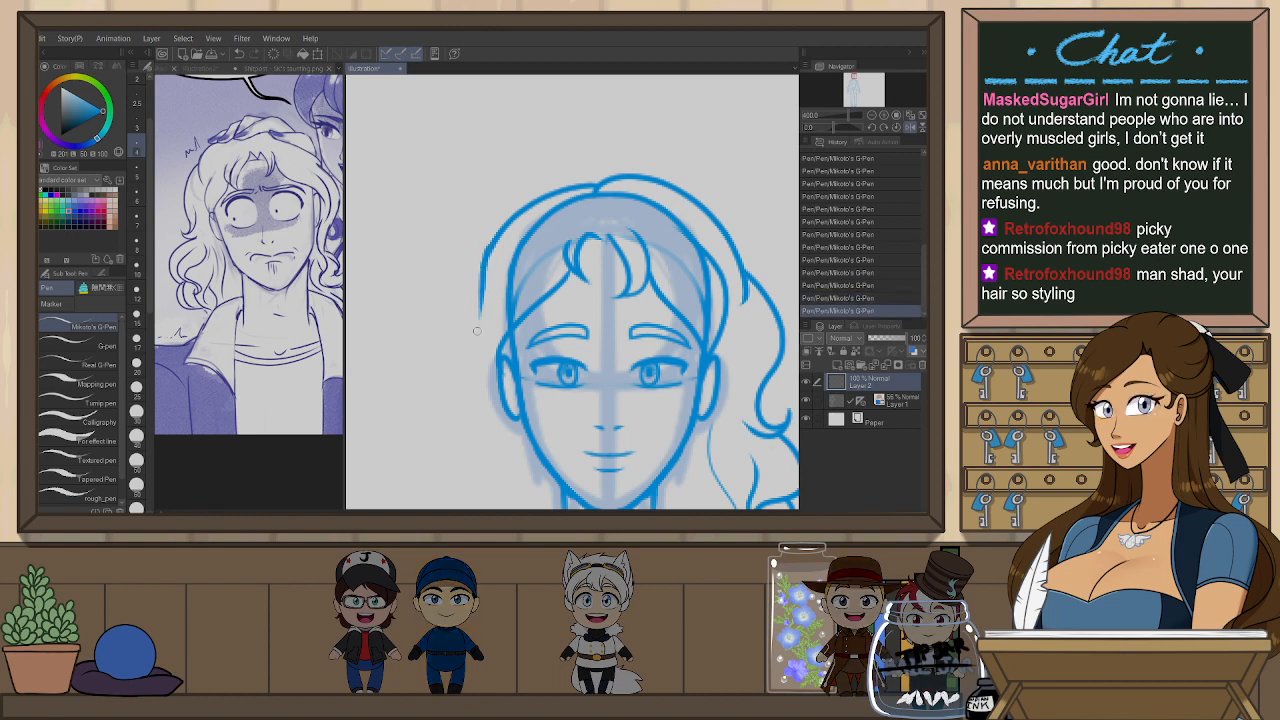
# - Draw the outer wave of hair down the unfinished side of the face, ending in a curl at jaw level
pyautogui.moveTo(480, 287); pyautogui.dragTo(466, 168)
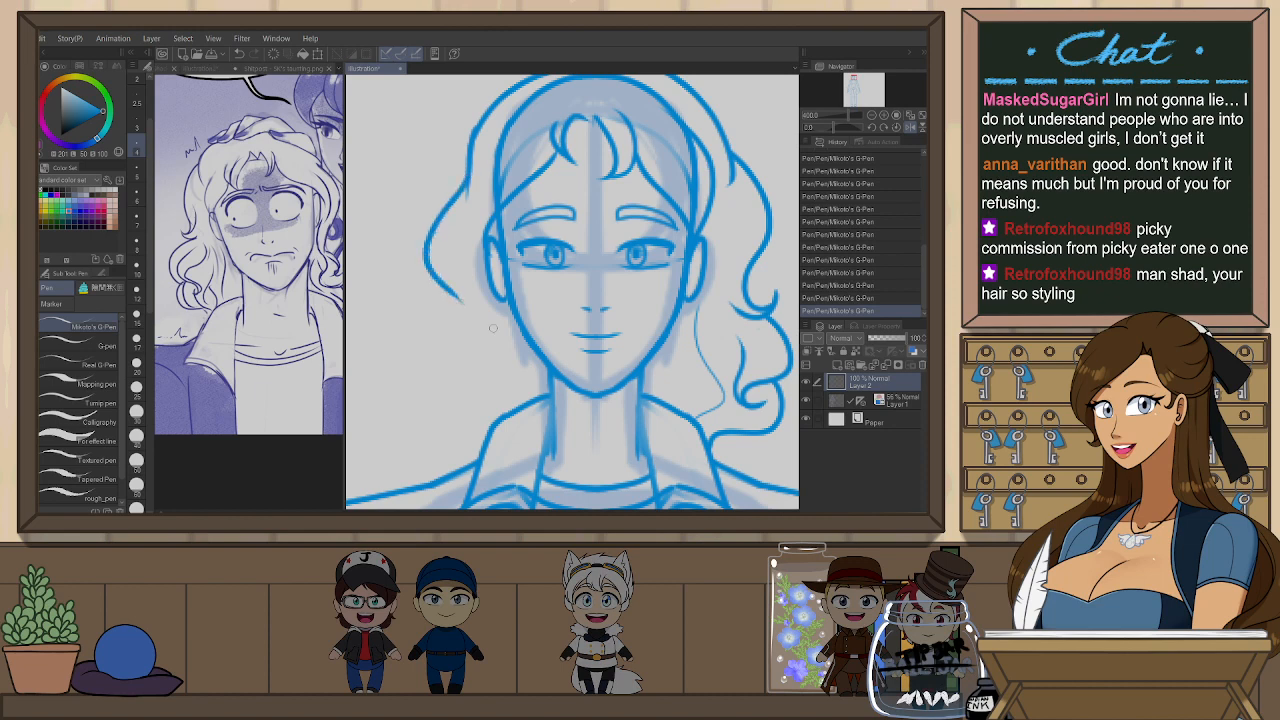
pyautogui.hotkey('ctrl', 'z')
pyautogui.hotkey('ctrl', 'z')
pyautogui.moveTo(466, 172)
pyautogui.mouseDown()
pyautogui.moveTo(424, 256)
pyautogui.moveTo(472, 335)
pyautogui.mouseUp()
pyautogui.hotkey('ctrl', 'z')
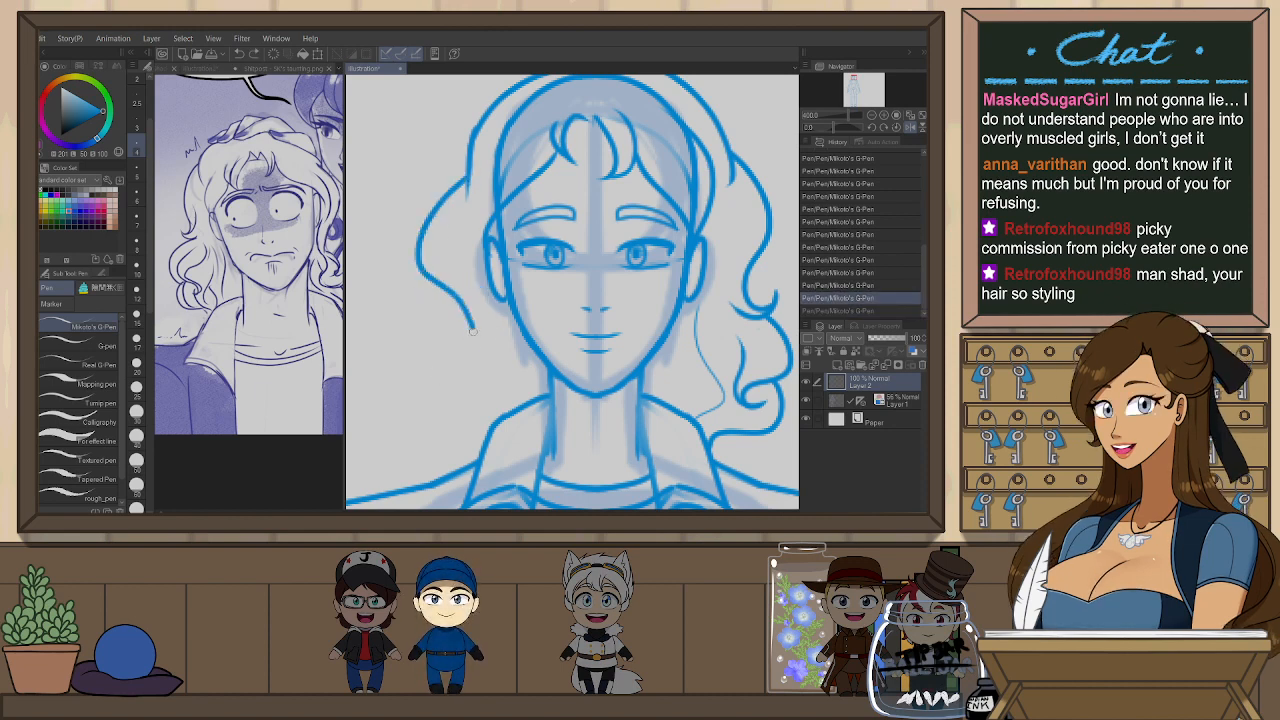
pyautogui.hotkey('ctrl', 'z')
pyautogui.moveTo(474, 302)
pyautogui.mouseDown()
pyautogui.moveTo(440, 318)
pyautogui.moveTo(472, 290)
pyautogui.mouseUp()
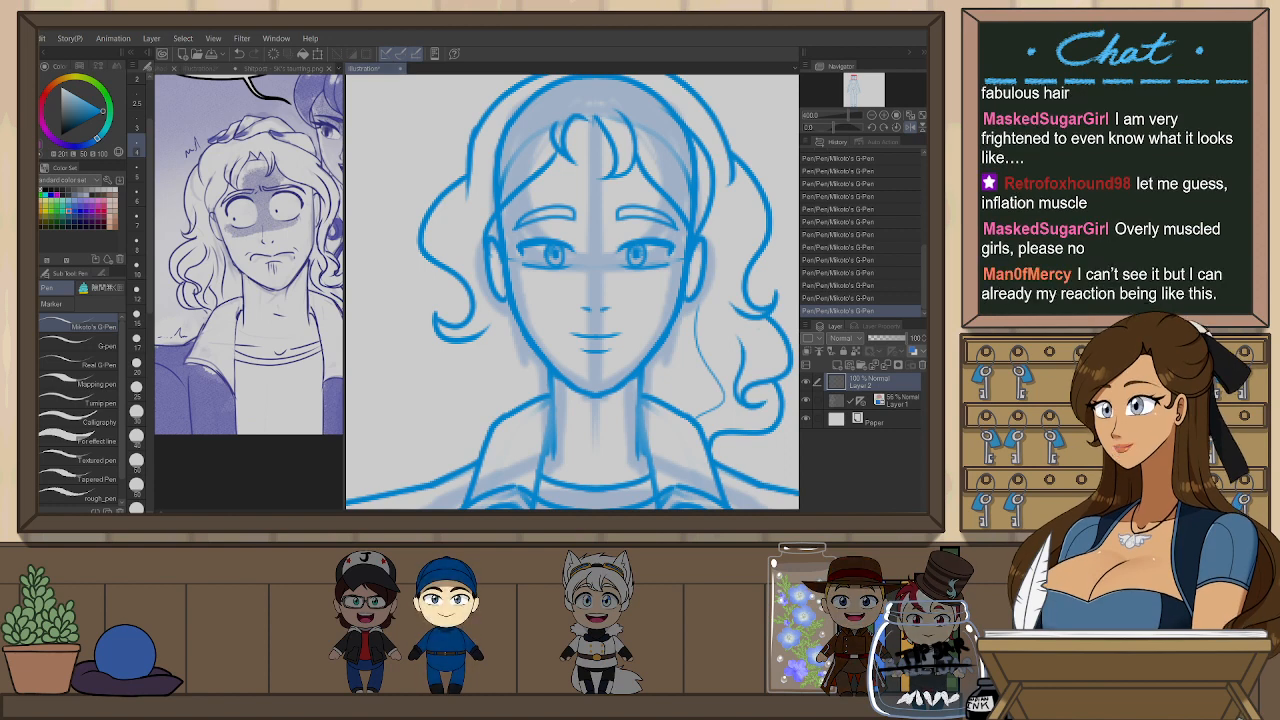
# - Review the hair against the whole figure and show more of the reference drawing of the curly-haired character
pyautogui.scroll(-3, 600, 258)
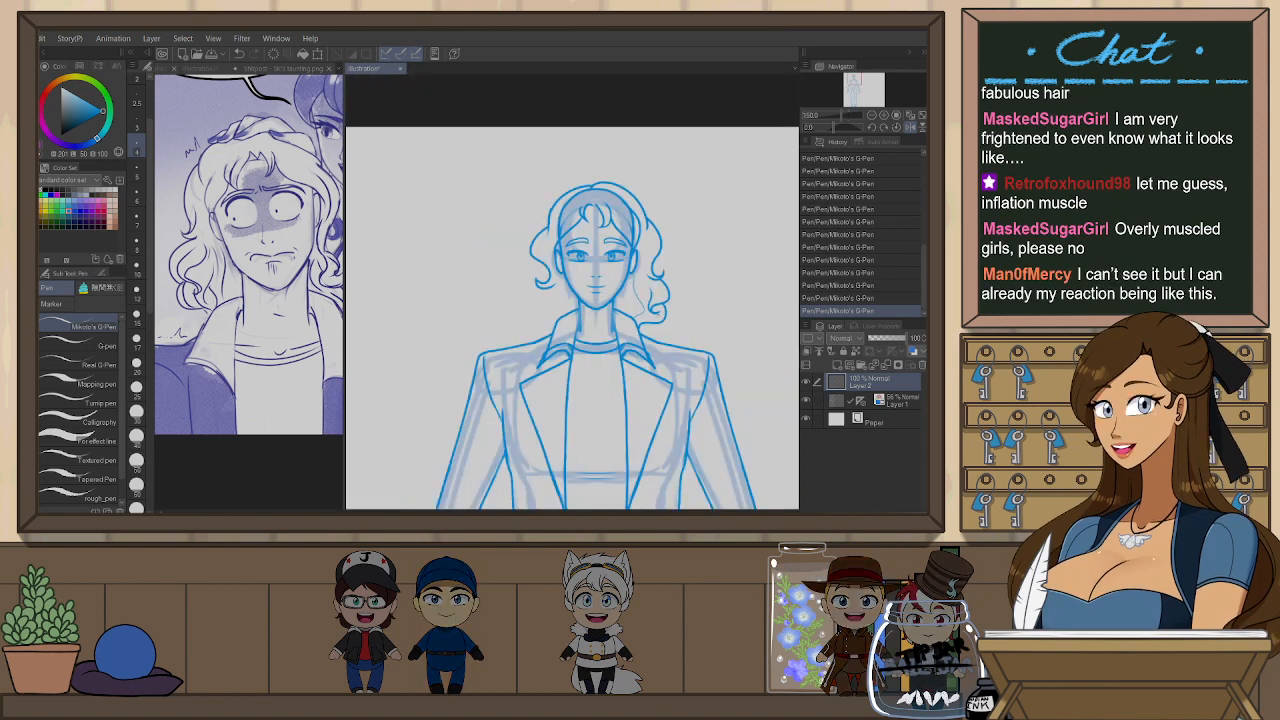
pyautogui.moveTo(647, 357); pyautogui.dragTo(645, 325)
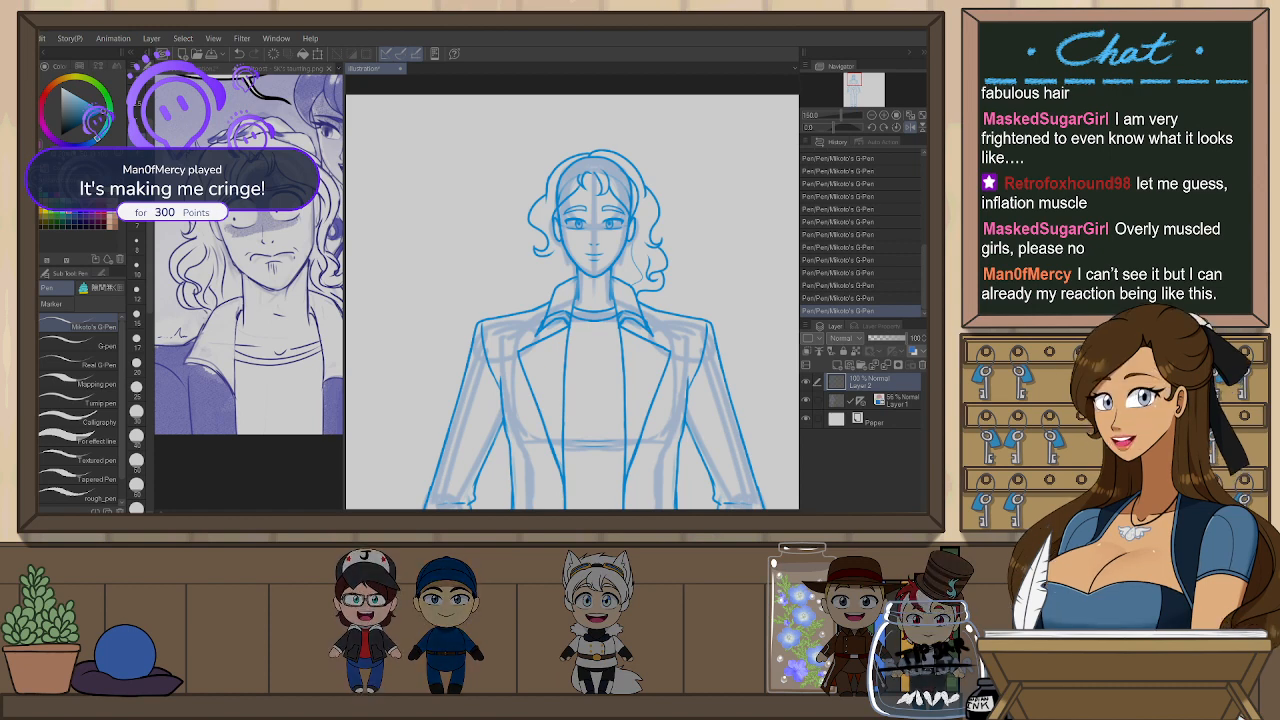
pyautogui.scroll(3, 645, 235)
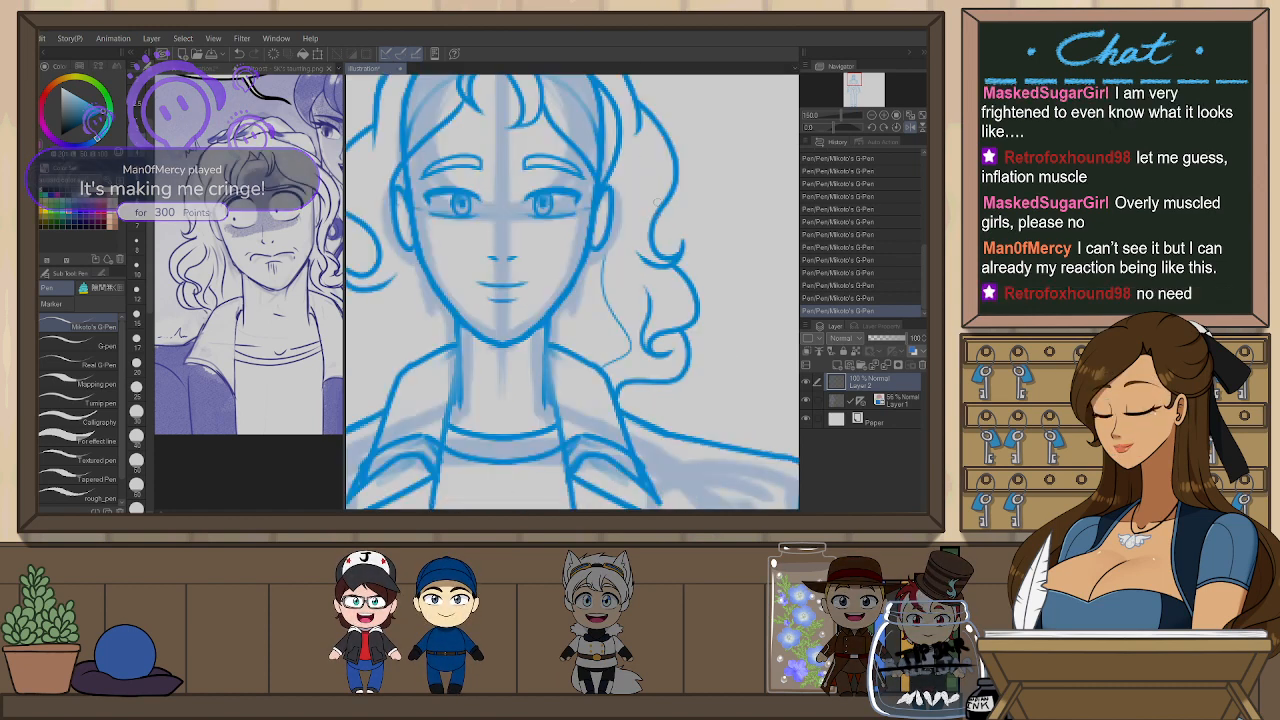
pyautogui.moveTo(570, 377); pyautogui.dragTo(704, 424)
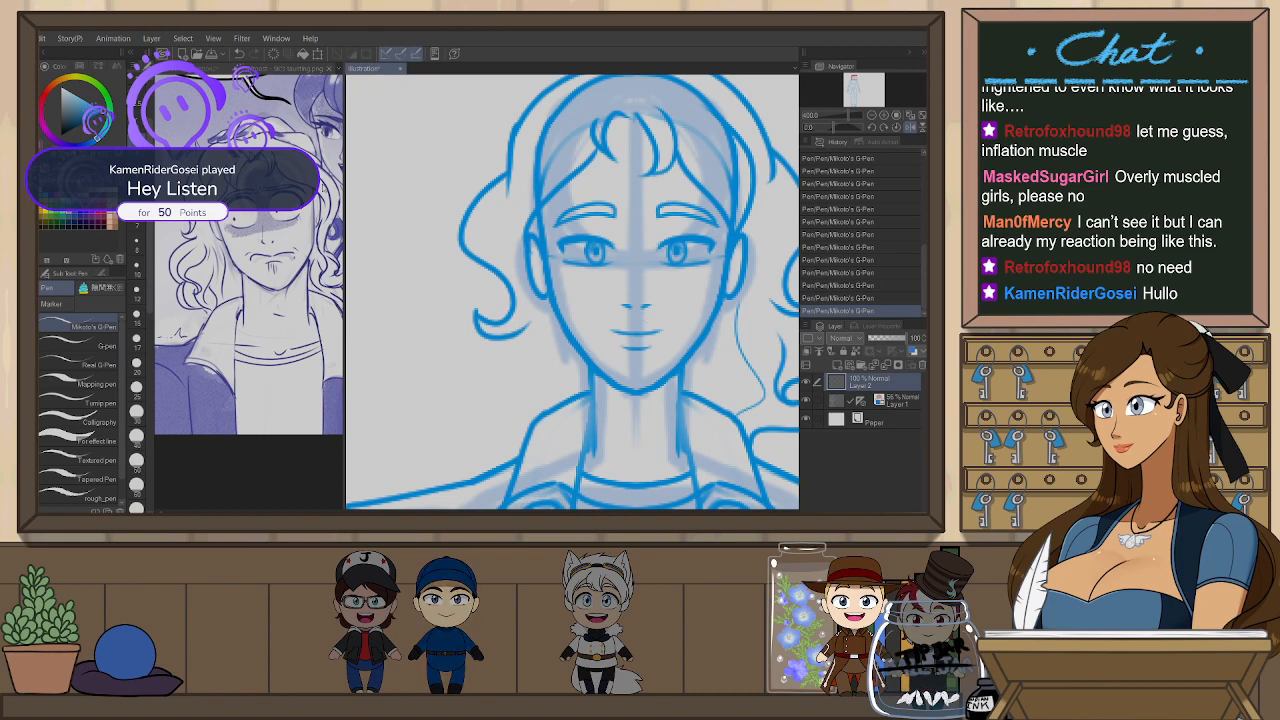
pyautogui.click(297, 70)
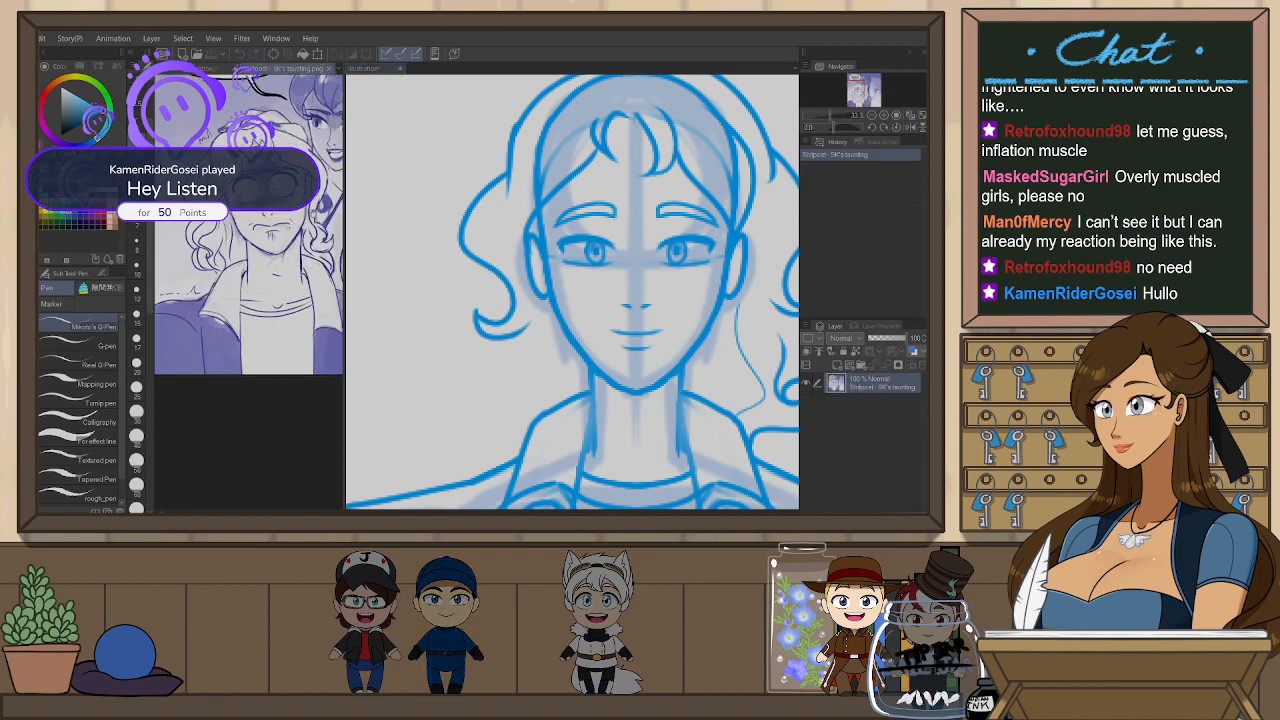
pyautogui.click(363, 68)
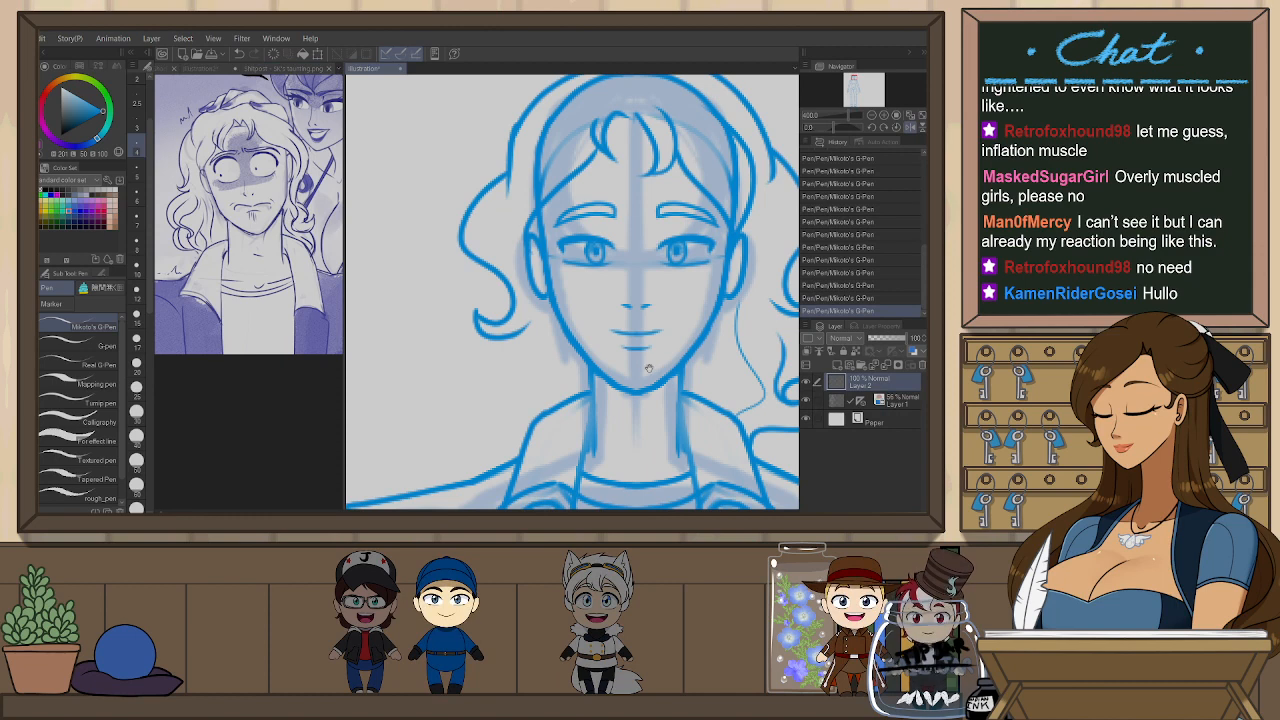
# - Try to draw the lower outer hair wave with the G-Pen, from the jaw-level curl down toward the collar
pyautogui.press('p')
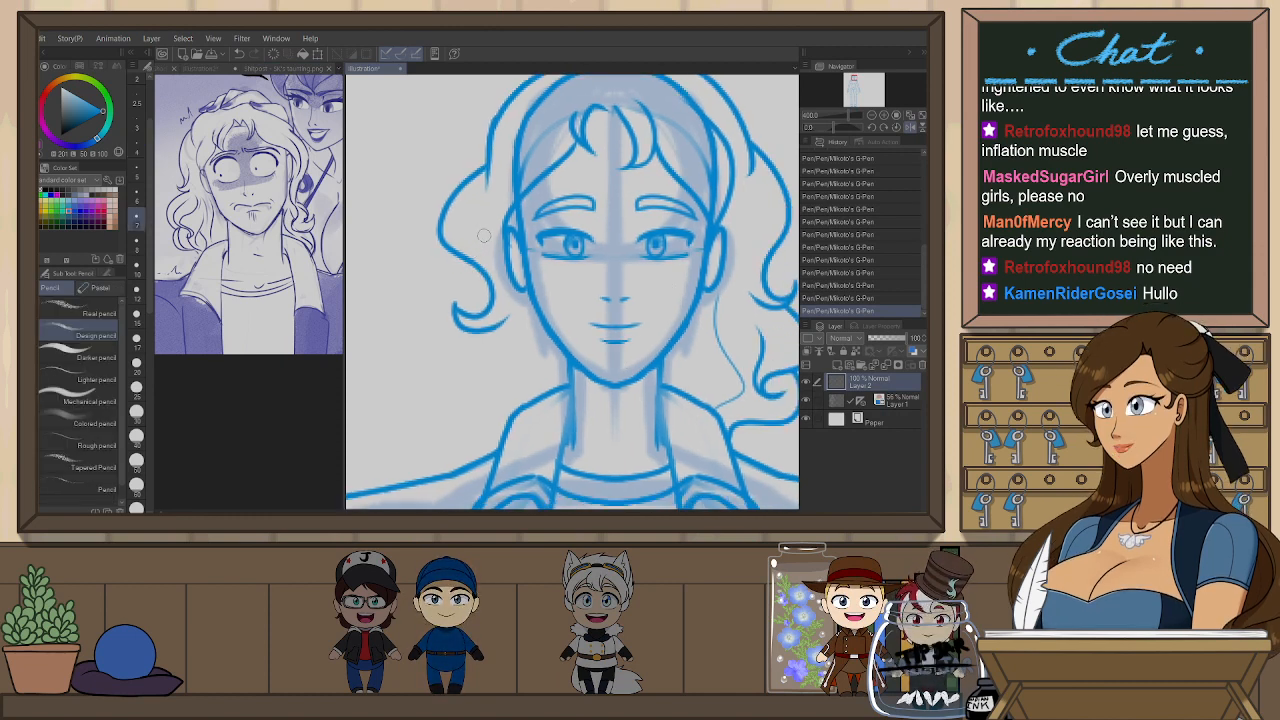
pyautogui.press('p')
pyautogui.moveTo(478, 250)
pyautogui.mouseDown()
pyautogui.moveTo(458, 281)
pyautogui.moveTo(490, 395)
pyautogui.mouseUp()
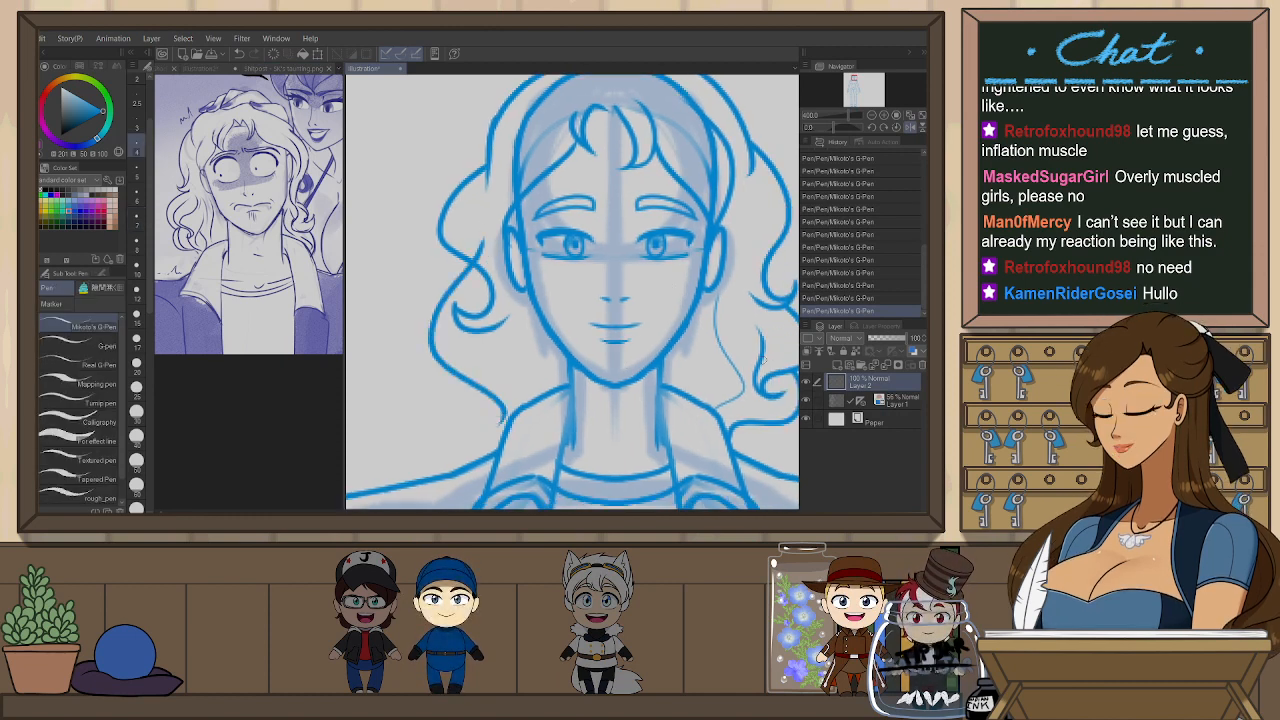
pyautogui.hotkey('ctrl', 'z')
pyautogui.moveTo(480, 251); pyautogui.dragTo(452, 358)
pyautogui.hotkey('ctrl', 'z')
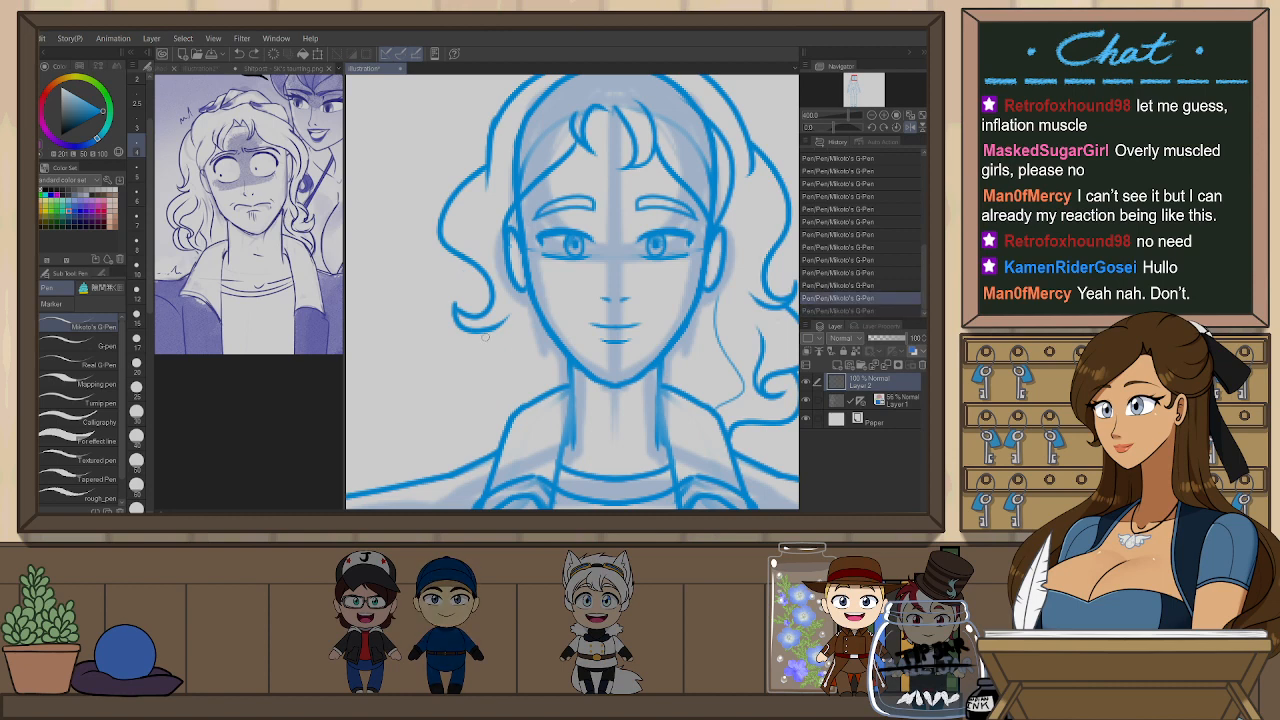
pyautogui.hotkey('ctrl', 'z')
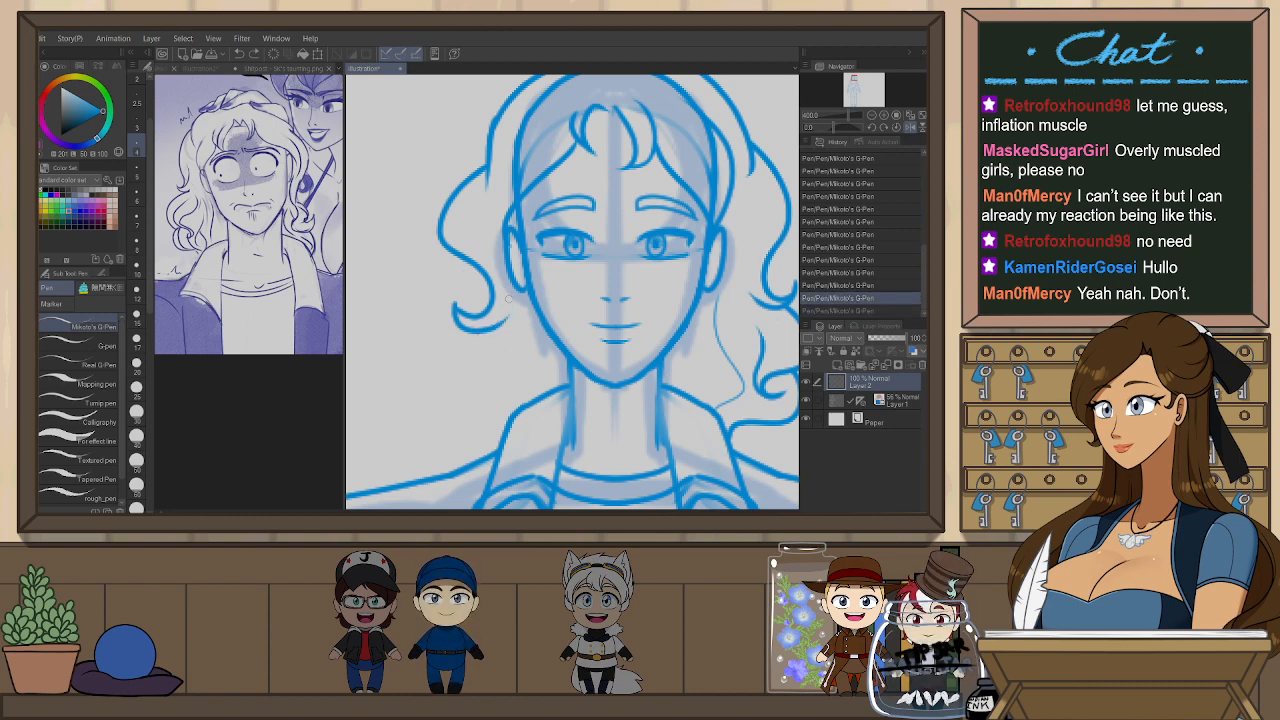
# - Try alternative strands beneath the jaw-level curl on the unfinished side of the hair
pyautogui.moveTo(550, 179); pyautogui.dragTo(508, 368)
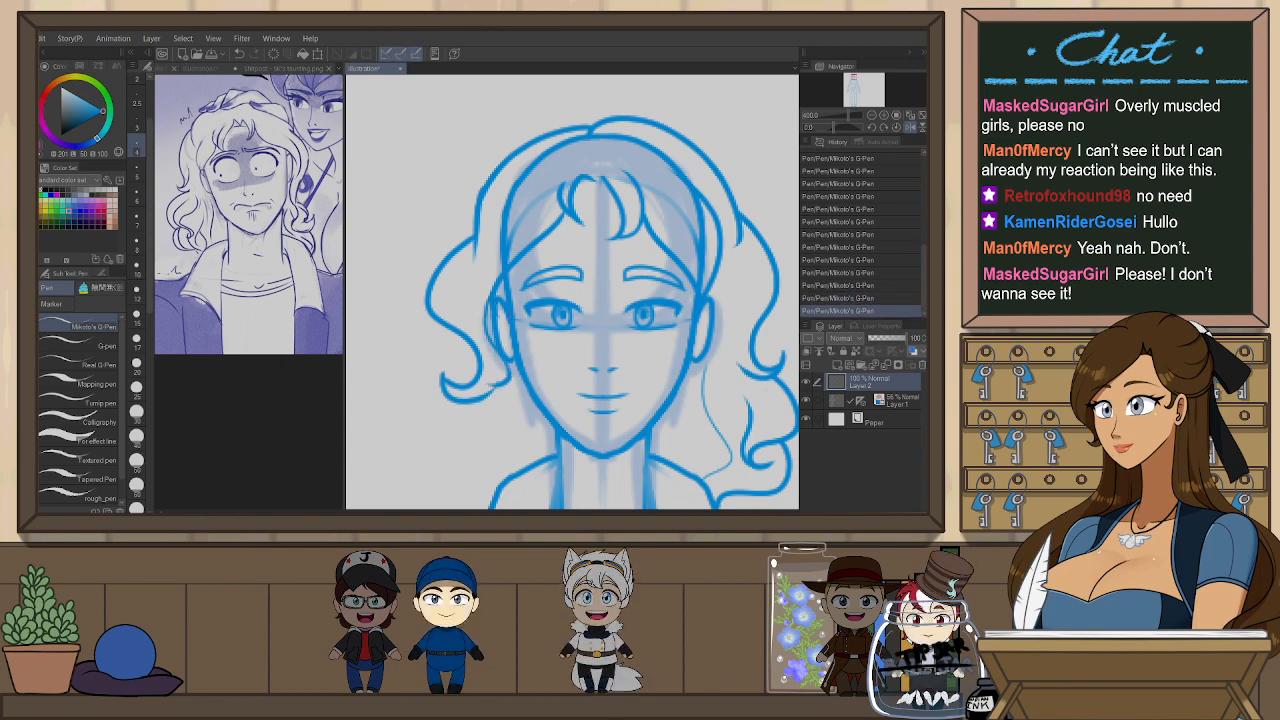
pyautogui.hotkey('ctrl', 'z')
pyautogui.moveTo(452, 390); pyautogui.dragTo(521, 370)
pyautogui.hotkey('ctrl', 'z')
pyautogui.moveTo(452, 390); pyautogui.dragTo(511, 366)
pyautogui.hotkey('ctrl', 'z')
pyautogui.hotkey('ctrl', 'z')
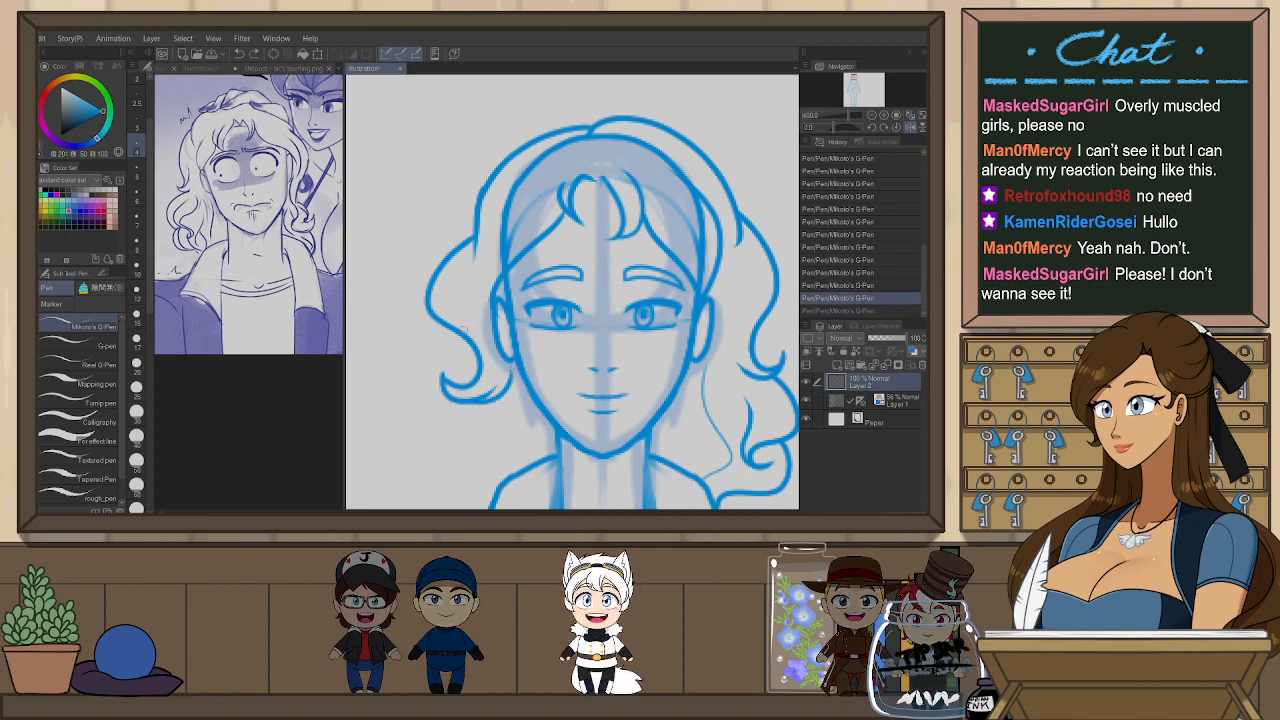
pyautogui.moveTo(459, 439); pyautogui.dragTo(482, 458)
pyautogui.hotkey('ctrl', 'z')
# - Try a wide outer hair wave sweeping from the jaw-level curl down to the shoulder
pyautogui.moveTo(466, 348)
pyautogui.mouseDown()
pyautogui.moveTo(442, 410)
pyautogui.moveTo(486, 471)
pyautogui.mouseUp()
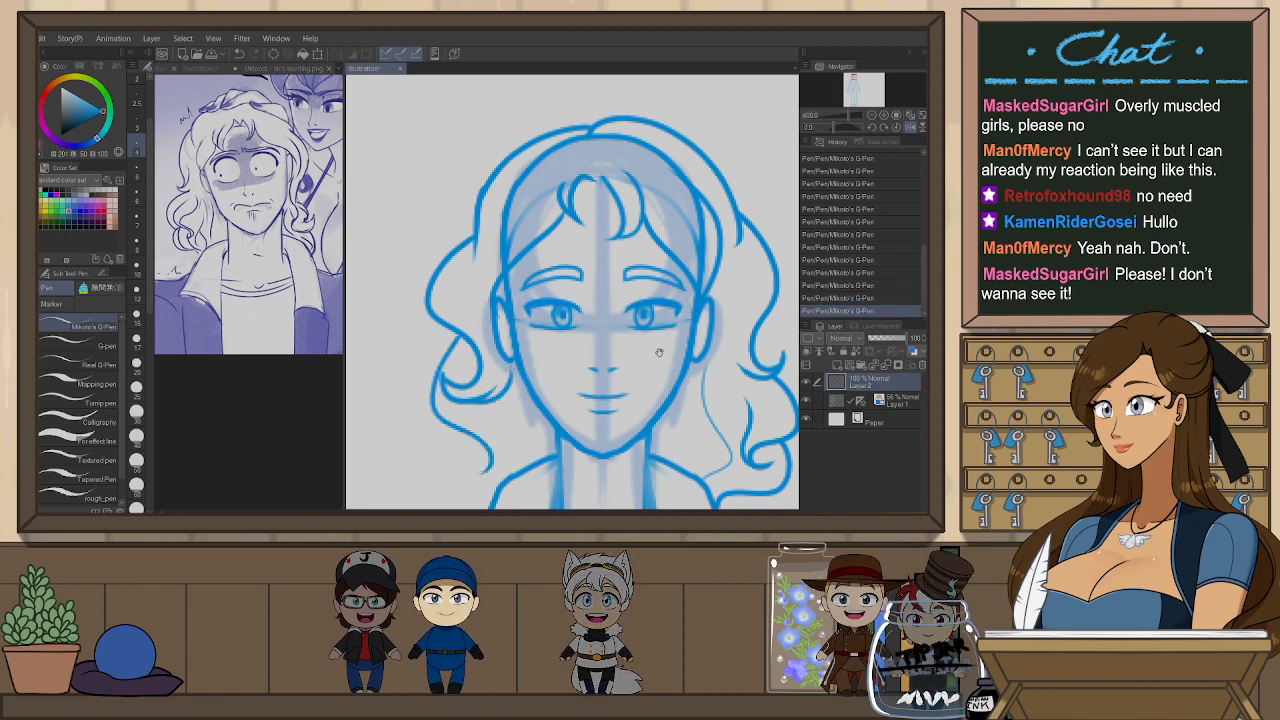
pyautogui.moveTo(666, 338); pyautogui.dragTo(644, 254)
pyautogui.hotkey('ctrl', 'z')
pyautogui.moveTo(400, 306); pyautogui.dragTo(461, 414)
pyautogui.hotkey('ctrl', 'z')
pyautogui.moveTo(440, 254)
pyautogui.mouseDown()
pyautogui.moveTo(428, 370)
pyautogui.moveTo(456, 392)
pyautogui.moveTo(392, 330)
pyautogui.moveTo(432, 382)
pyautogui.moveTo(388, 318)
pyautogui.moveTo(469, 381)
pyautogui.mouseUp()
pyautogui.hotkey('ctrl', 'z')
pyautogui.hotkey('ctrl', 'z')
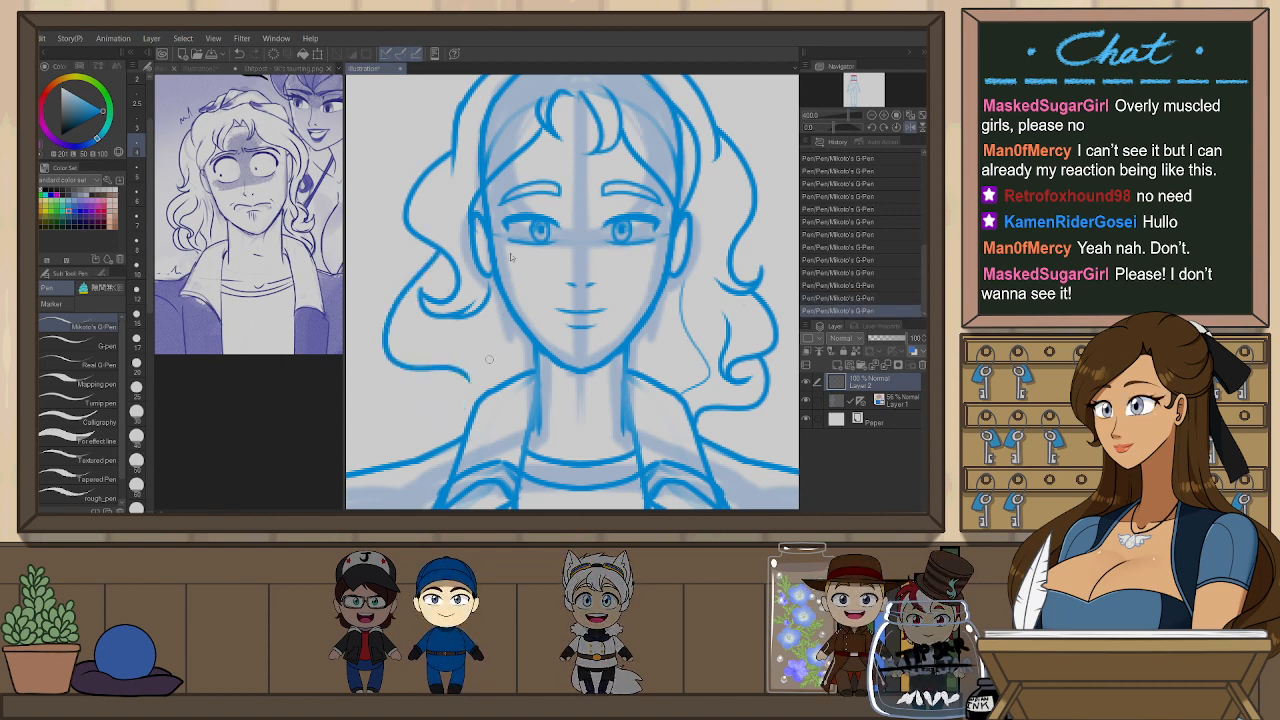
pyautogui.hotkey('ctrl', 'z')
# - Draw the lower outer hair wave ending in a curl at the collar, plus a thin inner strand beside the neck
pyautogui.moveTo(441, 256)
pyautogui.mouseDown()
pyautogui.moveTo(402, 348)
pyautogui.moveTo(459, 391)
pyautogui.mouseUp()
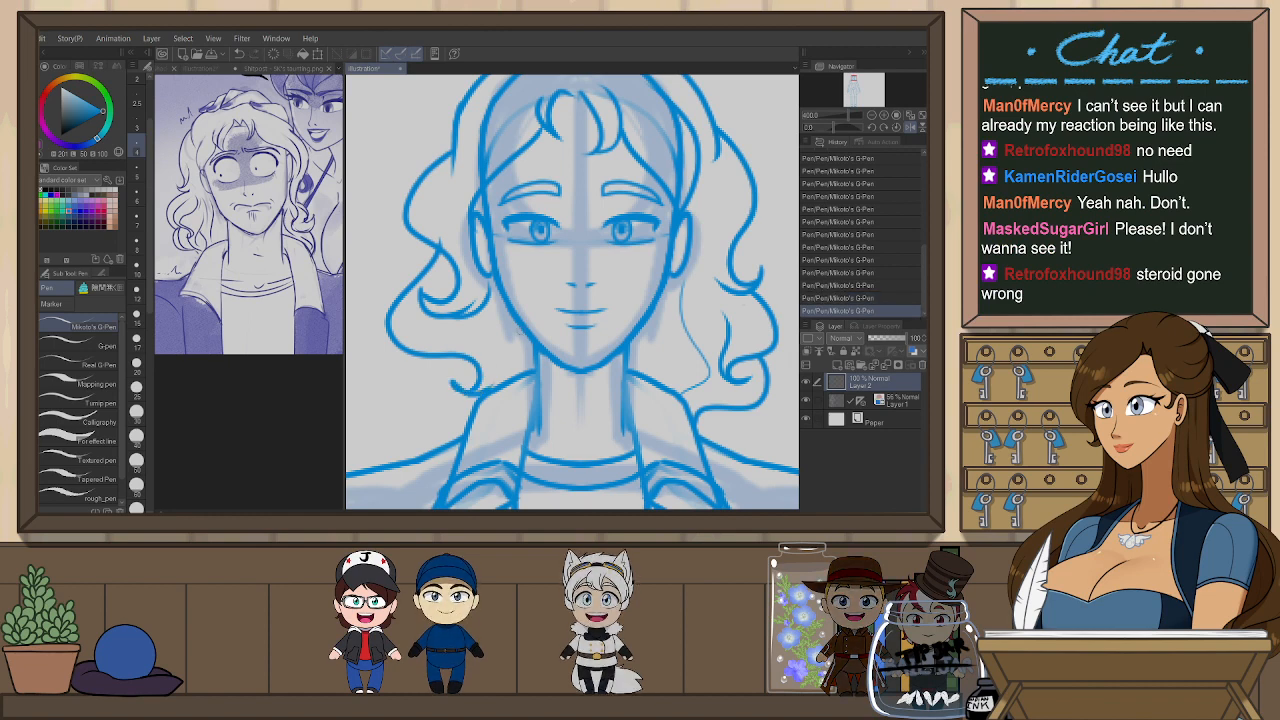
pyautogui.hotkey('ctrl', 'z')
pyautogui.hotkey('ctrl', 'z')
pyautogui.moveTo(440, 256)
pyautogui.mouseDown()
pyautogui.moveTo(400, 360)
pyautogui.moveTo(476, 382)
pyautogui.moveTo(474, 405)
pyautogui.mouseUp()
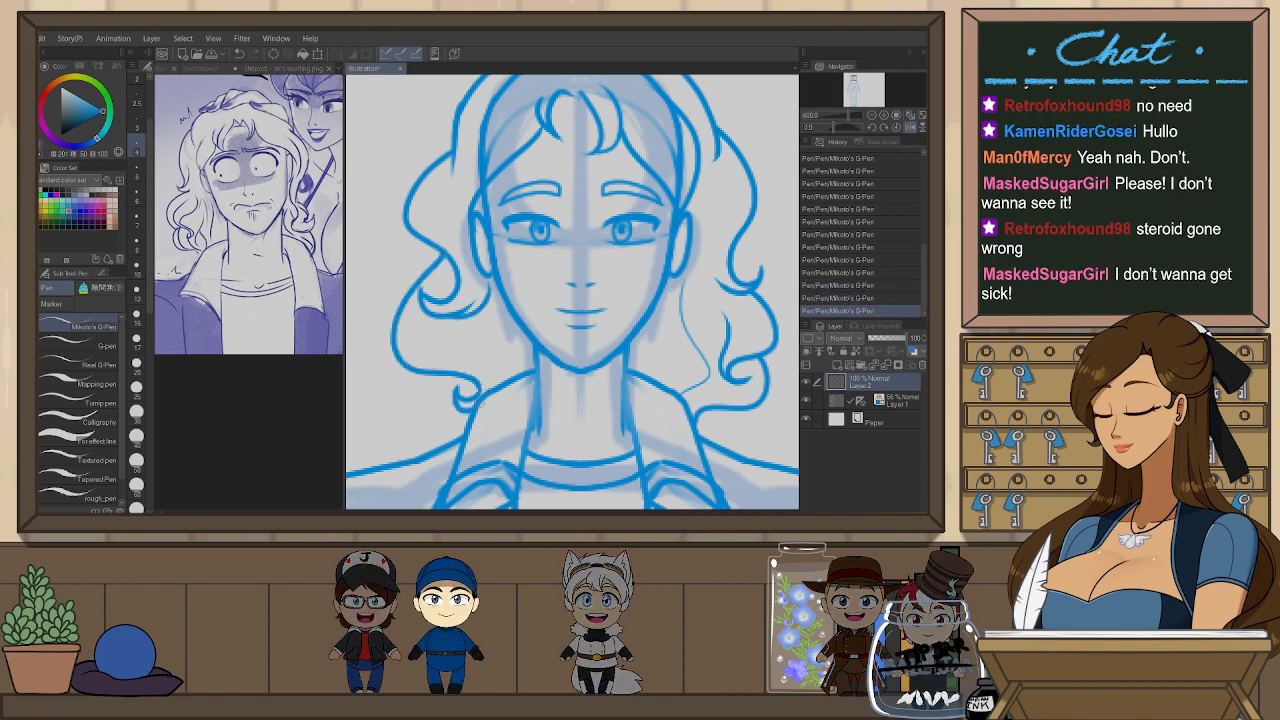
pyautogui.hotkey('ctrl', 'z')
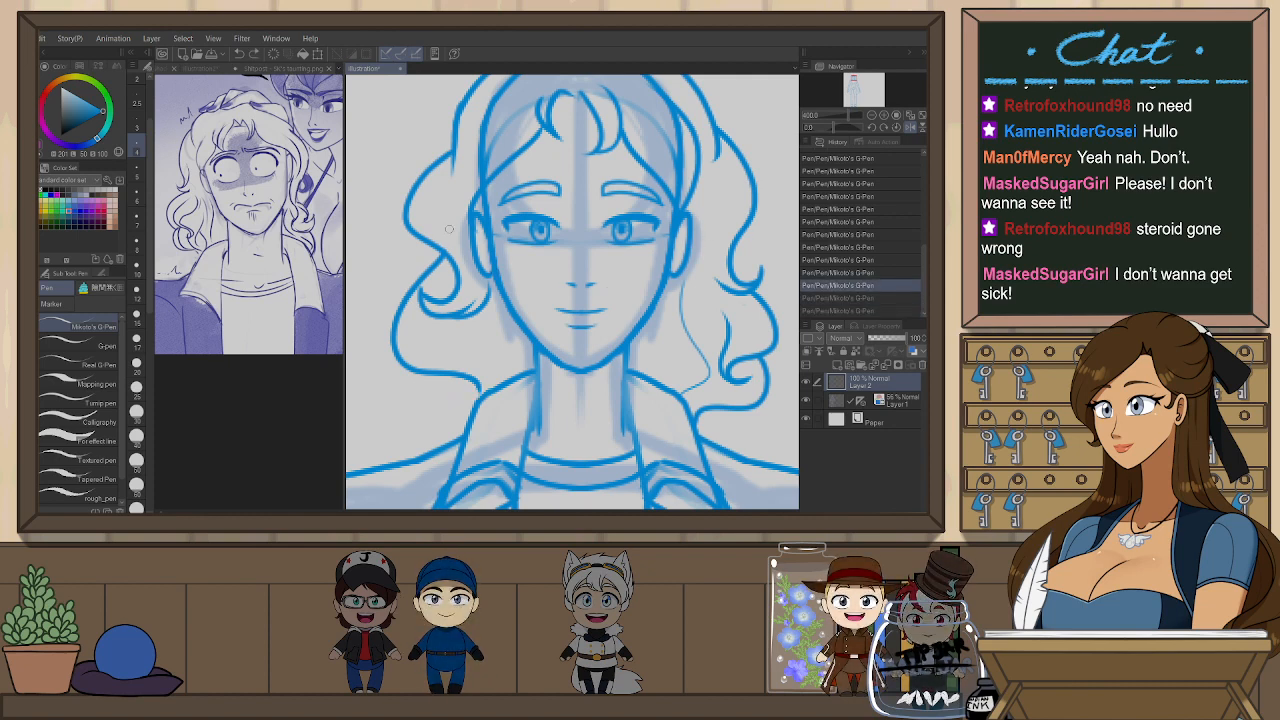
pyautogui.hotkey('ctrl', 'z')
pyautogui.hotkey('ctrl', 'z')
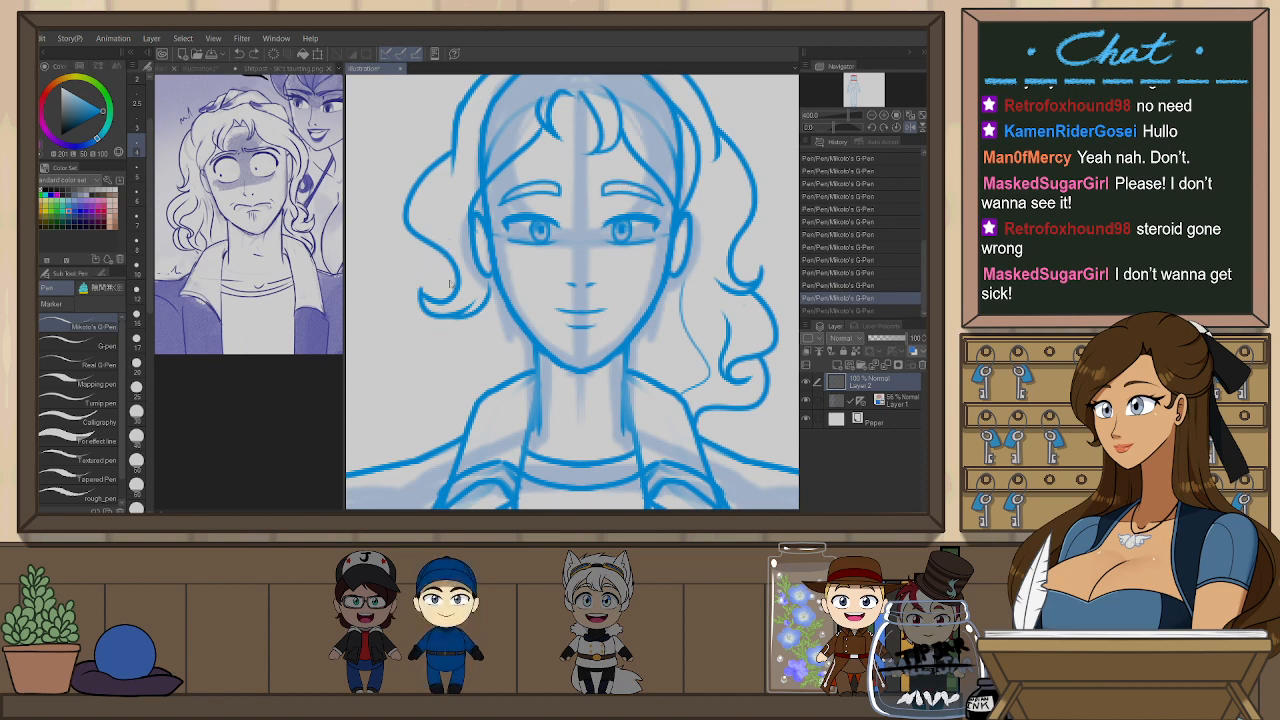
pyautogui.moveTo(401, 307)
pyautogui.mouseDown()
pyautogui.moveTo(414, 371)
pyautogui.moveTo(464, 394)
pyautogui.mouseUp()
pyautogui.hotkey('ctrl', 'z')
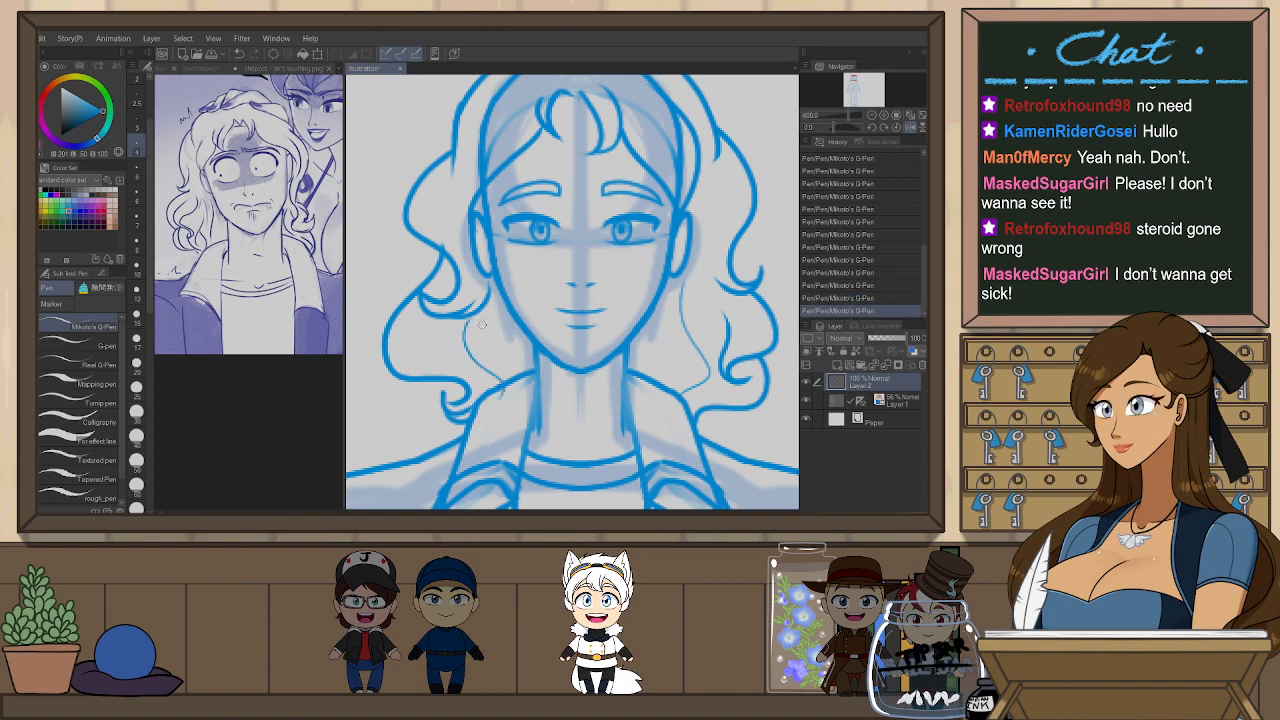
# - Flip the canvas view back and check the hair's shape and balance around the head and shoulders
pyautogui.scroll(-3, 661, 267)
pyautogui.moveTo(661, 267); pyautogui.dragTo(615, 287)
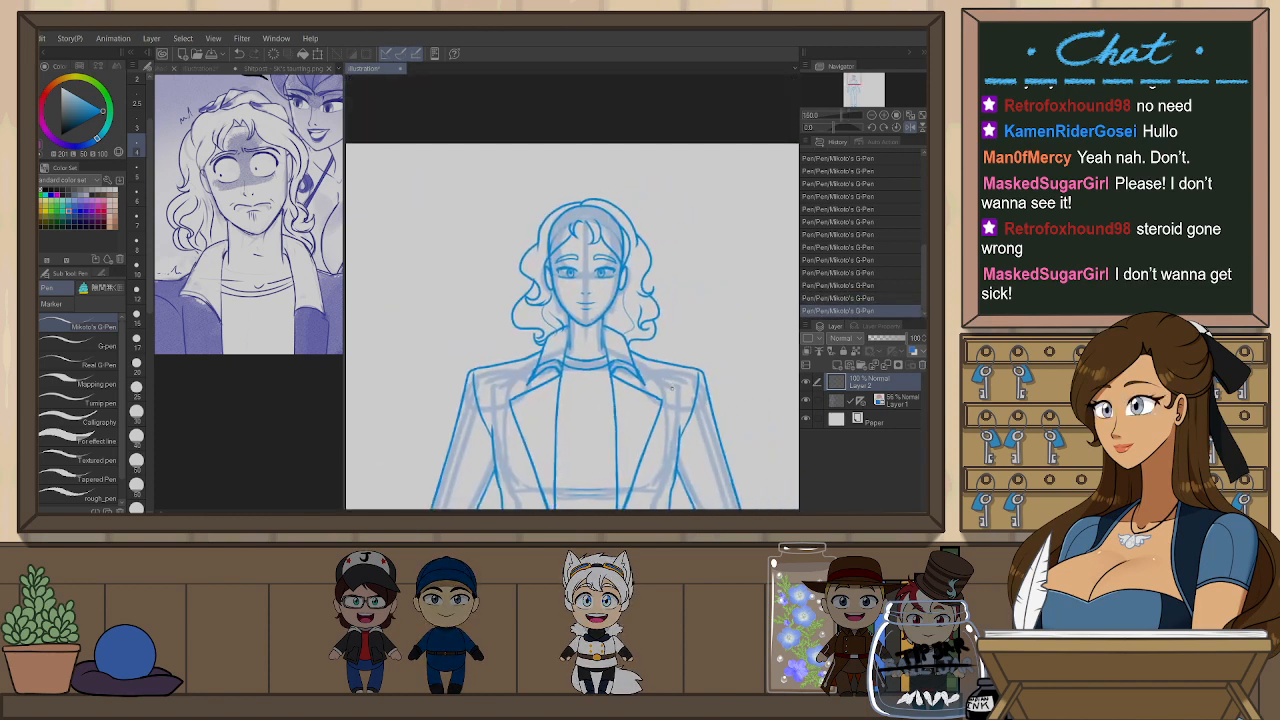
pyautogui.moveTo(682, 374); pyautogui.dragTo(654, 374)
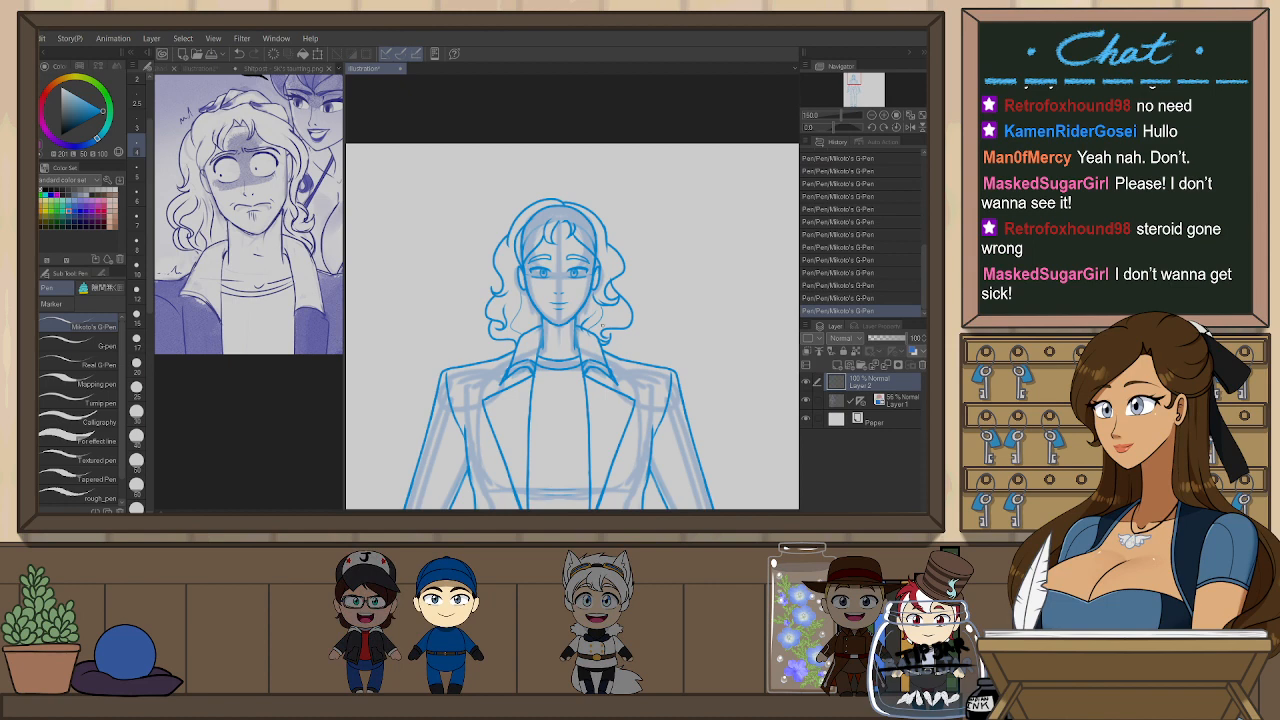
pyautogui.scroll(1, 608, 325)
pyautogui.scroll(1, 503, 252)
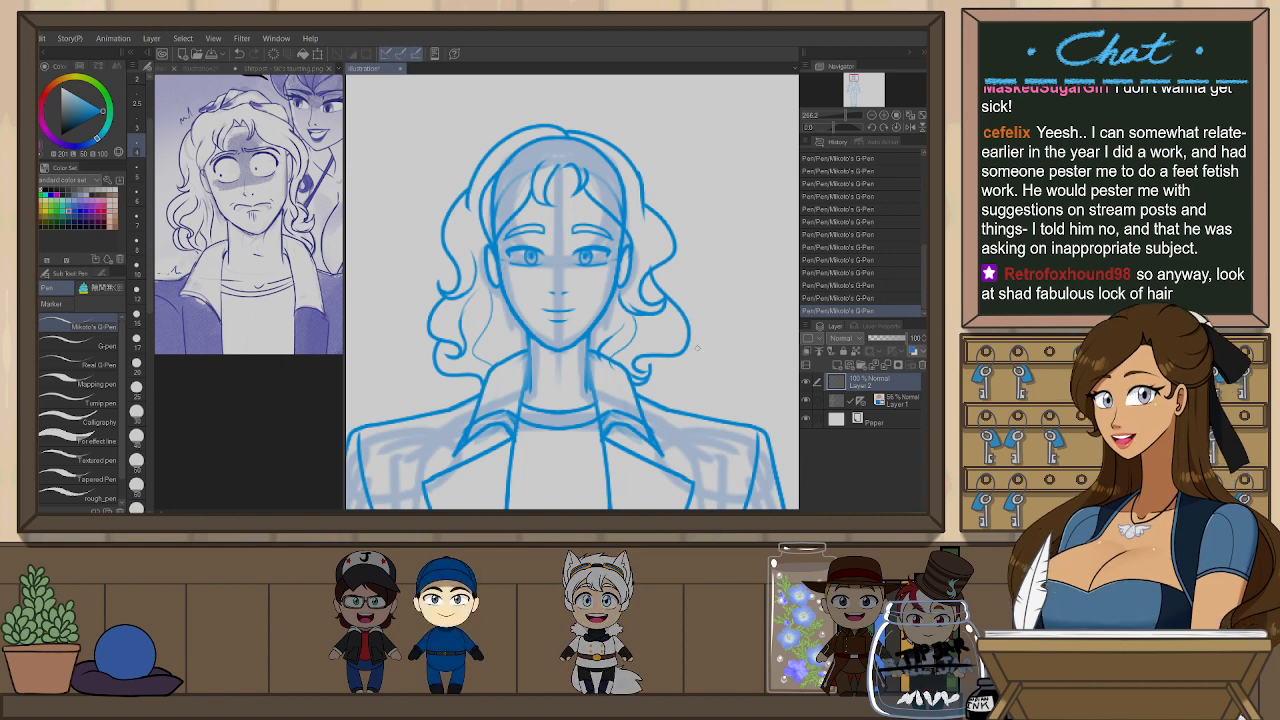
pyautogui.moveTo(712, 334); pyautogui.dragTo(720, 374)
pyautogui.moveTo(688, 307); pyautogui.dragTo(690, 346)
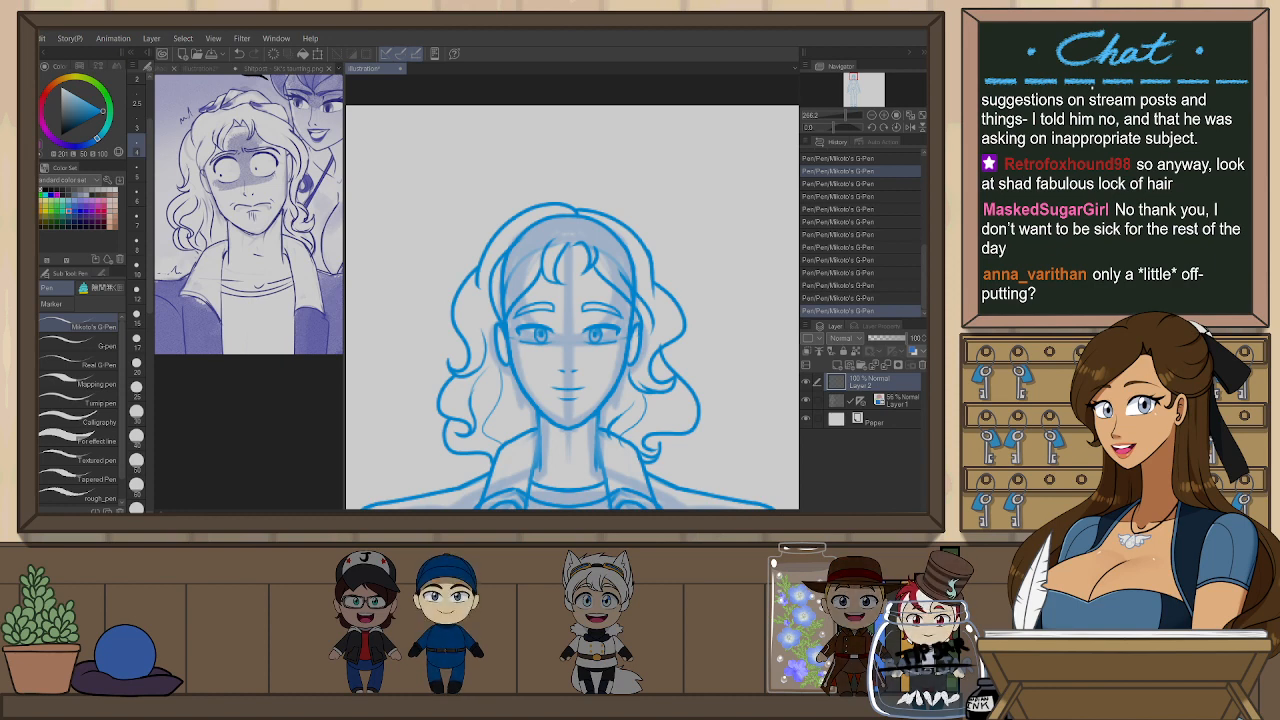
# - Examine the hair in proportion to the full figure and coat, comparing distant and close views
pyautogui.hotkey('ctrl', '-')
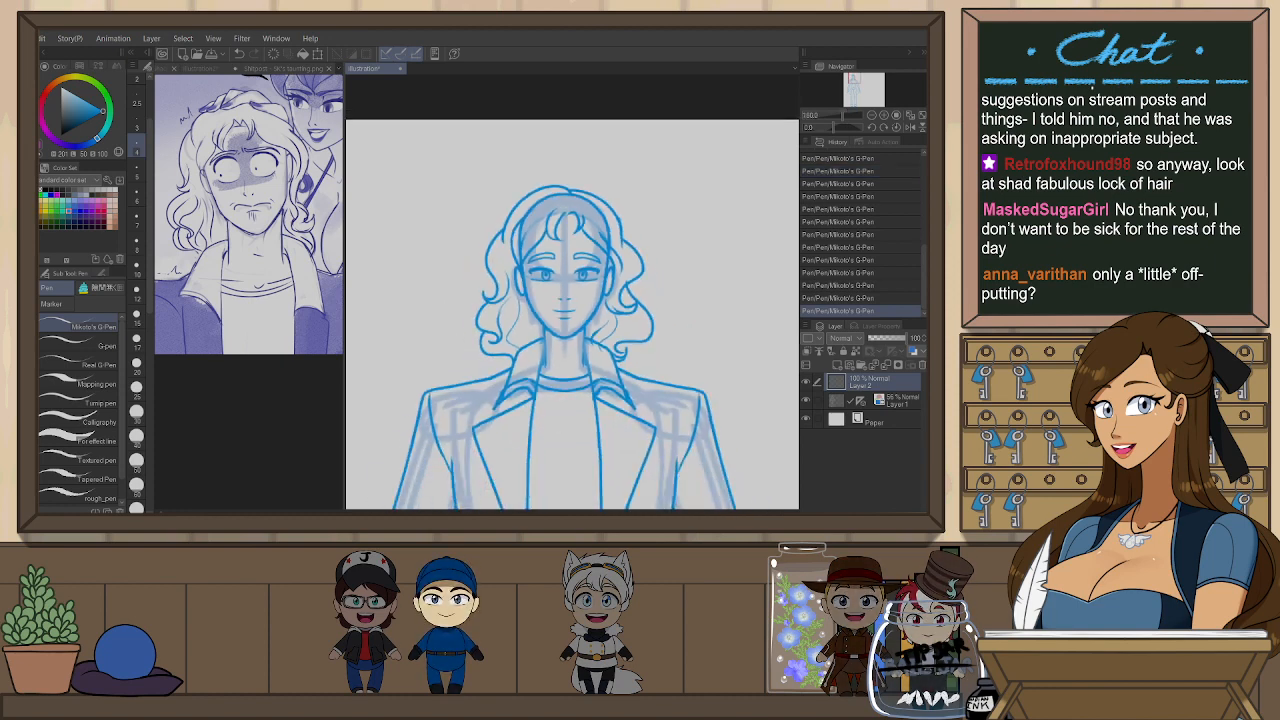
pyautogui.hotkey('ctrl', '-')
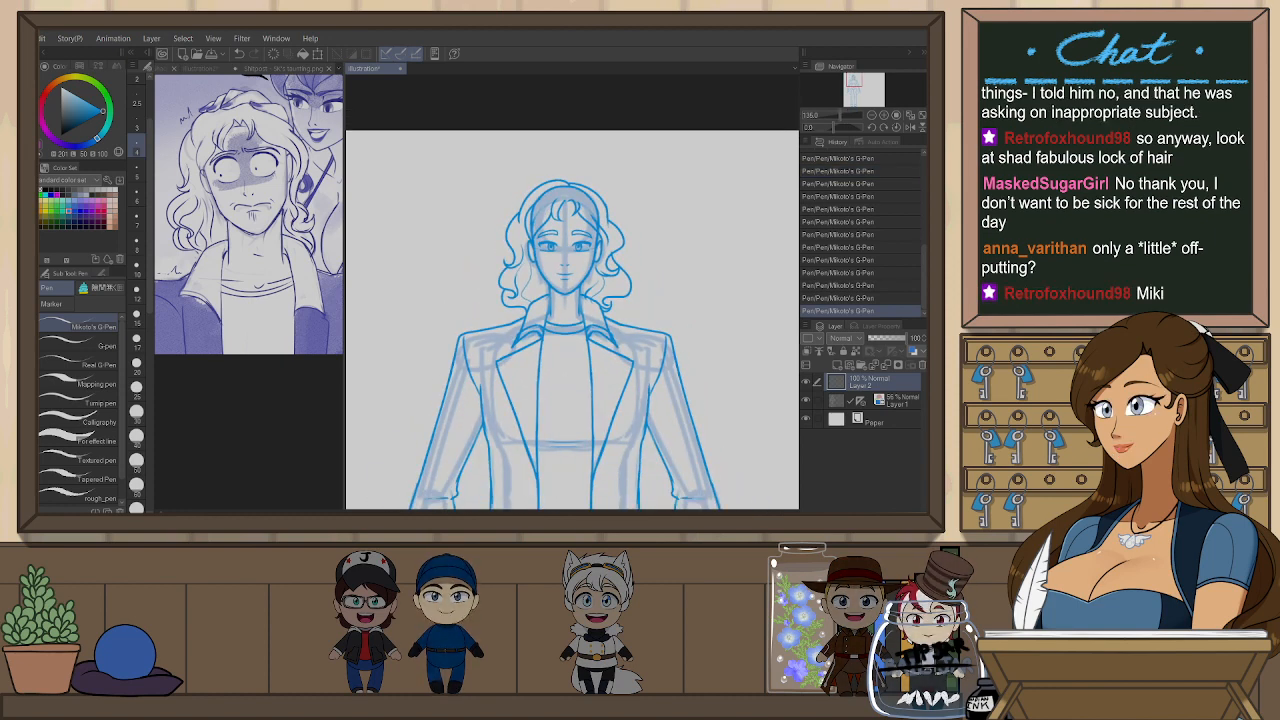
pyautogui.scroll(-6, 584, 175)
pyautogui.scroll(4, 585, 174)
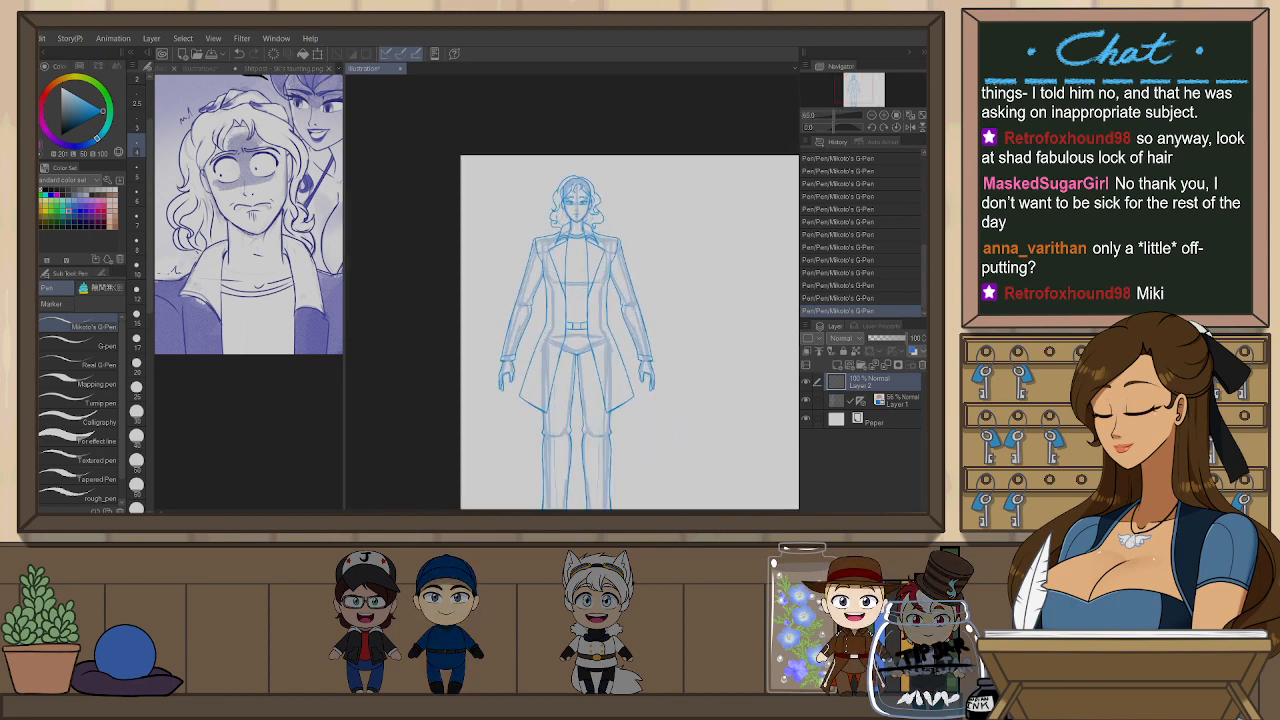
pyautogui.scroll(1, 577, 180)
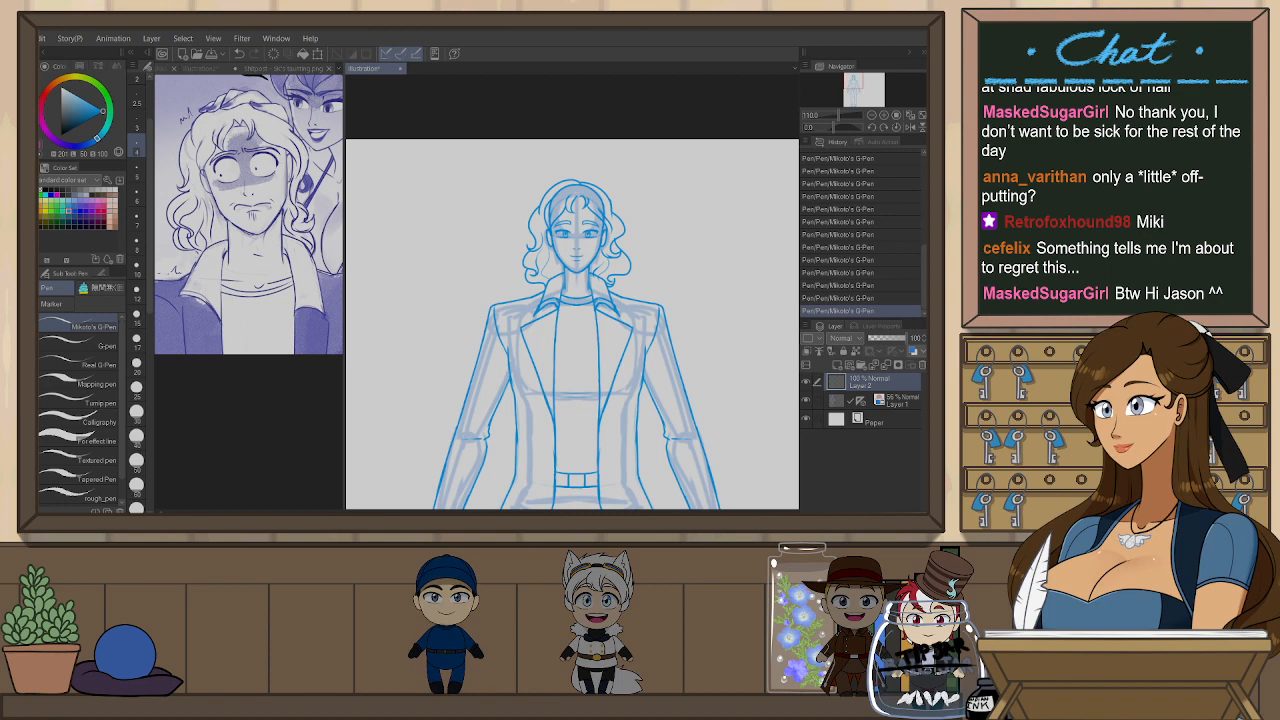
pyautogui.scroll(5, 647, 228)
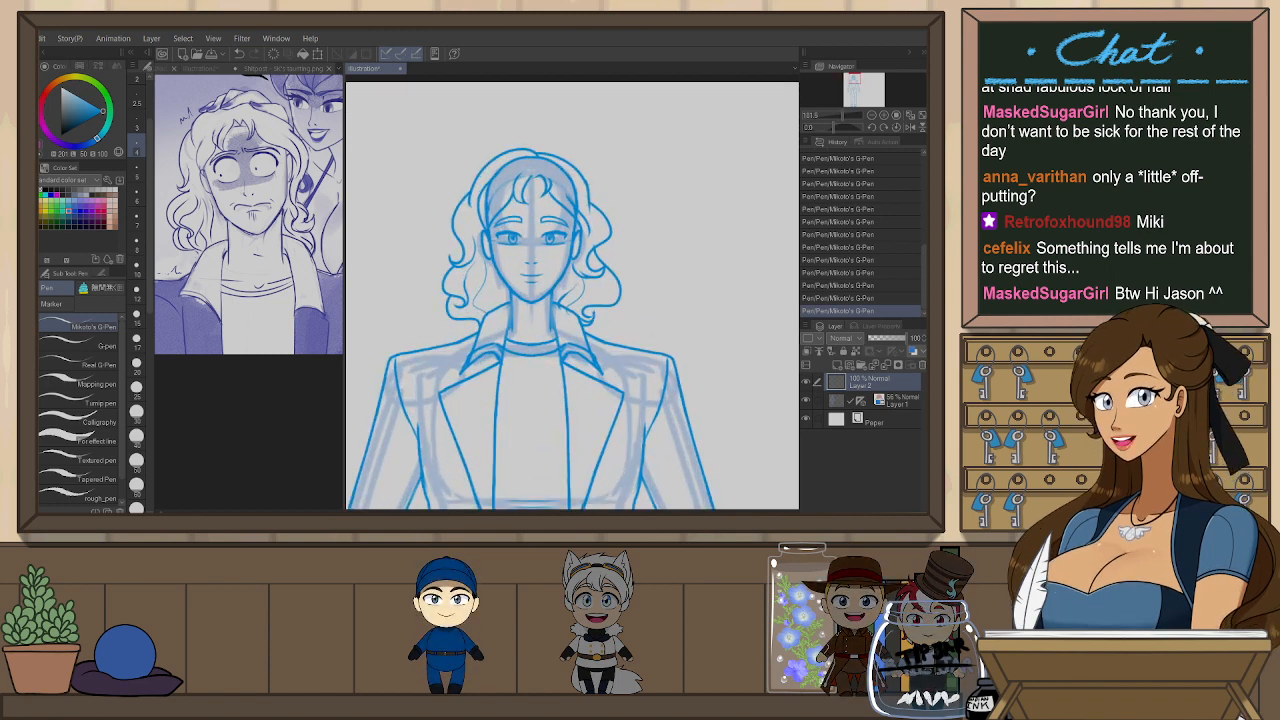
pyautogui.scroll(-3, 652, 229)
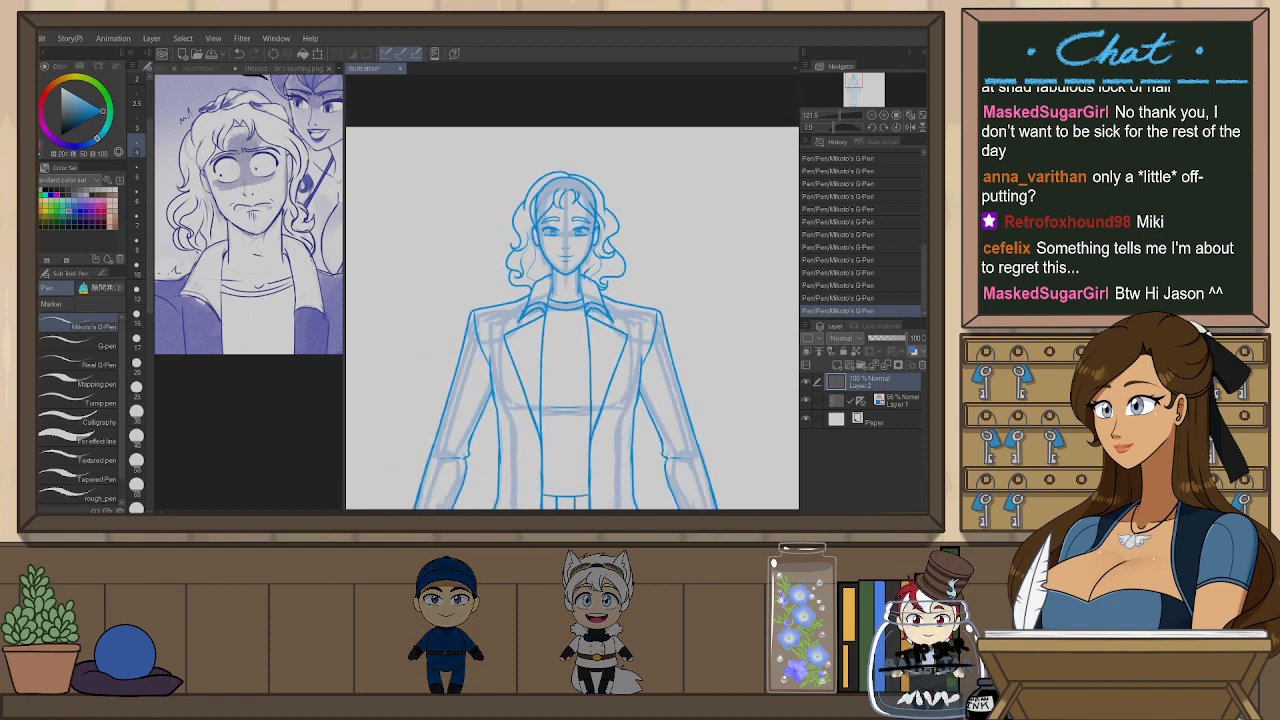
pyautogui.scroll(2, 610, 145)
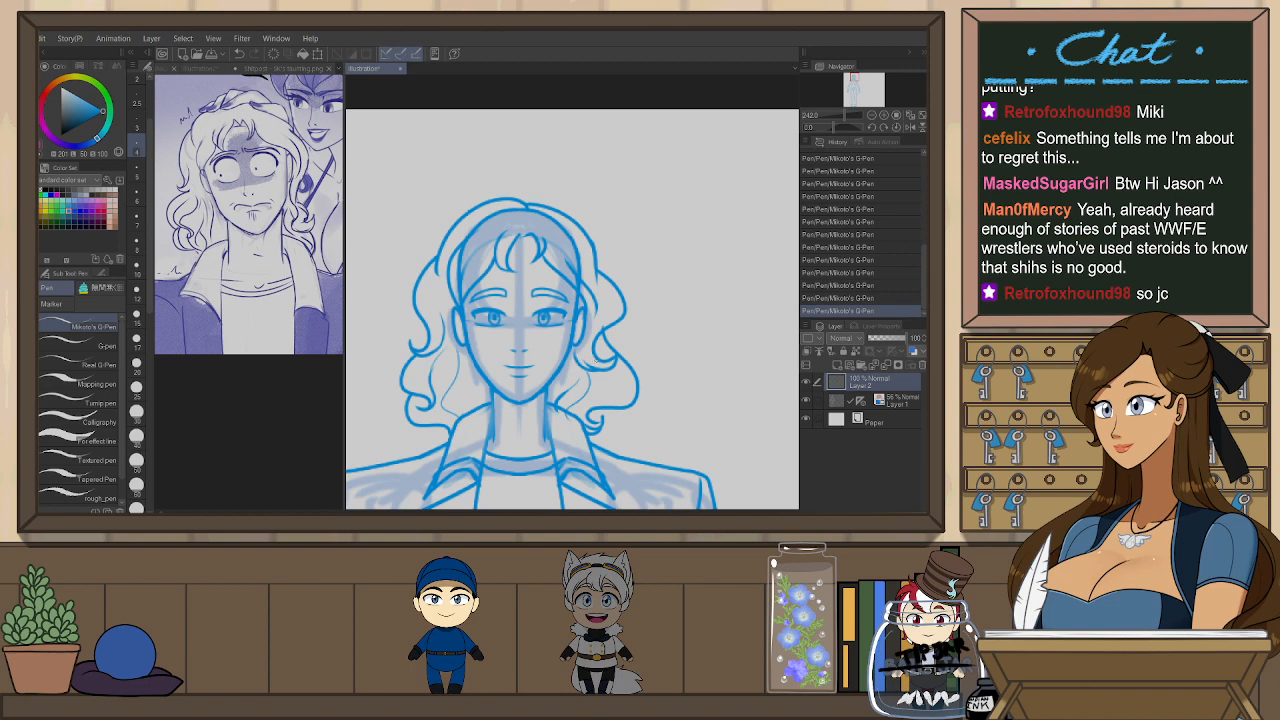
pyautogui.scroll(-8, 589, 165)
pyautogui.scroll(2, 478, 236)
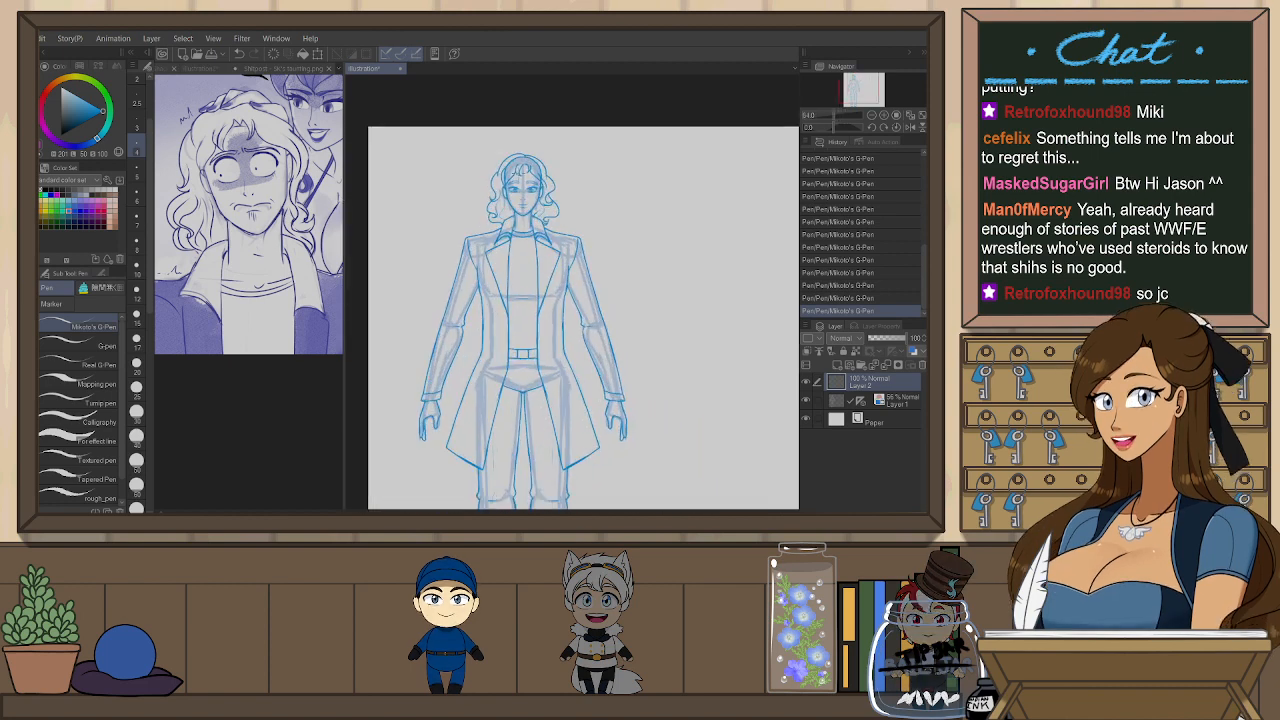
# - Move the symmetry ruler from Layer 1 to Layer 2 and draw mirrored neck lines below the jaw
pyautogui.scroll(4, 520, 170)
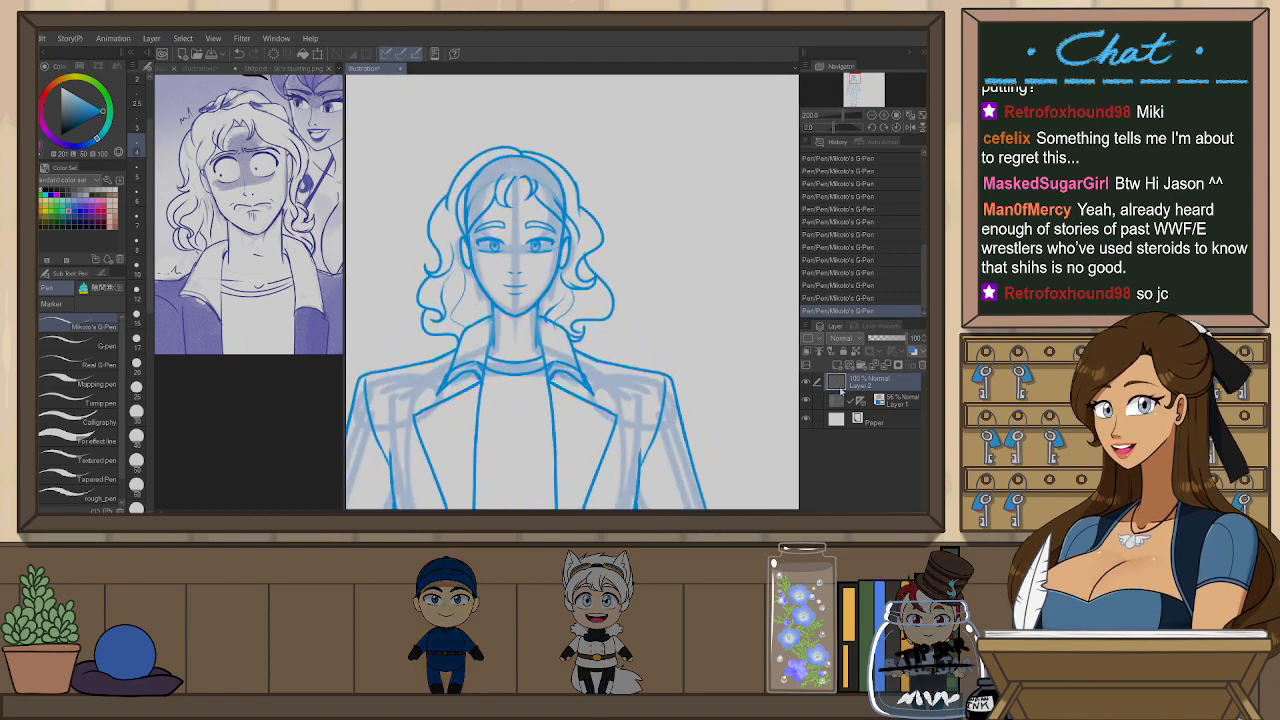
pyautogui.scroll(3, 487, 311)
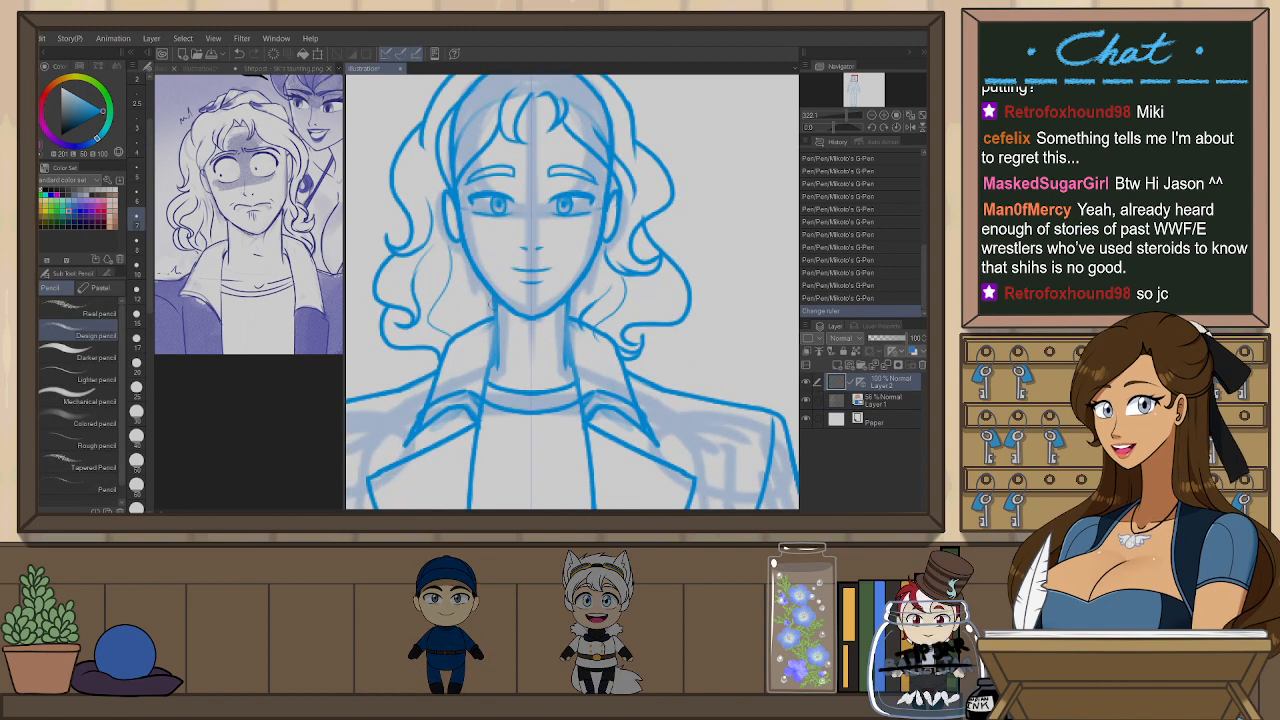
pyautogui.hotkey('ctrl', 'z')
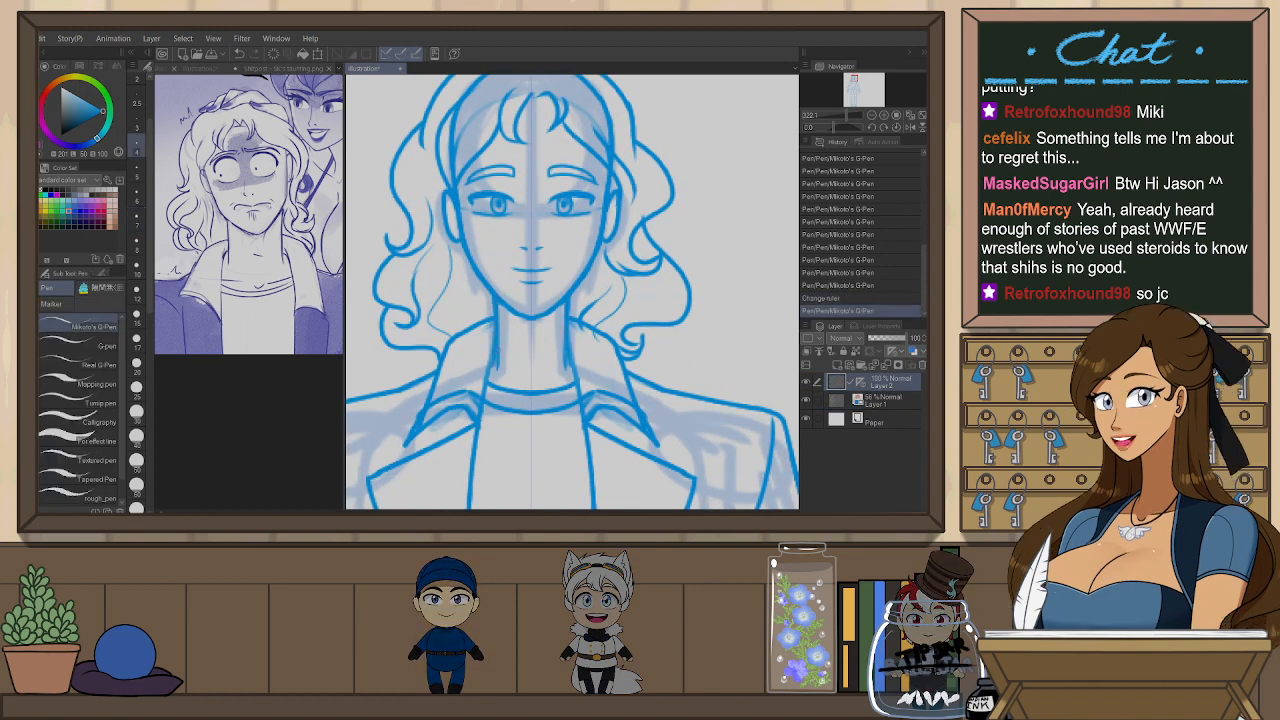
pyautogui.hotkey('ctrl', 'y')
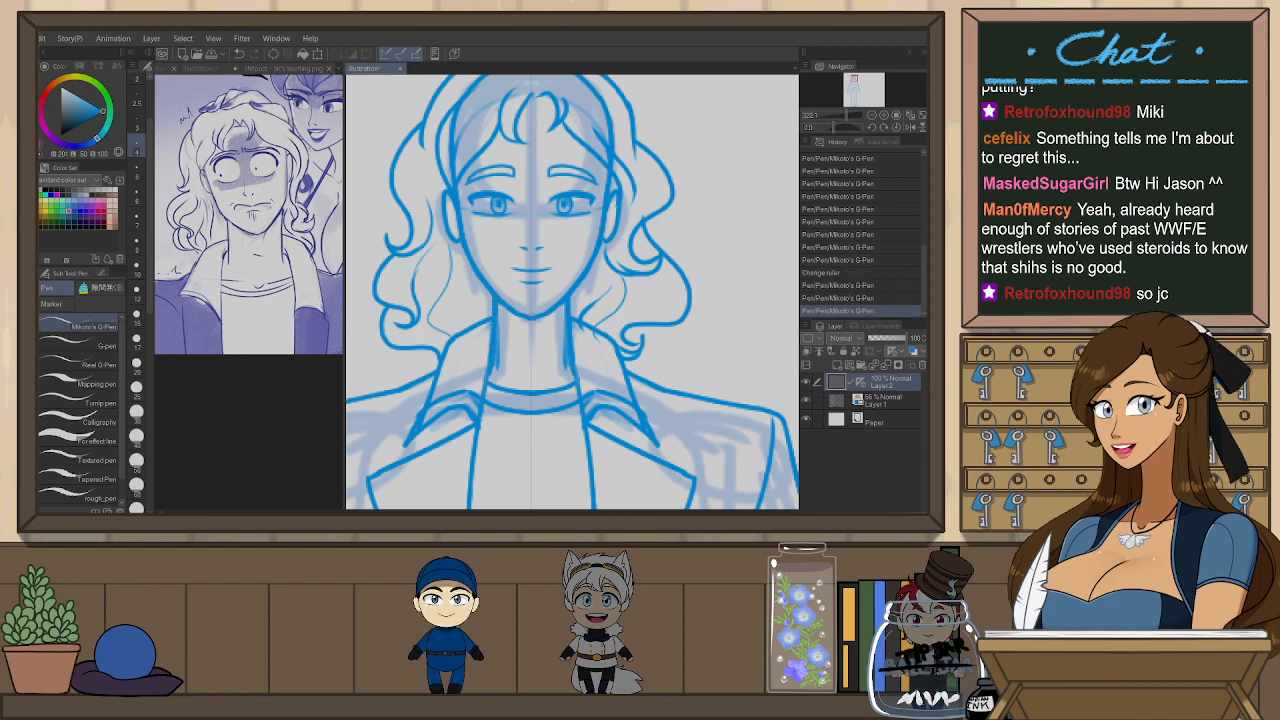
# - Lasso the inner areas along both sides of the neck, cut the line art inside them, and deselect
pyautogui.press('m')
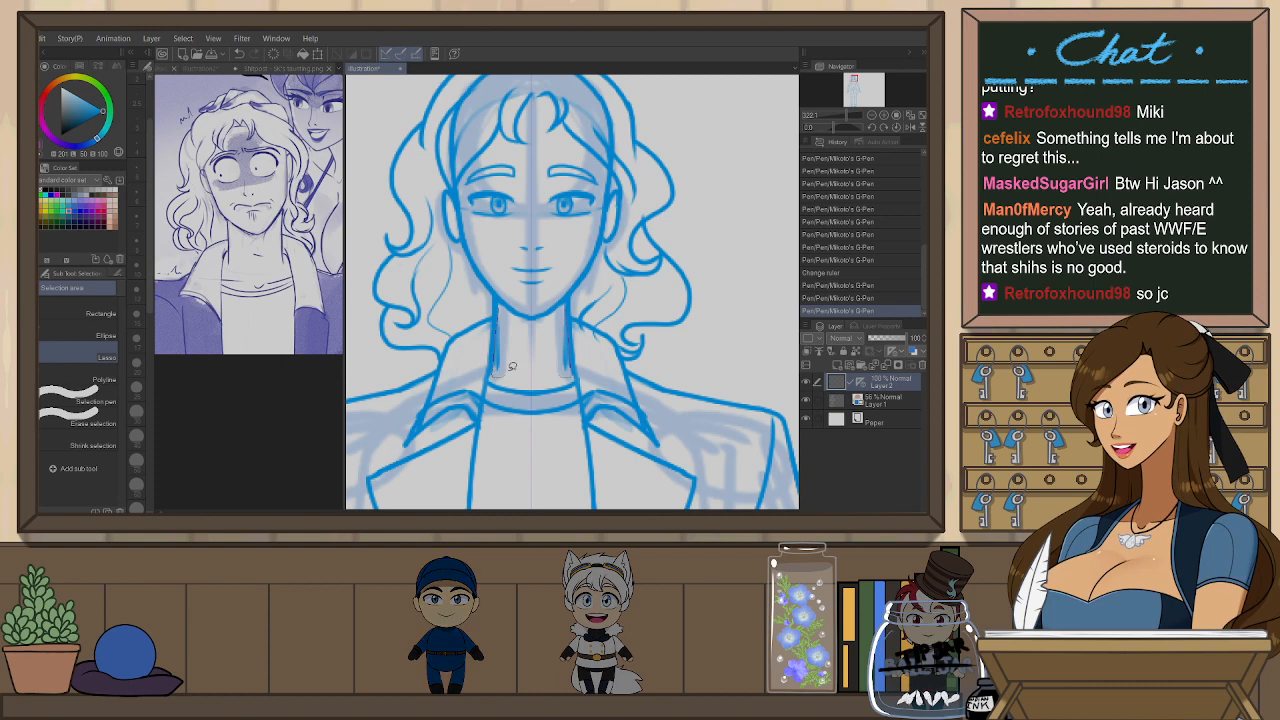
pyautogui.moveTo(500, 308); pyautogui.dragTo(546, 303)
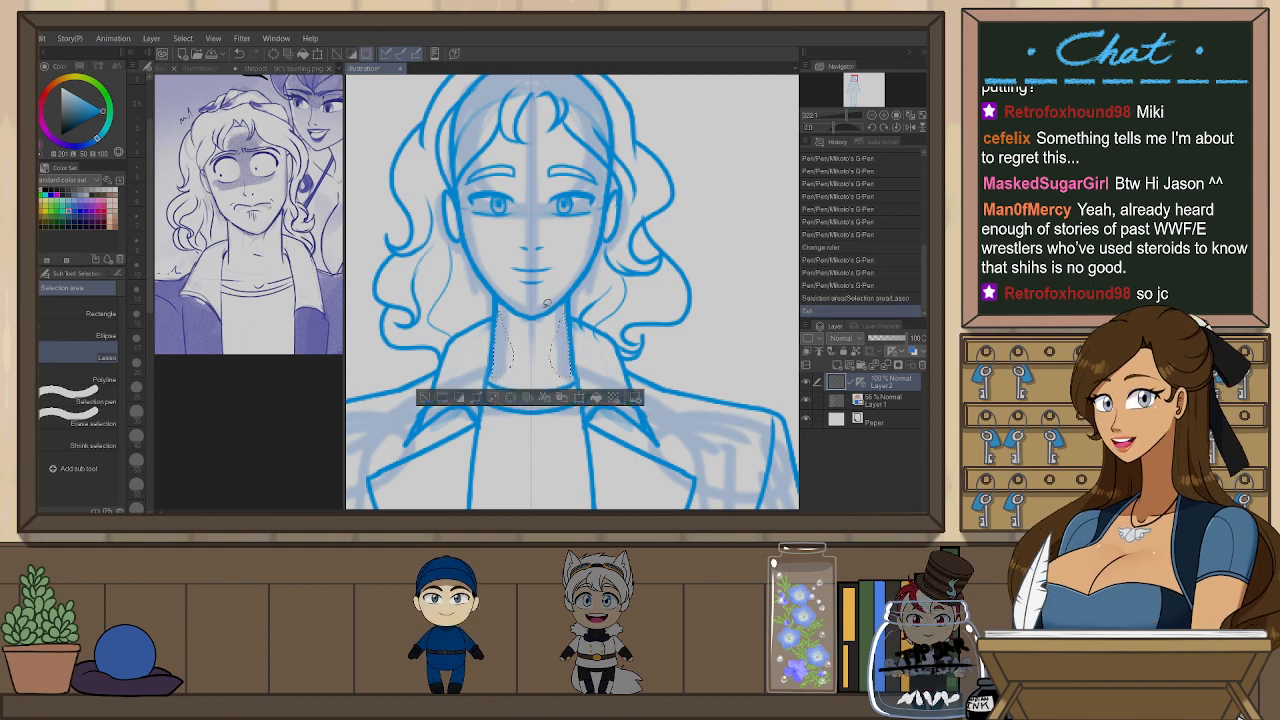
pyautogui.hotkey('ctrl', 'x')
pyautogui.hotkey('ctrl', 'd')
# - Add a new raster layer above Layer 2 and switch the reference view to the illustration of the man in a red hat
pyautogui.scroll(-5, 543, 298)
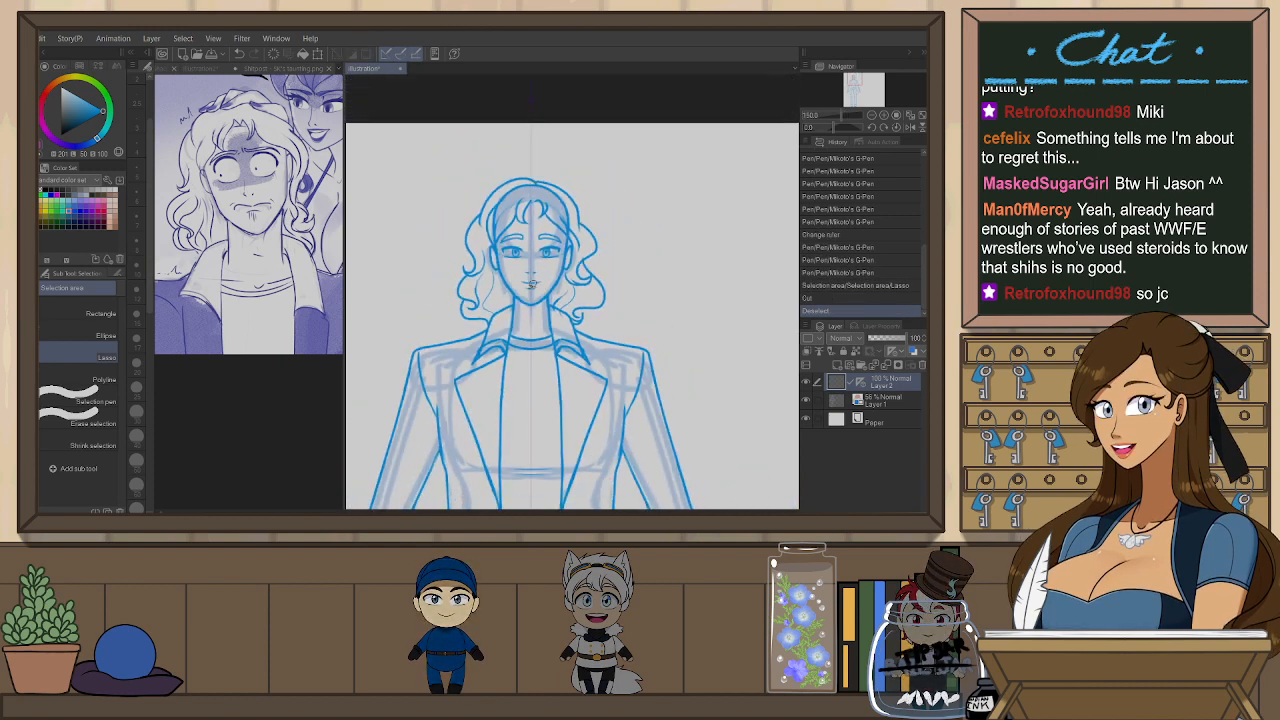
pyautogui.scroll(-2, 480, 222)
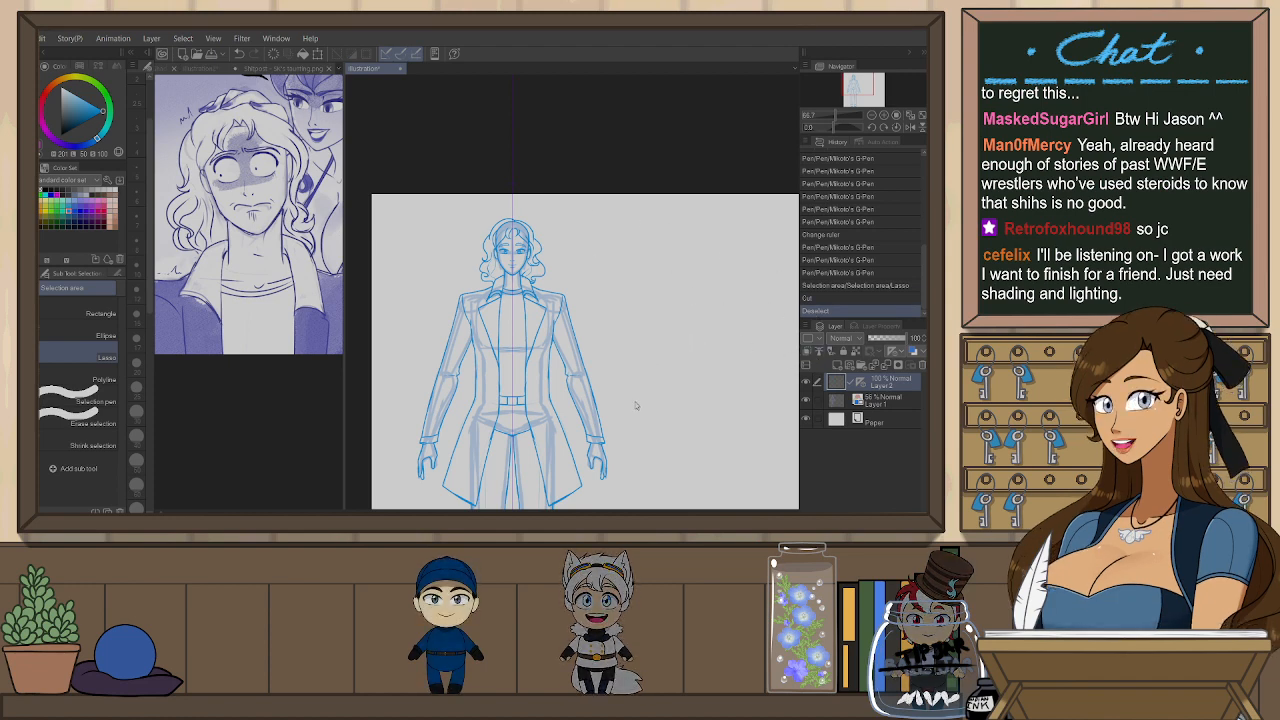
pyautogui.hotkey('ctrl', 'shift', 'n')
pyautogui.scroll(5, 514, 205)
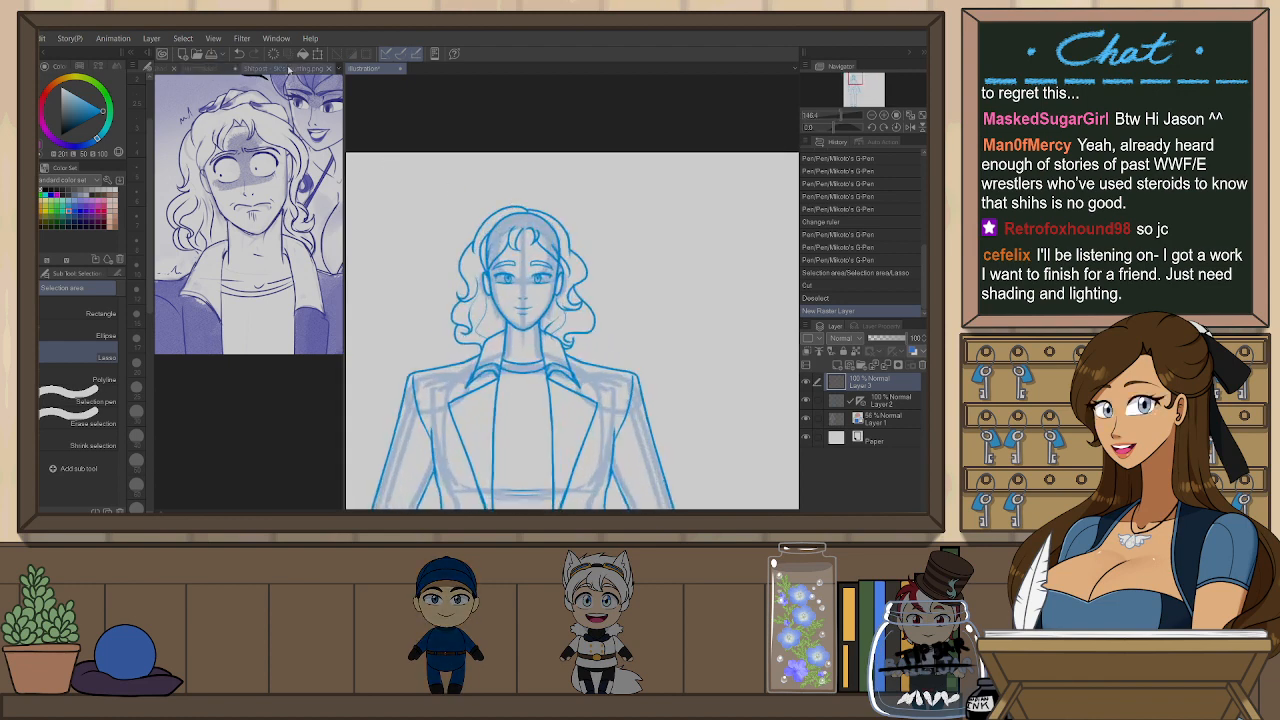
pyautogui.click(214, 69)
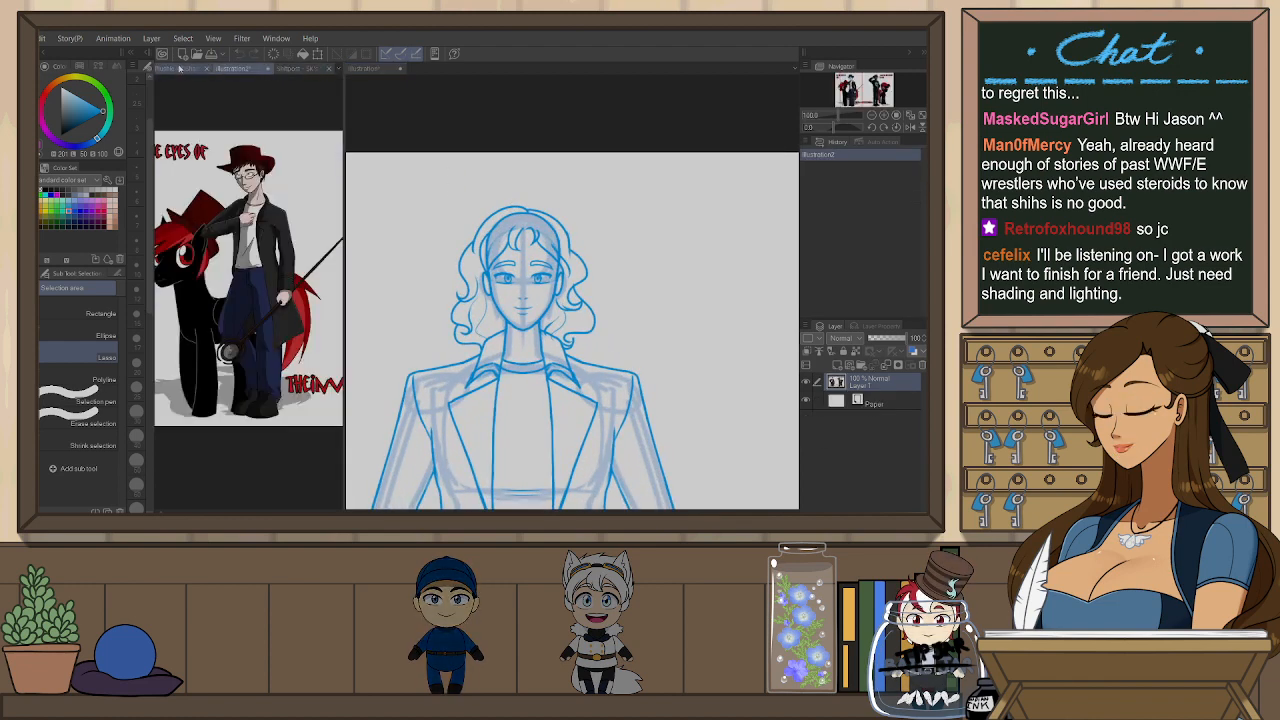
# - Examine the hat designs in the open references, comparing the striped top hat plush, red hat illustrations, and top-hatted red-haired character
pyautogui.click(180, 69)
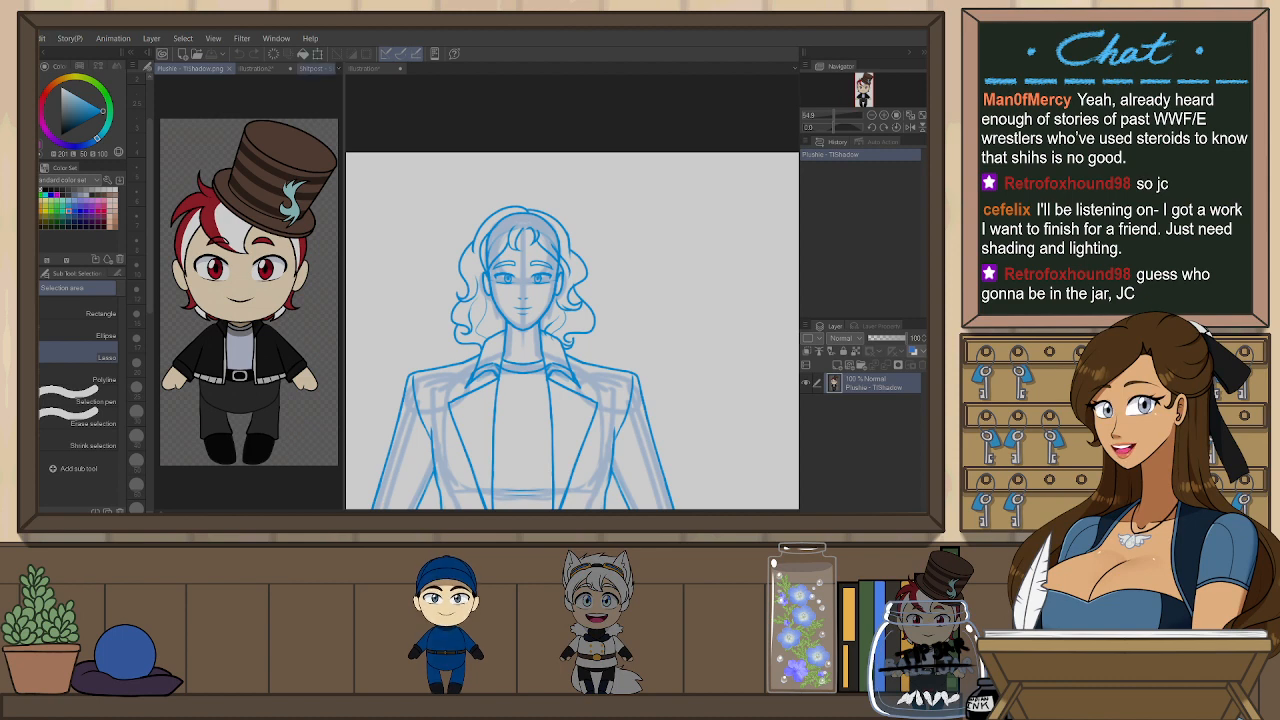
pyautogui.click(258, 70)
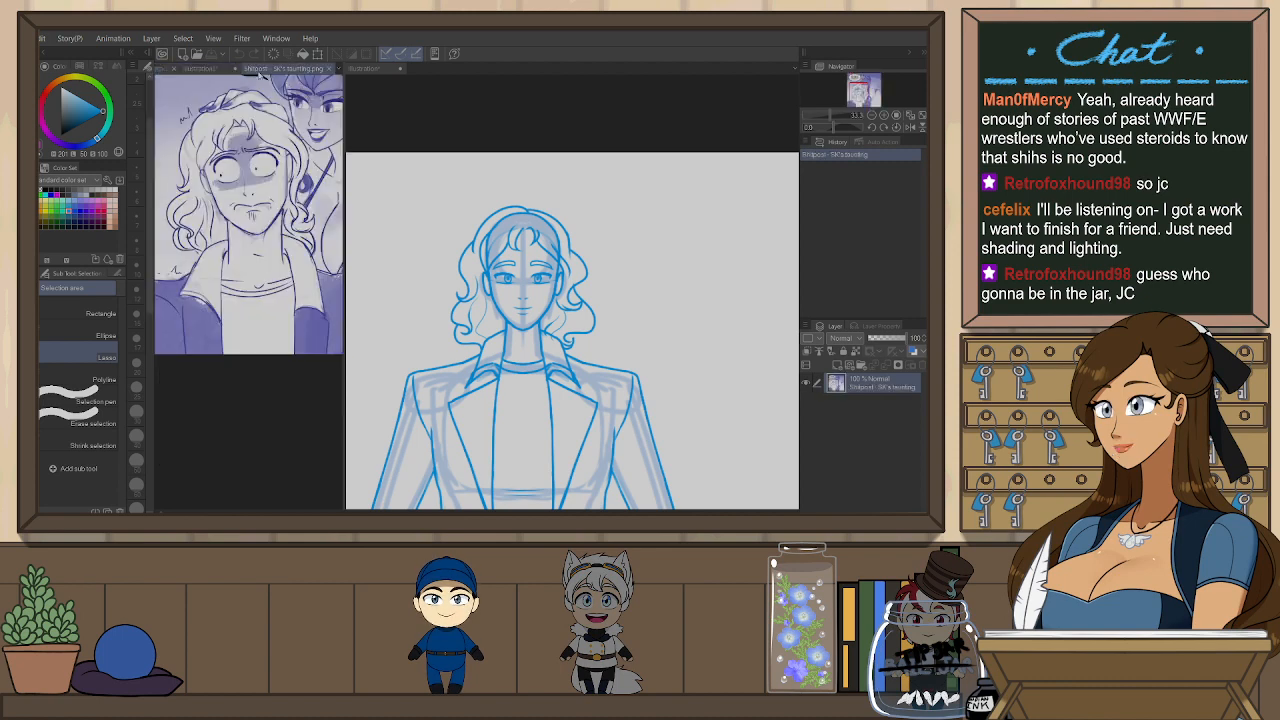
pyautogui.click(59, 61)
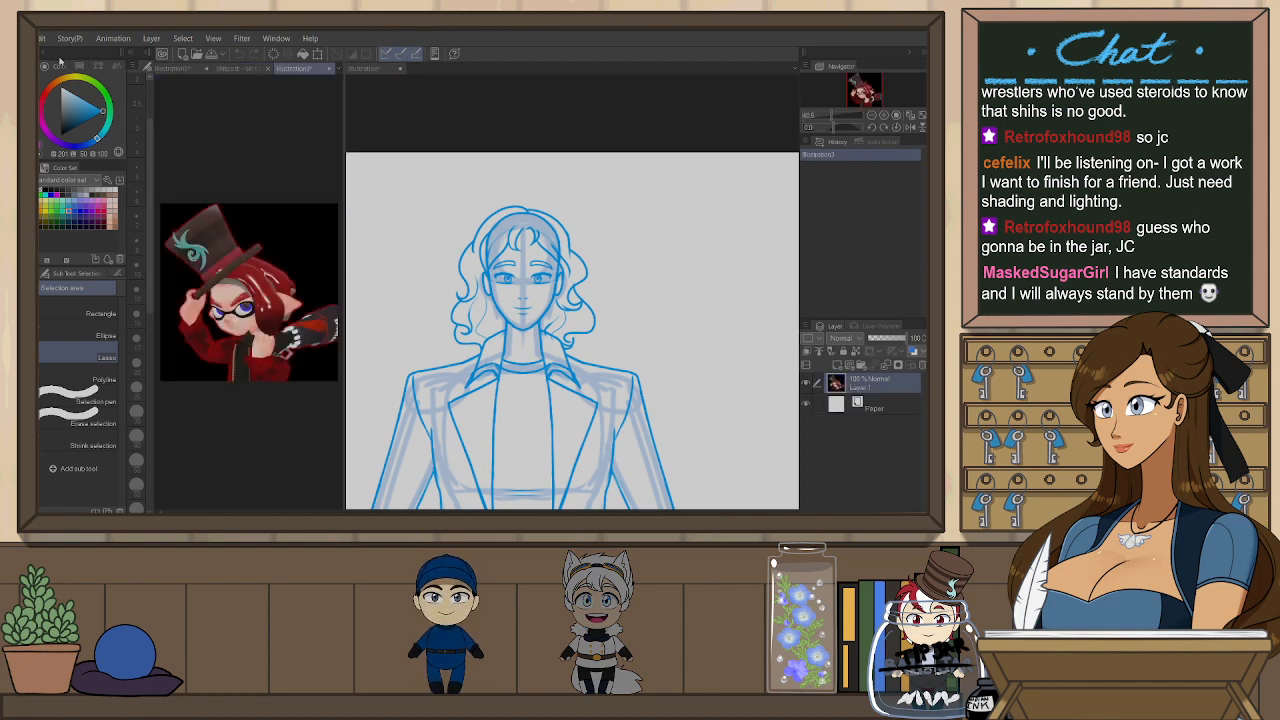
pyautogui.scroll(2, 225, 260)
pyautogui.scroll(-1, 311, 185)
pyautogui.scroll(1, 300, 186)
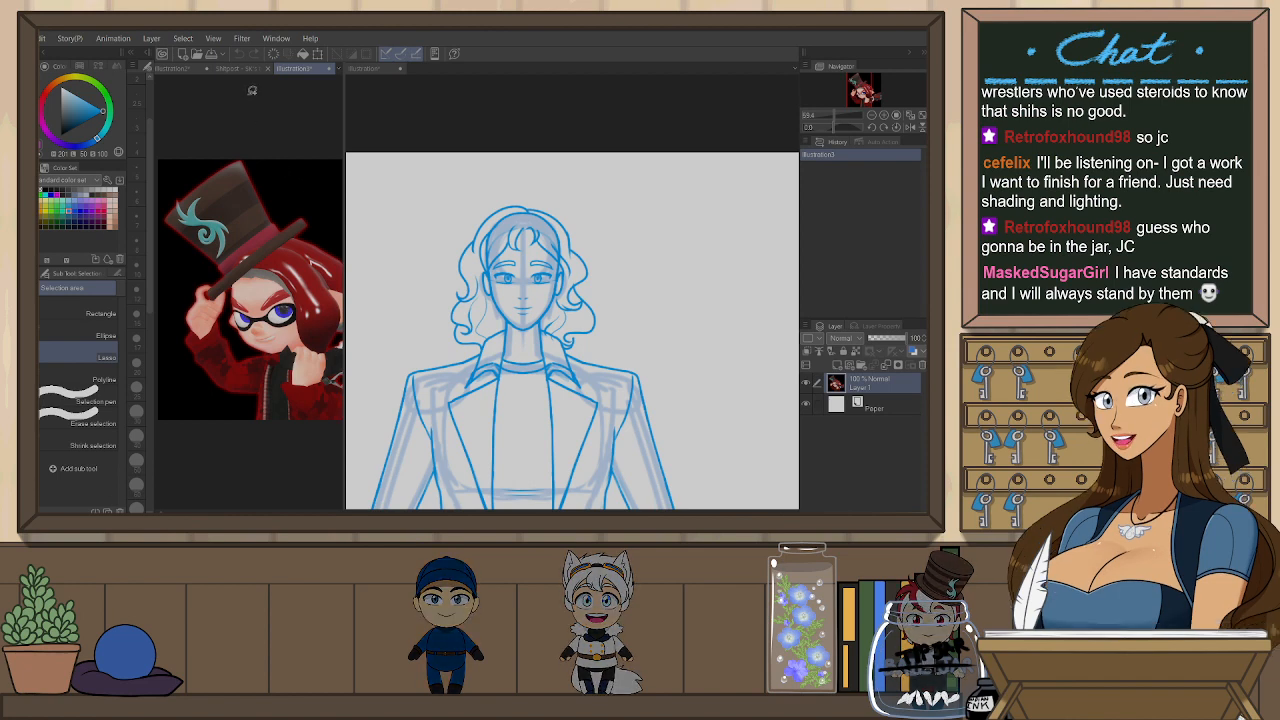
pyautogui.click(223, 71)
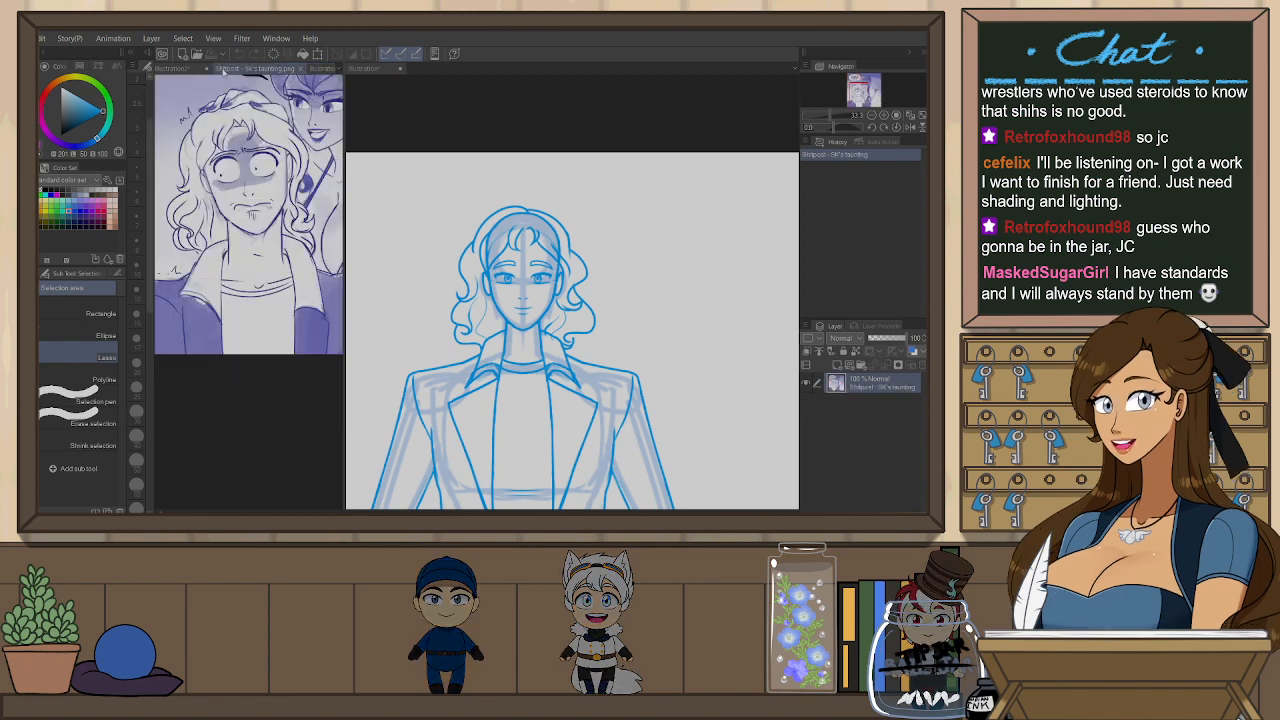
pyautogui.click(176, 70)
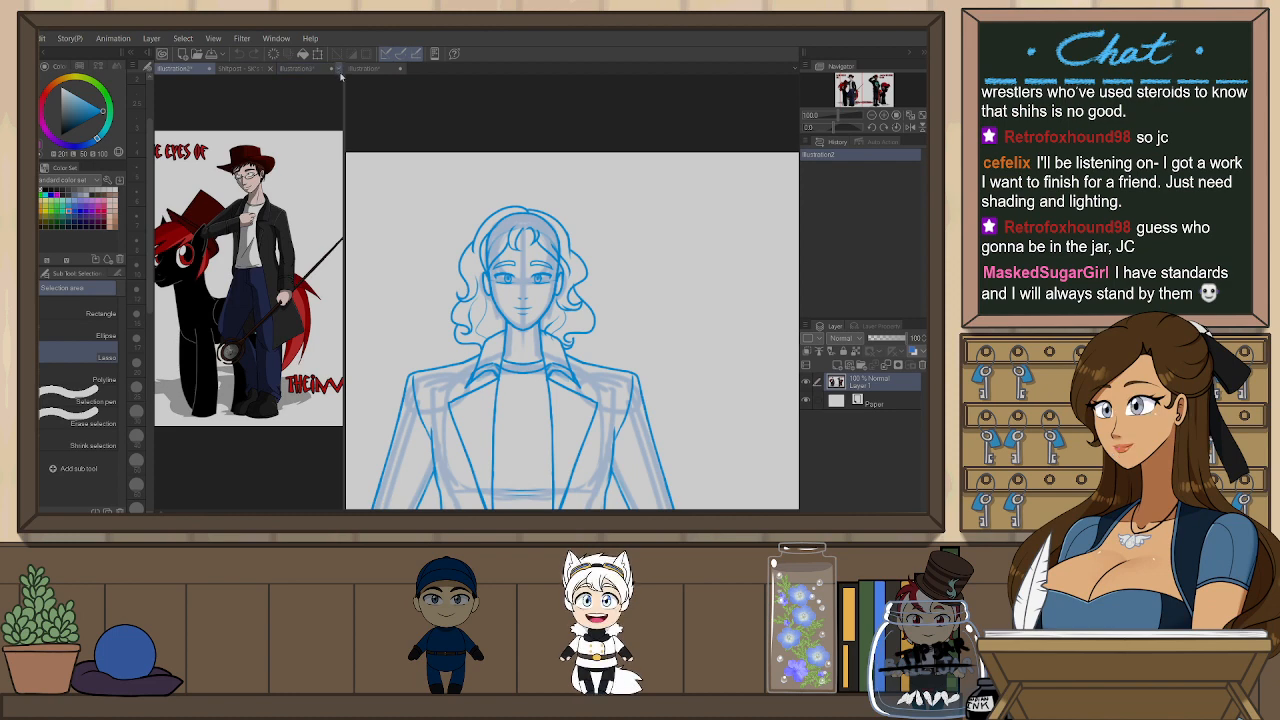
pyautogui.click(366, 104)
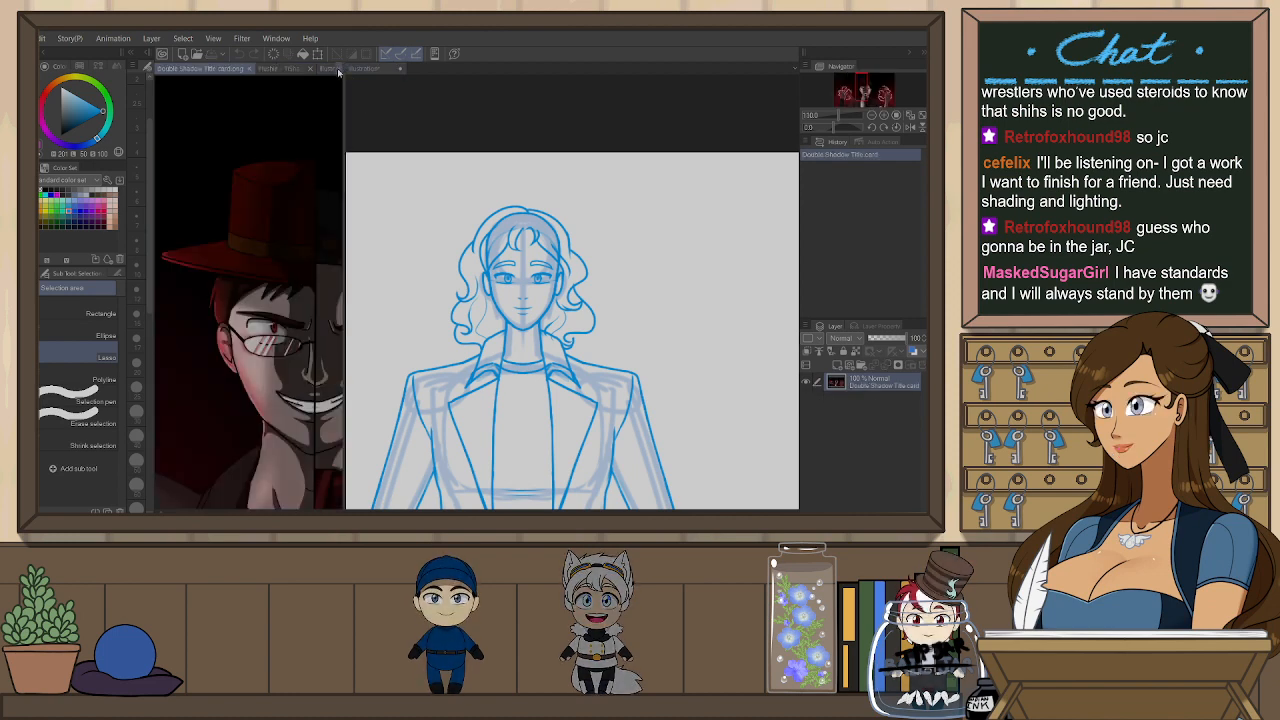
pyautogui.click(249, 69)
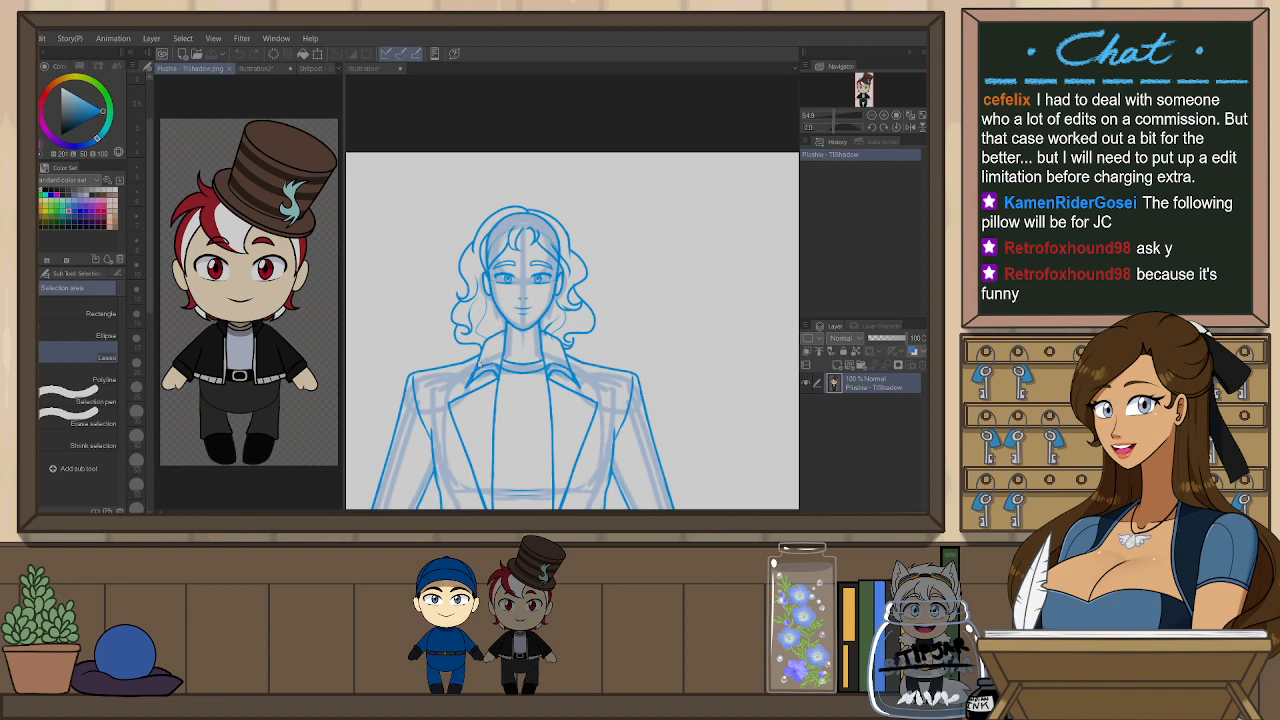
# - Return to the character illustration and select Mikoto's G-Pen for drawing on Layer 3
pyautogui.click(375, 70)
pyautogui.moveTo(669, 427); pyautogui.dragTo(681, 401)
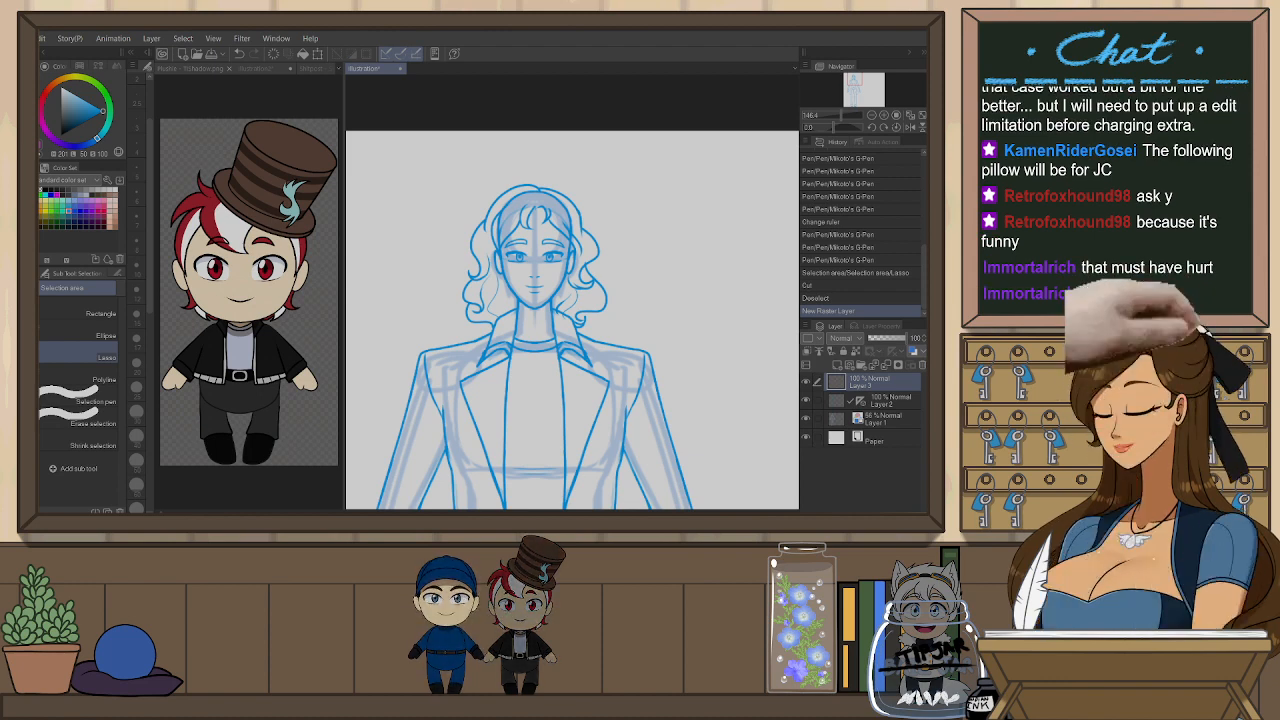
pyautogui.press('p')
pyautogui.moveTo(637, 433); pyautogui.dragTo(660, 366)
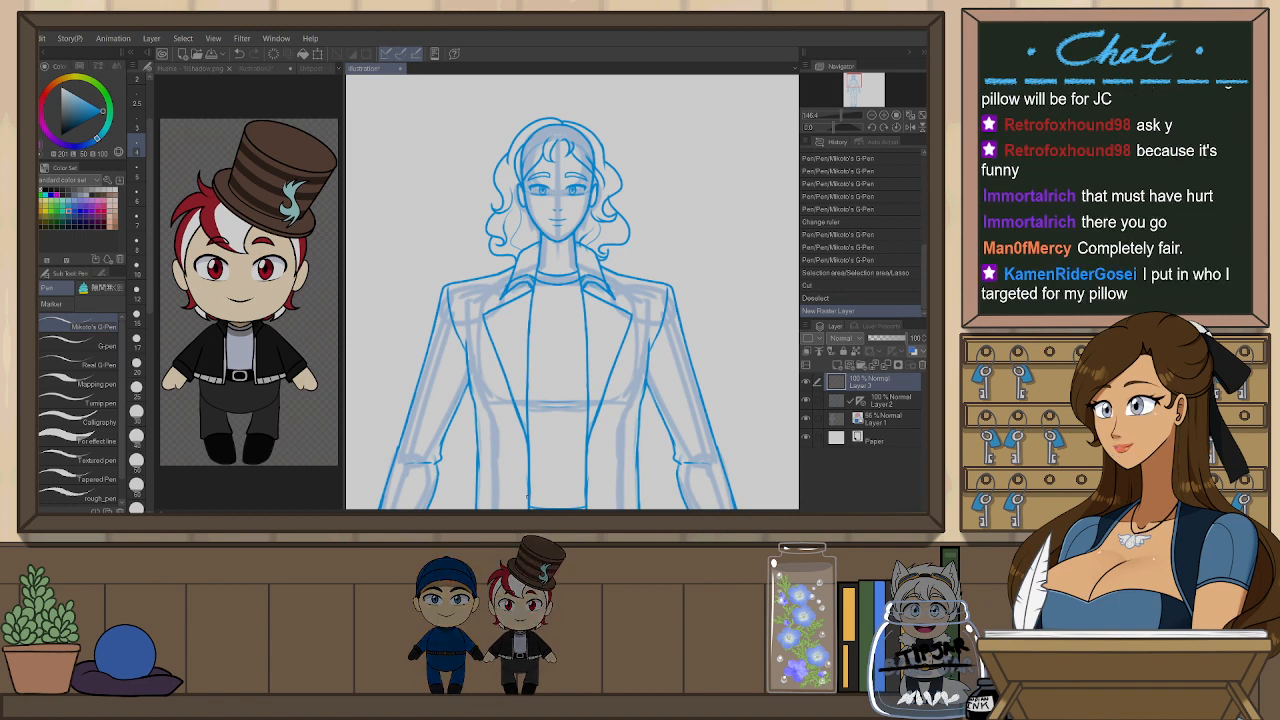
pyautogui.moveTo(714, 415); pyautogui.dragTo(703, 468)
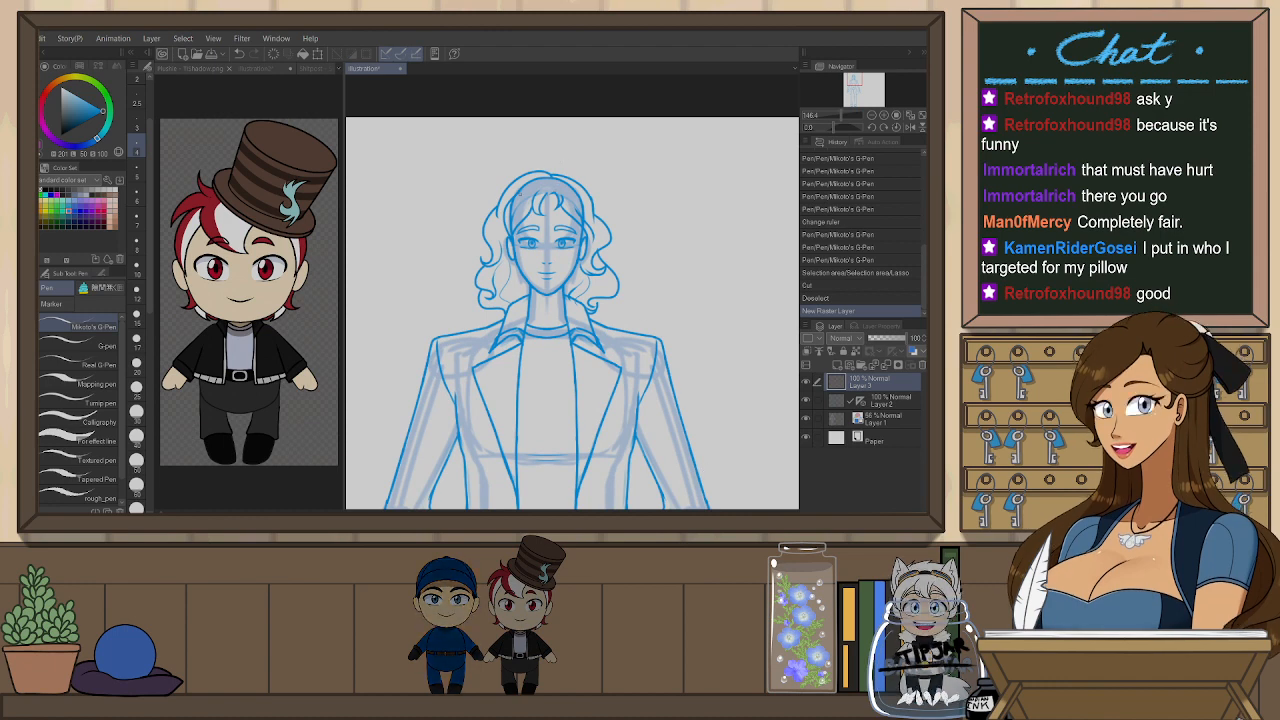
# - Try drawing a slanted hat brim line across the top of the hair
pyautogui.moveTo(506, 182)
pyautogui.mouseDown()
pyautogui.moveTo(588, 182)
pyautogui.moveTo(556, 179)
pyautogui.moveTo(620, 197)
pyautogui.mouseUp()
pyautogui.hotkey('ctrl', 'z')
pyautogui.hotkey('ctrl', 'z')
pyautogui.hotkey('ctrl', 'z')
pyautogui.moveTo(501, 165); pyautogui.dragTo(617, 209)
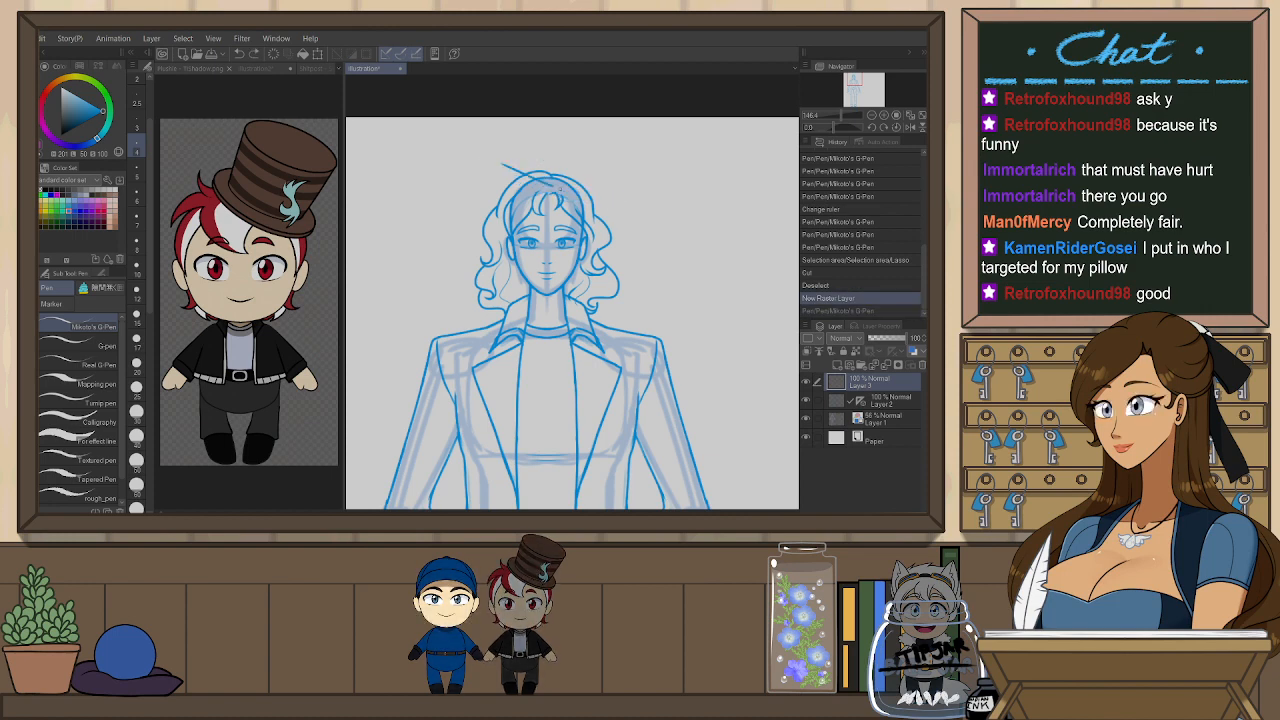
pyautogui.hotkey('ctrl', 'z')
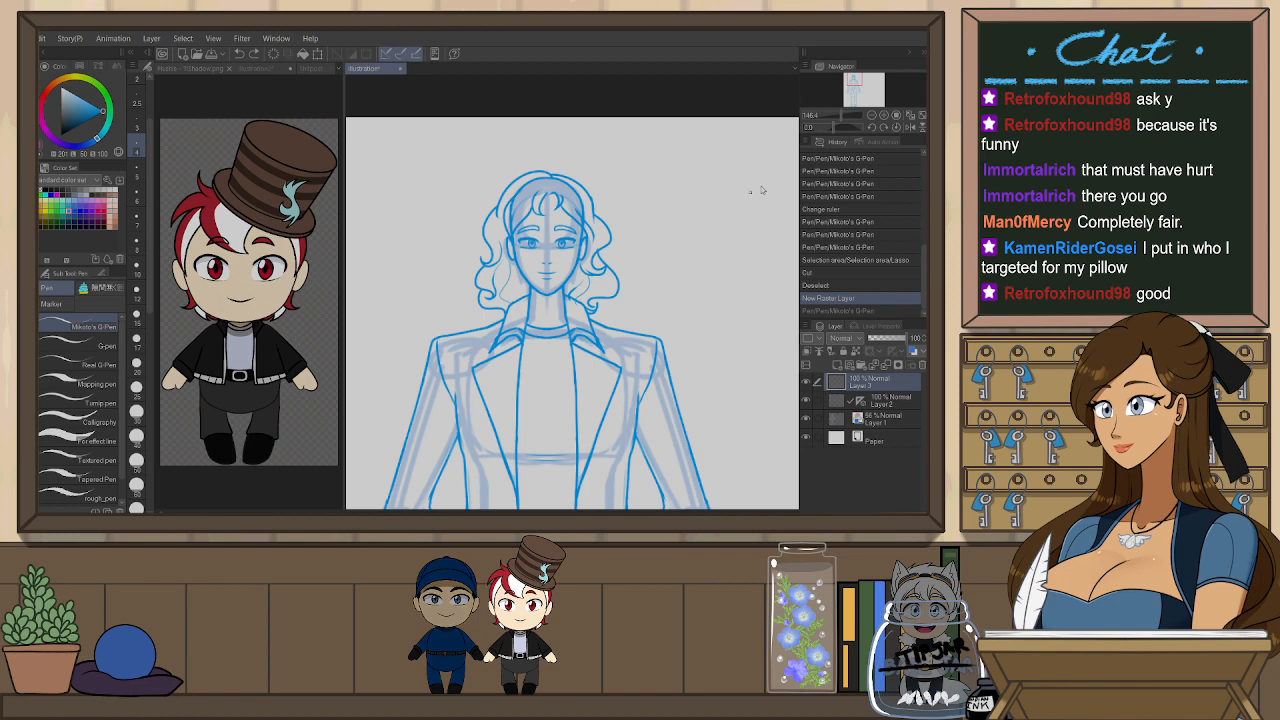
# - Extend the canvas upward to make more room above the character's head
pyautogui.hotkey('ctrl', 'alt', '0')
pyautogui.hotkey('ctrl', '0')
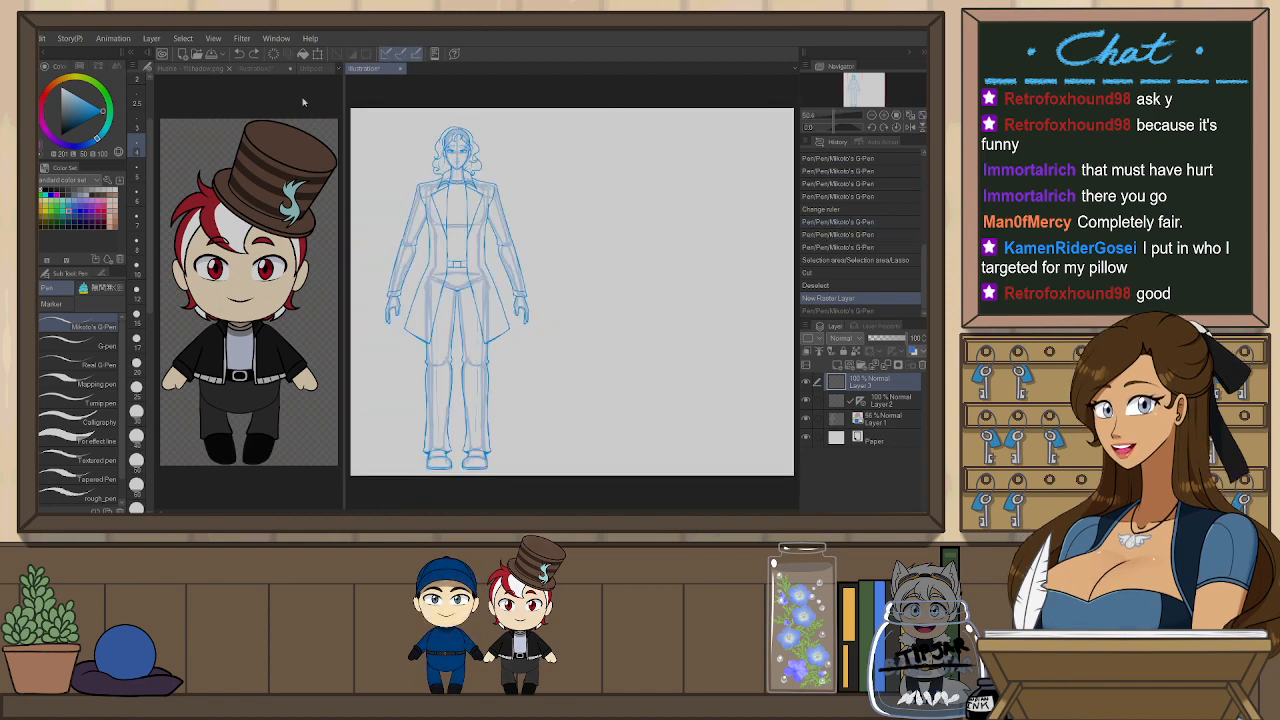
pyautogui.click(128, 357)
pyautogui.moveTo(573, 105); pyautogui.dragTo(574, 87)
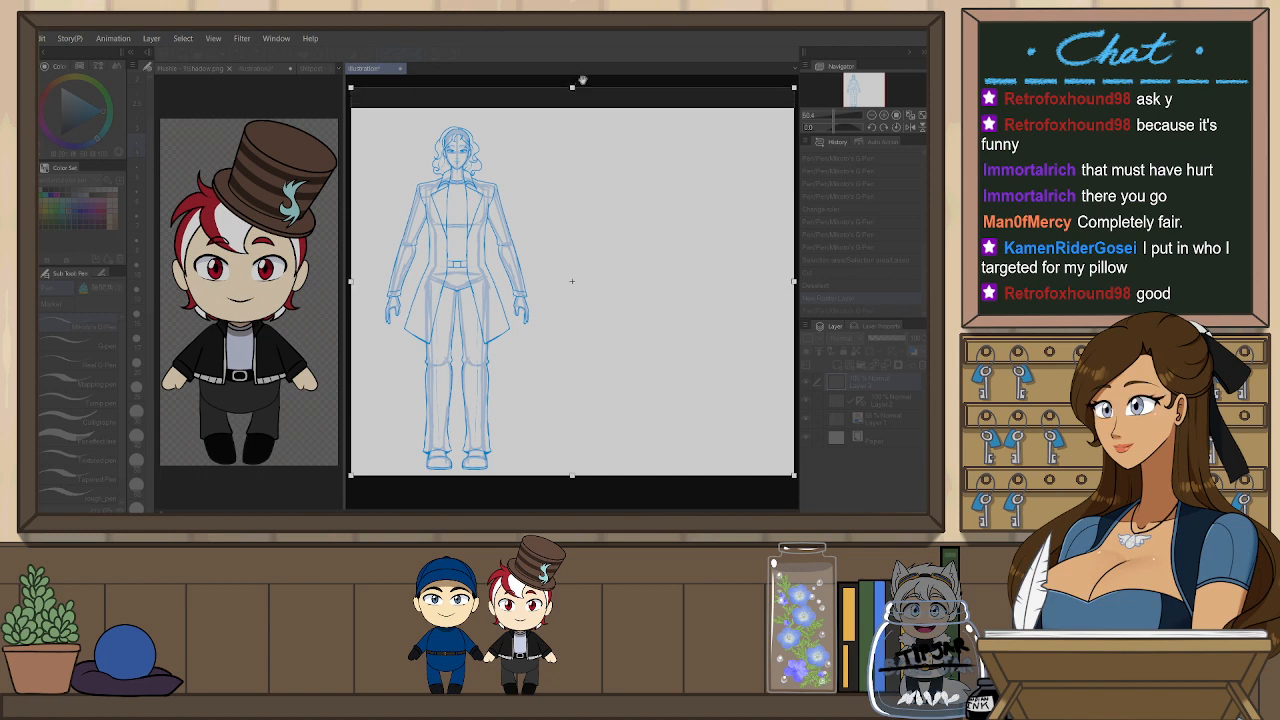
pyautogui.press('Return')
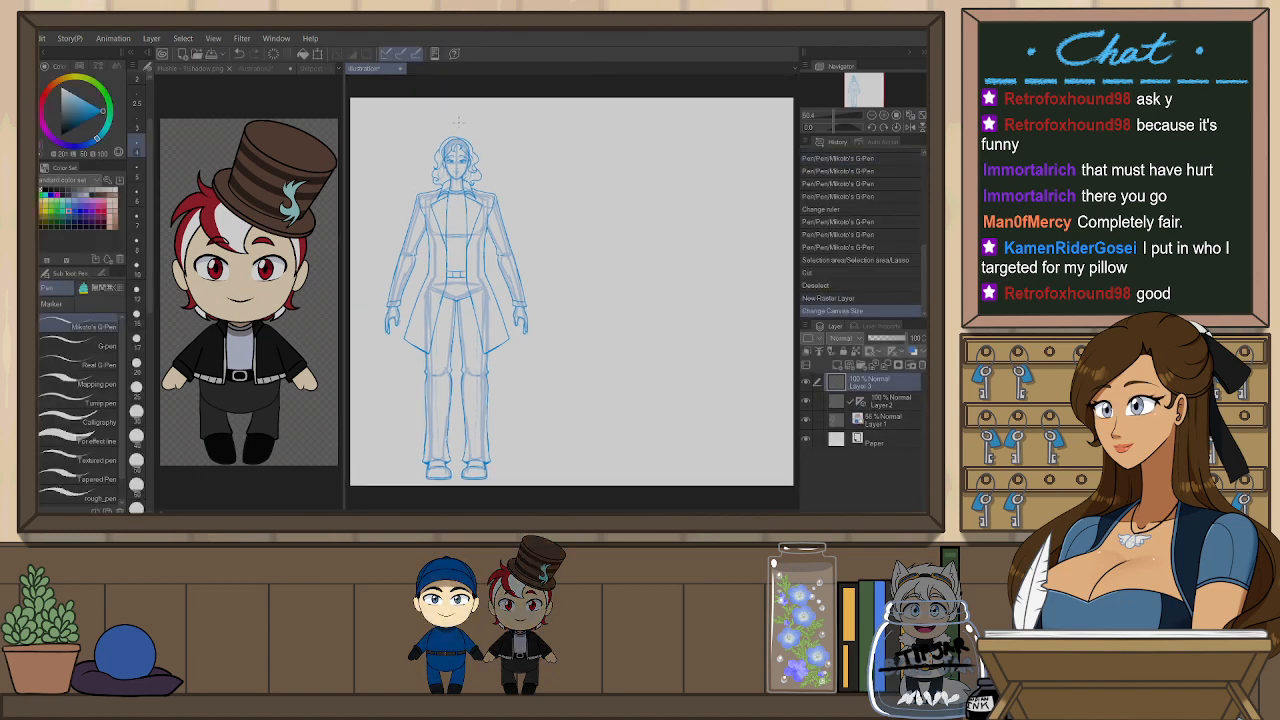
# - Try sketching a tilted hat brim over the hair in a horizontally flipped view
pyautogui.scroll(5, 587, 287)
pyautogui.moveTo(587, 288); pyautogui.dragTo(653, 295)
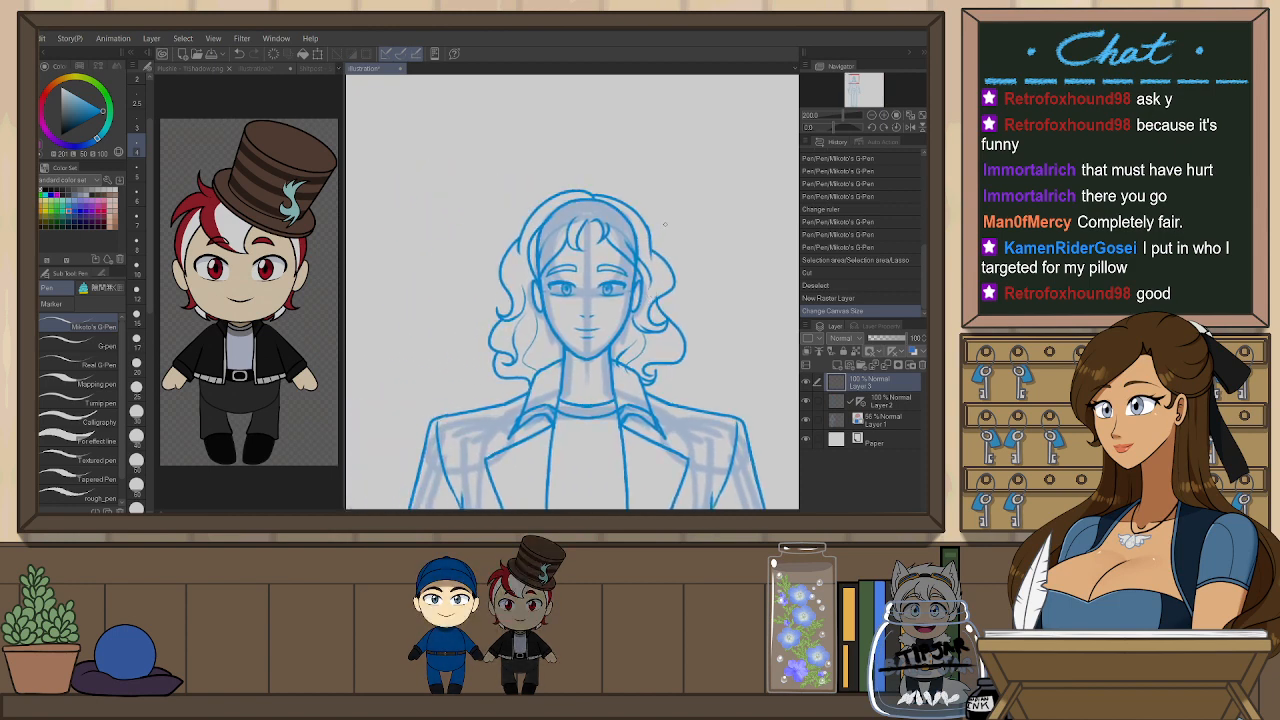
pyautogui.press('h')
pyautogui.moveTo(566, 194)
pyautogui.mouseDown()
pyautogui.moveTo(490, 234)
pyautogui.moveTo(620, 177)
pyautogui.mouseUp()
pyautogui.hotkey('ctrl', 'z')
pyautogui.hotkey('ctrl', 'y')
pyautogui.hotkey('ctrl', 'z')
pyautogui.hotkey('ctrl', 'z')
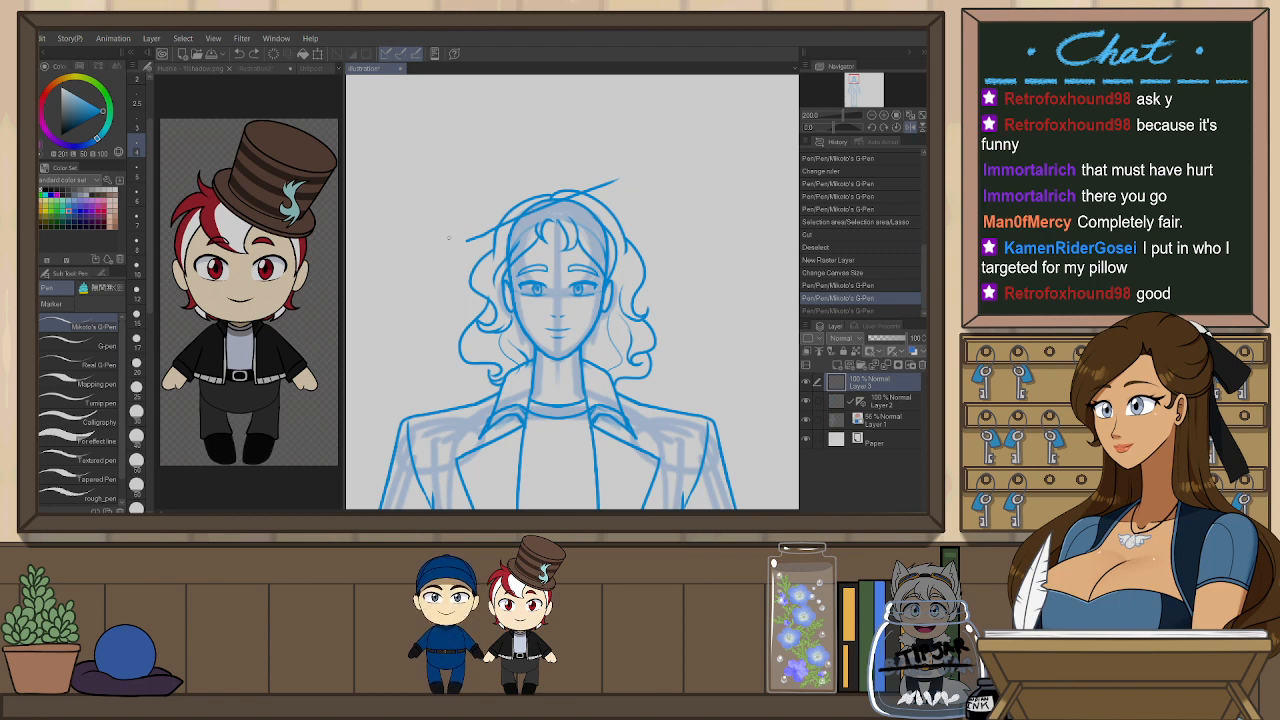
pyautogui.hotkey('ctrl', 'z')
pyautogui.hotkey('ctrl', 'z')
pyautogui.hotkey('ctrl', 'z')
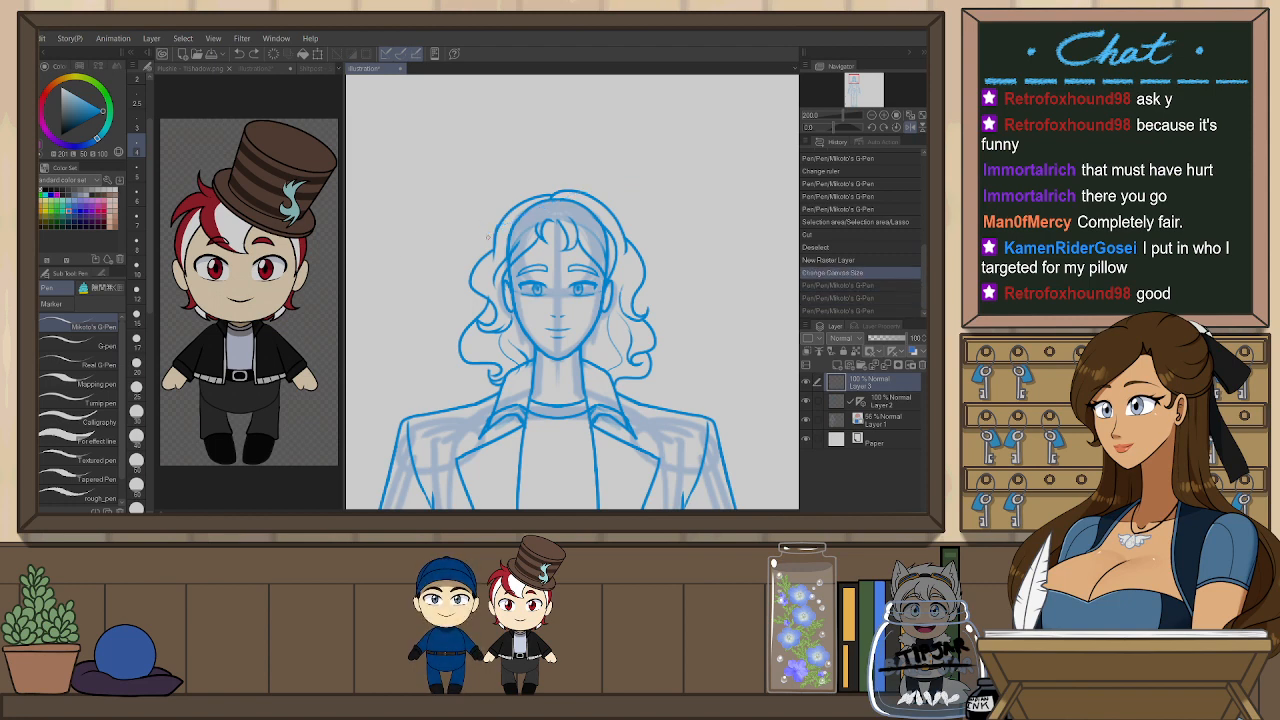
pyautogui.click(833, 115)
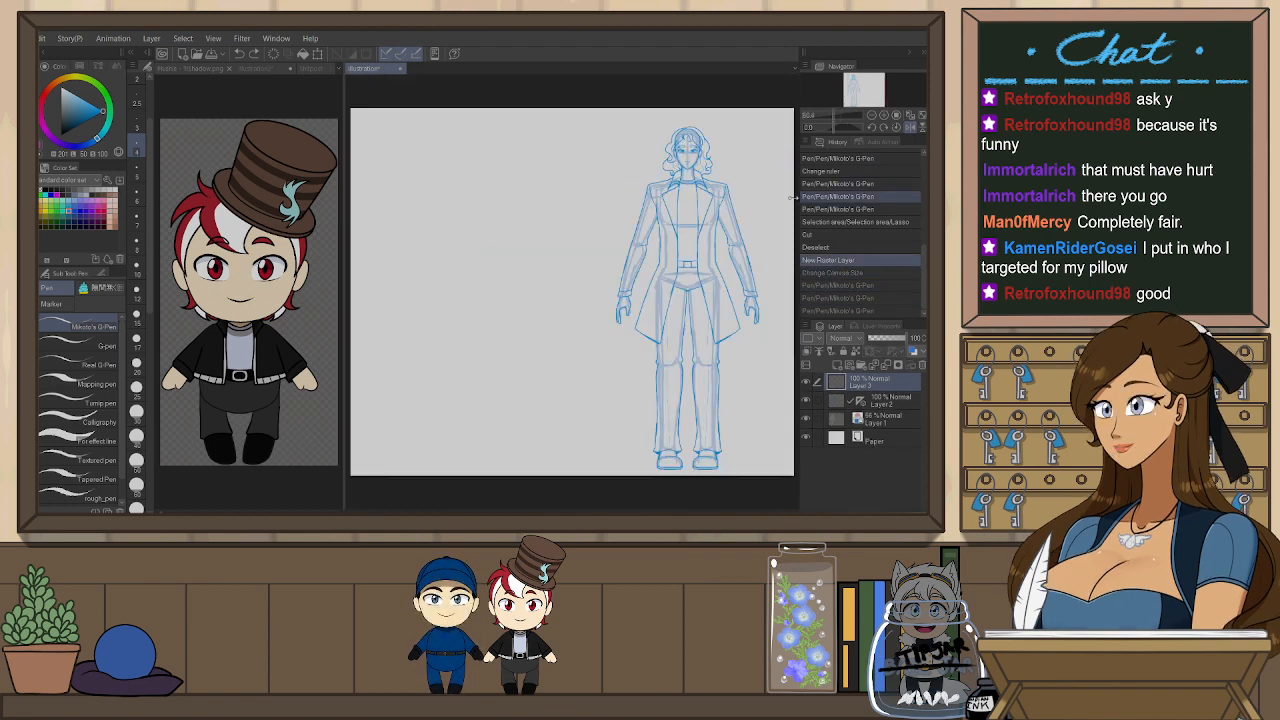
pyautogui.moveTo(740, 204); pyautogui.dragTo(660, 248)
pyautogui.hotkey('ctrl', 'y')
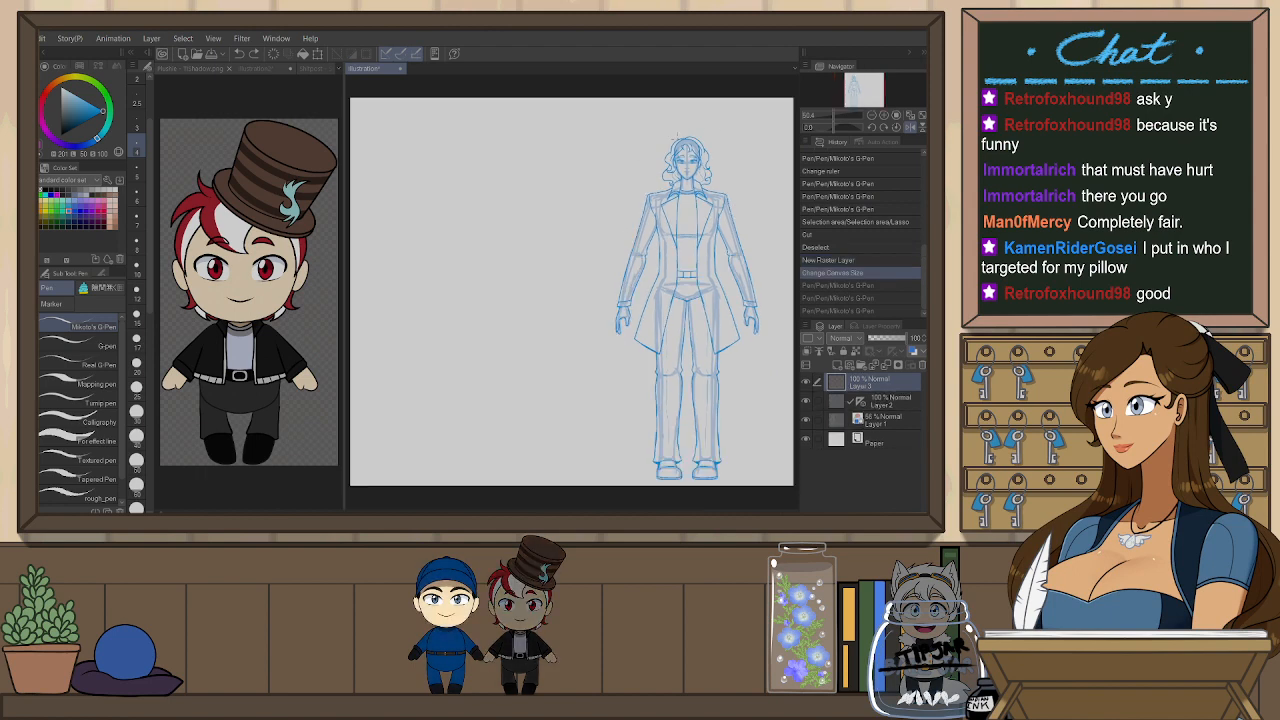
# - Draw the first slanted edge of the hat brim across the top of the hair and begin its outer end
pyautogui.scroll(5, 719, 118)
pyautogui.scroll(3, 638, 167)
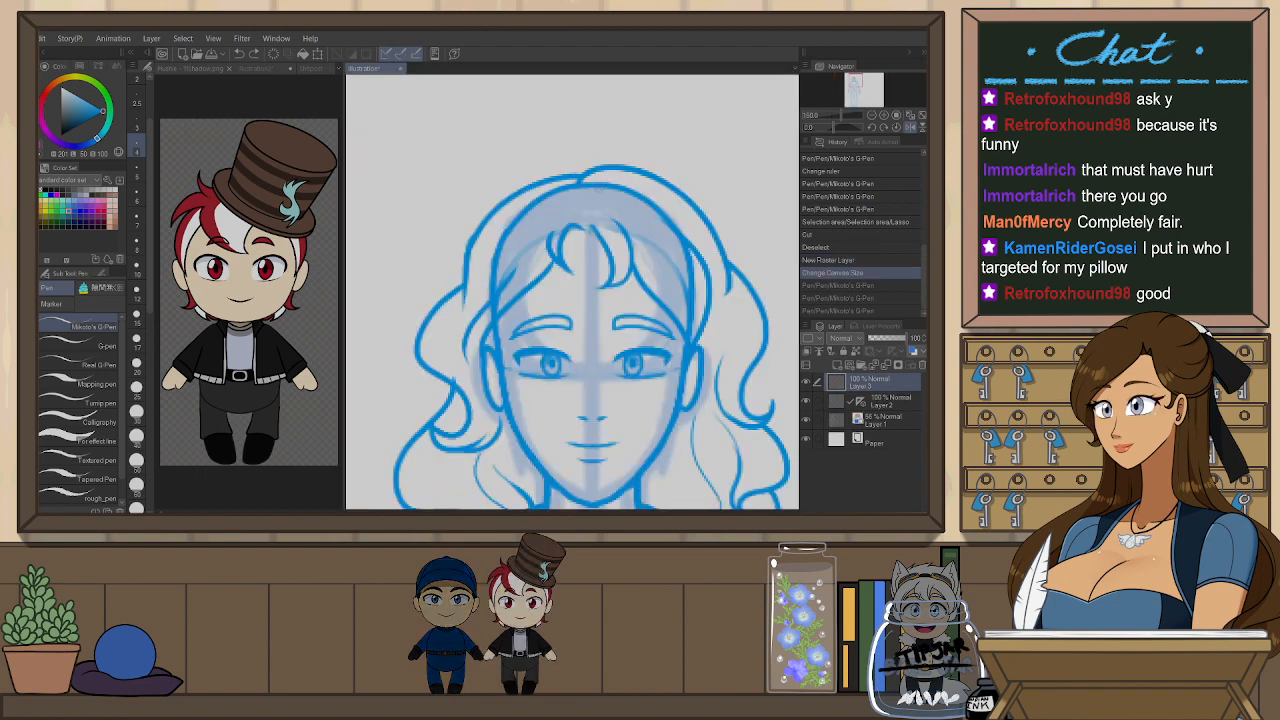
pyautogui.moveTo(458, 277); pyautogui.dragTo(646, 151)
pyautogui.moveTo(600, 240); pyautogui.dragTo(601, 292)
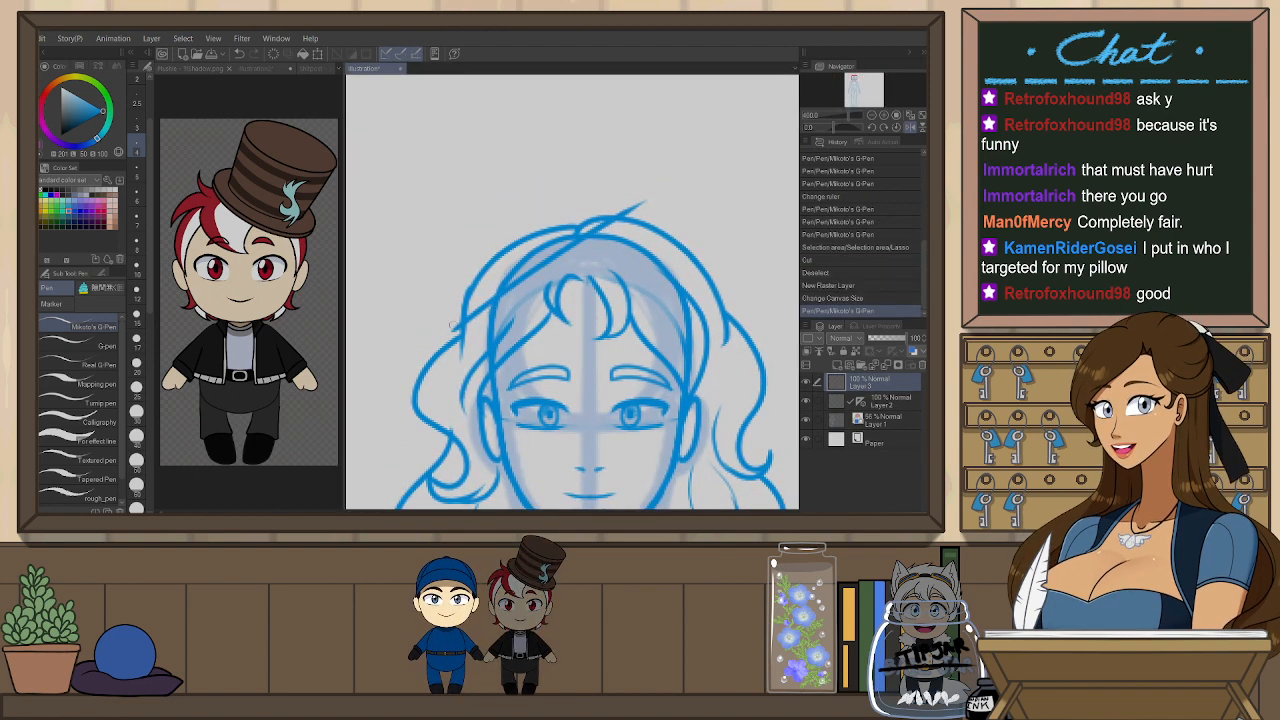
pyautogui.moveTo(454, 333); pyautogui.dragTo(416, 348)
pyautogui.moveTo(464, 326); pyautogui.dragTo(412, 345)
pyautogui.moveTo(465, 302); pyautogui.dragTo(416, 345)
pyautogui.hotkey('ctrl', 'z')
pyautogui.hotkey('ctrl', 'z')
# - Complete the narrow tilted brim with a second parallel edge and closed ends, and restore the unflipped view
pyautogui.moveTo(500, 272); pyautogui.dragTo(566, 230)
pyautogui.hotkey('ctrl', 'z')
pyautogui.moveTo(414, 335); pyautogui.dragTo(518, 263)
pyautogui.hotkey('ctrl', 'z')
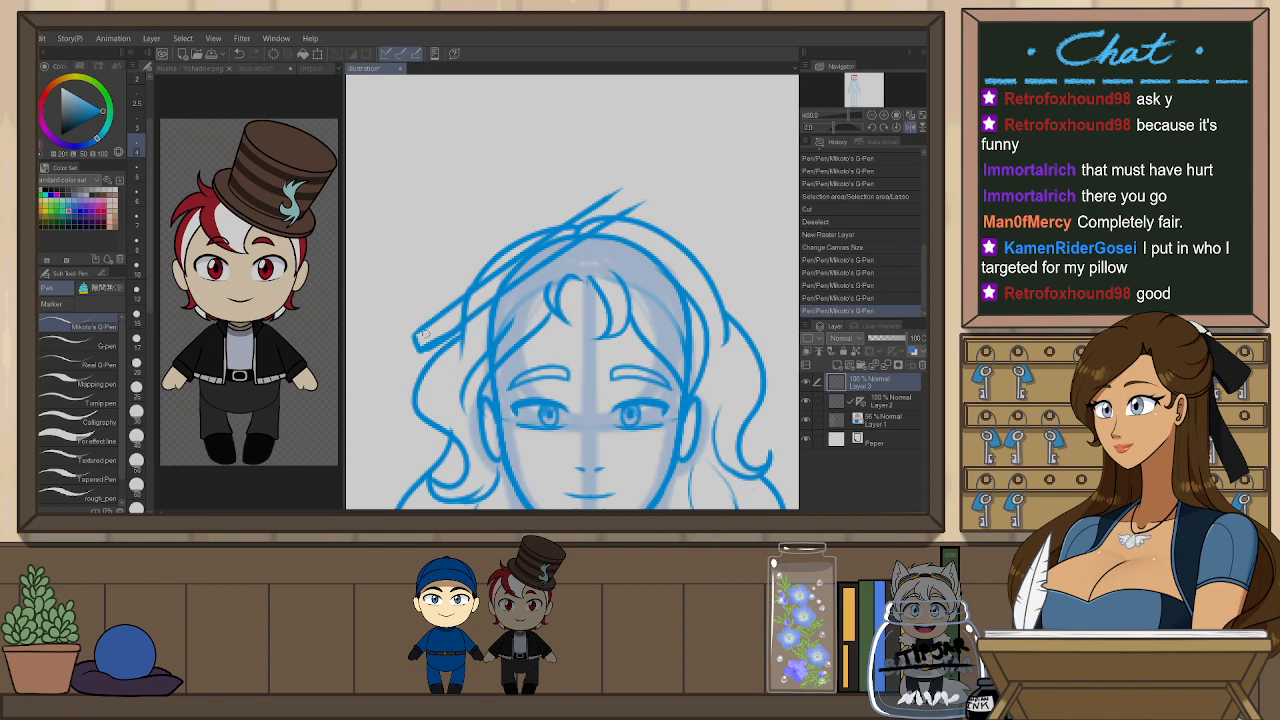
pyautogui.hotkey('ctrl', 'z')
pyautogui.hotkey('ctrl', 'z')
pyautogui.moveTo(416, 353)
pyautogui.mouseDown()
pyautogui.moveTo(656, 169)
pyautogui.moveTo(671, 182)
pyautogui.moveTo(632, 206)
pyautogui.moveTo(671, 185)
pyautogui.mouseUp()
pyautogui.hotkey('ctrl', 'z')
pyautogui.scroll(-2, 684, 277)
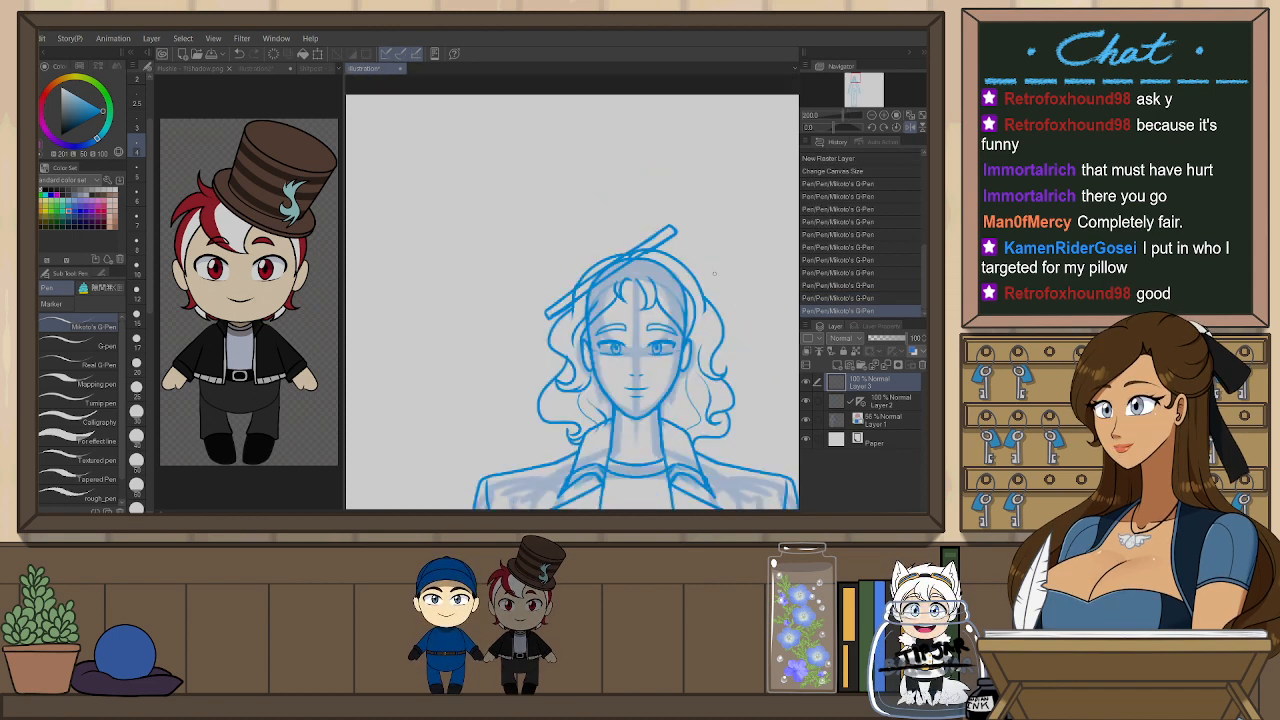
pyautogui.press('h')
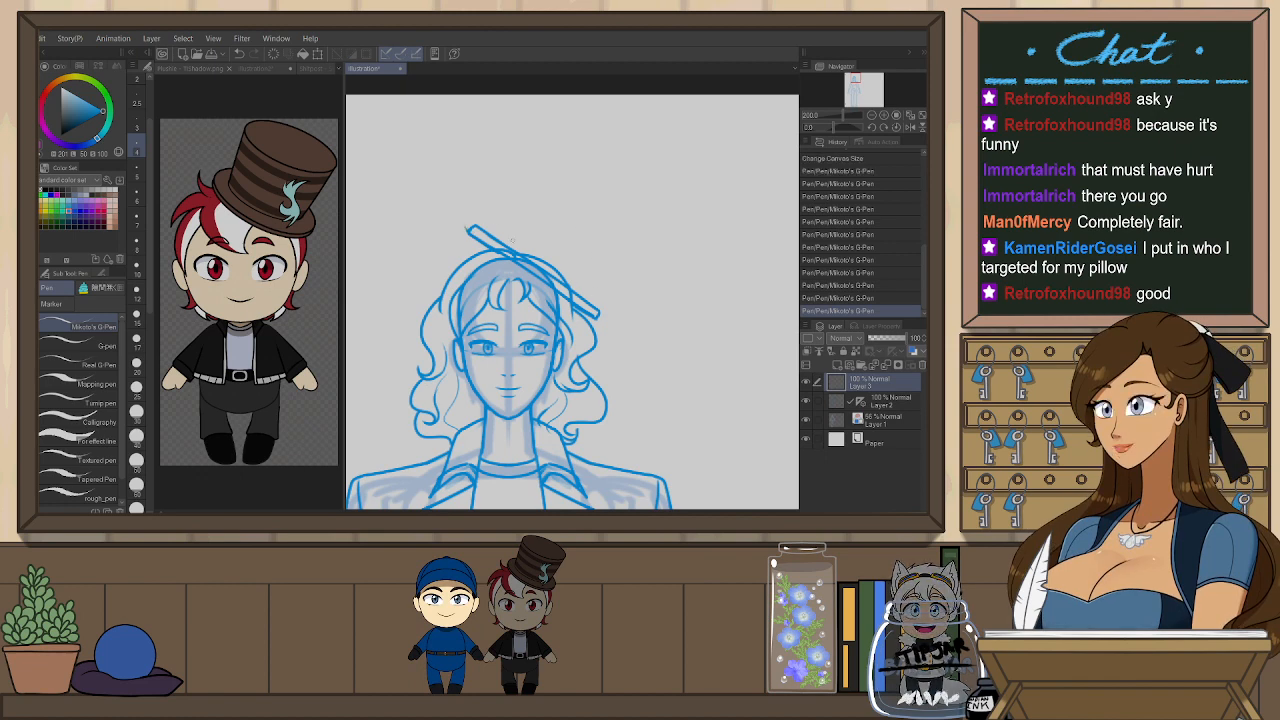
# - Undo the latest hat strokes and switch the reference view to the red-haired character in the tilted top hat
pyautogui.hotkey('ctrl', 'z')
pyautogui.hotkey('ctrl', 'z')
pyautogui.hotkey('ctrl', 'Tab')
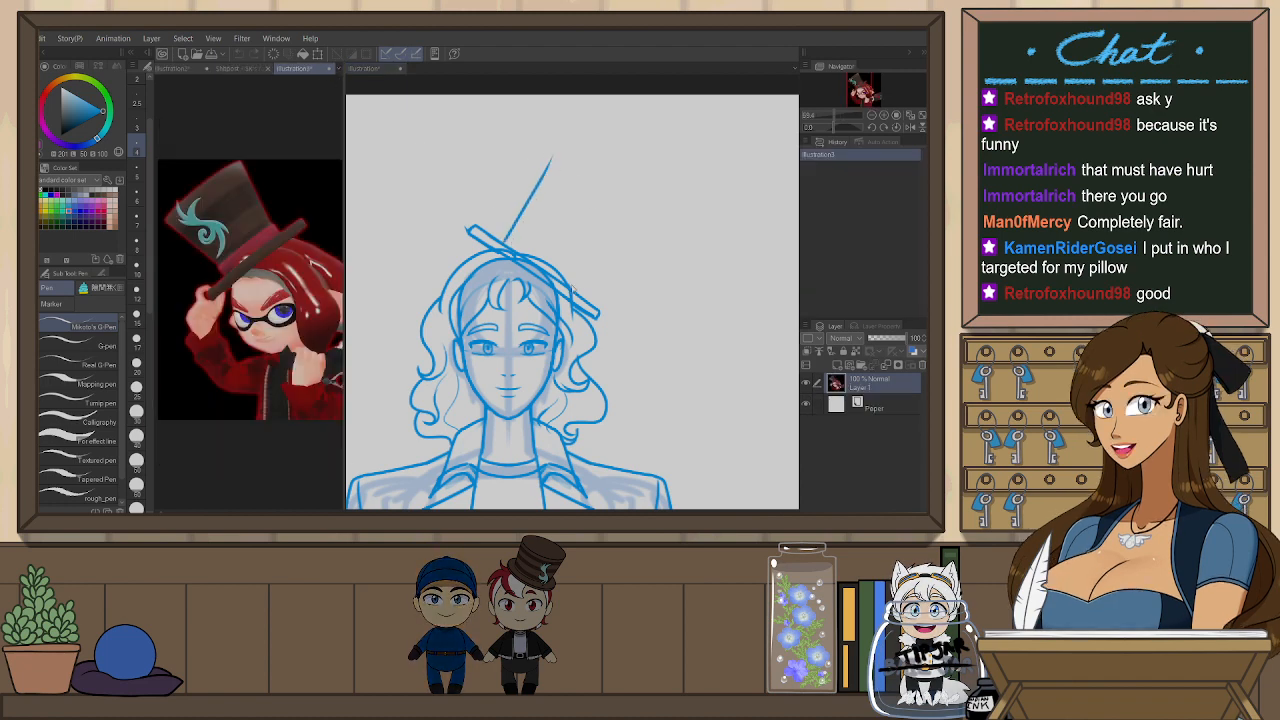
# - Try drawing one straight side of the hat crown rising from the brim, with a curved top edge
pyautogui.click(511, 243)
pyautogui.hotkey('ctrl', 'z')
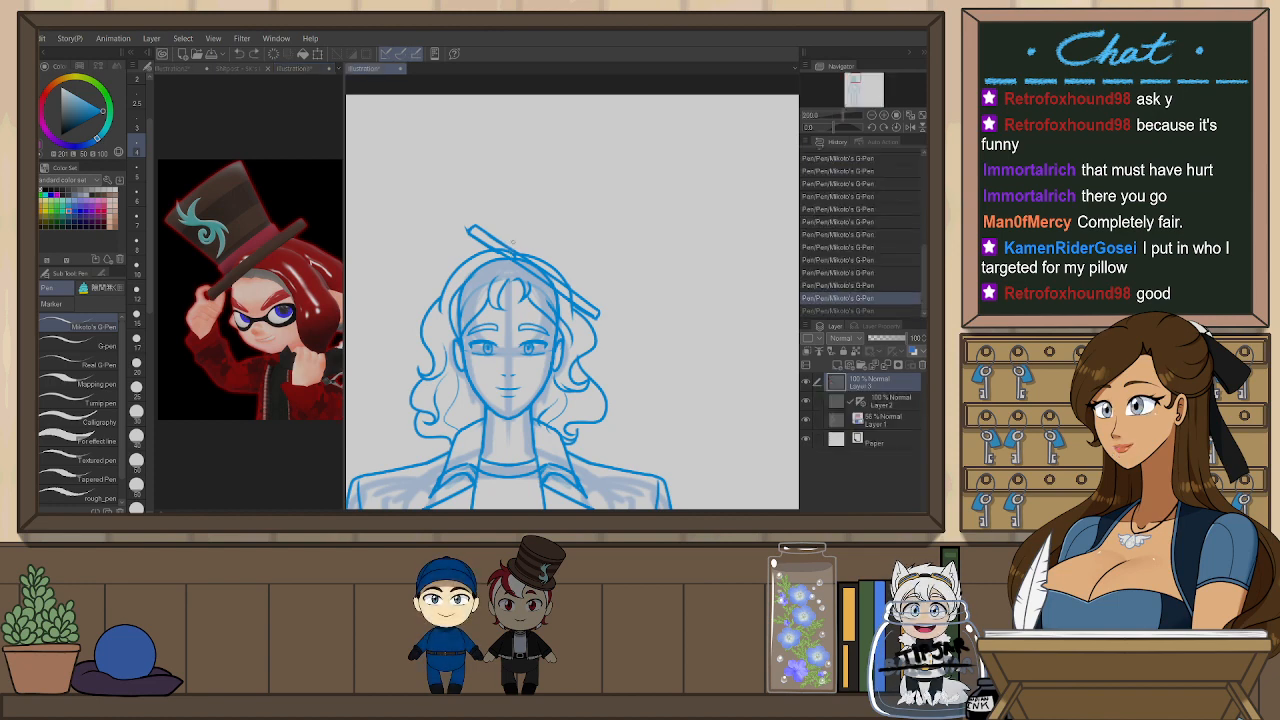
pyautogui.moveTo(508, 249); pyautogui.dragTo(543, 168)
pyautogui.hotkey('ctrl', 'z')
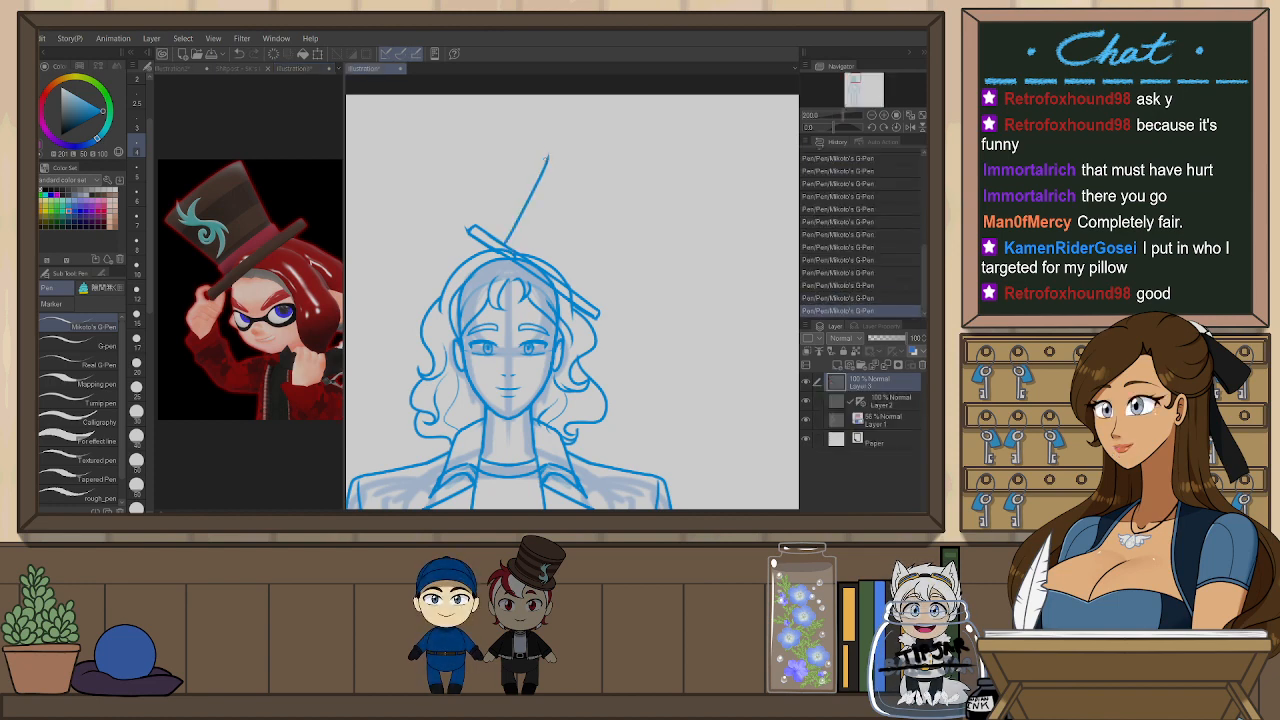
pyautogui.moveTo(506, 243)
pyautogui.mouseDown()
pyautogui.moveTo(553, 144)
pyautogui.moveTo(600, 176)
pyautogui.mouseUp()
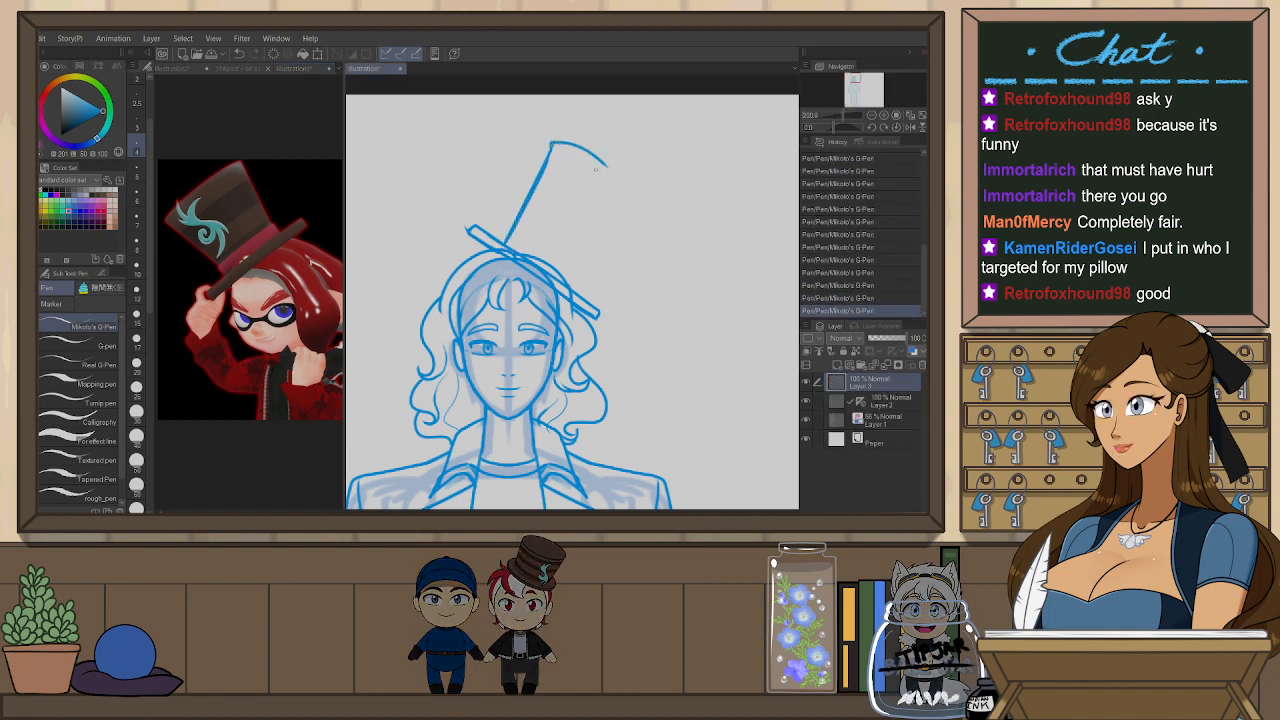
pyautogui.hotkey('ctrl', 'z')
pyautogui.hotkey('ctrl', 'z')
# - Draw the flared top hat crown above the brim with two slanted sides and a curved top edge, flipping the view between strokes
pyautogui.moveTo(506, 244); pyautogui.dragTo(532, 149)
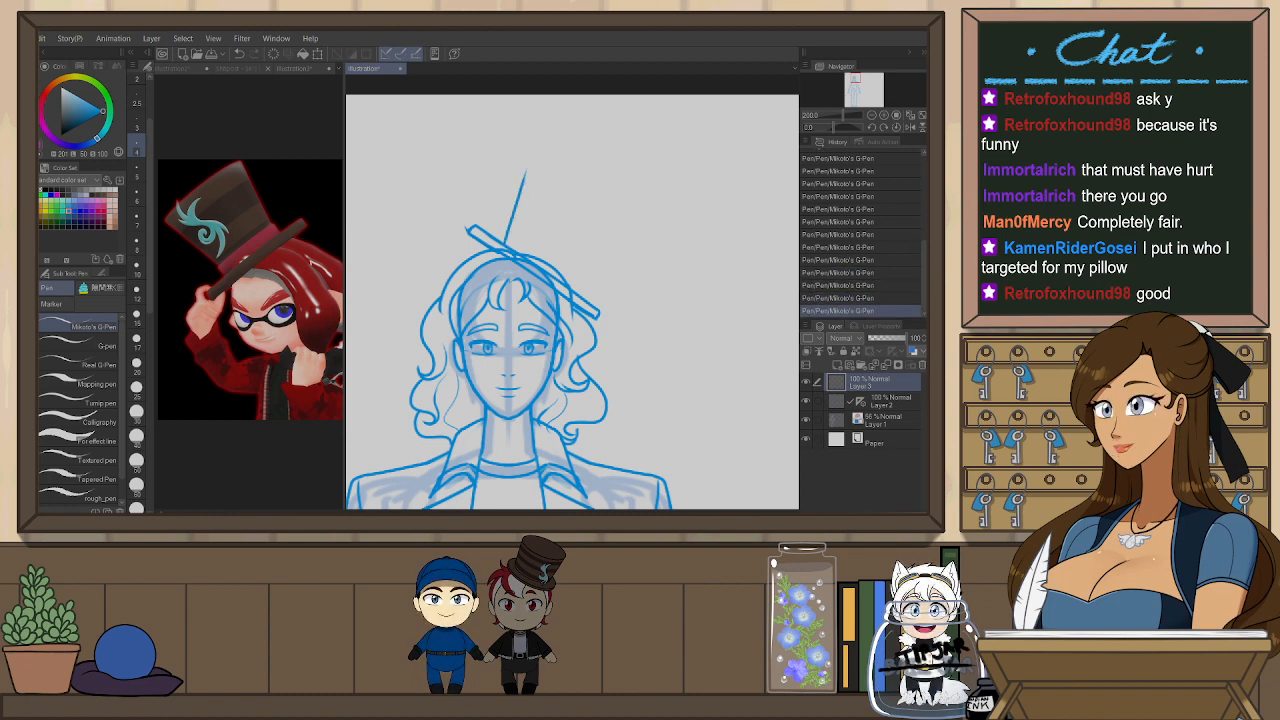
pyautogui.hotkey('ctrl', 'y')
pyautogui.hotkey('ctrl', 'y')
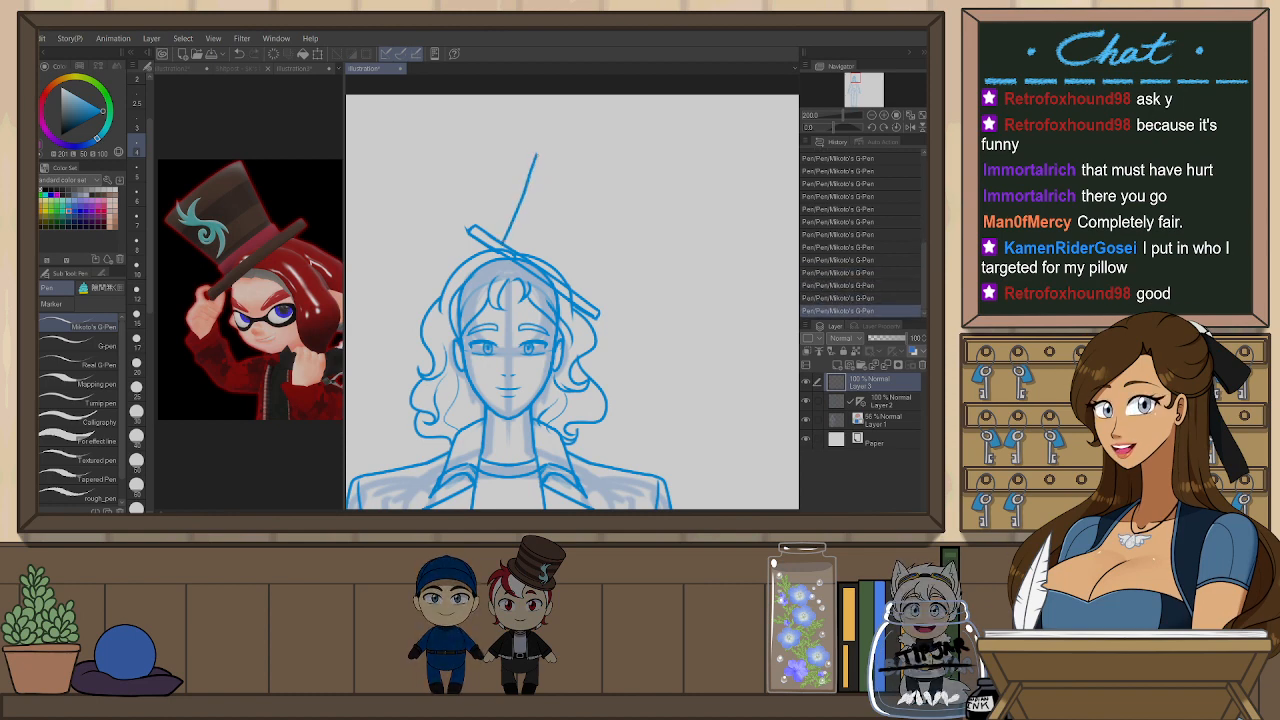
pyautogui.press('h')
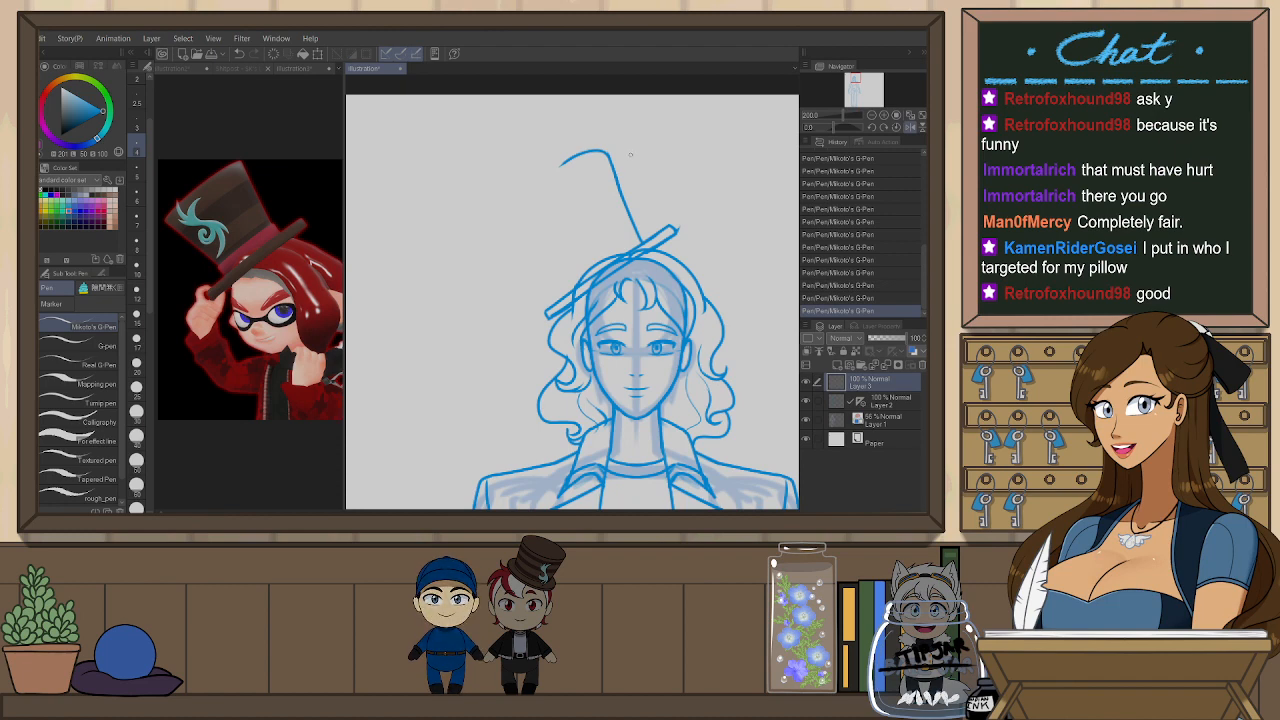
pyautogui.moveTo(605, 156); pyautogui.dragTo(517, 202)
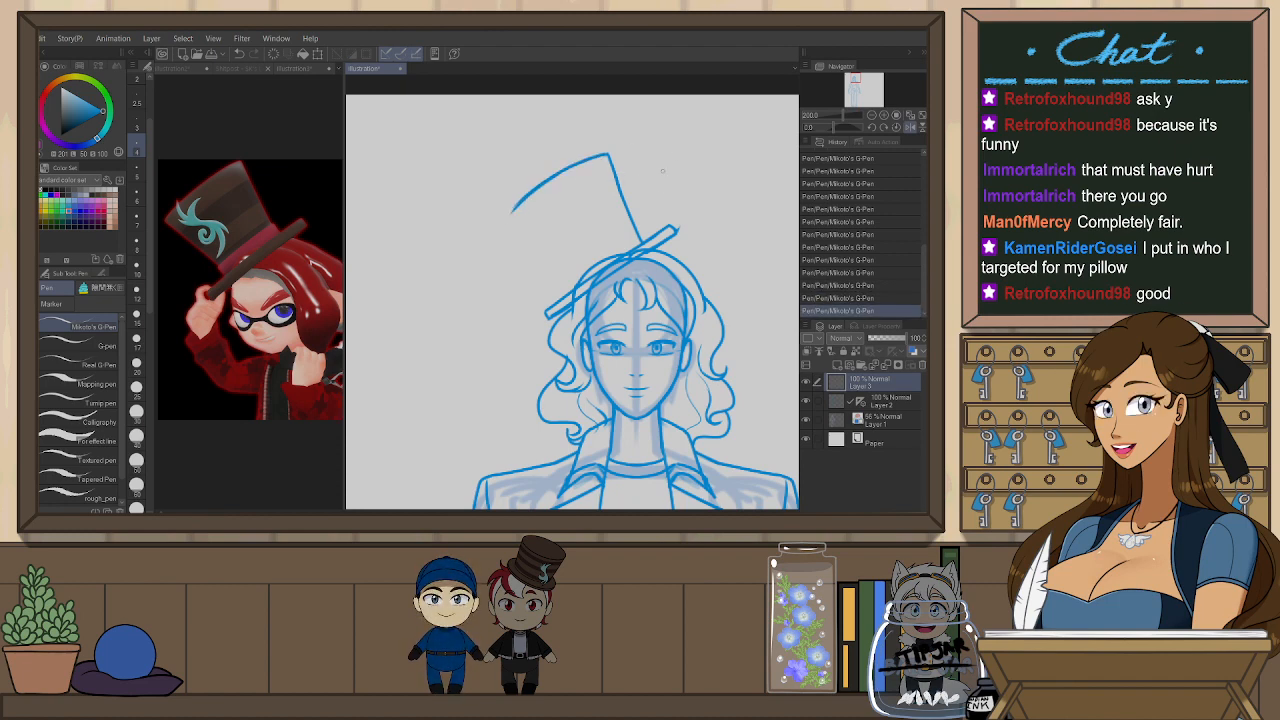
pyautogui.press('h')
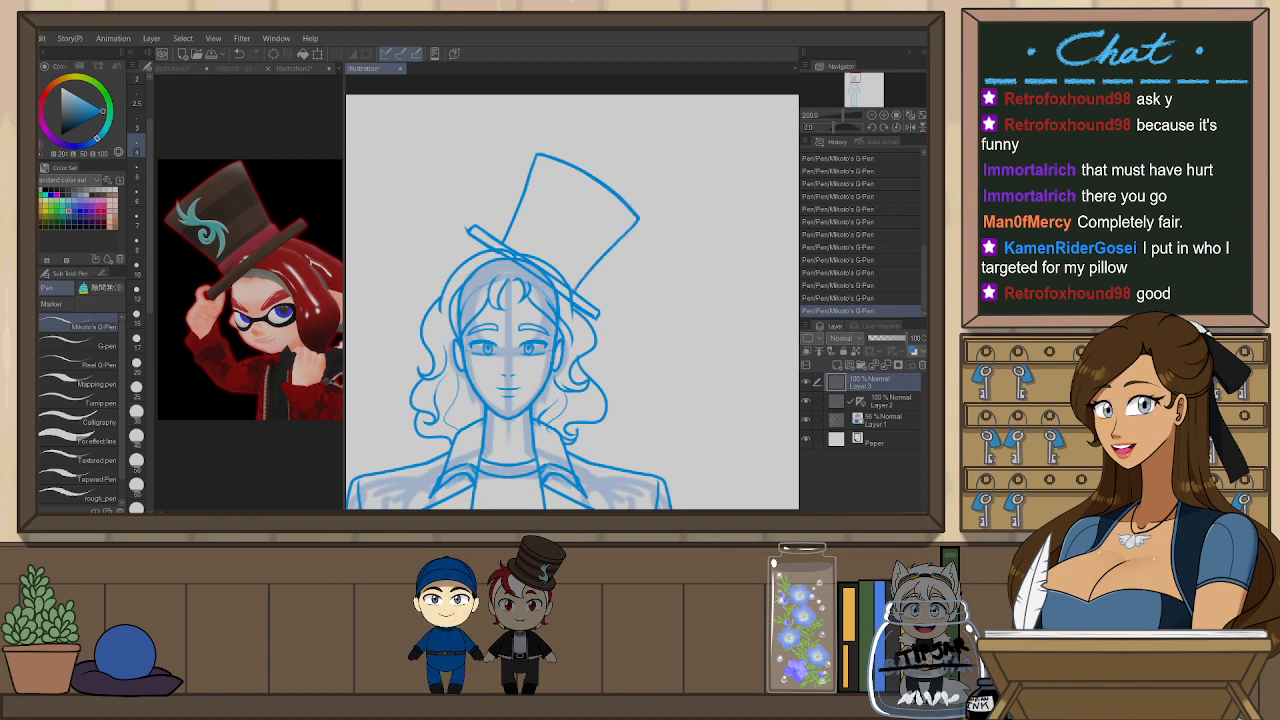
# - Undo the latest crown strokes and redraw the slanted side of the hat crown above the character's forehead
pyautogui.hotkey('ctrl', 'z')
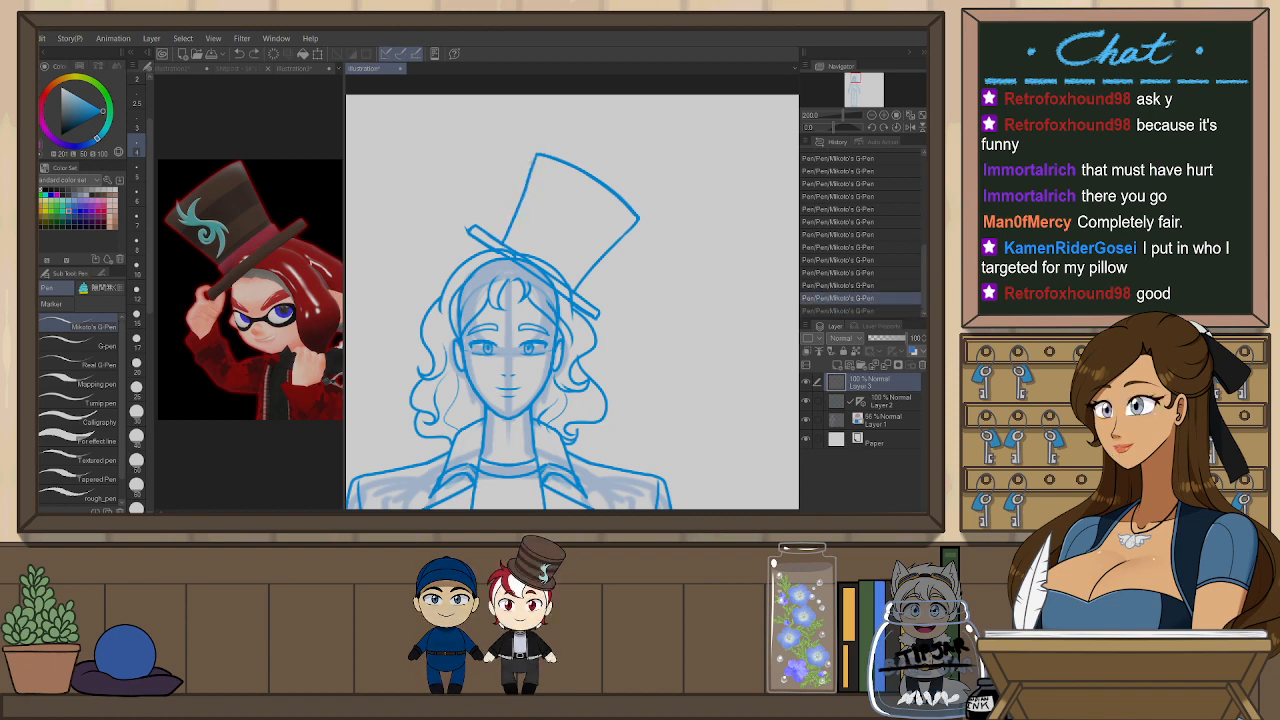
pyautogui.hotkey('ctrl', 'z')
pyautogui.moveTo(533, 176); pyautogui.dragTo(502, 242)
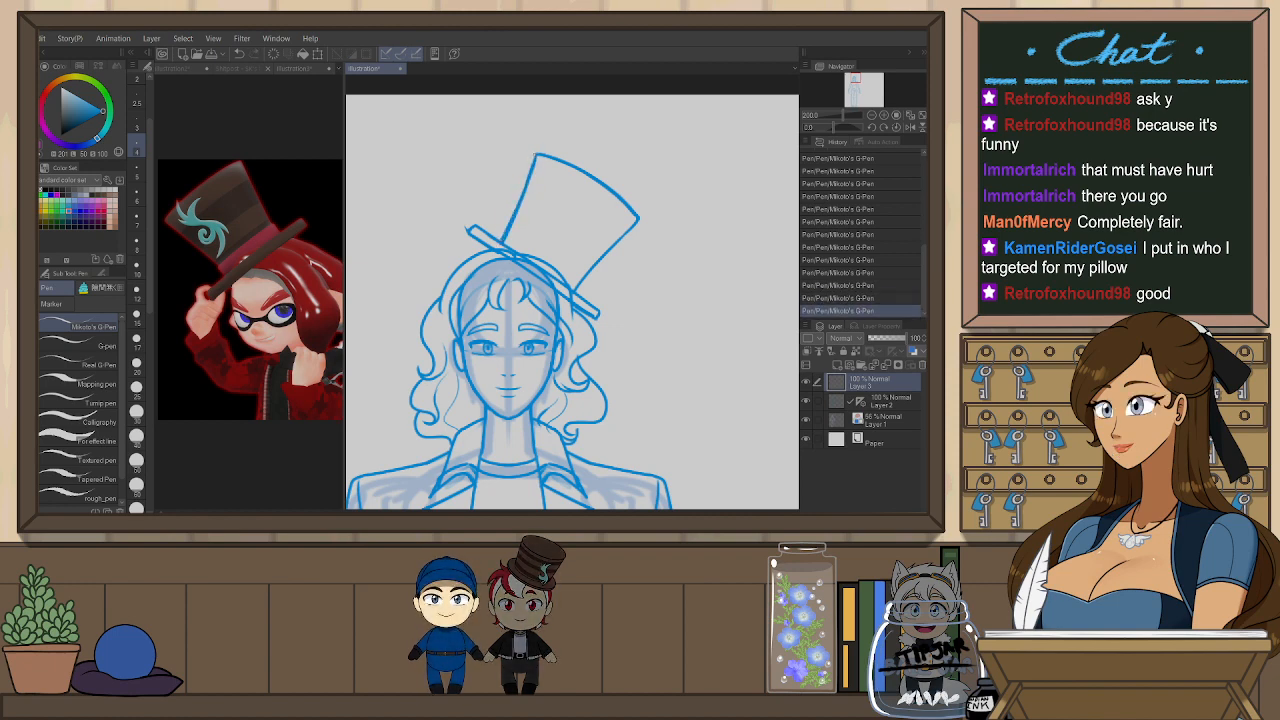
# - Add a second curved edge above the hat crown's top and join it to the crown at both corners
pyautogui.hotkey('shift', 'space')
pyautogui.moveTo(677, 297)
pyautogui.mouseDown()
pyautogui.moveTo(634, 140)
pyautogui.moveTo(651, 124)
pyautogui.mouseUp()
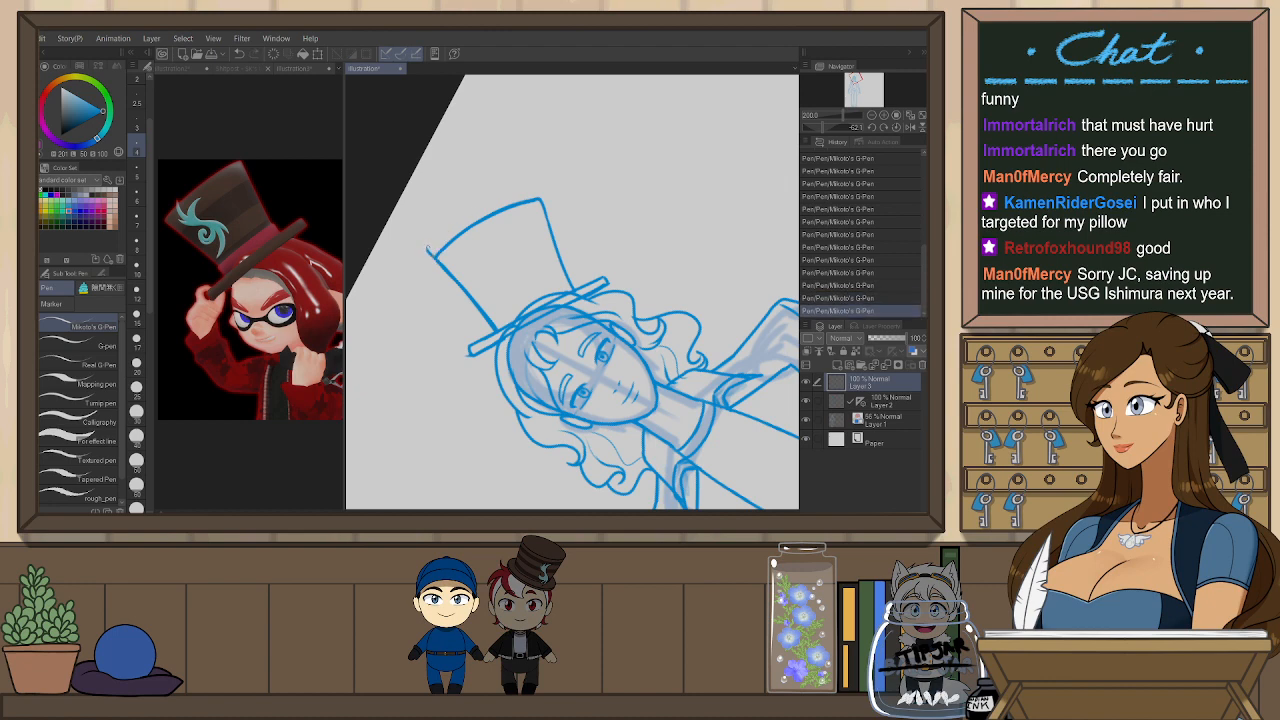
pyautogui.hotkey('ctrl', 'z')
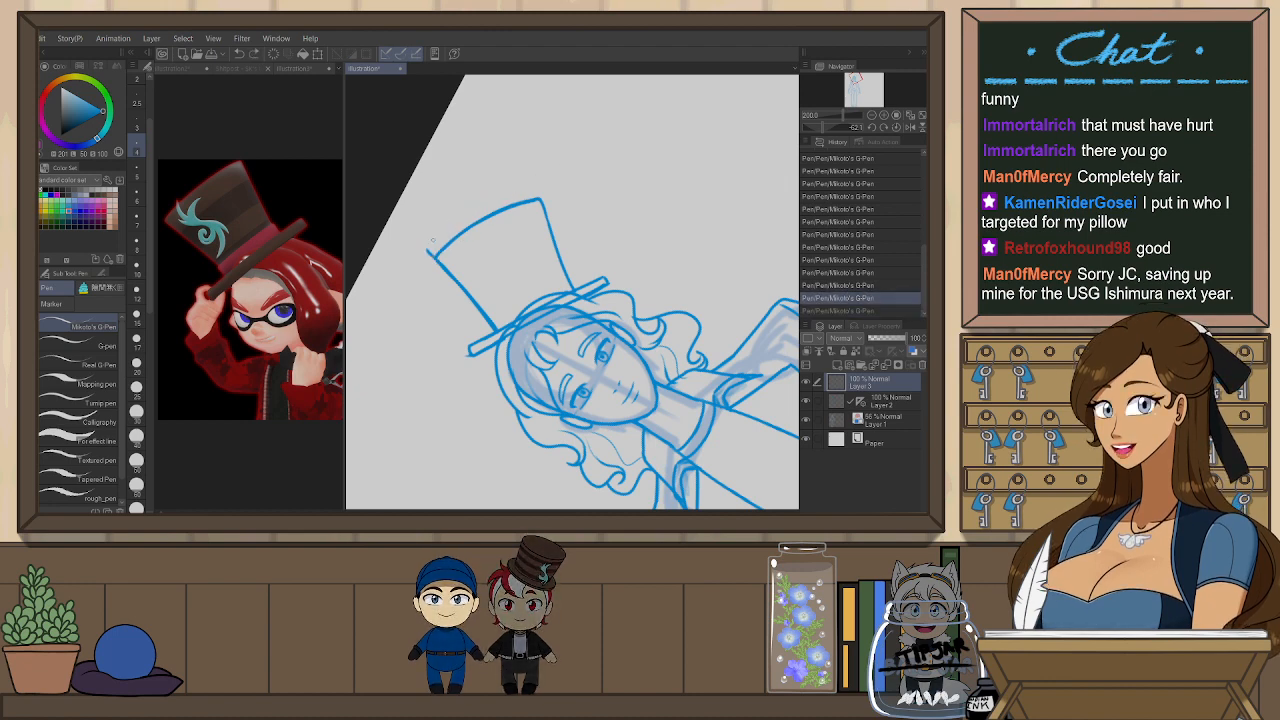
pyautogui.moveTo(490, 193); pyautogui.dragTo(532, 185)
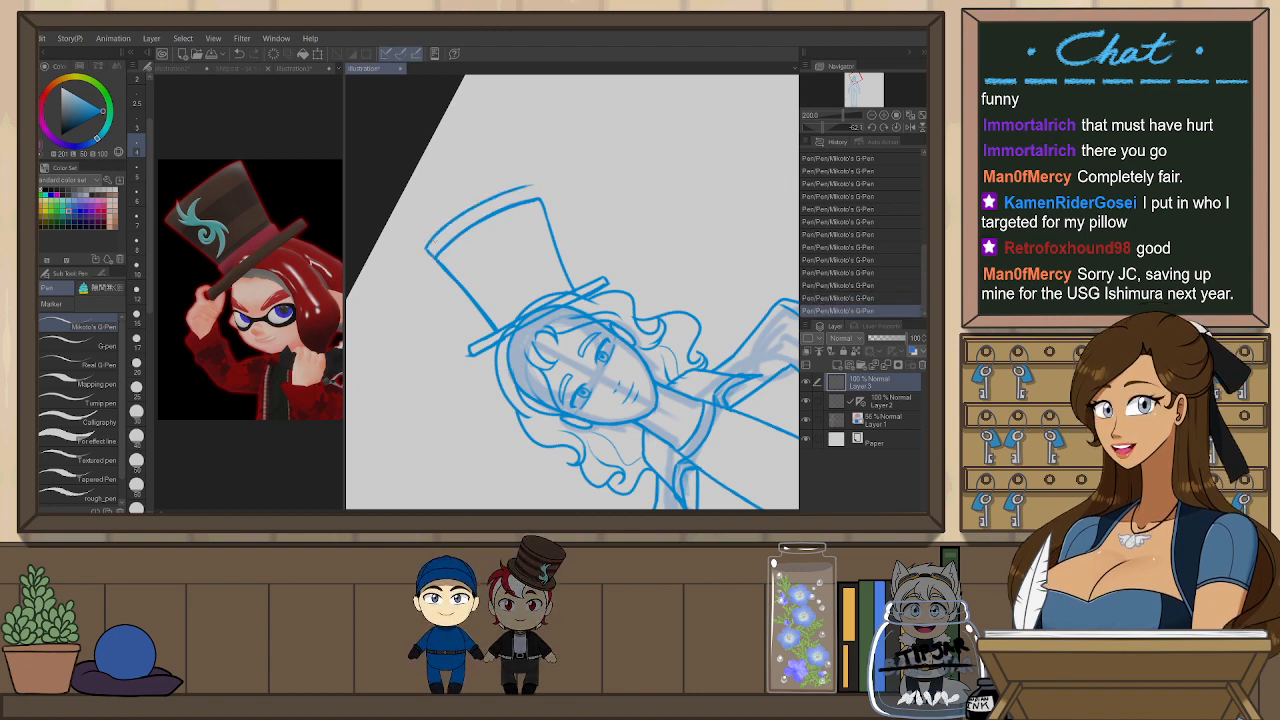
pyautogui.hotkey('ctrl', 'z')
pyautogui.moveTo(537, 182); pyautogui.dragTo(543, 203)
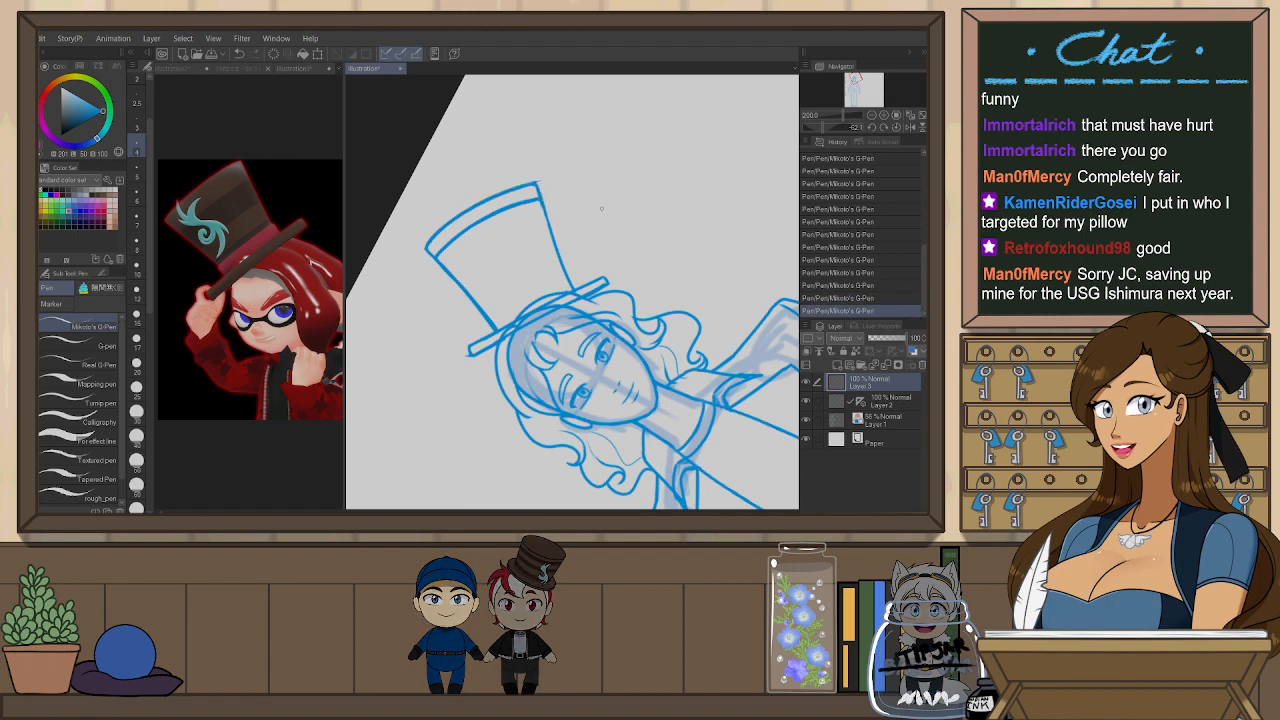
# - Lasso the area just outside the crown's outer top corner, cut its stray marks, and clear the selection
pyautogui.press('r')
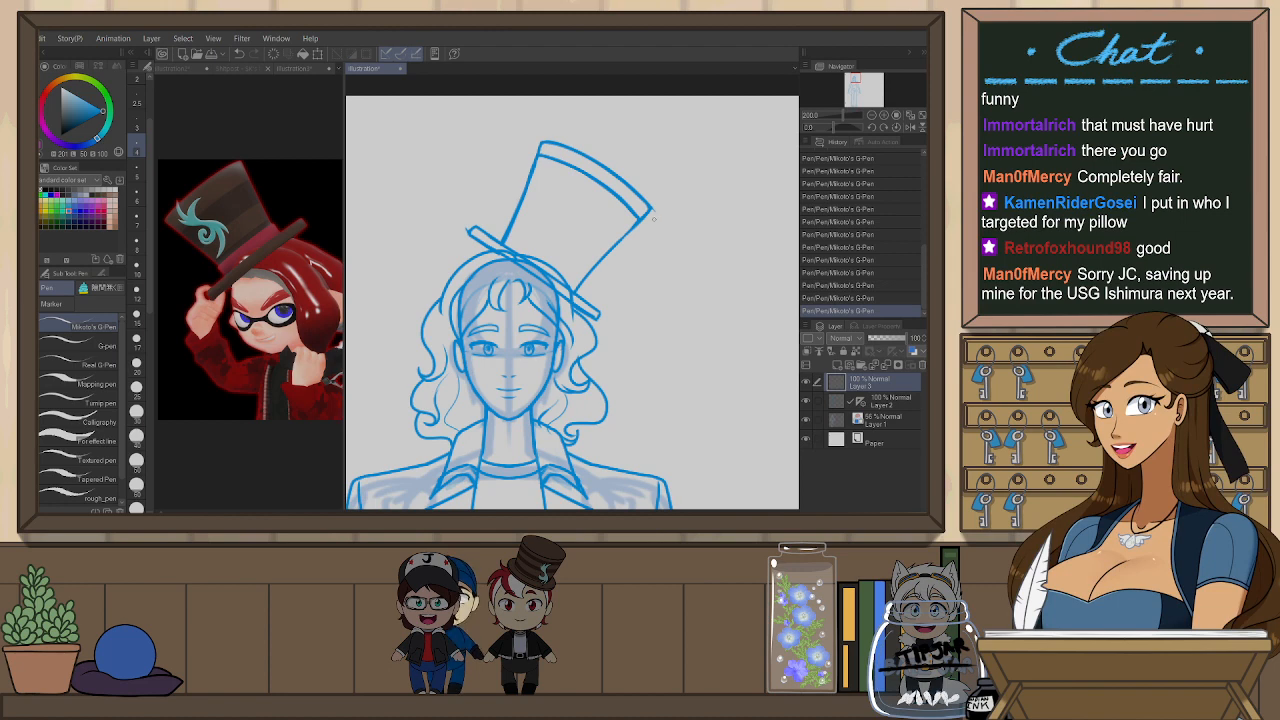
pyautogui.press('m')
pyautogui.scroll(3, 663, 202)
pyautogui.moveTo(663, 202)
pyautogui.mouseDown()
pyautogui.moveTo(634, 223)
pyautogui.moveTo(659, 218)
pyautogui.mouseUp()
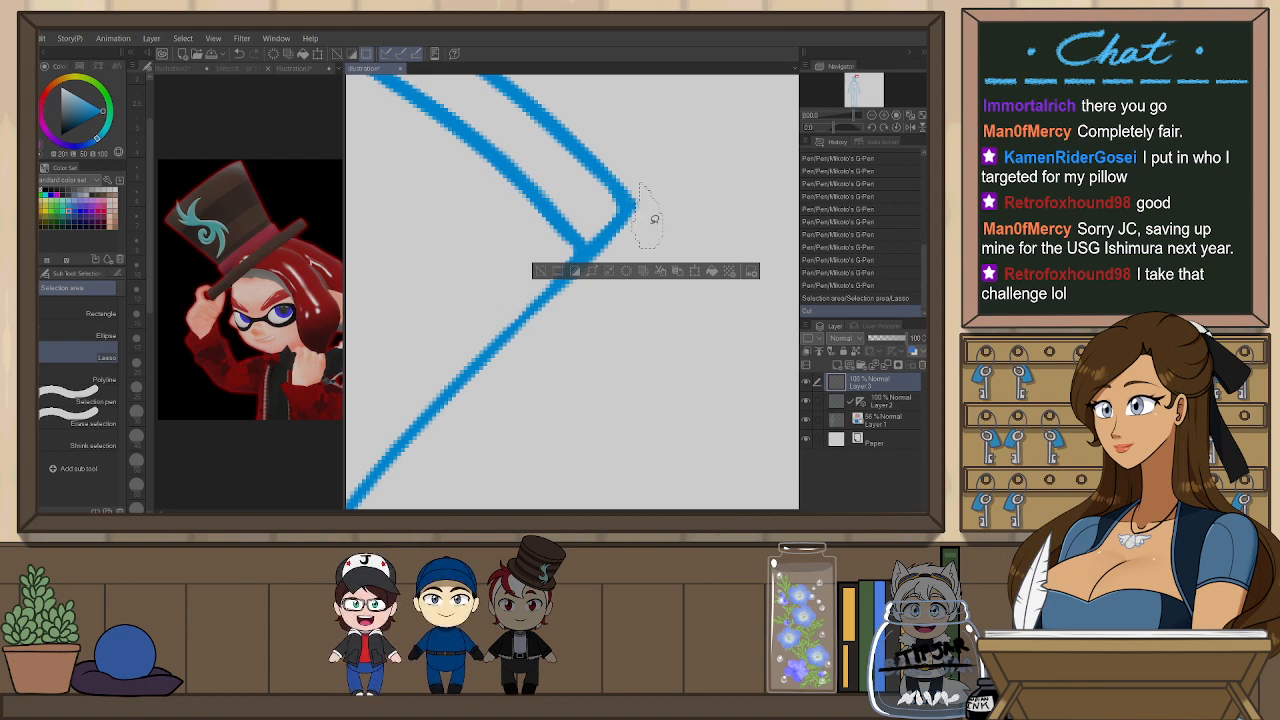
pyautogui.hotkey('ctrl', 'd')
pyautogui.scroll(-6, 634, 251)
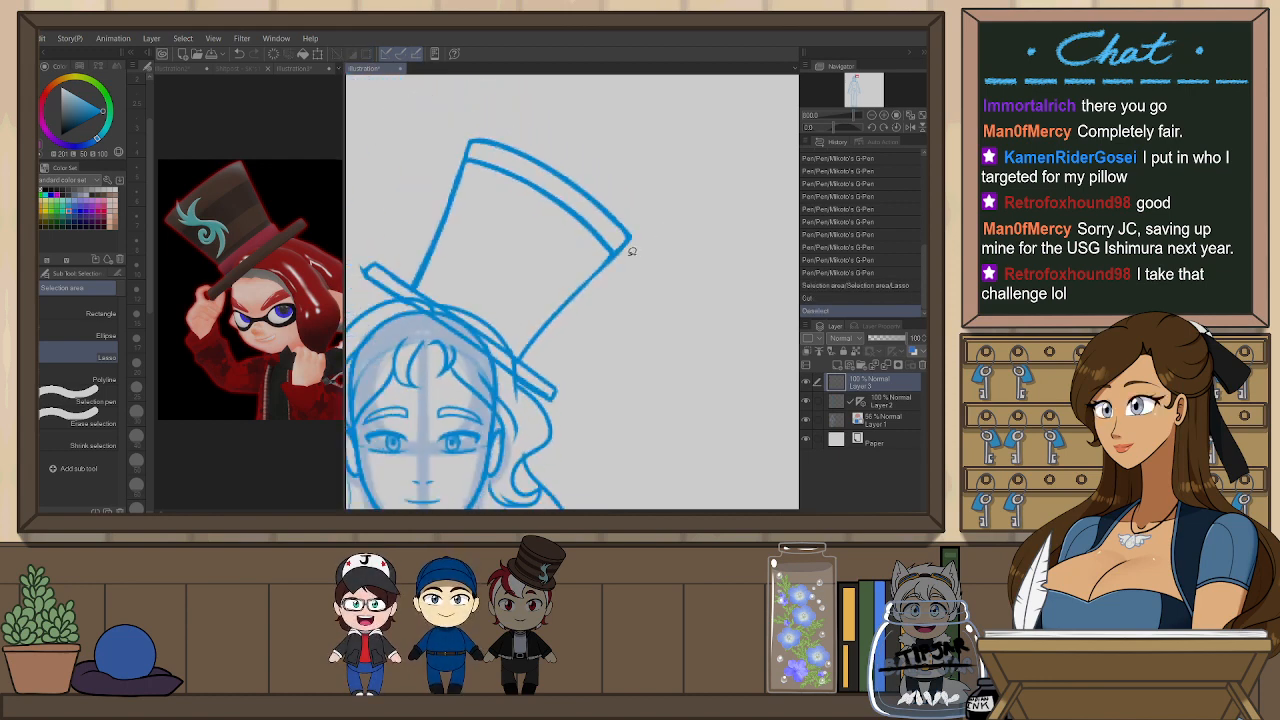
pyautogui.click(911, 128)
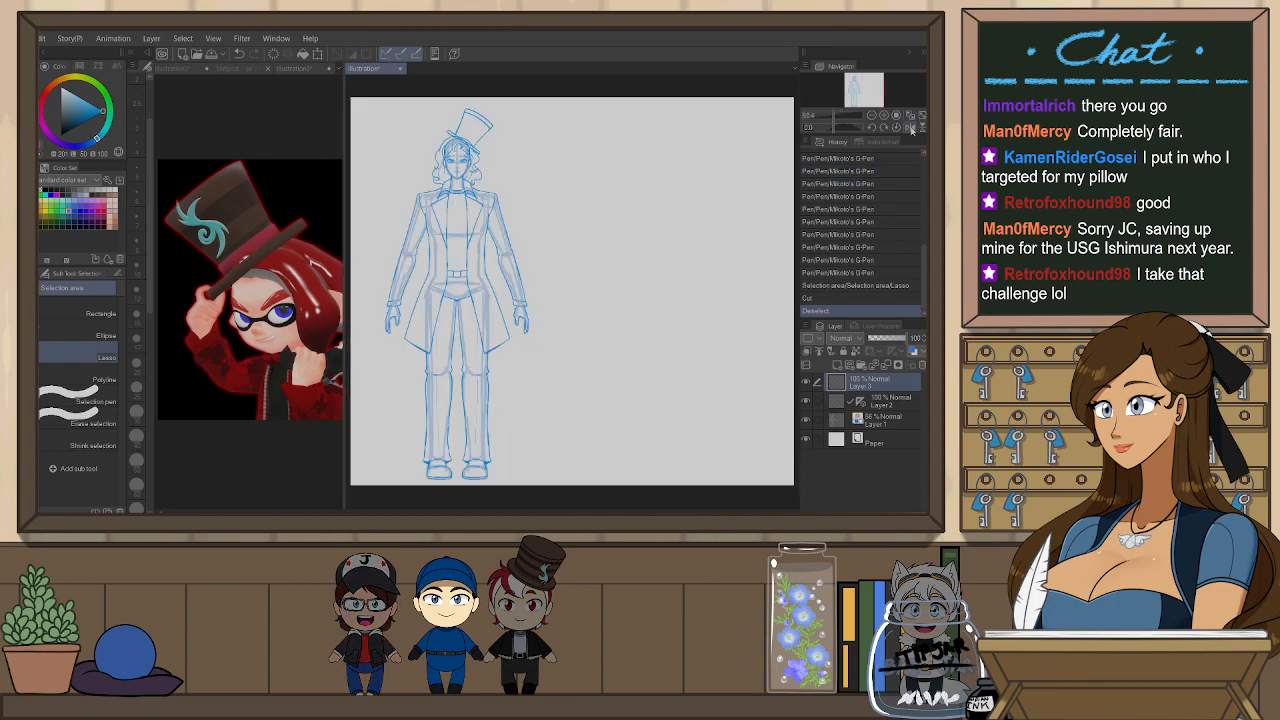
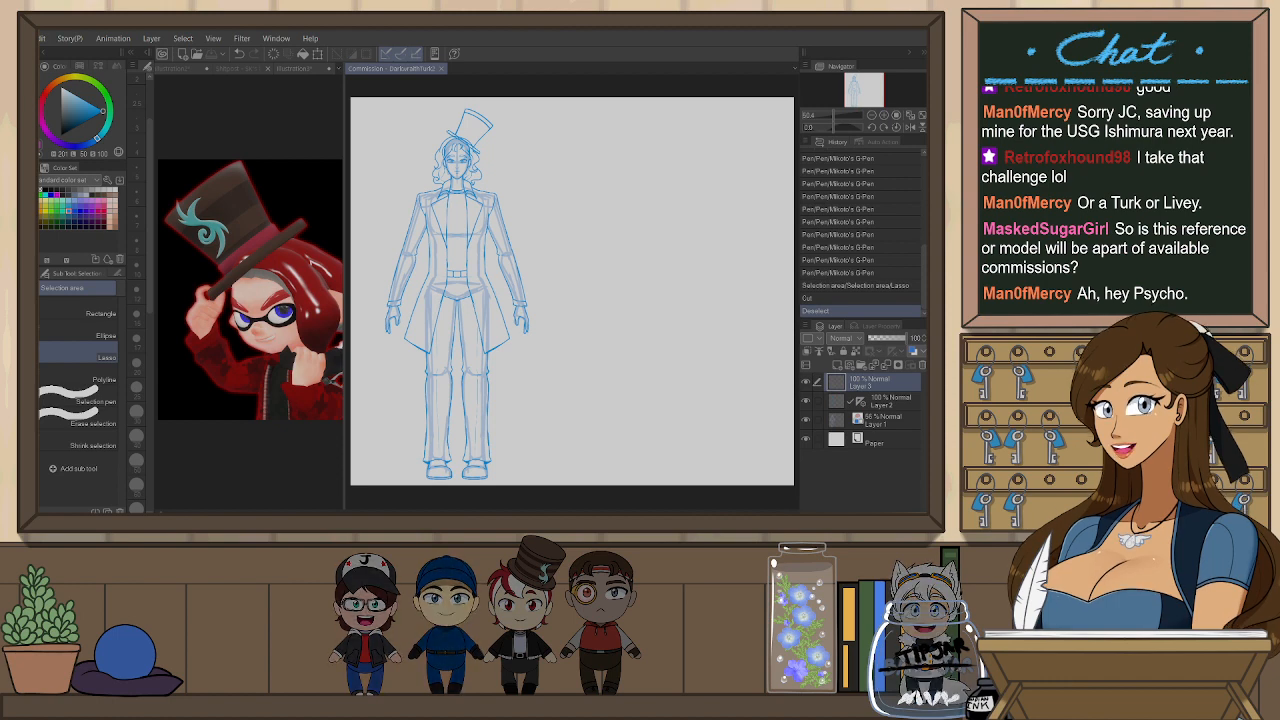
# - Lasso the inner of the two curved lines at the crown's top and cut it from Layer 3
pyautogui.click(895, 397)
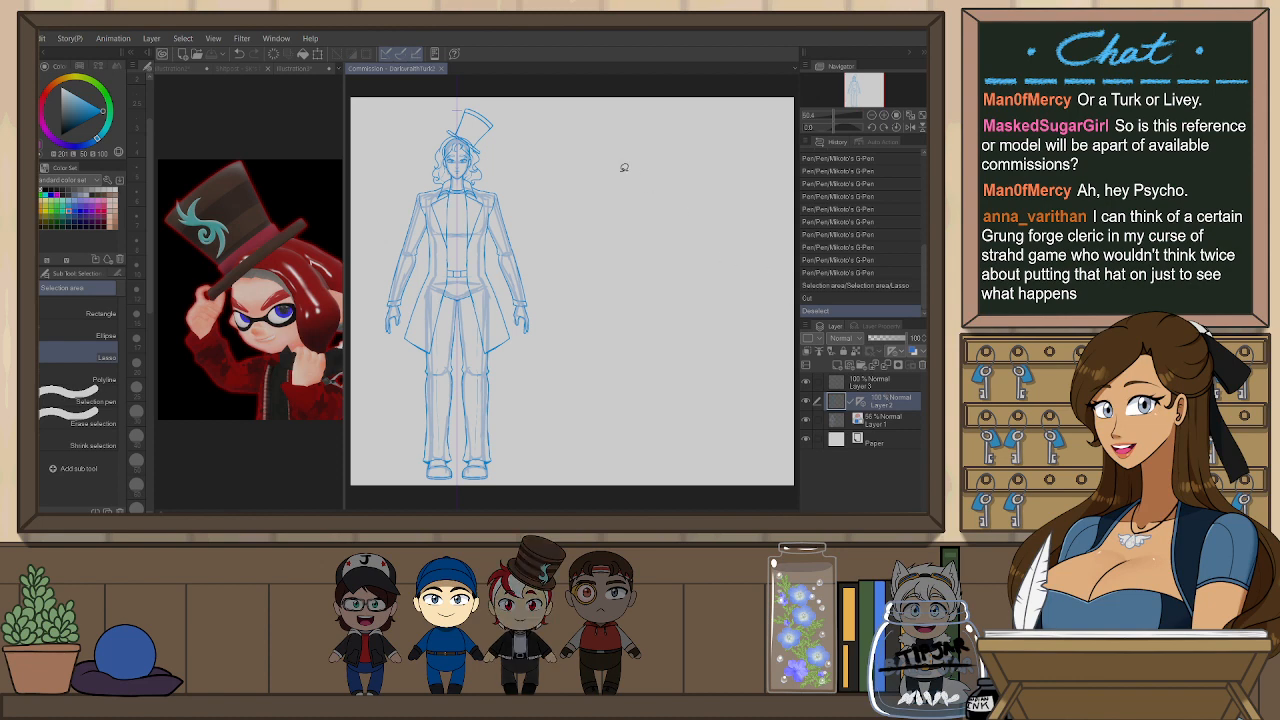
pyautogui.scroll(5, 500, 89)
pyautogui.scroll(3, 443, 106)
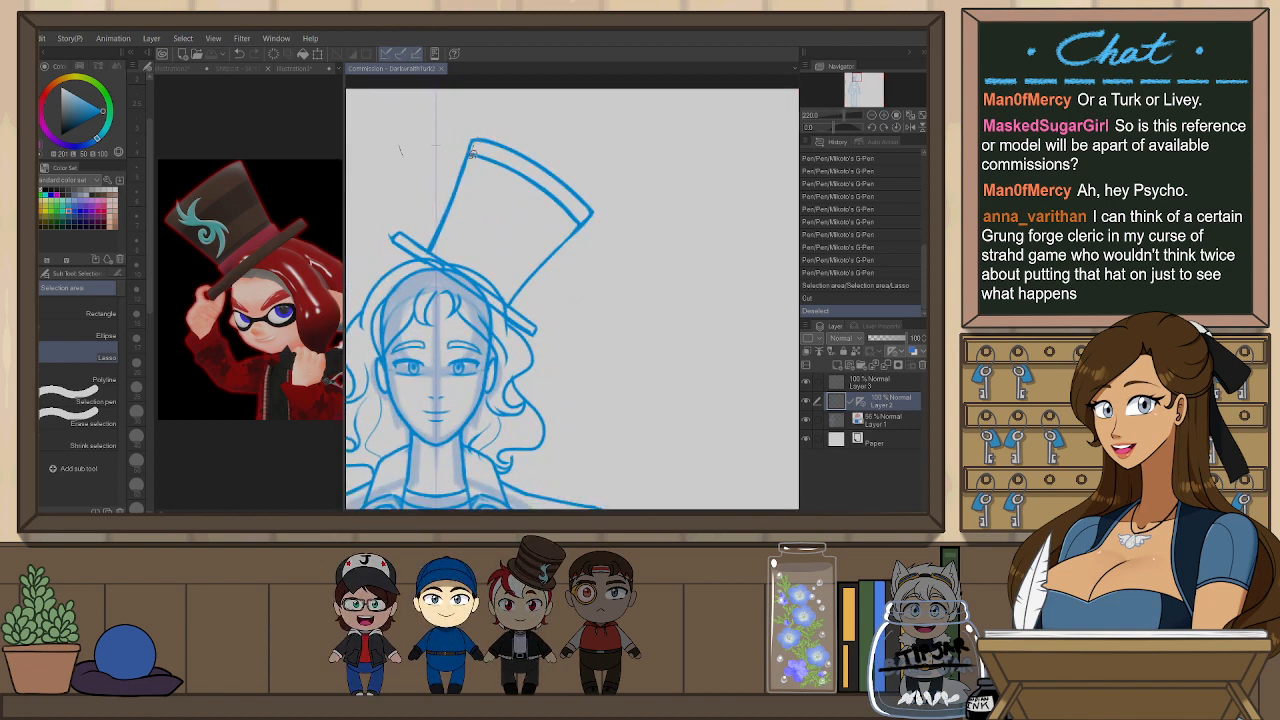
pyautogui.moveTo(559, 215); pyautogui.dragTo(585, 219)
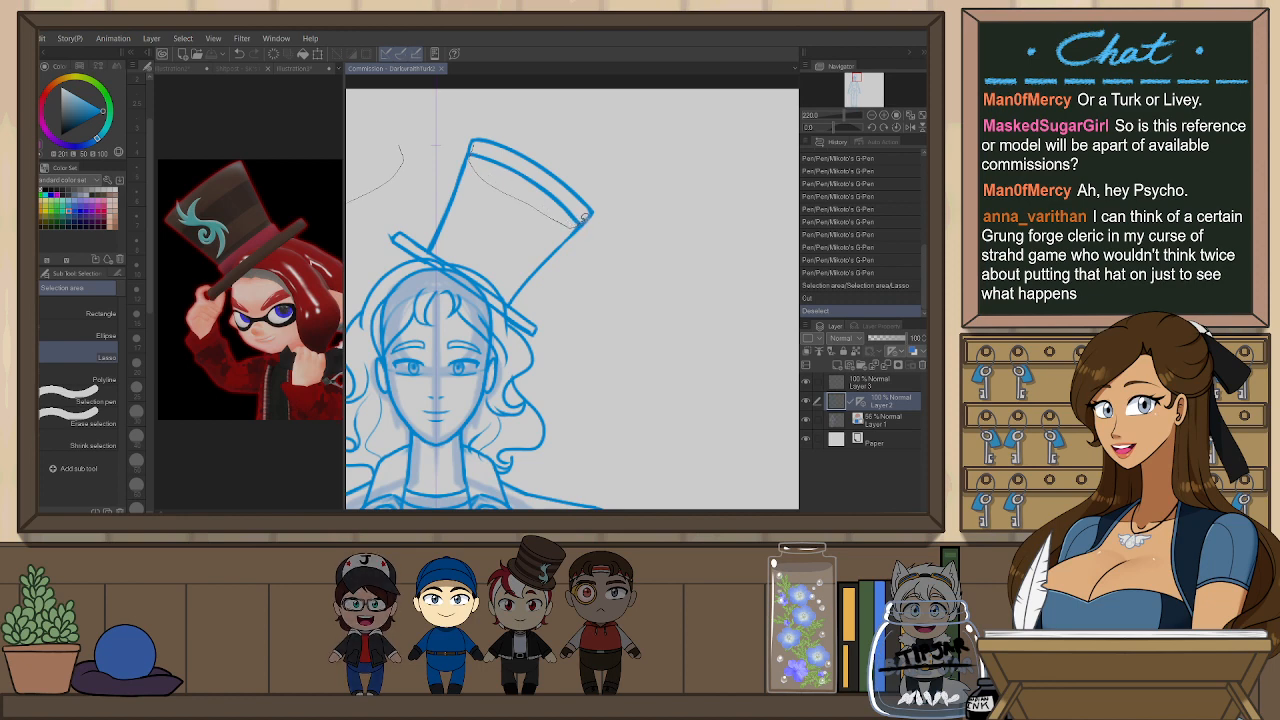
pyautogui.moveTo(548, 168); pyautogui.dragTo(480, 152)
pyautogui.click(894, 386)
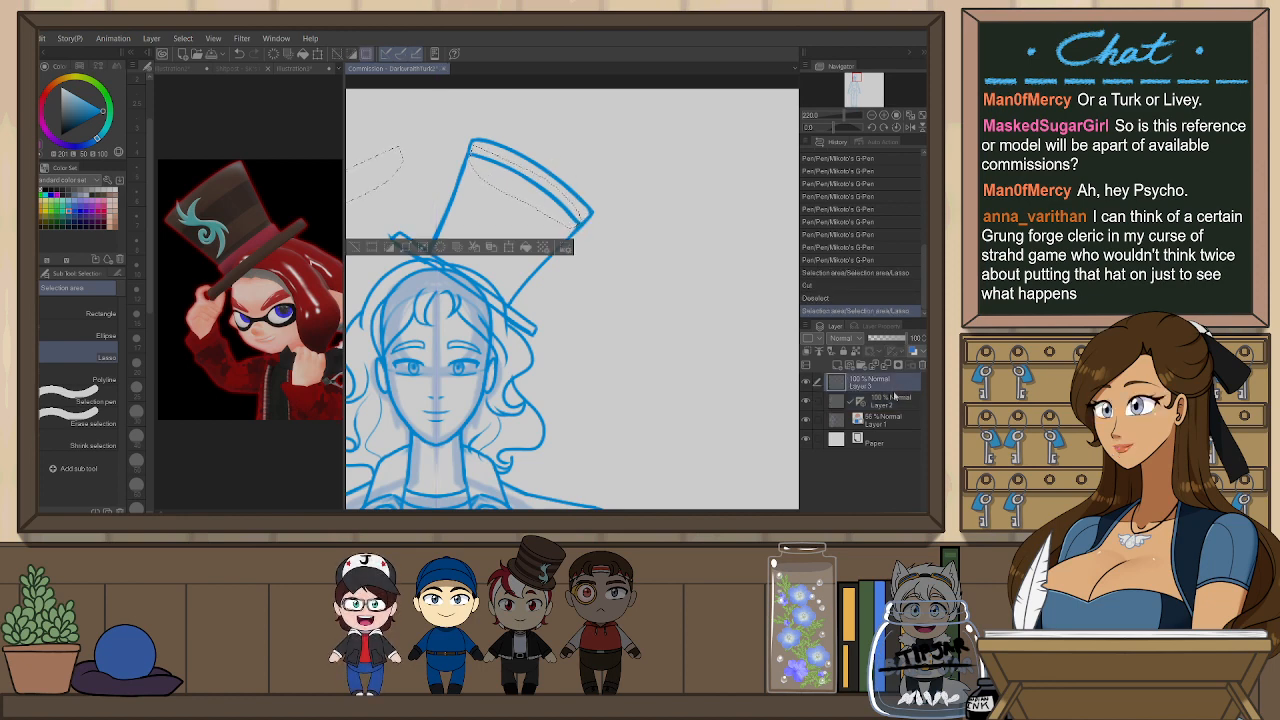
pyautogui.hotkey('ctrl', 'x')
pyautogui.hotkey('ctrl', 'd')
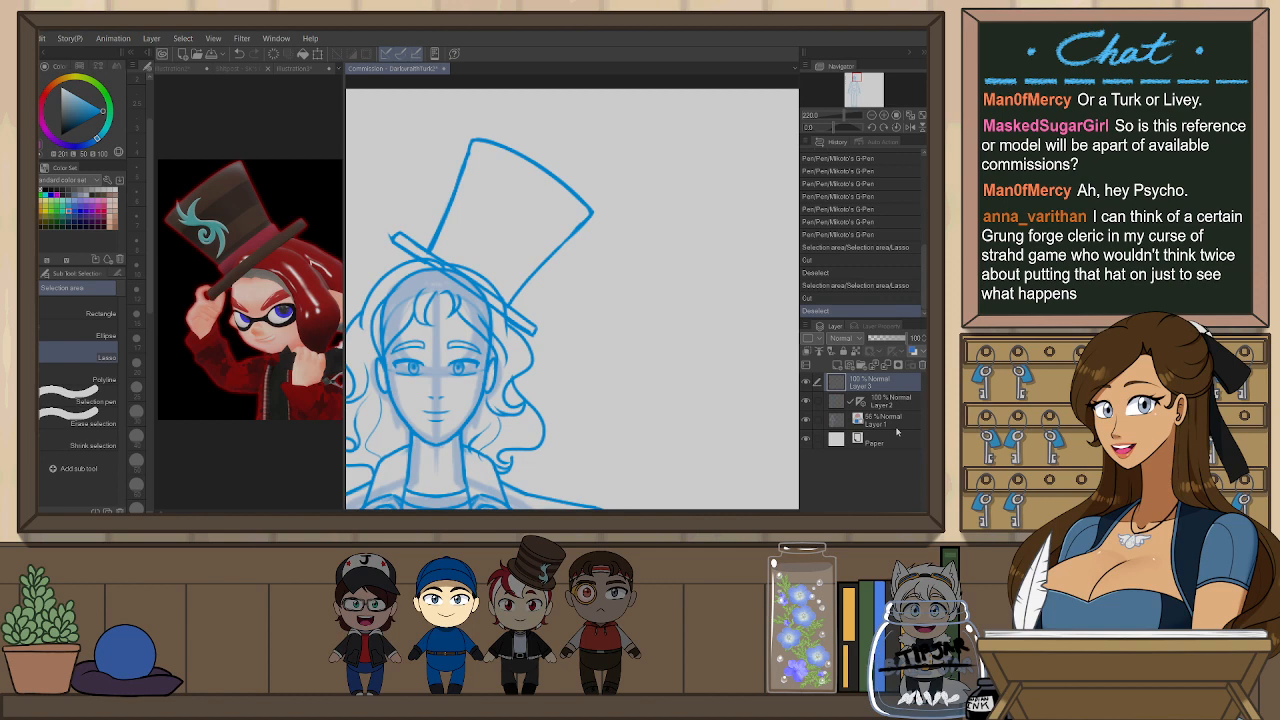
# - Lasso and cut the stray marks beside the brim's raised end, and check the whole figure in mirrored view
pyautogui.scroll(-3, 611, 240)
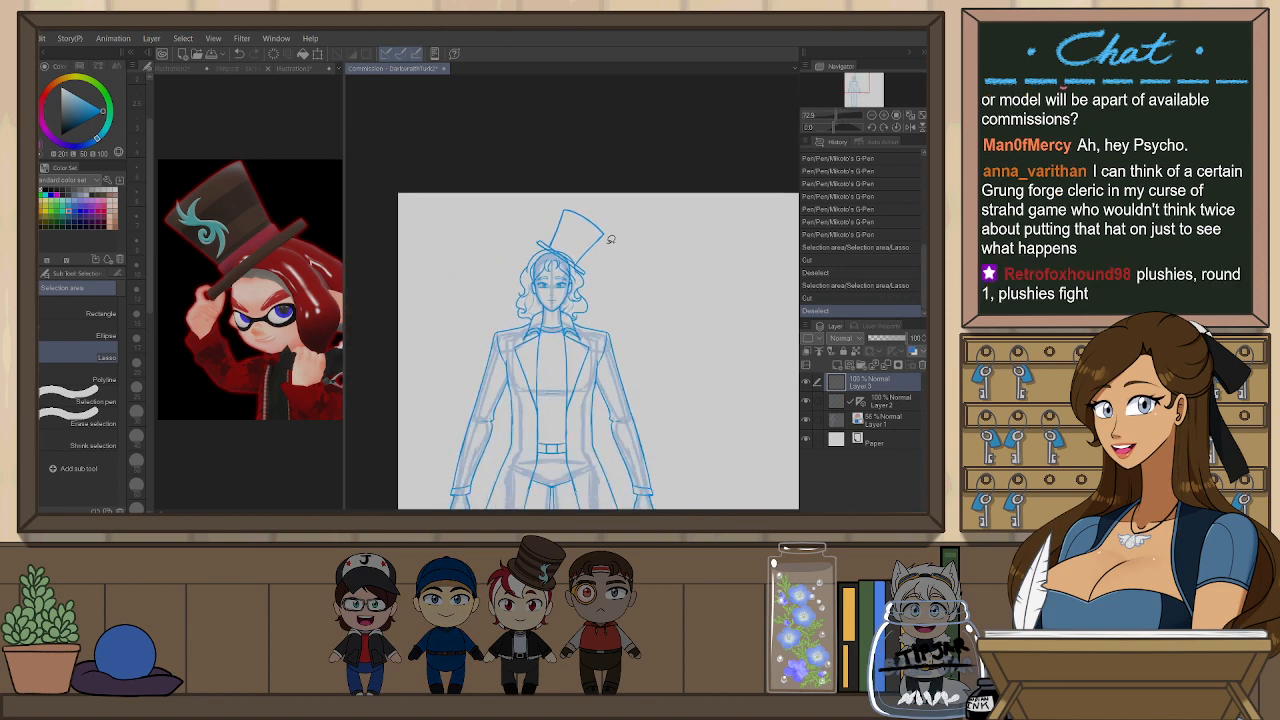
pyautogui.scroll(5, 611, 240)
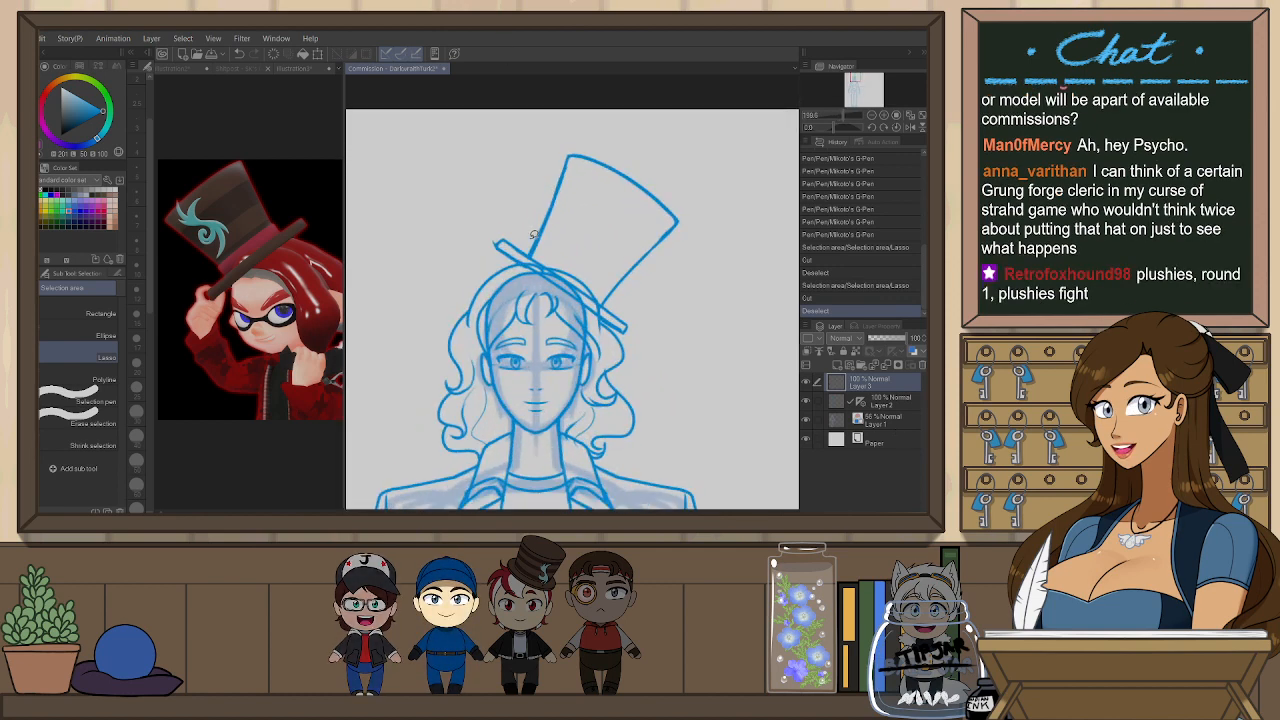
pyautogui.moveTo(490, 248); pyautogui.dragTo(500, 246)
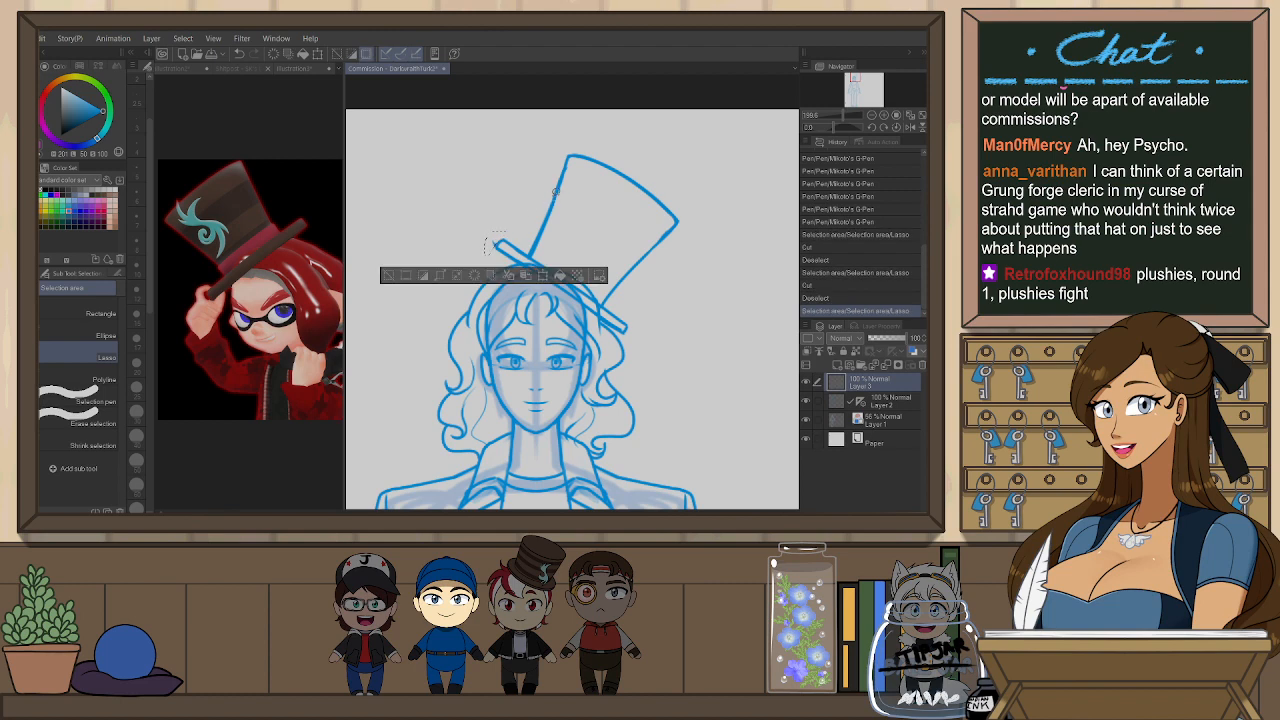
pyautogui.hotkey('ctrl', 'x')
pyautogui.hotkey('ctrl', 'd')
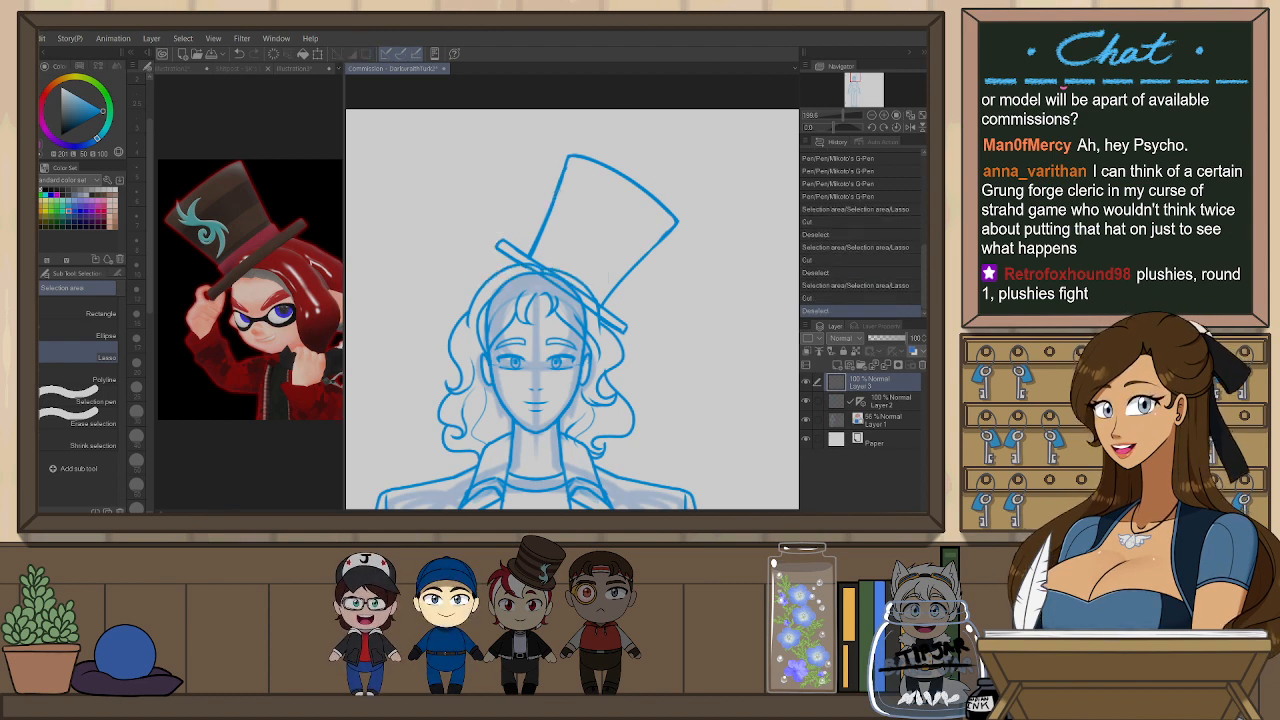
pyautogui.click(922, 116)
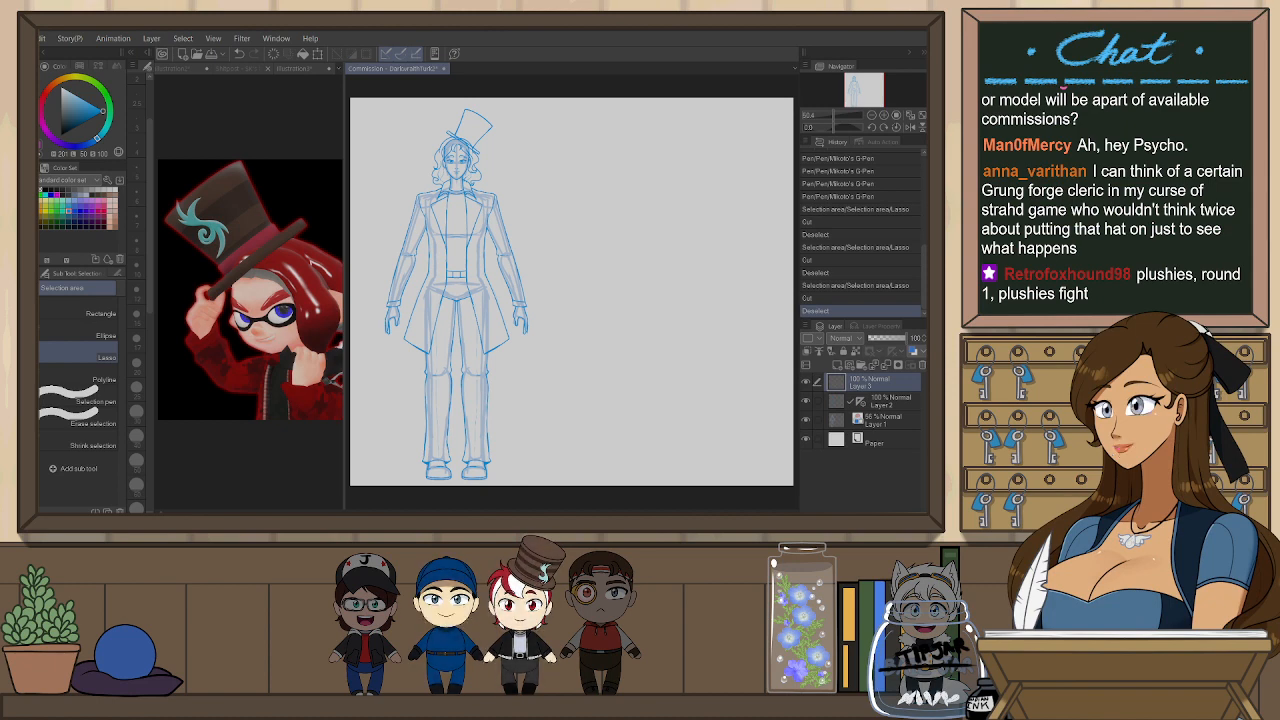
pyautogui.press('h')
pyautogui.press('h')
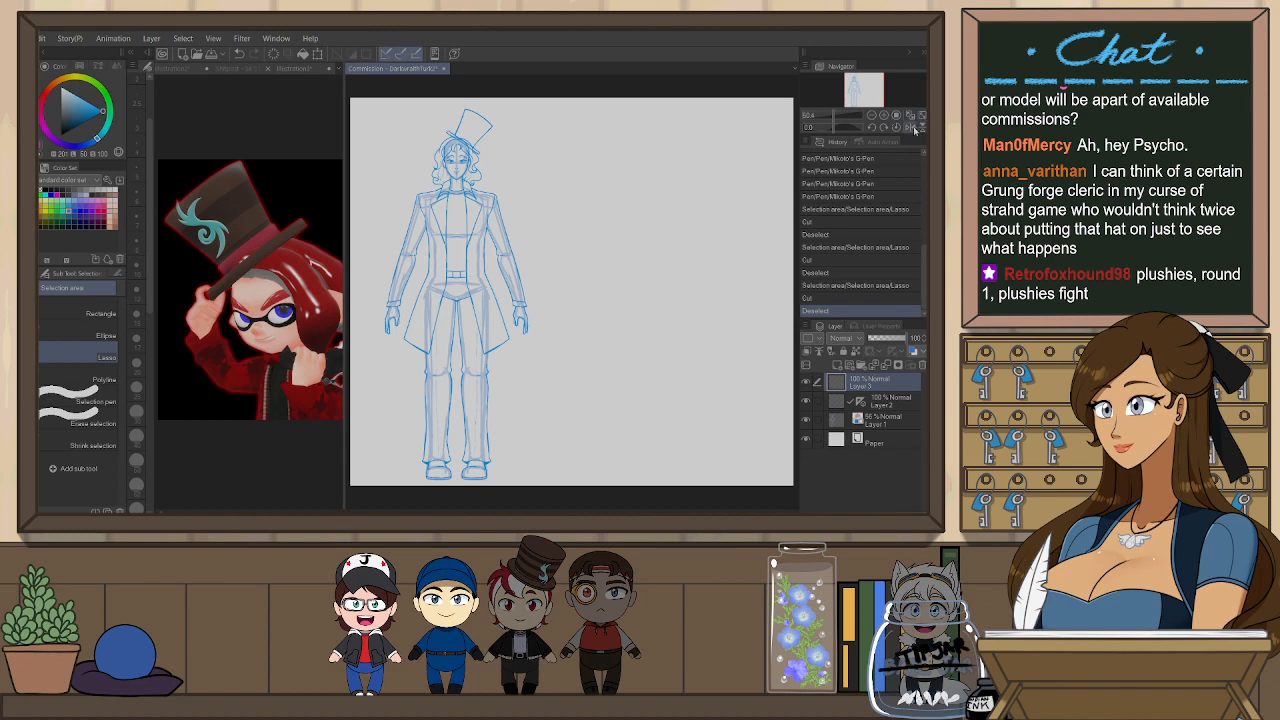
# - Touch up the crown's upper corner and slanted side with short pen strokes, undoing the unwanted ones
pyautogui.scroll(5, 452, 88)
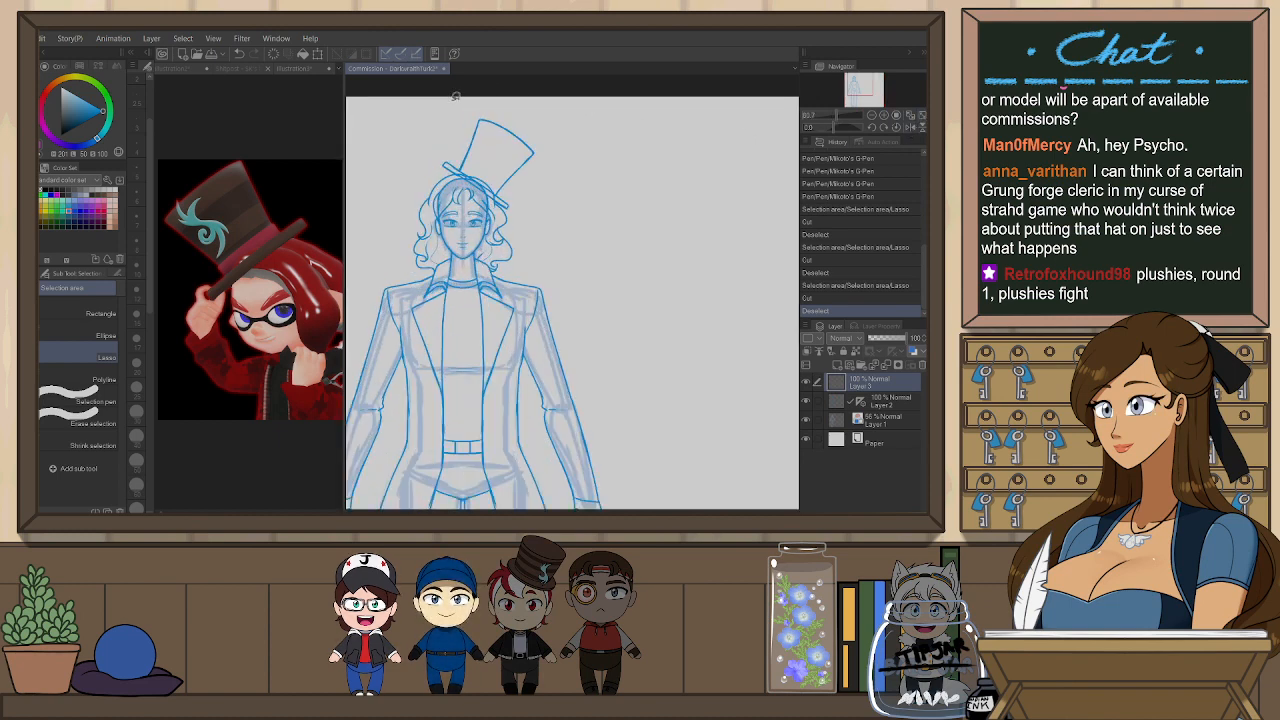
pyautogui.scroll(1, 591, 93)
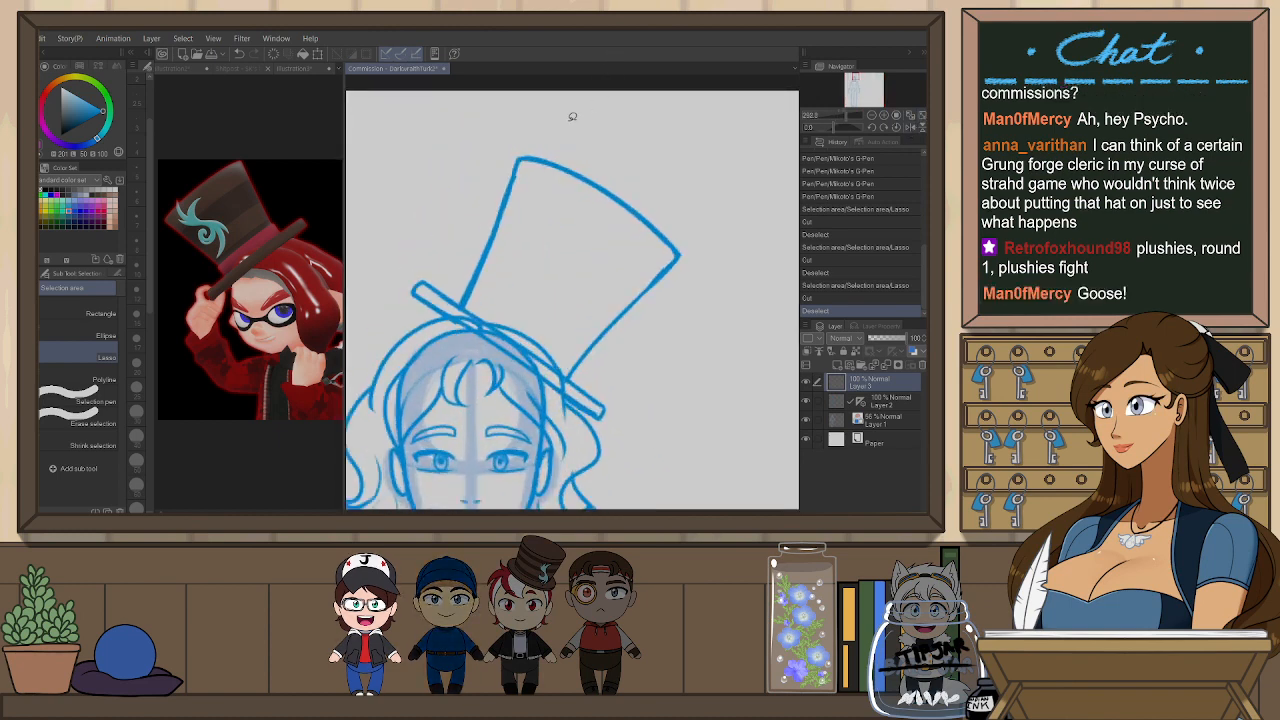
pyautogui.press('p')
pyautogui.moveTo(514, 178); pyautogui.dragTo(522, 158)
pyautogui.hotkey('ctrl', 'z')
pyautogui.moveTo(618, 313); pyautogui.dragTo(614, 318)
pyautogui.hotkey('ctrl', 'z')
pyautogui.moveTo(674, 258)
pyautogui.mouseDown()
pyautogui.moveTo(573, 362)
pyautogui.moveTo(614, 343)
pyautogui.mouseUp()
pyautogui.hotkey('ctrl', 'z')
pyautogui.hotkey('ctrl', 'z')
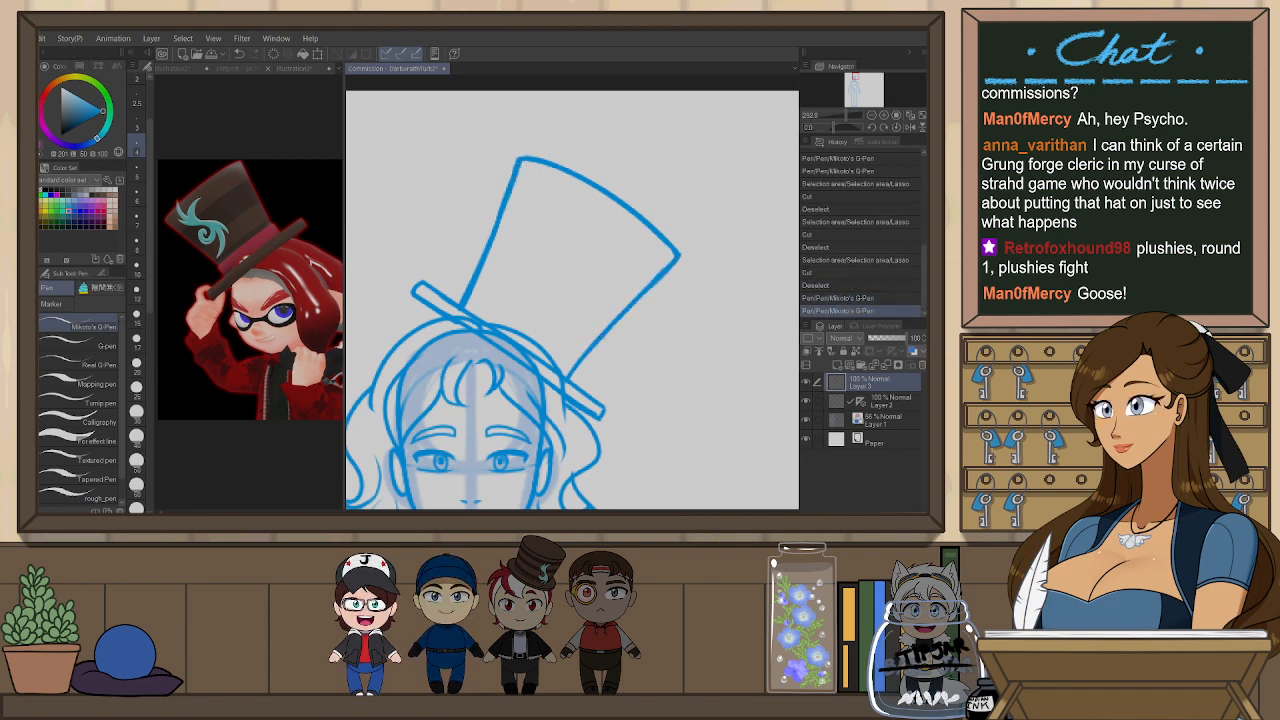
# - Draw a curved hatband line across the lower crown, parallel to the brim, with the canvas rotated
pyautogui.scroll(-2, 614, 357)
pyautogui.moveTo(660, 418); pyautogui.dragTo(649, 368)
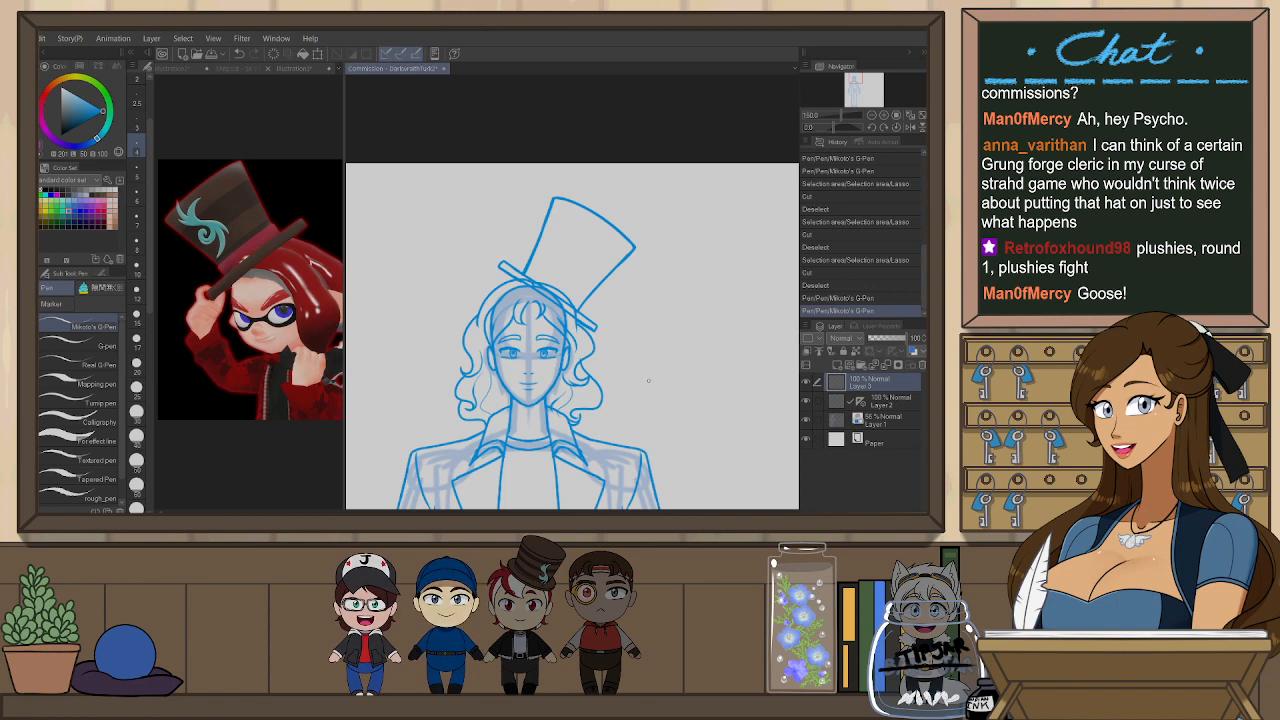
pyautogui.press('space')
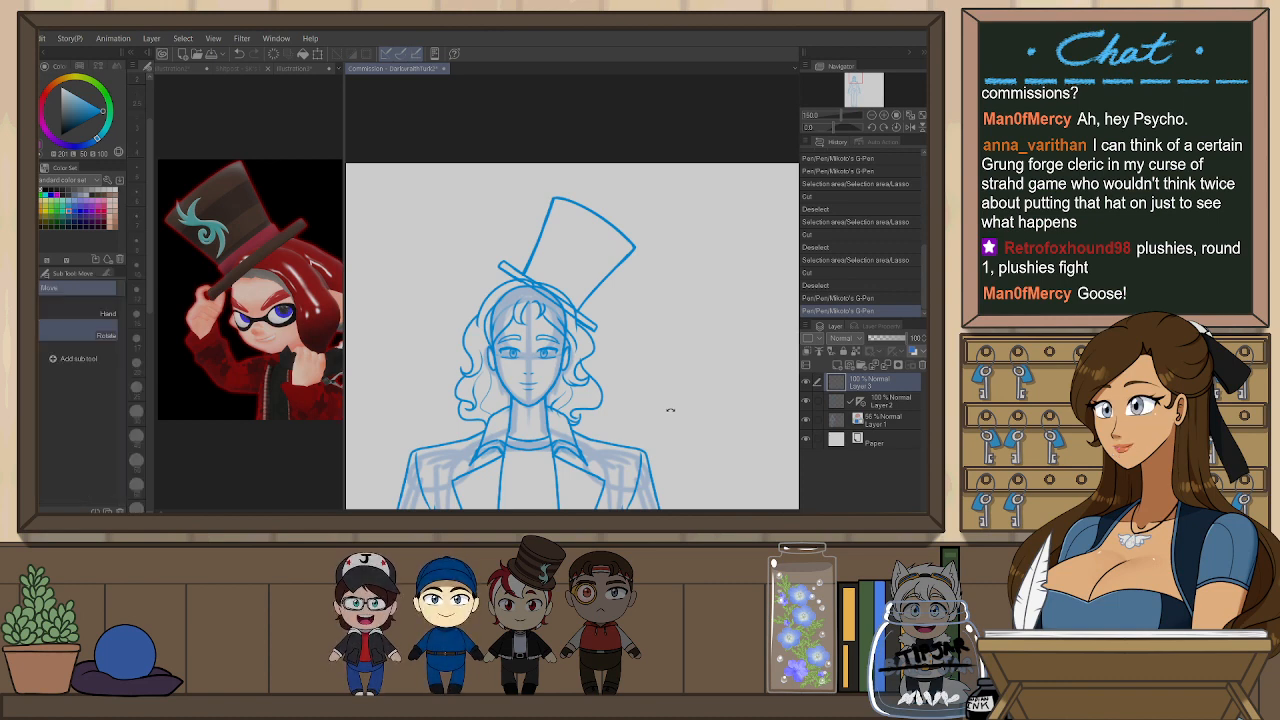
pyautogui.press('space')
pyautogui.moveTo(679, 383)
pyautogui.mouseDown()
pyautogui.moveTo(683, 256)
pyautogui.moveTo(488, 340)
pyautogui.mouseUp()
pyautogui.scroll(3, 549, 301)
pyautogui.moveTo(487, 343); pyautogui.dragTo(634, 263)
pyautogui.hotkey('ctrl', 'z')
pyautogui.moveTo(484, 342); pyautogui.dragTo(628, 267)
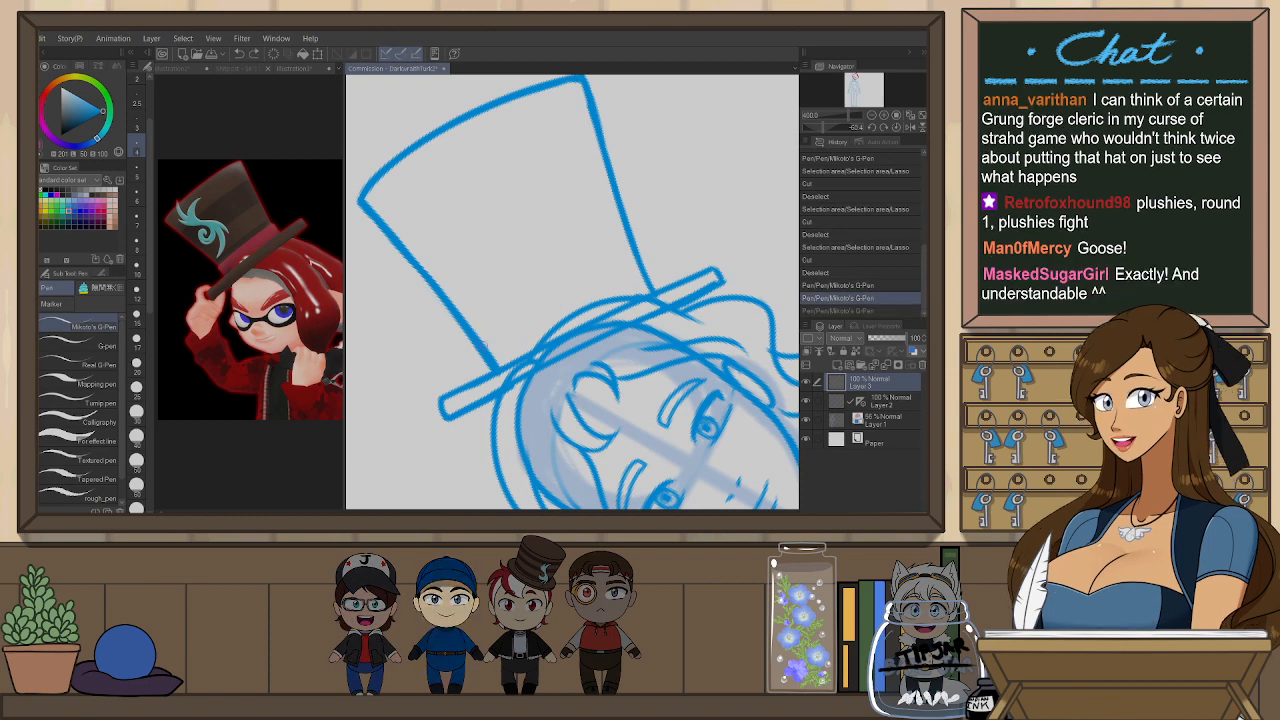
pyautogui.click(575, 305)
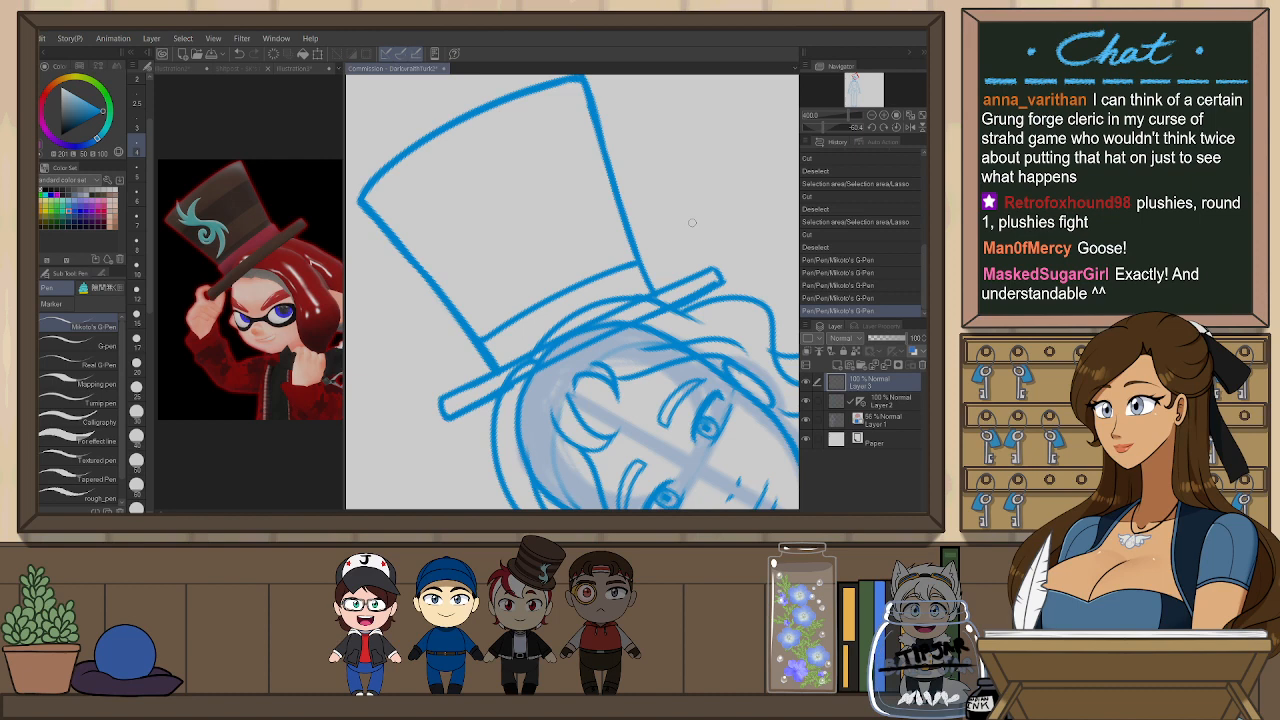
# - Restore the upright canvas view and switch the reference to the plushie character in the striped top hat
pyautogui.press('^')
pyautogui.press('^')
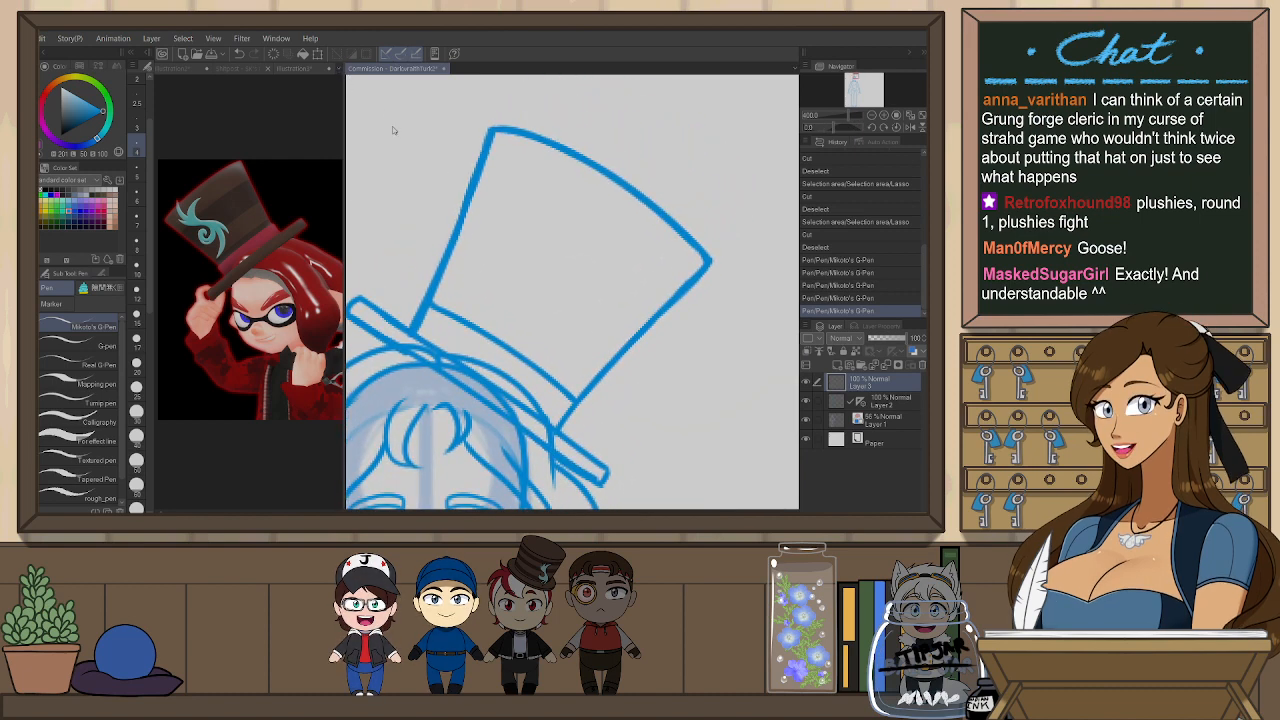
pyautogui.hotkey('ctrl', 'Tab')
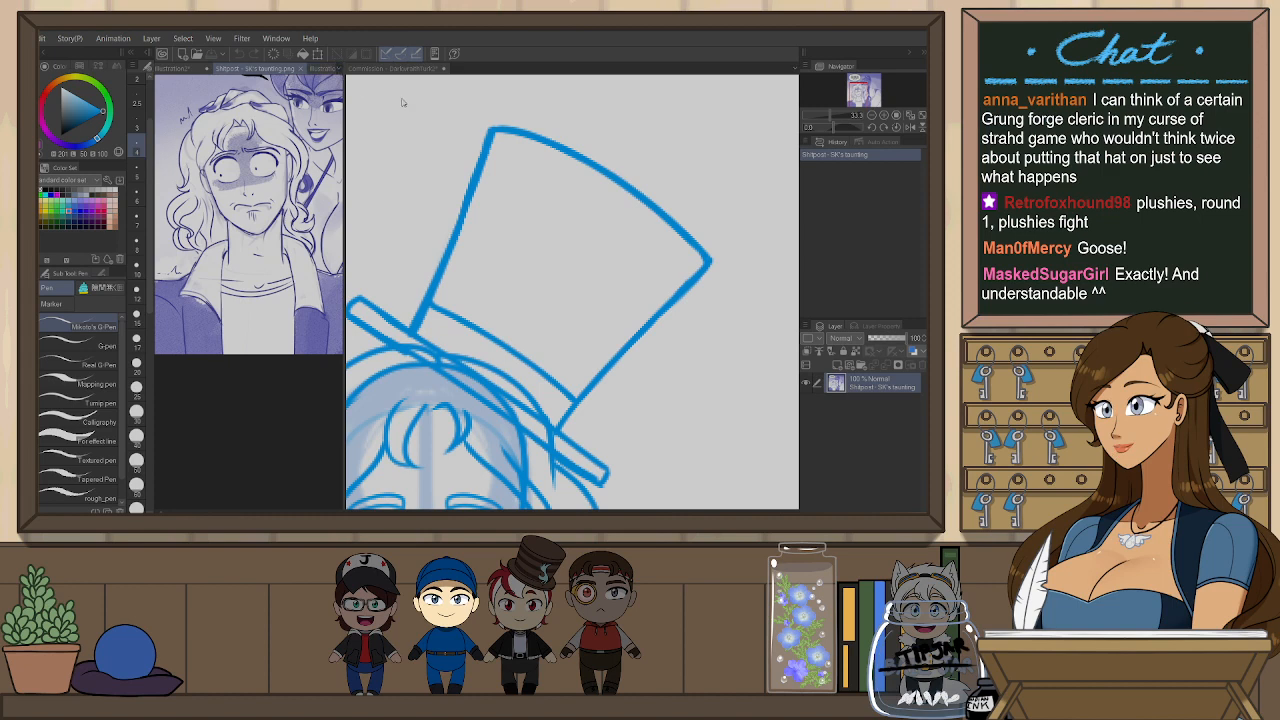
pyautogui.hotkey('ctrl', 'Tab')
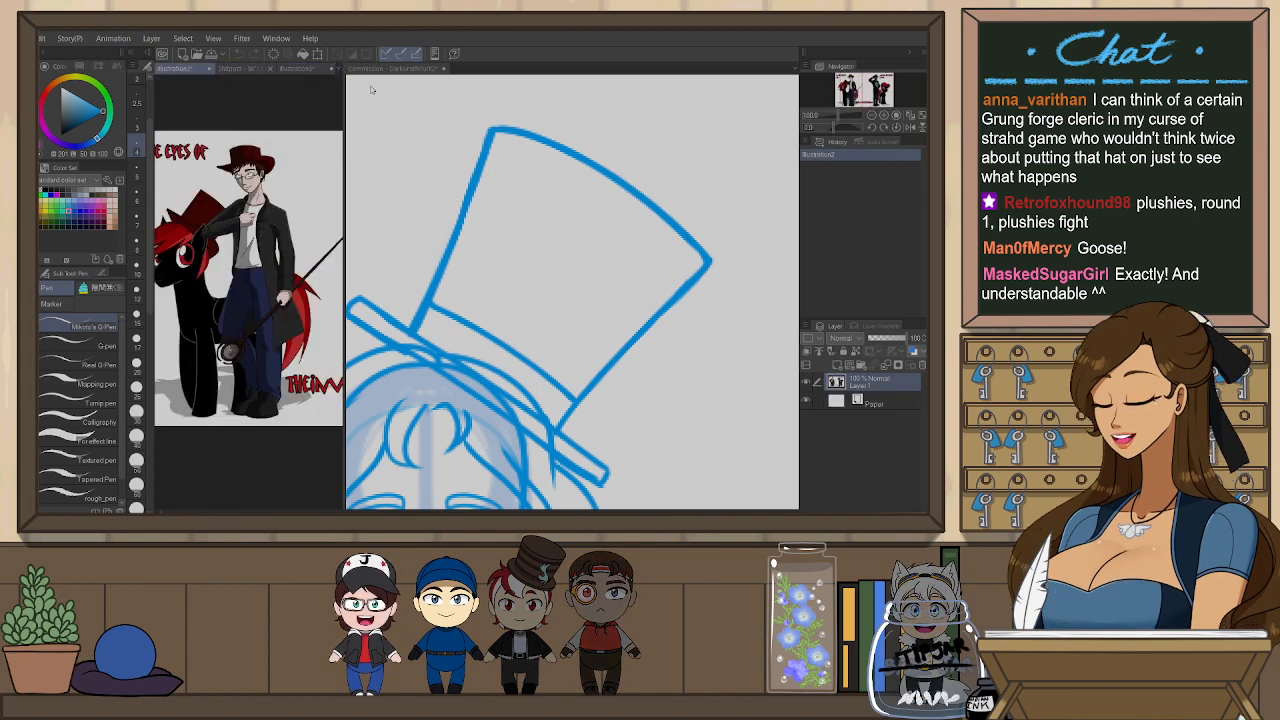
pyautogui.hotkey('ctrl', 'Tab')
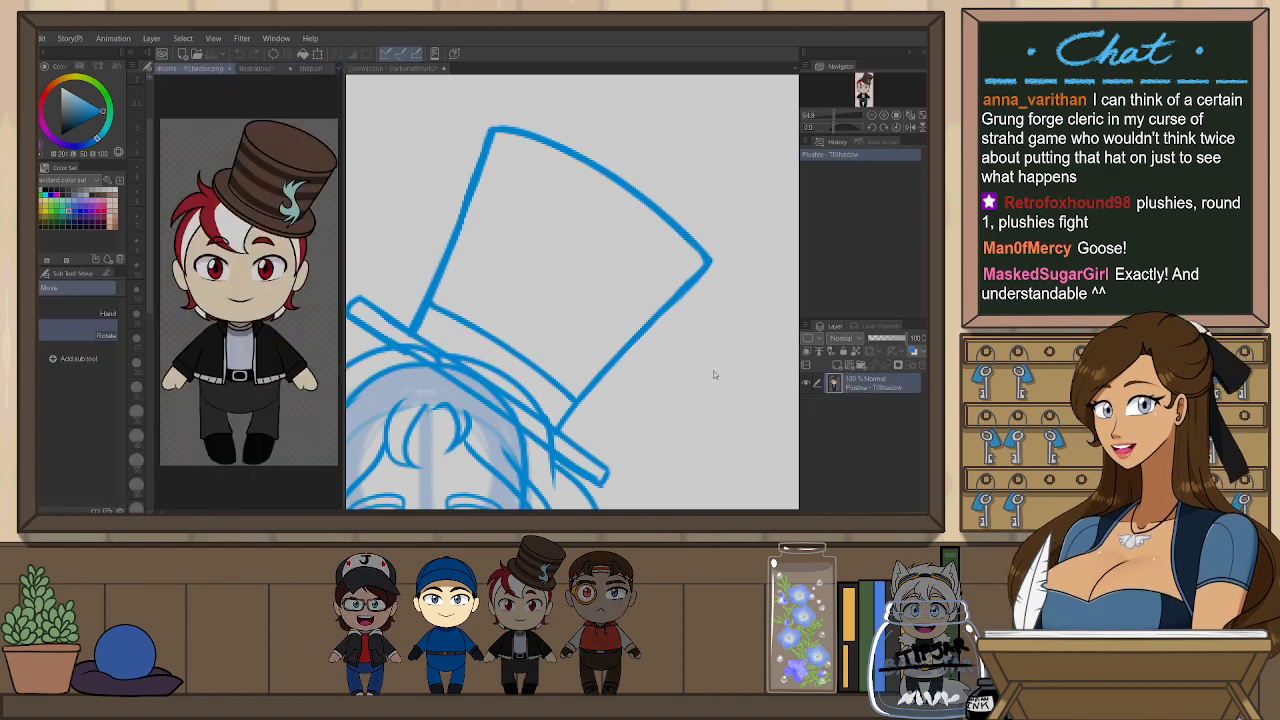
pyautogui.hotkey('ctrl', 'Tab')
# - Draw a long S-shaped curve down one side of the hat crown to the brim, comparing with and without it
pyautogui.moveTo(719, 276)
pyautogui.mouseDown()
pyautogui.moveTo(726, 249)
pyautogui.moveTo(689, 177)
pyautogui.mouseUp()
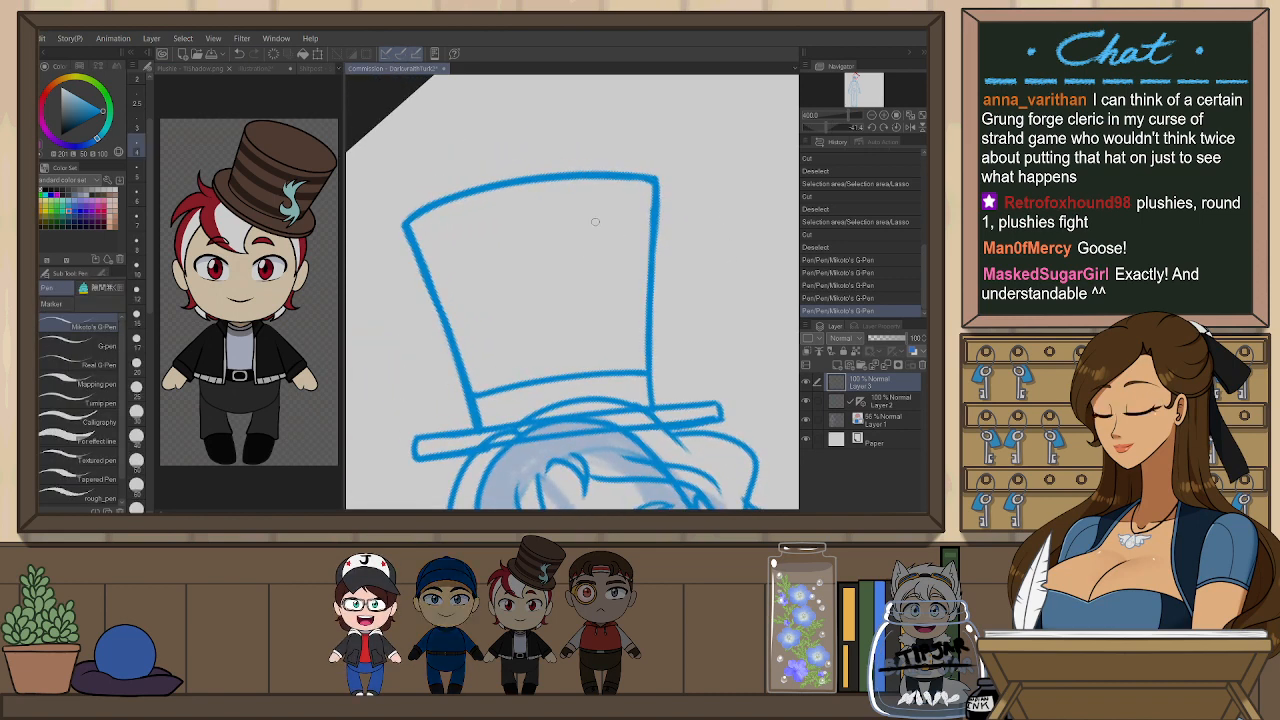
pyautogui.moveTo(594, 216)
pyautogui.mouseDown()
pyautogui.moveTo(586, 262)
pyautogui.moveTo(598, 290)
pyautogui.mouseUp()
pyautogui.hotkey('ctrl', 'z')
pyautogui.hotkey('ctrl', 'y')
pyautogui.hotkey('ctrl', 'z')
pyautogui.hotkey('ctrl', 'y')
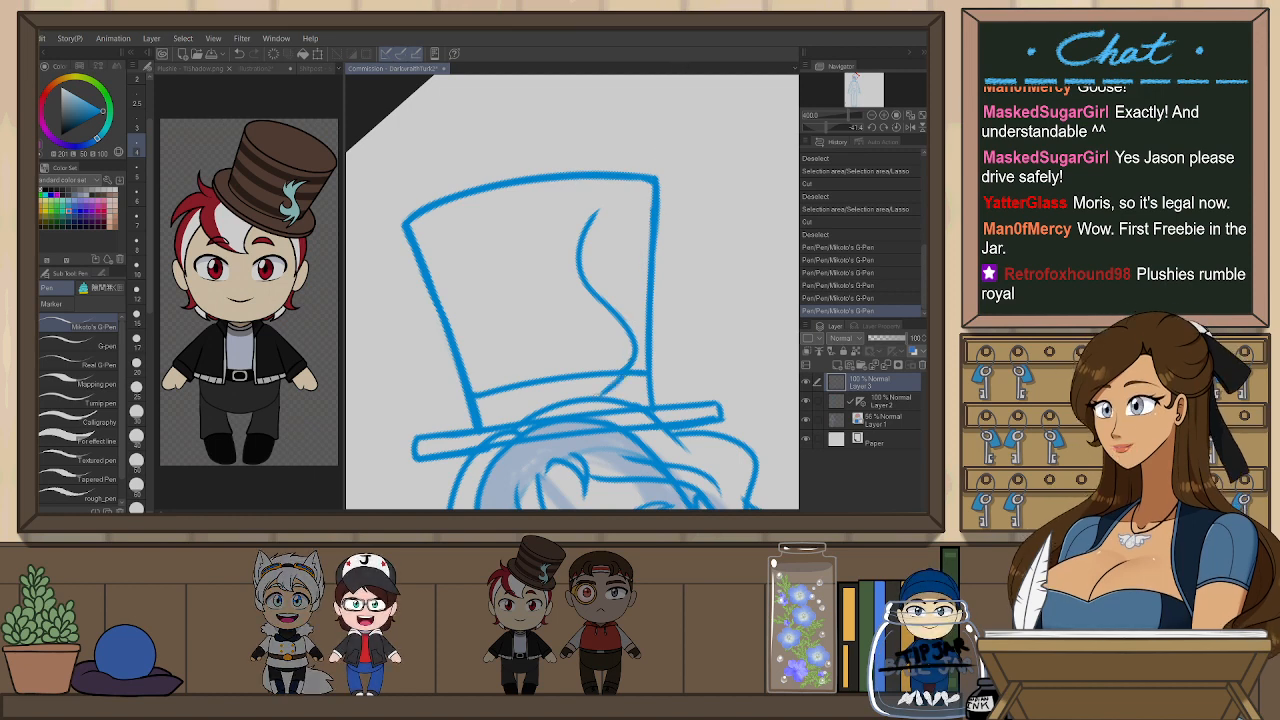
# - Sketch the swirl's lower tail and hooked upper tip on the crown, with the reference switched to the red-haired character in the top hat
pyautogui.moveTo(626, 371); pyautogui.dragTo(605, 389)
pyautogui.hotkey('ctrl', 'z')
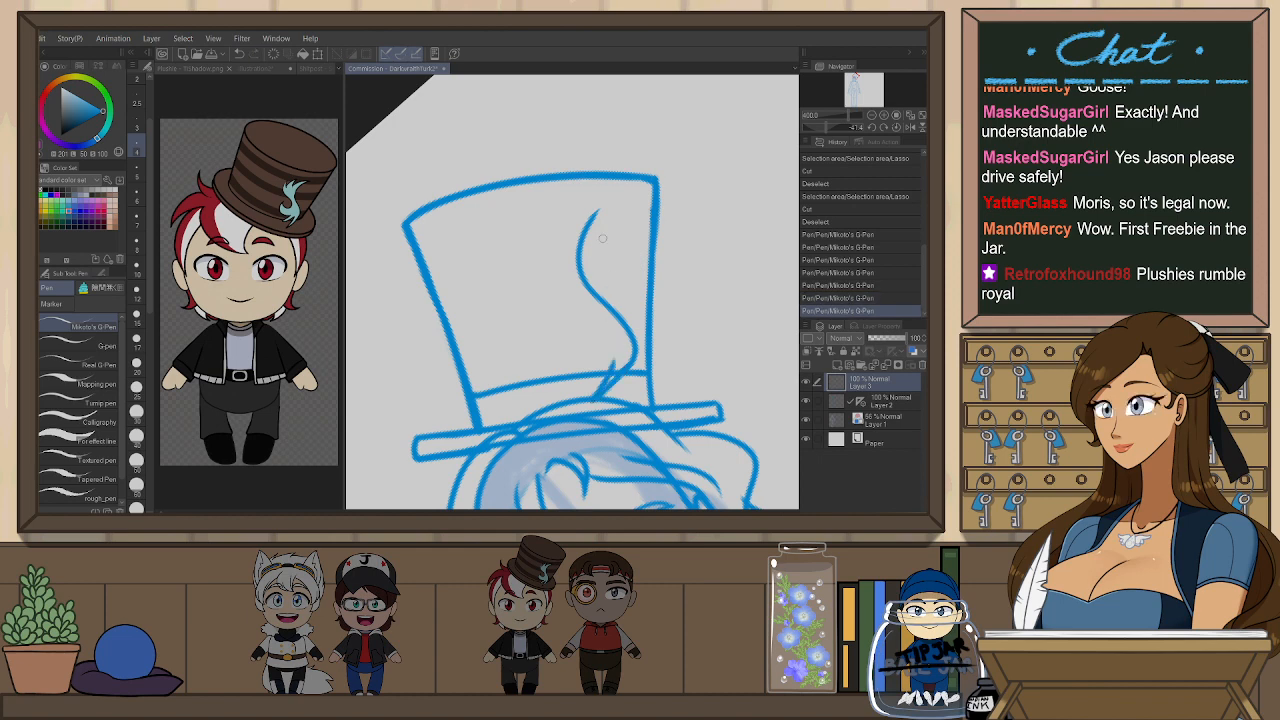
pyautogui.moveTo(592, 212); pyautogui.dragTo(616, 204)
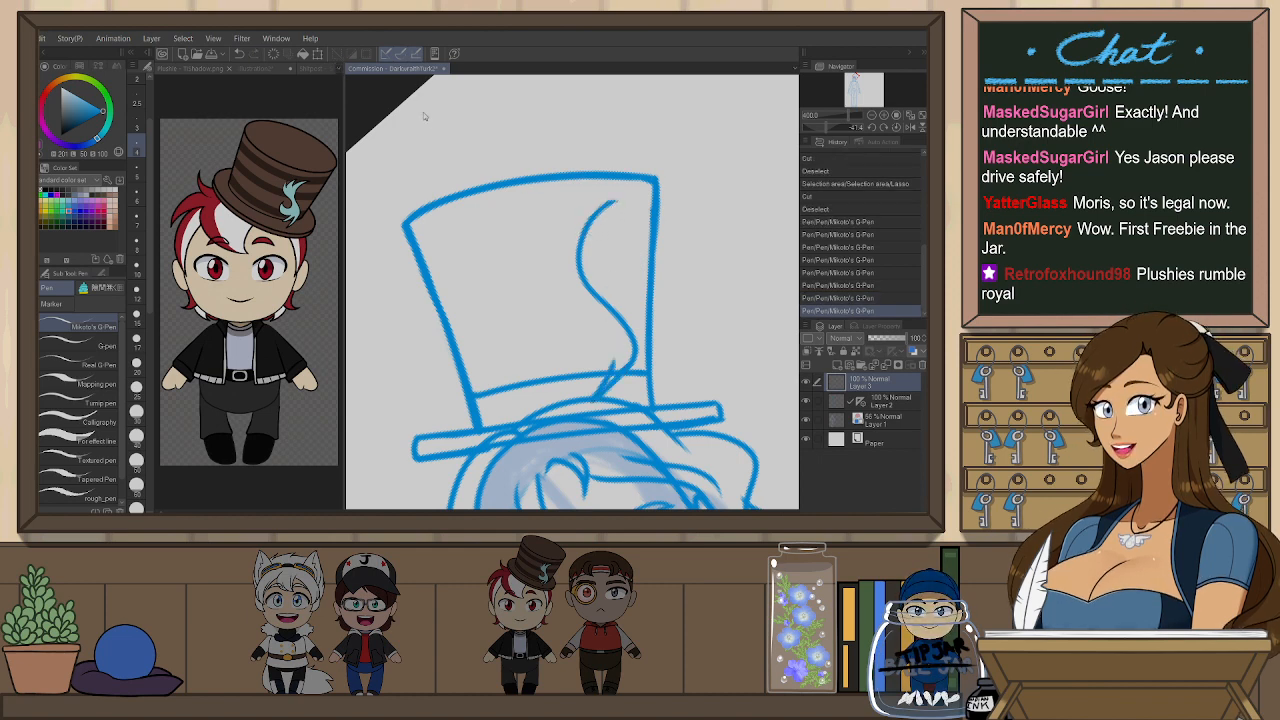
pyautogui.hotkey('ctrl', 'shift', 'Tab')
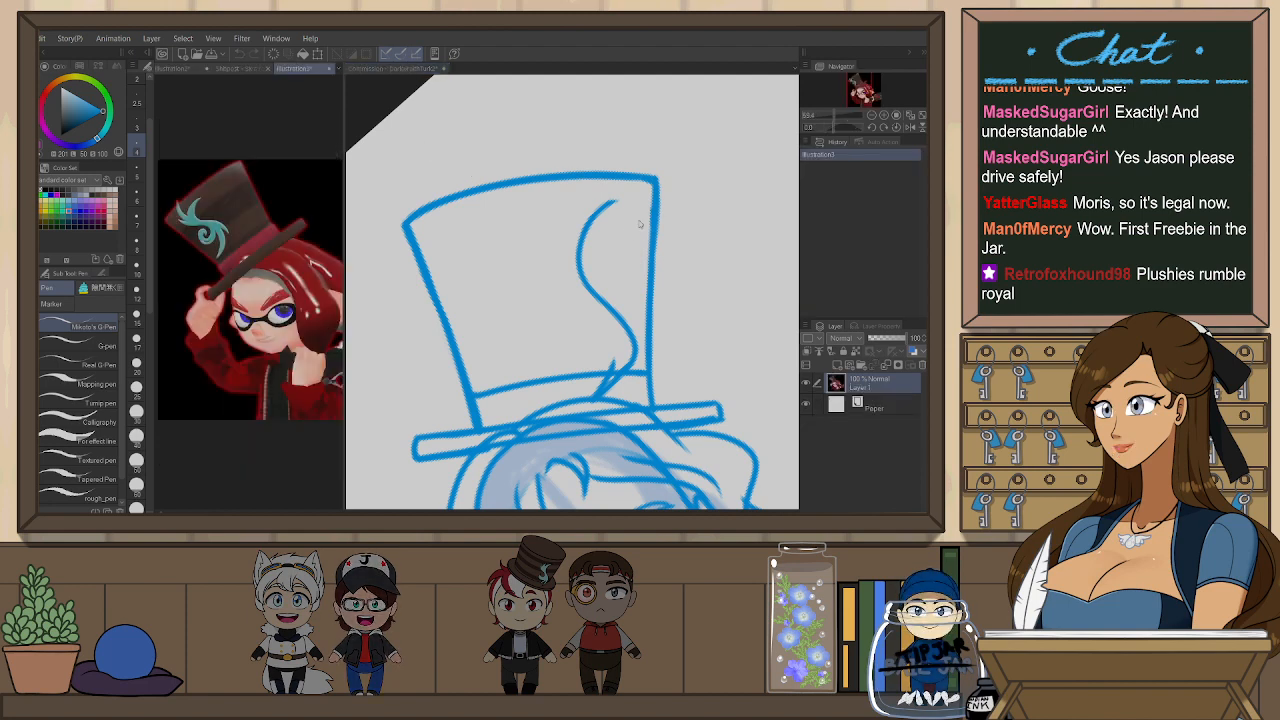
pyautogui.click(613, 207)
pyautogui.hotkey('ctrl', 'z')
pyautogui.moveTo(588, 220); pyautogui.dragTo(625, 205)
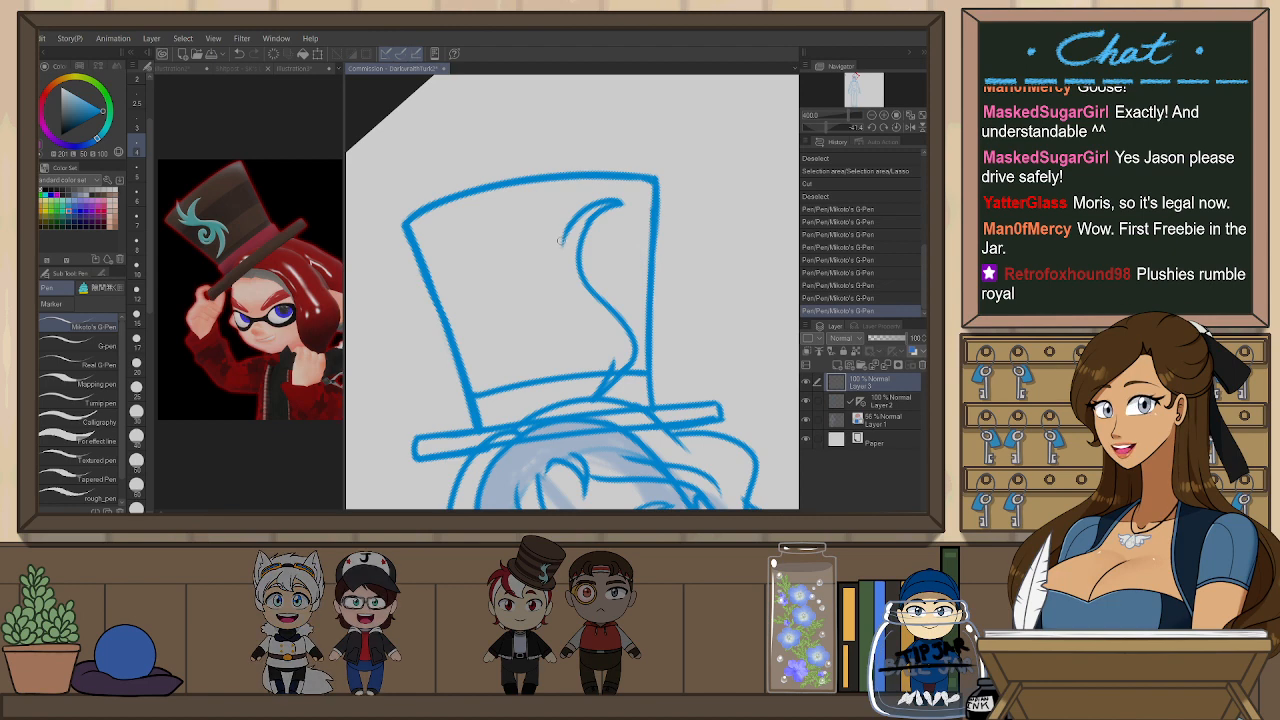
# - Try flame-like pointed locks beside the swirl's hooked tip near the crown's upper edge, undoing the unwanted strokes
pyautogui.moveTo(557, 245); pyautogui.dragTo(565, 198)
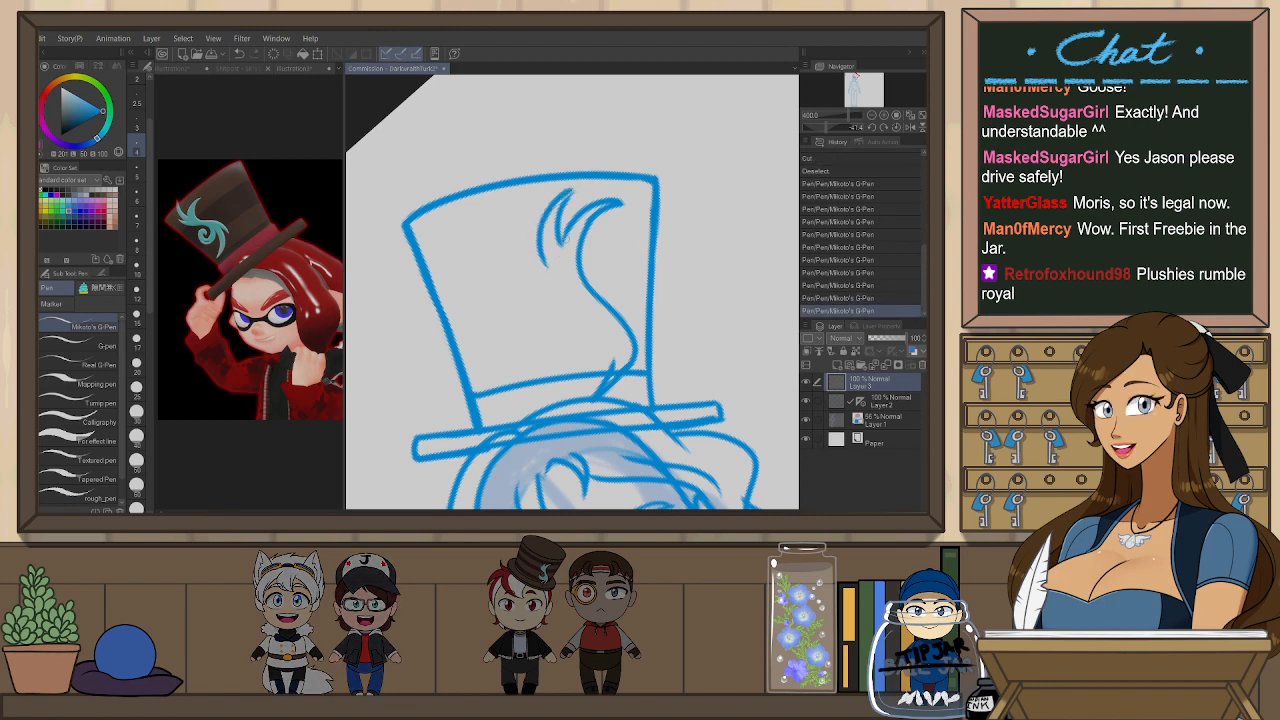
pyautogui.moveTo(562, 220); pyautogui.dragTo(575, 181)
pyautogui.hotkey('ctrl', 'z')
pyautogui.moveTo(537, 236)
pyautogui.mouseDown()
pyautogui.moveTo(553, 195)
pyautogui.moveTo(540, 251)
pyautogui.mouseUp()
pyautogui.hotkey('ctrl', 'z')
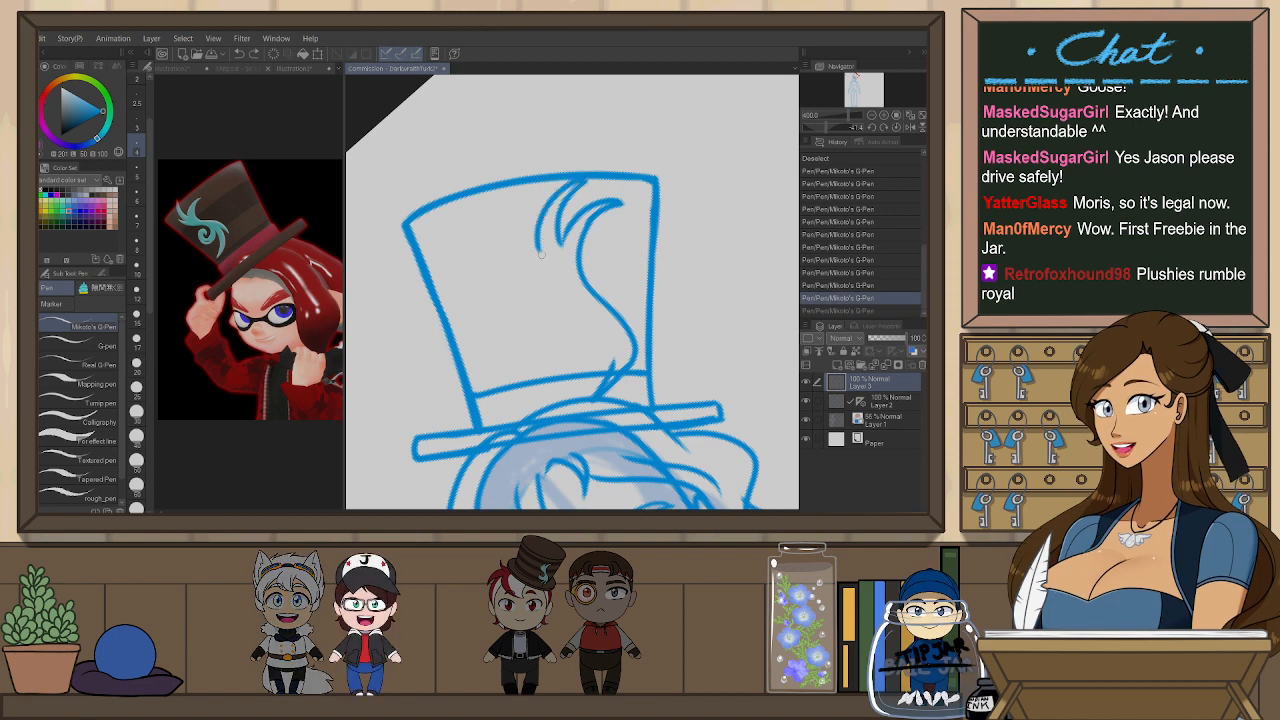
pyautogui.hotkey('ctrl', 'z')
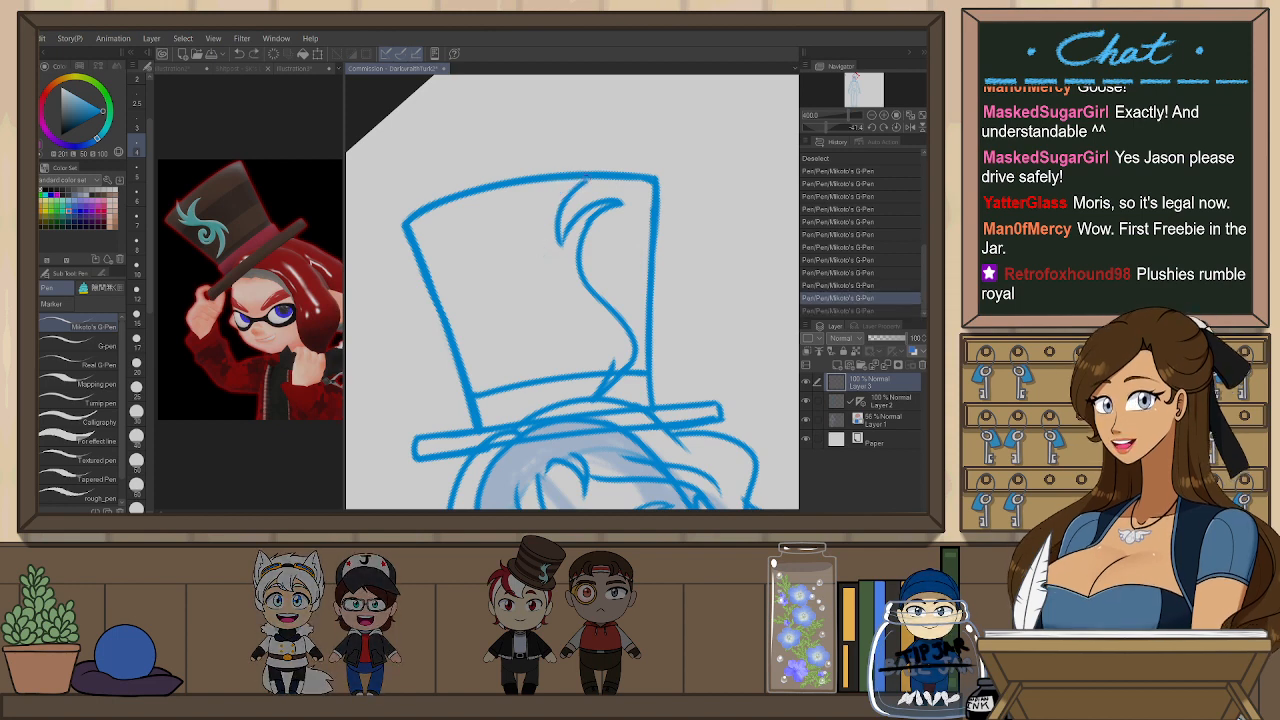
pyautogui.moveTo(574, 182); pyautogui.dragTo(526, 251)
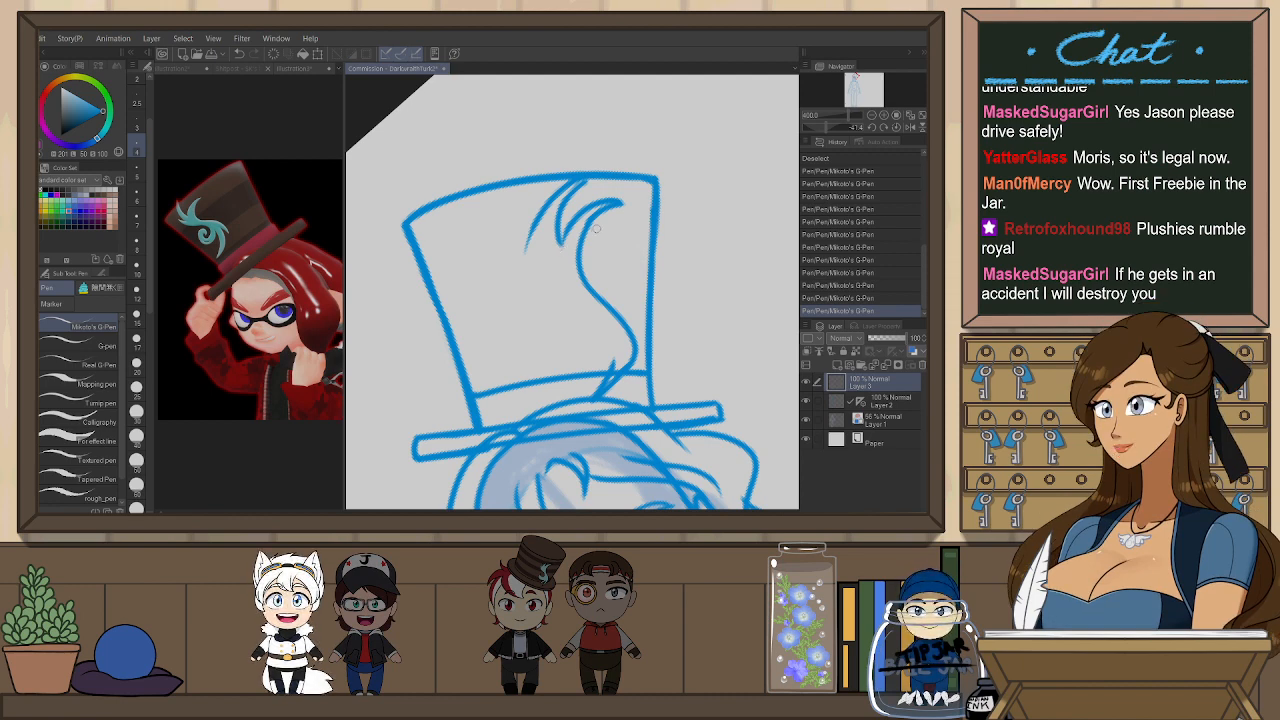
pyautogui.hotkey('ctrl', 'z')
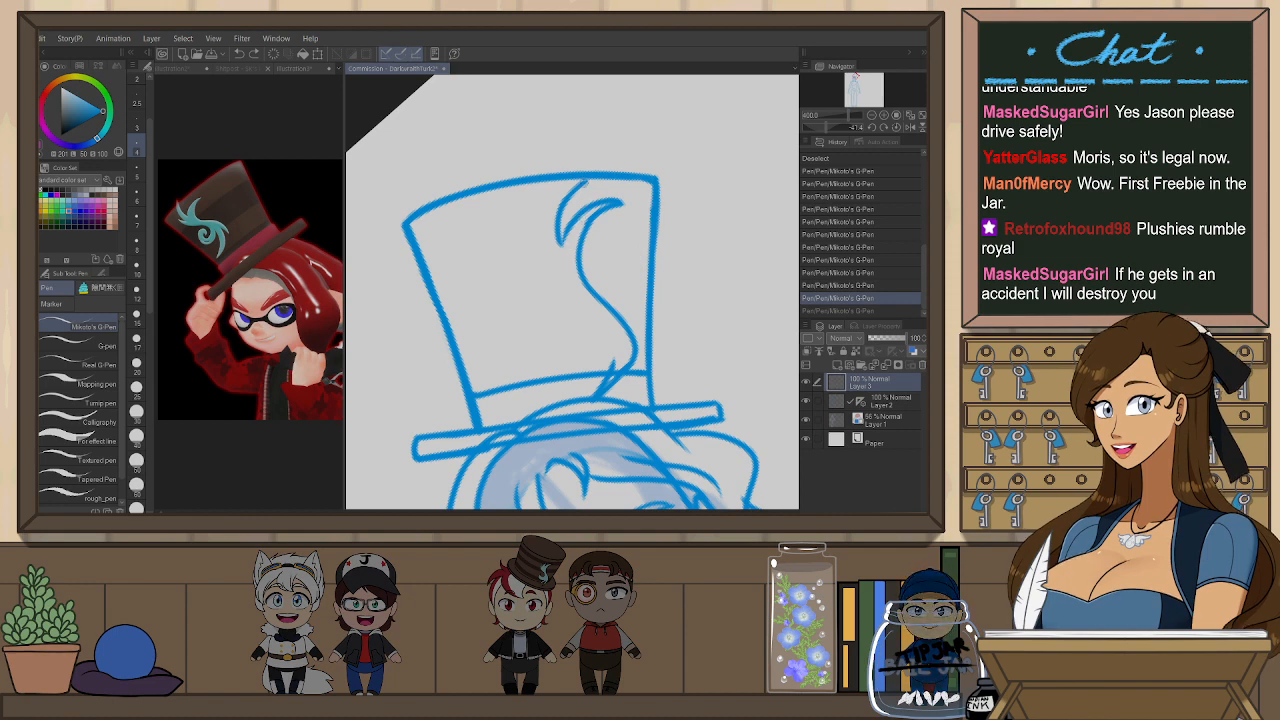
pyautogui.hotkey('ctrl', 'z')
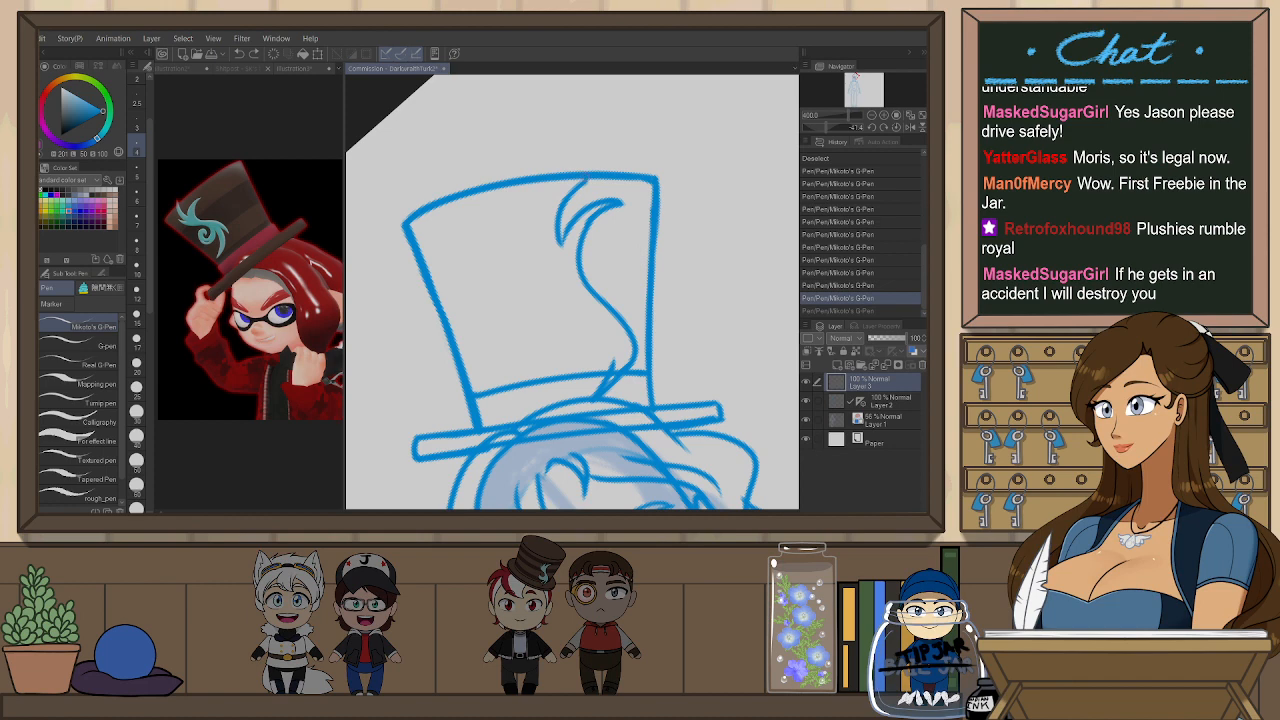
# - Try a third pointed lock and the swirl's second side contour running down to the hatband, redoing the strokes several times
pyautogui.moveTo(533, 225); pyautogui.dragTo(541, 278)
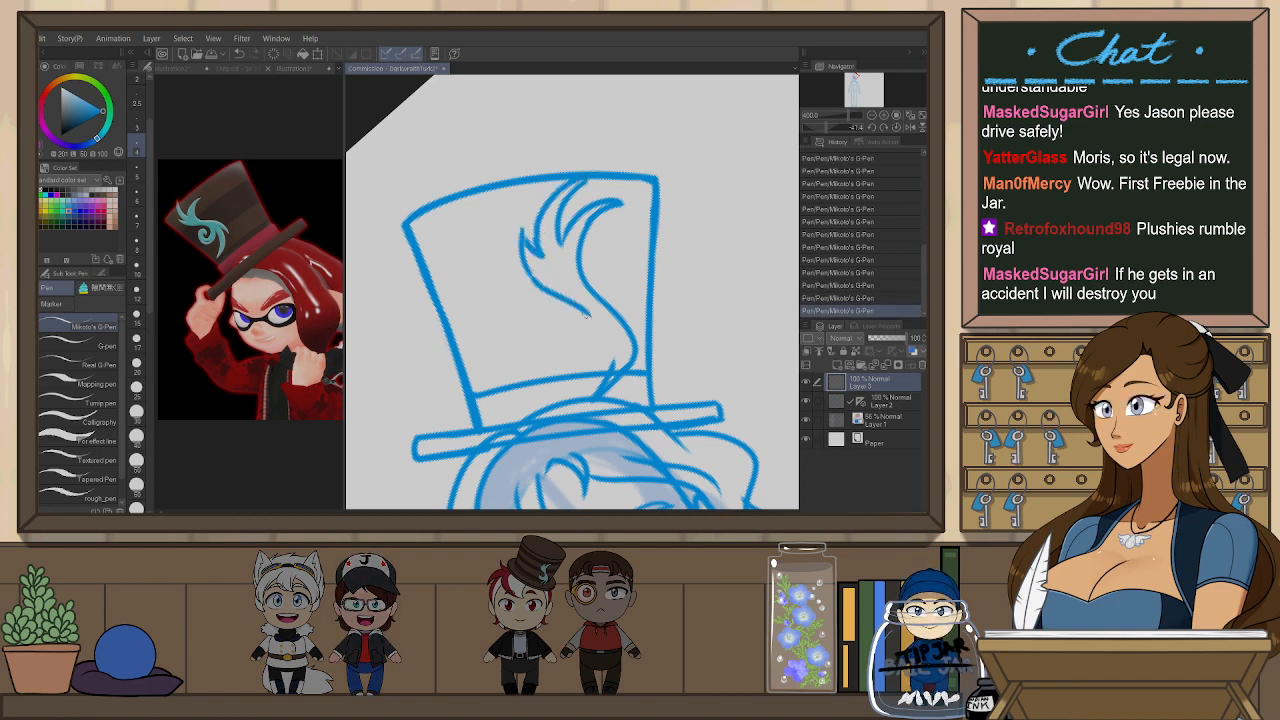
pyautogui.hotkey('ctrl', 'z')
pyautogui.moveTo(538, 254); pyautogui.dragTo(523, 230)
pyautogui.hotkey('ctrl', 'z')
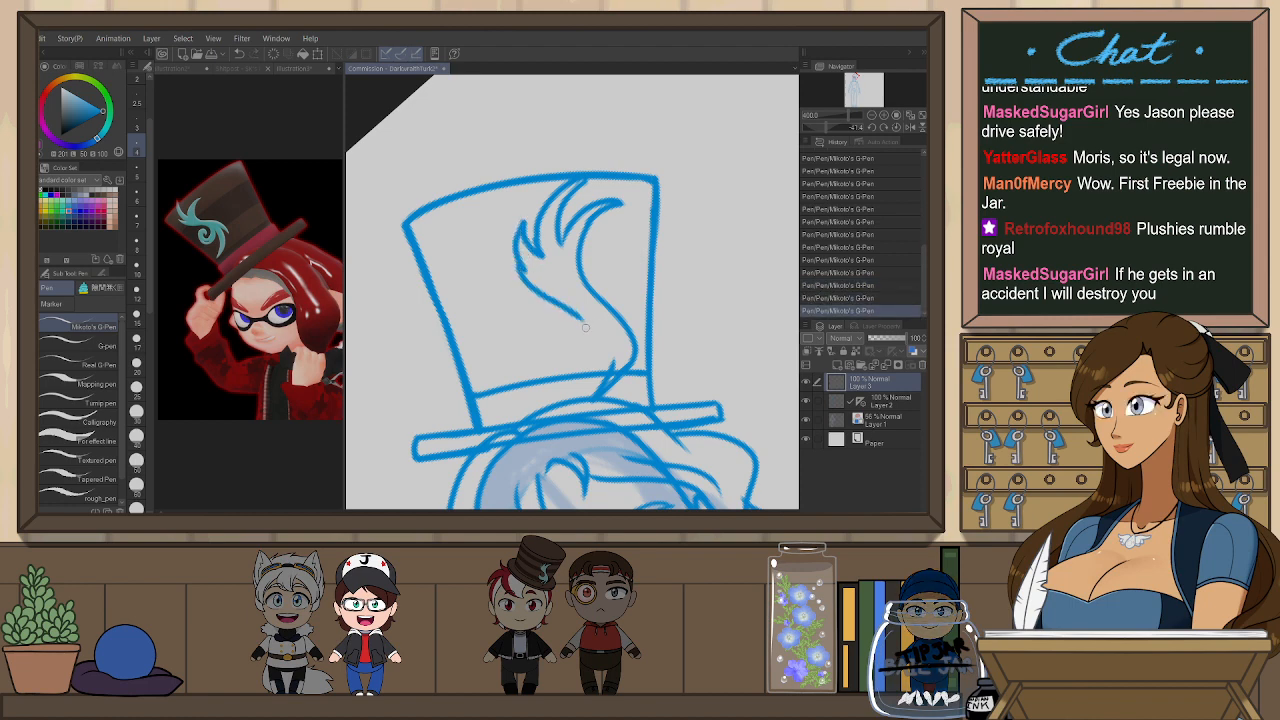
pyautogui.hotkey('ctrl', 'z')
pyautogui.hotkey('ctrl', 'z')
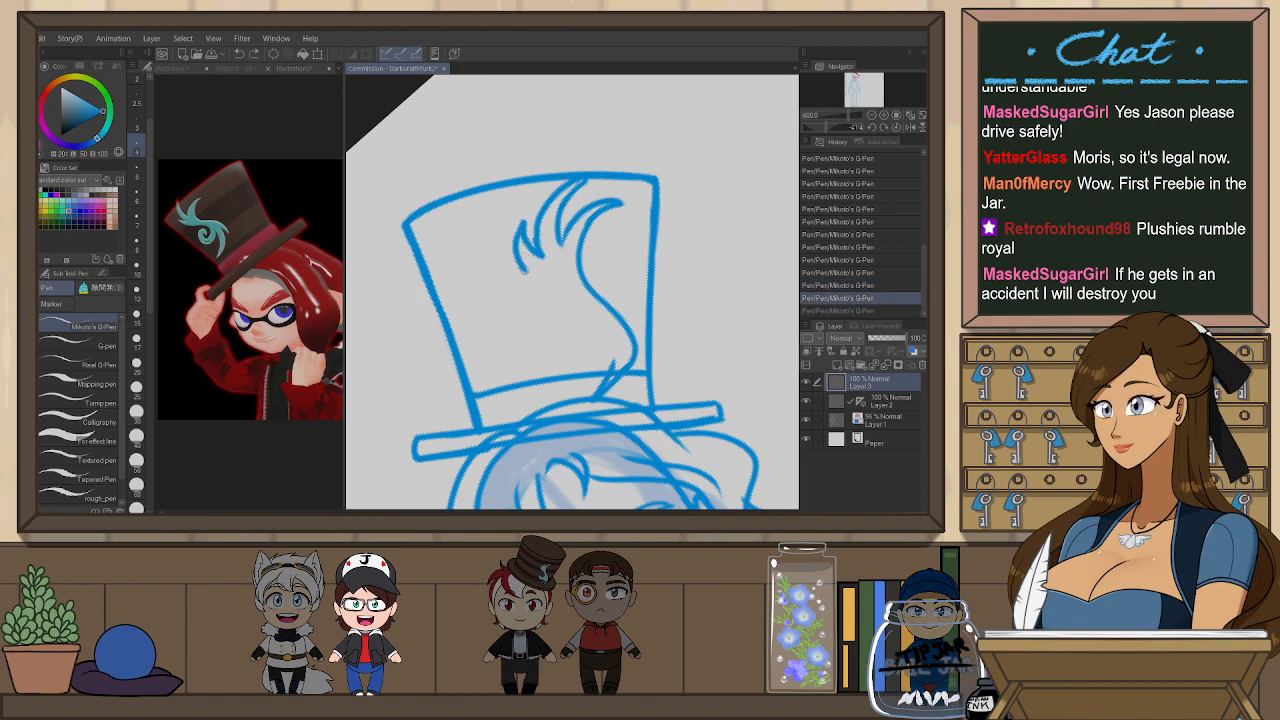
pyautogui.hotkey('ctrl', 'z')
pyautogui.hotkey('ctrl', 'z')
pyautogui.hotkey('ctrl', 'z')
pyautogui.moveTo(523, 262)
pyautogui.mouseDown()
pyautogui.moveTo(612, 338)
pyautogui.moveTo(613, 364)
pyautogui.mouseUp()
# - Check the hat in mirrored and upright views and undo all the swirl ornament strokes
pyautogui.press('h')
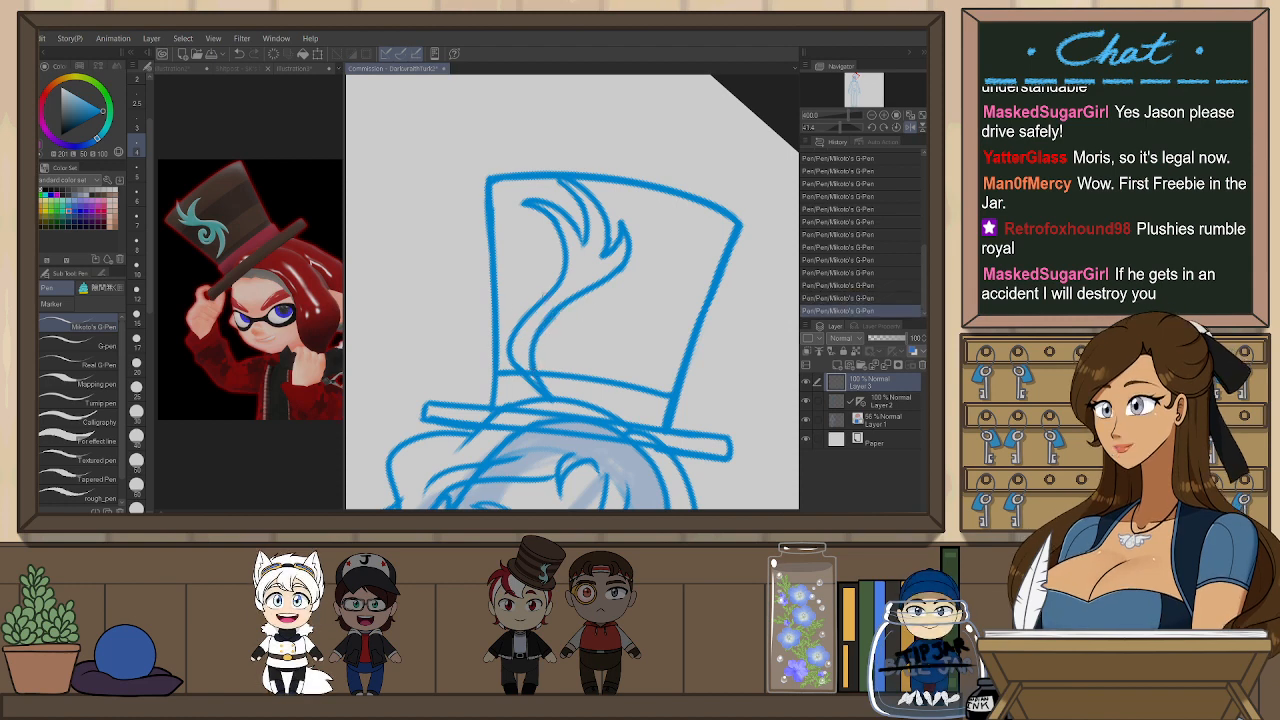
pyautogui.hotkey('ctrl', 'z')
pyautogui.scroll(-3, 636, 238)
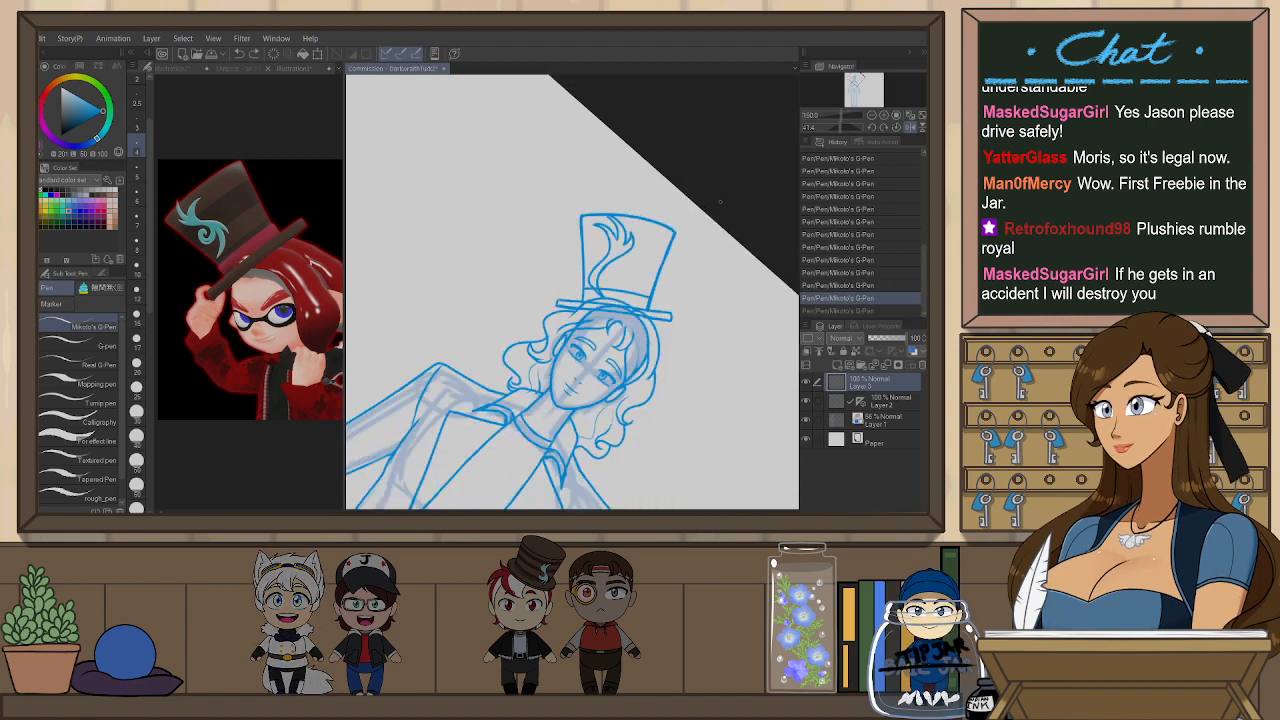
pyautogui.press('h')
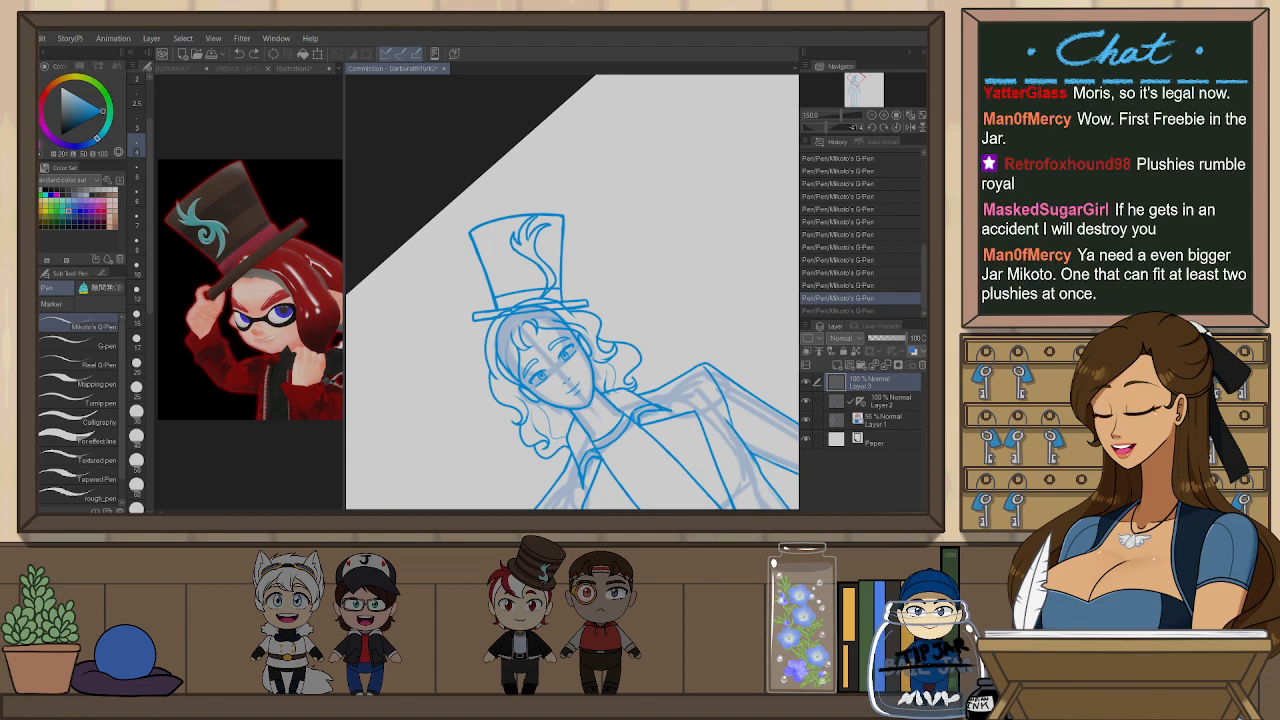
pyautogui.scroll(1, 653, 253)
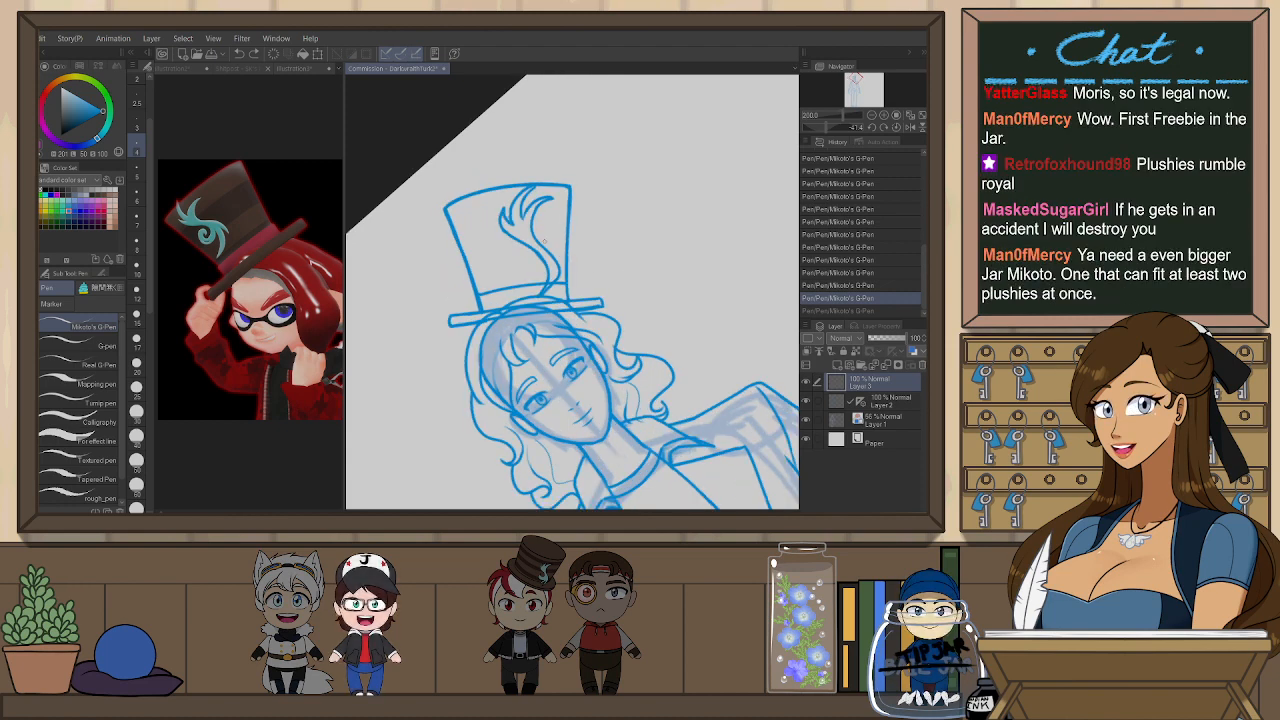
pyautogui.hotkey('ctrl', '@')
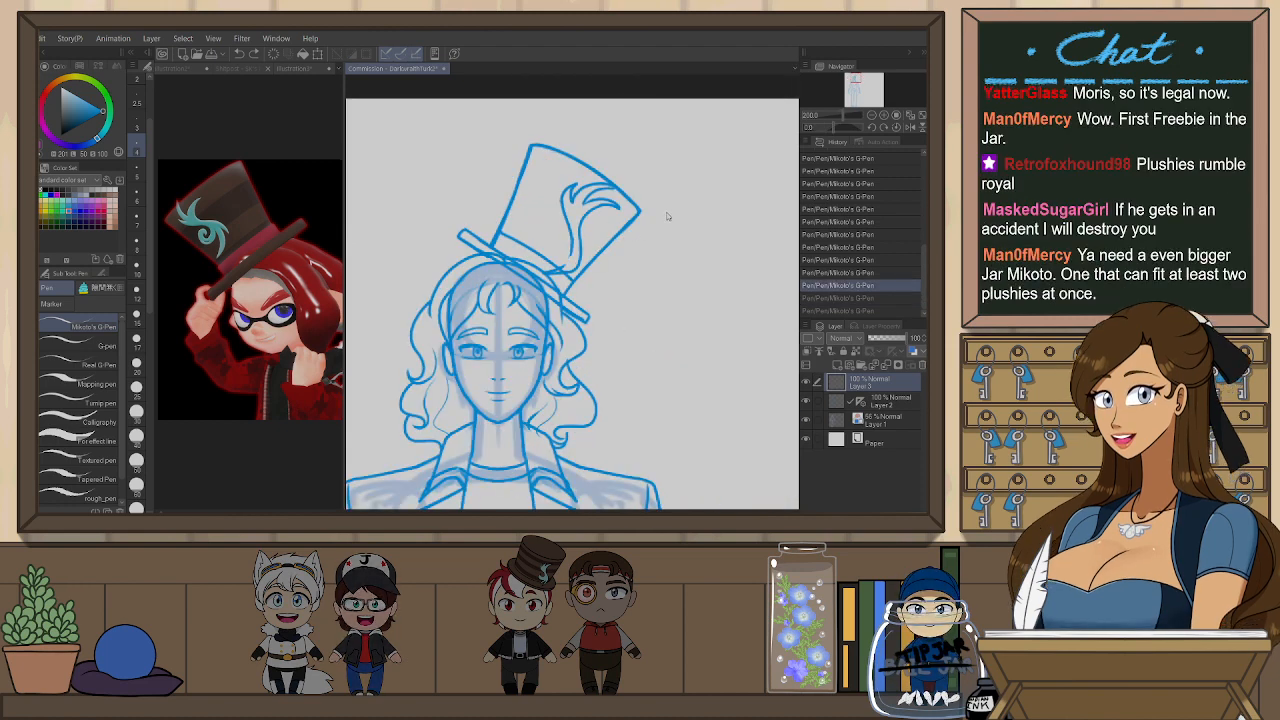
pyautogui.hotkey('ctrl', 'z')
pyautogui.hotkey('ctrl', 'z')
pyautogui.hotkey('ctrl', 'z')
pyautogui.hotkey('ctrl', 'z')
pyautogui.hotkey('ctrl', 'z')
pyautogui.hotkey('ctrl', 'z')
pyautogui.hotkey('ctrl', 'z')
pyautogui.hotkey('ctrl', 'z')
pyautogui.hotkey('ctrl', 'z')
pyautogui.hotkey('ctrl', 'z')
pyautogui.hotkey('ctrl', 'z')
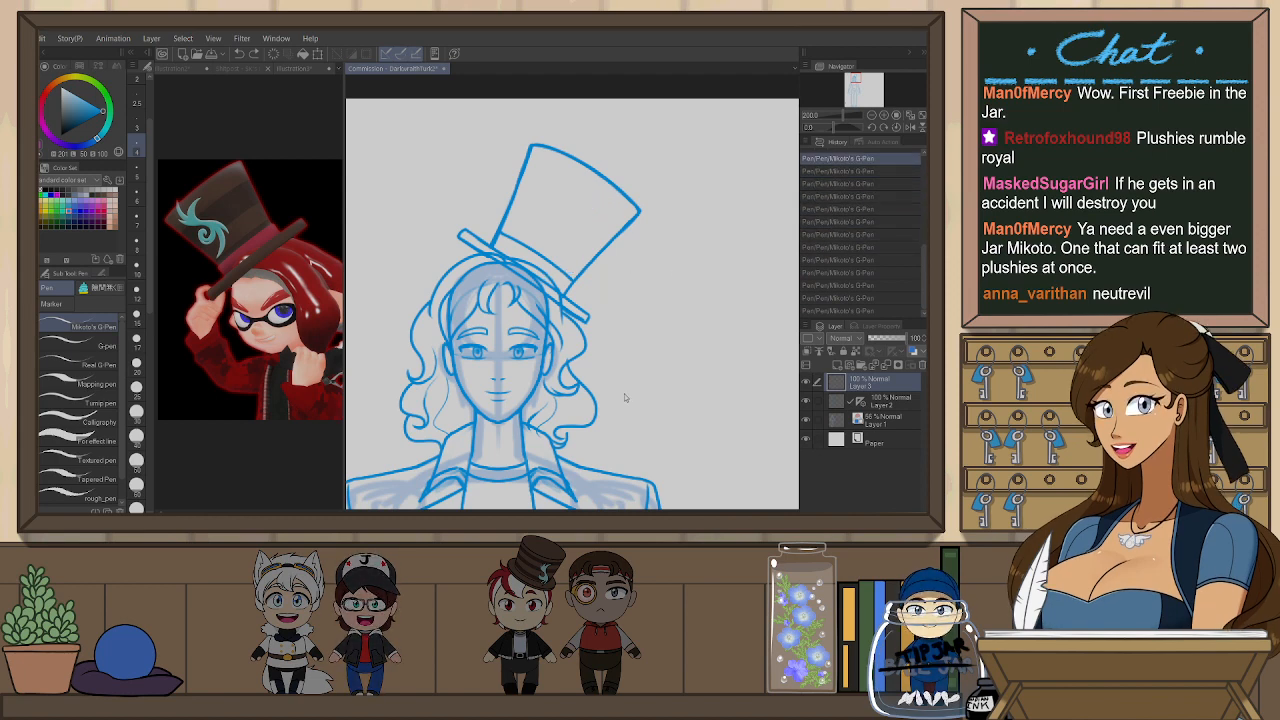
# - On a new raster layer, draw the swirl's two S-shaped stem curves from the crown's upper edge to the brim, with the canvas rotated
pyautogui.hotkey('ctrl', 'shift', 'n')
pyautogui.moveTo(667, 322); pyautogui.dragTo(674, 260)
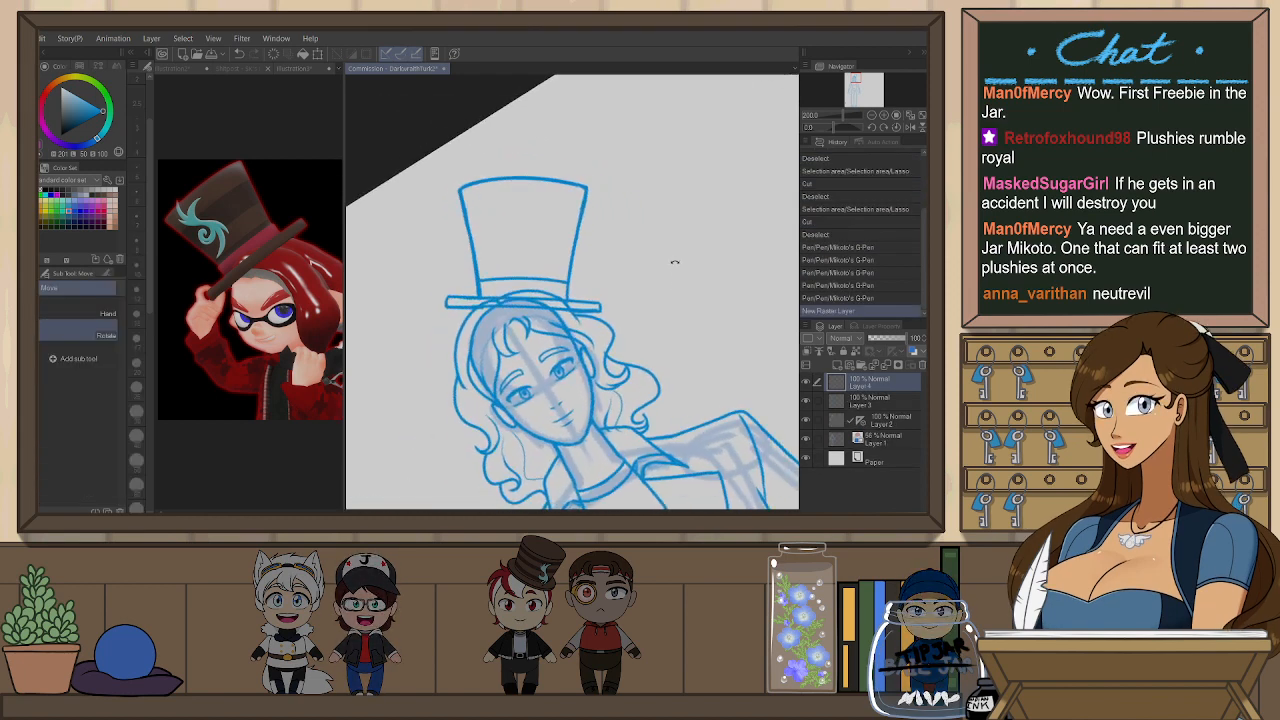
pyautogui.scroll(2, 544, 215)
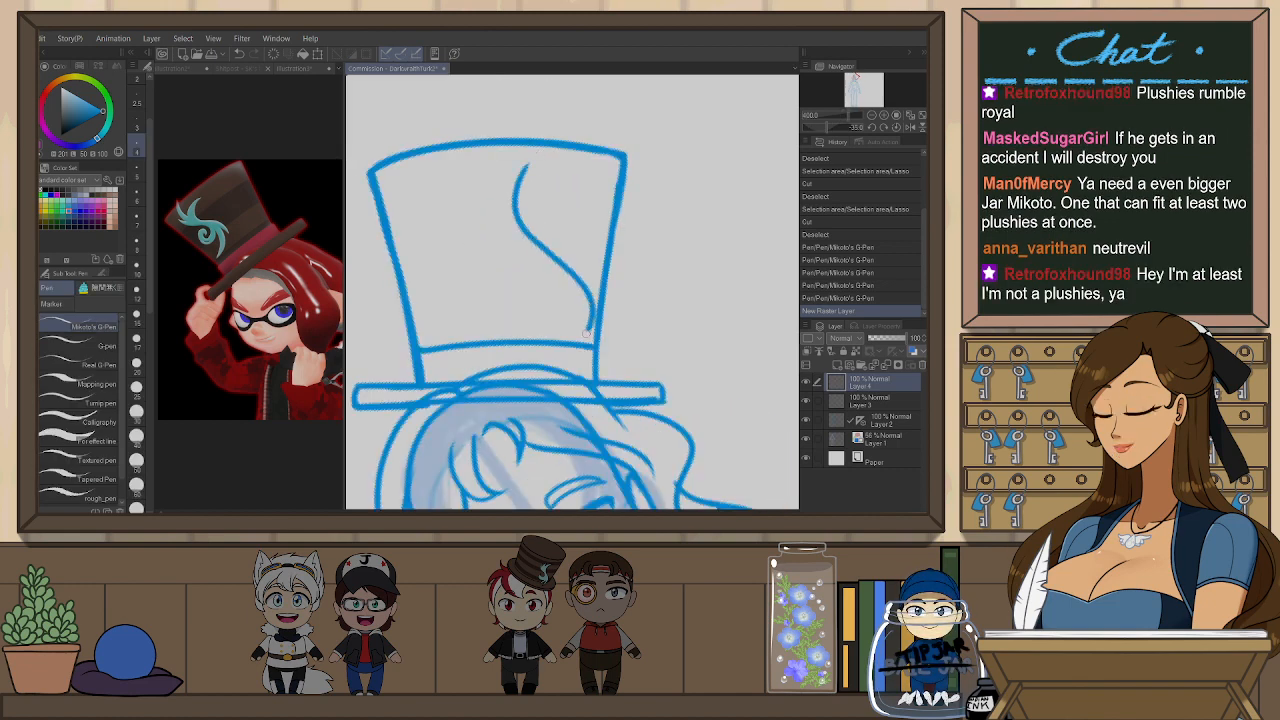
pyautogui.moveTo(497, 152)
pyautogui.mouseDown()
pyautogui.moveTo(500, 223)
pyautogui.moveTo(583, 314)
pyautogui.moveTo(590, 345)
pyautogui.mouseUp()
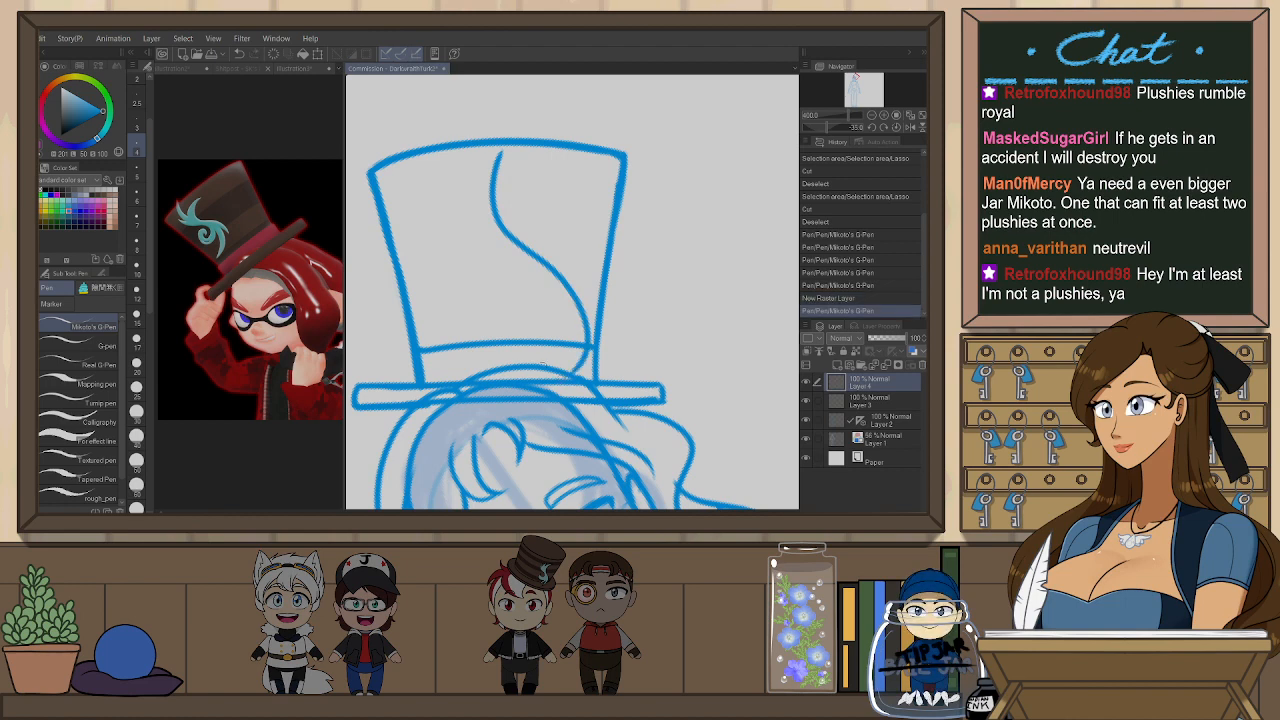
pyautogui.hotkey('ctrl', 'z')
pyautogui.moveTo(540, 164)
pyautogui.mouseDown()
pyautogui.moveTo(556, 300)
pyautogui.moveTo(591, 362)
pyautogui.moveTo(543, 152)
pyautogui.moveTo(496, 232)
pyautogui.mouseUp()
pyautogui.hotkey('ctrl', 'z')
pyautogui.moveTo(546, 148)
pyautogui.mouseDown()
pyautogui.moveTo(496, 240)
pyautogui.moveTo(556, 349)
pyautogui.mouseUp()
pyautogui.hotkey('ctrl', 'z')
pyautogui.moveTo(493, 229)
pyautogui.mouseDown()
pyautogui.moveTo(560, 366)
pyautogui.moveTo(541, 377)
pyautogui.moveTo(556, 377)
pyautogui.mouseUp()
pyautogui.hotkey('ctrl', 'z')
# - Draw the hooked tip and a pointed side lock at the swirl's upper end, undoing the unwanted strokes
pyautogui.moveTo(565, 175)
pyautogui.mouseDown()
pyautogui.moveTo(528, 192)
pyautogui.moveTo(571, 187)
pyautogui.mouseUp()
pyautogui.hotkey('ctrl', 'z')
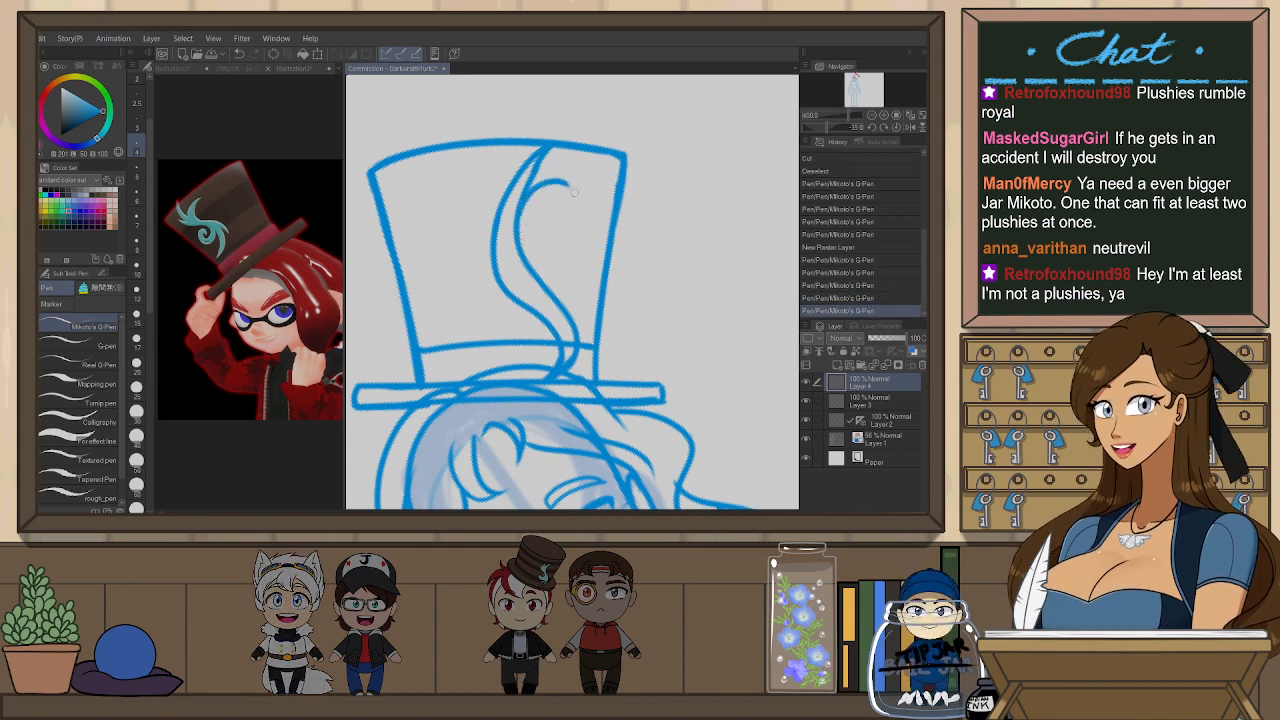
pyautogui.hotkey('ctrl', 'z')
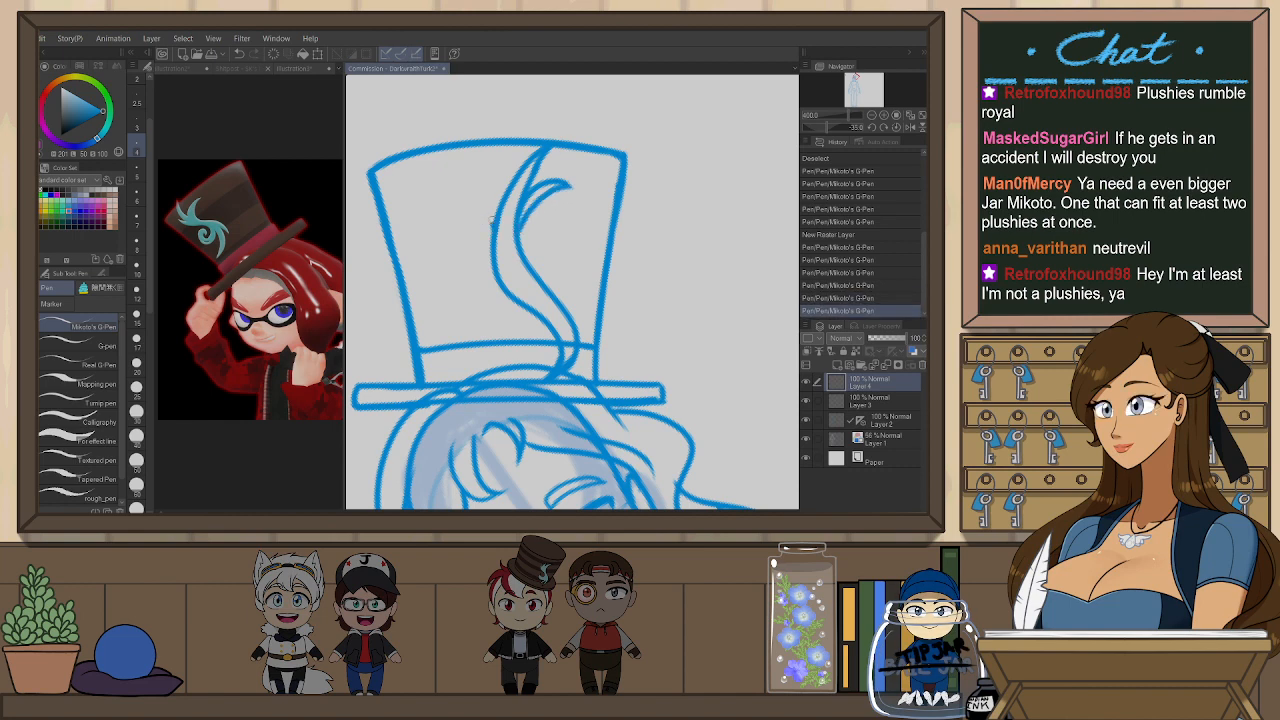
pyautogui.moveTo(496, 222)
pyautogui.mouseDown()
pyautogui.moveTo(507, 160)
pyautogui.moveTo(494, 246)
pyautogui.mouseUp()
pyautogui.hotkey('ctrl', 'z')
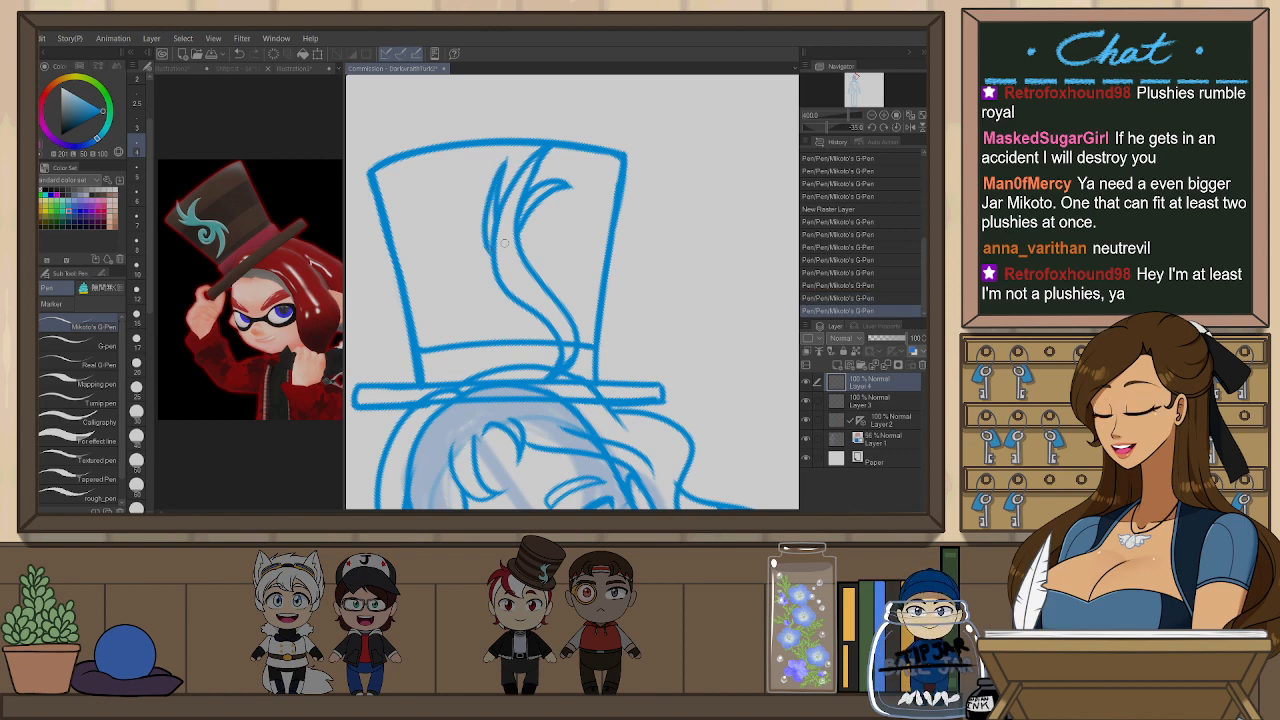
# - With the canvas mirrored, draw a pointed branch from the swirl's lower stem toward the nearer side of the crown
pyautogui.press('h')
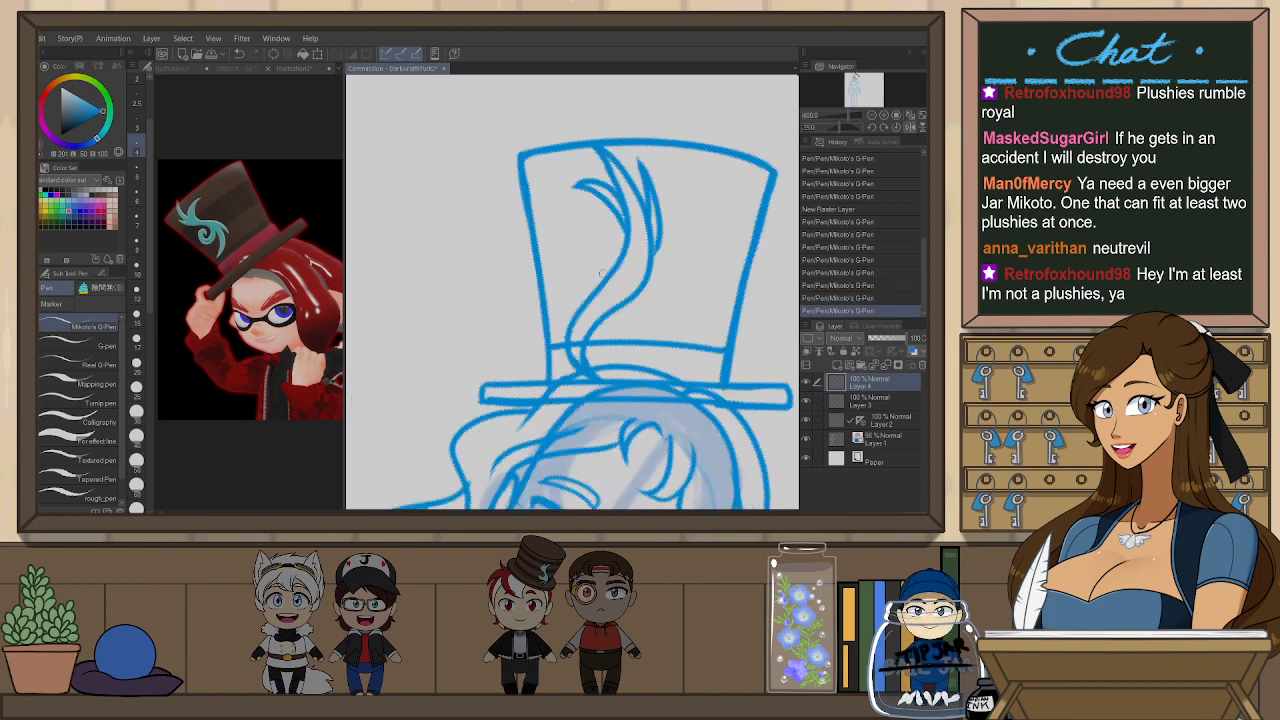
pyautogui.moveTo(560, 316); pyautogui.dragTo(545, 347)
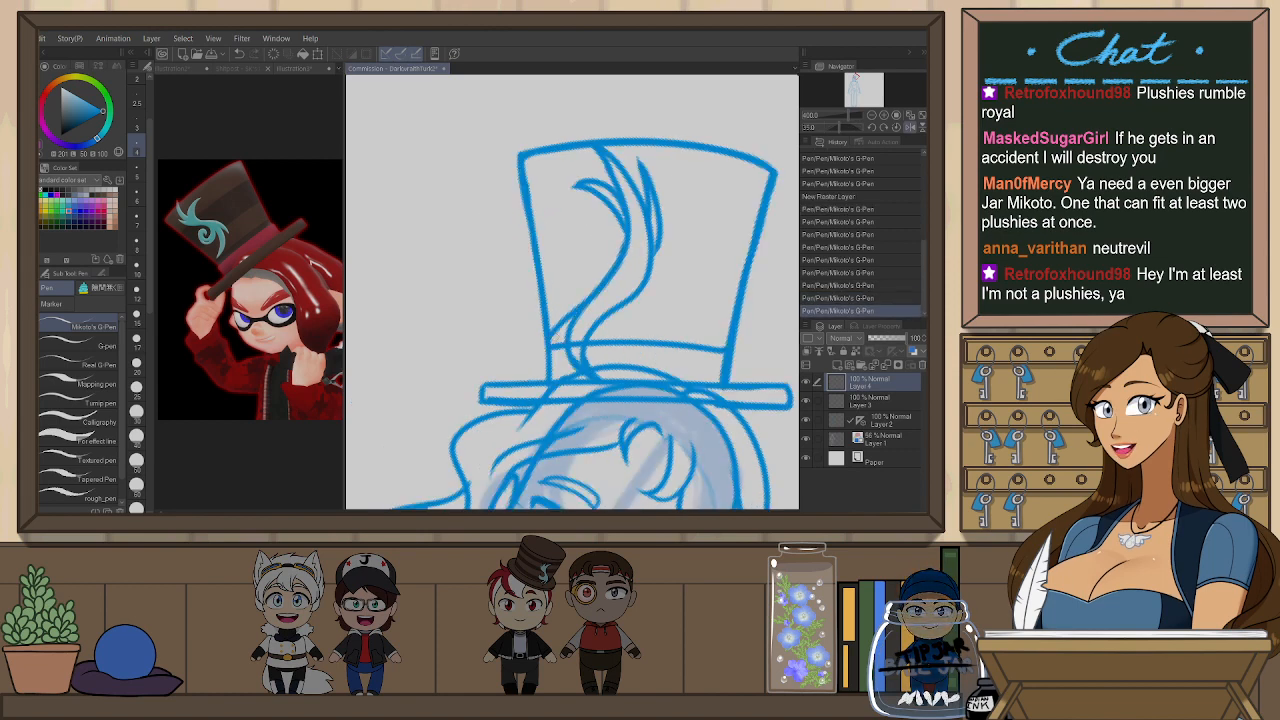
pyautogui.hotkey('ctrl', 'z')
pyautogui.moveTo(628, 230); pyautogui.dragTo(607, 279)
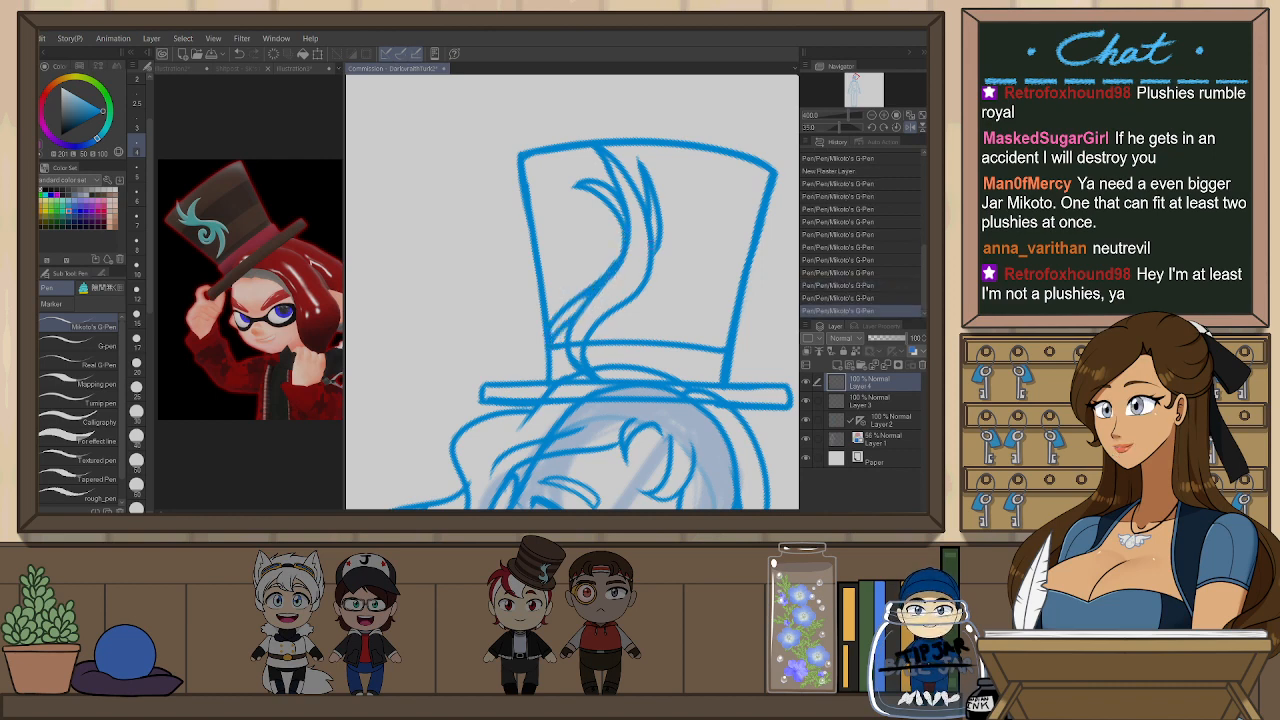
# - Draw a small spiral curl on the open side of the swirl's lower stem and check it unmirrored
pyautogui.moveTo(612, 333); pyautogui.dragTo(660, 314)
pyautogui.hotkey('ctrl', 'z')
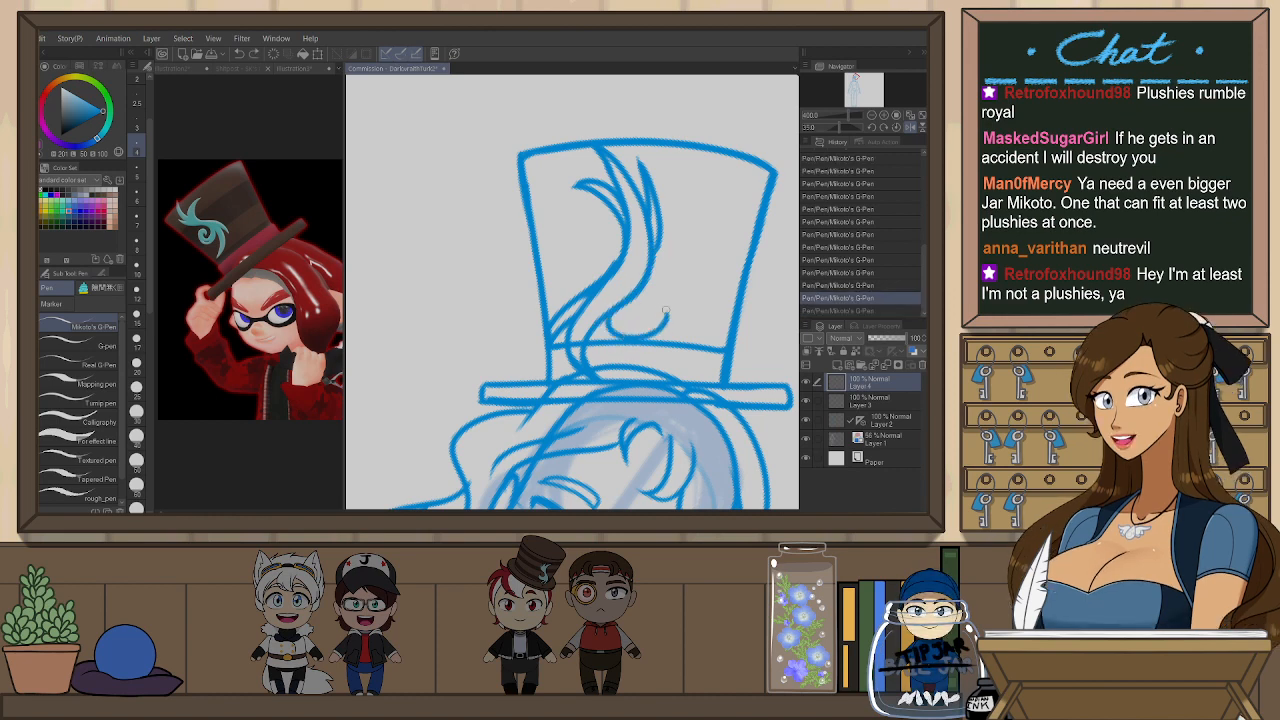
pyautogui.hotkey('ctrl', 'y')
pyautogui.hotkey('ctrl', 'z')
pyautogui.moveTo(664, 320)
pyautogui.mouseDown()
pyautogui.moveTo(662, 292)
pyautogui.moveTo(623, 318)
pyautogui.moveTo(659, 304)
pyautogui.mouseUp()
pyautogui.hotkey('ctrl', 'z')
pyautogui.hotkey('ctrl', 'z')
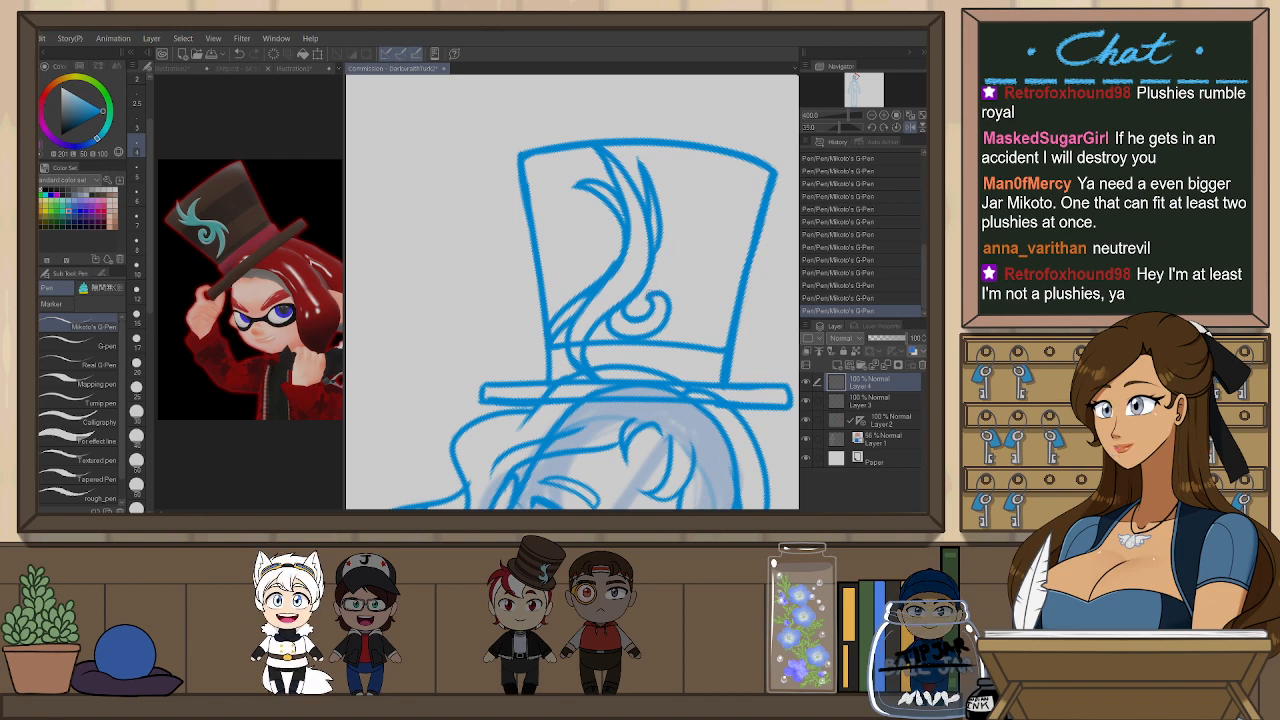
pyautogui.press('h')
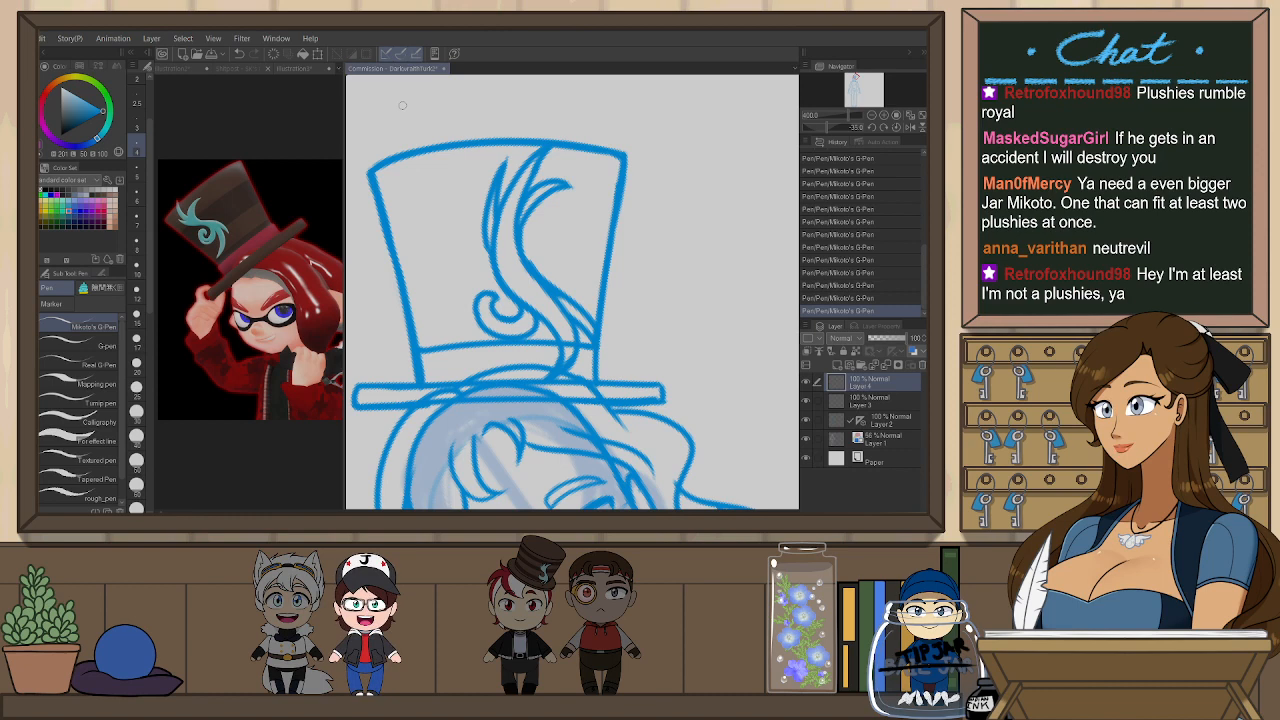
pyautogui.press('h')
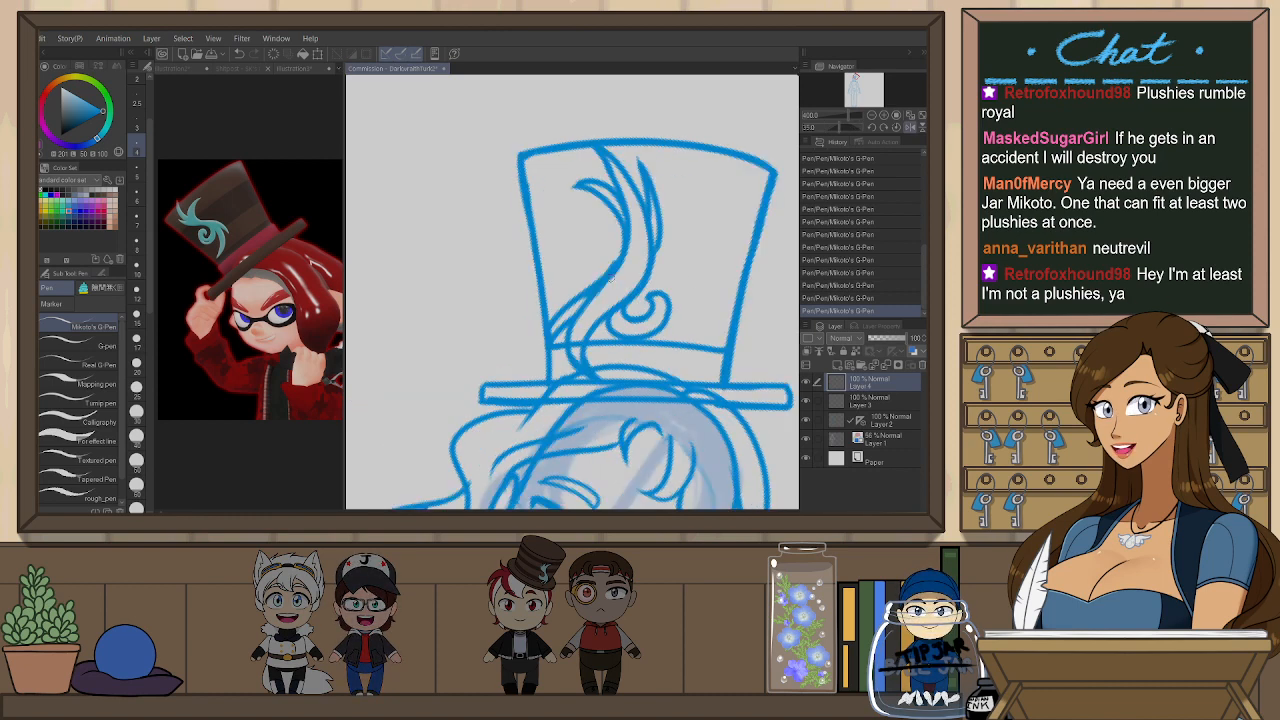
# - Erase the overlapping lines where the side branch meets the swirl's stem and redraw the stem's edge
pyautogui.press('e')
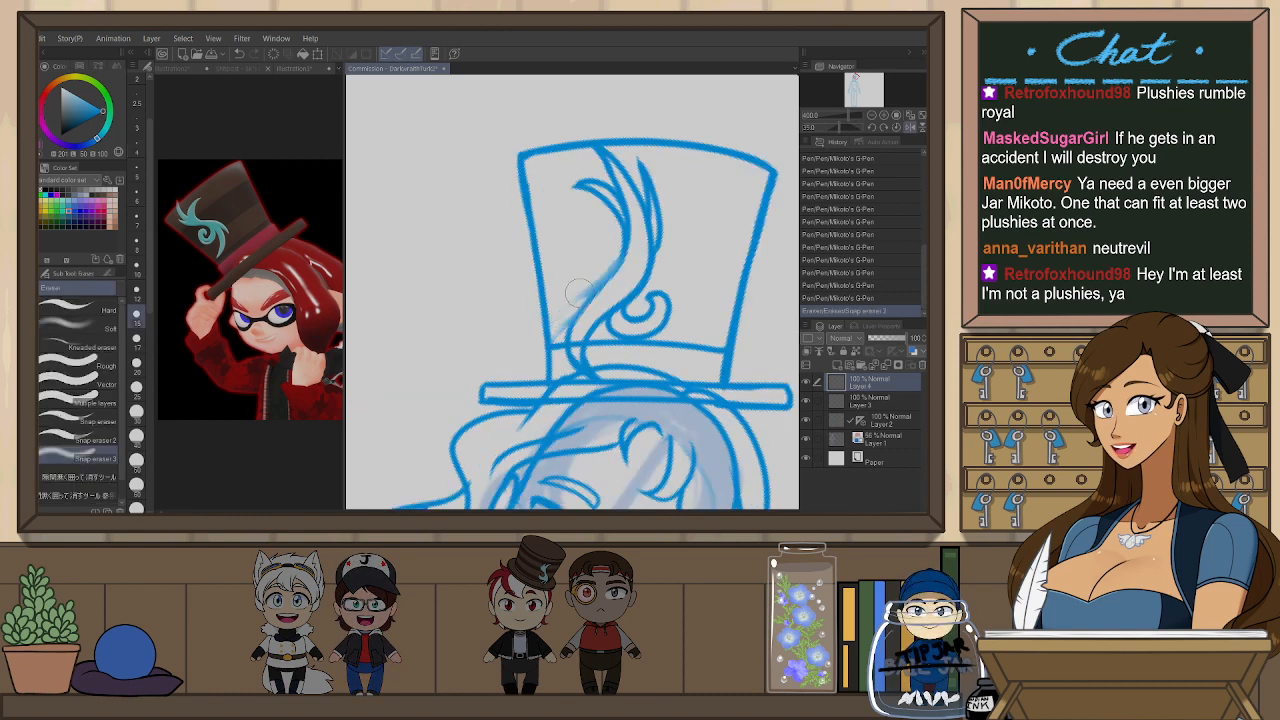
pyautogui.press('p')
pyautogui.hotkey('ctrl', 'z')
pyautogui.moveTo(624, 245); pyautogui.dragTo(571, 291)
pyautogui.hotkey('ctrl', 'z')
pyautogui.moveTo(625, 248); pyautogui.dragTo(583, 288)
pyautogui.moveTo(625, 248)
pyautogui.mouseDown()
pyautogui.moveTo(565, 300)
pyautogui.moveTo(595, 305)
pyautogui.mouseUp()
pyautogui.hotkey('ctrl', 'z')
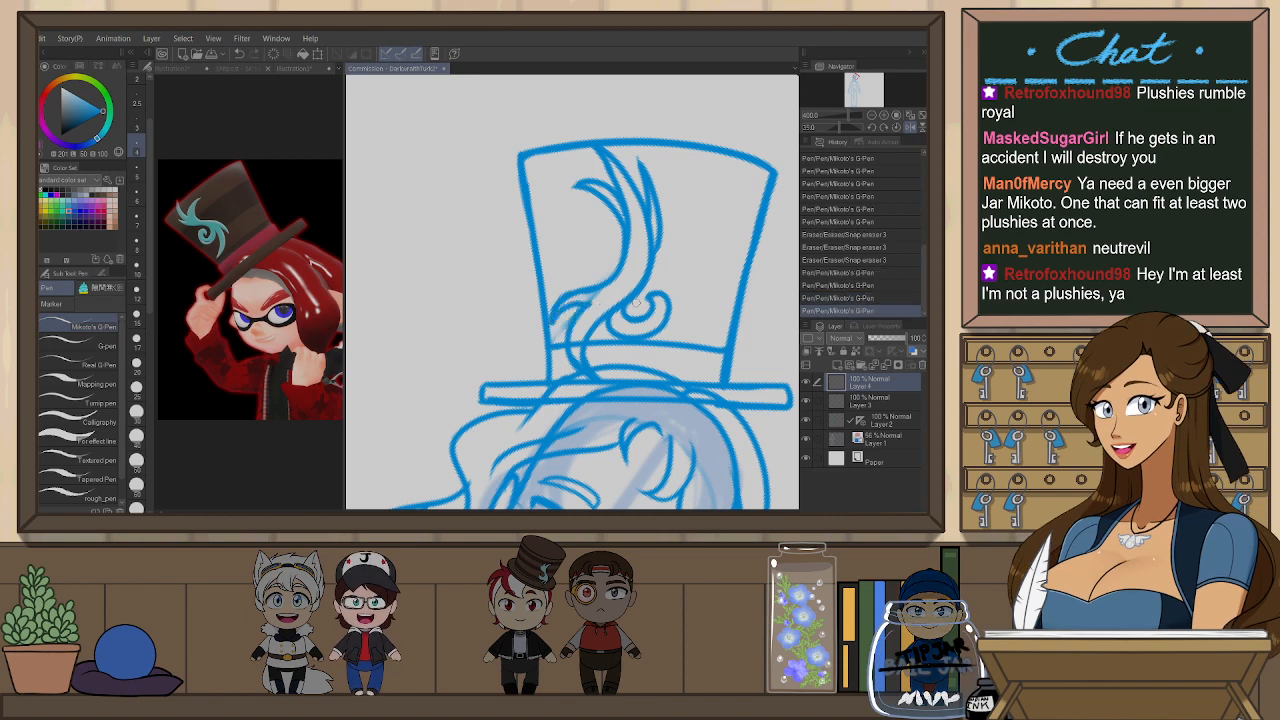
# - With the canvas unmirrored, erase the stem's edge below the hooked tip and redraw it as a smoother curve
pyautogui.press('h')
pyautogui.press('e')
pyautogui.moveTo(545, 300); pyautogui.dragTo(528, 335)
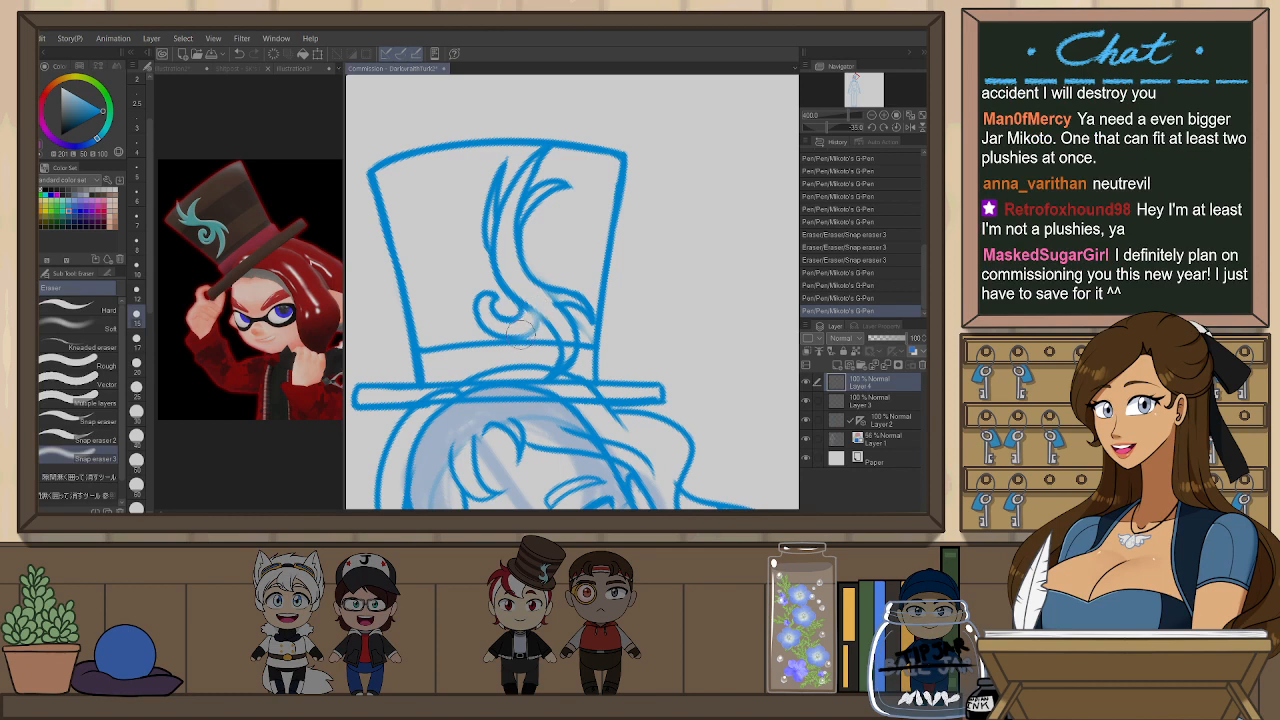
pyautogui.moveTo(520, 205)
pyautogui.mouseDown()
pyautogui.moveTo(516, 270)
pyautogui.moveTo(582, 206)
pyautogui.moveTo(535, 229)
pyautogui.moveTo(524, 218)
pyautogui.moveTo(516, 254)
pyautogui.mouseUp()
pyautogui.press('p')
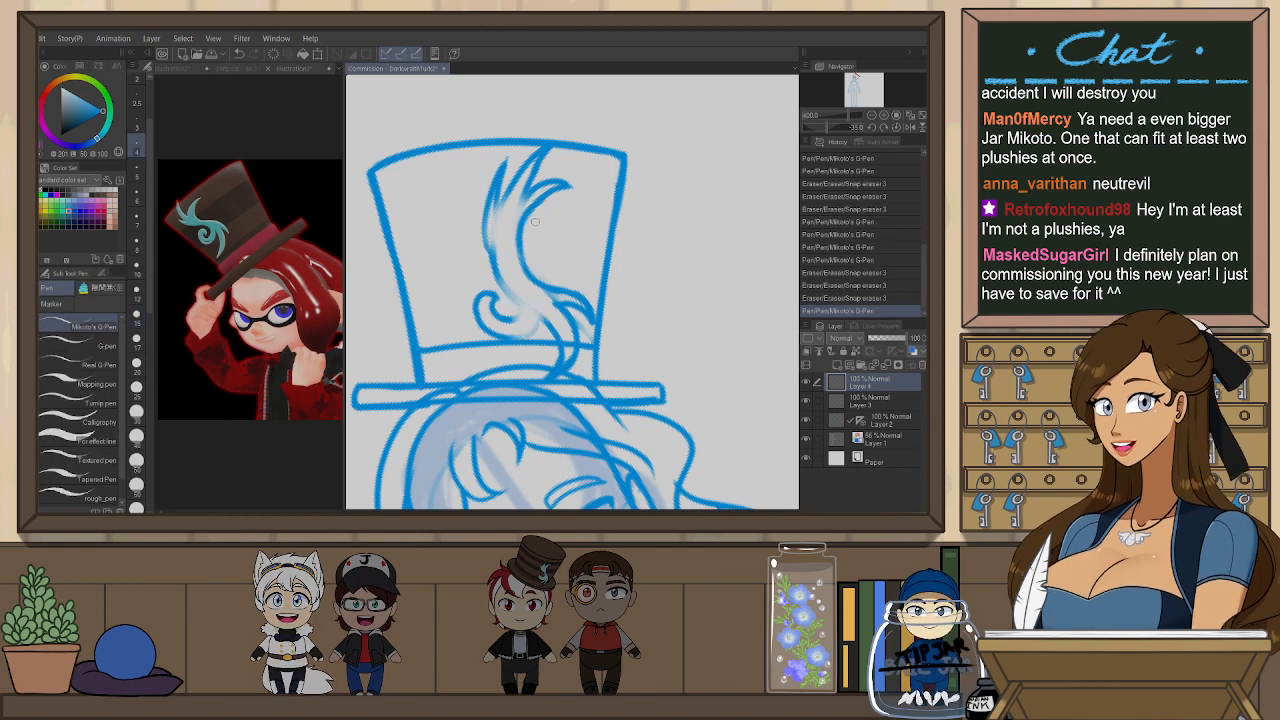
pyautogui.hotkey('ctrl', 'z')
pyautogui.moveTo(545, 201)
pyautogui.mouseDown()
pyautogui.moveTo(516, 285)
pyautogui.moveTo(547, 290)
pyautogui.mouseUp()
pyautogui.press('e')
pyautogui.press('p')
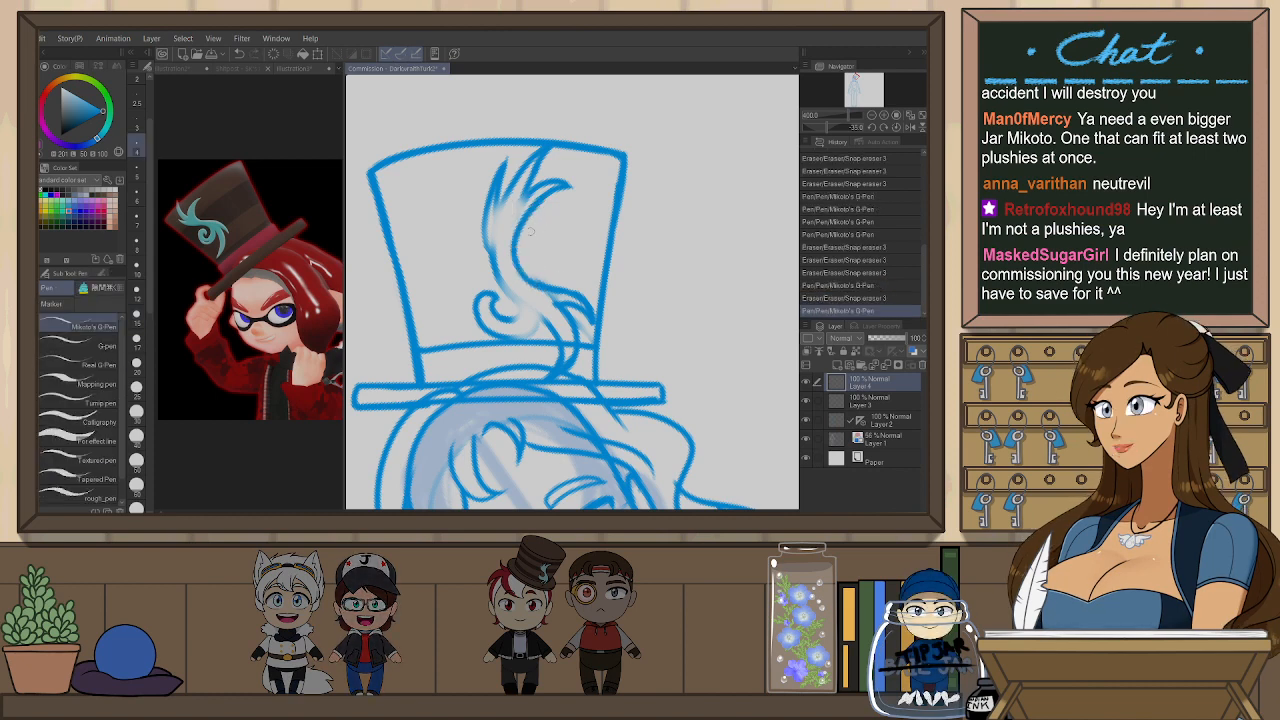
# - Redraw the lower bend of the stem's inner edge and compare the drawing with and without the new stroke
pyautogui.moveTo(514, 246); pyautogui.dragTo(545, 288)
pyautogui.hotkey('ctrl', 'z')
pyautogui.hotkey('ctrl', 'y')
pyautogui.hotkey('ctrl', 'z')
pyautogui.hotkey('ctrl', 'y')
# - Erase the stem's outer edge below the side lock and redraw it down to the spiral curl
pyautogui.press('e')
pyautogui.moveTo(498, 186); pyautogui.dragTo(500, 212)
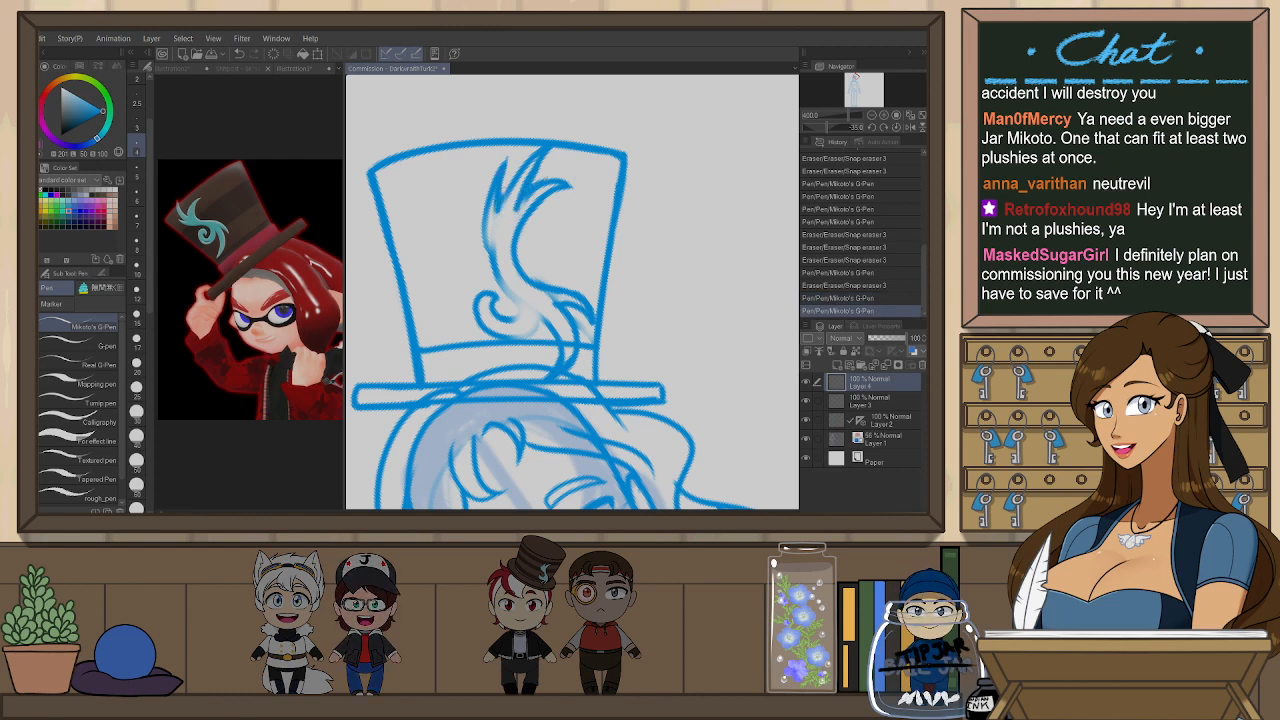
pyautogui.press('p')
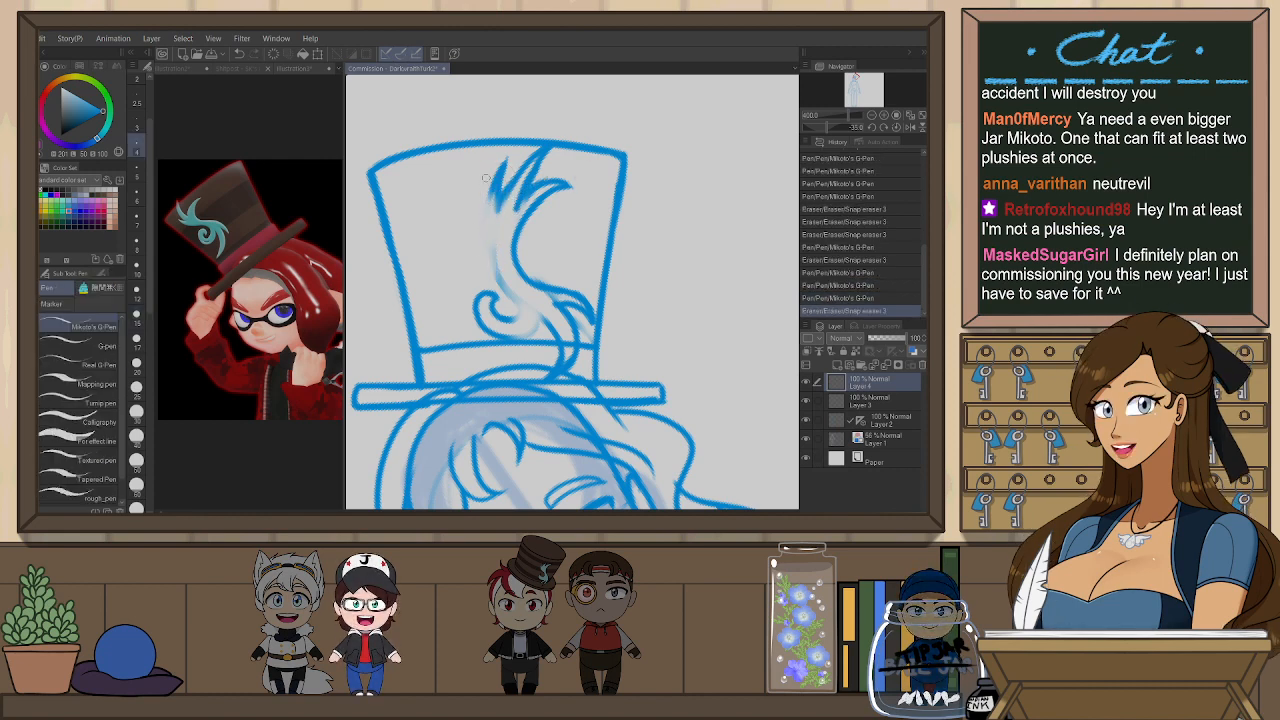
pyautogui.hotkey('ctrl', 'z')
pyautogui.moveTo(495, 173); pyautogui.dragTo(504, 295)
pyautogui.hotkey('ctrl', 'z')
pyautogui.moveTo(490, 222); pyautogui.dragTo(506, 290)
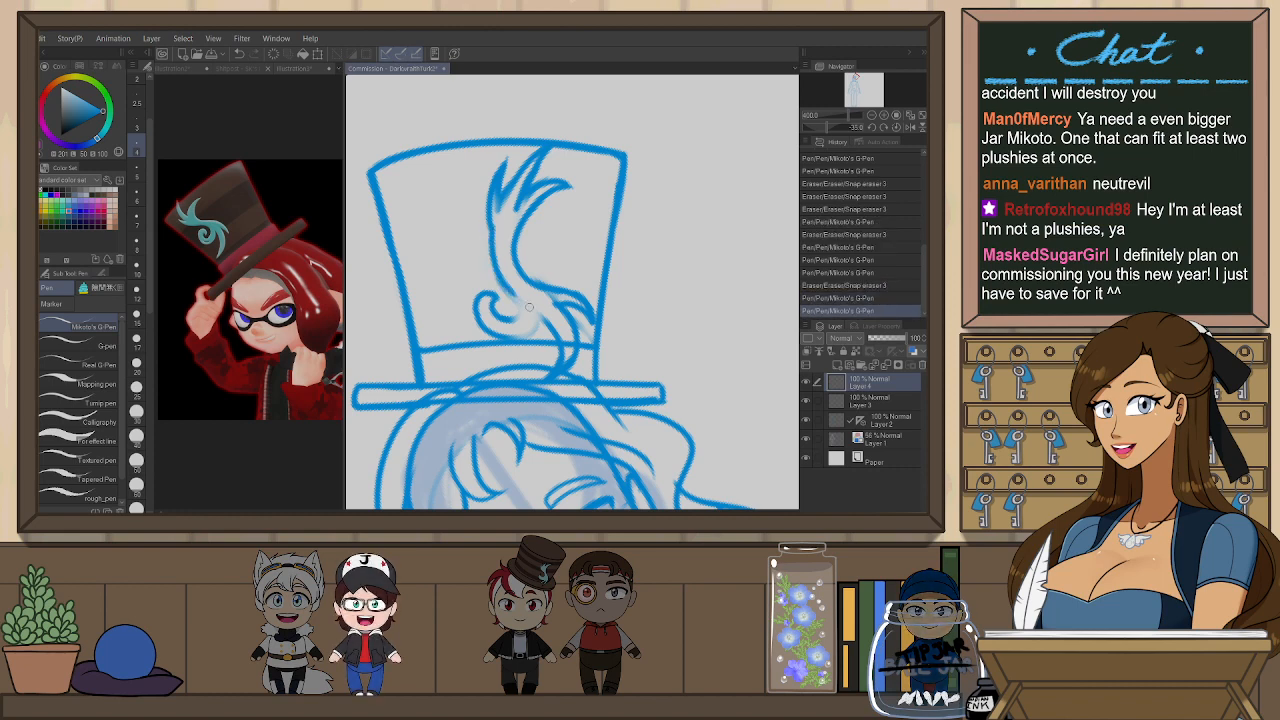
# - Erase the side branch, the spiral curl and both edges of the swirl's lower stem
pyautogui.press('e')
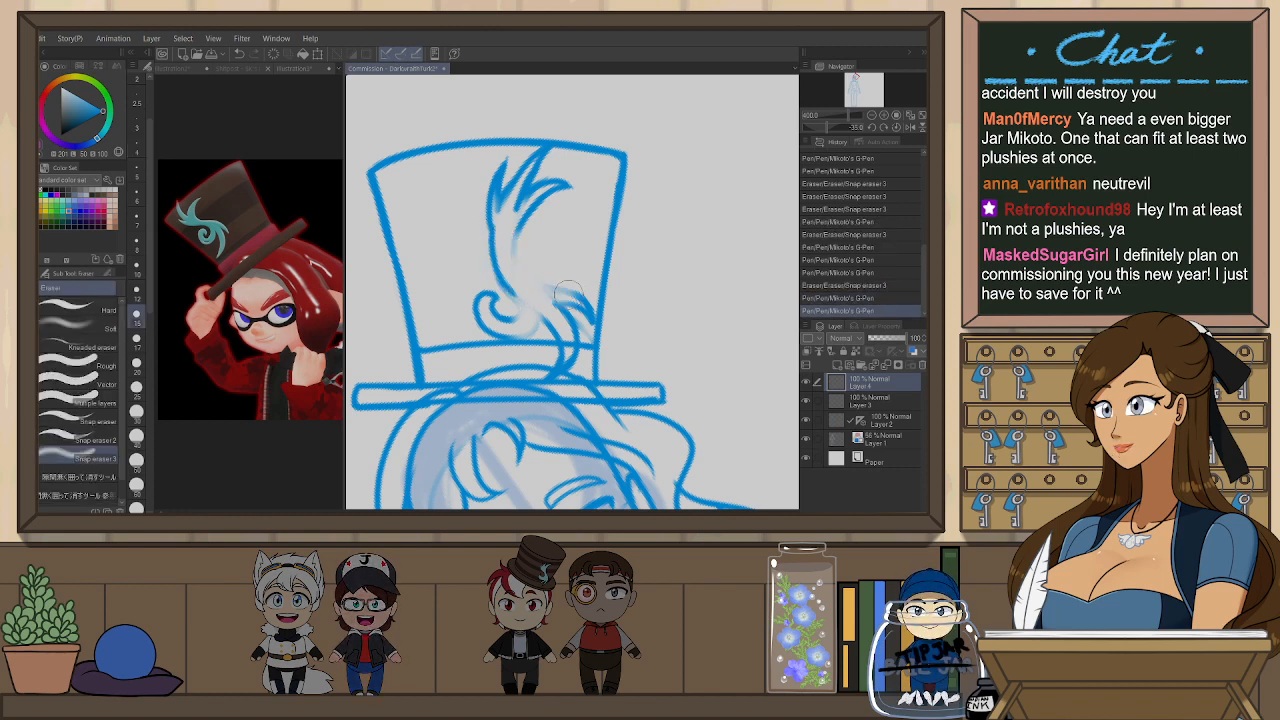
pyautogui.moveTo(570, 290); pyautogui.dragTo(588, 322)
pyautogui.moveTo(500, 298)
pyautogui.mouseDown()
pyautogui.moveTo(523, 333)
pyautogui.moveTo(504, 297)
pyautogui.moveTo(516, 260)
pyautogui.moveTo(525, 266)
pyautogui.moveTo(474, 318)
pyautogui.moveTo(502, 315)
pyautogui.moveTo(516, 245)
pyautogui.mouseUp()
pyautogui.moveTo(578, 300); pyautogui.dragTo(579, 323)
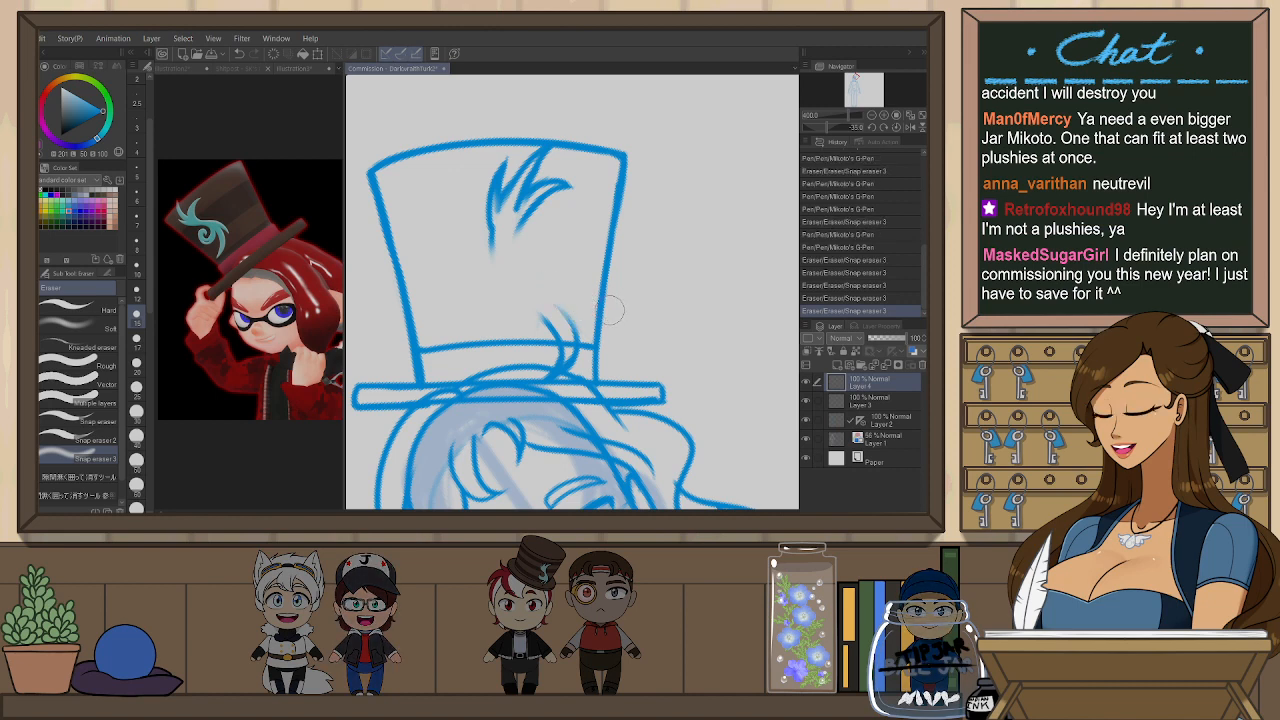
# - With the canvas mirrored, redraw the stem's inner edge from the hooked tip to the hat band and check it unmirrored
pyautogui.press('h')
pyautogui.press('p')
pyautogui.moveTo(625, 227)
pyautogui.mouseDown()
pyautogui.moveTo(624, 279)
pyautogui.moveTo(629, 268)
pyautogui.moveTo(592, 316)
pyautogui.moveTo(591, 298)
pyautogui.mouseUp()
pyautogui.hotkey('ctrl', 'z')
pyautogui.hotkey('ctrl', 'z')
pyautogui.hotkey('ctrl', 'z')
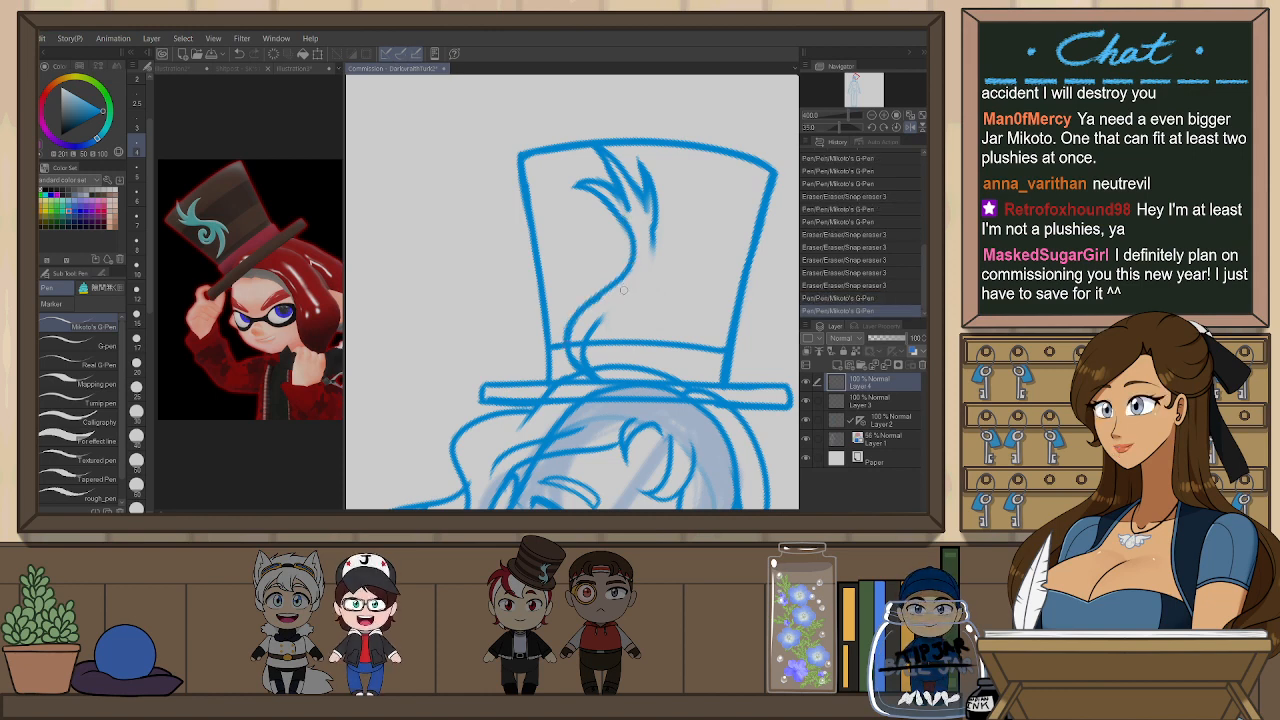
pyautogui.press('h')
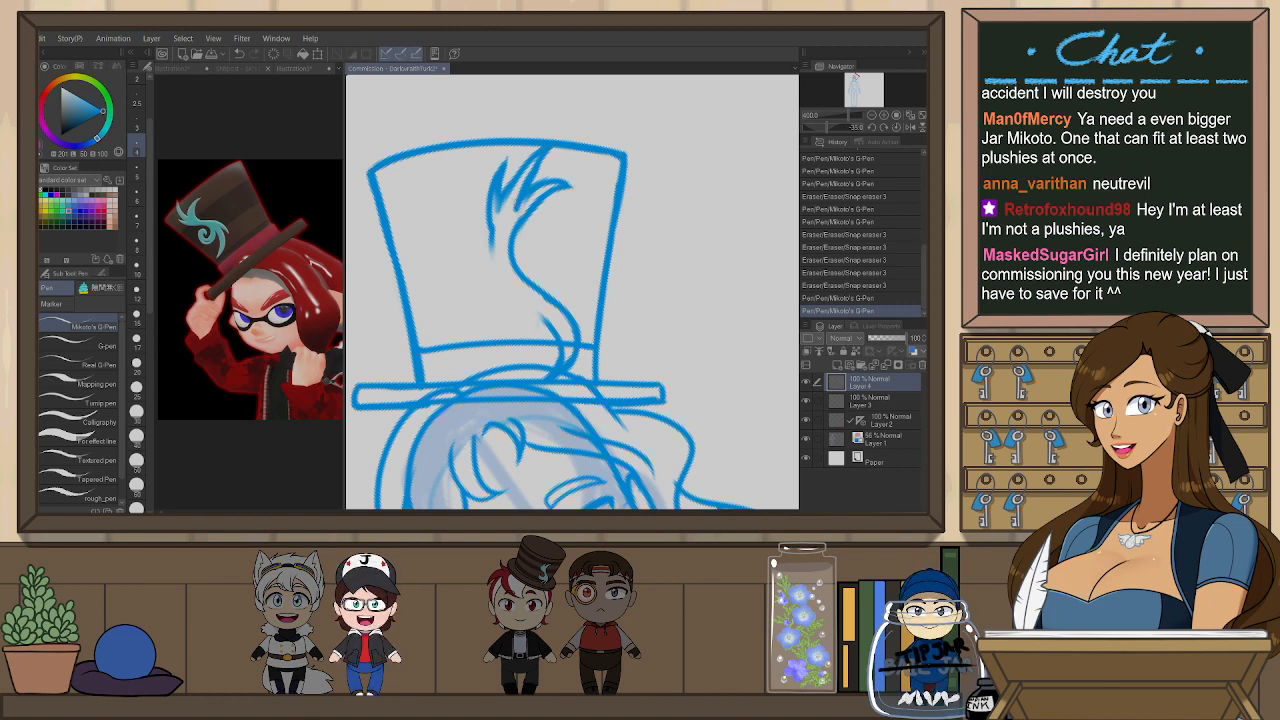
# - Erase the end of the swirl's hooked tip and redraw it with a rounder, blunter end
pyautogui.press('e')
pyautogui.moveTo(540, 276); pyautogui.dragTo(525, 336)
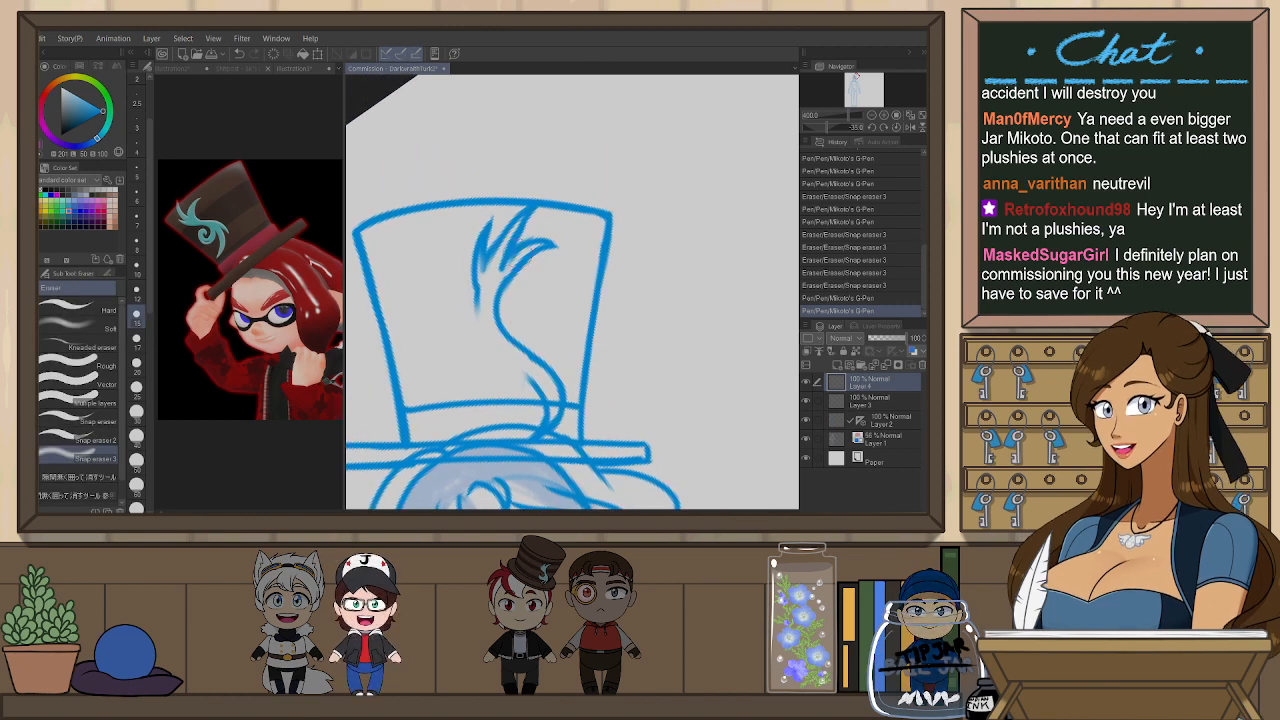
pyautogui.moveTo(535, 243)
pyautogui.mouseDown()
pyautogui.moveTo(503, 268)
pyautogui.moveTo(548, 236)
pyautogui.moveTo(507, 258)
pyautogui.moveTo(558, 250)
pyautogui.mouseUp()
pyautogui.press('p')
pyautogui.hotkey('ctrl', 'z')
pyautogui.hotkey('ctrl', 'z')
pyautogui.hotkey('ctrl', 'z')
pyautogui.hotkey('ctrl', 'z')
pyautogui.press('e')
pyautogui.press('p')
pyautogui.hotkey('ctrl', 'z')
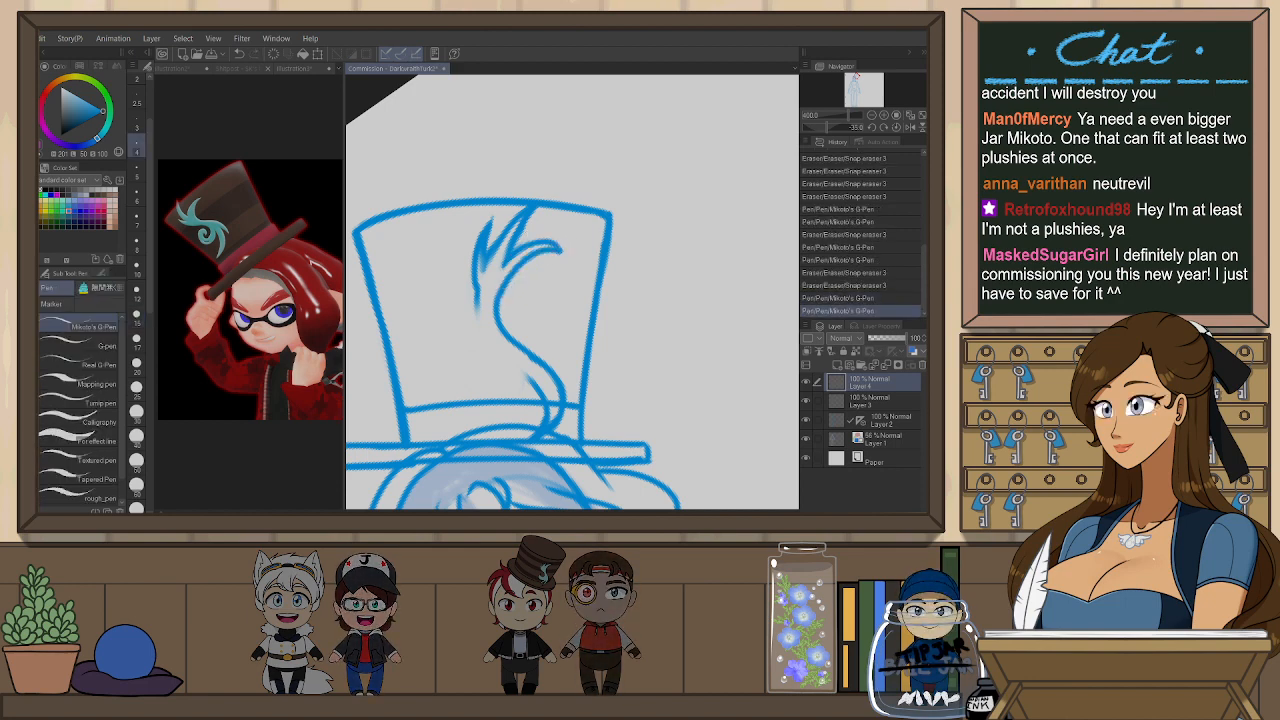
# - Erase the pointed side lock at the swirl's upper end and redraw its outline
pyautogui.press('e')
pyautogui.moveTo(492, 220)
pyautogui.mouseDown()
pyautogui.moveTo(476, 240)
pyautogui.moveTo(512, 216)
pyautogui.moveTo(488, 237)
pyautogui.mouseUp()
pyautogui.press('p')
pyautogui.hotkey('ctrl', 'z')
pyautogui.moveTo(476, 281); pyautogui.dragTo(487, 240)
pyautogui.hotkey('ctrl', 'z')
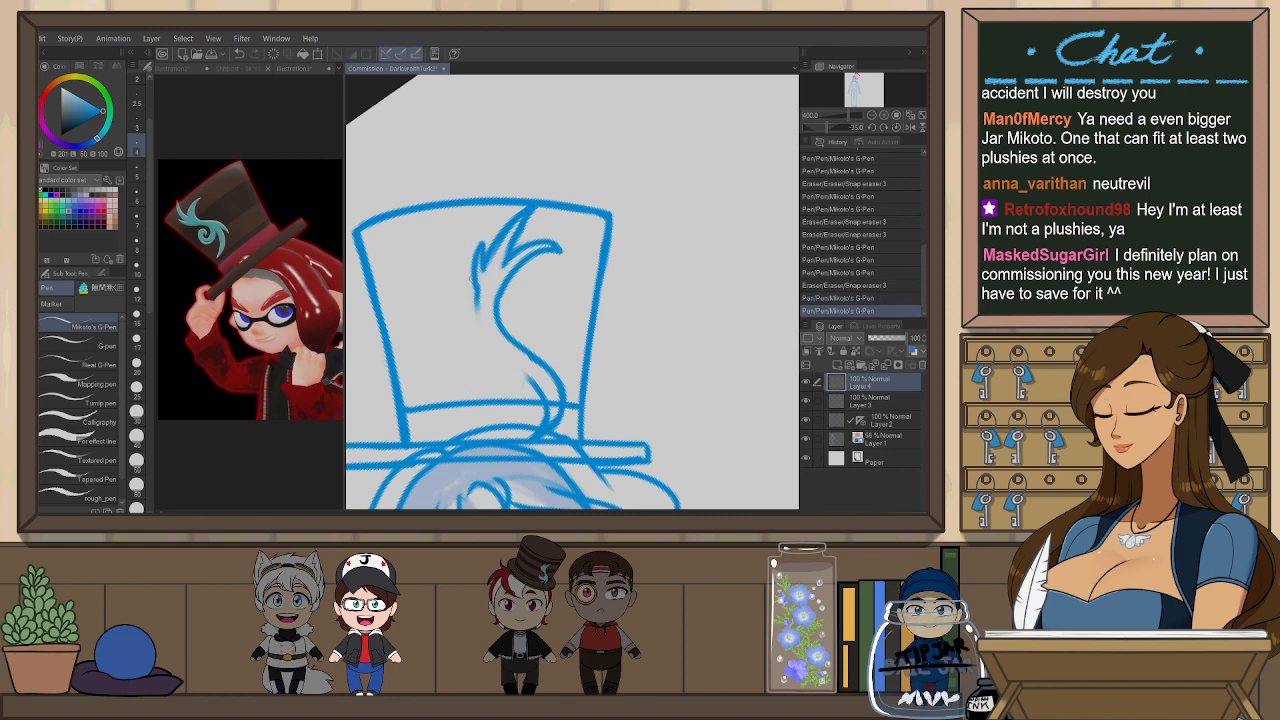
pyautogui.hotkey('ctrl', 'z')
# - Erase the lower part of the stem's inner edge and, with the canvas mirrored, try a pointed branch reaching the crown's side
pyautogui.press('e')
pyautogui.moveTo(515, 350)
pyautogui.mouseDown()
pyautogui.moveTo(545, 379)
pyautogui.moveTo(560, 366)
pyautogui.moveTo(556, 322)
pyautogui.moveTo(576, 368)
pyautogui.mouseUp()
pyautogui.press('h')
pyautogui.press('p')
pyautogui.hotkey('ctrl', 'z')
pyautogui.moveTo(648, 308); pyautogui.dragTo(573, 360)
pyautogui.hotkey('ctrl', 'z')
pyautogui.moveTo(575, 362)
pyautogui.mouseDown()
pyautogui.moveTo(566, 394)
pyautogui.moveTo(588, 390)
pyautogui.mouseUp()
pyautogui.hotkey('ctrl', 'z')
pyautogui.hotkey('ctrl', 'z')
pyautogui.moveTo(646, 312); pyautogui.dragTo(565, 398)
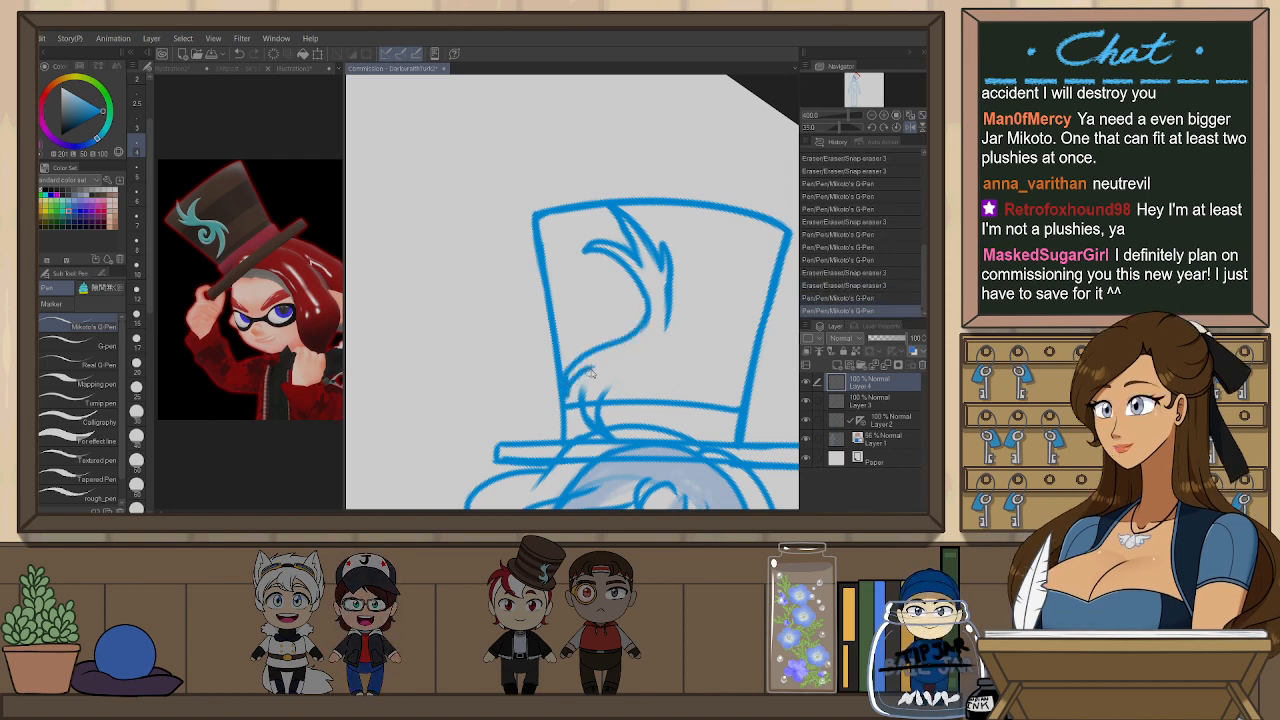
# - Undo the branch strokes, redraw the stem's curve ending in a shorter pointed branch, and check it unmirrored
pyautogui.hotkey('ctrl', 'z')
pyautogui.hotkey('ctrl', 'z')
pyautogui.moveTo(648, 306); pyautogui.dragTo(573, 374)
pyautogui.hotkey('ctrl', 'z')
pyautogui.moveTo(648, 304); pyautogui.dragTo(565, 378)
pyautogui.hotkey('ctrl', 'z')
pyautogui.moveTo(648, 310); pyautogui.dragTo(573, 385)
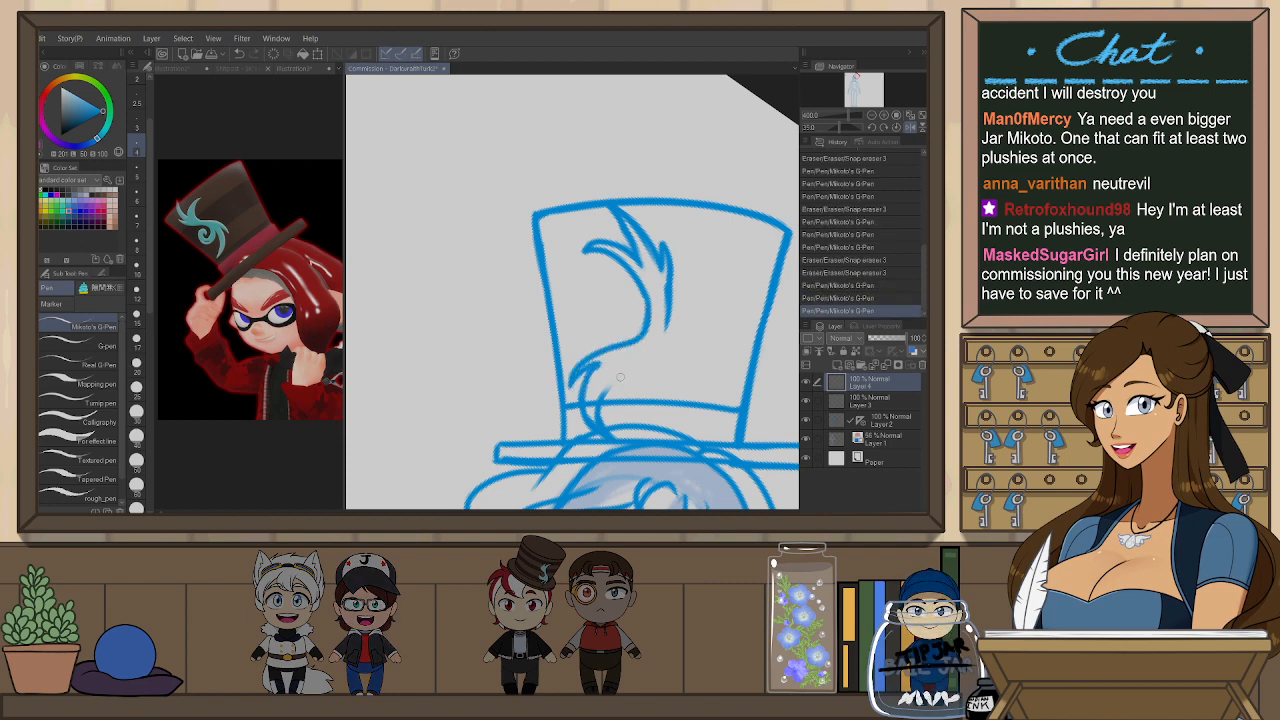
pyautogui.press('h')
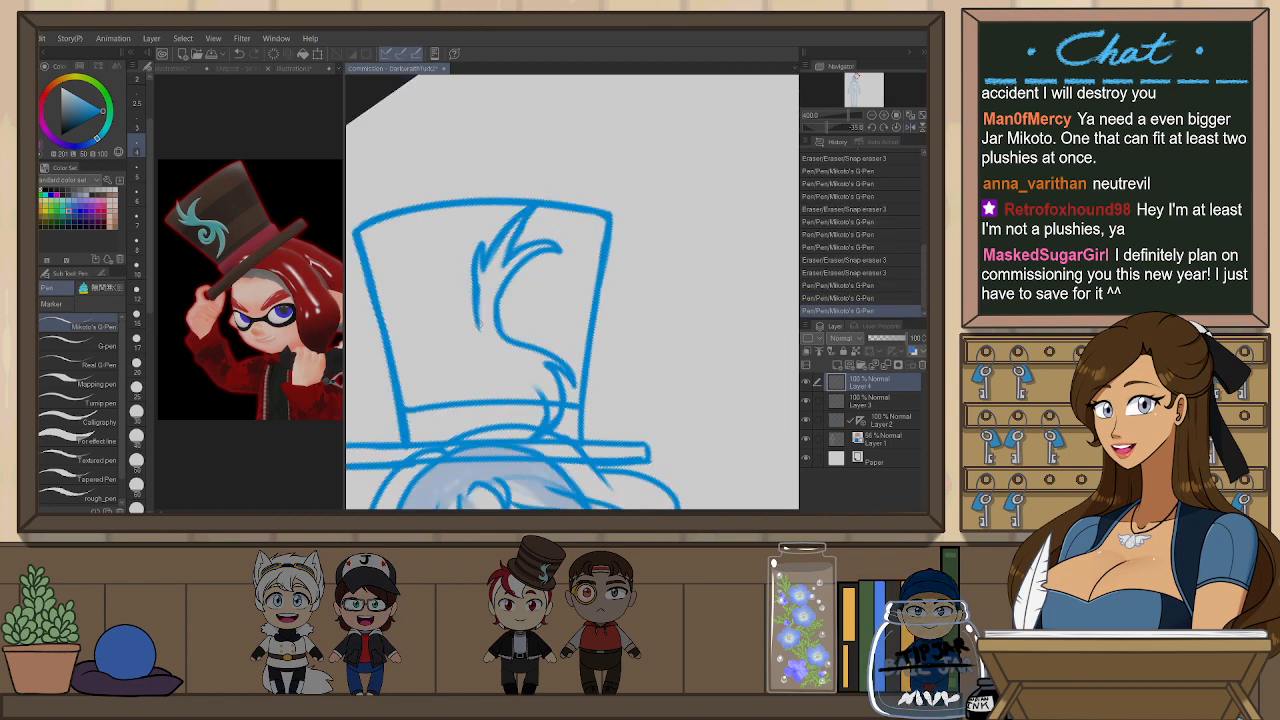
pyautogui.moveTo(498, 353); pyautogui.dragTo(521, 387)
pyautogui.hotkey('ctrl', 'z')
pyautogui.moveTo(478, 322); pyautogui.dragTo(525, 367)
pyautogui.hotkey('ctrl', 'z')
# - Erase the loose end of the stem's outer edge and redraw it curving down to join the lower branch
pyautogui.press('e')
pyautogui.moveTo(478, 320)
pyautogui.mouseDown()
pyautogui.moveTo(485, 236)
pyautogui.moveTo(471, 316)
pyautogui.mouseUp()
pyautogui.press('p')
pyautogui.hotkey('ctrl', 'z')
pyautogui.hotkey('ctrl', 'z')
pyautogui.hotkey('ctrl', 'z')
pyautogui.moveTo(482, 236); pyautogui.dragTo(479, 314)
pyautogui.hotkey('ctrl', 'z')
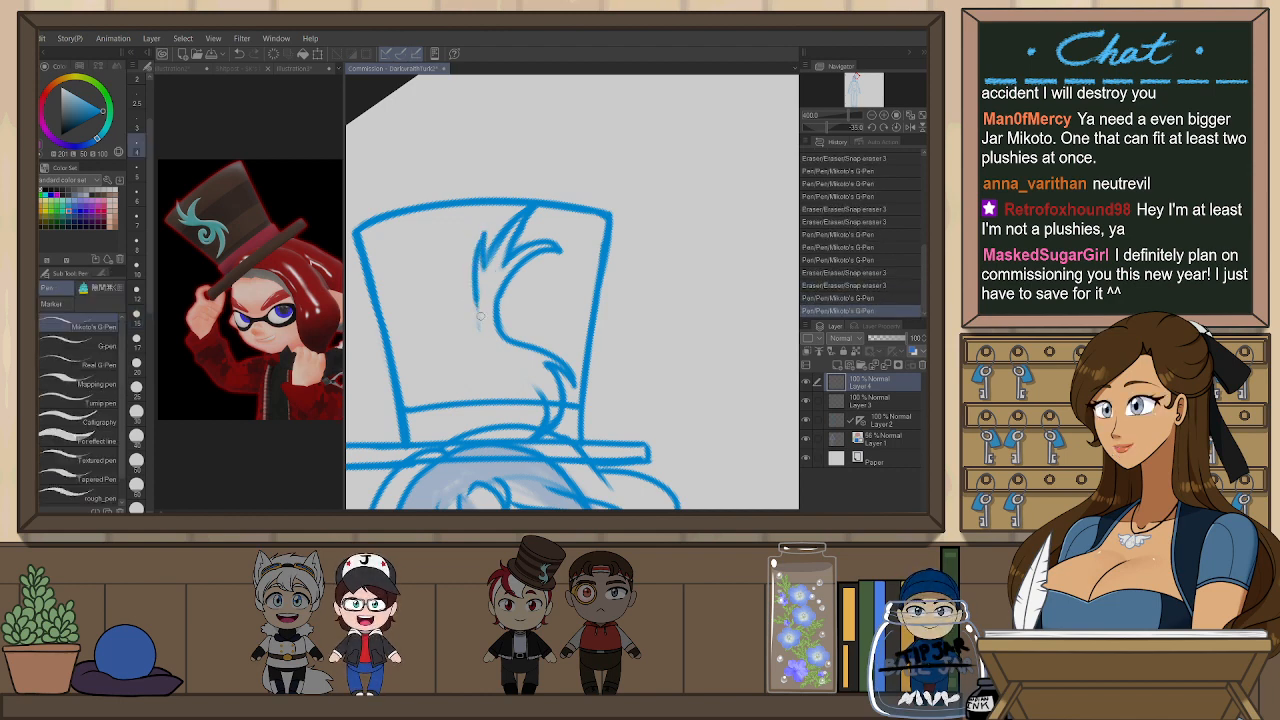
pyautogui.hotkey('ctrl', 'z')
pyautogui.moveTo(519, 375); pyautogui.dragTo(523, 379)
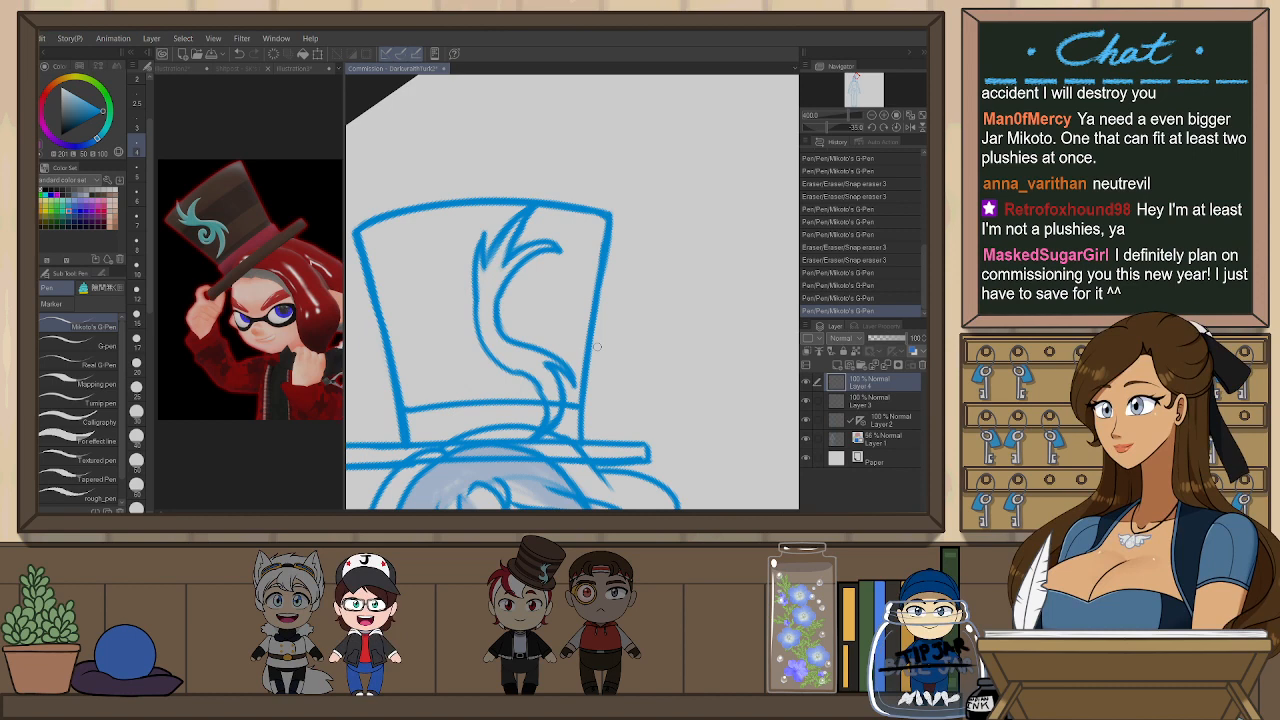
# - With the canvas mirrored, try to rework the stem's outer edge so that it flows into a spiral curl
pyautogui.press('h')
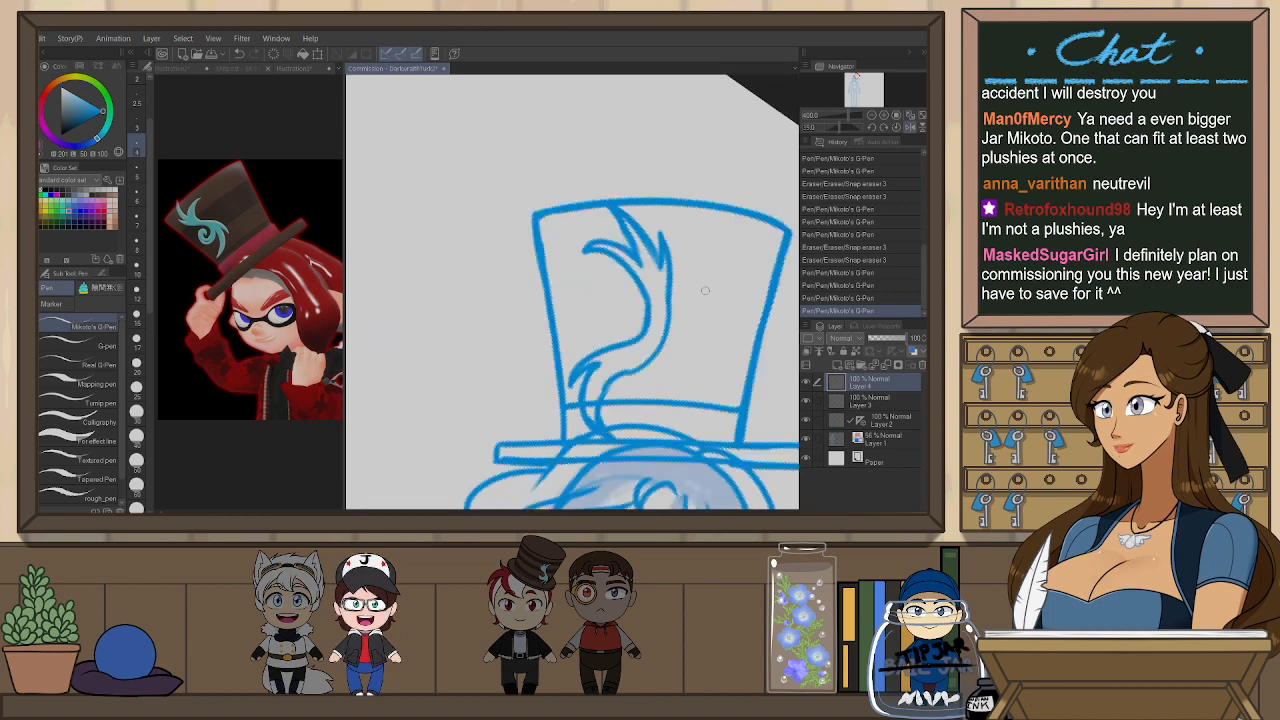
pyautogui.moveTo(651, 408); pyautogui.dragTo(570, 411)
pyautogui.moveTo(588, 285)
pyautogui.mouseDown()
pyautogui.moveTo(568, 364)
pyautogui.moveTo(531, 387)
pyautogui.mouseUp()
pyautogui.press('e')
pyautogui.moveTo(597, 301); pyautogui.dragTo(569, 359)
pyautogui.press('p')
pyautogui.hotkey('ctrl', 'z')
pyautogui.moveTo(588, 300)
pyautogui.mouseDown()
pyautogui.moveTo(555, 366)
pyautogui.moveTo(516, 400)
pyautogui.mouseUp()
pyautogui.hotkey('ctrl', 'z')
pyautogui.moveTo(569, 361)
pyautogui.mouseDown()
pyautogui.moveTo(519, 412)
pyautogui.moveTo(578, 357)
pyautogui.moveTo(594, 401)
pyautogui.moveTo(567, 402)
pyautogui.moveTo(588, 355)
pyautogui.moveTo(548, 372)
pyautogui.mouseUp()
pyautogui.hotkey('ctrl', 'z')
pyautogui.hotkey('ctrl', 'z')
pyautogui.hotkey('ctrl', 'z')
pyautogui.hotkey('ctrl', 'z')
pyautogui.hotkey('ctrl', 'z')
pyautogui.hotkey('ctrl', 'z')
# - Draw a spiral curl at the lower end of the stem's outer edge, connect it to the stem, and check it unmirrored
pyautogui.press('e')
pyautogui.press('p')
pyautogui.moveTo(588, 275)
pyautogui.mouseDown()
pyautogui.moveTo(574, 350)
pyautogui.moveTo(604, 347)
pyautogui.moveTo(556, 394)
pyautogui.moveTo(572, 401)
pyautogui.moveTo(530, 390)
pyautogui.mouseUp()
pyautogui.hotkey('ctrl', 'z')
pyautogui.hotkey('ctrl', 'z')
pyautogui.hotkey('ctrl', 'z')
pyautogui.hotkey('ctrl', 'z')
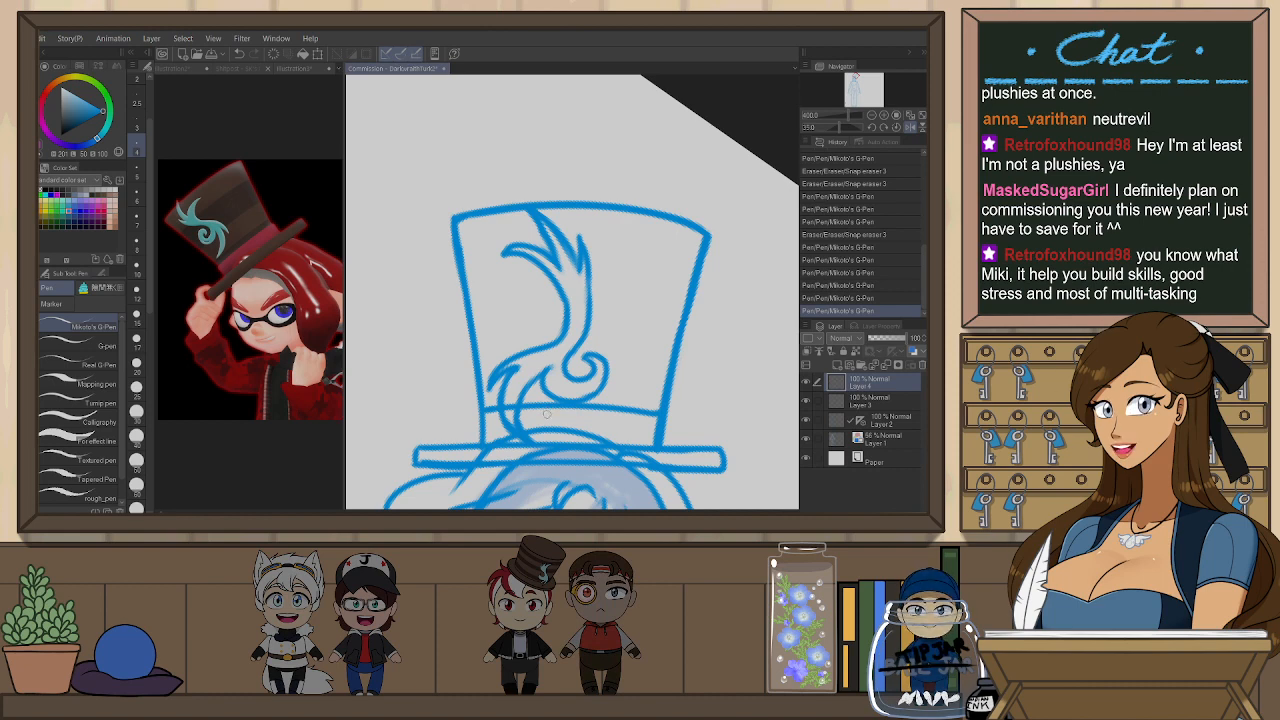
pyautogui.press('h')
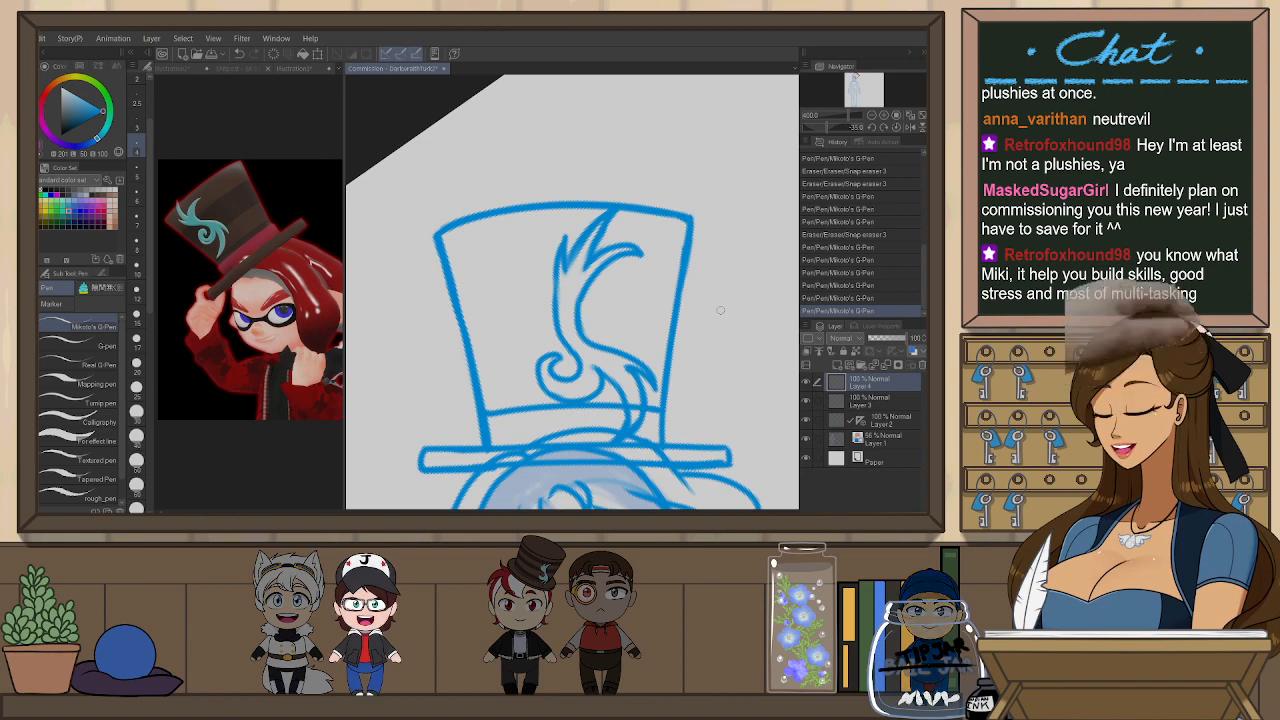
# - Erase the swirl's whole upper end, including the hooked tip and the side lock
pyautogui.moveTo(641, 261)
pyautogui.mouseDown()
pyautogui.moveTo(597, 361)
pyautogui.moveTo(584, 303)
pyautogui.moveTo(554, 323)
pyautogui.moveTo(600, 280)
pyautogui.mouseUp()
pyautogui.press('e')
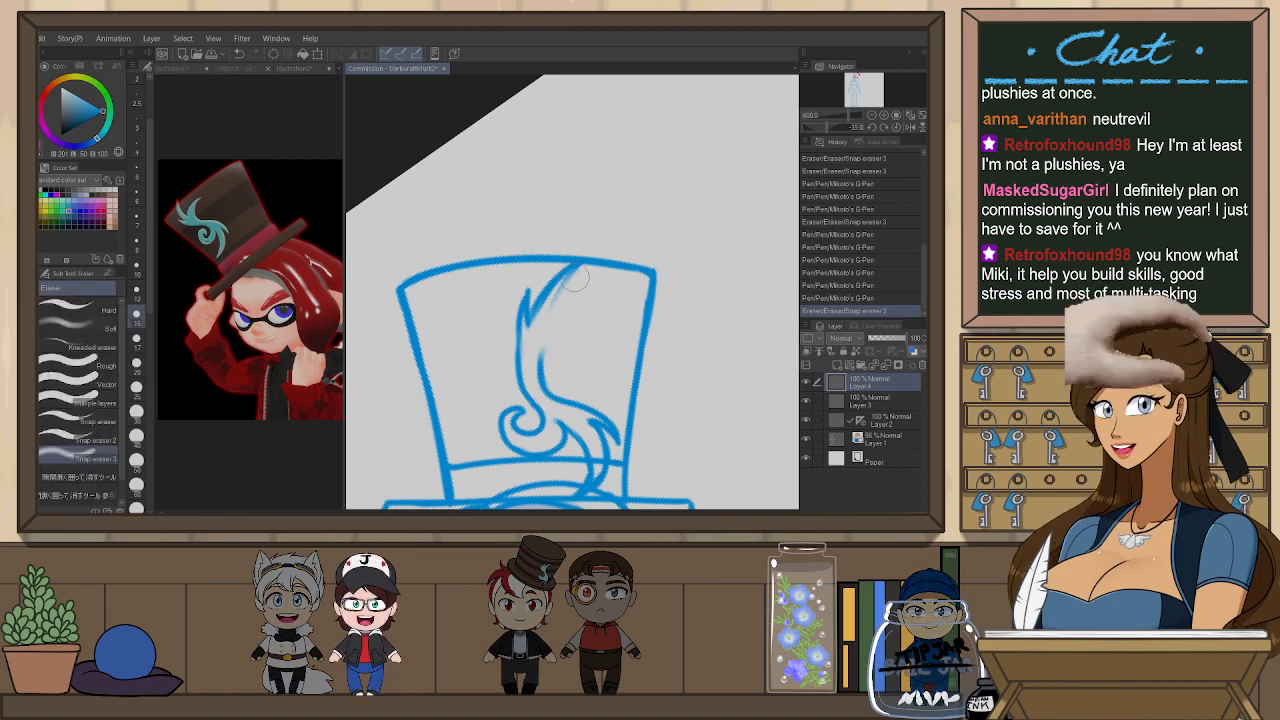
pyautogui.moveTo(591, 249); pyautogui.dragTo(577, 300)
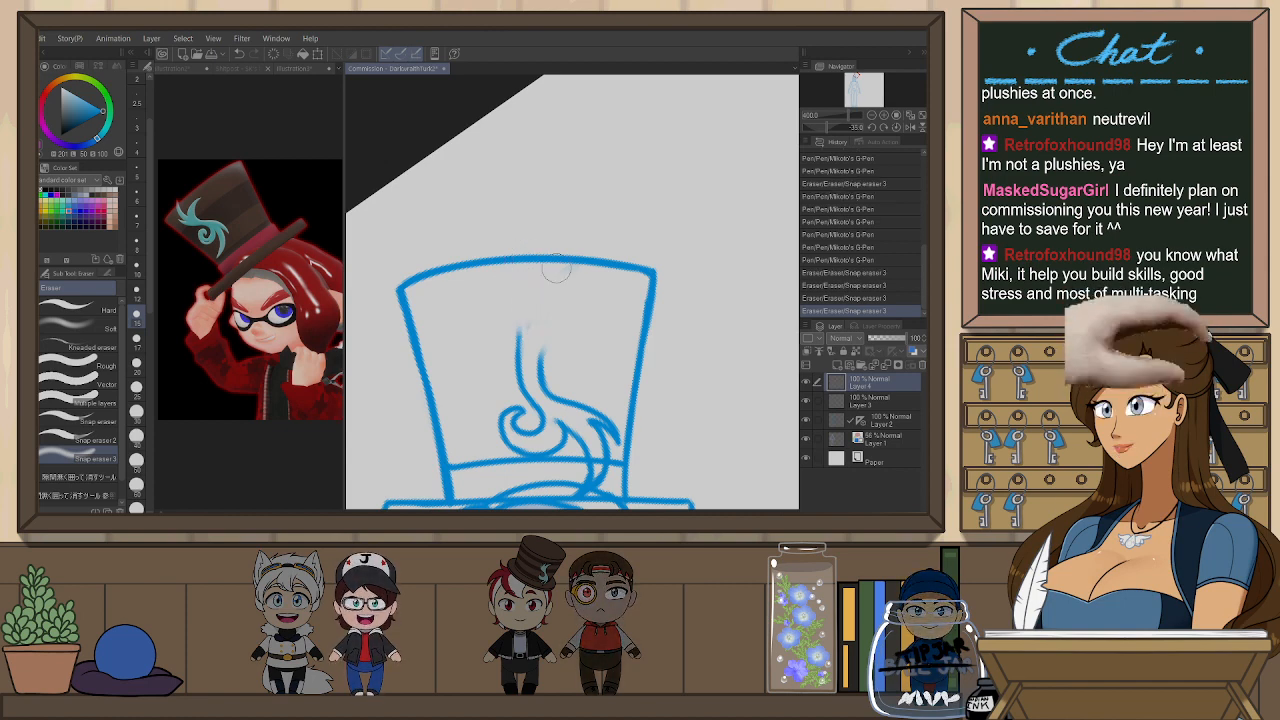
pyautogui.moveTo(604, 251); pyautogui.dragTo(537, 286)
# - Draw a short pointed side lock and a long curved main tip at the swirl's upper end, undoing unwanted strokes
pyautogui.press('p')
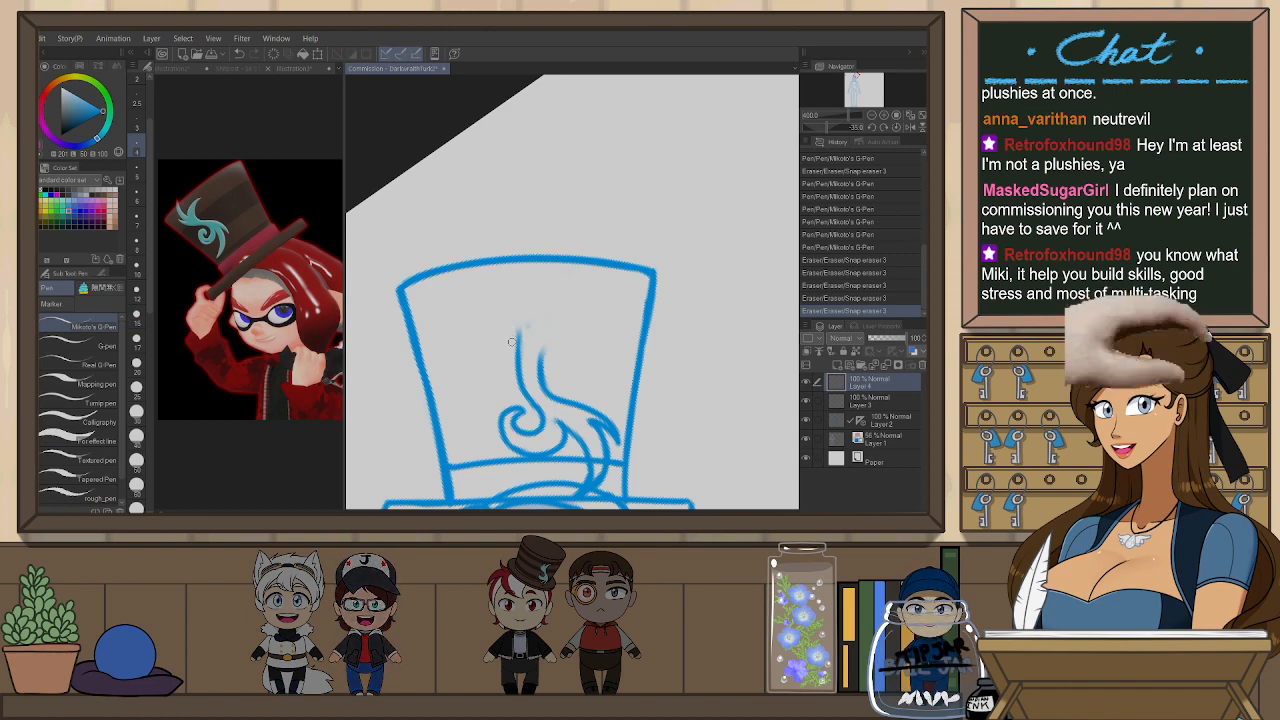
pyautogui.moveTo(526, 307); pyautogui.dragTo(541, 291)
pyautogui.hotkey('ctrl', 'z')
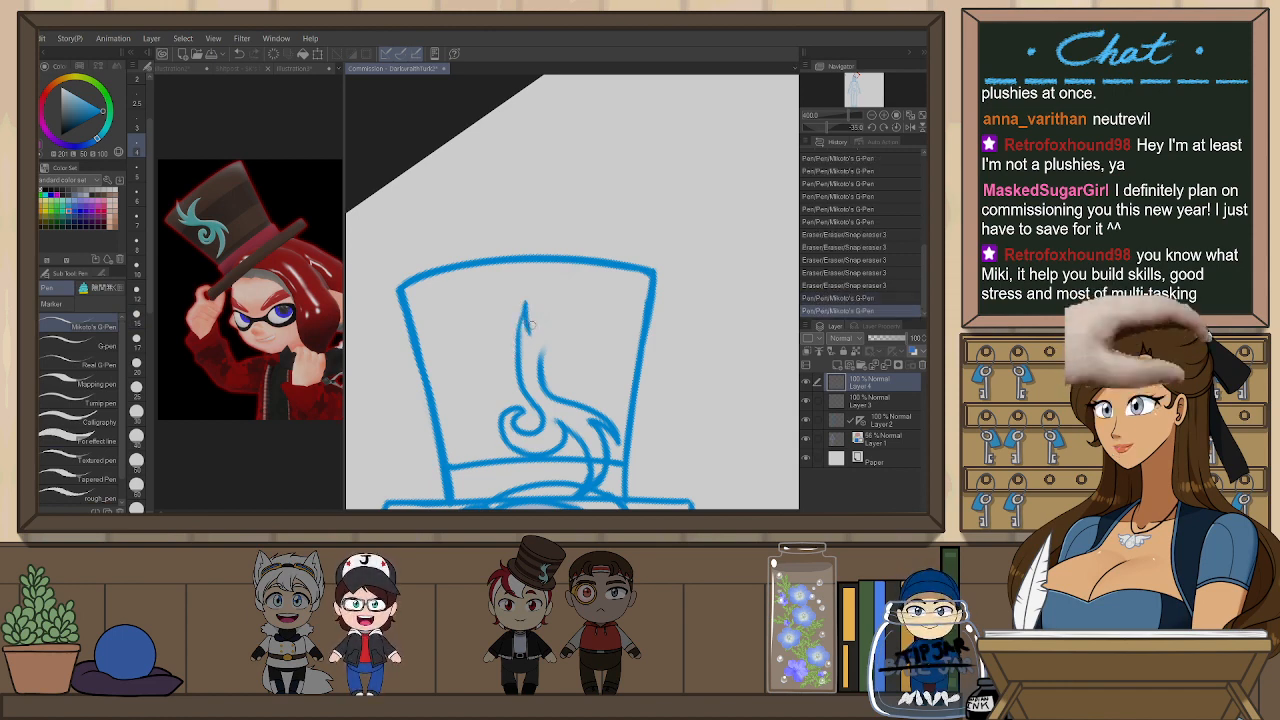
pyautogui.hotkey('ctrl', 'z')
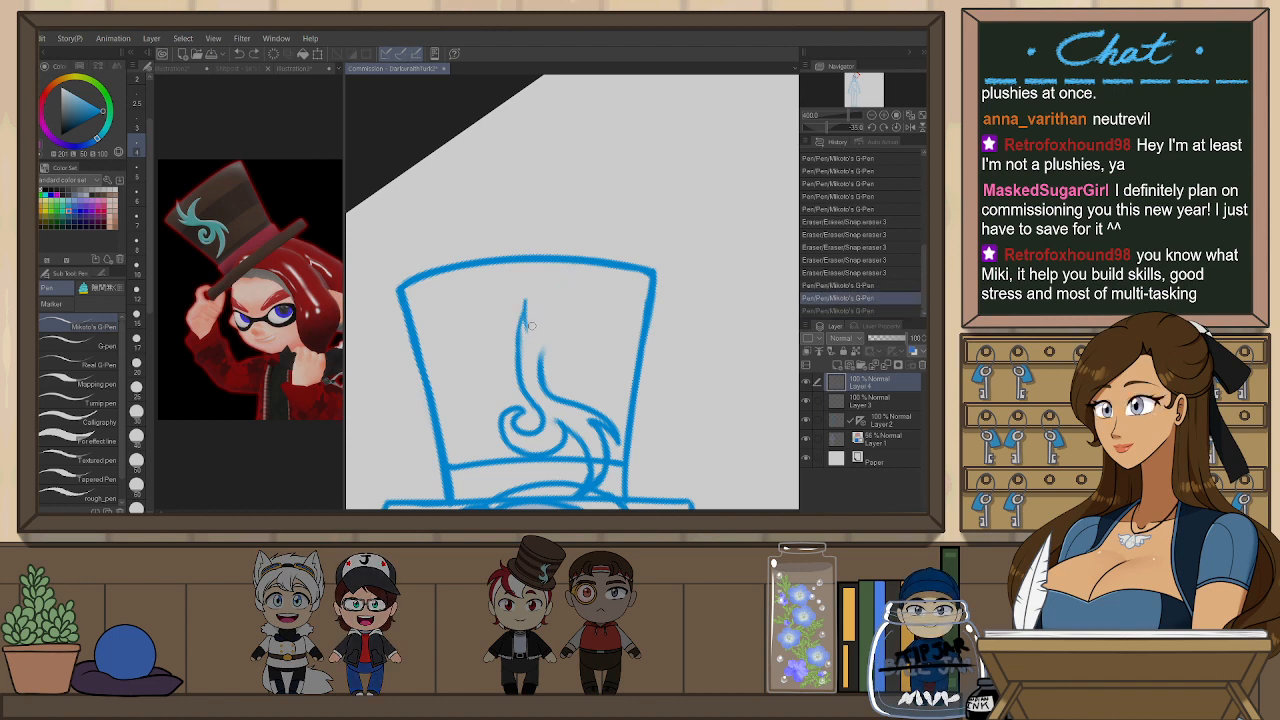
pyautogui.hotkey('ctrl', 'z')
pyautogui.moveTo(527, 326); pyautogui.dragTo(590, 284)
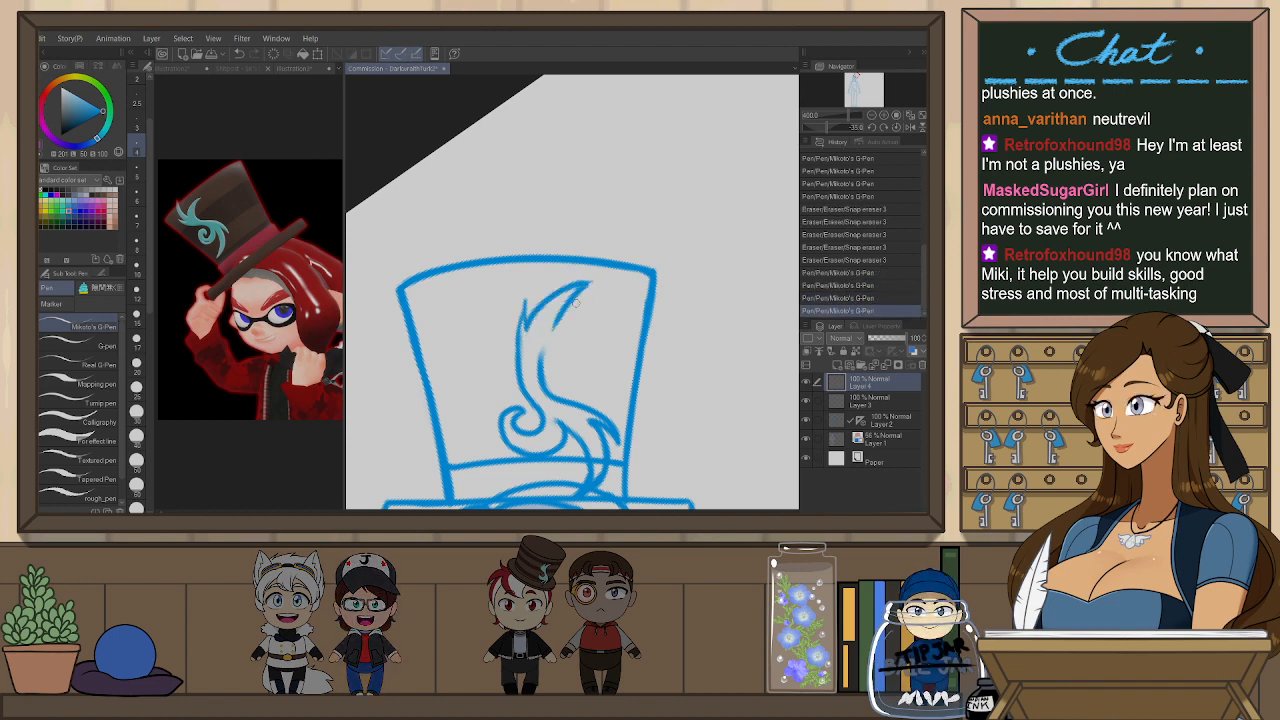
# - Refine the underside of the long tip and add a second, shorter tip sweeping outward below it
pyautogui.hotkey('ctrl', 'z')
pyautogui.moveTo(548, 325); pyautogui.dragTo(545, 335)
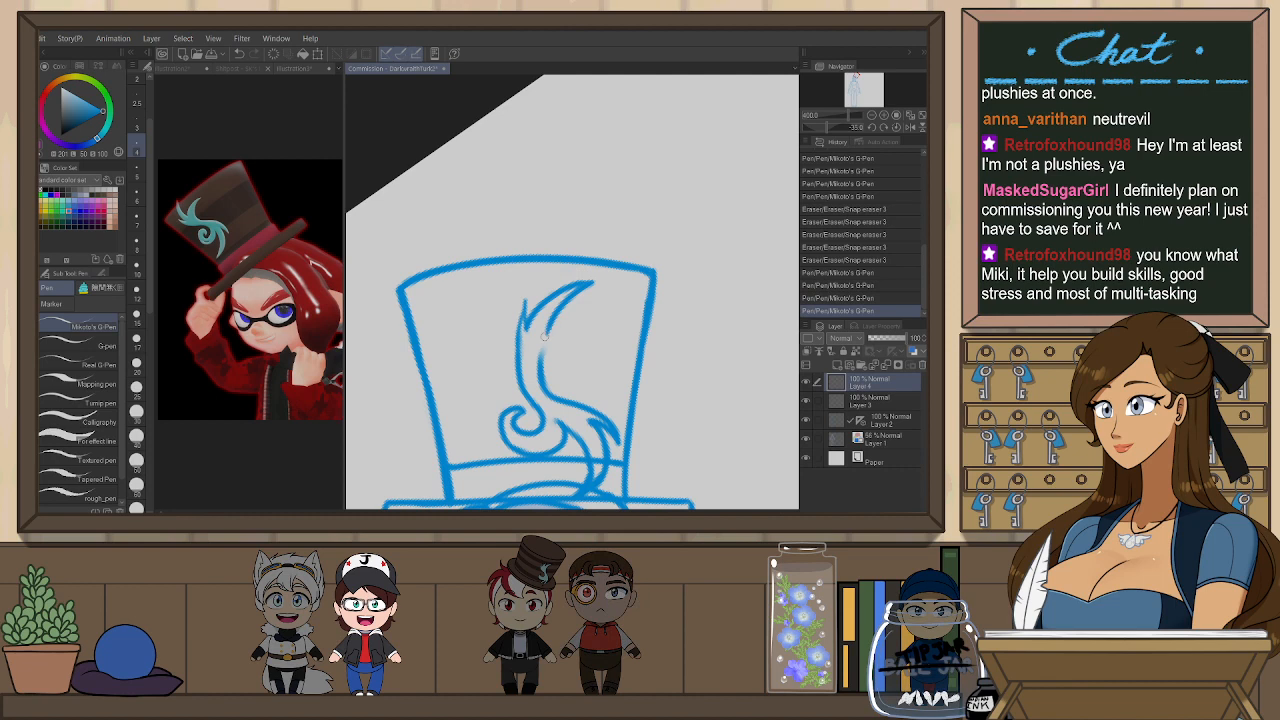
pyautogui.hotkey('ctrl', 'z')
pyautogui.moveTo(590, 283)
pyautogui.mouseDown()
pyautogui.moveTo(539, 334)
pyautogui.moveTo(589, 281)
pyautogui.moveTo(544, 334)
pyautogui.moveTo(545, 322)
pyautogui.moveTo(597, 320)
pyautogui.mouseUp()
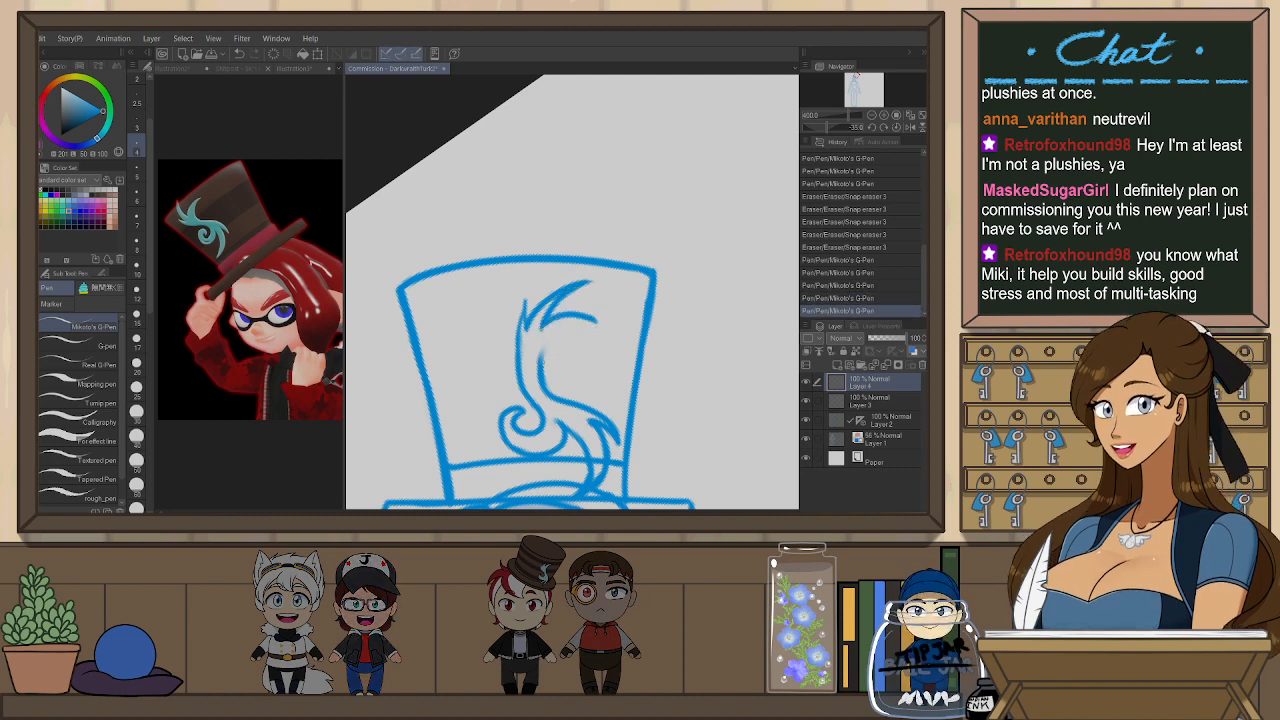
pyautogui.moveTo(594, 327); pyautogui.dragTo(602, 325)
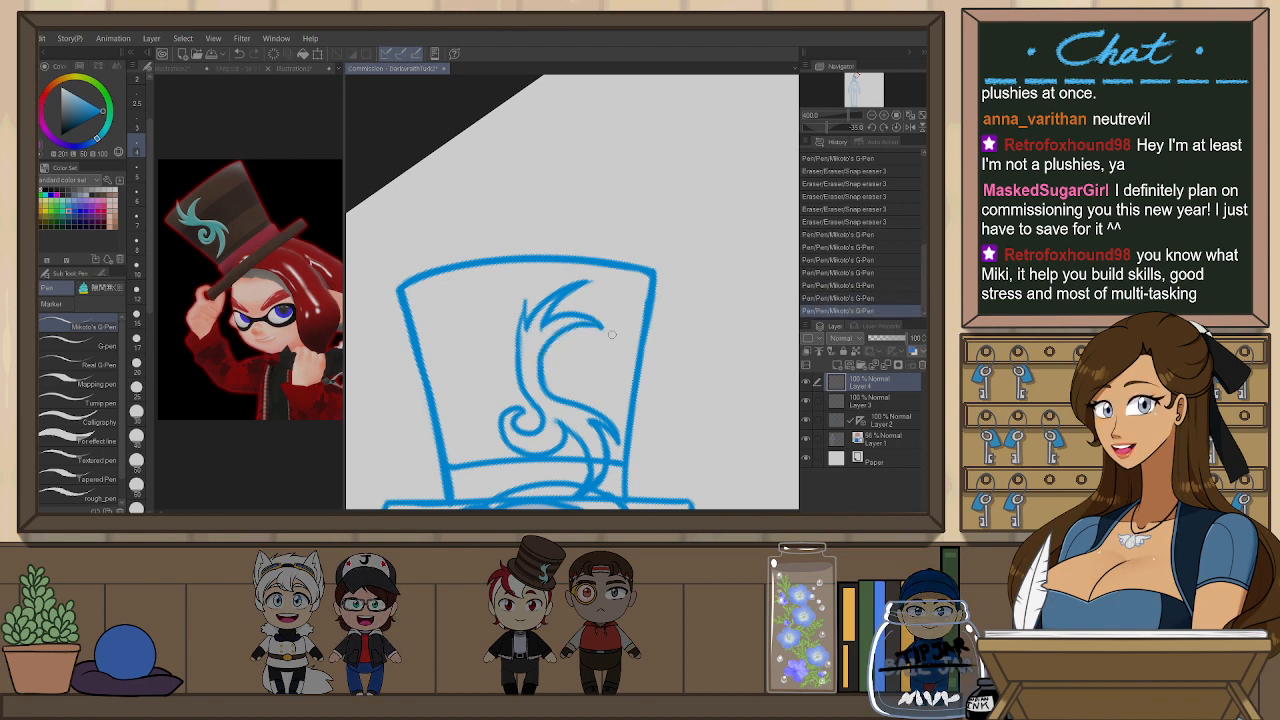
# - Reset the canvas rotation to 0, check the whole figure, and erase and redraw the swirl's short side lock
pyautogui.scroll(-5, 611, 334)
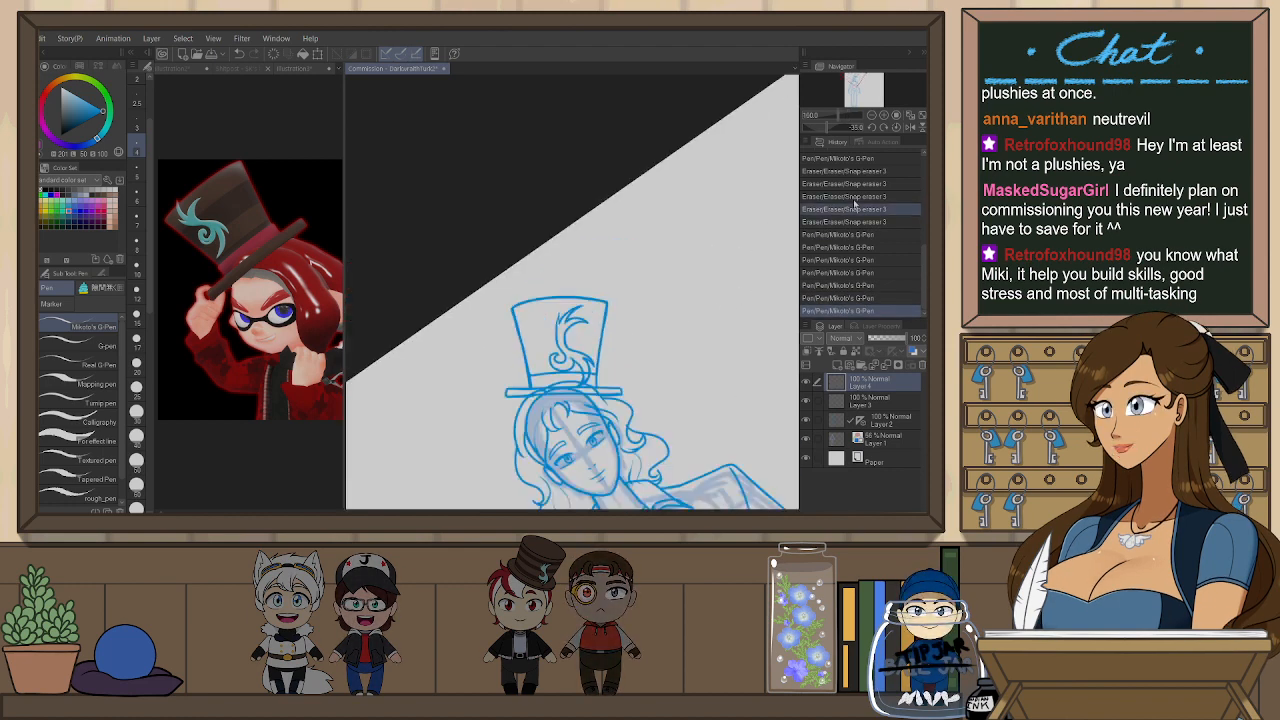
pyautogui.click(922, 116)
pyautogui.click(897, 127)
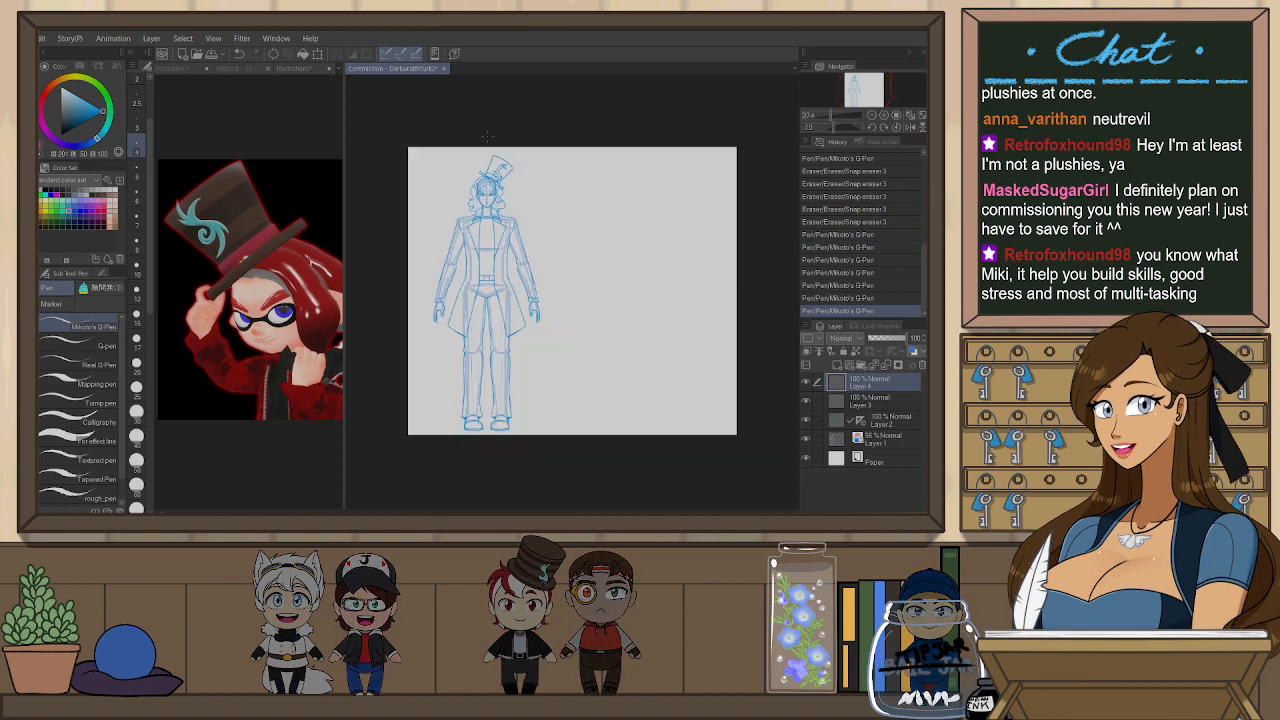
pyautogui.scroll(4, 490, 145)
pyautogui.scroll(1, 504, 140)
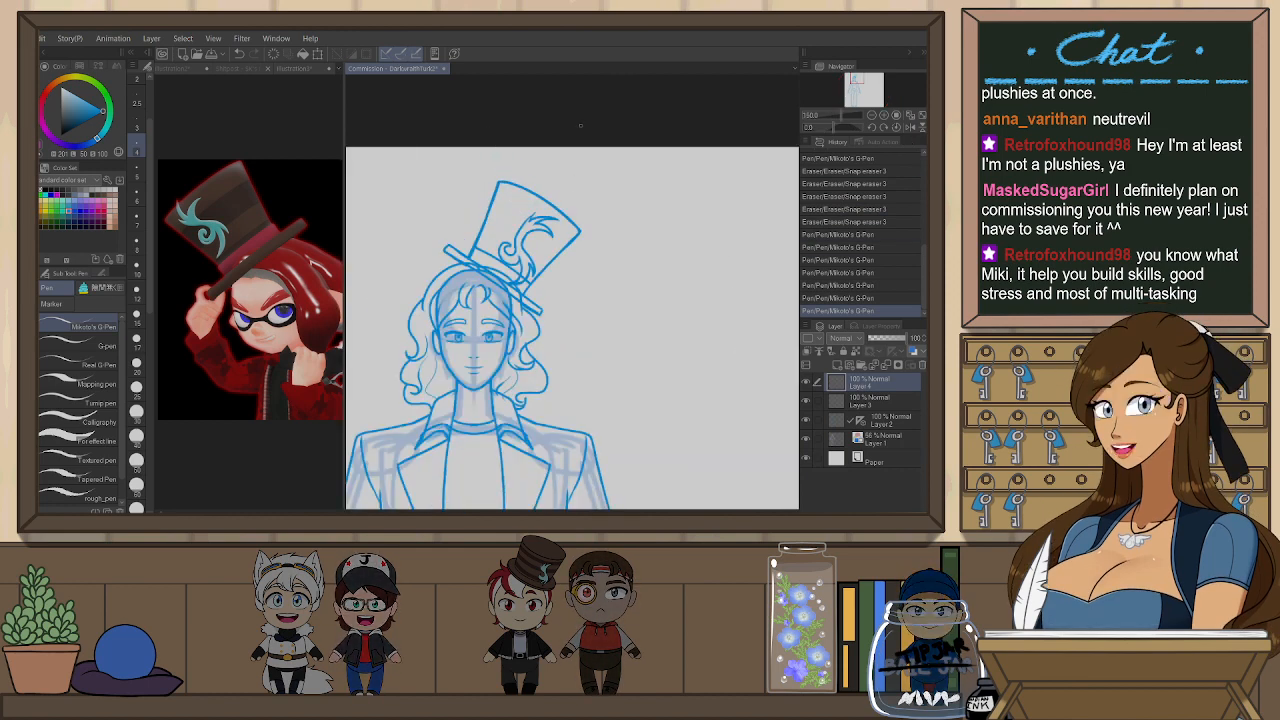
pyautogui.scroll(1, 520, 195)
pyautogui.press('e')
pyautogui.moveTo(542, 207)
pyautogui.mouseDown()
pyautogui.moveTo(530, 216)
pyautogui.moveTo(540, 210)
pyautogui.mouseUp()
pyautogui.press('p')
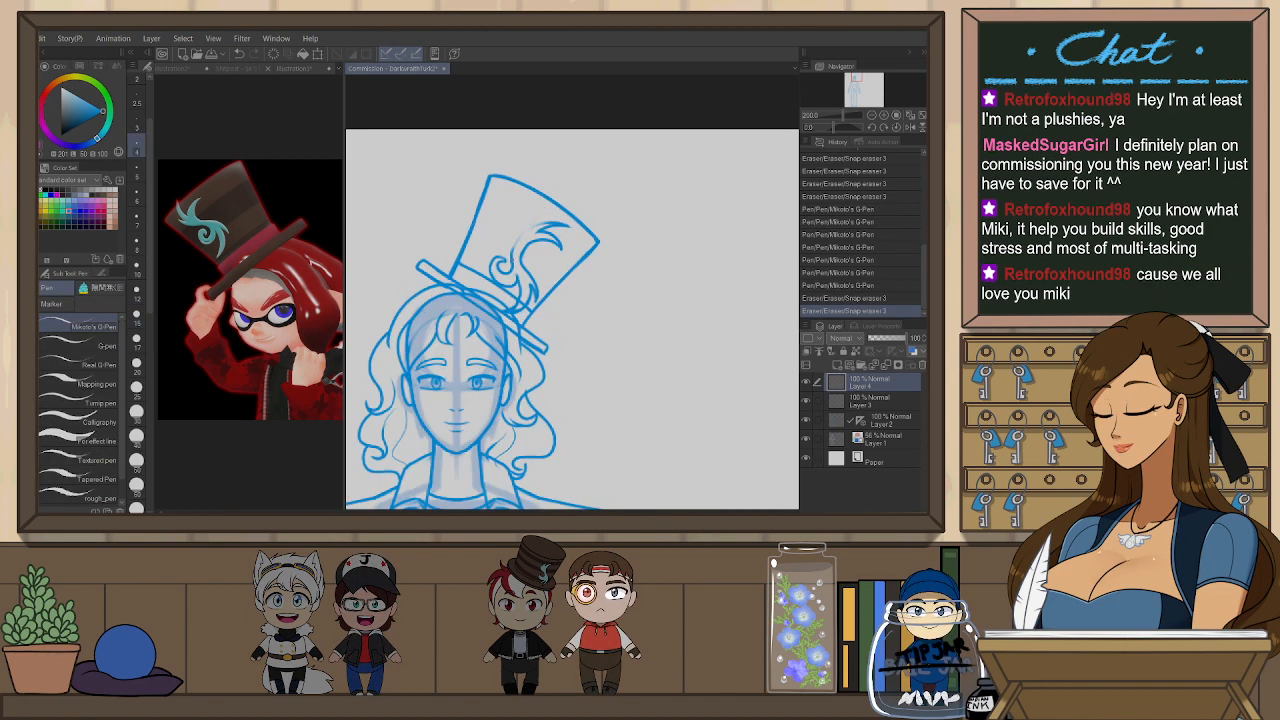
pyautogui.hotkey('ctrl', 'z')
pyautogui.moveTo(512, 257); pyautogui.dragTo(531, 219)
pyautogui.hotkey('ctrl', 'z')
pyautogui.hotkey('ctrl', 'z')
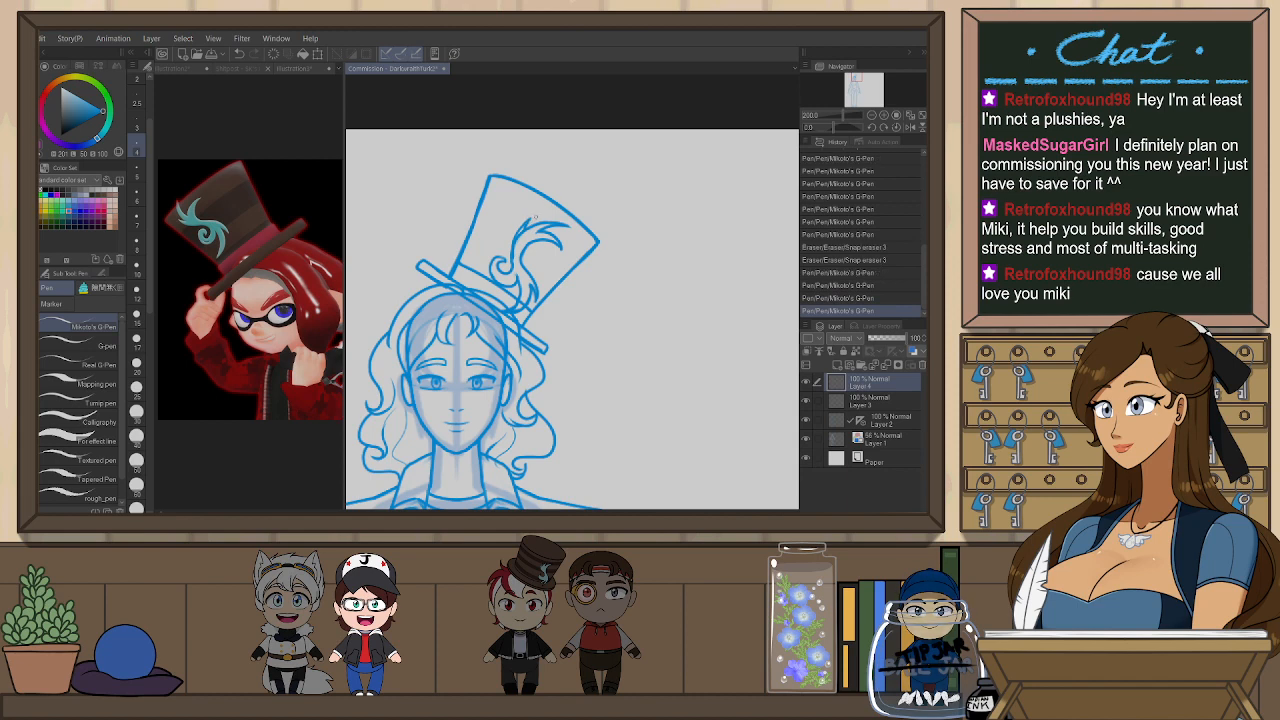
# - Lasso and cut the swirl's outer edge just below the side lock, and redraw it as one smooth line
pyautogui.press('m')
pyautogui.scroll(2, 526, 230)
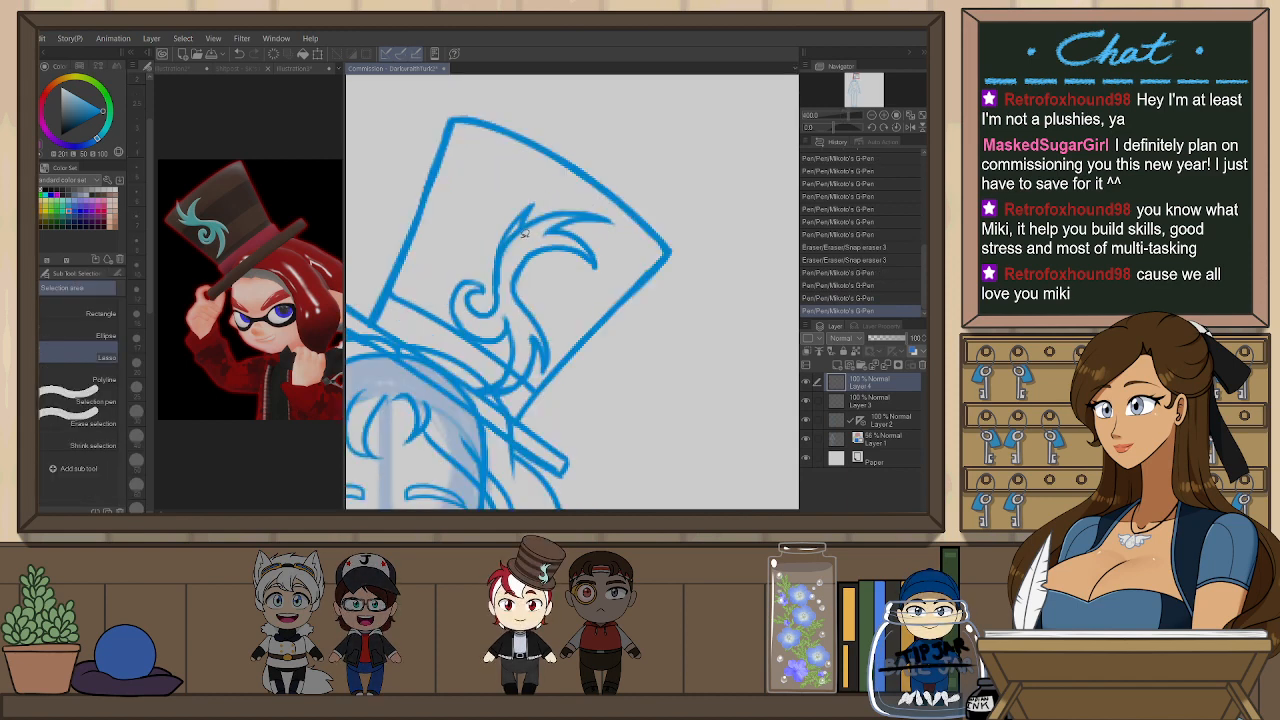
pyautogui.moveTo(510, 232); pyautogui.dragTo(530, 243)
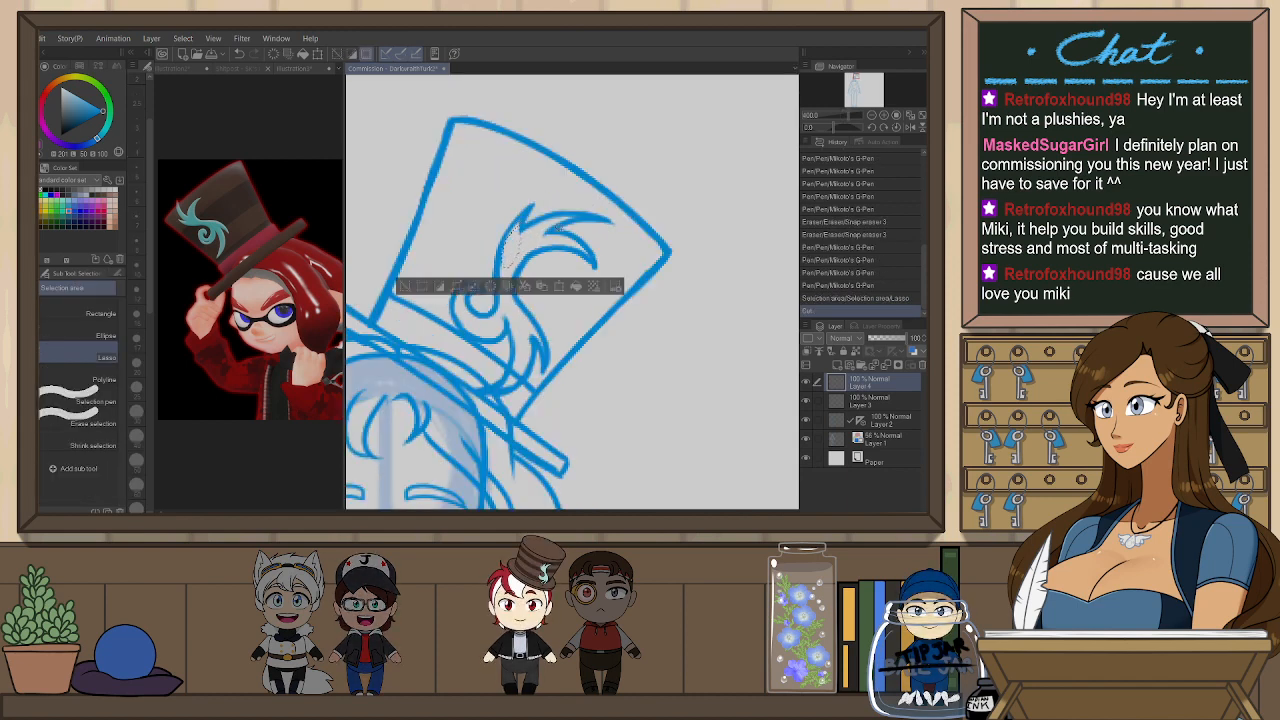
pyautogui.hotkey('ctrl', 'd')
pyautogui.press('e')
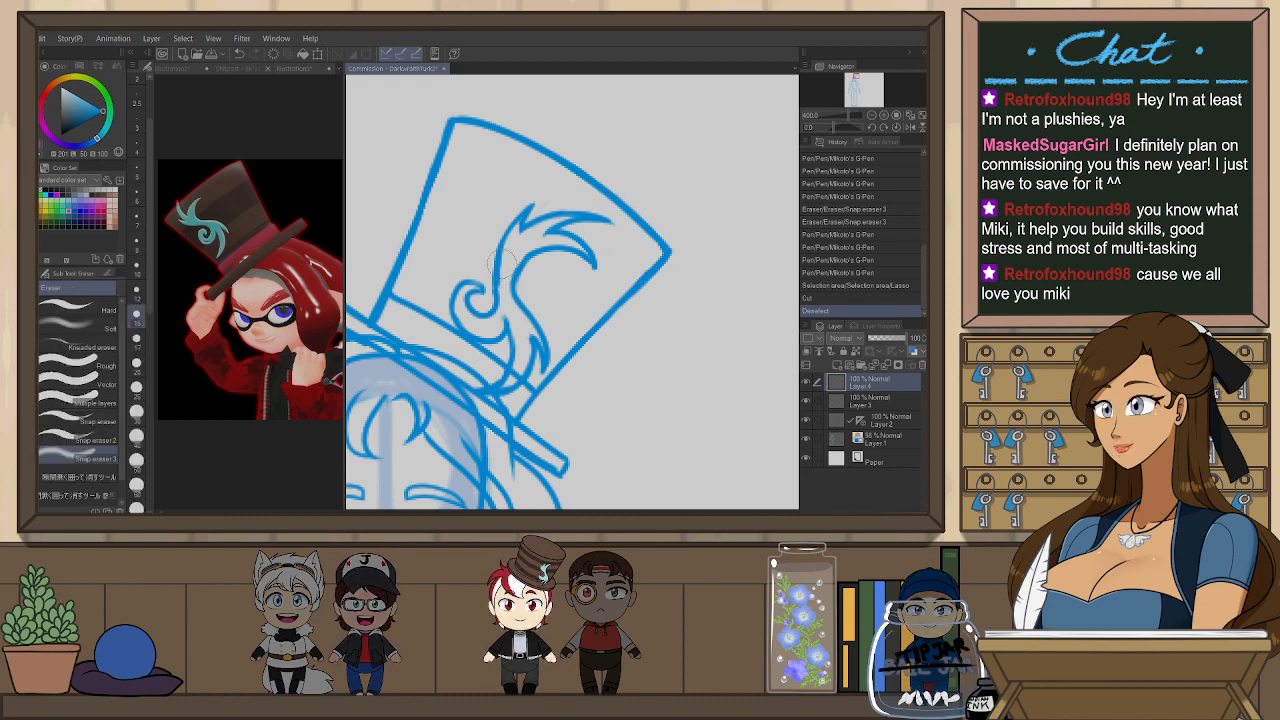
pyautogui.press('p')
pyautogui.moveTo(500, 262); pyautogui.dragTo(498, 292)
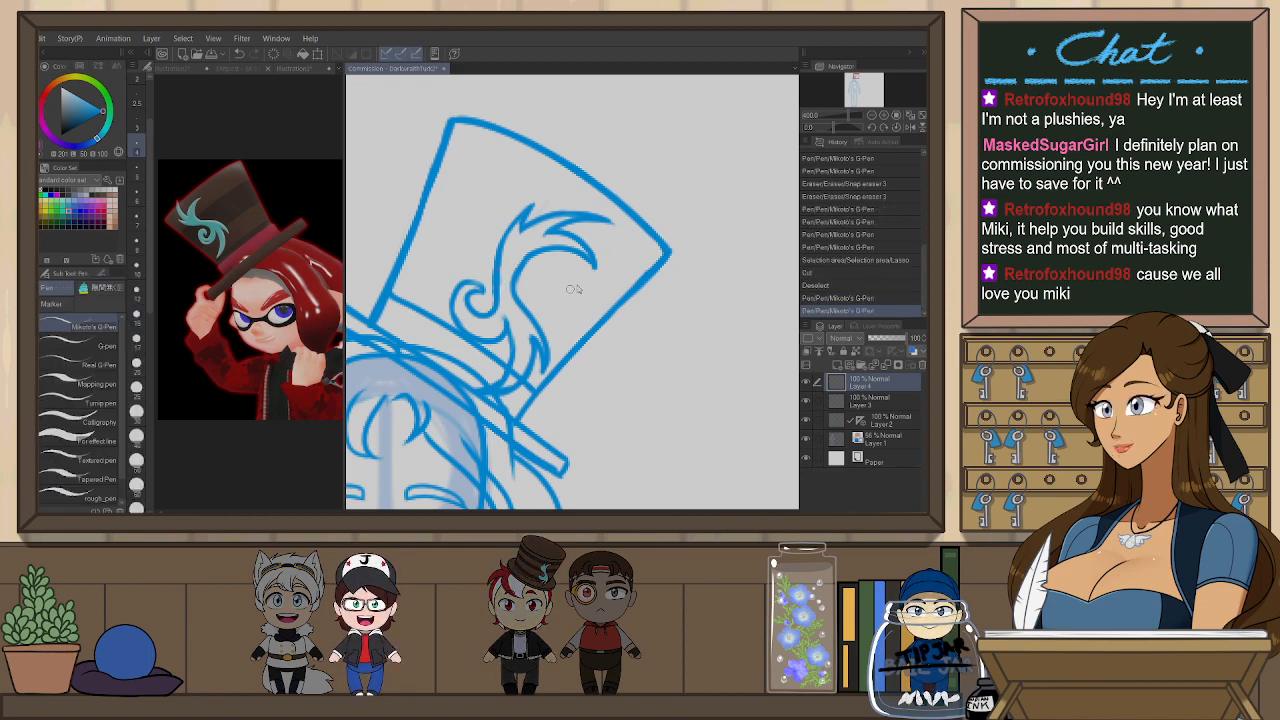
# - Check the hat mirrored, restore the view, and lasso and cut a small piece of line beside the swirl's curl
pyautogui.scroll(-3, 575, 288)
pyautogui.scroll(1, 517, 299)
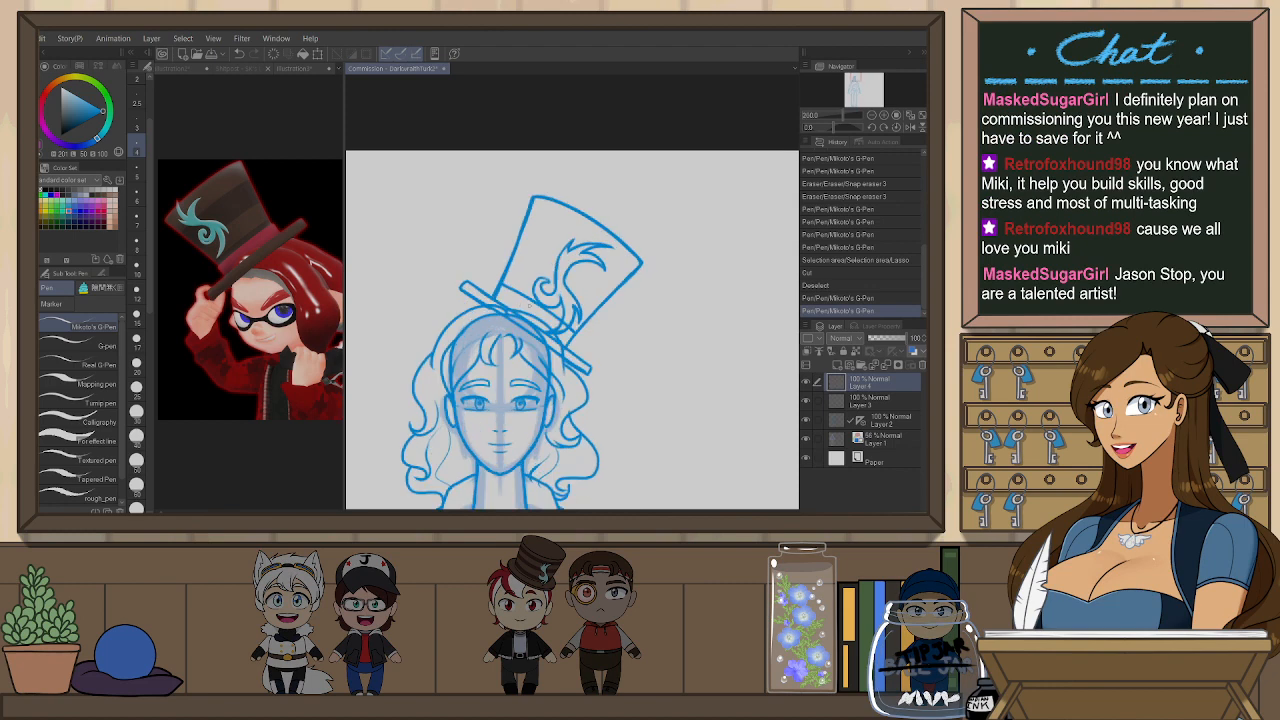
pyautogui.press('h')
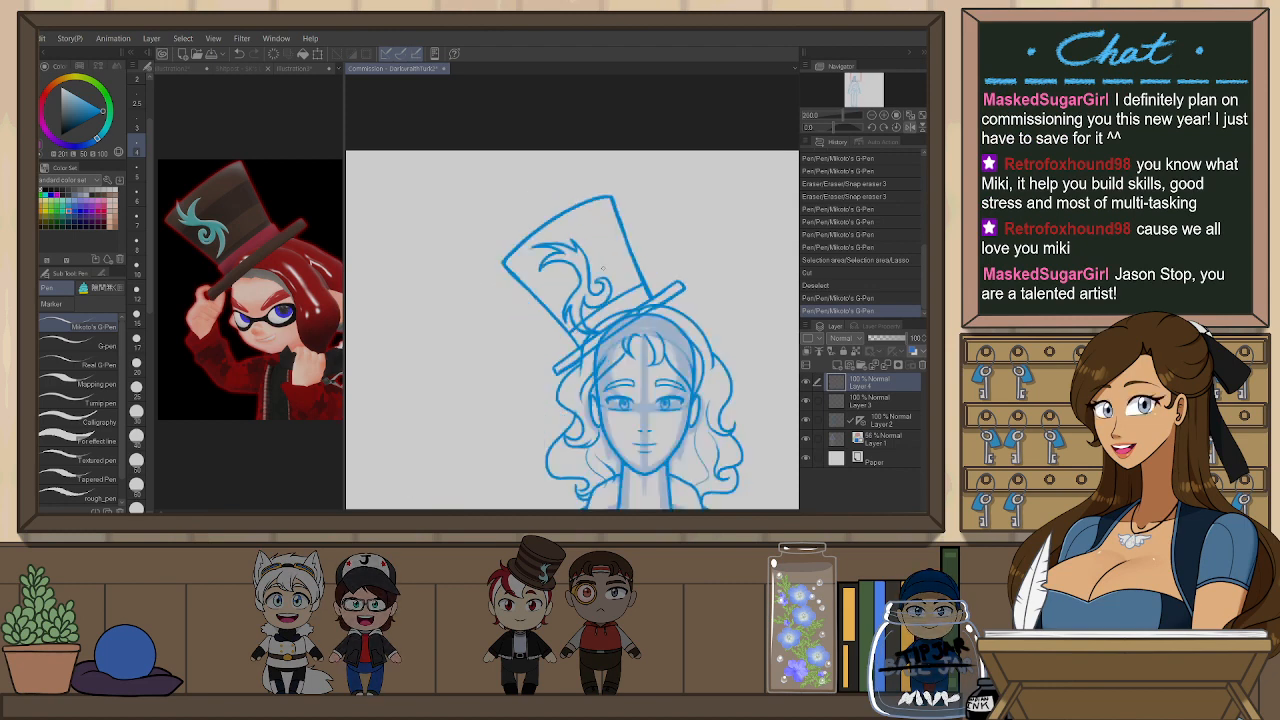
pyautogui.press('m')
pyautogui.press('h')
pyautogui.moveTo(557, 295); pyautogui.dragTo(571, 293)
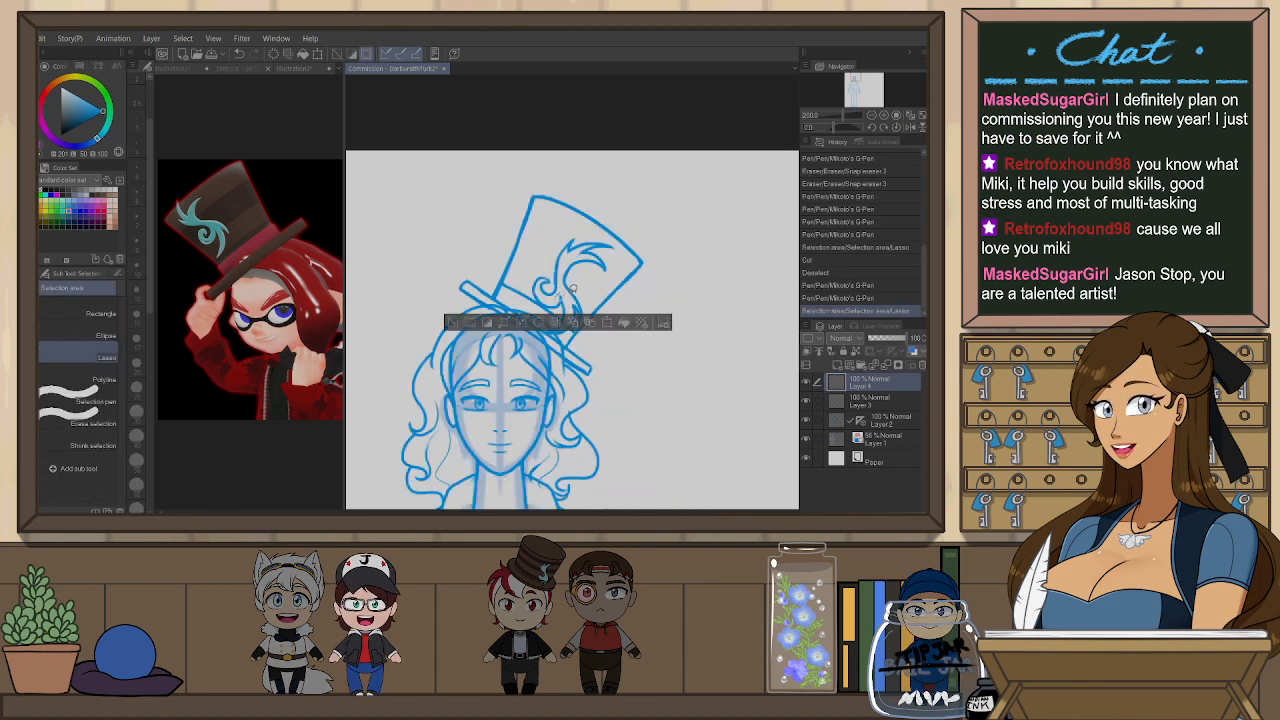
pyautogui.hotkey('ctrl', 'x')
pyautogui.hotkey('ctrl', 'd')
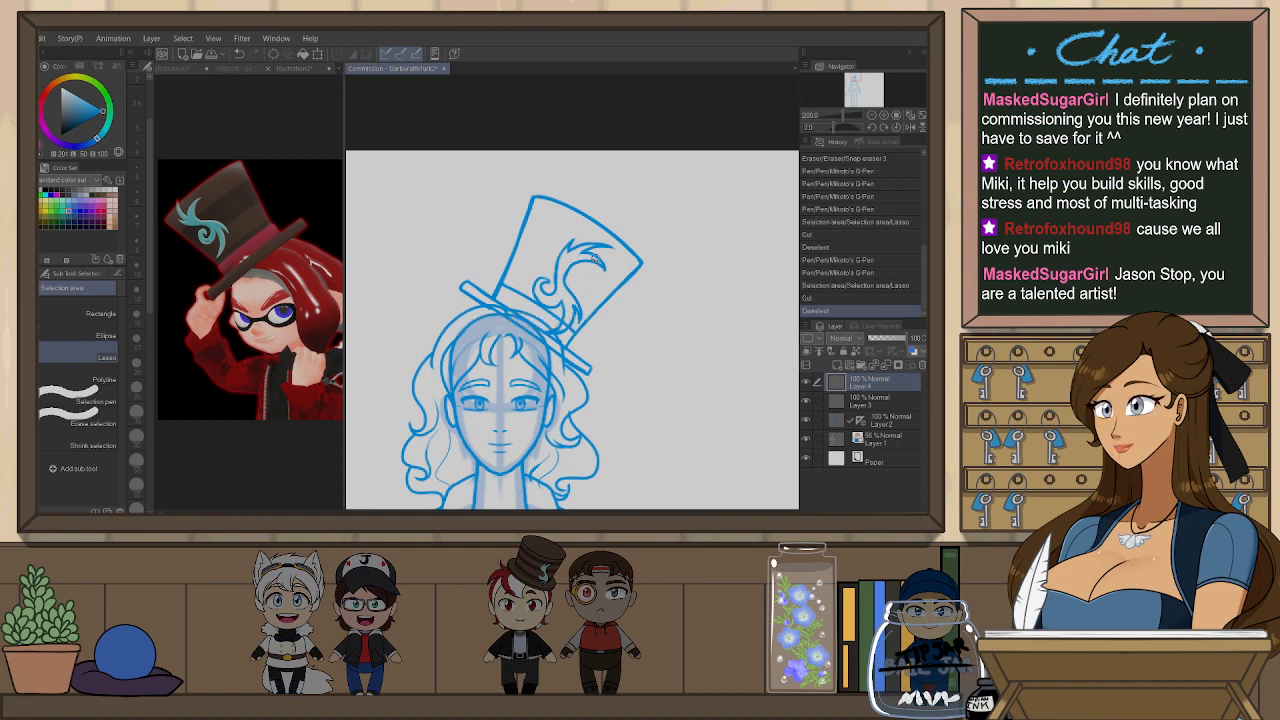
# - Erase and redraw the inner edge of the swirl's body from the upper tips downward, undoing unwanted strokes
pyautogui.press('e')
pyautogui.moveTo(584, 262); pyautogui.dragTo(567, 320)
pyautogui.press('p')
pyautogui.scroll(3, 573, 261)
pyautogui.hotkey('ctrl', 'z')
pyautogui.hotkey('ctrl', 'z')
pyautogui.moveTo(576, 264); pyautogui.dragTo(567, 320)
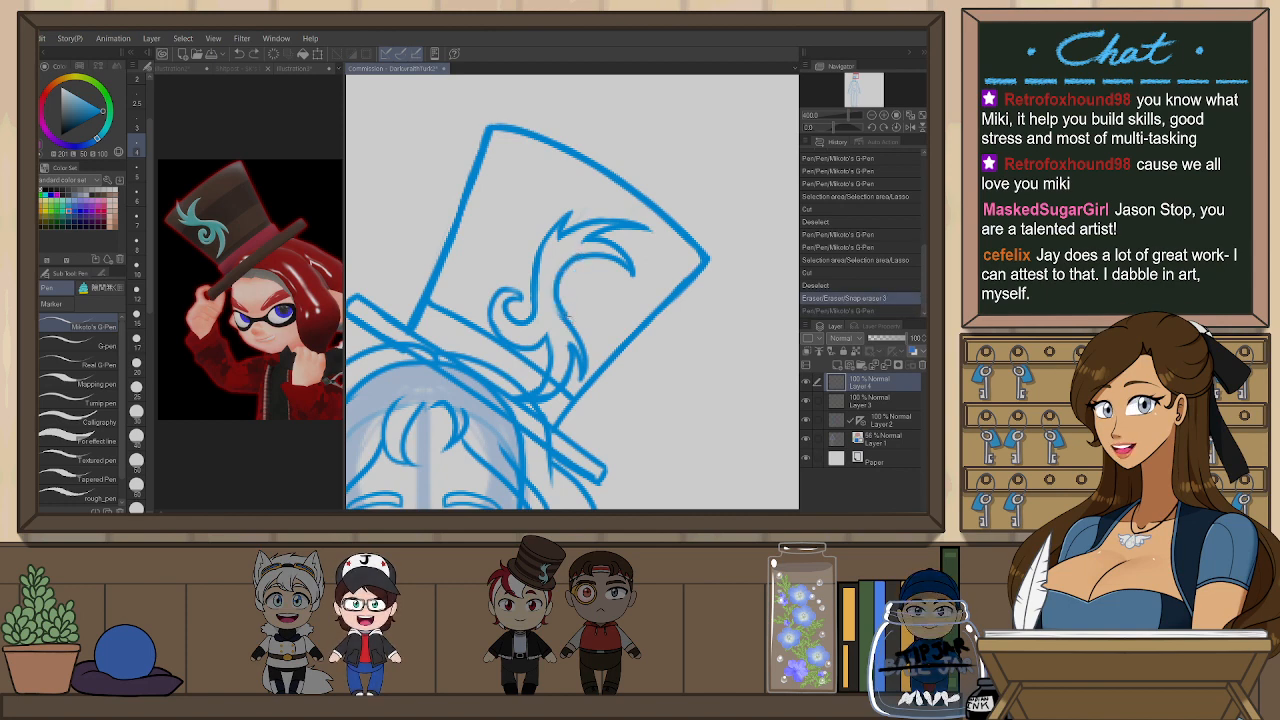
pyautogui.hotkey('ctrl', 'z')
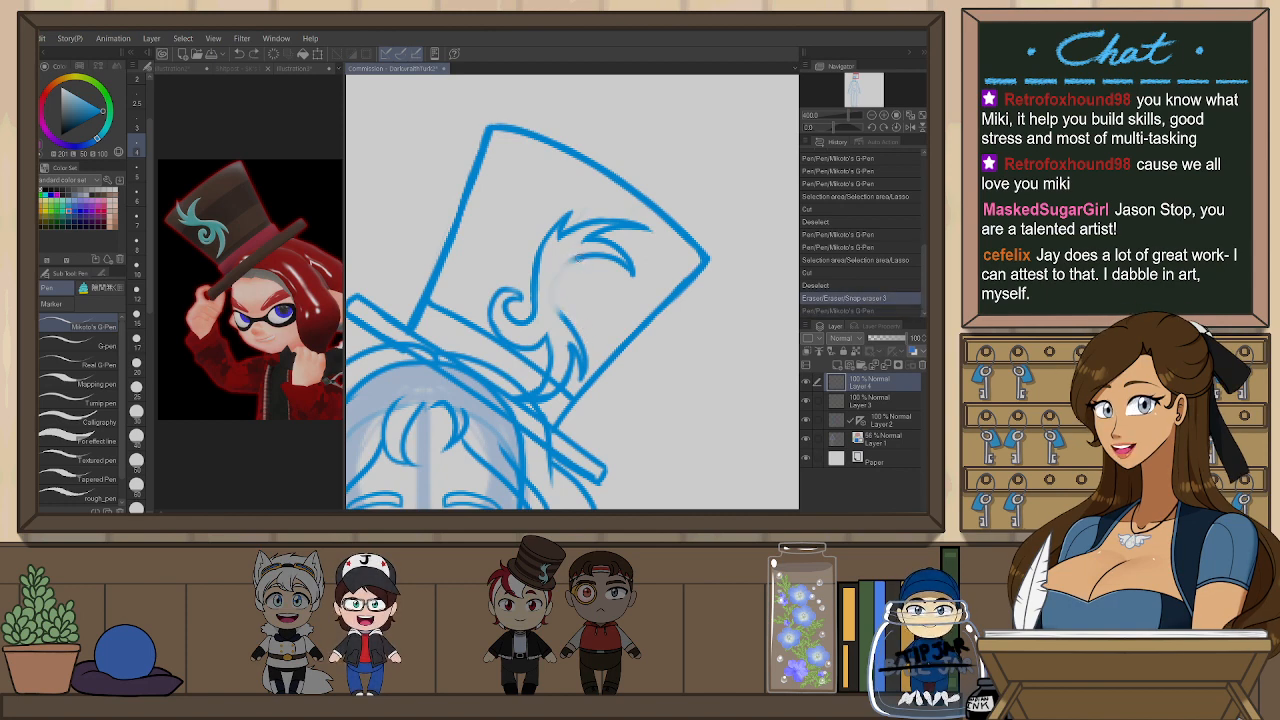
# - Check the whole figure and move the symmetry ruler from Layer 2 to Layer 1
pyautogui.scroll(-5, 627, 271)
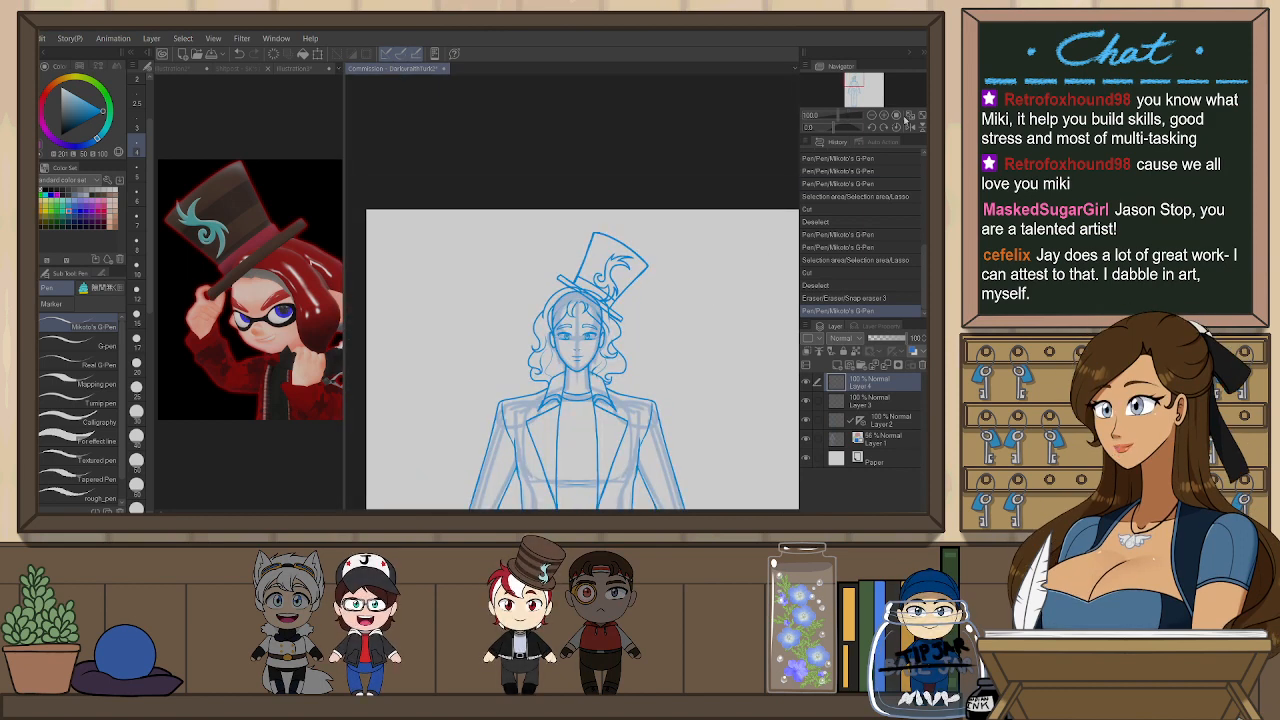
pyautogui.scroll(-2, 735, 272)
pyautogui.scroll(3, 651, 337)
pyautogui.moveTo(519, 343); pyautogui.dragTo(568, 397)
pyautogui.moveTo(801, 384); pyautogui.dragTo(809, 384)
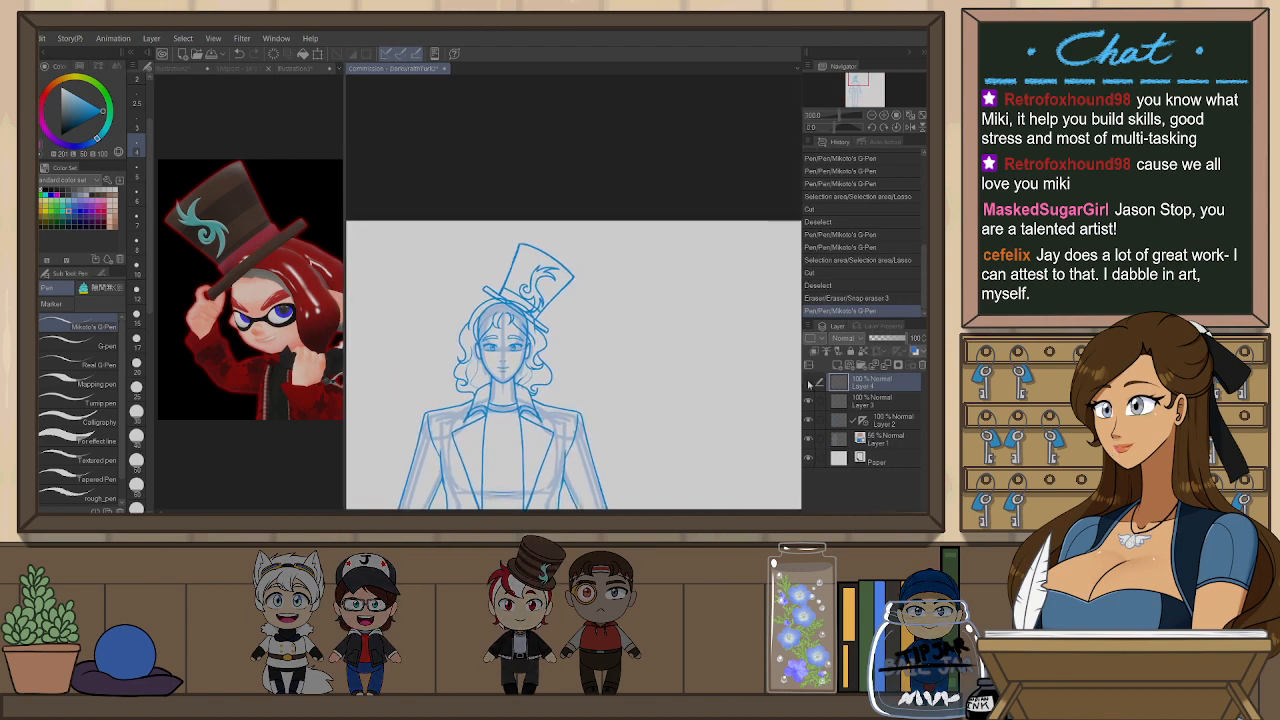
pyautogui.click(921, 116)
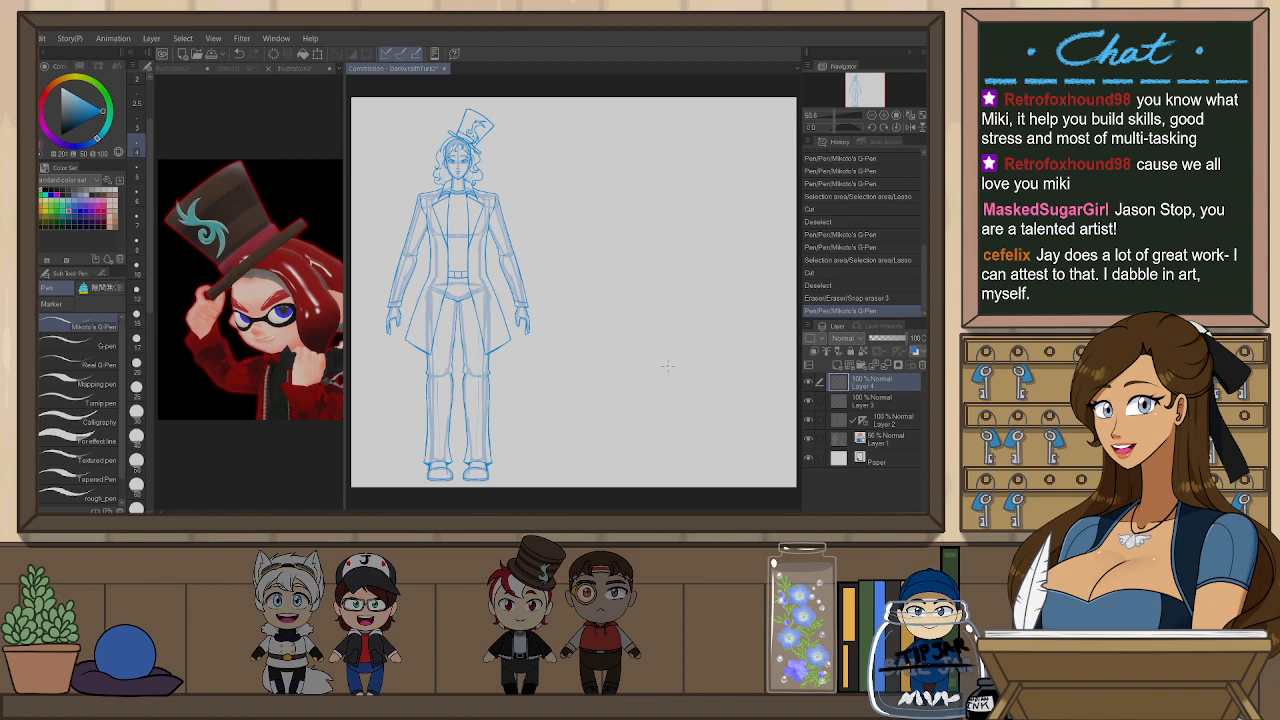
pyautogui.click(870, 420)
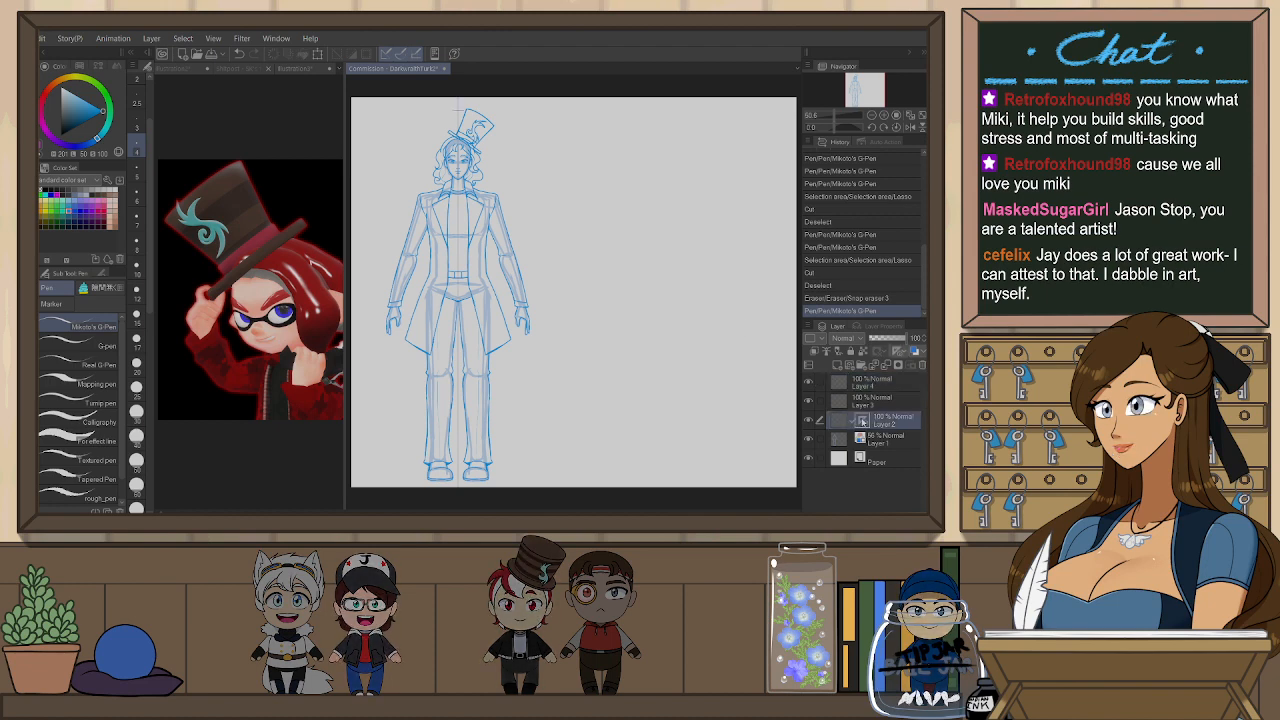
pyautogui.moveTo(862, 424); pyautogui.dragTo(862, 441)
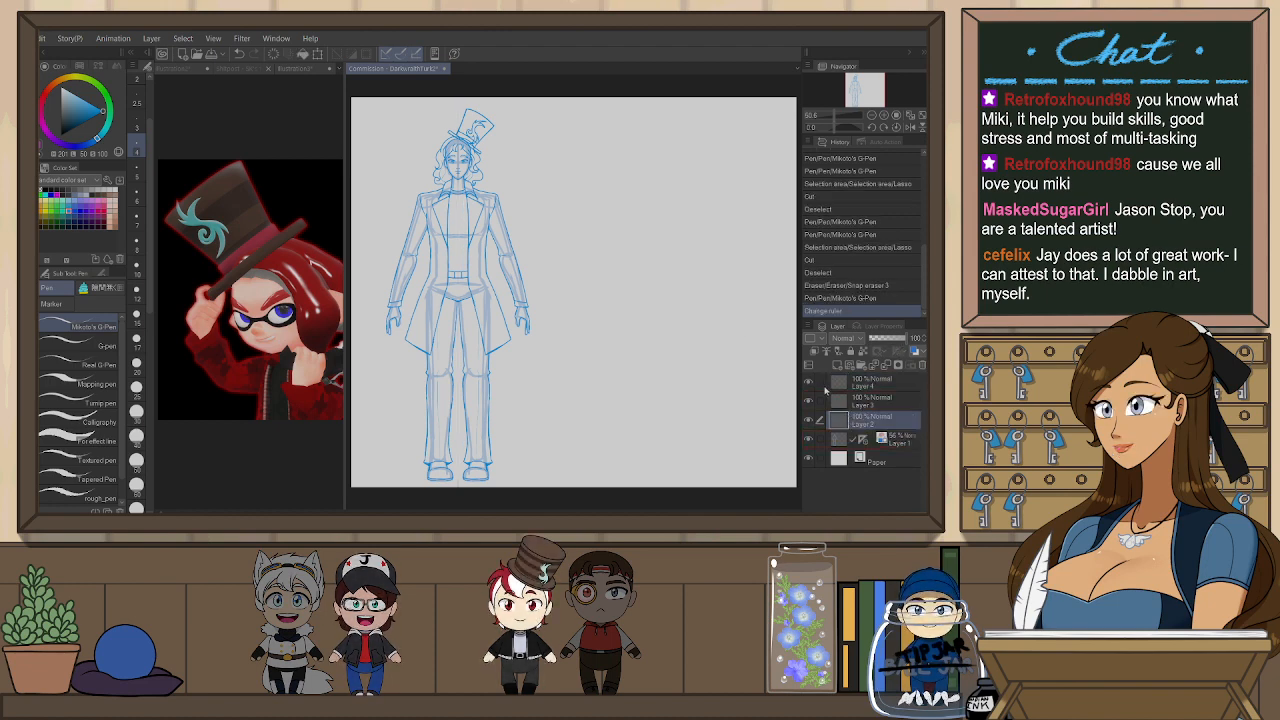
# - Draw the trouser fly below the belt on Layer 2 with the G-Pen, undoing unwanted strokes
pyautogui.scroll(2, 466, 296)
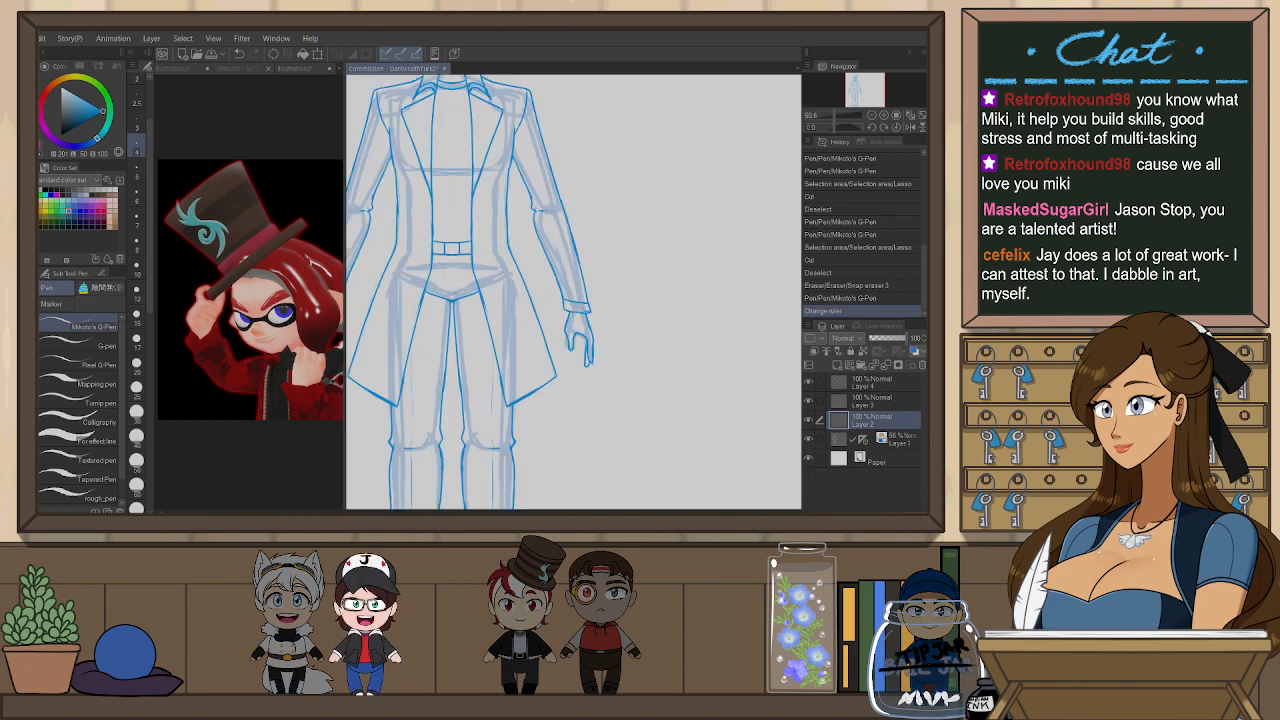
pyautogui.press('p')
pyautogui.press('p')
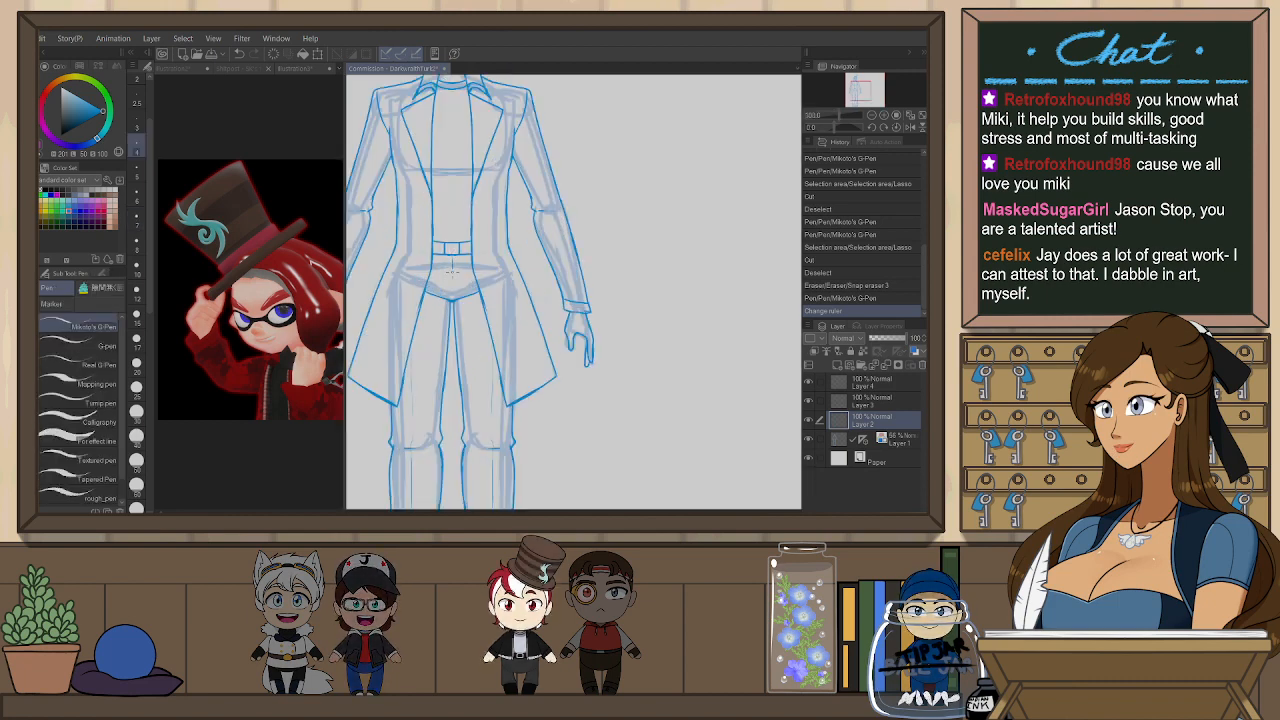
pyautogui.moveTo(450, 288)
pyautogui.mouseDown()
pyautogui.moveTo(452, 299)
pyautogui.moveTo(447, 280)
pyautogui.mouseUp()
pyautogui.hotkey('ctrl', 'z')
pyautogui.hotkey('ctrl', 'z')
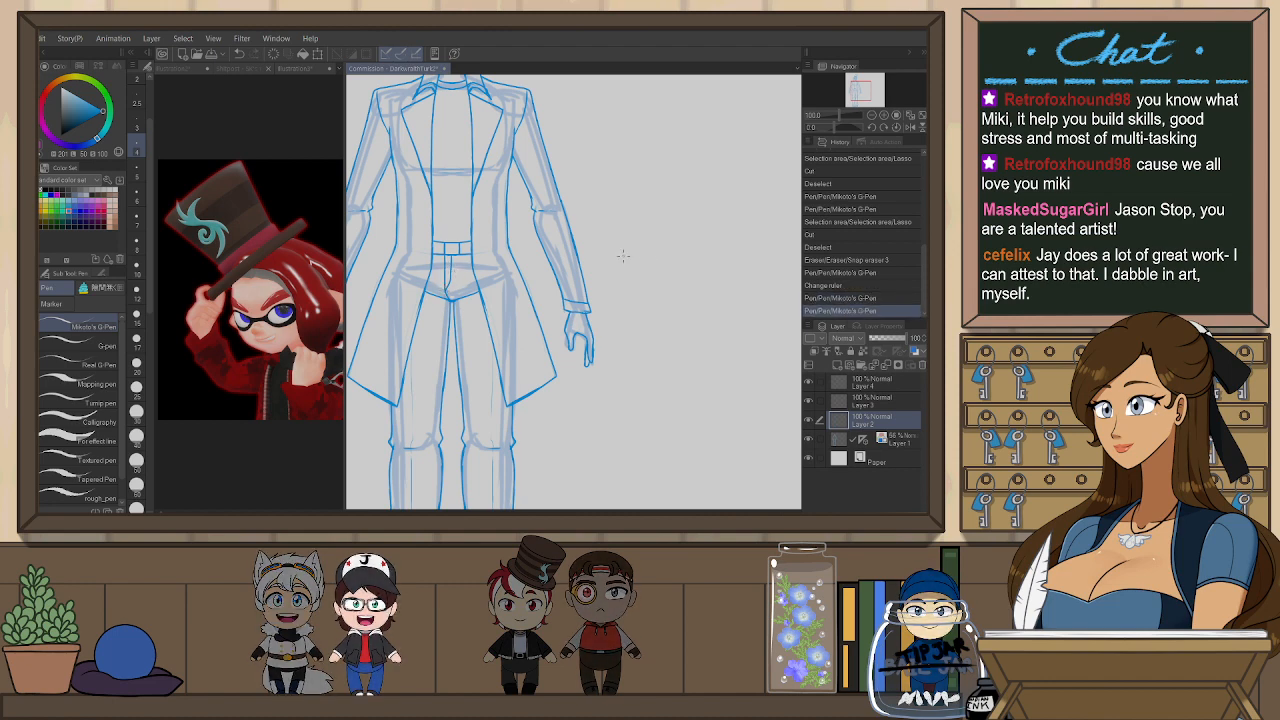
# - Hide the Layer 1 underdrawing and check the clean line art up close and as a whole figure
pyautogui.click(921, 118)
pyautogui.moveTo(663, 374); pyautogui.dragTo(697, 386)
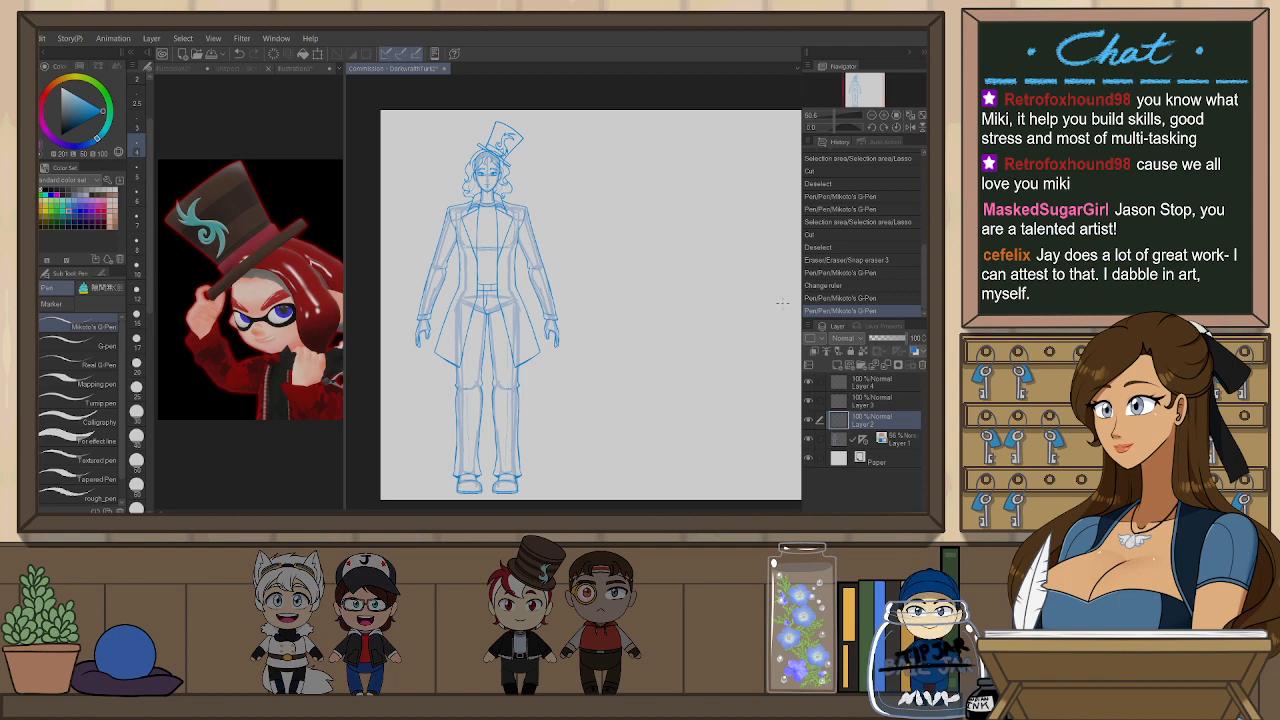
pyautogui.click(809, 437)
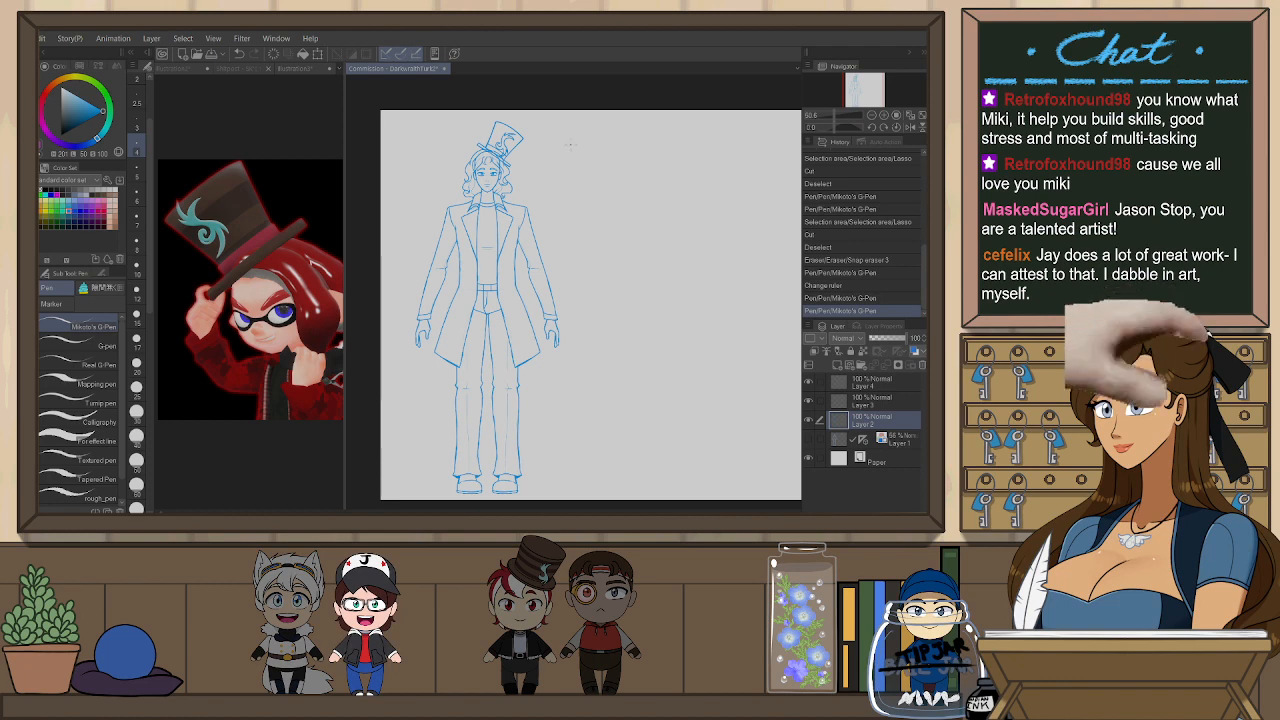
pyautogui.scroll(2, 463, 118)
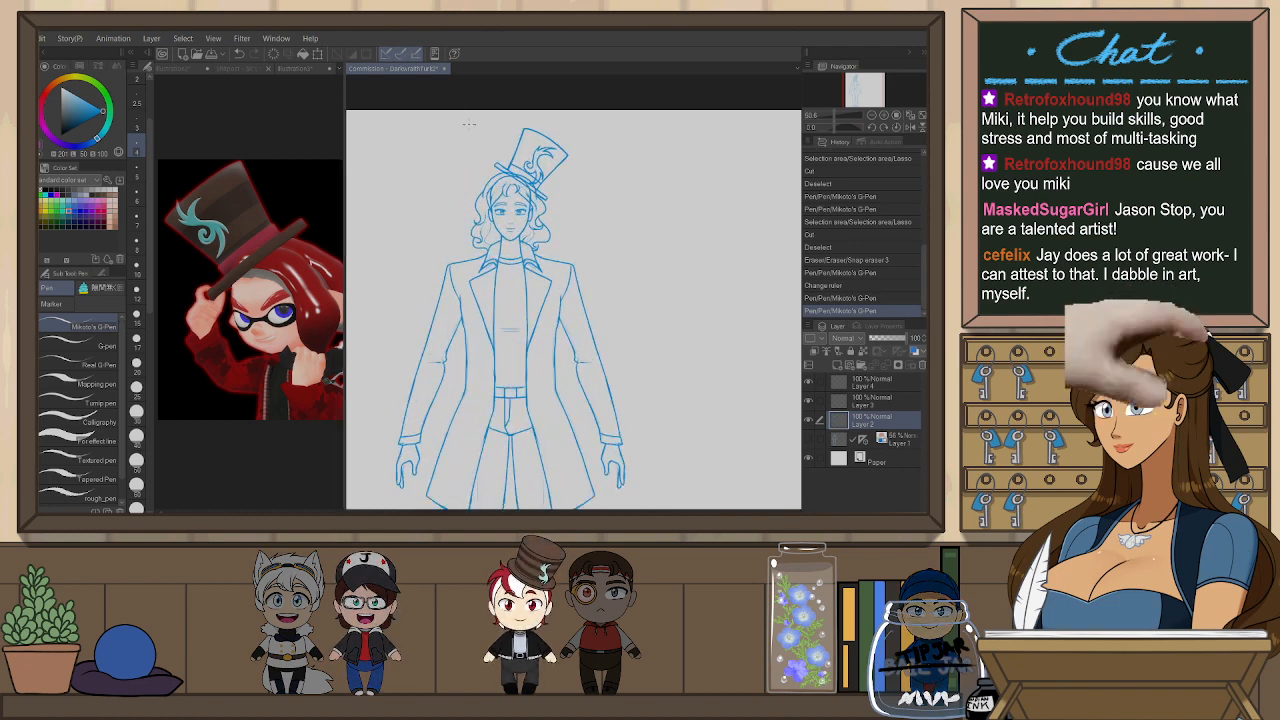
pyautogui.scroll(1, 463, 118)
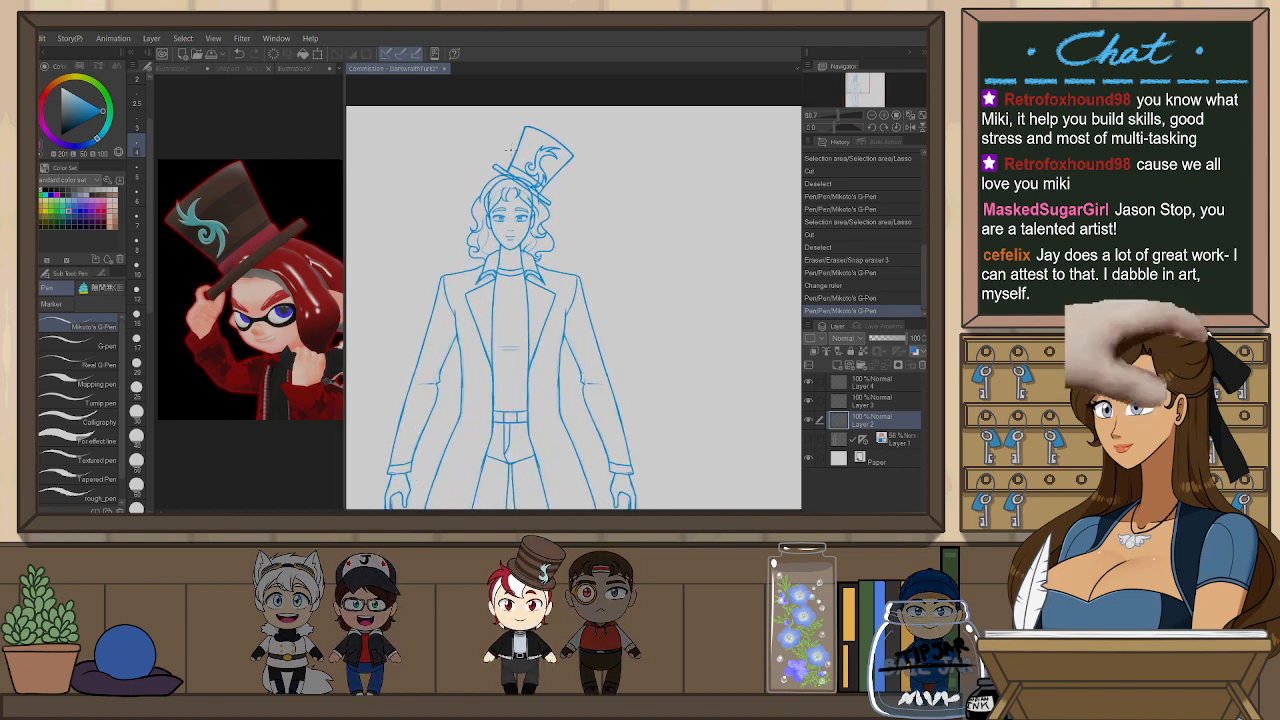
pyautogui.scroll(2, 509, 149)
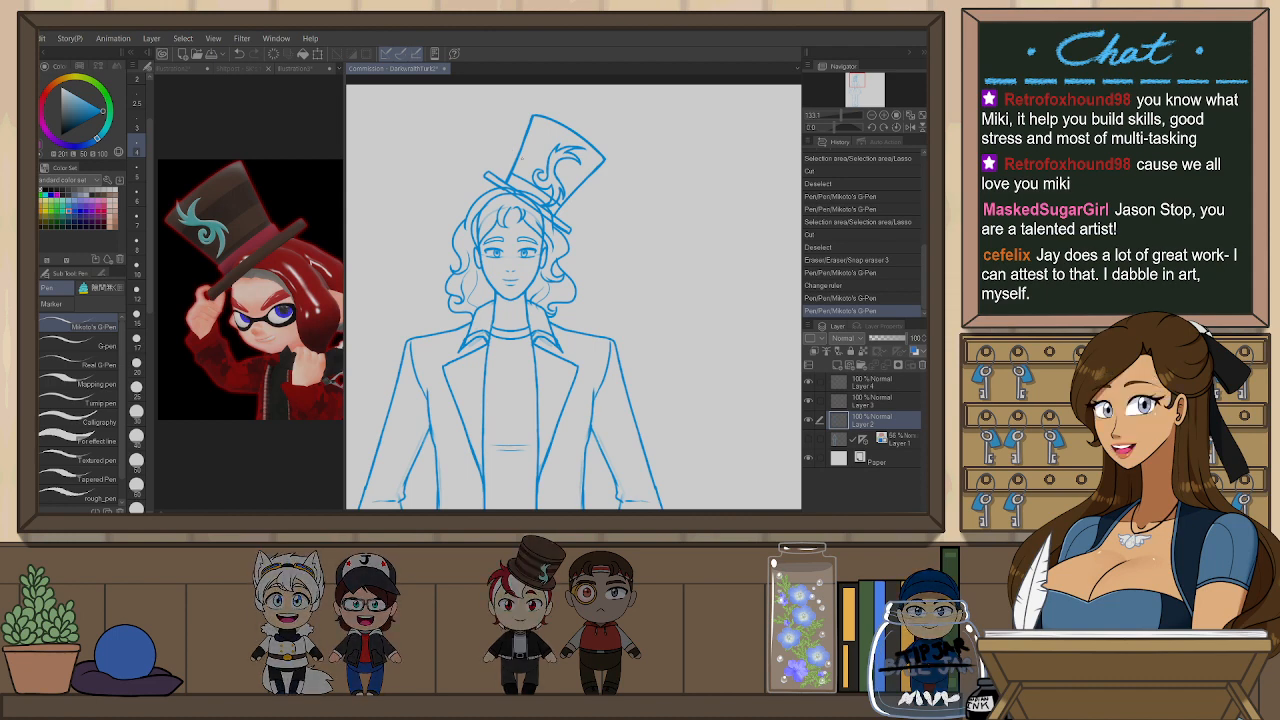
pyautogui.scroll(-6, 548, 112)
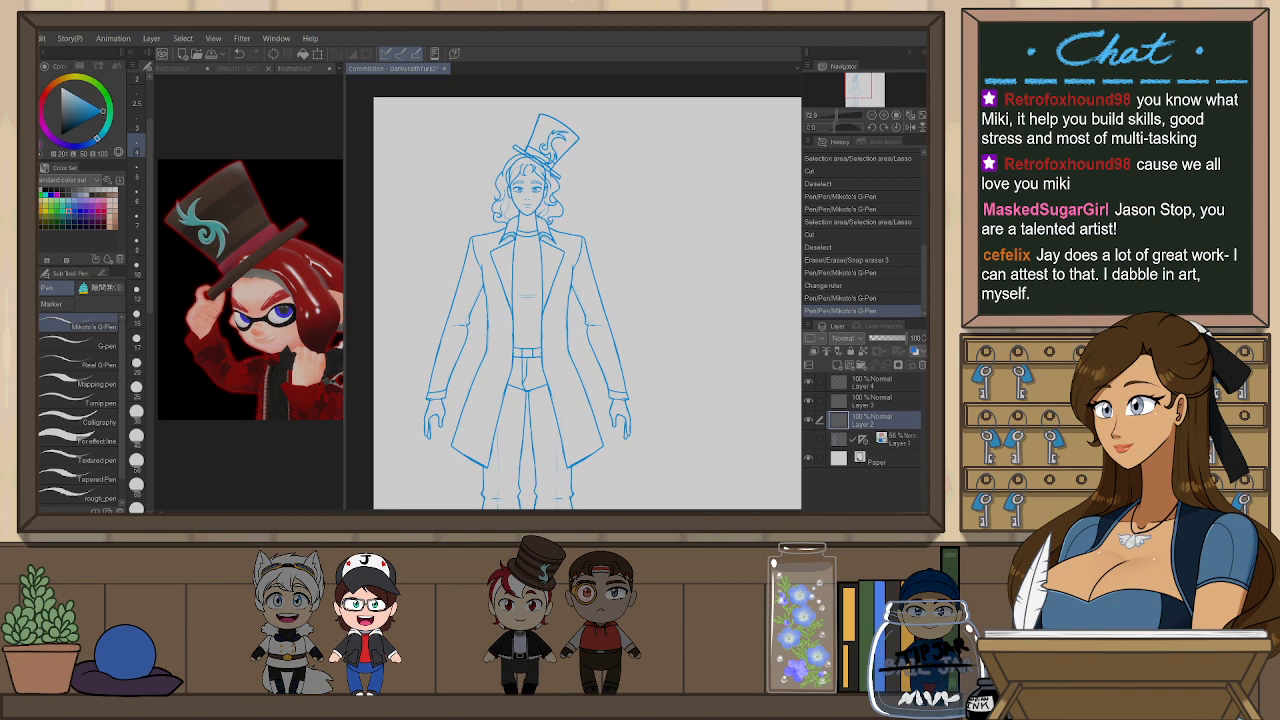
pyautogui.click(922, 118)
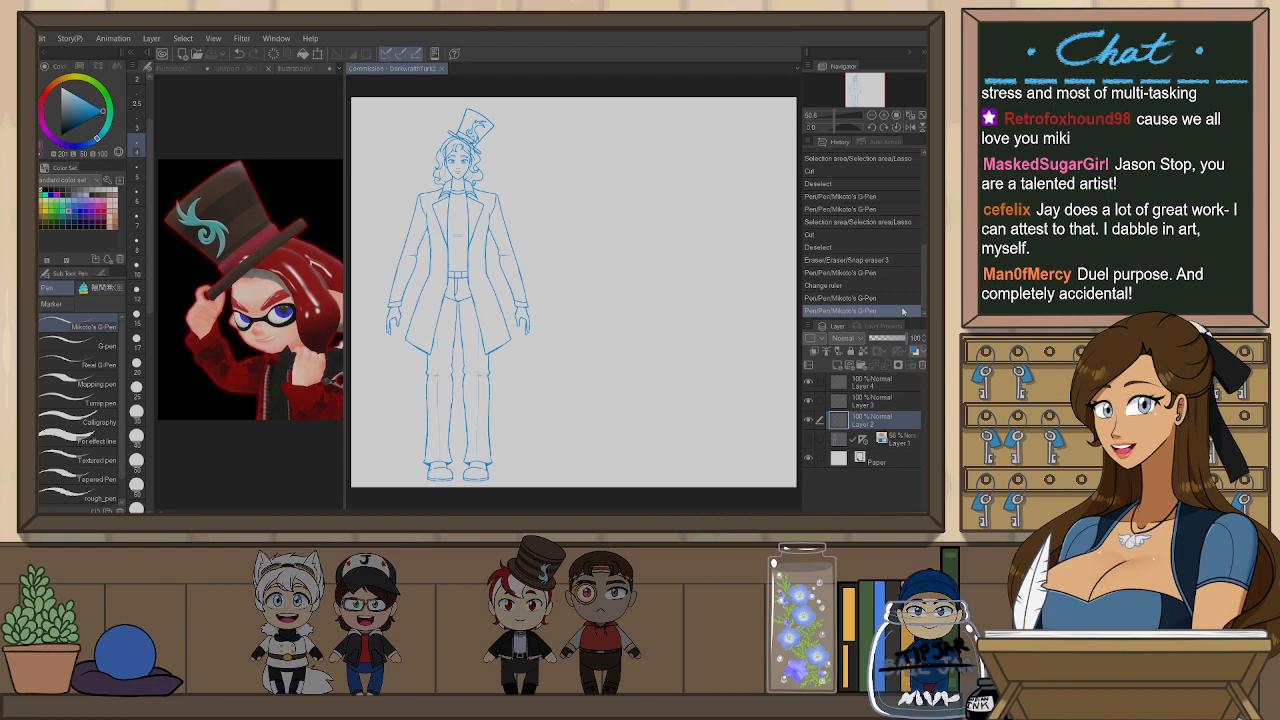
pyautogui.hotkey('ctrl', 'z')
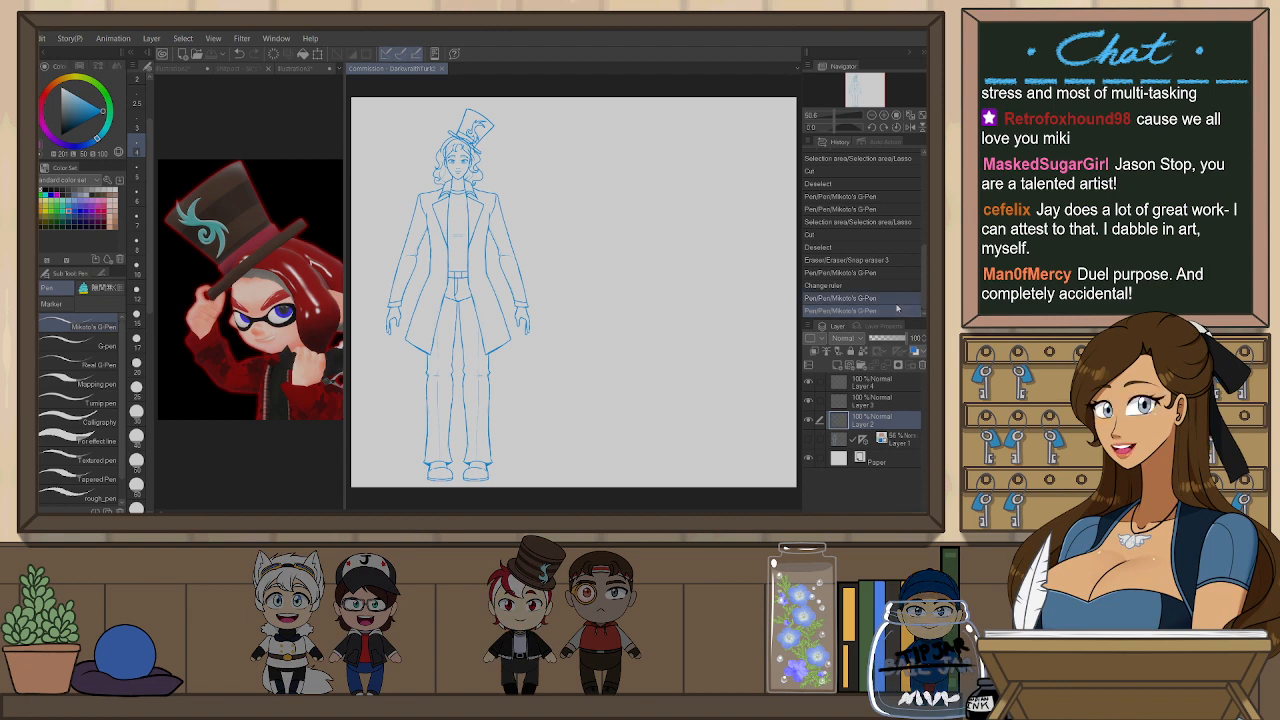
pyautogui.click(897, 309)
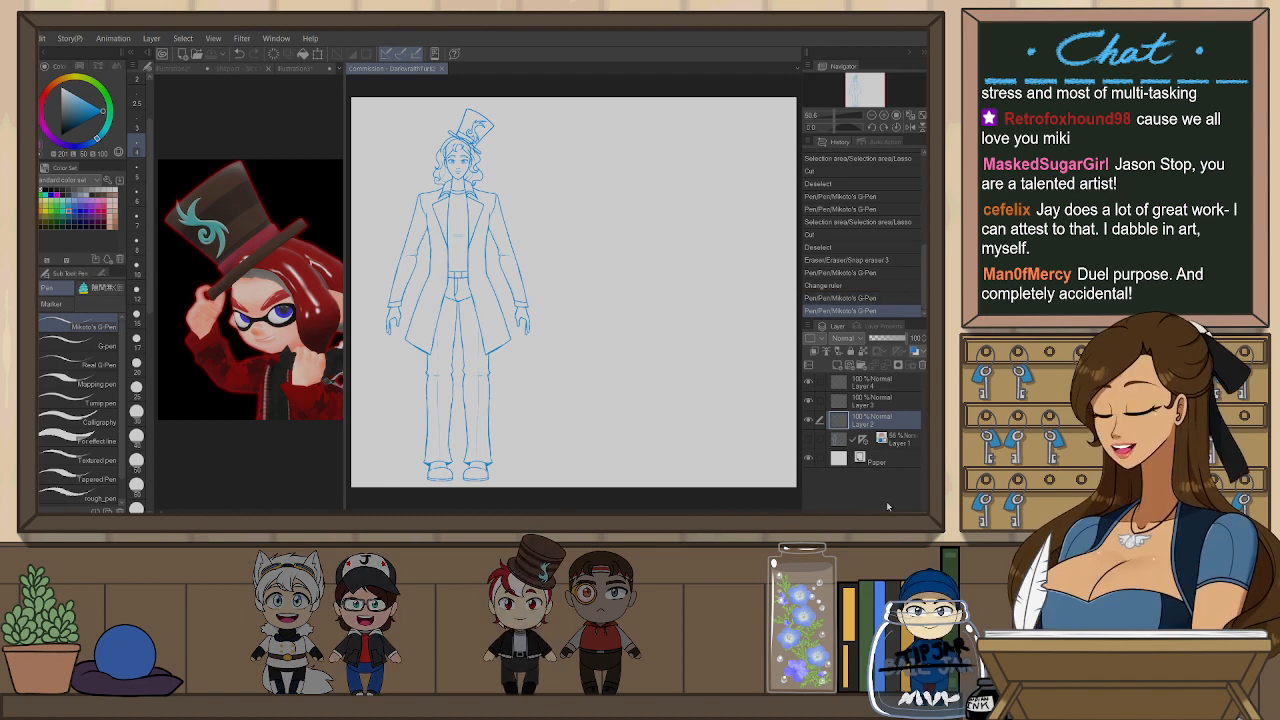
# - Group Layers 1 to 4 into a folder named "Sketch", with the symmetry ruler moved onto it, and collapse the folder
pyautogui.click(842, 441)
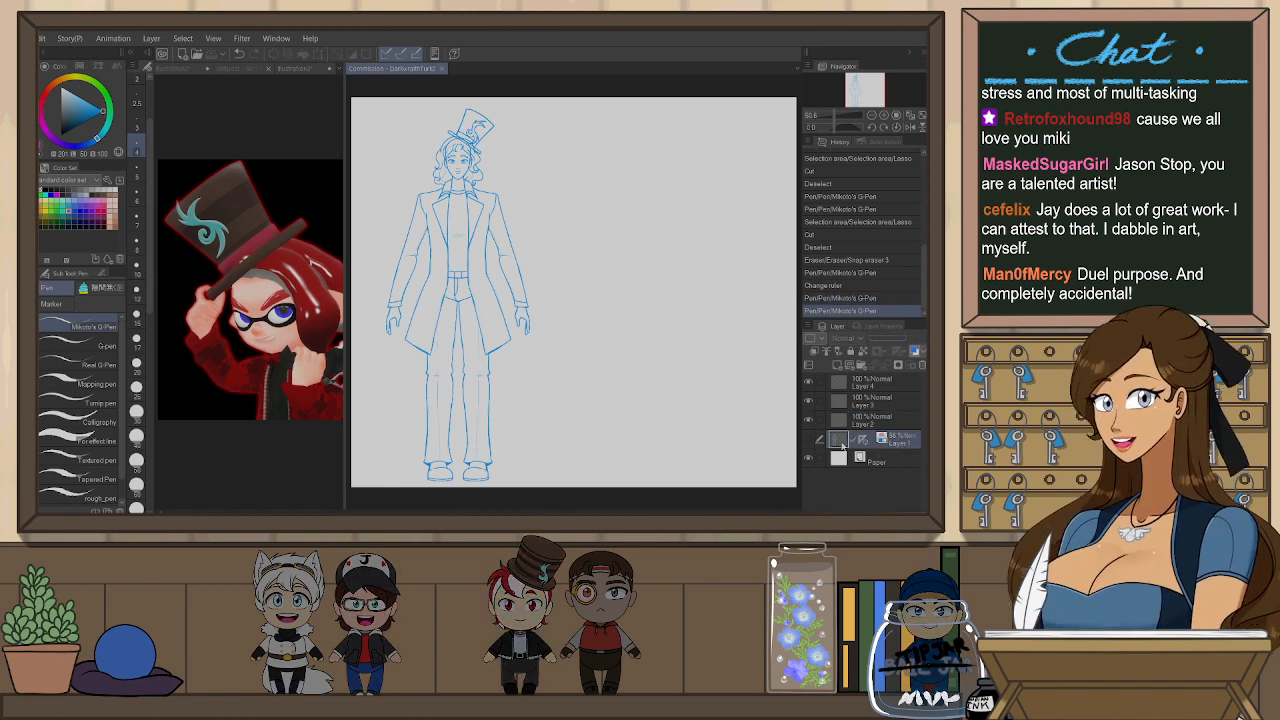
pyautogui.keyDown('shift'); pyautogui.click(894, 386); pyautogui.keyUp('shift')
pyautogui.hotkey('ctrl', 'g')
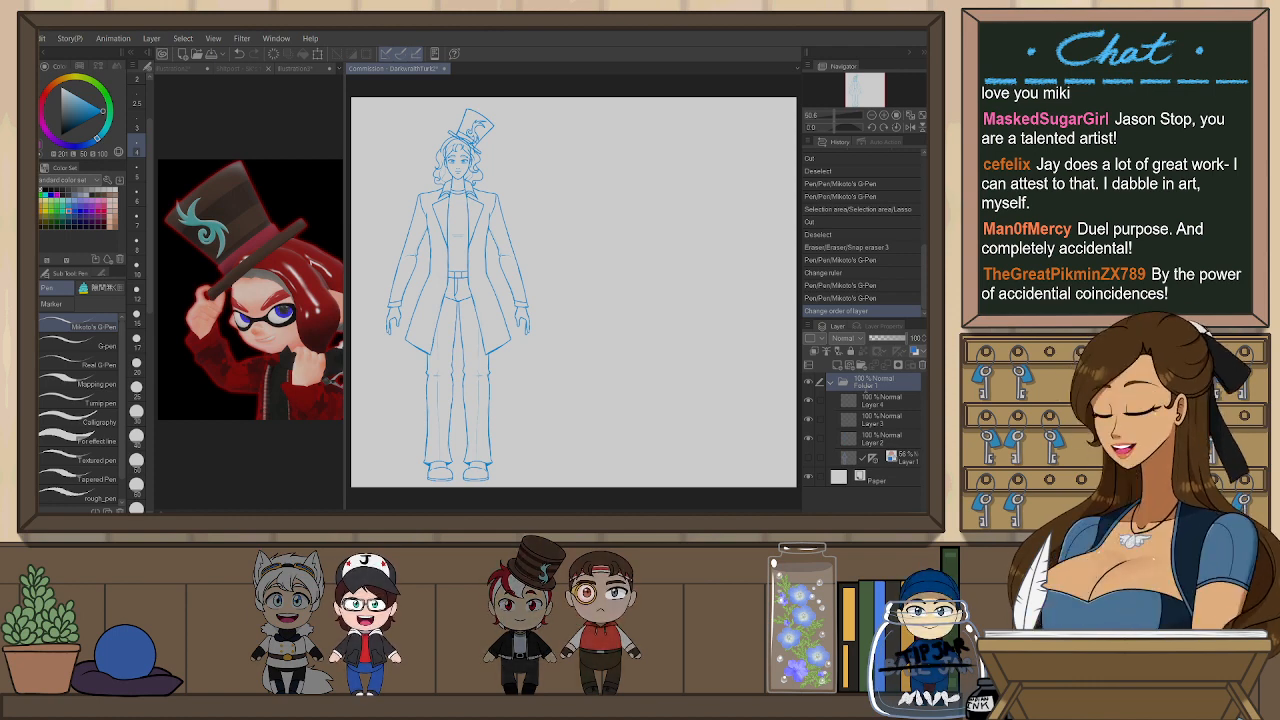
pyautogui.write('Sketch')
pyautogui.press('Return')
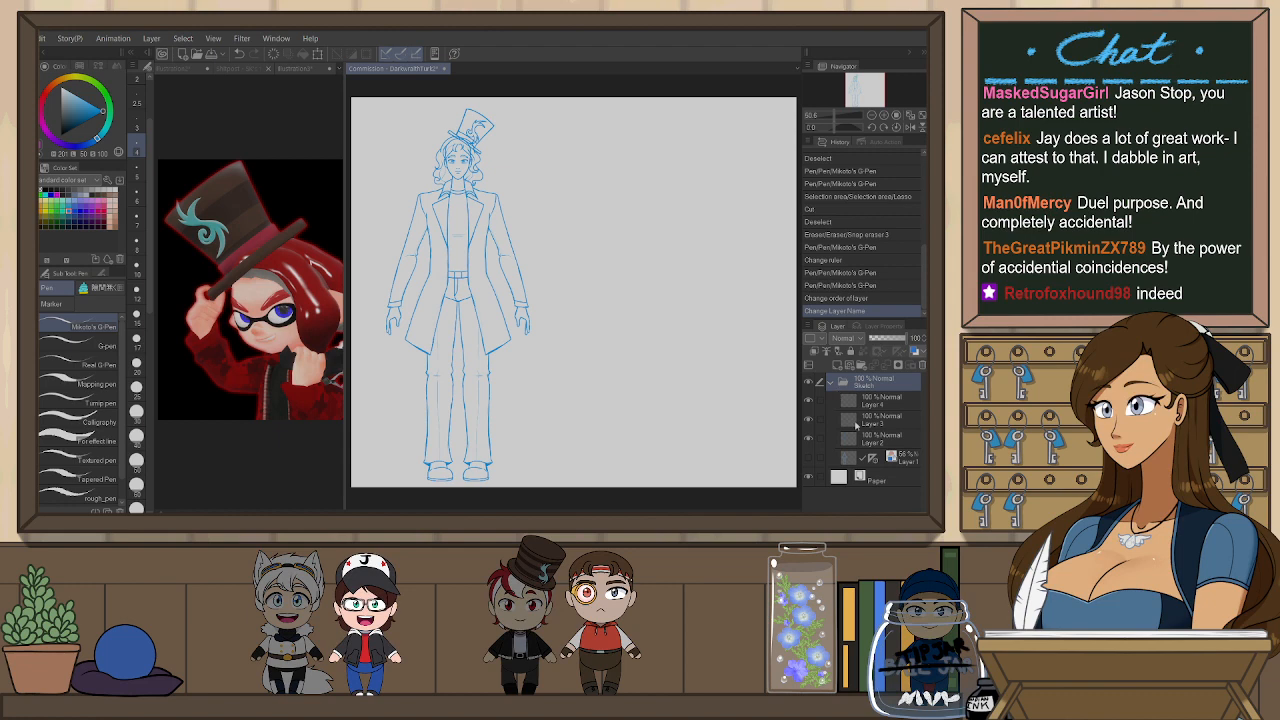
pyautogui.click(834, 381)
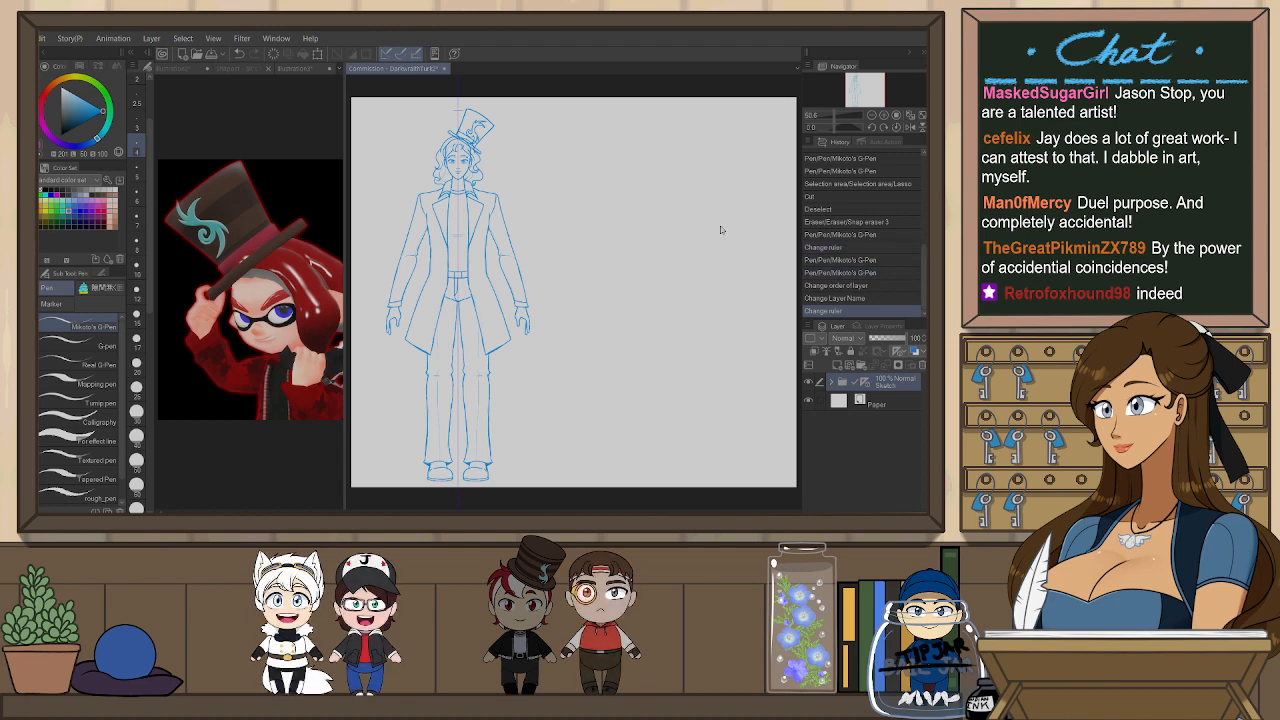
# - Stretch the Sketch folder's figure slightly upward to near the canvas's upper edge and change the image resolution
pyautogui.hotkey('ctrl', 't')
pyautogui.moveTo(457, 105); pyautogui.dragTo(458, 98)
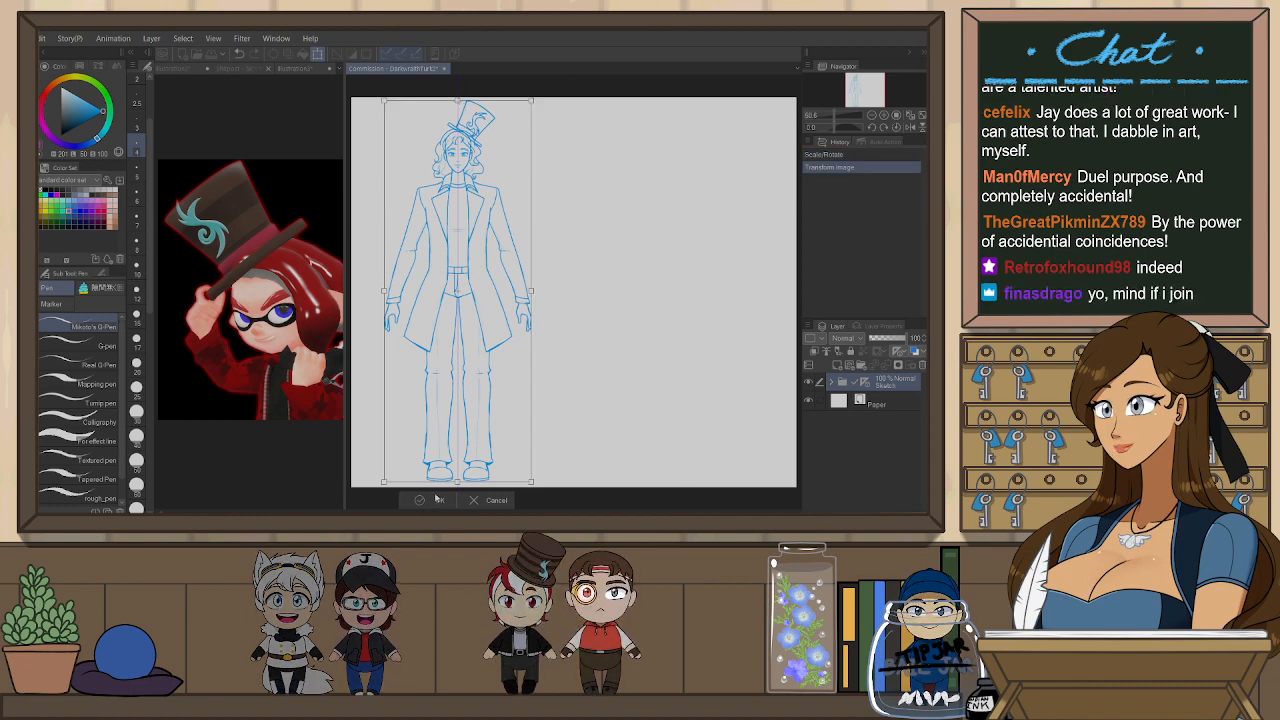
pyautogui.press('Return')
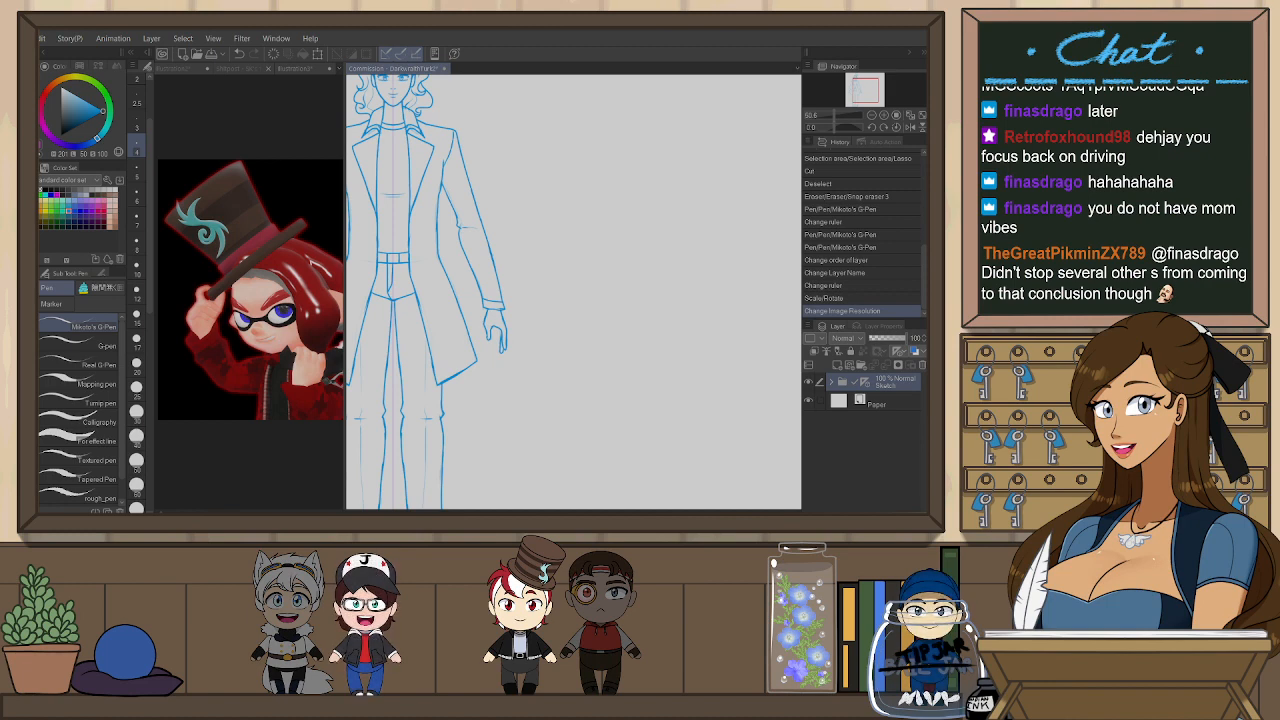
pyautogui.scroll(-5, 545, 233)
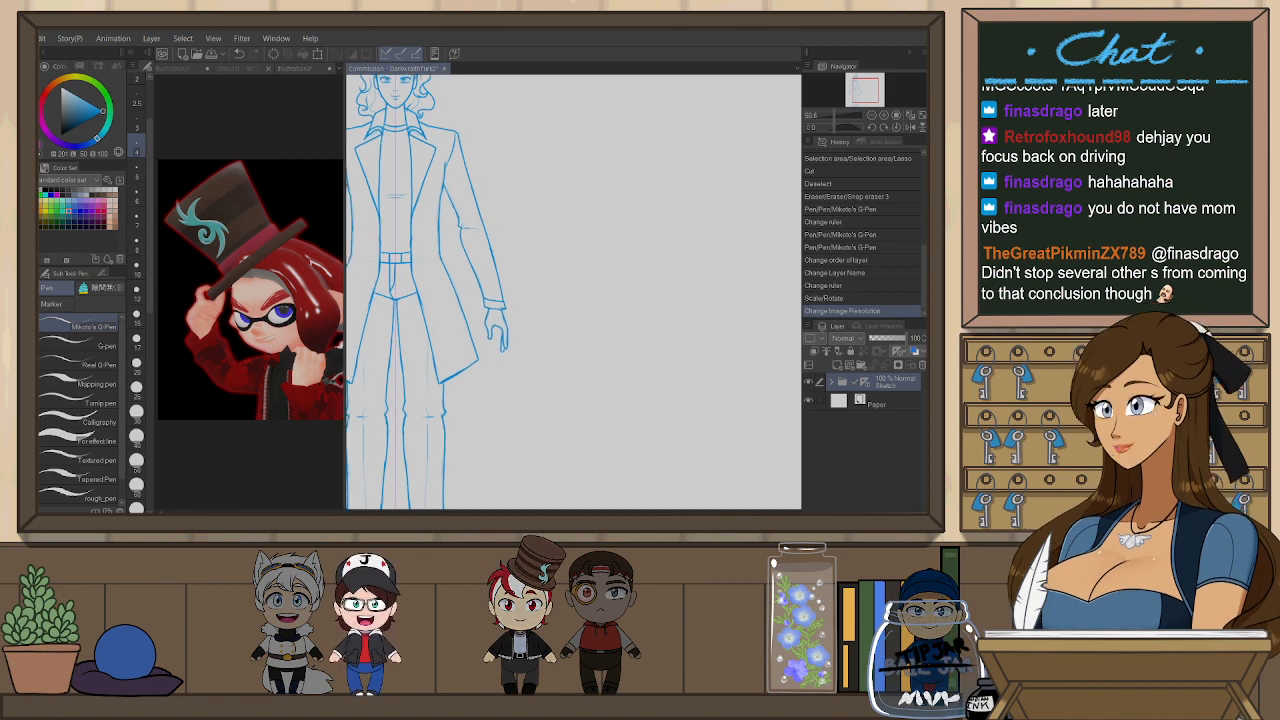
pyautogui.scroll(1, 491, 136)
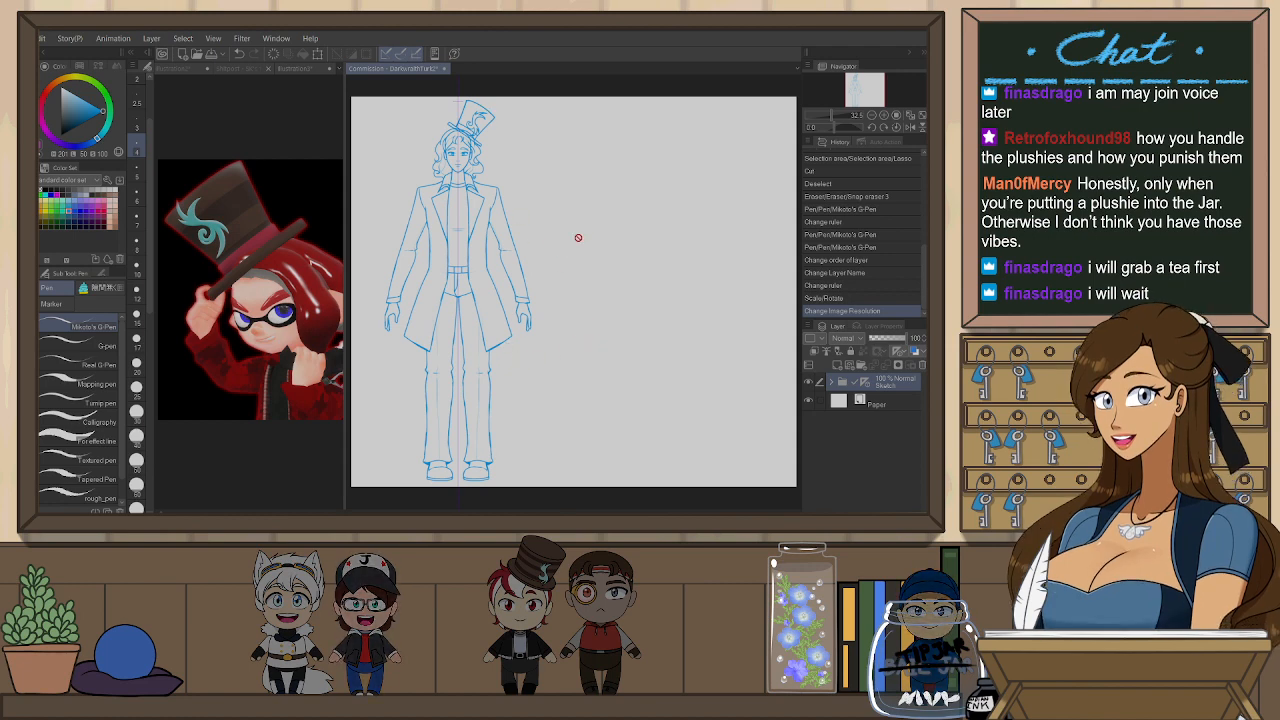
# - Check the enlarged figure up close and change the image resolution again
pyautogui.scroll(-2, 566, 231)
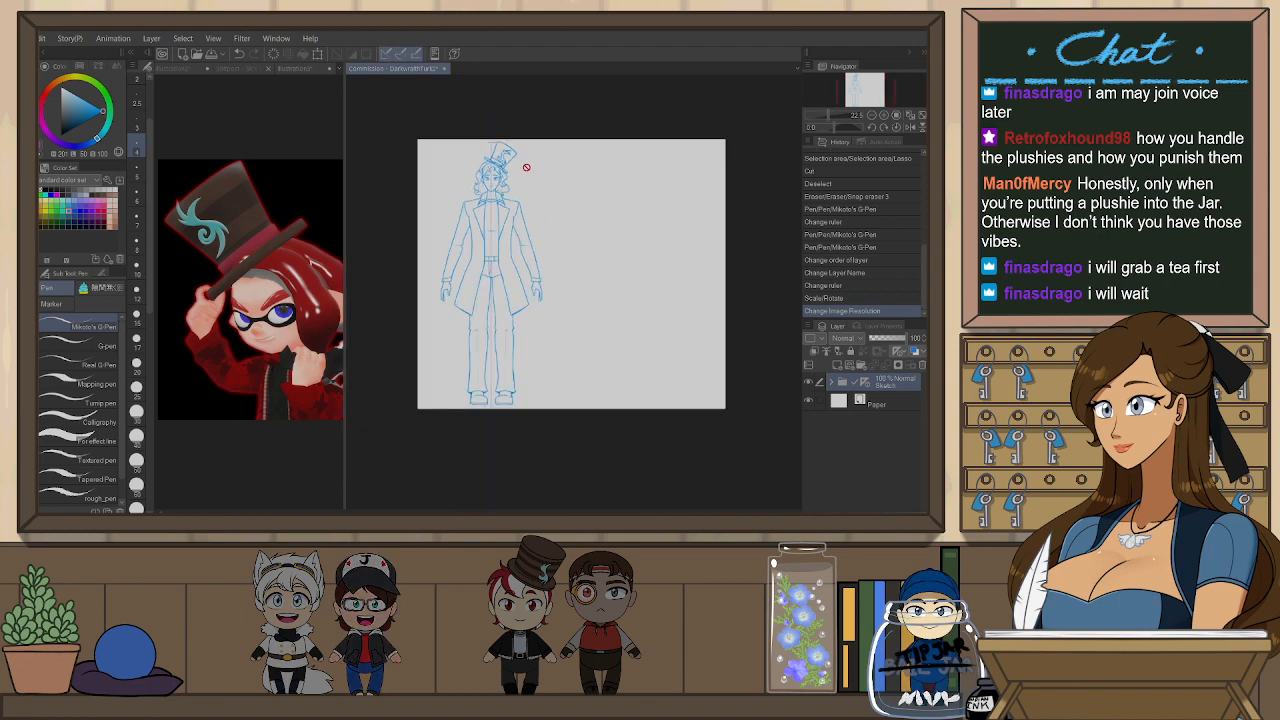
pyautogui.scroll(4, 614, 177)
pyautogui.scroll(4, 505, 211)
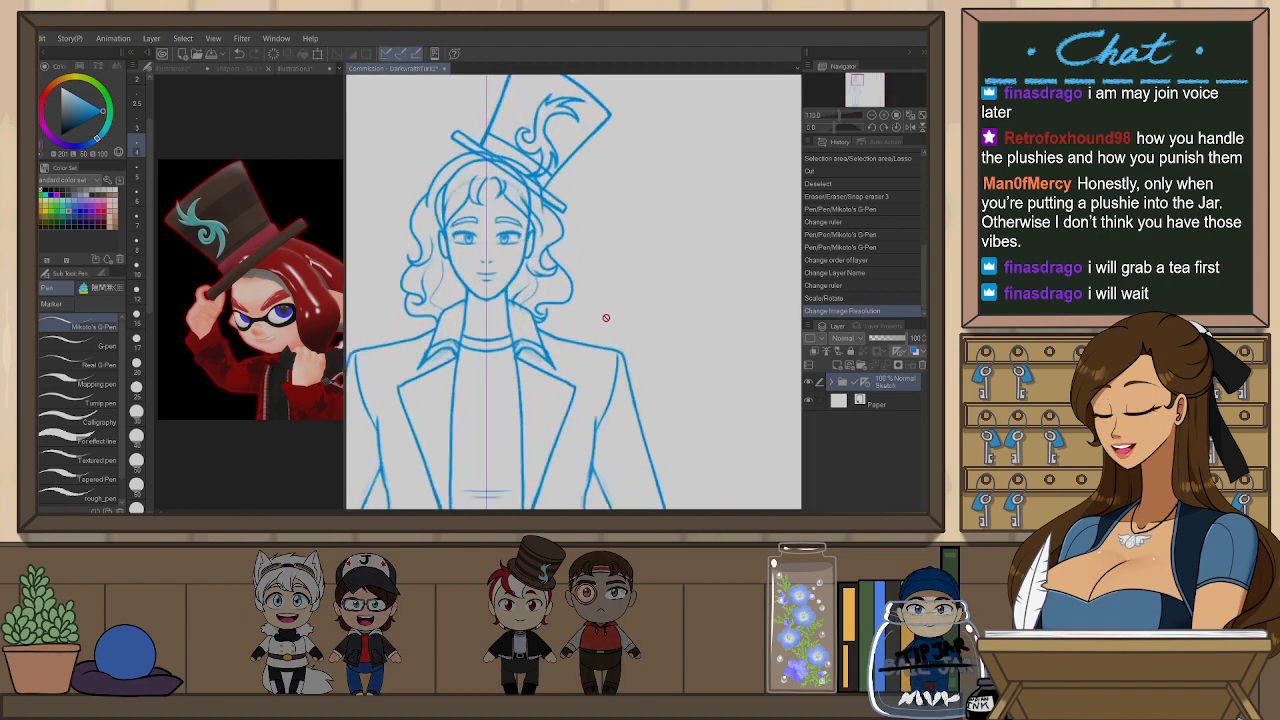
pyautogui.scroll(-1, 565, 186)
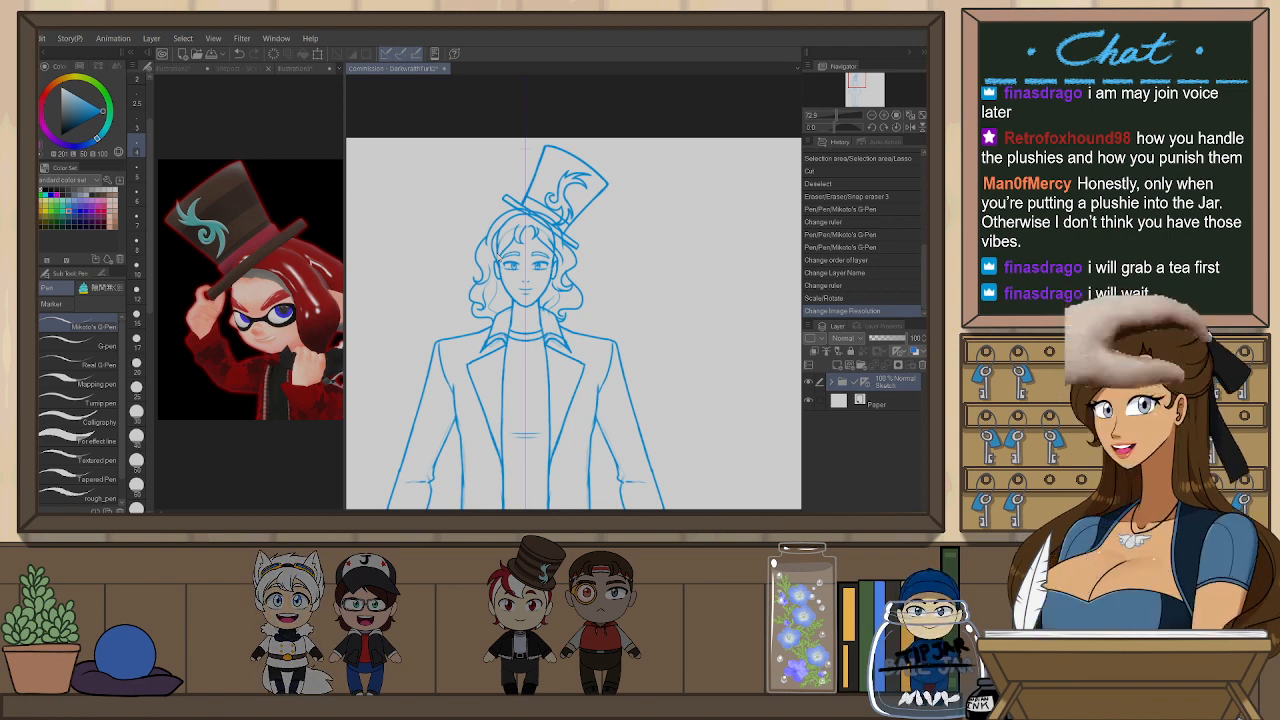
pyautogui.click(522, 234)
pyautogui.scroll(-6, 522, 234)
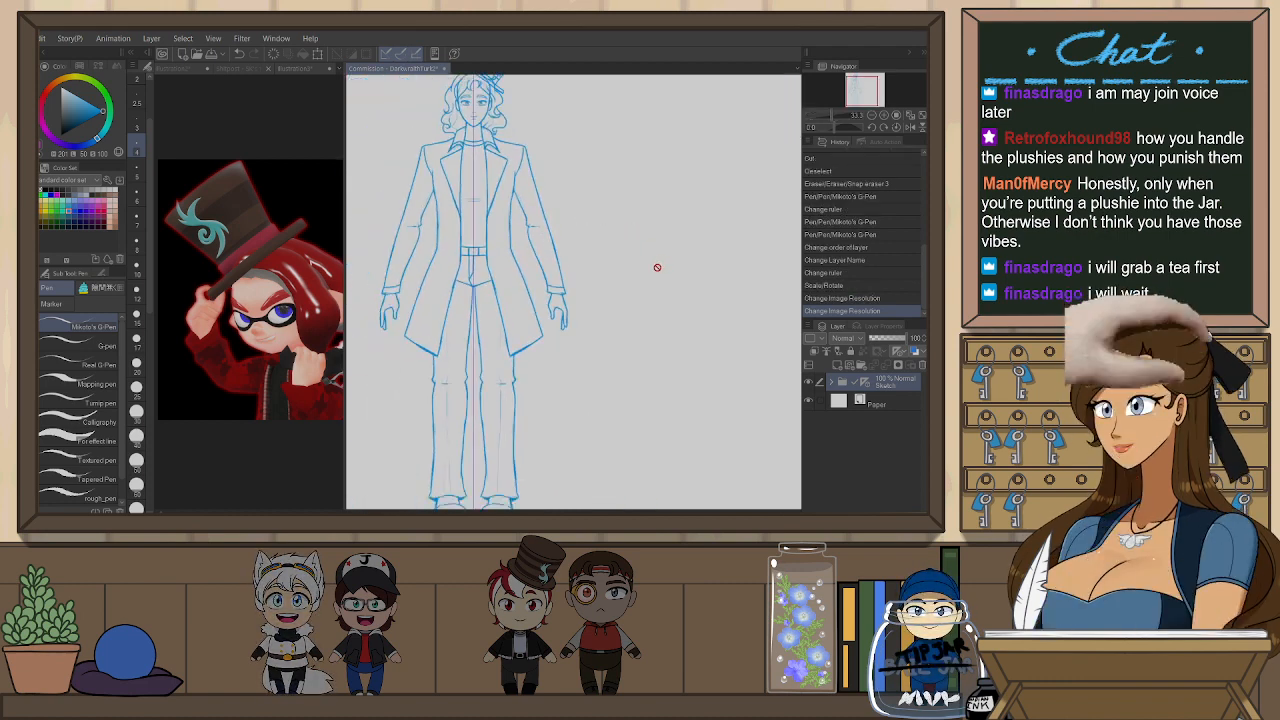
# - Turn on the layer color for the Sketch folder, add a new vector layer above it and move the symmetry ruler onto that layer
pyautogui.scroll(4, 519, 90)
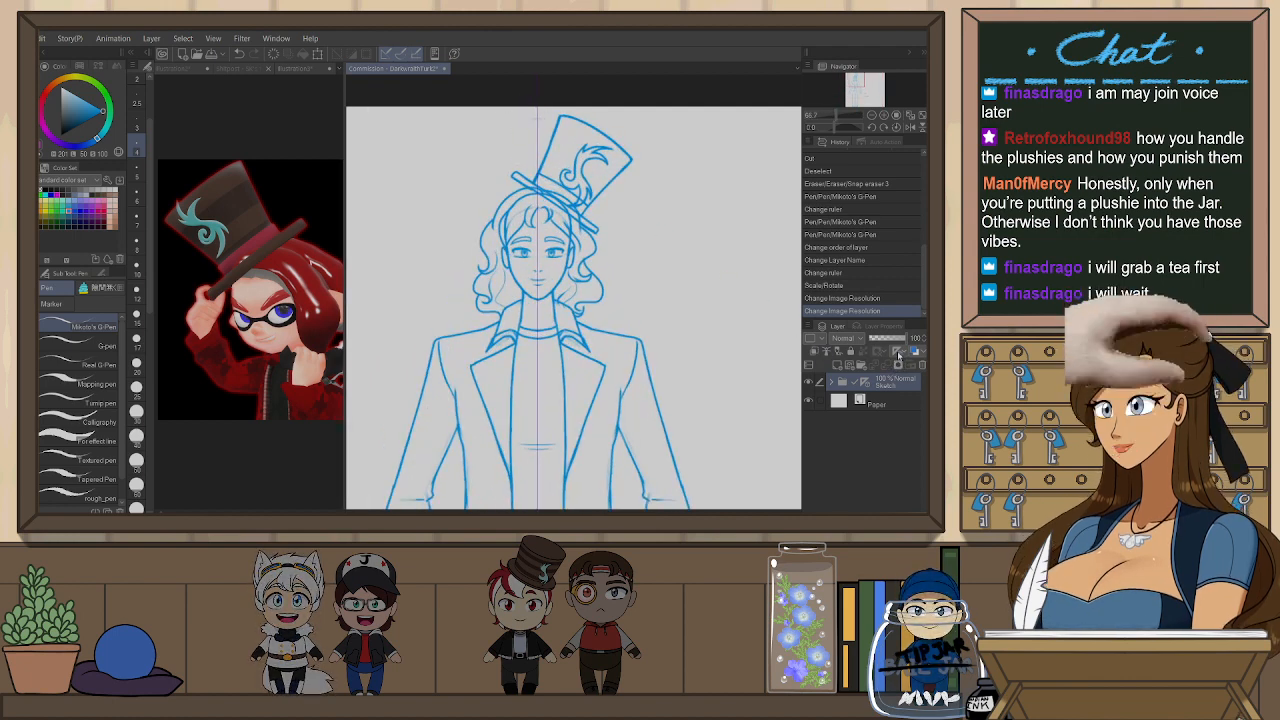
pyautogui.click(914, 352)
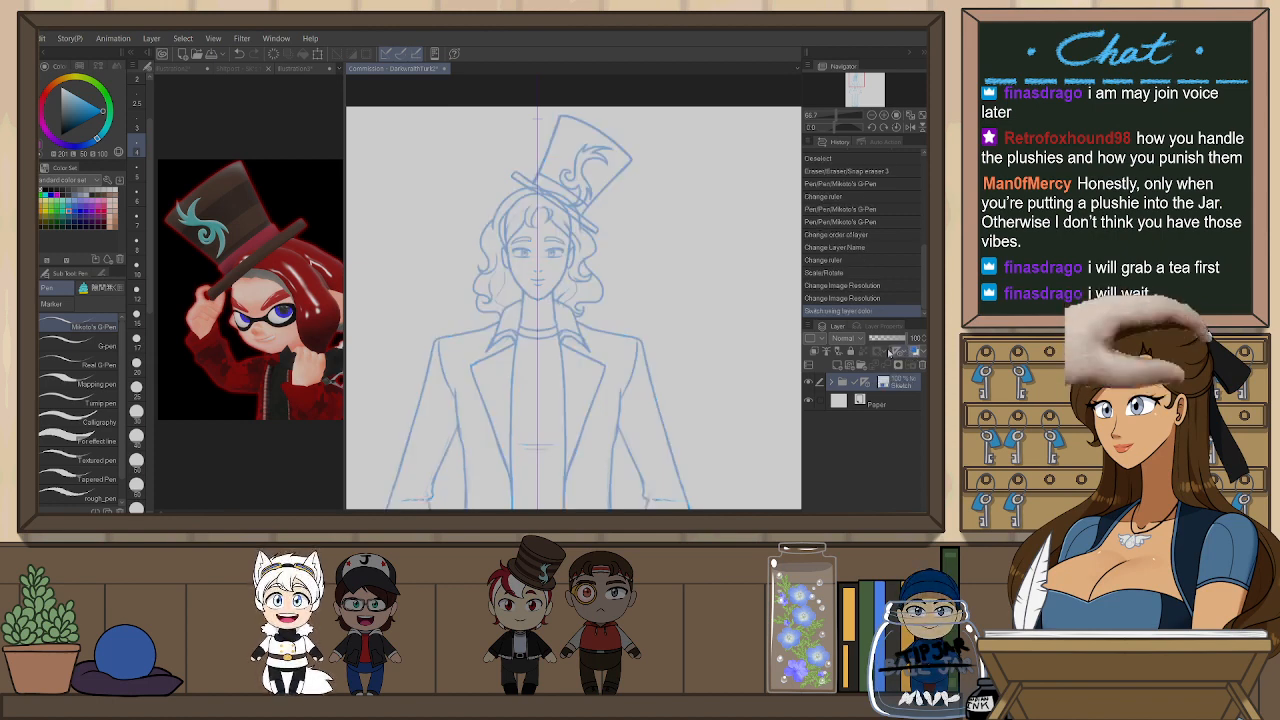
pyautogui.click(849, 365)
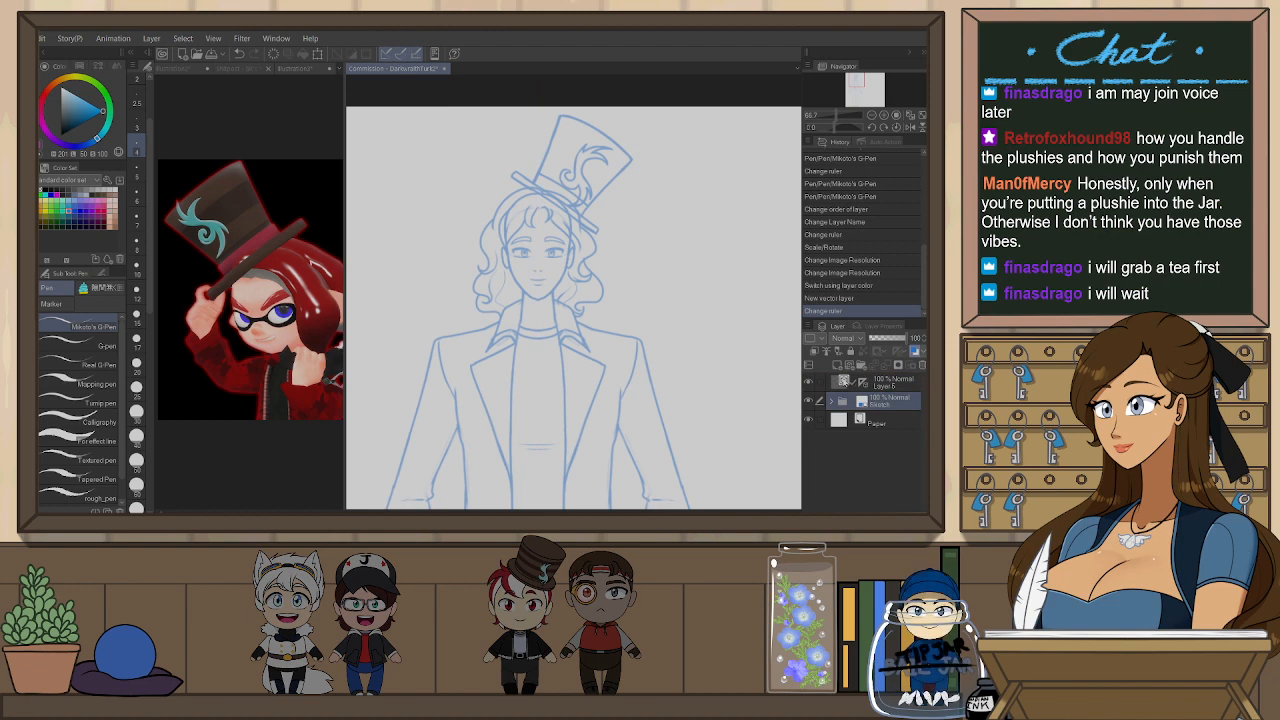
# - Draw mirrored thick black upper lash lines over the sketched eyes on Layer 5 with the G-Pen, undoing unwanted strokes
pyautogui.scroll(5, 470, 201)
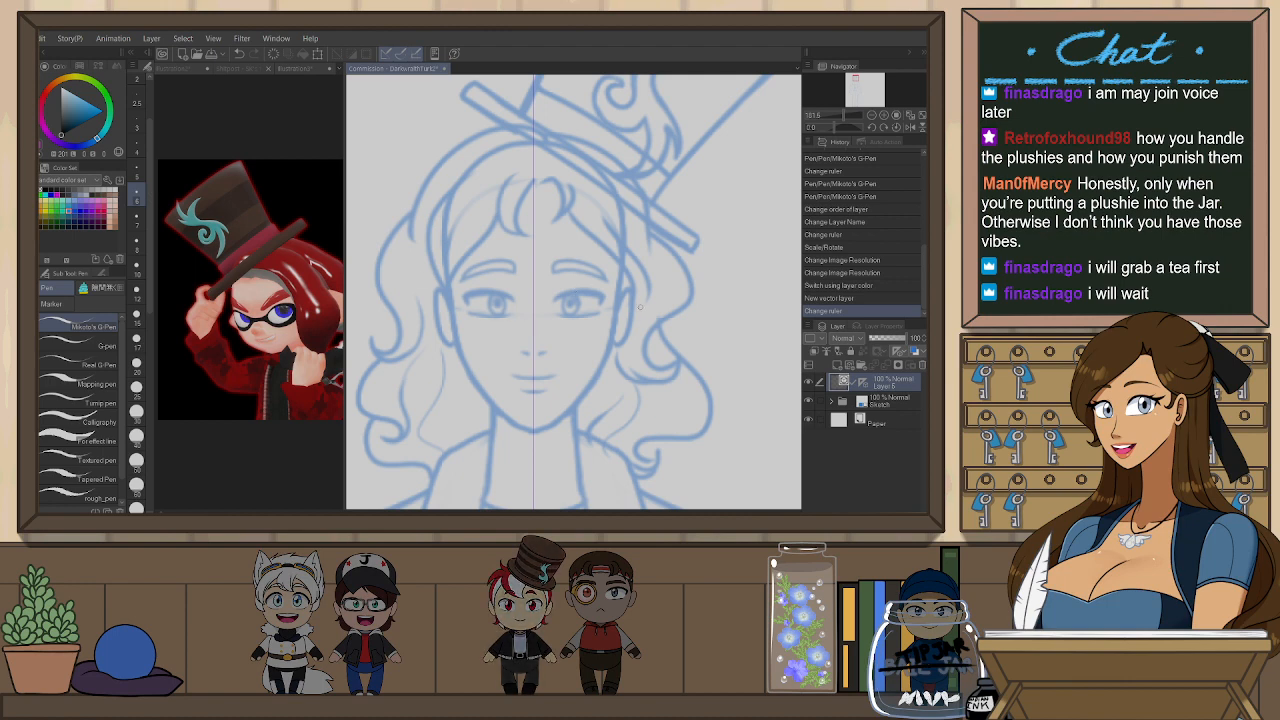
pyautogui.press('r')
pyautogui.moveTo(646, 411); pyautogui.dragTo(692, 324)
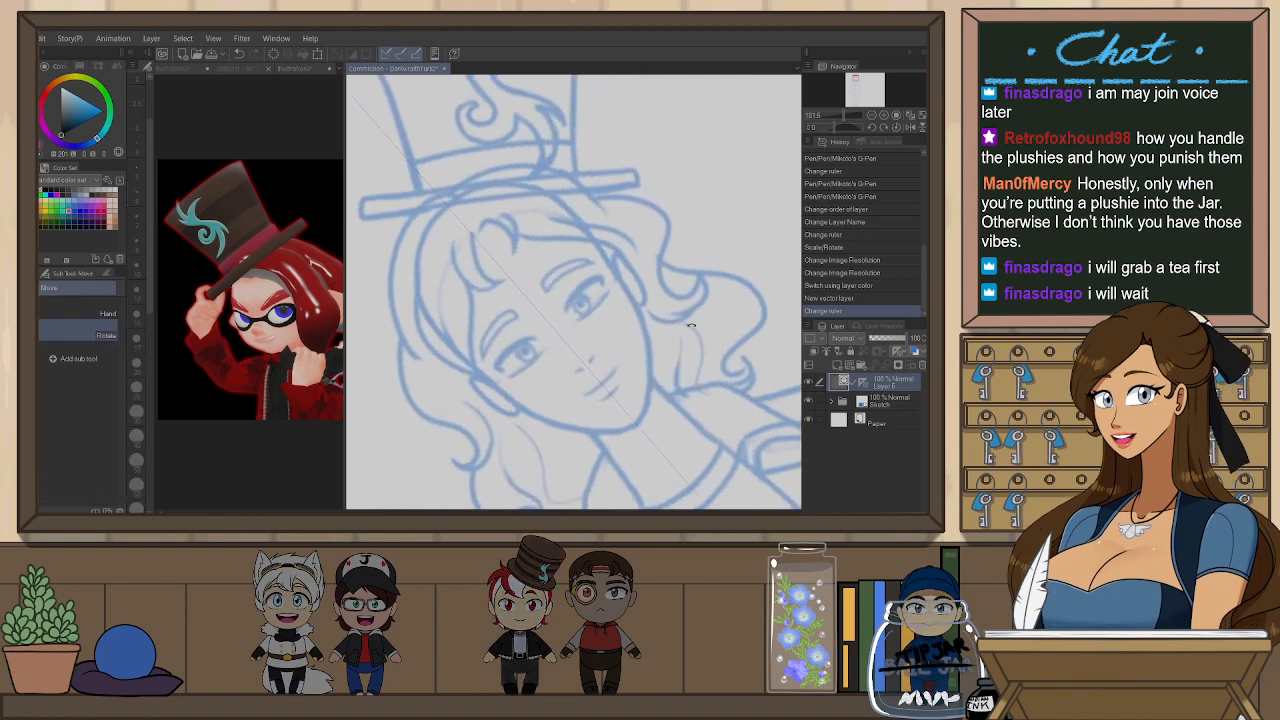
pyautogui.moveTo(614, 306); pyautogui.dragTo(602, 276)
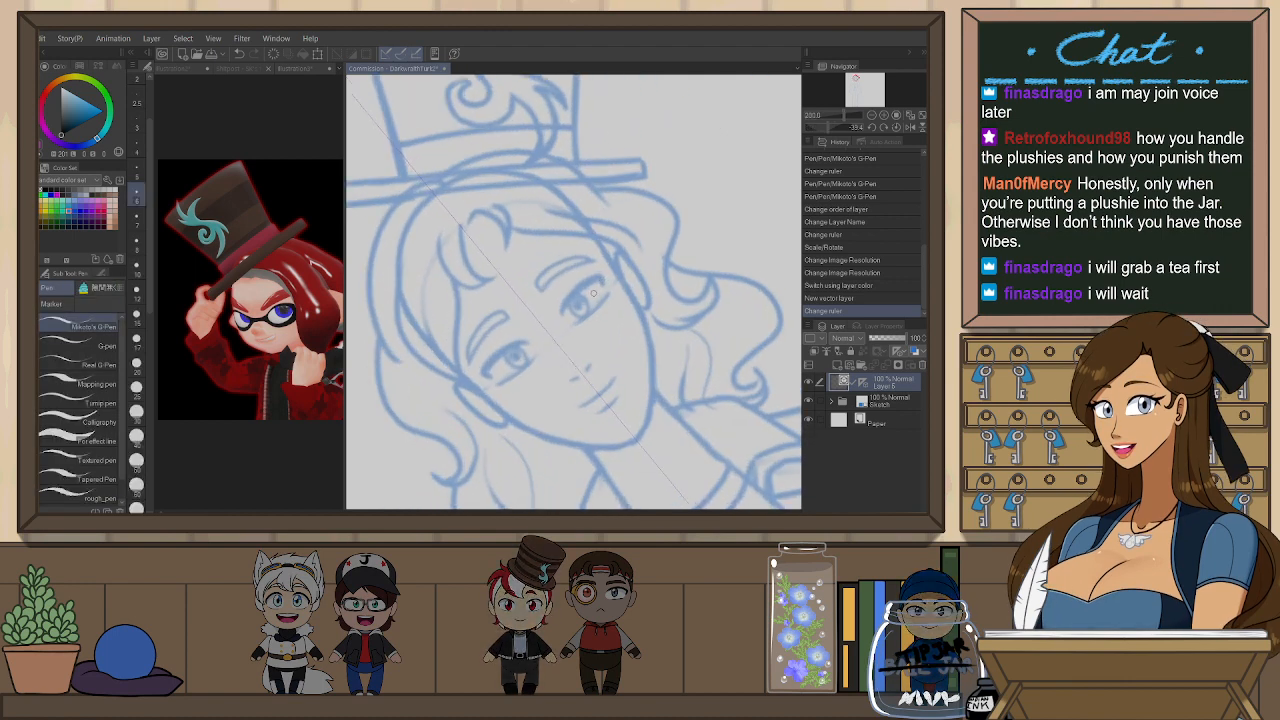
pyautogui.scroll(2, 592, 278)
pyautogui.moveTo(609, 273); pyautogui.dragTo(532, 369)
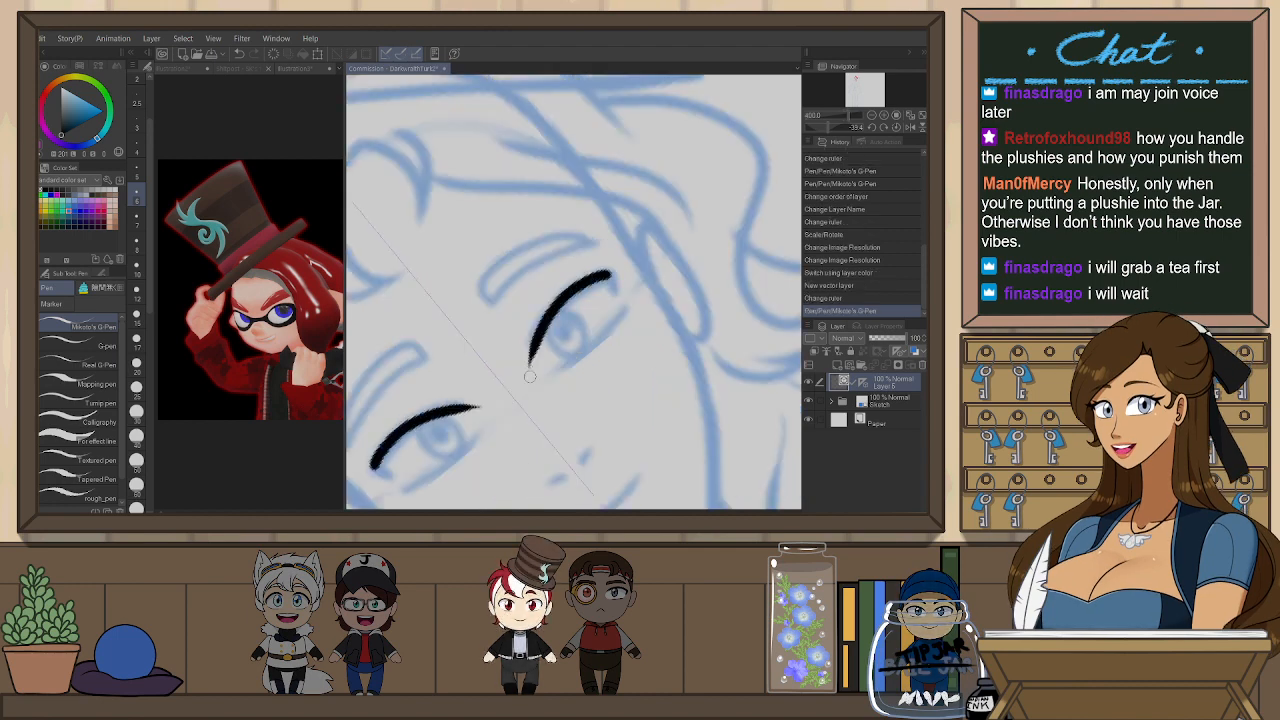
pyautogui.hotkey('ctrl', 'z')
pyautogui.moveTo(608, 273); pyautogui.dragTo(559, 309)
pyautogui.hotkey('ctrl', 'z')
pyautogui.moveTo(609, 273); pyautogui.dragTo(530, 348)
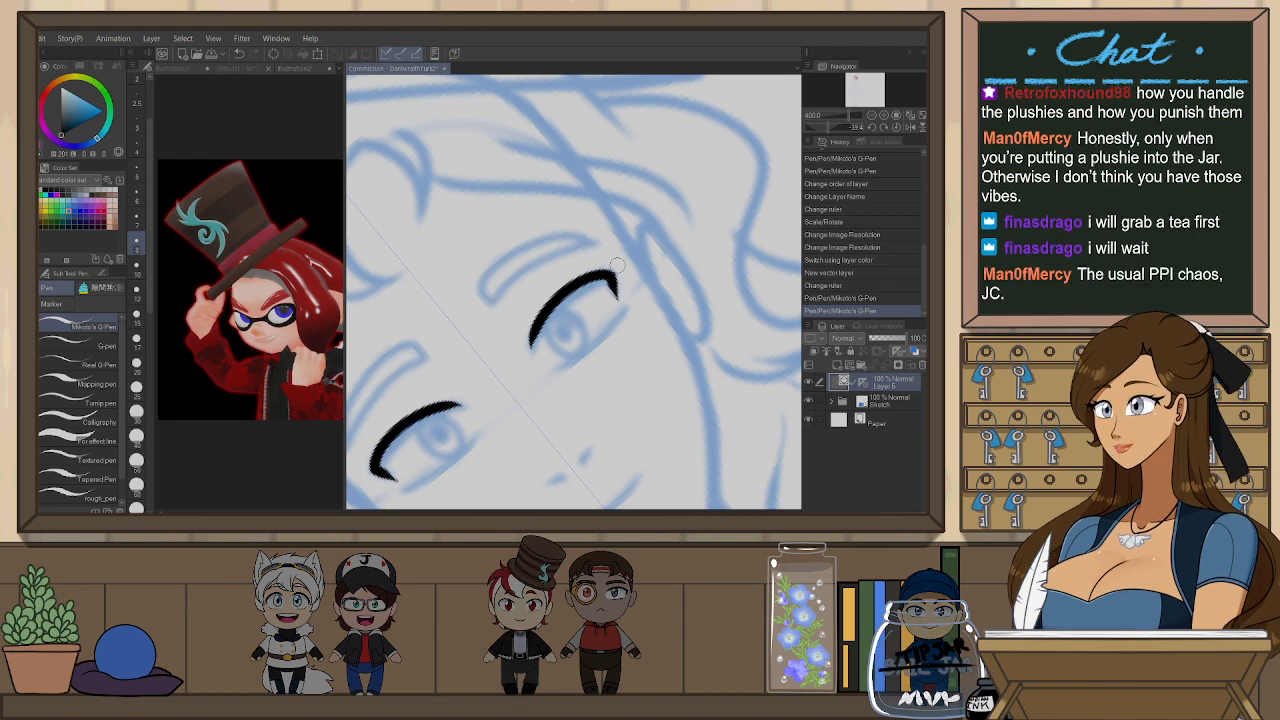
# - Draw the short tapered outer corners of the upper lashes at brush size 8, retrying until the shape fits
pyautogui.hotkey('ctrl', 'z')
pyautogui.hotkey('ctrl', 'z')
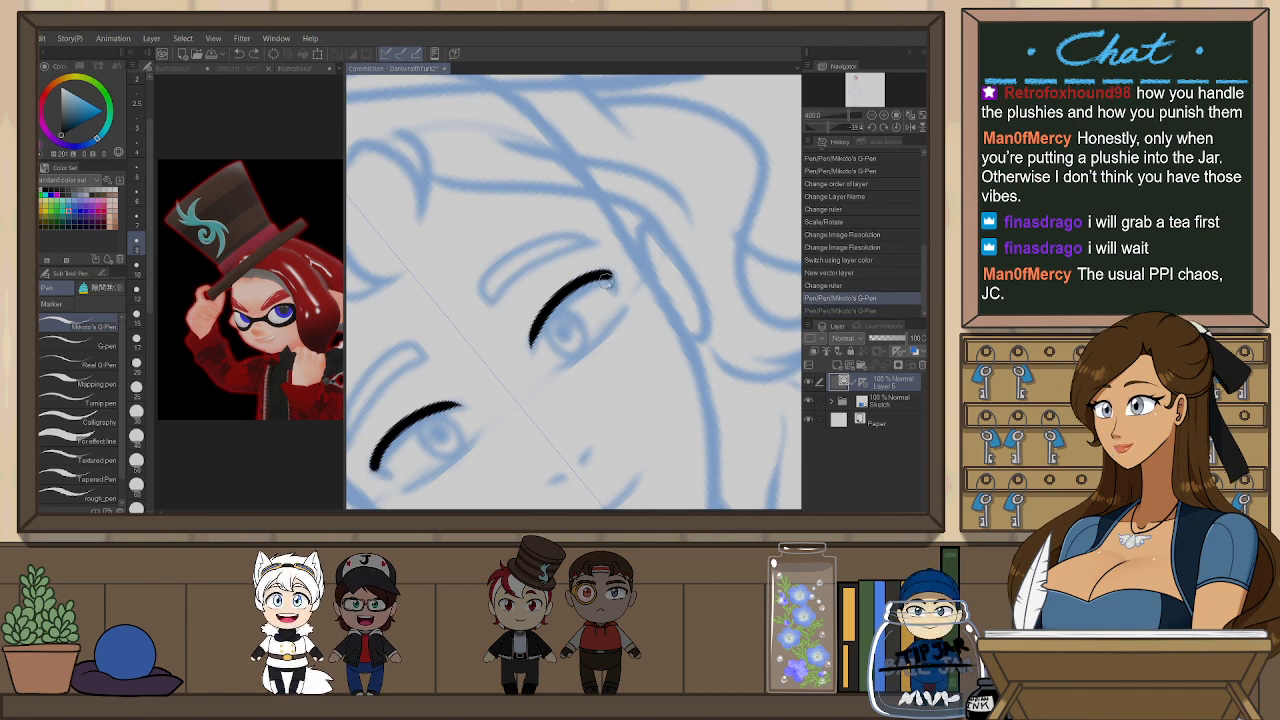
pyautogui.moveTo(610, 276); pyautogui.dragTo(541, 350)
pyautogui.hotkey('ctrl', 'z')
pyautogui.moveTo(611, 276); pyautogui.dragTo(537, 347)
pyautogui.hotkey('ctrl', 'z')
pyautogui.moveTo(611, 276)
pyautogui.mouseDown()
pyautogui.moveTo(577, 289)
pyautogui.moveTo(534, 345)
pyautogui.mouseUp()
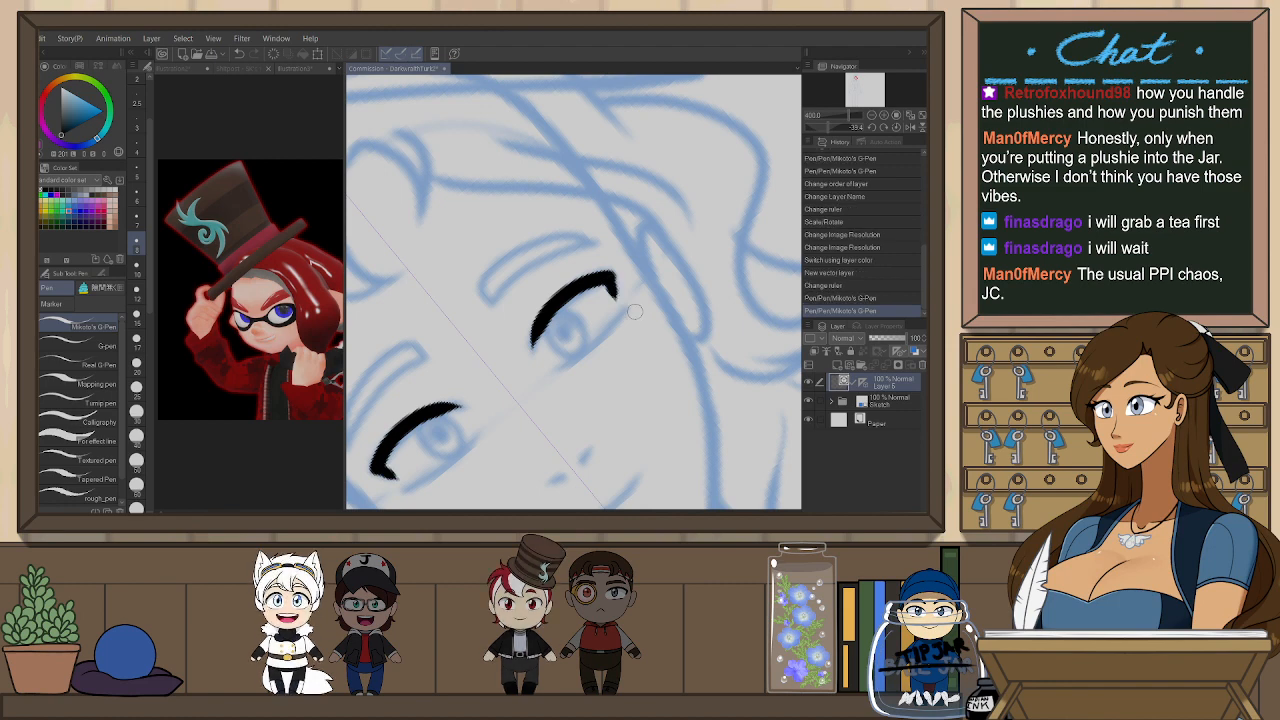
pyautogui.moveTo(608, 279); pyautogui.dragTo(618, 298)
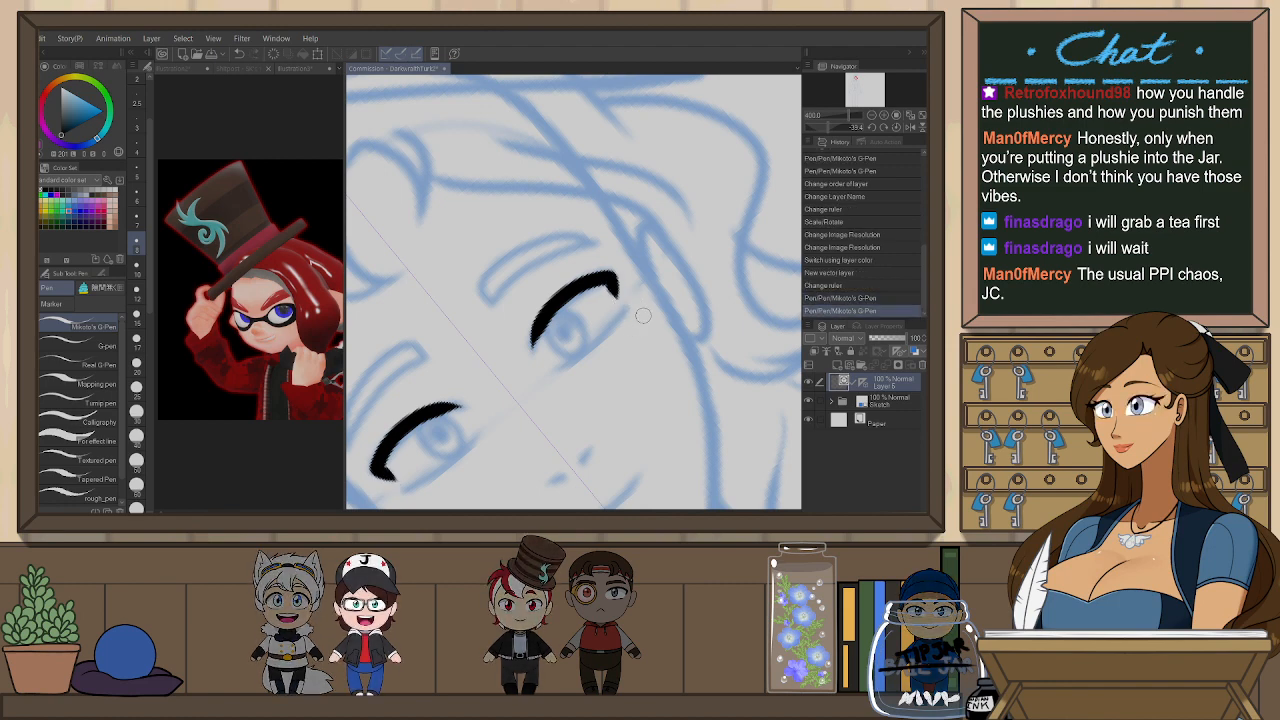
pyautogui.hotkey('ctrl', 'z')
pyautogui.moveTo(610, 277); pyautogui.dragTo(619, 299)
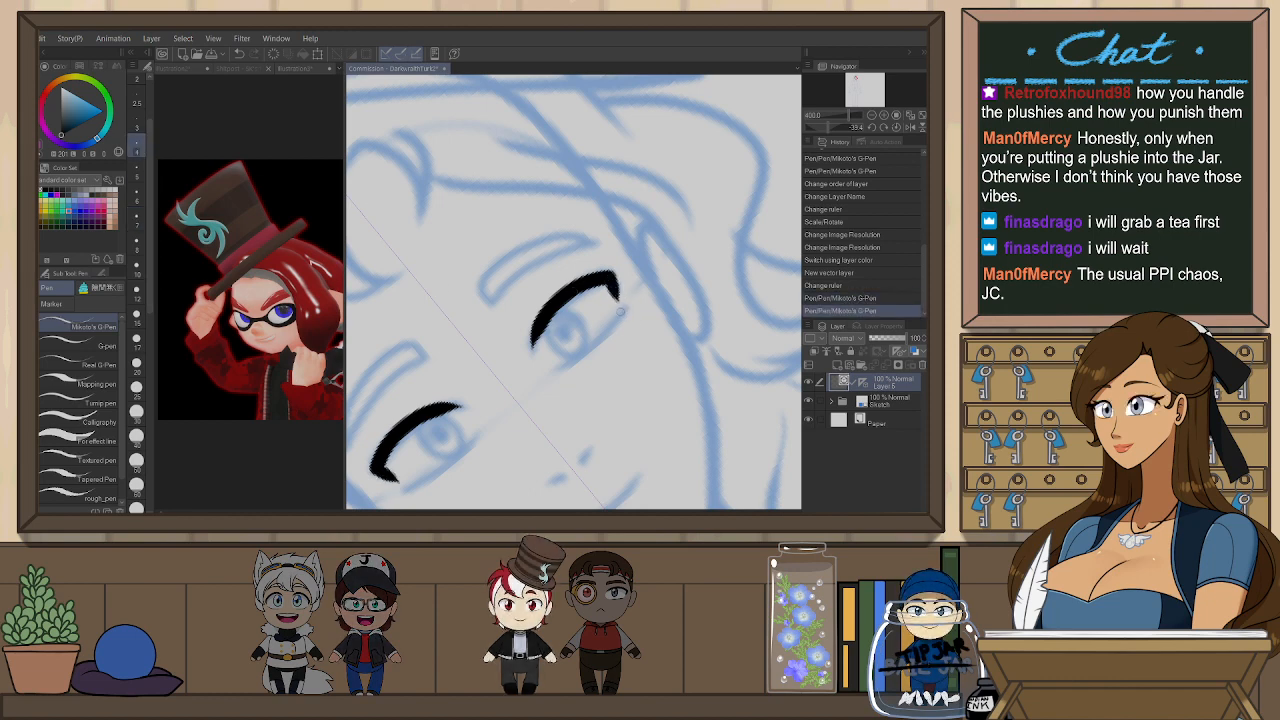
# - Draw thin lower lash lines beneath both eyes with the G-Pen at brush size 4
pyautogui.moveTo(619, 310); pyautogui.dragTo(560, 366)
pyautogui.moveTo(617, 316); pyautogui.dragTo(568, 362)
pyautogui.hotkey('ctrl', 'z')
pyautogui.moveTo(619, 314); pyautogui.dragTo(568, 362)
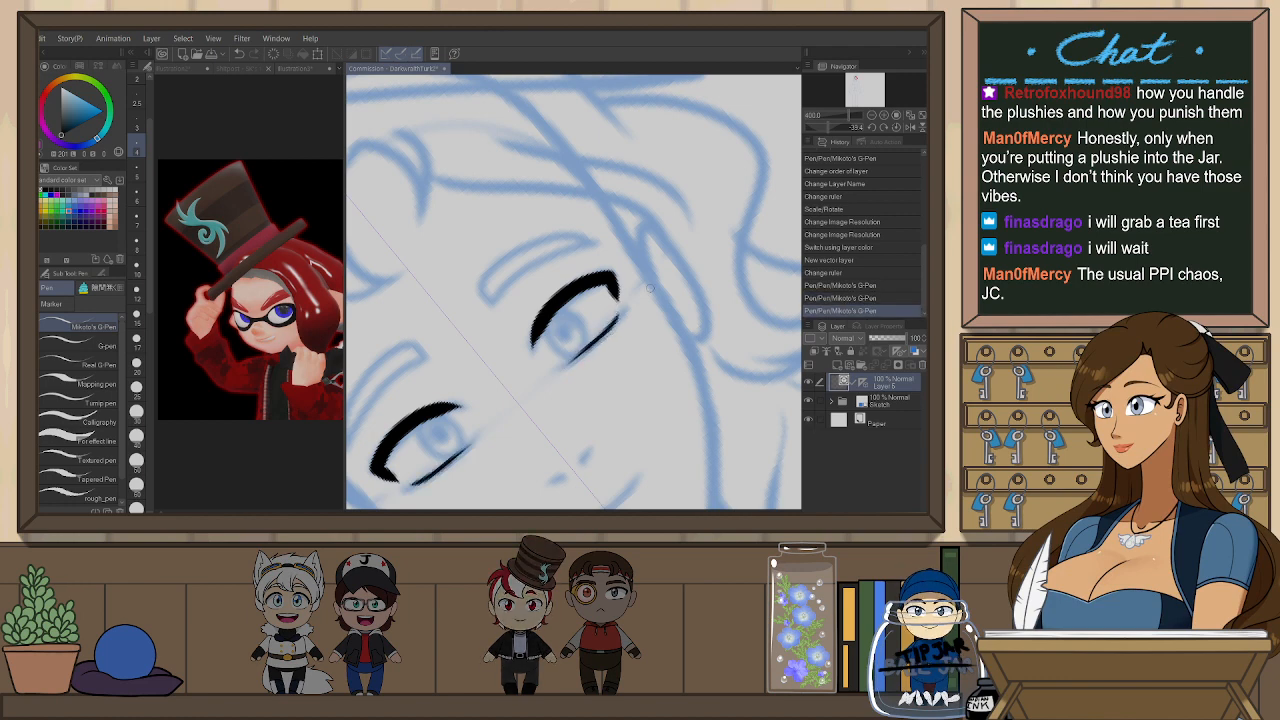
# - Check the eyes upright, select the upper lash line vector stroke and cut it, keeping the outer corners
pyautogui.scroll(-2, 650, 288)
pyautogui.hotkey('ctrl', '@')
pyautogui.moveTo(644, 407); pyautogui.dragTo(654, 335)
pyautogui.scroll(2, 615, 242)
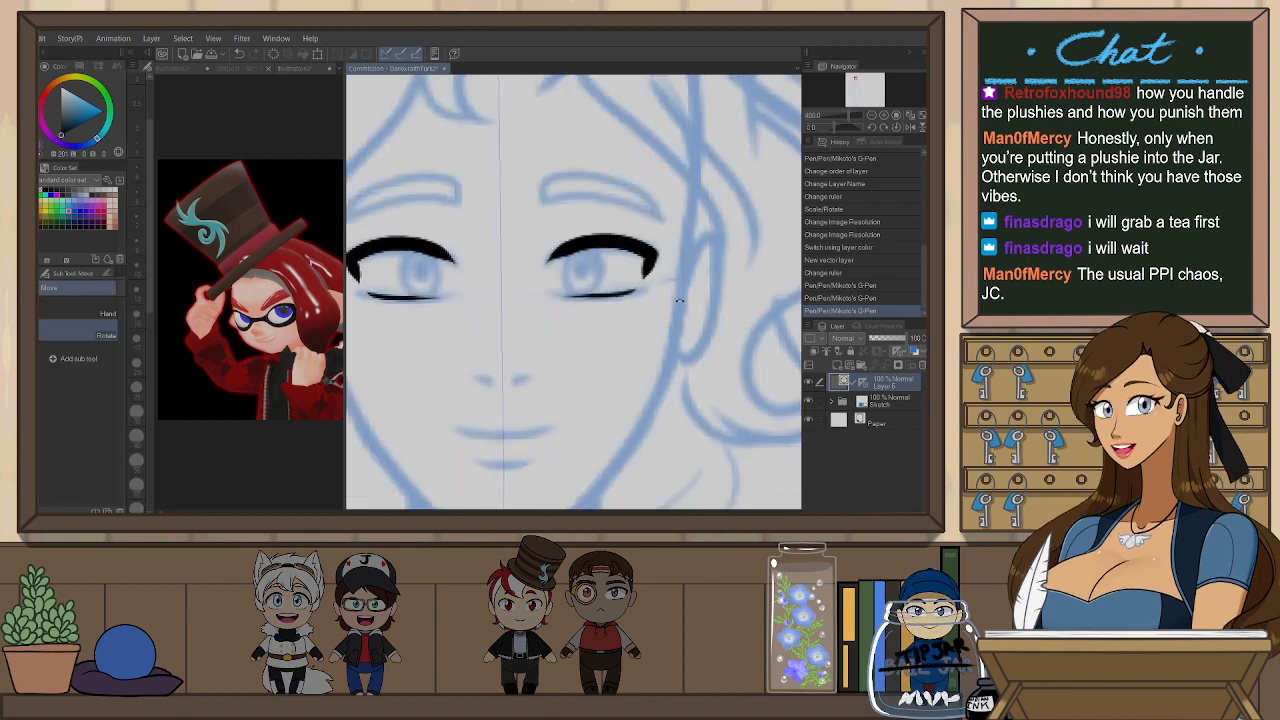
pyautogui.moveTo(620, 243); pyautogui.dragTo(535, 256)
pyautogui.press('o')
pyautogui.click(535, 278)
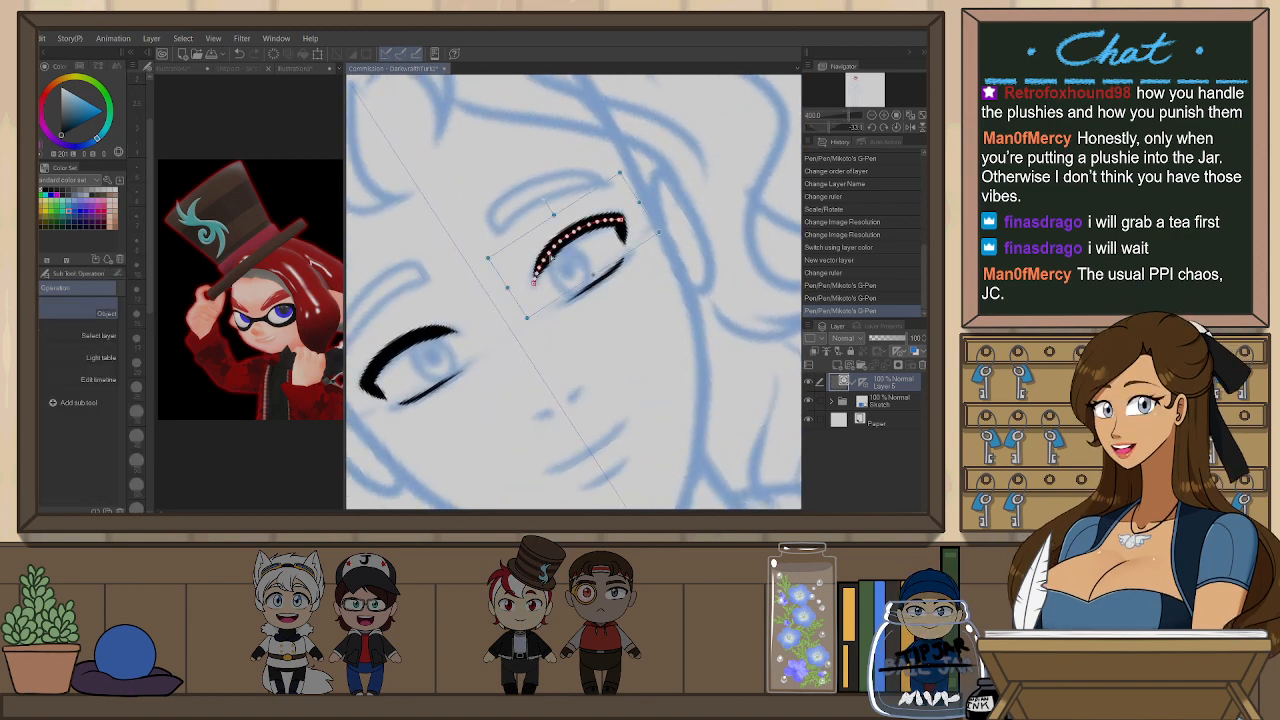
pyautogui.hotkey('ctrl', 'x')
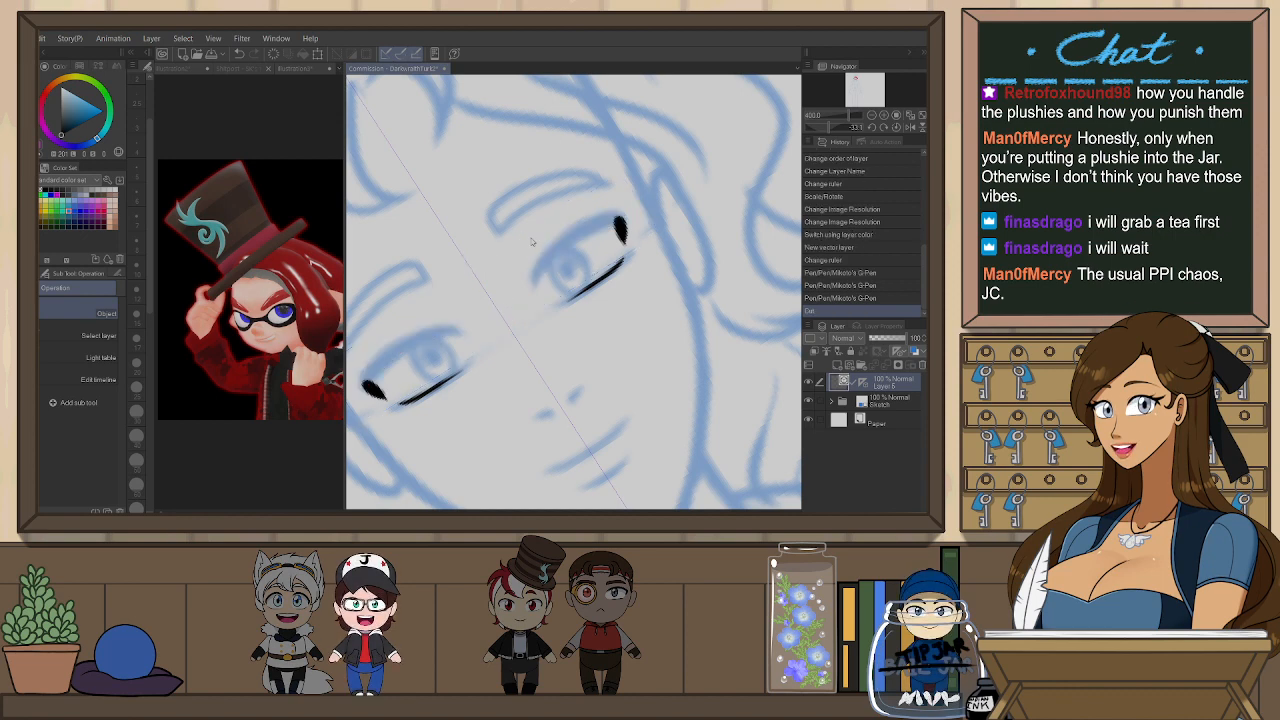
# - Redraw the upper lash lines from the outer corners inward with the G-Pen at brush size 7, undoing unwanted strokes
pyautogui.press('p')
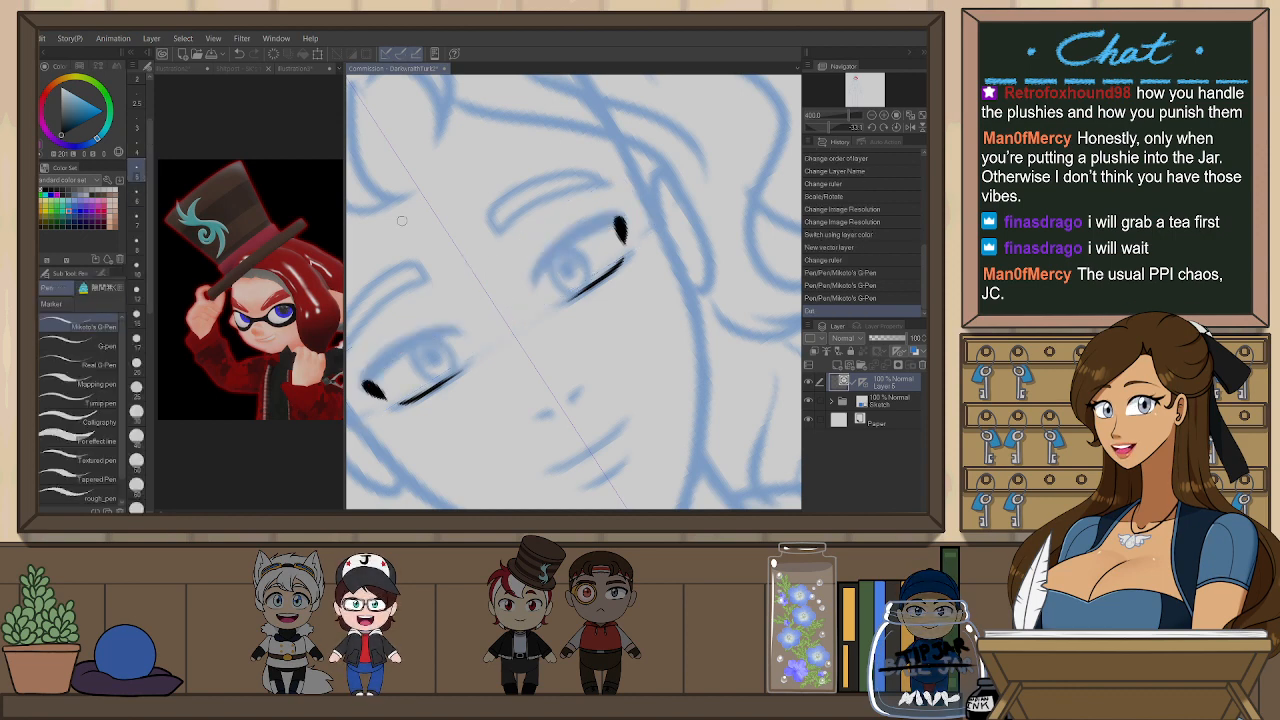
pyautogui.moveTo(524, 289)
pyautogui.mouseDown()
pyautogui.moveTo(626, 236)
pyautogui.moveTo(588, 222)
pyautogui.moveTo(526, 280)
pyautogui.mouseUp()
pyautogui.click(137, 222)
pyautogui.hotkey('ctrl', 'z')
pyautogui.hotkey('ctrl', 'z')
pyautogui.moveTo(625, 241)
pyautogui.mouseDown()
pyautogui.moveTo(601, 220)
pyautogui.moveTo(528, 292)
pyautogui.mouseUp()
pyautogui.hotkey('ctrl', 'z')
pyautogui.moveTo(624, 237); pyautogui.dragTo(549, 247)
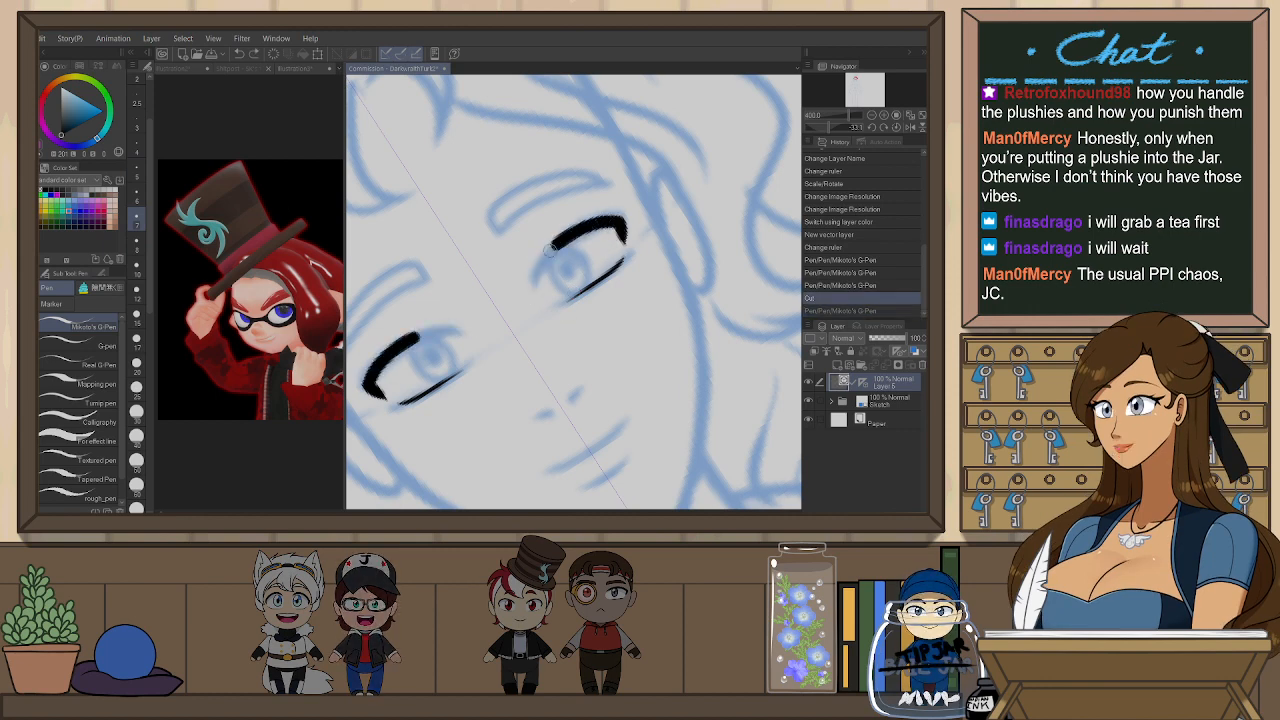
pyautogui.hotkey('ctrl', 'z')
pyautogui.moveTo(624, 237)
pyautogui.mouseDown()
pyautogui.moveTo(592, 222)
pyautogui.moveTo(524, 292)
pyautogui.mouseUp()
pyautogui.hotkey('ctrl', 'z')
pyautogui.moveTo(624, 237); pyautogui.dragTo(536, 284)
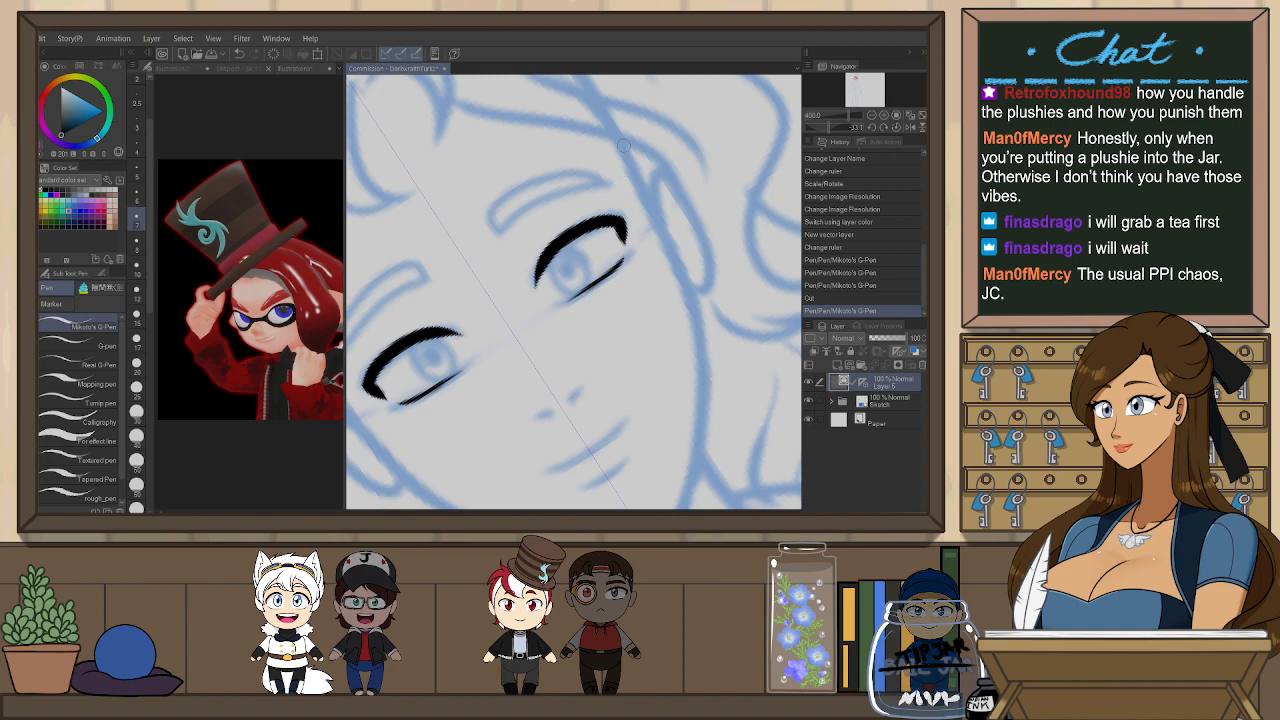
# - Reset the canvas rotation and outline the irises between the lash lines at brush size 3, replacing the thicker first attempt
pyautogui.moveTo(637, 255); pyautogui.dragTo(636, 311)
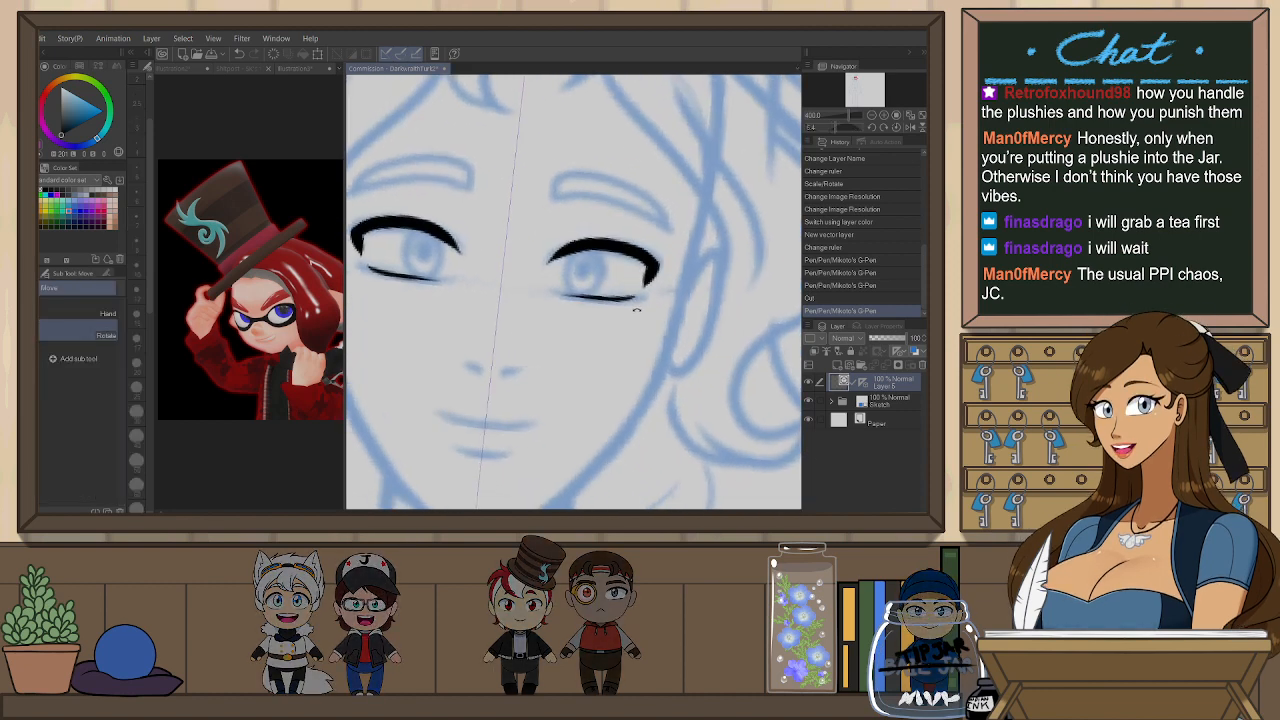
pyautogui.moveTo(582, 367); pyautogui.dragTo(646, 369)
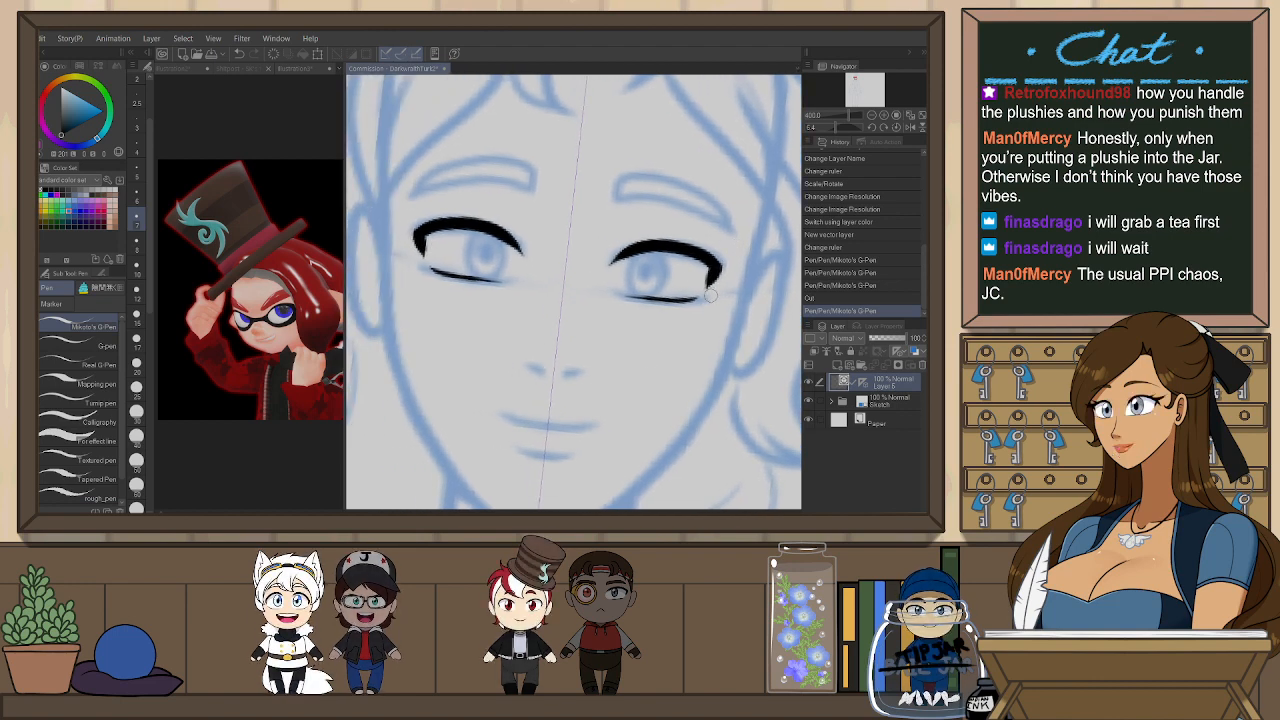
pyautogui.hotkey('ctrl', '@')
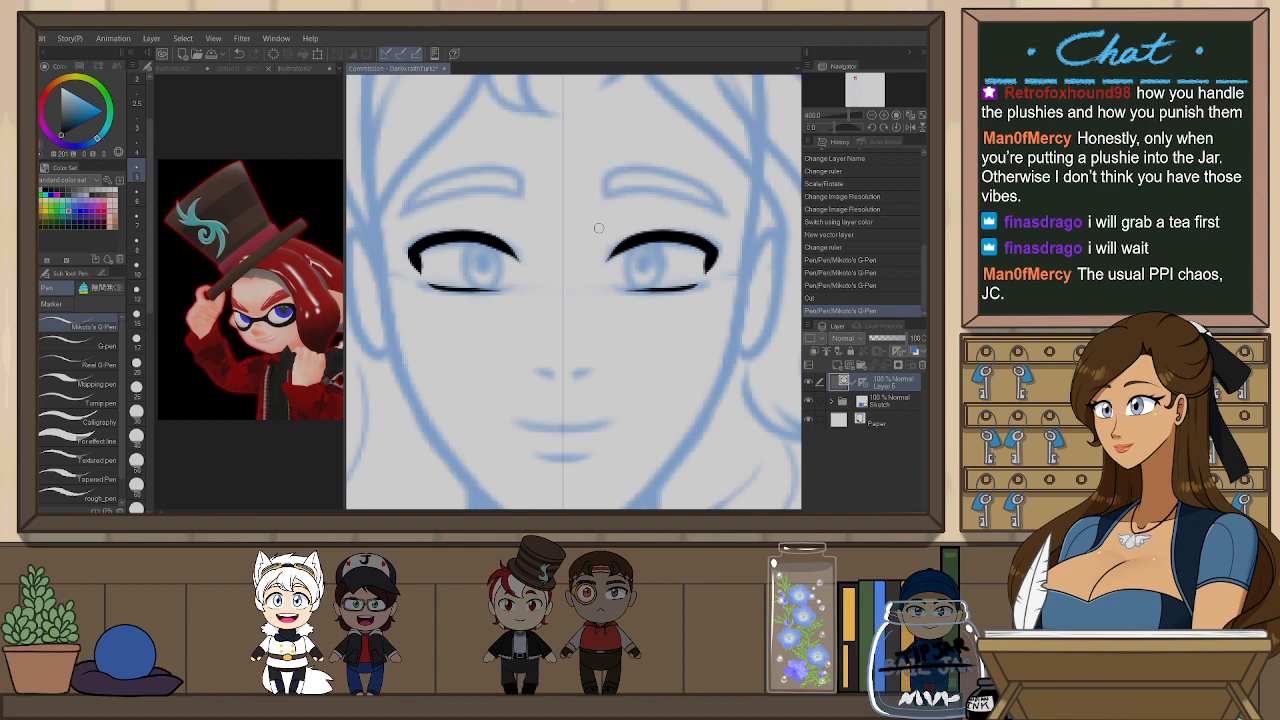
pyautogui.moveTo(631, 247); pyautogui.dragTo(516, 262)
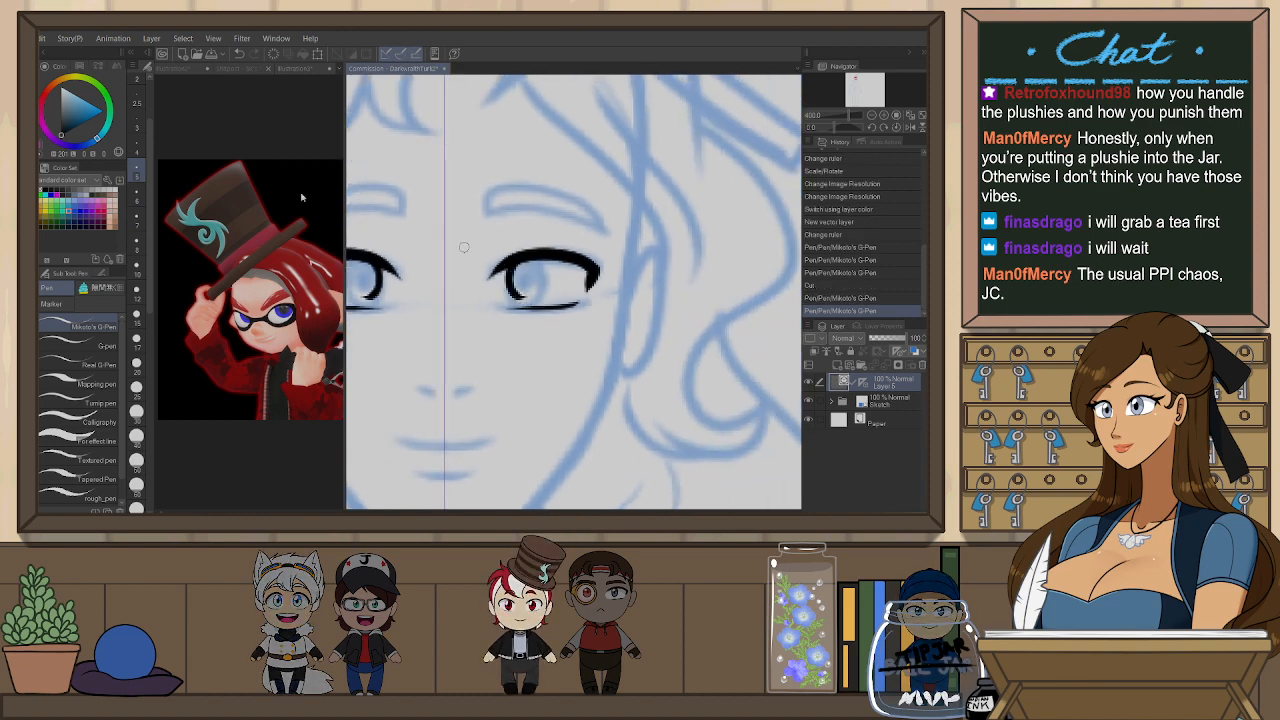
pyautogui.hotkey('ctrl', 'z')
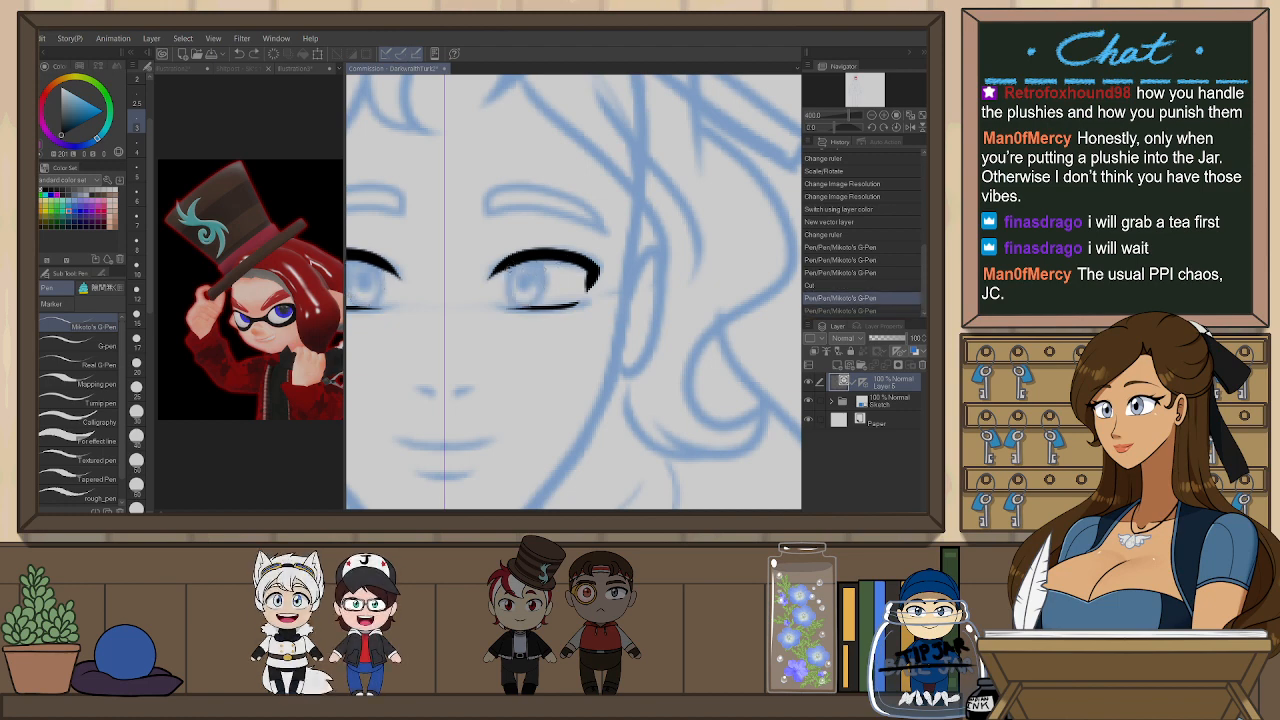
pyautogui.hotkey('ctrl', 'z')
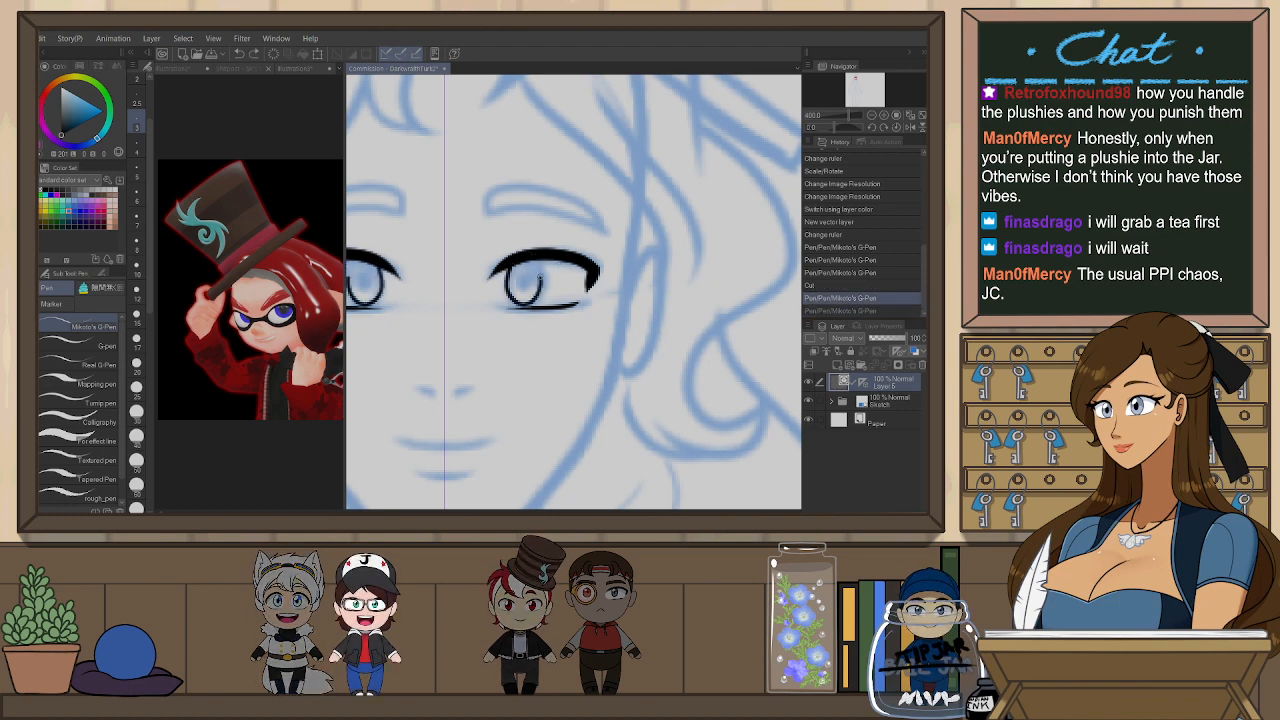
# - Draw the nostrils, short eyelid creases and outlined eyebrows over the sketch, and check the face from a distance
pyautogui.moveTo(565, 315); pyautogui.dragTo(645, 310)
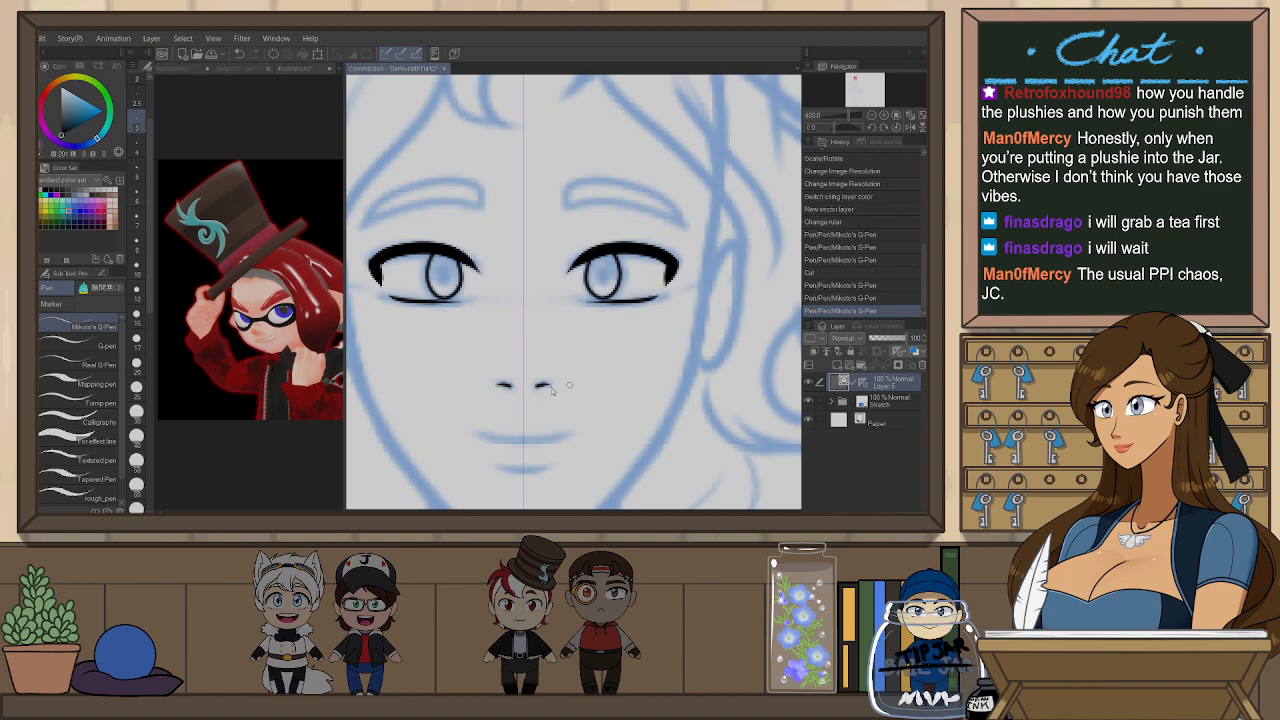
pyautogui.moveTo(571, 248); pyautogui.dragTo(594, 240)
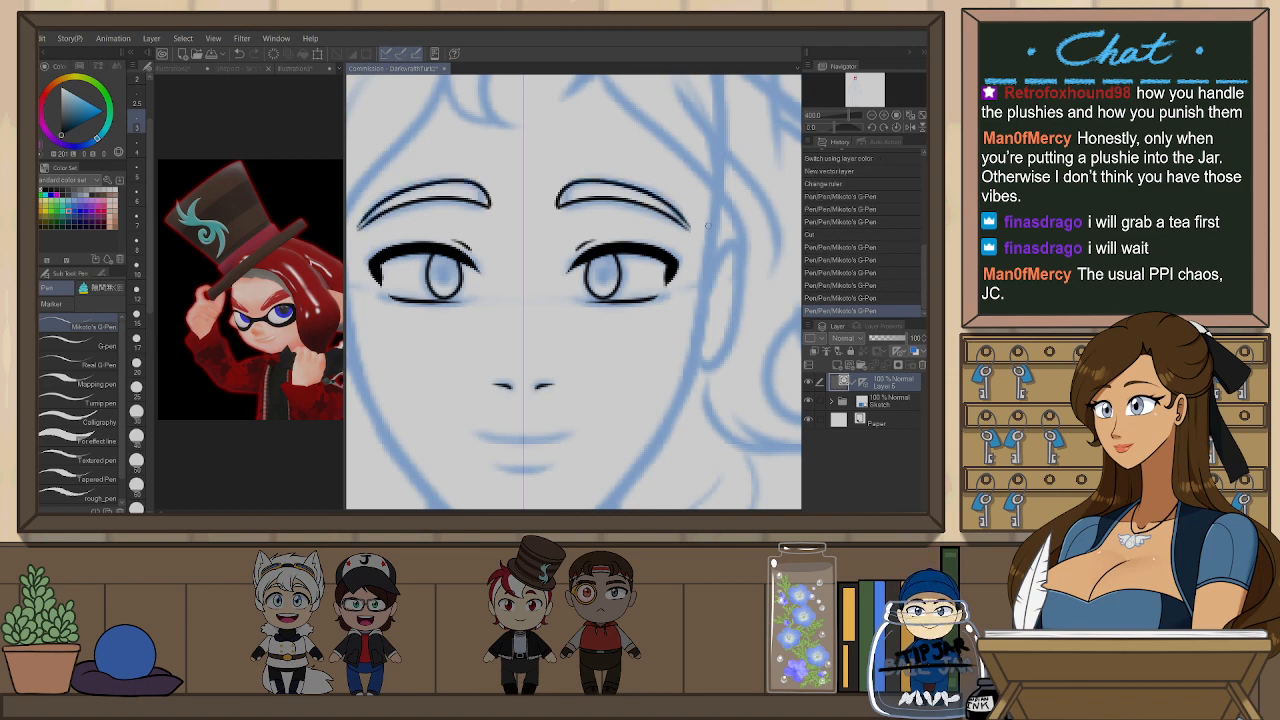
pyautogui.hotkey('ctrl', 'z')
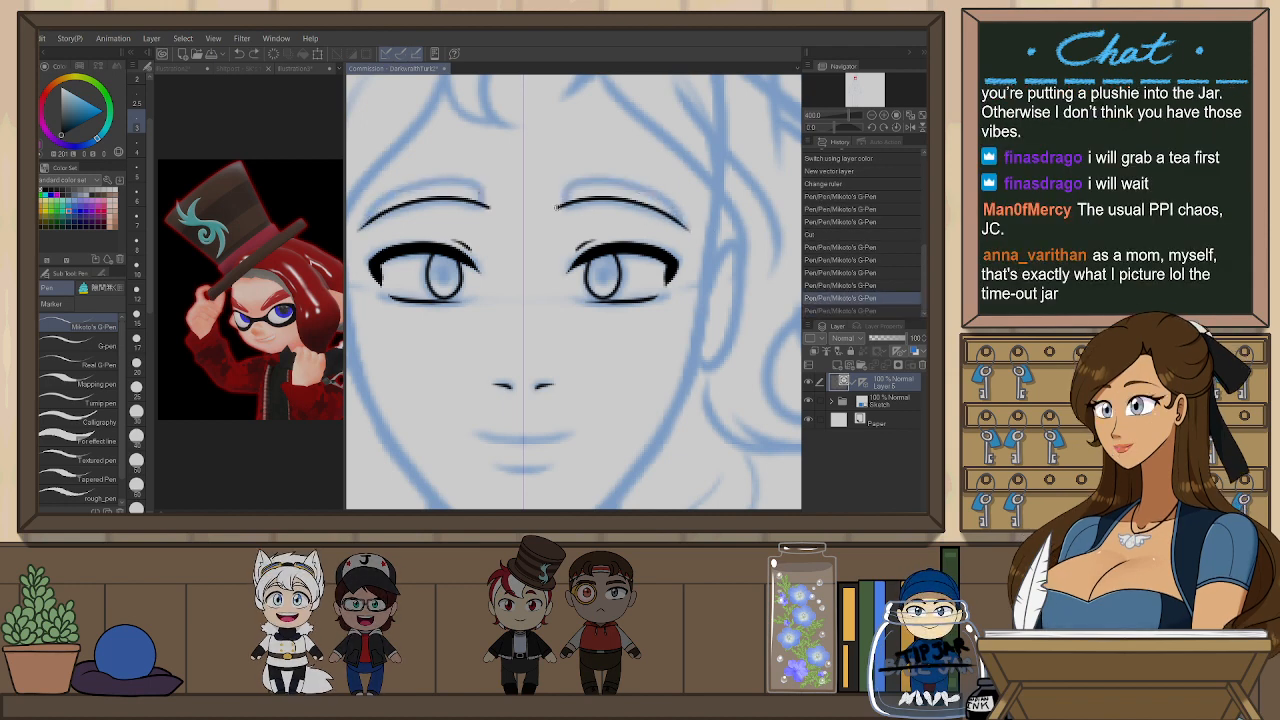
pyautogui.hotkey('ctrl', 'y')
pyautogui.scroll(-3, 680, 210)
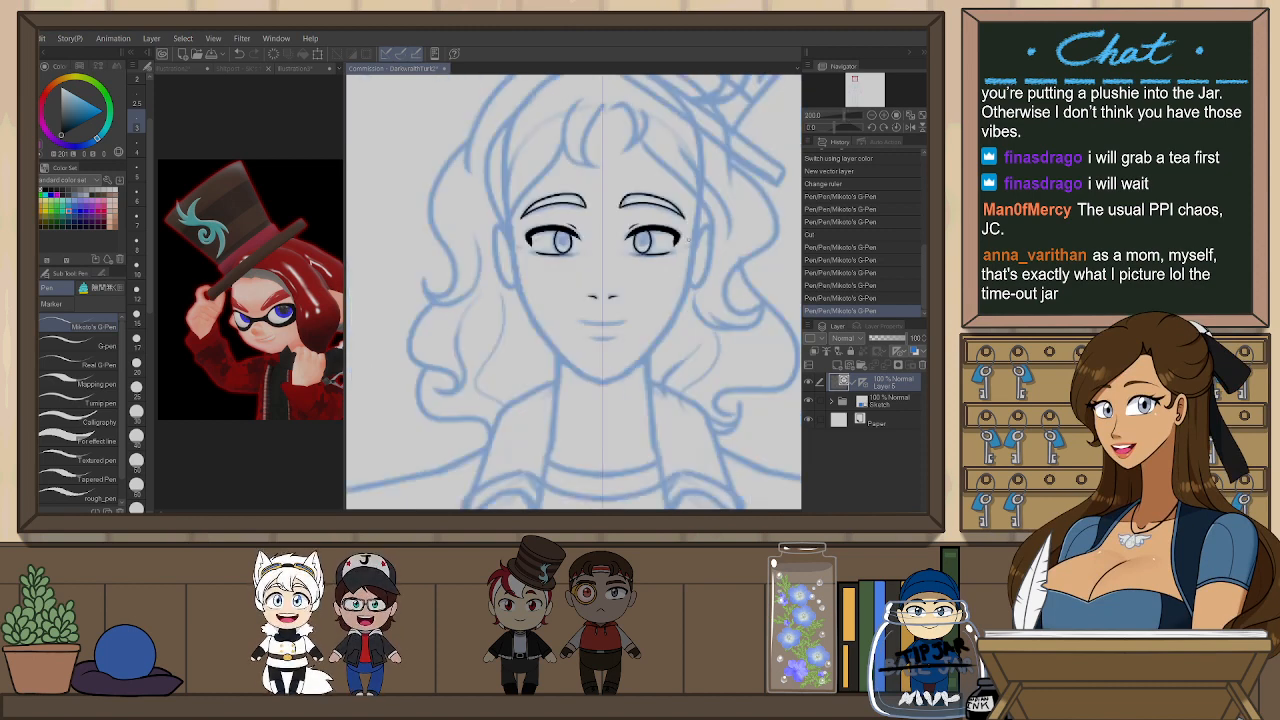
pyautogui.scroll(-2, 690, 254)
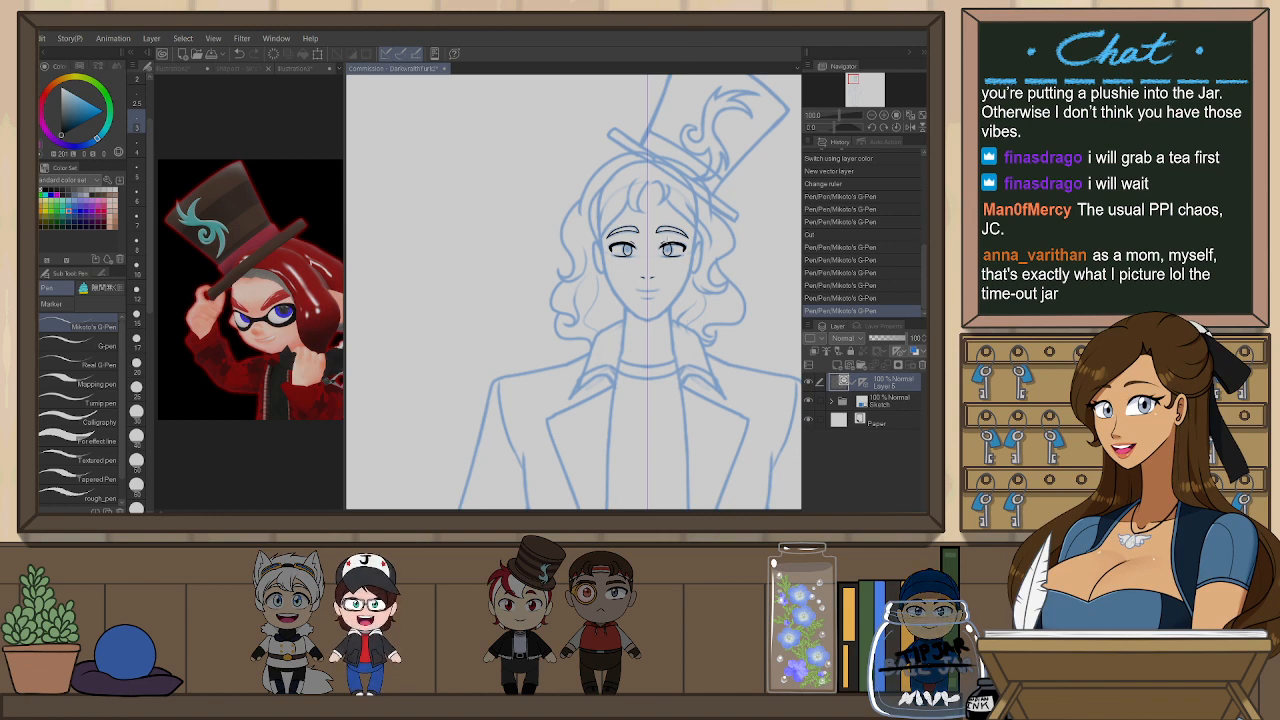
pyautogui.scroll(4, 666, 241)
pyautogui.moveTo(699, 335); pyautogui.dragTo(637, 366)
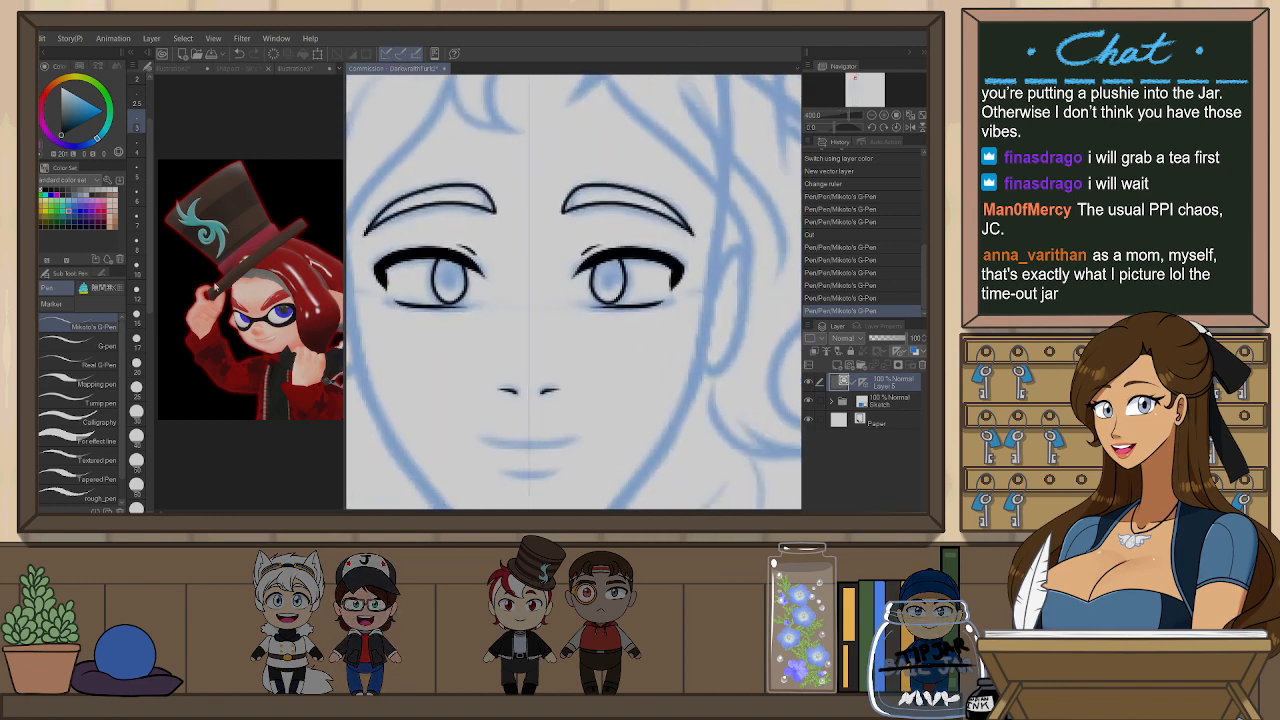
# - Ink solid black pupils inside both irises at brush size 5, undoing unwanted strokes
pyautogui.moveTo(608, 271); pyautogui.dragTo(609, 281)
pyautogui.hotkey('ctrl', 'z')
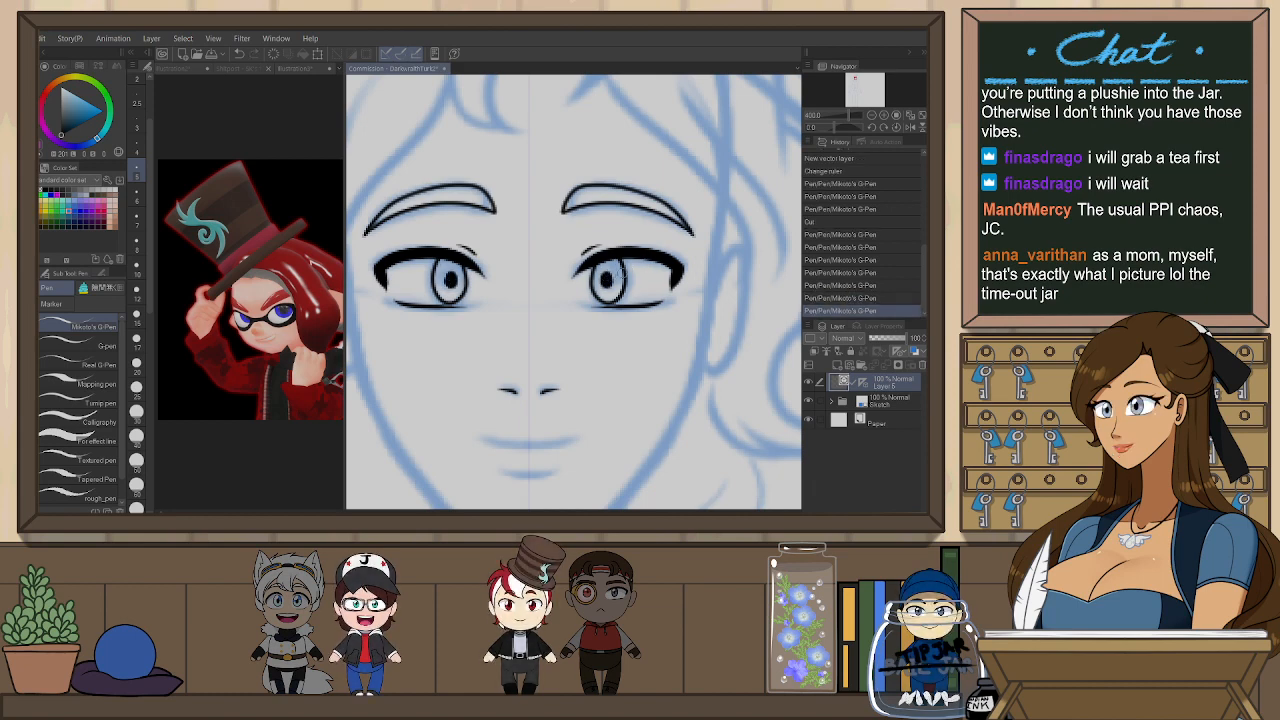
pyautogui.moveTo(609, 279); pyautogui.dragTo(608, 282)
pyautogui.hotkey('ctrl', 'z')
pyautogui.hotkey('ctrl', 'z')
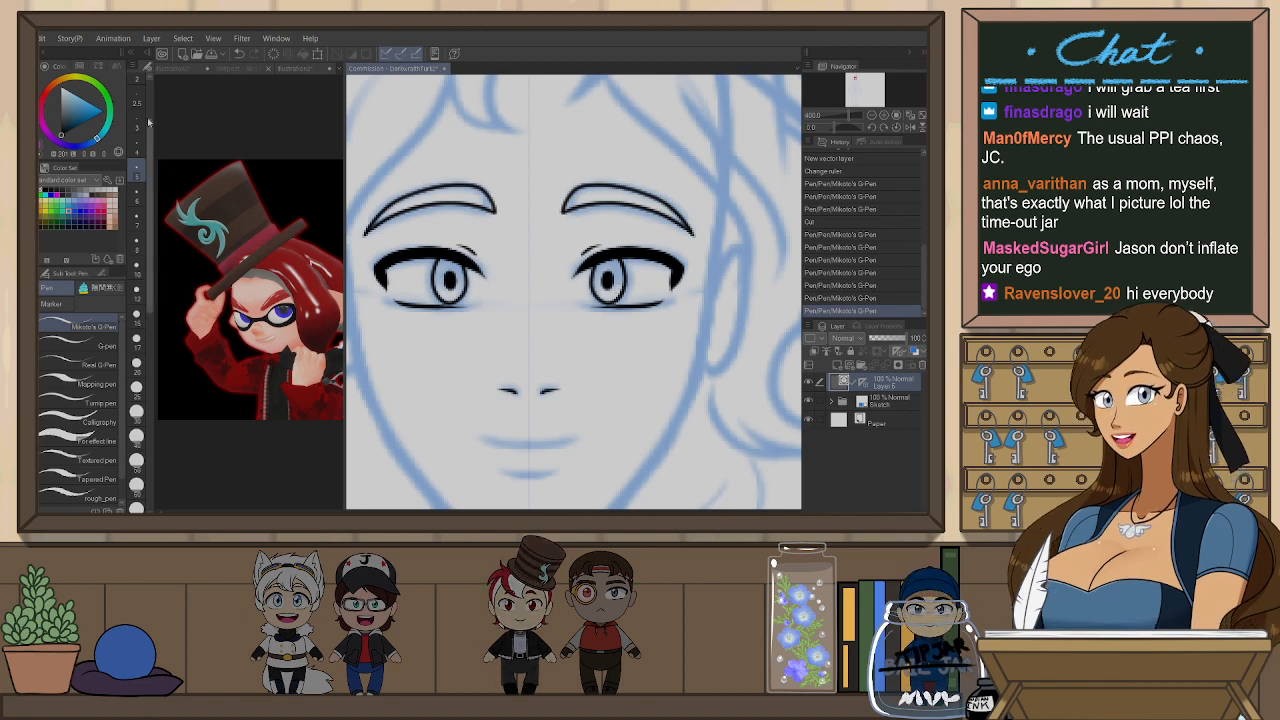
# - Draw the curved mouth line over the sketch at brush size 3, undoing and retrying unwanted strokes
pyautogui.moveTo(604, 405); pyautogui.dragTo(633, 351)
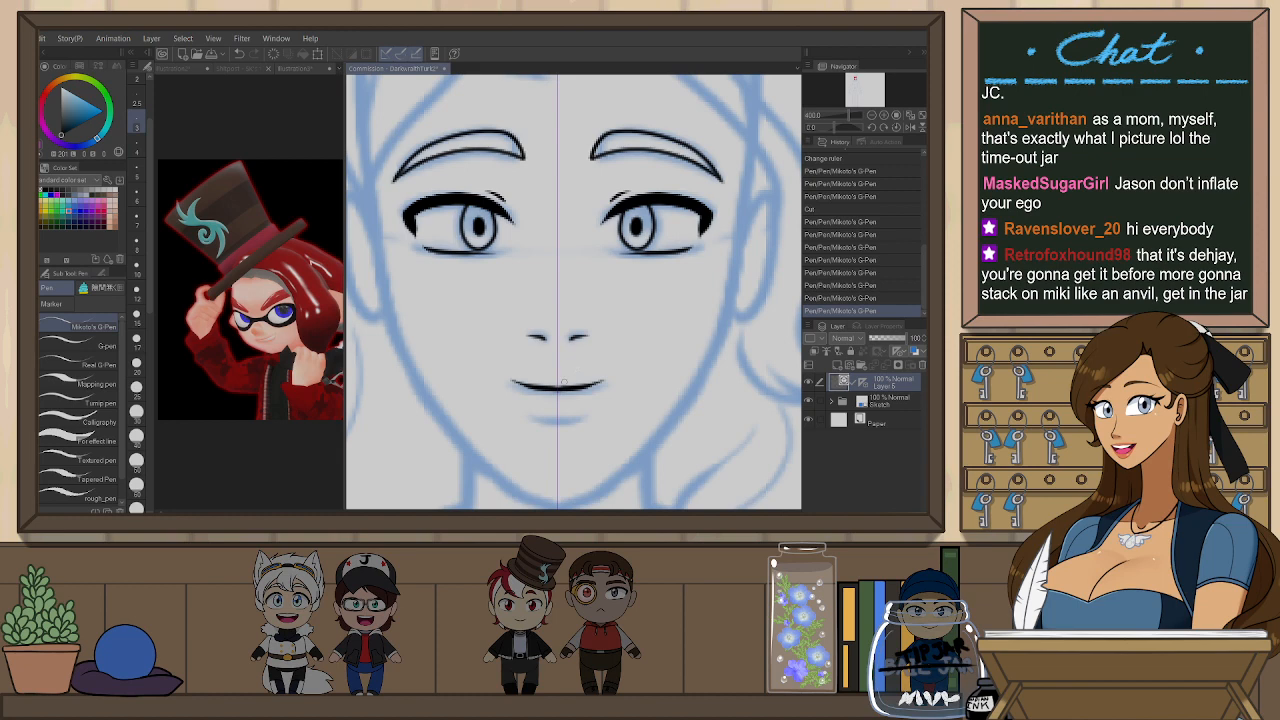
pyautogui.hotkey('ctrl', 'z')
pyautogui.moveTo(558, 389); pyautogui.dragTo(601, 387)
pyautogui.hotkey('ctrl', 'z')
pyautogui.hotkey('ctrl', 'z')
pyautogui.hotkey('ctrl', 'z')
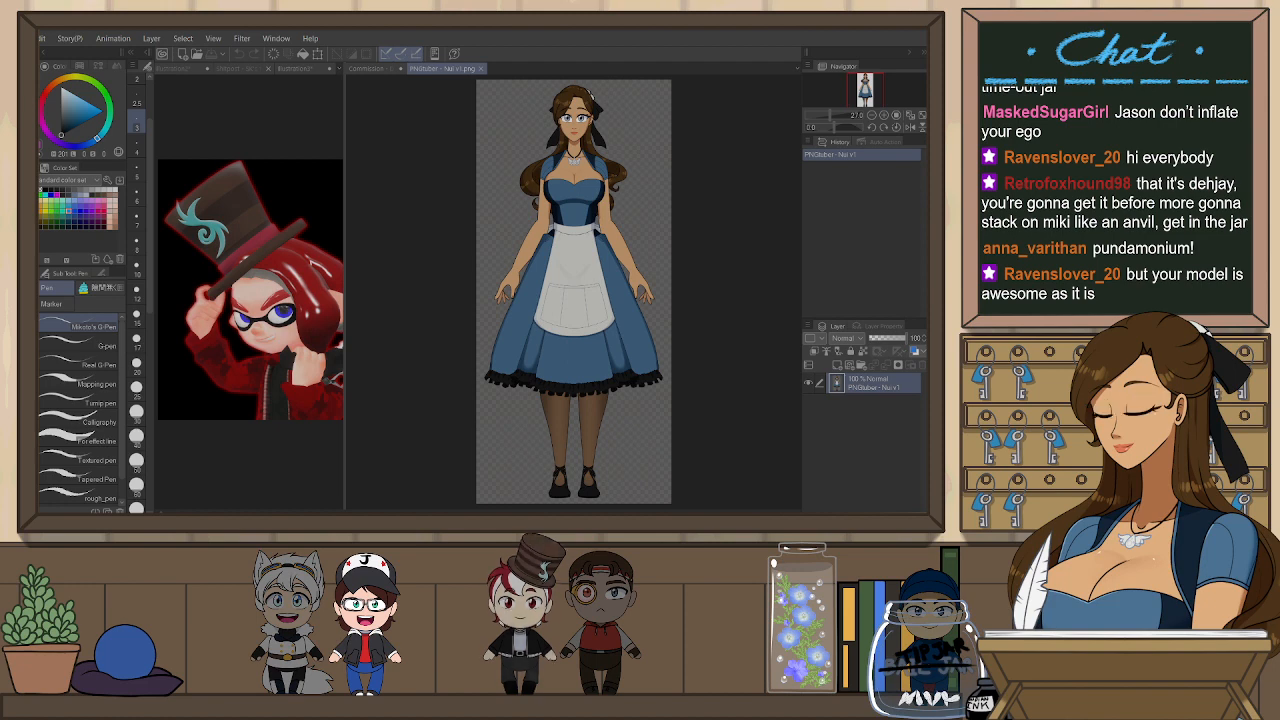
# - Close the PNGtuber reference image and draw a short lower-lip line beneath the mouth on the commission canvas
pyautogui.click(481, 69)
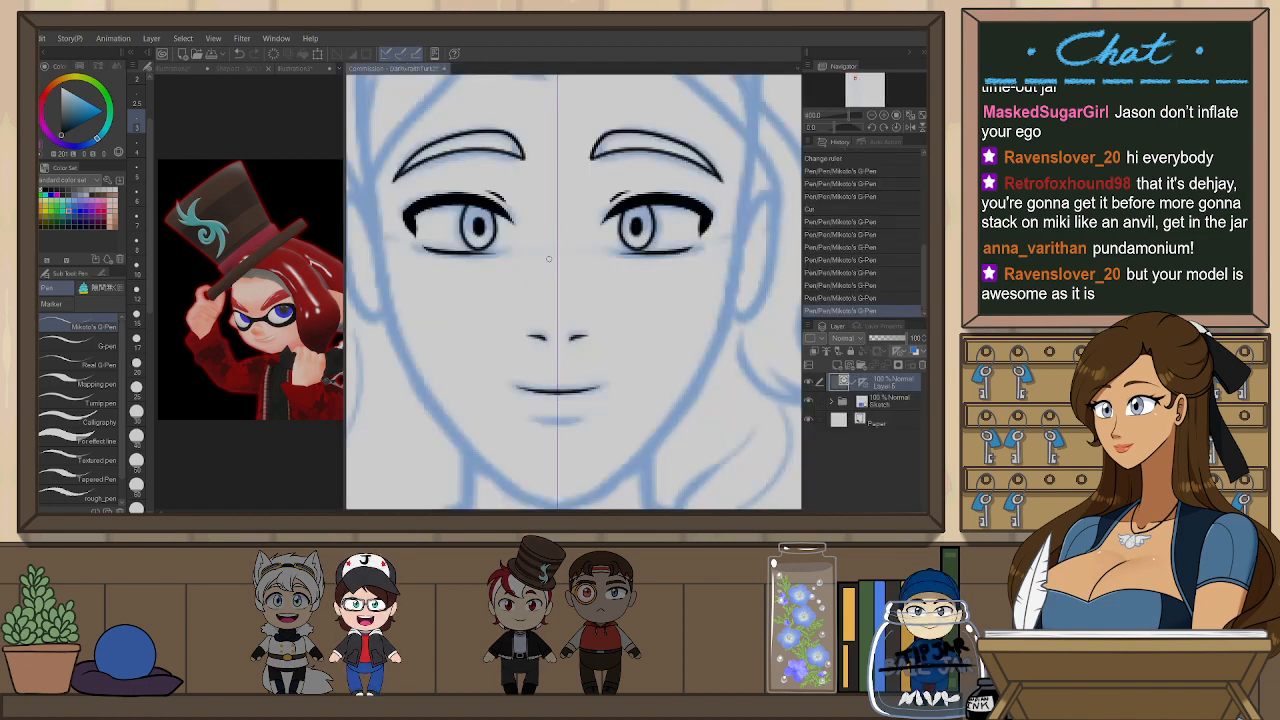
pyautogui.scroll(-3, 555, 260)
pyautogui.scroll(1, 571, 222)
pyautogui.scroll(1, 569, 222)
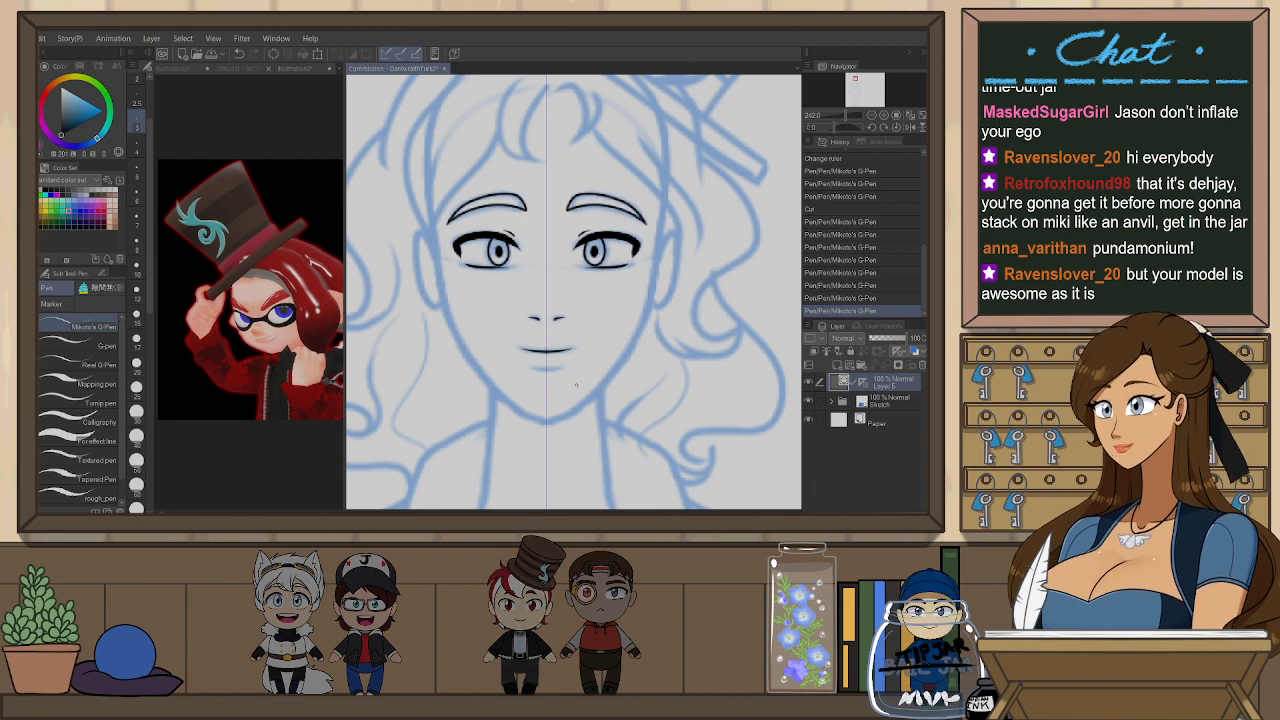
pyautogui.moveTo(533, 363); pyautogui.dragTo(561, 364)
pyautogui.scroll(2, 572, 358)
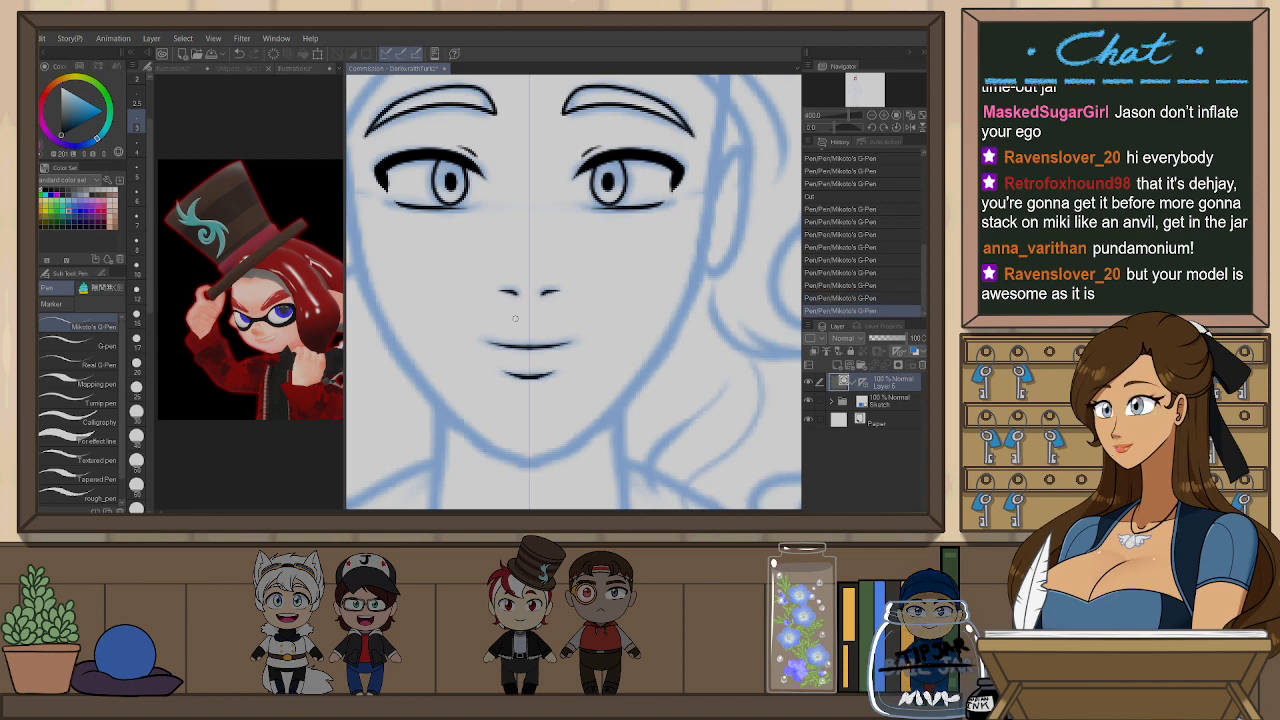
# - Erase the mouth line on the vector layer and redraw it with the G-Pen as one smooth curve
pyautogui.press('e')
pyautogui.moveTo(530, 346)
pyautogui.mouseDown()
pyautogui.moveTo(557, 307)
pyautogui.moveTo(478, 342)
pyautogui.mouseUp()
pyautogui.press('p')
pyautogui.press('e')
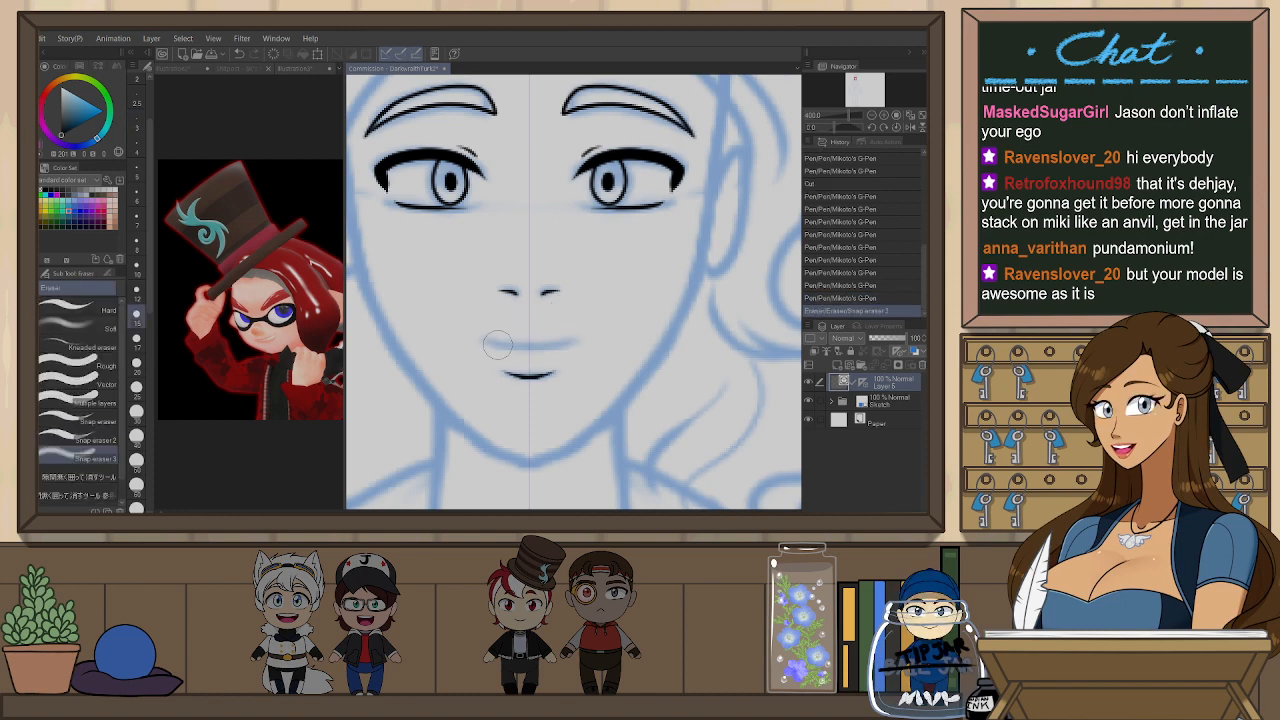
pyautogui.press('p')
pyautogui.moveTo(488, 343); pyautogui.dragTo(577, 339)
pyautogui.hotkey('ctrl', 'z')
pyautogui.hotkey('ctrl', 'z')
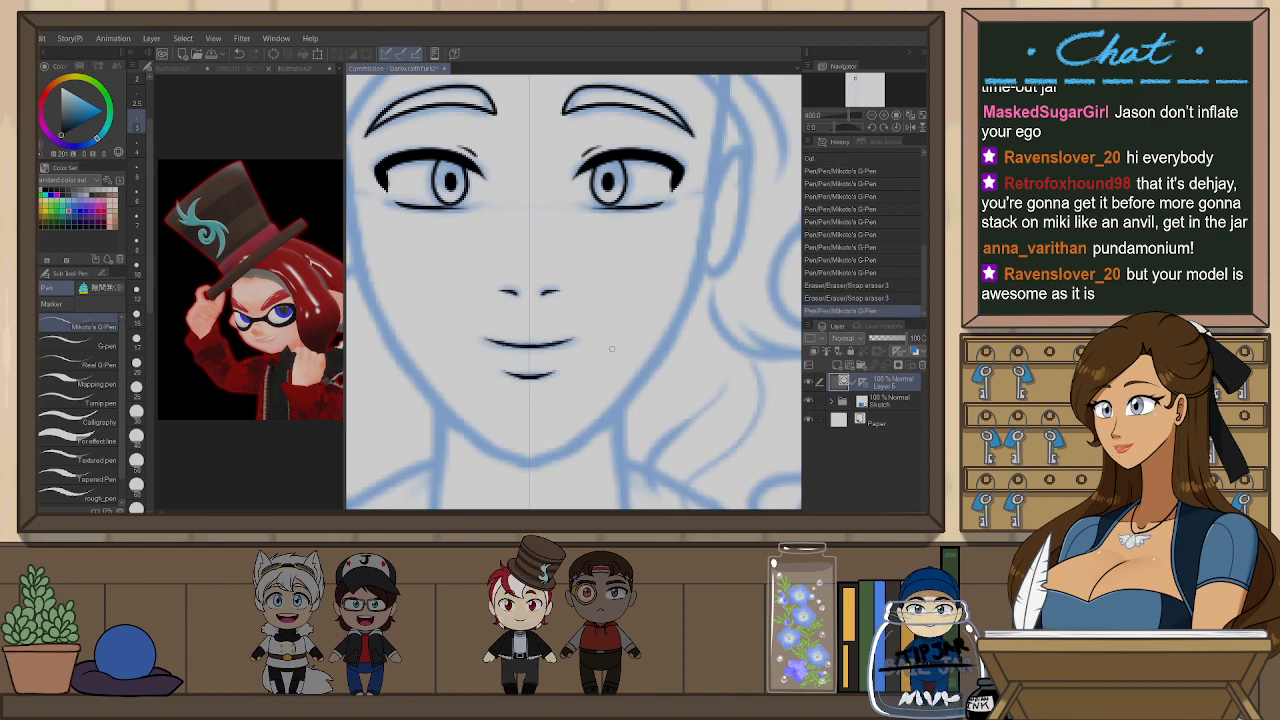
# - Check the proportions of the inked face from a distance, up close and with the canvas flipped horizontally
pyautogui.scroll(-4, 638, 289)
pyautogui.scroll(6, 667, 313)
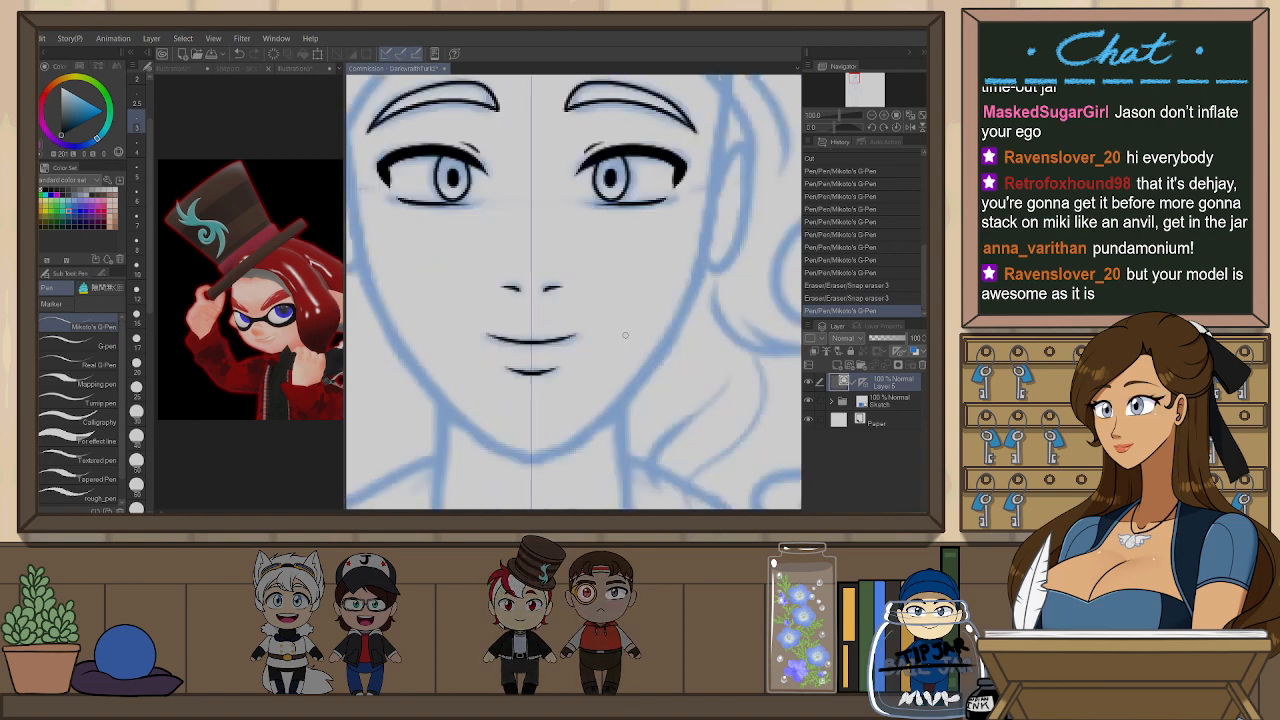
pyautogui.moveTo(757, 357)
pyautogui.mouseDown()
pyautogui.moveTo(613, 319)
pyautogui.moveTo(676, 300)
pyautogui.mouseUp()
pyautogui.hotkey('ctrl', 'z')
pyautogui.hotkey('ctrl', 'z')
pyautogui.moveTo(579, 316)
pyautogui.mouseDown()
pyautogui.moveTo(678, 297)
pyautogui.moveTo(579, 316)
pyautogui.mouseUp()
pyautogui.hotkey('ctrl', 'z')
pyautogui.scroll(-8, 665, 335)
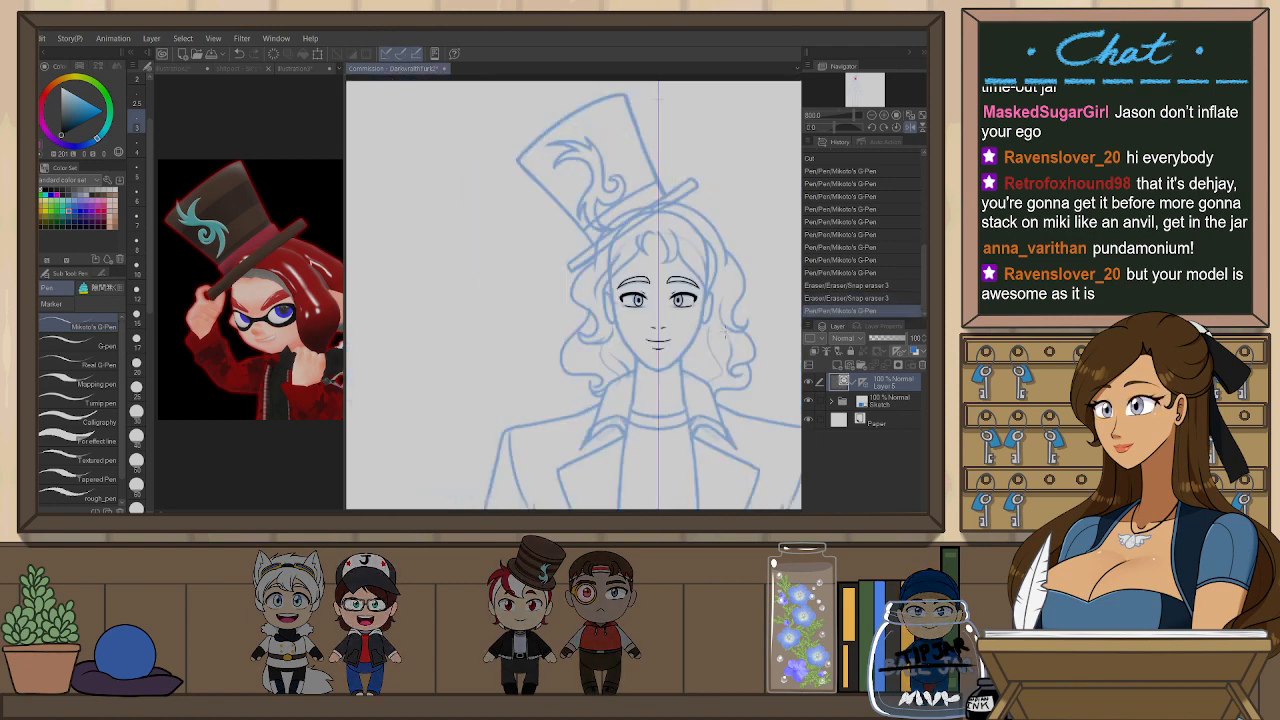
pyautogui.scroll(1, 704, 307)
pyautogui.press('h')
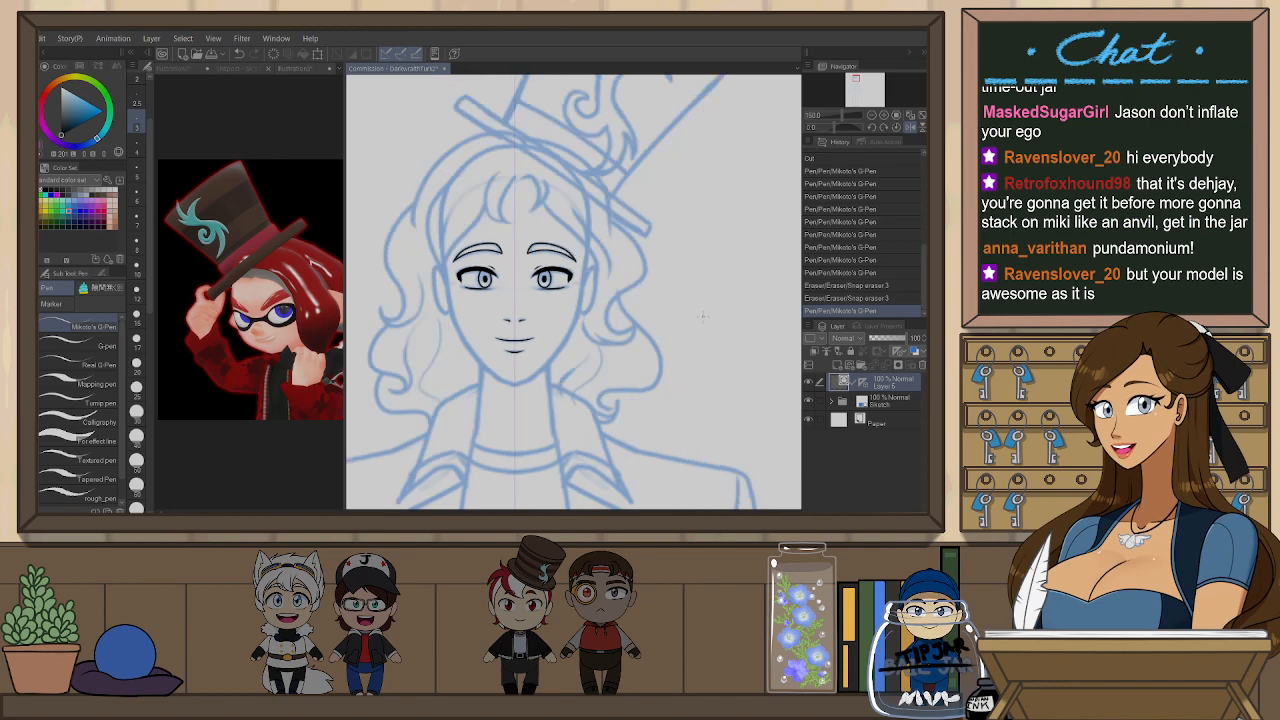
pyautogui.scroll(3, 700, 293)
pyautogui.moveTo(605, 284)
pyautogui.mouseDown()
pyautogui.moveTo(632, 365)
pyautogui.moveTo(671, 367)
pyautogui.mouseUp()
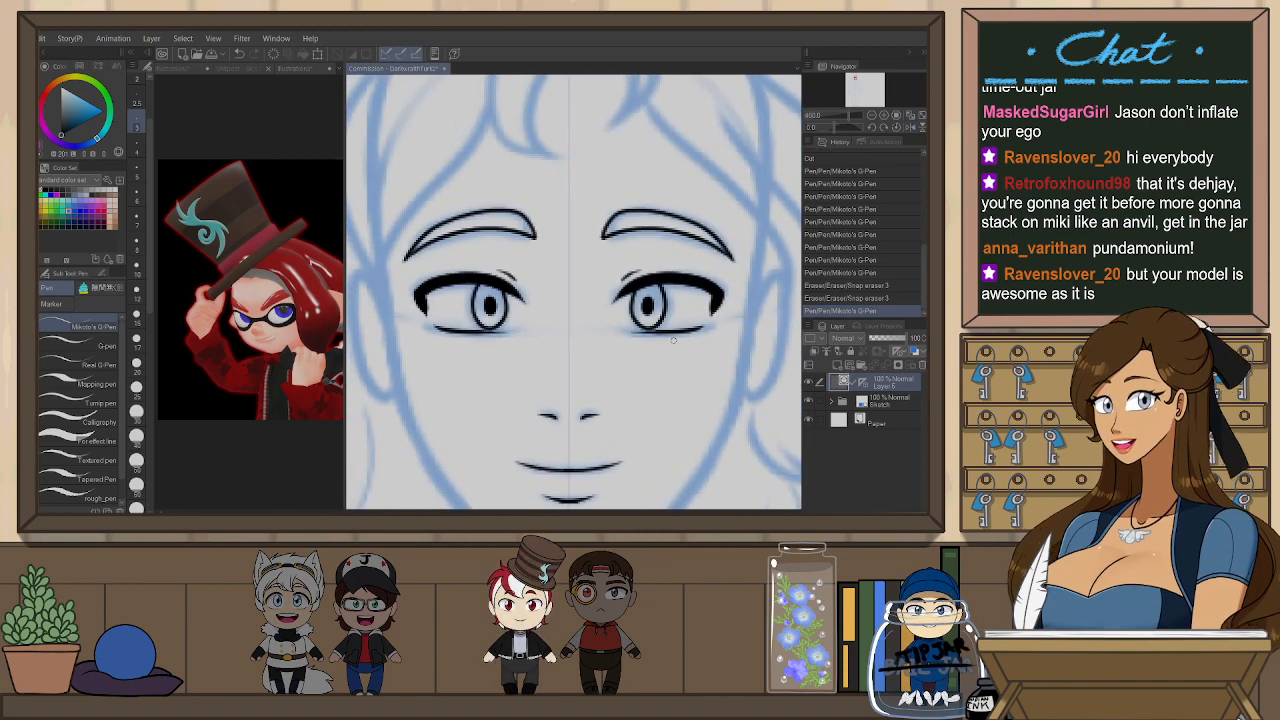
pyautogui.moveTo(712, 384)
pyautogui.mouseDown()
pyautogui.moveTo(637, 349)
pyautogui.moveTo(590, 413)
pyautogui.mouseUp()
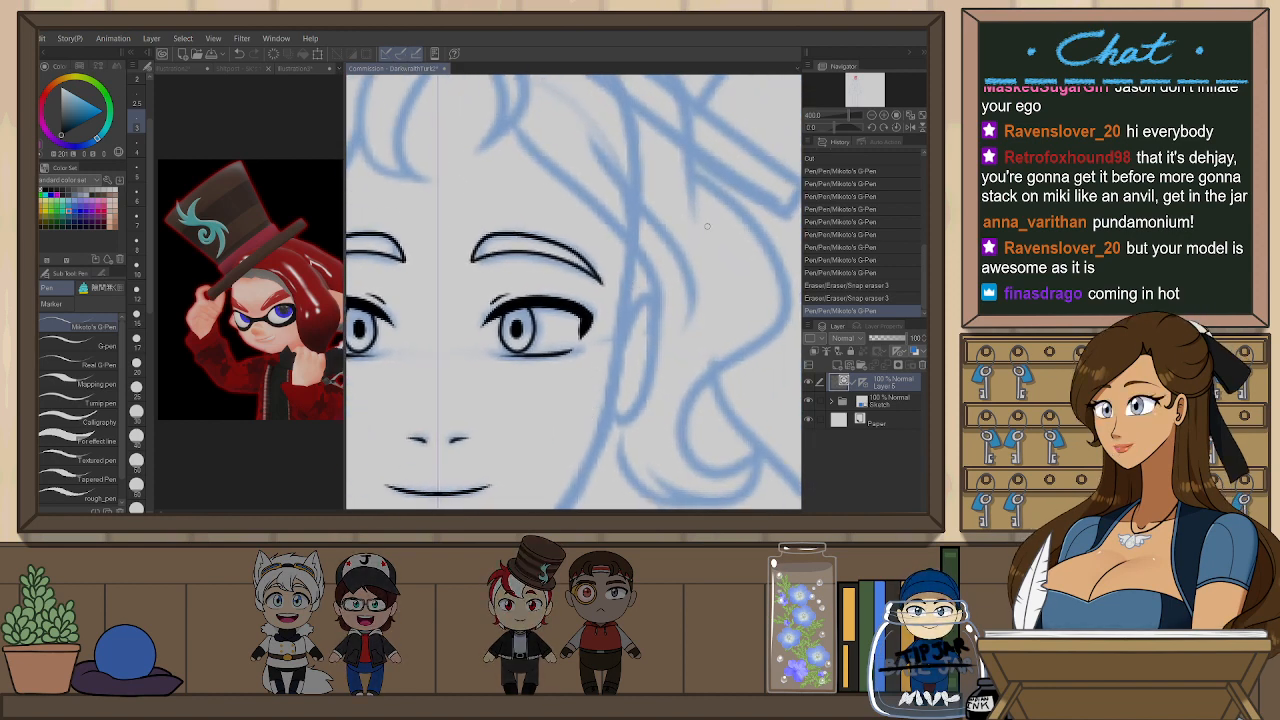
pyautogui.scroll(-2, 711, 222)
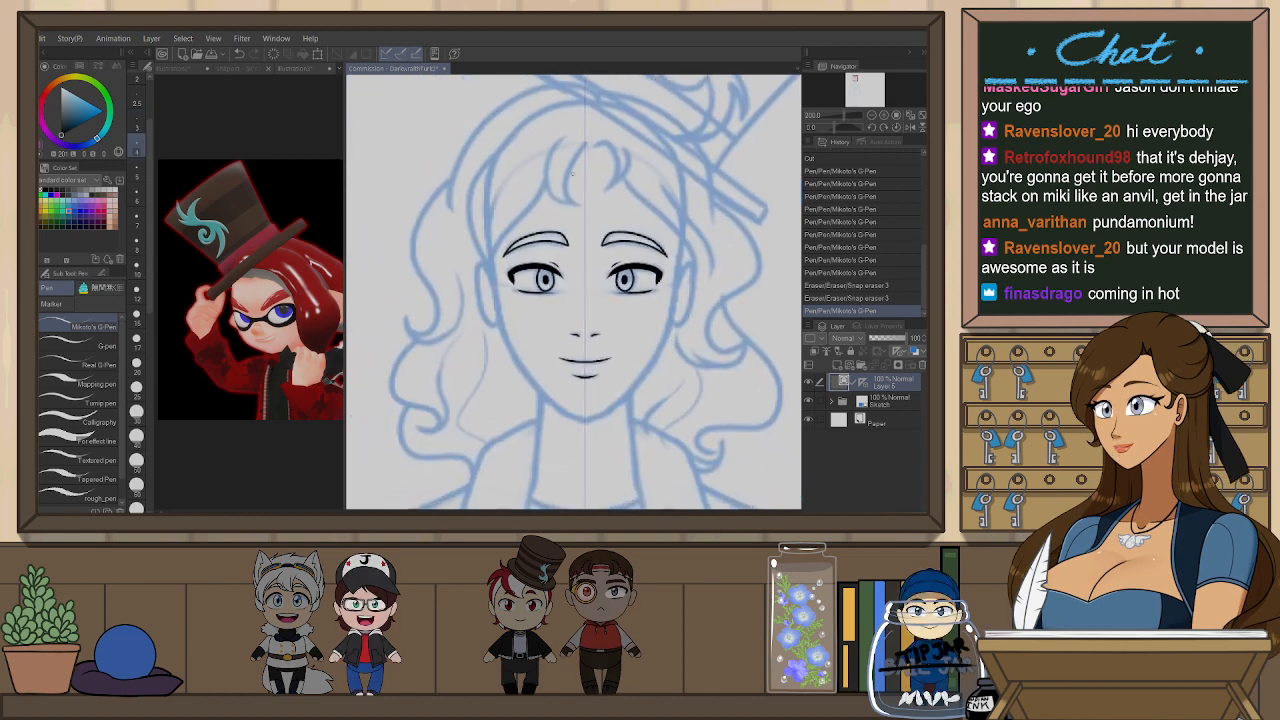
# - Try inking the upper sides of the face at brush size 4
pyautogui.moveTo(684, 228); pyautogui.dragTo(677, 287)
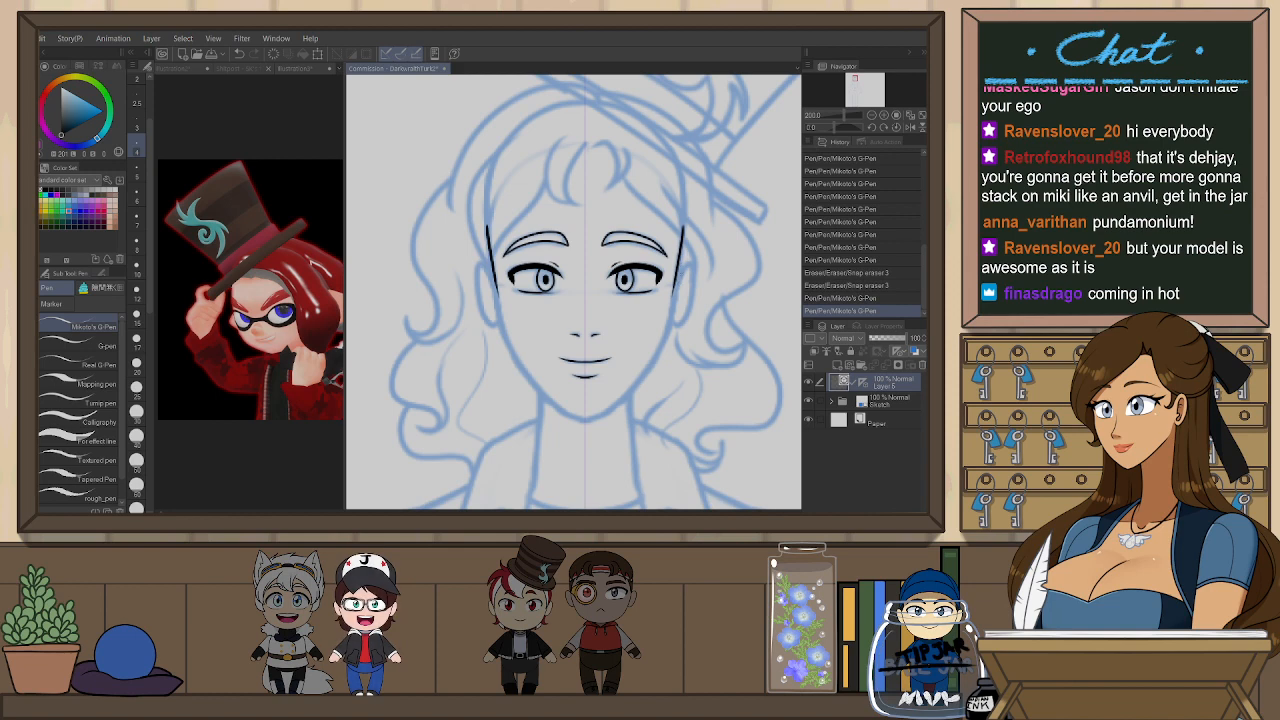
pyautogui.hotkey('ctrl', 'z')
pyautogui.moveTo(684, 226); pyautogui.dragTo(677, 286)
pyautogui.hotkey('ctrl', 'z')
pyautogui.moveTo(678, 356); pyautogui.dragTo(577, 361)
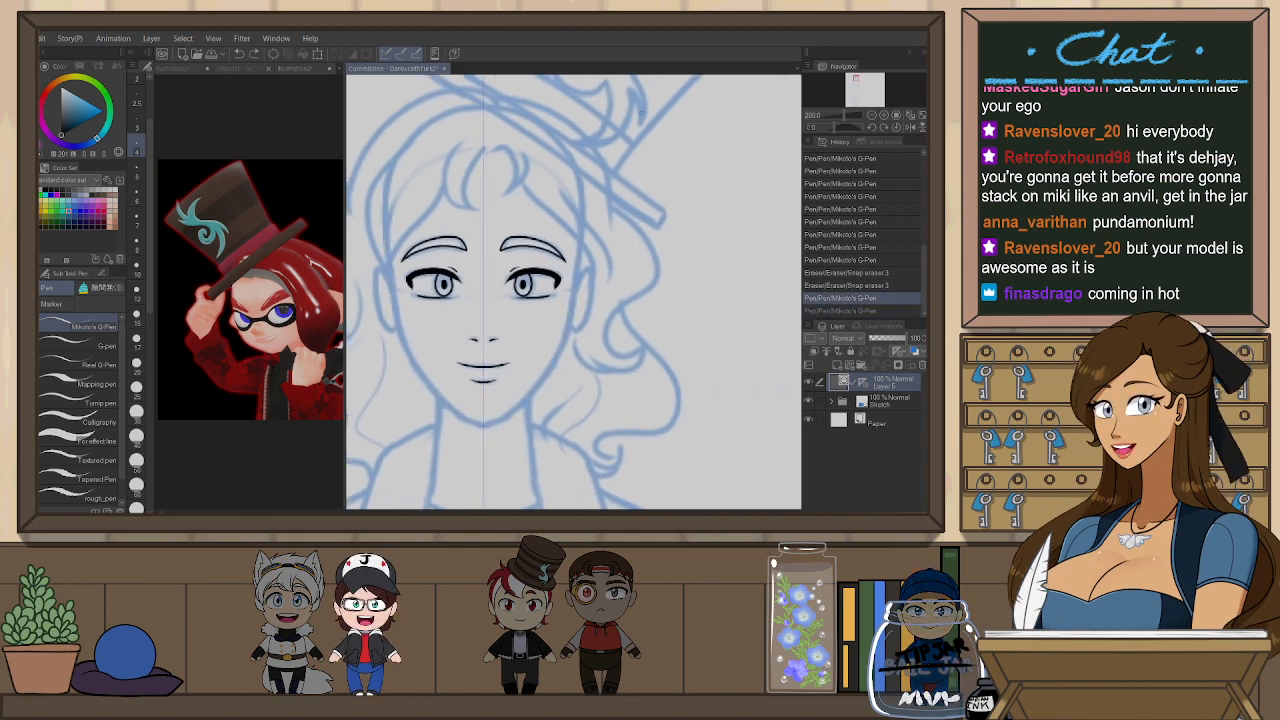
# - Dock the commission canvas with the other document tabs to widen the drawing area, and reset the canvas rotation
pyautogui.moveTo(487, 239); pyautogui.dragTo(520, 206)
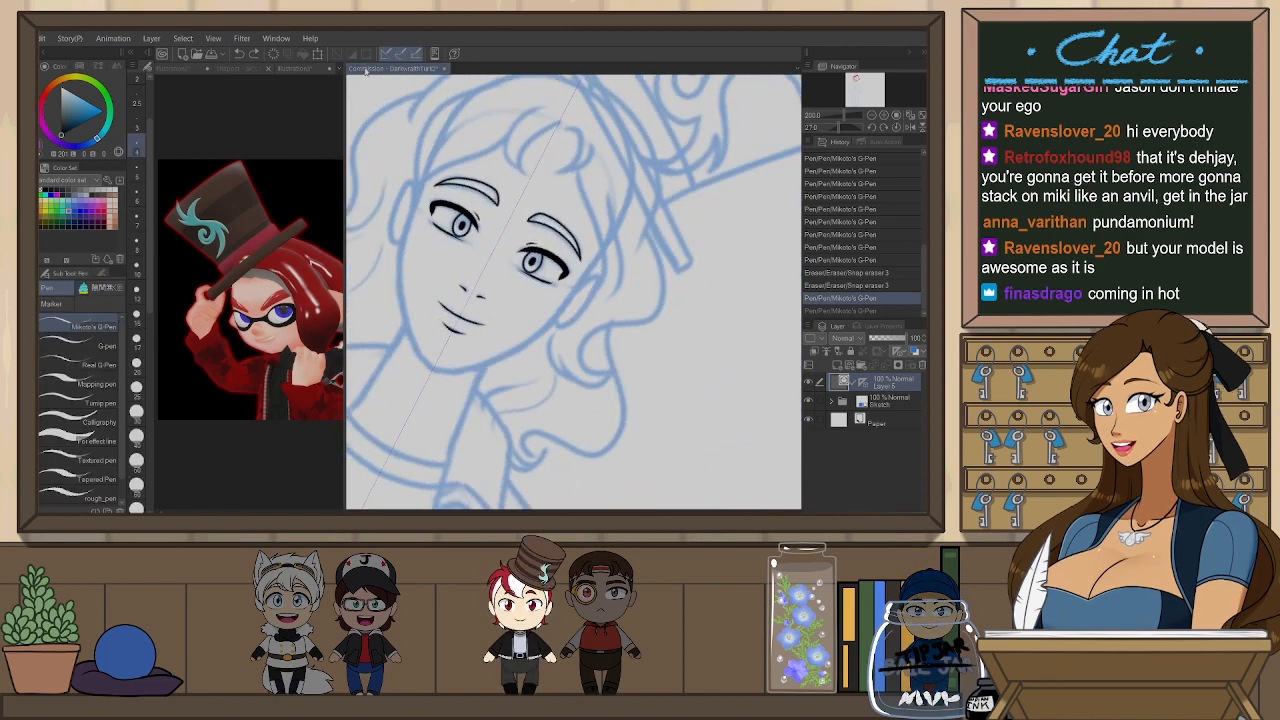
pyautogui.moveTo(349, 70); pyautogui.dragTo(322, 69)
pyautogui.hotkey('ctrl', '@')
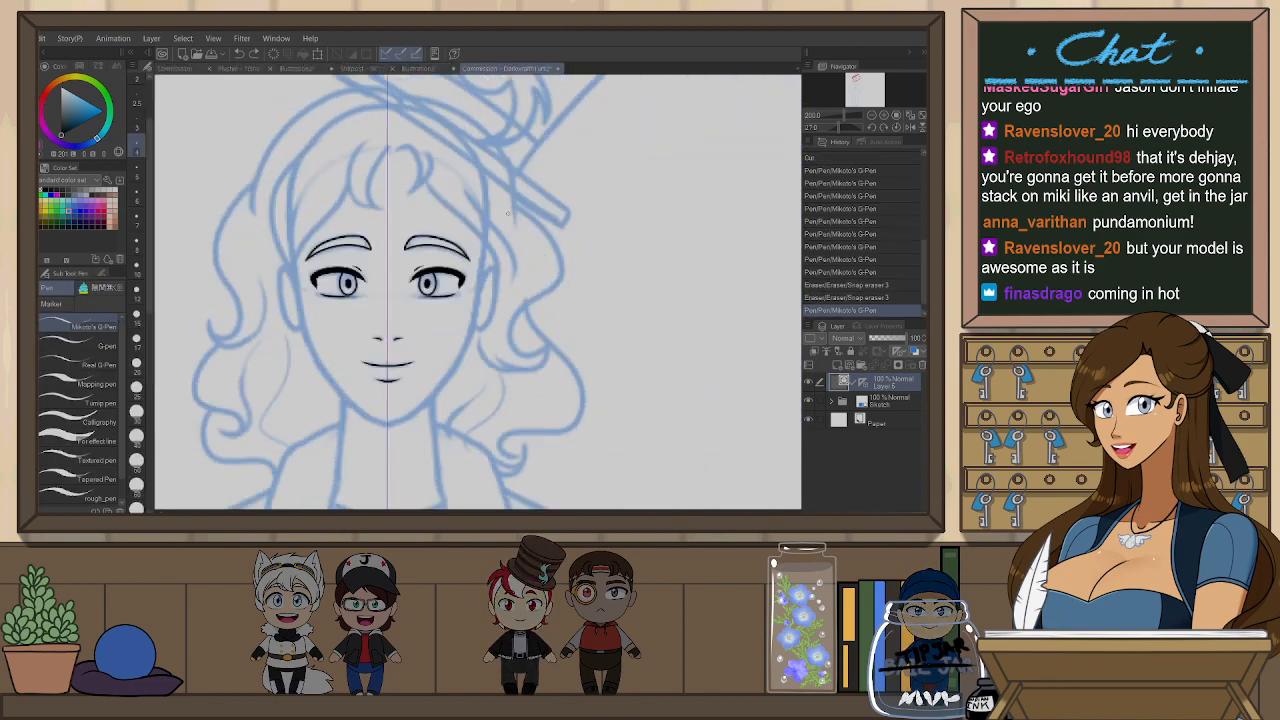
pyautogui.moveTo(495, 284); pyautogui.dragTo(552, 299)
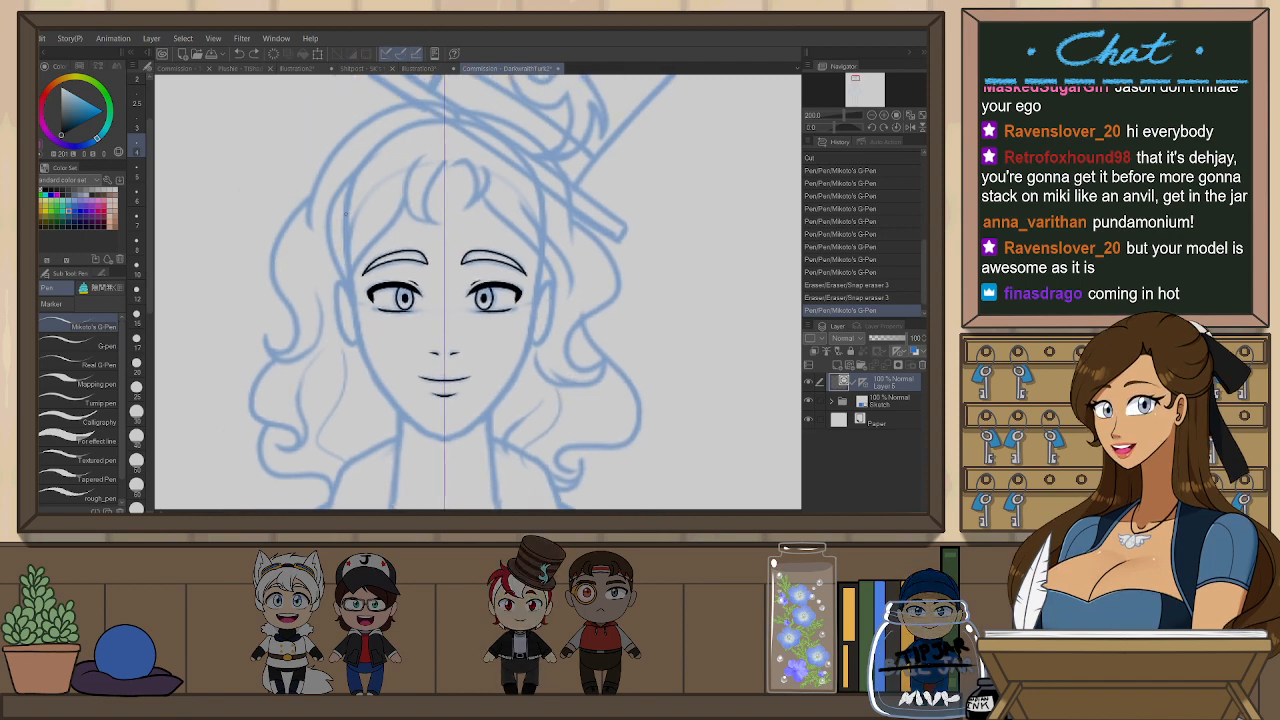
# - Try several strokes for the side contours of the face over the sketch, undoing each one
pyautogui.hotkey('ctrl', 'z')
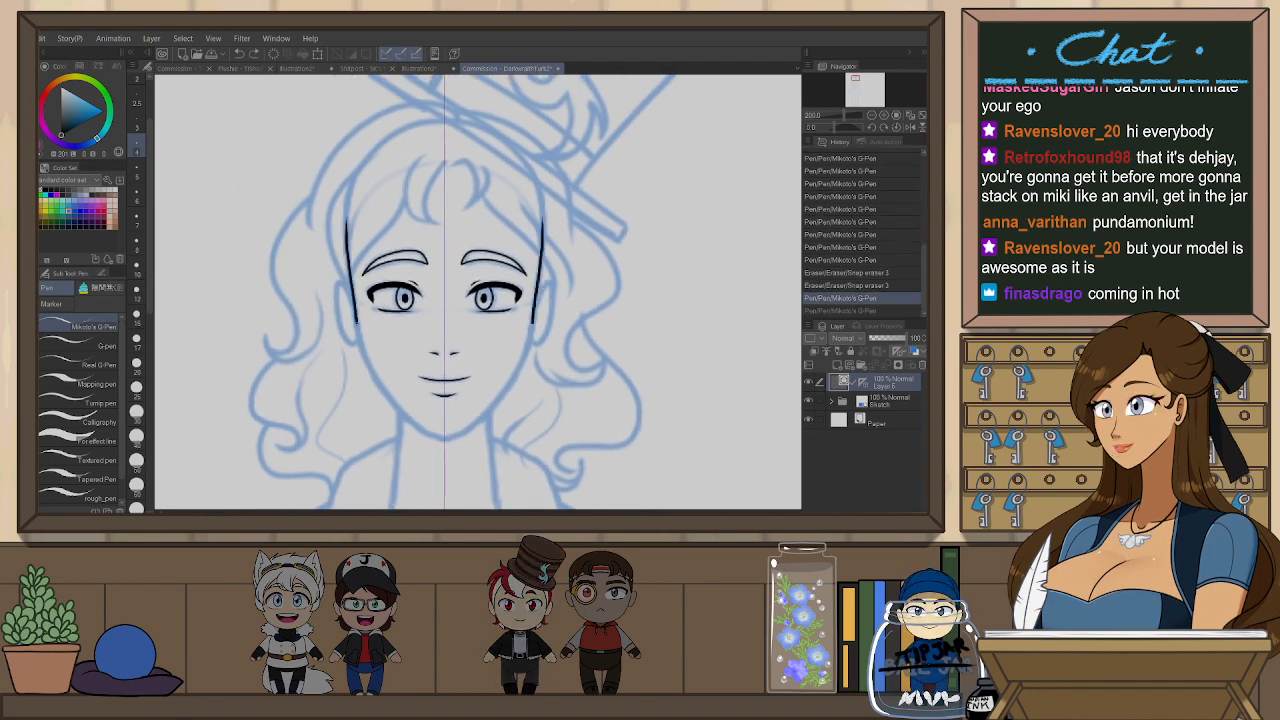
pyautogui.moveTo(372, 378)
pyautogui.mouseDown()
pyautogui.moveTo(407, 423)
pyautogui.moveTo(450, 438)
pyautogui.moveTo(518, 383)
pyautogui.mouseUp()
pyautogui.hotkey('ctrl', 'z')
pyautogui.hotkey('ctrl', 'z')
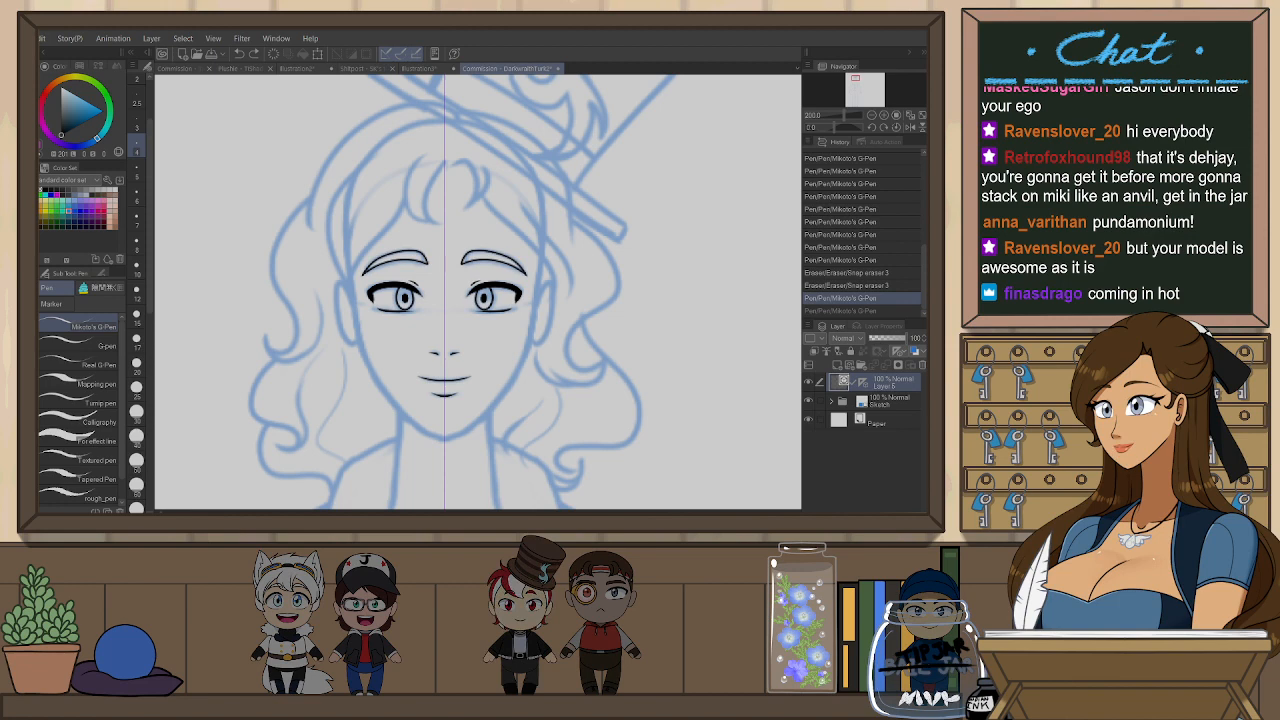
pyautogui.click(547, 215)
pyautogui.moveTo(344, 200); pyautogui.dragTo(350, 288)
pyautogui.hotkey('ctrl', 'z')
pyautogui.hotkey('ctrl', 'z')
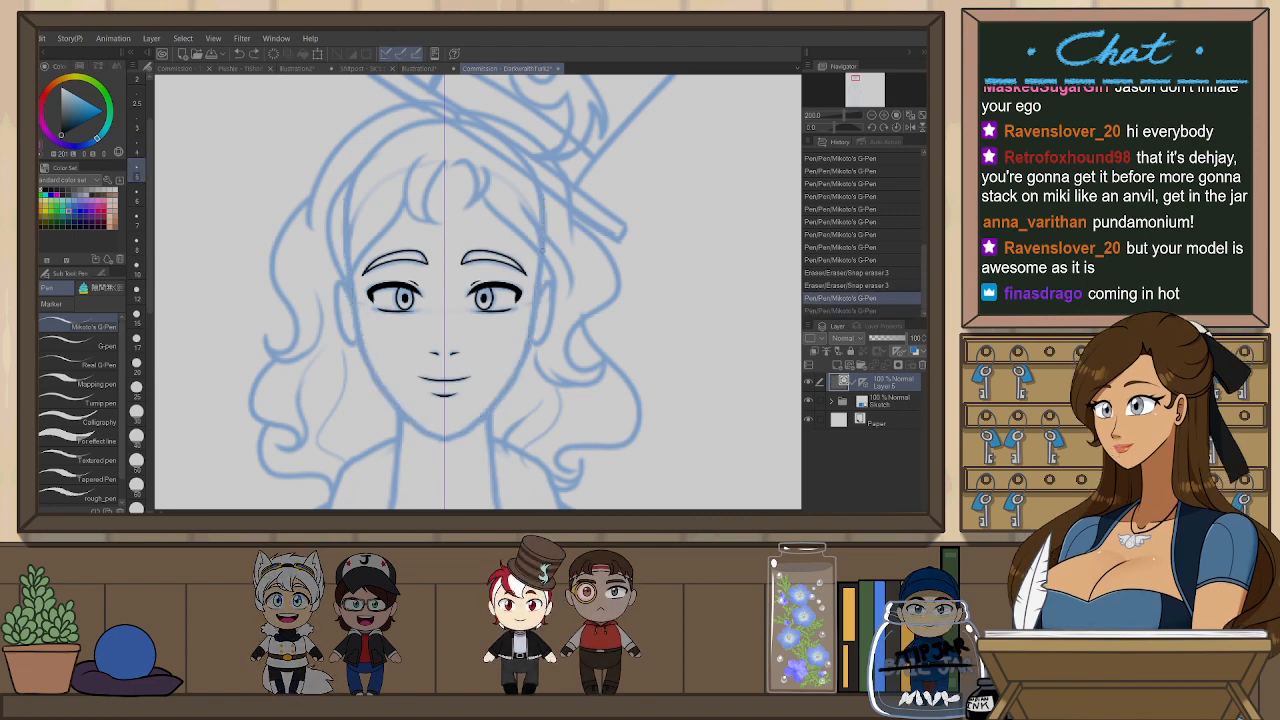
pyautogui.moveTo(538, 195); pyautogui.dragTo(541, 268)
pyautogui.hotkey('ctrl', 'z')
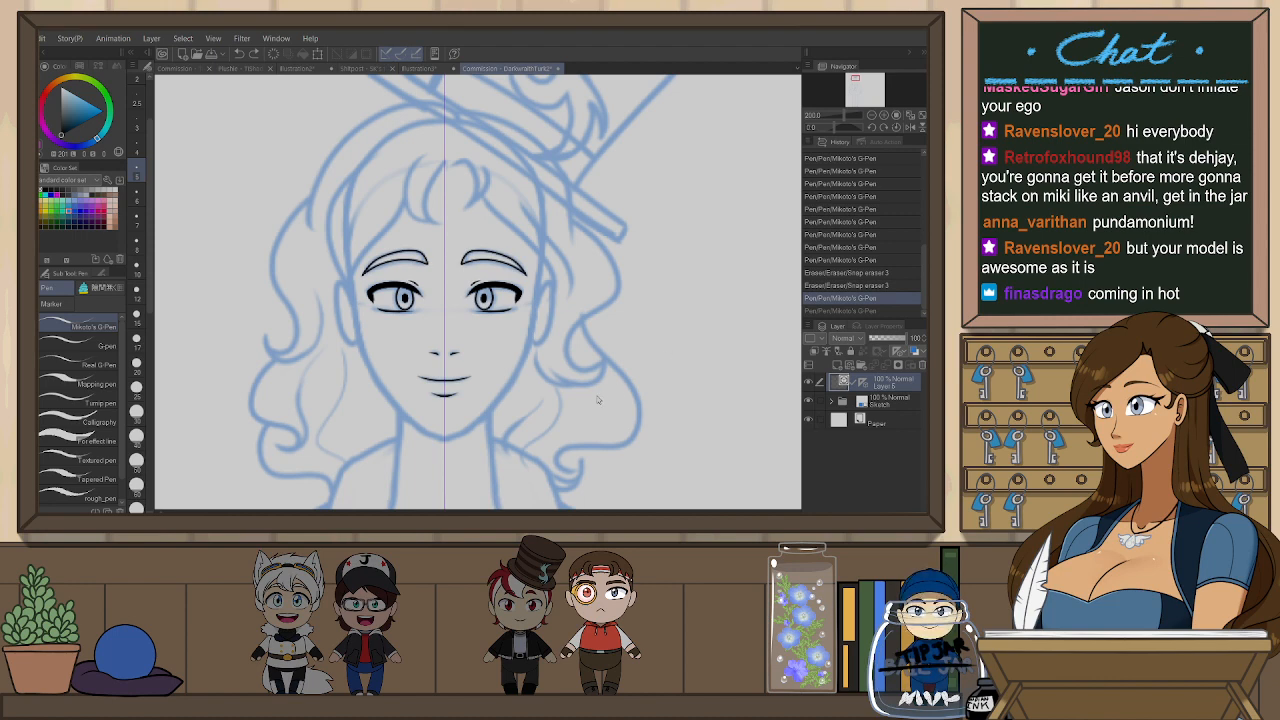
# - Add a new vector layer above the facial features and move the symmetry ruler onto it
pyautogui.click(849, 365)
pyautogui.moveTo(862, 401); pyautogui.dragTo(862, 382)
# - Ink the symmetrical face contour from the temples to a rounded chin at brush size 5, undoing and redrawing unsatisfactory strokes
pyautogui.moveTo(538, 190); pyautogui.dragTo(542, 310)
pyautogui.hotkey('ctrl', 'z')
pyautogui.moveTo(546, 262); pyautogui.dragTo(540, 300)
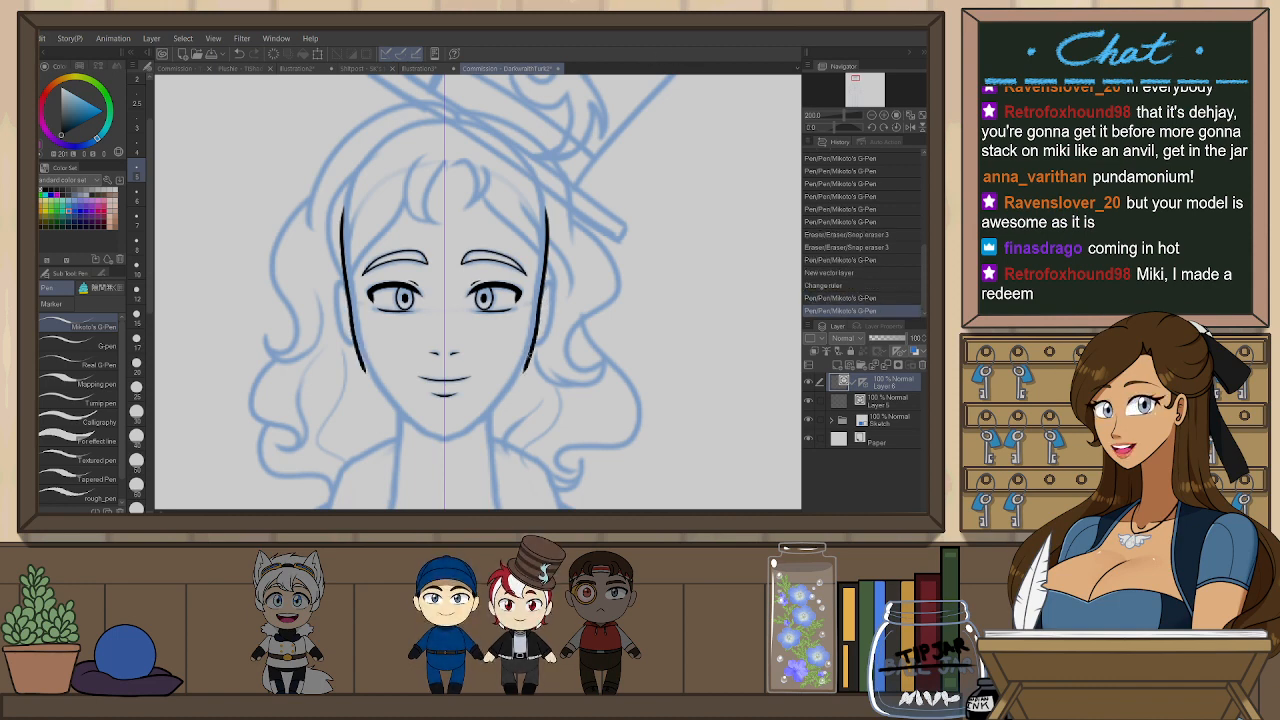
pyautogui.hotkey('ctrl', 'z')
pyautogui.hotkey('ctrl', 'y')
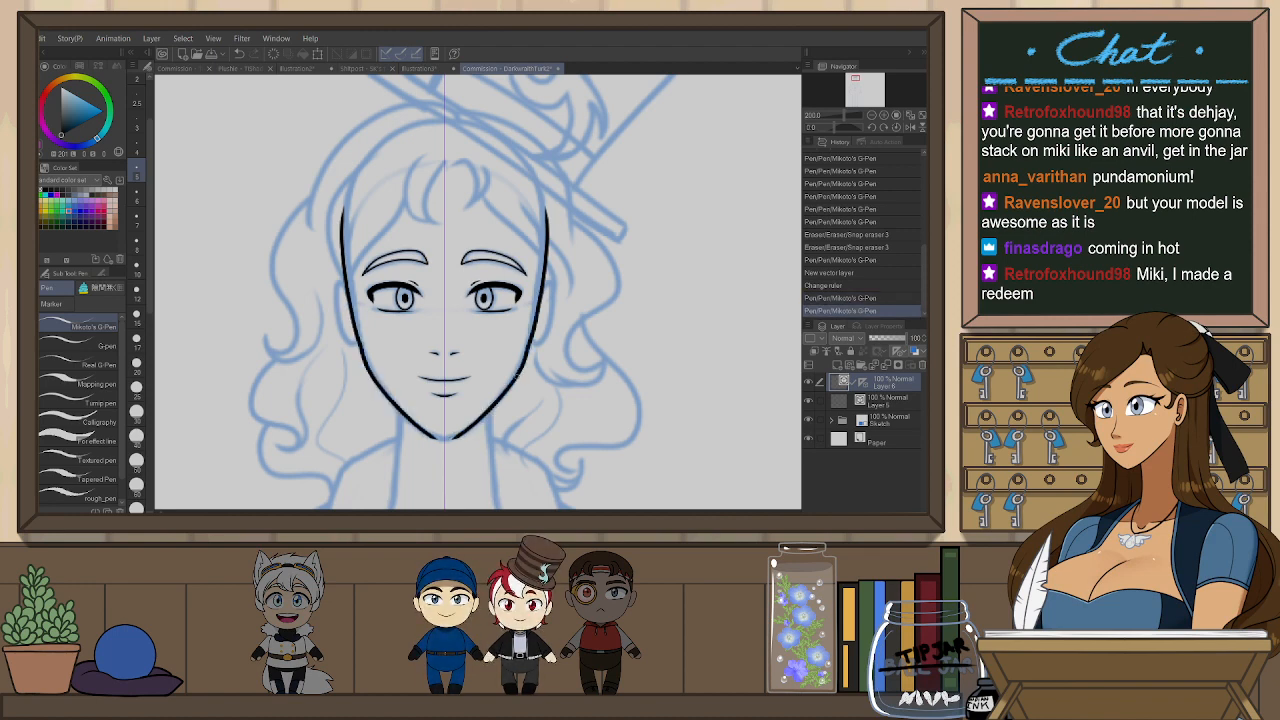
pyautogui.hotkey('ctrl', 'z')
pyautogui.hotkey('ctrl', 'y')
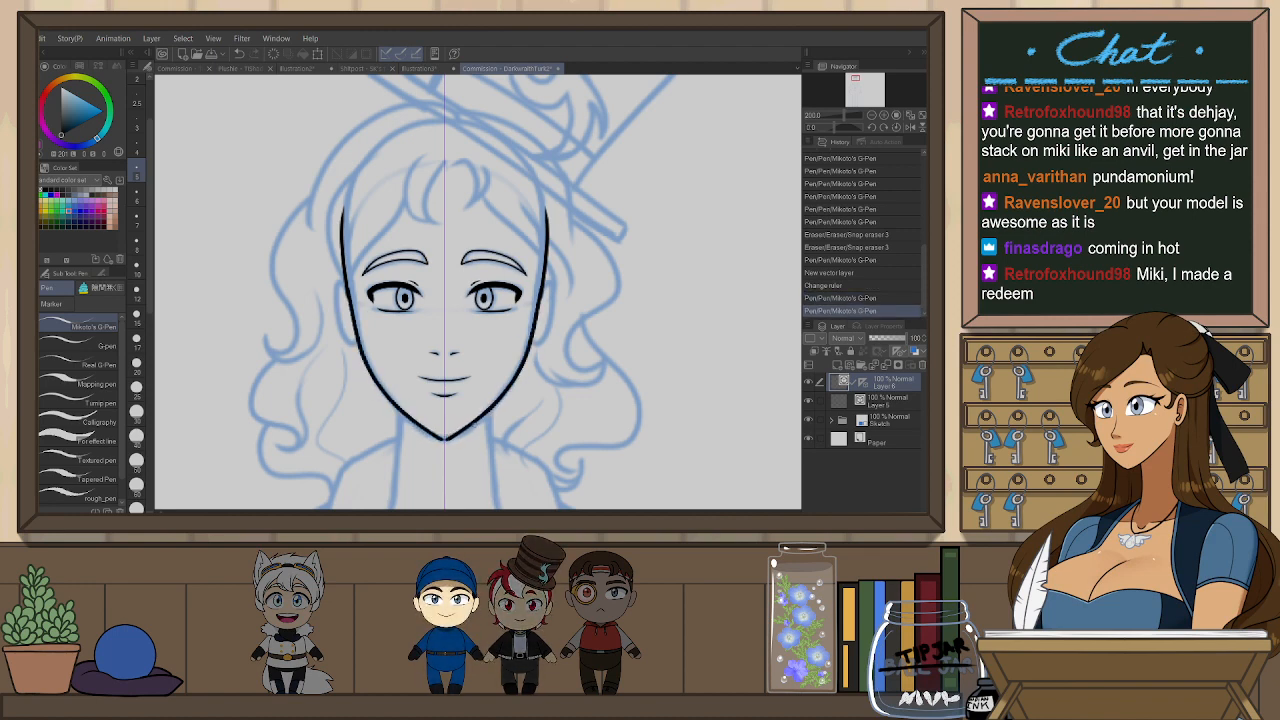
pyautogui.hotkey('ctrl', 'z')
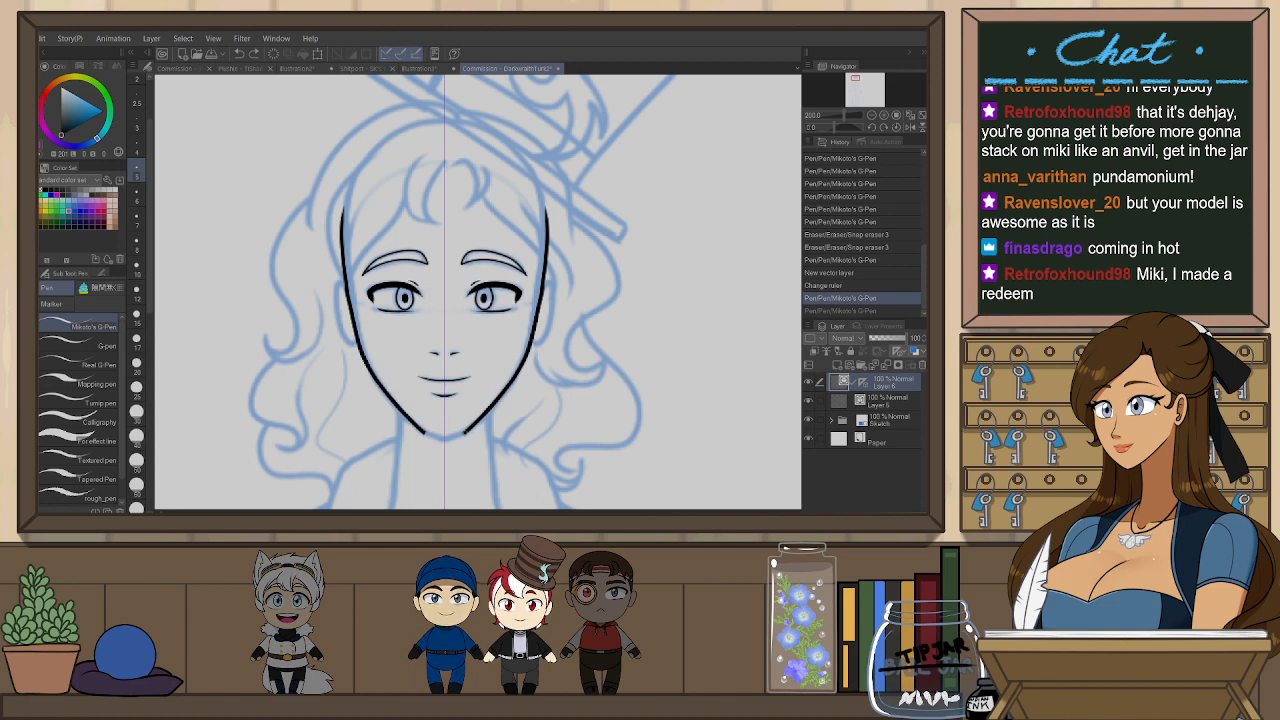
pyautogui.hotkey('ctrl', 'z')
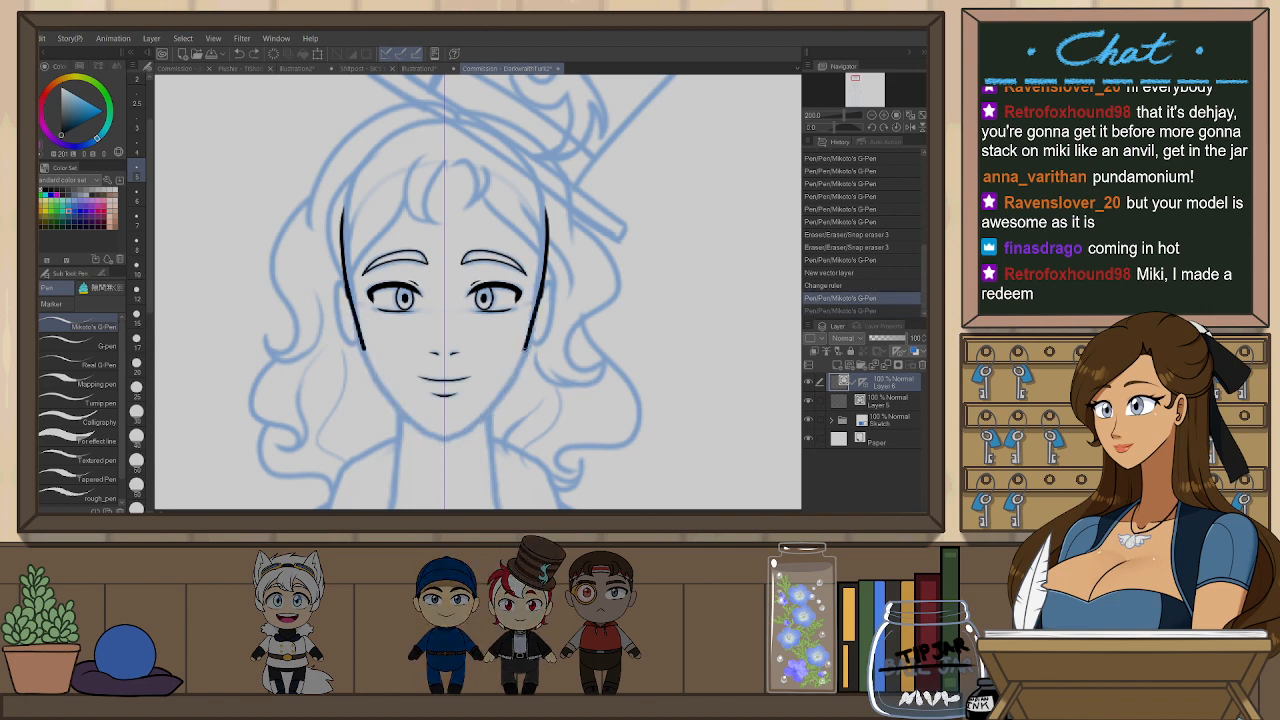
pyautogui.hotkey('ctrl', 'y')
pyautogui.hotkey('ctrl', 'z')
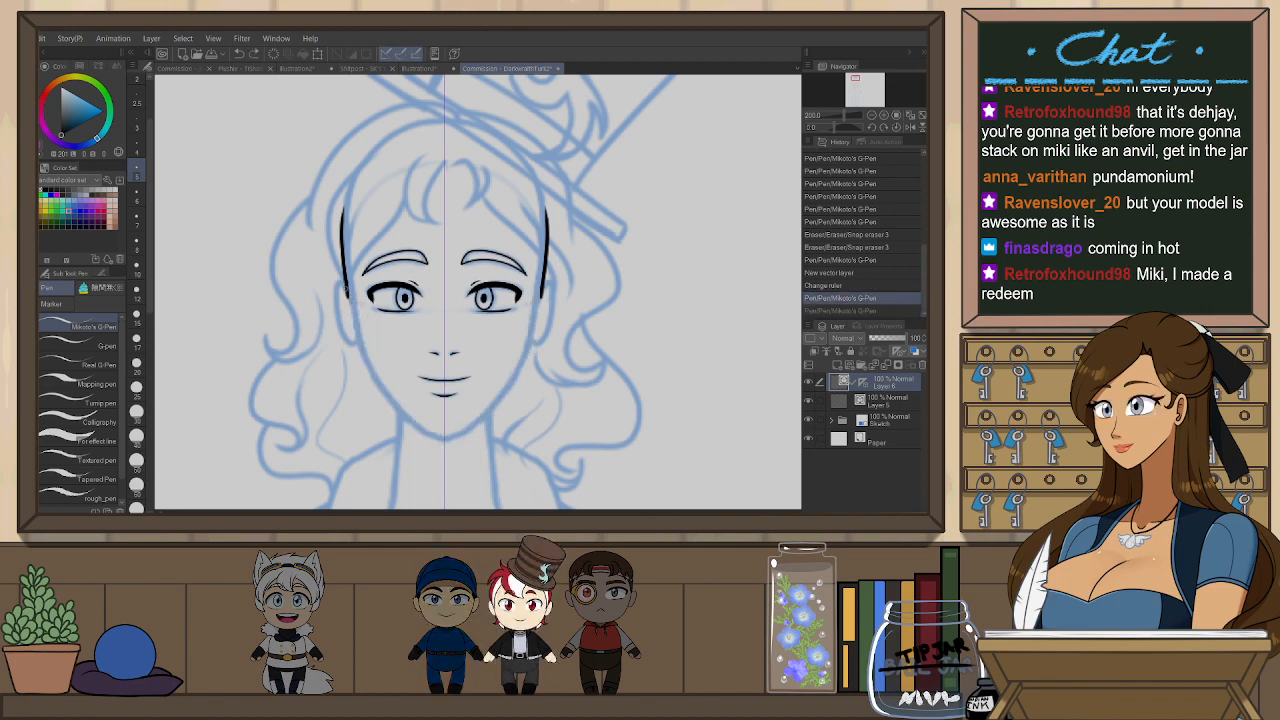
pyautogui.hotkey('ctrl', 'z')
pyautogui.hotkey('ctrl', 'y')
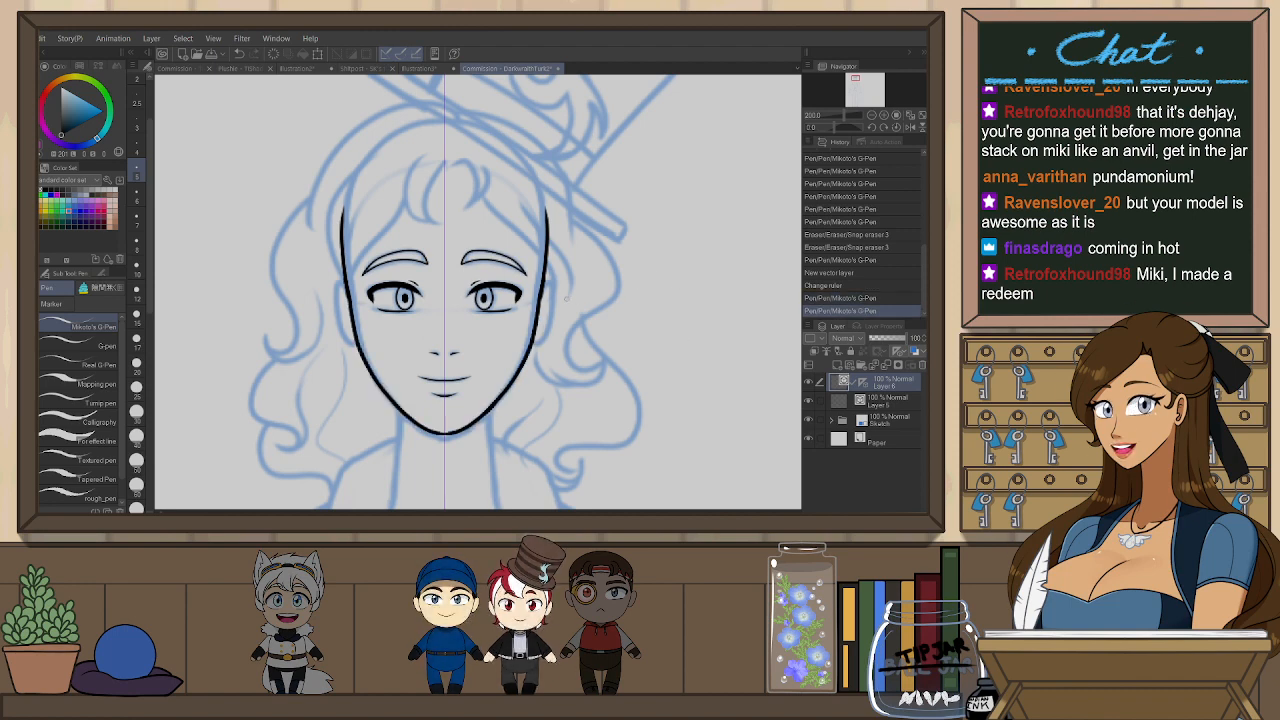
# - Ink the outer outlines of both ears against the face contour and erase the excess line where they meet
pyautogui.moveTo(546, 278); pyautogui.dragTo(548, 310)
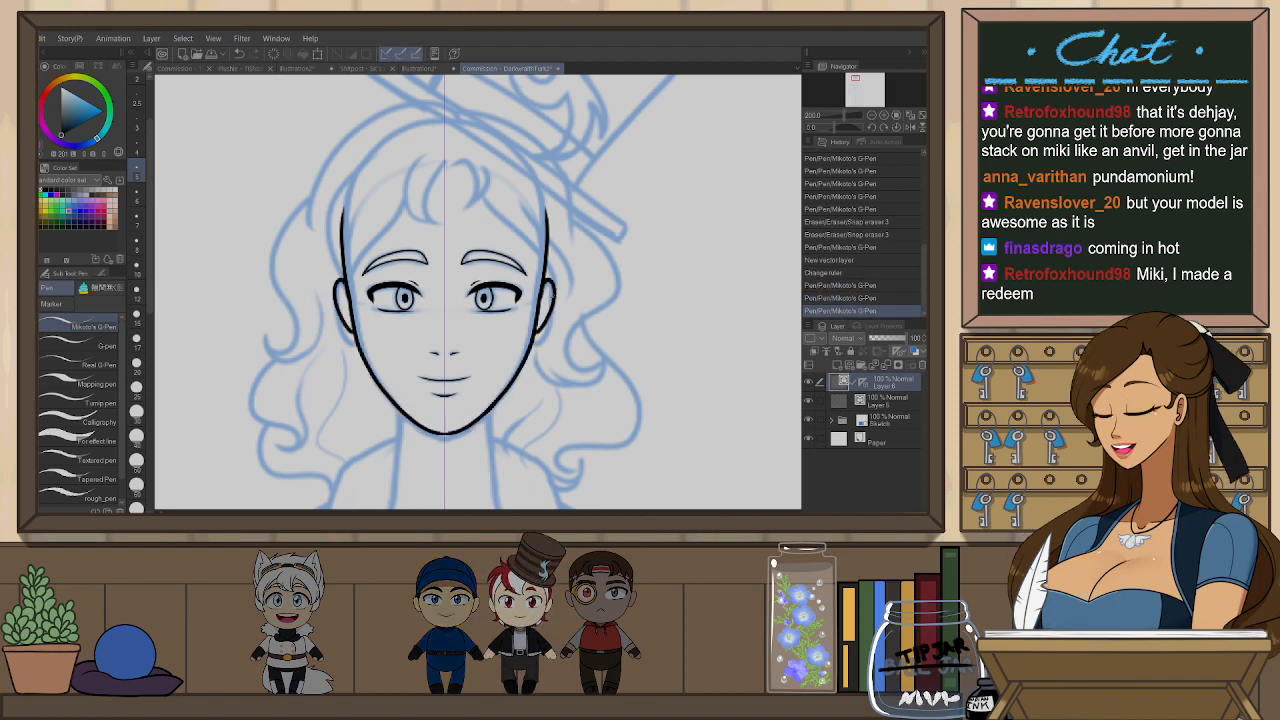
pyautogui.hotkey('ctrl', 'z')
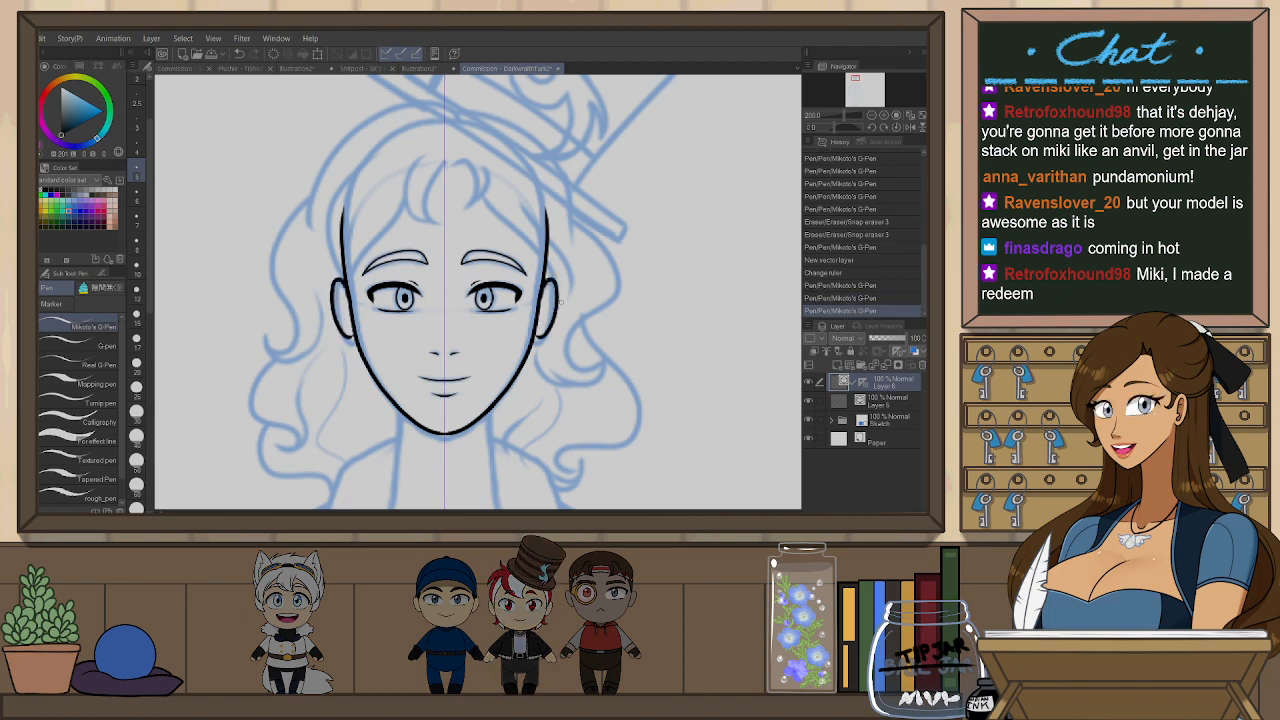
pyautogui.moveTo(548, 278); pyautogui.dragTo(534, 338)
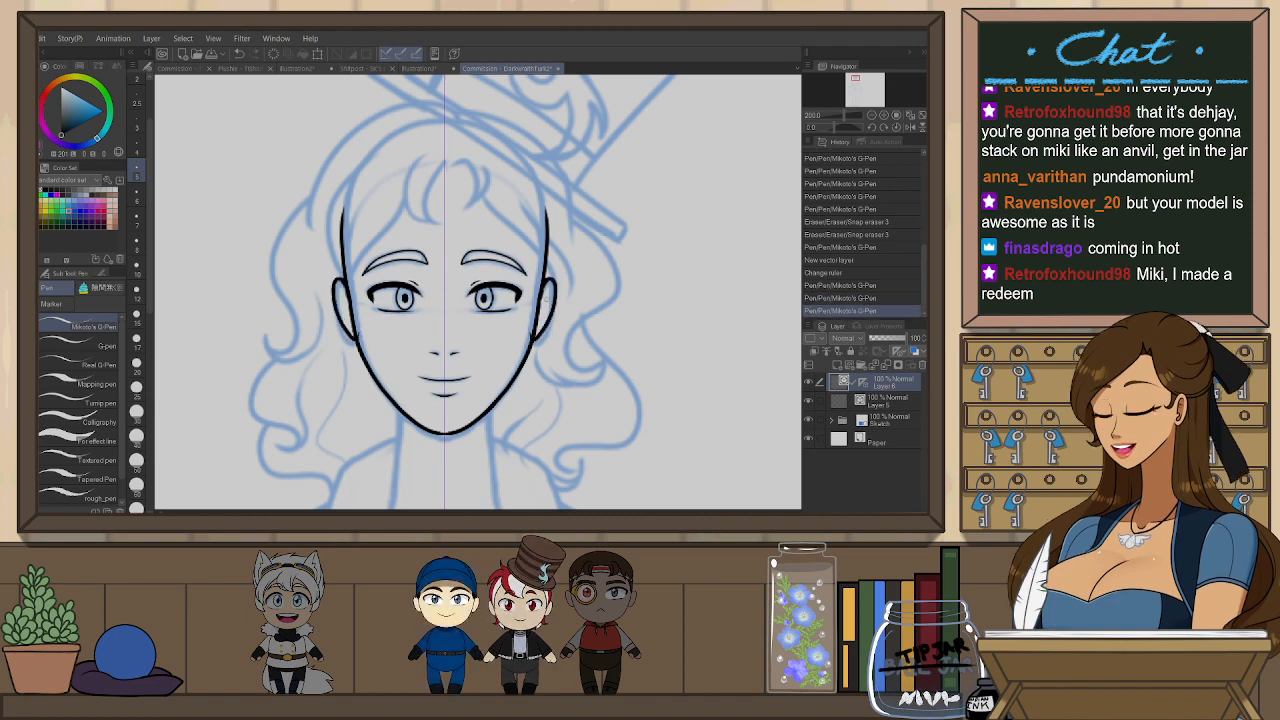
pyautogui.press('e')
pyautogui.click(541, 296)
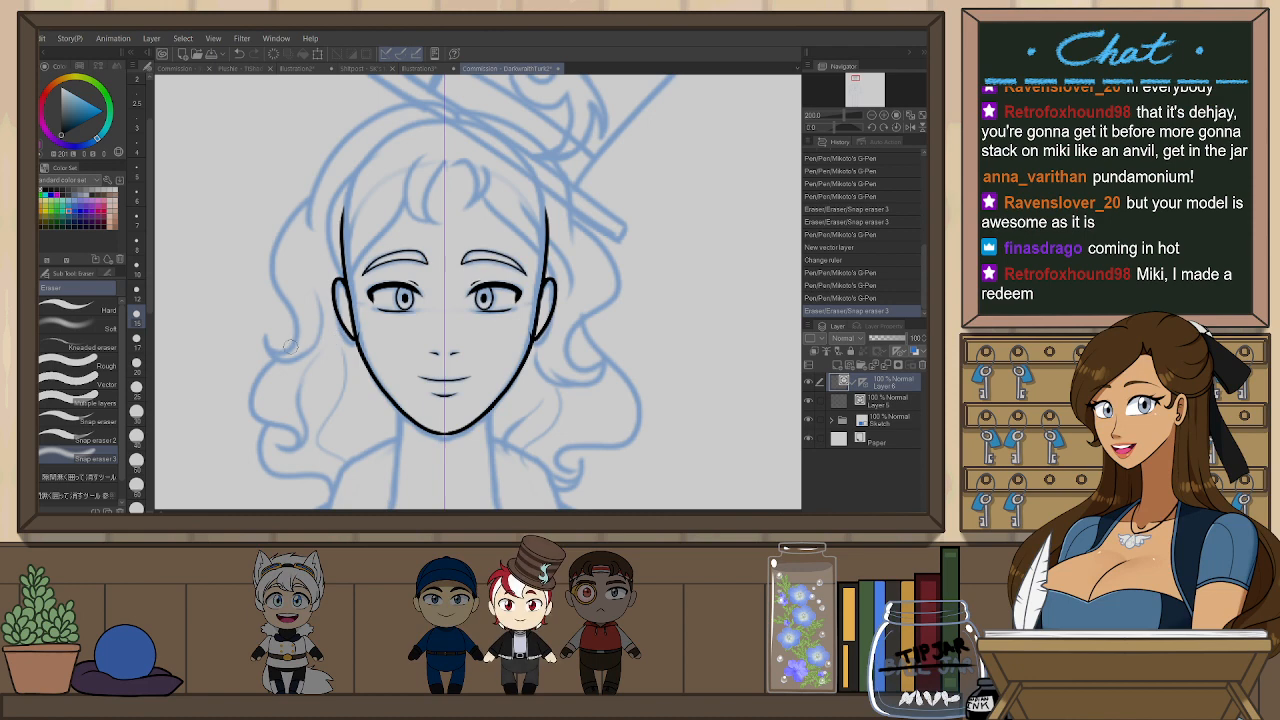
# - Ink the symmetrical sides of the neck from the jaw down to the collar with Mikoto's G-Pen, redrawing the unsatisfactory strokes
pyautogui.click(106, 437)
pyautogui.click(365, 323)
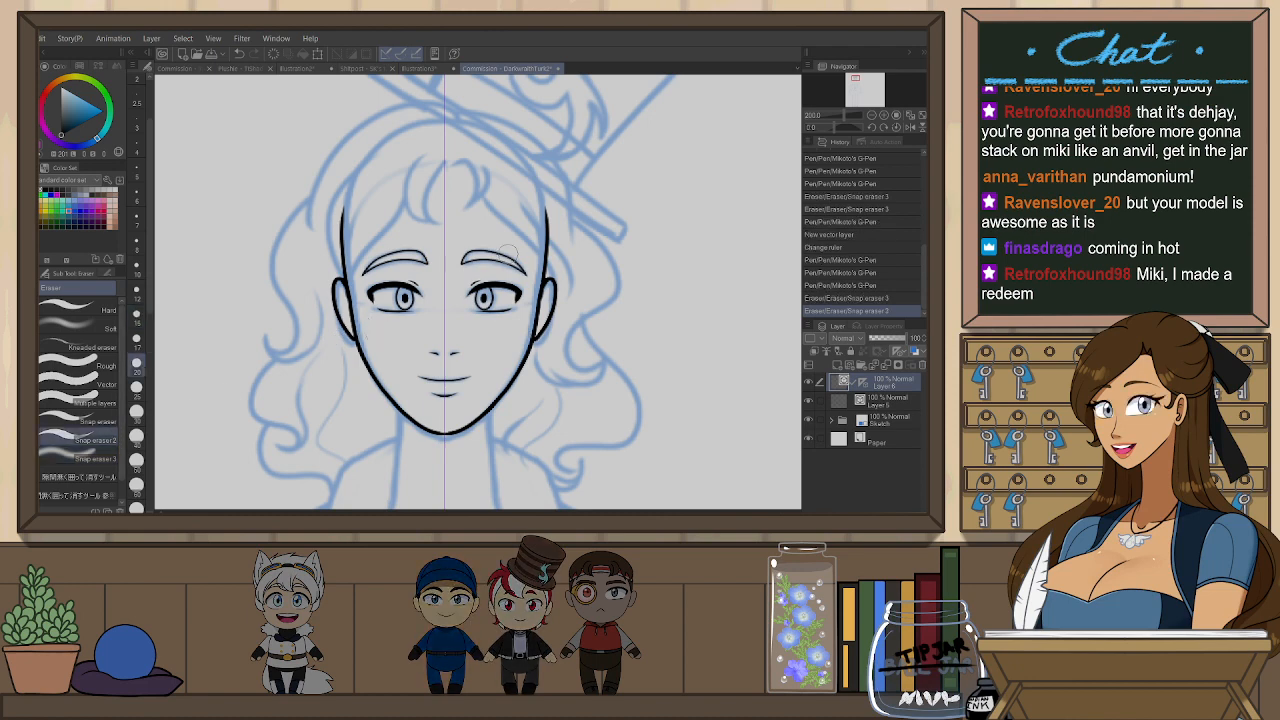
pyautogui.press('p')
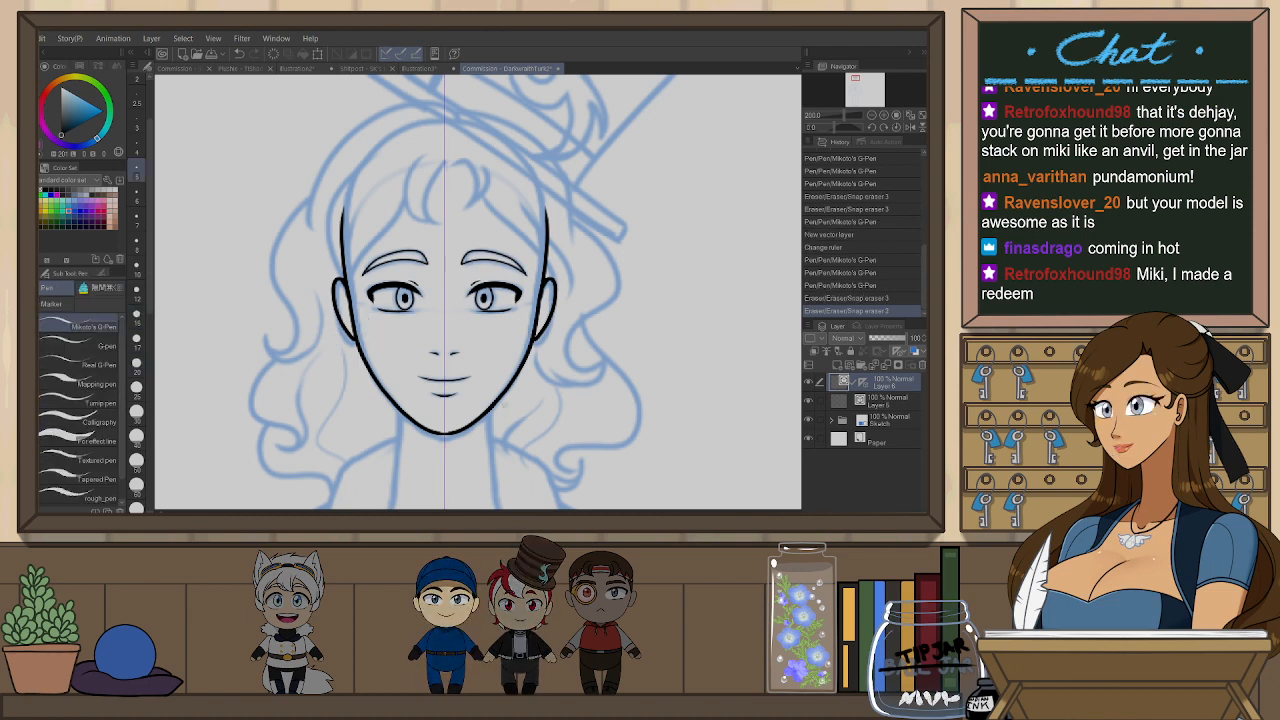
pyautogui.hotkey('ctrl', 'z')
pyautogui.moveTo(519, 456); pyautogui.dragTo(538, 286)
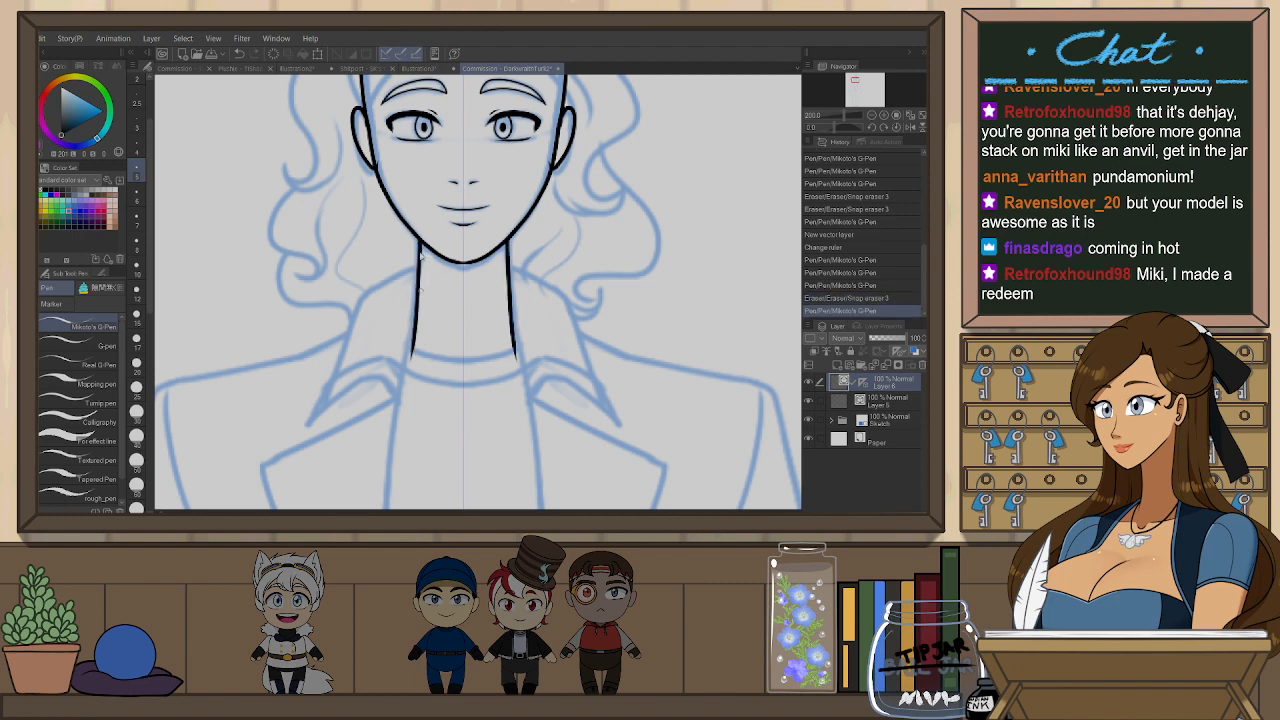
pyautogui.hotkey('ctrl', 'z')
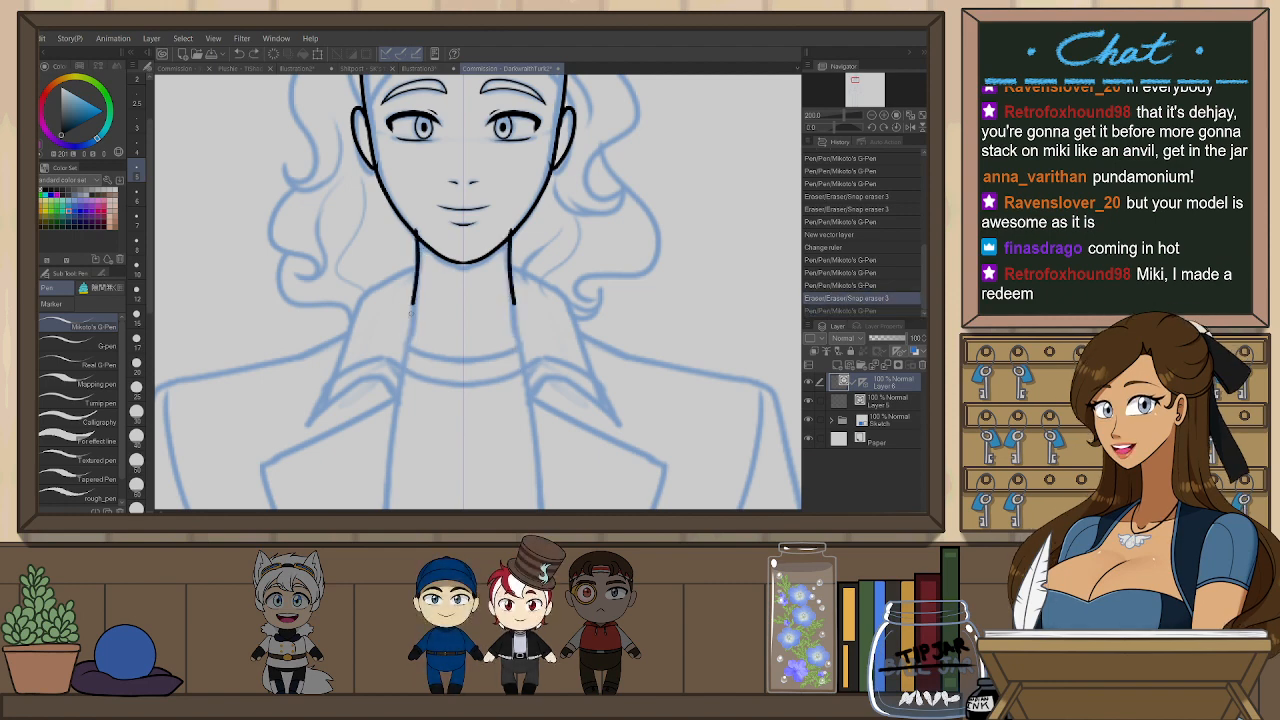
pyautogui.moveTo(414, 262); pyautogui.dragTo(410, 343)
pyautogui.moveTo(512, 285); pyautogui.dragTo(516, 345)
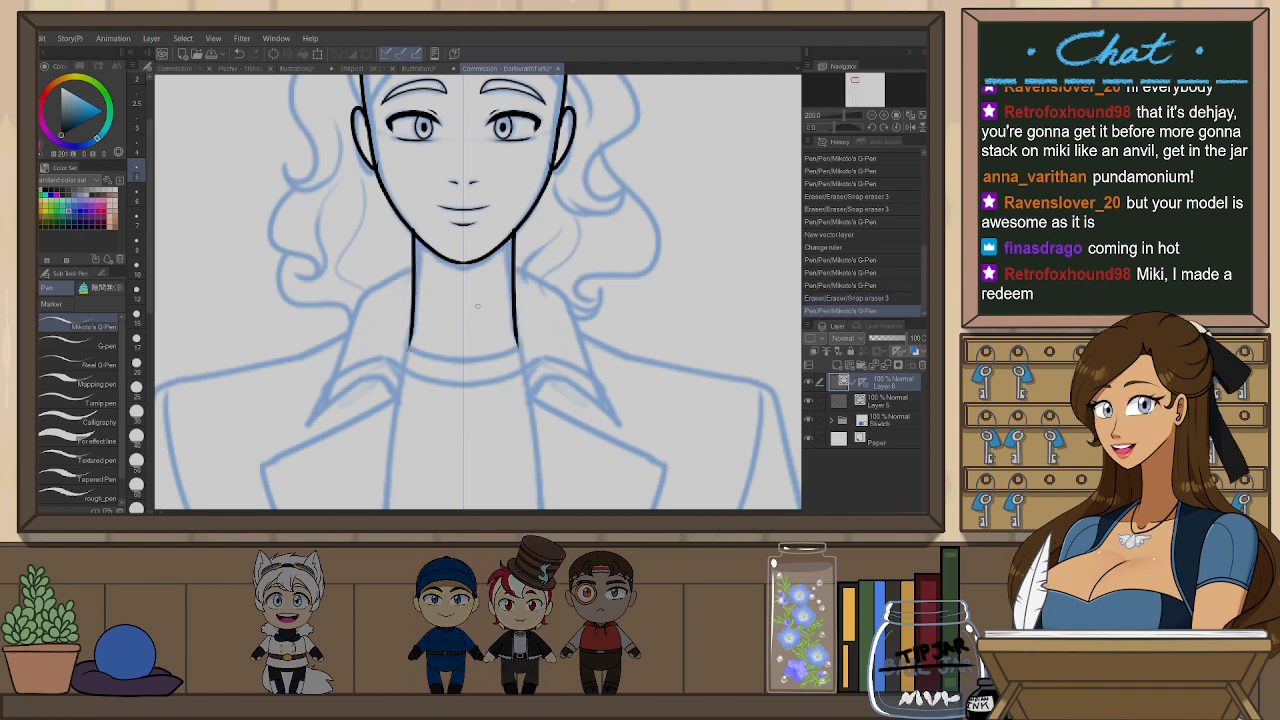
# - Ink the mirrored inner garment edges from the base of the neck down the chest, undoing and redrawing until the curve fits the sketch
pyautogui.moveTo(489, 296); pyautogui.dragTo(555, 276)
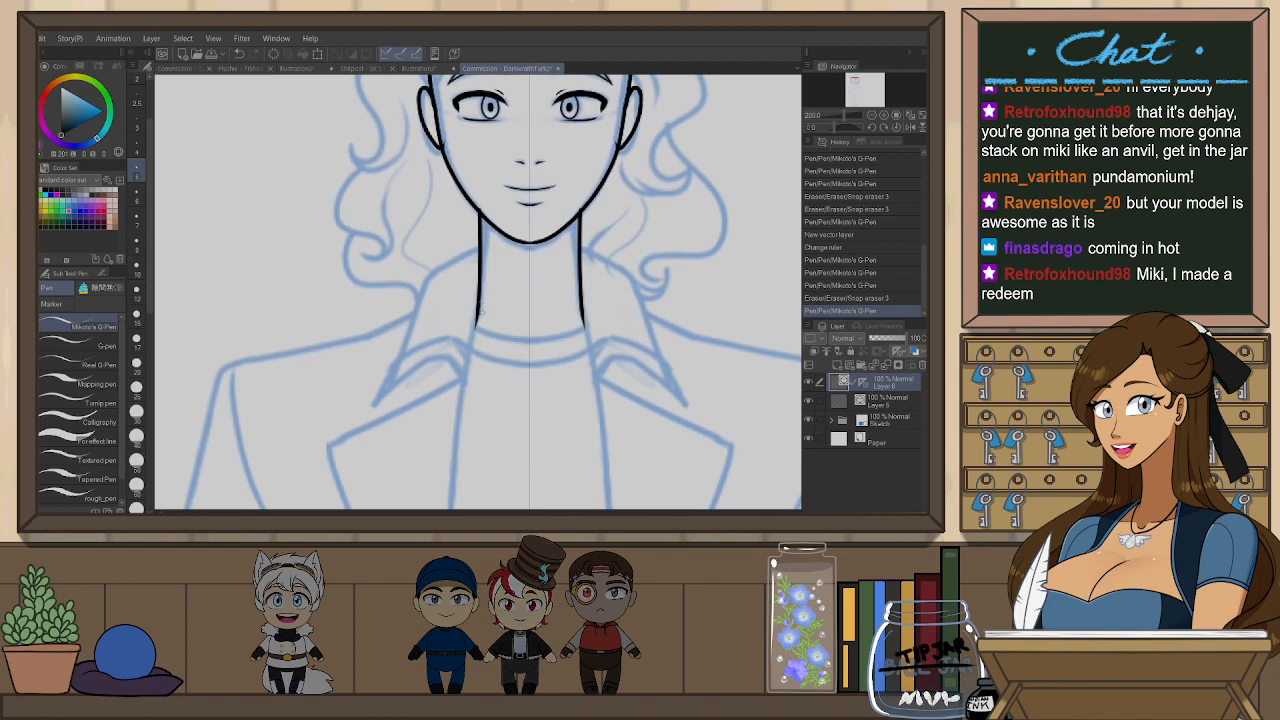
pyautogui.moveTo(477, 328); pyautogui.dragTo(458, 455)
pyautogui.moveTo(583, 328); pyautogui.dragTo(601, 455)
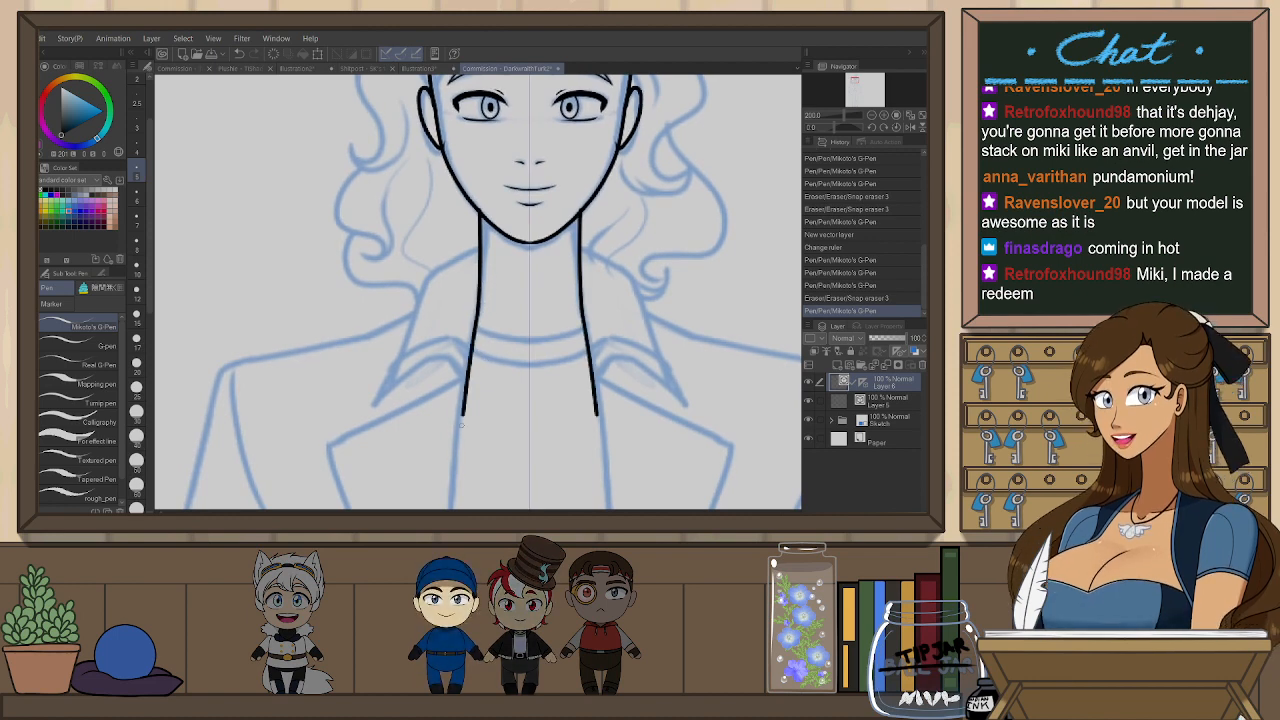
pyautogui.hotkey('ctrl', 'z')
pyautogui.hotkey('ctrl', 'z')
pyautogui.moveTo(478, 314); pyautogui.dragTo(448, 480)
pyautogui.hotkey('ctrl', 'z')
pyautogui.hotkey('ctrl', 'z')
pyautogui.moveTo(478, 314); pyautogui.dragTo(448, 478)
pyautogui.hotkey('ctrl', 'z')
pyautogui.moveTo(479, 310); pyautogui.dragTo(451, 495)
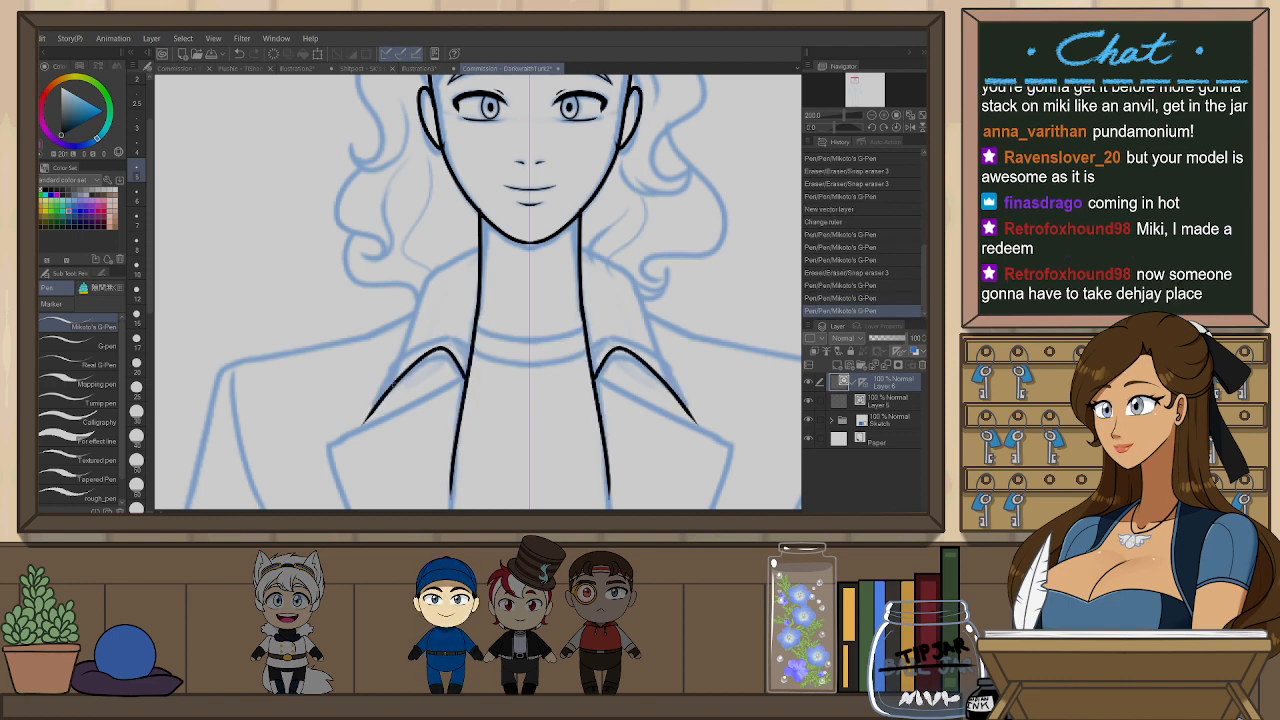
# - Redraw the folded collar flaps and ink the collar's outer edges from the neck to the pointed tips on both sides
pyautogui.hotkey('ctrl', 'z')
pyautogui.moveTo(466, 377)
pyautogui.mouseDown()
pyautogui.moveTo(436, 352)
pyautogui.moveTo(377, 412)
pyautogui.mouseUp()
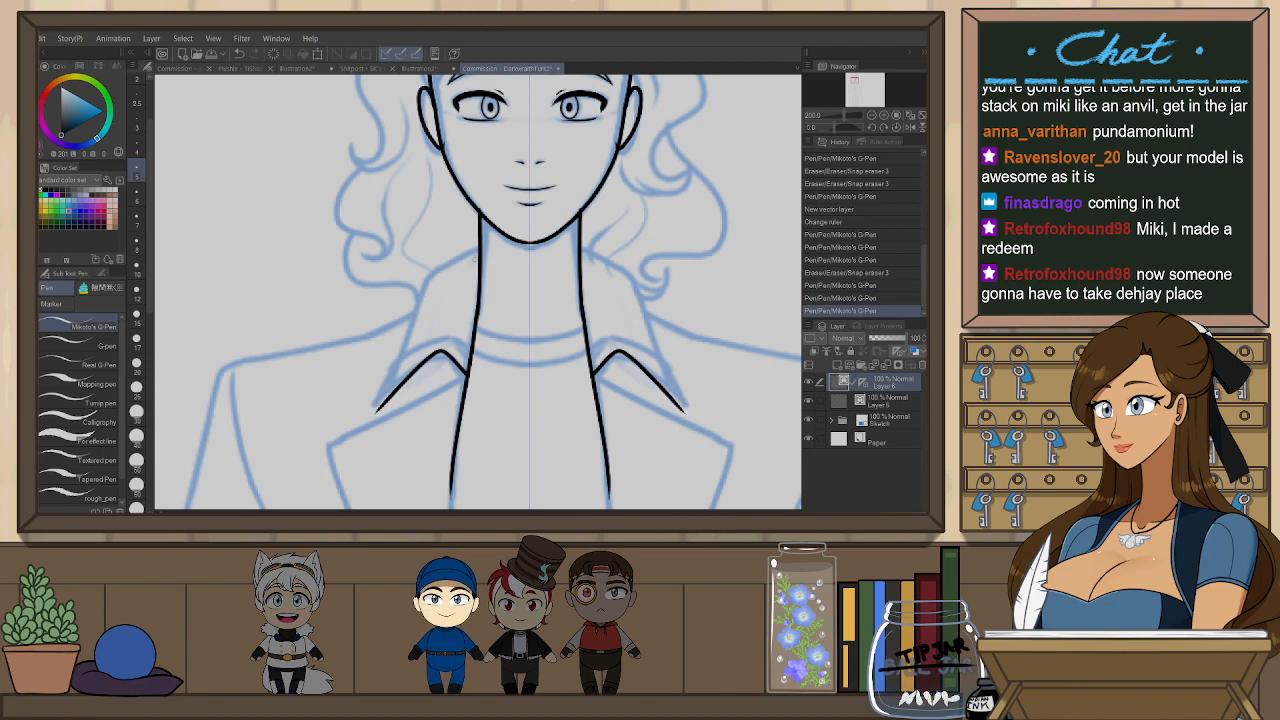
pyautogui.hotkey('ctrl', 'z')
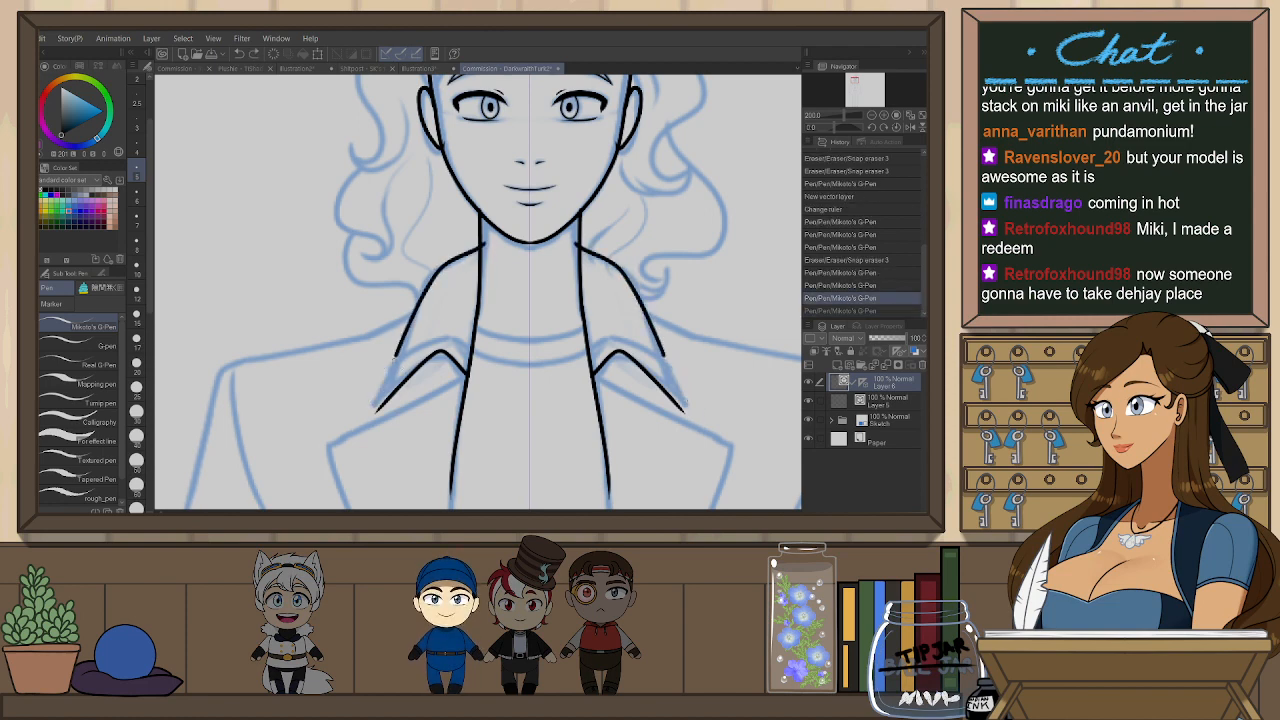
pyautogui.moveTo(664, 356); pyautogui.dragTo(684, 411)
# - Ink the upper edges of both coat lapels and their long outer edges tapering down to the chest, redoing the upper strokes
pyautogui.scroll(-2, 585, 260)
pyautogui.moveTo(641, 277); pyautogui.dragTo(629, 341)
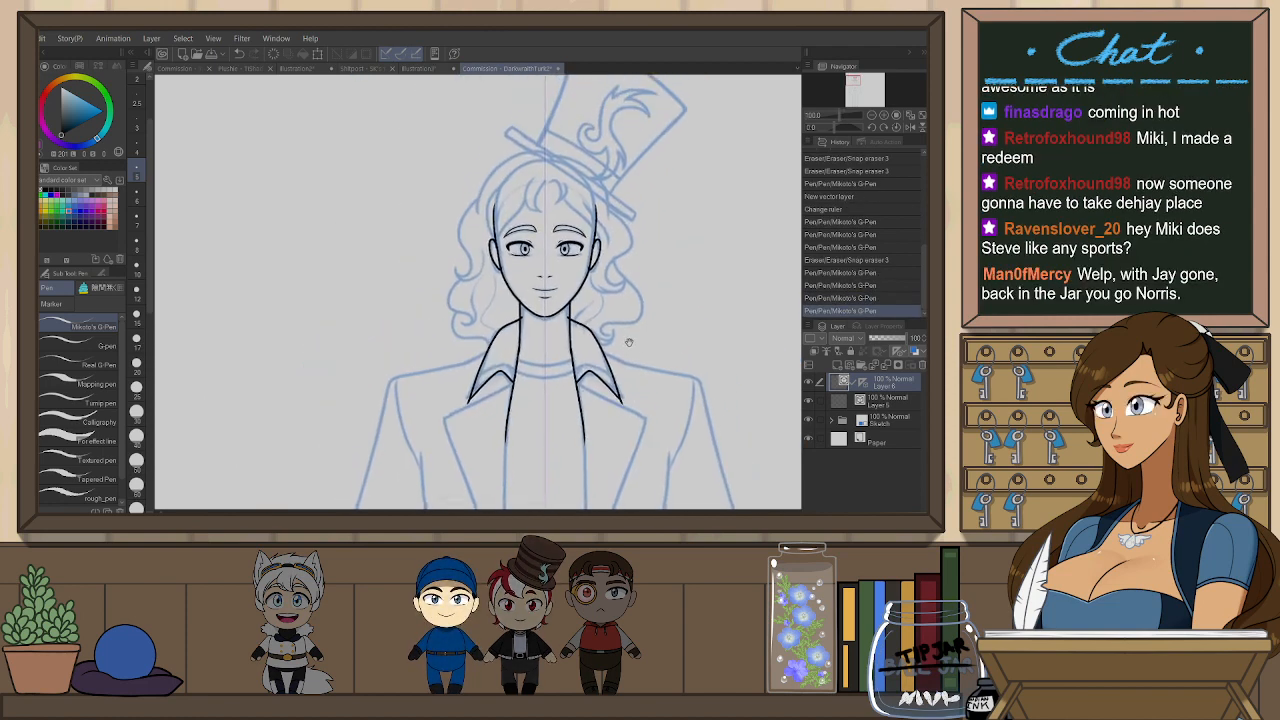
pyautogui.moveTo(625, 391); pyautogui.dragTo(596, 241)
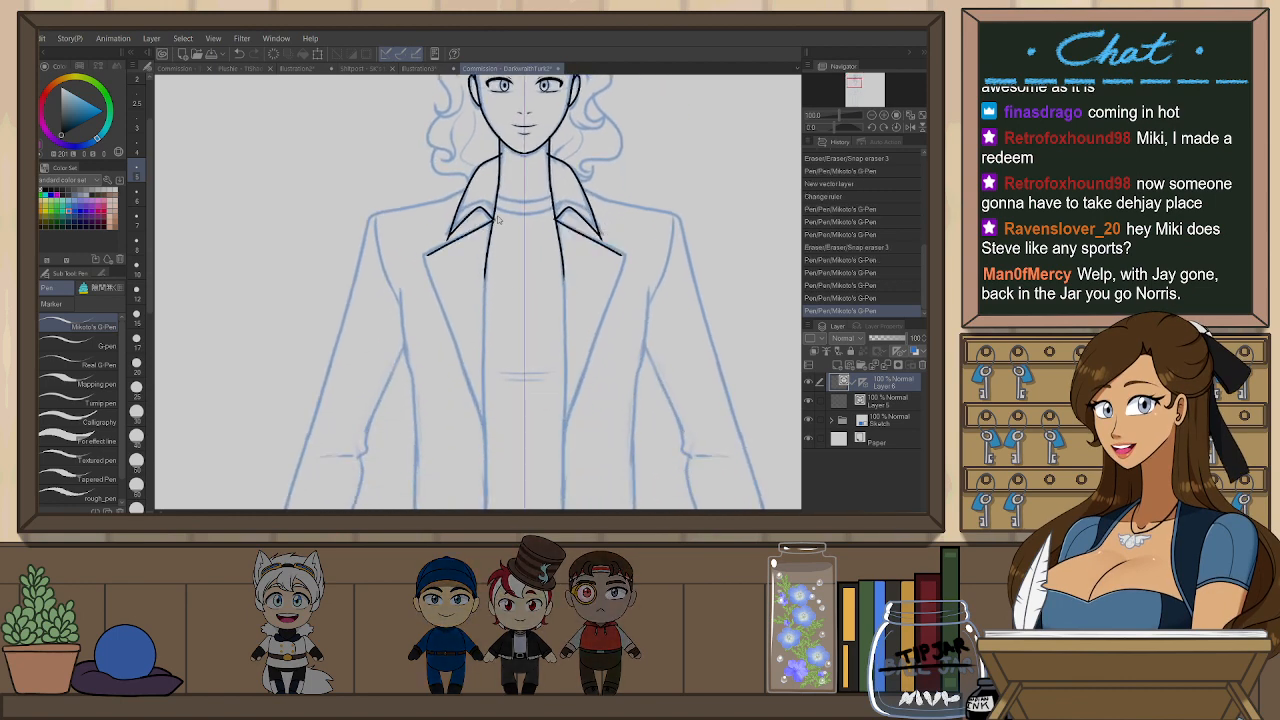
pyautogui.hotkey('ctrl', 'z')
pyautogui.hotkey('ctrl', 'z')
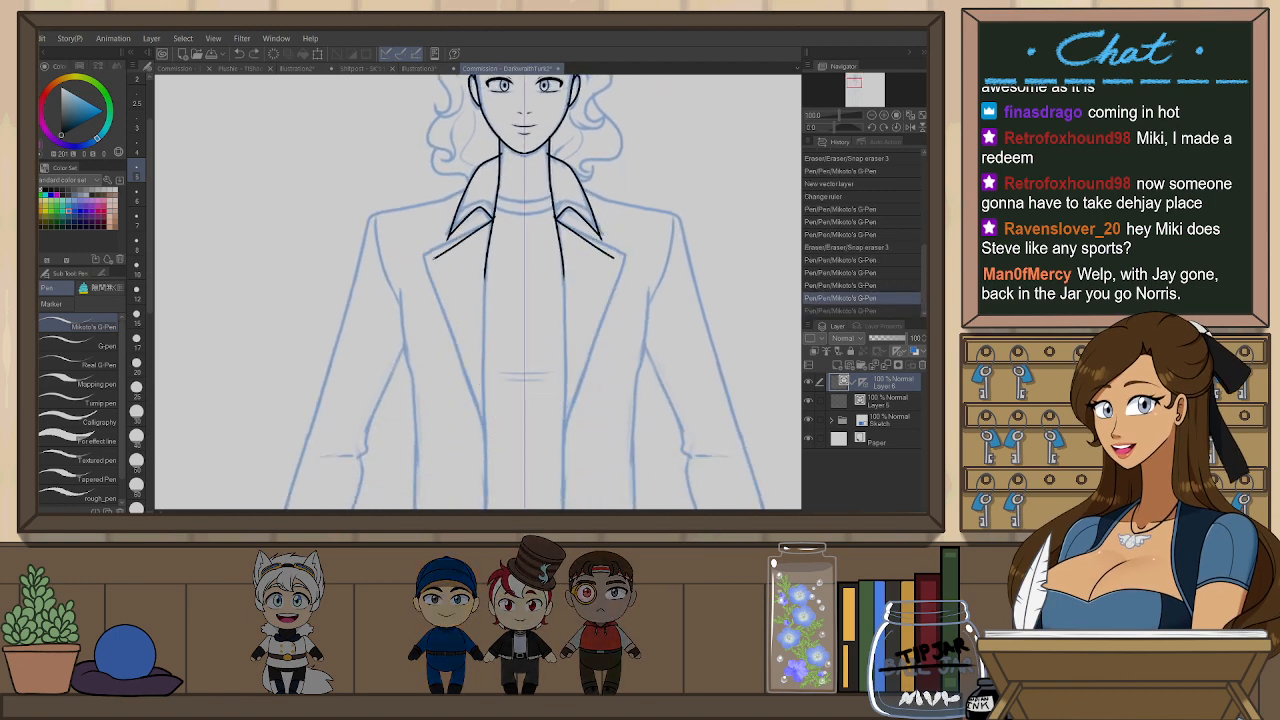
pyautogui.moveTo(427, 250)
pyautogui.mouseDown()
pyautogui.moveTo(442, 306)
pyautogui.moveTo(488, 437)
pyautogui.mouseUp()
pyautogui.moveTo(622, 252); pyautogui.dragTo(561, 440)
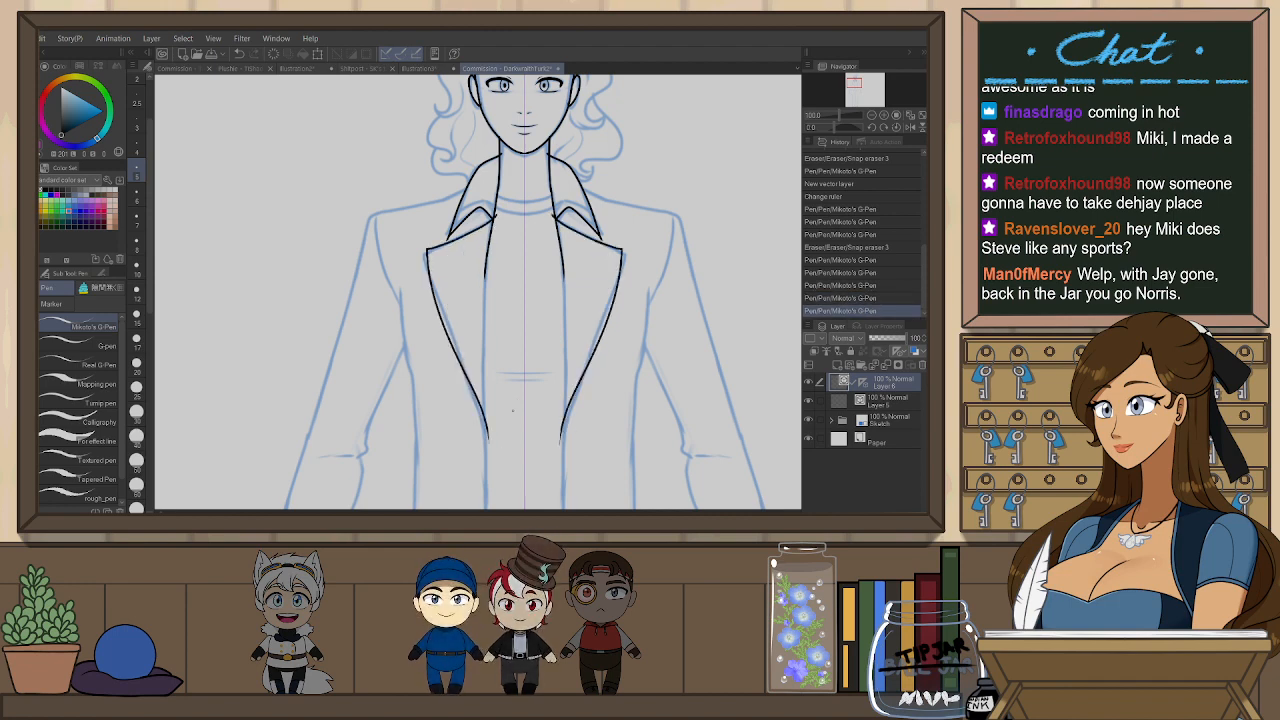
# - Rotate the canvas and ink the mirrored front edges of the coat from the lapels down to the waistband, redrawing the first attempt
pyautogui.moveTo(592, 310); pyautogui.dragTo(550, 230)
pyautogui.moveTo(611, 300); pyautogui.dragTo(578, 382)
pyautogui.moveTo(430, 333); pyautogui.dragTo(468, 319)
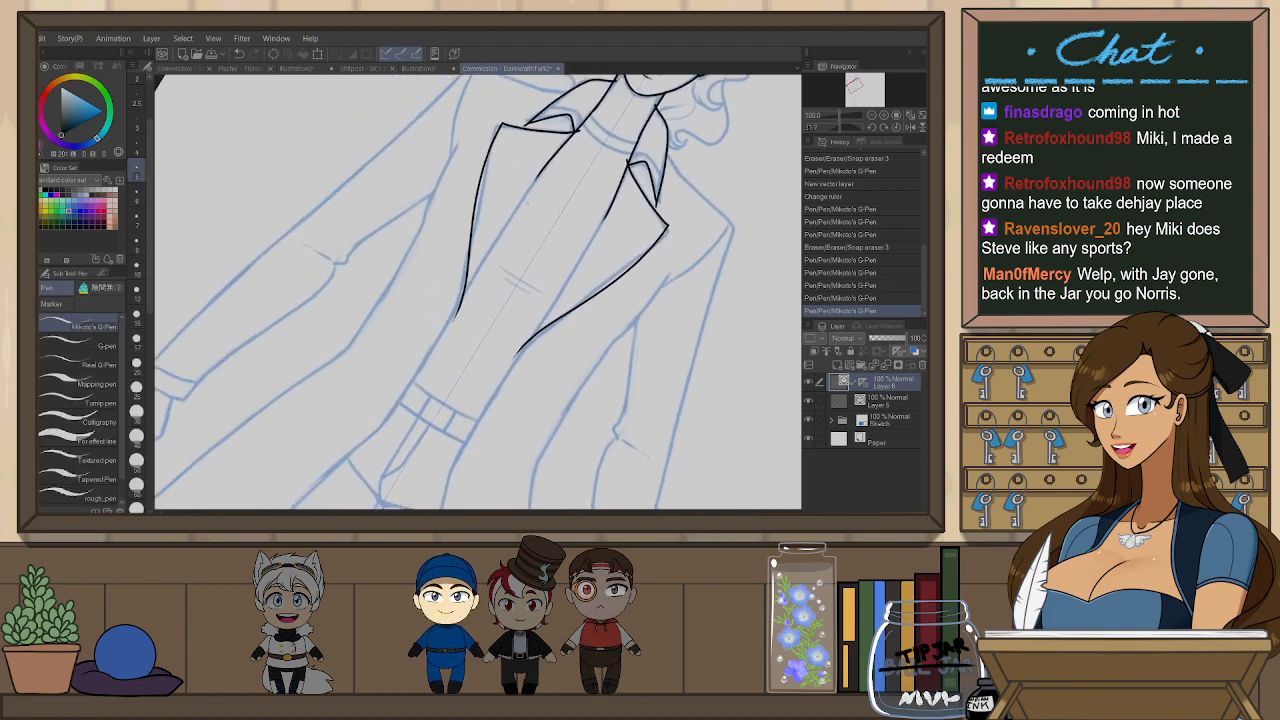
pyautogui.moveTo(538, 175); pyautogui.dragTo(411, 393)
pyautogui.hotkey('ctrl', 'z')
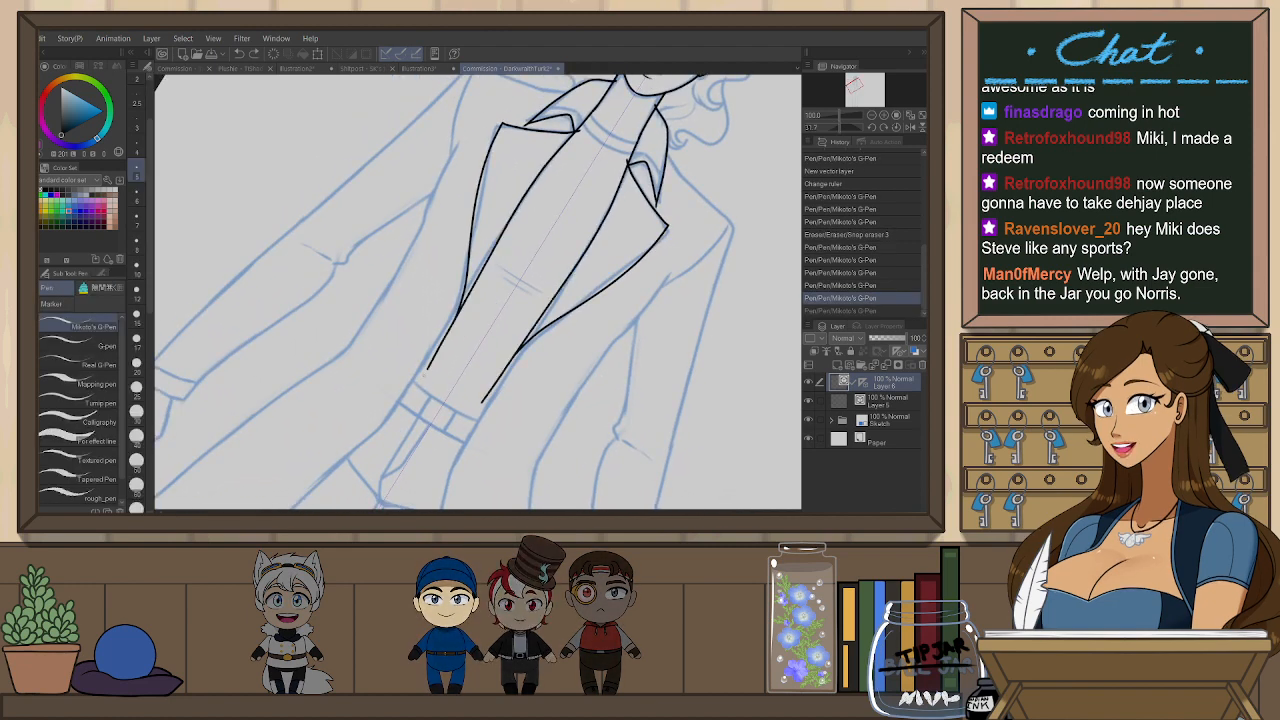
pyautogui.moveTo(538, 175)
pyautogui.mouseDown()
pyautogui.moveTo(415, 395)
pyautogui.moveTo(490, 303)
pyautogui.mouseUp()
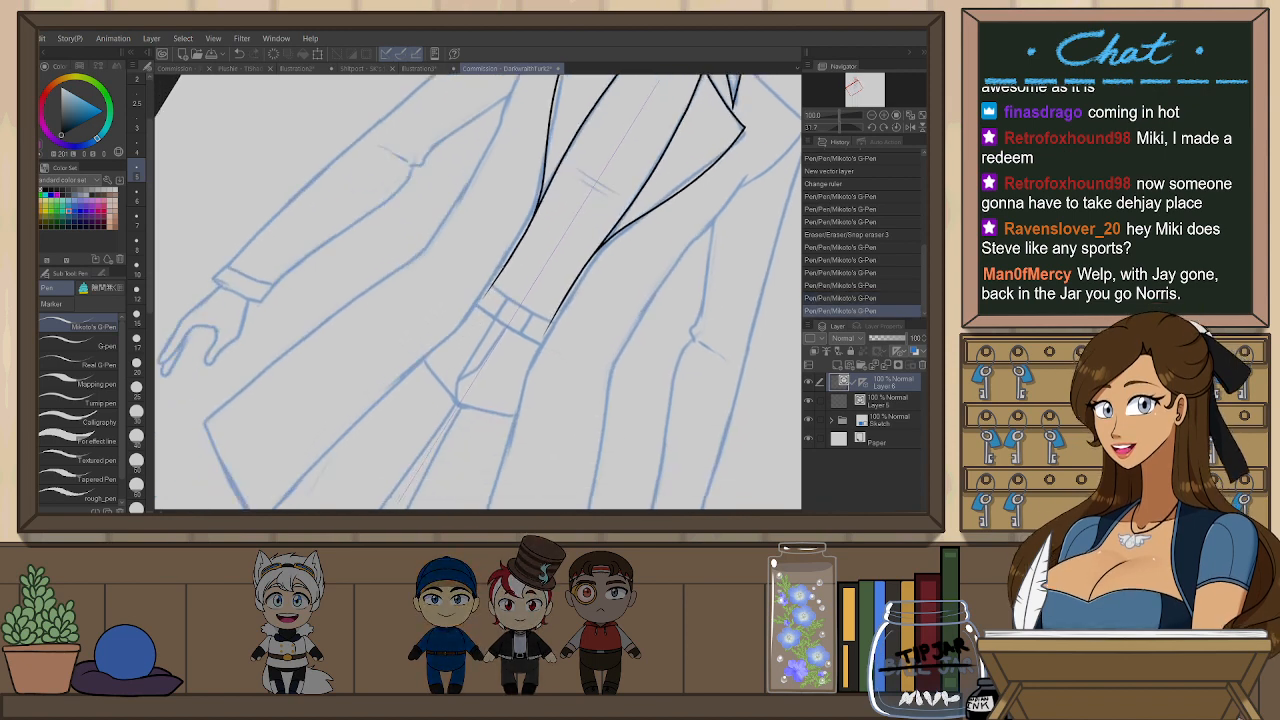
# - Extend the coat's mirrored front edges from the waist to the hem corners, undoing the first stroke and redrawing it
pyautogui.moveTo(378, 424); pyautogui.dragTo(438, 344)
pyautogui.moveTo(316, 444); pyautogui.dragTo(556, 202)
pyautogui.hotkey('ctrl', 'z')
pyautogui.moveTo(500, 263); pyautogui.dragTo(316, 443)
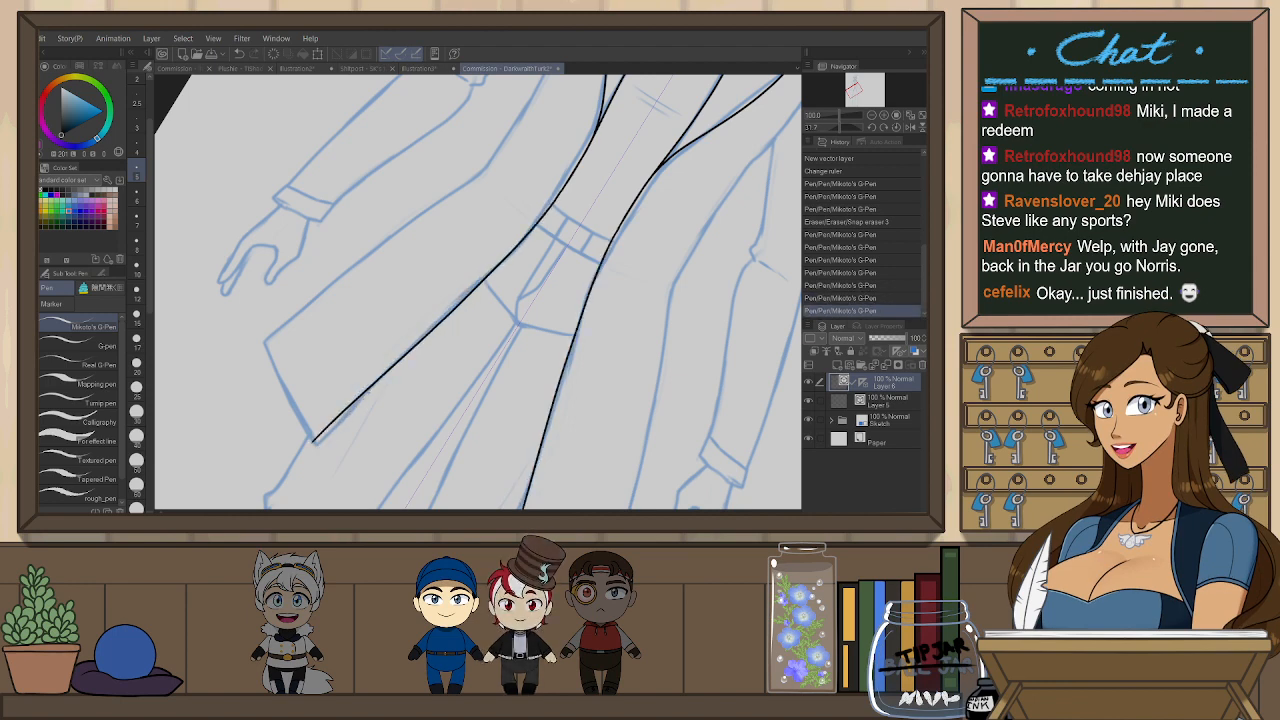
# - Redraw the coat's front opening edge in black with Mikoto's G-Pen, running smoothly from the waist to the pointed hem corner
pyautogui.hotkey('ctrl', 'z')
pyautogui.hotkey('ctrl', 'z')
pyautogui.hotkey('ctrl', 'z')
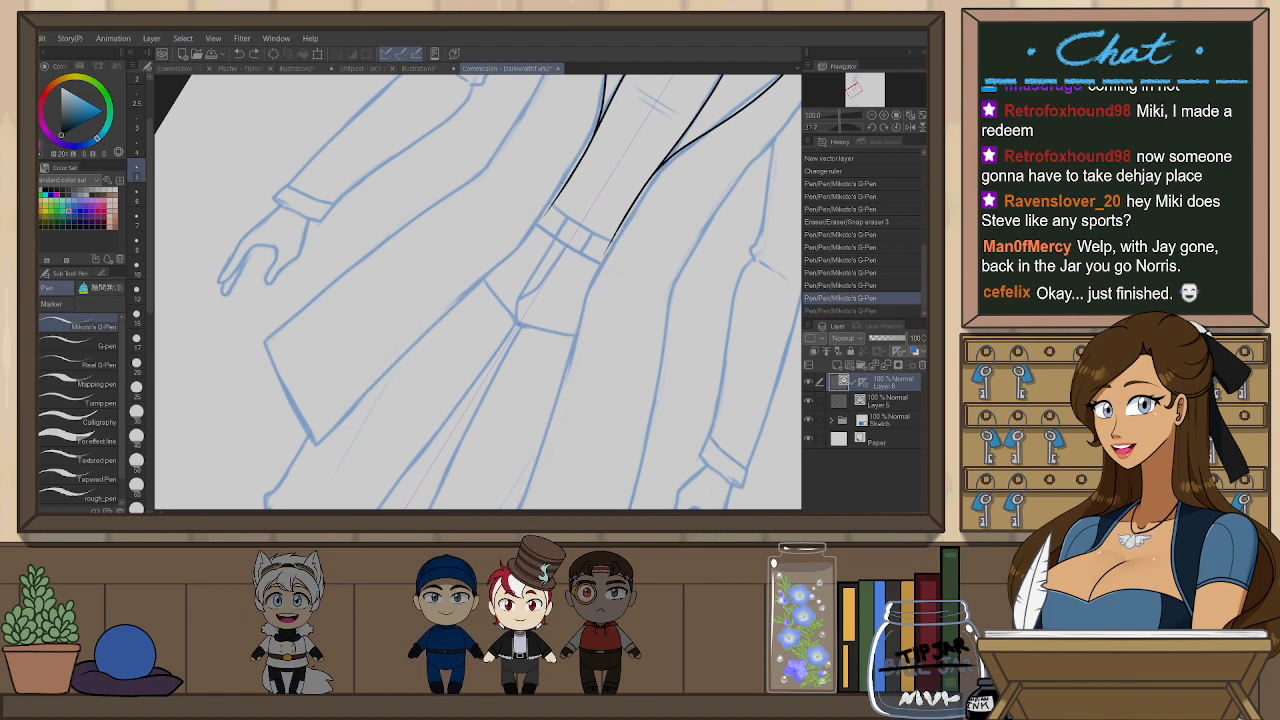
pyautogui.moveTo(566, 185); pyautogui.dragTo(308, 448)
pyautogui.hotkey('ctrl', 'z')
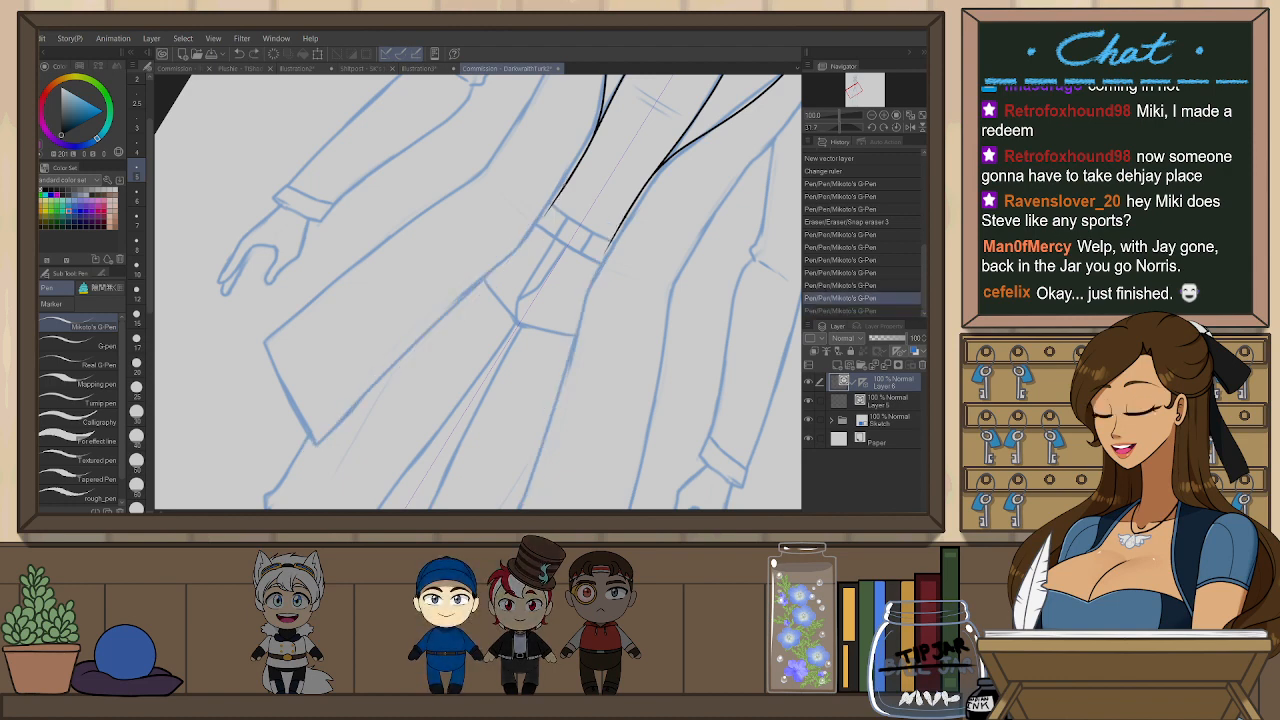
pyautogui.hotkey('ctrl', 'y')
pyautogui.hotkey('ctrl', 'z')
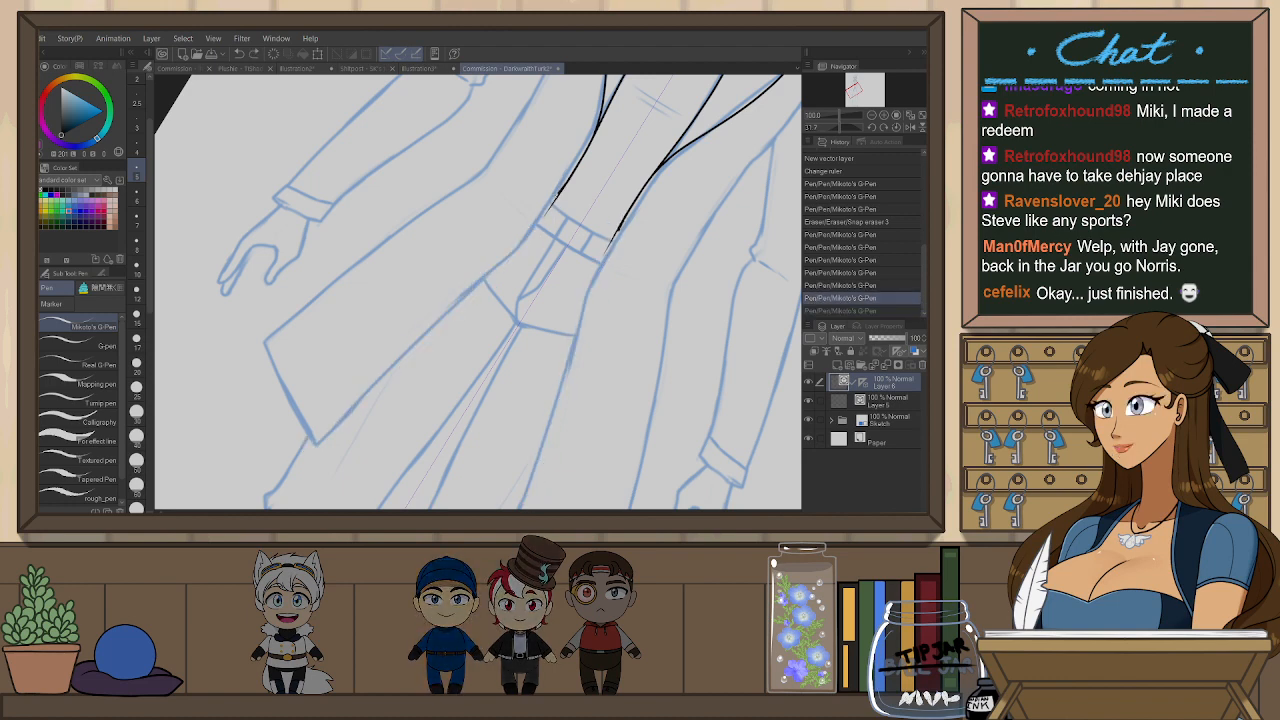
pyautogui.hotkey('ctrl', 'y')
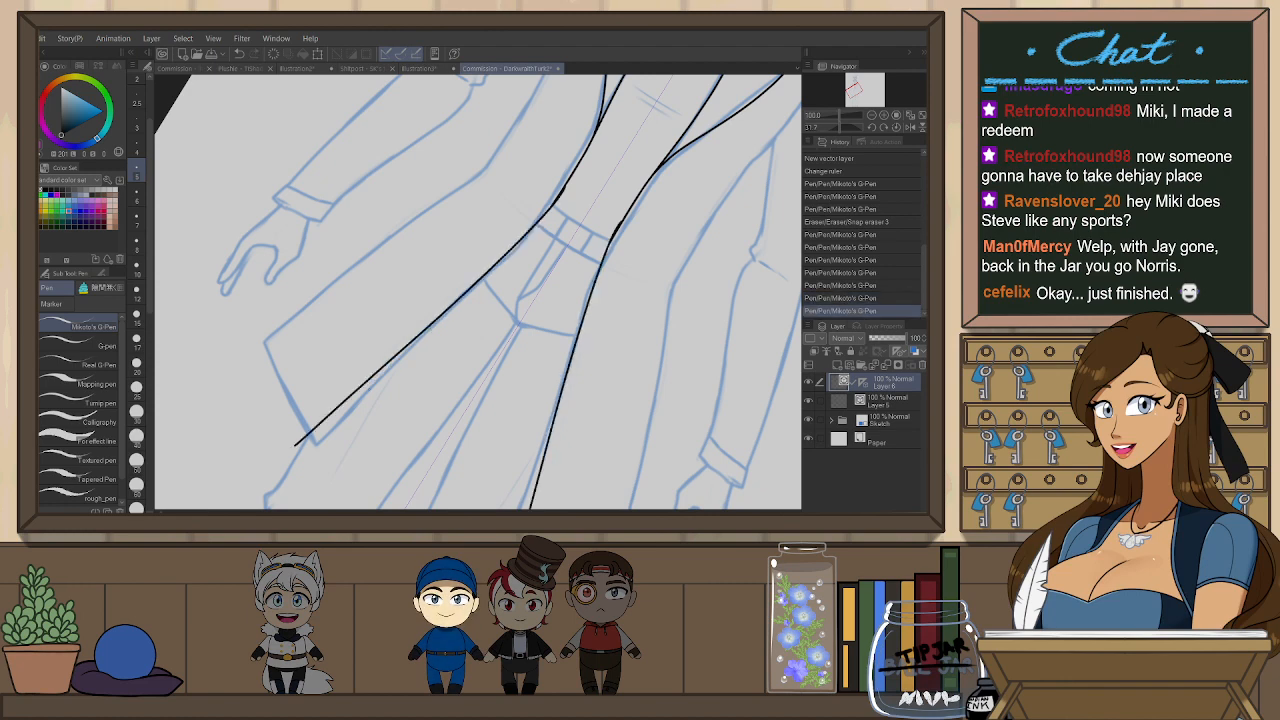
pyautogui.hotkey('ctrl', 'z')
pyautogui.moveTo(556, 199); pyautogui.dragTo(314, 441)
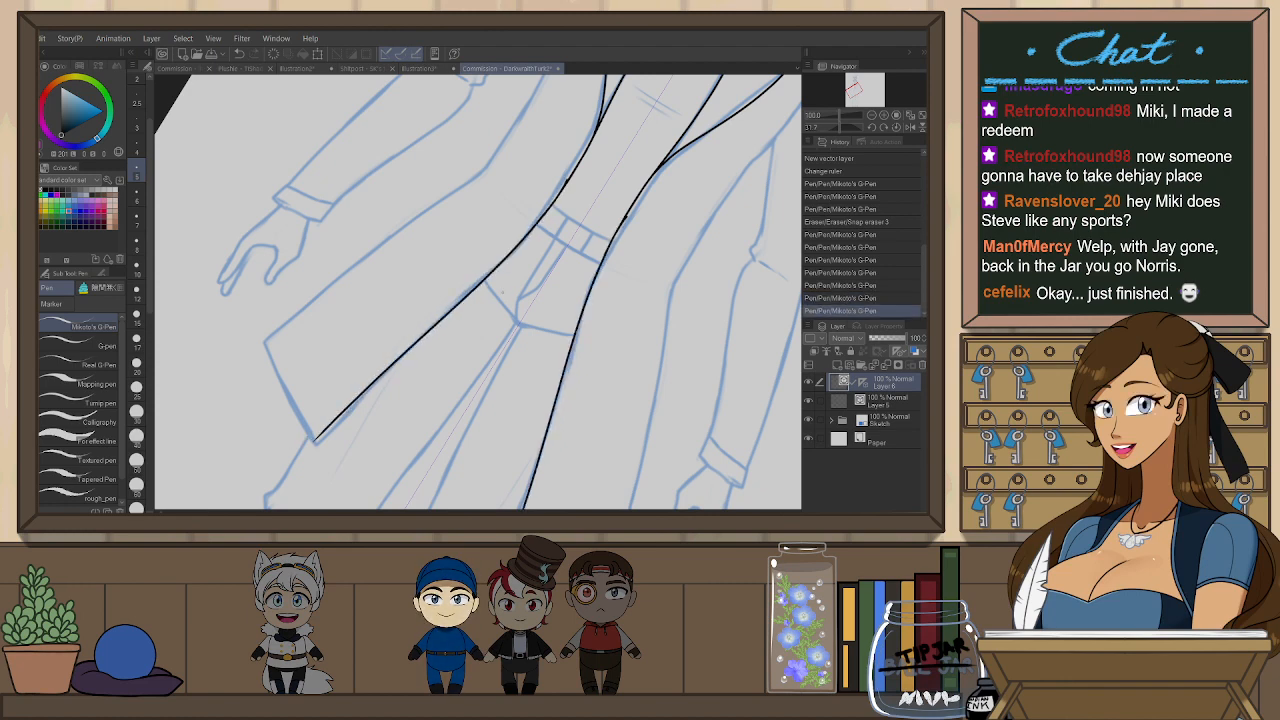
# - Ink the coat's shoulder line over the sketch as one continuous stroke between the shoulder corner and the collar
pyautogui.moveTo(537, 275); pyautogui.dragTo(547, 372)
pyautogui.hotkey('ctrl', '@')
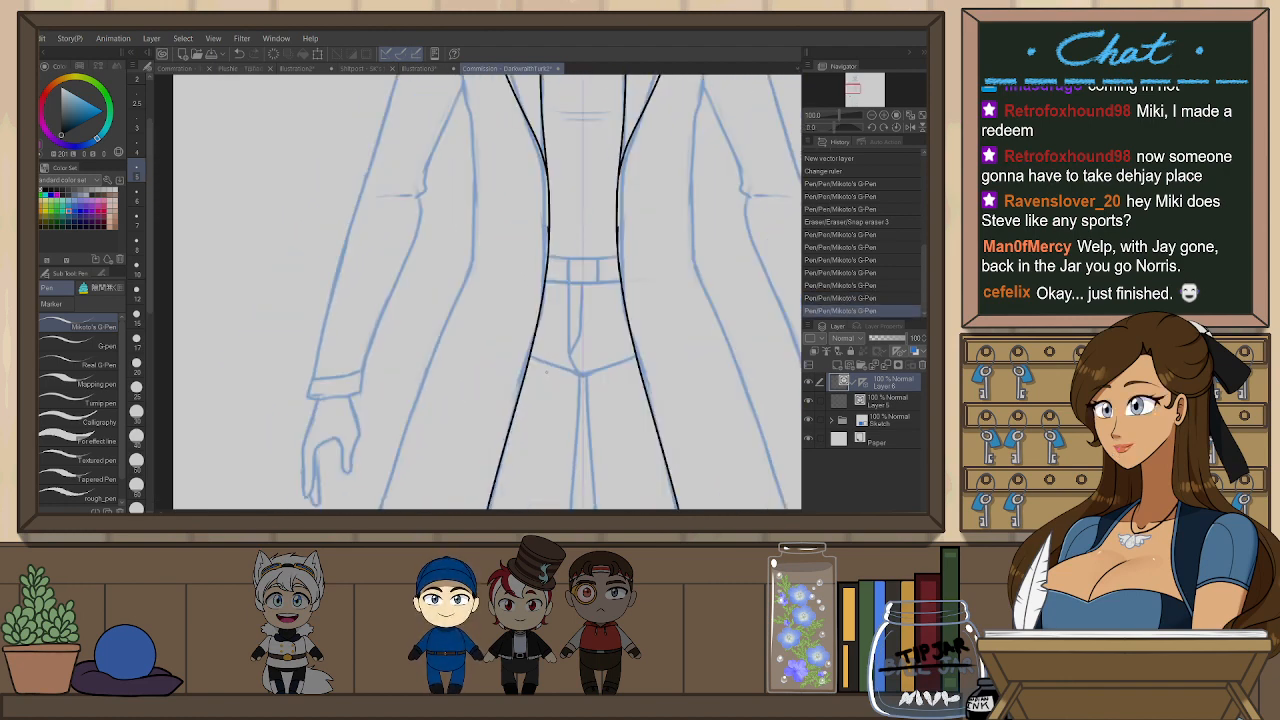
pyautogui.moveTo(578, 304); pyautogui.dragTo(566, 396)
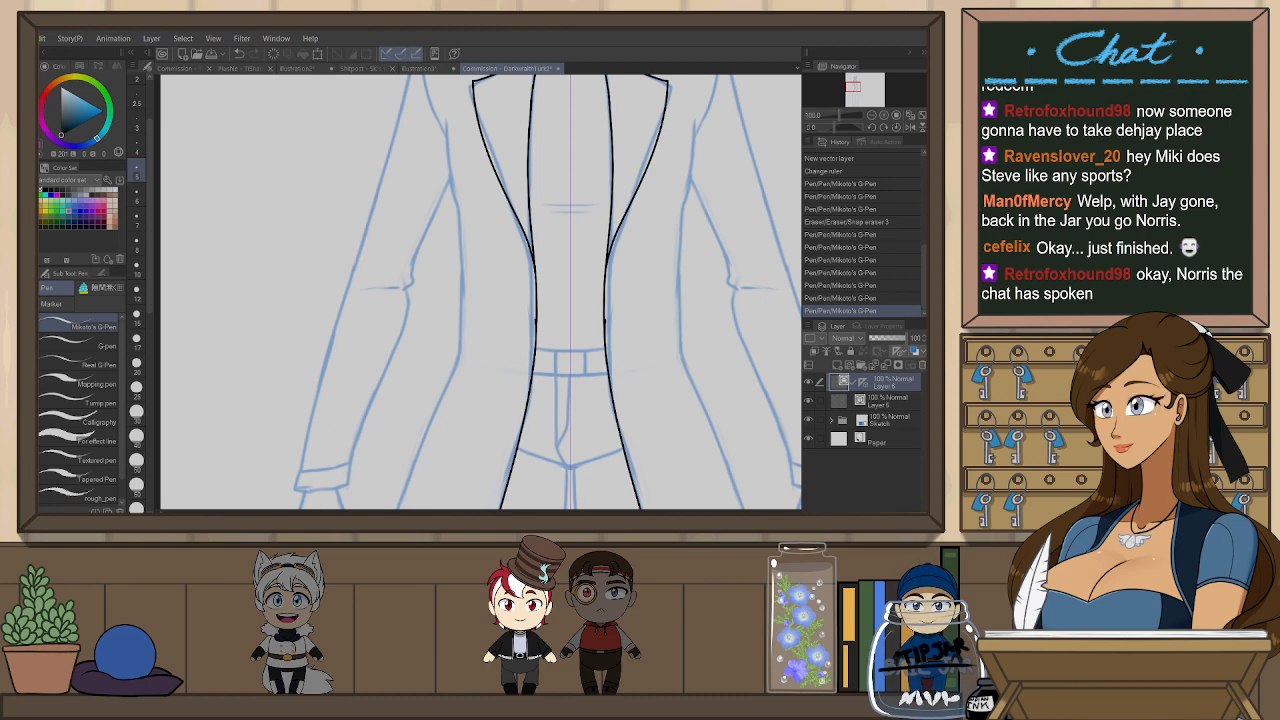
pyautogui.keyDown('space'); pyautogui.moveTo(622, 188); pyautogui.dragTo(568, 410); pyautogui.keyUp('space')
pyautogui.press('r')
pyautogui.moveTo(641, 264); pyautogui.dragTo(627, 221)
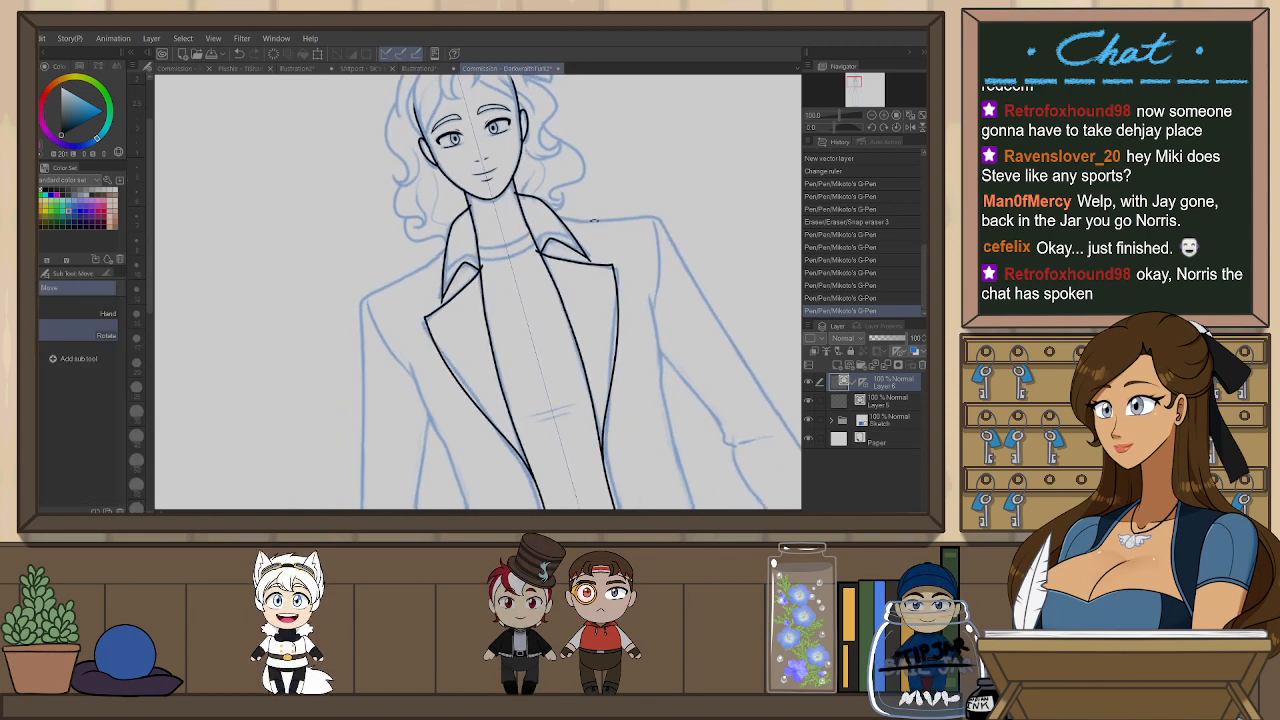
pyautogui.scroll(2, 418, 267)
pyautogui.moveTo(482, 219)
pyautogui.mouseDown()
pyautogui.moveTo(446, 257)
pyautogui.moveTo(312, 324)
pyautogui.mouseUp()
pyautogui.hotkey('ctrl', 'z')
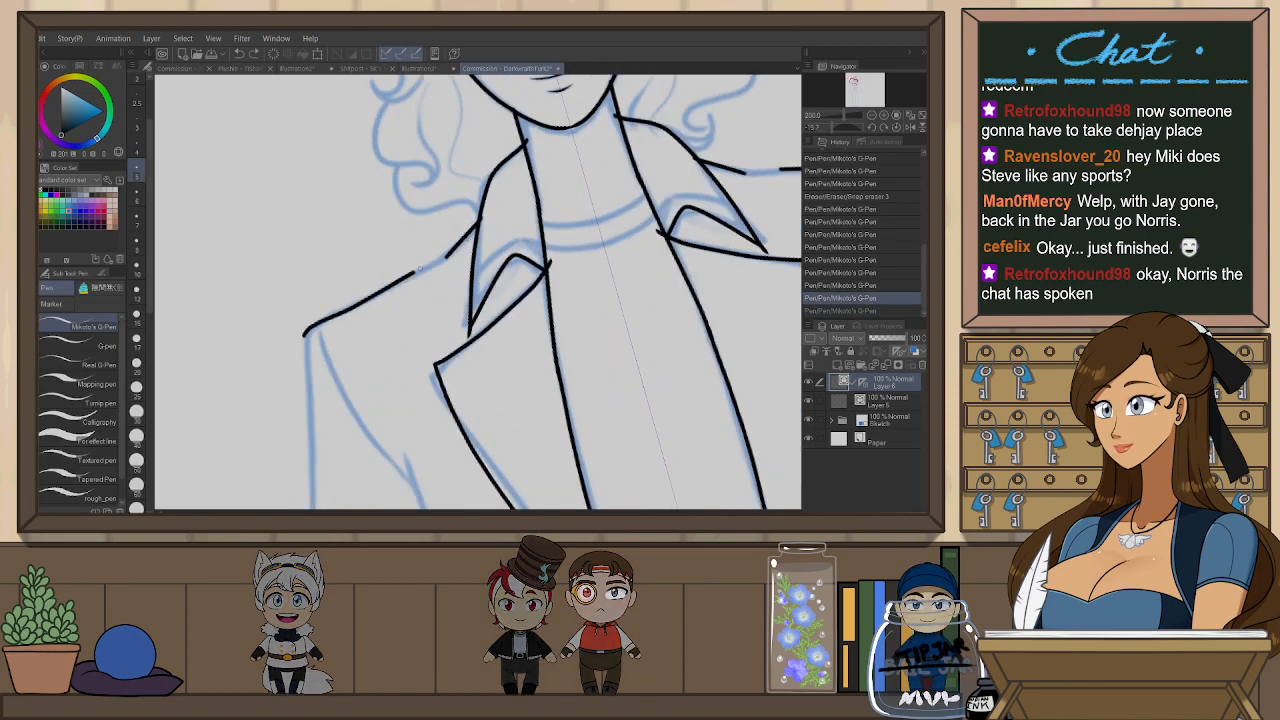
pyautogui.hotkey('ctrl', 'y')
pyautogui.hotkey('ctrl', 'z')
pyautogui.moveTo(433, 264); pyautogui.dragTo(446, 256)
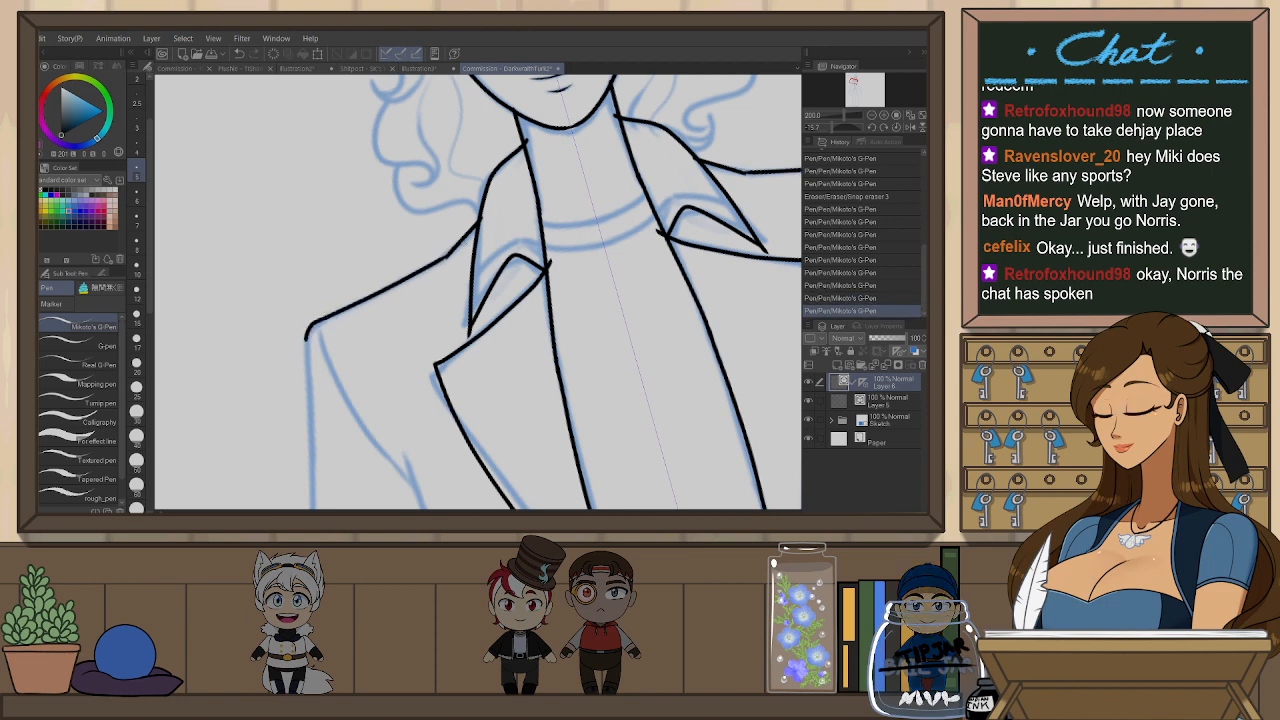
pyautogui.hotkey('ctrl', 'z')
pyautogui.moveTo(306, 339); pyautogui.dragTo(460, 248)
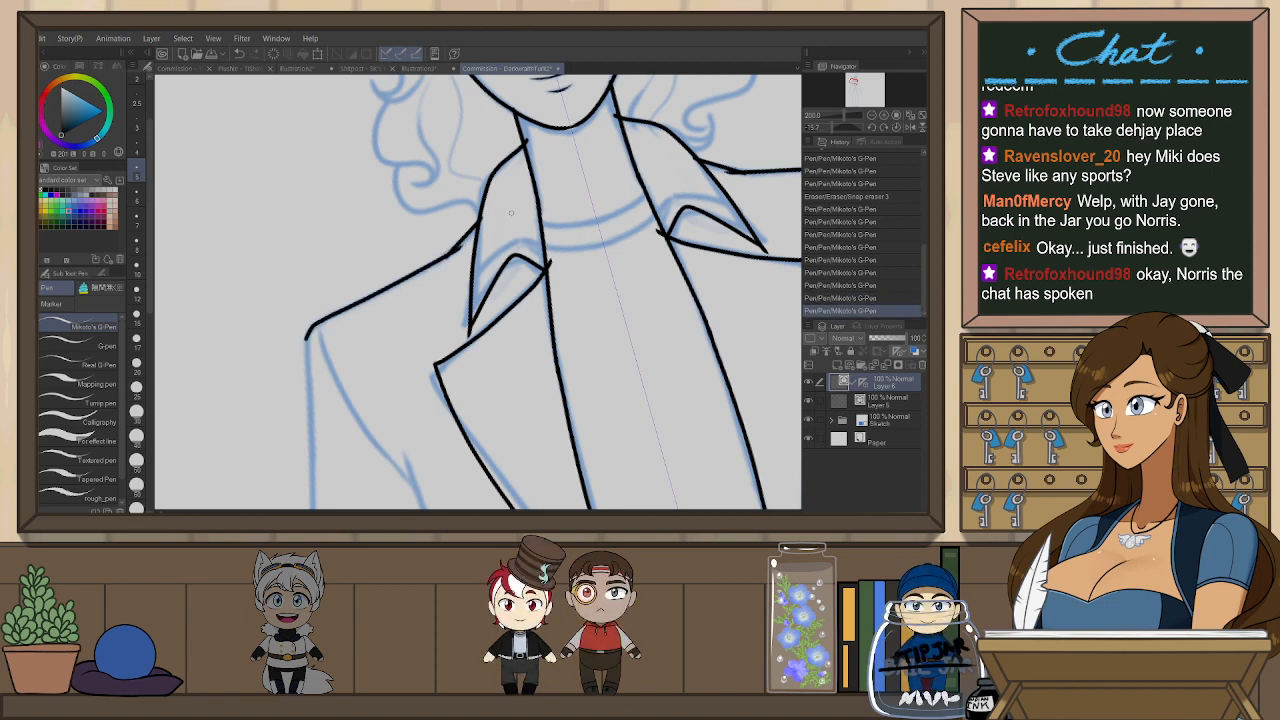
# - Ink the outer edge of the upper sleeve from the shoulder corner to the elbow, redrawing it closer to the sketch
pyautogui.scroll(-1, 538, 202)
pyautogui.hotkey('ctrl', '@')
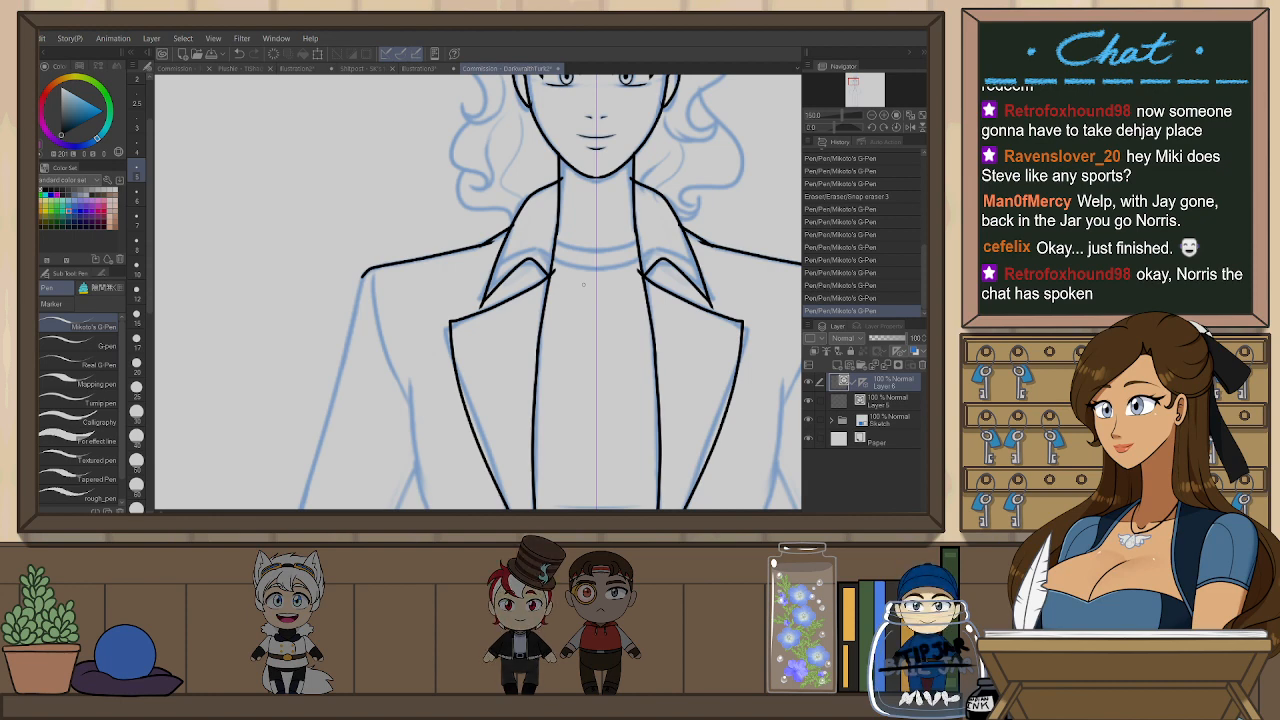
pyautogui.moveTo(626, 234); pyautogui.dragTo(634, 263)
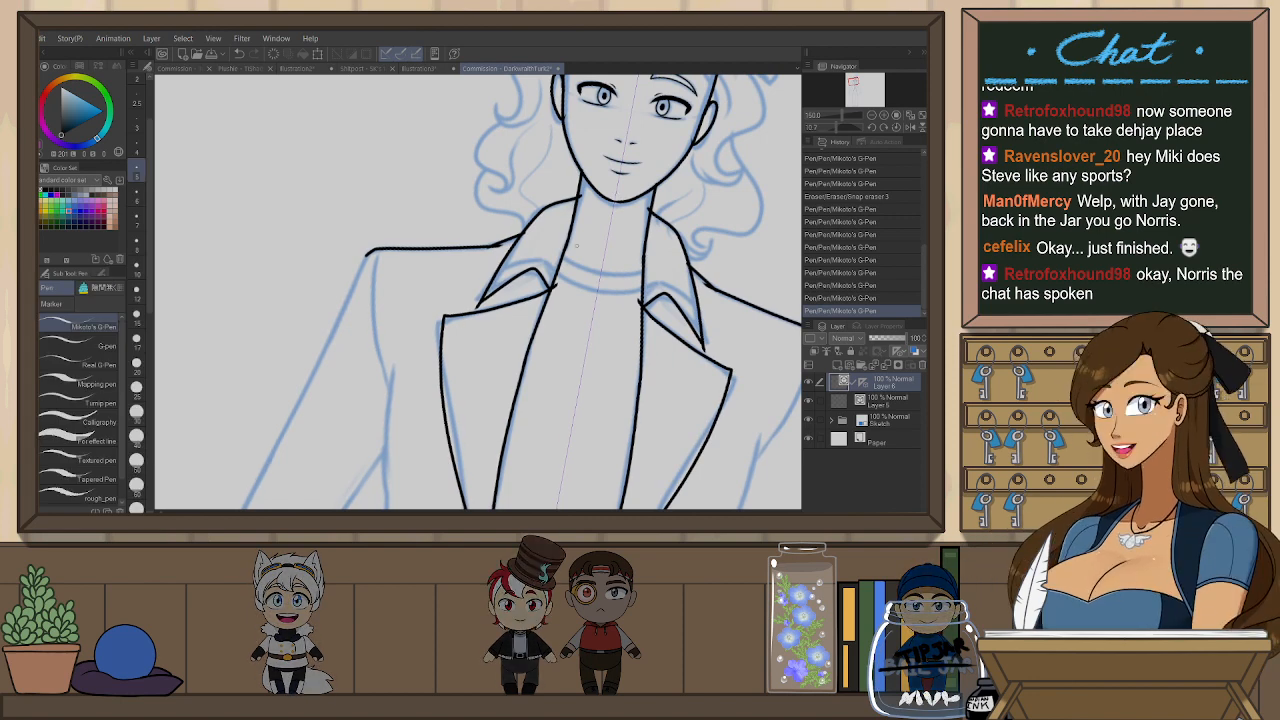
pyautogui.moveTo(417, 341); pyautogui.dragTo(484, 196)
pyautogui.moveTo(433, 113); pyautogui.dragTo(250, 476)
pyautogui.hotkey('ctrl', 'z')
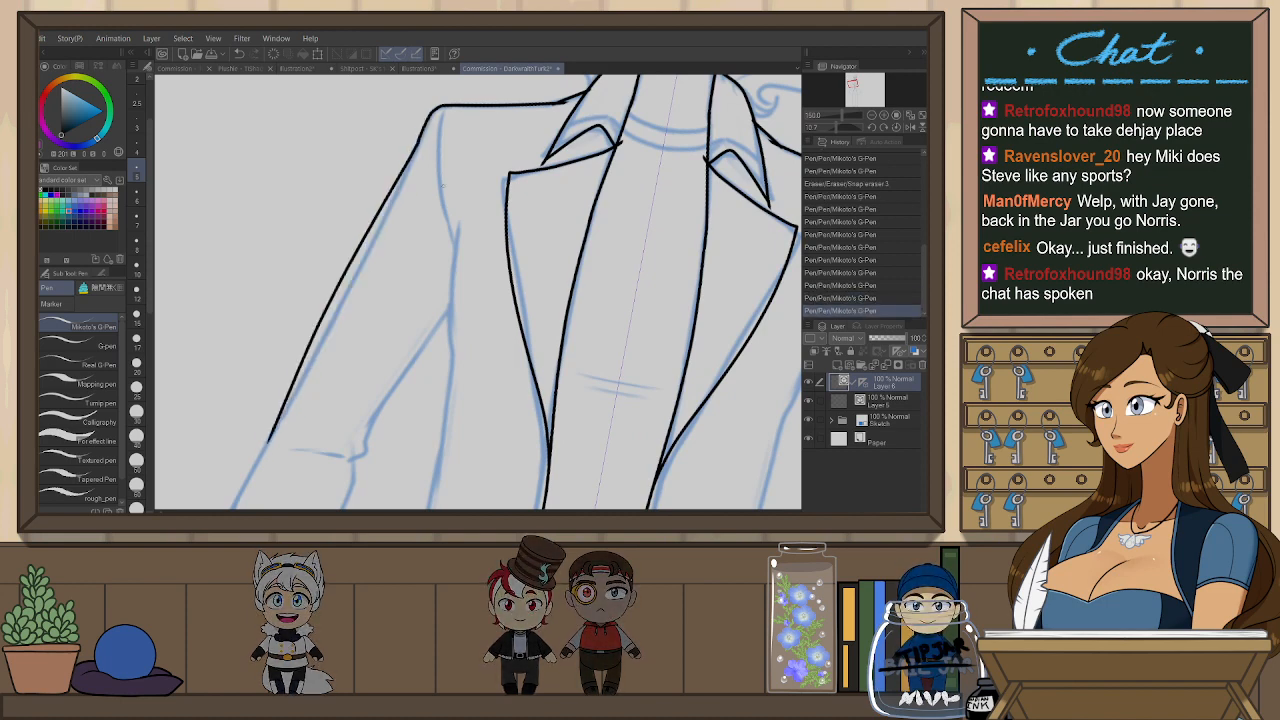
pyautogui.hotkey('ctrl', 'z')
pyautogui.moveTo(355, 267); pyautogui.dragTo(271, 438)
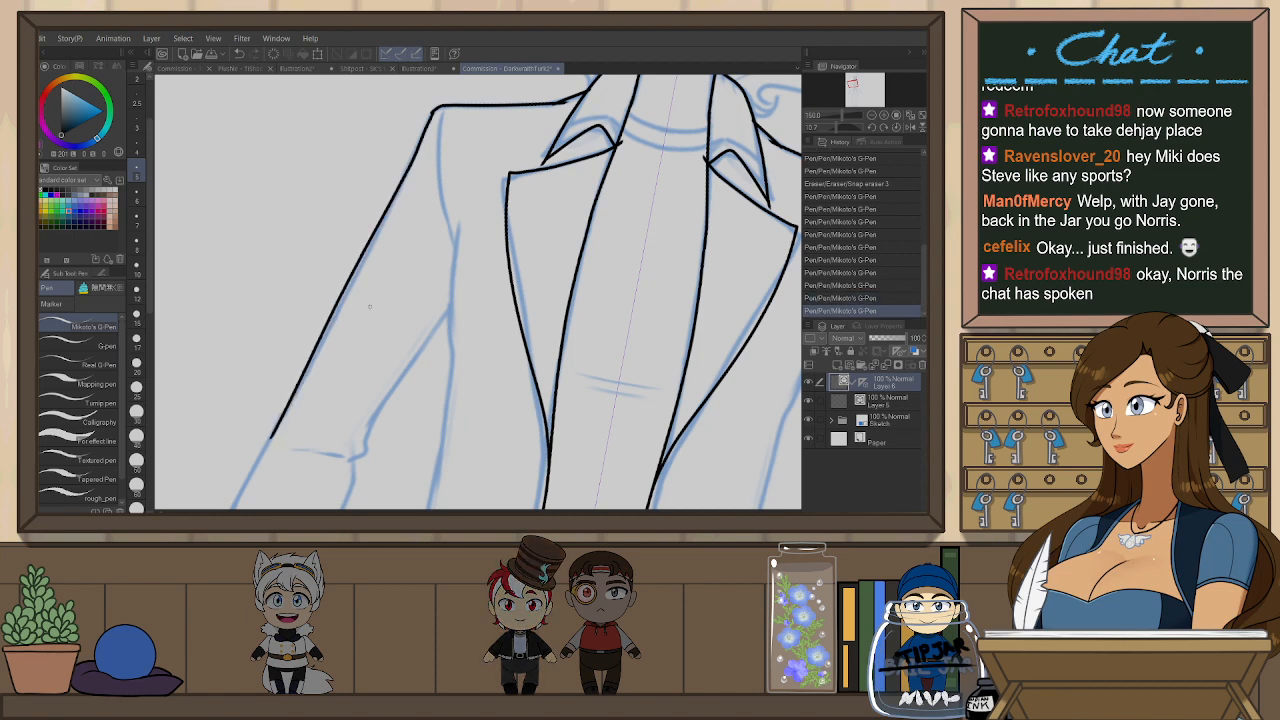
# - Ink the inner edge of the upper sleeve between the armpit and the elbow, including the small elbow fold
pyautogui.moveTo(368, 435); pyautogui.dragTo(459, 296)
pyautogui.moveTo(400, 400)
pyautogui.mouseDown()
pyautogui.moveTo(473, 268)
pyautogui.moveTo(417, 340)
pyautogui.mouseUp()
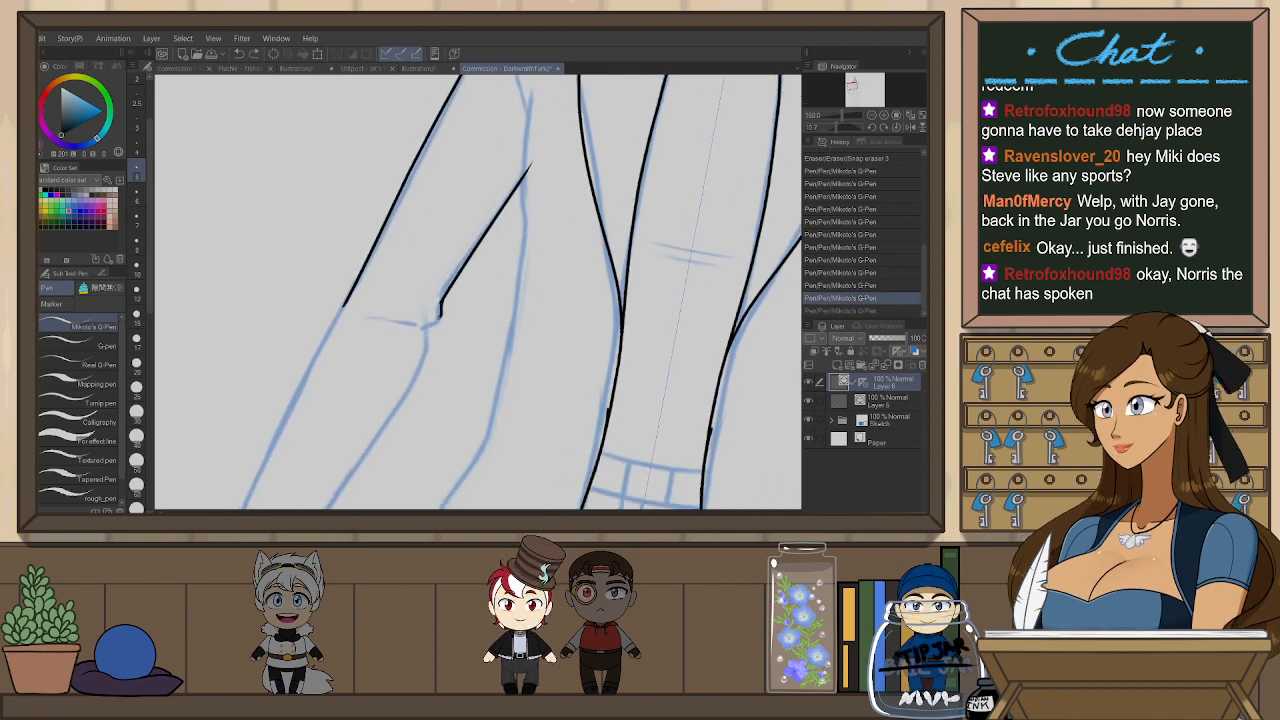
pyautogui.scroll(-1, 603, 238)
pyautogui.hotkey('ctrl', '@')
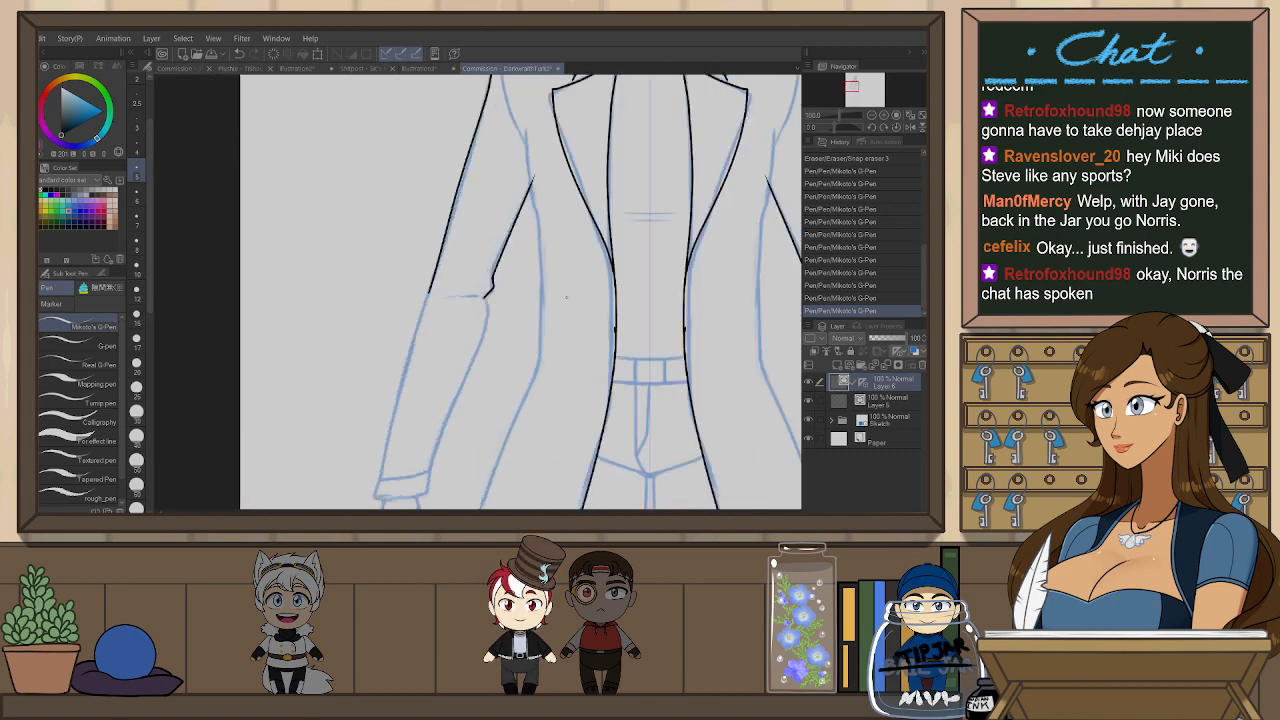
# - Ink the inner edge of the forearm sleeve as a smooth curve from the elbow fold to the cuff
pyautogui.moveTo(481, 462); pyautogui.dragTo(490, 368)
pyautogui.scroll(1, 488, 310)
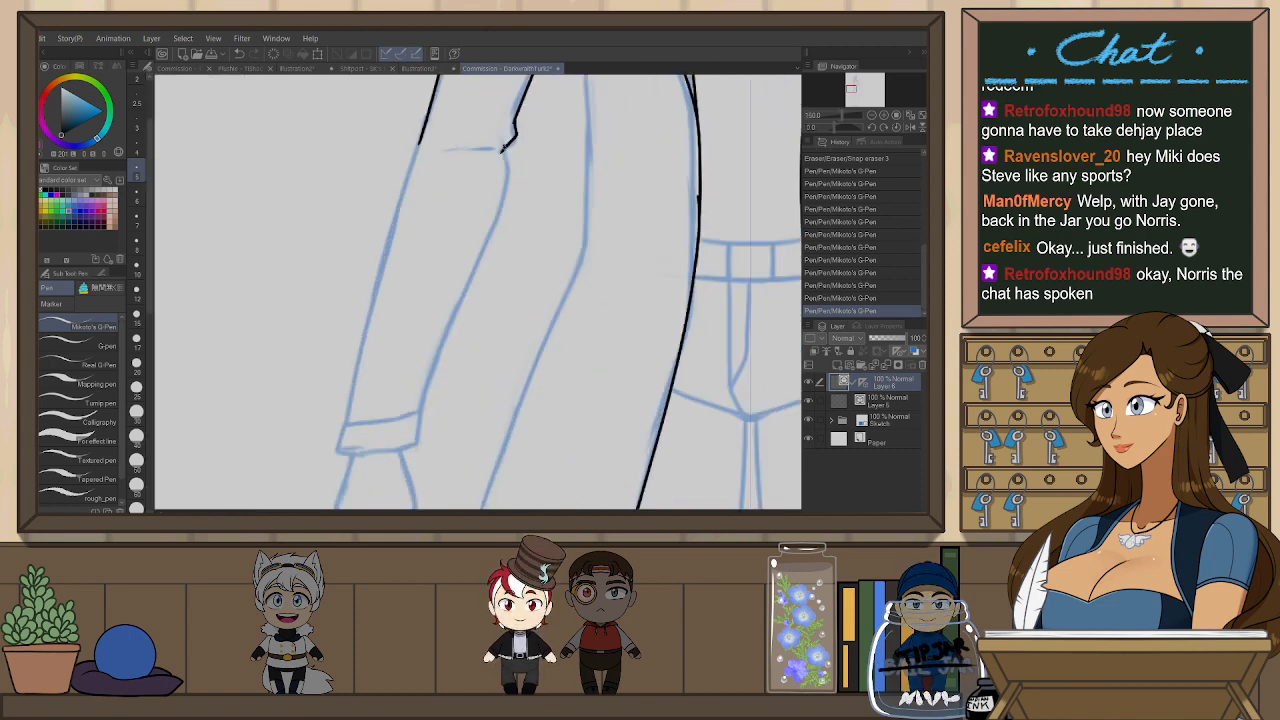
pyautogui.hotkey('ctrl', 'z')
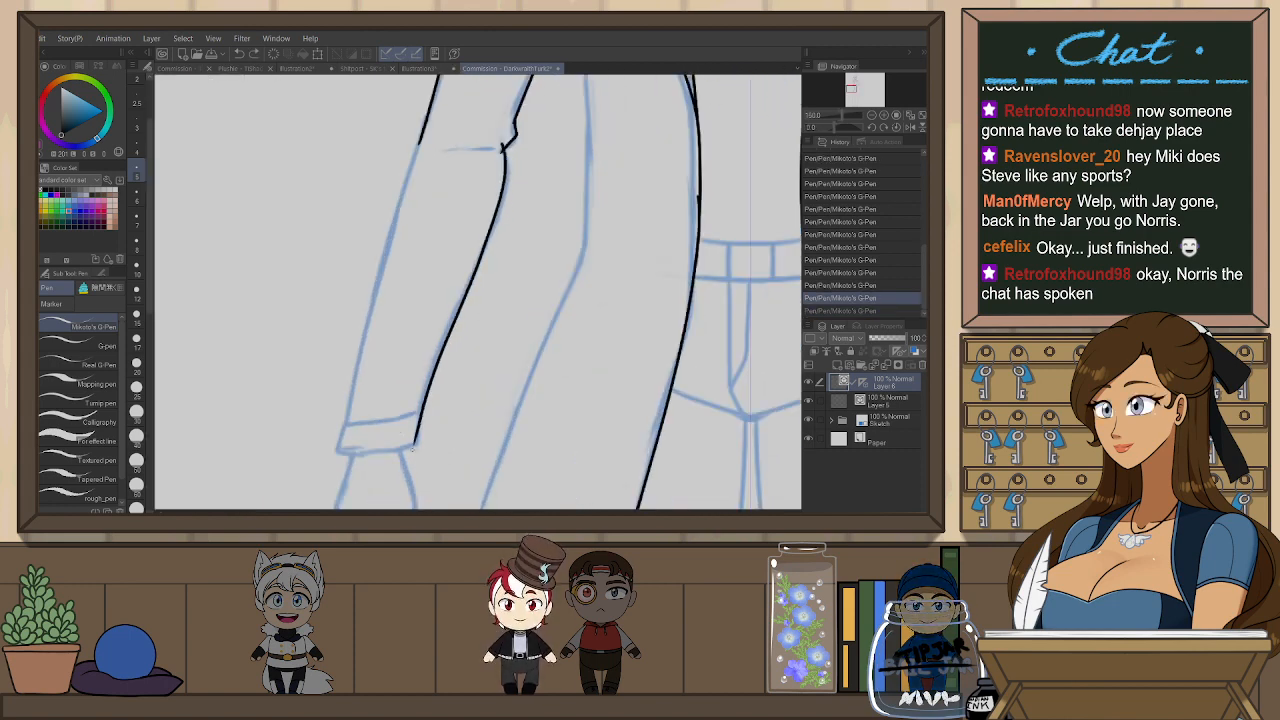
pyautogui.hotkey('ctrl', 'z')
pyautogui.moveTo(505, 139)
pyautogui.mouseDown()
pyautogui.moveTo(500, 203)
pyautogui.moveTo(415, 446)
pyautogui.mouseUp()
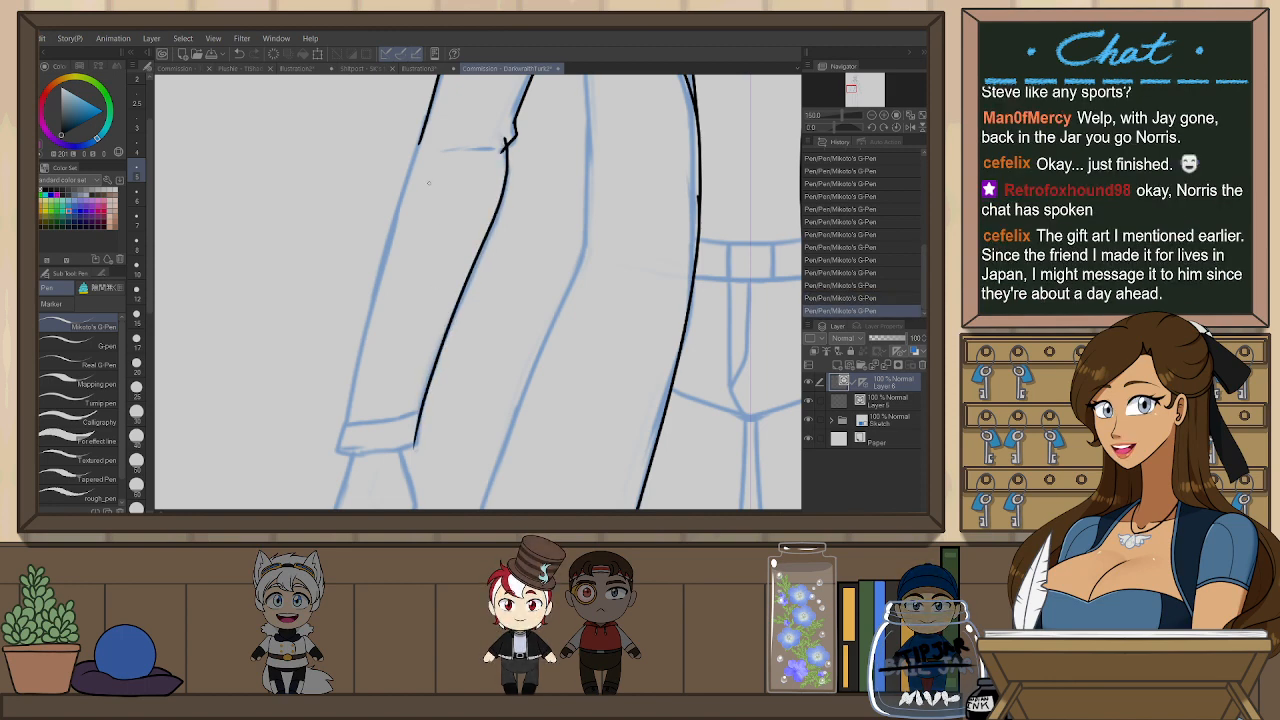
# - Ink the outer edge of the forearm sleeve from the elbow to just past the cuff, redoing the stroke until it fits
pyautogui.hotkey('ctrl', 'z')
pyautogui.moveTo(421, 134); pyautogui.dragTo(329, 484)
pyautogui.hotkey('ctrl', 'z')
pyautogui.hotkey('ctrl', 'z')
pyautogui.moveTo(340, 478); pyautogui.dragTo(338, 484)
pyautogui.hotkey('ctrl', 'z')
pyautogui.moveTo(422, 136); pyautogui.dragTo(330, 467)
# - Ink the sleeve cuff with two slightly curved lines across the wrist, one at the sleeve opening and one at the inner cuff seam
pyautogui.press('r')
pyautogui.moveTo(544, 335); pyautogui.dragTo(259, 405)
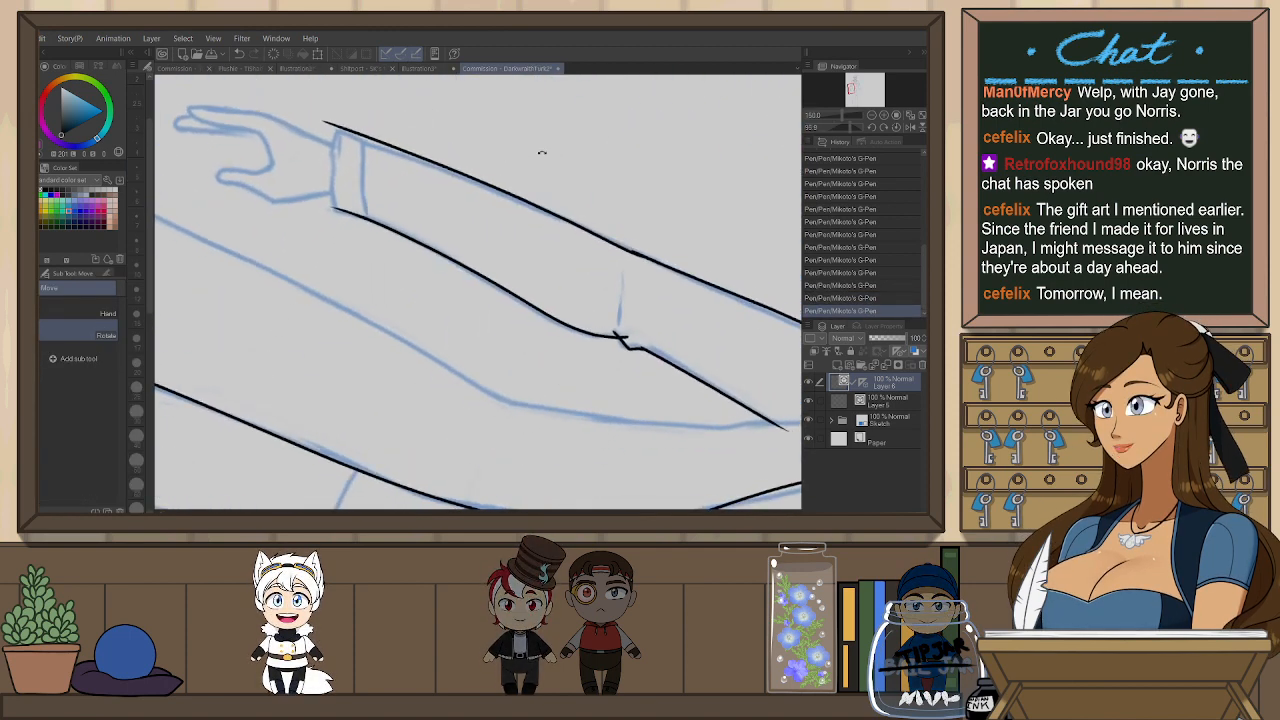
pyautogui.moveTo(523, 151); pyautogui.dragTo(608, 217)
pyautogui.press('p')
pyautogui.moveTo(506, 217); pyautogui.dragTo(497, 371)
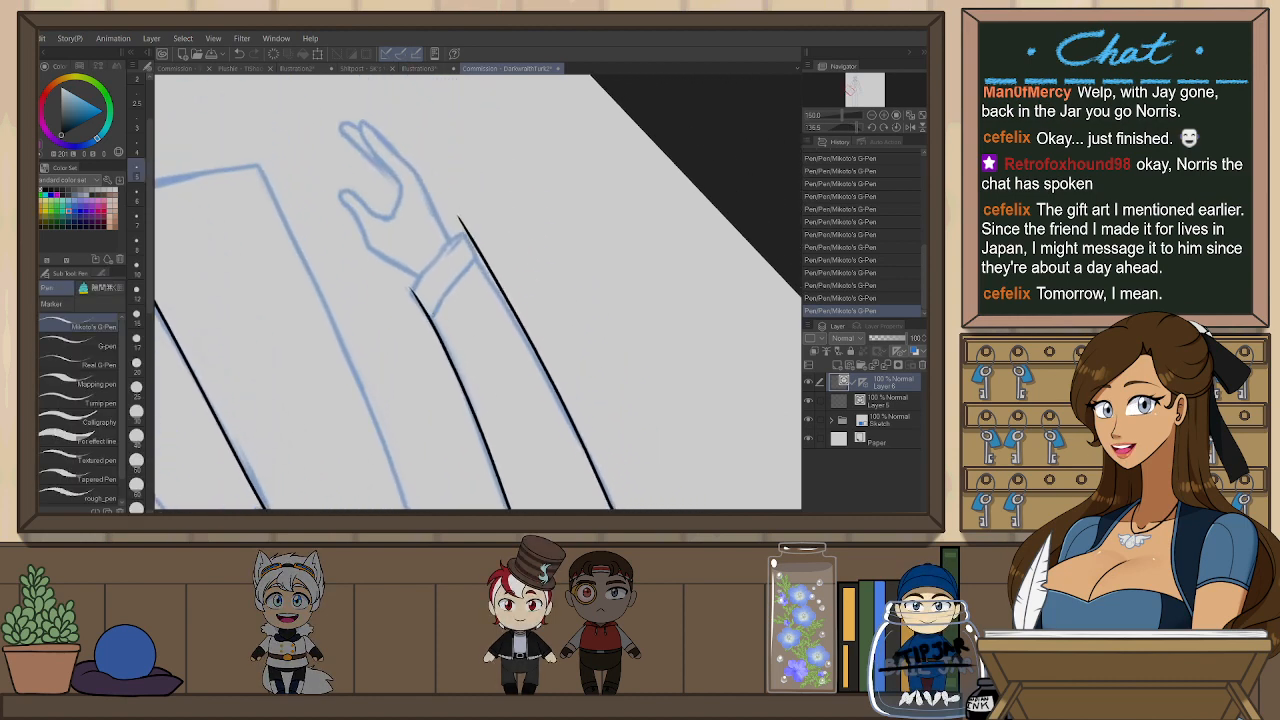
pyautogui.scroll(1, 420, 300)
pyautogui.moveTo(405, 285); pyautogui.dragTo(476, 193)
pyautogui.hotkey('ctrl', 'z')
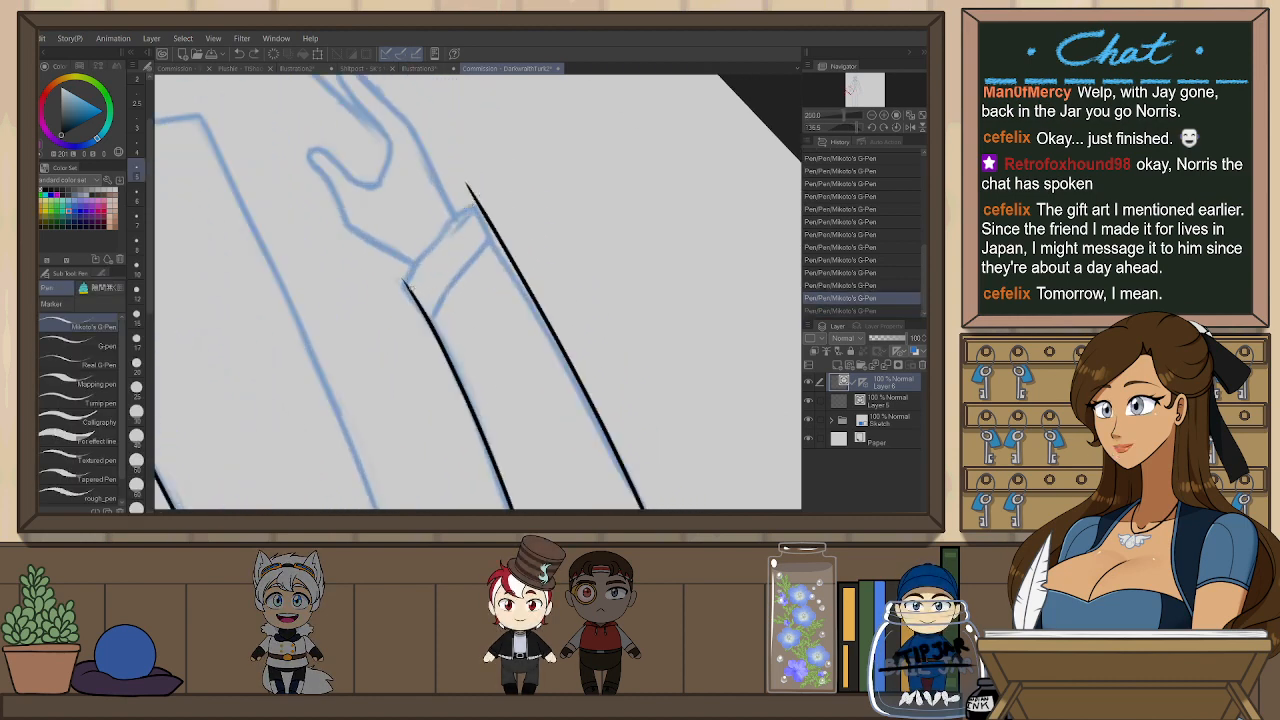
pyautogui.moveTo(432, 328); pyautogui.dragTo(505, 226)
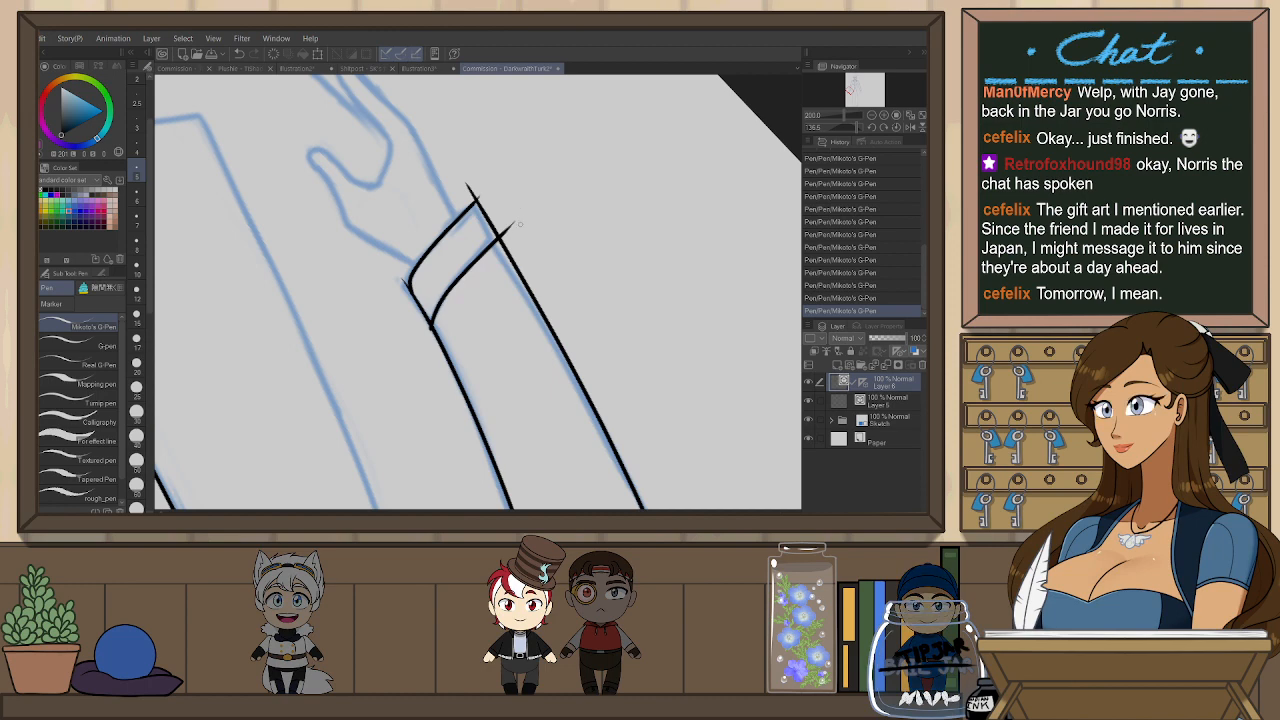
# - Ink the side edge of the coat's torso from beside the armpit down towards the waist
pyautogui.scroll(-2, 535, 248)
pyautogui.hotkey('ctrl', '@')
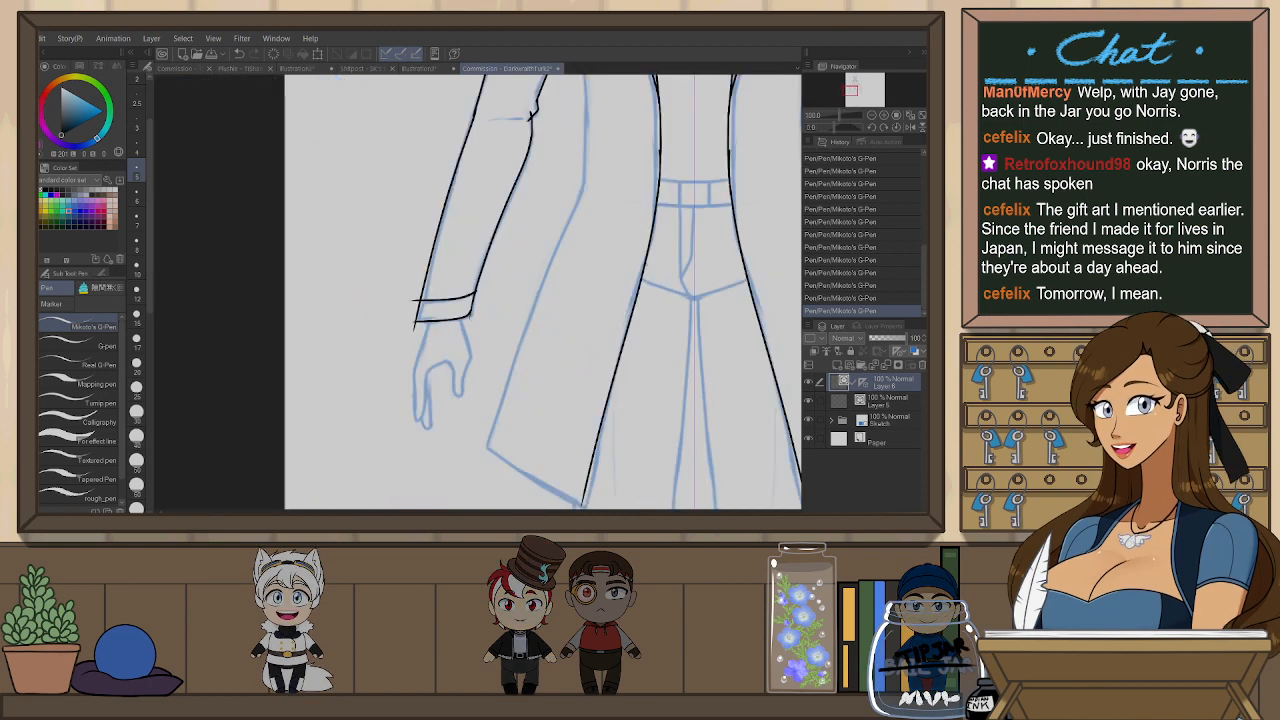
pyautogui.scroll(-2, 627, 345)
pyautogui.scroll(-2, 560, 290)
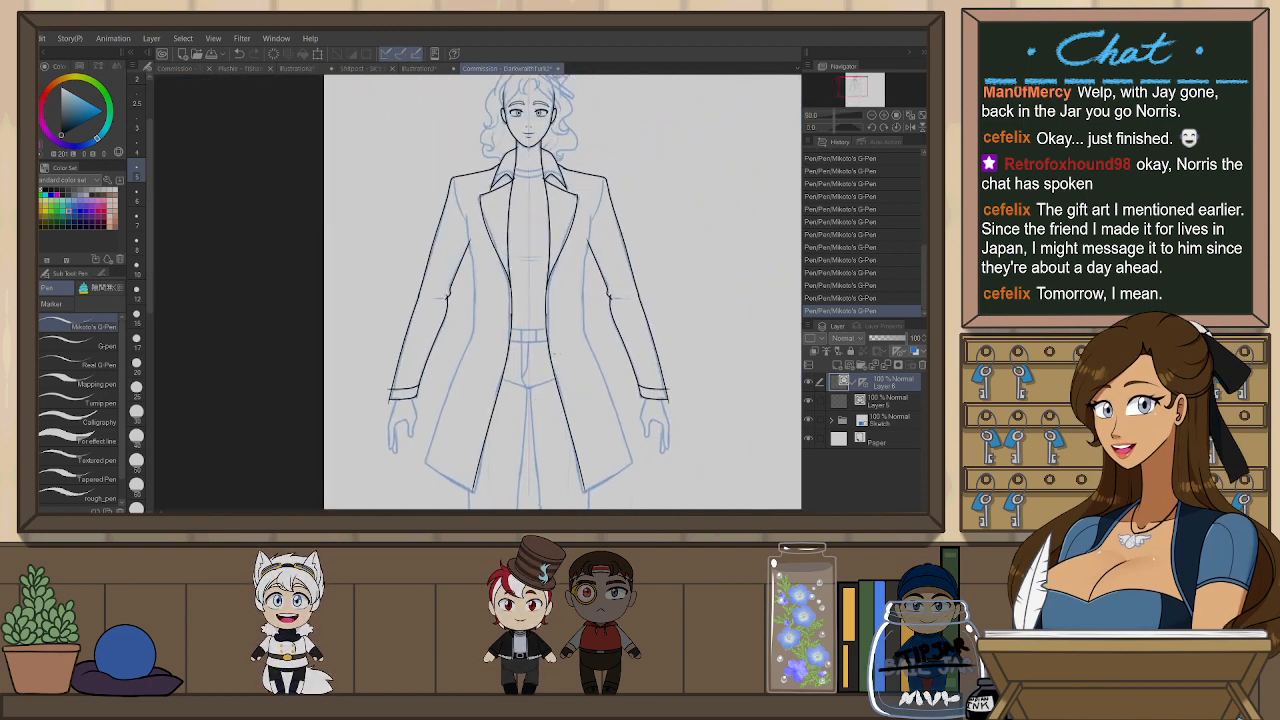
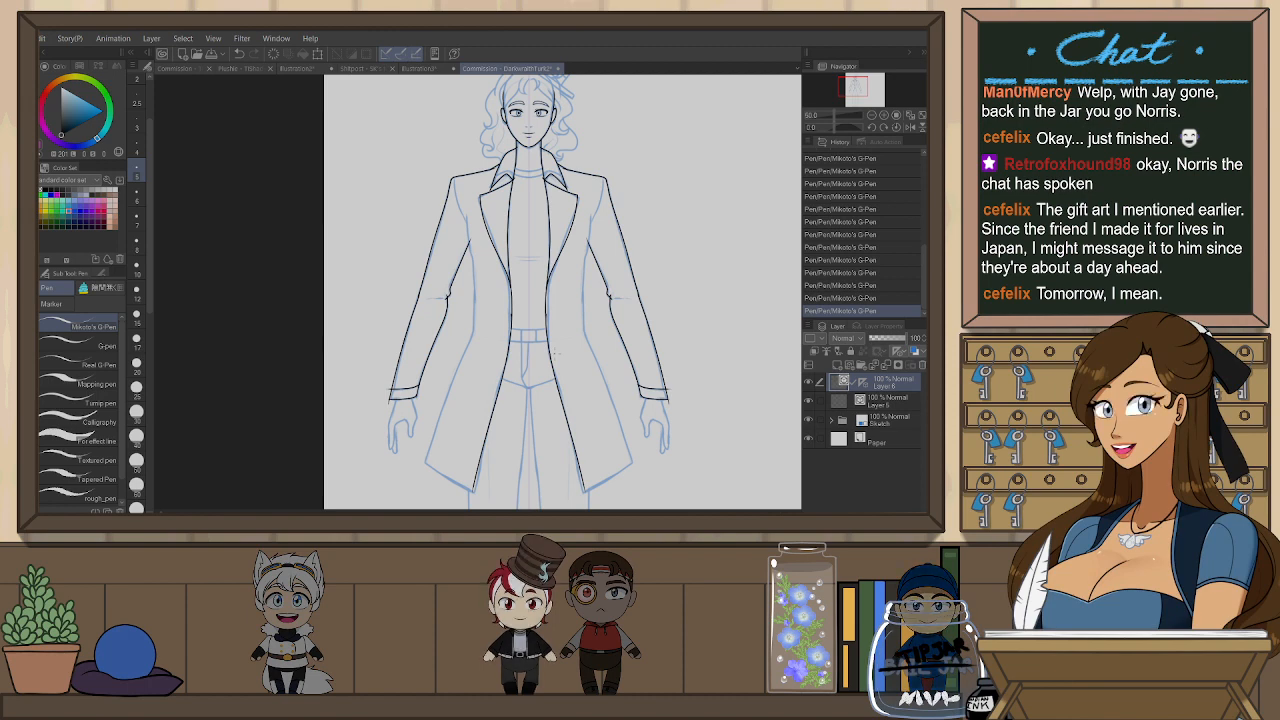
pyautogui.scroll(4, 616, 179)
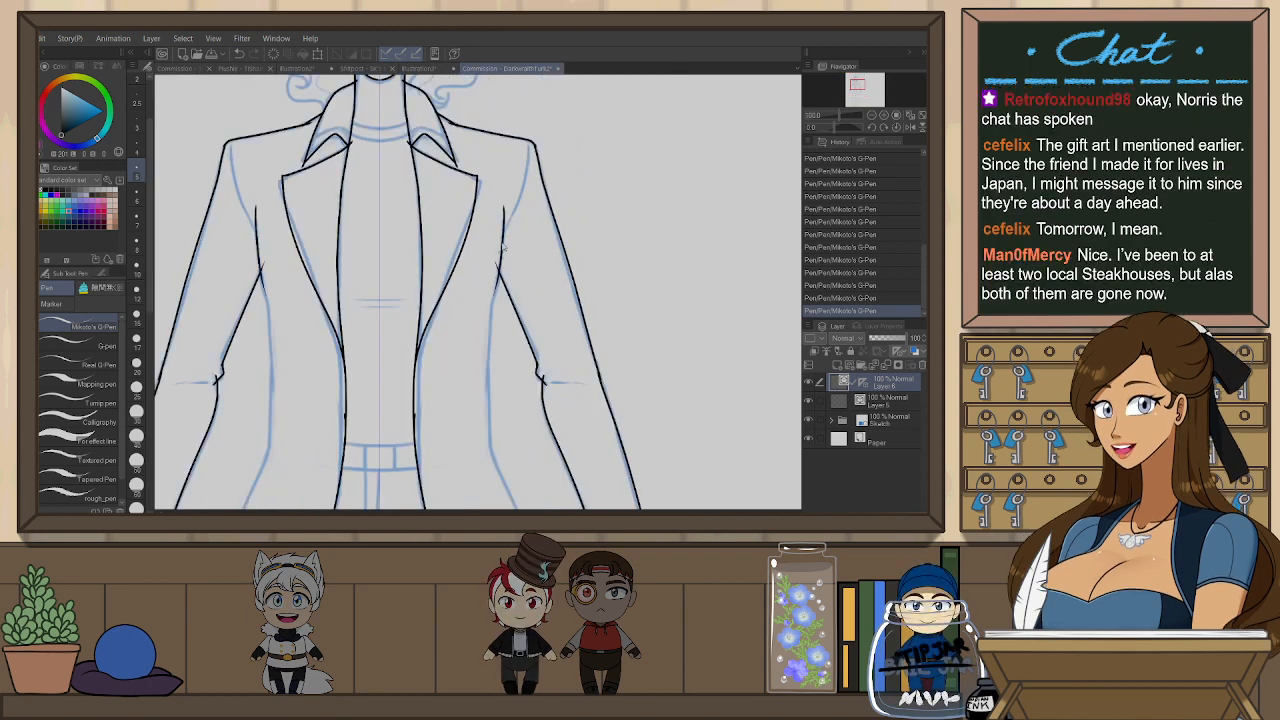
pyautogui.hotkey('ctrl', 'z')
pyautogui.moveTo(490, 308); pyautogui.dragTo(487, 356)
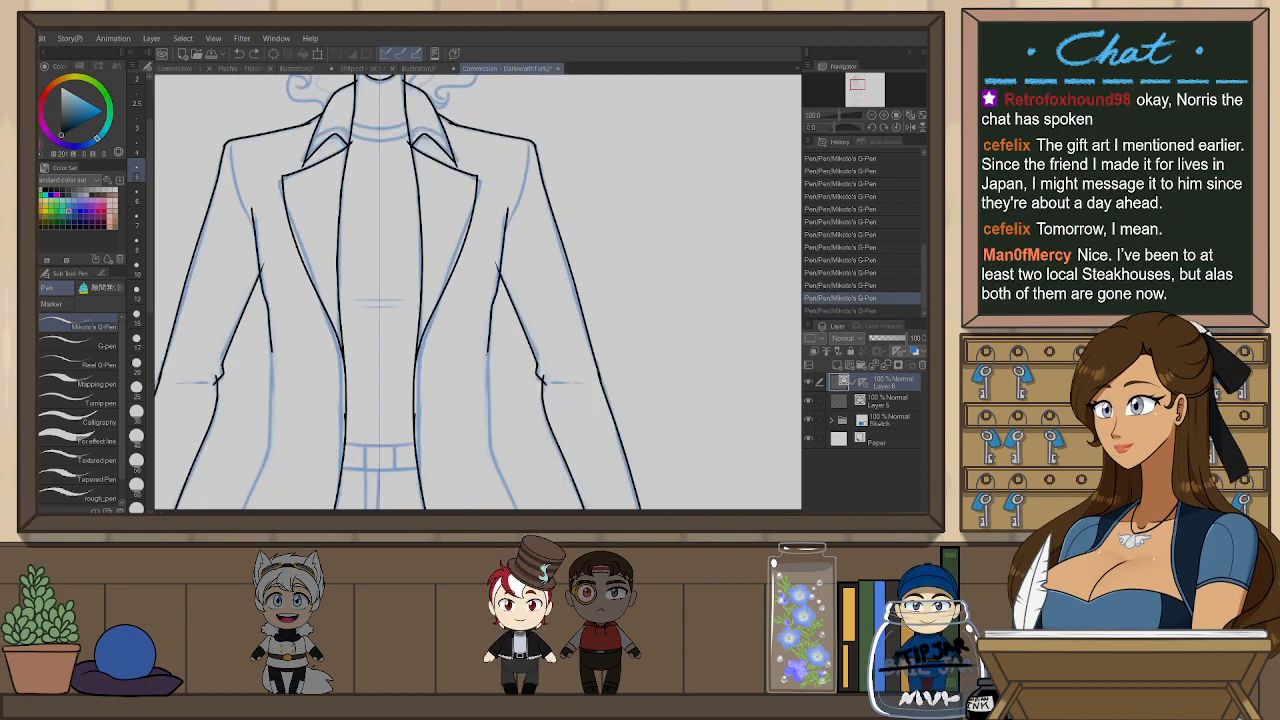
pyautogui.scroll(3, 478, 292)
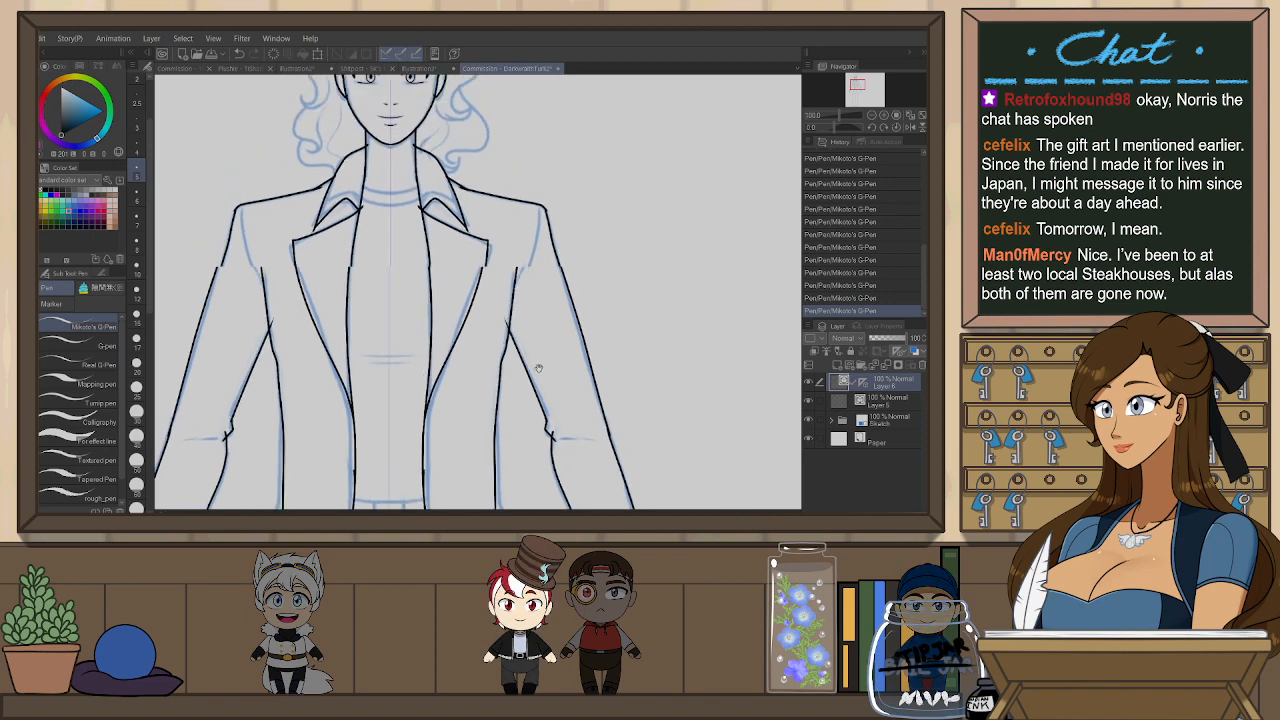
pyautogui.scroll(-3, 478, 292)
pyautogui.scroll(3, 478, 292)
pyautogui.scroll(2, 478, 292)
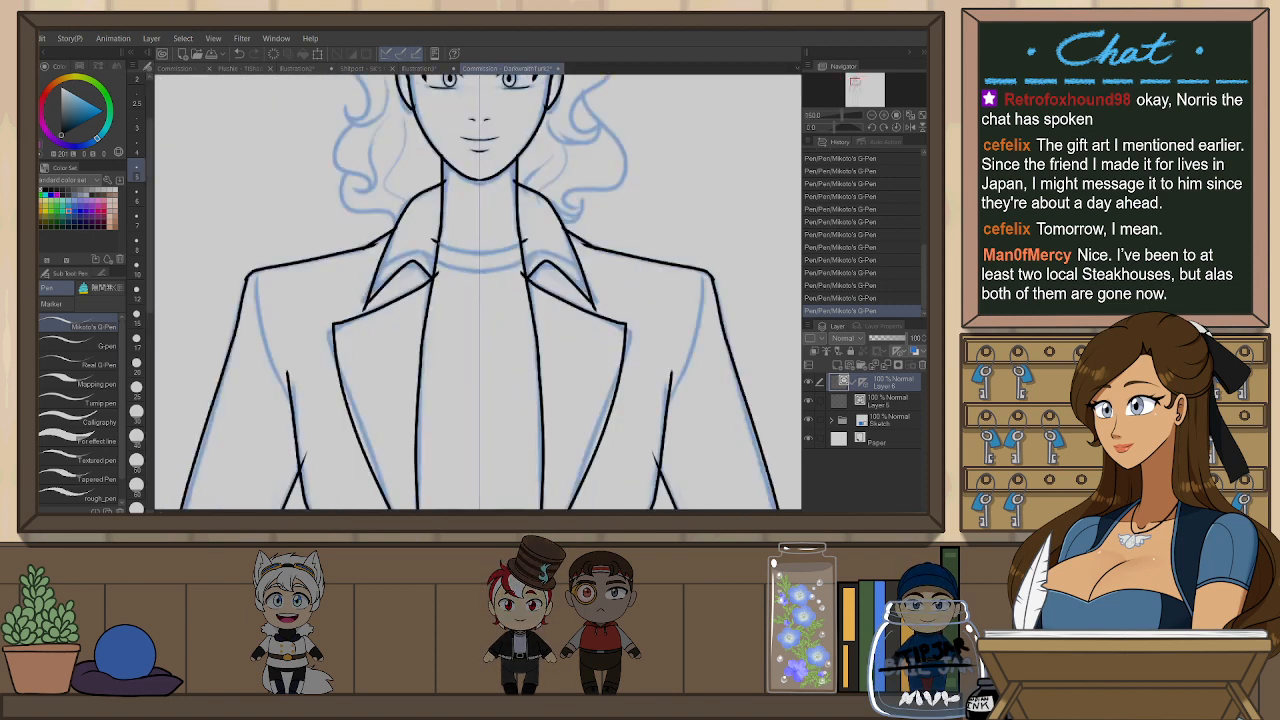
# - Ink the flared side edge of the coat's skirt from the waist down to the outer hem corner
pyautogui.scroll(-3, 614, 229)
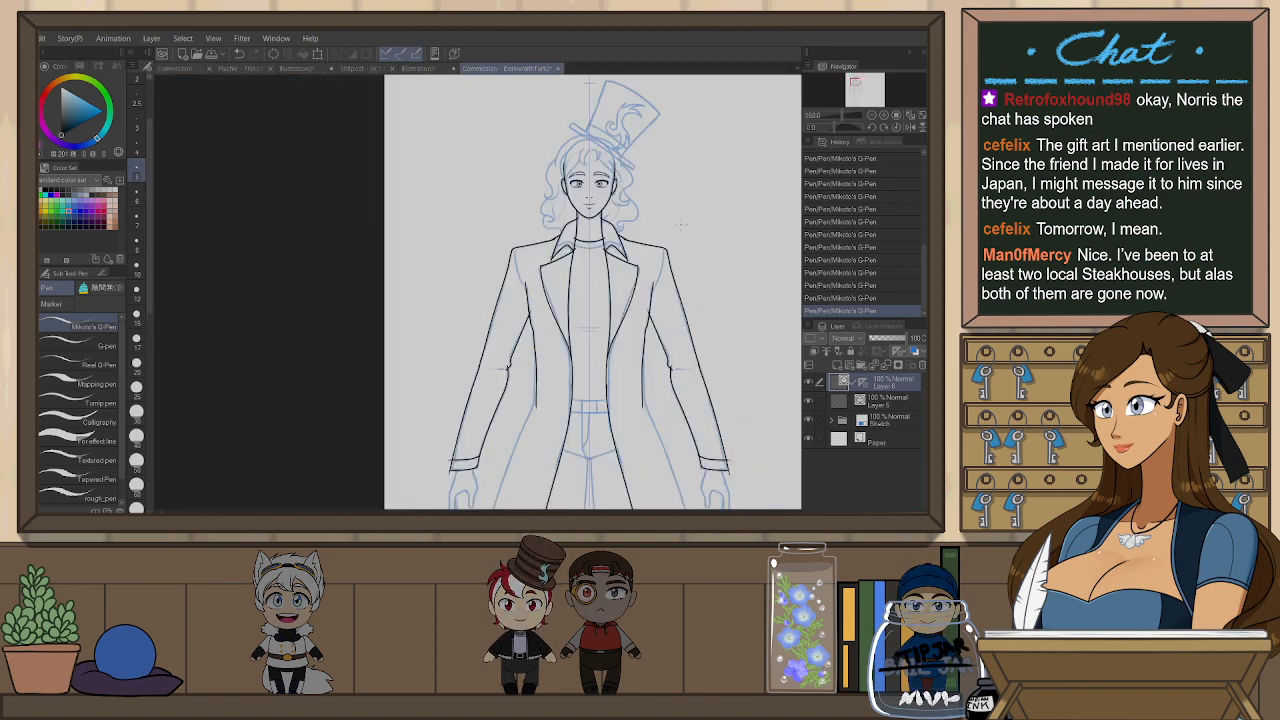
pyautogui.scroll(3, 630, 213)
pyautogui.scroll(4, 630, 212)
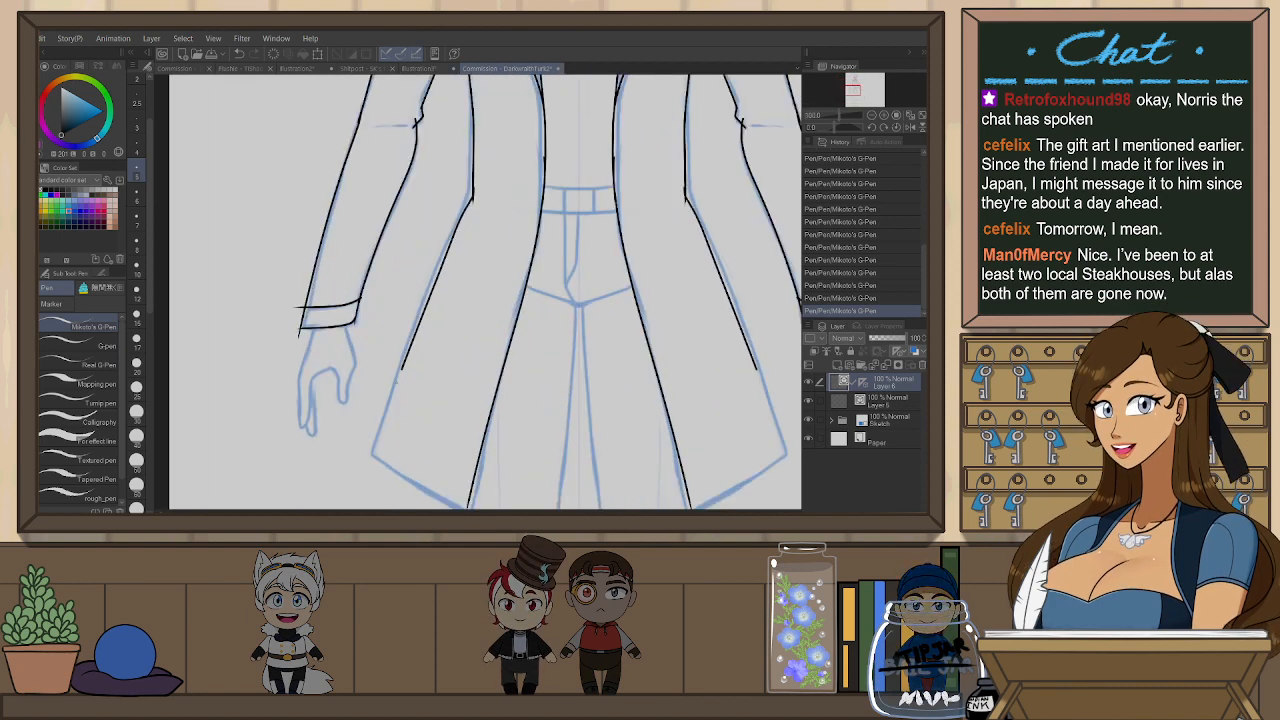
pyautogui.hotkey('ctrl', 'z')
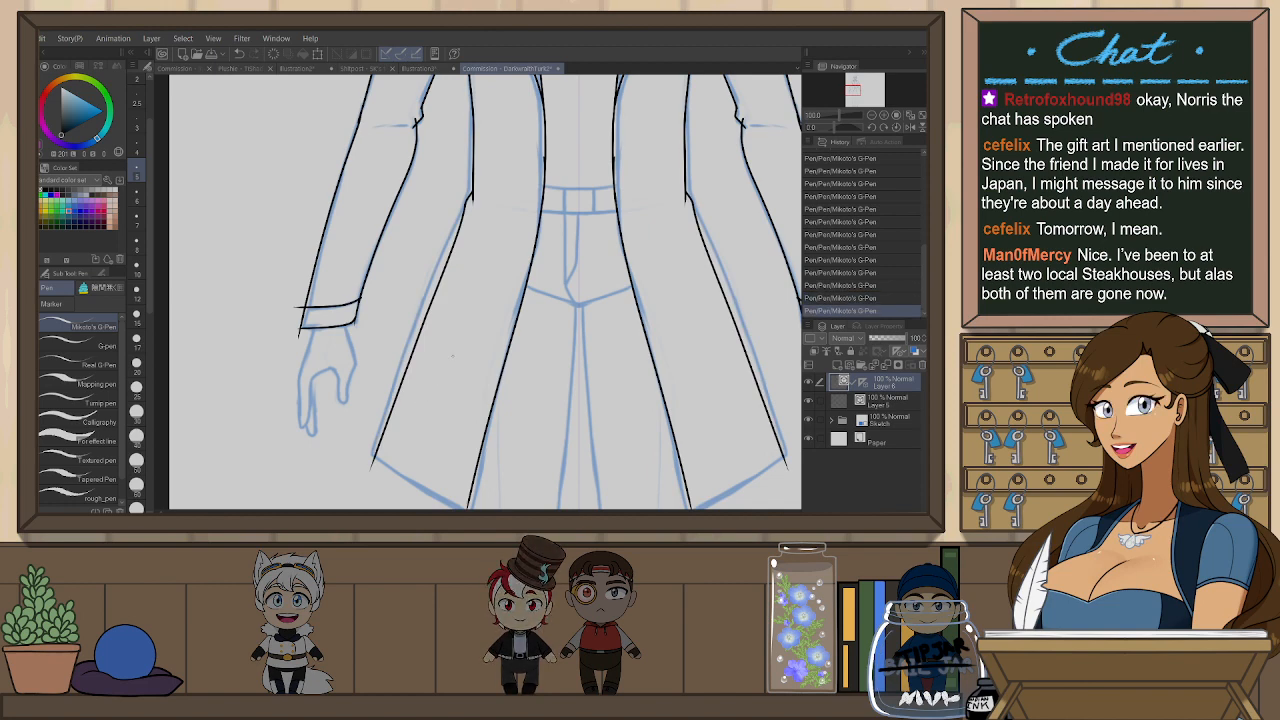
# - Ink the coat's bottom hem as a gentle curve from the outer corner to the front opening's corner
pyautogui.scroll(-2, 485, 290)
pyautogui.hotkey('ctrl', 'z')
pyautogui.moveTo(394, 378); pyautogui.dragTo(471, 433)
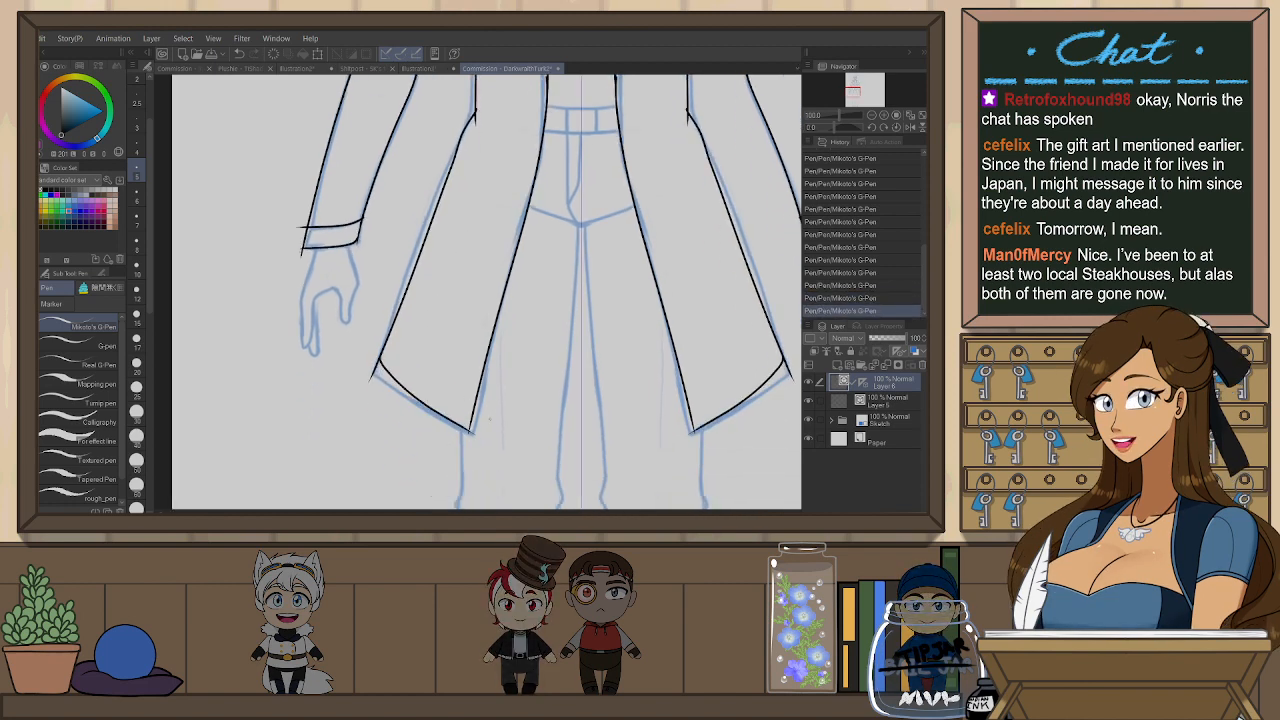
# - Undo the coat's hem curve and re-ink it closer to the sketch, from the outer hem corner to the front opening's corner
pyautogui.hotkey('ctrl', 'z')
pyautogui.moveTo(379, 351); pyautogui.dragTo(379, 355)
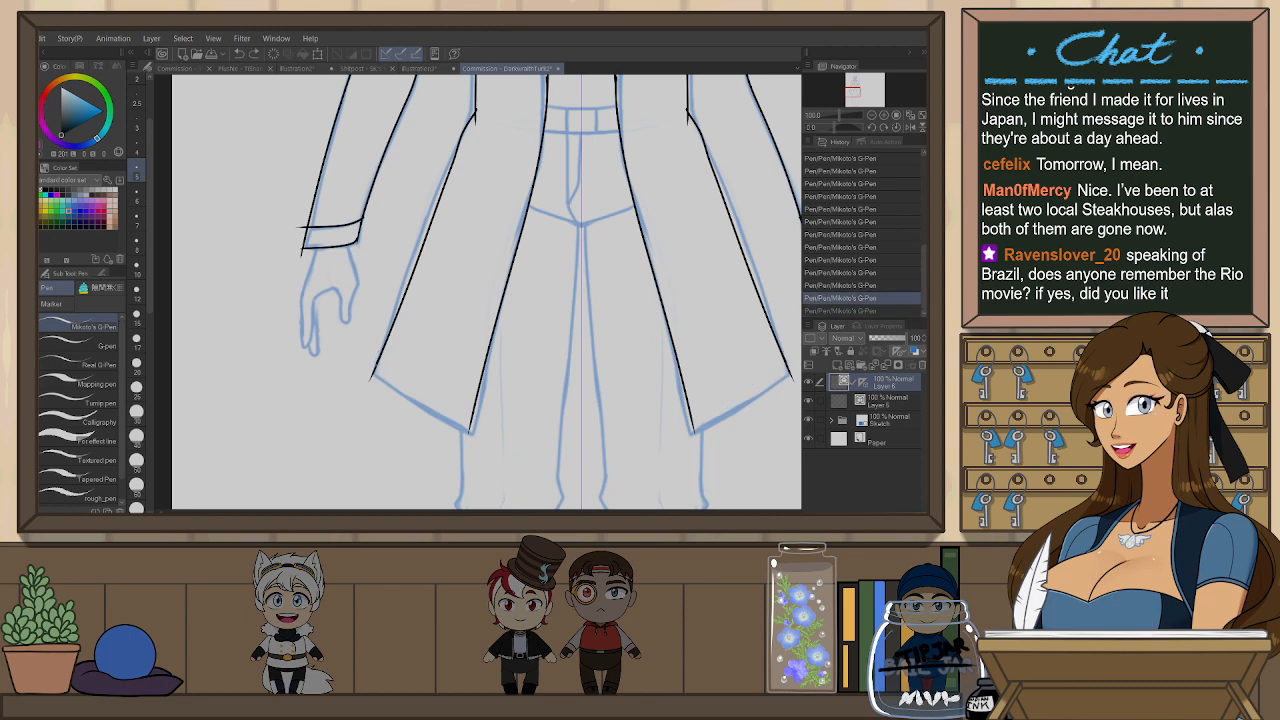
pyautogui.scroll(3, 412, 394)
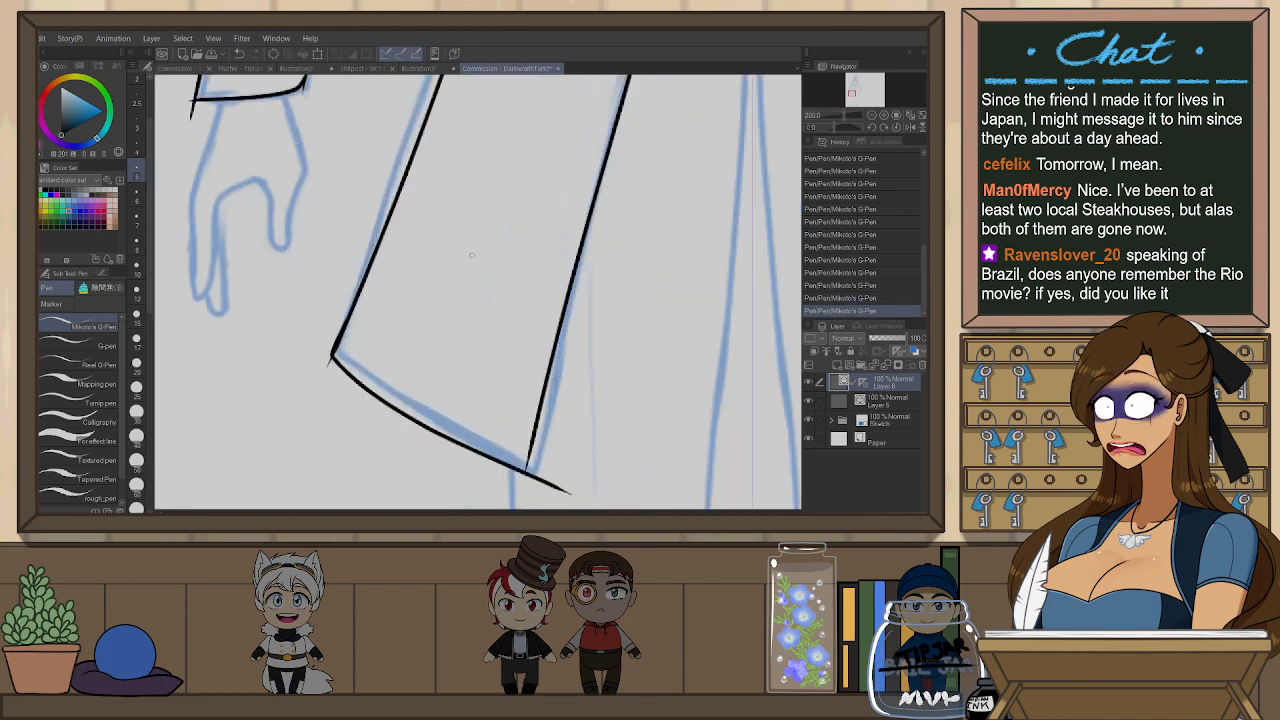
pyautogui.scroll(-1, 471, 255)
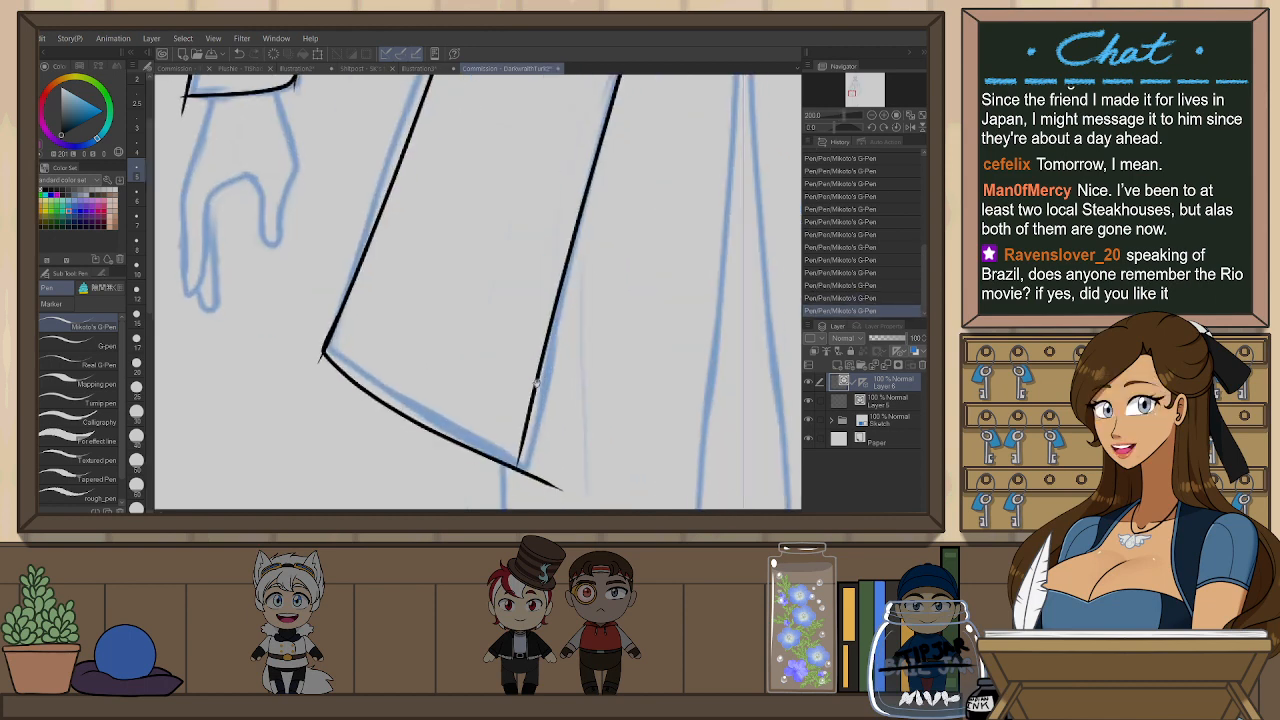
pyautogui.moveTo(563, 240)
pyautogui.mouseDown()
pyautogui.moveTo(586, 400)
pyautogui.moveTo(477, 314)
pyautogui.mouseUp()
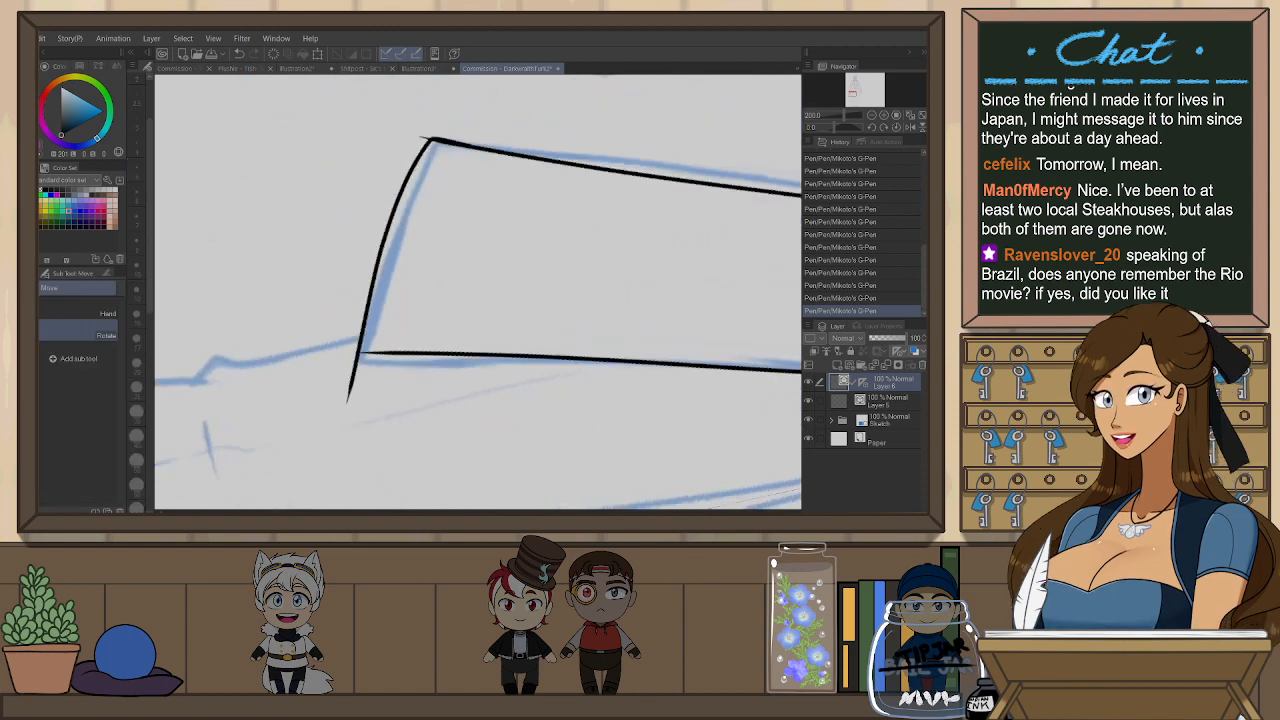
pyautogui.hotkey('ctrl', 'z')
pyautogui.moveTo(424, 142); pyautogui.dragTo(428, 152)
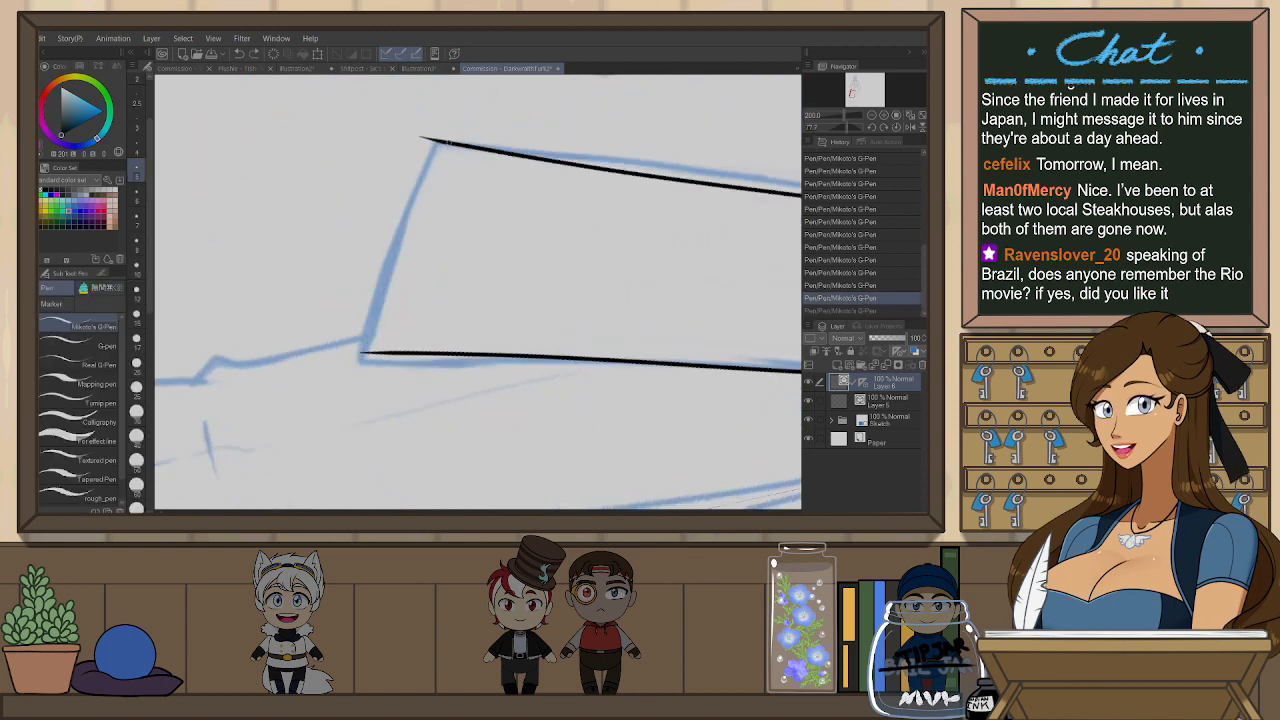
pyautogui.moveTo(376, 312); pyautogui.dragTo(360, 370)
pyautogui.moveTo(476, 188); pyautogui.dragTo(531, 316)
pyautogui.hotkey('ctrl', '0')
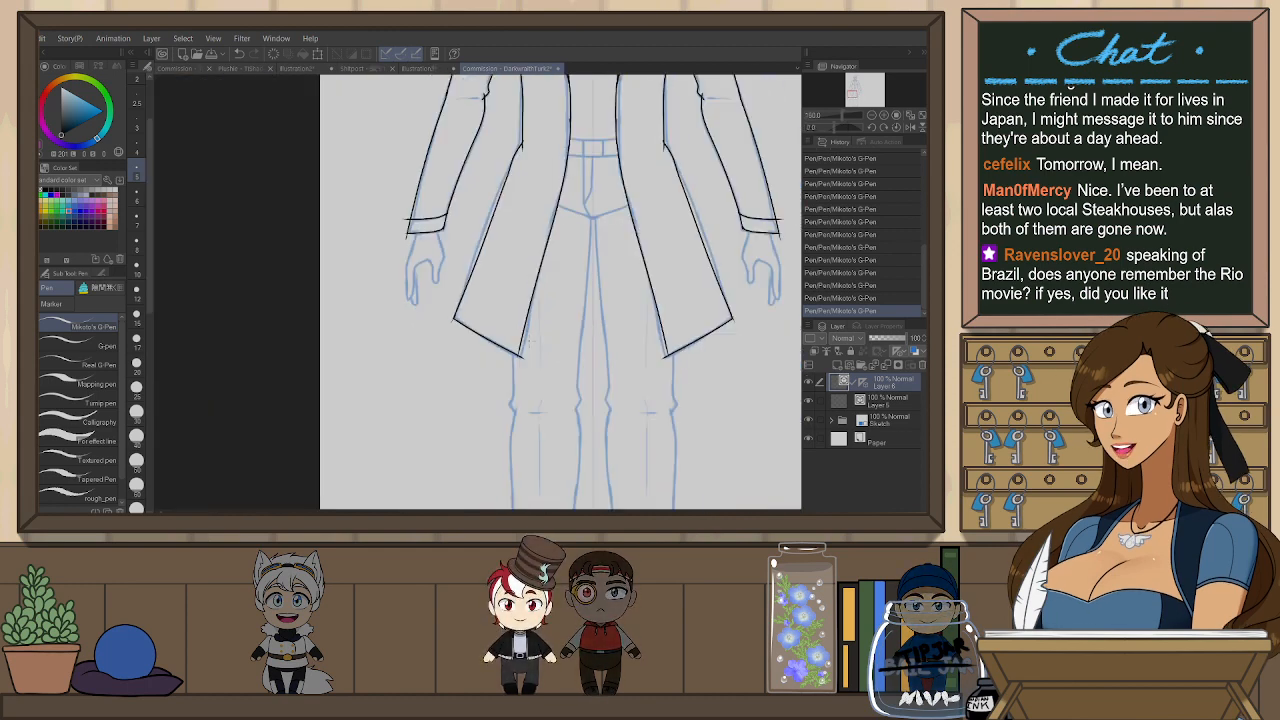
# - Ink the thumb side of the hand from the sleeve cuff down around the thumb tip and up into the palm
pyautogui.scroll(2, 565, 373)
pyautogui.moveTo(565, 373); pyautogui.dragTo(648, 319)
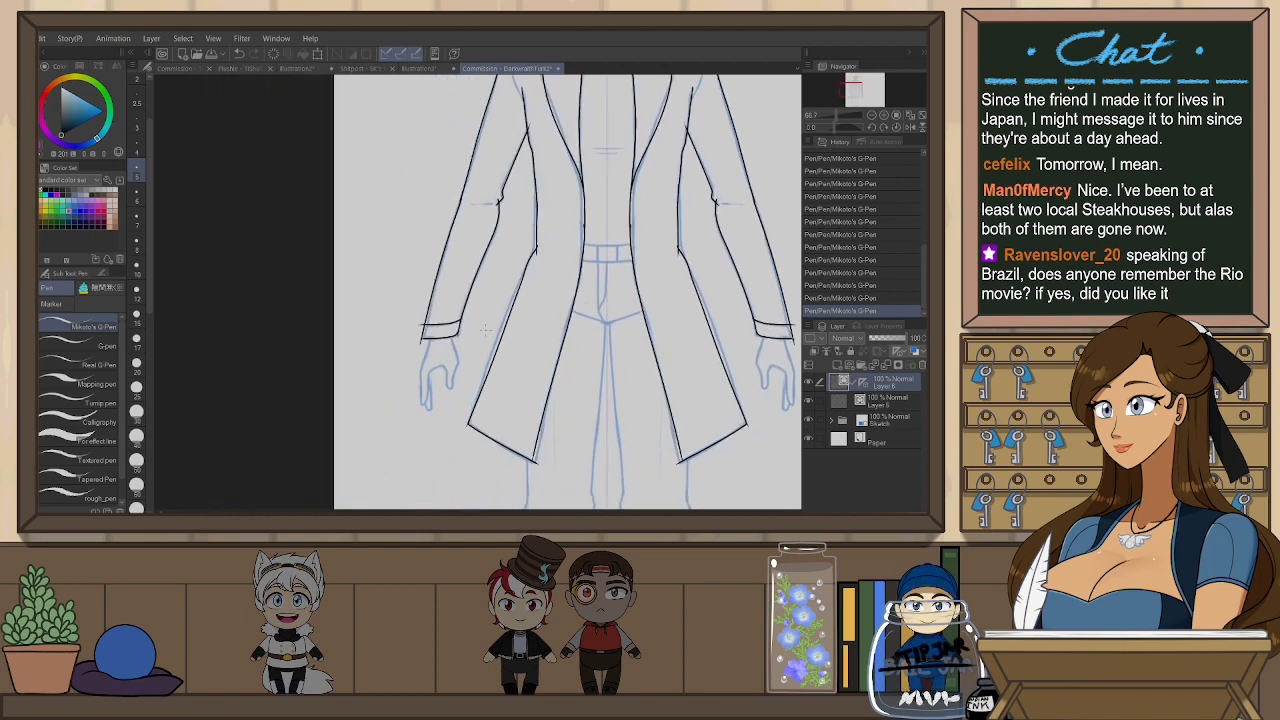
pyautogui.scroll(4, 466, 318)
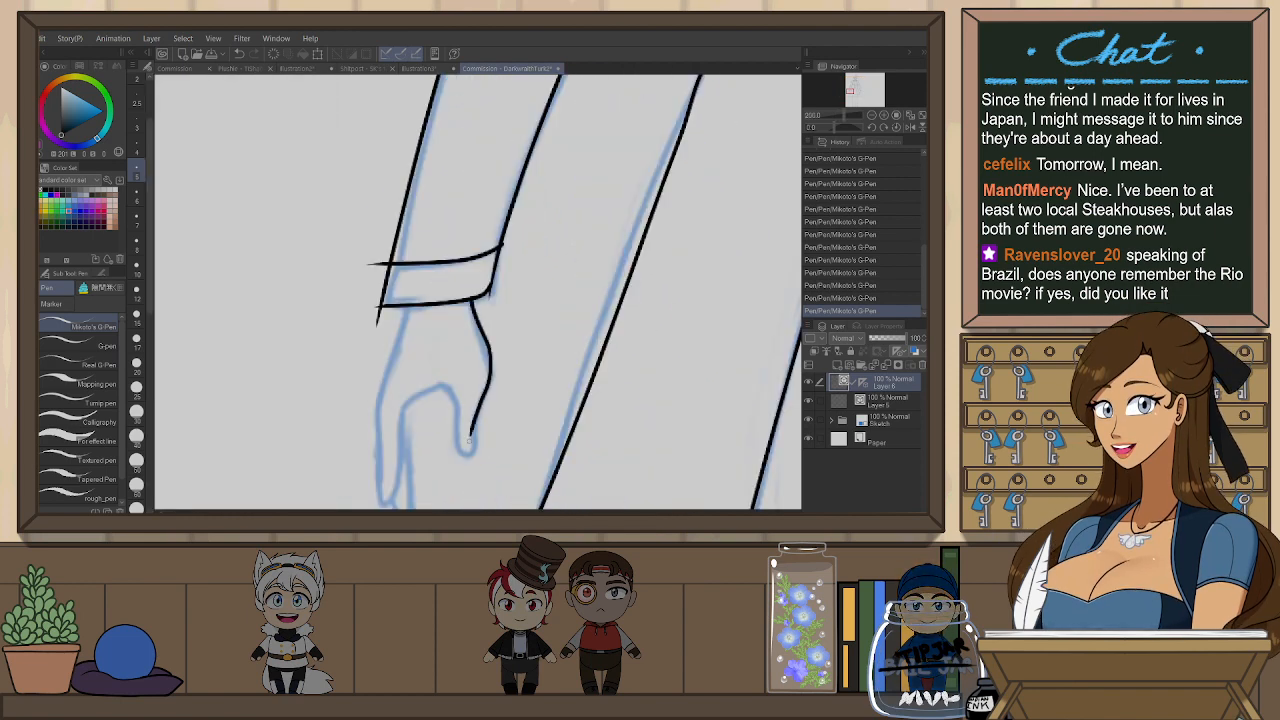
pyautogui.hotkey('ctrl', 'z')
pyautogui.moveTo(472, 300)
pyautogui.mouseDown()
pyautogui.moveTo(489, 362)
pyautogui.moveTo(478, 422)
pyautogui.moveTo(455, 353)
pyautogui.mouseUp()
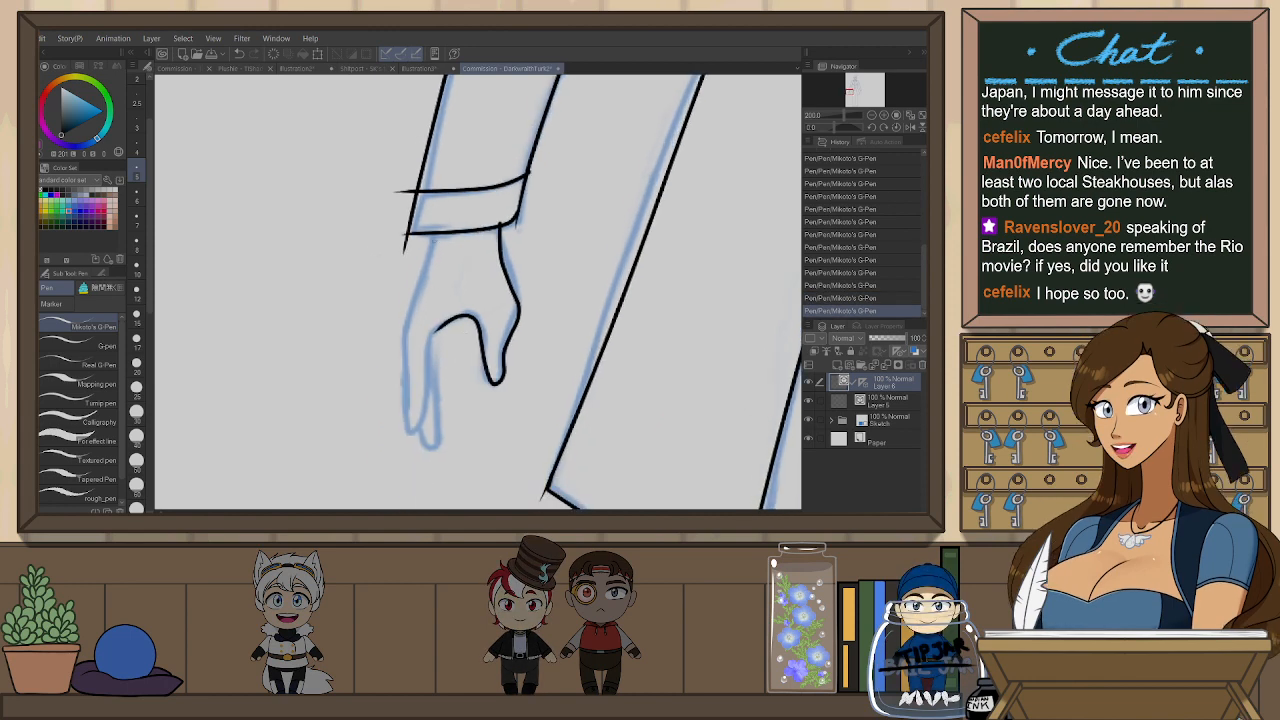
# - Ink the outer side of the hand from the cuff to the fingertips and outline the overlapping fingers back up to the palm
pyautogui.moveTo(437, 232); pyautogui.dragTo(408, 318)
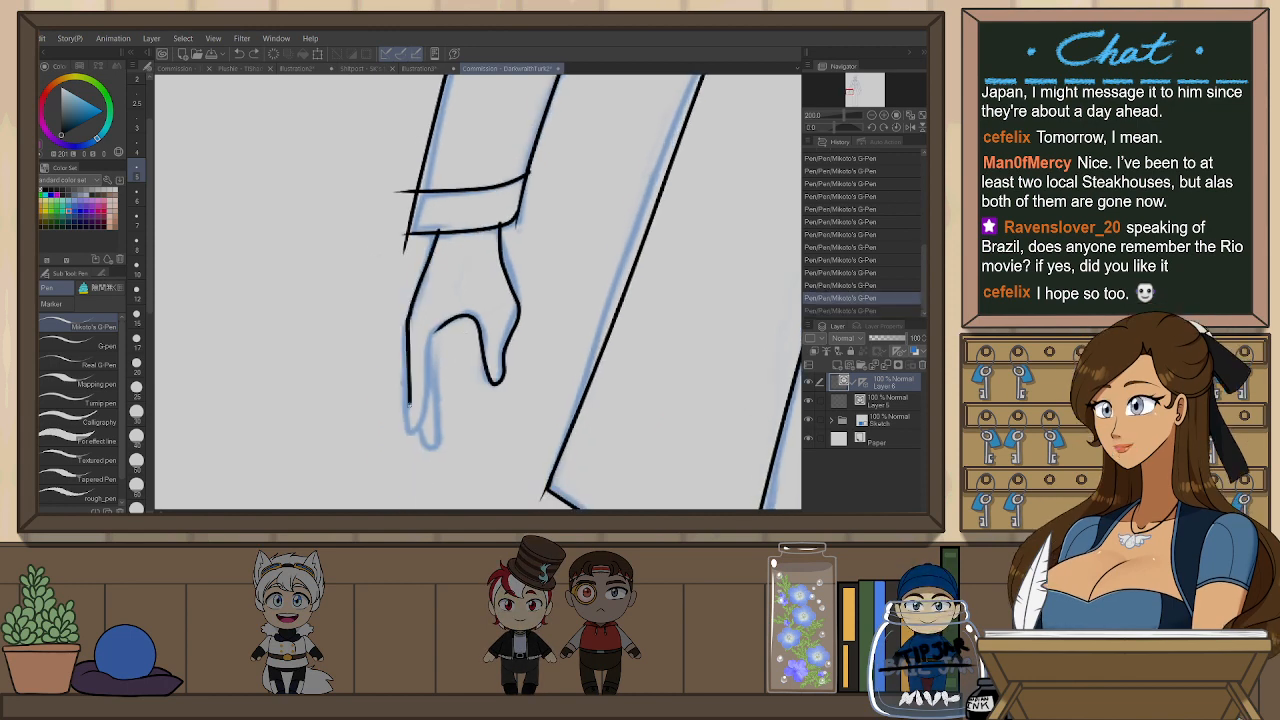
pyautogui.hotkey('ctrl', 'z')
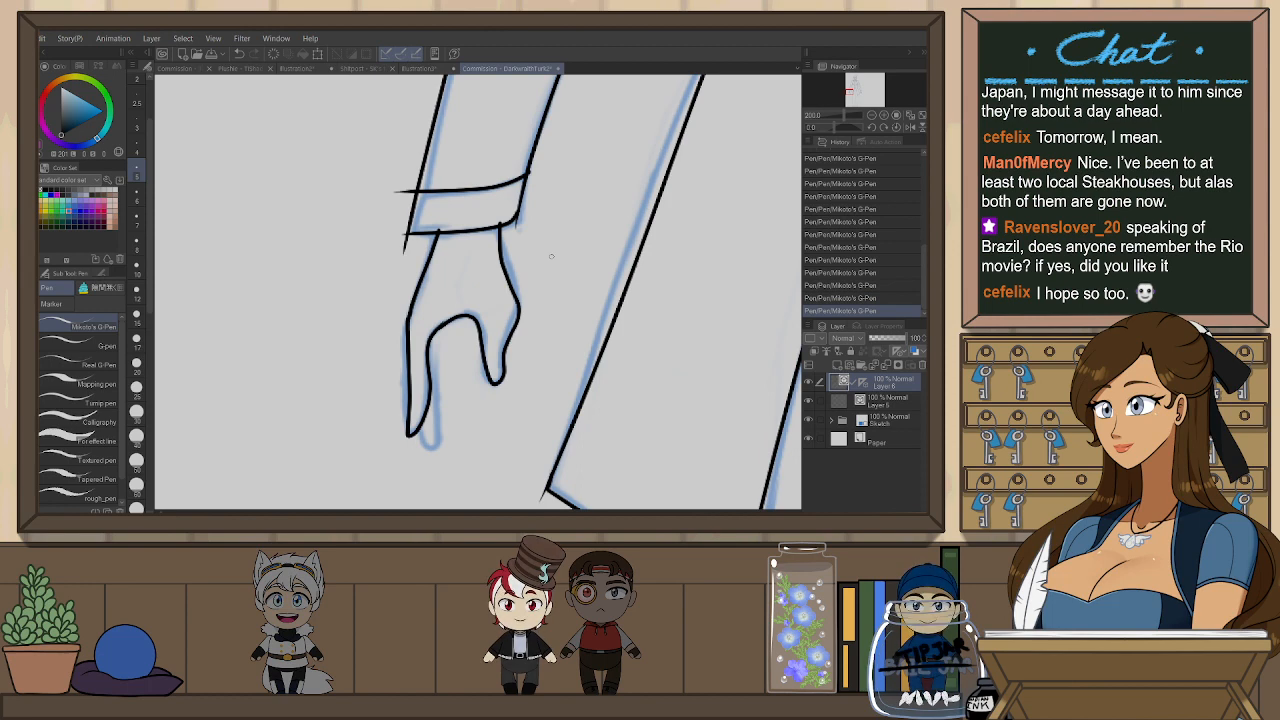
pyautogui.hotkey('ctrl', 'z')
pyautogui.hotkey('ctrl', 'z')
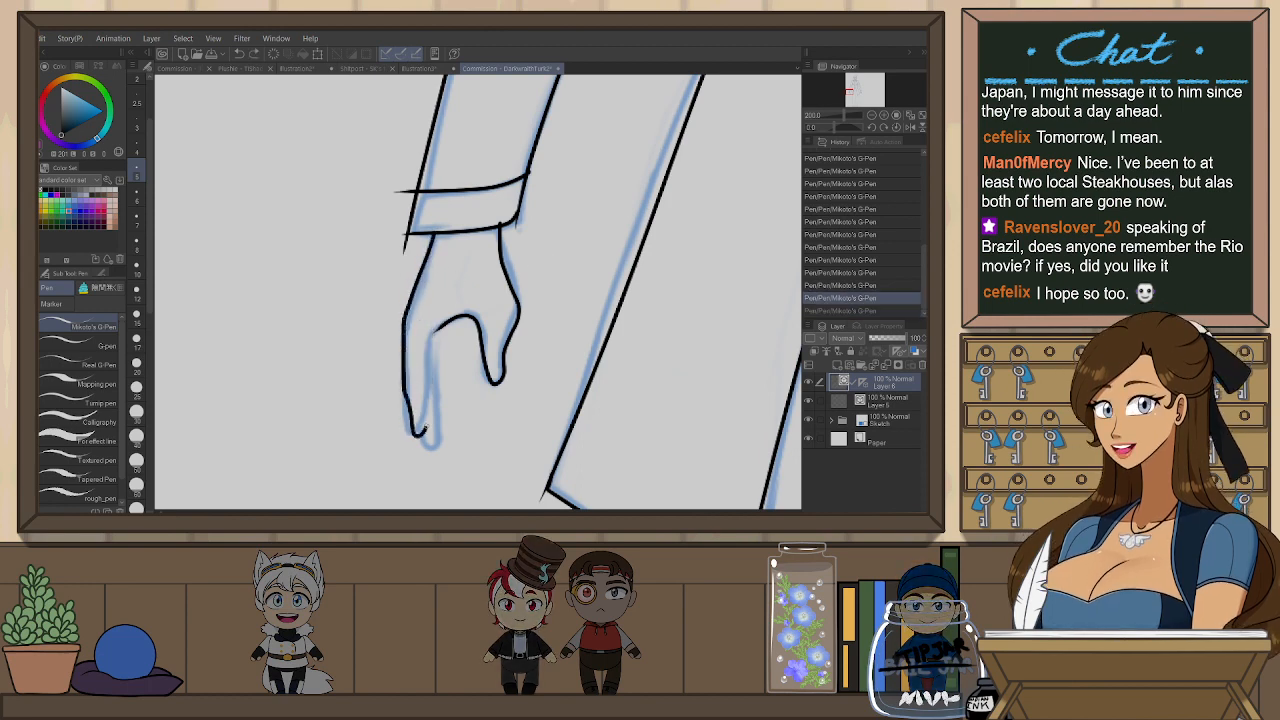
pyautogui.hotkey('ctrl', 'y')
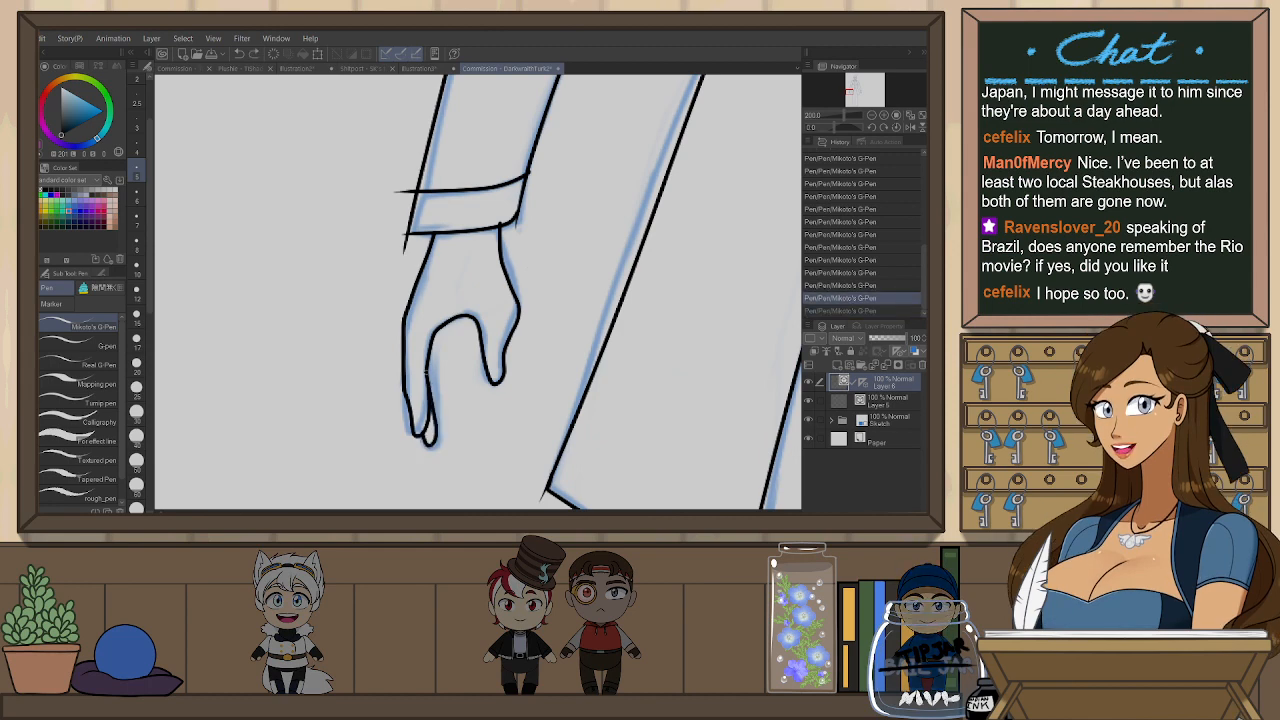
pyautogui.moveTo(429, 384); pyautogui.dragTo(428, 376)
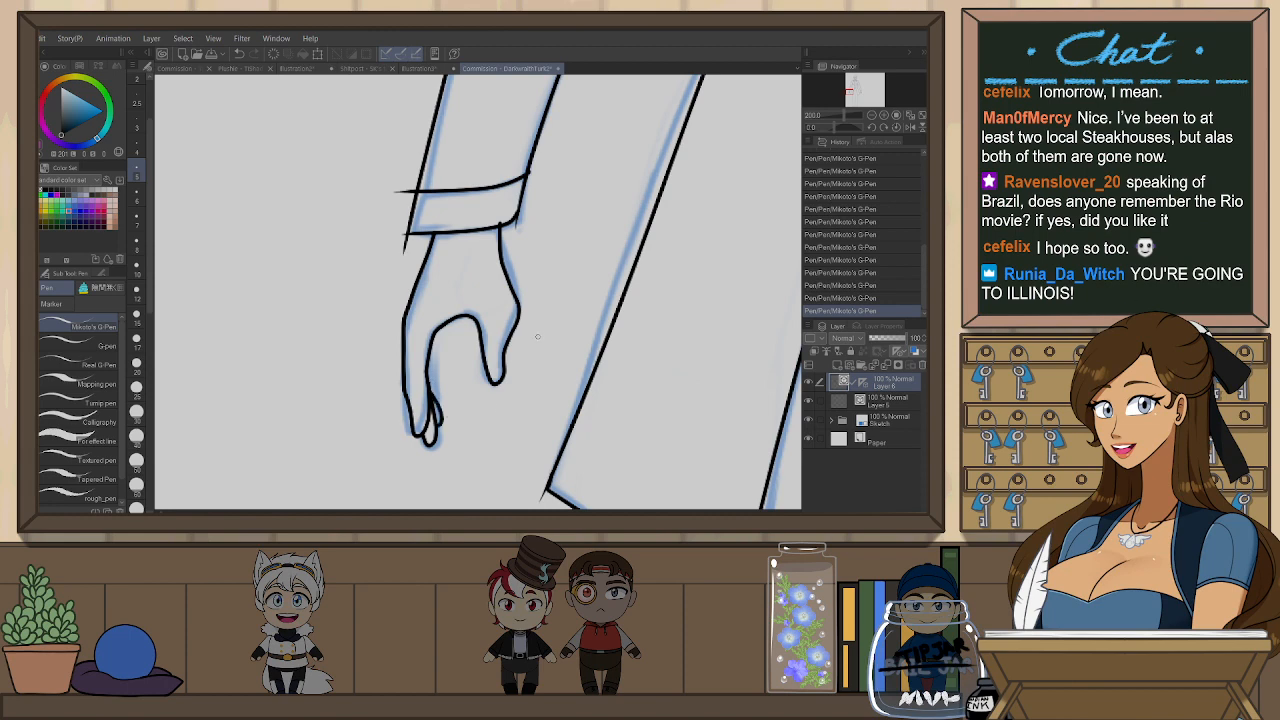
# - Ink the shallow V-shaped line across the crotch, ending it at the coat's front edges on both sides
pyautogui.scroll(-5, 537, 337)
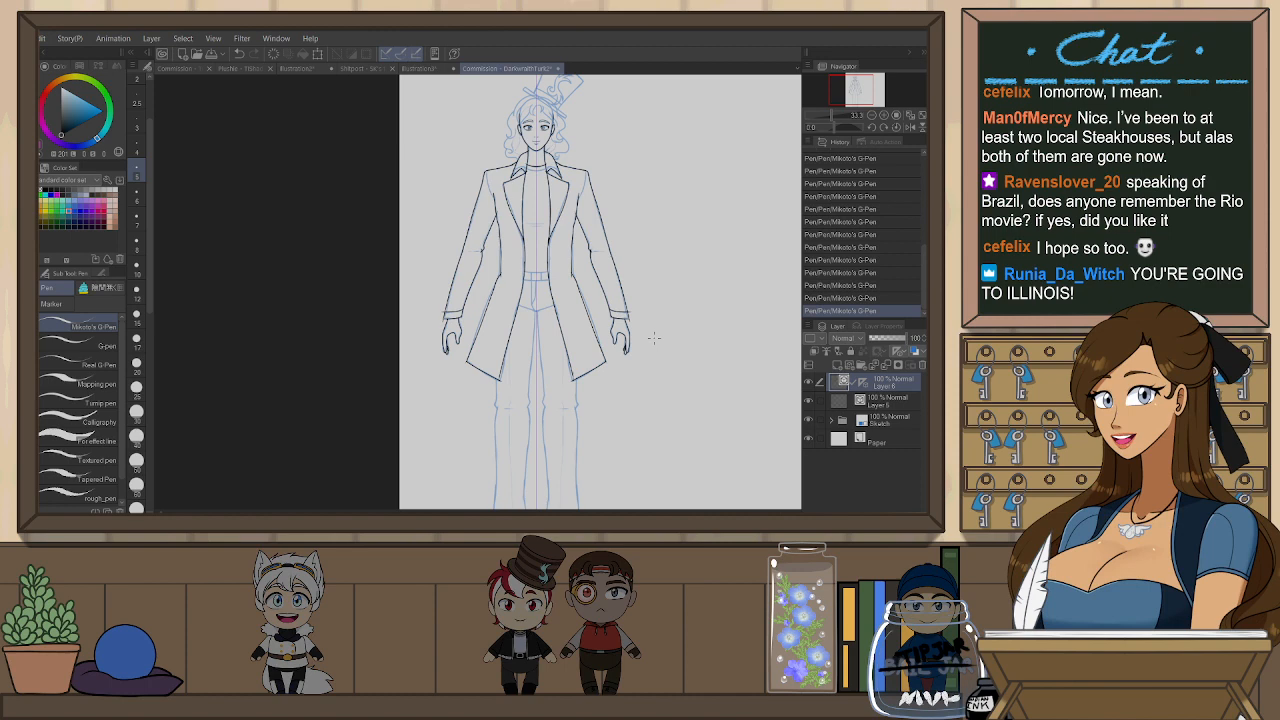
pyautogui.moveTo(636, 311); pyautogui.dragTo(627, 395)
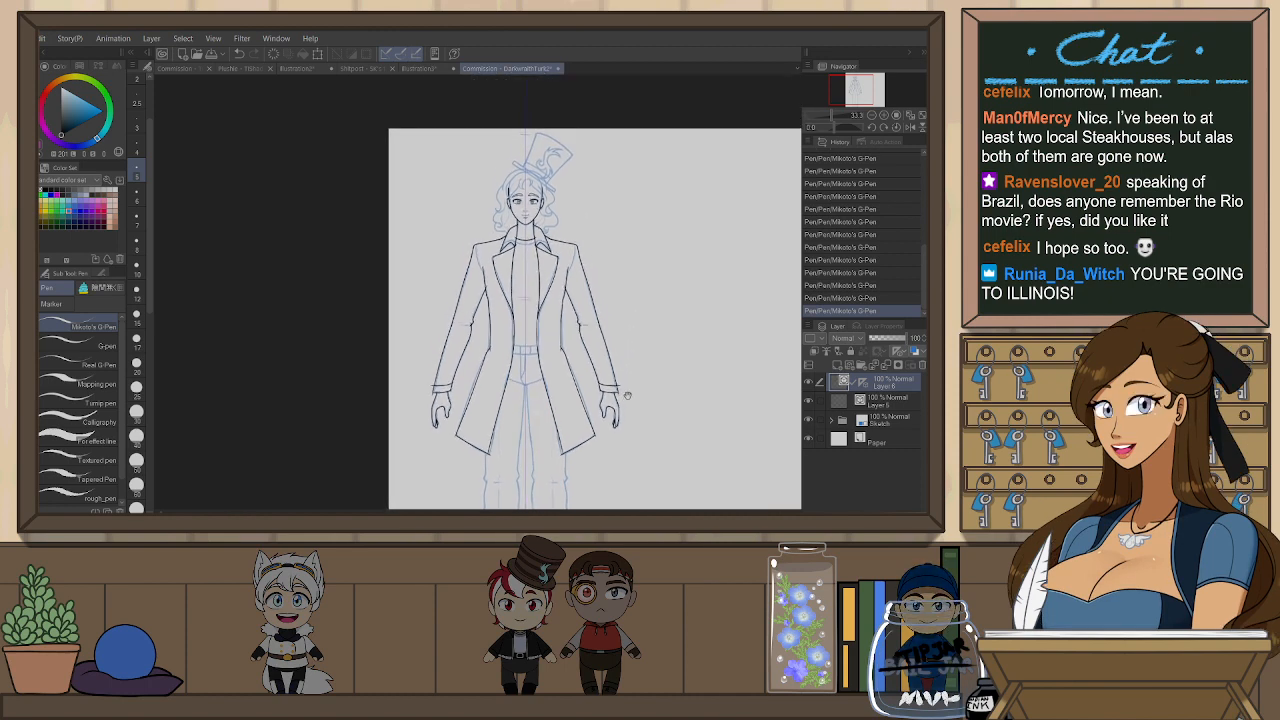
pyautogui.click(915, 125)
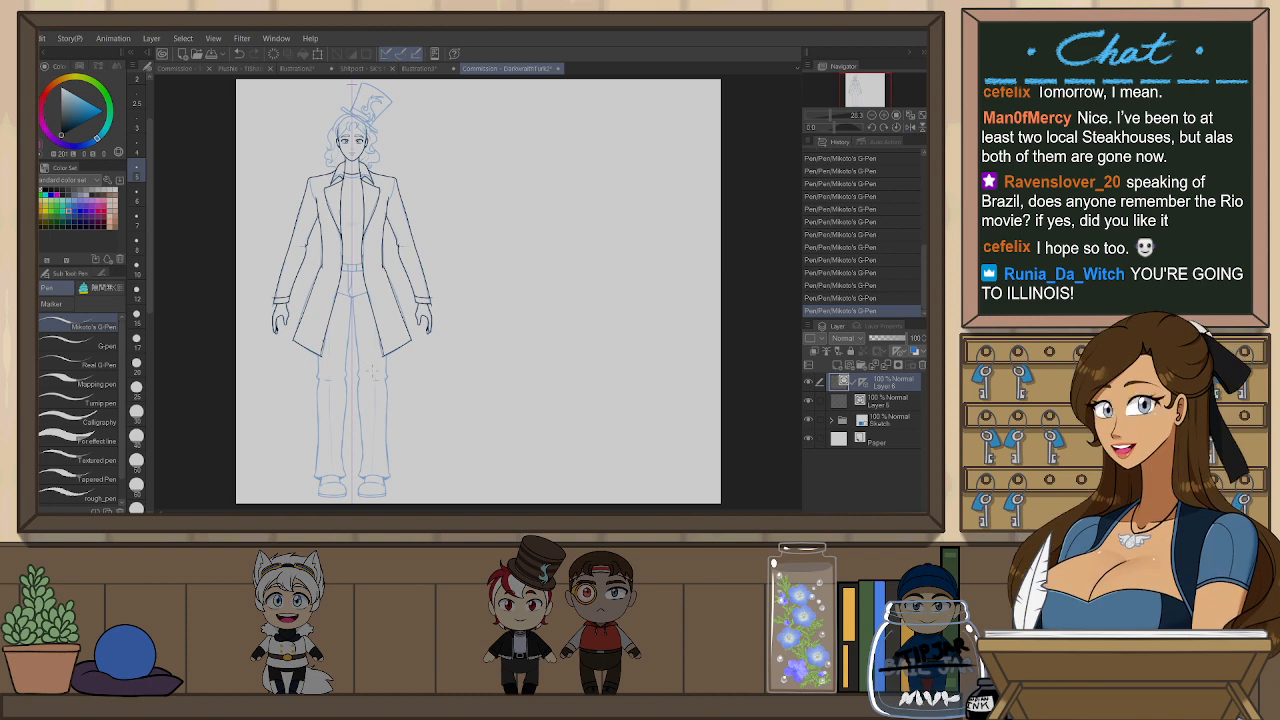
pyautogui.moveTo(379, 390); pyautogui.dragTo(470, 398)
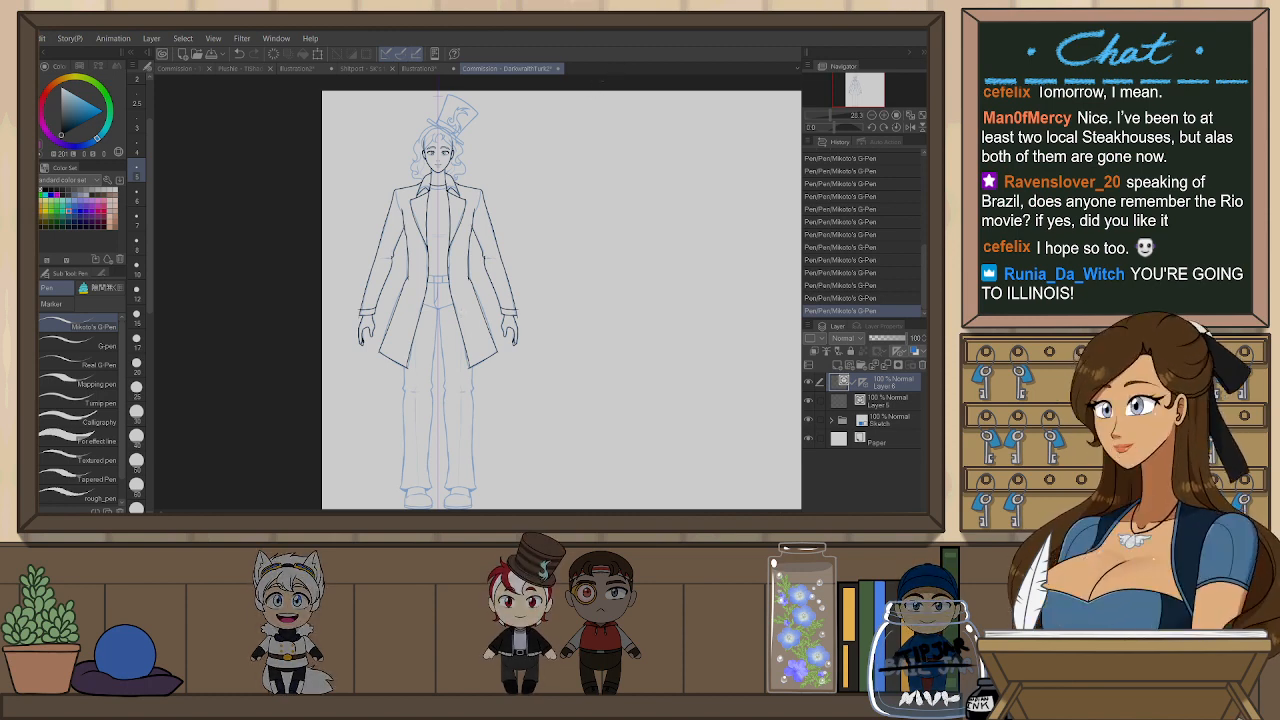
pyautogui.scroll(4, 435, 305)
pyautogui.moveTo(394, 305)
pyautogui.mouseDown()
pyautogui.moveTo(490, 314)
pyautogui.moveTo(540, 292)
pyautogui.mouseUp()
pyautogui.hotkey('ctrl', 'z')
pyautogui.hotkey('ctrl', 'z')
pyautogui.scroll(1, 454, 323)
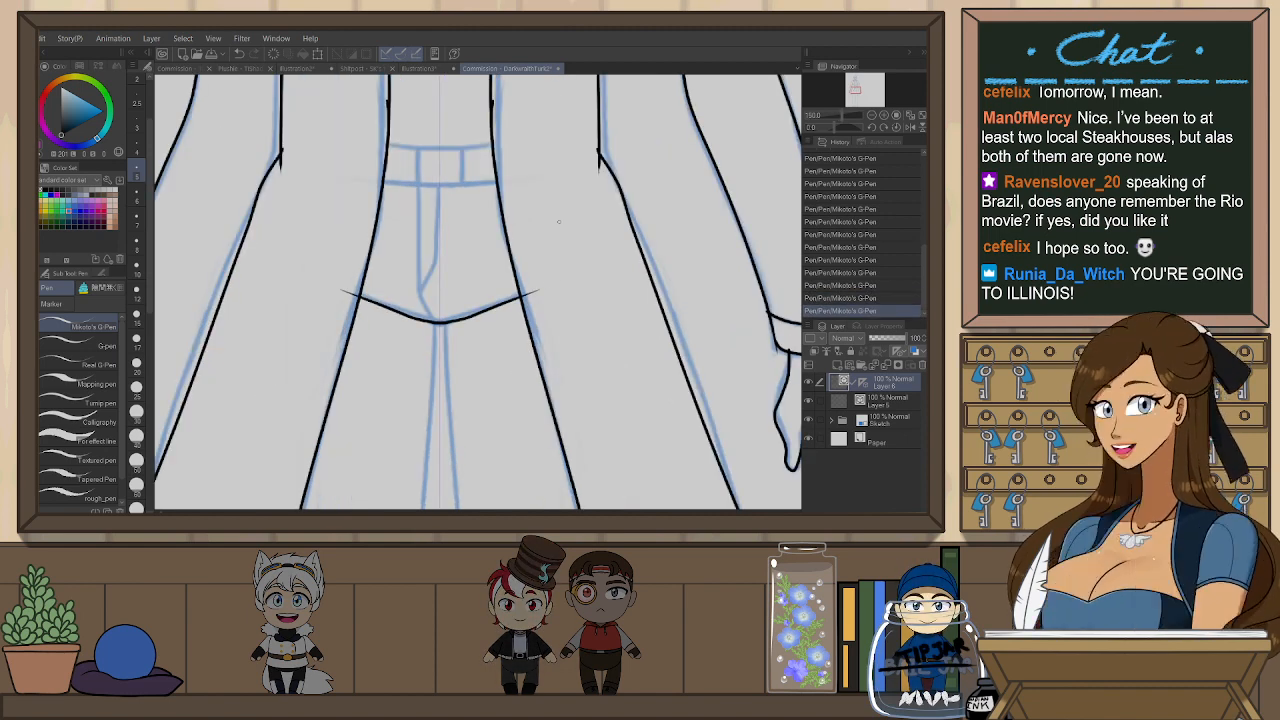
pyautogui.hotkey('ctrl', 'z')
pyautogui.moveTo(439, 322); pyautogui.dragTo(514, 301)
pyautogui.hotkey('ctrl', 'z')
pyautogui.moveTo(439, 324); pyautogui.dragTo(516, 296)
pyautogui.hotkey('ctrl', 'z')
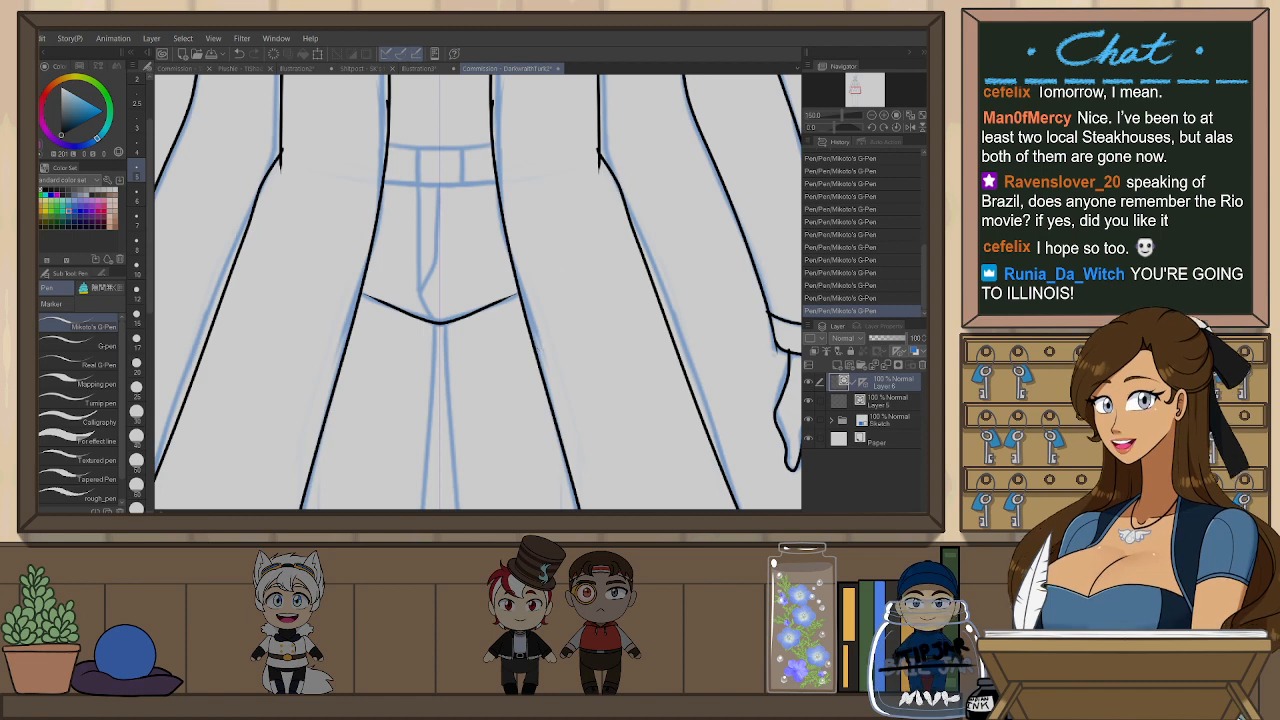
# - Ink the belt's upper and lower edges as two slightly curved lines across the waist between the coat's front edges
pyautogui.scroll(-2, 562, 322)
pyautogui.moveTo(588, 319); pyautogui.dragTo(579, 420)
pyautogui.scroll(2, 486, 355)
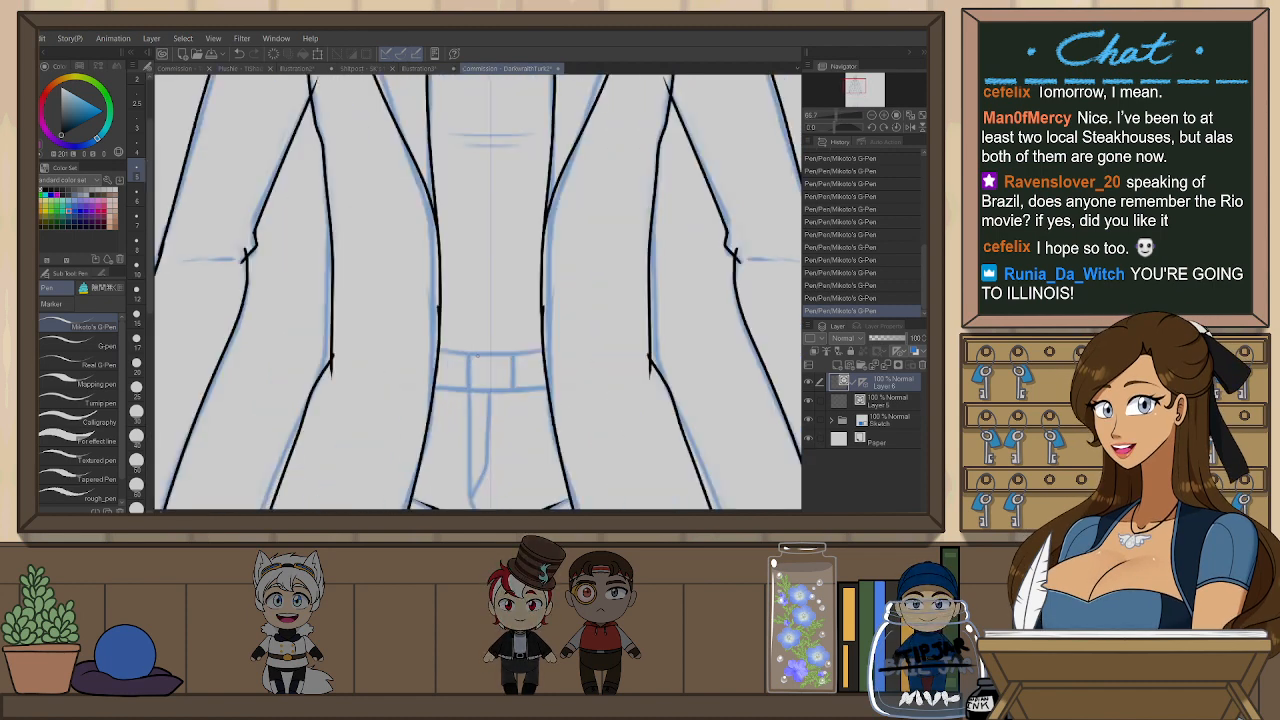
pyautogui.moveTo(418, 344); pyautogui.dragTo(564, 344)
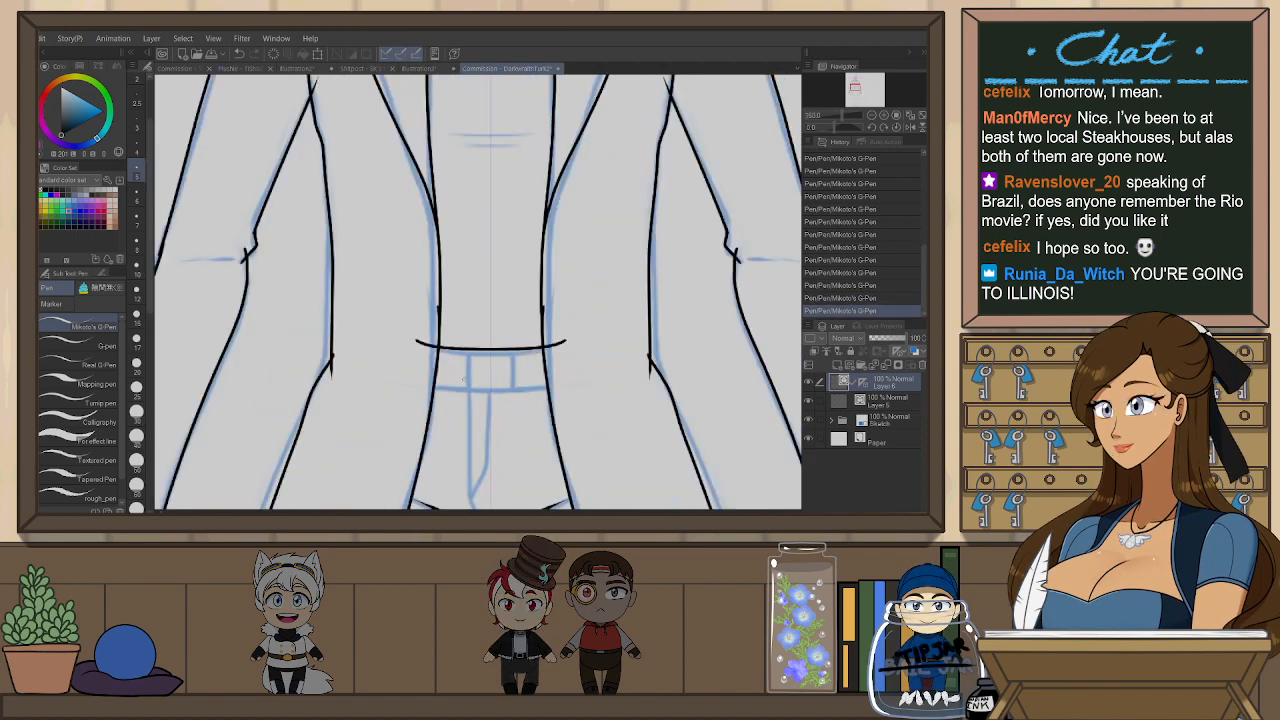
pyautogui.moveTo(406, 377); pyautogui.dragTo(576, 377)
pyautogui.hotkey('ctrl', 'z')
pyautogui.moveTo(404, 378); pyautogui.dragTo(578, 377)
# - Ink the trousers' inner leg line from the crotch down to the fold at the knee, mirrored on both legs
pyautogui.scroll(-4, 582, 348)
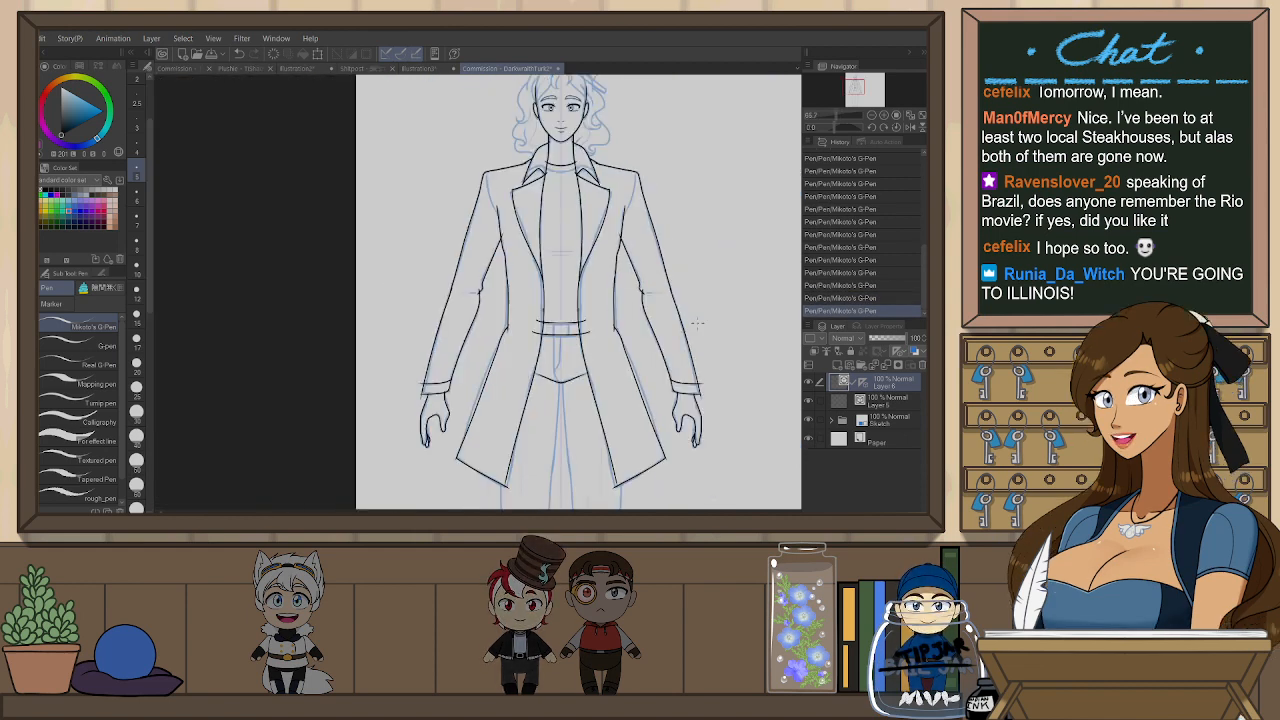
pyautogui.scroll(1, 672, 390)
pyautogui.moveTo(672, 390); pyautogui.dragTo(520, 297)
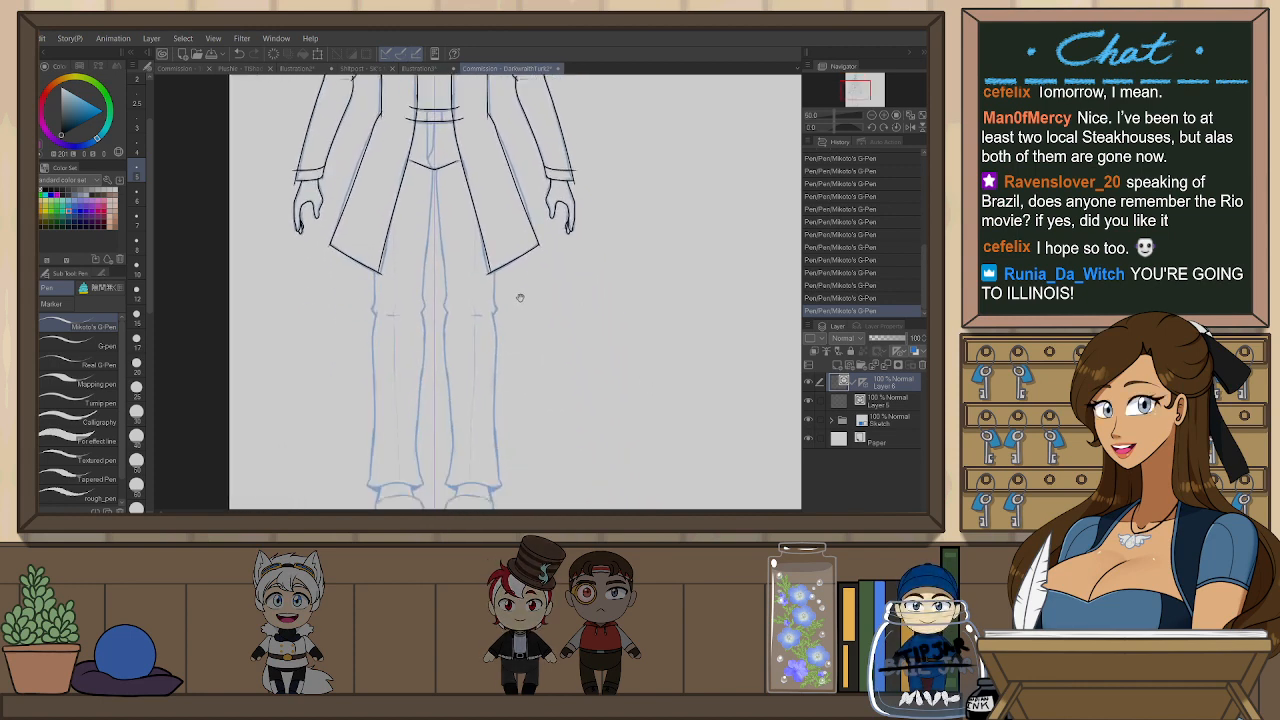
pyautogui.moveTo(588, 238); pyautogui.dragTo(588, 342)
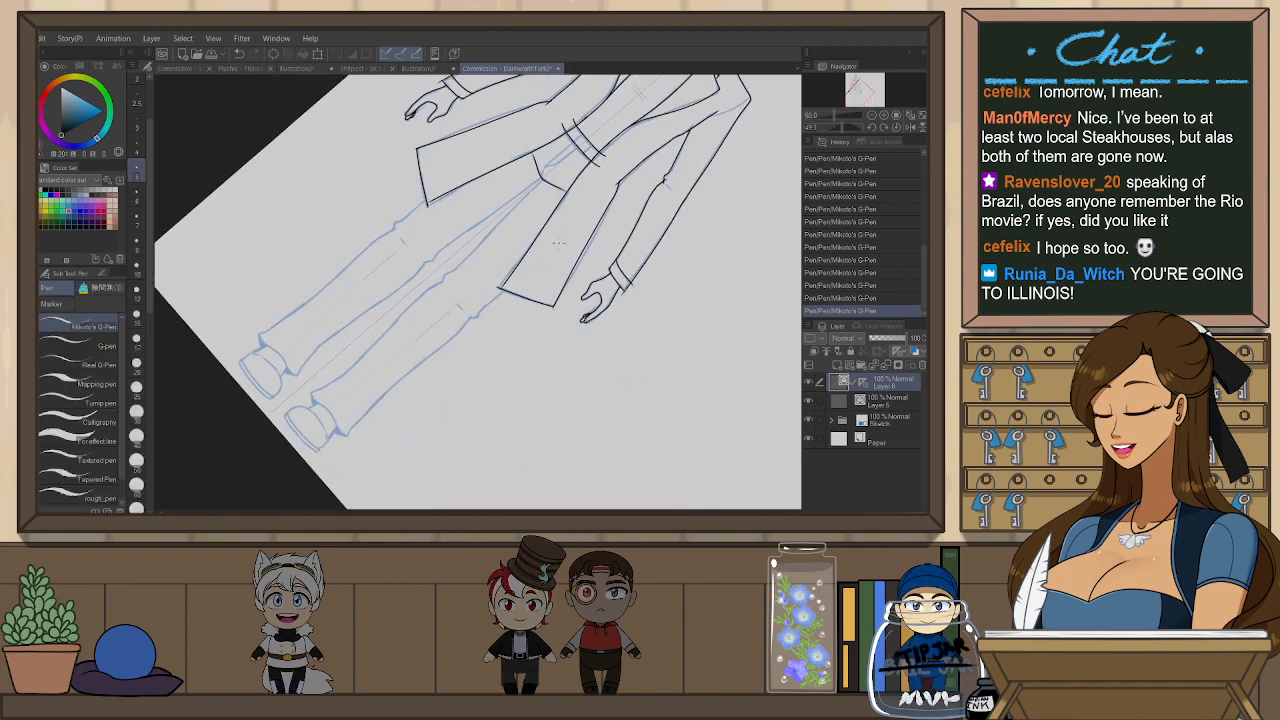
pyautogui.scroll(3, 477, 218)
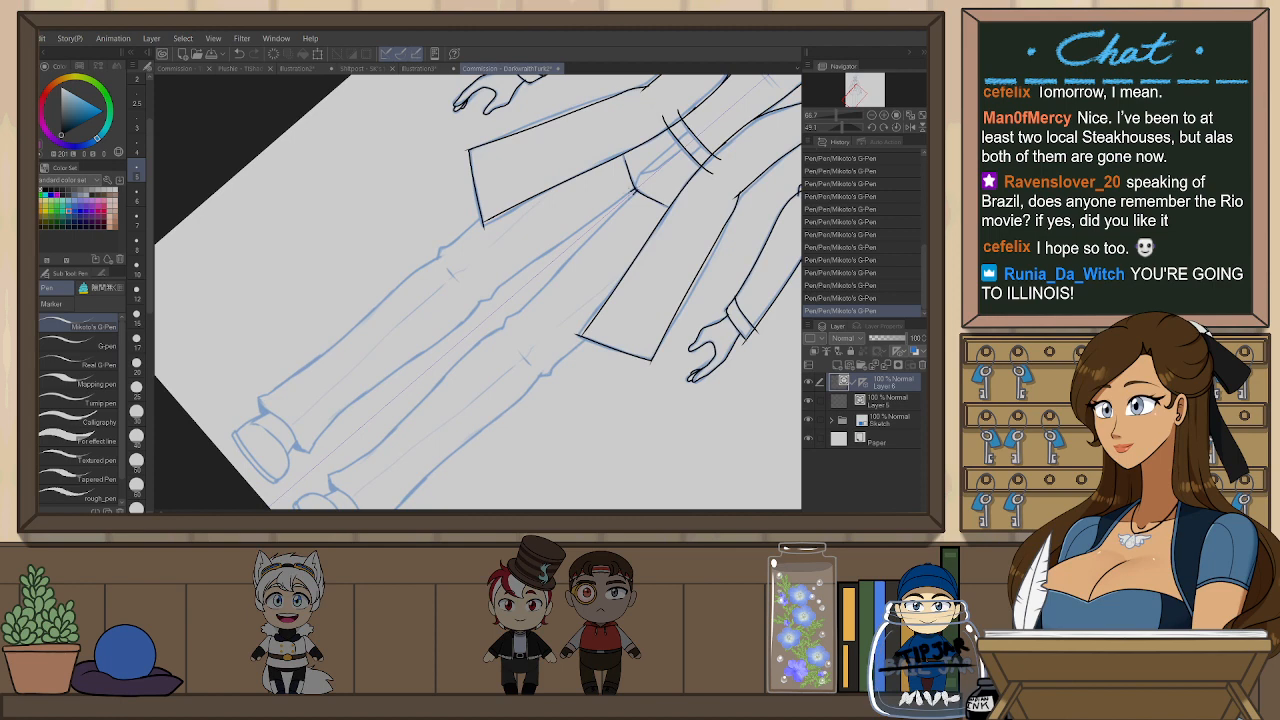
pyautogui.hotkey('ctrl', 'z')
pyautogui.moveTo(636, 190); pyautogui.dragTo(490, 298)
pyautogui.moveTo(636, 190); pyautogui.dragTo(507, 283)
pyautogui.hotkey('ctrl', 'z')
pyautogui.moveTo(636, 190); pyautogui.dragTo(506, 282)
pyautogui.hotkey('ctrl', 'z')
pyautogui.moveTo(636, 190); pyautogui.dragTo(490, 297)
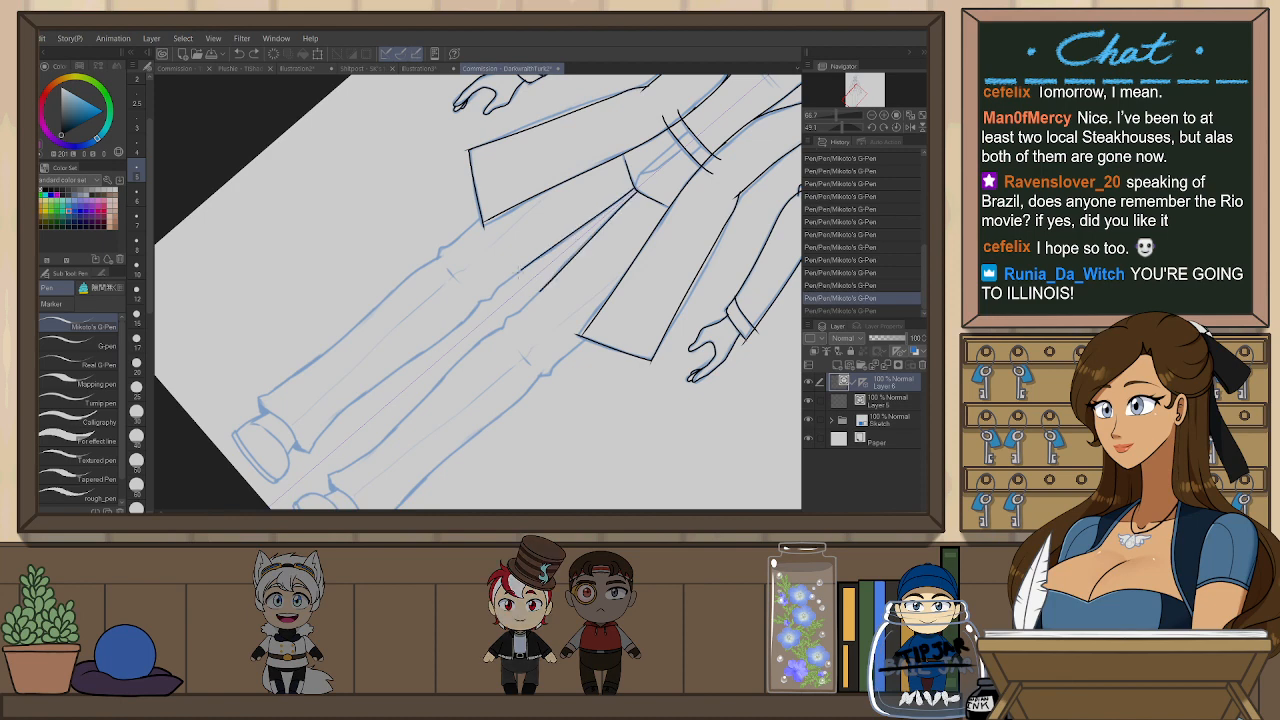
pyautogui.scroll(-2, 602, 329)
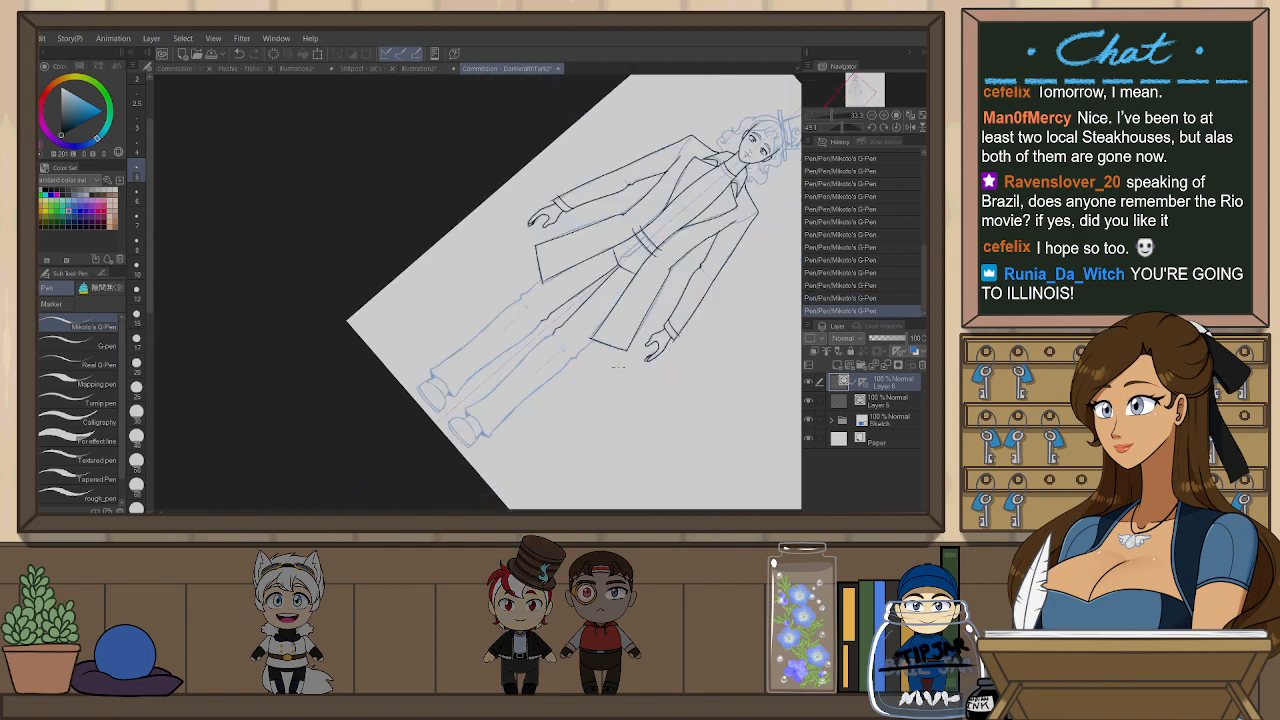
pyautogui.hotkey('ctrl', '@')
# - Select both inner leg vector lines and stretch them slightly upward to meet the V-shaped crotch line
pyautogui.scroll(3, 553, 148)
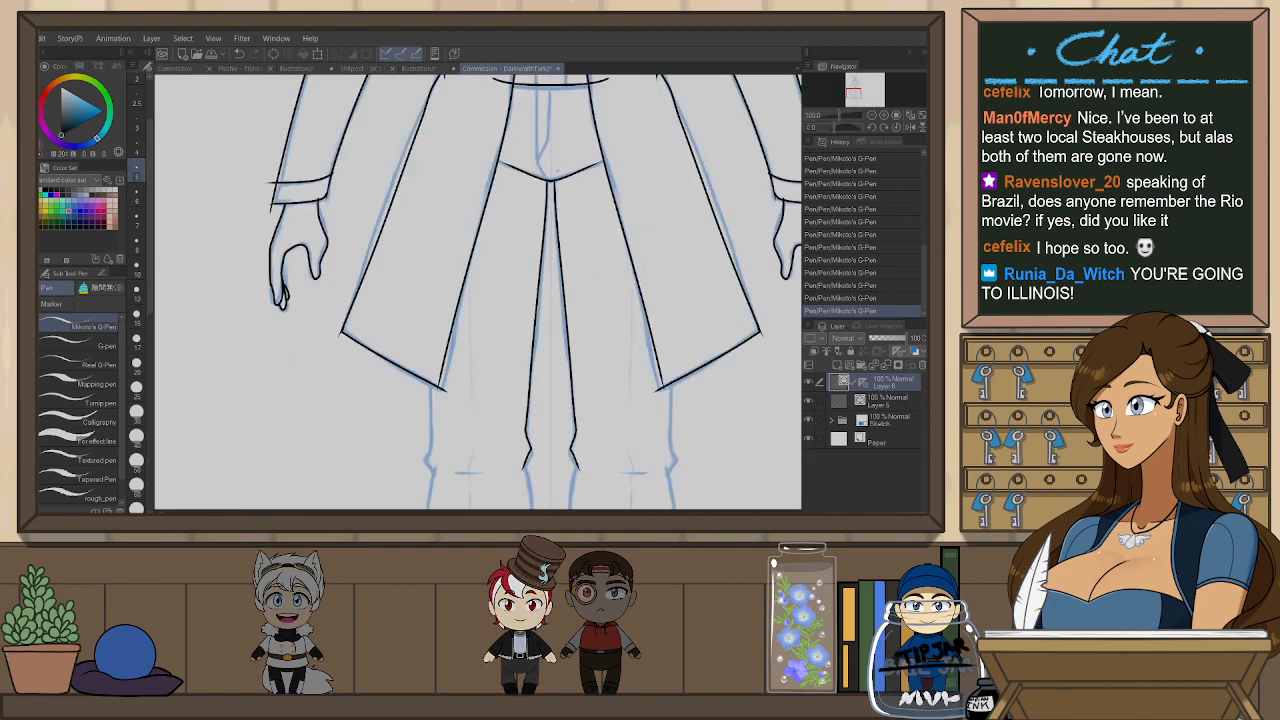
pyautogui.scroll(2, 557, 169)
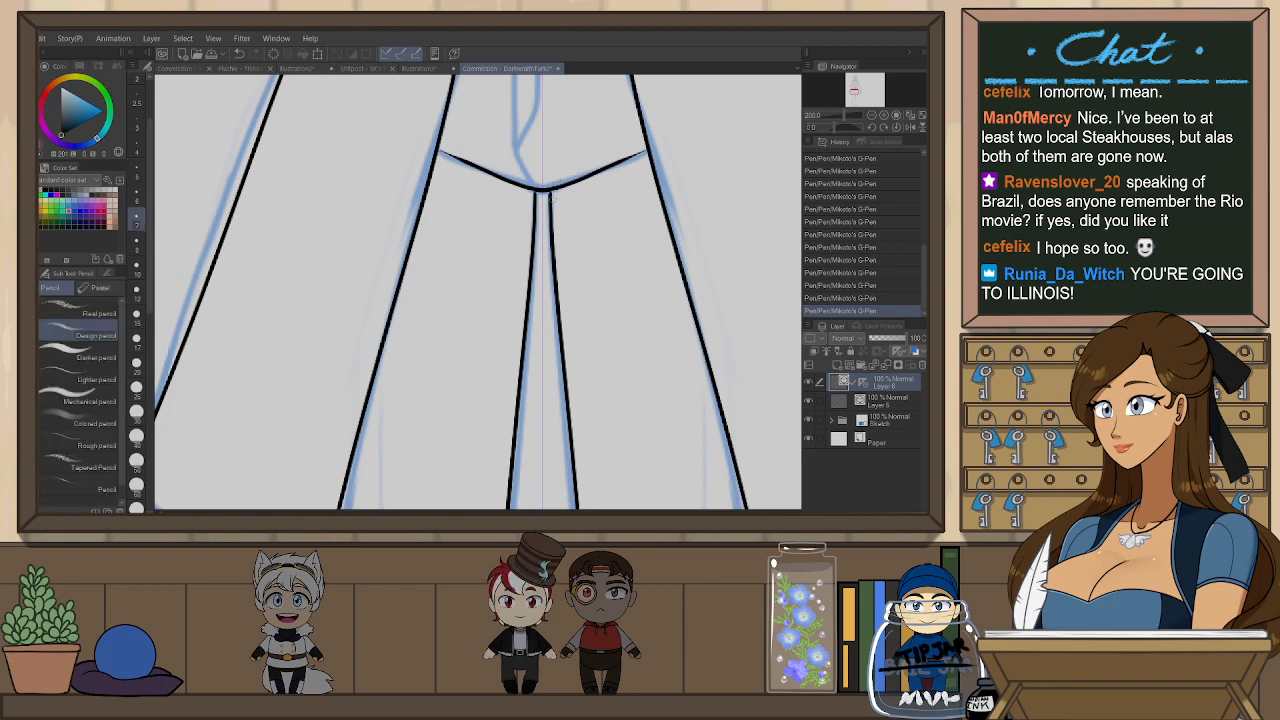
pyautogui.press('o')
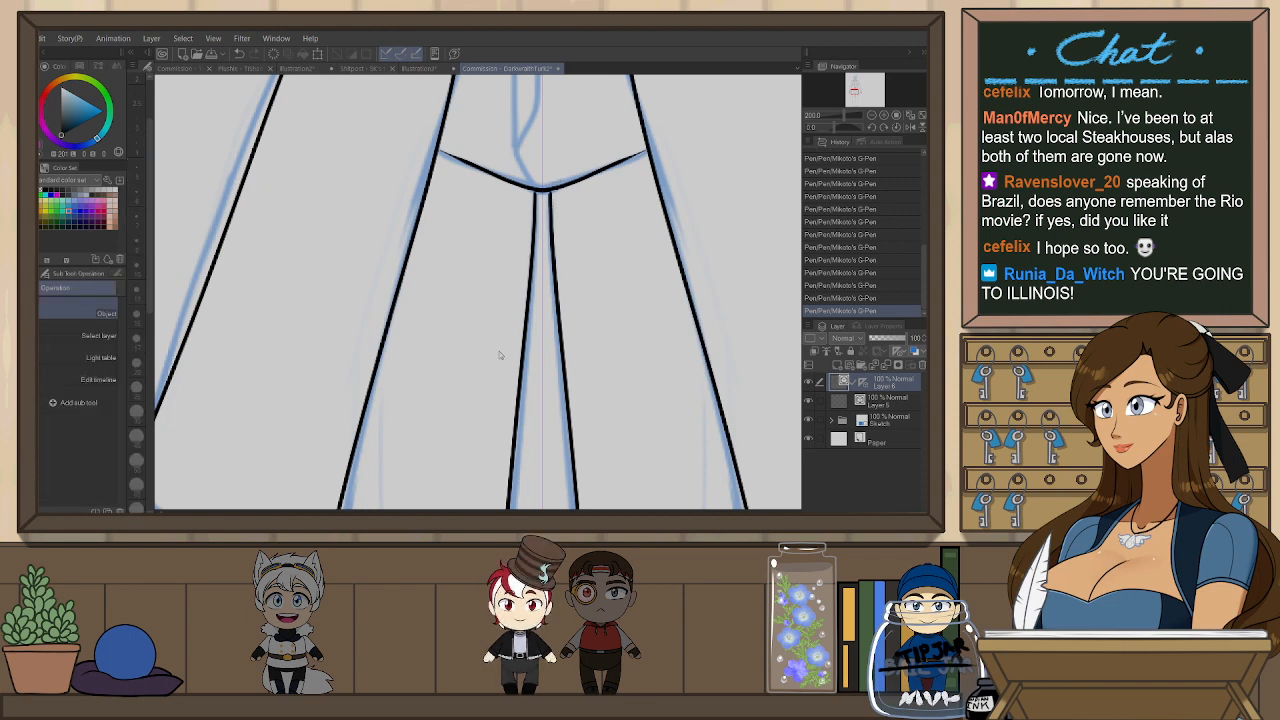
pyautogui.click(551, 222)
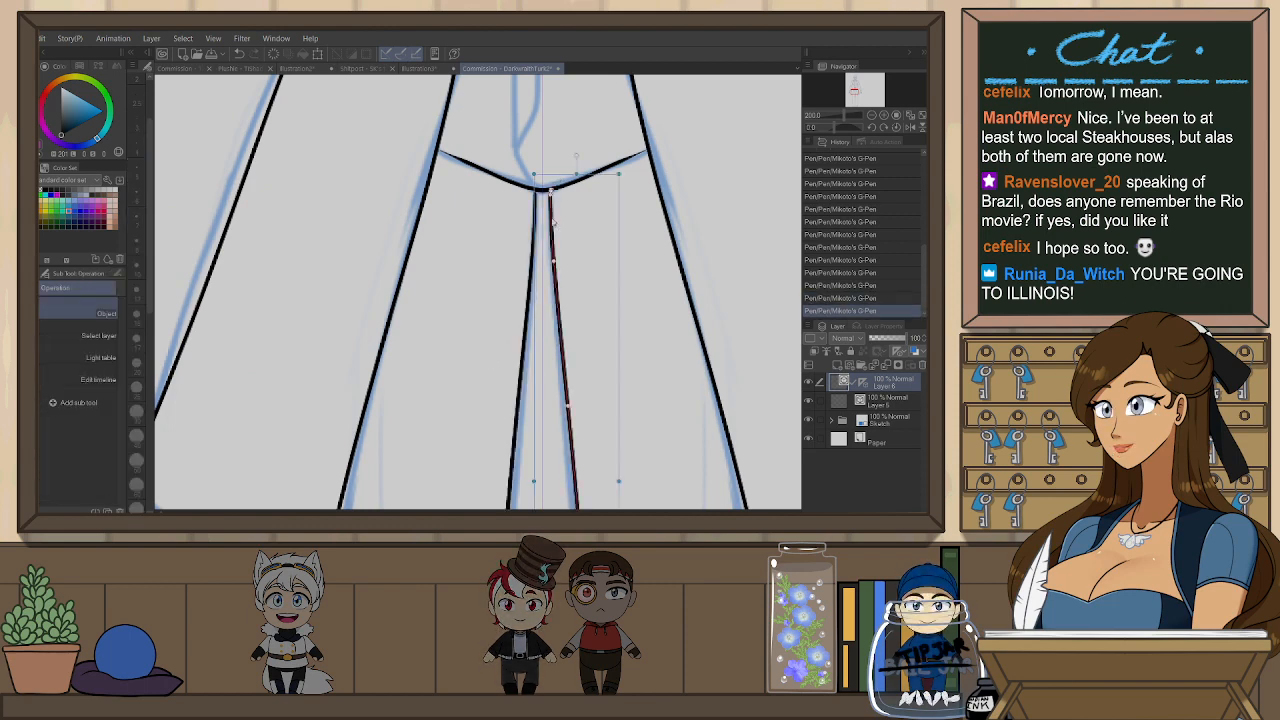
pyautogui.keyDown('shift'); pyautogui.click(534, 217); pyautogui.keyUp('shift')
pyautogui.moveTo(542, 173); pyautogui.dragTo(542, 168)
pyautogui.scroll(-6, 673, 362)
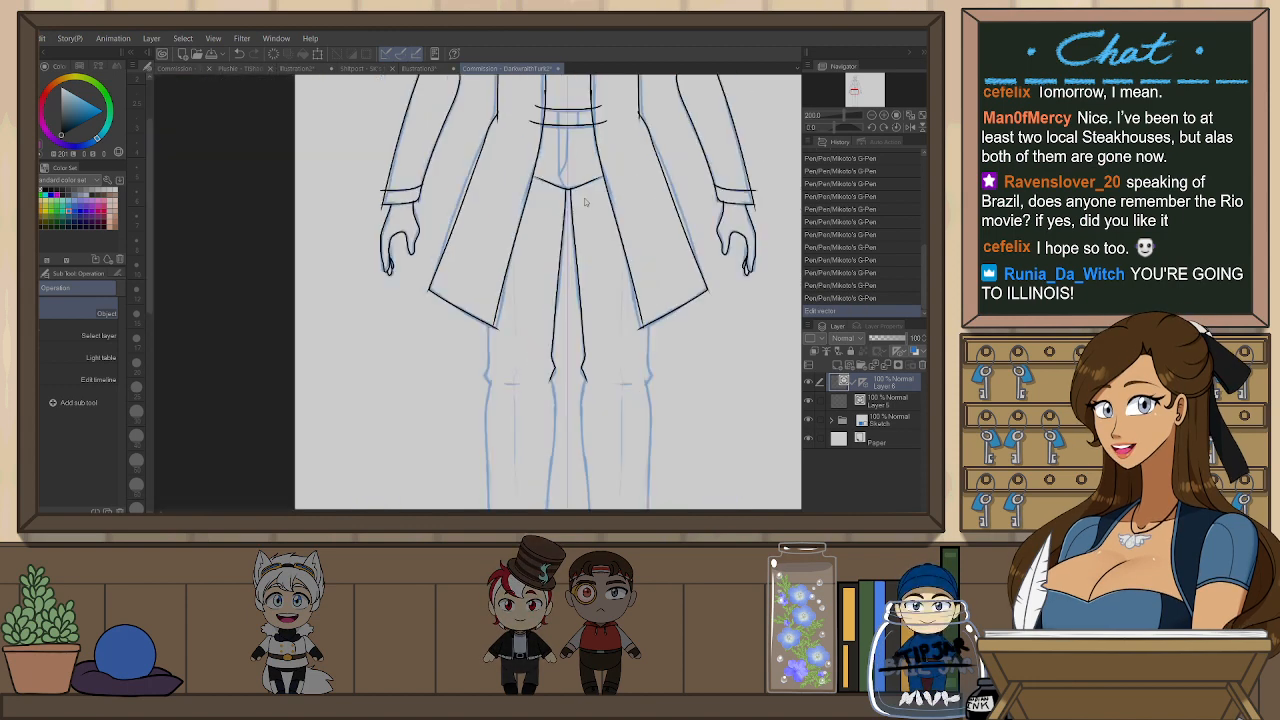
pyautogui.moveTo(673, 362); pyautogui.dragTo(558, 396)
pyautogui.click(922, 116)
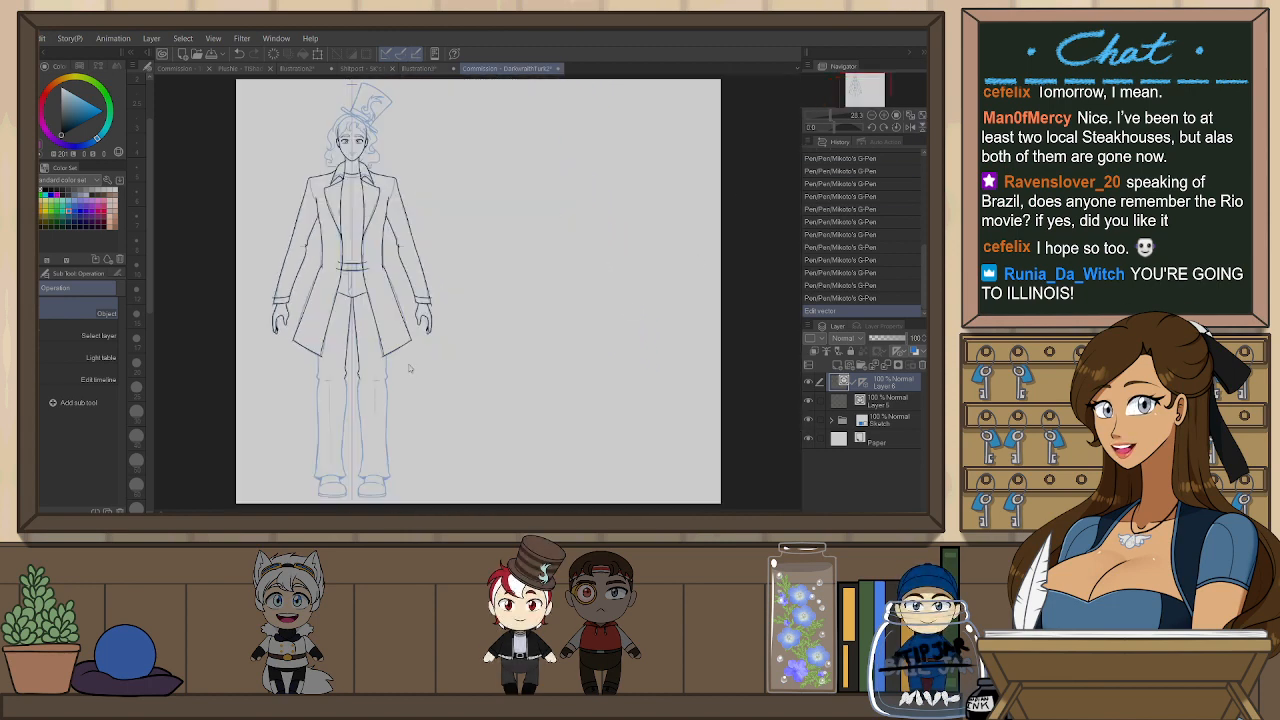
pyautogui.scroll(4, 366, 404)
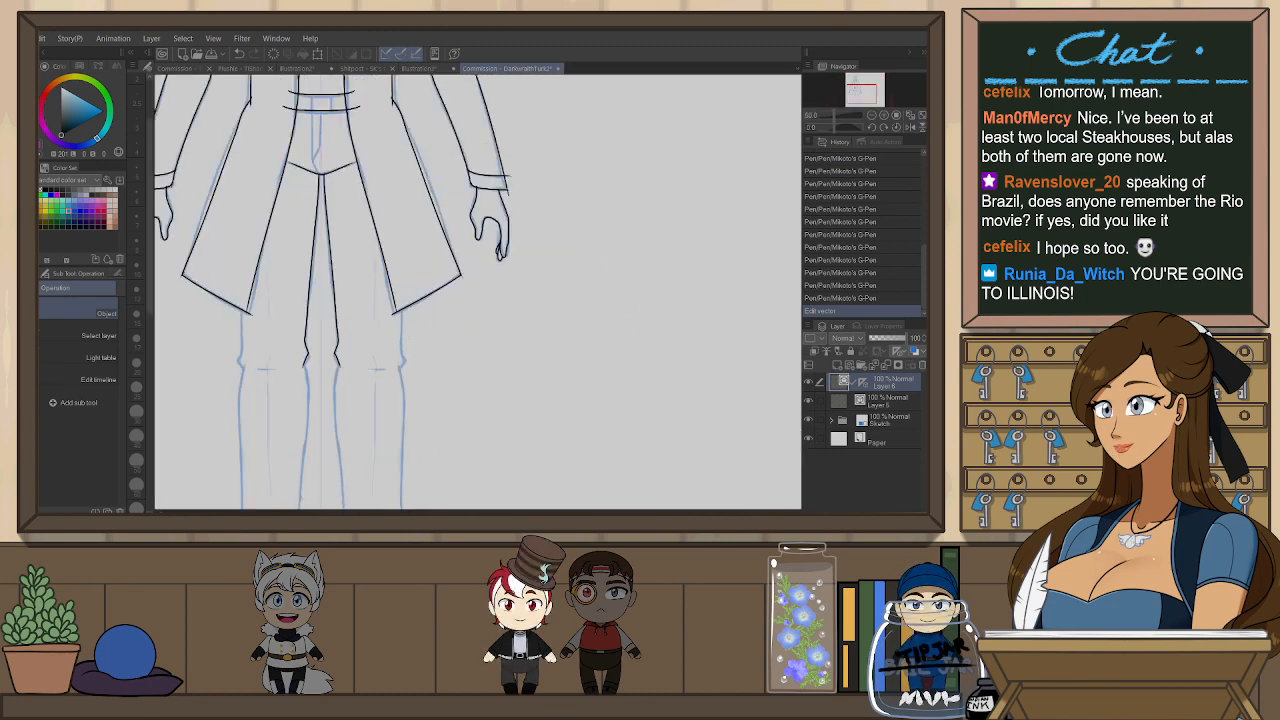
# - Ink the trousers' outer leg line from the coat hem past the knee fold to the flared cuff, mirrored on both legs
pyautogui.press('p')
pyautogui.moveTo(403, 348); pyautogui.dragTo(403, 366)
pyautogui.moveTo(414, 425)
pyautogui.mouseDown()
pyautogui.moveTo(476, 285)
pyautogui.moveTo(402, 342)
pyautogui.mouseUp()
pyautogui.scroll(2, 402, 342)
pyautogui.moveTo(447, 211)
pyautogui.mouseDown()
pyautogui.moveTo(510, 155)
pyautogui.moveTo(326, 382)
pyautogui.moveTo(333, 405)
pyautogui.mouseUp()
pyautogui.hotkey('ctrl', 'z')
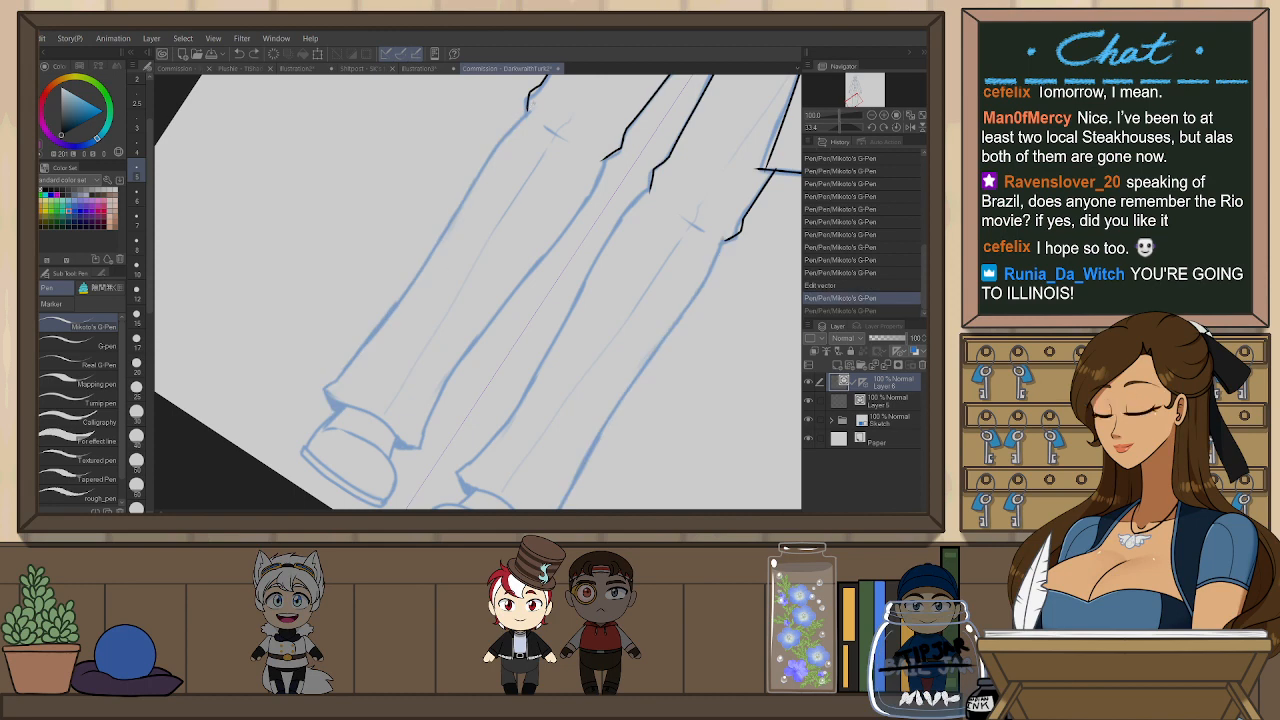
pyautogui.hotkey('ctrl', 'z')
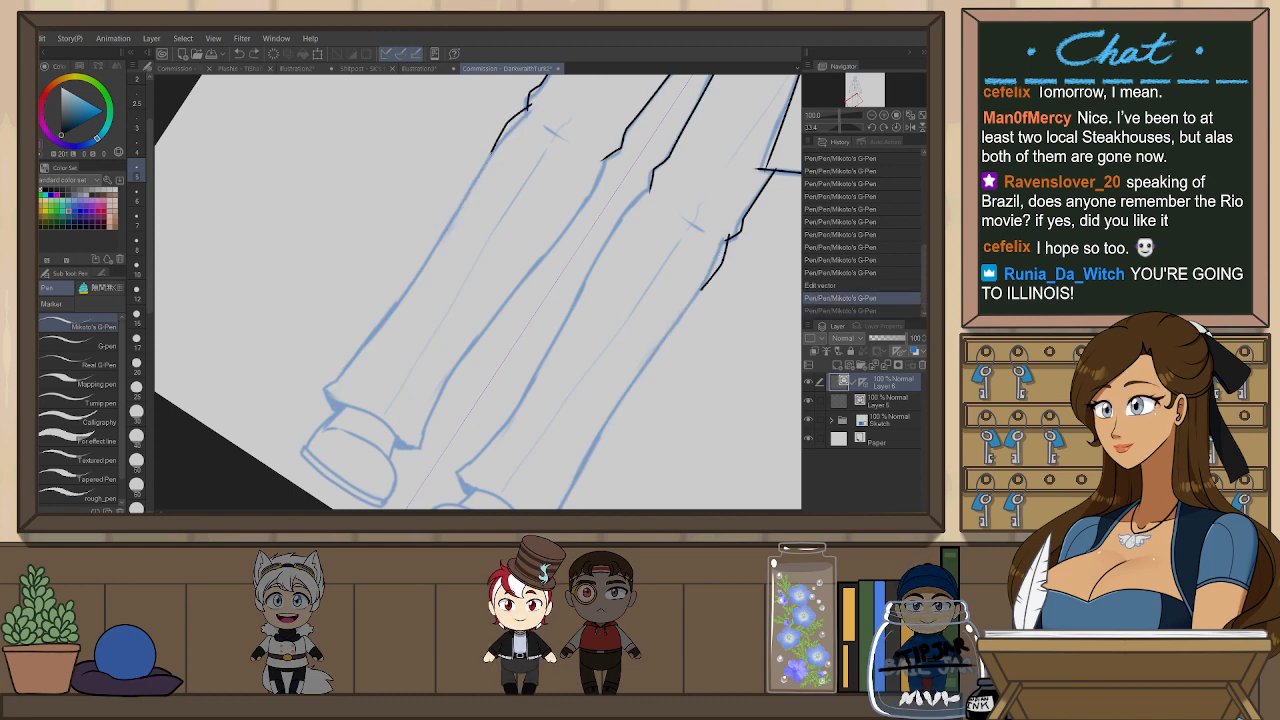
pyautogui.moveTo(356, 352); pyautogui.dragTo(333, 408)
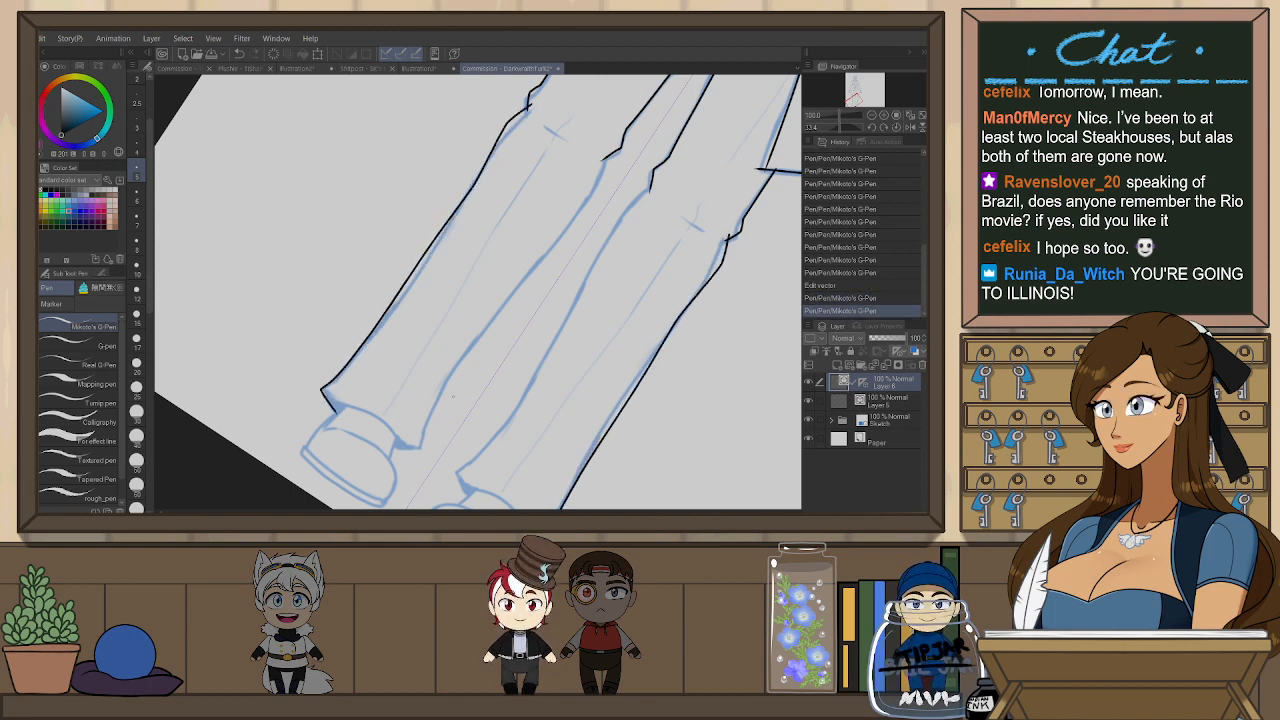
# - Ink the inner lower-leg line from the knee fold down to the flared trouser cuff, mirrored on both legs
pyautogui.press('h')
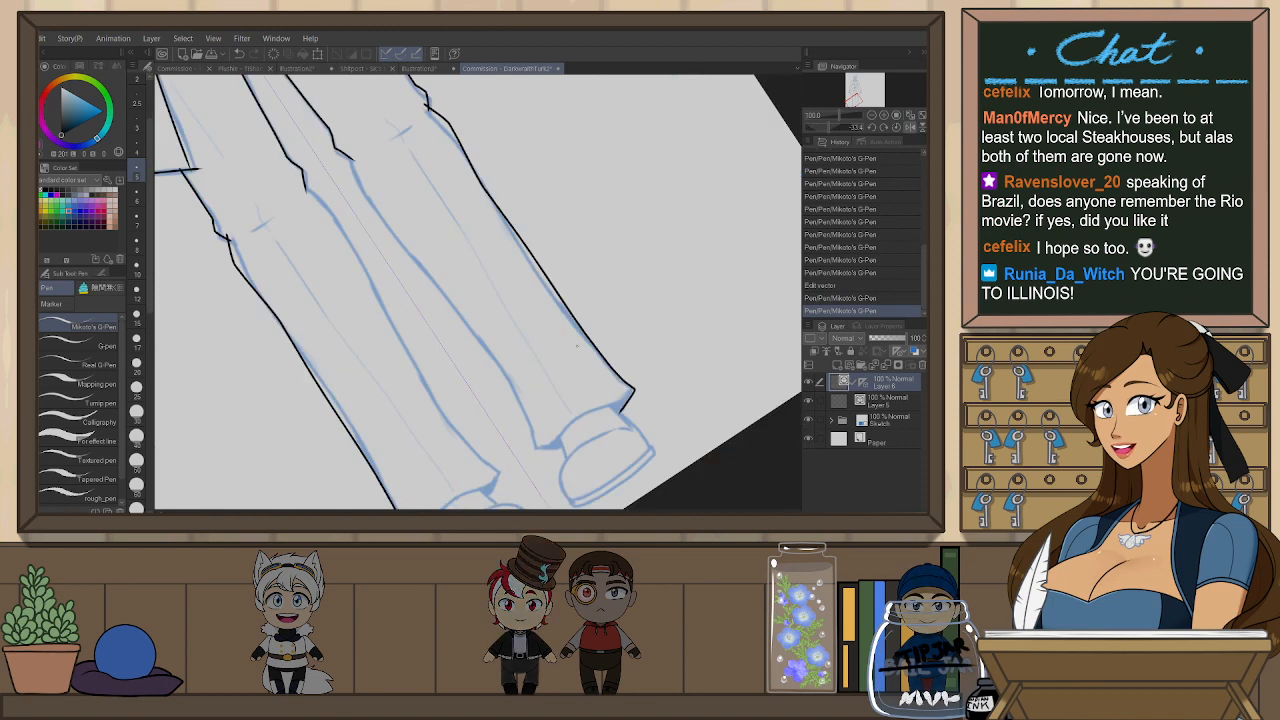
pyautogui.press('r')
pyautogui.moveTo(643, 325); pyautogui.dragTo(498, 412)
pyautogui.press('p')
pyautogui.moveTo(558, 116); pyautogui.dragTo(462, 260)
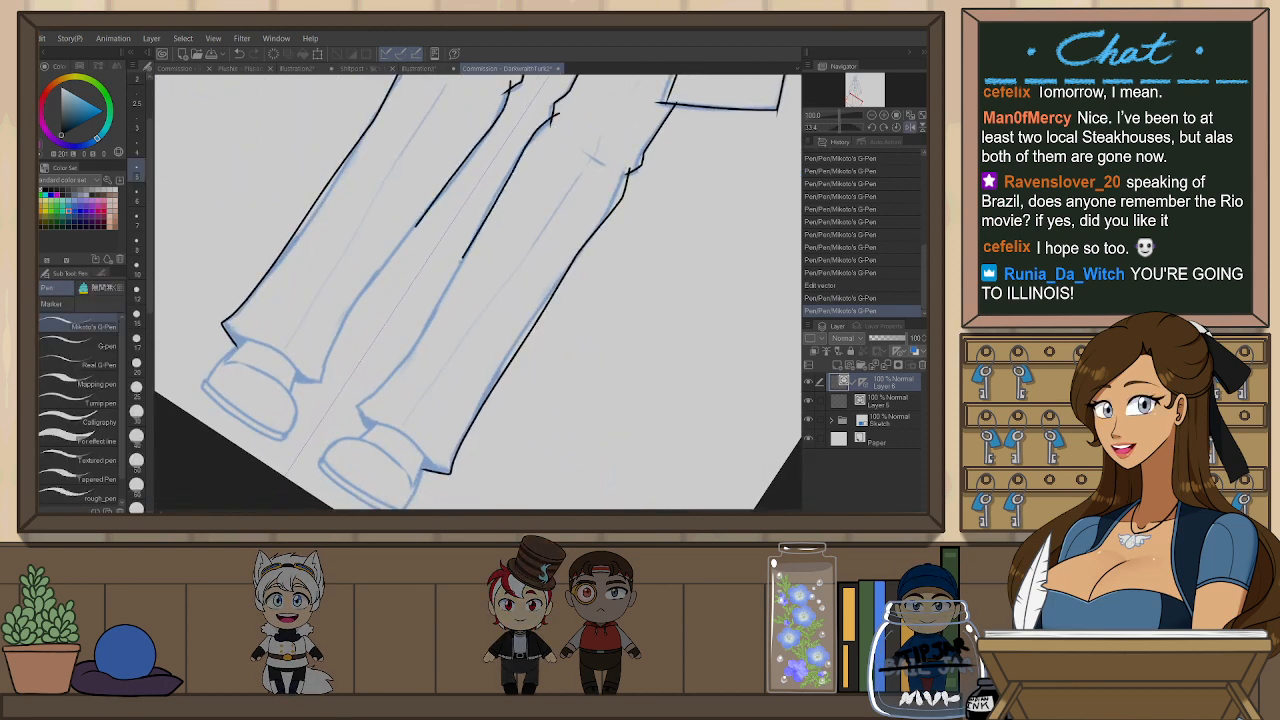
pyautogui.scroll(-3, 604, 376)
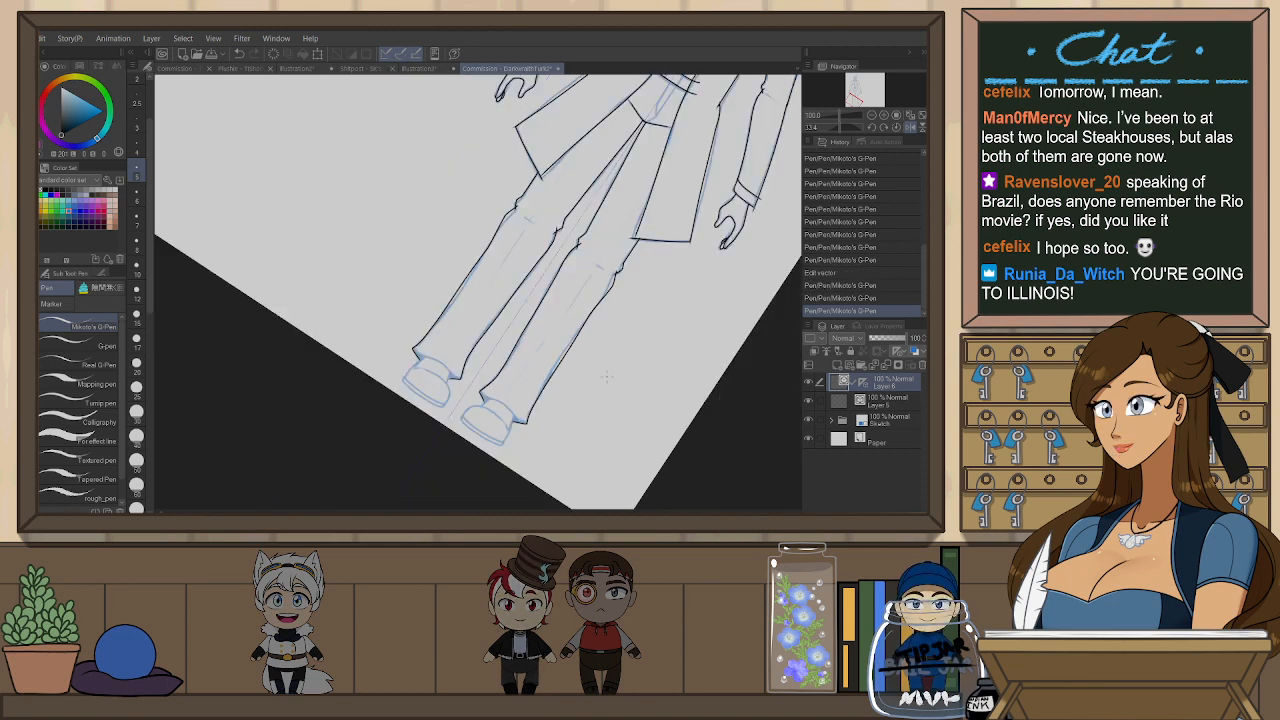
pyautogui.hotkey('ctrl', '@')
pyautogui.moveTo(624, 249); pyautogui.dragTo(594, 377)
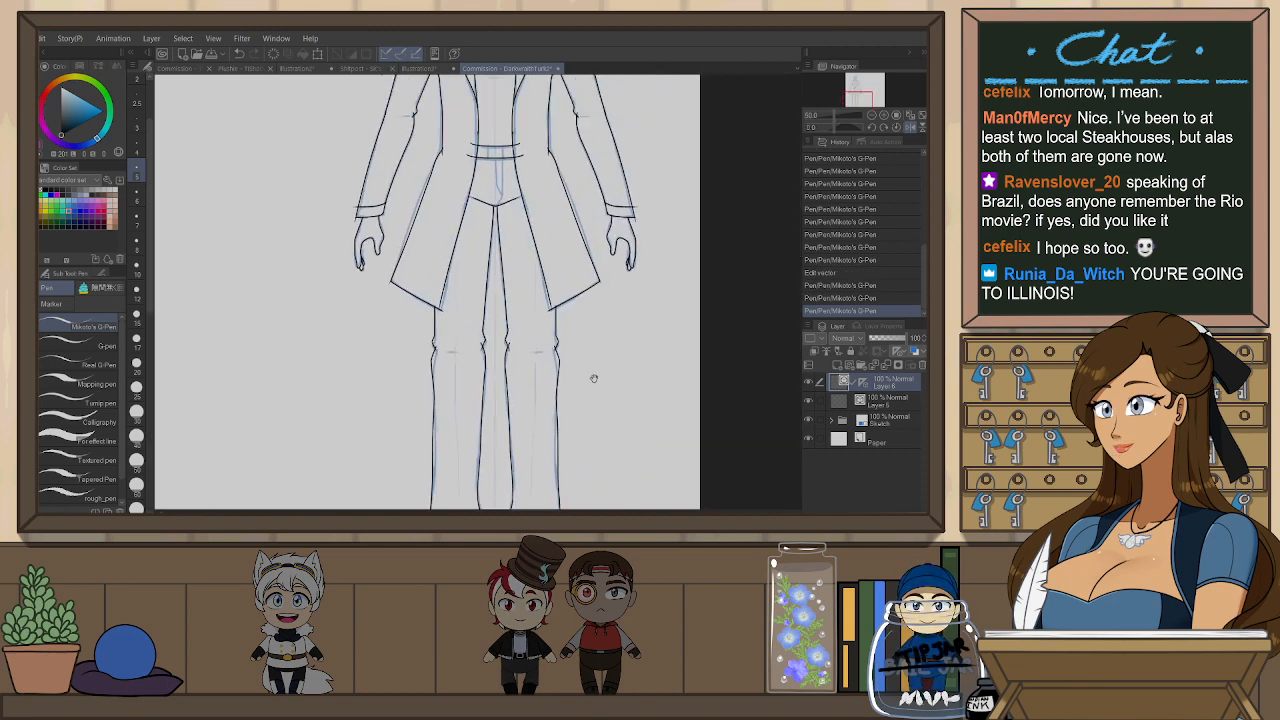
# - Redo the curved front edge of the trouser hems and ink the ankle sides below them down to the soles, mirrored on both feet
pyautogui.moveTo(598, 323); pyautogui.dragTo(576, 486)
pyautogui.moveTo(590, 347); pyautogui.dragTo(573, 190)
pyautogui.moveTo(558, 424); pyautogui.dragTo(554, 311)
pyautogui.scroll(3, 444, 379)
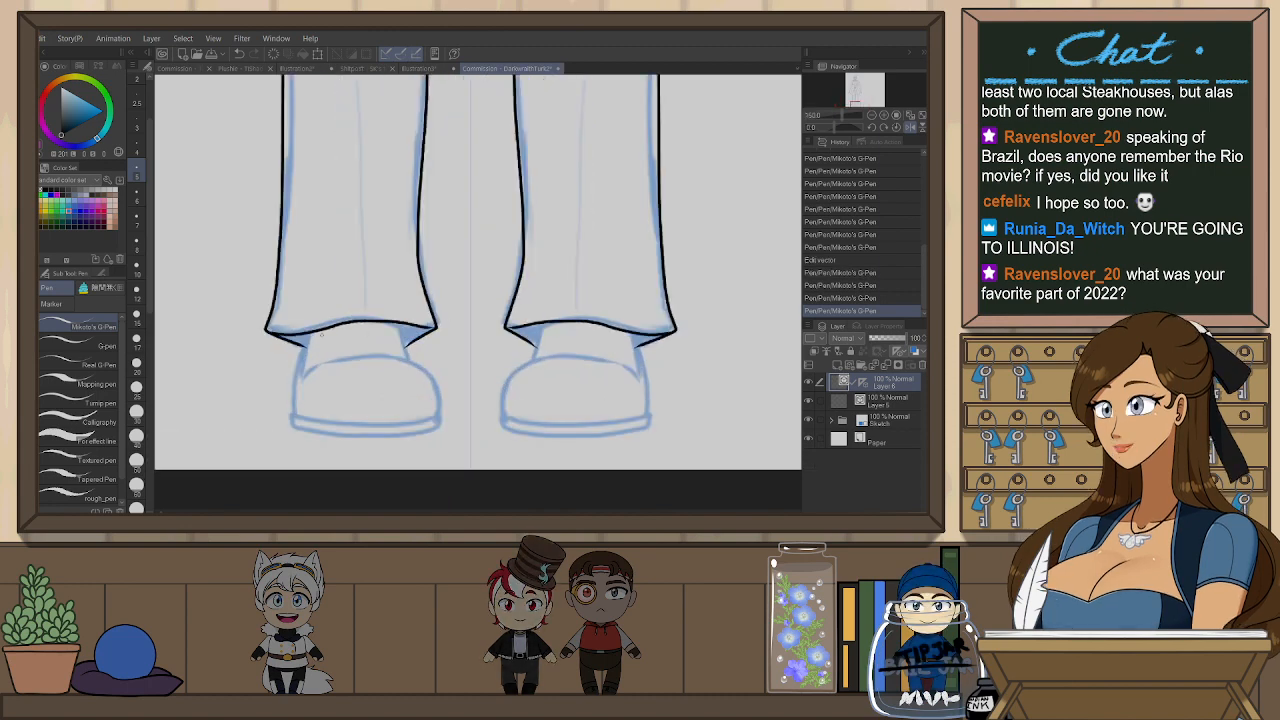
pyautogui.hotkey('ctrl', 'z')
pyautogui.hotkey('ctrl', 'z')
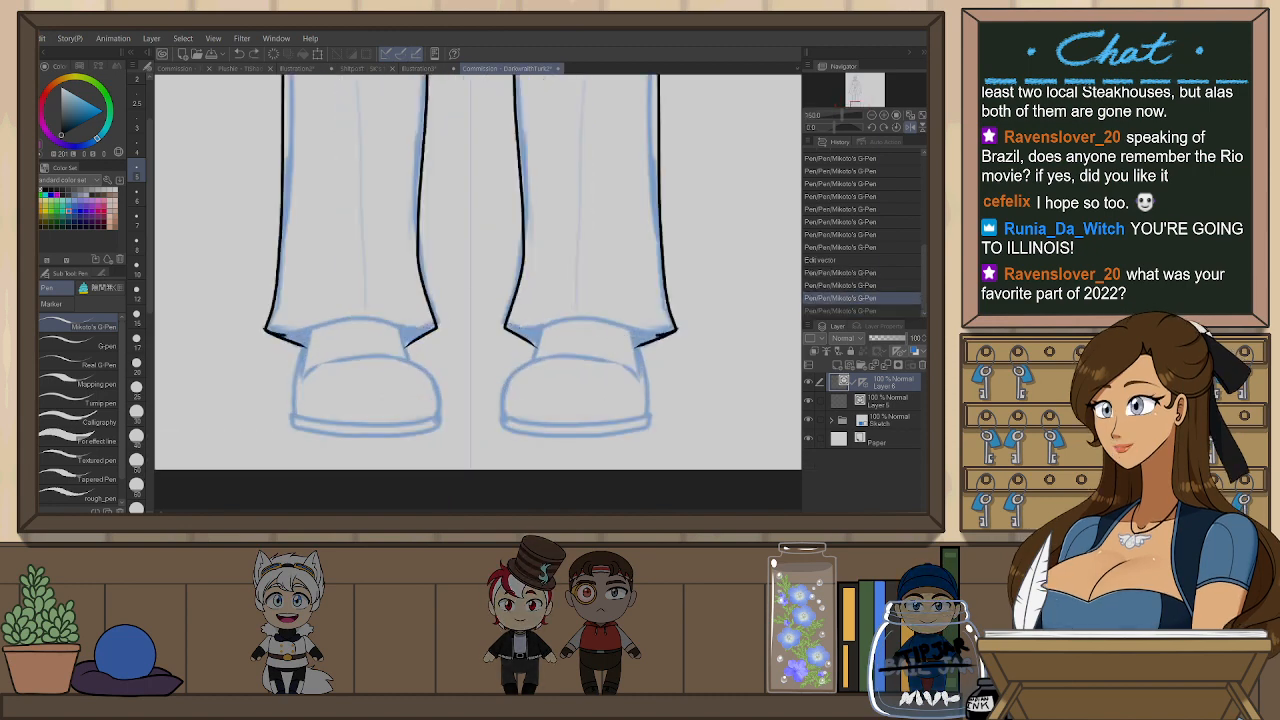
pyautogui.moveTo(399, 326); pyautogui.dragTo(412, 364)
pyautogui.moveTo(540, 326); pyautogui.dragTo(528, 362)
pyautogui.moveTo(637, 336); pyautogui.dragTo(649, 413)
pyautogui.moveTo(306, 334); pyautogui.dragTo(293, 412)
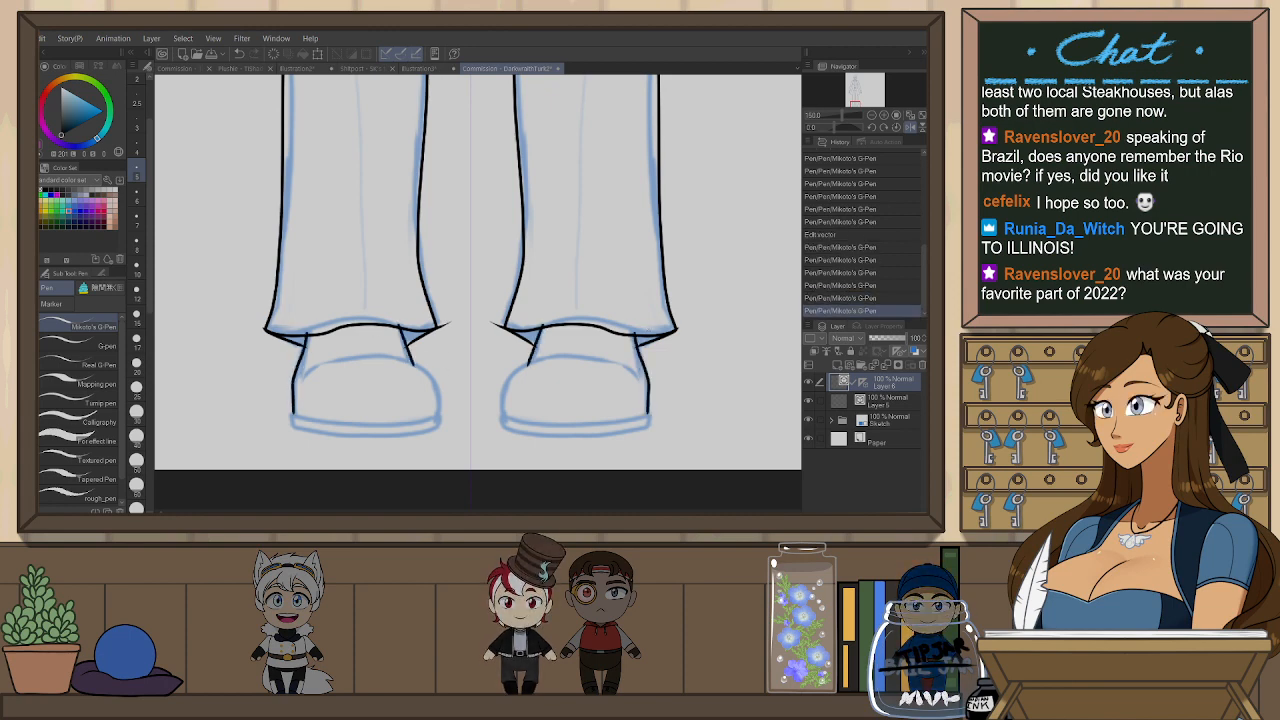
# - Ink the rounded toe and the curved top edge of the shoes, mirrored on both feet
pyautogui.moveTo(512, 378); pyautogui.dragTo(505, 418)
pyautogui.moveTo(410, 365)
pyautogui.mouseDown()
pyautogui.moveTo(437, 420)
pyautogui.moveTo(613, 361)
pyautogui.mouseUp()
pyautogui.hotkey('ctrl', 'z')
pyautogui.hotkey('ctrl', 'z')
pyautogui.moveTo(506, 417)
pyautogui.mouseDown()
pyautogui.moveTo(504, 391)
pyautogui.moveTo(594, 359)
pyautogui.moveTo(610, 362)
pyautogui.moveTo(505, 391)
pyautogui.moveTo(635, 373)
pyautogui.mouseUp()
pyautogui.hotkey('ctrl', 'z')
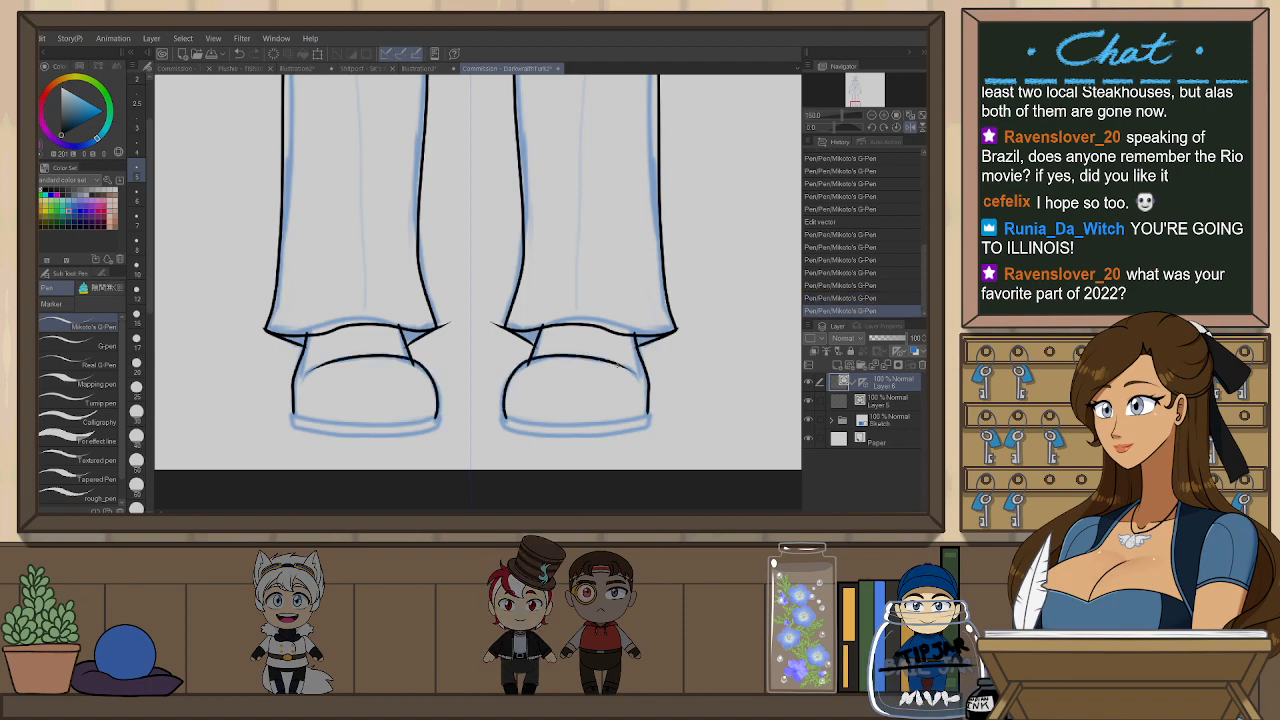
# - Ink the upper edge of the shoe soles and their short rounded inner ends, mirrored on both shoes
pyautogui.hotkey('shift', 'space')
pyautogui.moveTo(634, 392); pyautogui.dragTo(274, 318)
pyautogui.press('p')
pyautogui.scroll(2, 282, 337)
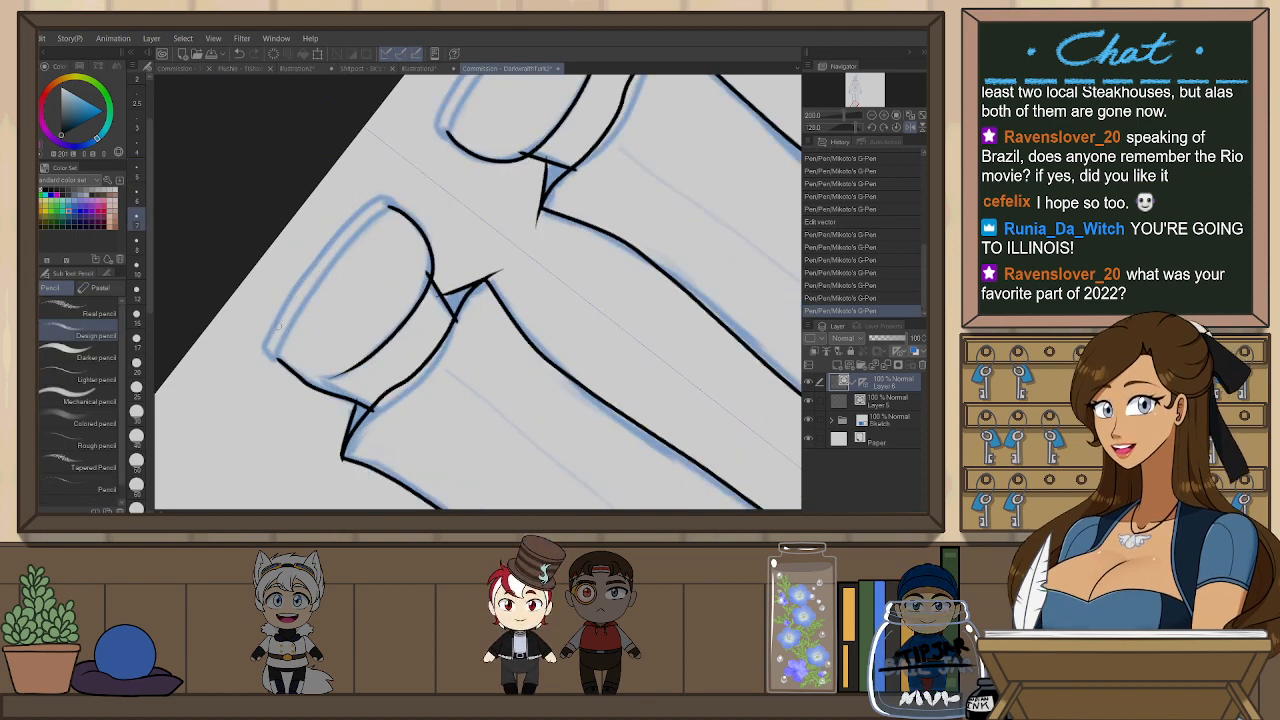
pyautogui.press('p')
pyautogui.moveTo(281, 354); pyautogui.dragTo(392, 210)
pyautogui.hotkey('ctrl', 'z')
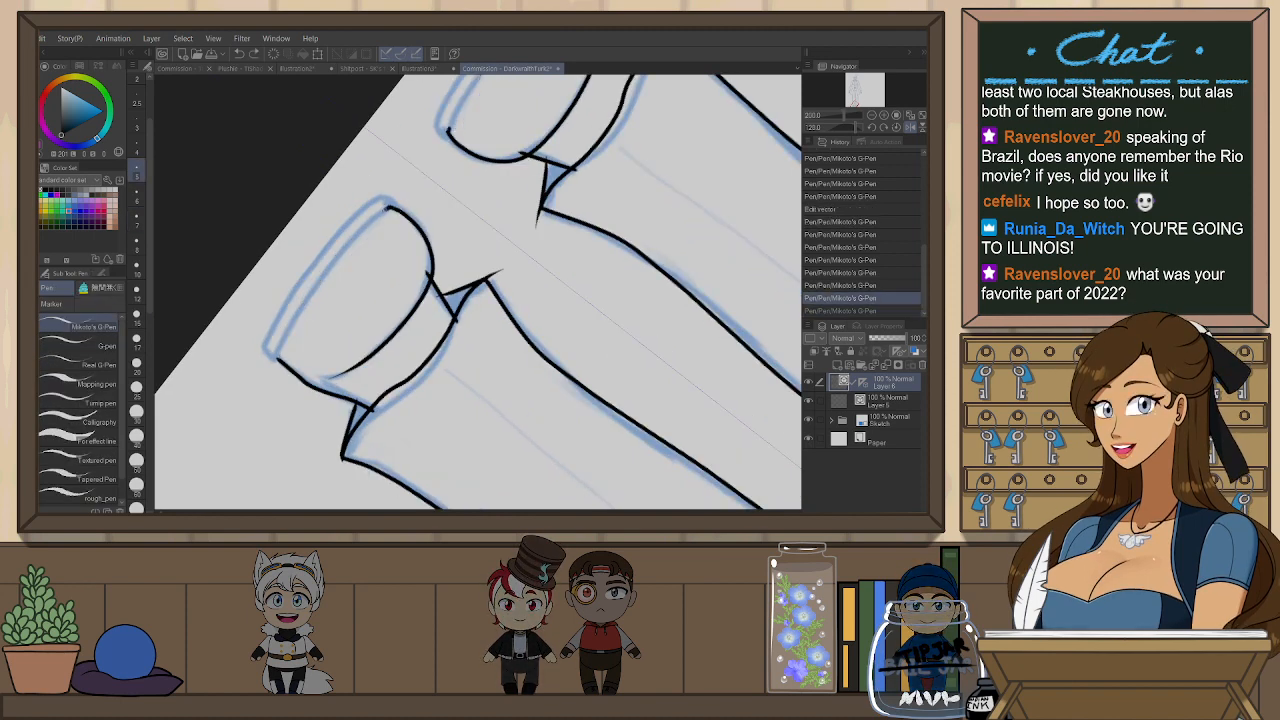
pyautogui.moveTo(279, 350); pyautogui.dragTo(280, 358)
pyautogui.moveTo(449, 136); pyautogui.dragTo(438, 126)
pyautogui.moveTo(395, 208); pyautogui.dragTo(381, 200)
# - Ink the bottom edge of the soles as one long curve and close it at the outer ends, mirrored on both shoes
pyautogui.moveTo(260, 358); pyautogui.dragTo(378, 205)
pyautogui.hotkey('ctrl', 'z')
pyautogui.moveTo(260, 358); pyautogui.dragTo(378, 205)
pyautogui.hotkey('ctrl', 'z')
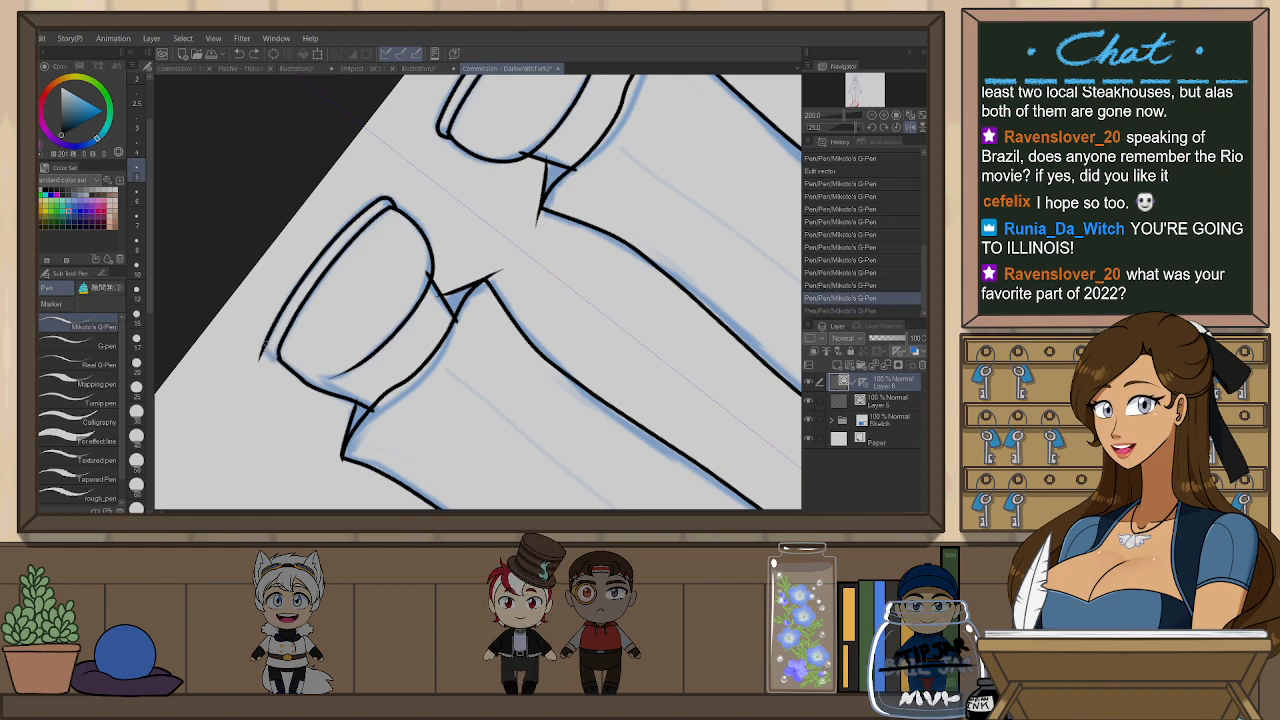
pyautogui.moveTo(263, 366); pyautogui.dragTo(287, 341)
pyautogui.scroll(-2, 514, 264)
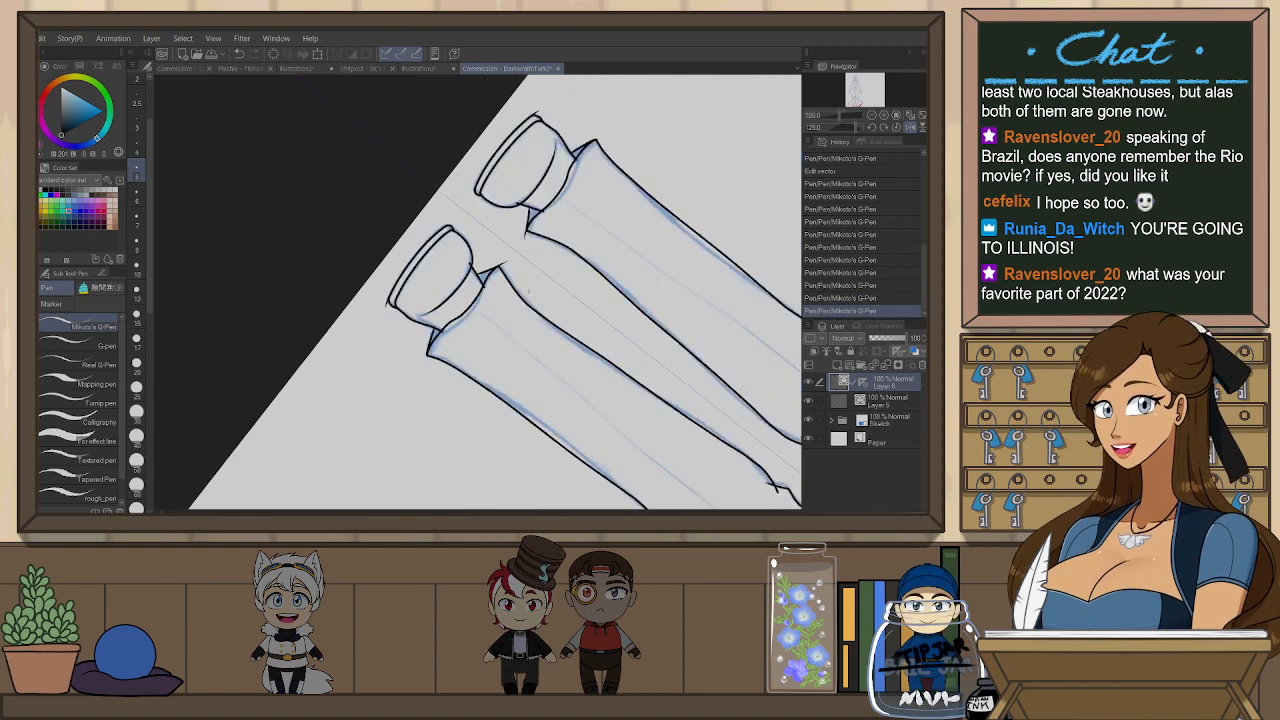
# - Erase the overshooting line ends at the knee folds and the coat's hem corners with Snap eraser 2
pyautogui.hotkey('ctrl', '@')
pyautogui.scroll(-3, 473, 269)
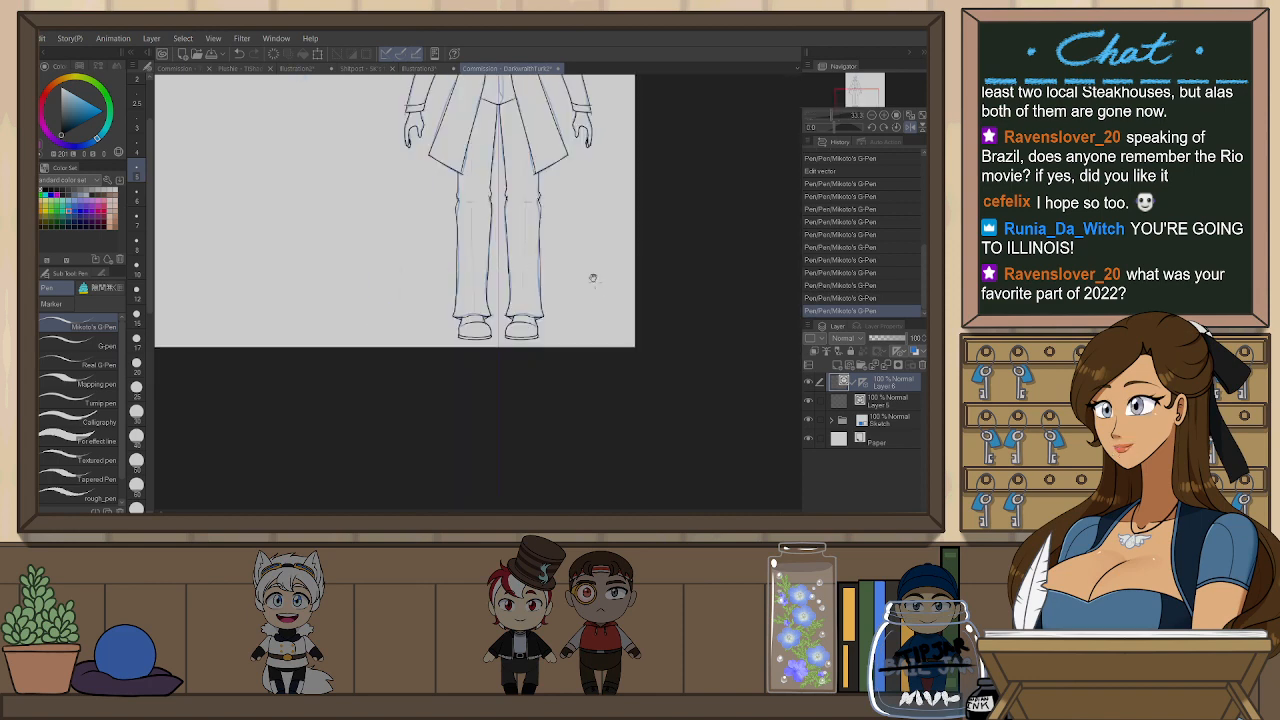
pyautogui.moveTo(577, 337); pyautogui.dragTo(538, 475)
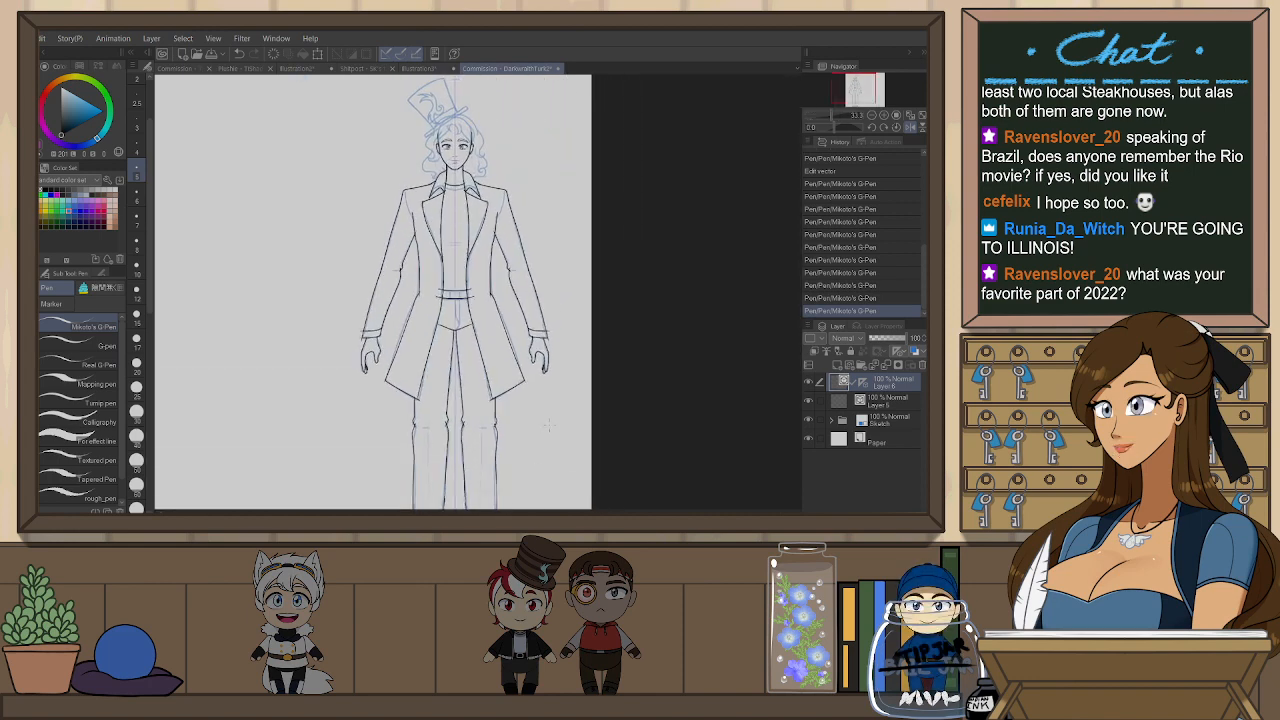
pyautogui.press('h')
pyautogui.moveTo(609, 430); pyautogui.dragTo(575, 359)
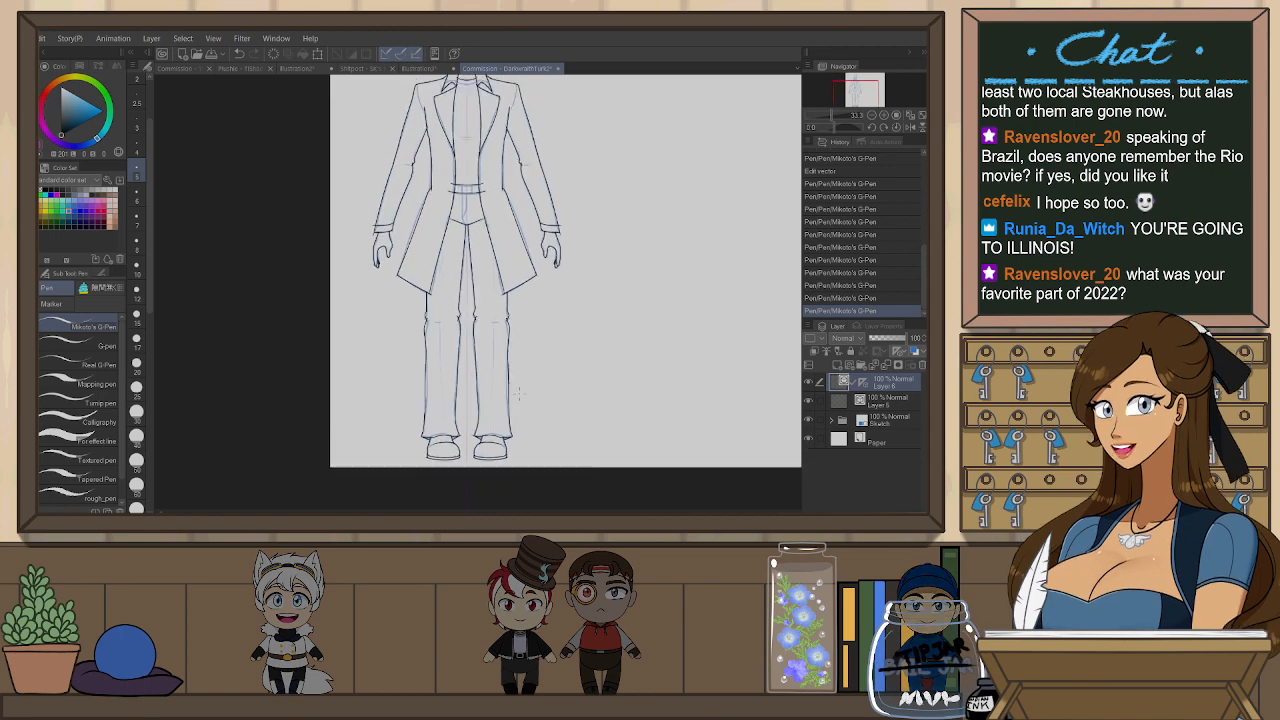
pyautogui.scroll(2, 474, 313)
pyautogui.press('e')
pyautogui.moveTo(476, 325); pyautogui.dragTo(485, 337)
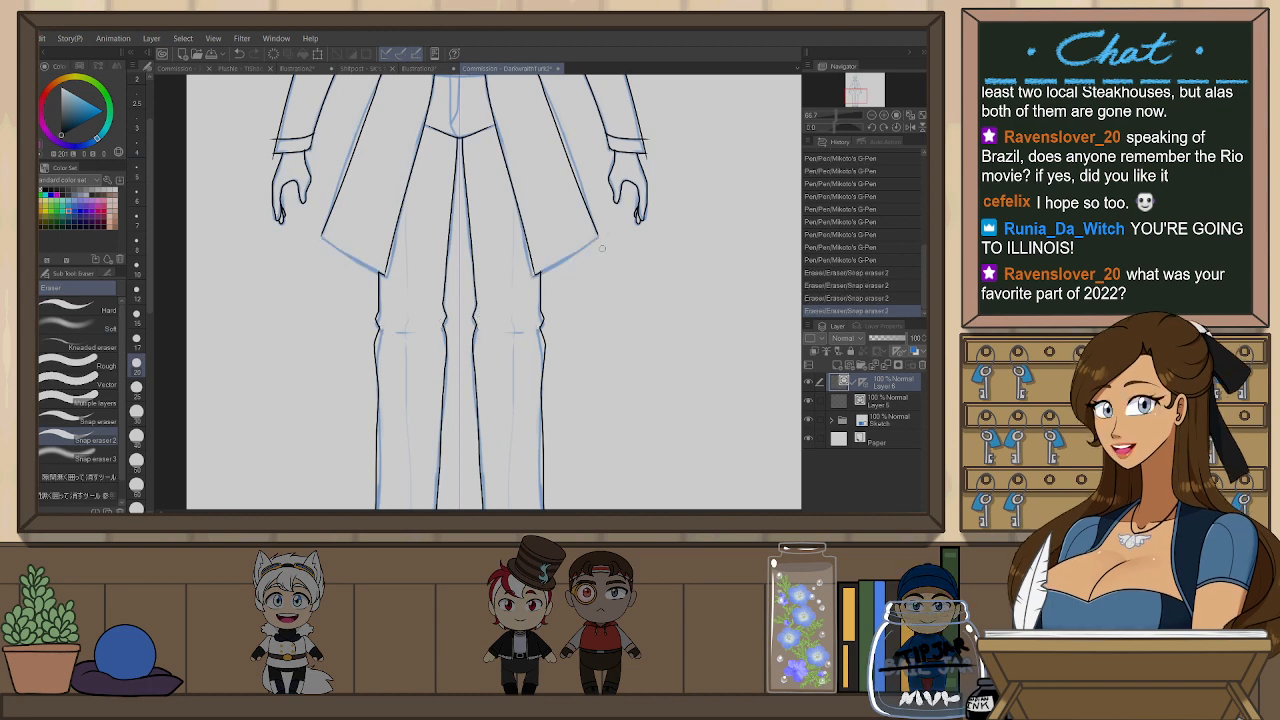
pyautogui.hotkey('ctrl', 'z')
pyautogui.moveTo(583, 258); pyautogui.dragTo(541, 268)
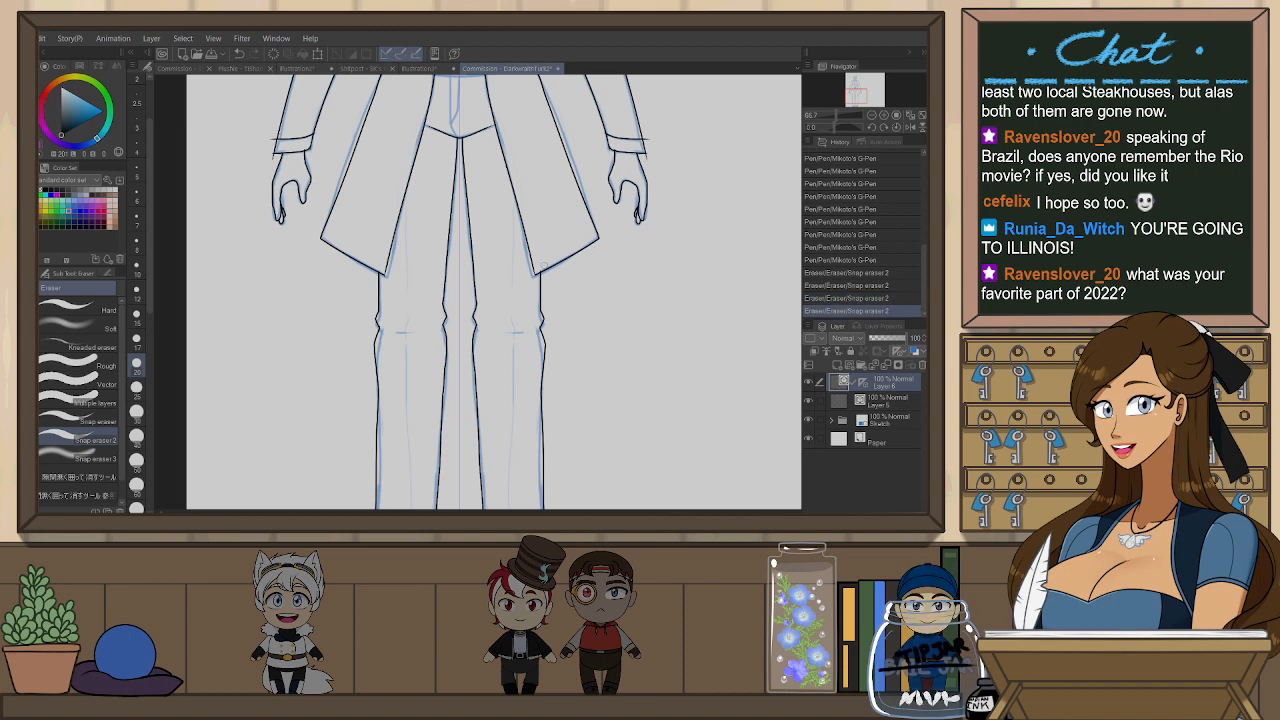
pyautogui.moveTo(548, 265)
pyautogui.mouseDown()
pyautogui.moveTo(609, 337)
pyautogui.moveTo(607, 156)
pyautogui.mouseUp()
pyautogui.moveTo(606, 383); pyautogui.dragTo(611, 263)
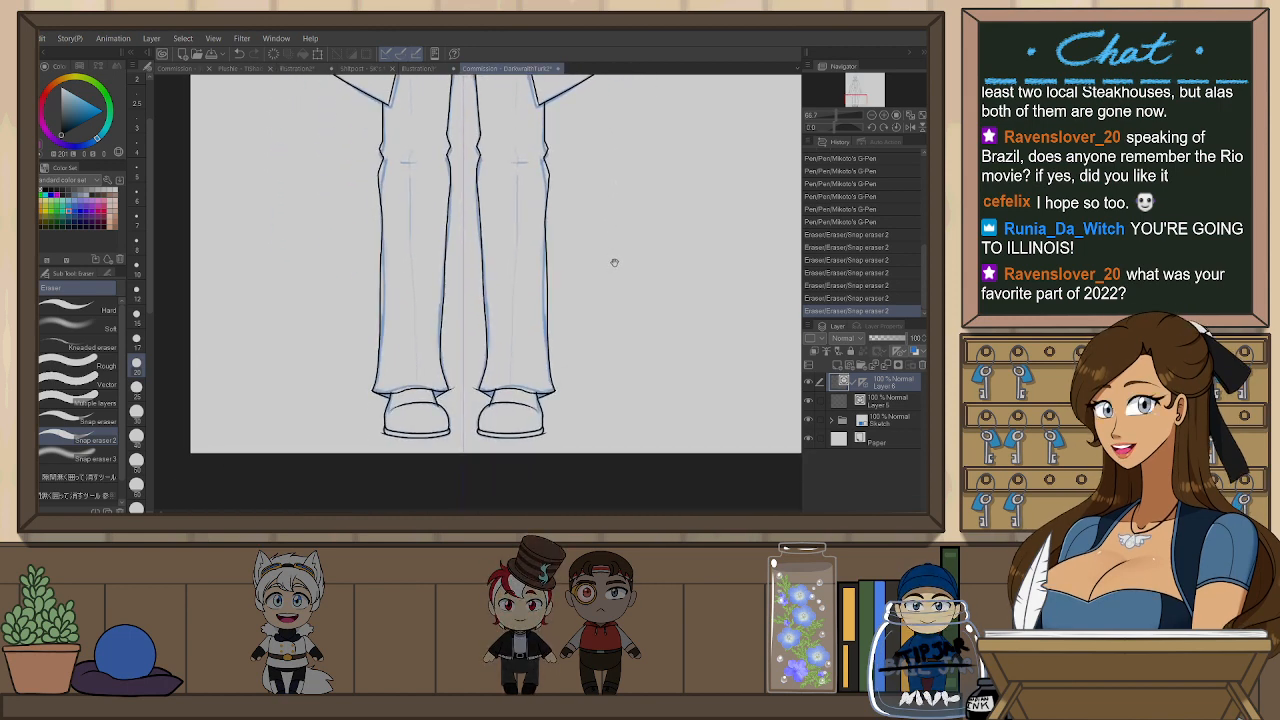
# - Erase the overshooting line ends at the trouser cuffs and around the ankles on both feet
pyautogui.scroll(3, 430, 380)
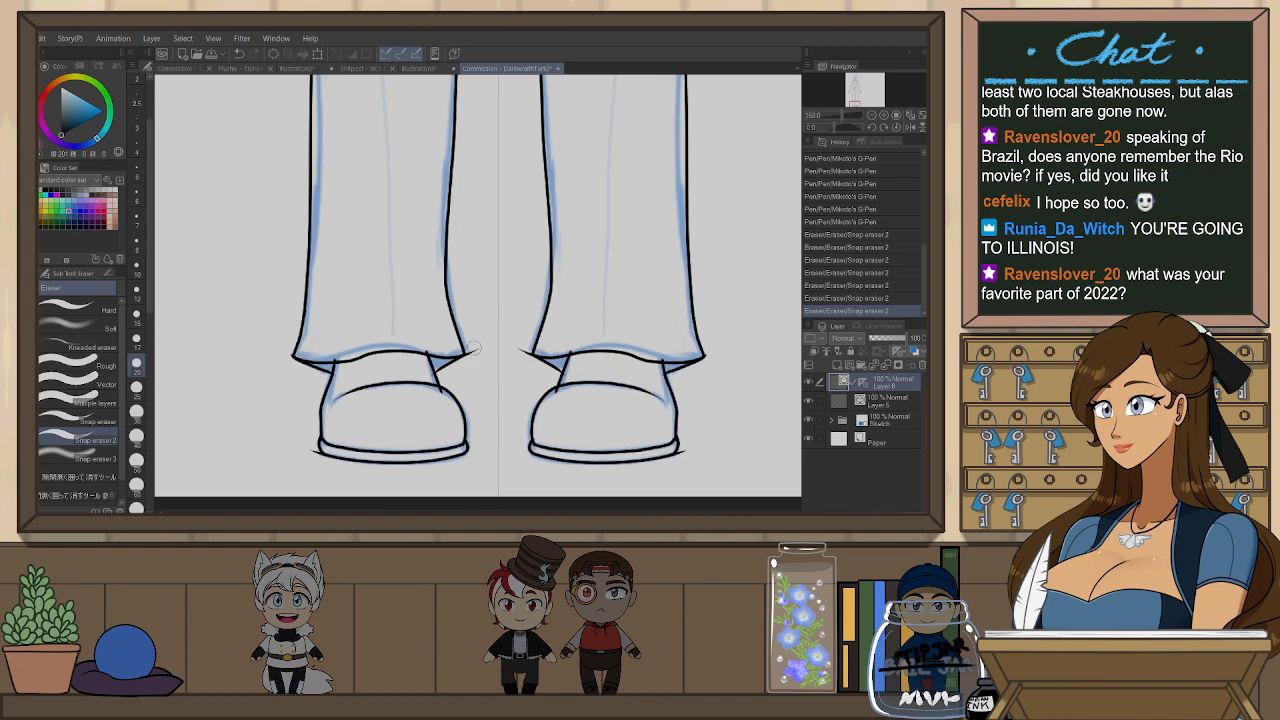
pyautogui.moveTo(425, 358); pyautogui.dragTo(445, 395)
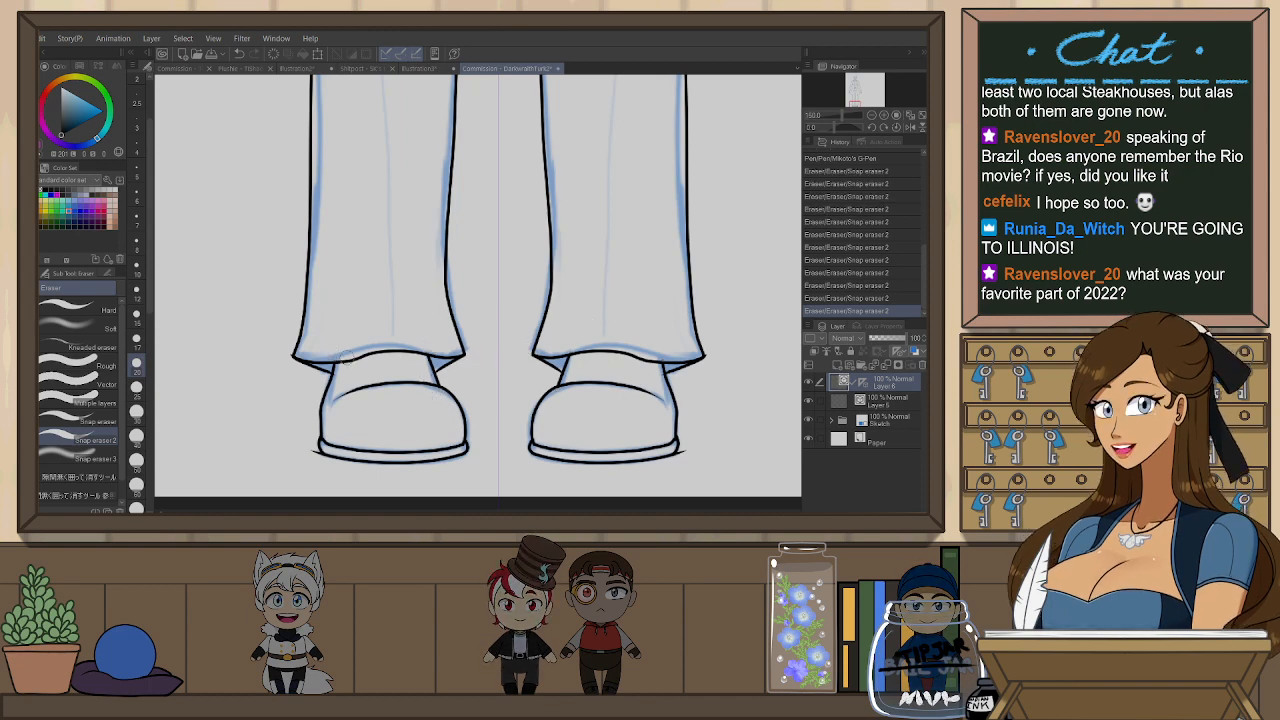
pyautogui.hotkey('ctrl', 'z')
pyautogui.moveTo(341, 376); pyautogui.dragTo(339, 383)
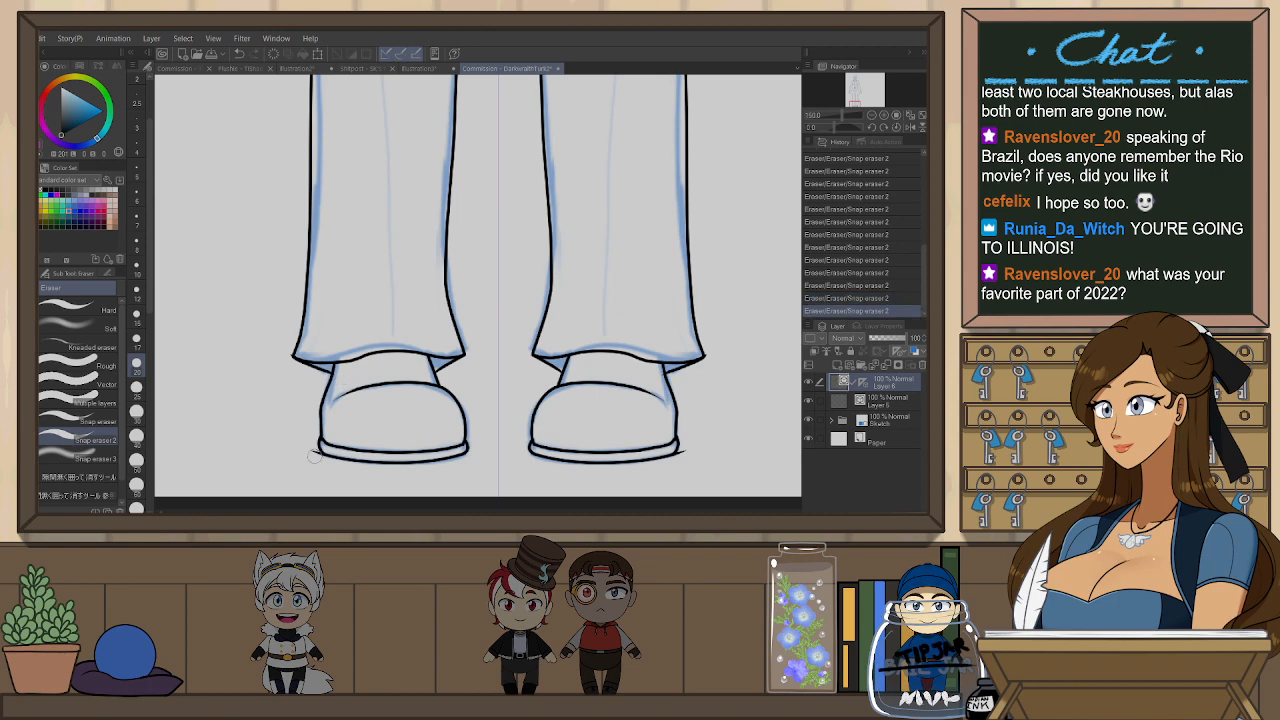
pyautogui.moveTo(313, 448); pyautogui.dragTo(315, 457)
pyautogui.hotkey('ctrl', 'z')
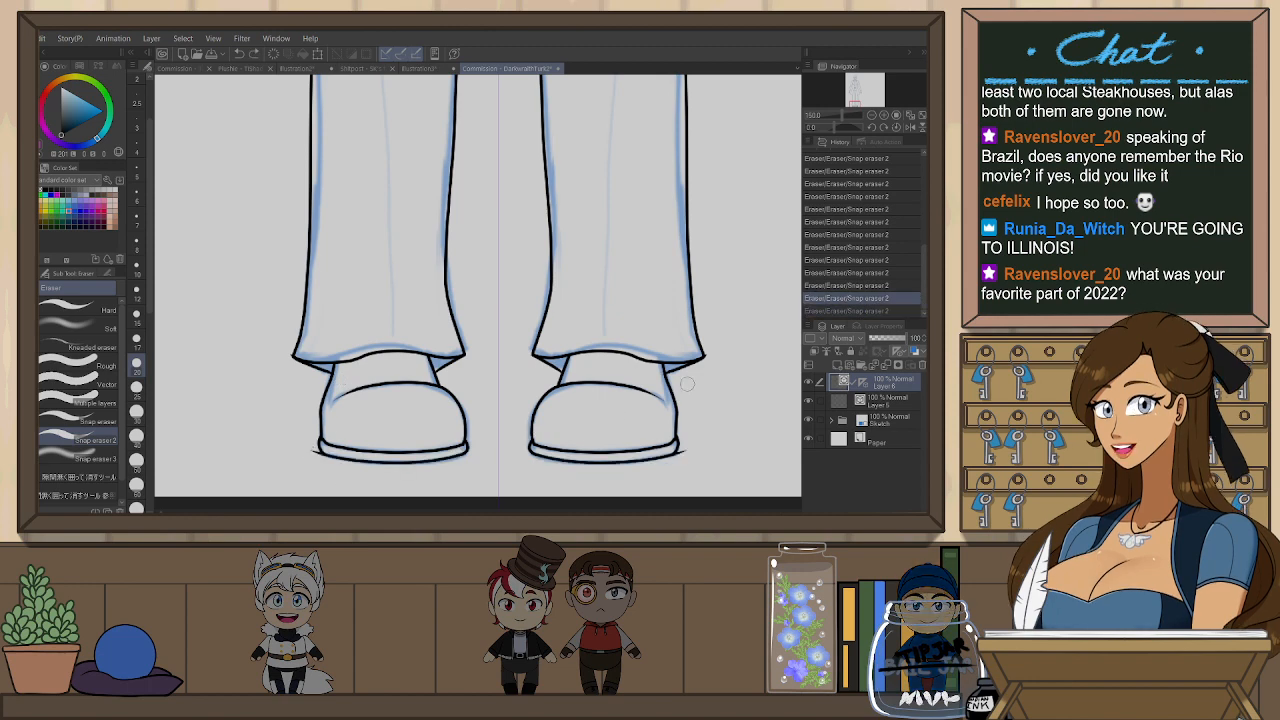
# - Adjust the short vector lines at the soles' outer ends on both shoes and erase the stray ends around them
pyautogui.scroll(4, 691, 459)
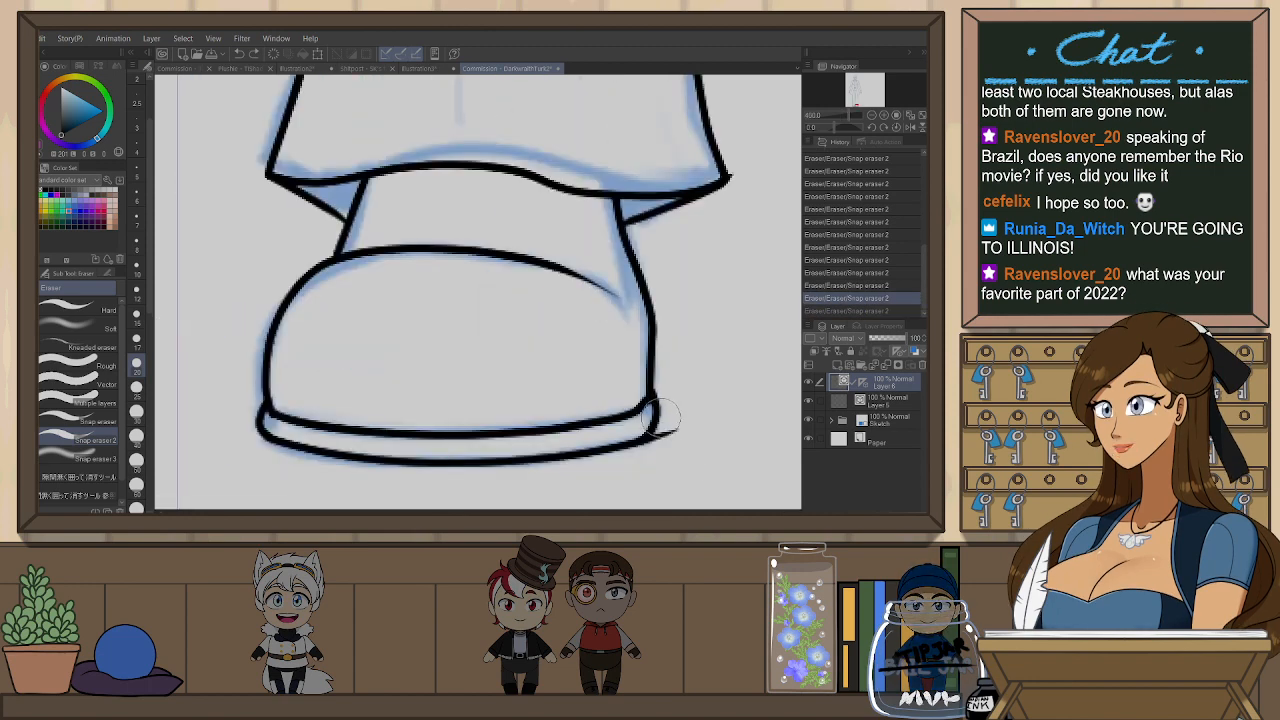
pyautogui.press('o')
pyautogui.scroll(-2, 651, 428)
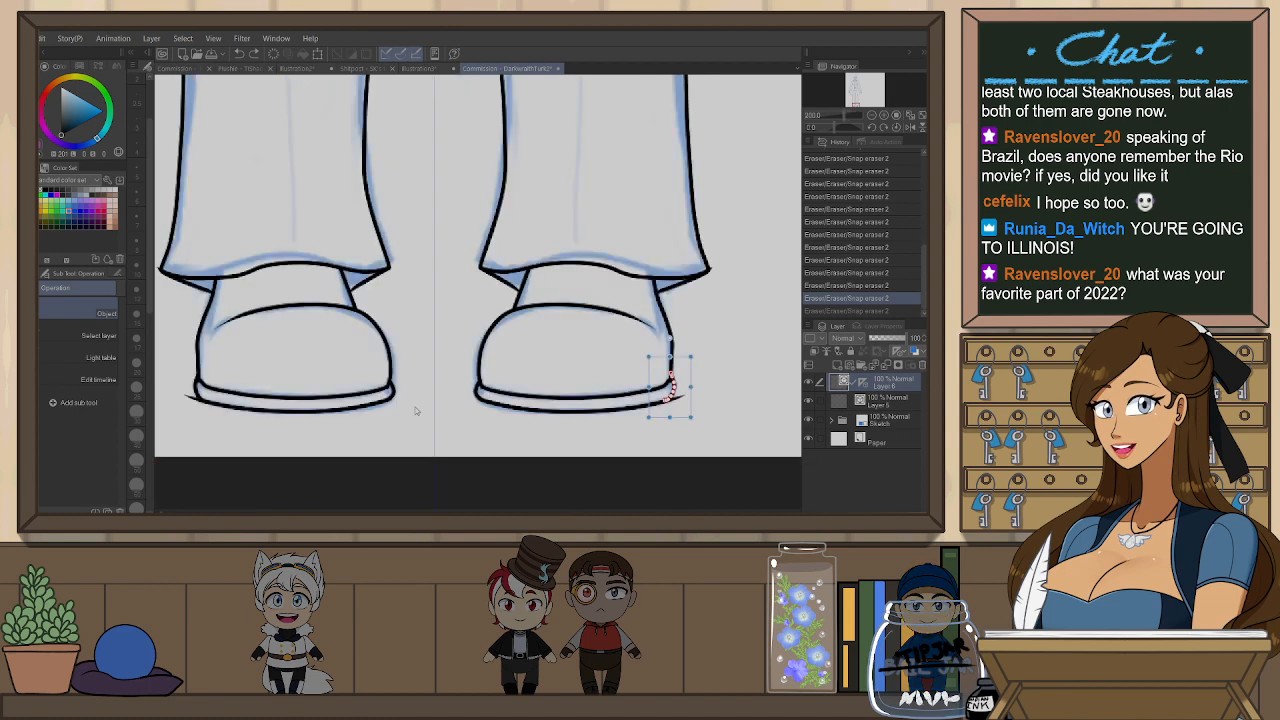
pyautogui.moveTo(489, 420); pyautogui.dragTo(513, 415)
pyautogui.click(338, 378)
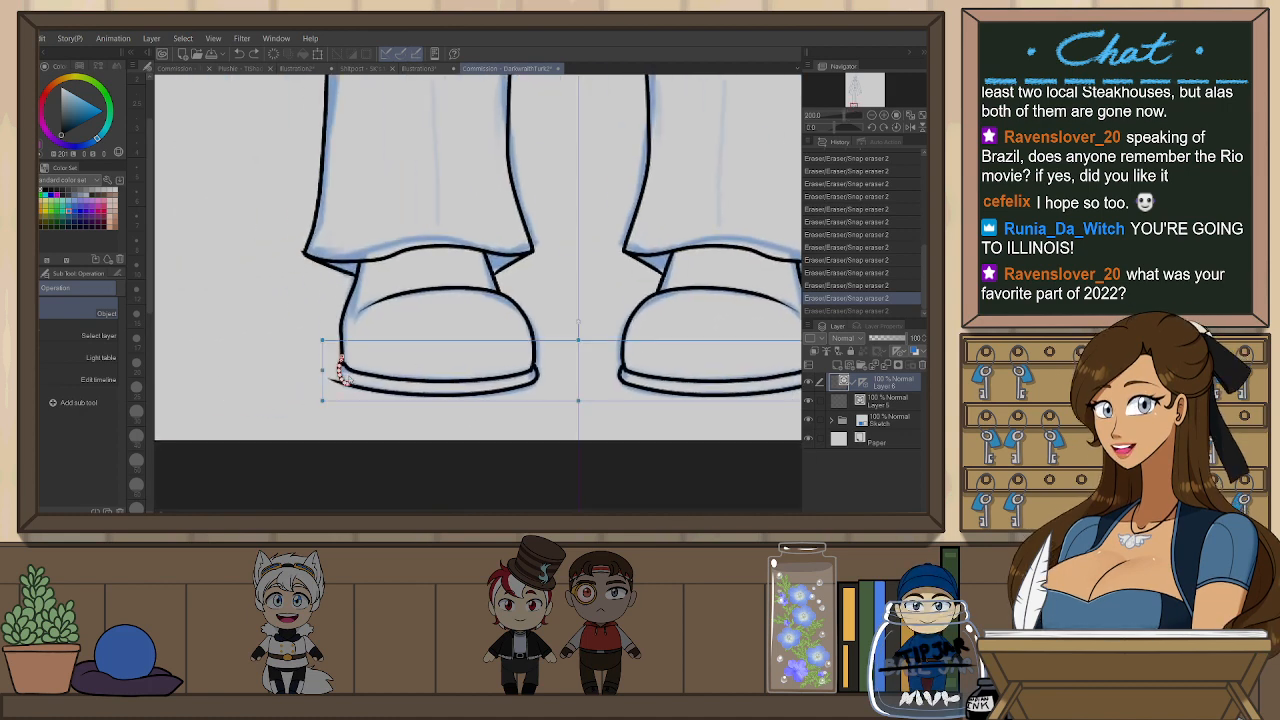
pyautogui.press('Delete')
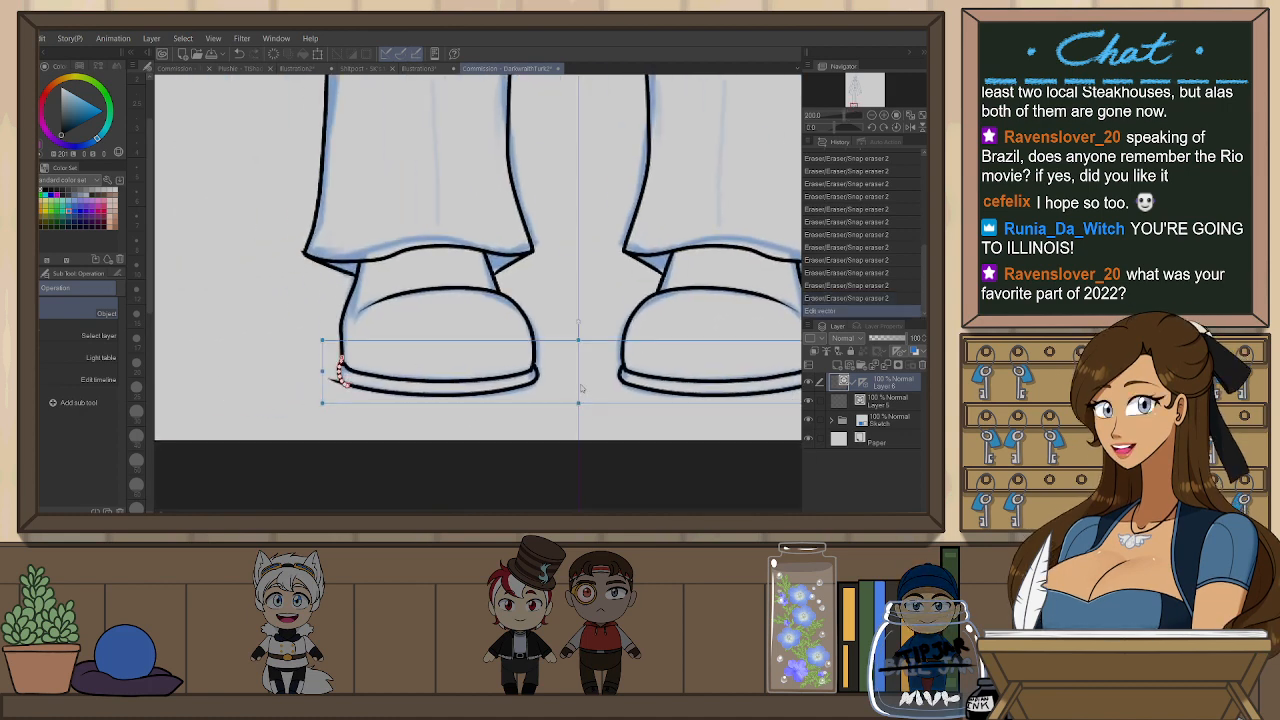
pyautogui.press('e')
pyautogui.moveTo(711, 431); pyautogui.dragTo(596, 416)
pyautogui.click(712, 359)
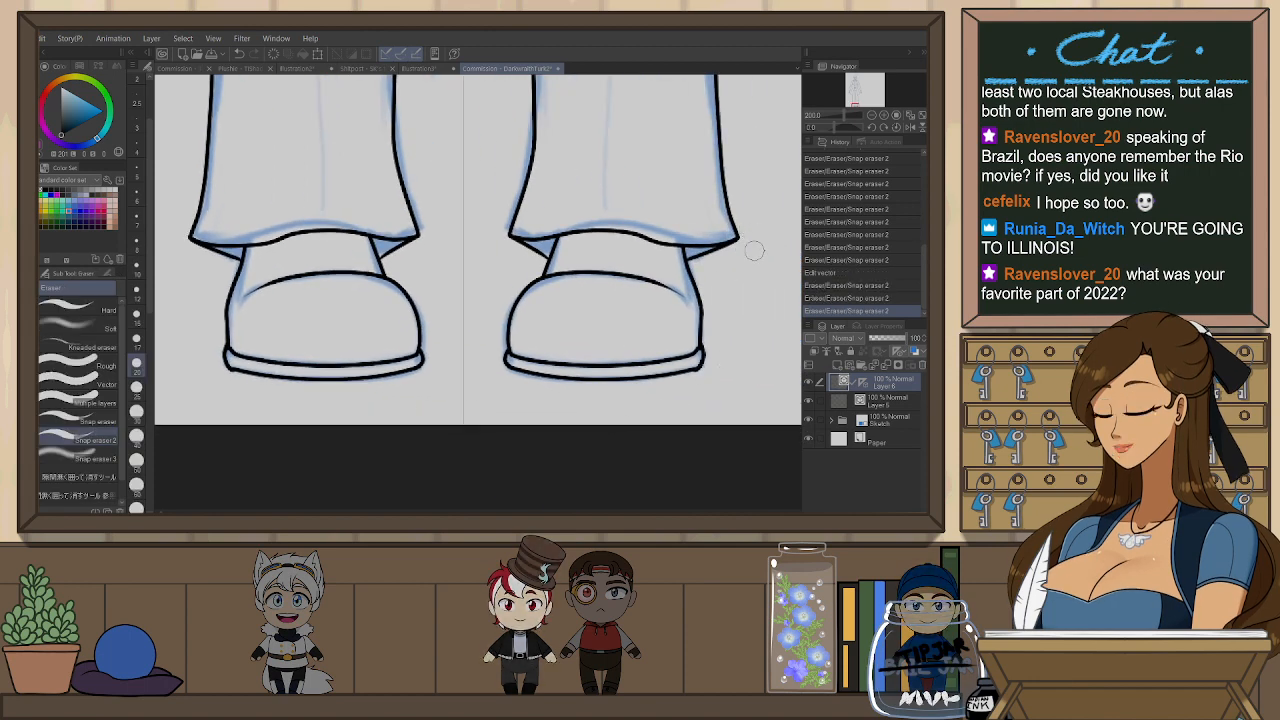
# - Erase the overshooting line ends along the coat's body and around the collar and neck
pyautogui.scroll(-3, 751, 240)
pyautogui.moveTo(728, 221); pyautogui.dragTo(668, 423)
pyautogui.moveTo(669, 264); pyautogui.dragTo(645, 424)
pyautogui.scroll(-4, 605, 404)
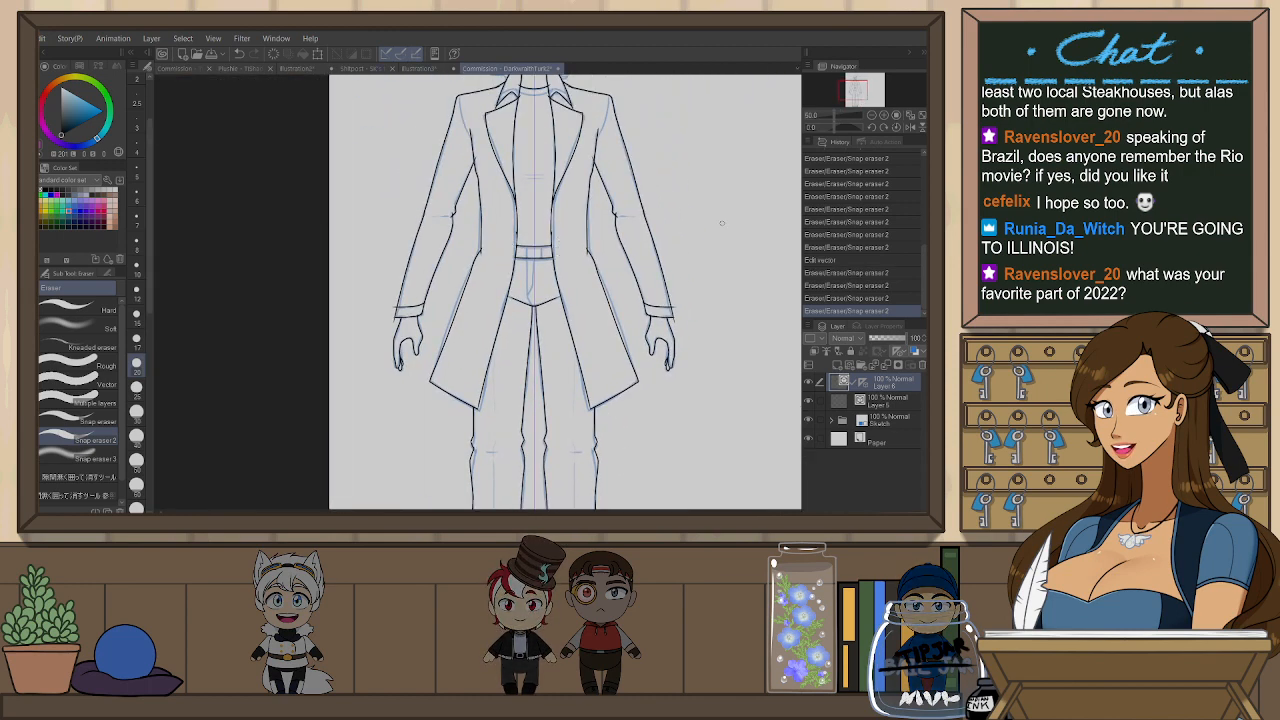
pyautogui.scroll(3, 447, 238)
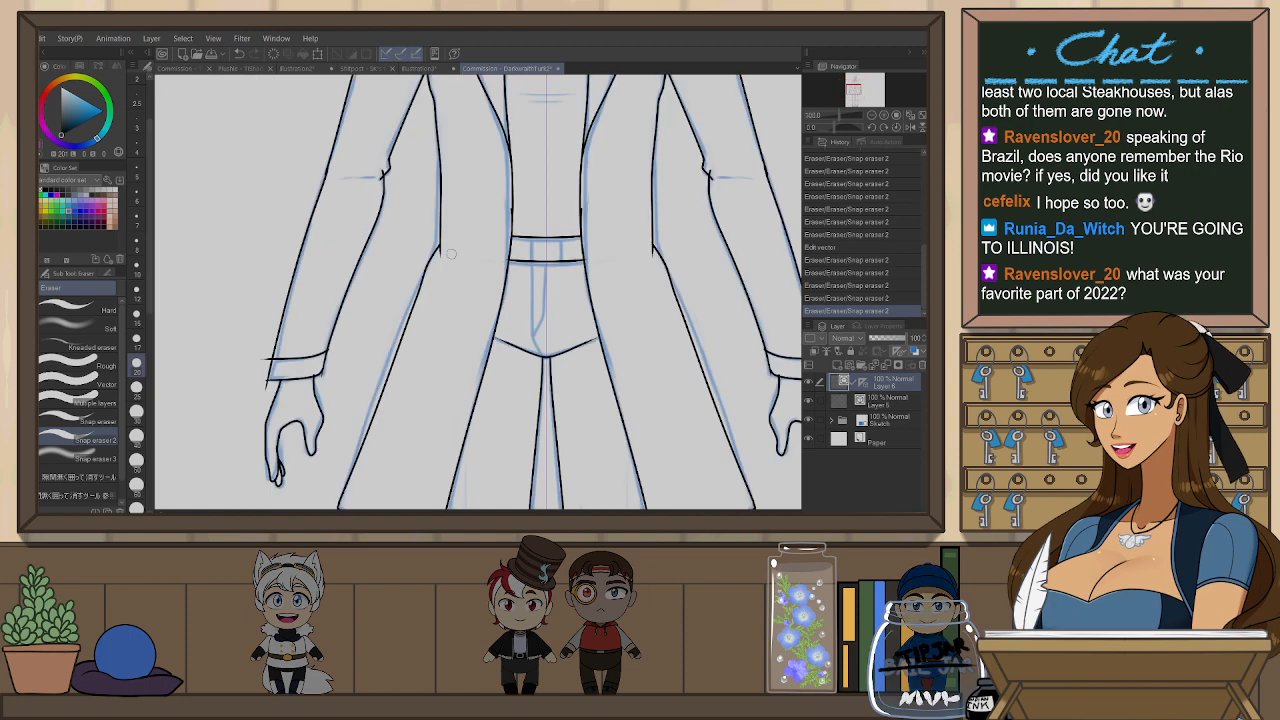
pyautogui.moveTo(713, 102)
pyautogui.mouseDown()
pyautogui.moveTo(668, 157)
pyautogui.moveTo(566, 222)
pyautogui.moveTo(576, 302)
pyautogui.mouseUp()
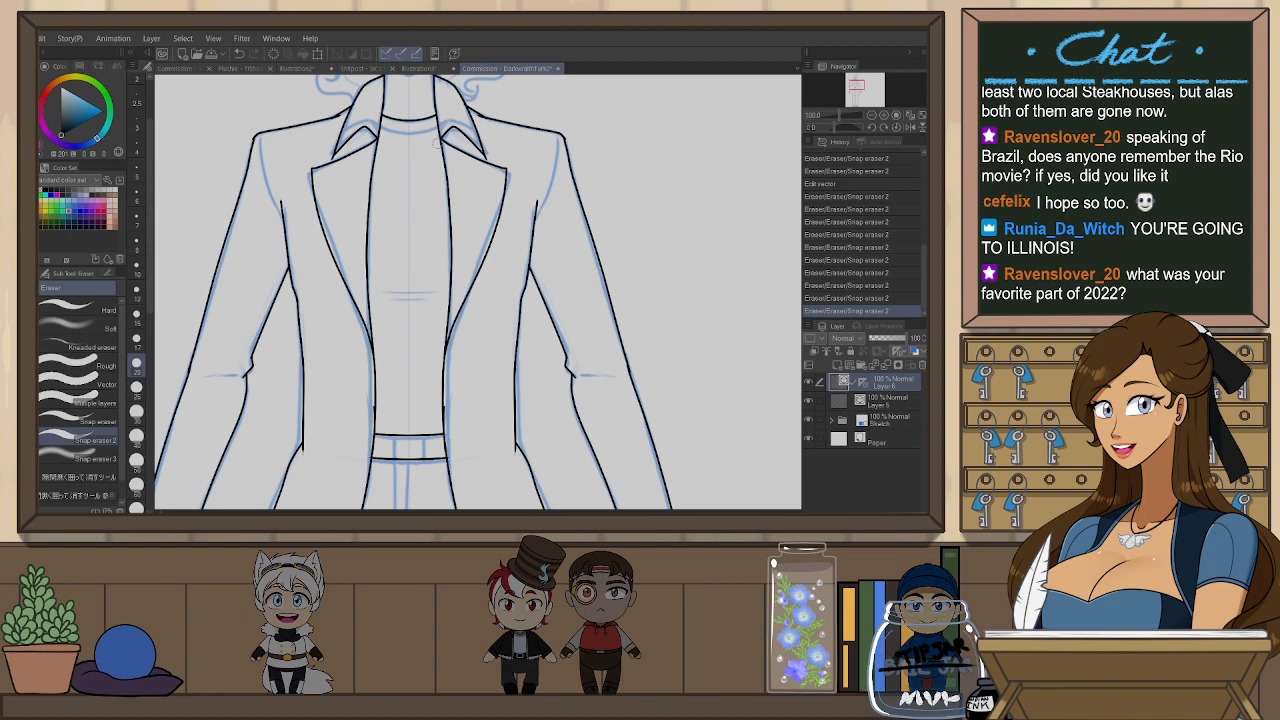
pyautogui.moveTo(397, 139); pyautogui.dragTo(411, 217)
pyautogui.scroll(2, 375, 184)
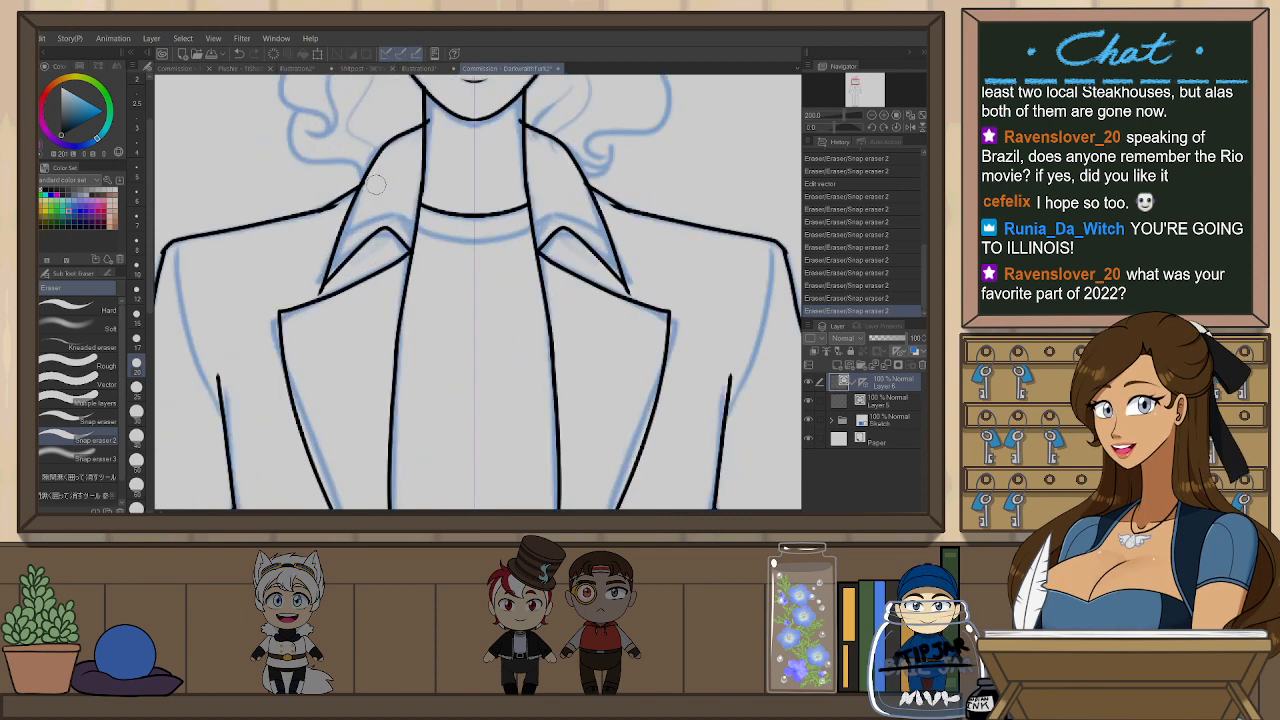
pyautogui.scroll(3, 525, 180)
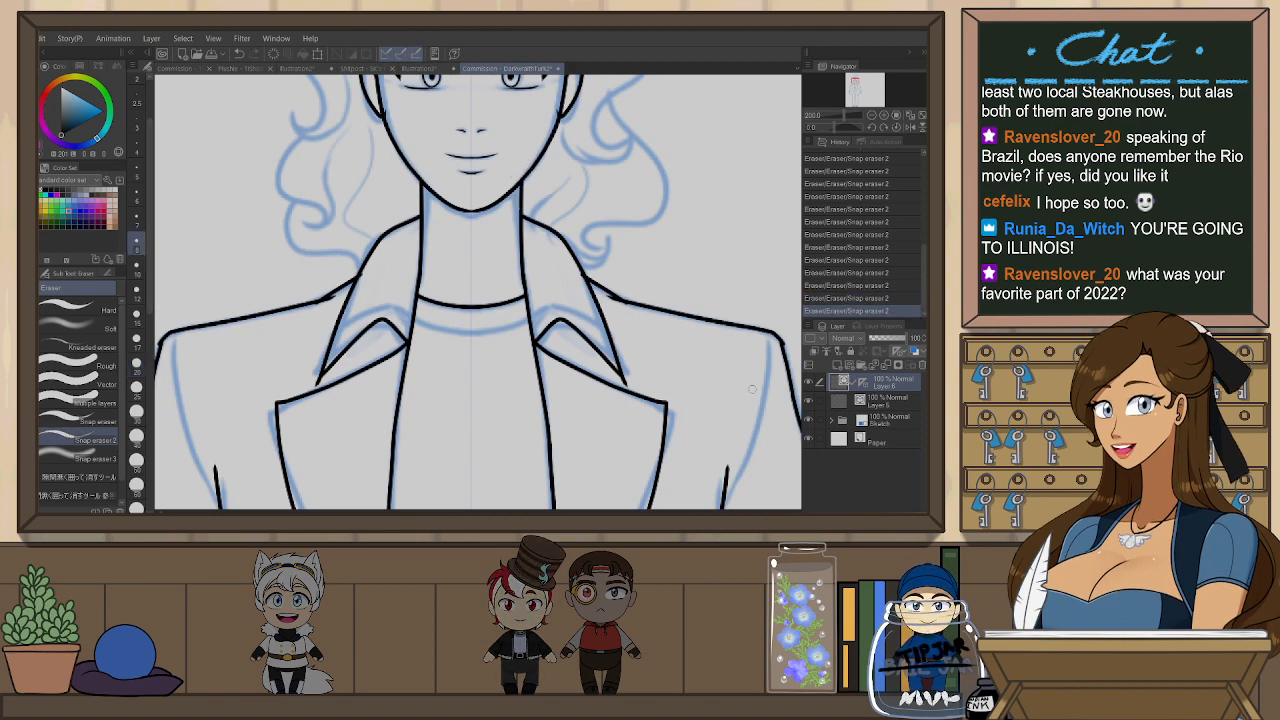
# - Select both mirrored halves of the face outline and narrow them slightly toward the centre from both sides
pyautogui.scroll(-2, 742, 468)
pyautogui.scroll(2, 705, 230)
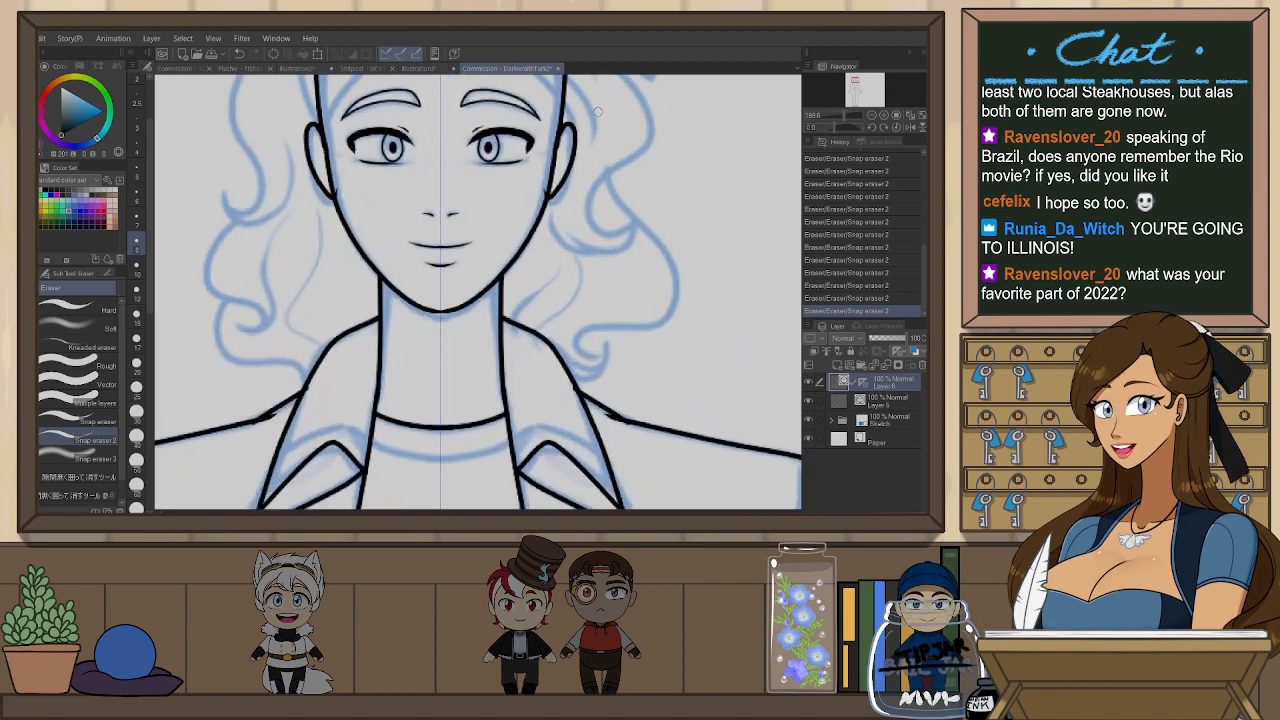
pyautogui.moveTo(438, 223); pyautogui.dragTo(457, 355)
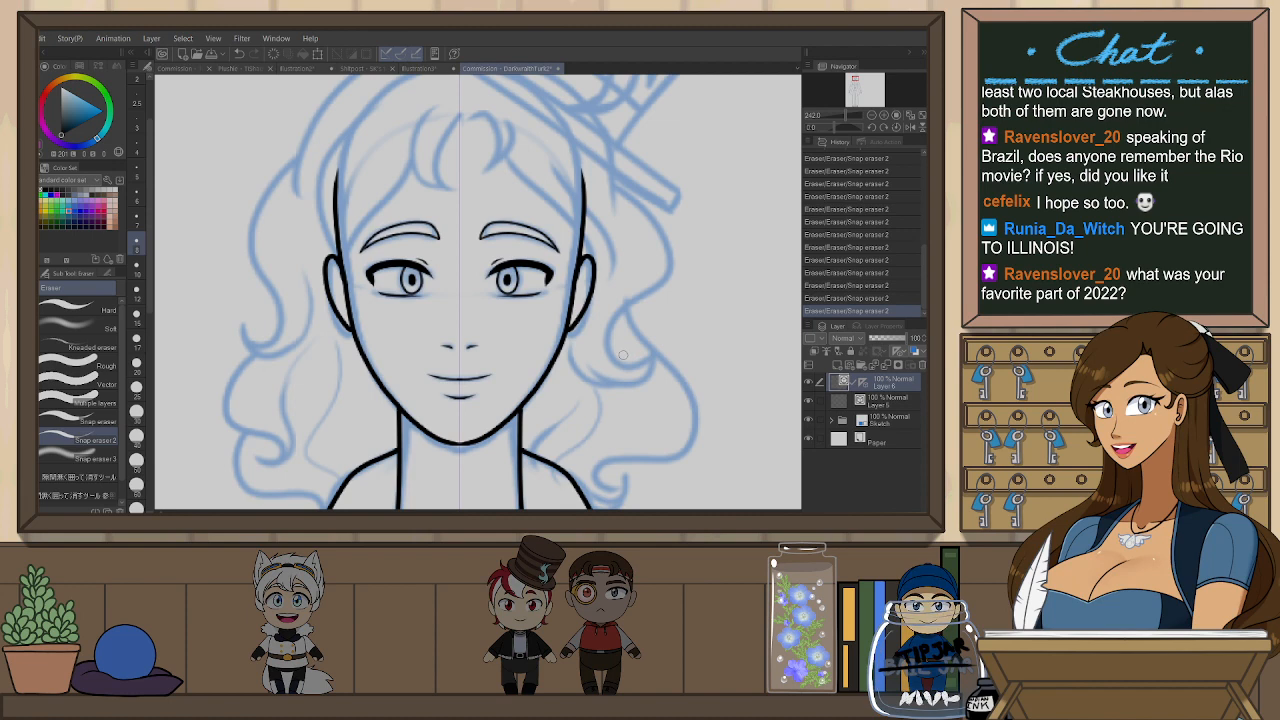
pyautogui.press('o')
pyautogui.click(596, 297)
pyautogui.keyDown('shift'); pyautogui.click(563, 355); pyautogui.keyUp('shift')
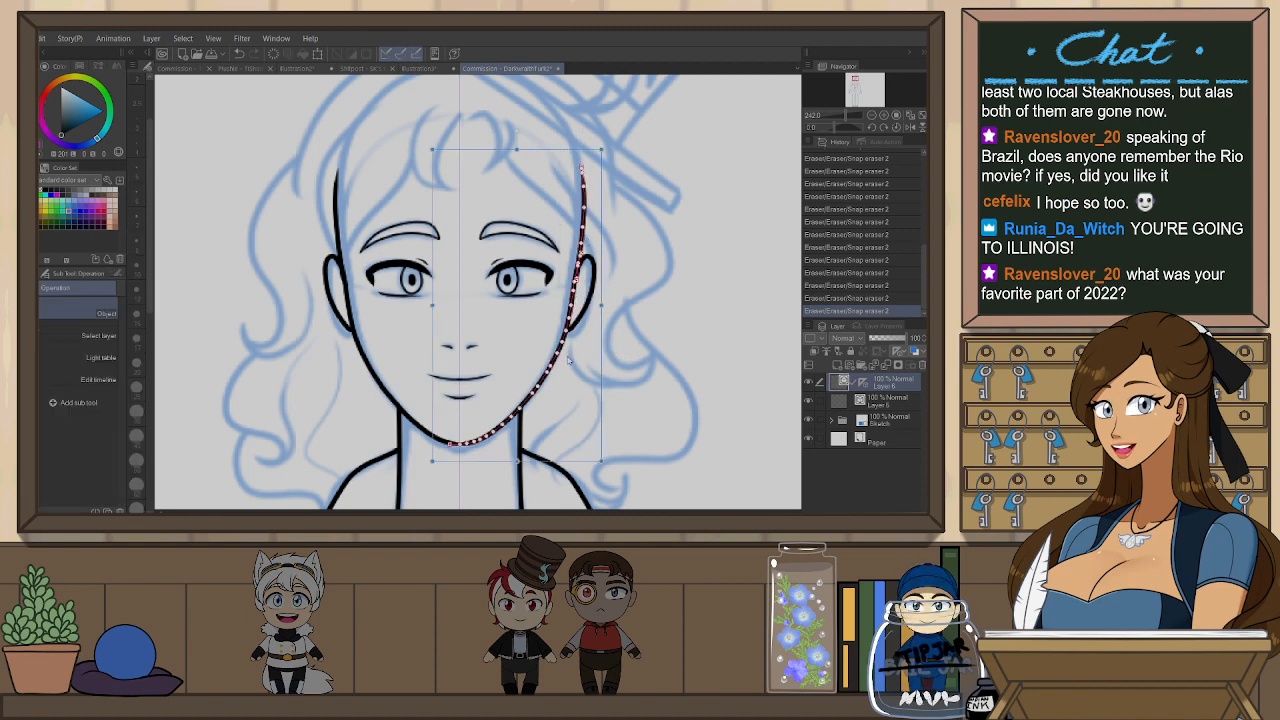
pyautogui.keyDown('shift'); pyautogui.click(360, 350); pyautogui.keyUp('shift')
pyautogui.moveTo(320, 305); pyautogui.dragTo(321, 305)
pyautogui.moveTo(601, 305); pyautogui.dragTo(599, 305)
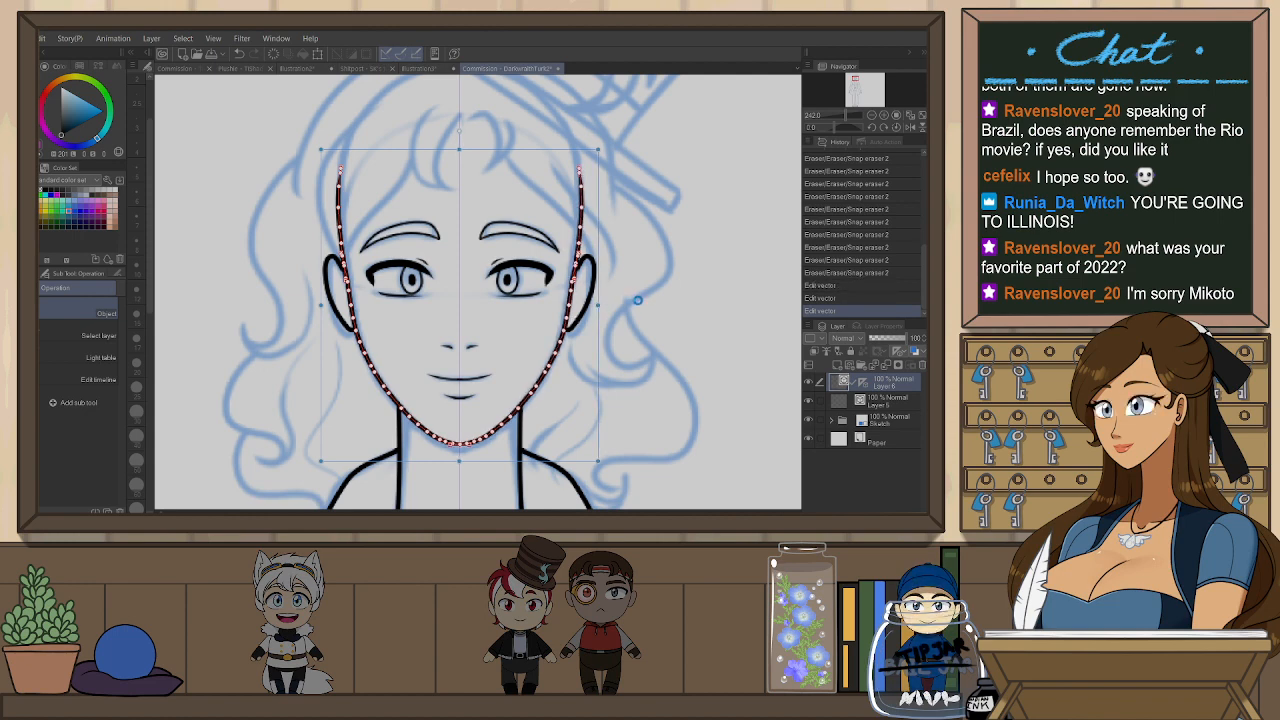
pyautogui.click(652, 293)
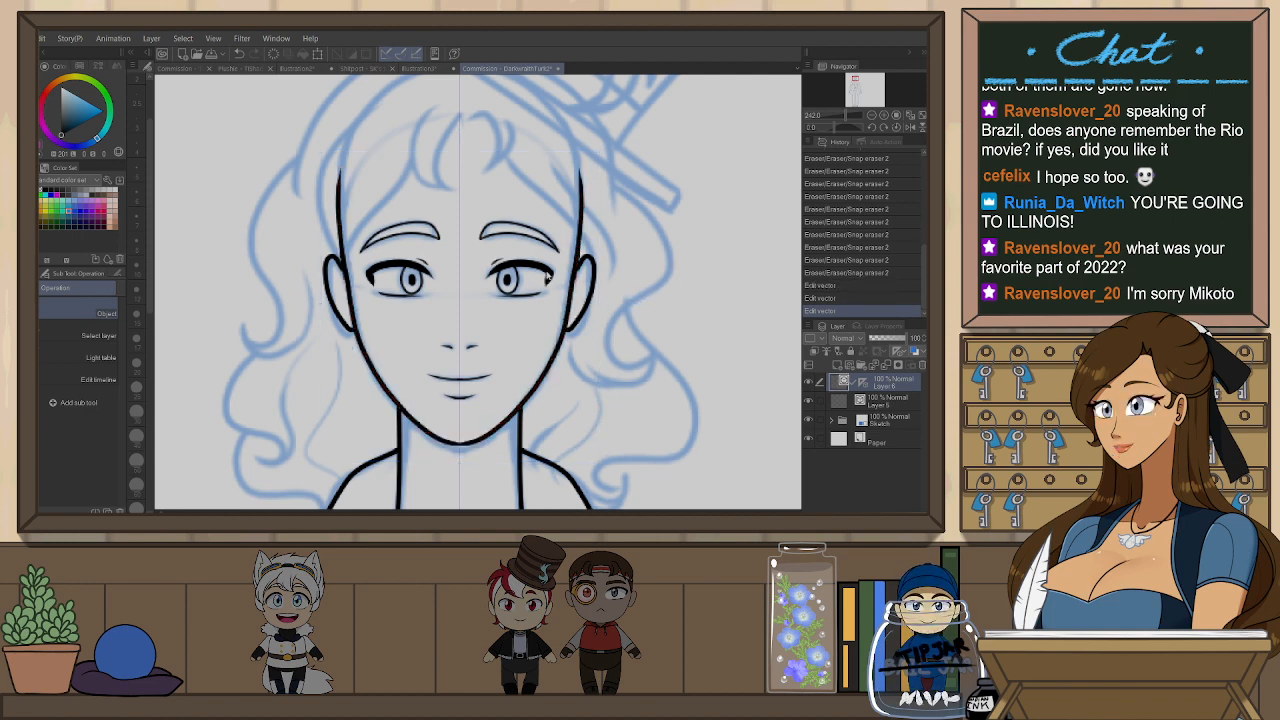
# - Compare the face outline with its earlier history state and examine the proportions of the whole figure
pyautogui.scroll(-9, 547, 277)
pyautogui.scroll(7, 537, 274)
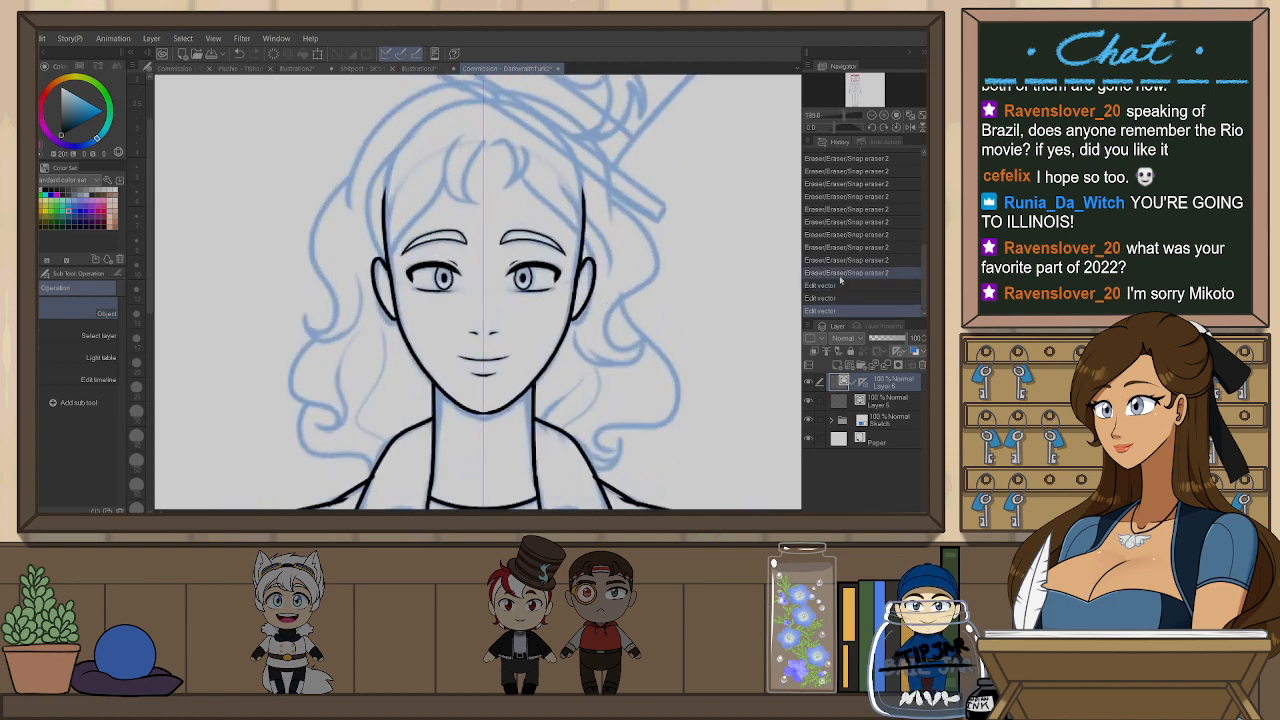
pyautogui.click(850, 311)
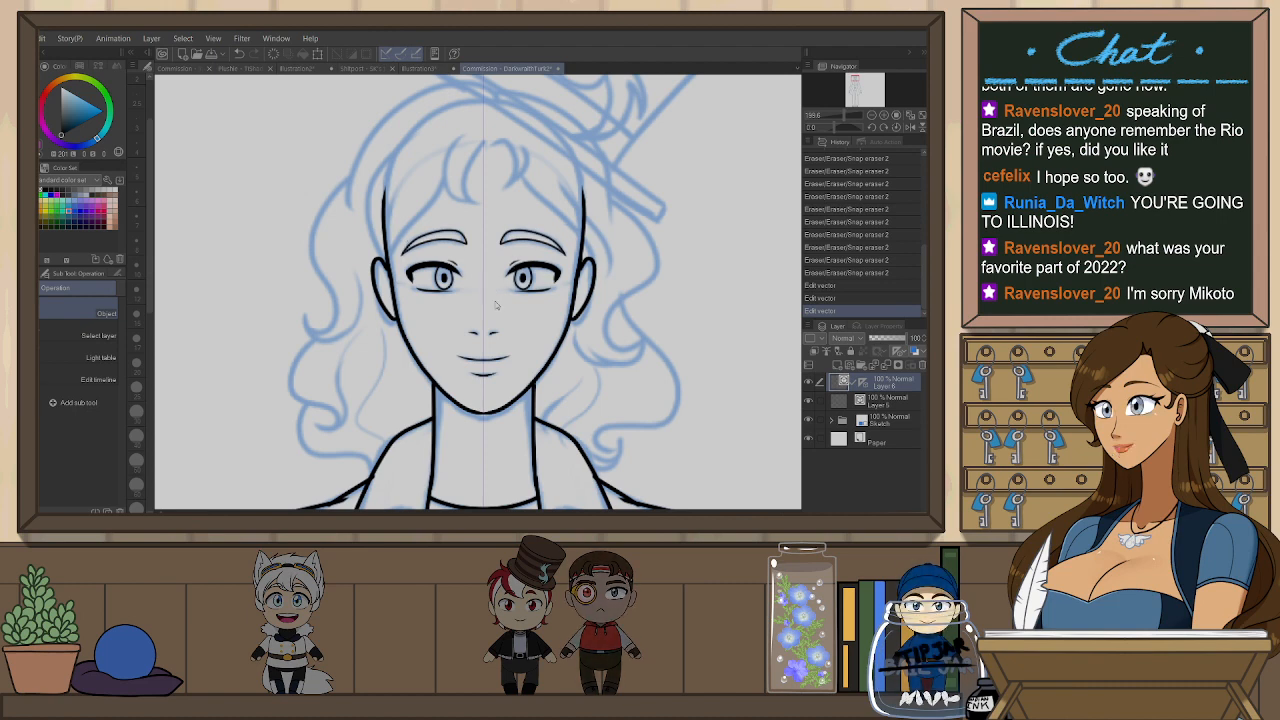
pyautogui.scroll(-8, 472, 220)
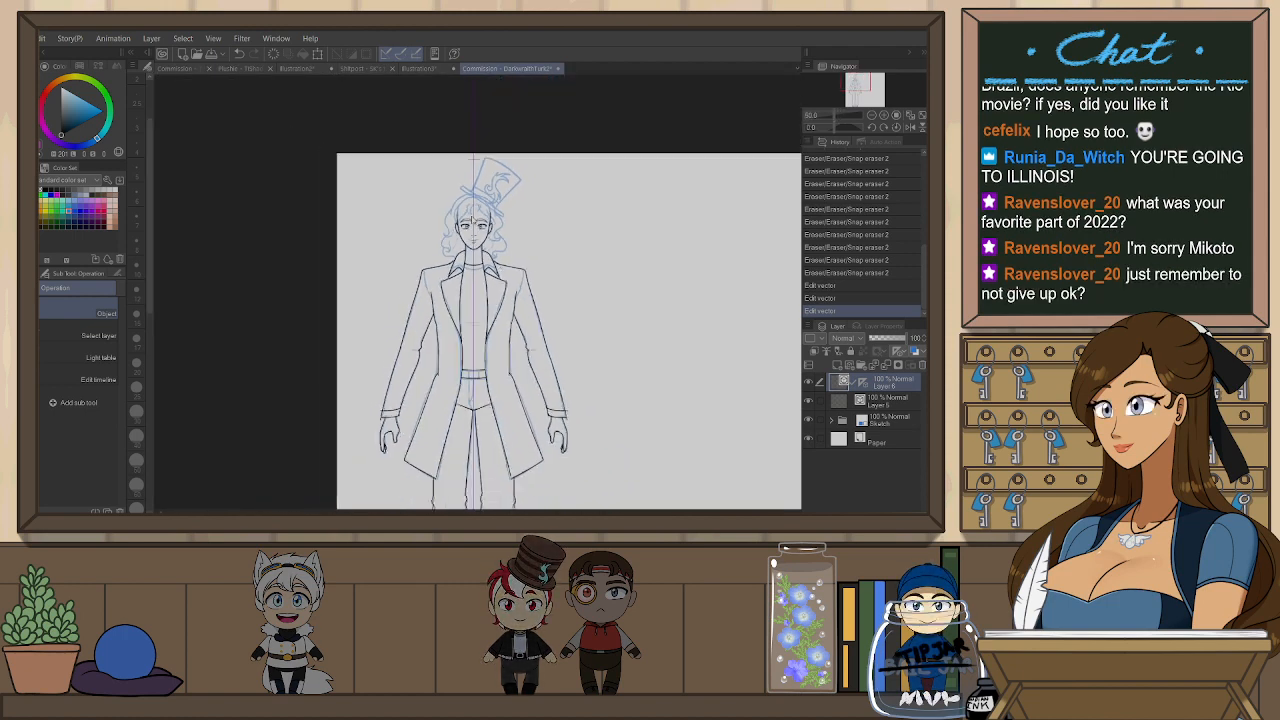
pyautogui.scroll(-2, 472, 240)
pyautogui.scroll(2, 472, 300)
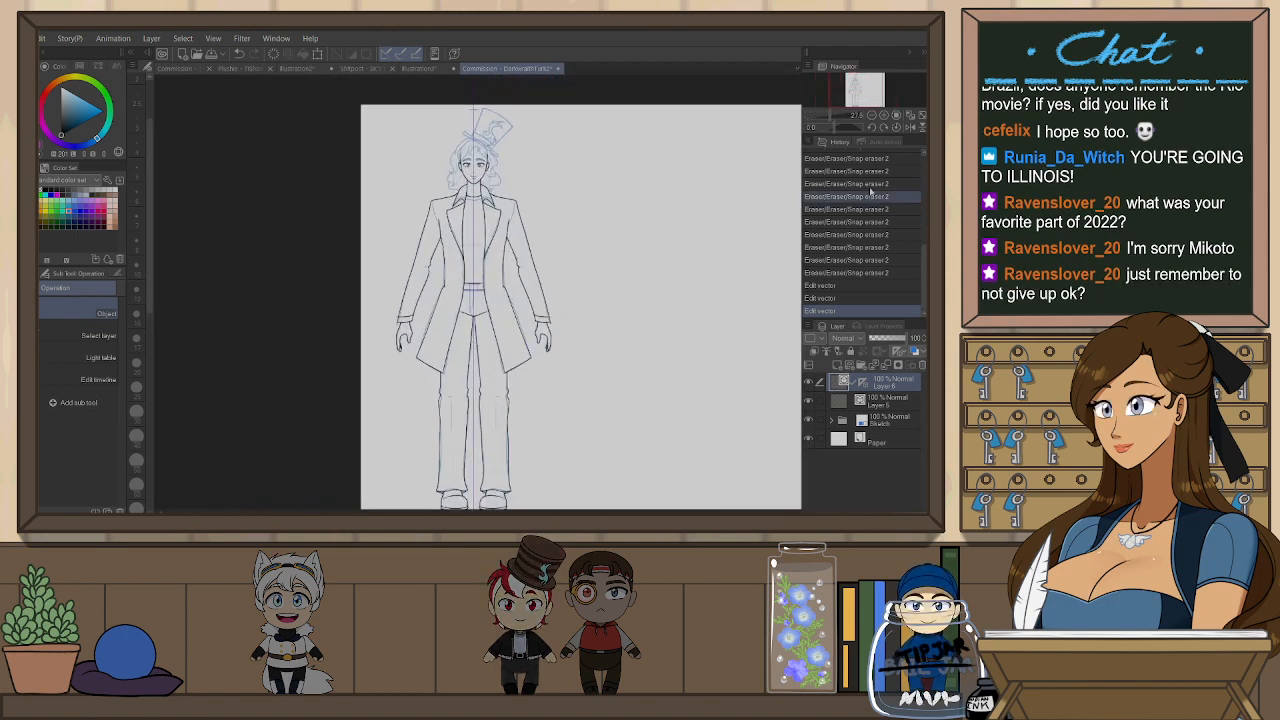
pyautogui.click(922, 116)
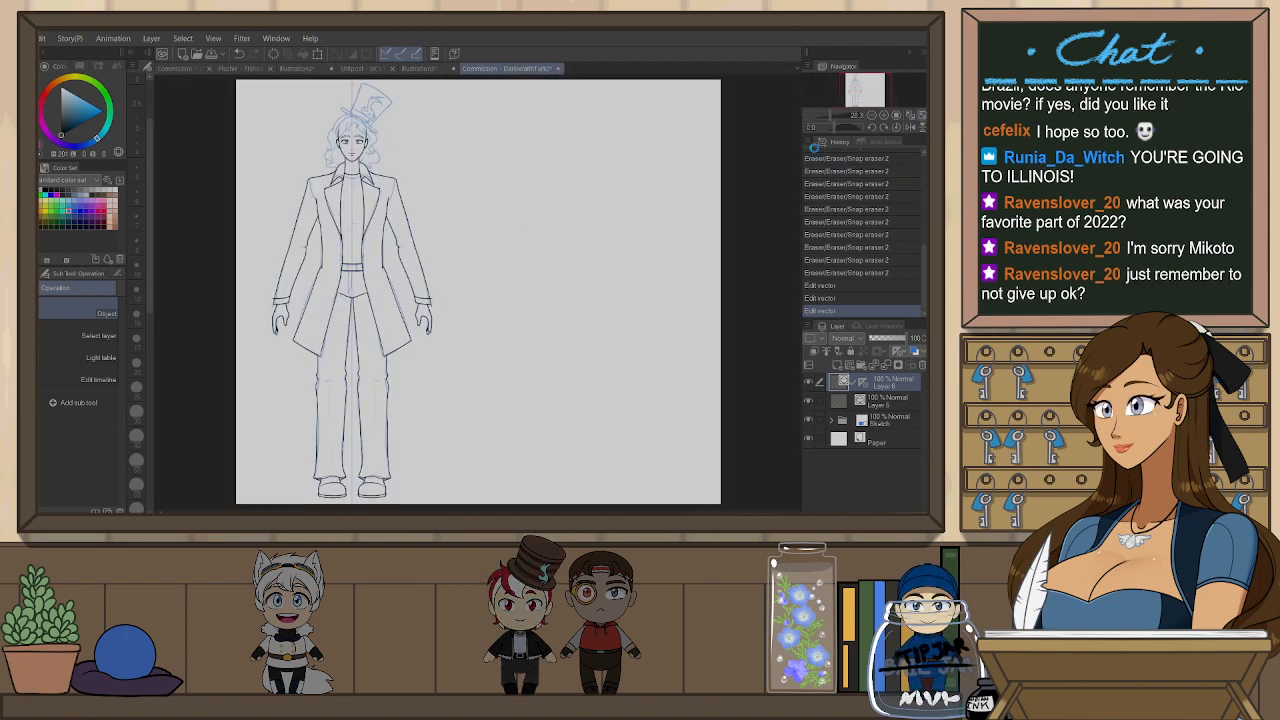
pyautogui.scroll(6, 313, 302)
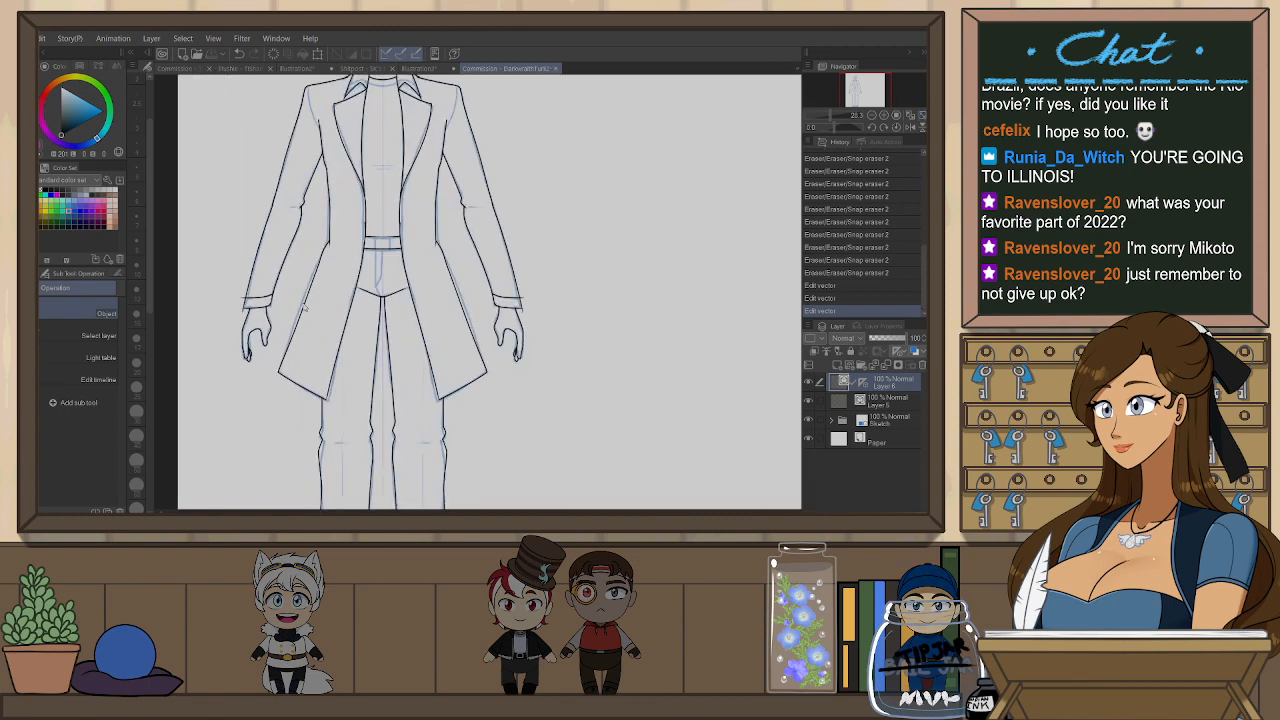
# - Erase the overshooting line ends at the sleeve cuffs and around the waist with Snap eraser 2
pyautogui.press('e')
pyautogui.moveTo(255, 273); pyautogui.dragTo(264, 280)
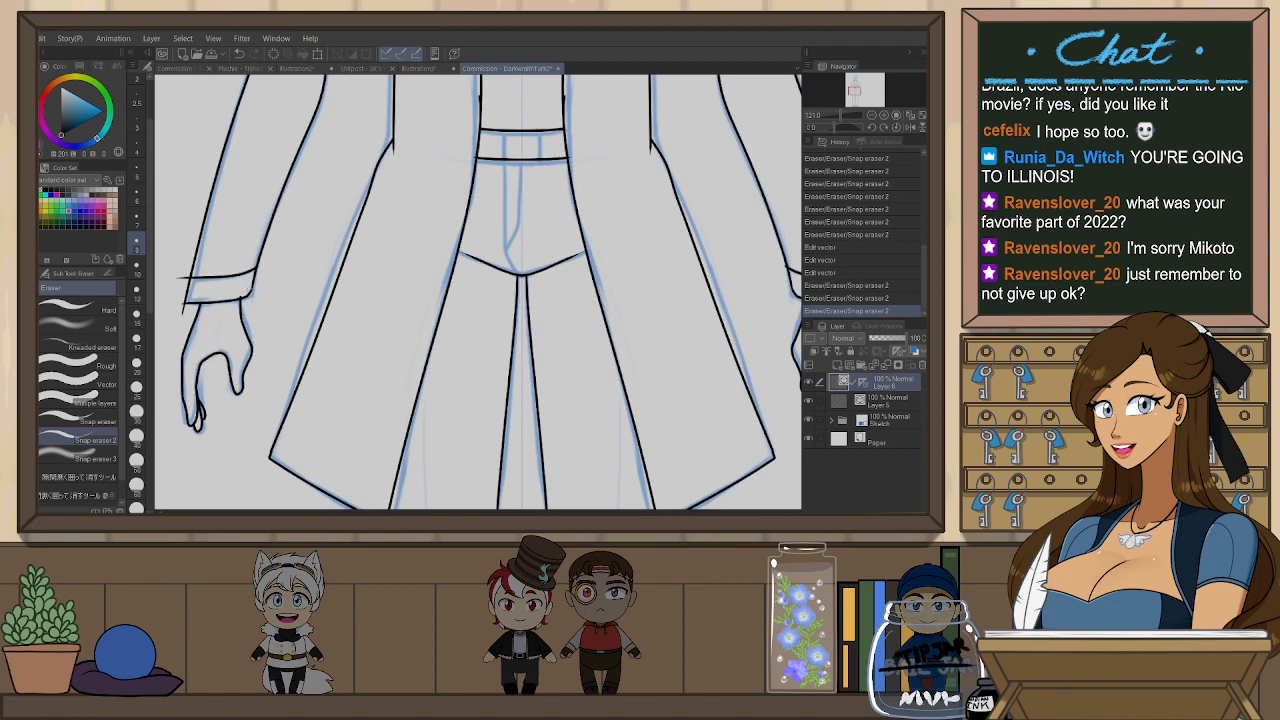
pyautogui.moveTo(180, 268); pyautogui.dragTo(183, 312)
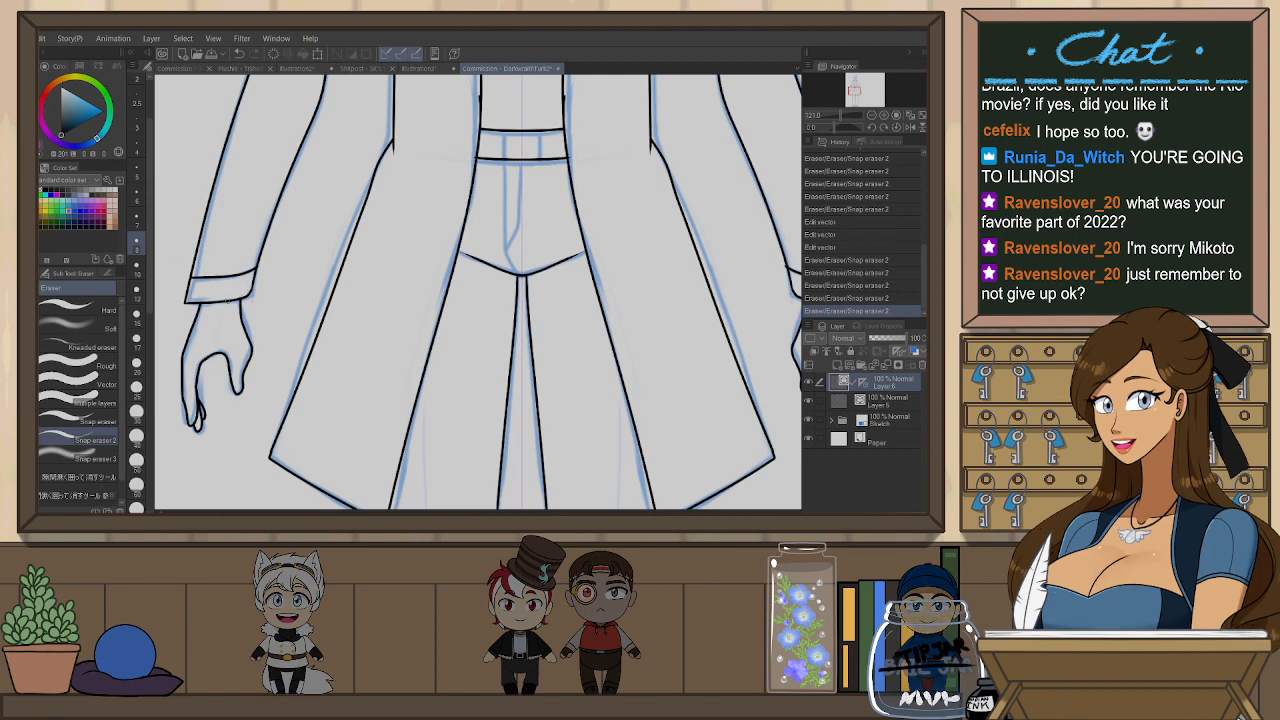
pyautogui.scroll(4, 545, 309)
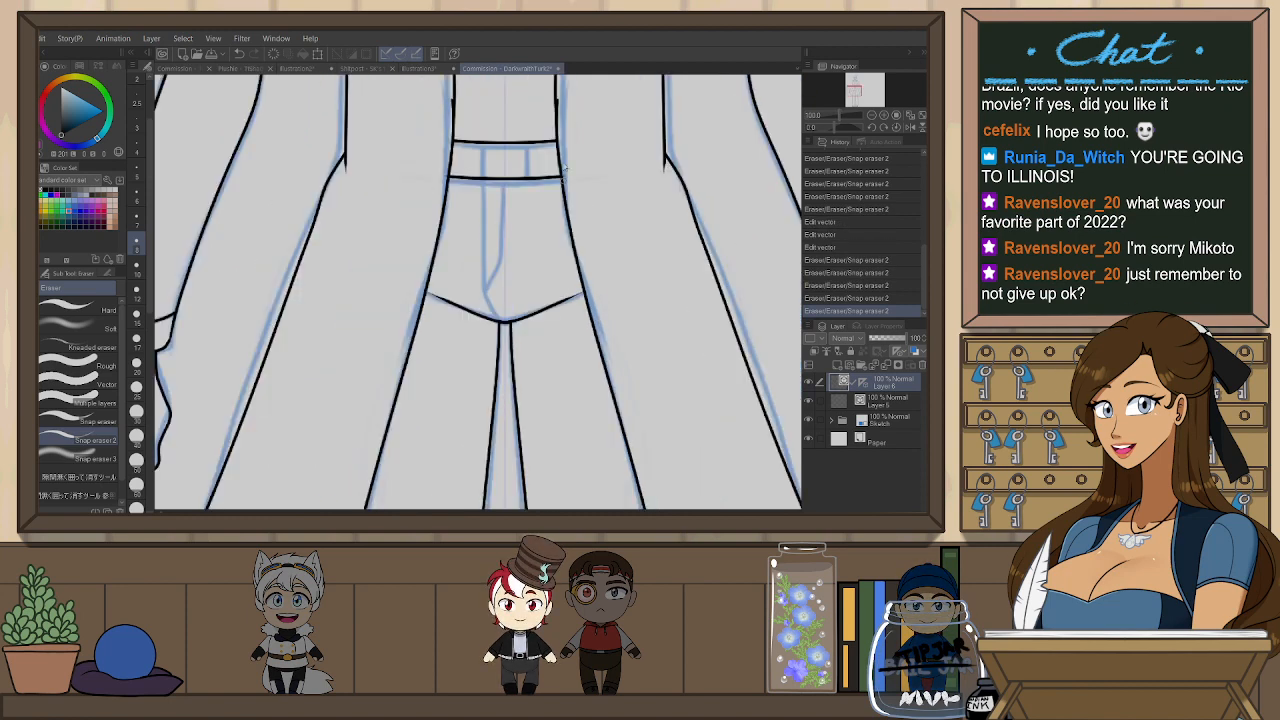
pyautogui.scroll(-5, 570, 175)
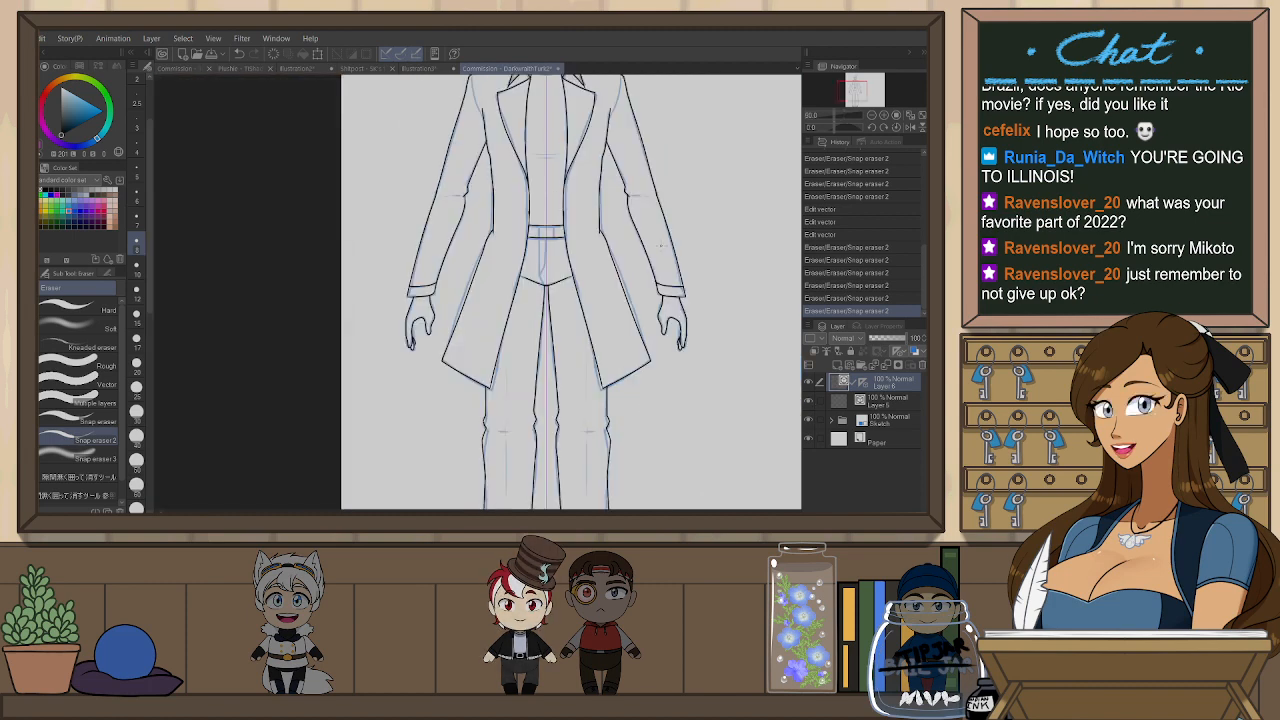
pyautogui.scroll(3, 490, 250)
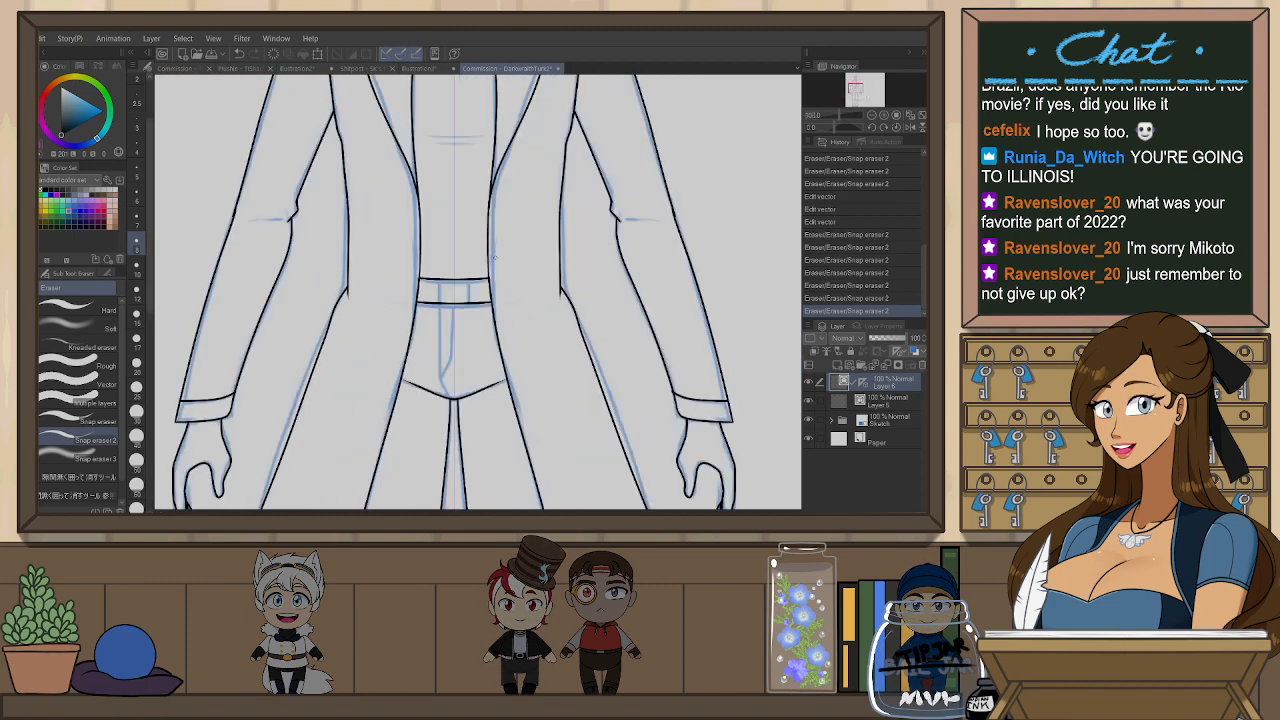
pyautogui.scroll(-3, 594, 198)
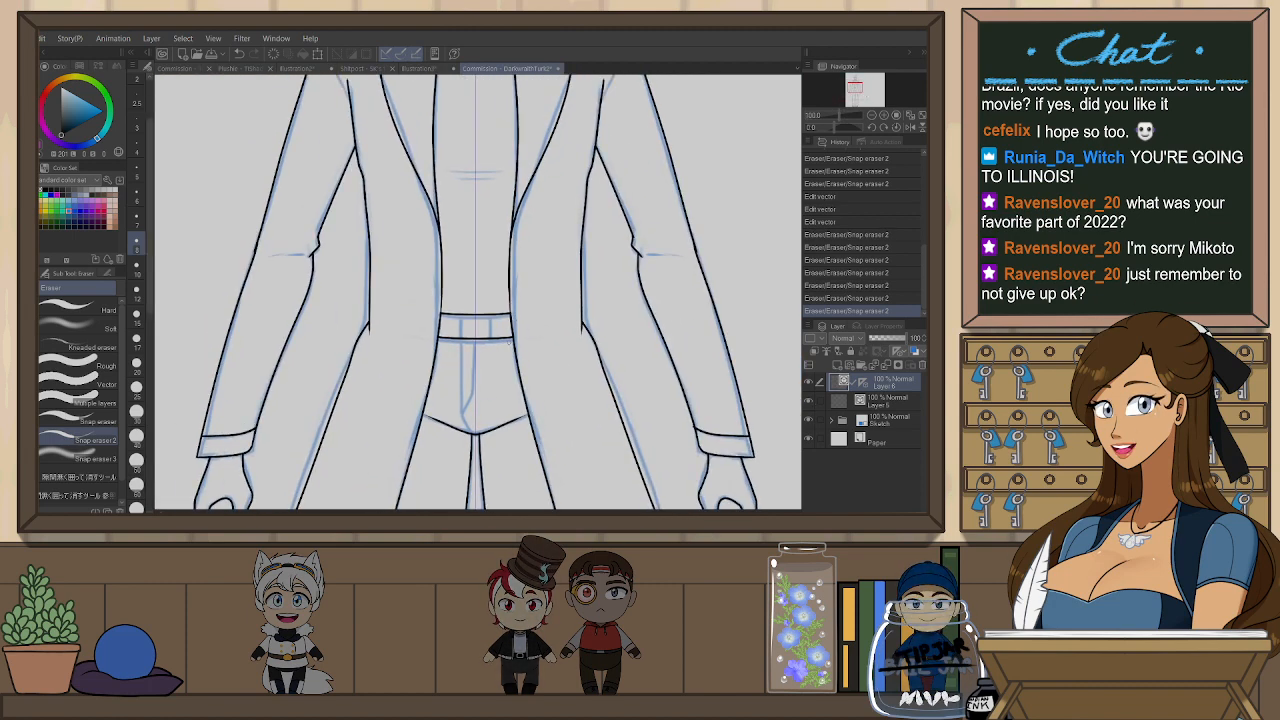
pyautogui.moveTo(594, 198); pyautogui.dragTo(616, 230)
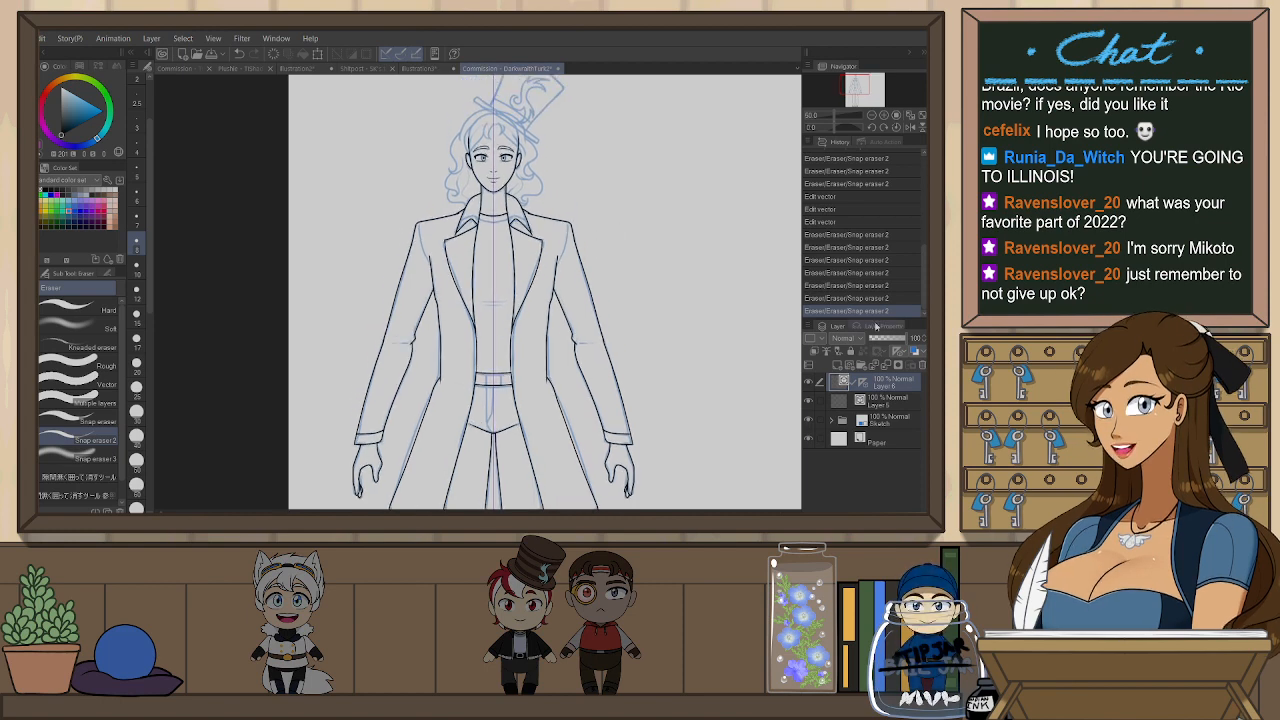
# - Set the brush size of the line art's vector lines to 3.0
pyautogui.press('o')
pyautogui.click(107, 273)
pyautogui.click(103, 384)
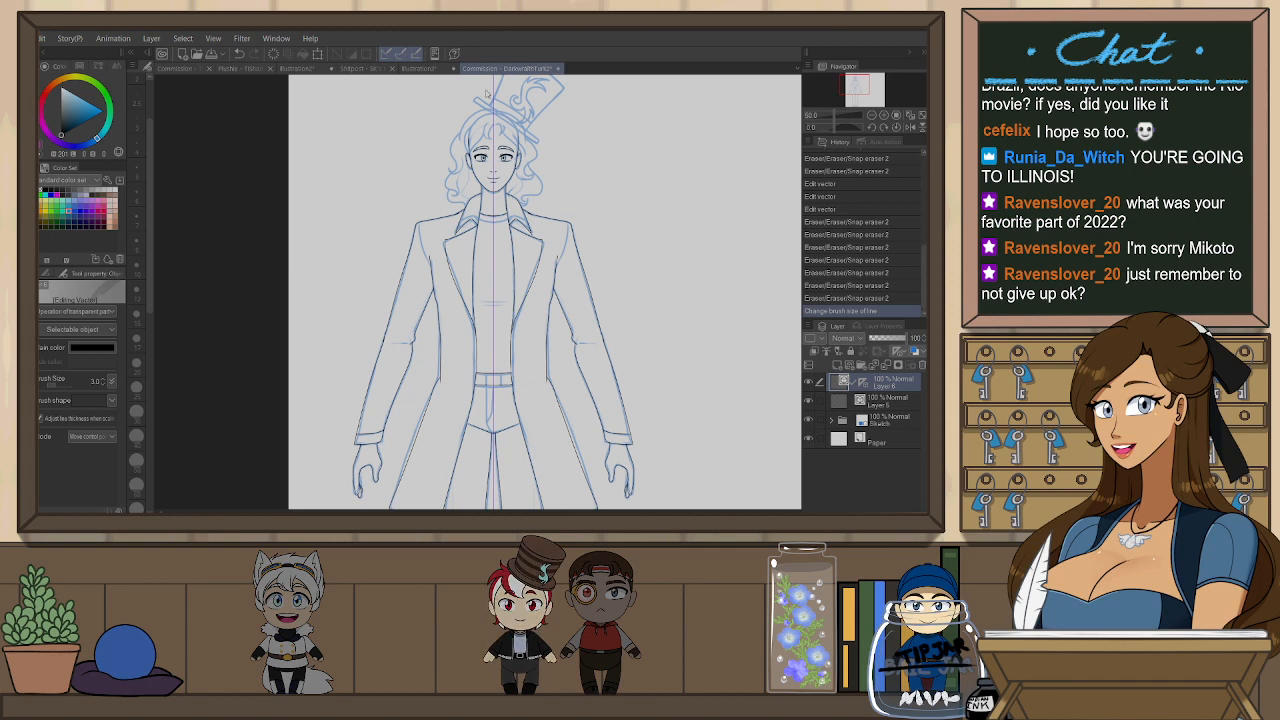
# - Erase the overshooting line ends around the collar and shoulders and undo the last erasure
pyautogui.scroll(5, 506, 130)
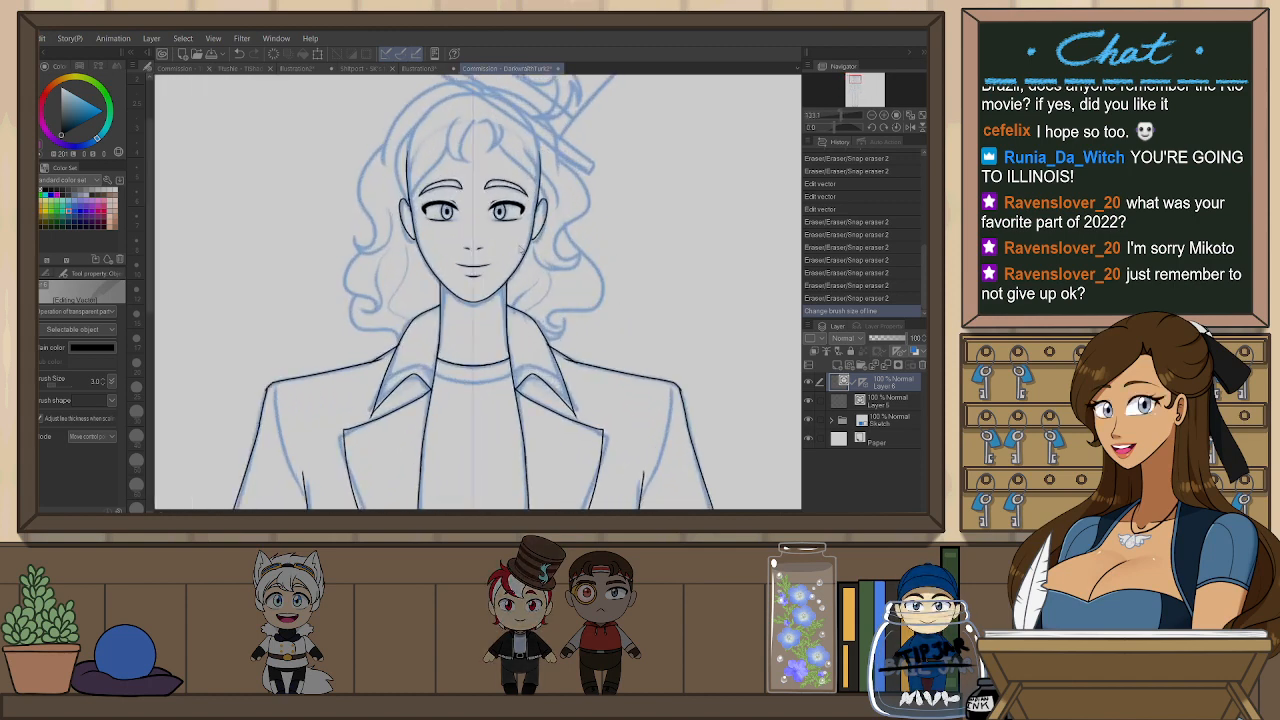
pyautogui.press('e')
pyautogui.moveTo(398, 349)
pyautogui.mouseDown()
pyautogui.moveTo(387, 359)
pyautogui.moveTo(399, 353)
pyautogui.mouseUp()
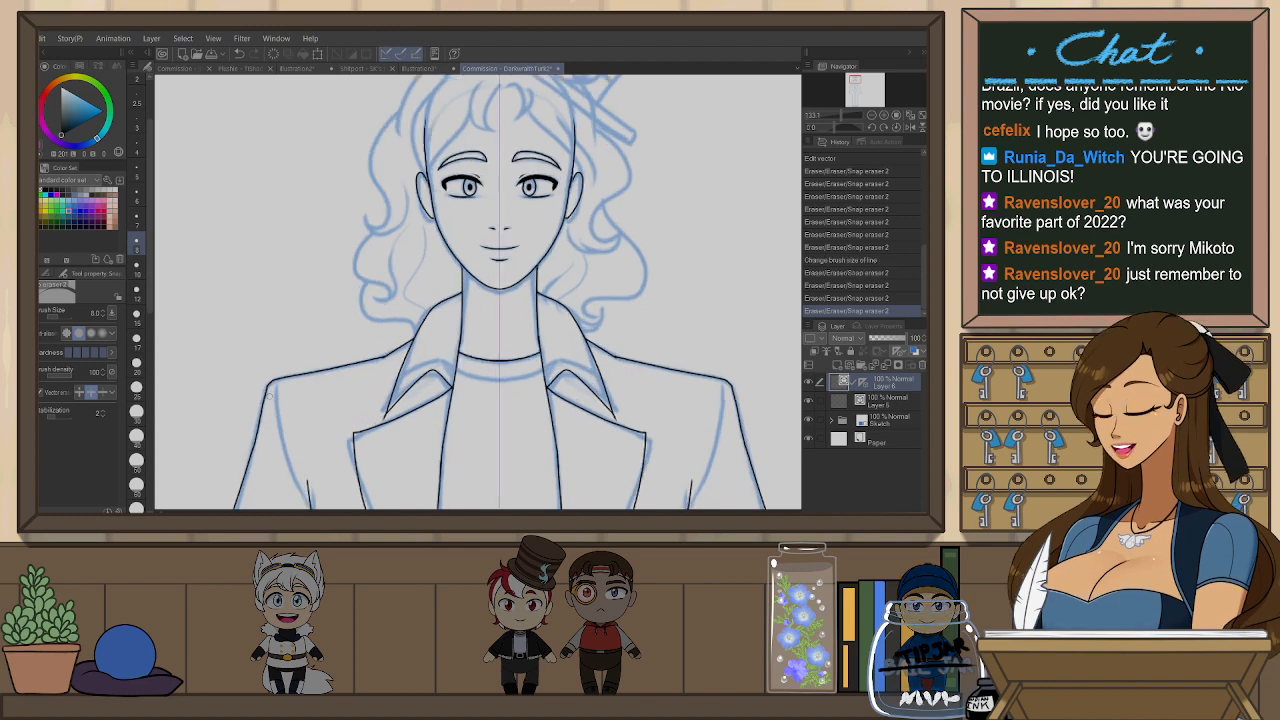
pyautogui.scroll(2, 266, 380)
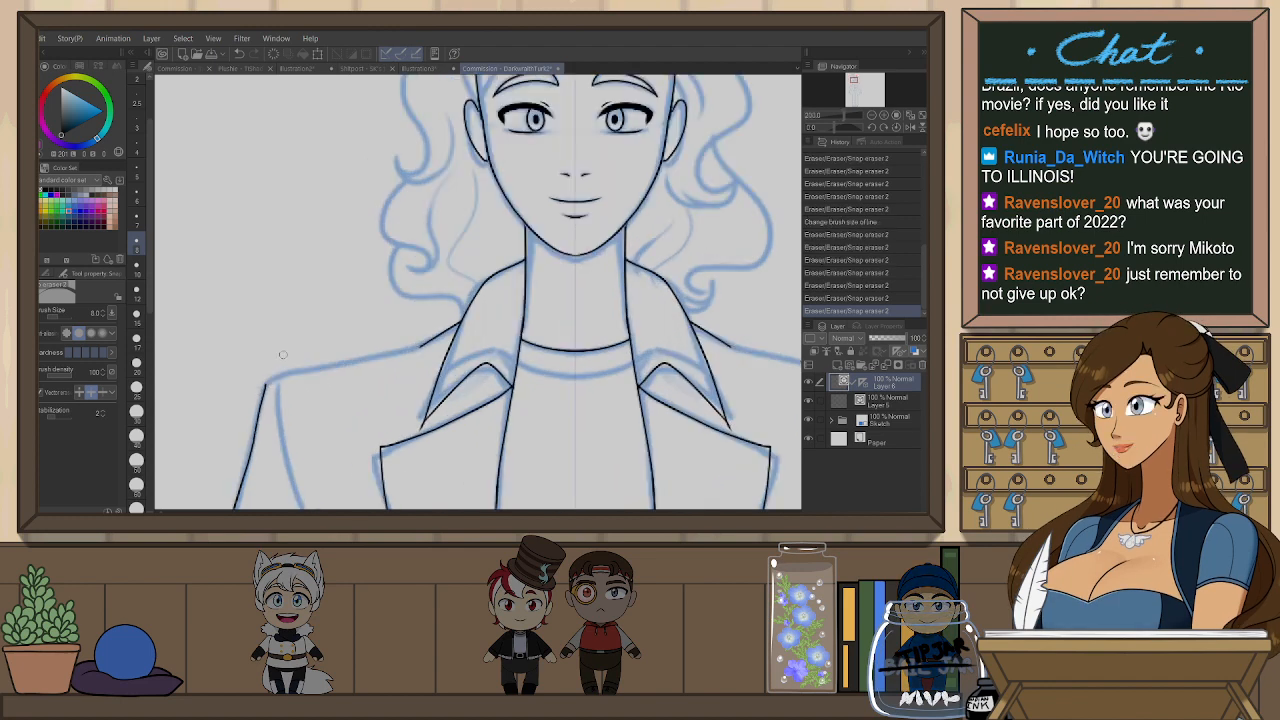
pyautogui.hotkey('ctrl', 'z')
# - Set the brush size of the line art's vector lines to 4.0
pyautogui.scroll(-3, 638, 291)
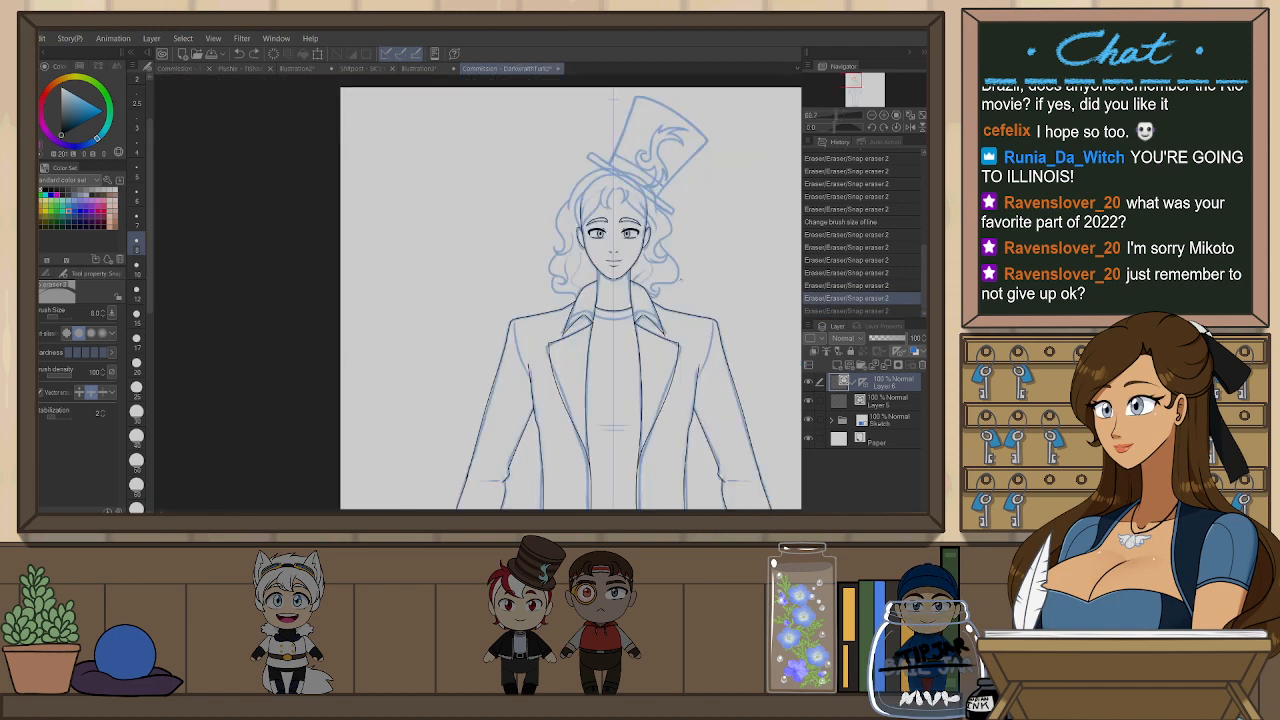
pyautogui.press('o')
pyautogui.click(103, 380)
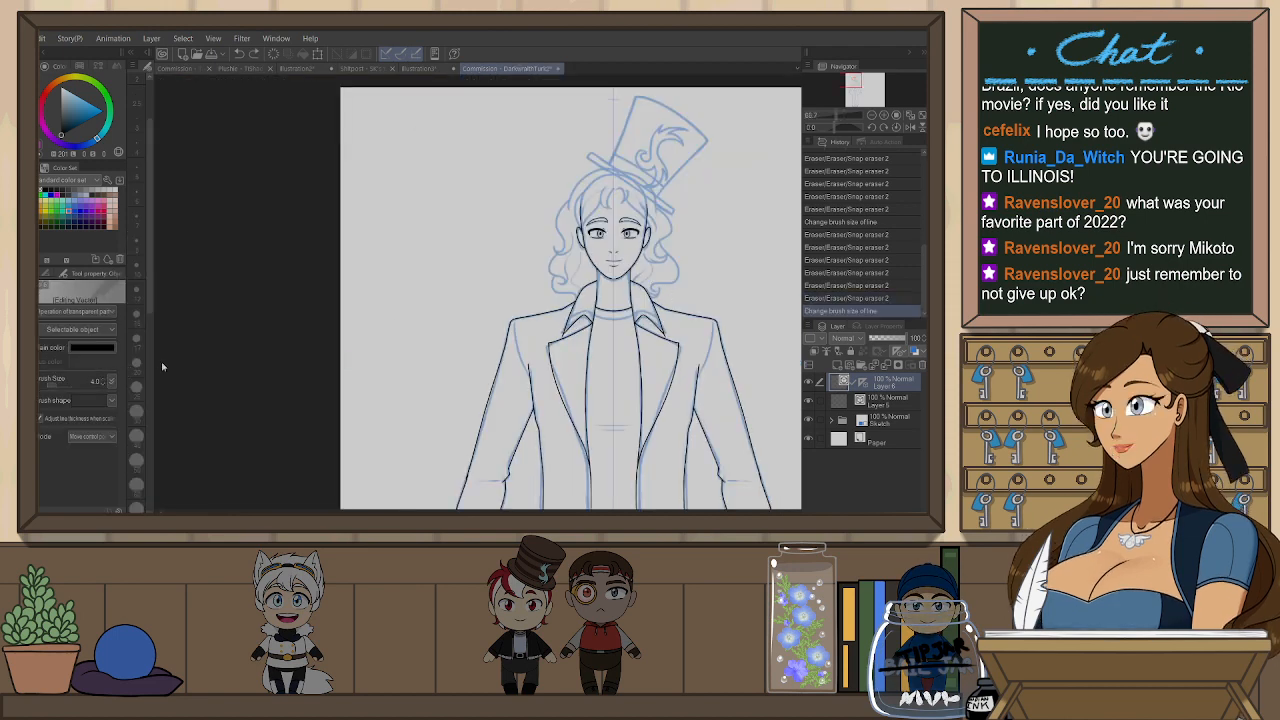
# - Ink the mirrored curved sleeve seam from the shoulder corner to the armpit with the G-Pen at size 4, redoing unsatisfactory strokes
pyautogui.scroll(1, 724, 356)
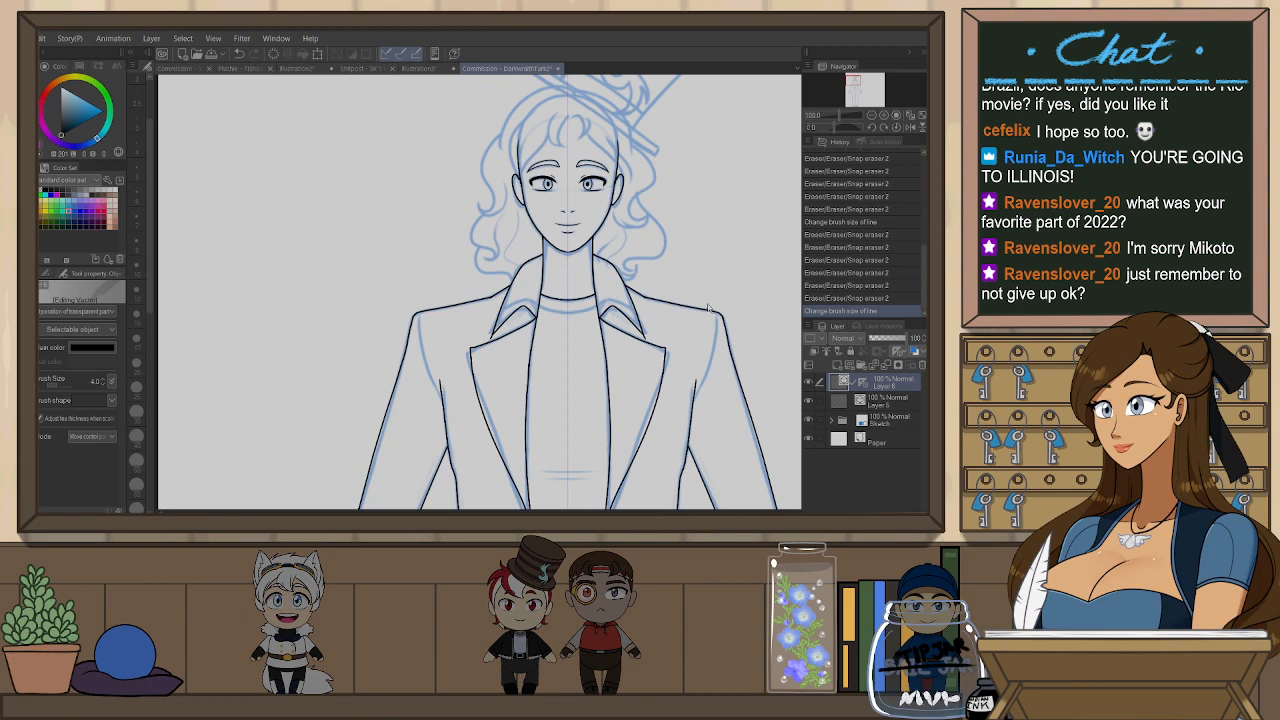
pyautogui.press('p')
pyautogui.moveTo(631, 341); pyautogui.dragTo(528, 289)
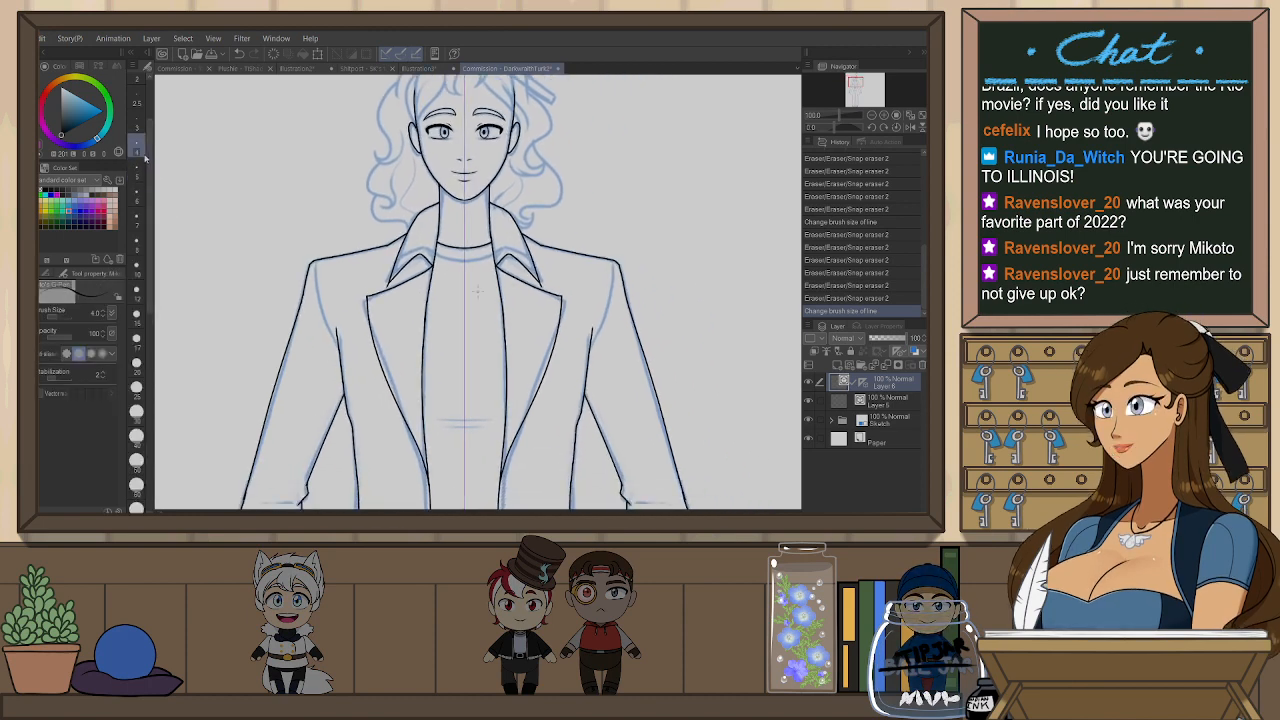
pyautogui.hotkey('ctrl', 'z')
pyautogui.moveTo(315, 264); pyautogui.dragTo(336, 328)
pyautogui.hotkey('ctrl', 'z')
pyautogui.moveTo(315, 264); pyautogui.dragTo(350, 355)
pyautogui.scroll(1, 322, 298)
# - Erase the overshooting line ends at the sleeve seams and shoulder corner and undo the last erasure
pyautogui.press('e')
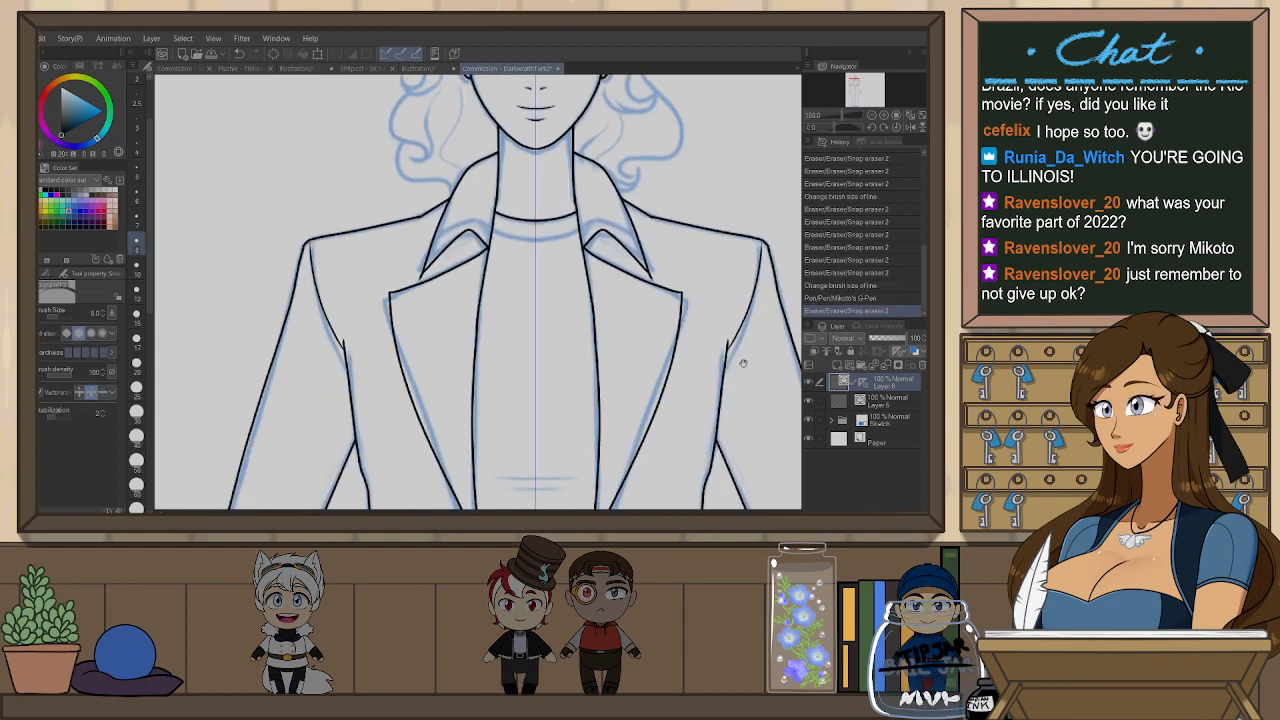
pyautogui.moveTo(743, 363); pyautogui.dragTo(650, 320)
pyautogui.scroll(3, 656, 248)
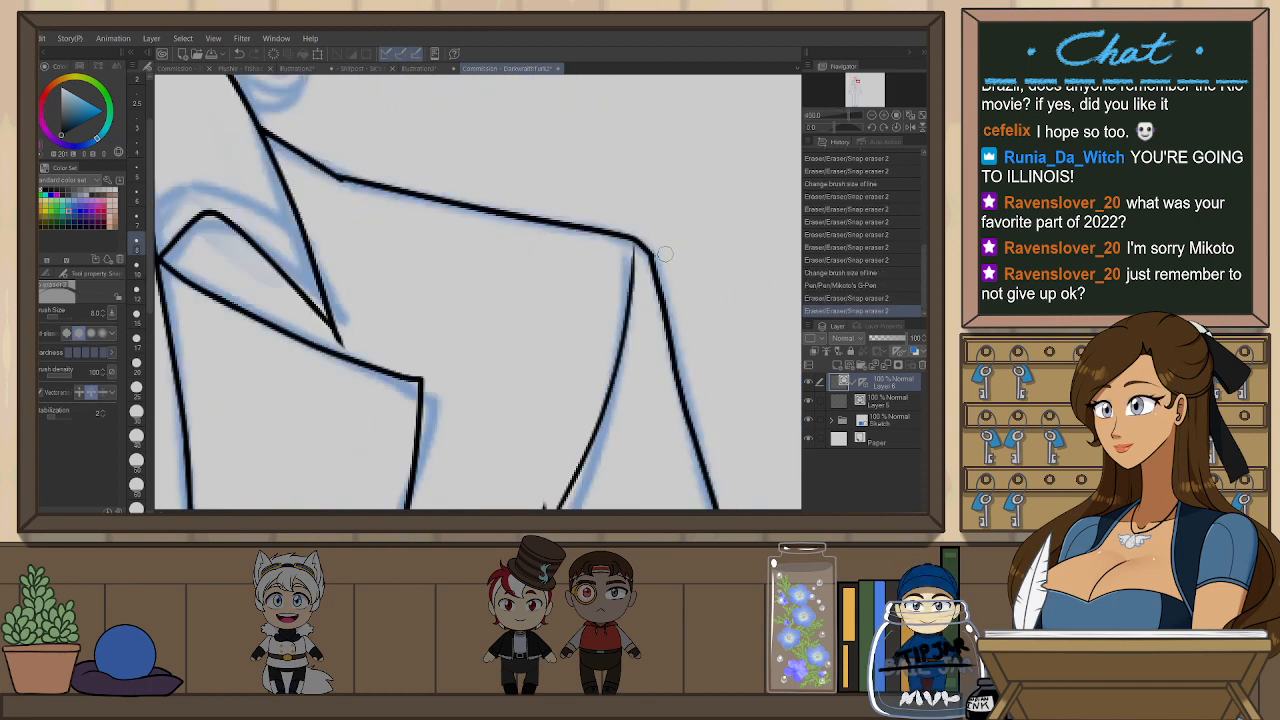
pyautogui.click(663, 260)
pyautogui.moveTo(655, 248); pyautogui.dragTo(670, 255)
pyautogui.hotkey('ctrl', 'z')
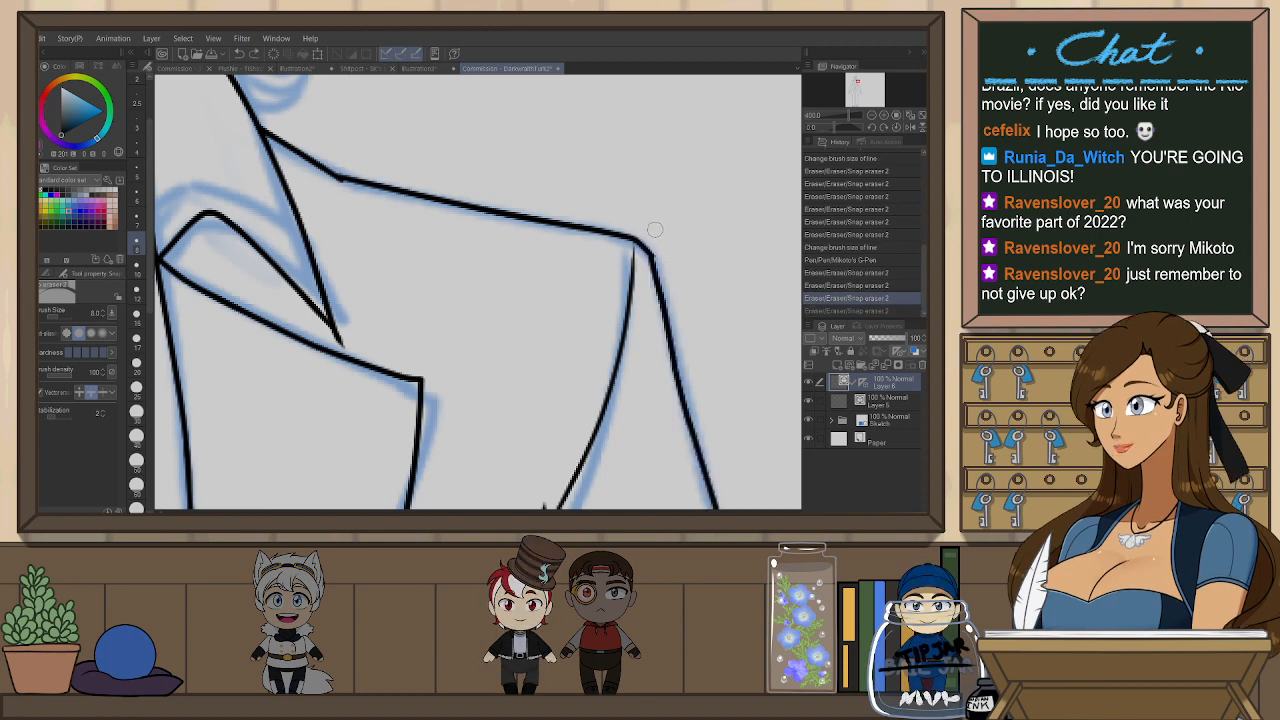
# - Move the outer end points of both shoulder lines so they join the sleeve outlines smoothly
pyautogui.press('o')
pyautogui.click(651, 252)
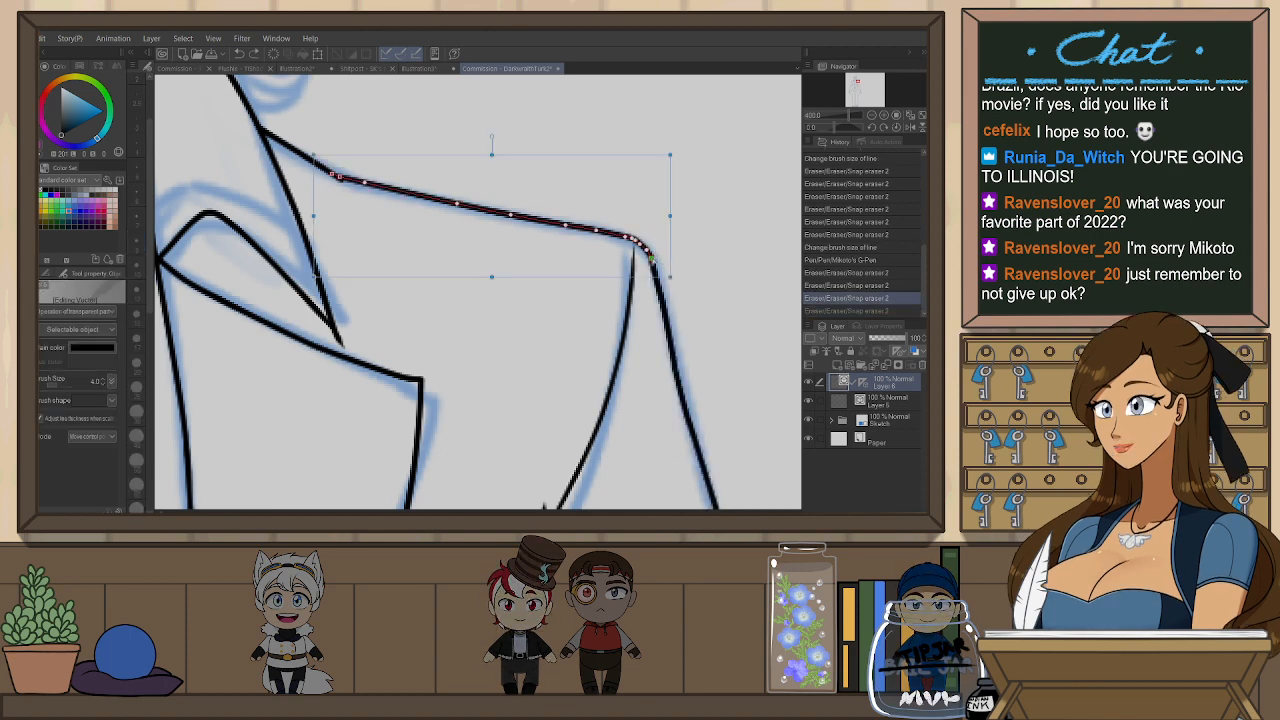
pyautogui.moveTo(651, 258); pyautogui.dragTo(655, 263)
pyautogui.click(700, 265)
pyautogui.scroll(-3, 708, 245)
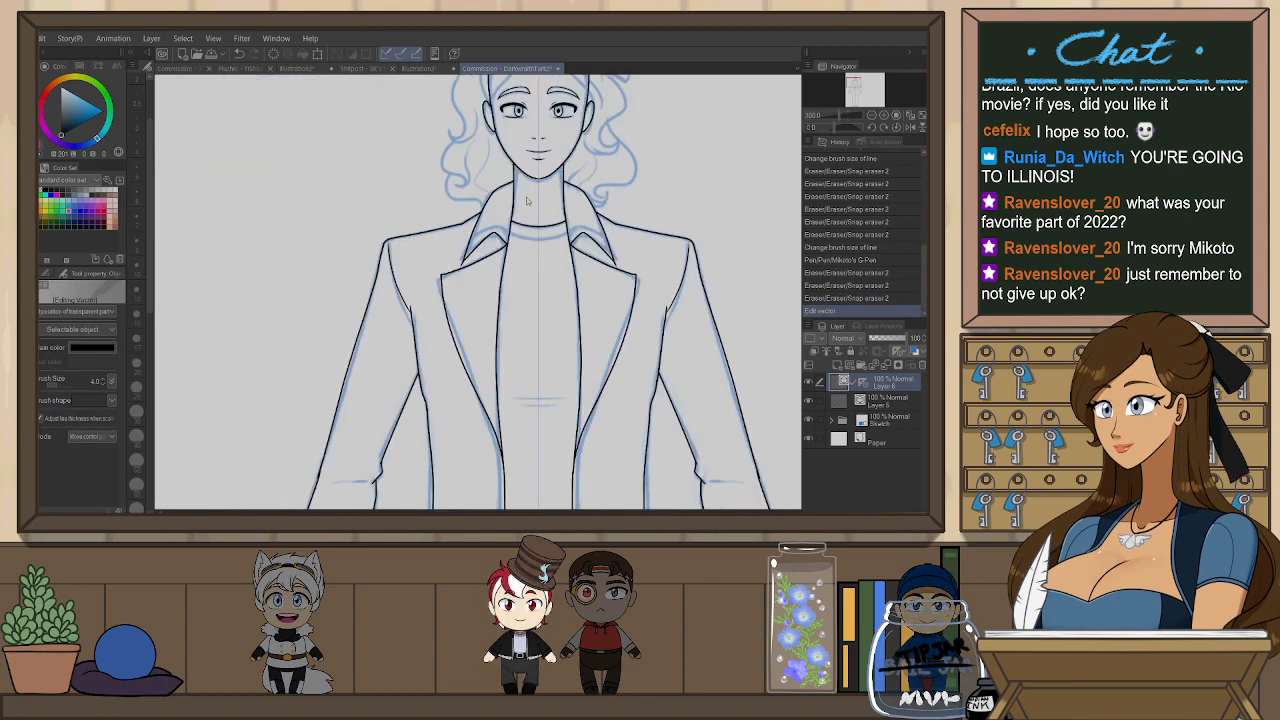
pyautogui.scroll(10, 527, 200)
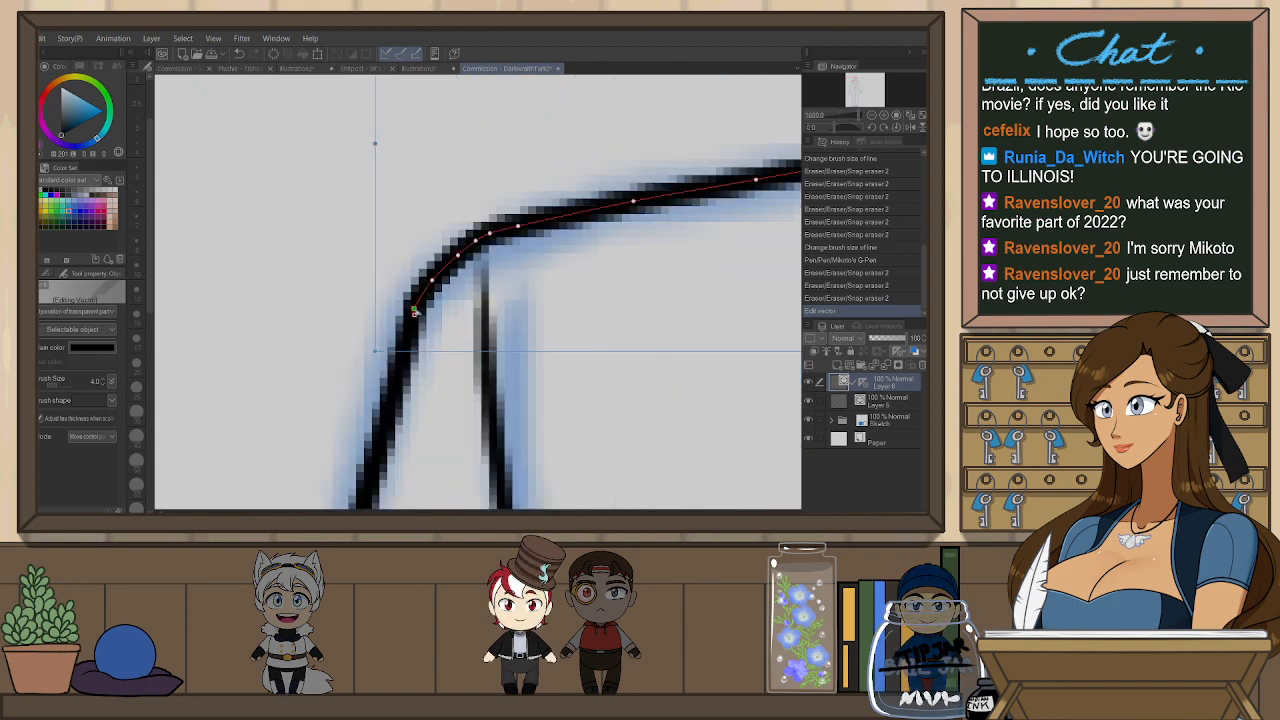
pyautogui.scroll(-5, 454, 190)
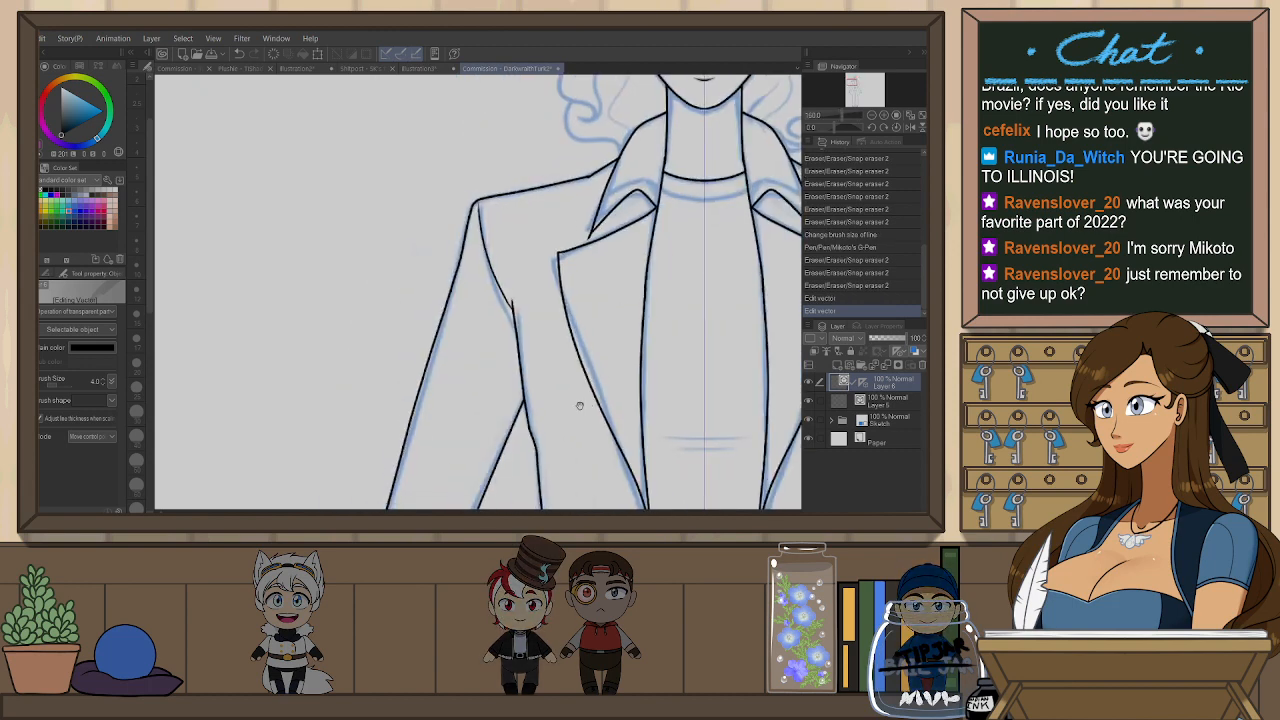
pyautogui.scroll(4, 437, 287)
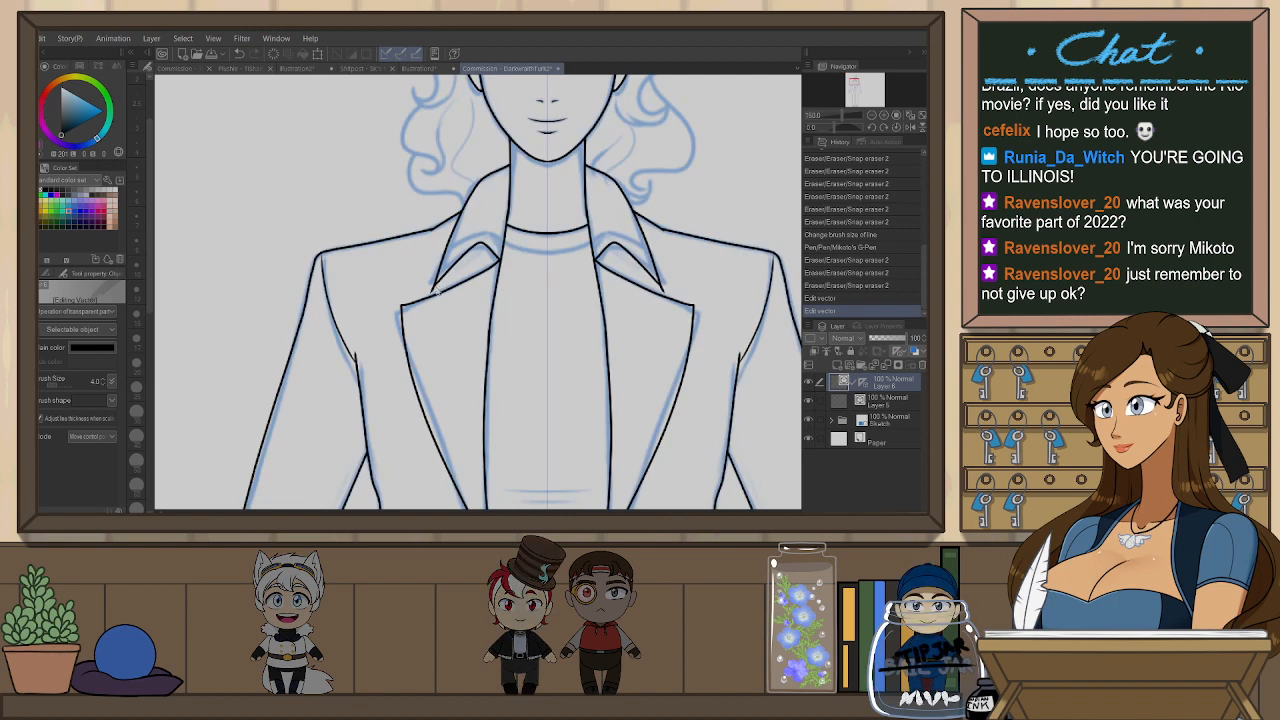
# - Erase the stray line end at the lapel's outer corner and ink a mirrored second line along the collar's inner fold
pyautogui.scroll(2, 691, 304)
pyautogui.press('e')
pyautogui.click(691, 304)
pyautogui.press('p')
pyautogui.moveTo(440, 240)
pyautogui.mouseDown()
pyautogui.moveTo(390, 283)
pyautogui.moveTo(472, 255)
pyautogui.mouseUp()
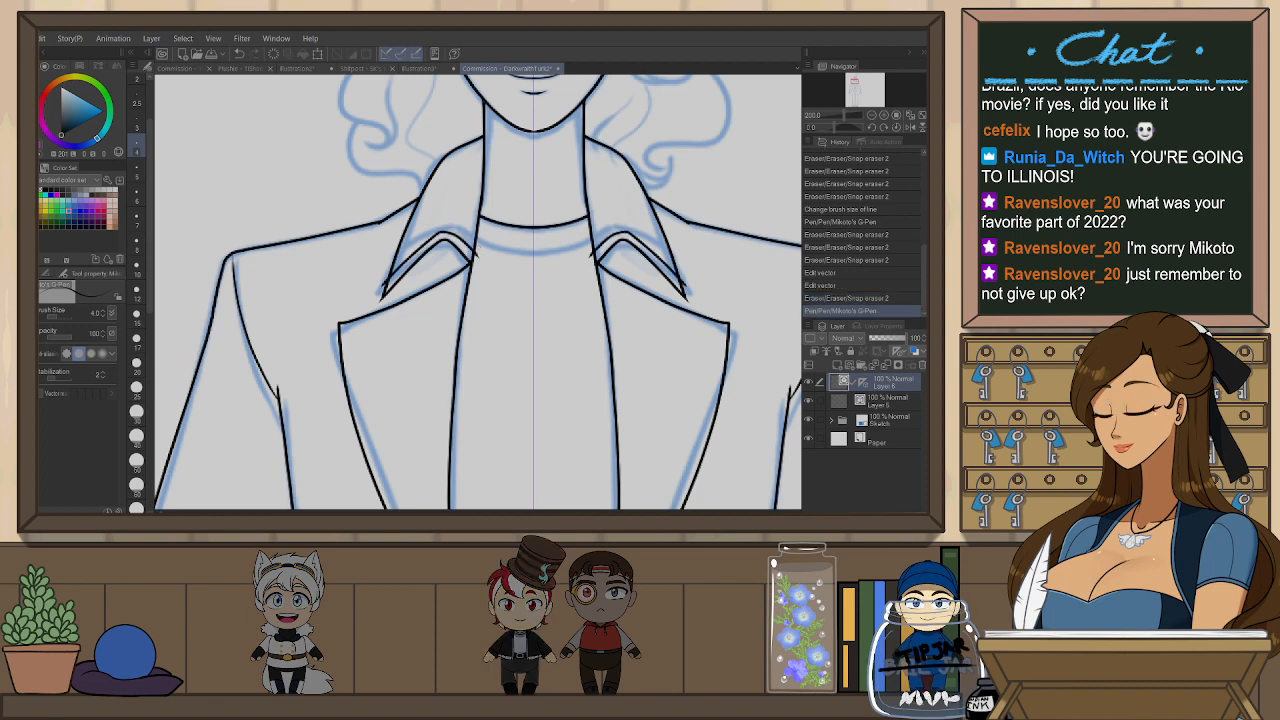
# - Redo the collar's second fold line with the G-Pen at size 3, ink a parallel line under the neckline and trim the ends
pyautogui.press('e')
pyautogui.click(479, 252)
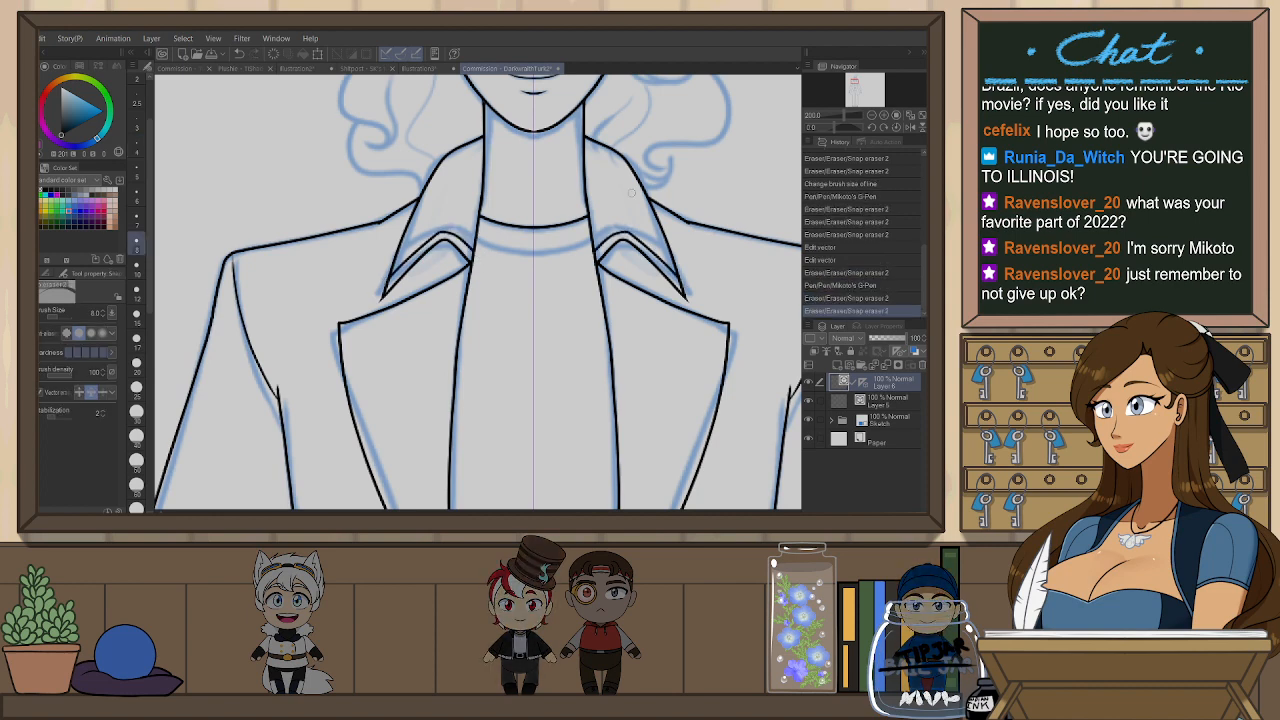
pyautogui.press('p')
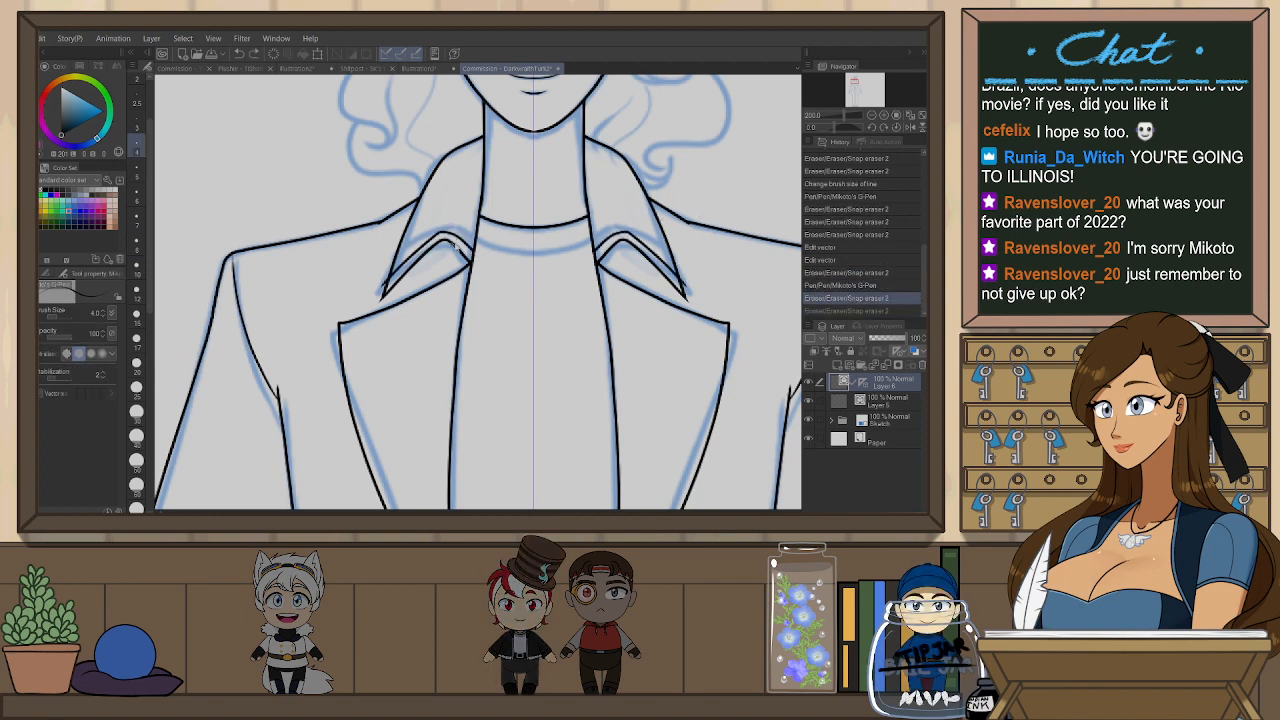
pyautogui.hotkey('ctrl', 'z')
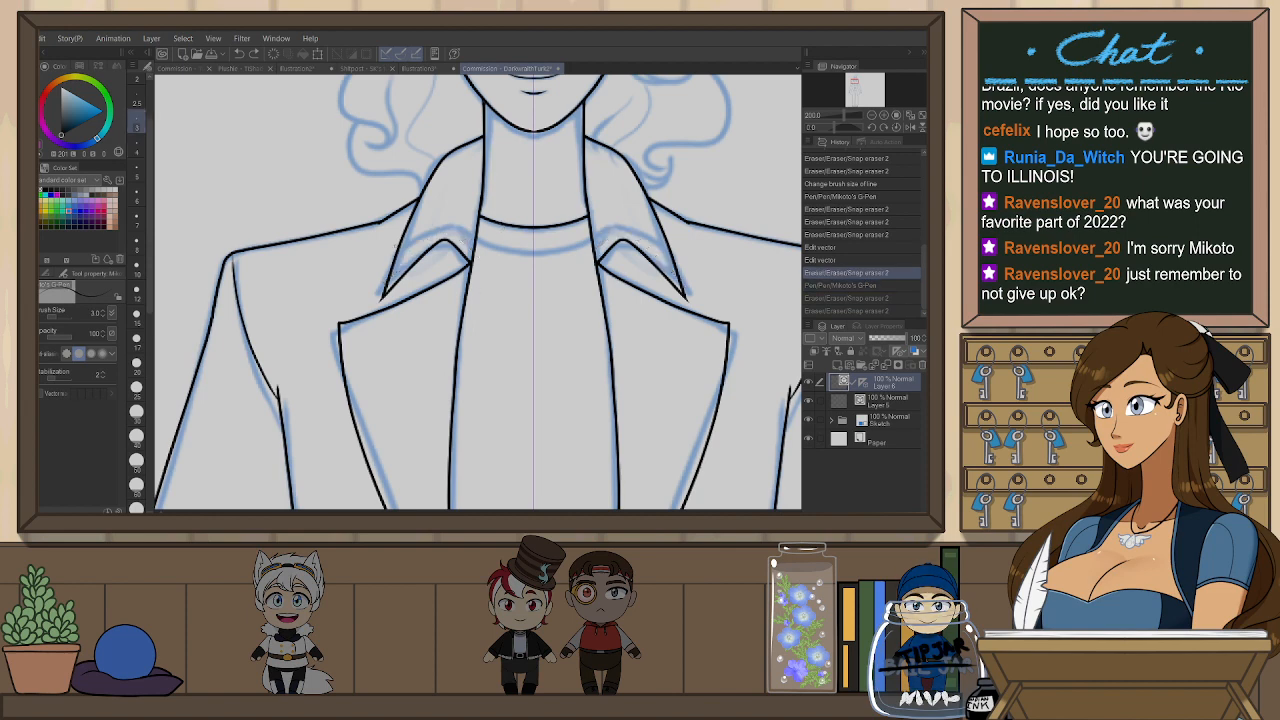
pyautogui.moveTo(440, 236)
pyautogui.mouseDown()
pyautogui.moveTo(568, 243)
pyautogui.moveTo(596, 260)
pyautogui.mouseUp()
pyautogui.press('e')
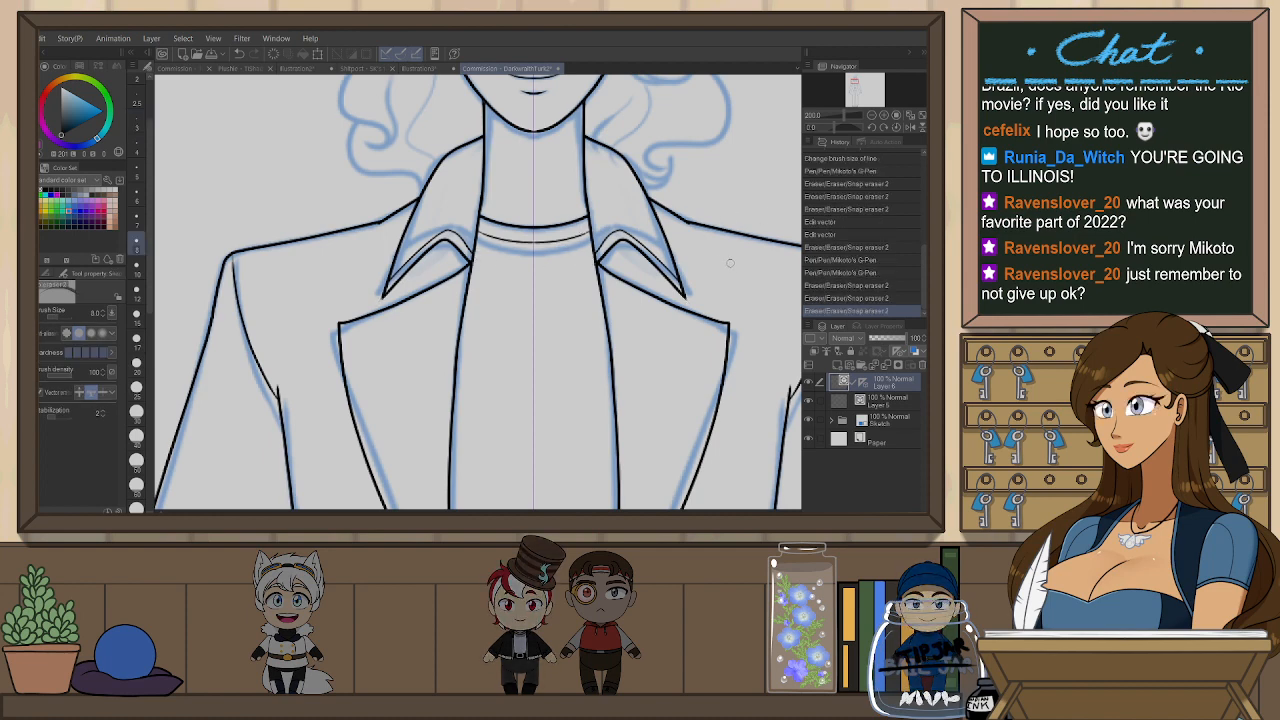
# - Ink thin mirrored seam lines inside the lapels, parallel to their top and outer edges, and erase the overshooting ends
pyautogui.press('p')
pyautogui.moveTo(466, 292); pyautogui.dragTo(356, 327)
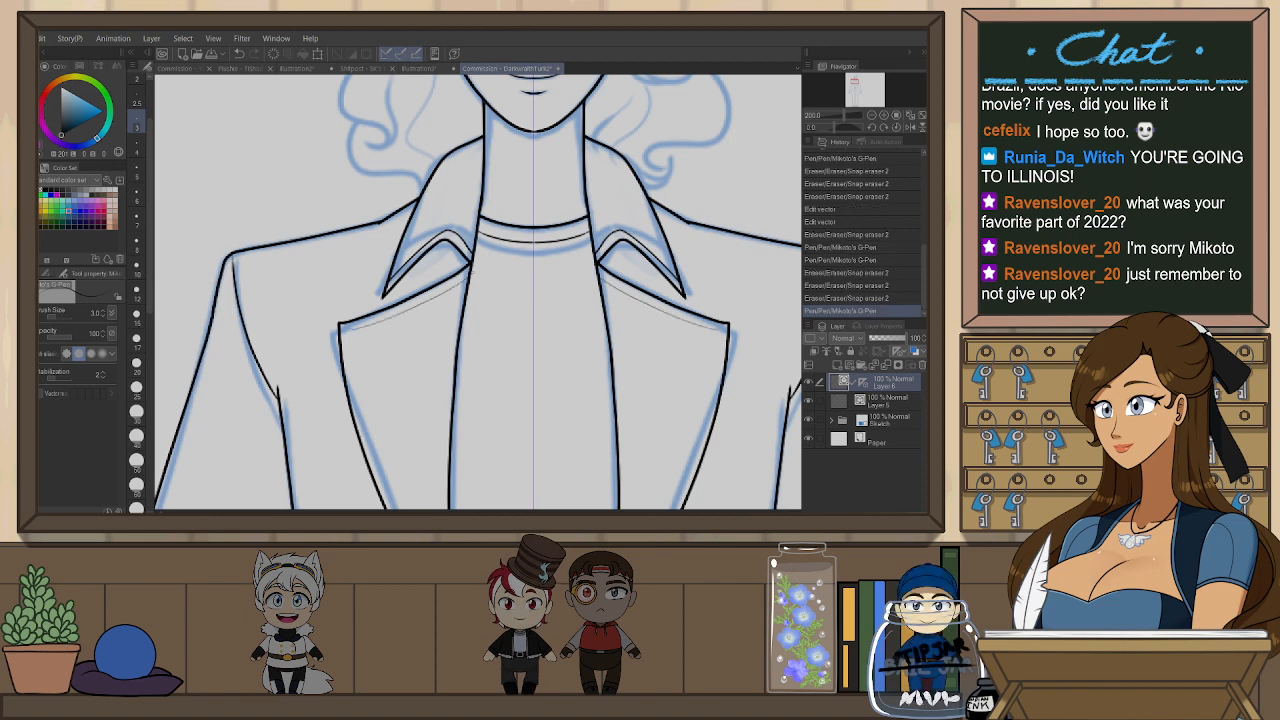
pyautogui.moveTo(610, 371)
pyautogui.mouseDown()
pyautogui.moveTo(618, 280)
pyautogui.moveTo(634, 343)
pyautogui.moveTo(605, 378)
pyautogui.mouseUp()
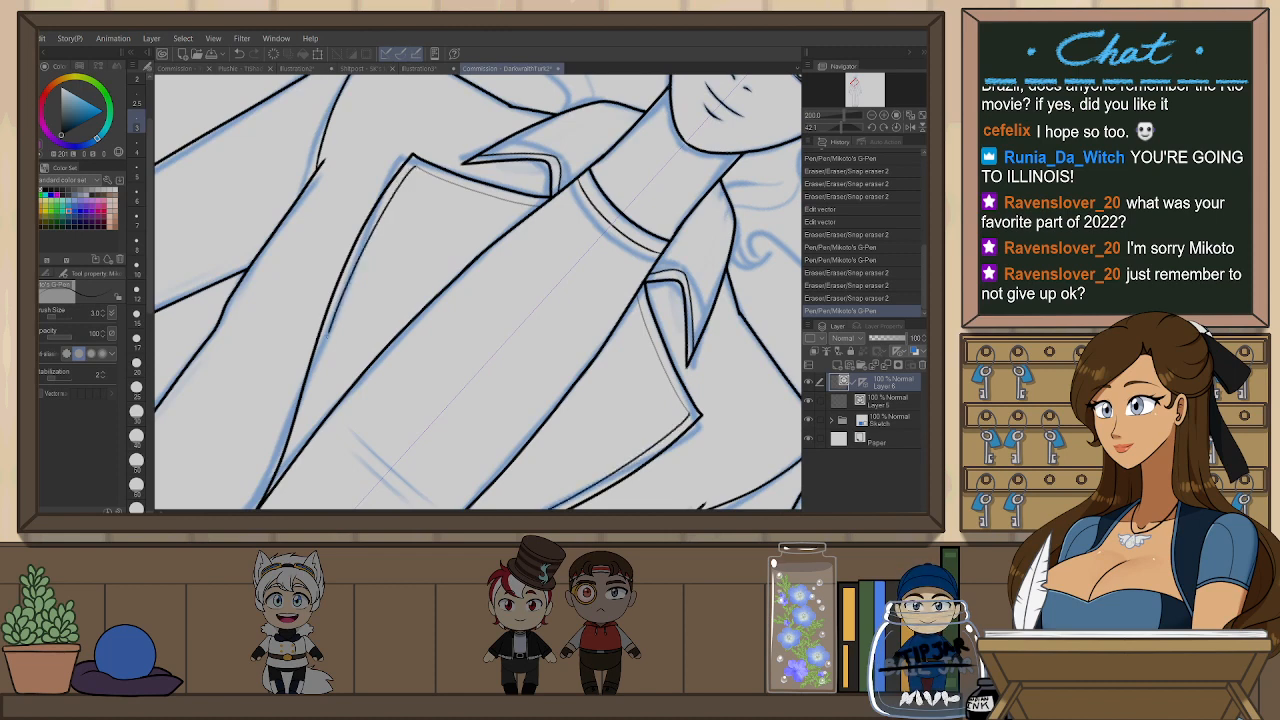
pyautogui.hotkey('ctrl', 'z')
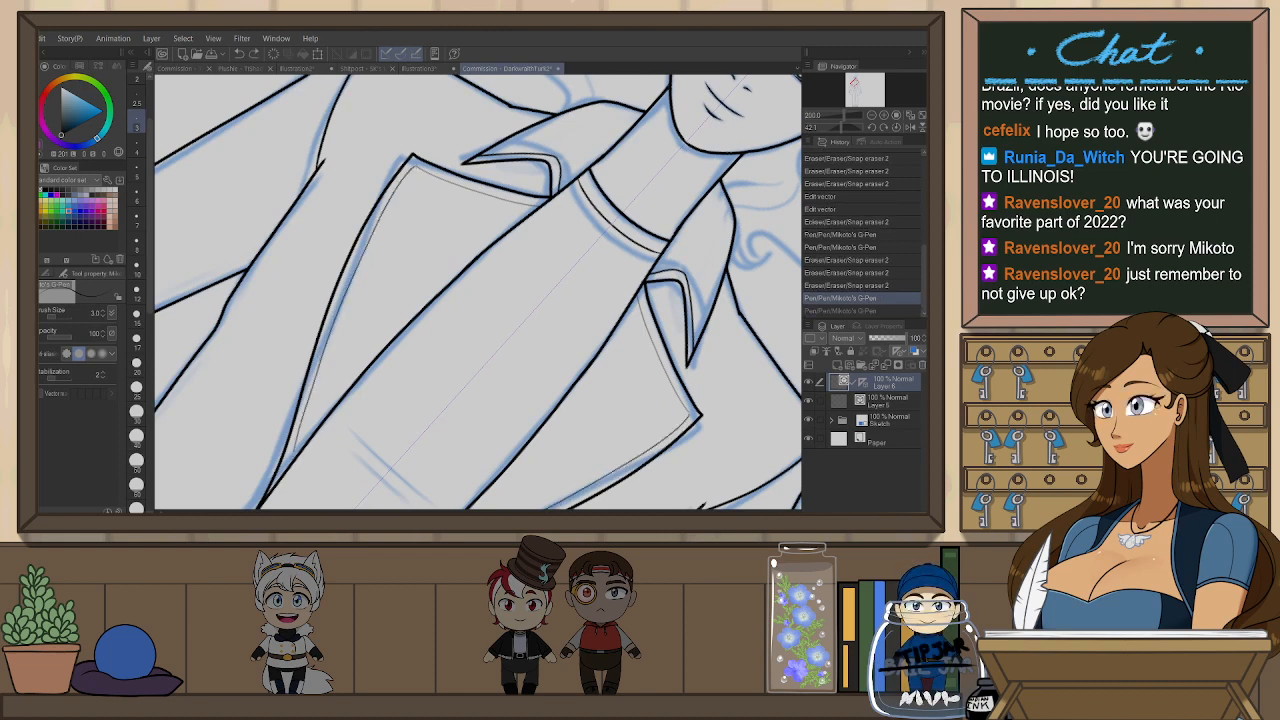
pyautogui.hotkey('ctrl', 'z')
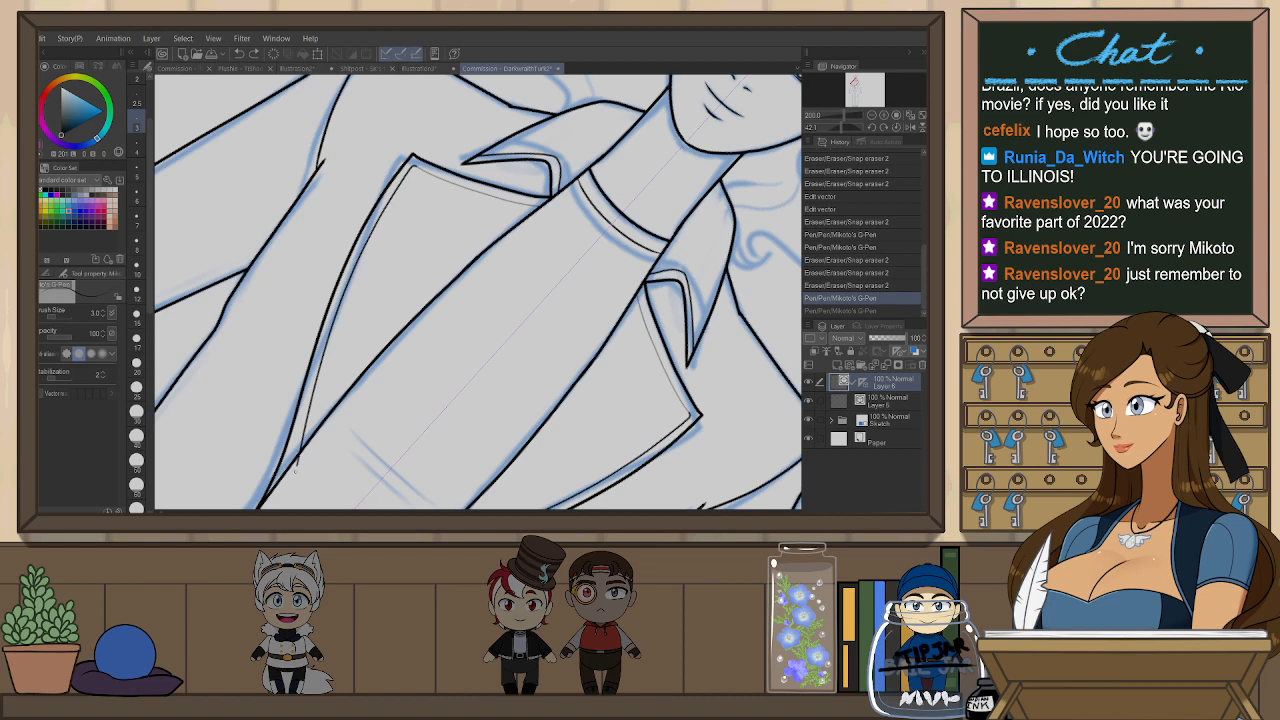
pyautogui.press('e')
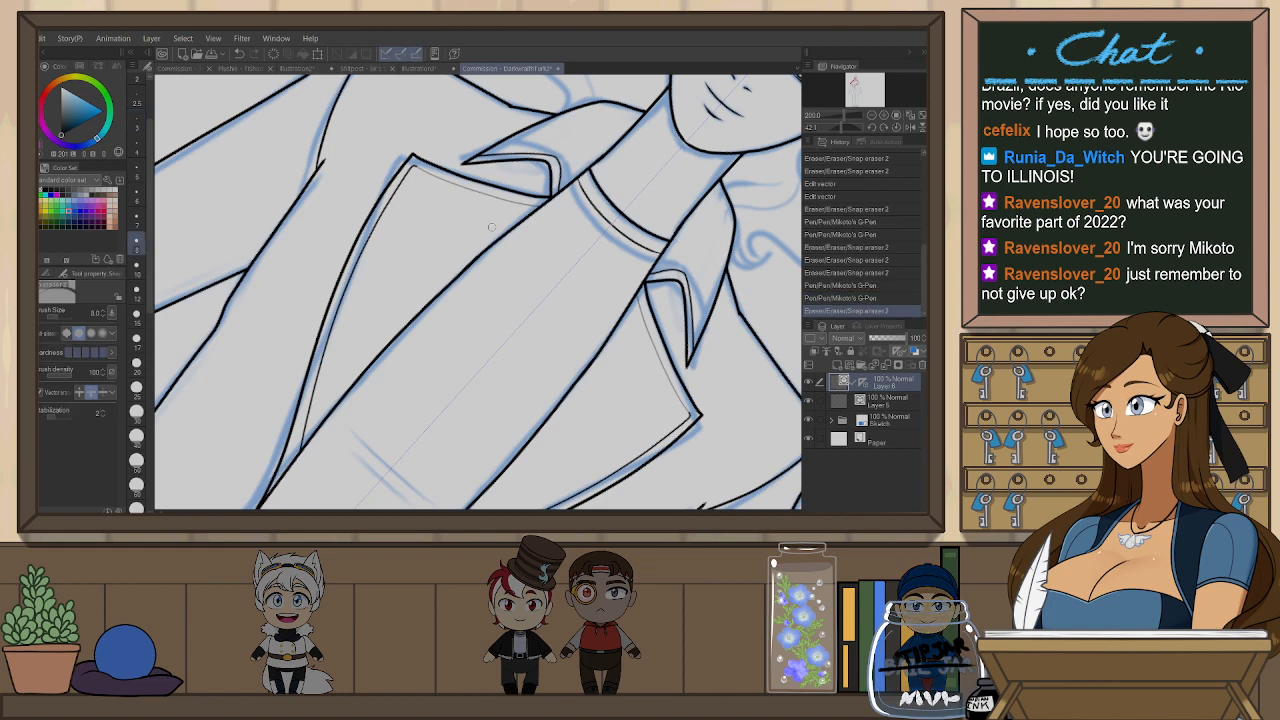
# - Adjust the vector points of the belt's horizontal lines so their ends meet the side outlines cleanly
pyautogui.scroll(-3, 603, 228)
pyautogui.scroll(-2, 620, 226)
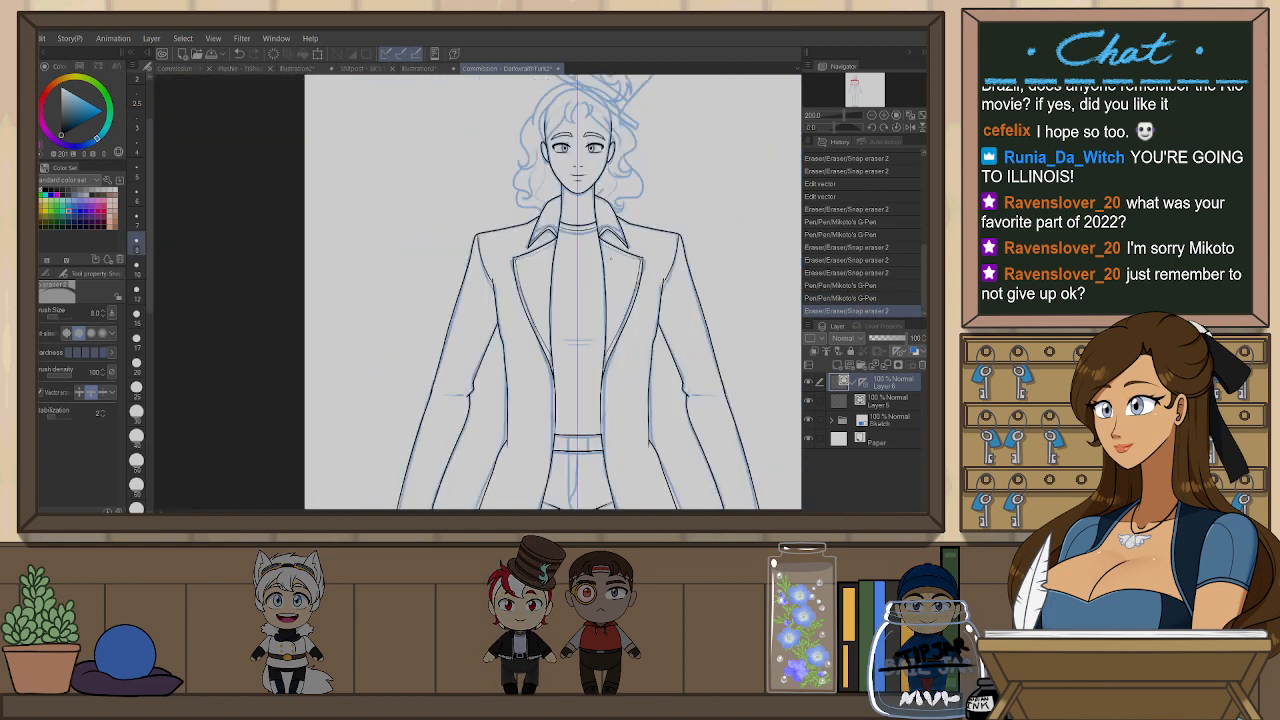
pyautogui.moveTo(628, 223); pyautogui.dragTo(626, 249)
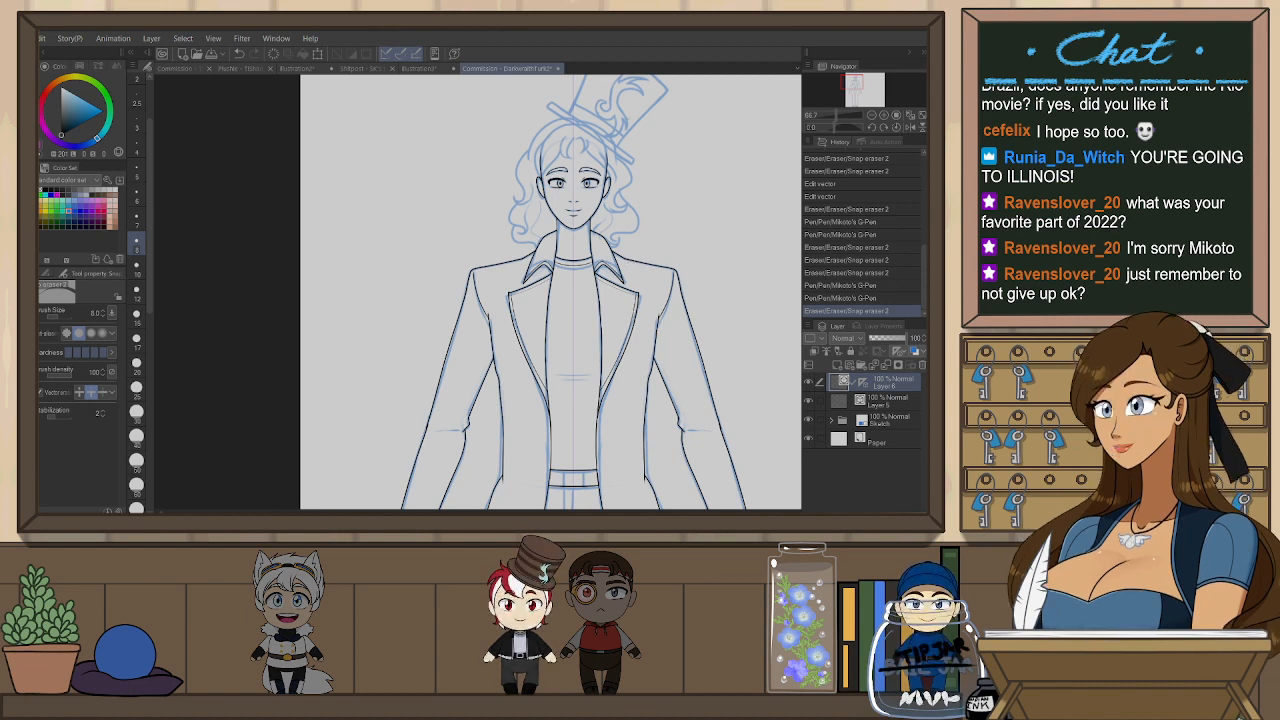
pyautogui.moveTo(662, 451); pyautogui.dragTo(600, 249)
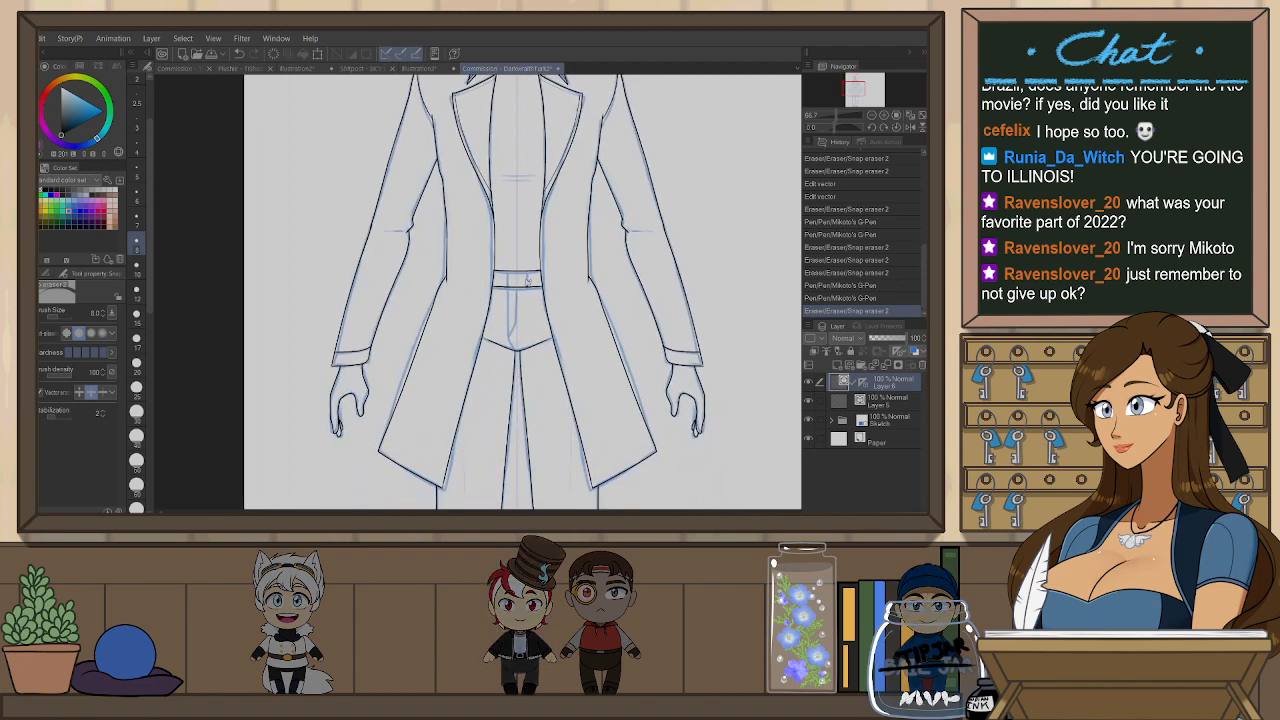
pyautogui.scroll(5, 527, 281)
pyautogui.moveTo(336, 266); pyautogui.dragTo(336, 293)
pyautogui.hotkey('ctrl', 'z')
pyautogui.moveTo(628, 217); pyautogui.dragTo(598, 221)
pyautogui.keyDown('ctrl'); pyautogui.click(602, 303); pyautogui.keyUp('ctrl')
pyautogui.click(425, 268)
pyautogui.moveTo(325, 191); pyautogui.dragTo(326, 189)
pyautogui.click(501, 154)
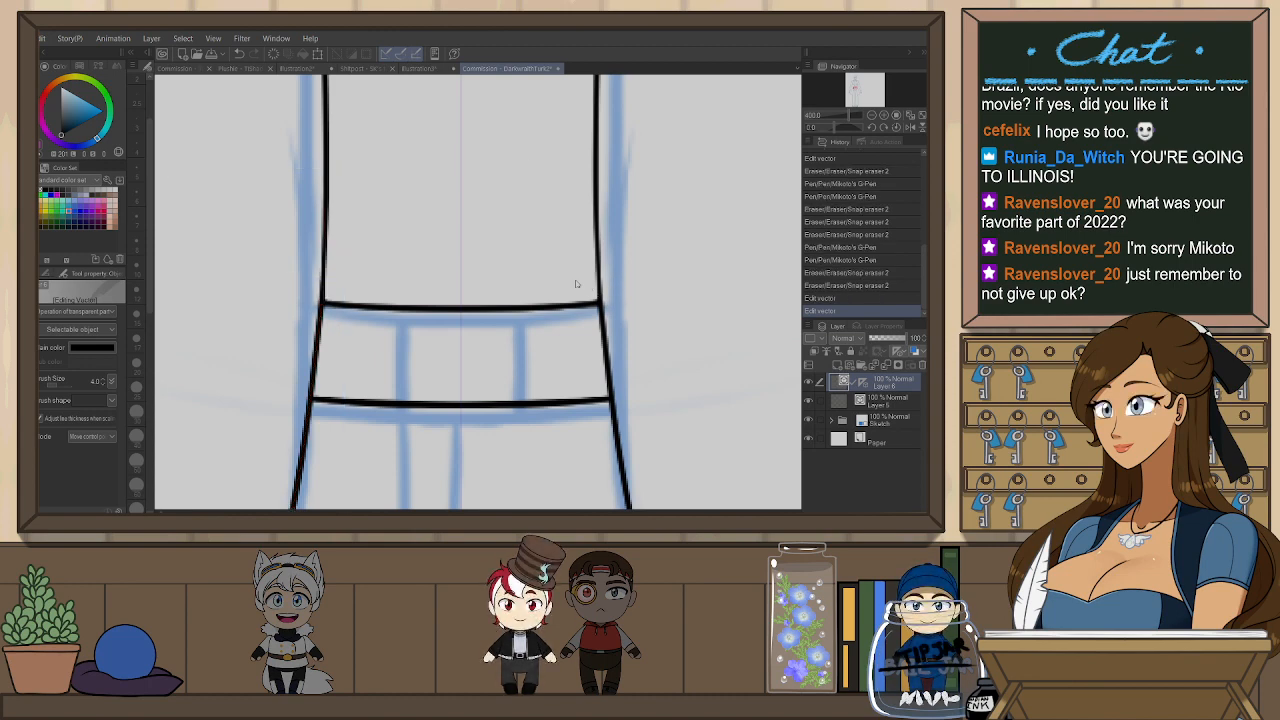
# - Ink the mirrored vertical sides of the belt buckle with the G-Pen at size 5 and trim them at the belt edges
pyautogui.press('p')
pyautogui.press('p')
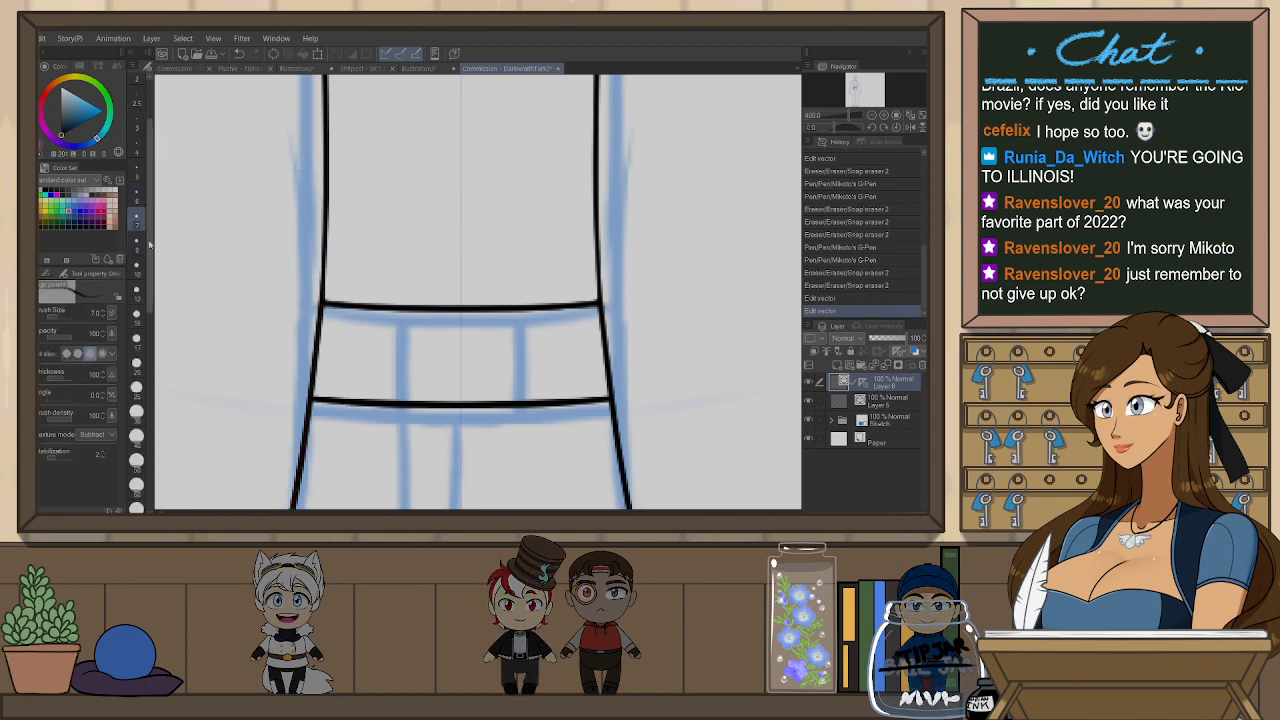
pyautogui.click(138, 180)
pyautogui.moveTo(398, 306); pyautogui.dragTo(398, 403)
pyautogui.hotkey('ctrl', 'z')
pyautogui.moveTo(393, 298); pyautogui.dragTo(392, 428)
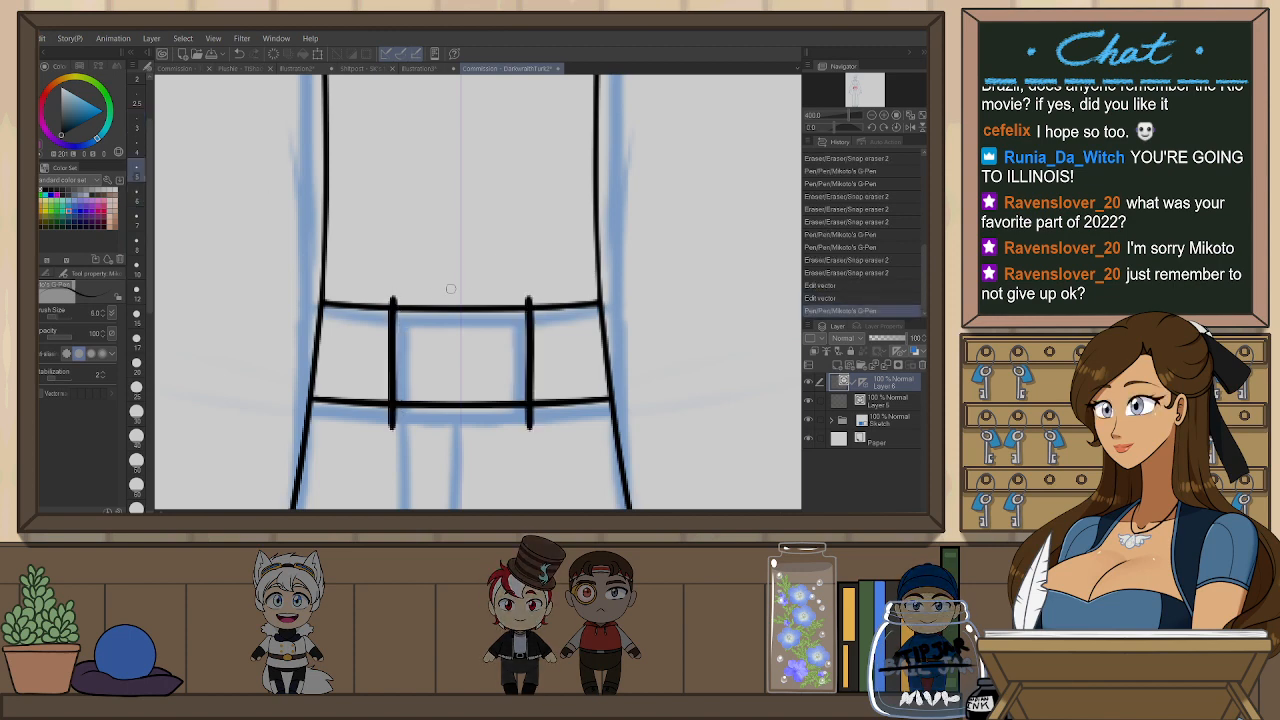
pyautogui.press('e')
pyautogui.click(529, 300)
pyautogui.click(528, 420)
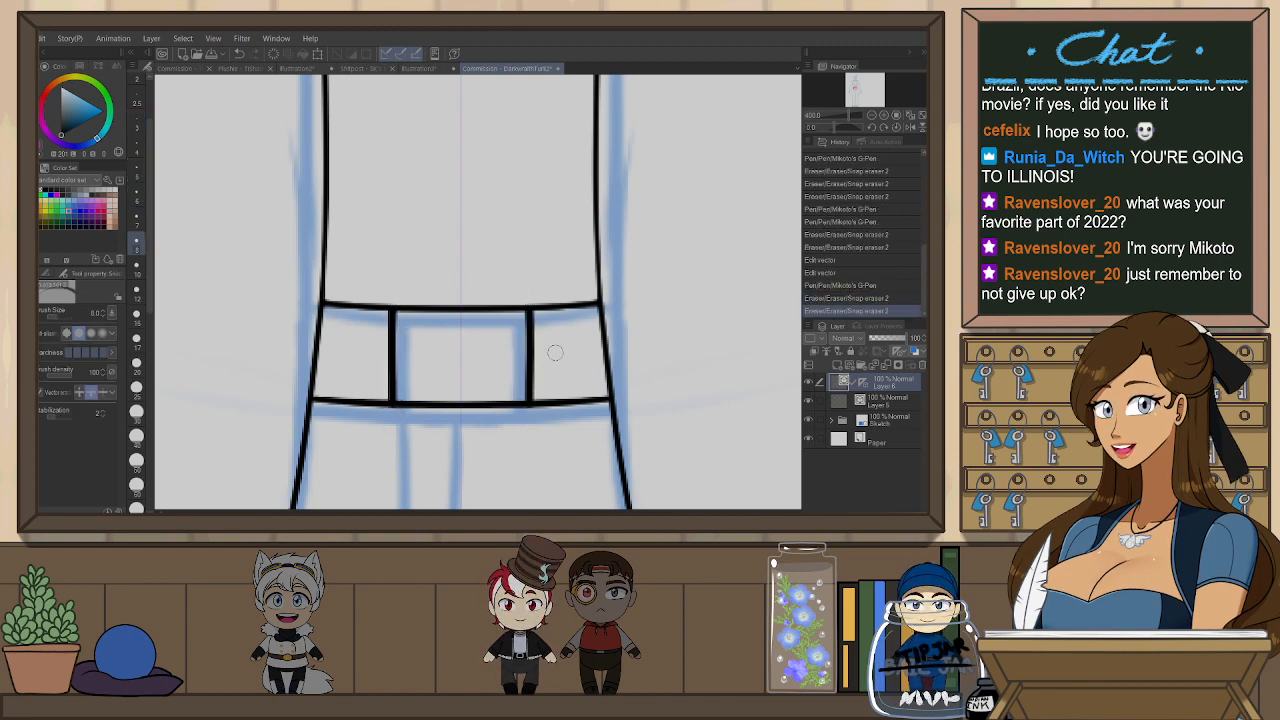
# - Ink a mirrored opening line and a small button on the sleeve cuffs, trimming the overshooting ends
pyautogui.scroll(-5, 557, 347)
pyautogui.moveTo(644, 443)
pyautogui.mouseDown()
pyautogui.moveTo(605, 437)
pyautogui.moveTo(591, 303)
pyautogui.mouseUp()
pyautogui.moveTo(592, 429)
pyautogui.mouseDown()
pyautogui.moveTo(586, 346)
pyautogui.moveTo(569, 468)
pyautogui.mouseUp()
pyautogui.scroll(-3, 575, 340)
pyautogui.scroll(5, 577, 330)
pyautogui.scroll(2, 320, 325)
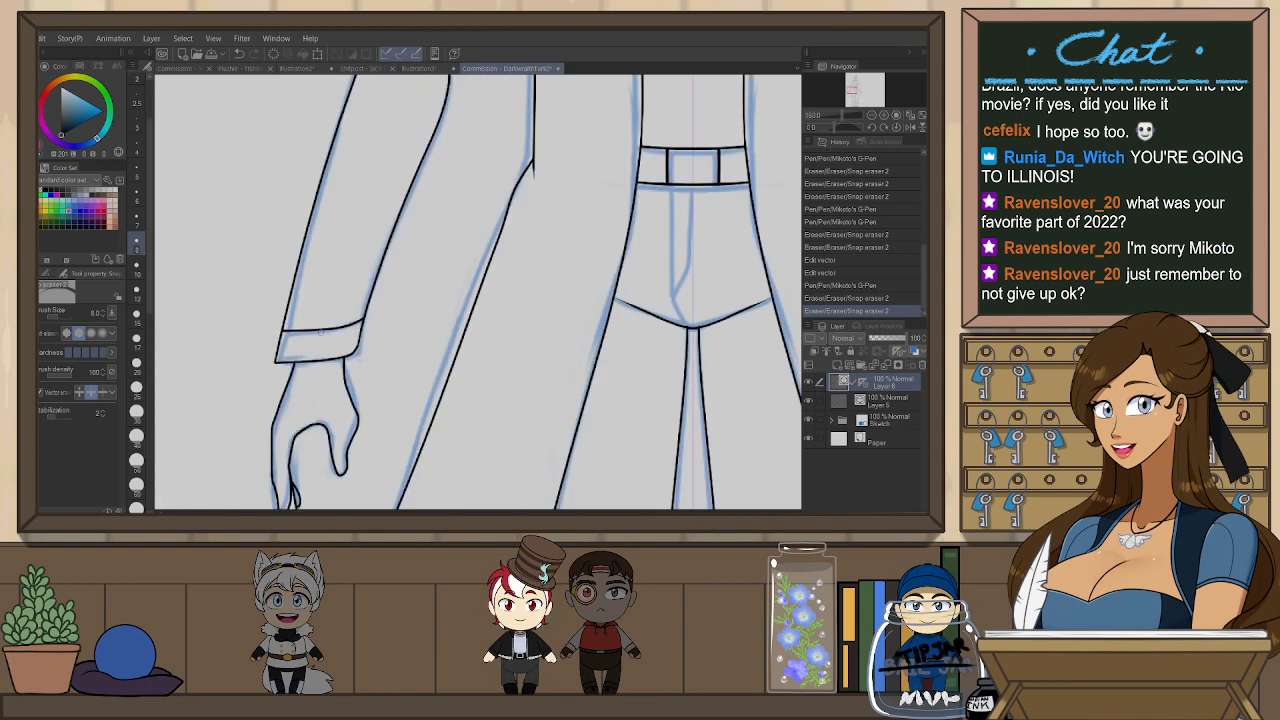
pyautogui.press('p')
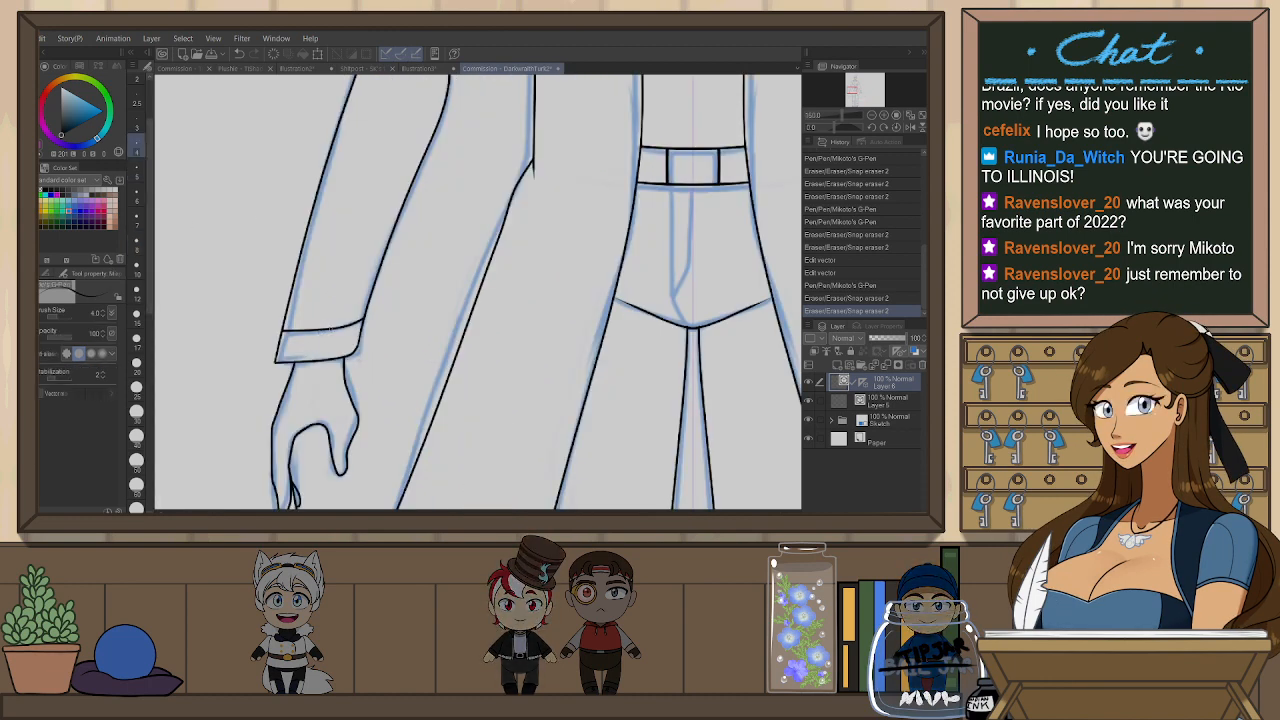
pyautogui.moveTo(337, 338); pyautogui.dragTo(330, 366)
pyautogui.press('e')
pyautogui.hotkey('ctrl', '0')
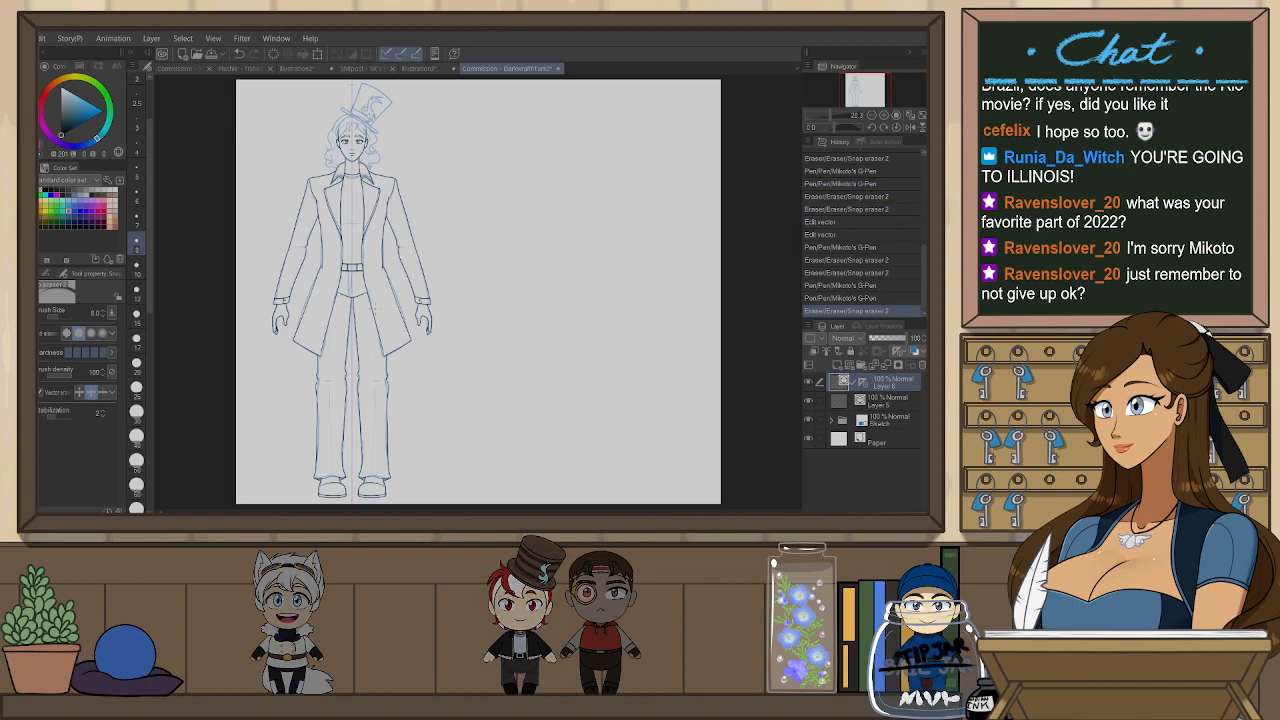
# - Ink mirrored crease lines down the length of both trouser legs with the G-Pen at size 3, redoing the first stroke
pyautogui.scroll(5, 317, 343)
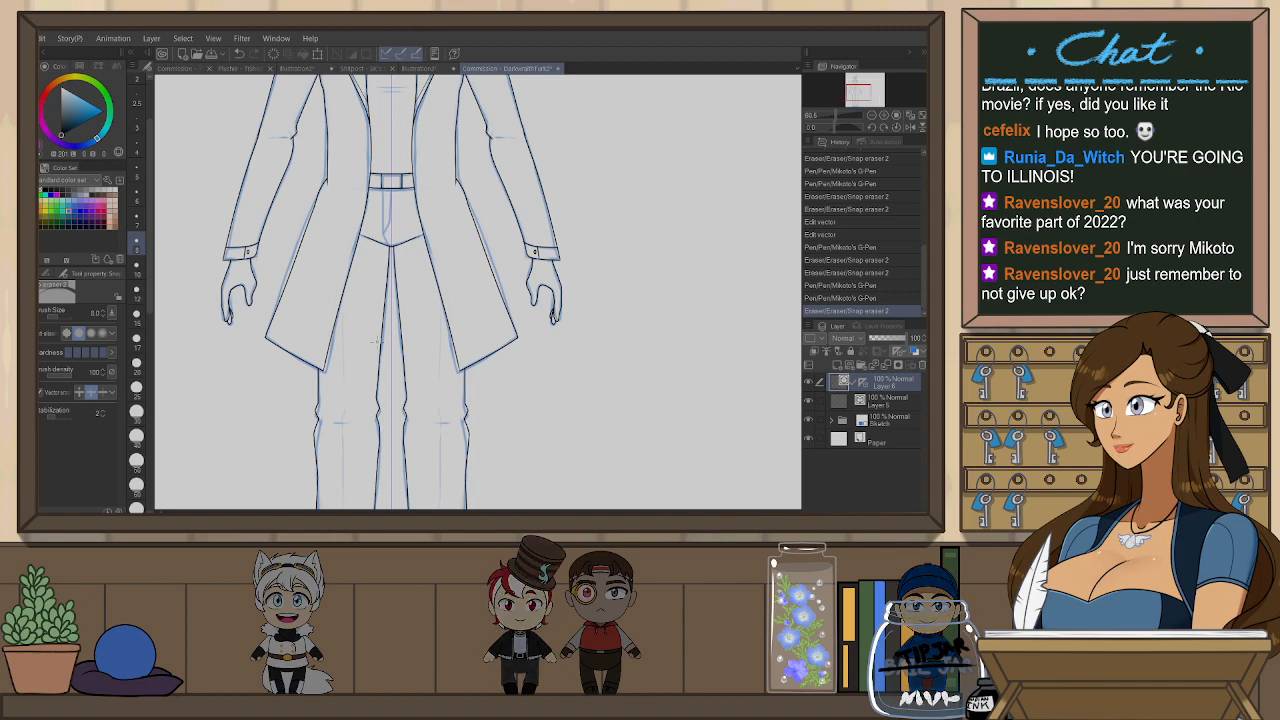
pyautogui.moveTo(615, 432)
pyautogui.mouseDown()
pyautogui.moveTo(649, 337)
pyautogui.moveTo(640, 280)
pyautogui.moveTo(549, 224)
pyautogui.moveTo(598, 226)
pyautogui.mouseUp()
pyautogui.moveTo(540, 287); pyautogui.dragTo(434, 295)
pyautogui.press('p')
pyautogui.press('e')
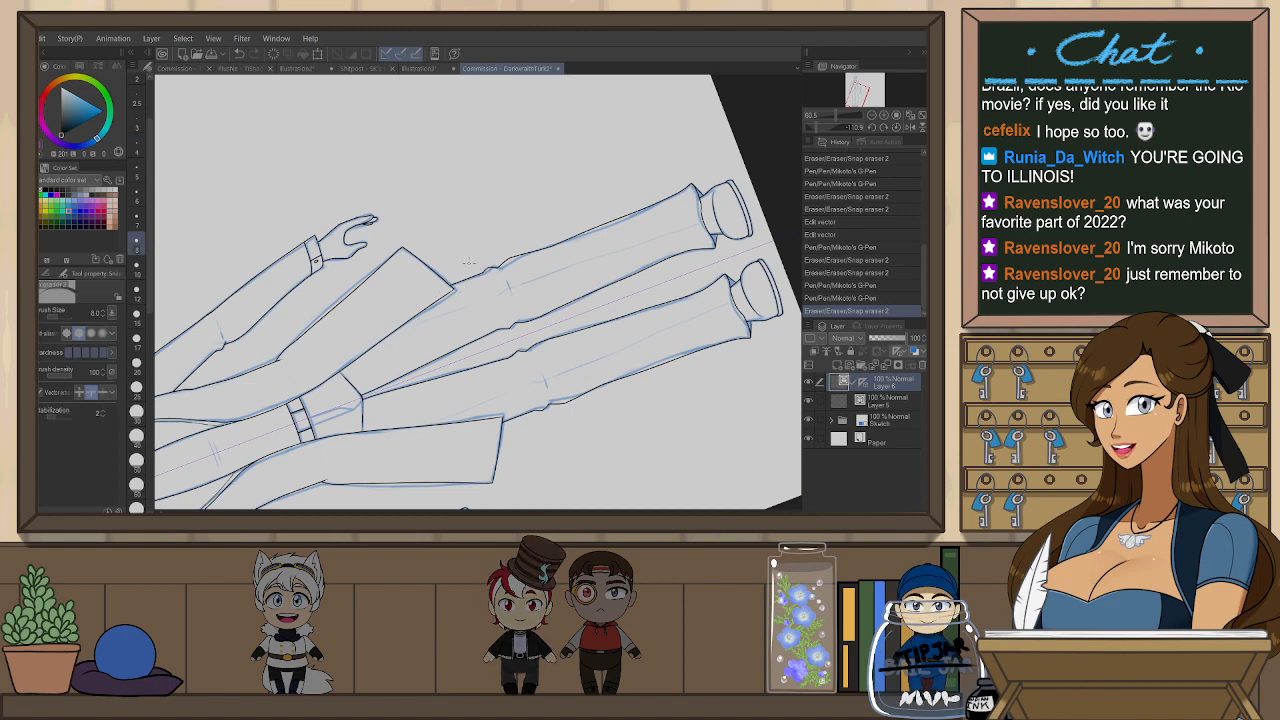
pyautogui.press('p')
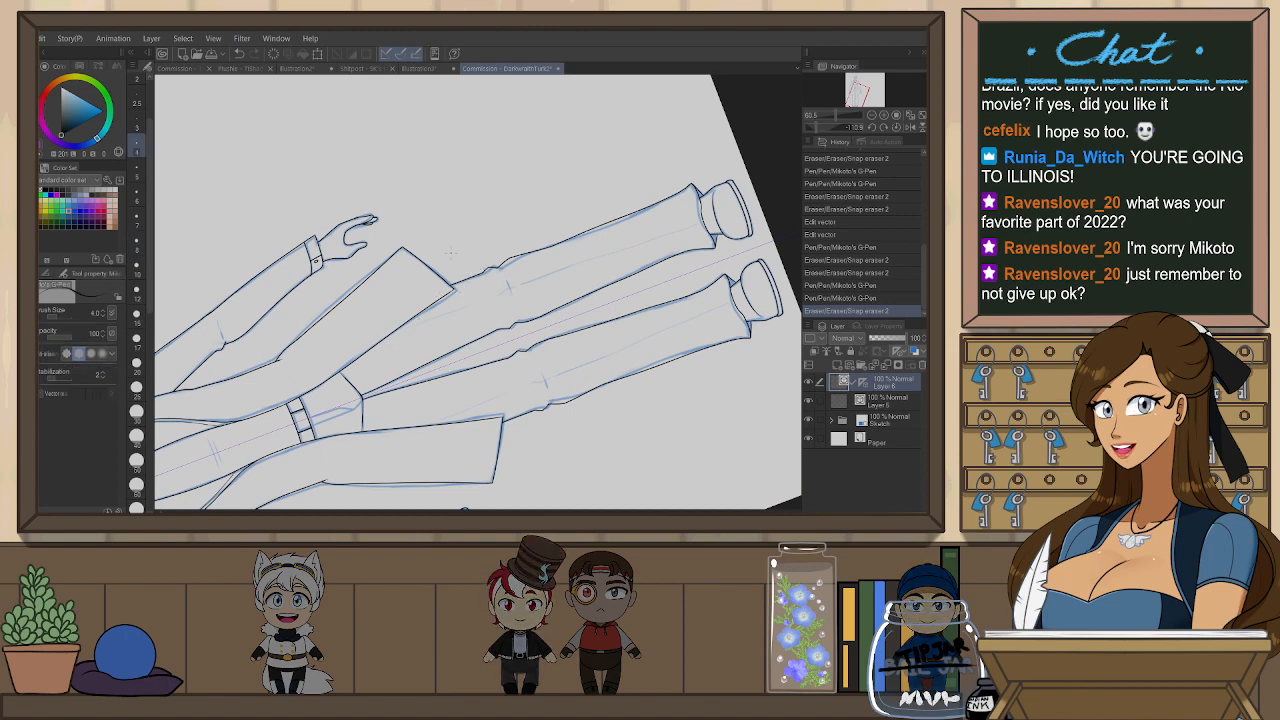
pyautogui.click(138, 122)
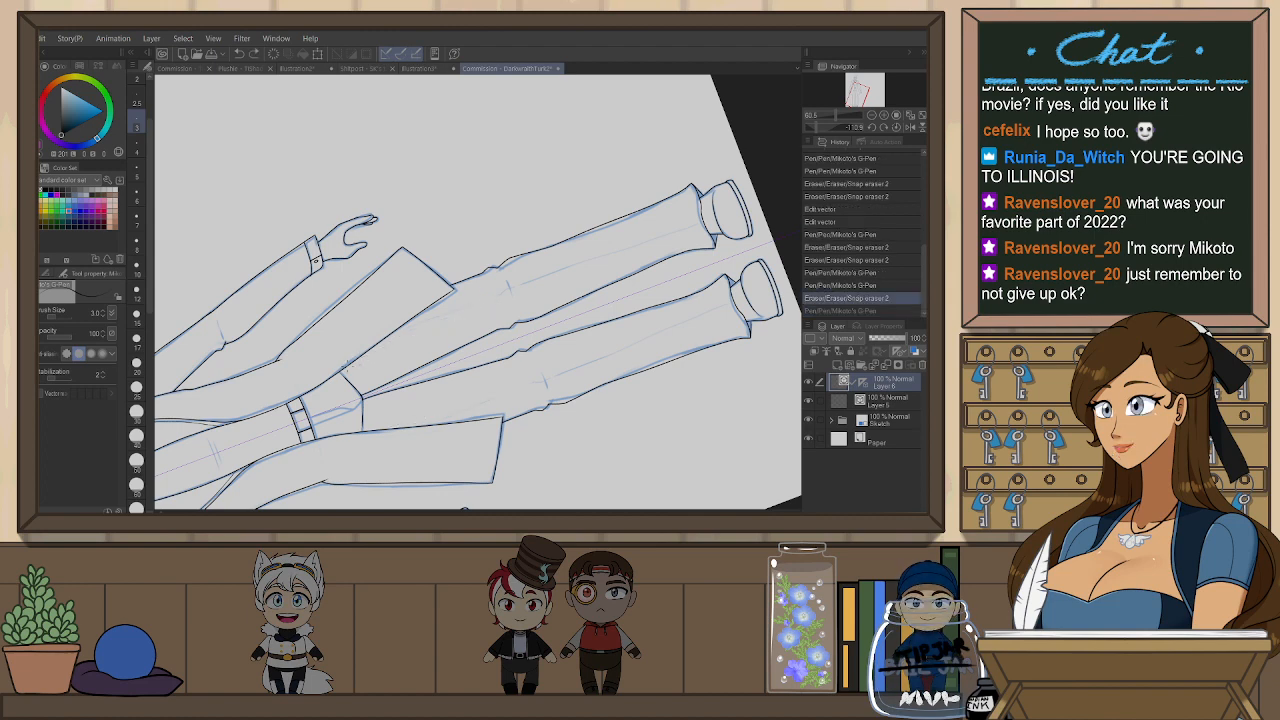
pyautogui.hotkey('ctrl', 'z')
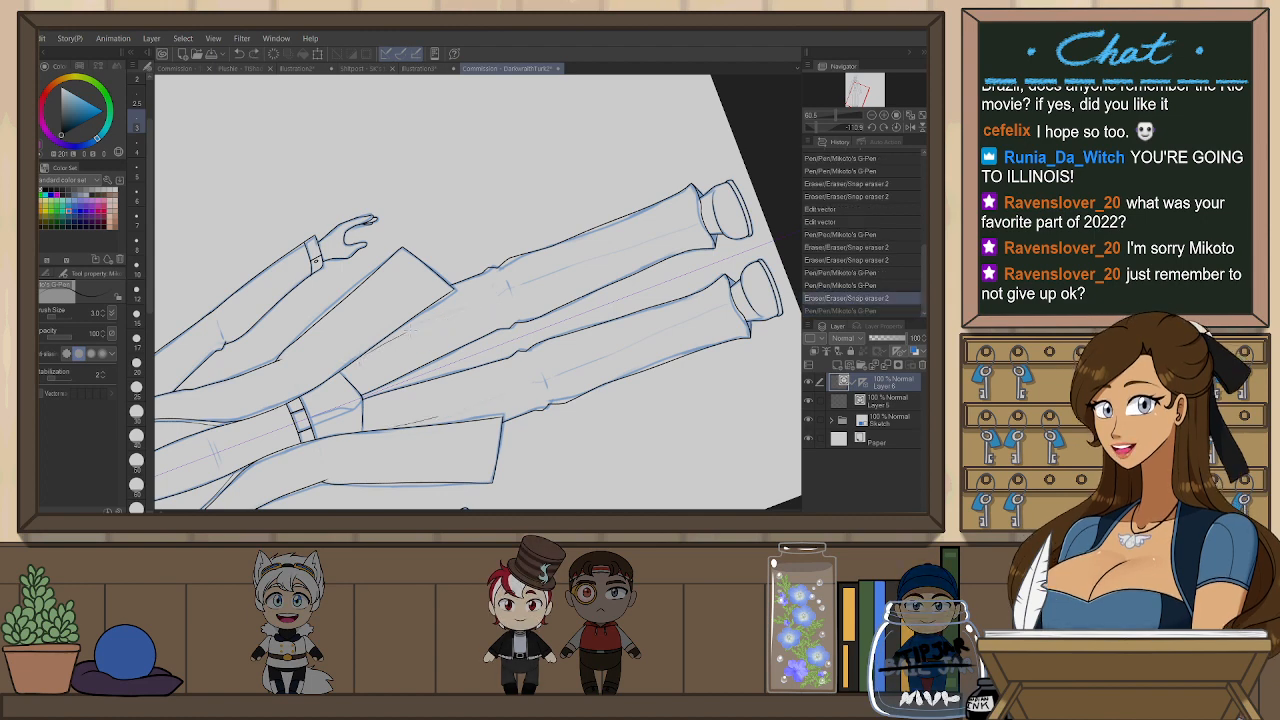
pyautogui.moveTo(510, 283); pyautogui.dragTo(716, 222)
pyautogui.press('e')
pyautogui.hotkey('ctrl', '@')
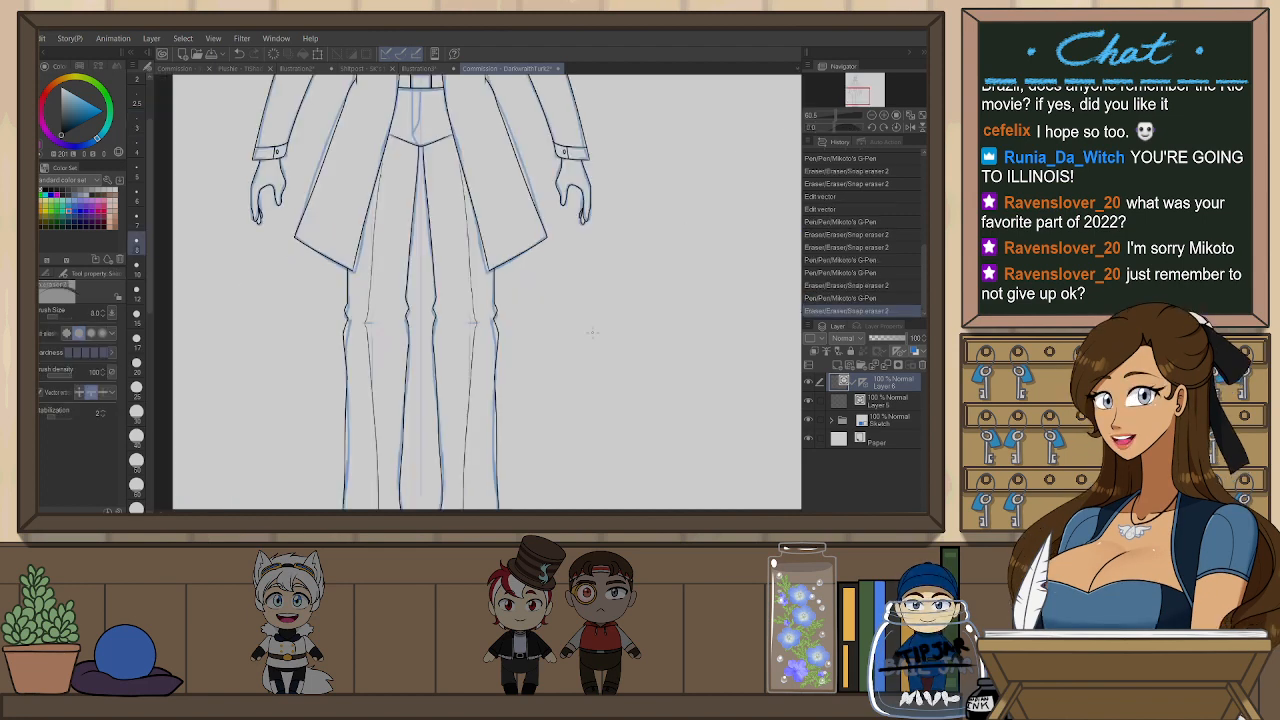
# - Ink two short mirrored horizontal fold lines across each knee of the trousers
pyautogui.scroll(4, 503, 311)
pyautogui.scroll(1, 503, 311)
pyautogui.moveTo(492, 313)
pyautogui.mouseDown()
pyautogui.moveTo(500, 306)
pyautogui.moveTo(468, 323)
pyautogui.mouseUp()
pyautogui.hotkey('ctrl', 'z')
pyautogui.press('p')
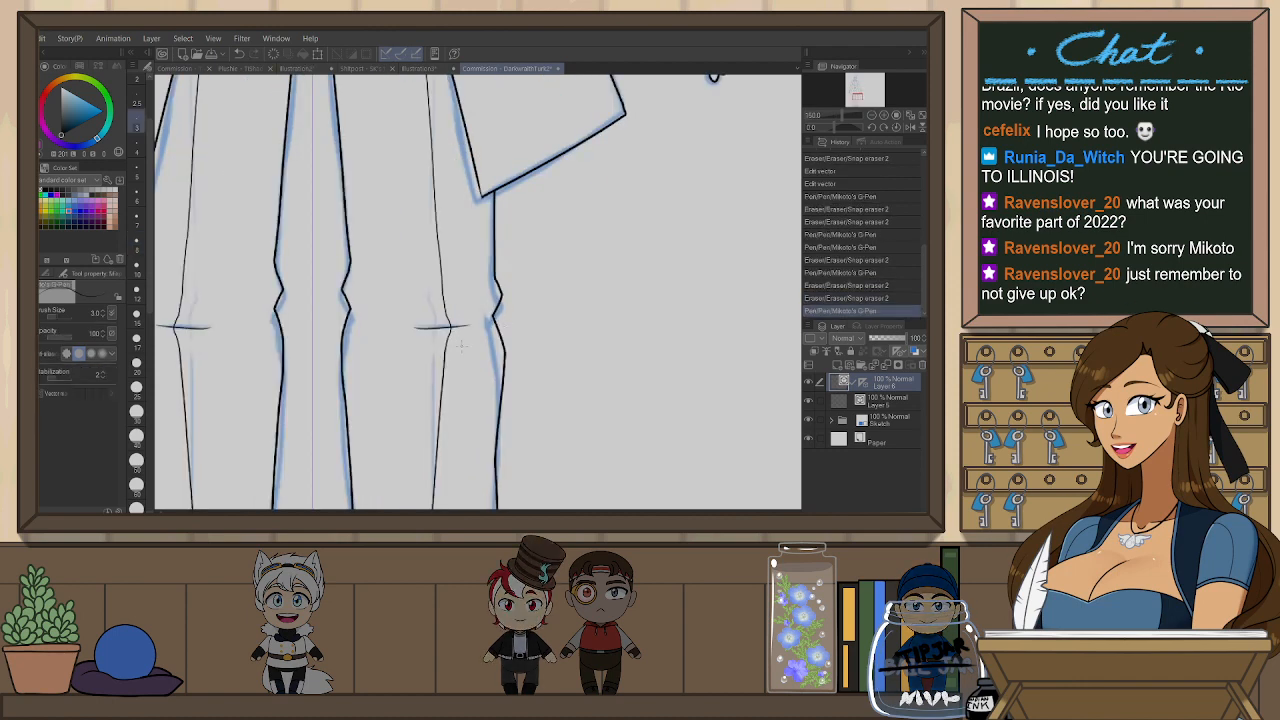
pyautogui.moveTo(369, 399); pyautogui.dragTo(506, 391)
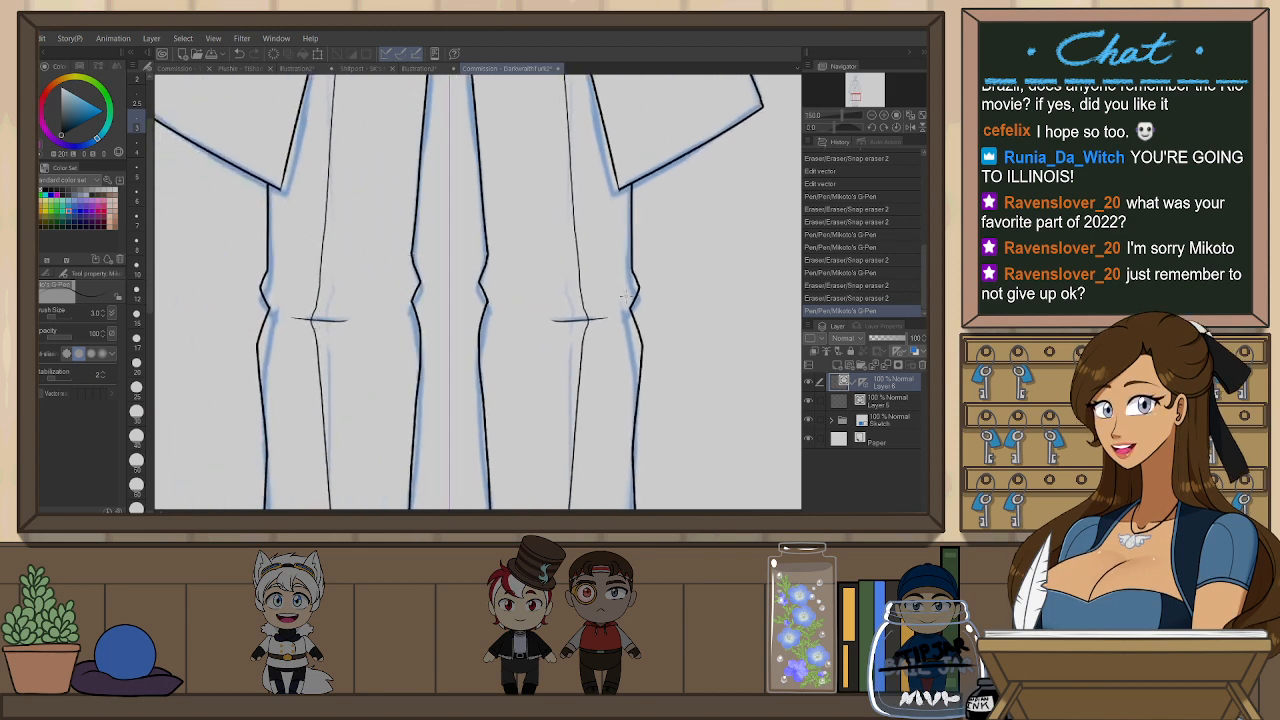
pyautogui.moveTo(489, 302); pyautogui.dragTo(595, 306)
pyautogui.hotkey('ctrl', 'z')
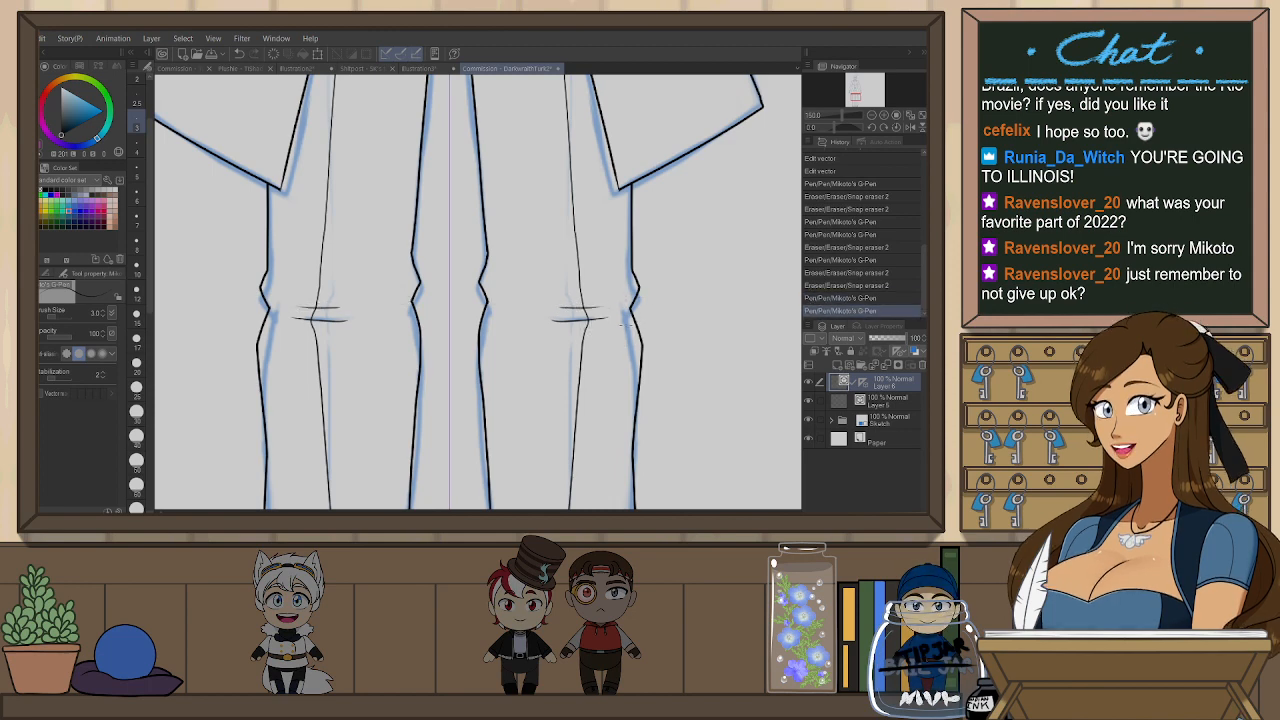
# - Ink a thin mirrored seam line parallel to the coat's bottom hem and erase its overshooting ends
pyautogui.scroll(-3, 625, 287)
pyautogui.moveTo(682, 250); pyautogui.dragTo(573, 421)
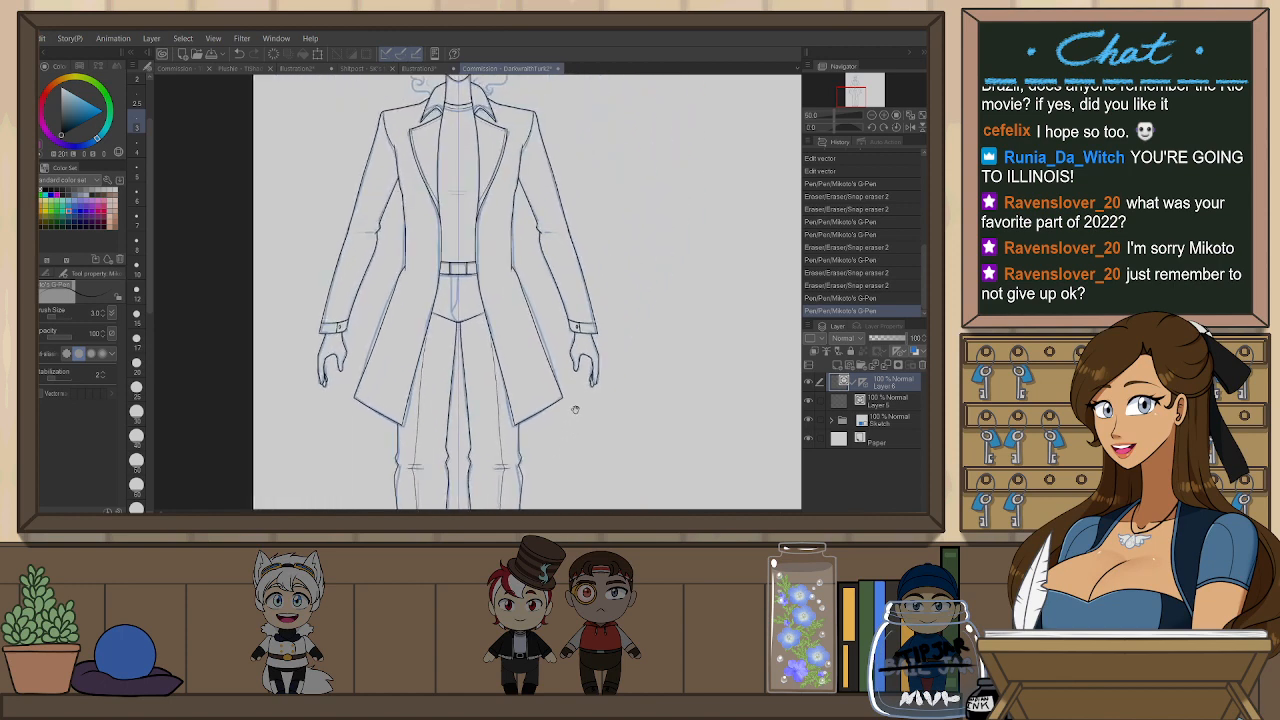
pyautogui.moveTo(579, 346); pyautogui.dragTo(563, 411)
pyautogui.moveTo(602, 336); pyautogui.dragTo(577, 384)
pyautogui.scroll(3, 316, 407)
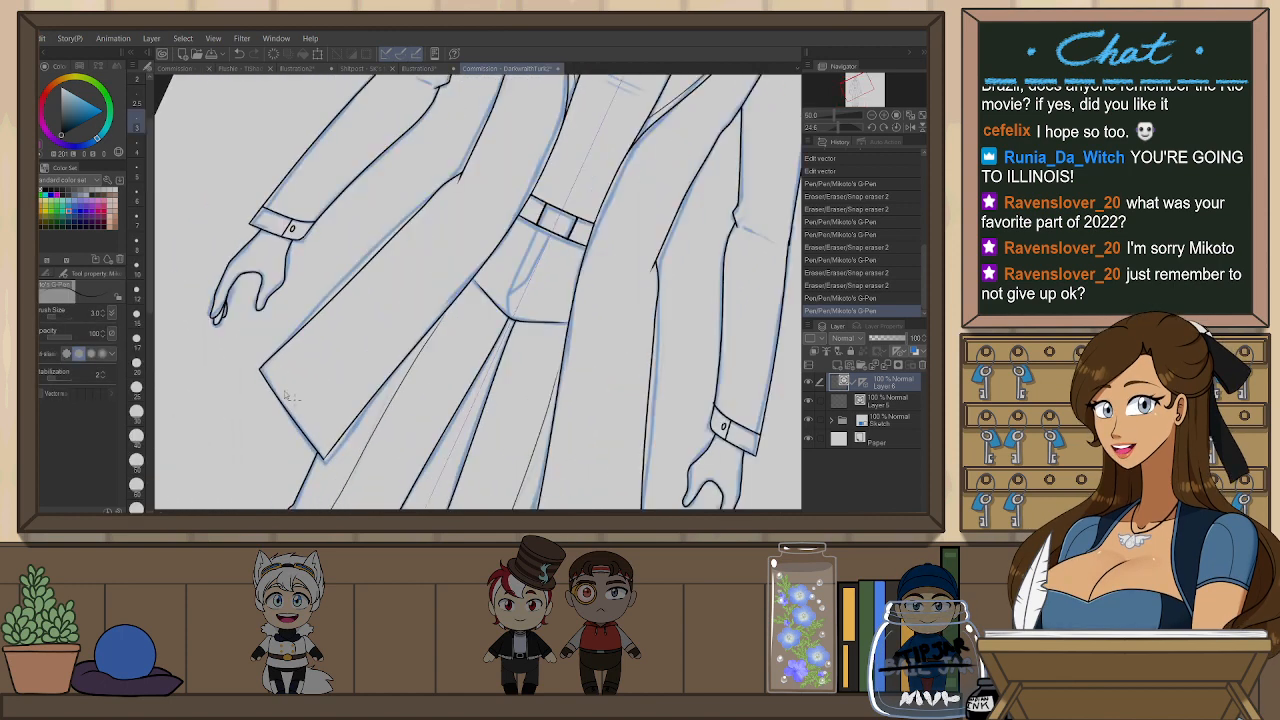
pyautogui.hotkey('ctrl', 'z')
pyautogui.moveTo(255, 330); pyautogui.dragTo(367, 483)
pyautogui.press('e')
pyautogui.moveTo(262, 330); pyautogui.dragTo(252, 334)
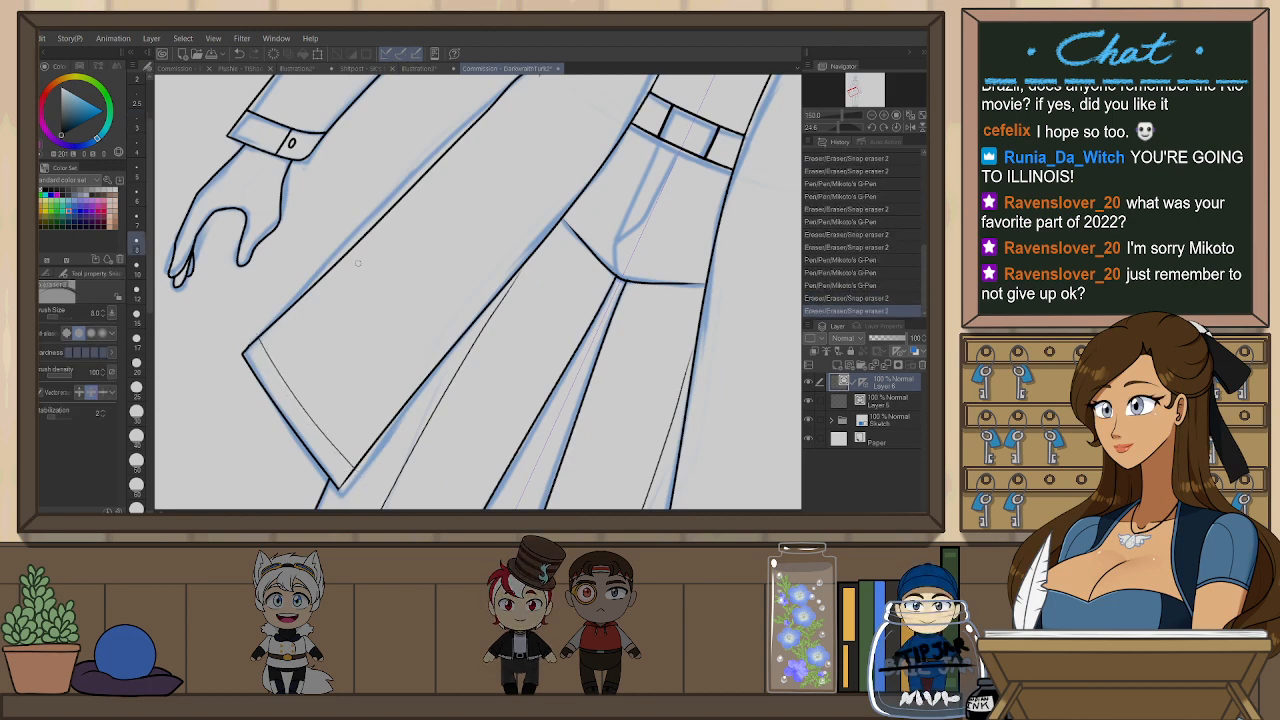
pyautogui.scroll(-2, 566, 290)
pyautogui.scroll(-1, 665, 303)
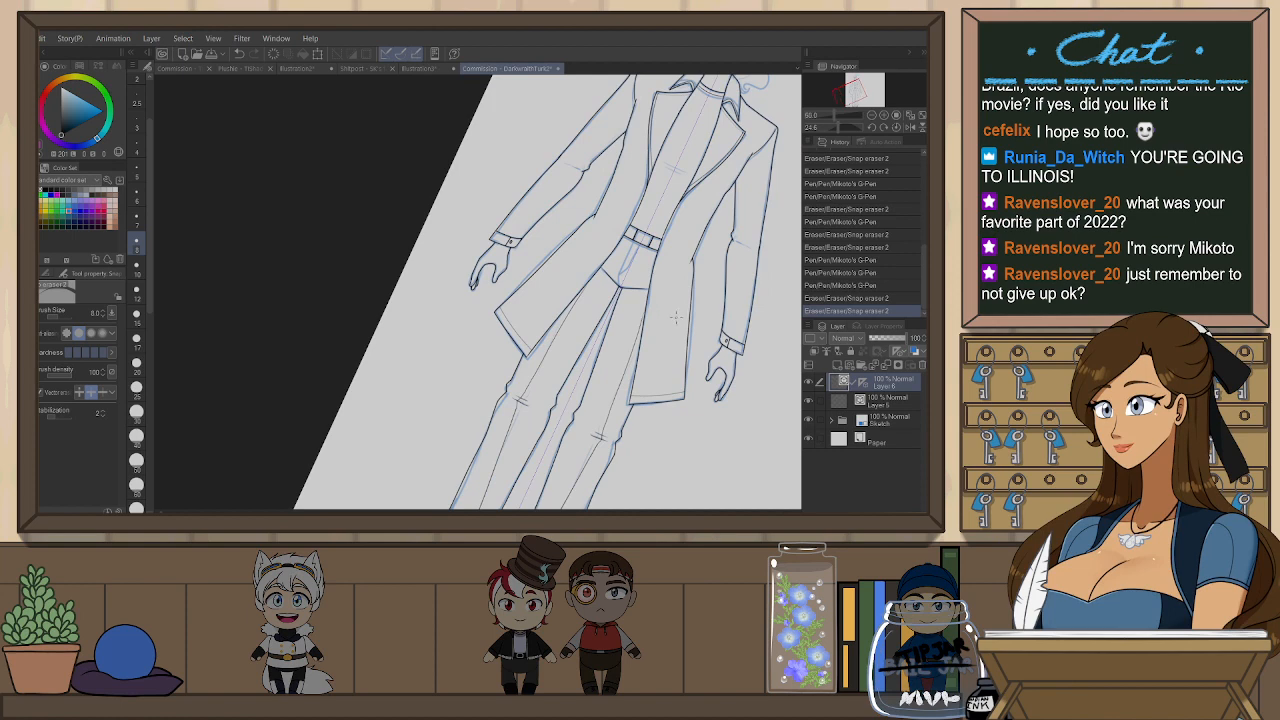
# - Ink mirrored fold lines at the elbows of the coat sleeves with the G-Pen at size 3
pyautogui.hotkey('ctrl', '@')
pyautogui.moveTo(692, 211); pyautogui.dragTo(651, 359)
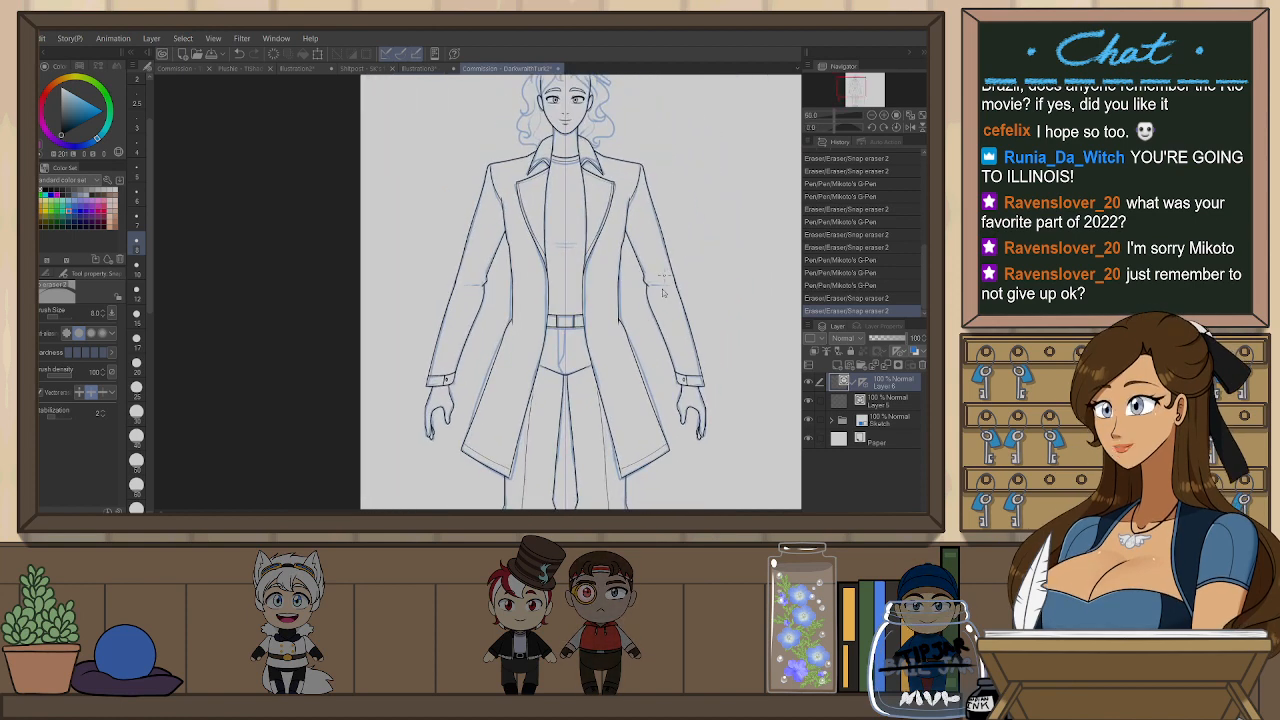
pyautogui.scroll(4, 664, 277)
pyautogui.press('p')
pyautogui.moveTo(610, 297); pyautogui.dragTo(663, 306)
# - Ink a mirrored horizontal fold line across the shirt front below the chest, redoing the first stroke
pyautogui.moveTo(528, 287); pyautogui.dragTo(676, 354)
pyautogui.moveTo(360, 194); pyautogui.dragTo(472, 197)
pyautogui.hotkey('ctrl', 'z')
pyautogui.moveTo(411, 194); pyautogui.dragTo(490, 191)
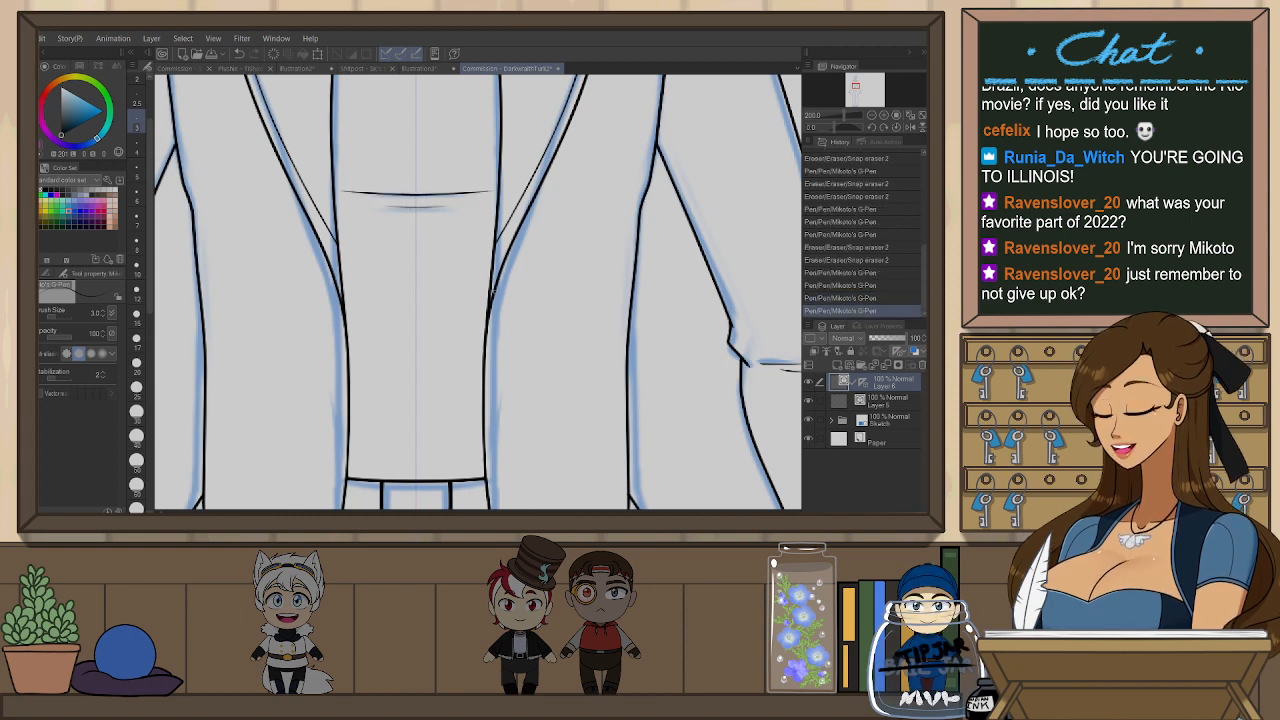
pyautogui.scroll(-2, 498, 292)
pyautogui.moveTo(574, 237); pyautogui.dragTo(566, 305)
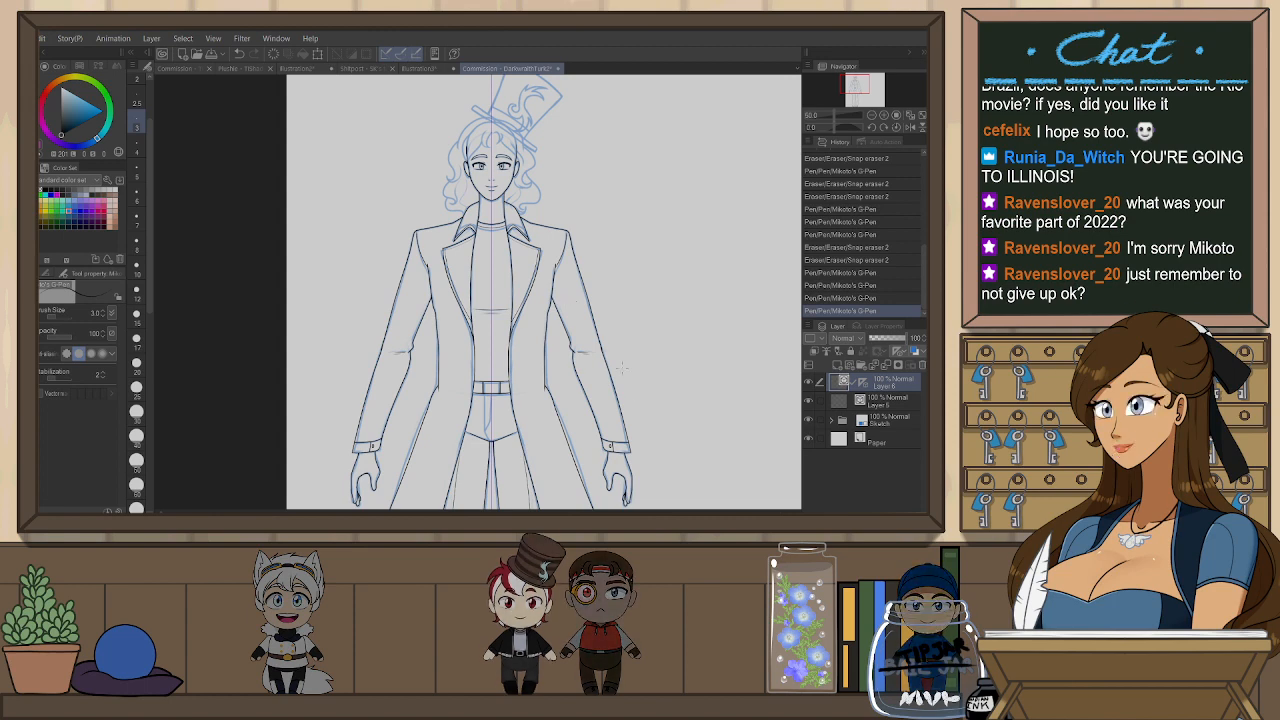
# - Move the symmetry ruler from the line-art layer to the Sketch folder so that strokes on the line-art layer are not mirrored
pyautogui.scroll(10, 494, 86)
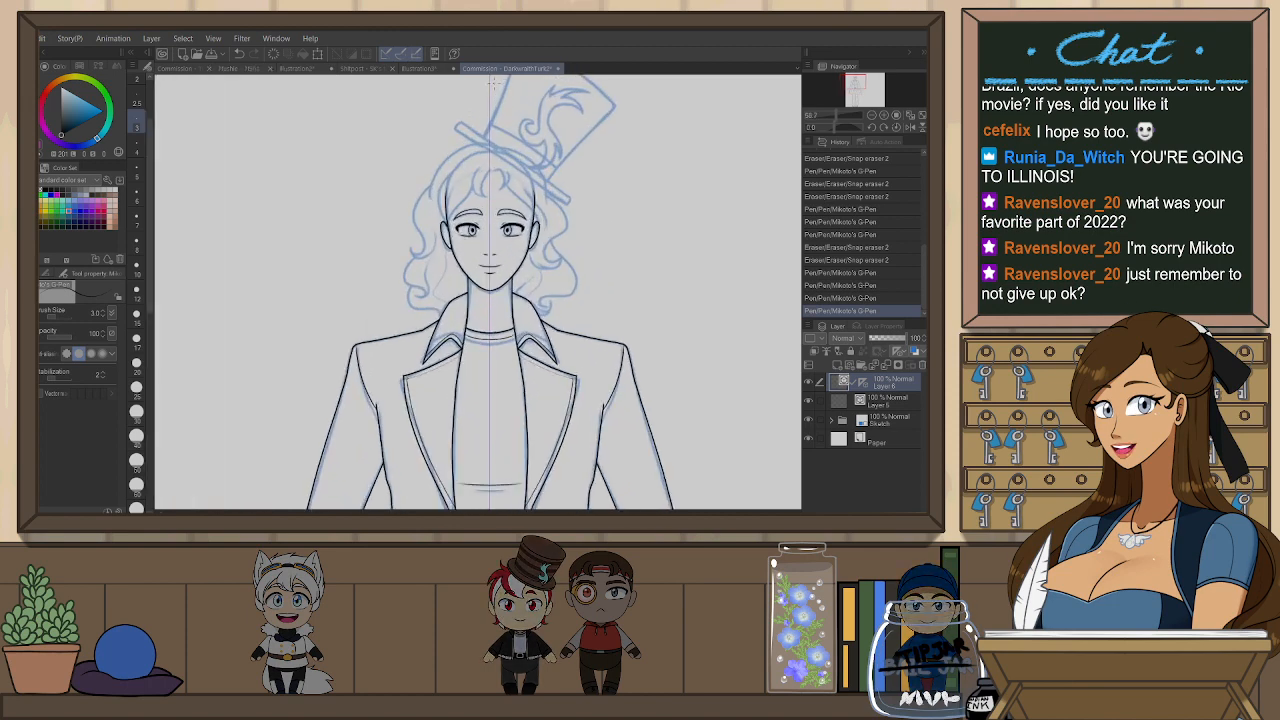
pyautogui.scroll(-3, 494, 186)
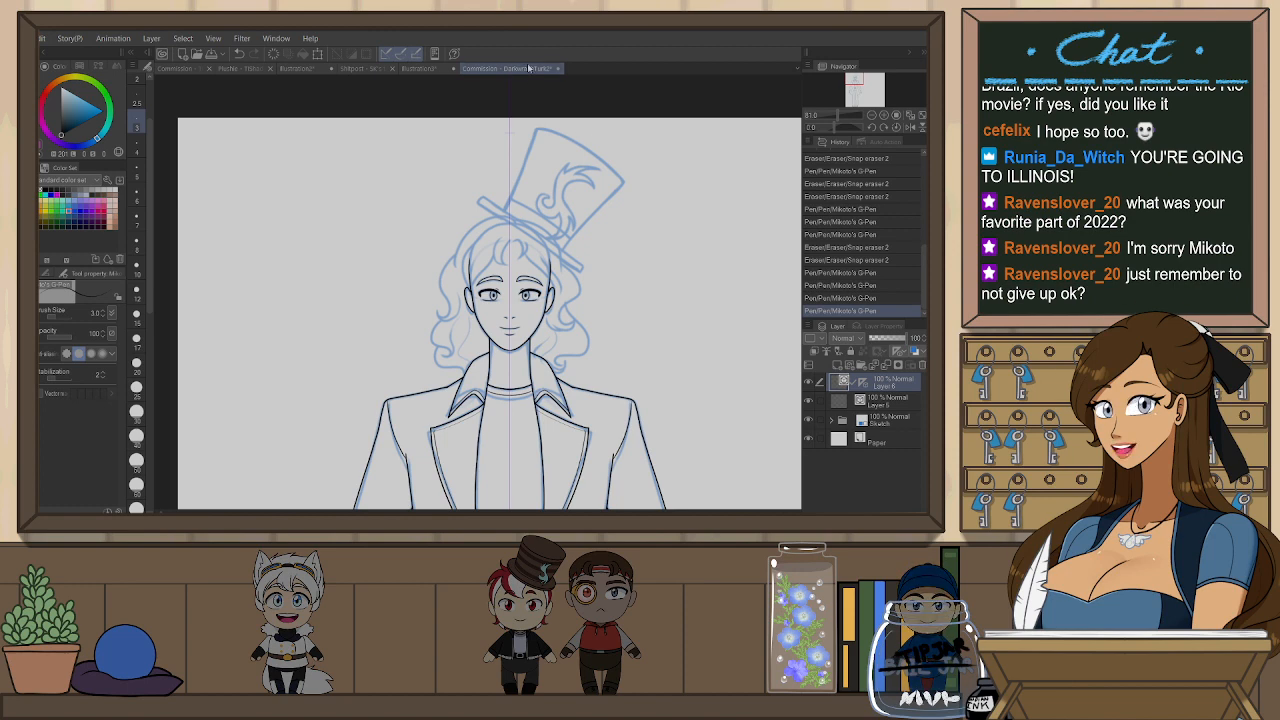
pyautogui.moveTo(707, 337); pyautogui.dragTo(659, 336)
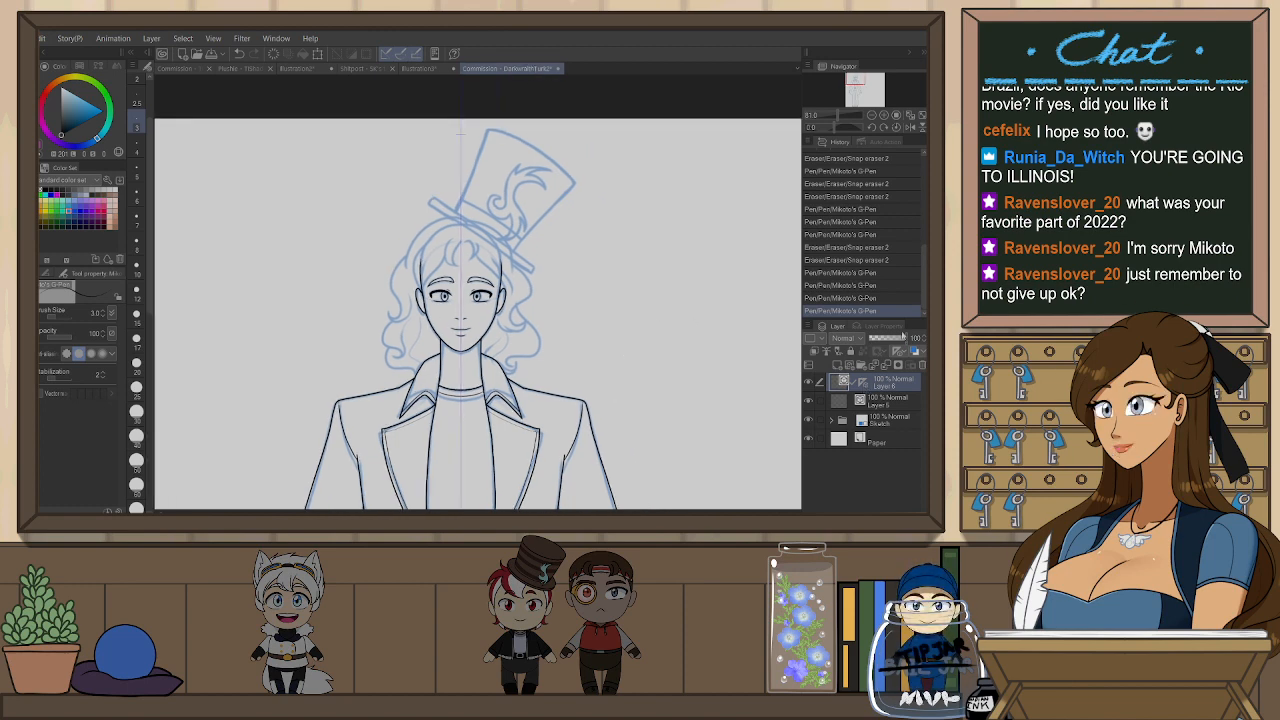
pyautogui.scroll(3, 476, 260)
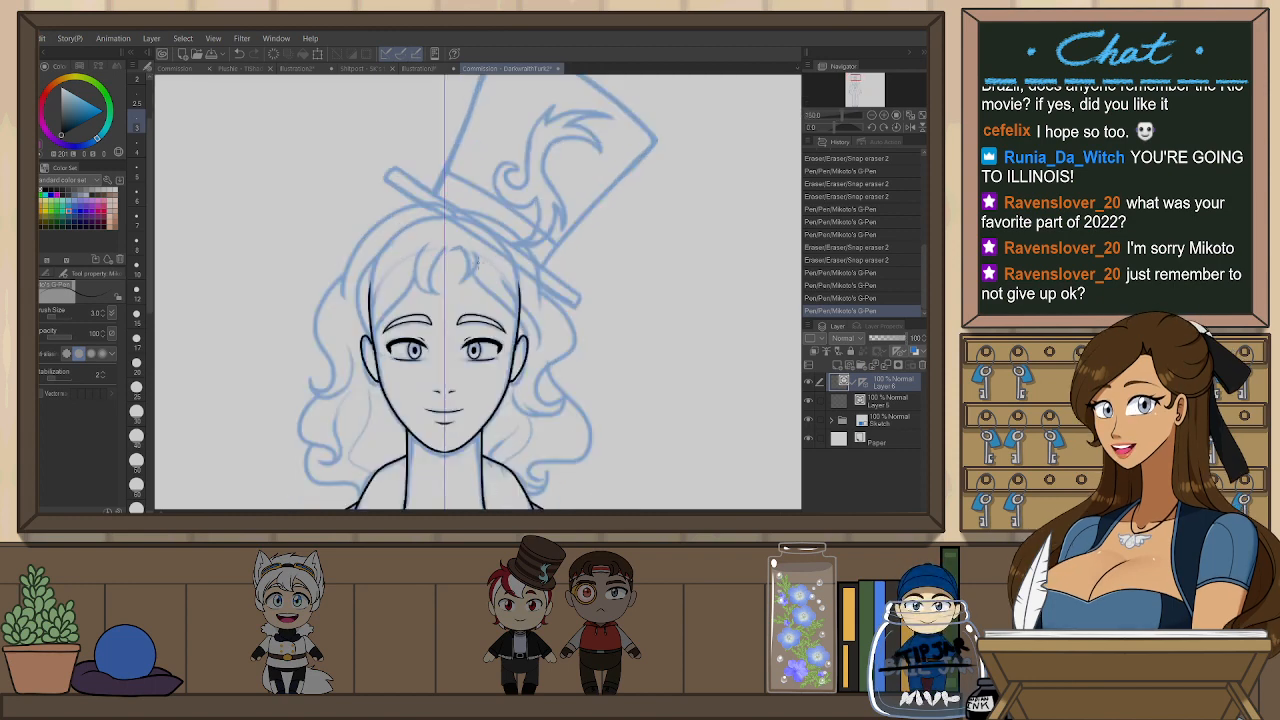
pyautogui.moveTo(613, 381); pyautogui.dragTo(664, 380)
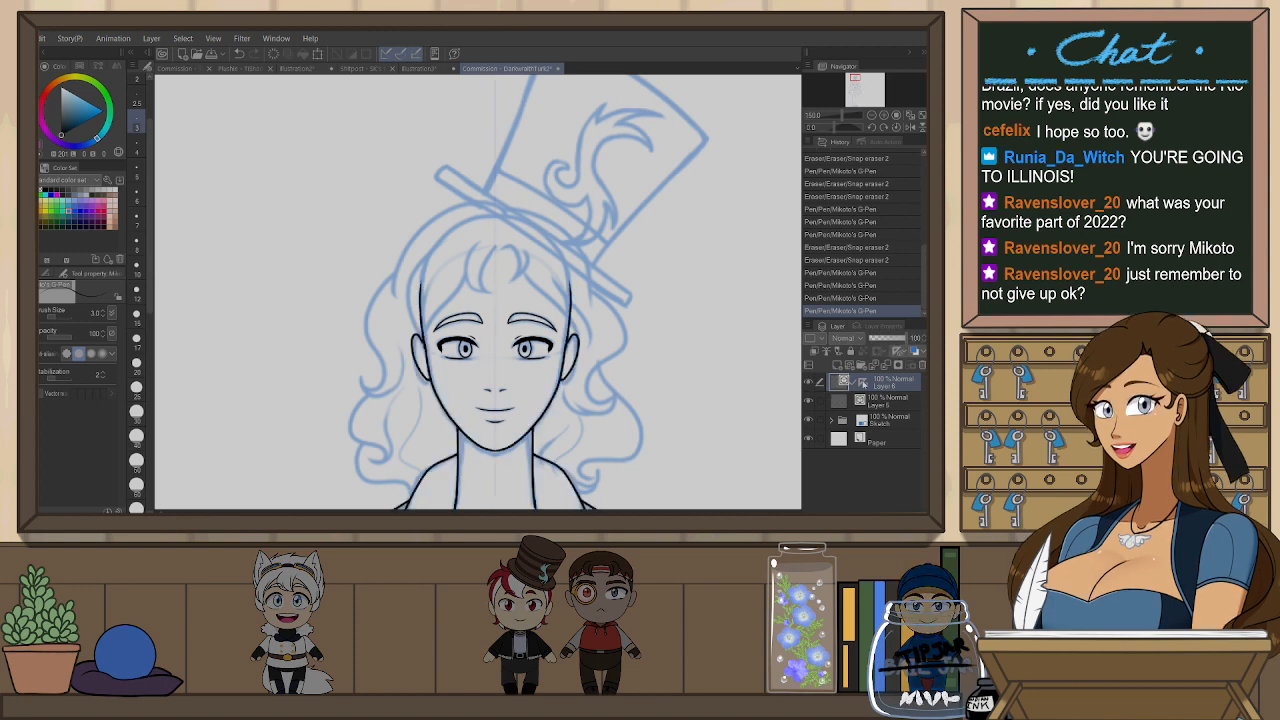
pyautogui.click(829, 382)
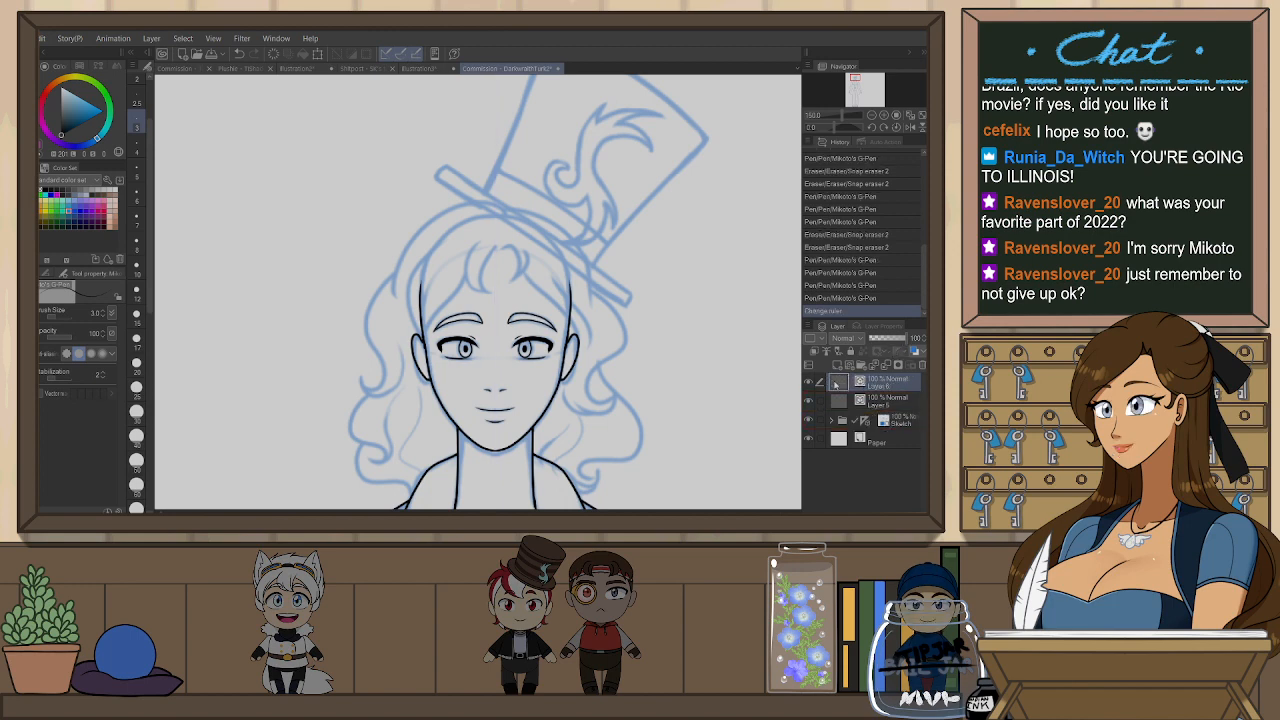
# - Ink the two curved strokes of the central forelock with the G-Pen at size 4, redoing strokes that miss the sketch
pyautogui.press(']')
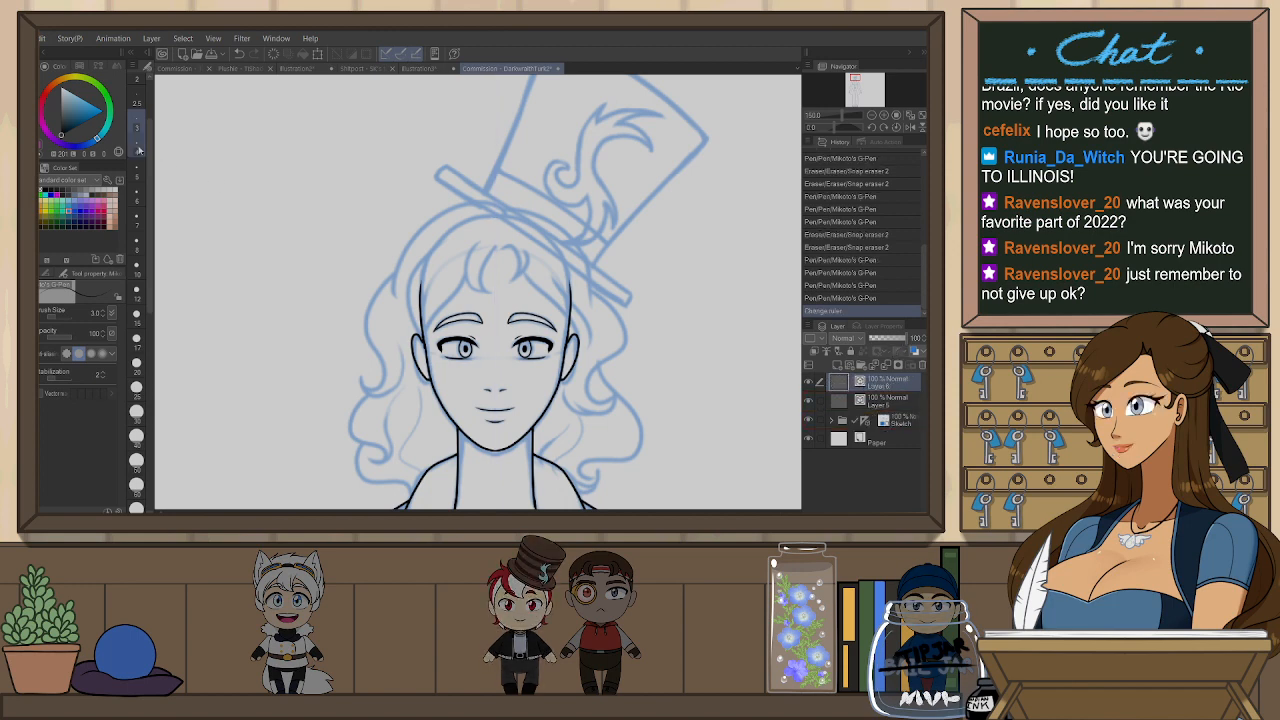
pyautogui.scroll(1, 533, 301)
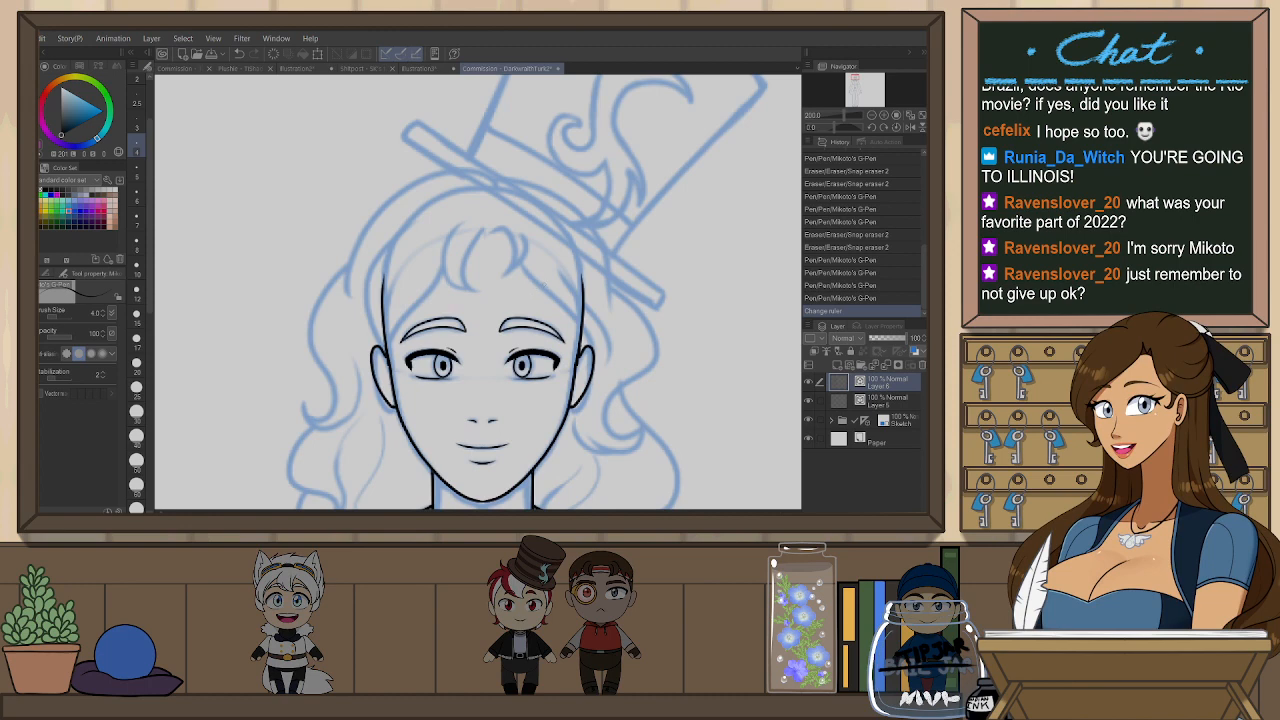
pyautogui.moveTo(487, 237); pyautogui.dragTo(467, 296)
pyautogui.hotkey('ctrl', 'z')
pyautogui.moveTo(486, 242); pyautogui.dragTo(463, 295)
pyautogui.moveTo(452, 226); pyautogui.dragTo(466, 295)
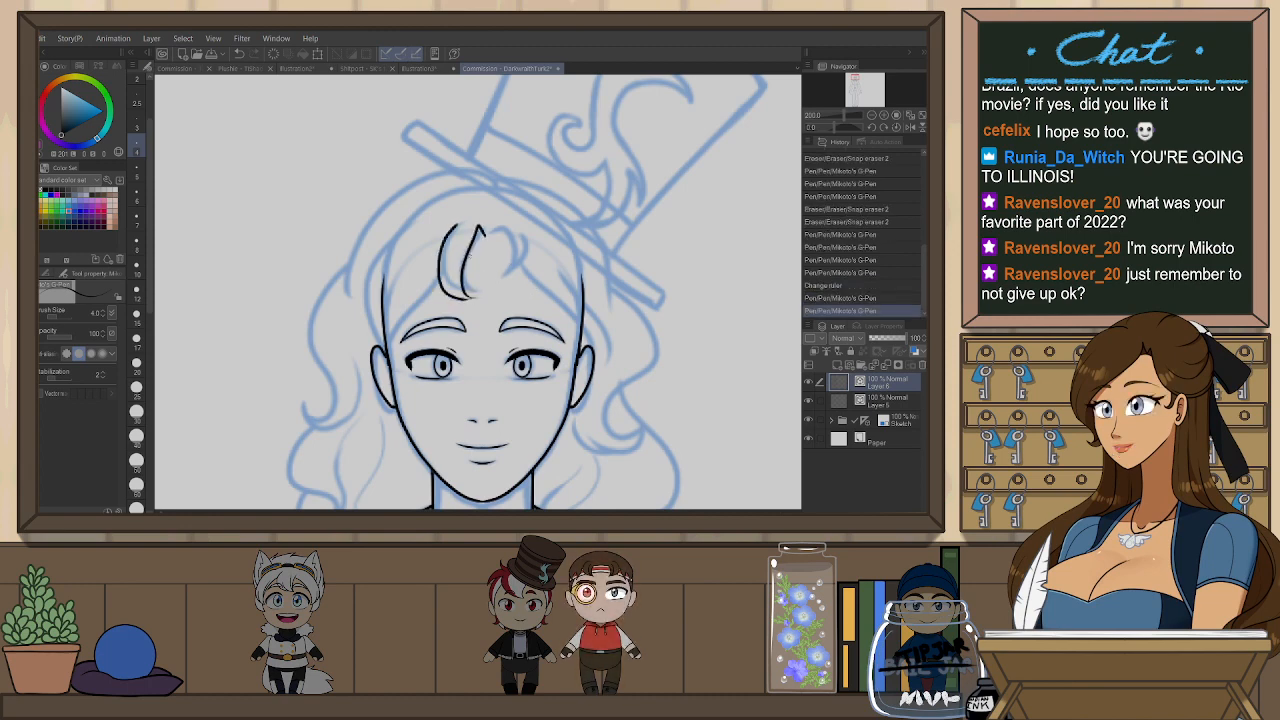
pyautogui.hotkey('ctrl', 'z')
pyautogui.moveTo(455, 222); pyautogui.dragTo(462, 292)
pyautogui.hotkey('ctrl', 'z')
# - Ink the hairline from the forelock to the character's right temple and the curved hair strand beside it
pyautogui.moveTo(458, 219)
pyautogui.mouseDown()
pyautogui.moveTo(483, 298)
pyautogui.moveTo(480, 283)
pyautogui.moveTo(430, 273)
pyautogui.moveTo(444, 266)
pyautogui.moveTo(384, 334)
pyautogui.mouseUp()
pyautogui.hotkey('ctrl', 'z')
pyautogui.moveTo(444, 268); pyautogui.dragTo(386, 332)
pyautogui.hotkey('ctrl', 'z')
pyautogui.hotkey('ctrl', 'z')
pyautogui.moveTo(445, 268); pyautogui.dragTo(387, 345)
pyautogui.hotkey('ctrl', 'z')
pyautogui.moveTo(445, 270); pyautogui.dragTo(386, 345)
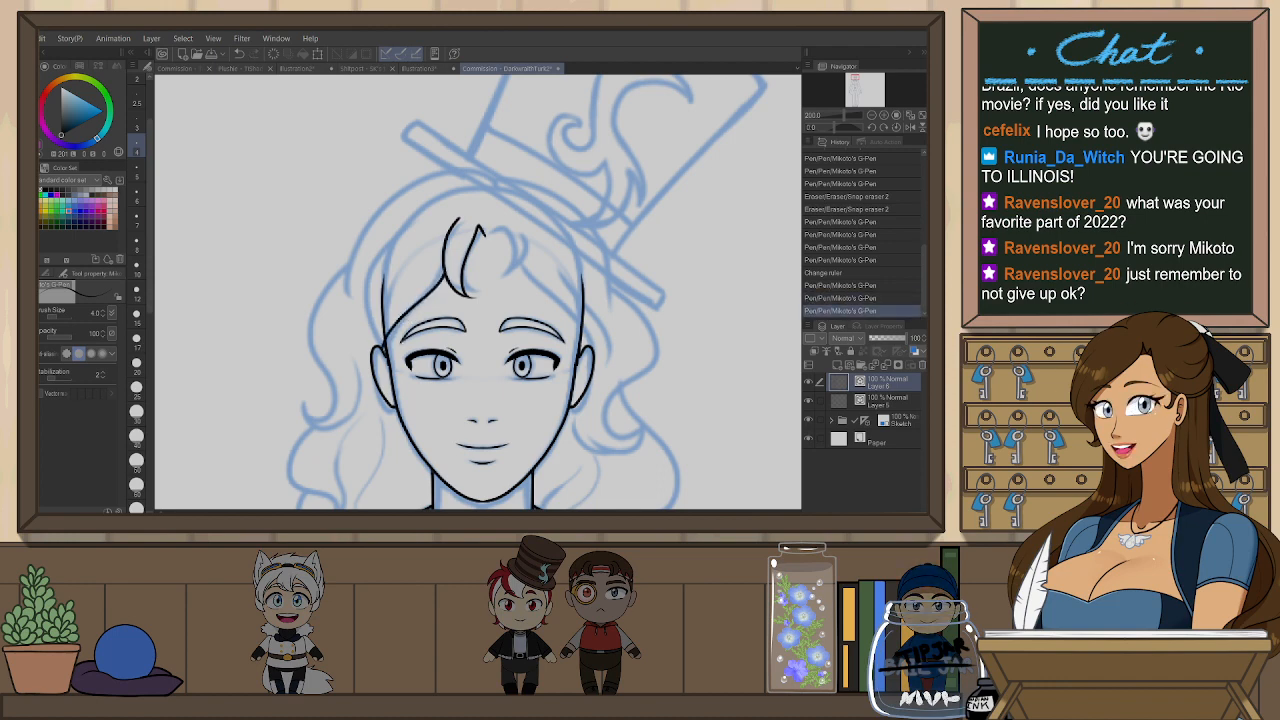
pyautogui.moveTo(425, 207); pyautogui.dragTo(367, 318)
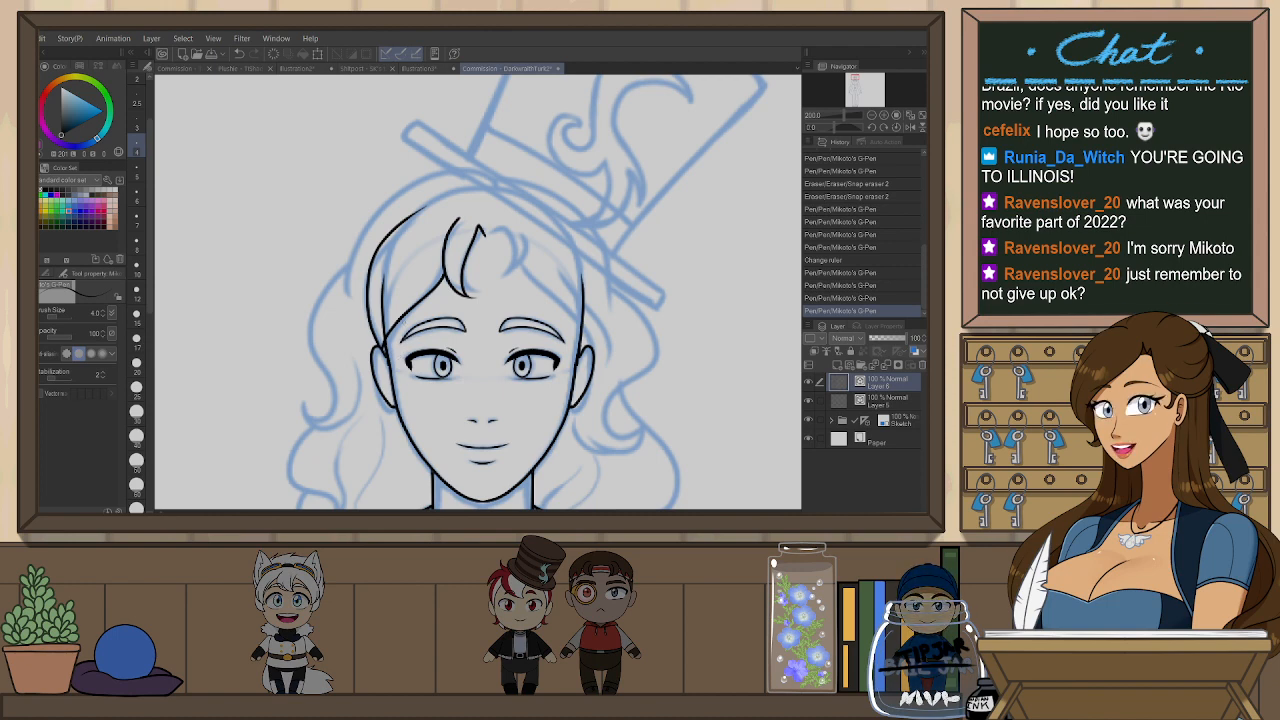
# - Flip the canvas view and ink the smaller forelock curl on the character's left, joined to the central forelock
pyautogui.press('h')
pyautogui.scroll(2, 471, 239)
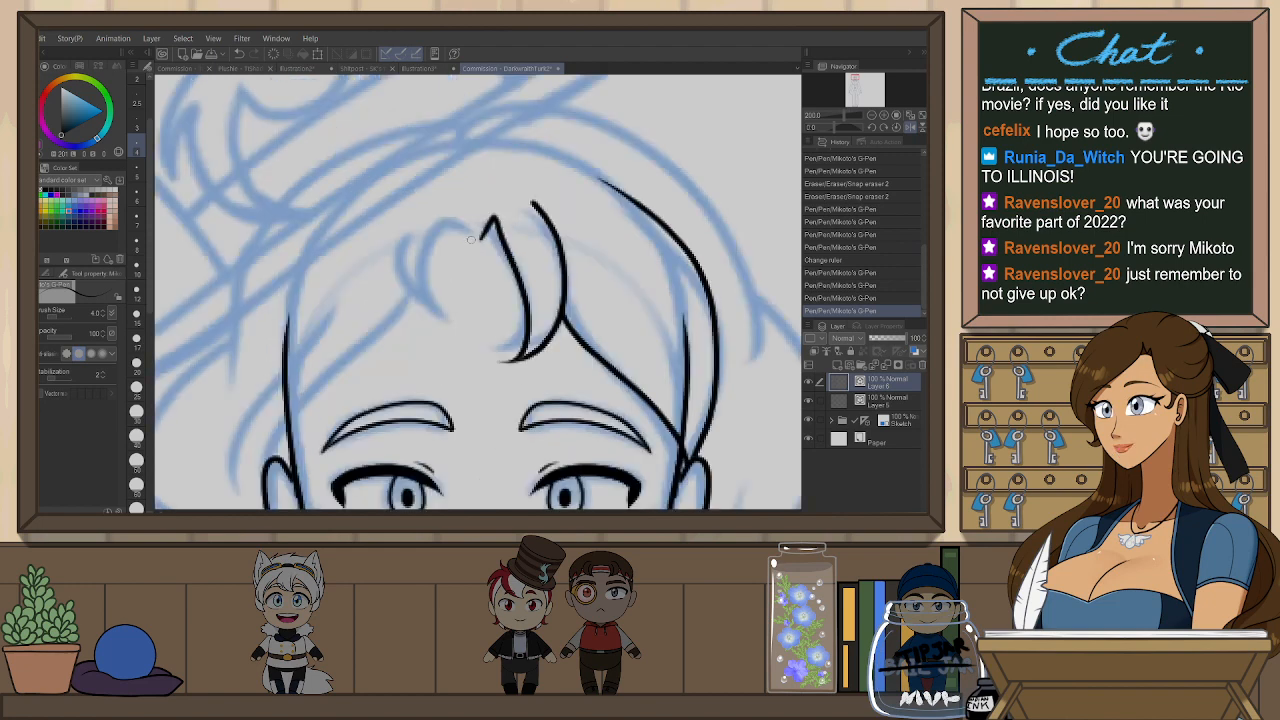
pyautogui.moveTo(484, 226); pyautogui.dragTo(424, 316)
pyautogui.hotkey('ctrl', 'z')
pyautogui.moveTo(488, 222)
pyautogui.mouseDown()
pyautogui.moveTo(402, 268)
pyautogui.moveTo(432, 312)
pyautogui.mouseUp()
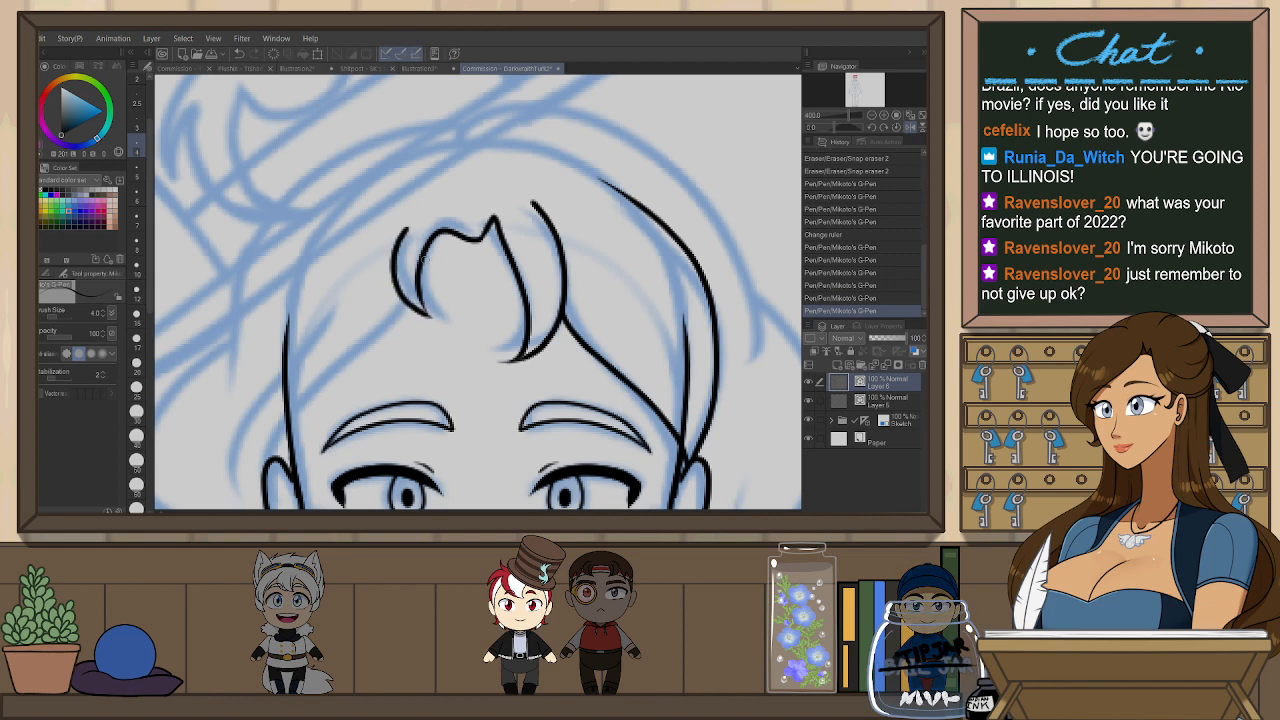
# - Ink the hairline from the smaller forelock curl down to the character's left ear, redoing the first stroke
pyautogui.scroll(-2, 589, 140)
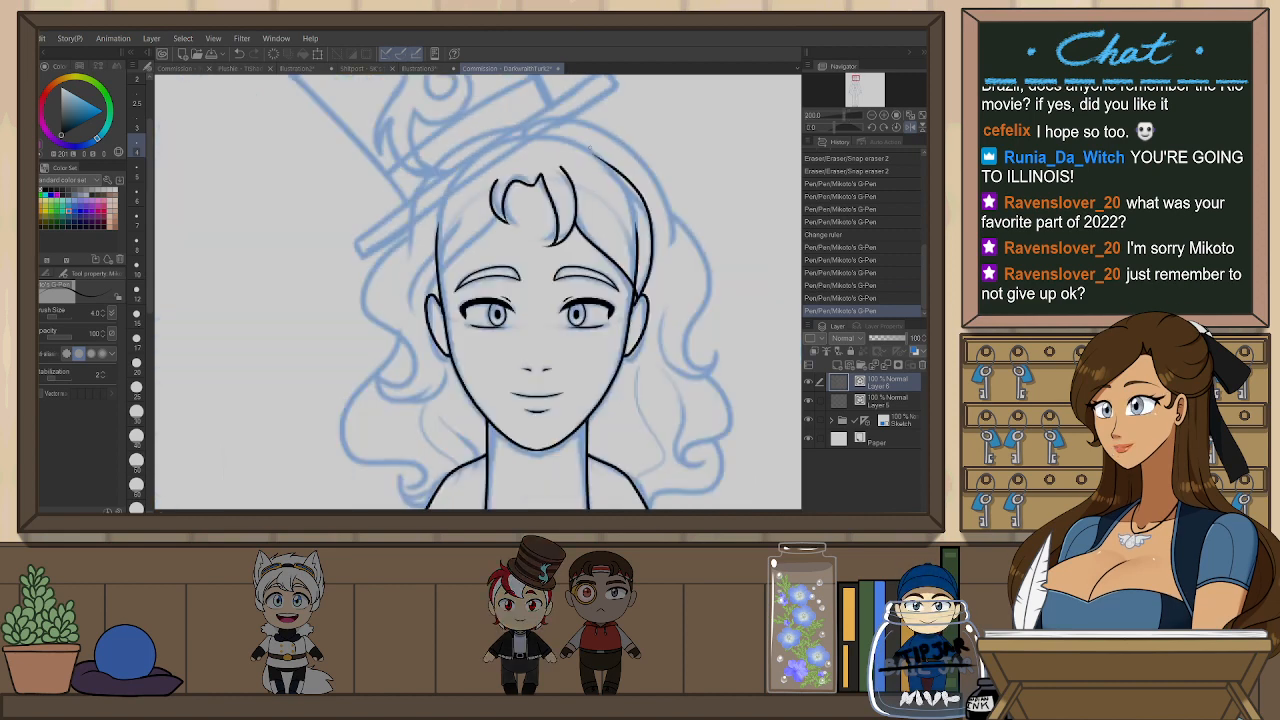
pyautogui.scroll(2, 481, 197)
pyautogui.moveTo(471, 200); pyautogui.dragTo(549, 189)
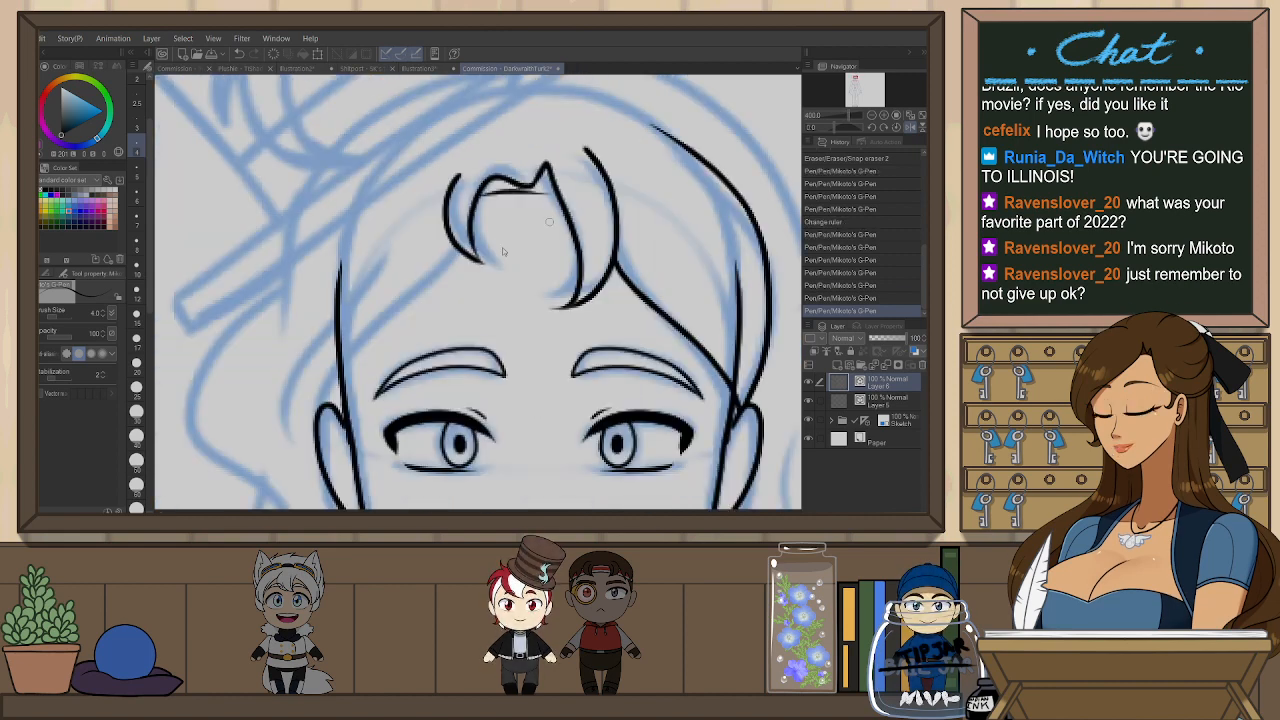
pyautogui.hotkey('ctrl', 'z')
pyautogui.moveTo(471, 243); pyautogui.dragTo(517, 171)
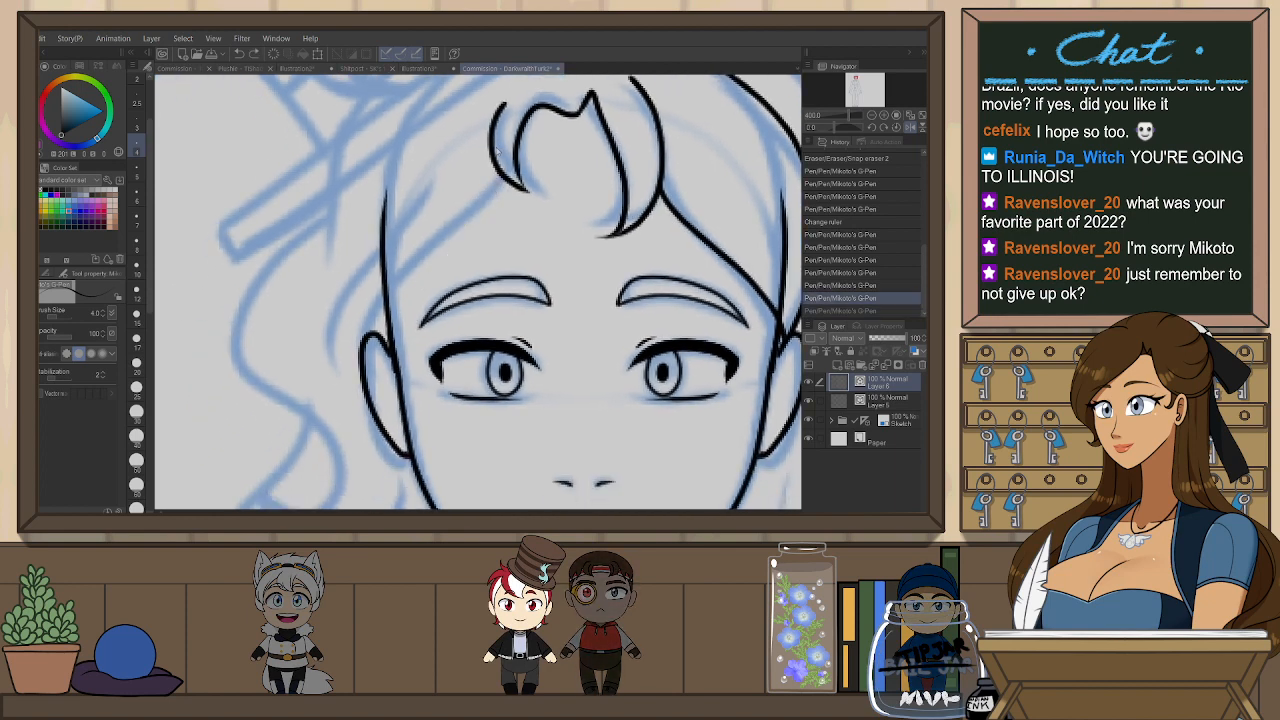
pyautogui.moveTo(476, 216); pyautogui.dragTo(384, 304)
pyautogui.hotkey('ctrl', 'z')
pyautogui.moveTo(499, 150)
pyautogui.mouseDown()
pyautogui.moveTo(490, 197)
pyautogui.moveTo(366, 338)
pyautogui.mouseUp()
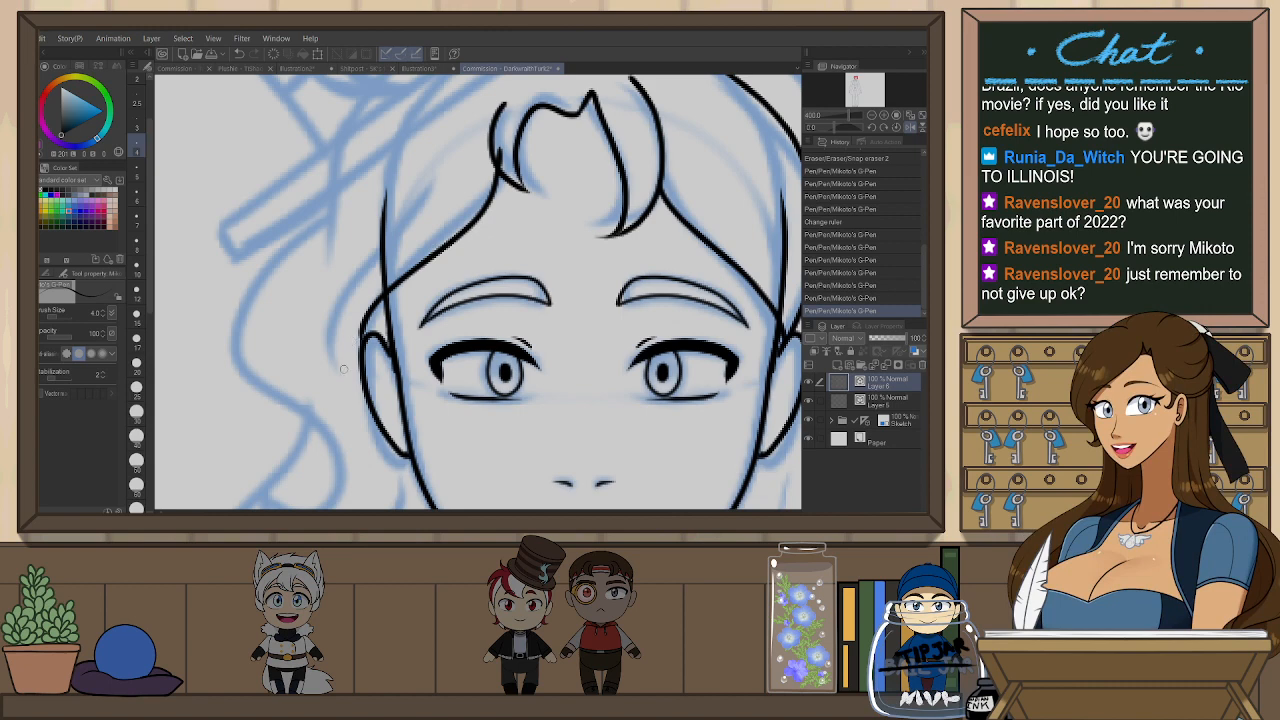
# - Ink the curved outer hair strand beside the character's left temple, redrawing it until it follows the sketch
pyautogui.moveTo(338, 391); pyautogui.dragTo(381, 236)
pyautogui.hotkey('ctrl', 'z')
pyautogui.moveTo(352, 387)
pyautogui.mouseDown()
pyautogui.moveTo(344, 354)
pyautogui.moveTo(431, 157)
pyautogui.mouseUp()
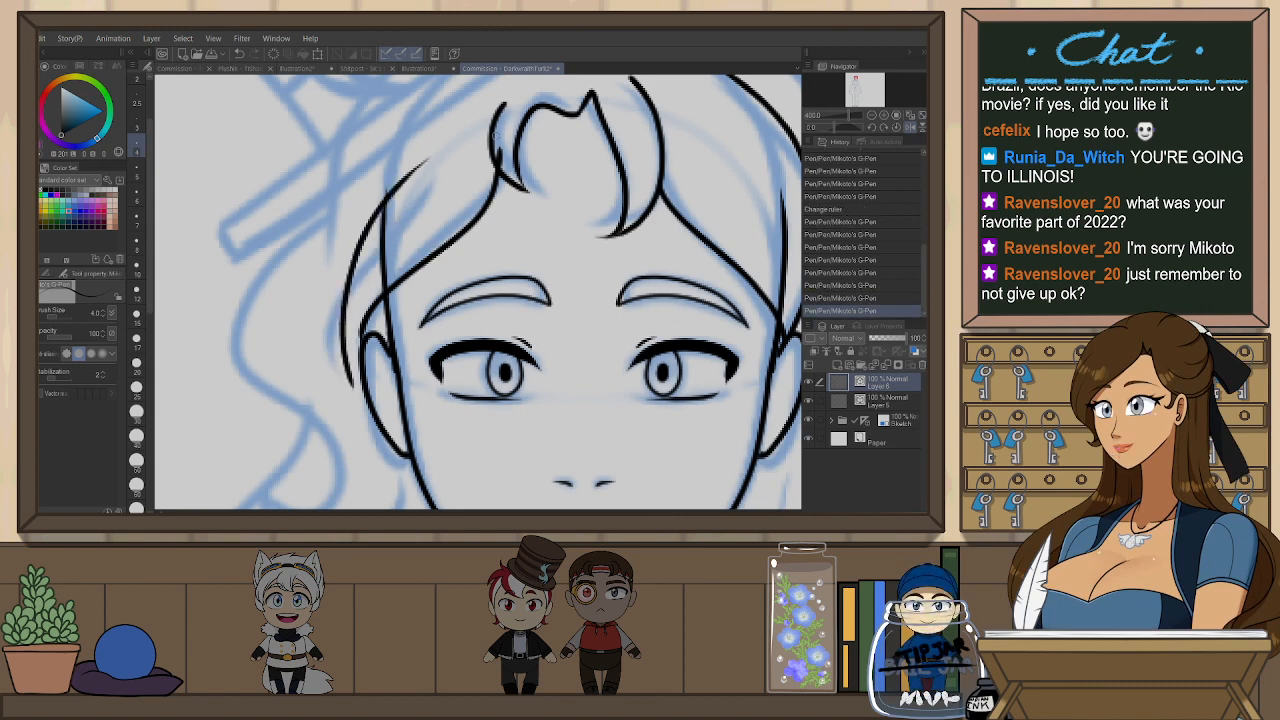
pyautogui.scroll(-3, 648, 126)
pyautogui.moveTo(724, 181); pyautogui.dragTo(620, 231)
pyautogui.scroll(1, 526, 252)
pyautogui.hotkey('ctrl', 'z')
pyautogui.moveTo(454, 155)
pyautogui.mouseDown()
pyautogui.moveTo(418, 201)
pyautogui.moveTo(403, 248)
pyautogui.moveTo(454, 166)
pyautogui.moveTo(403, 262)
pyautogui.mouseUp()
pyautogui.hotkey('ctrl', 'z')
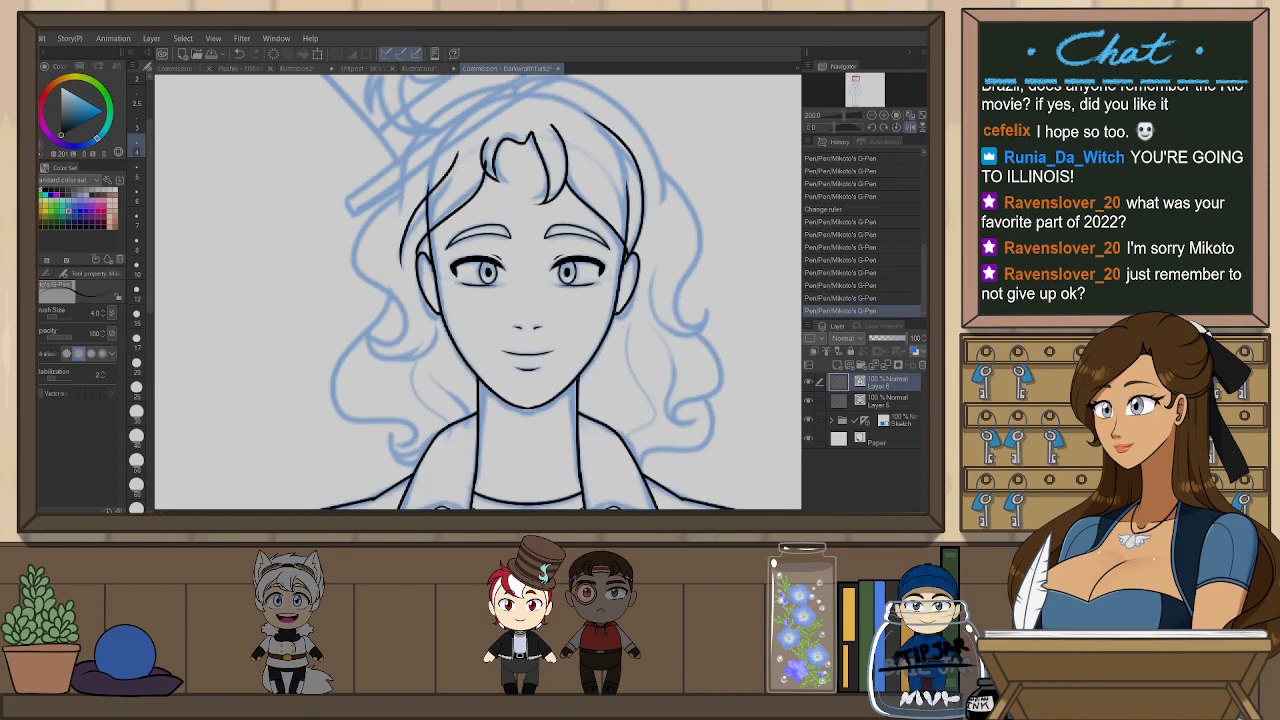
pyautogui.hotkey('ctrl', 'z')
pyautogui.moveTo(460, 150); pyautogui.dragTo(399, 262)
# - Flip the view back and ink the outer crown contour and the upper wavy curl on the character's right side
pyautogui.moveTo(517, 250); pyautogui.dragTo(500, 319)
pyautogui.press('h')
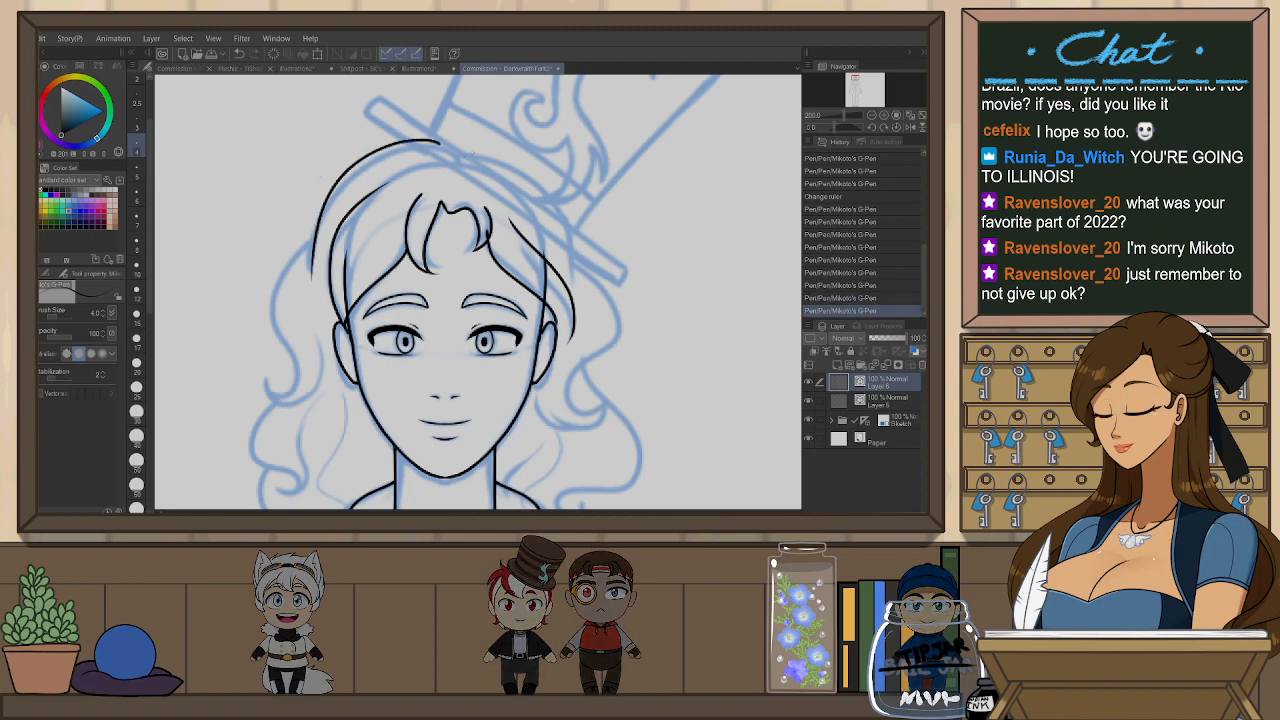
pyautogui.moveTo(315, 238); pyautogui.dragTo(284, 280)
pyautogui.hotkey('ctrl', 'z')
pyautogui.moveTo(316, 233); pyautogui.dragTo(298, 257)
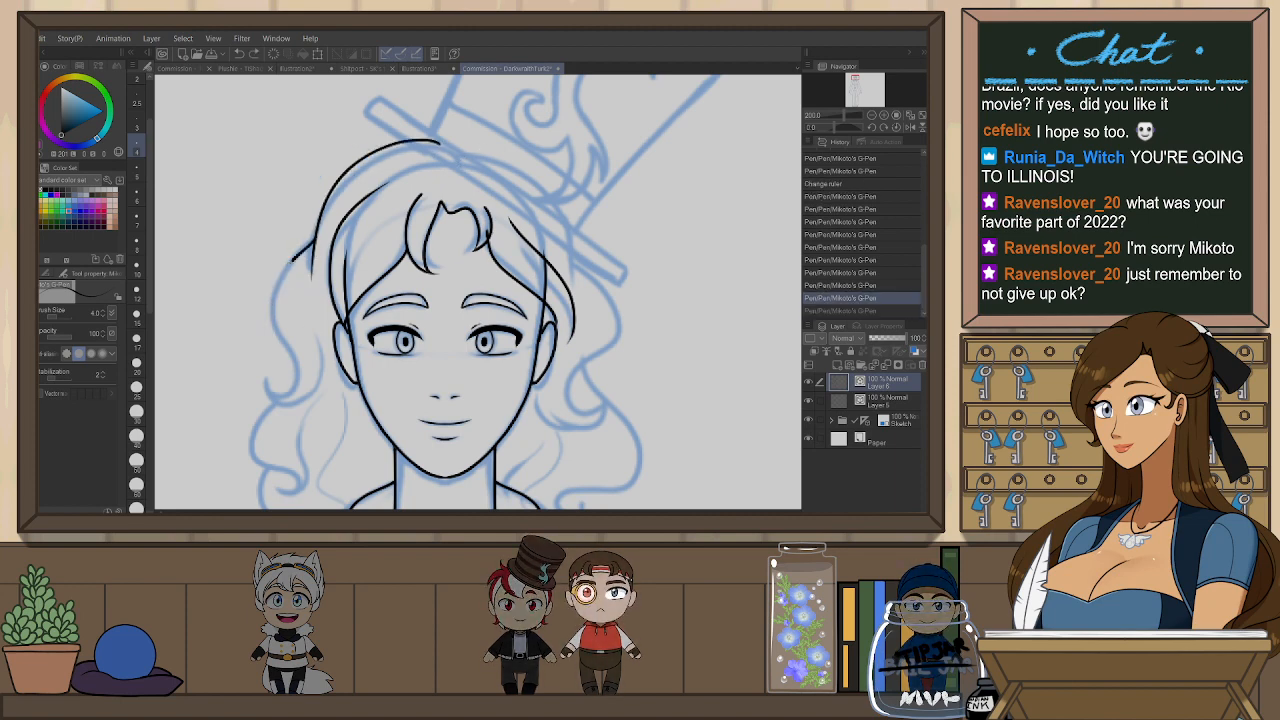
pyautogui.moveTo(306, 390); pyautogui.dragTo(283, 401)
pyautogui.hotkey('ctrl', 'z')
pyautogui.moveTo(317, 231); pyautogui.dragTo(314, 244)
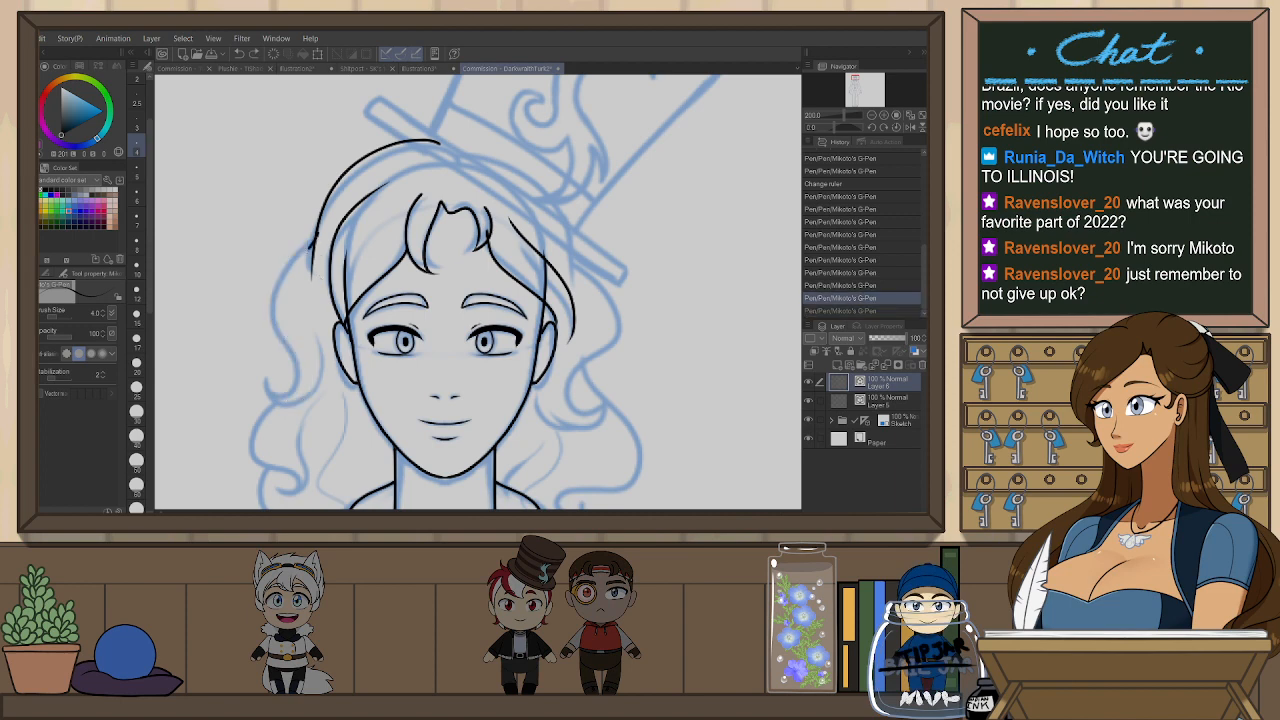
pyautogui.moveTo(298, 392); pyautogui.dragTo(278, 382)
pyautogui.hotkey('ctrl', 'z')
pyautogui.moveTo(317, 236)
pyautogui.mouseDown()
pyautogui.moveTo(299, 376)
pyautogui.moveTo(284, 380)
pyautogui.moveTo(320, 372)
pyautogui.moveTo(290, 406)
pyautogui.moveTo(321, 352)
pyautogui.moveTo(312, 313)
pyautogui.mouseUp()
pyautogui.hotkey('ctrl', 'z')
pyautogui.hotkey('ctrl', 'z')
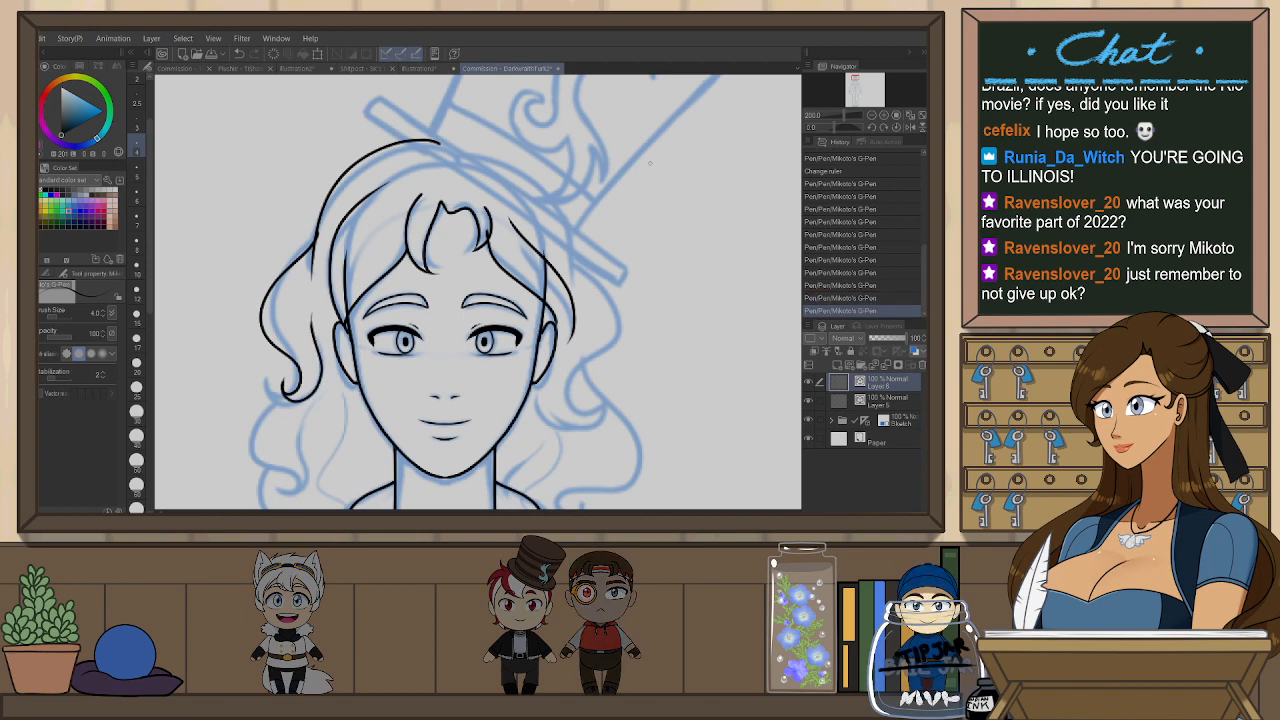
# - Erase the overshooting line end where the upper curl meets the crown contour on the character's right
pyautogui.moveTo(553, 264); pyautogui.dragTo(585, 237)
pyautogui.press('e')
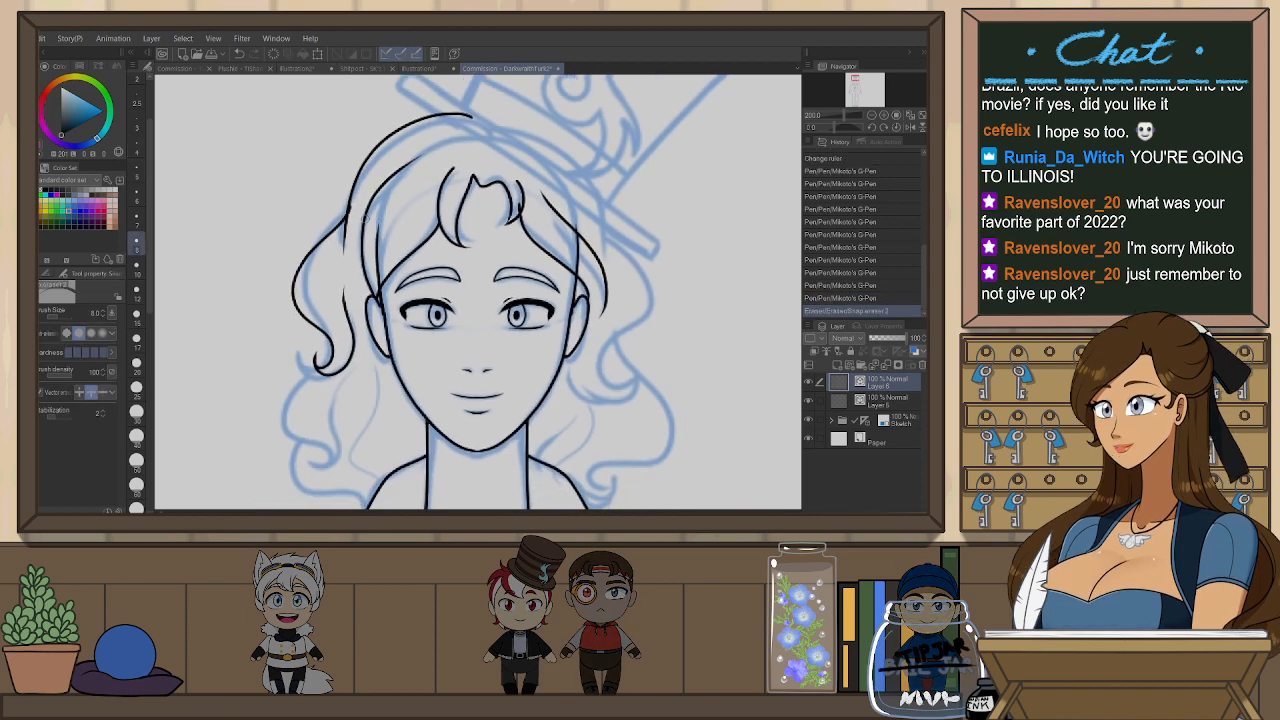
pyautogui.moveTo(353, 202); pyautogui.dragTo(358, 202)
pyautogui.moveTo(591, 317); pyautogui.dragTo(597, 240)
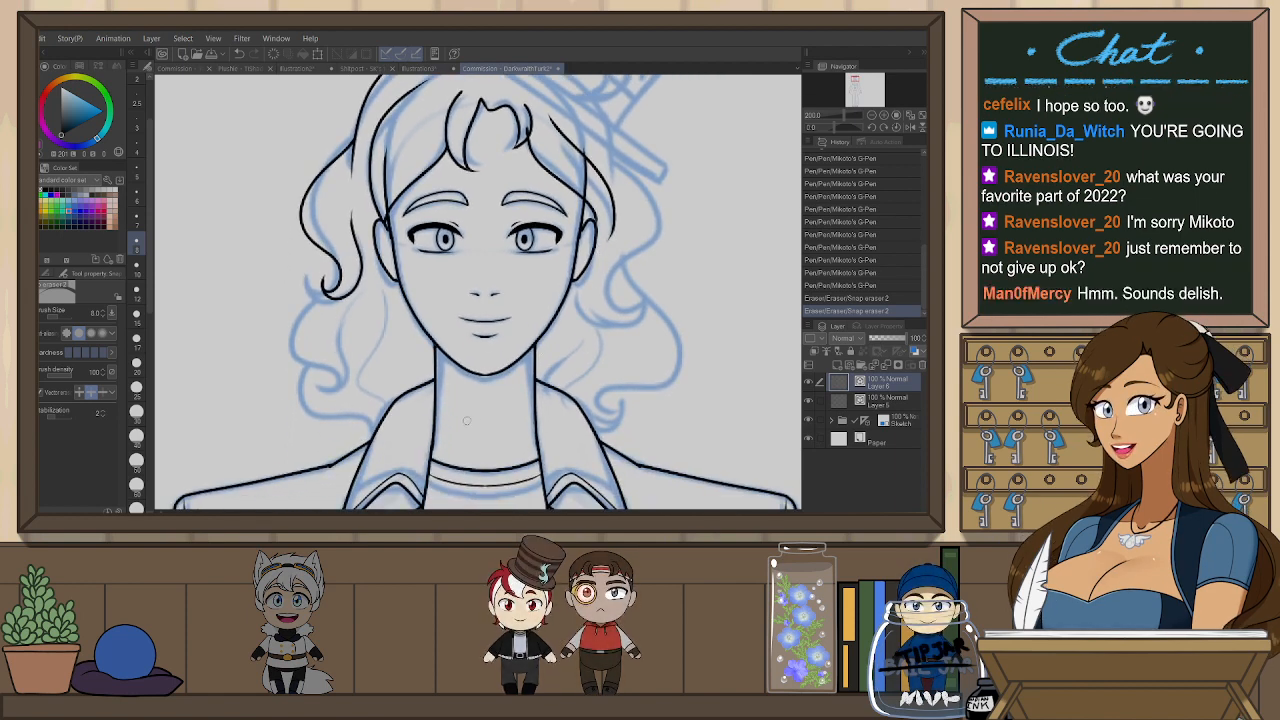
# - Ink the lower wavy curl below the first one on the character's right, including its hooked end, redoing unsuccessful strokes
pyautogui.press('p')
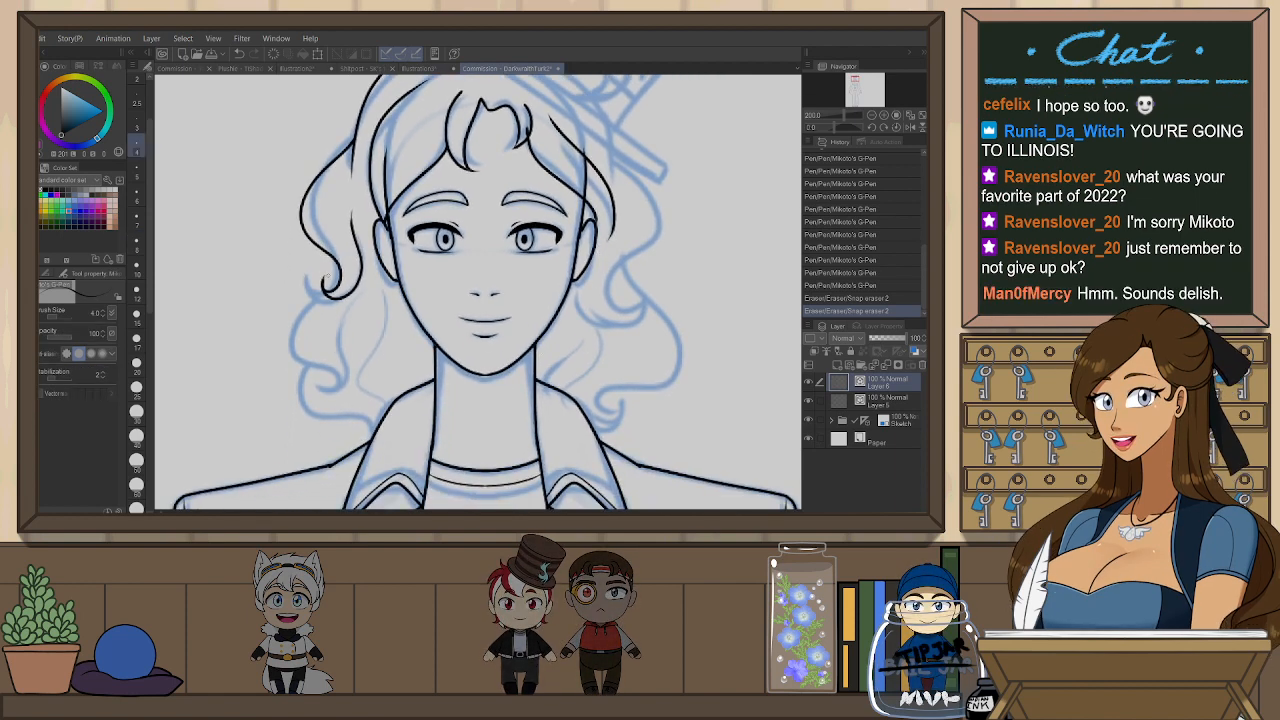
pyautogui.moveTo(335, 300); pyautogui.dragTo(350, 392)
pyautogui.hotkey('ctrl', 'z')
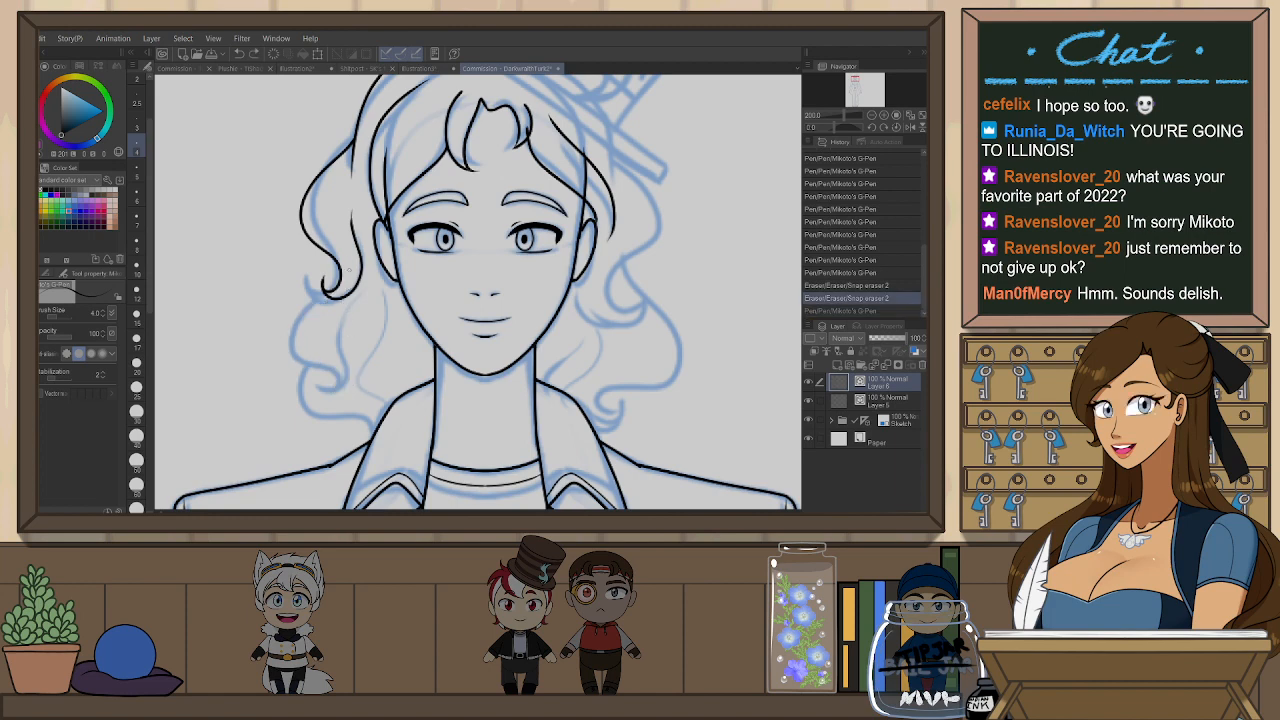
pyautogui.moveTo(292, 350)
pyautogui.mouseDown()
pyautogui.moveTo(306, 376)
pyautogui.moveTo(332, 383)
pyautogui.mouseUp()
pyautogui.hotkey('ctrl', 'z')
pyautogui.hotkey('ctrl', 'z')
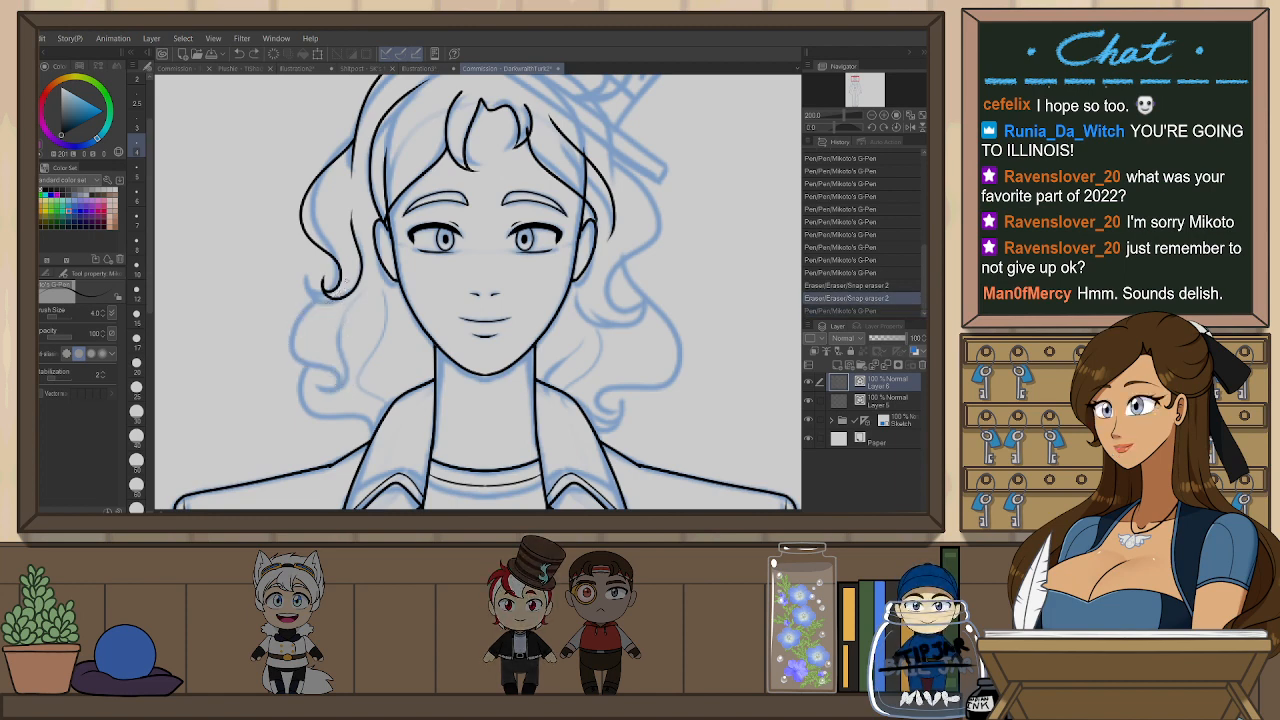
pyautogui.moveTo(342, 298); pyautogui.dragTo(288, 328)
pyautogui.hotkey('ctrl', 'z')
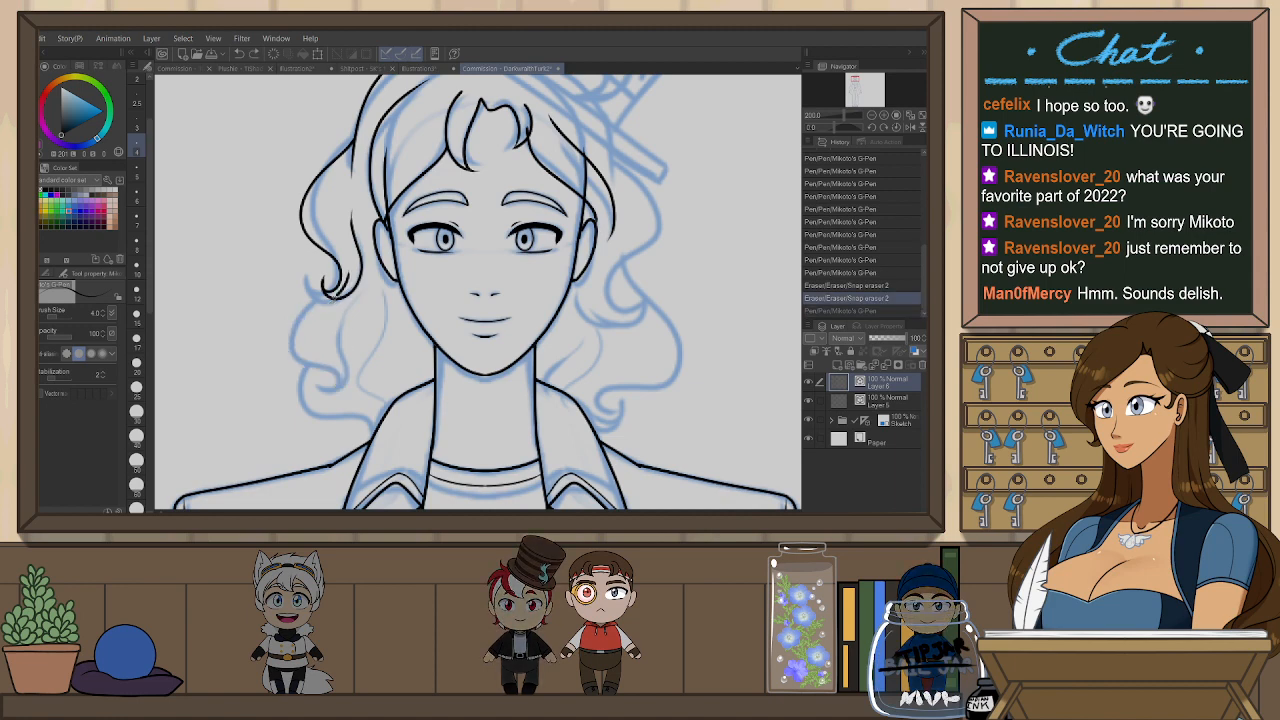
pyautogui.moveTo(338, 376); pyautogui.dragTo(326, 394)
pyautogui.hotkey('ctrl', 'z')
pyautogui.hotkey('ctrl', 'z')
# - Flip the view and ink the upper wavy curl with its hooked end on the character's left, then erase stray line ends
pyautogui.moveTo(646, 269); pyautogui.dragTo(605, 316)
pyautogui.press('h')
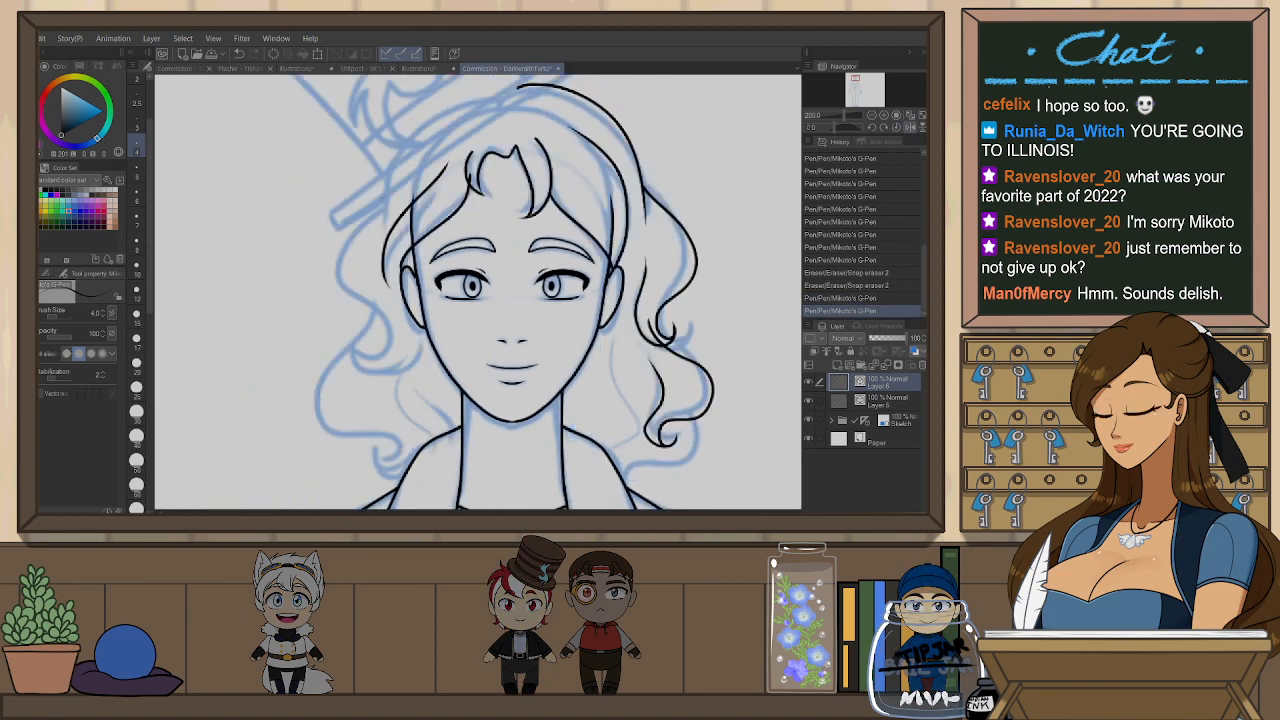
pyautogui.hotkey('ctrl', 'z')
pyautogui.hotkey('ctrl', 'y')
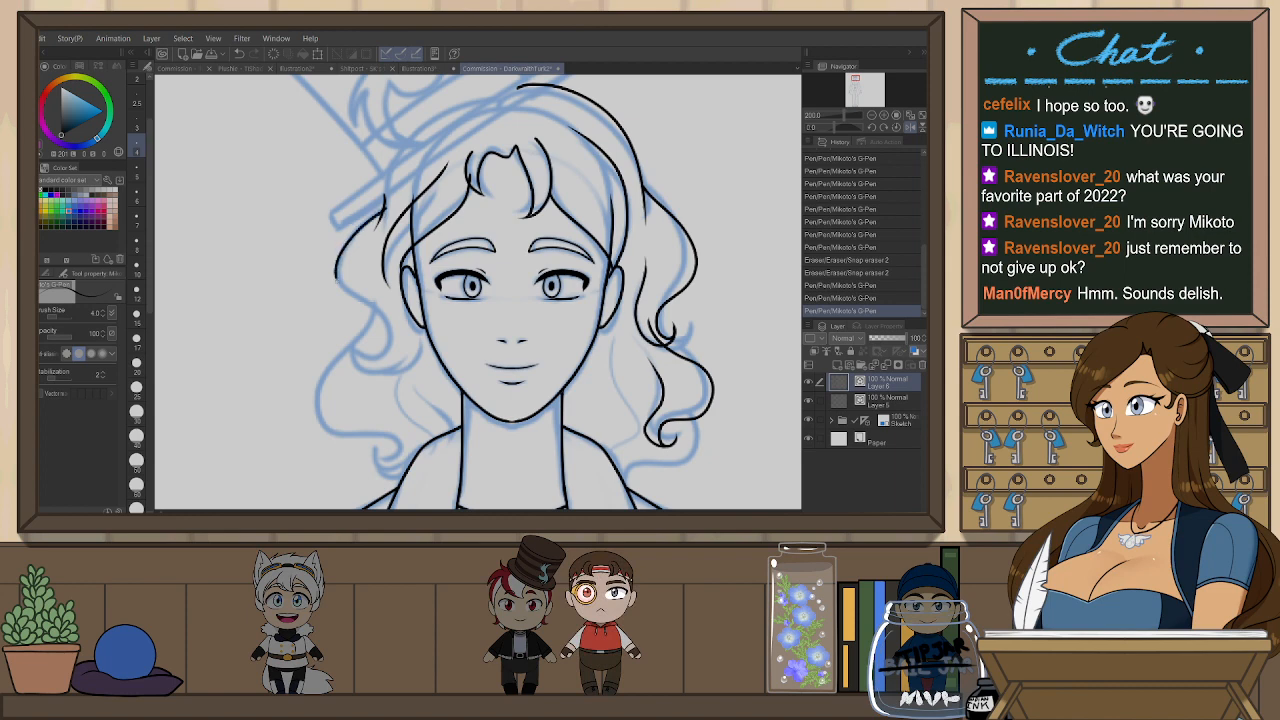
pyautogui.hotkey('ctrl', 'z')
pyautogui.moveTo(384, 198)
pyautogui.mouseDown()
pyautogui.moveTo(397, 344)
pyautogui.moveTo(363, 358)
pyautogui.moveTo(397, 358)
pyautogui.moveTo(391, 376)
pyautogui.moveTo(411, 360)
pyautogui.mouseUp()
pyautogui.hotkey('ctrl', 'z')
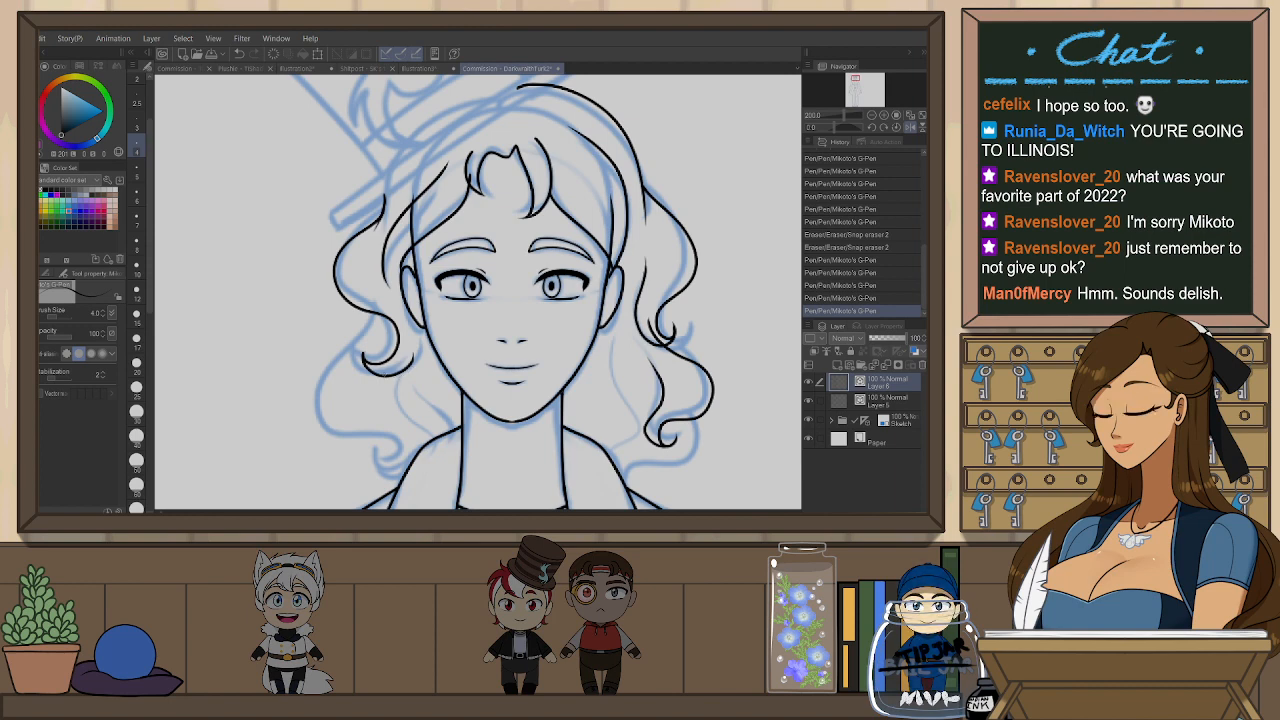
pyautogui.hotkey('ctrl', 'z')
pyautogui.moveTo(396, 376); pyautogui.dragTo(426, 330)
pyautogui.hotkey('ctrl', 'z')
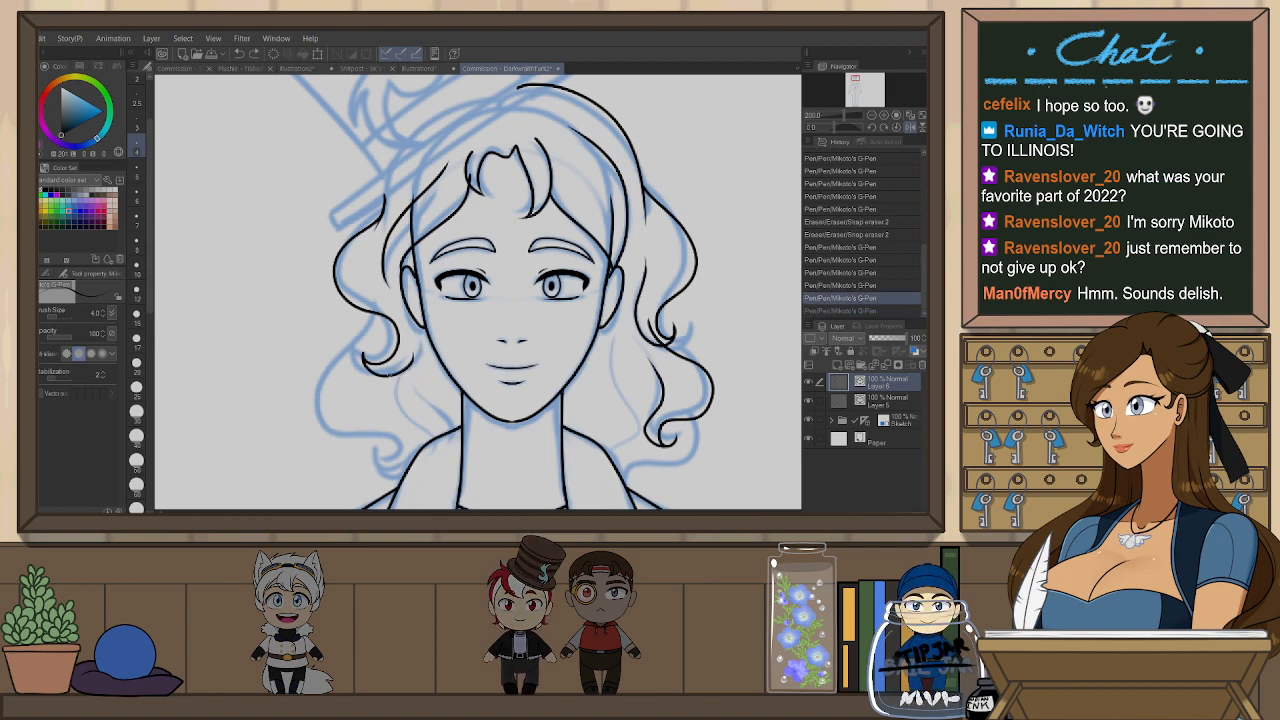
pyautogui.moveTo(390, 376); pyautogui.dragTo(425, 330)
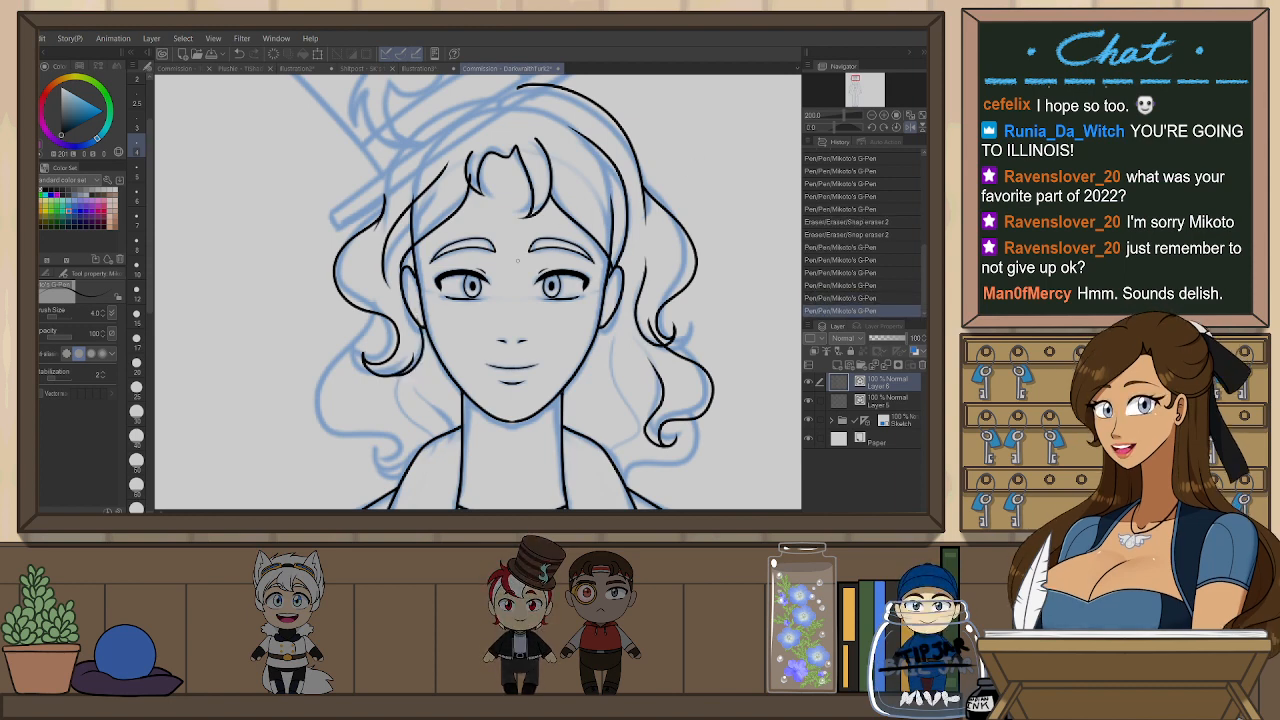
pyautogui.press('e')
pyautogui.moveTo(483, 395); pyautogui.dragTo(497, 361)
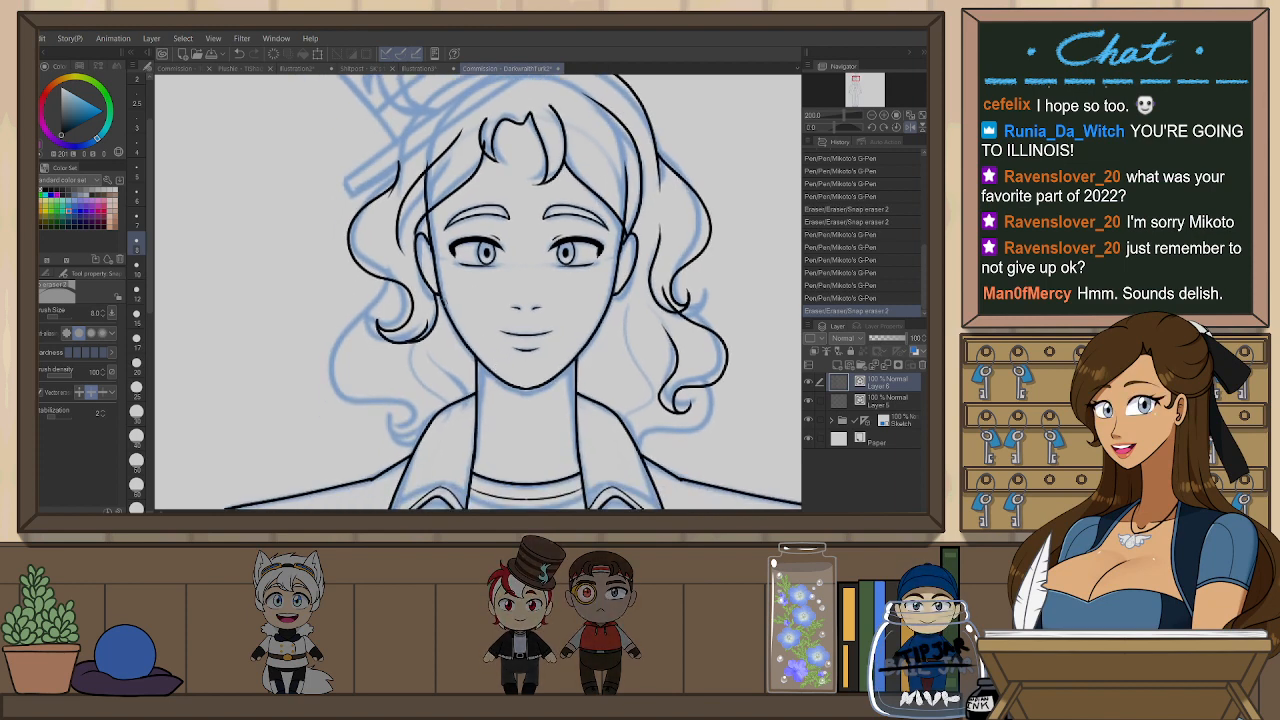
# - Ink the lower wavy curl and its hooked end on the side where the hat brim dips, redoing unsuccessful strokes
pyautogui.press('p')
pyautogui.moveTo(390, 277)
pyautogui.mouseDown()
pyautogui.moveTo(343, 338)
pyautogui.moveTo(387, 401)
pyautogui.mouseUp()
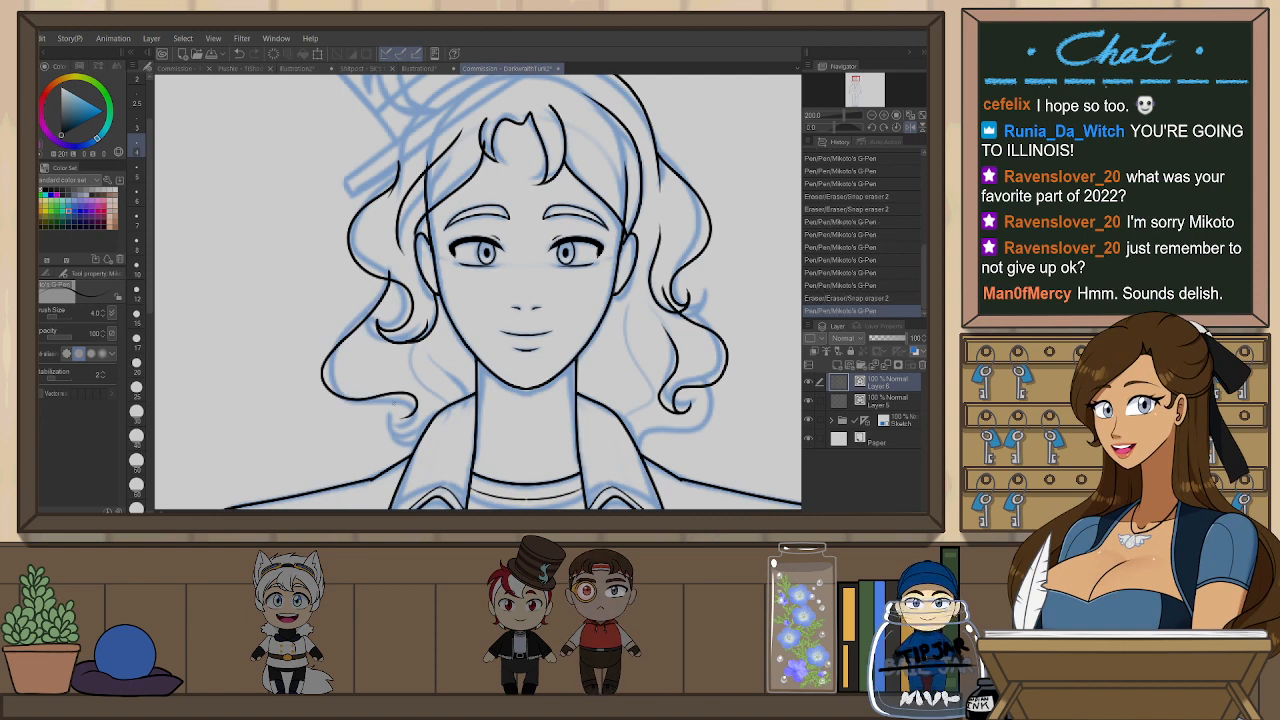
pyautogui.hotkey('ctrl', 'z')
pyautogui.moveTo(390, 277)
pyautogui.mouseDown()
pyautogui.moveTo(330, 336)
pyautogui.moveTo(411, 382)
pyautogui.moveTo(400, 387)
pyautogui.moveTo(384, 297)
pyautogui.moveTo(328, 349)
pyautogui.moveTo(405, 387)
pyautogui.moveTo(410, 418)
pyautogui.mouseUp()
pyautogui.hotkey('ctrl', 'z')
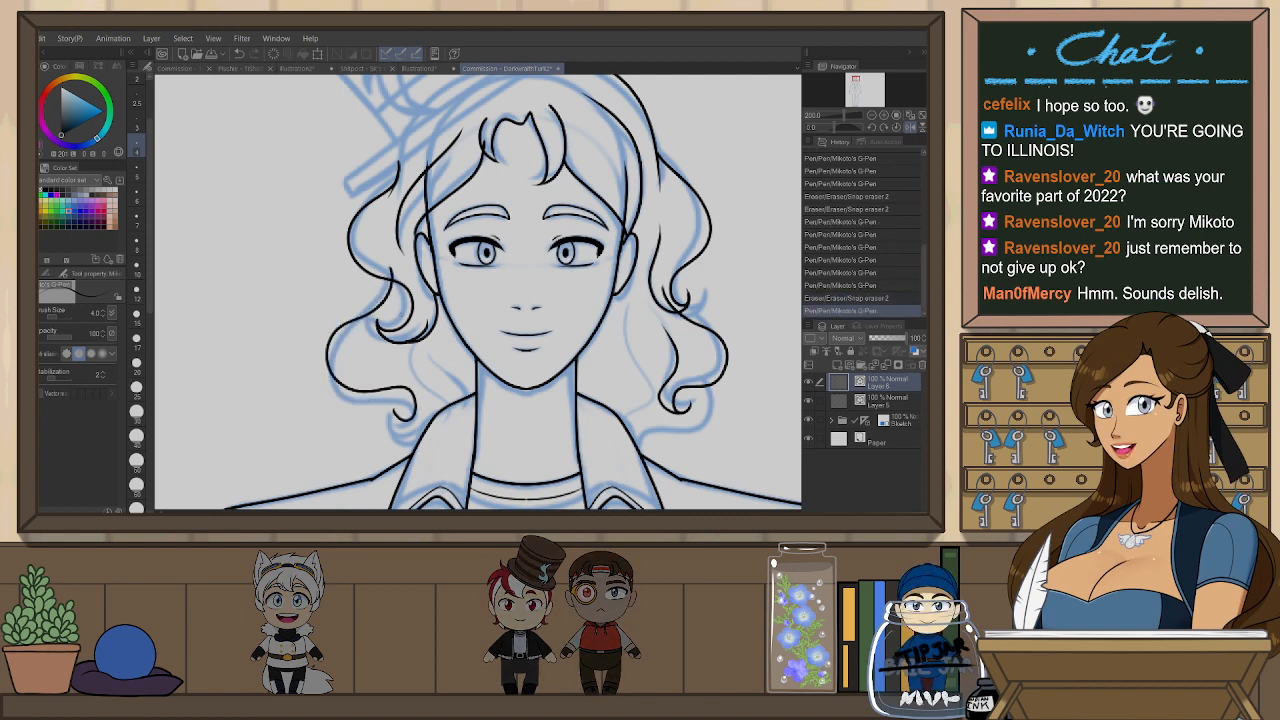
pyautogui.hotkey('ctrl', 'z')
pyautogui.moveTo(391, 268)
pyautogui.mouseDown()
pyautogui.moveTo(328, 329)
pyautogui.moveTo(426, 420)
pyautogui.mouseUp()
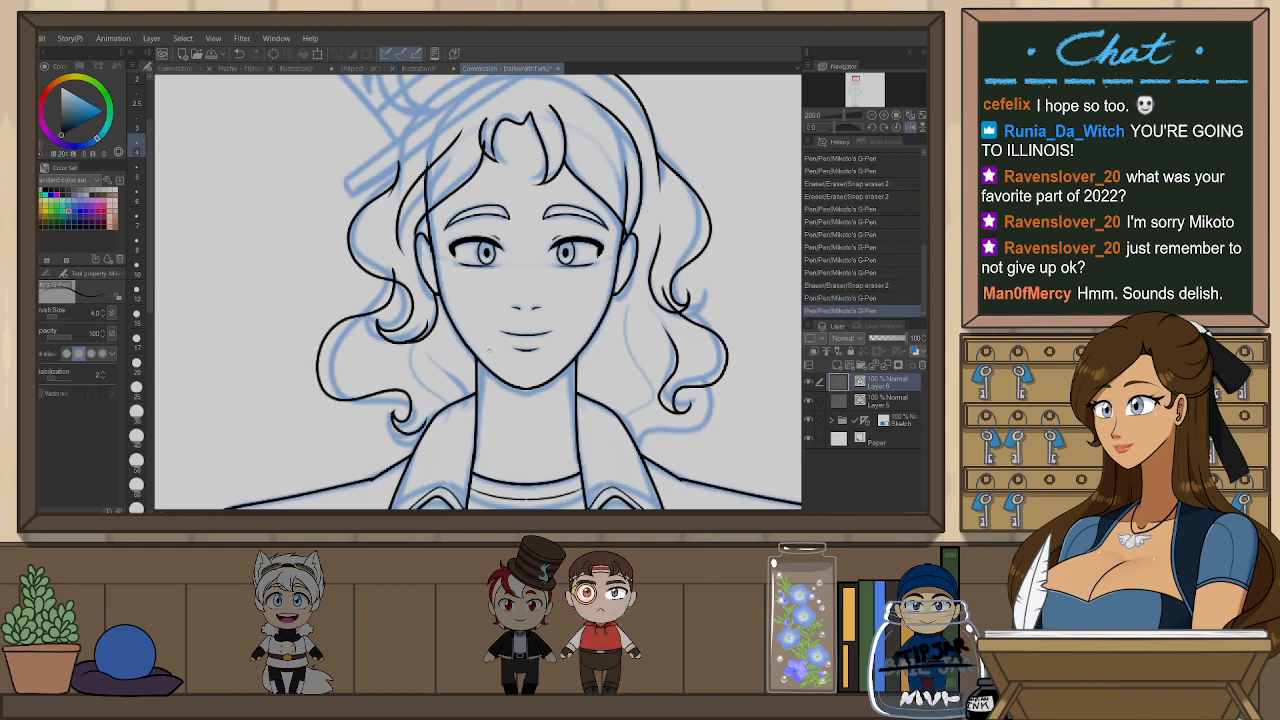
pyautogui.hotkey('ctrl', 'z')
pyautogui.moveTo(391, 410)
pyautogui.mouseDown()
pyautogui.moveTo(432, 427)
pyautogui.moveTo(428, 440)
pyautogui.mouseUp()
pyautogui.hotkey('ctrl', 'z')
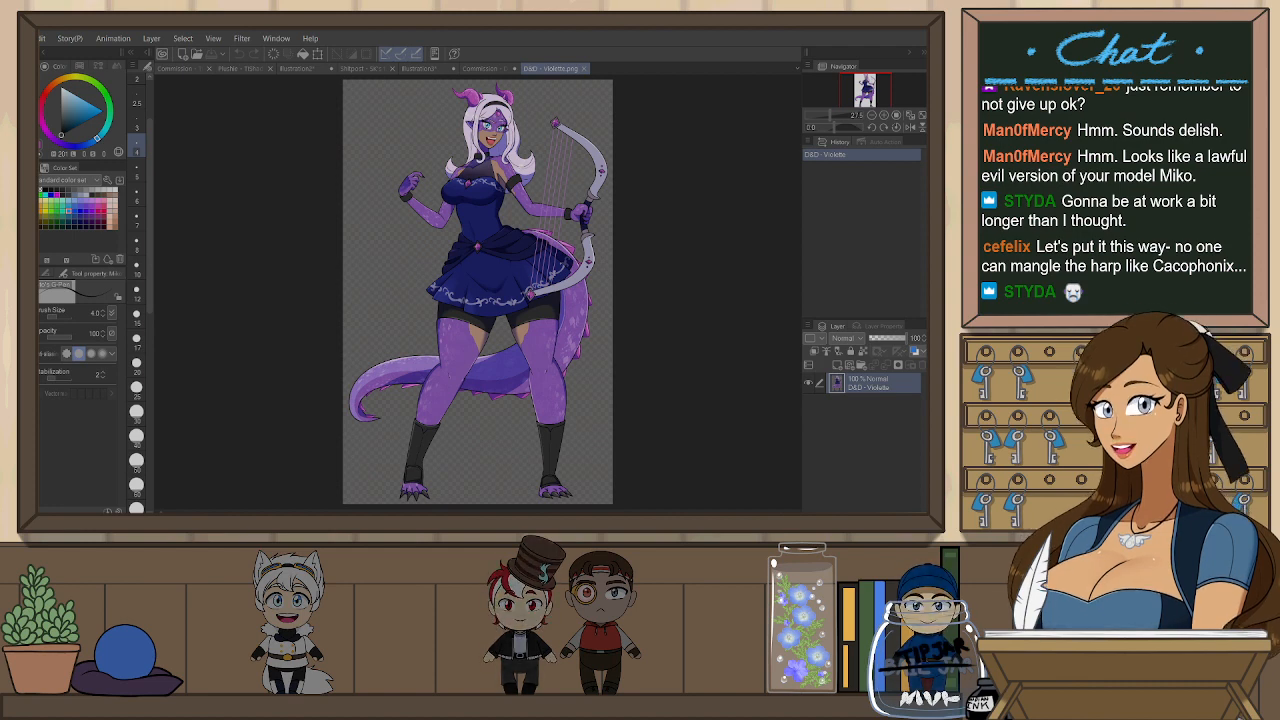
# - Close the D&D - Violette image and ink a wavy inner strand between the lower curl and the neck
pyautogui.click(588, 68)
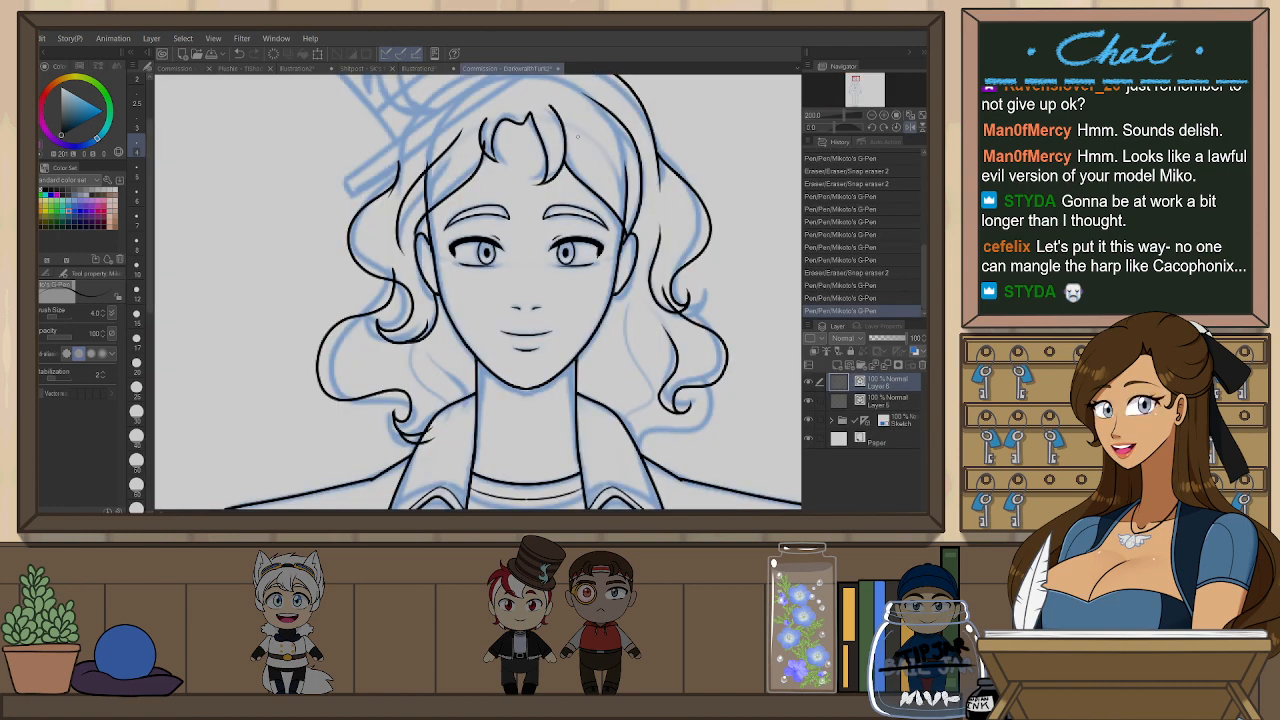
pyautogui.moveTo(546, 326); pyautogui.dragTo(544, 338)
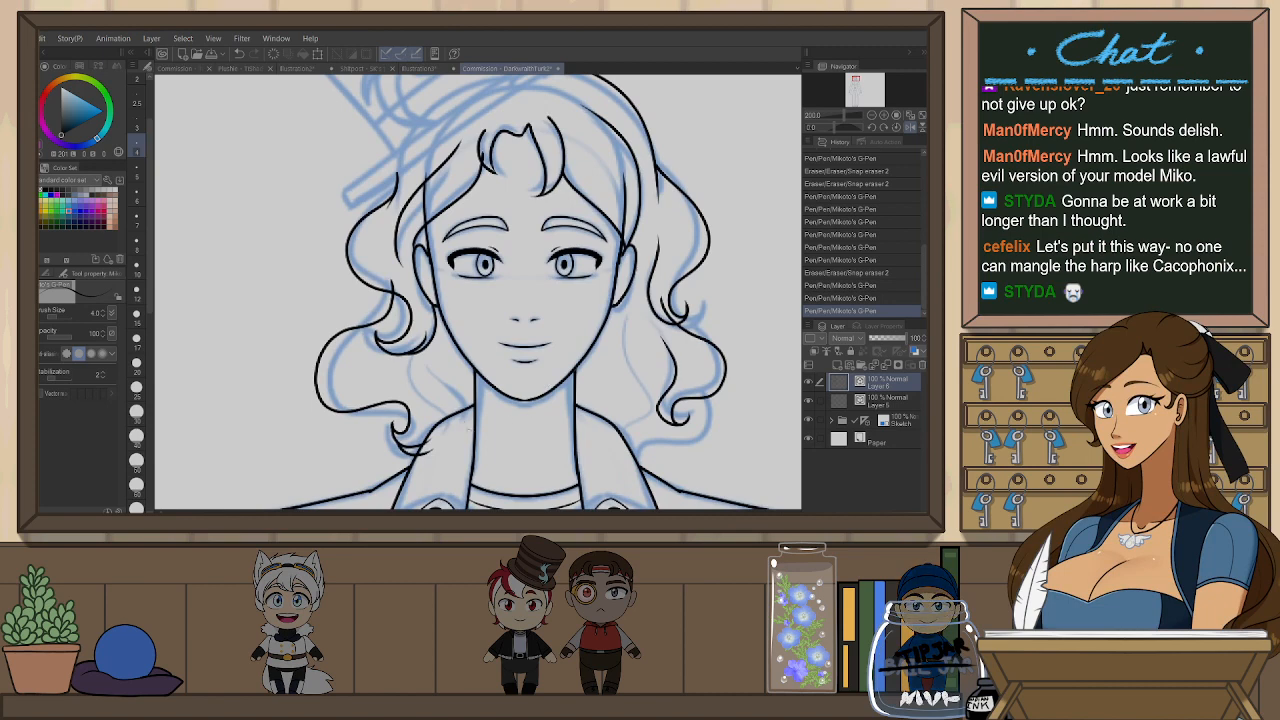
pyautogui.moveTo(417, 358); pyautogui.dragTo(462, 440)
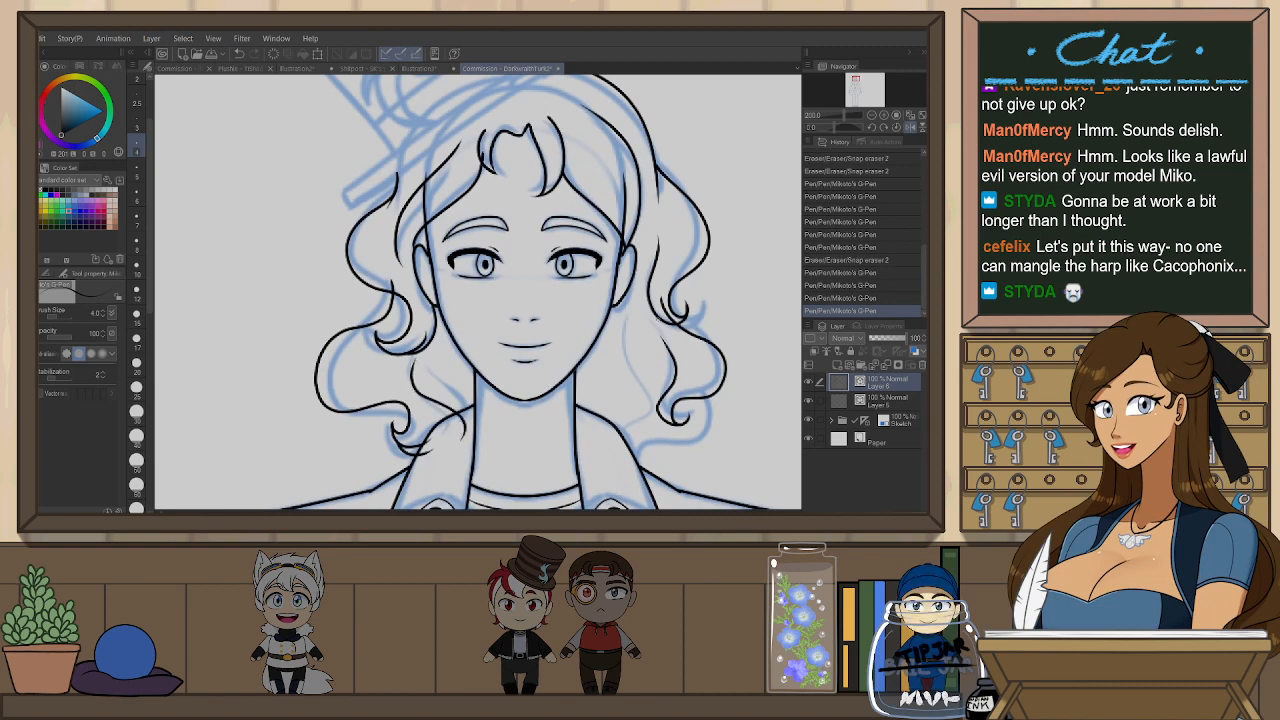
# - Flip the view and ink the underside of the lowest curl sweeping onto the shoulder, on the raised-brim side
pyautogui.press('h')
pyautogui.moveTo(282, 384); pyautogui.dragTo(250, 440)
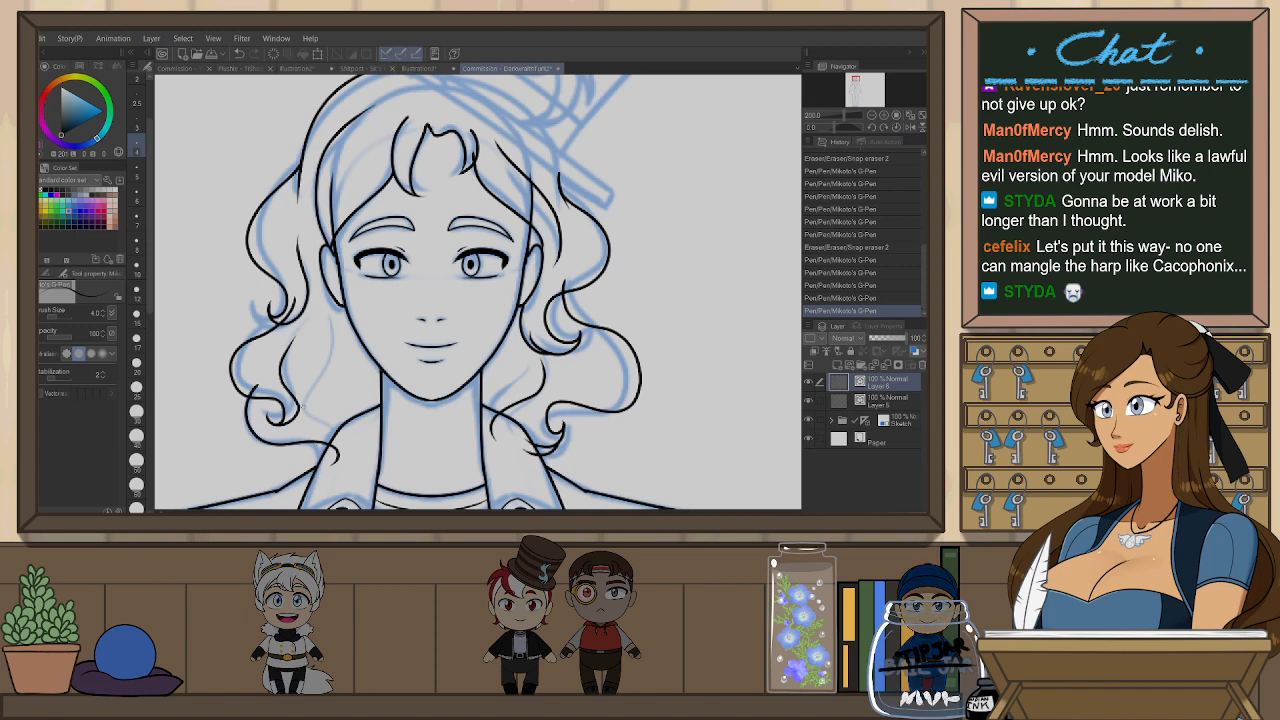
pyautogui.hotkey('ctrl', 'z')
pyautogui.moveTo(352, 438); pyautogui.dragTo(326, 464)
# - Ink the inner wavy strands running from the ear to the shoulder on the raised-brim side, redoing unsuccessful strokes
pyautogui.moveTo(300, 380); pyautogui.dragTo(364, 424)
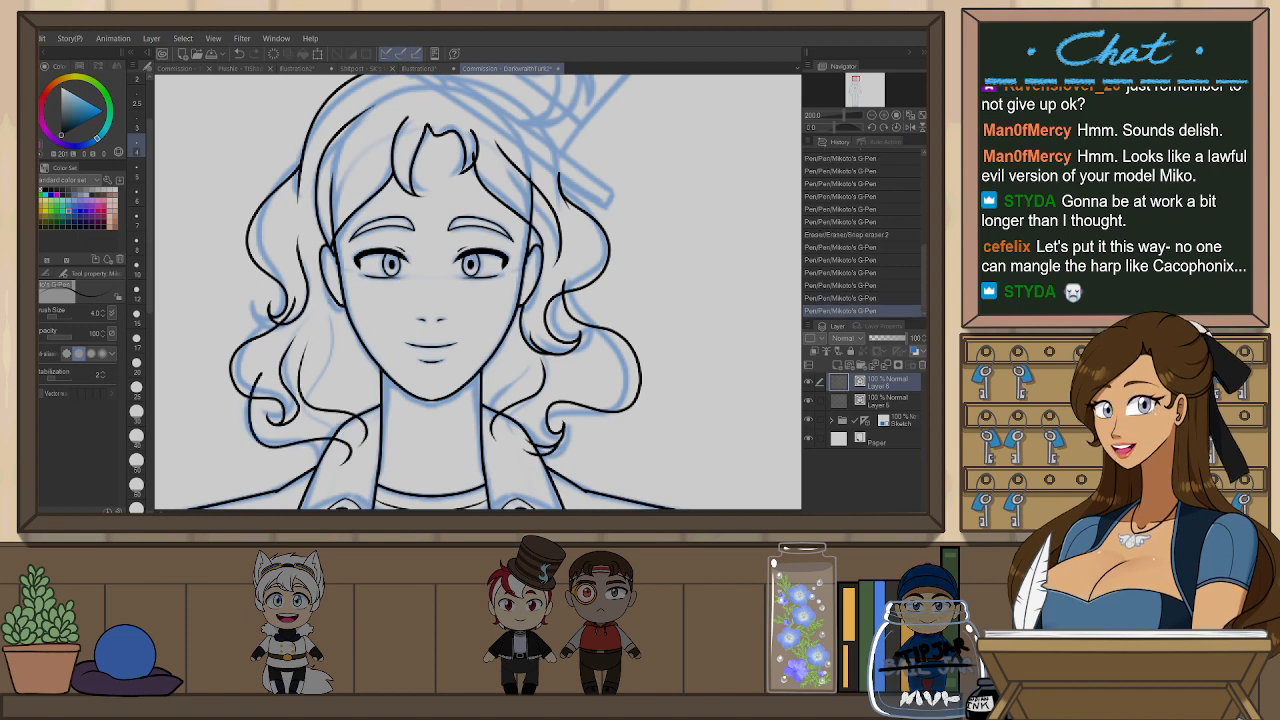
pyautogui.hotkey('ctrl', 'z')
pyautogui.moveTo(330, 299); pyautogui.dragTo(365, 430)
pyautogui.hotkey('ctrl', 'z')
pyautogui.hotkey('ctrl', 'z')
pyautogui.moveTo(336, 304); pyautogui.dragTo(370, 427)
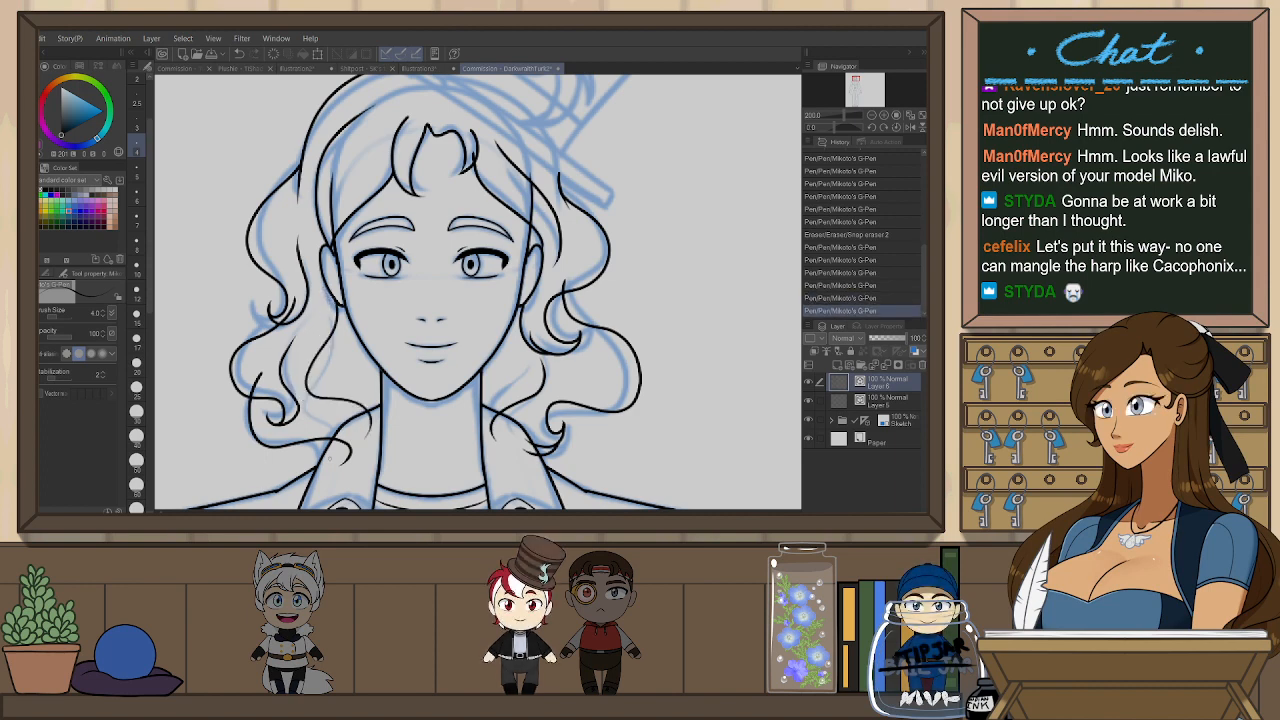
pyautogui.moveTo(315, 362); pyautogui.dragTo(392, 416)
pyautogui.hotkey('ctrl', 'z')
pyautogui.moveTo(315, 362)
pyautogui.mouseDown()
pyautogui.moveTo(398, 417)
pyautogui.moveTo(346, 462)
pyautogui.moveTo(371, 424)
pyautogui.mouseUp()
# - Erase the hair line ends that overlap the collar and shoulder, and tidy the curl end beside the face
pyautogui.press('e')
pyautogui.moveTo(498, 430)
pyautogui.mouseDown()
pyautogui.moveTo(489, 418)
pyautogui.moveTo(540, 452)
pyautogui.mouseUp()
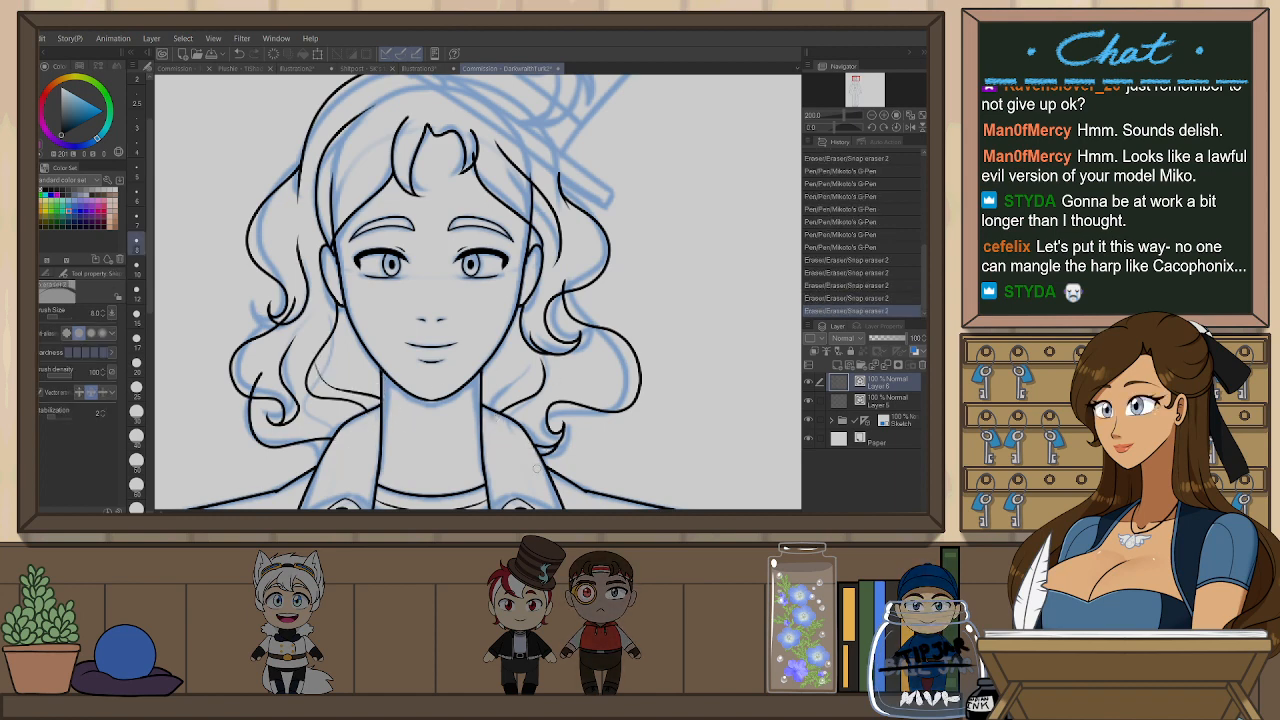
pyautogui.press('p')
pyautogui.press('e')
pyautogui.moveTo(301, 267); pyautogui.dragTo(307, 287)
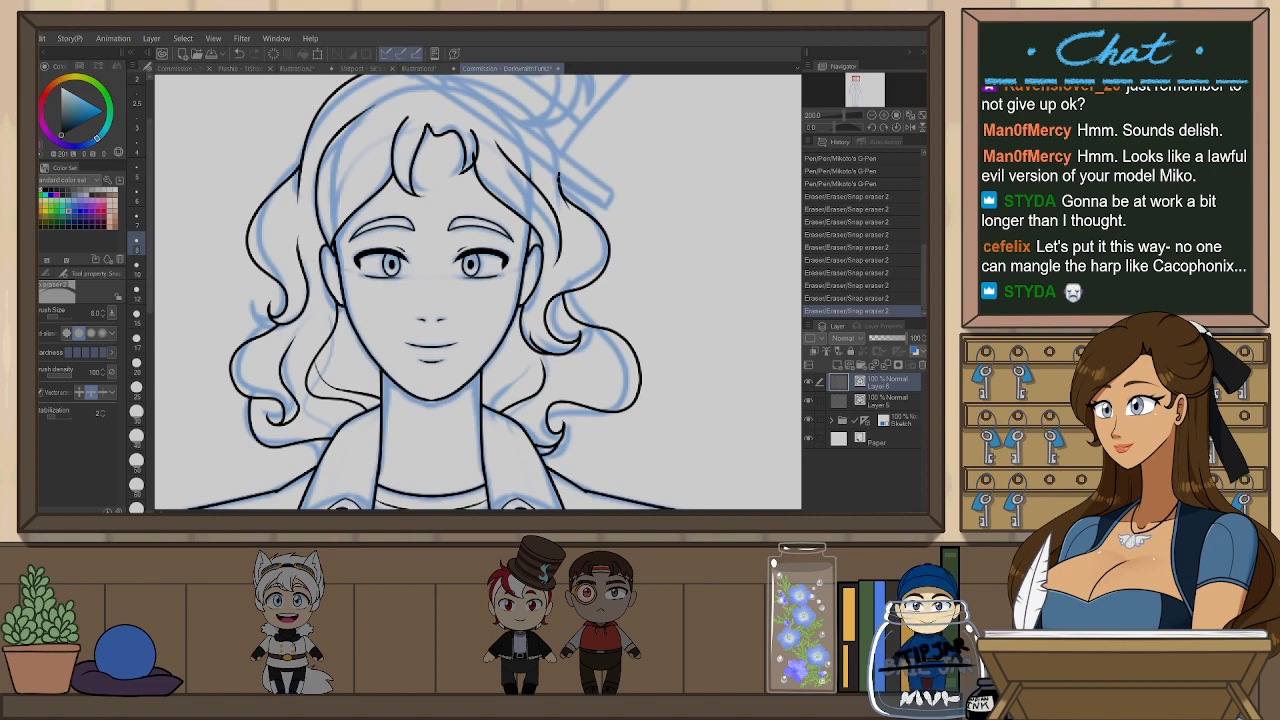
# - Flip the view and ink a hair strand from below each ear down beside the neck, redoing unsuccessful strokes
pyautogui.press('h')
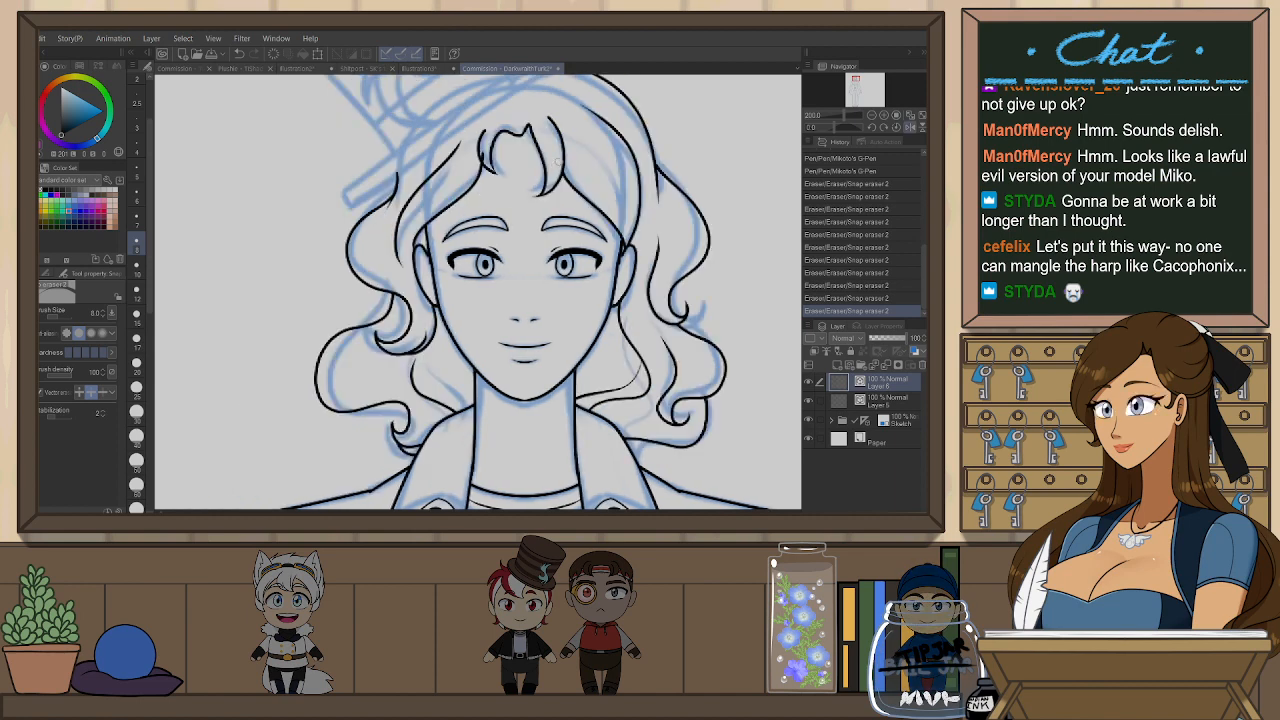
pyautogui.press('p')
pyautogui.moveTo(432, 318); pyautogui.dragTo(444, 378)
pyautogui.hotkey('ctrl', 'z')
pyautogui.moveTo(434, 332); pyautogui.dragTo(473, 408)
pyautogui.press('e')
pyautogui.press('p')
pyautogui.moveTo(617, 314); pyautogui.dragTo(594, 388)
pyautogui.hotkey('ctrl', 'z')
pyautogui.moveTo(615, 318)
pyautogui.mouseDown()
pyautogui.moveTo(602, 381)
pyautogui.moveTo(578, 392)
pyautogui.mouseUp()
pyautogui.hotkey('ctrl', 'z')
pyautogui.hotkey('ctrl', 'z')
pyautogui.moveTo(614, 317); pyautogui.dragTo(600, 390)
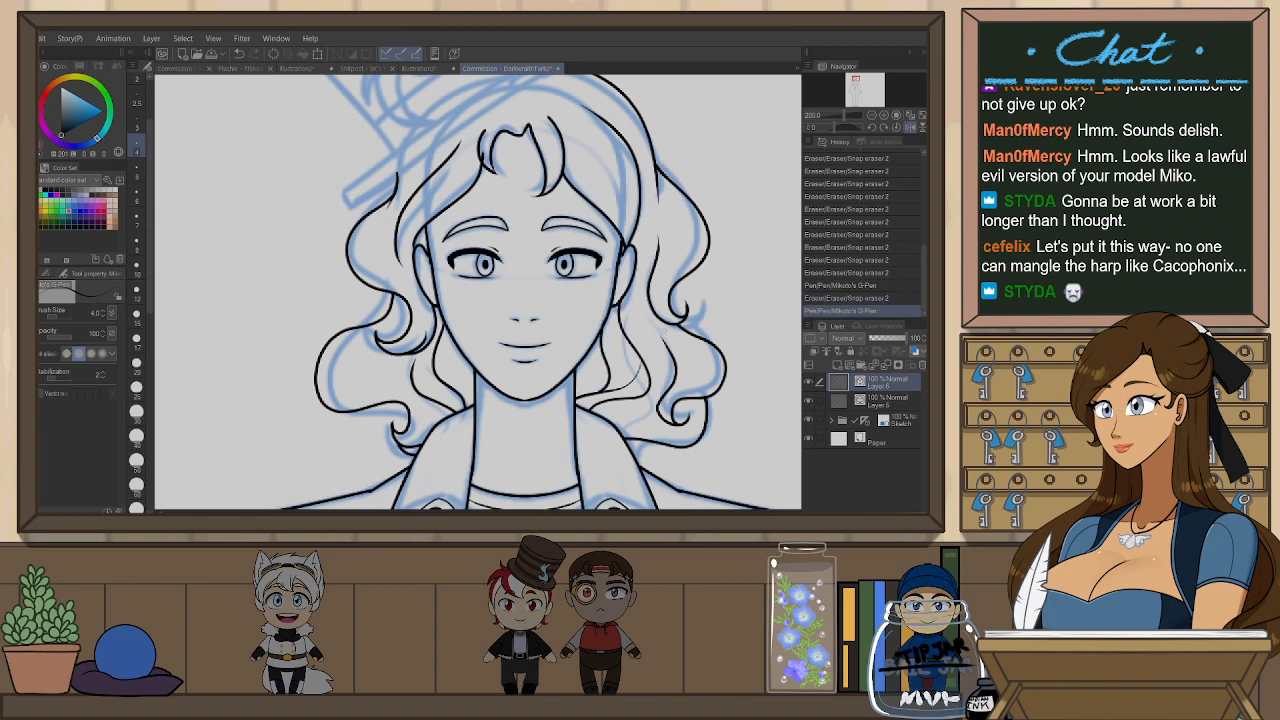
# - Erase stray line ends where the curls and inner strands overlap on both sides of the neck
pyautogui.press('e')
pyautogui.moveTo(655, 326); pyautogui.dragTo(663, 333)
pyautogui.scroll(-2, 663, 333)
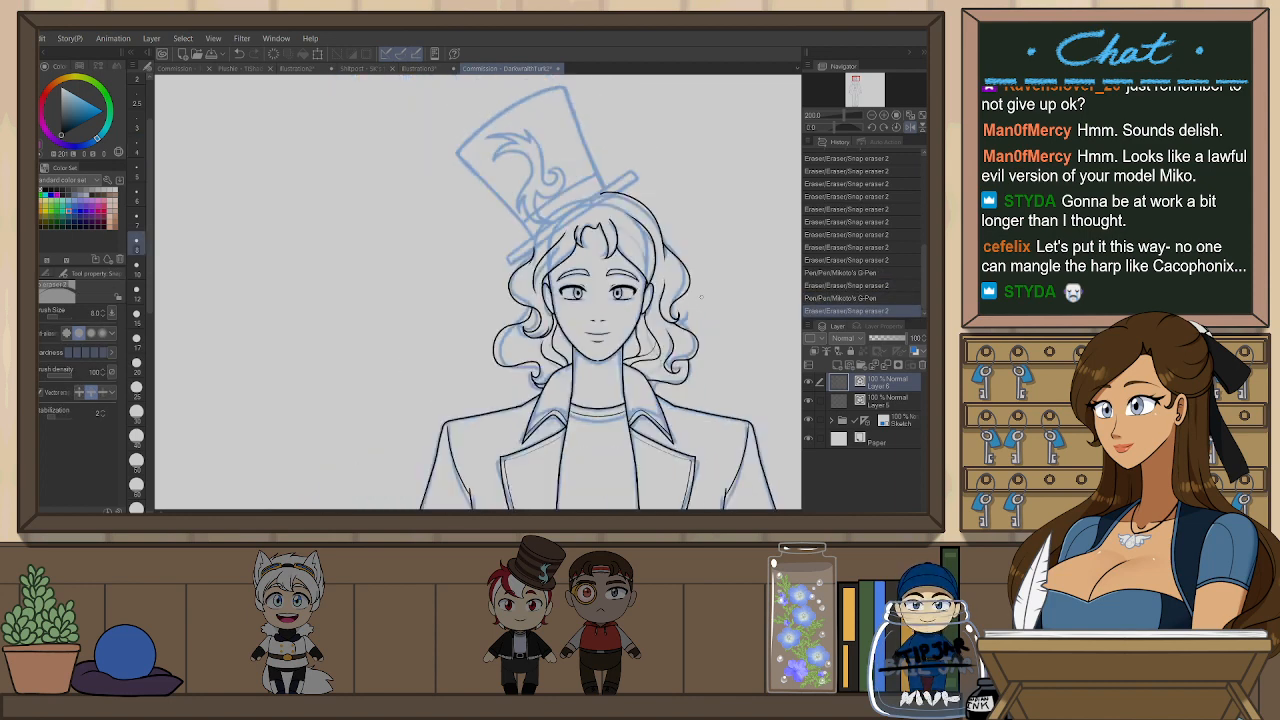
pyautogui.scroll(2, 683, 364)
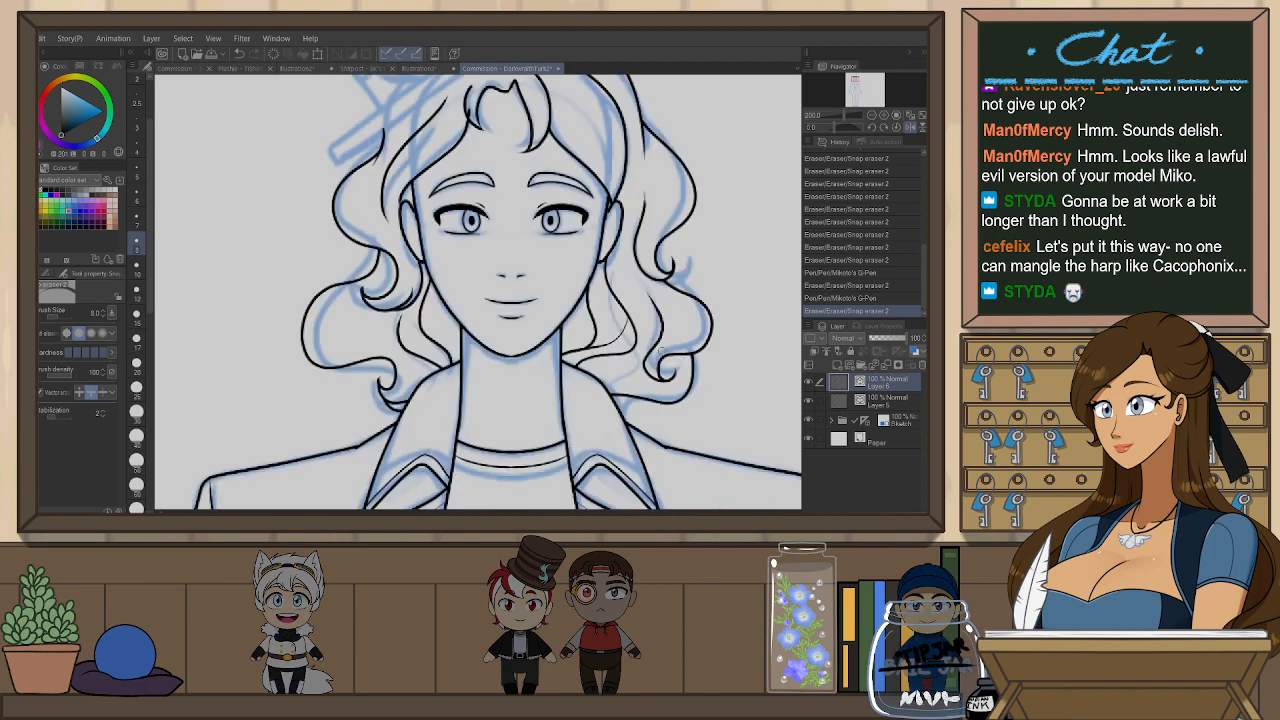
pyautogui.press('p')
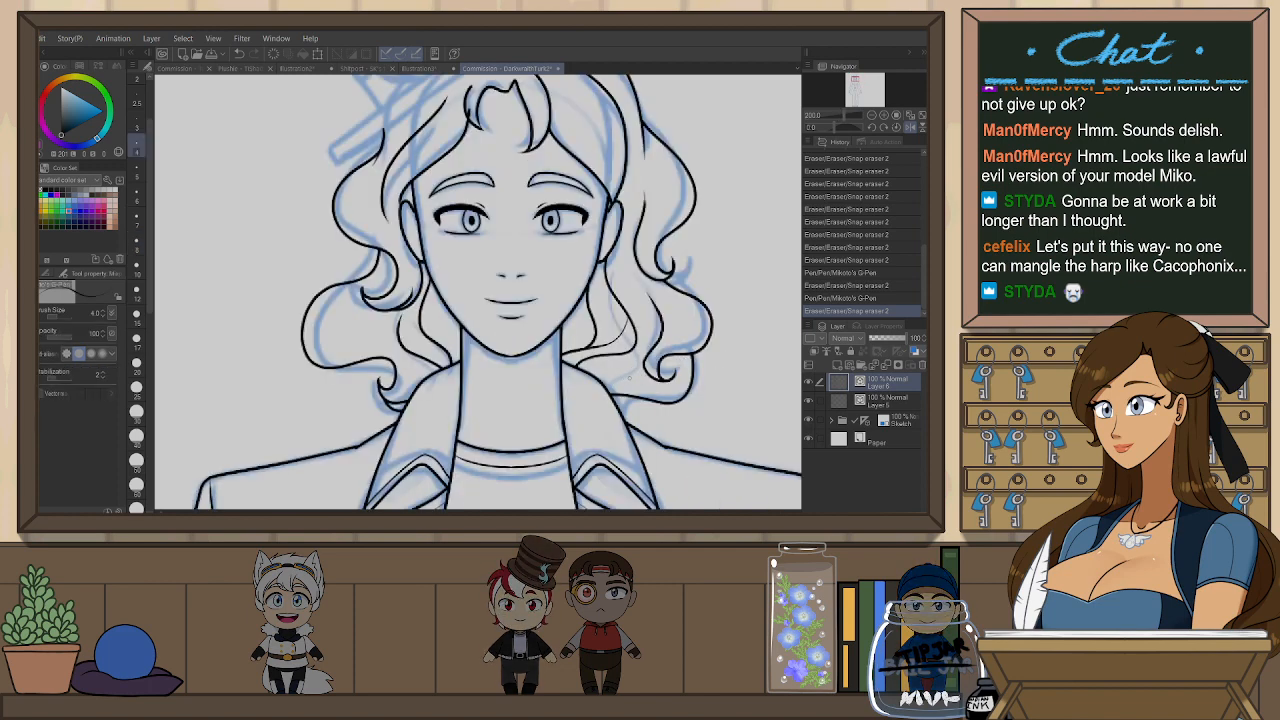
pyautogui.moveTo(634, 402); pyautogui.dragTo(617, 415)
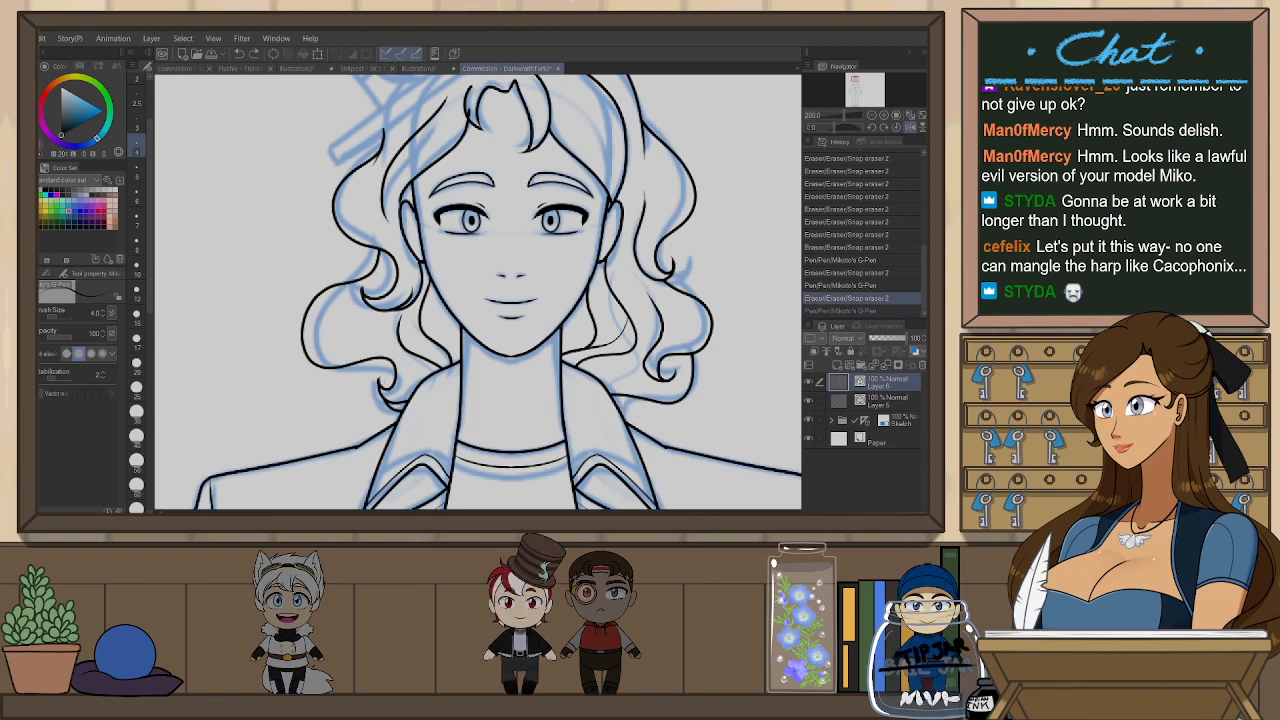
pyautogui.press('e')
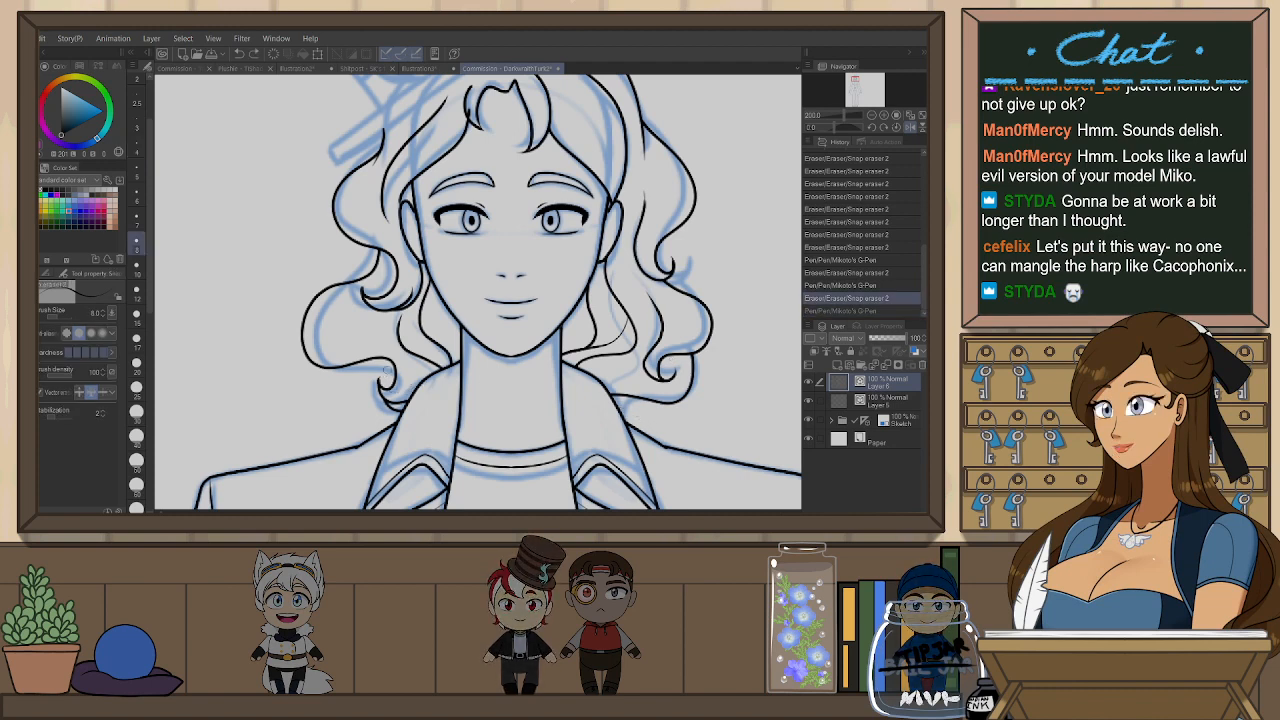
pyautogui.click(385, 377)
pyautogui.moveTo(678, 258); pyautogui.dragTo(642, 408)
pyautogui.moveTo(622, 316); pyautogui.dragTo(647, 364)
pyautogui.press('p')
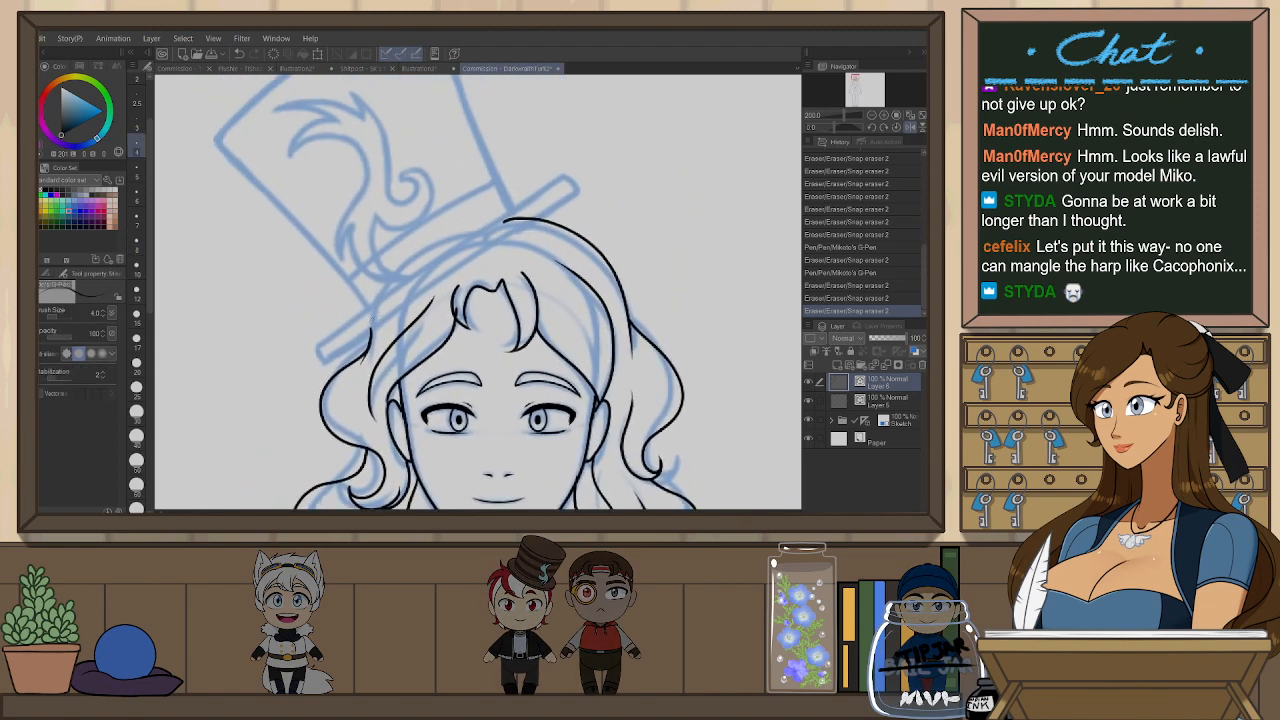
# - Erase the overshooting forelock line, change the line-art layer's ruler, and try a stroke joining the two front curls
pyautogui.press('e')
pyautogui.moveTo(454, 304); pyautogui.dragTo(465, 314)
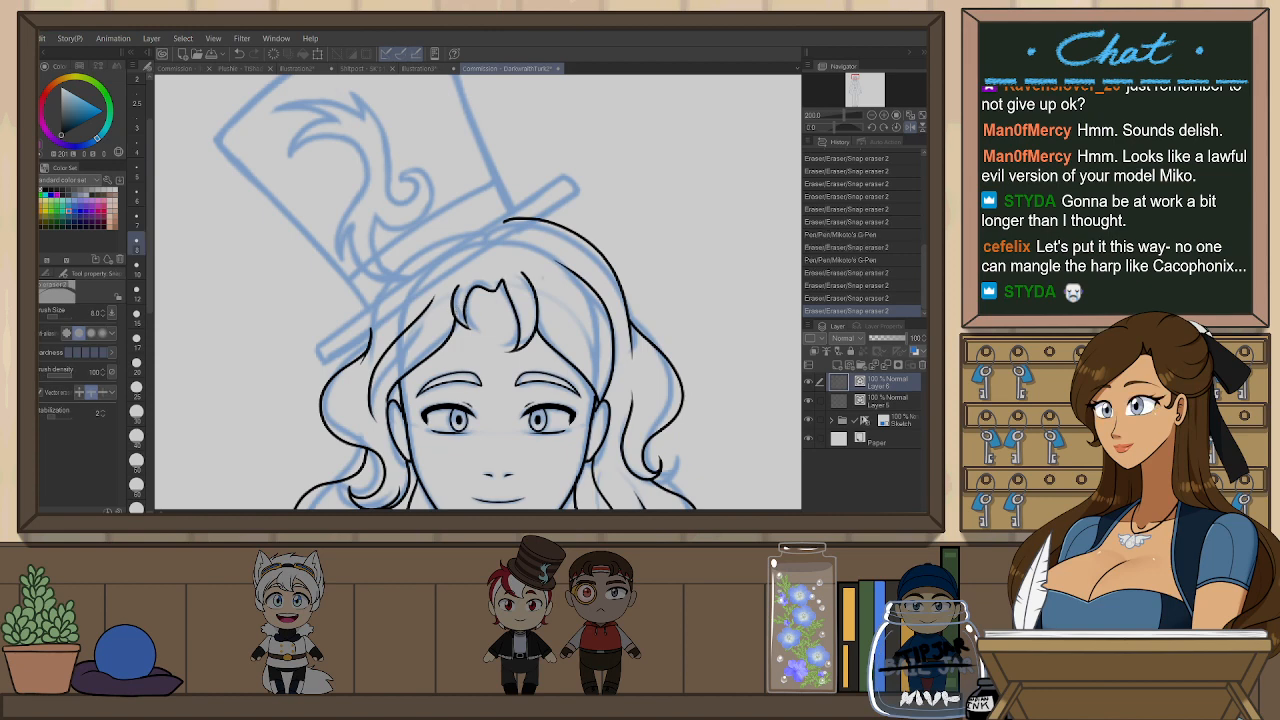
pyautogui.click(866, 418)
pyautogui.click(809, 381)
pyautogui.click(810, 382)
pyautogui.click(888, 383)
pyautogui.press('p')
pyautogui.moveTo(469, 297)
pyautogui.mouseDown()
pyautogui.moveTo(536, 298)
pyautogui.moveTo(526, 302)
pyautogui.mouseUp()
pyautogui.hotkey('ctrl', 'z')
# - Rework the line joining the two front curls, changing the layer's ruler again, and erase its stray ends
pyautogui.press('e')
pyautogui.hotkey('ctrl', 'z')
pyautogui.hotkey('ctrl', 'z')
pyautogui.hotkey('ctrl', 'z')
pyautogui.hotkey('ctrl', 'z')
pyautogui.moveTo(863, 383); pyautogui.dragTo(880, 421)
pyautogui.moveTo(515, 290); pyautogui.dragTo(506, 296)
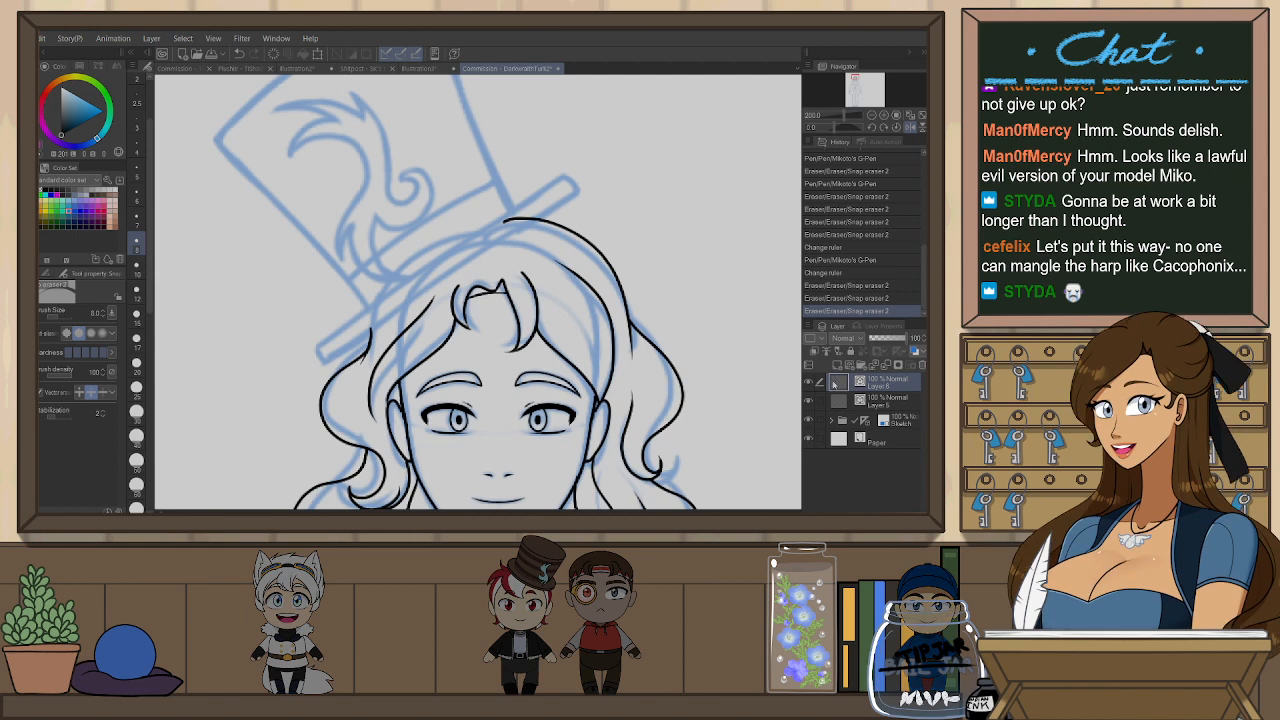
# - Ink the long lower edge of the tilted top hat's brim as one straight stroke, redoing unsuccessful attempts
pyautogui.moveTo(665, 343); pyautogui.dragTo(676, 374)
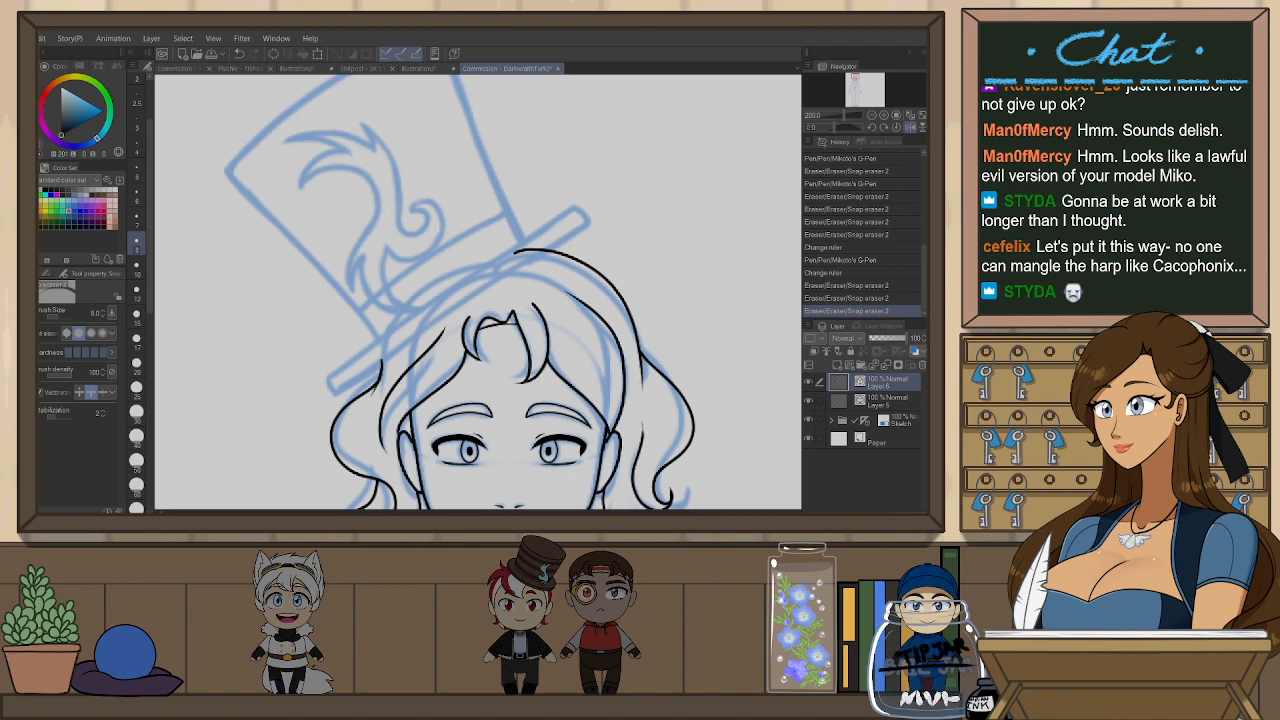
pyautogui.moveTo(446, 342); pyautogui.dragTo(480, 371)
pyautogui.press('p')
pyautogui.moveTo(366, 423); pyautogui.dragTo(506, 330)
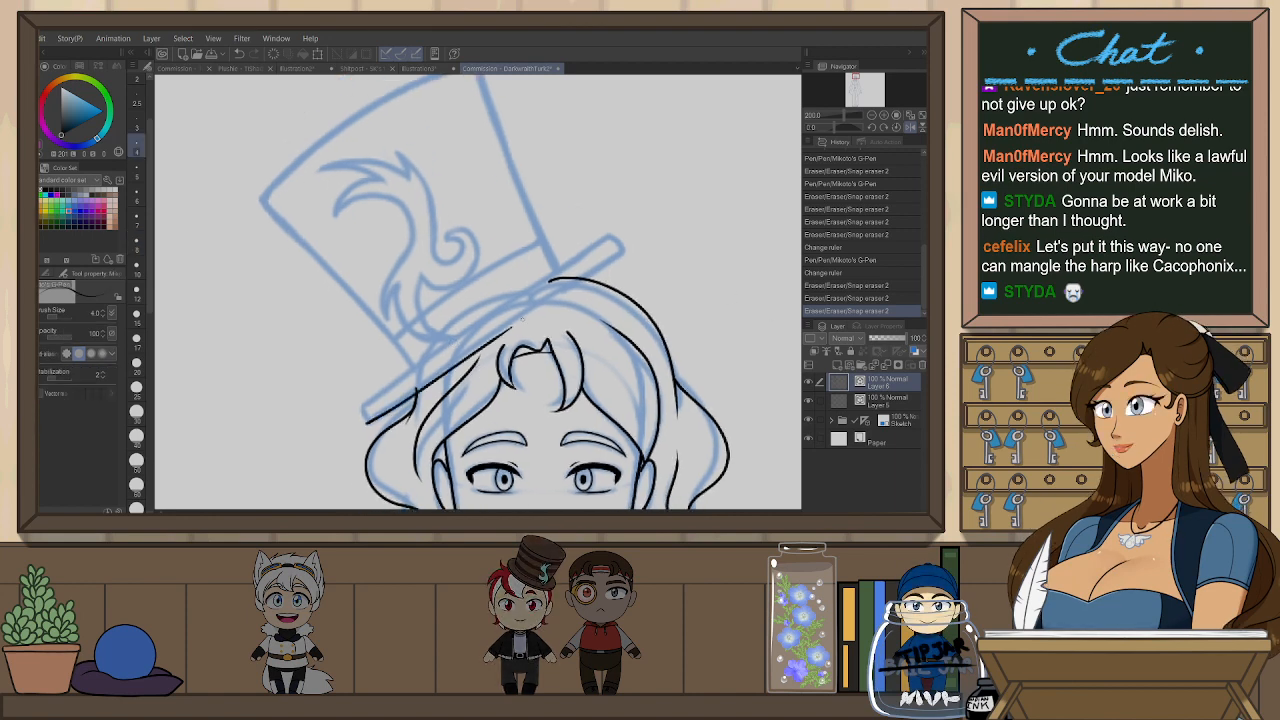
pyautogui.hotkey('ctrl', 'z')
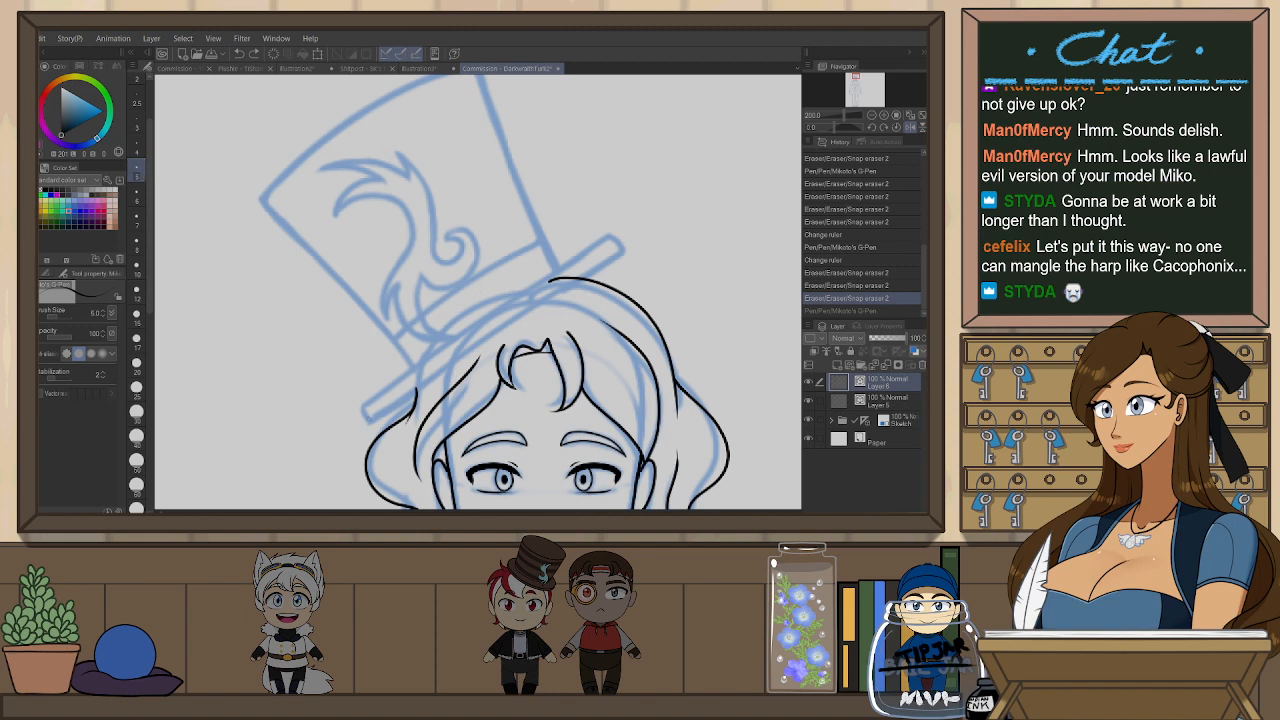
pyautogui.moveTo(367, 420); pyautogui.dragTo(658, 230)
pyautogui.click(137, 150)
pyautogui.hotkey('ctrl', 'z')
pyautogui.moveTo(367, 422); pyautogui.dragTo(657, 226)
pyautogui.hotkey('ctrl', 'z')
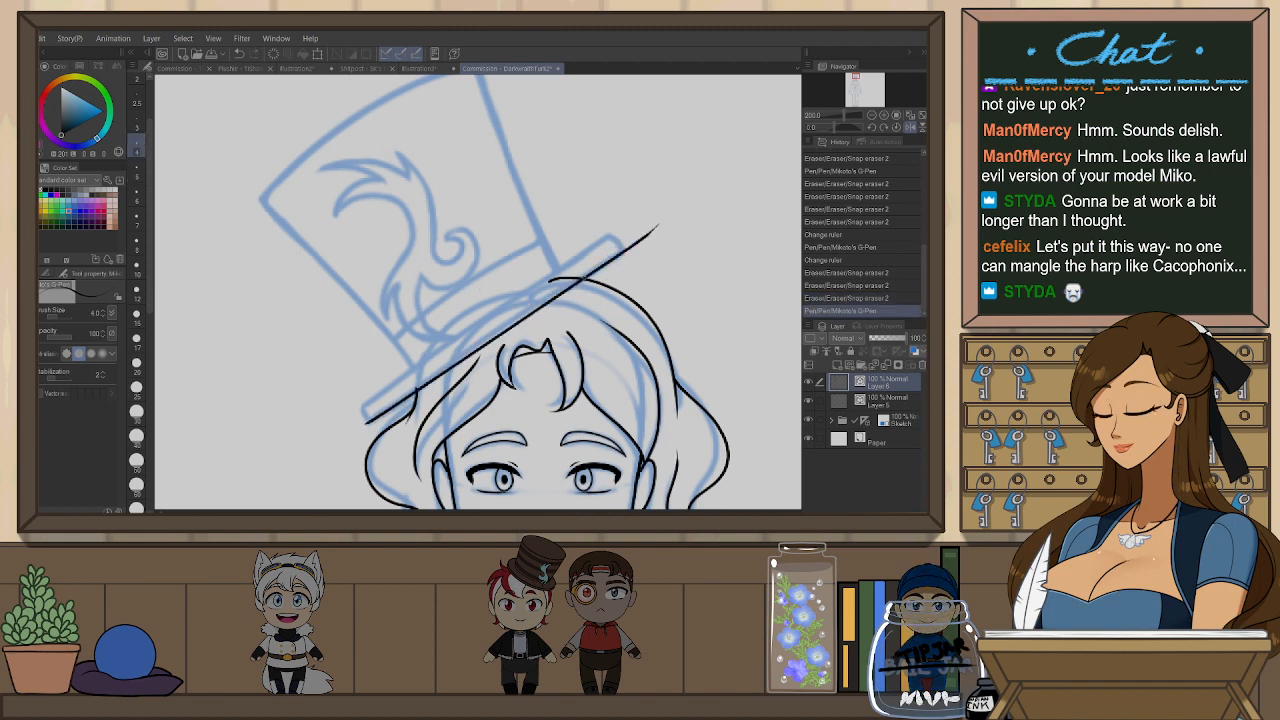
pyautogui.hotkey('ctrl', 'z')
pyautogui.moveTo(368, 425); pyautogui.dragTo(628, 236)
pyautogui.hotkey('ctrl', 'z')
# - Ink the upper edge of the hat brim parallel to the lower one and close the brim's low end
pyautogui.moveTo(362, 408); pyautogui.dragTo(614, 234)
pyautogui.hotkey('ctrl', 'z')
pyautogui.moveTo(358, 410); pyautogui.dragTo(612, 228)
pyautogui.hotkey('ctrl', 'z')
pyautogui.moveTo(358, 408)
pyautogui.mouseDown()
pyautogui.moveTo(628, 240)
pyautogui.moveTo(631, 218)
pyautogui.moveTo(615, 244)
pyautogui.mouseUp()
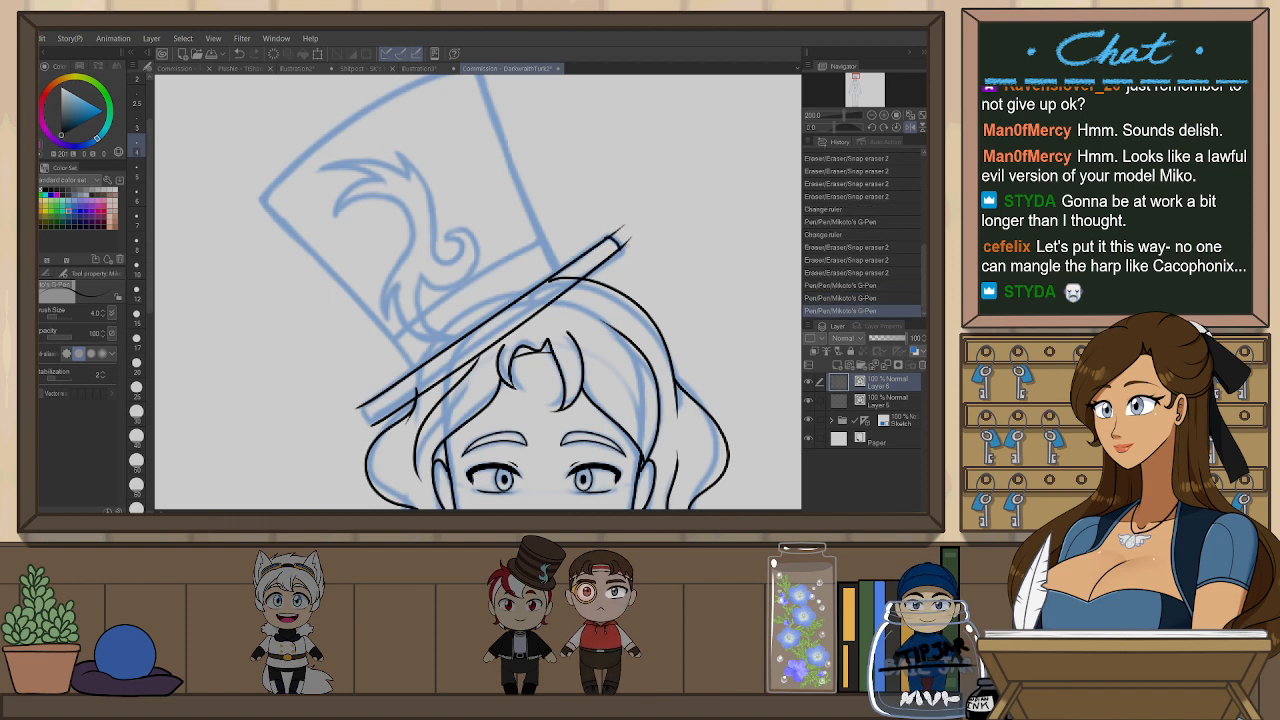
pyautogui.moveTo(359, 406); pyautogui.dragTo(369, 422)
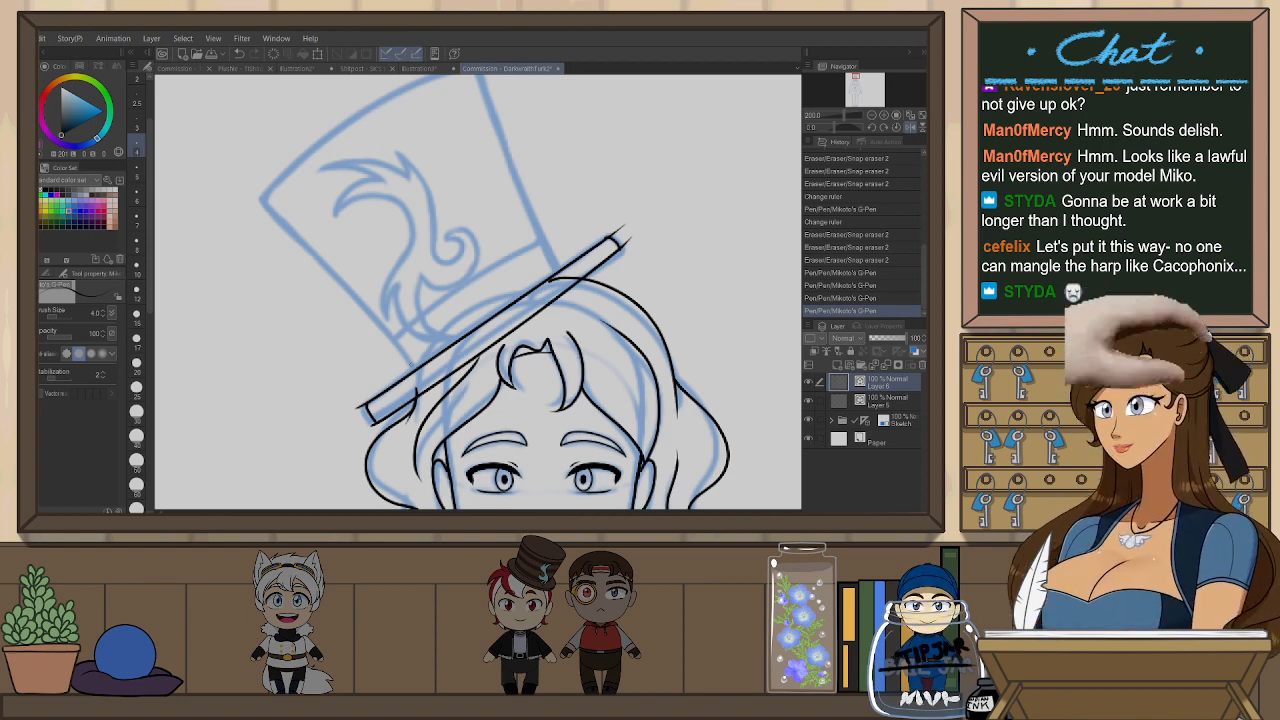
# - Flip the view and erase the overshooting line at the corner of the brim's low end
pyautogui.moveTo(665, 287); pyautogui.dragTo(630, 322)
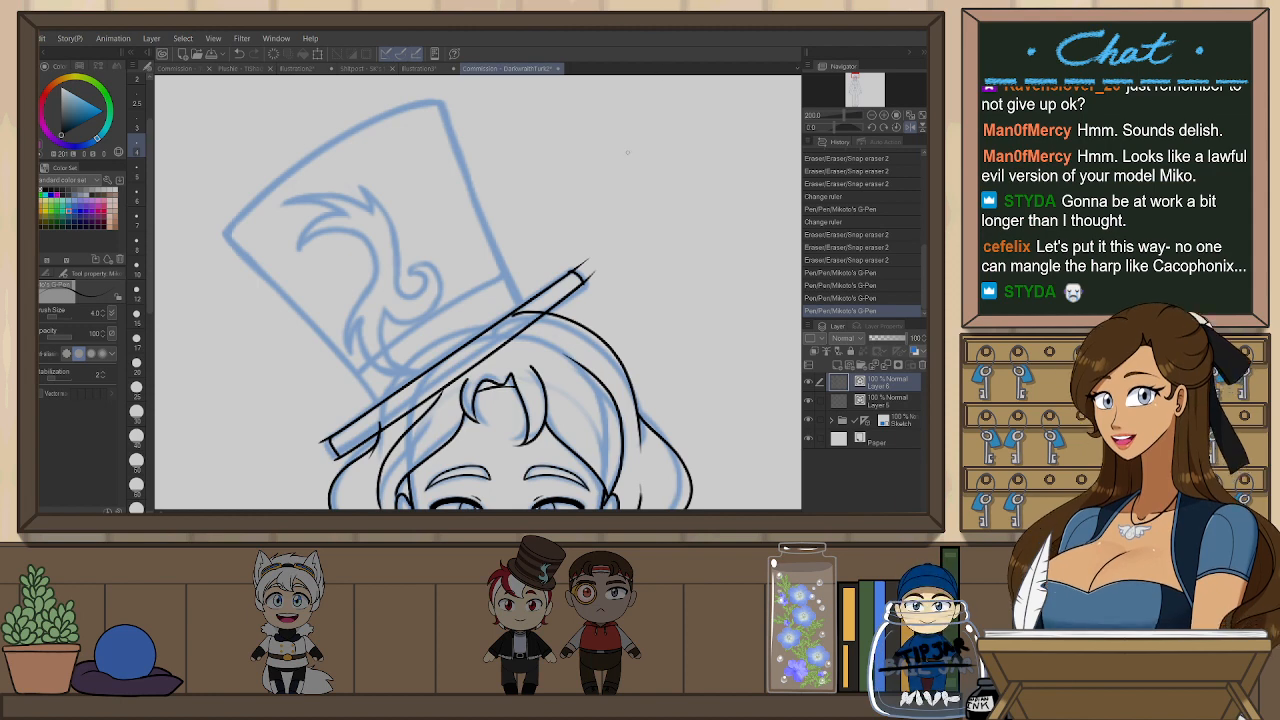
pyautogui.press('h')
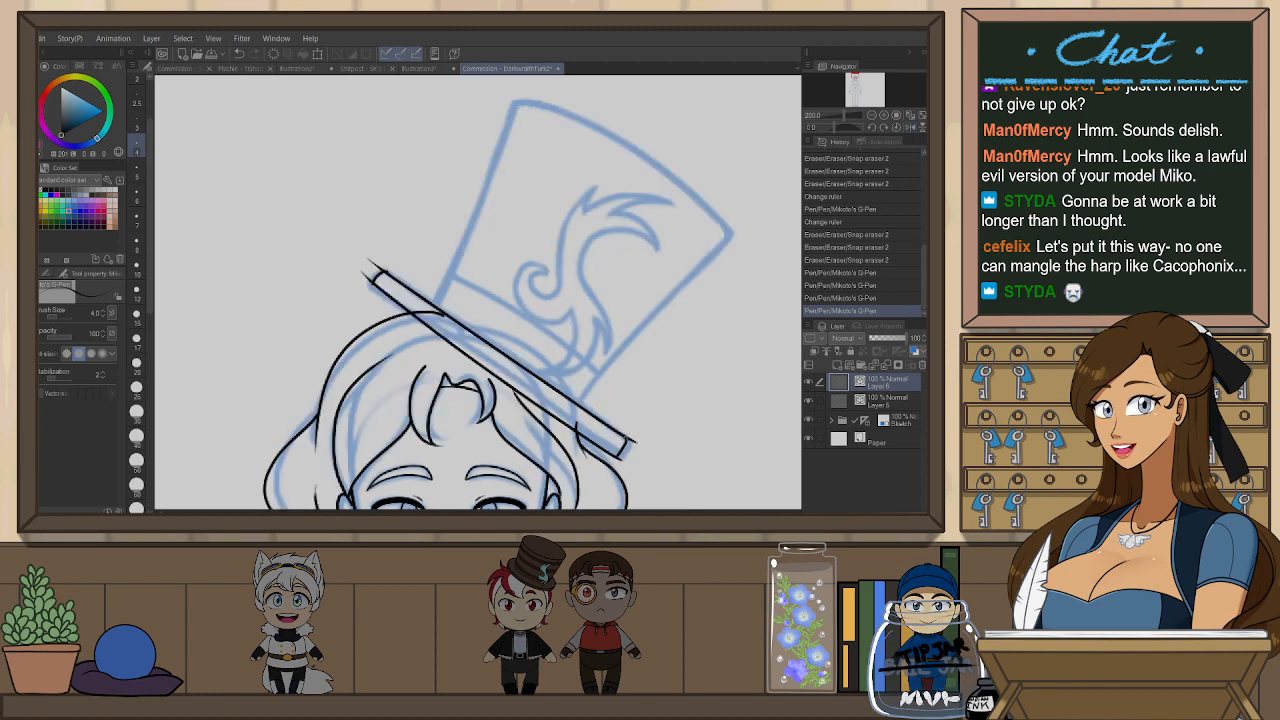
pyautogui.press('e')
pyautogui.moveTo(628, 458); pyautogui.dragTo(620, 458)
pyautogui.hotkey('ctrl', 'z')
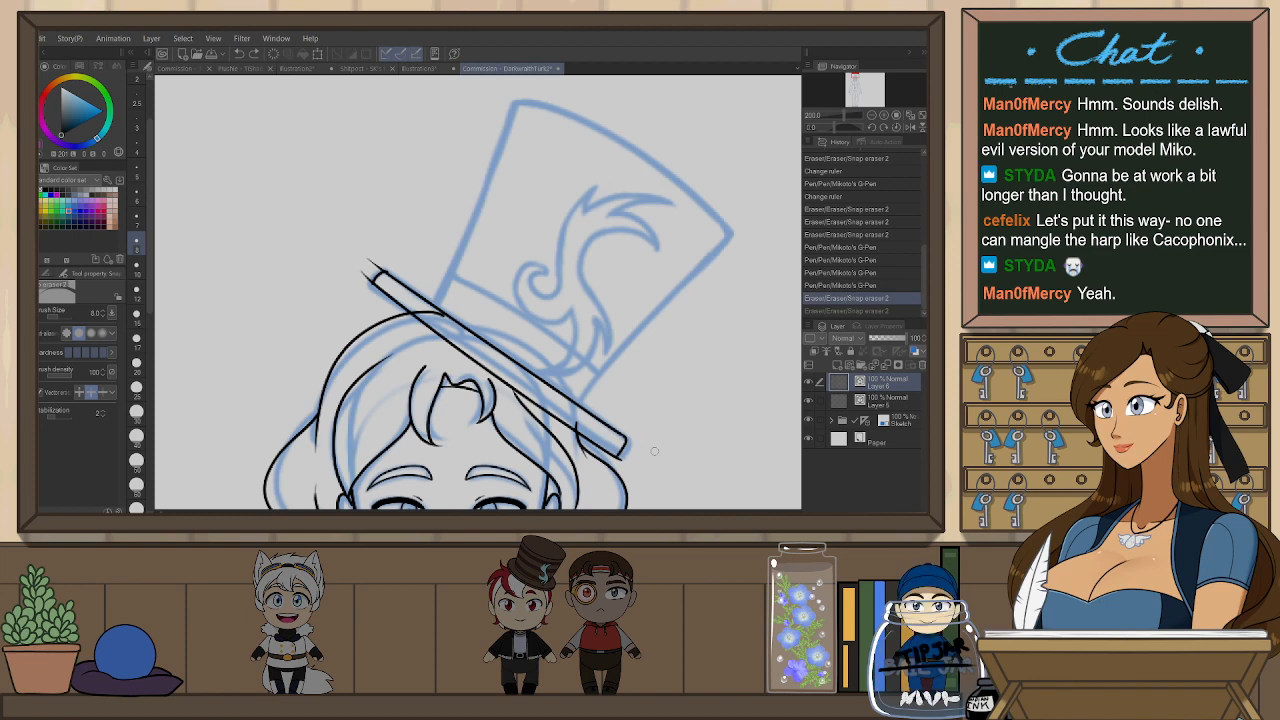
# - Rotate the view and reshape the vector line closing the brim's low end into a curve joining both edges
pyautogui.press('u')
pyautogui.moveTo(691, 441); pyautogui.dragTo(706, 366)
pyautogui.press('o')
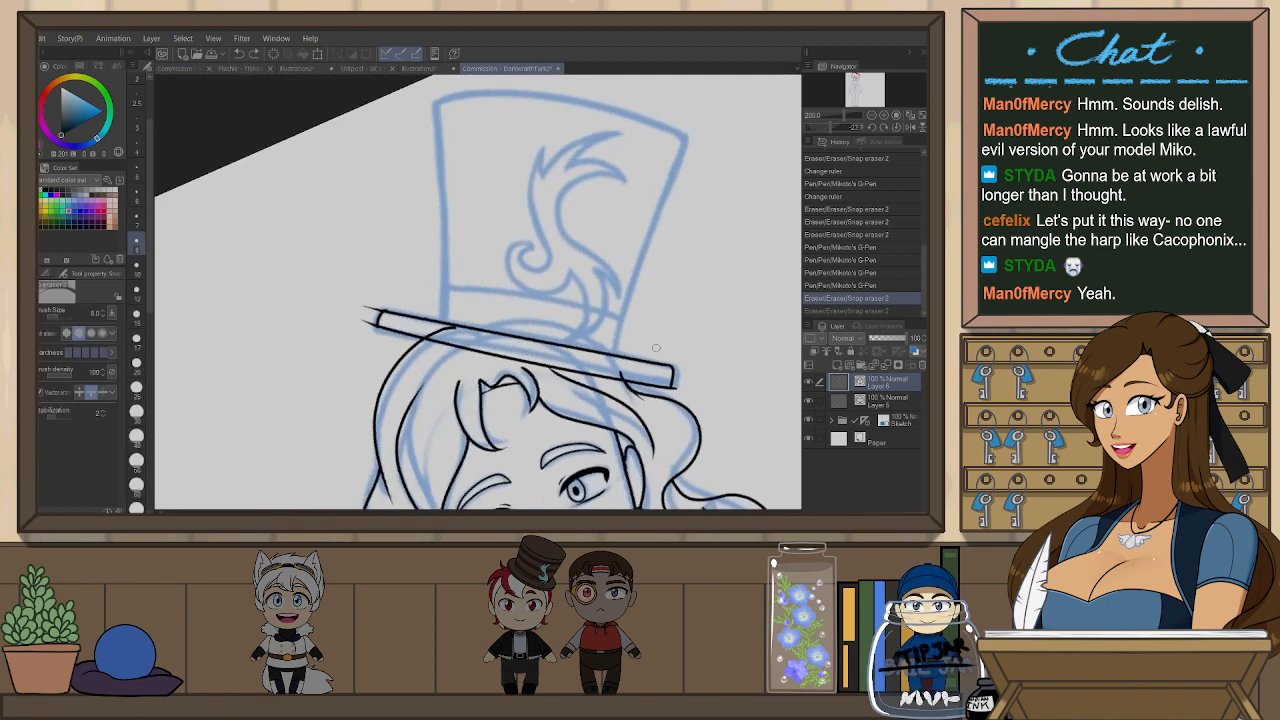
pyautogui.click(657, 378)
pyautogui.scroll(4, 672, 376)
pyautogui.moveTo(672, 300); pyautogui.dragTo(656, 334)
pyautogui.moveTo(624, 232)
pyautogui.mouseDown()
pyautogui.moveTo(681, 224)
pyautogui.moveTo(669, 214)
pyautogui.mouseUp()
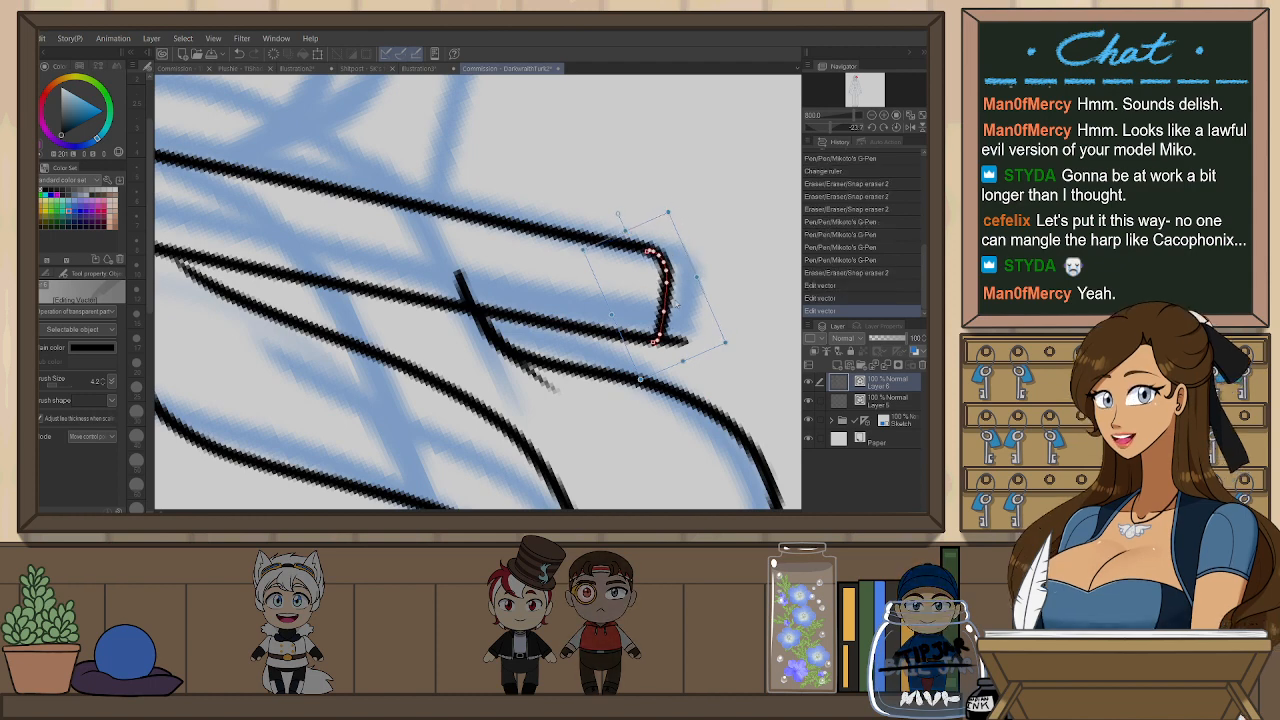
# - Erase the overshooting line ends at both ends of the hat brim and restore the canvas rotation
pyautogui.press('e')
pyautogui.moveTo(688, 340); pyautogui.dragTo(686, 349)
pyautogui.scroll(-4, 696, 340)
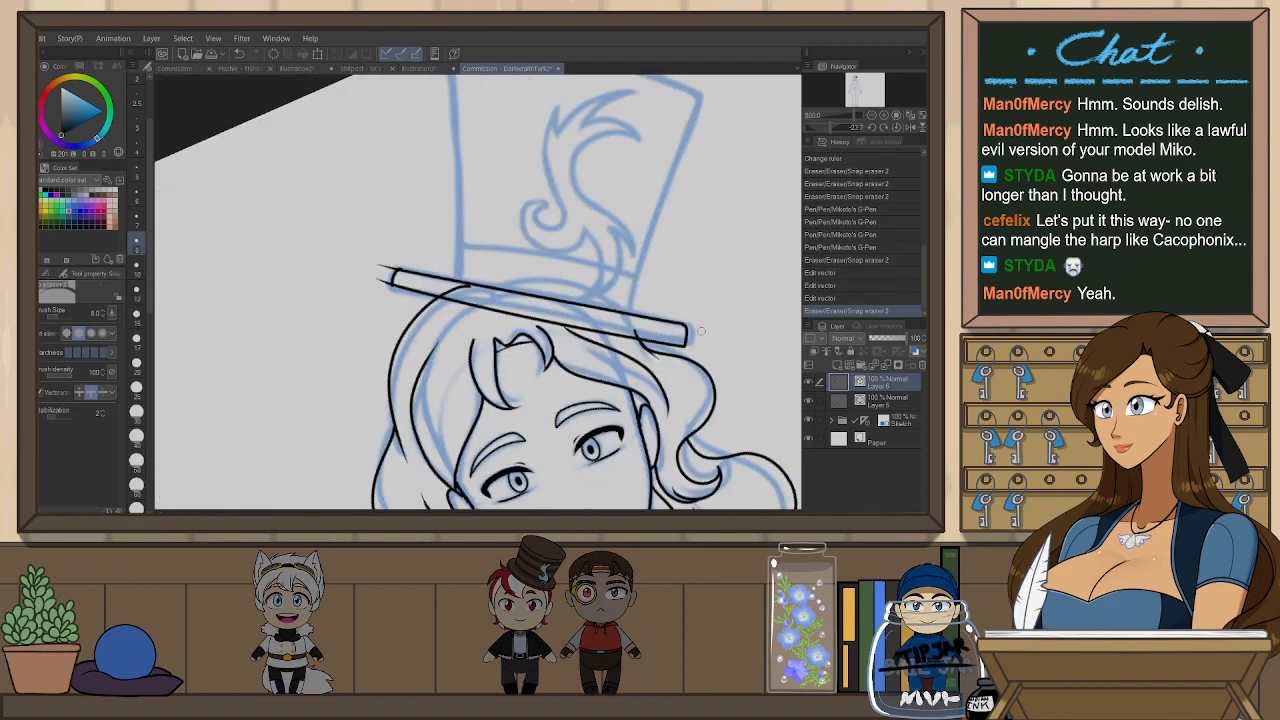
pyautogui.moveTo(380, 268); pyautogui.dragTo(445, 255)
pyautogui.press('@')
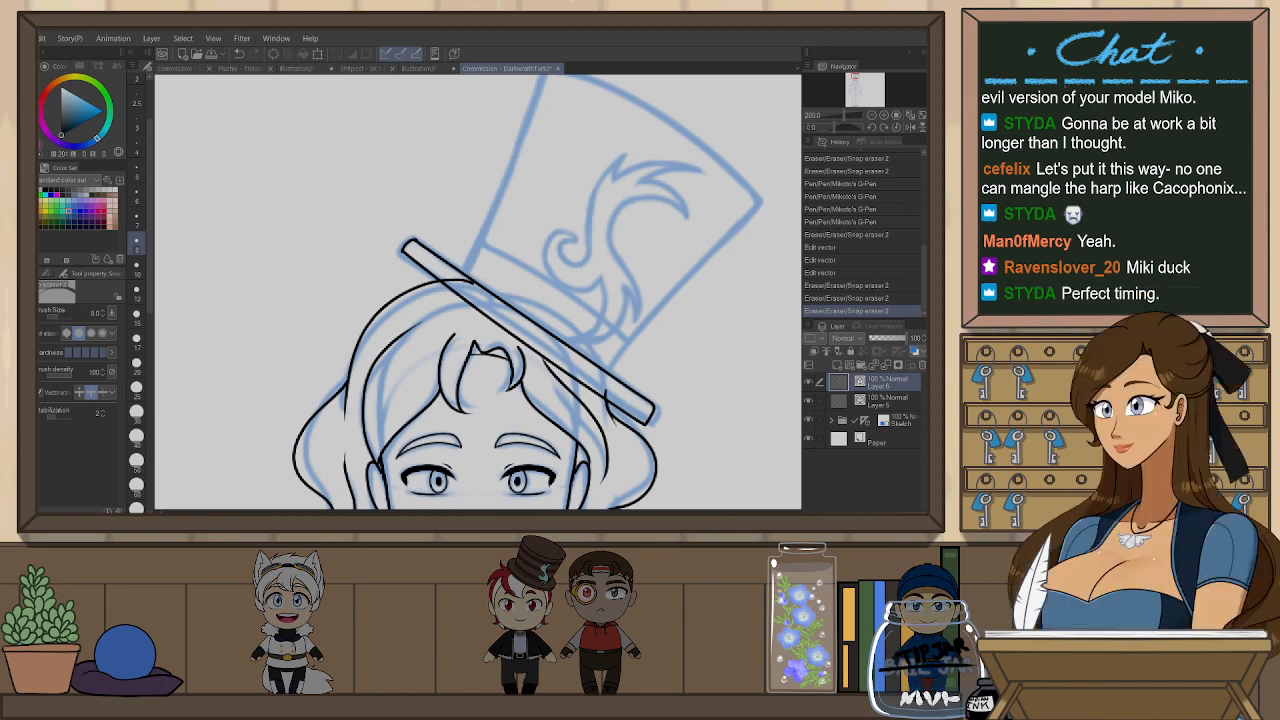
# - Rotate the view and ink both long sides of the top hat's crown from the brim to its flat top
pyautogui.moveTo(665, 322); pyautogui.dragTo(492, 356)
pyautogui.moveTo(539, 219); pyautogui.dragTo(572, 276)
pyautogui.moveTo(415, 256); pyautogui.dragTo(439, 321)
pyautogui.moveTo(355, 247); pyautogui.dragTo(560, 141)
pyautogui.hotkey('ctrl', 'z')
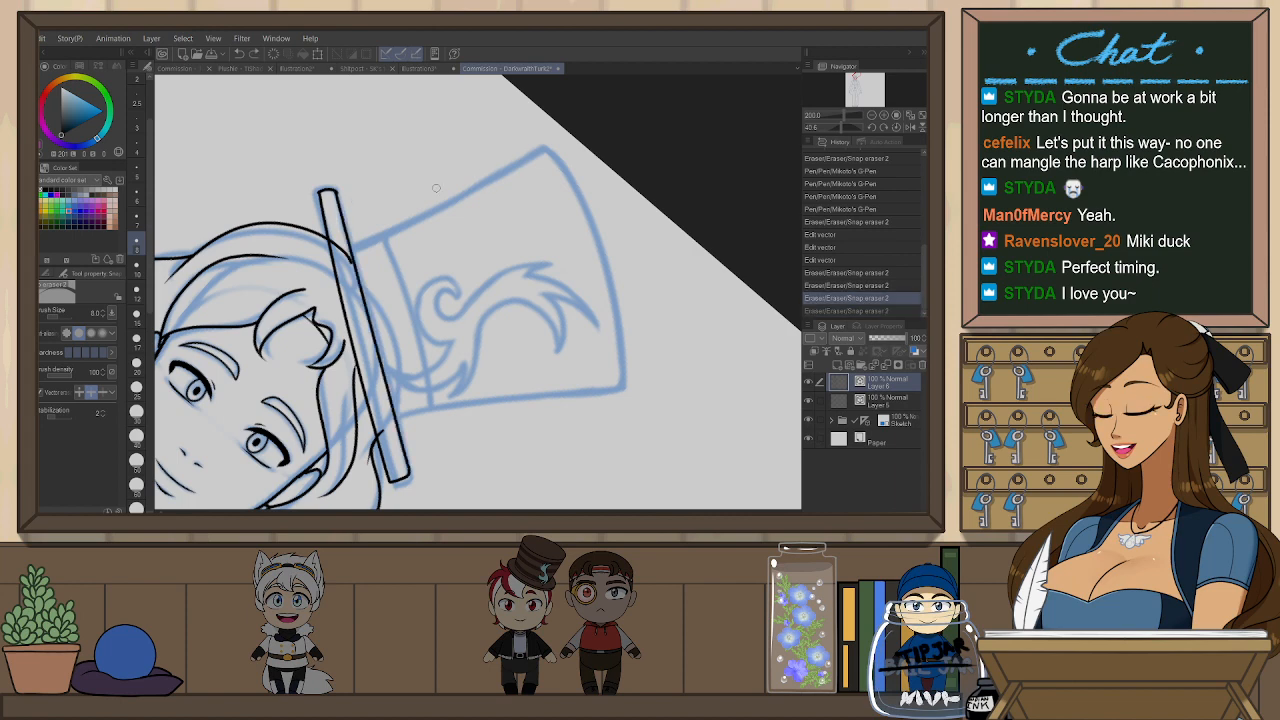
pyautogui.press('p')
pyautogui.moveTo(352, 252); pyautogui.dragTo(570, 137)
pyautogui.moveTo(396, 418)
pyautogui.mouseDown()
pyautogui.moveTo(657, 370)
pyautogui.moveTo(655, 391)
pyautogui.mouseUp()
pyautogui.hotkey('ctrl', 'z')
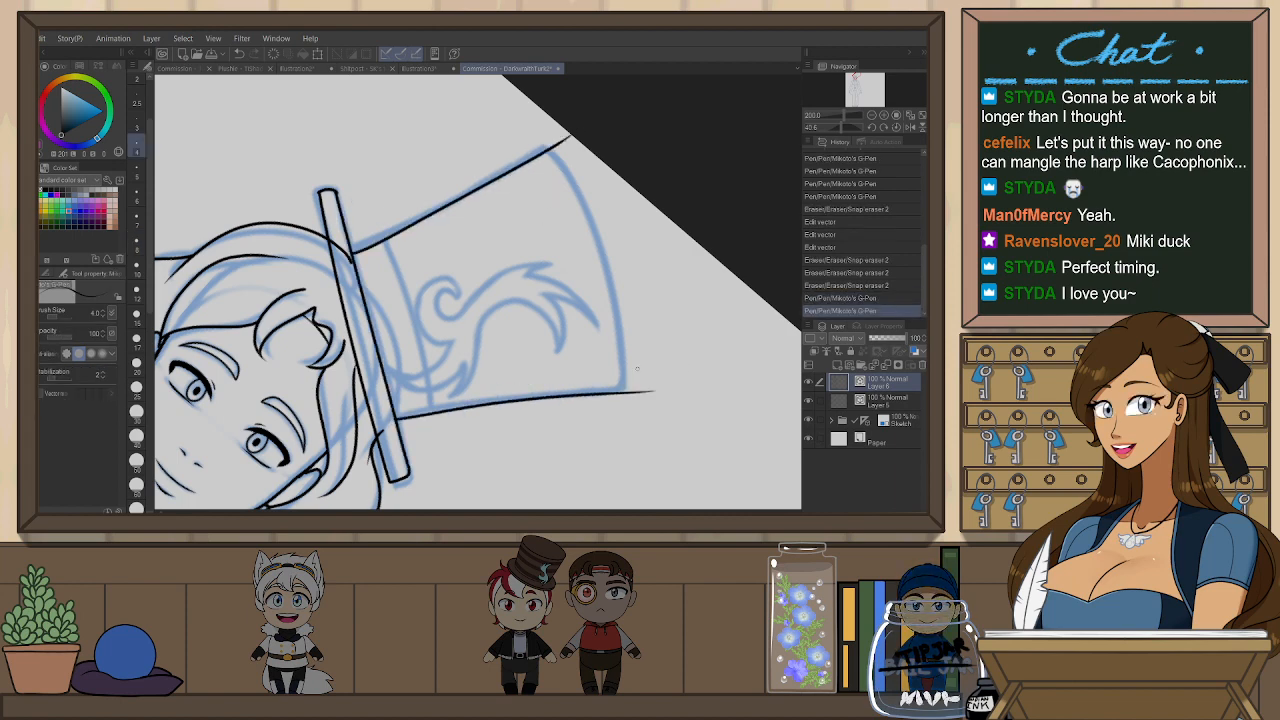
# - Flip the view and ink the curved top edge of the hat crown, joining both sides
pyautogui.press('h')
pyautogui.moveTo(410, 149); pyautogui.dragTo(341, 421)
pyautogui.hotkey('ctrl', 'z')
pyautogui.moveTo(408, 149); pyautogui.dragTo(341, 416)
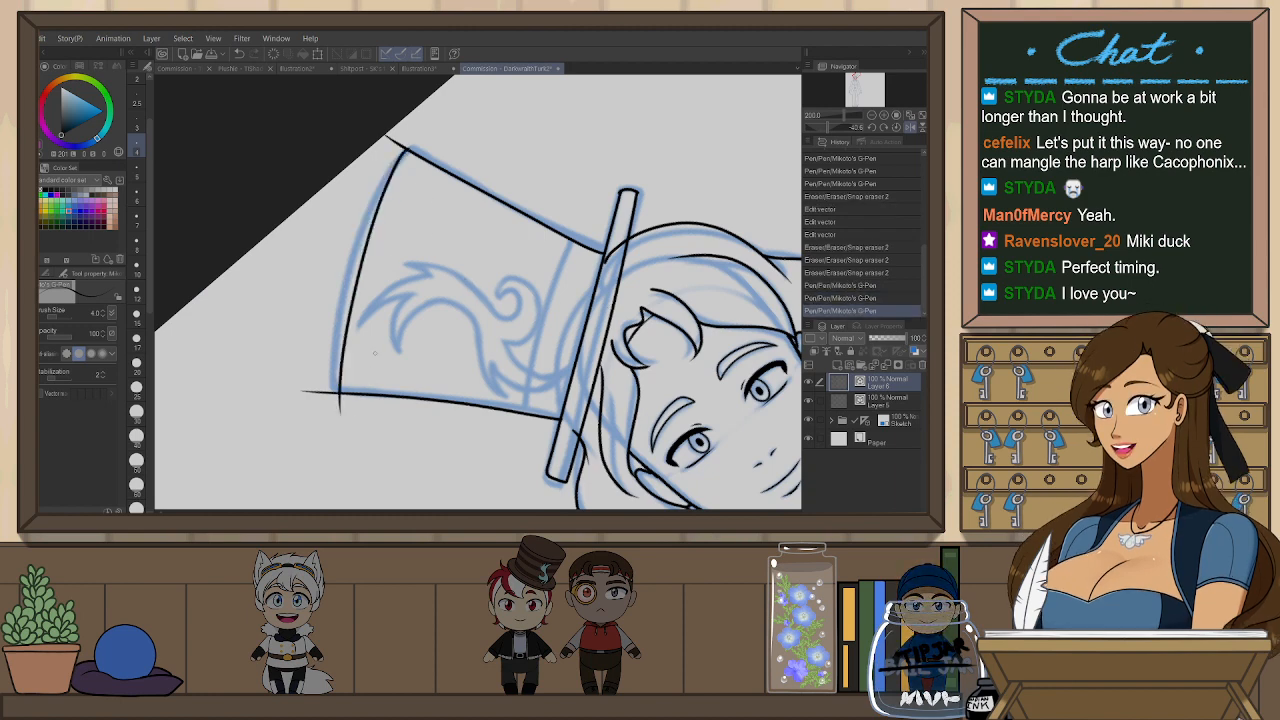
pyautogui.hotkey('ctrl', 'z')
pyautogui.moveTo(406, 149)
pyautogui.mouseDown()
pyautogui.moveTo(347, 360)
pyautogui.moveTo(357, 411)
pyautogui.moveTo(394, 163)
pyautogui.moveTo(347, 408)
pyautogui.mouseUp()
pyautogui.hotkey('ctrl', 'z')
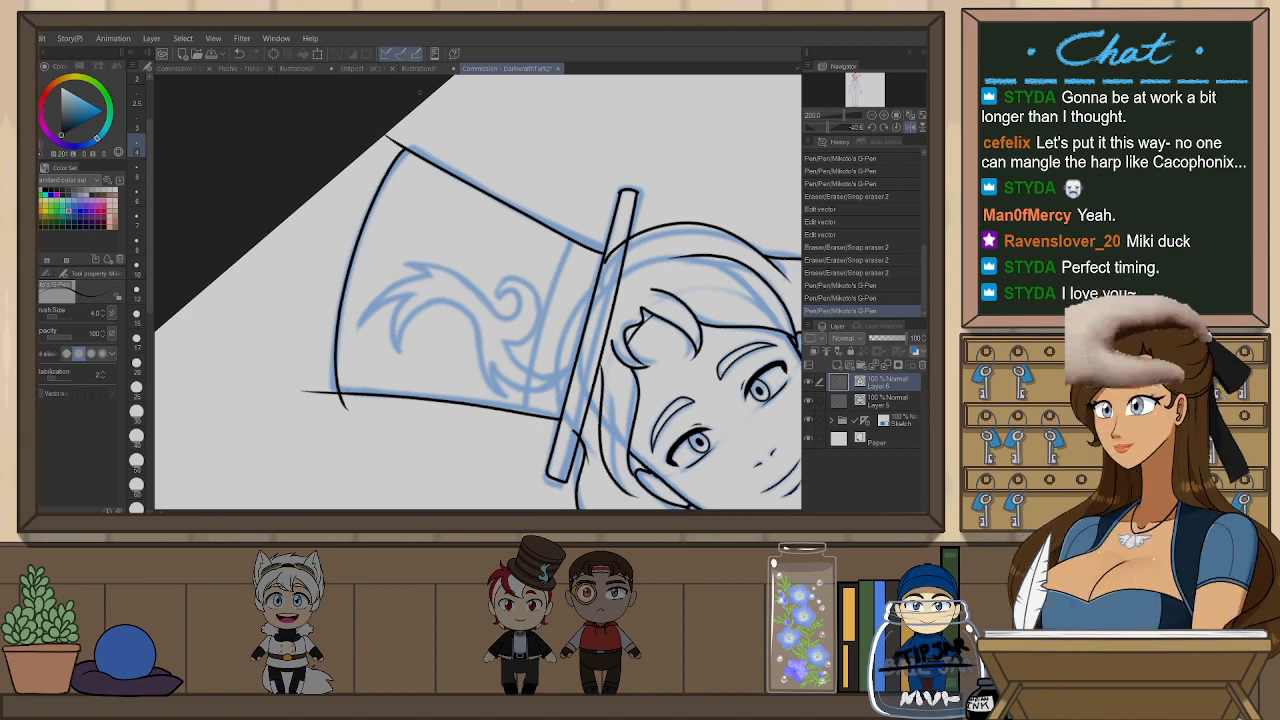
# - Erase the overshooting line ends at both top corners of the crown and restore the canvas rotation
pyautogui.press('e')
pyautogui.moveTo(402, 139); pyautogui.dragTo(394, 148)
pyautogui.moveTo(338, 403)
pyautogui.mouseDown()
pyautogui.moveTo(334, 321)
pyautogui.moveTo(323, 399)
pyautogui.mouseUp()
pyautogui.scroll(-1, 690, 264)
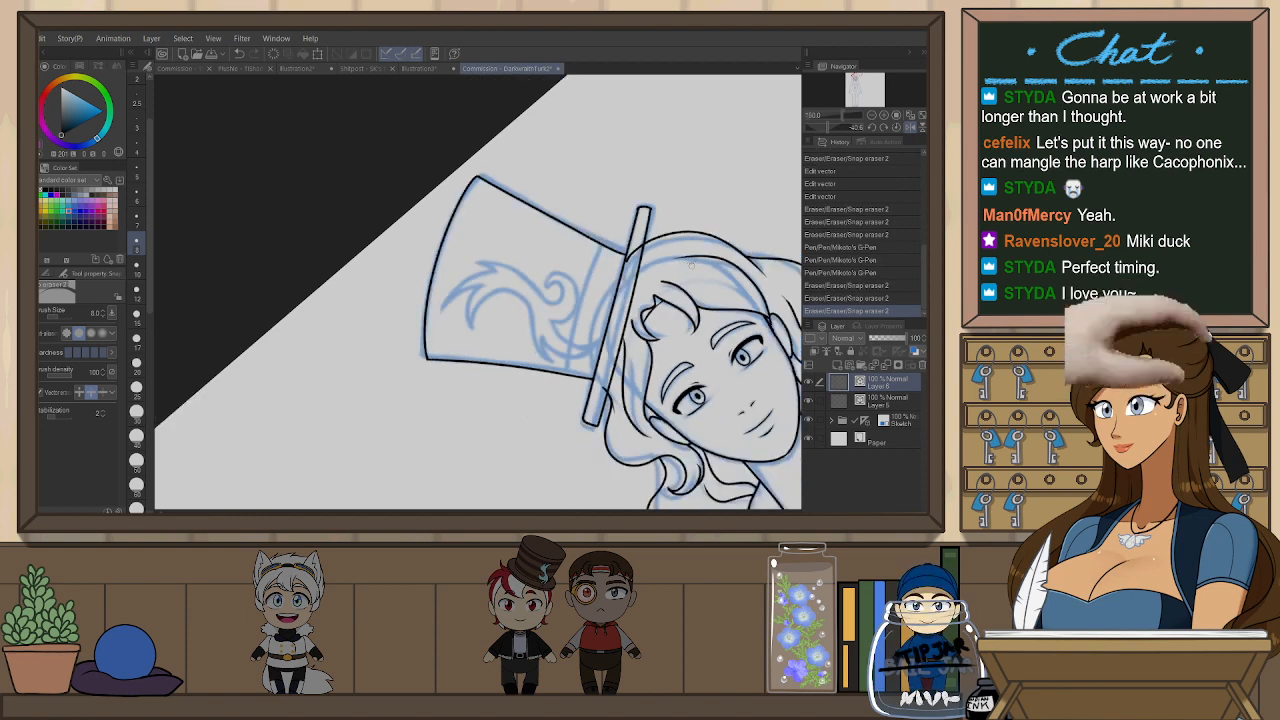
pyautogui.hotkey('ctrl', '@')
pyautogui.moveTo(718, 423); pyautogui.dragTo(685, 272)
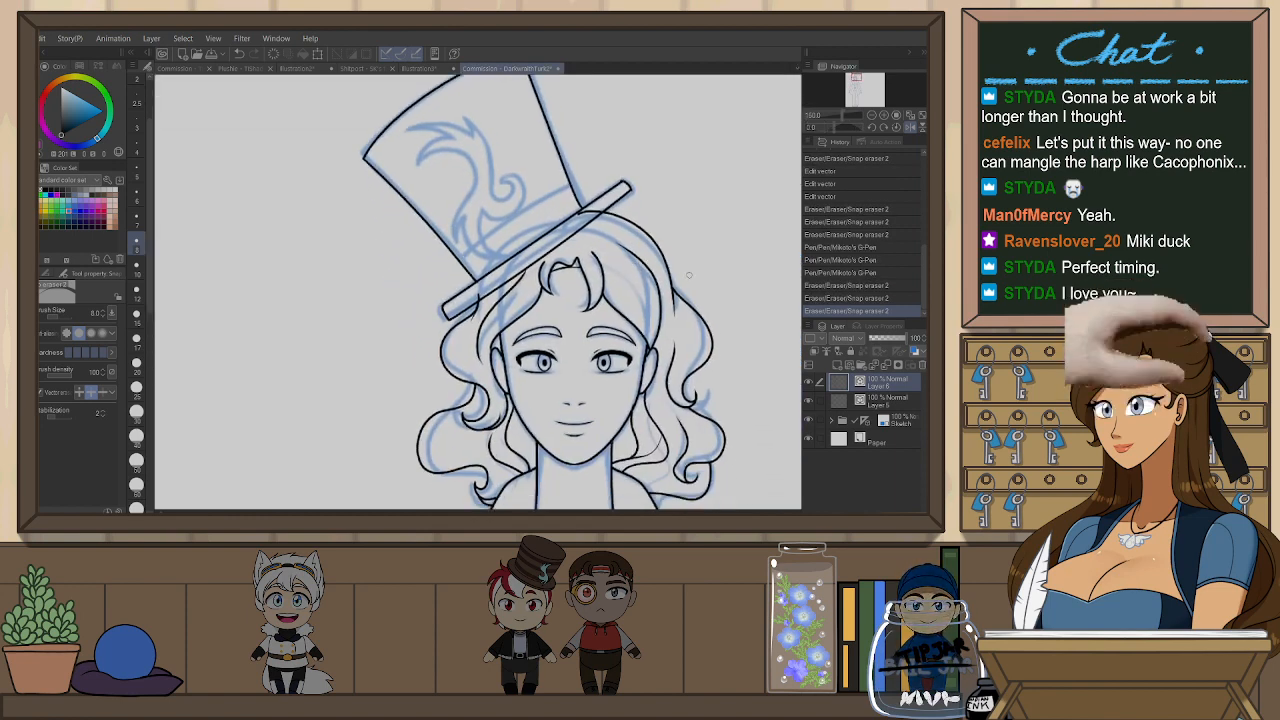
# - Unflip the view and nudge the vector points at the brim's high end so its corners join cleanly
pyautogui.press('h')
pyautogui.moveTo(561, 348); pyautogui.dragTo(626, 381)
pyautogui.scroll(10, 410, 215)
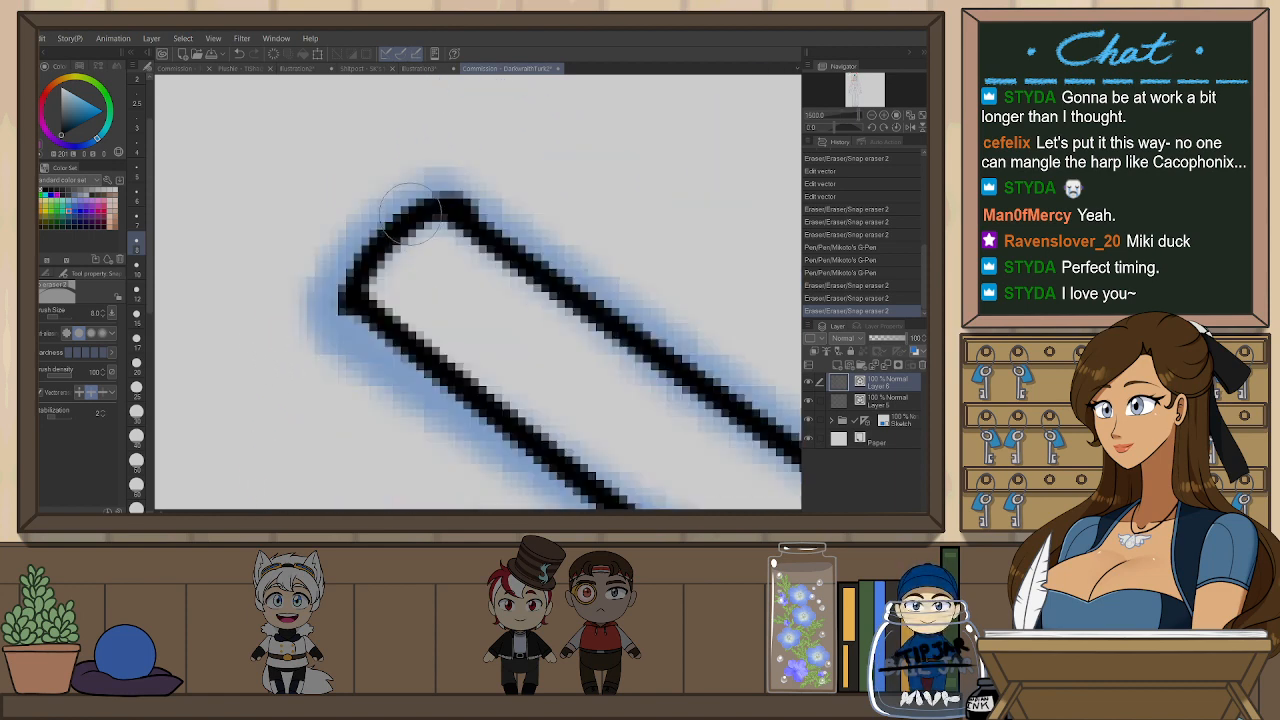
pyautogui.press('o')
pyautogui.click(386, 303)
pyautogui.moveTo(359, 298); pyautogui.dragTo(349, 309)
pyautogui.click(476, 223)
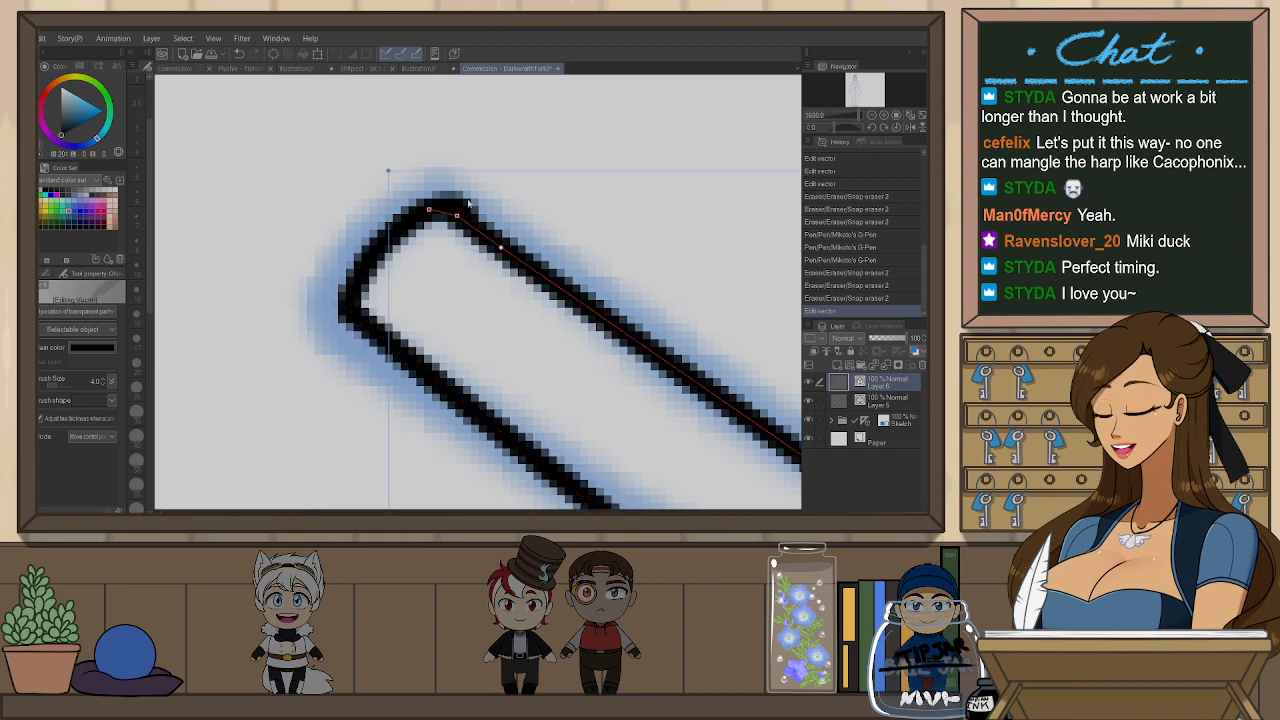
pyautogui.moveTo(468, 203); pyautogui.dragTo(476, 197)
pyautogui.click(514, 114)
pyautogui.scroll(-9, 515, 114)
pyautogui.moveTo(686, 239); pyautogui.dragTo(668, 235)
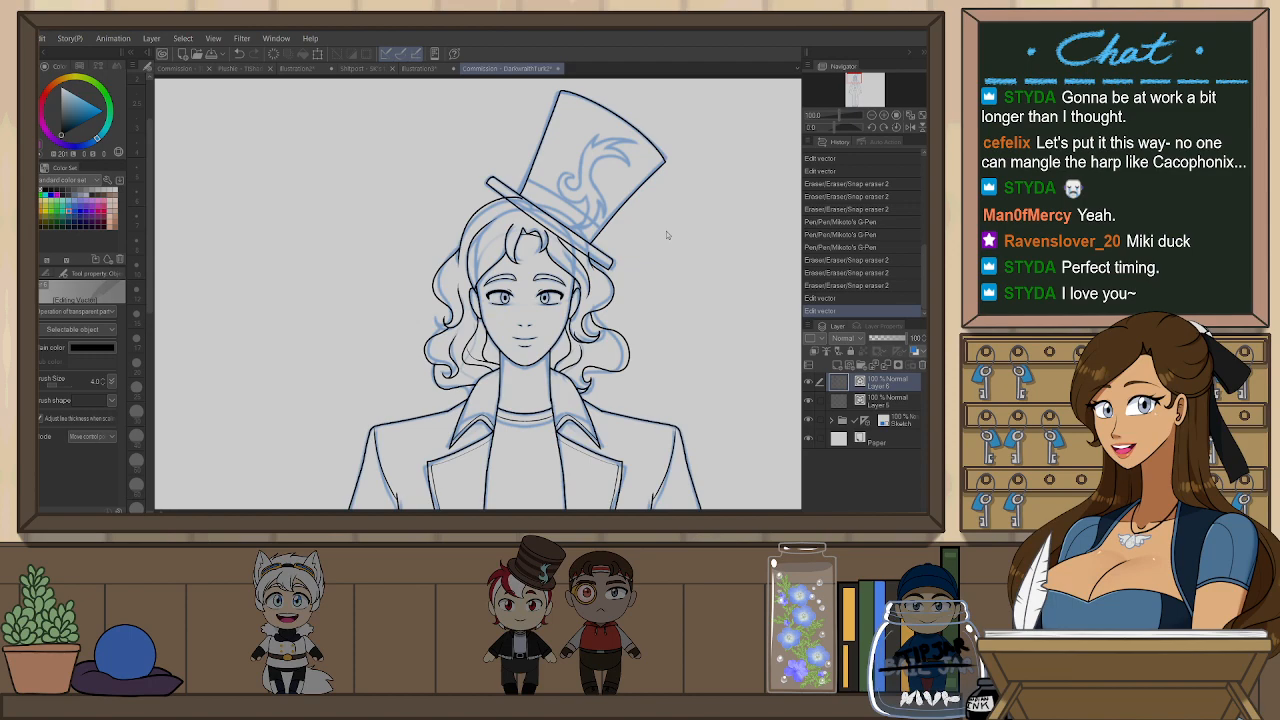
# - Ink the hat band's upper line across the crown, erase its overshooting ends, and restore the canvas rotation
pyautogui.press('r')
pyautogui.moveTo(667, 235); pyautogui.dragTo(460, 152)
pyautogui.scroll(2, 371, 212)
pyautogui.press('space')
pyautogui.moveTo(371, 212); pyautogui.dragTo(355, 288)
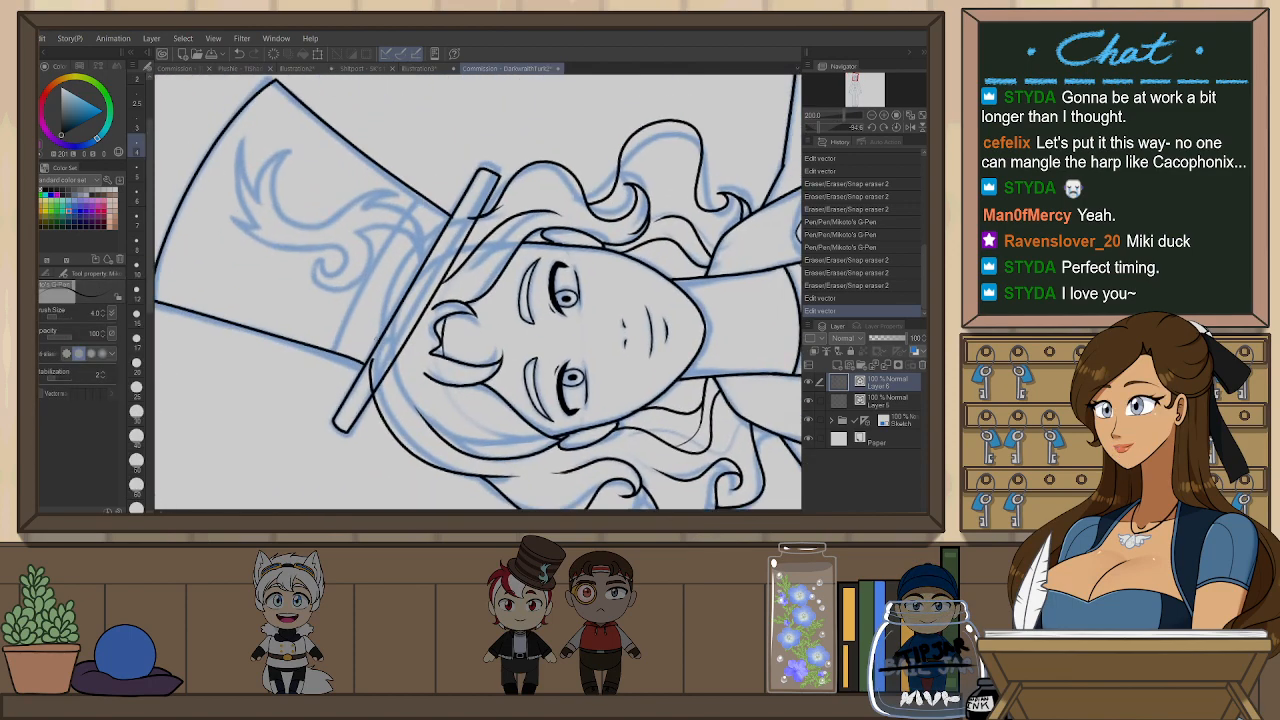
pyautogui.moveTo(338, 354); pyautogui.dragTo(440, 190)
pyautogui.hotkey('ctrl', 'z')
pyautogui.moveTo(335, 358)
pyautogui.mouseDown()
pyautogui.moveTo(446, 186)
pyautogui.moveTo(436, 197)
pyautogui.mouseUp()
pyautogui.press('e')
pyautogui.click(460, 212)
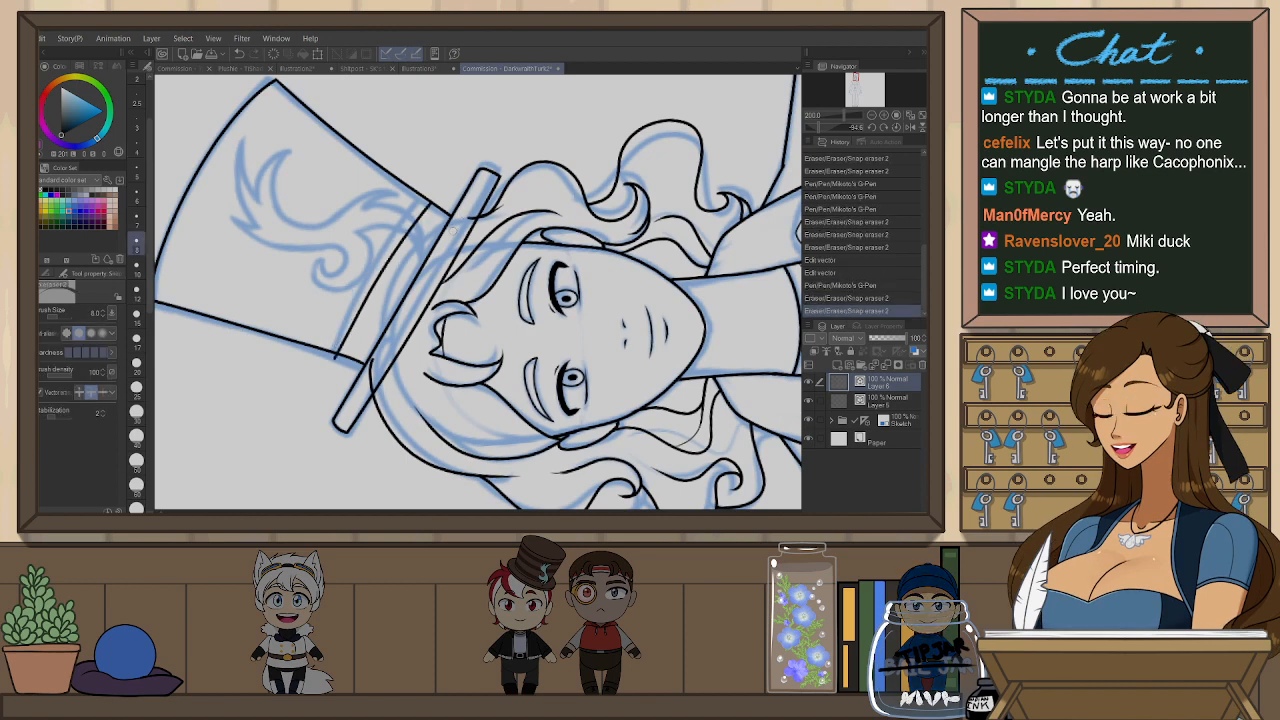
pyautogui.click(336, 357)
pyautogui.hotkey('ctrl', '@')
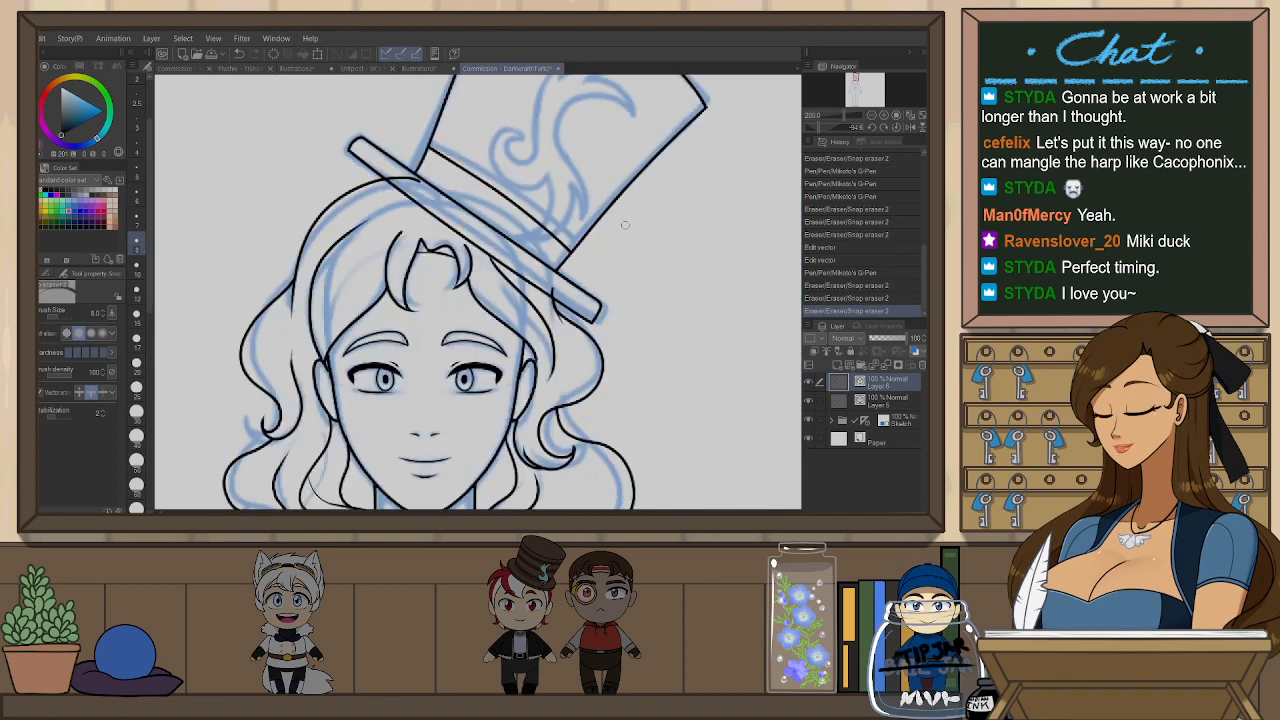
# - Rotate the view and ink the flame emblem's outer curve from its upper tip down into the small spiral
pyautogui.moveTo(683, 211)
pyautogui.mouseDown()
pyautogui.moveTo(693, 249)
pyautogui.moveTo(655, 319)
pyautogui.moveTo(650, 273)
pyautogui.mouseUp()
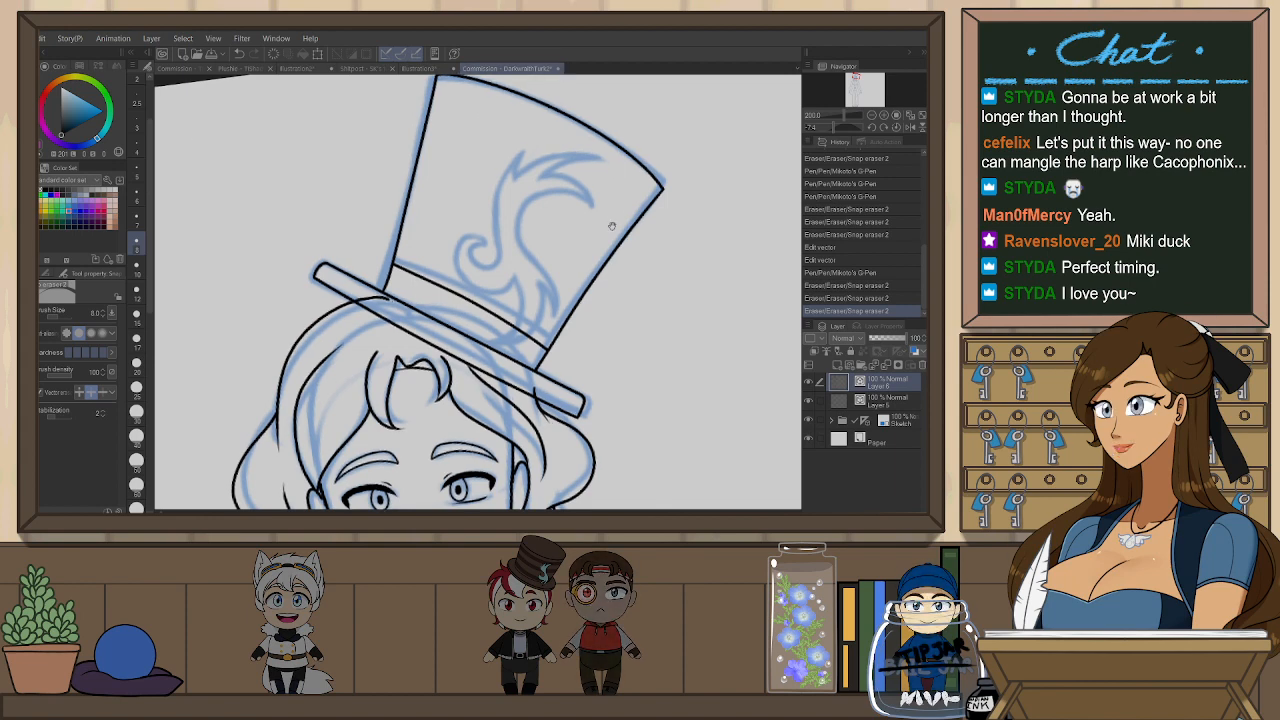
pyautogui.moveTo(620, 226); pyautogui.dragTo(600, 278)
pyautogui.moveTo(631, 323); pyautogui.dragTo(628, 302)
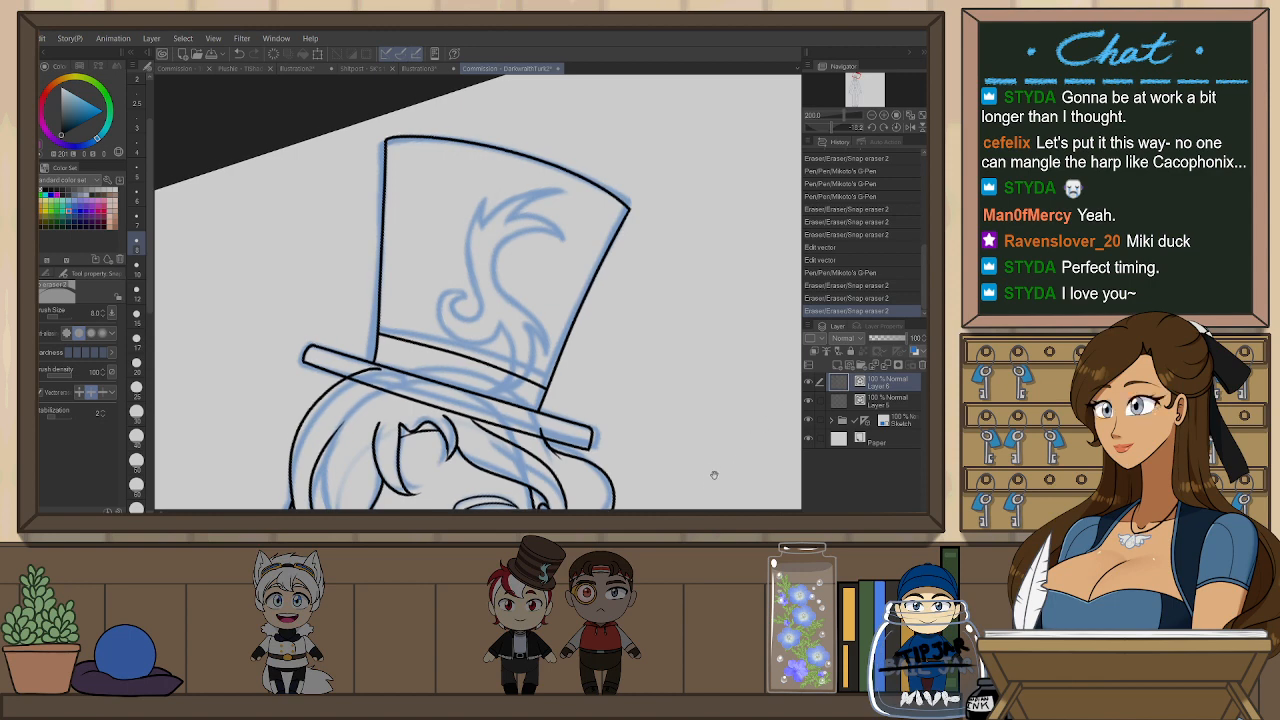
pyautogui.scroll(-1, 711, 471)
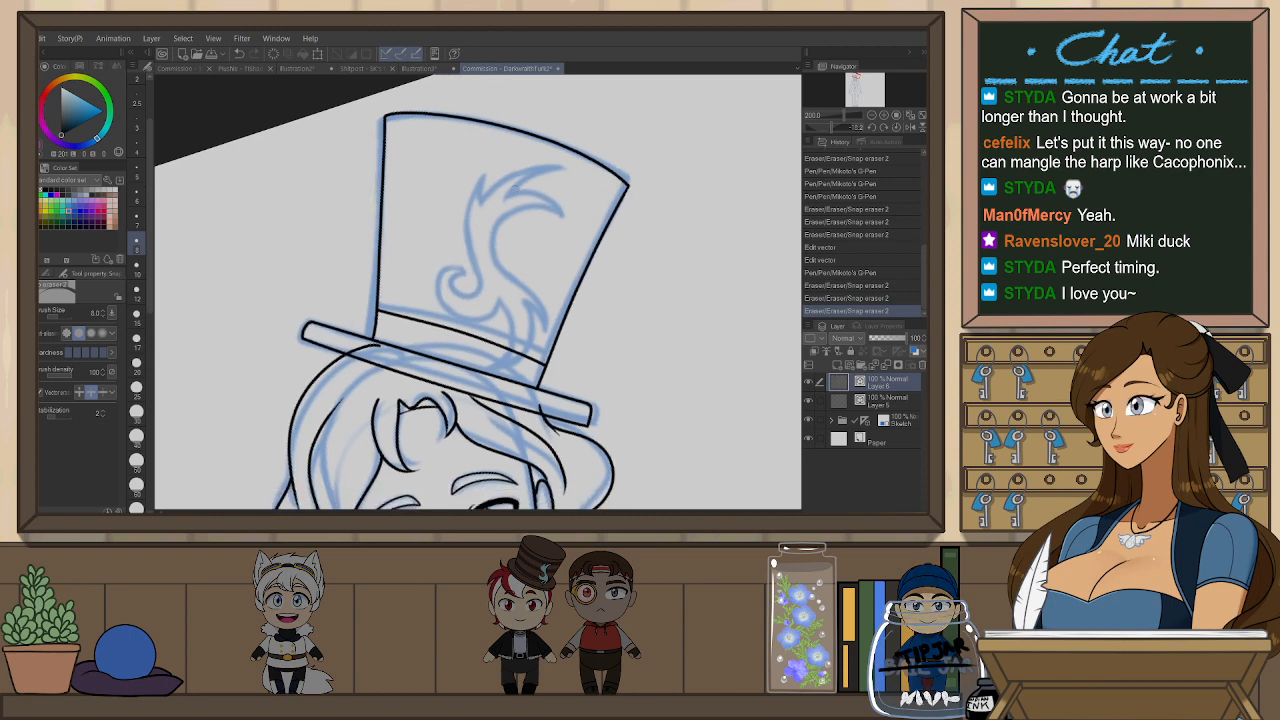
pyautogui.press('p')
pyautogui.moveTo(488, 297); pyautogui.dragTo(487, 303)
pyautogui.hotkey('ctrl', 'z')
pyautogui.moveTo(490, 168)
pyautogui.mouseDown()
pyautogui.moveTo(470, 291)
pyautogui.moveTo(473, 187)
pyautogui.moveTo(462, 240)
pyautogui.moveTo(483, 173)
pyautogui.moveTo(460, 246)
pyautogui.moveTo(488, 296)
pyautogui.mouseUp()
pyautogui.hotkey('ctrl', 'z')
pyautogui.hotkey('ctrl', 'z')
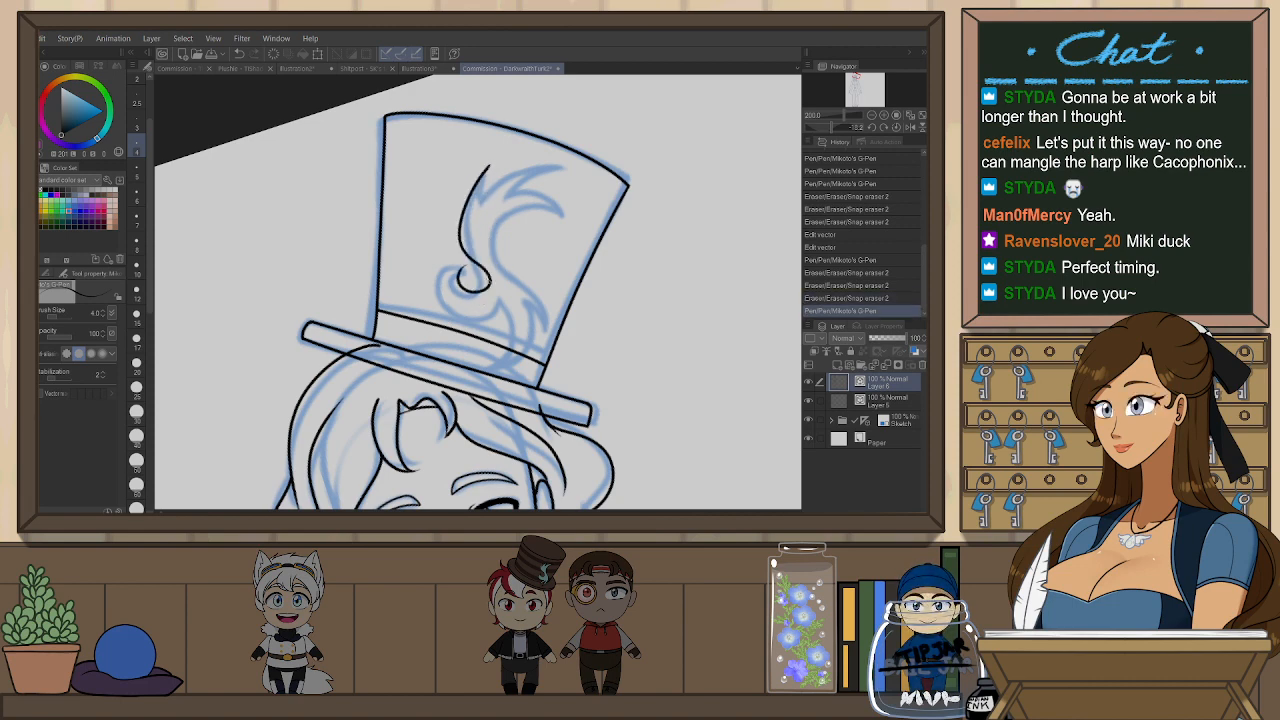
pyautogui.hotkey('ctrl', 'z')
pyautogui.moveTo(481, 170)
pyautogui.mouseDown()
pyautogui.moveTo(465, 248)
pyautogui.moveTo(488, 297)
pyautogui.mouseUp()
pyautogui.hotkey('ctrl', 'z')
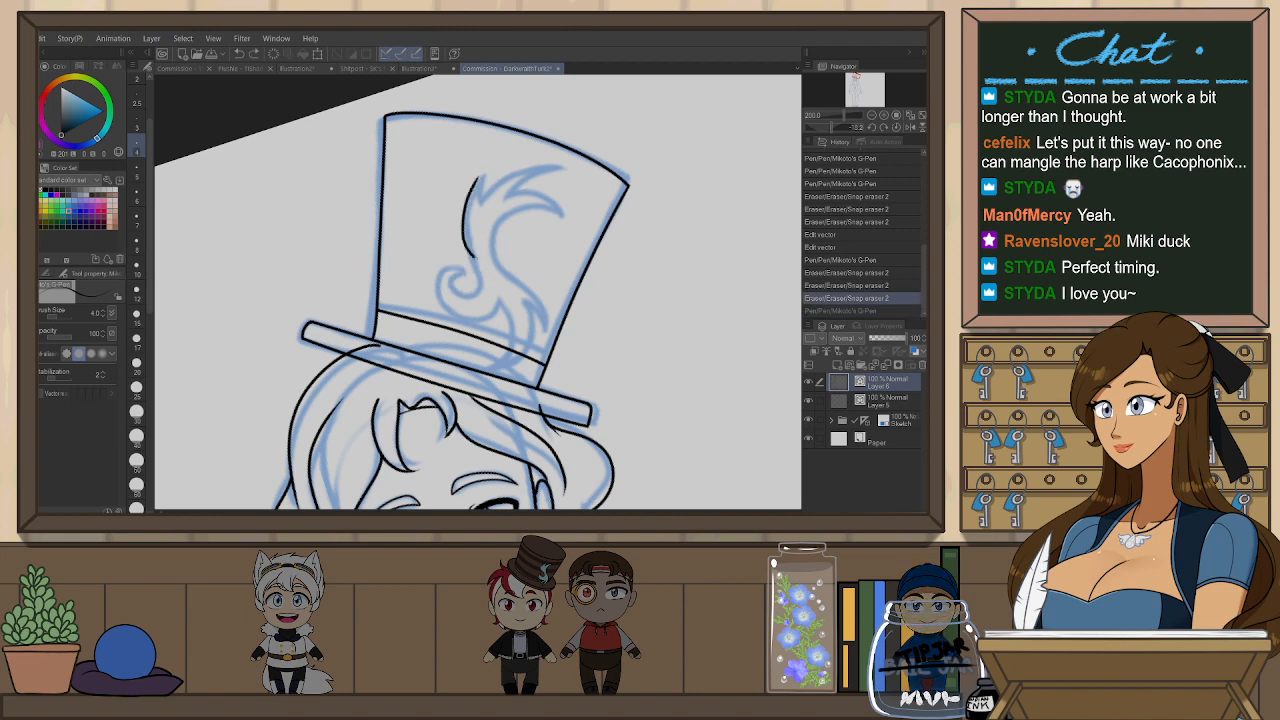
pyautogui.hotkey('ctrl', 'y')
pyautogui.hotkey('ctrl', 'z')
# - Ink the outer curl of the emblem's spiral, sweeping around it and back toward the lower tails
pyautogui.moveTo(443, 300)
pyautogui.mouseDown()
pyautogui.moveTo(452, 318)
pyautogui.moveTo(499, 315)
pyautogui.mouseUp()
pyautogui.hotkey('ctrl', 'z')
pyautogui.hotkey('ctrl', 'z')
pyautogui.moveTo(472, 272); pyautogui.dragTo(496, 316)
pyautogui.hotkey('ctrl', 'z')
pyautogui.moveTo(474, 271); pyautogui.dragTo(497, 297)
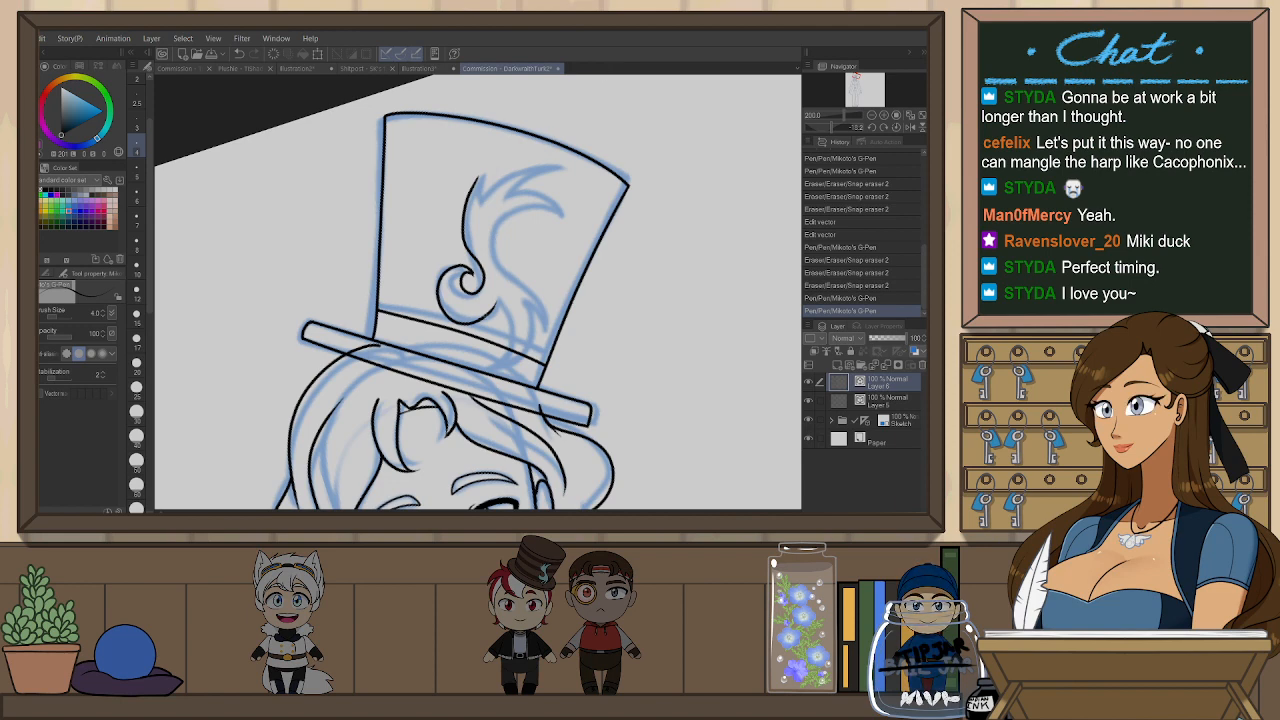
pyautogui.press('h')
pyautogui.scroll(2, 506, 287)
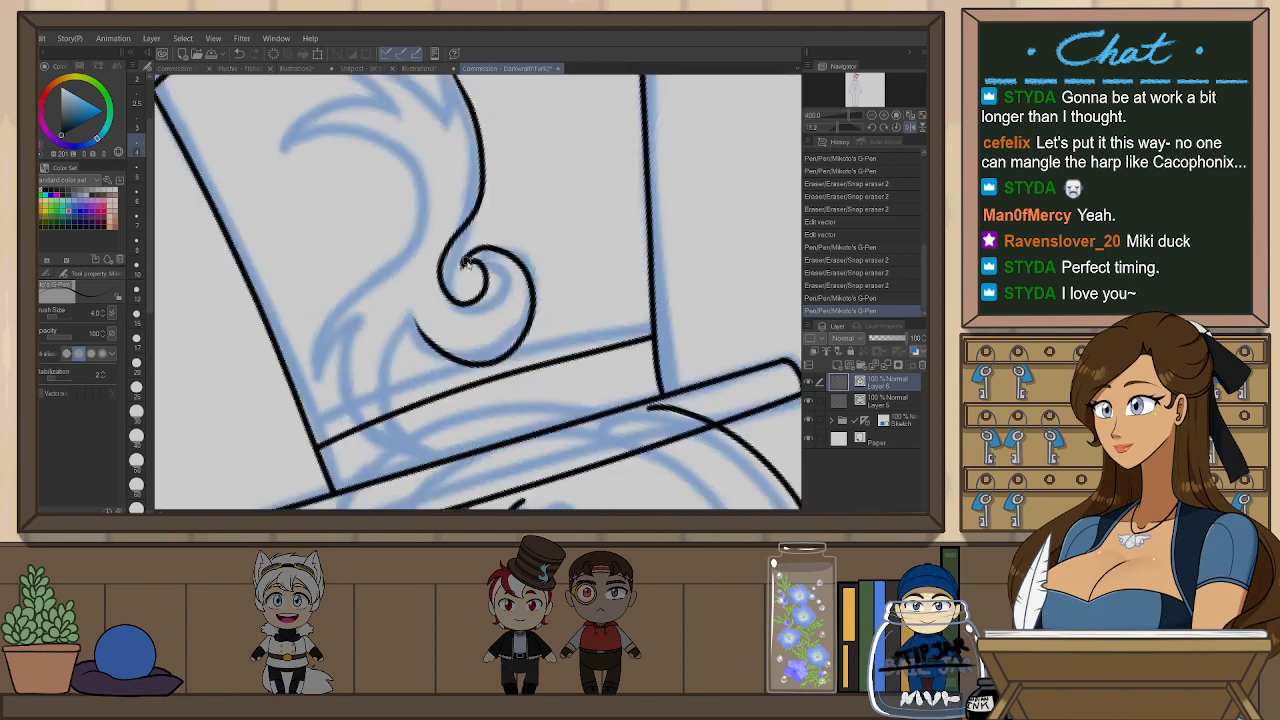
pyautogui.hotkey('ctrl', 'z')
pyautogui.moveTo(461, 265)
pyautogui.mouseDown()
pyautogui.moveTo(447, 338)
pyautogui.moveTo(514, 258)
pyautogui.moveTo(434, 332)
pyautogui.moveTo(512, 262)
pyautogui.moveTo(422, 314)
pyautogui.mouseUp()
pyautogui.hotkey('ctrl', 'z')
pyautogui.hotkey('ctrl', 'z')
pyautogui.hotkey('ctrl', 'z')
pyautogui.moveTo(461, 265); pyautogui.dragTo(424, 300)
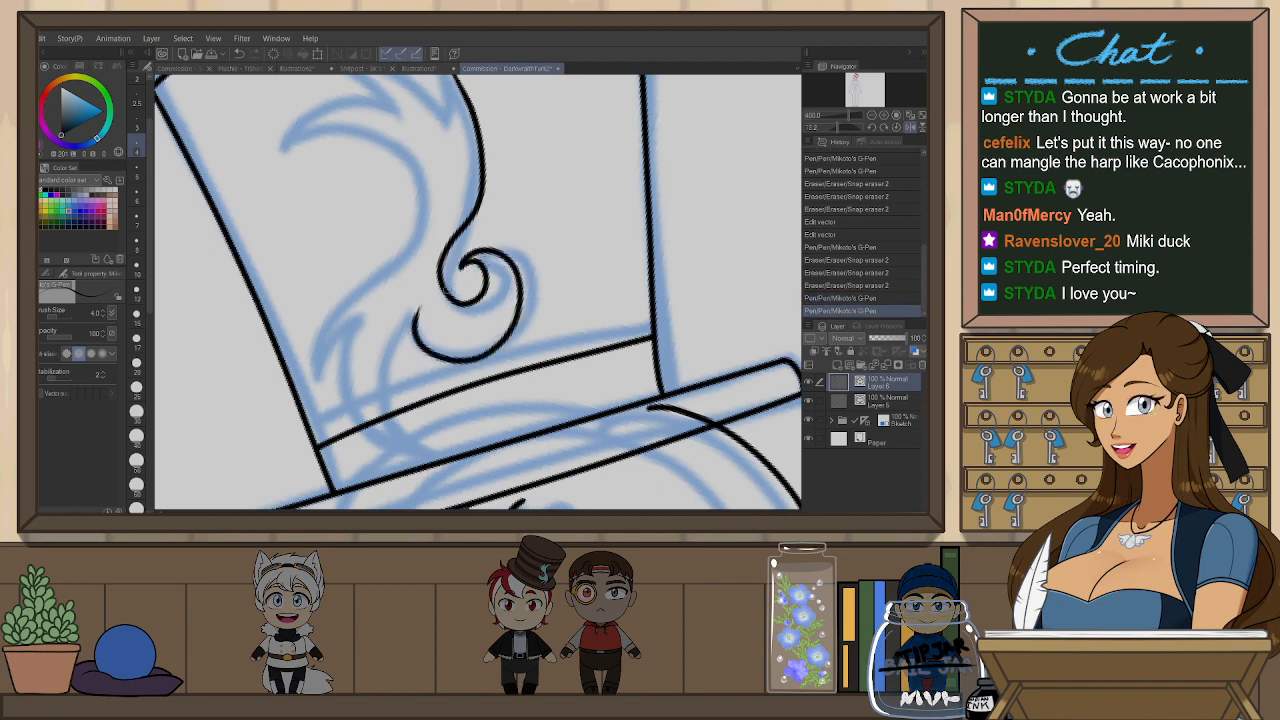
# - Ink both edges of the emblem's long lower tail, curving across the hat band to a point near the brim
pyautogui.moveTo(447, 370); pyautogui.dragTo(483, 336)
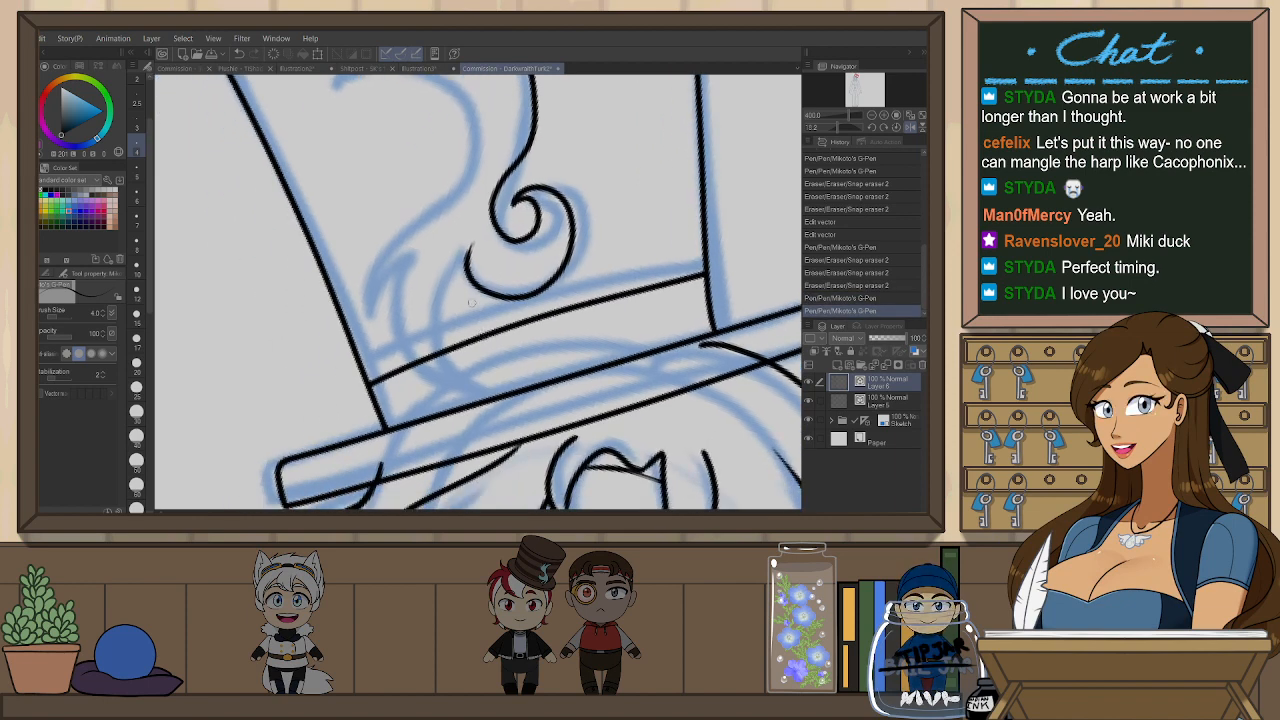
pyautogui.moveTo(468, 247); pyautogui.dragTo(502, 372)
pyautogui.hotkey('ctrl', 'z')
pyautogui.moveTo(470, 268); pyautogui.dragTo(502, 385)
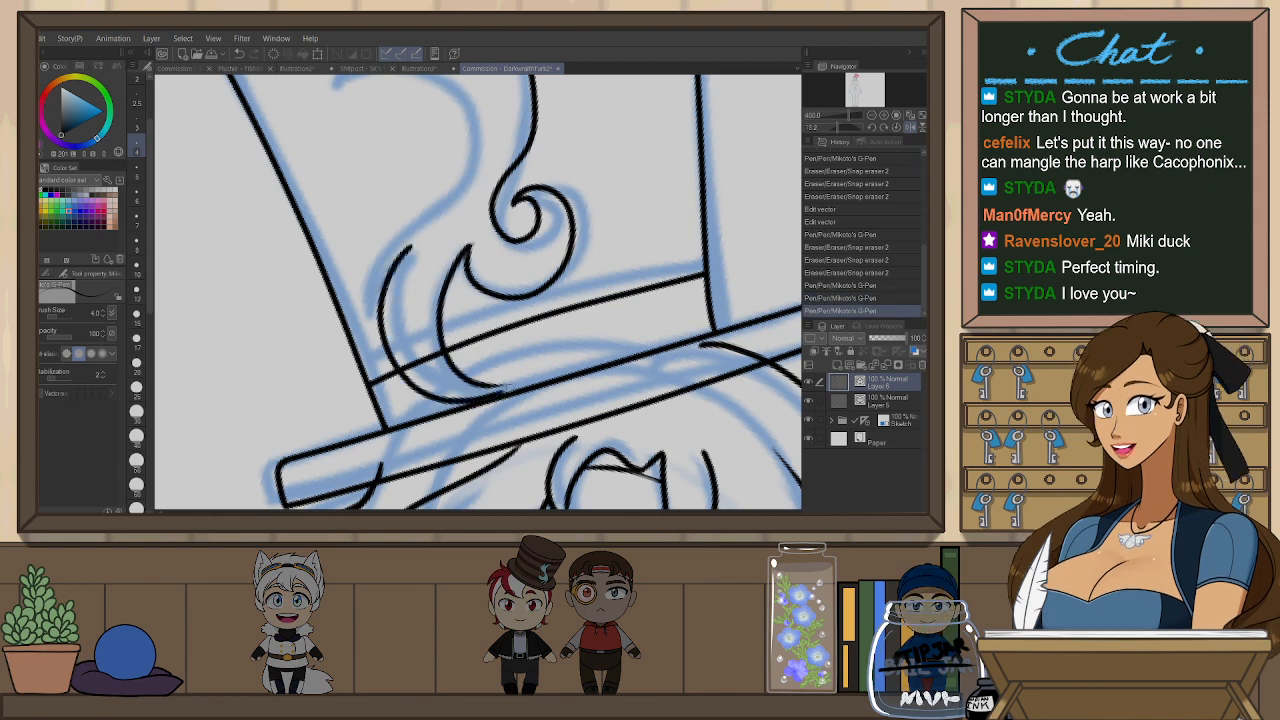
pyautogui.hotkey('ctrl', 'z')
pyautogui.moveTo(411, 247); pyautogui.dragTo(478, 387)
pyautogui.hotkey('ctrl', 'z')
pyautogui.moveTo(411, 247); pyautogui.dragTo(500, 386)
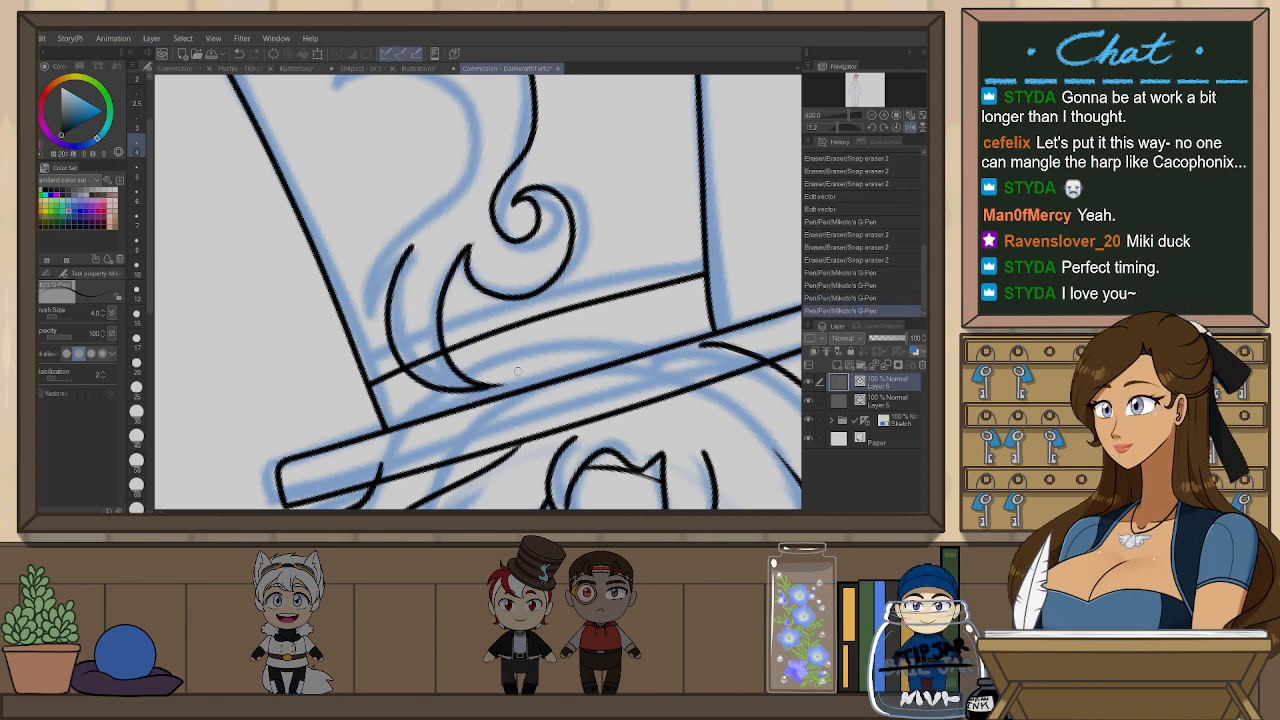
# - Ink the emblem's short pointed side tail beside the crown's edge and erase the line overshoot there
pyautogui.moveTo(424, 282); pyautogui.dragTo(439, 336)
pyautogui.moveTo(476, 240)
pyautogui.mouseDown()
pyautogui.moveTo(388, 301)
pyautogui.moveTo(379, 368)
pyautogui.mouseUp()
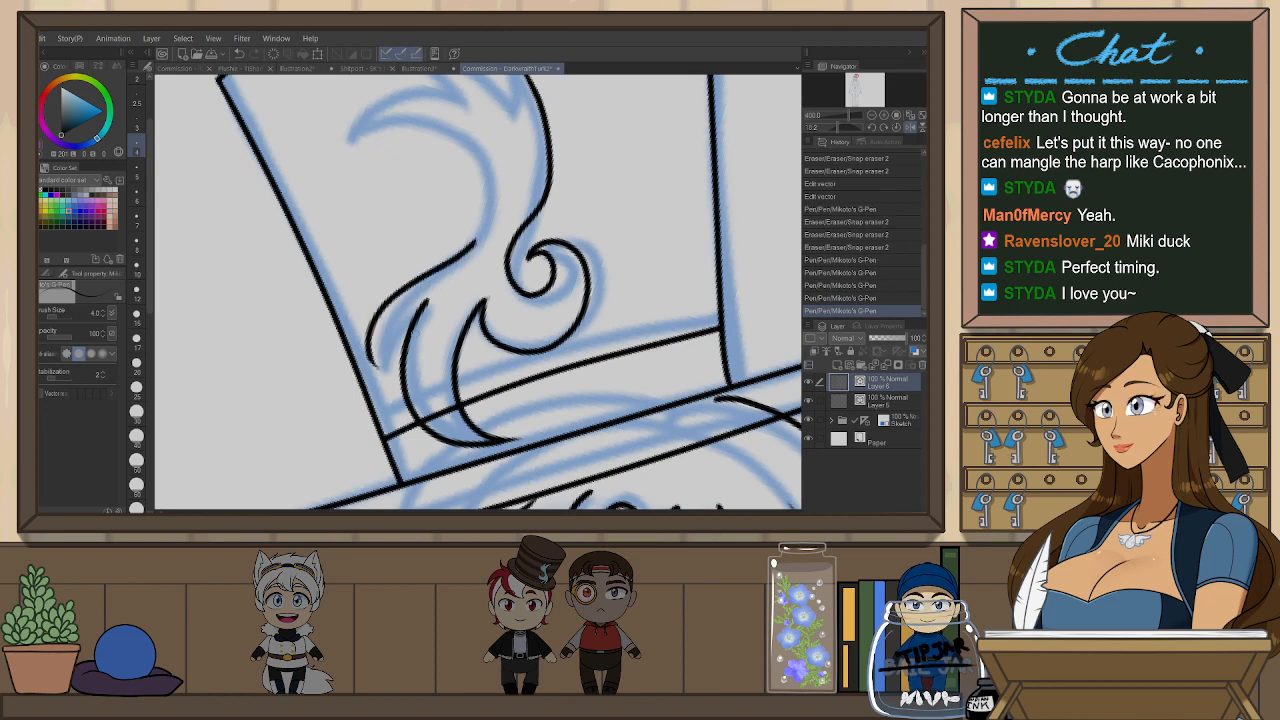
pyautogui.hotkey('ctrl', 'z')
pyautogui.moveTo(476, 243); pyautogui.dragTo(378, 346)
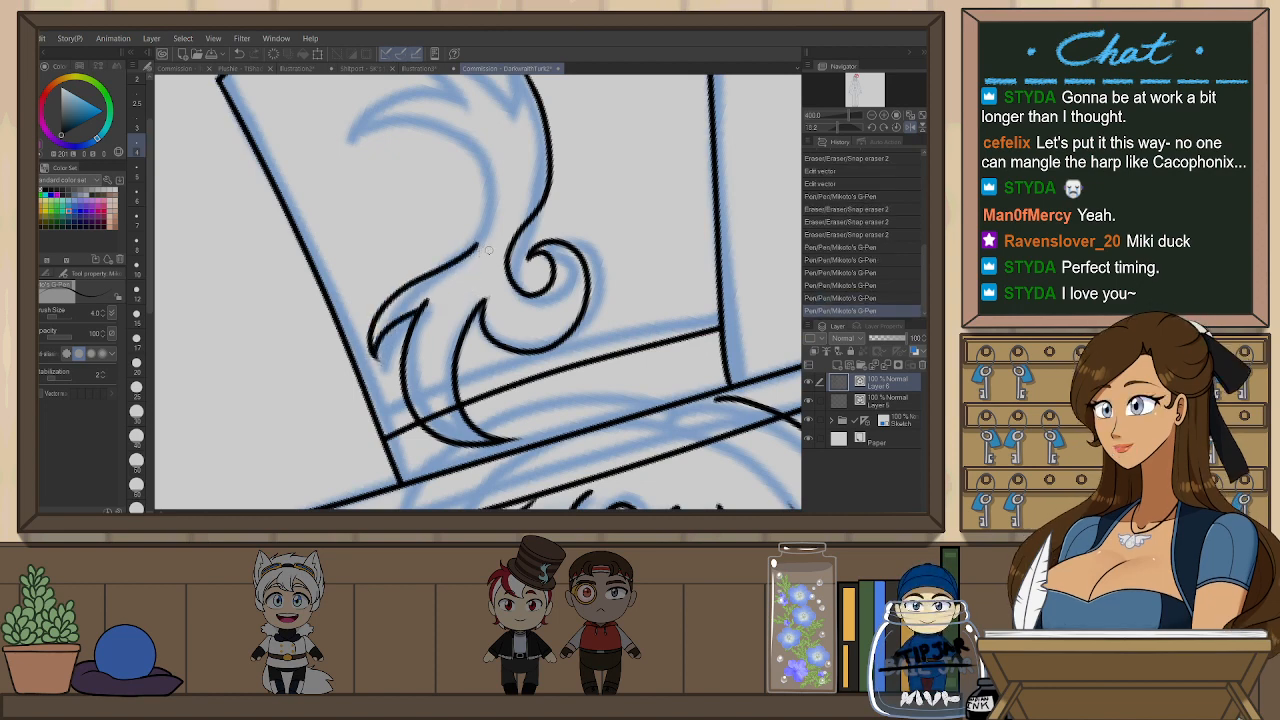
pyautogui.hotkey('ctrl', 'z')
pyautogui.hotkey('ctrl', 'z')
pyautogui.moveTo(474, 250); pyautogui.dragTo(368, 362)
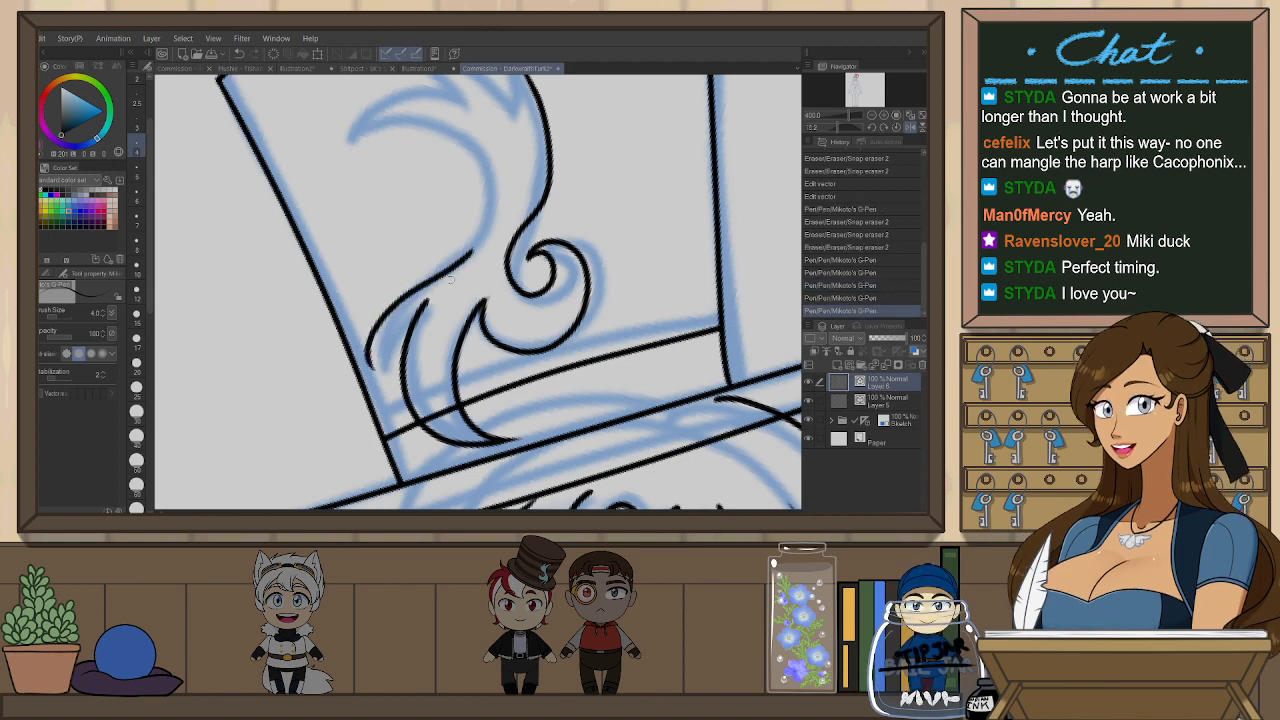
pyautogui.hotkey('ctrl', 'z')
pyautogui.moveTo(474, 244); pyautogui.dragTo(376, 346)
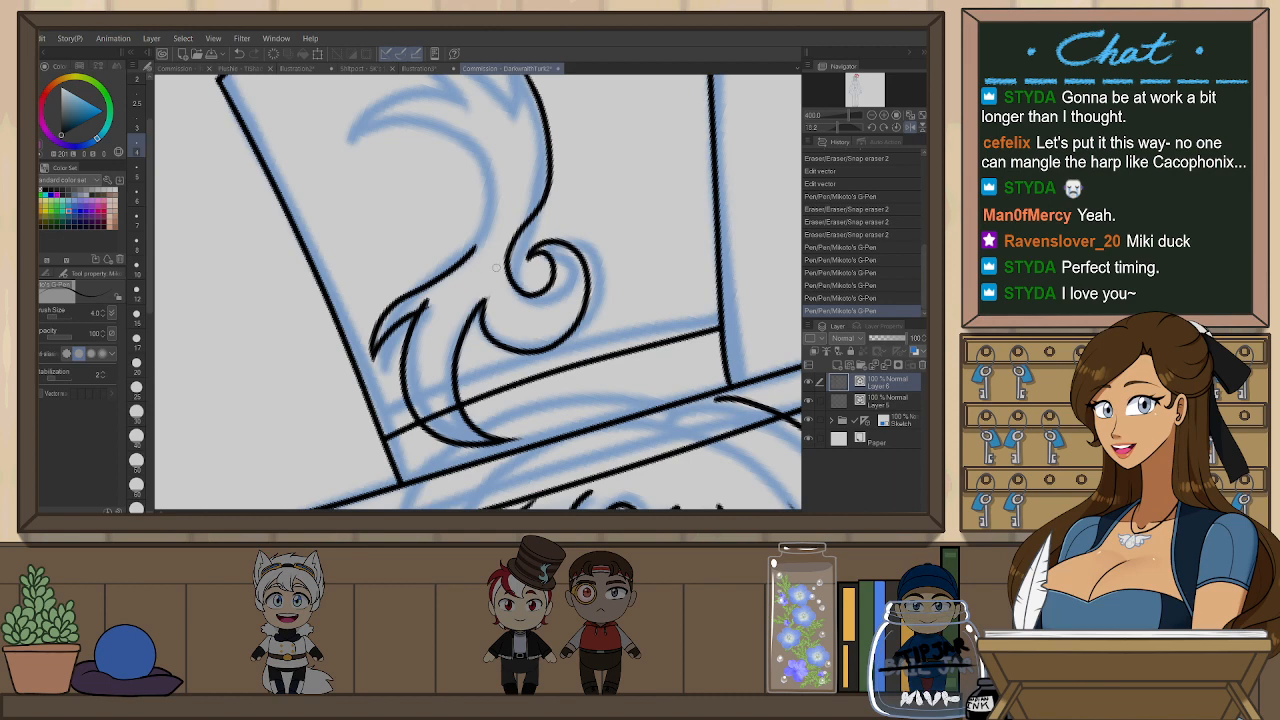
pyautogui.press('h')
pyautogui.press('e')
pyautogui.scroll(3, 531, 237)
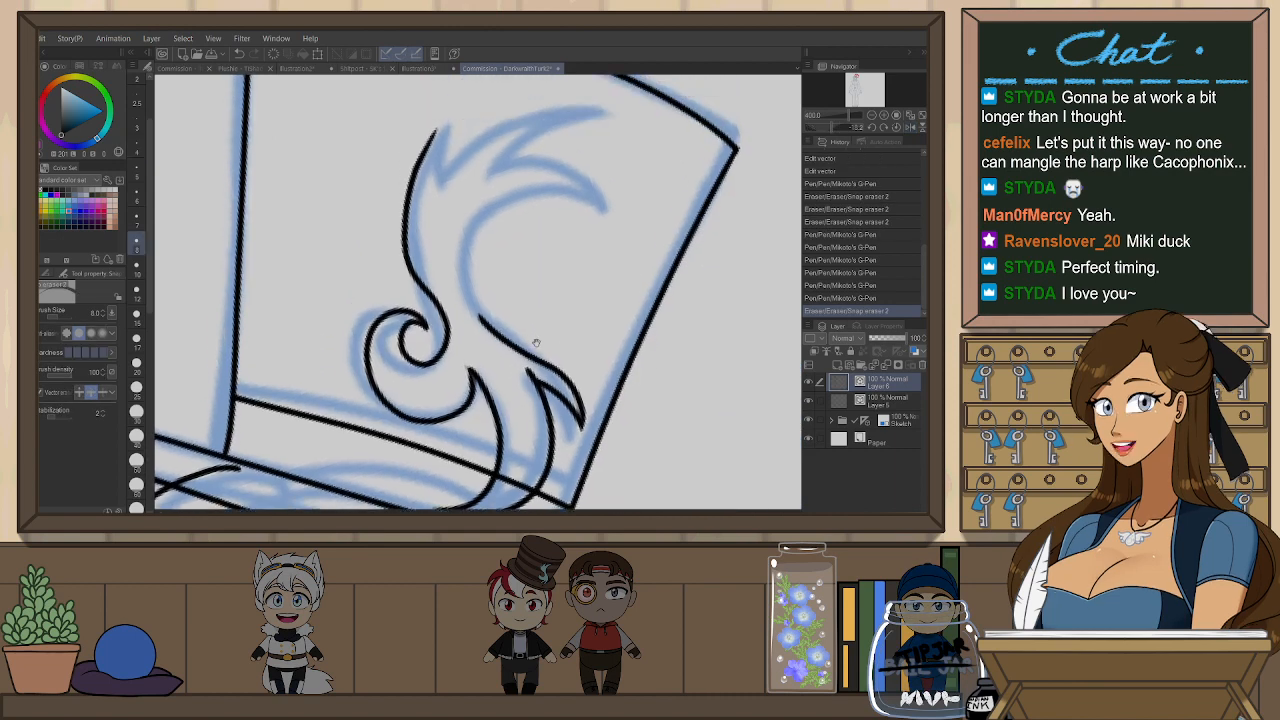
# - Ink the emblem's large inner curve up to its lower flame tip and the upper edge of that flame
pyautogui.press('p')
pyautogui.moveTo(476, 345); pyautogui.dragTo(560, 235)
pyautogui.hotkey('ctrl', 'z')
pyautogui.moveTo(476, 345); pyautogui.dragTo(618, 276)
pyautogui.moveTo(492, 213); pyautogui.dragTo(566, 209)
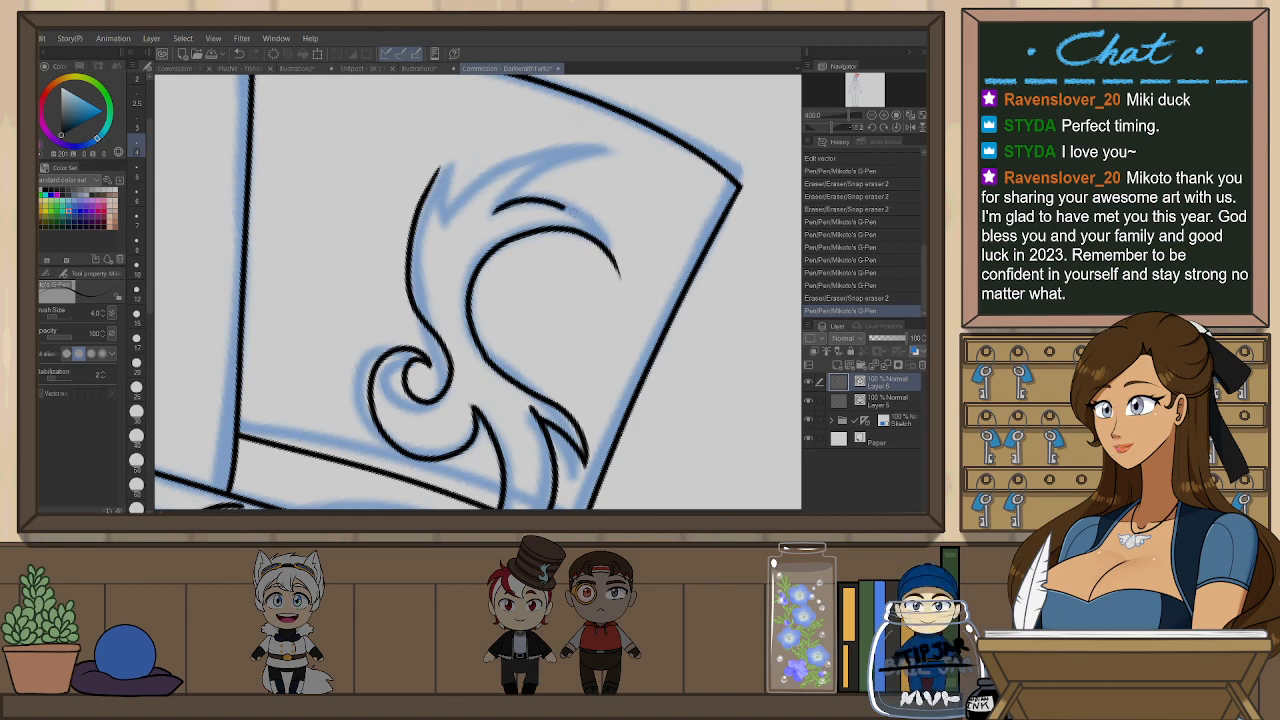
pyautogui.hotkey('ctrl', 'z')
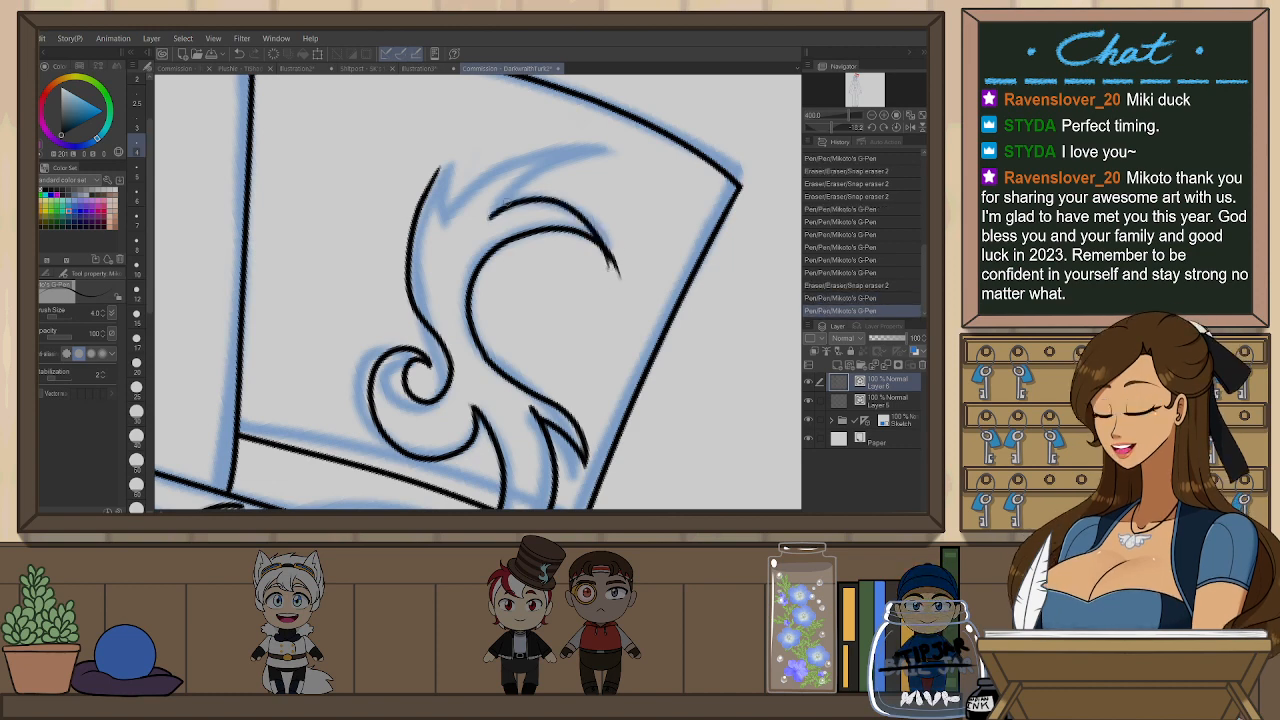
# - Ink the emblem's topmost flame and the small spike beside it, erasing the overshooting line ends
pyautogui.moveTo(445, 214)
pyautogui.mouseDown()
pyautogui.moveTo(494, 167)
pyautogui.moveTo(600, 158)
pyautogui.mouseUp()
pyautogui.hotkey('ctrl', 'z')
pyautogui.moveTo(445, 214)
pyautogui.mouseDown()
pyautogui.moveTo(476, 176)
pyautogui.moveTo(612, 164)
pyautogui.mouseUp()
pyautogui.press('e')
pyautogui.press('p')
pyautogui.moveTo(439, 168); pyautogui.dragTo(447, 216)
pyautogui.hotkey('ctrl', 'z')
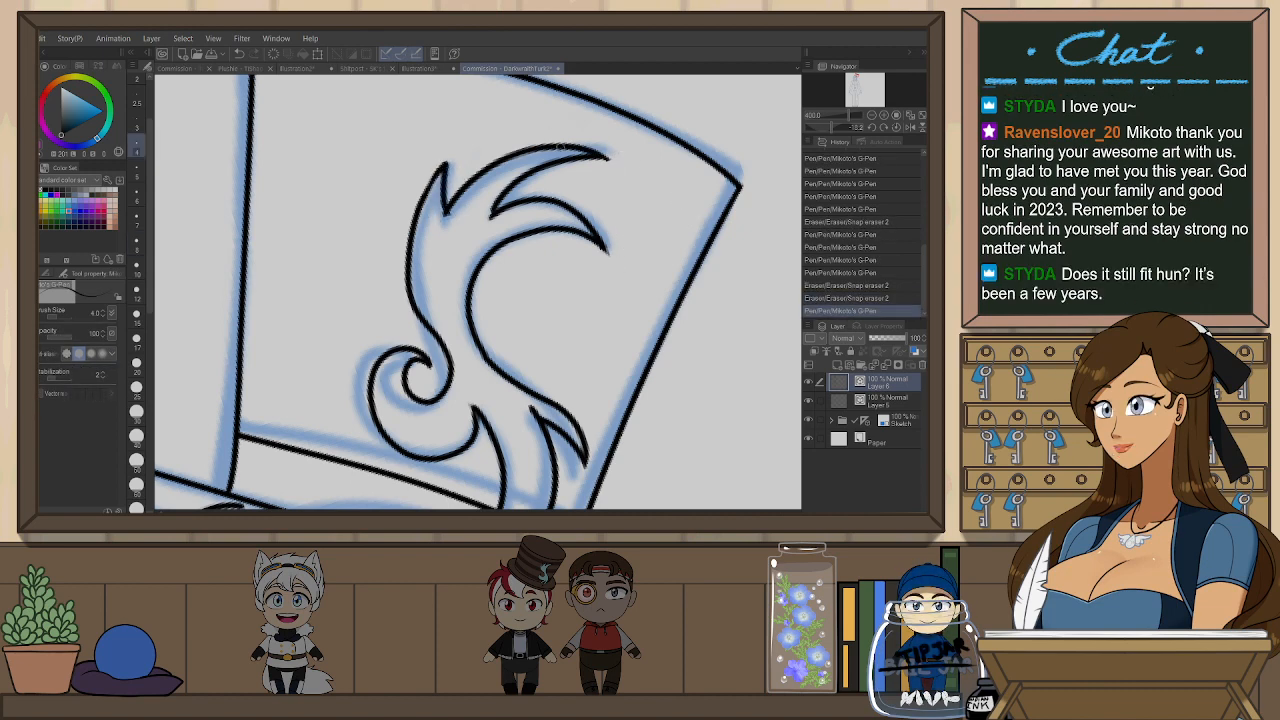
pyautogui.hotkey('ctrl', 'z')
pyautogui.moveTo(442, 168); pyautogui.dragTo(444, 217)
# - Restore the canvas rotation, erase the overlapping line where the emblem's tail crosses the hat band, and select the line layer below
pyautogui.scroll(-3, 643, 197)
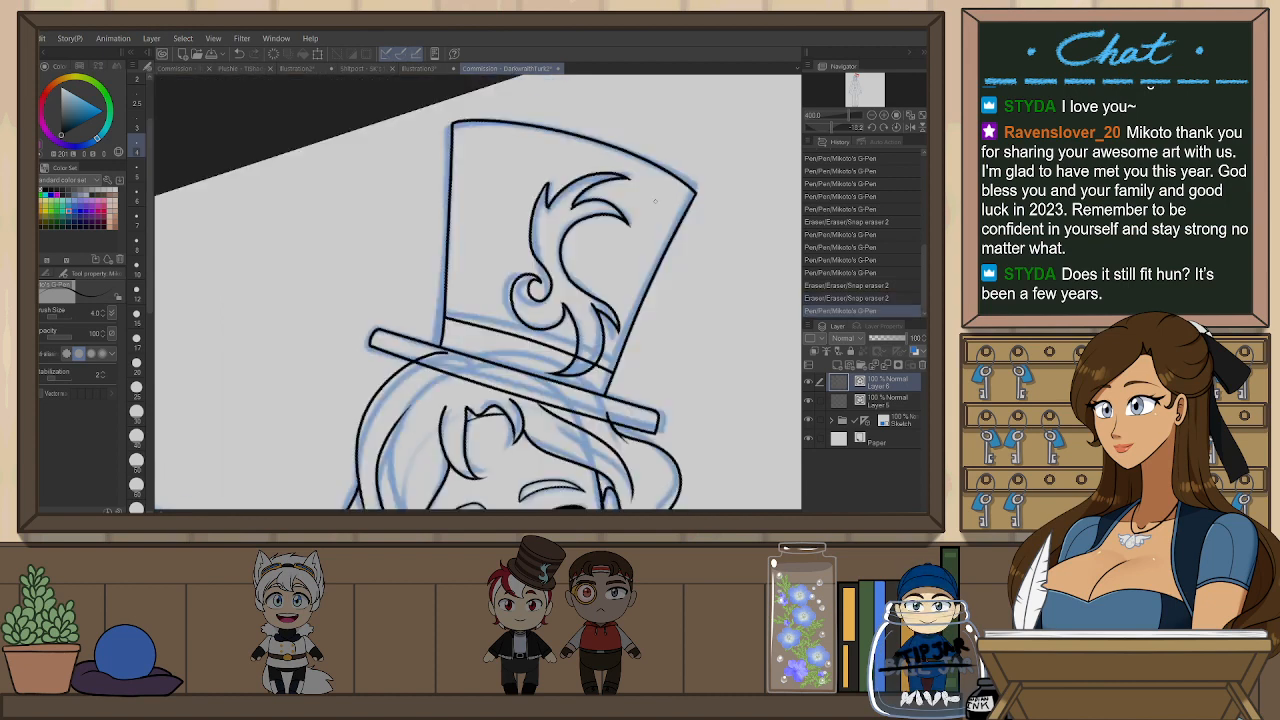
pyautogui.hotkey('ctrl', '@')
pyautogui.press('e')
pyautogui.moveTo(572, 361); pyautogui.dragTo(592, 367)
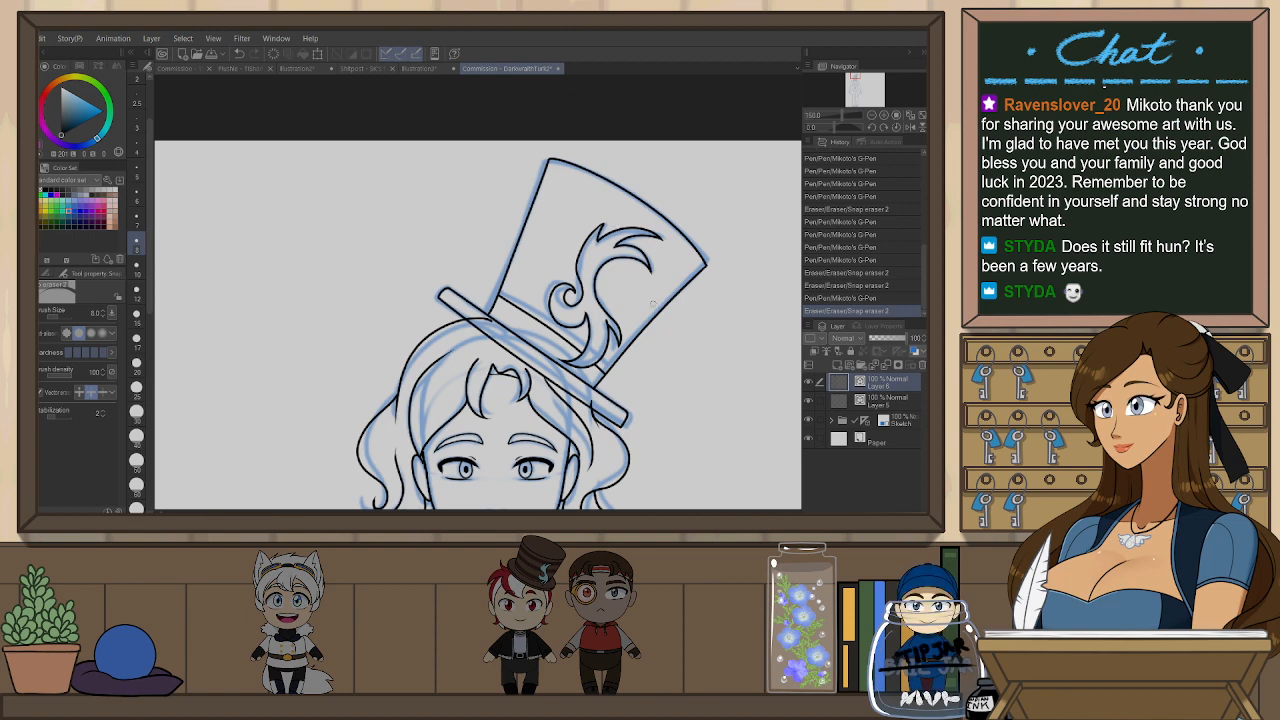
pyautogui.scroll(-1, 503, 251)
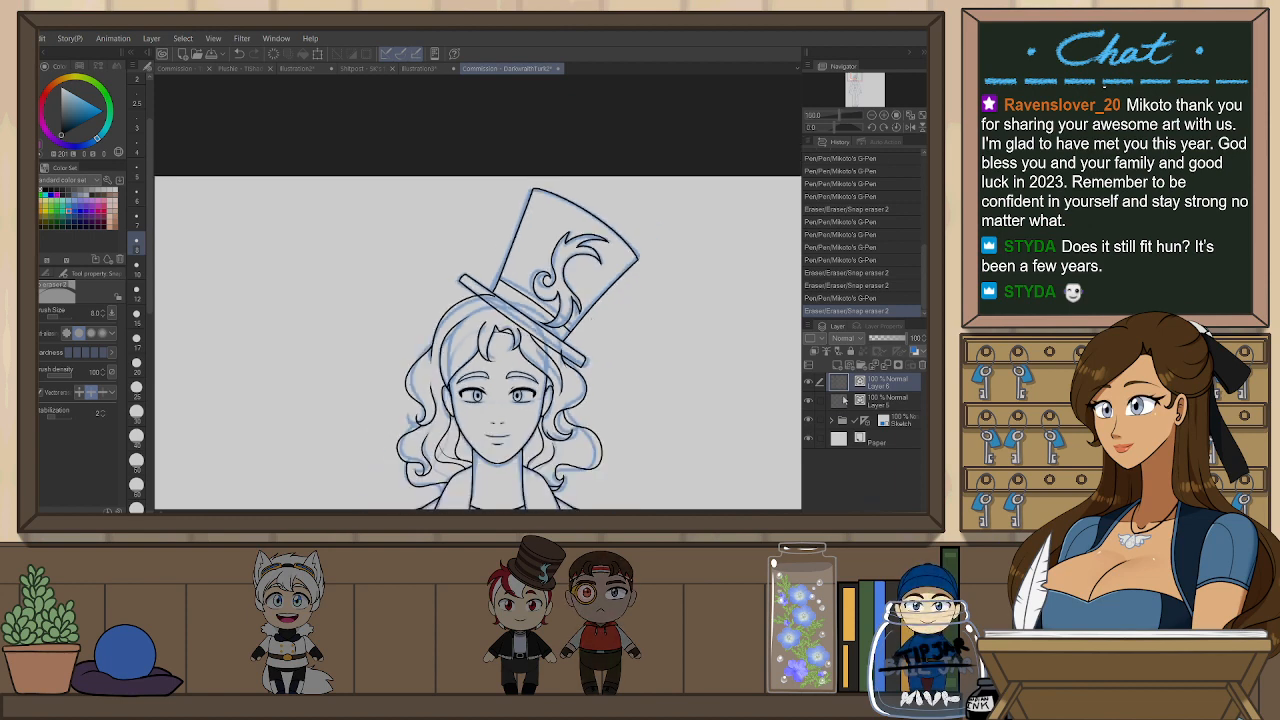
pyautogui.click(844, 399)
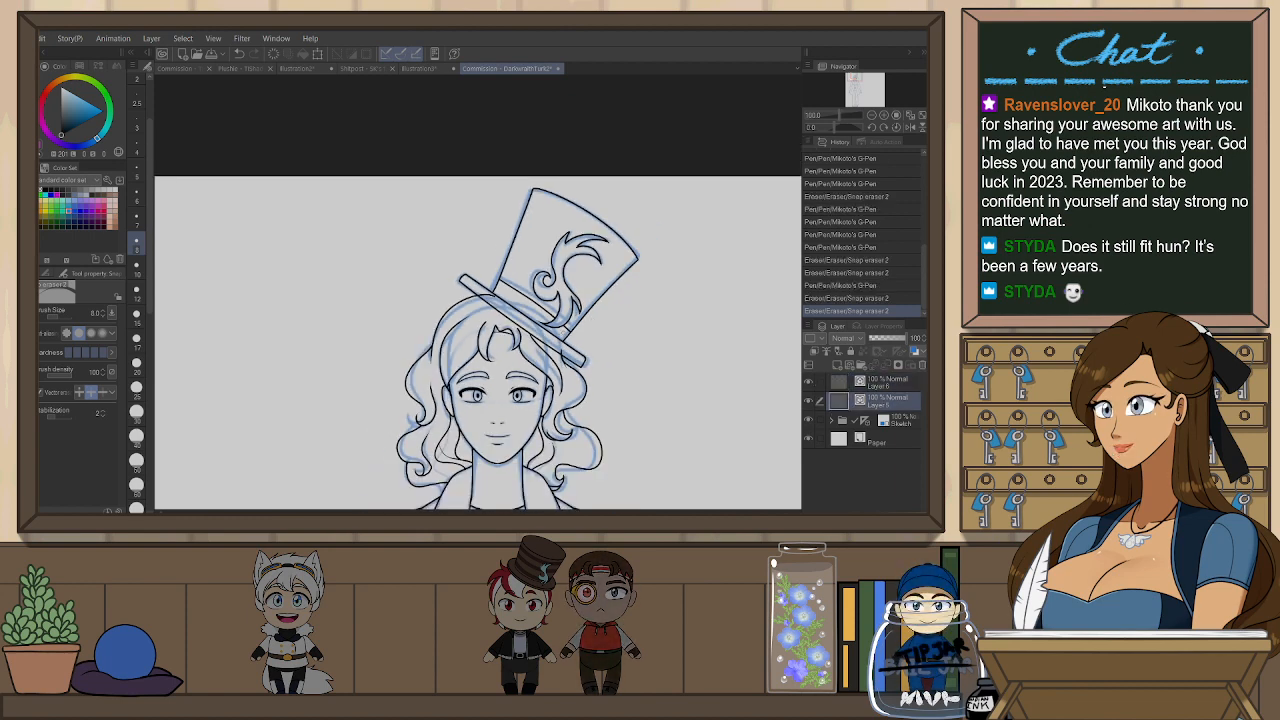
# - Check the line layers, select the upper one, and compare the full figure's line art with the Sketch folder hidden and shown
pyautogui.click(809, 401)
pyautogui.click(809, 383)
pyautogui.click(809, 383)
pyautogui.click(842, 382)
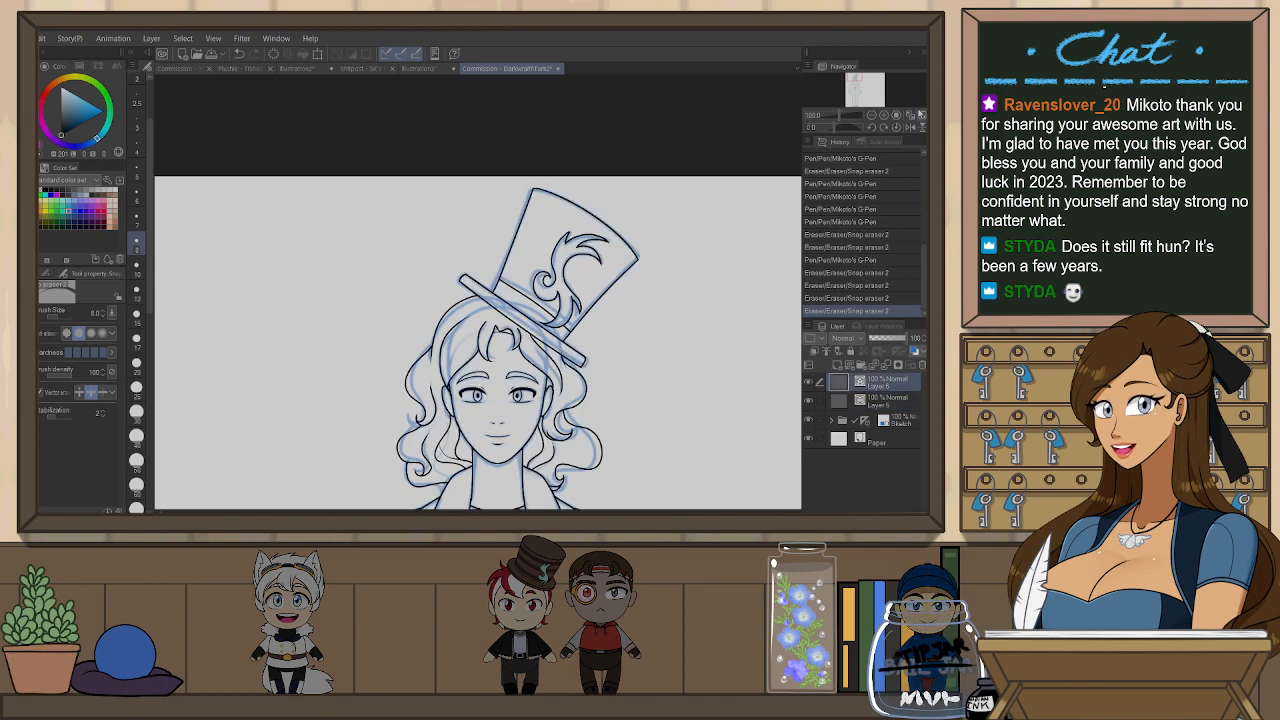
pyautogui.hotkey('ctrl', '0')
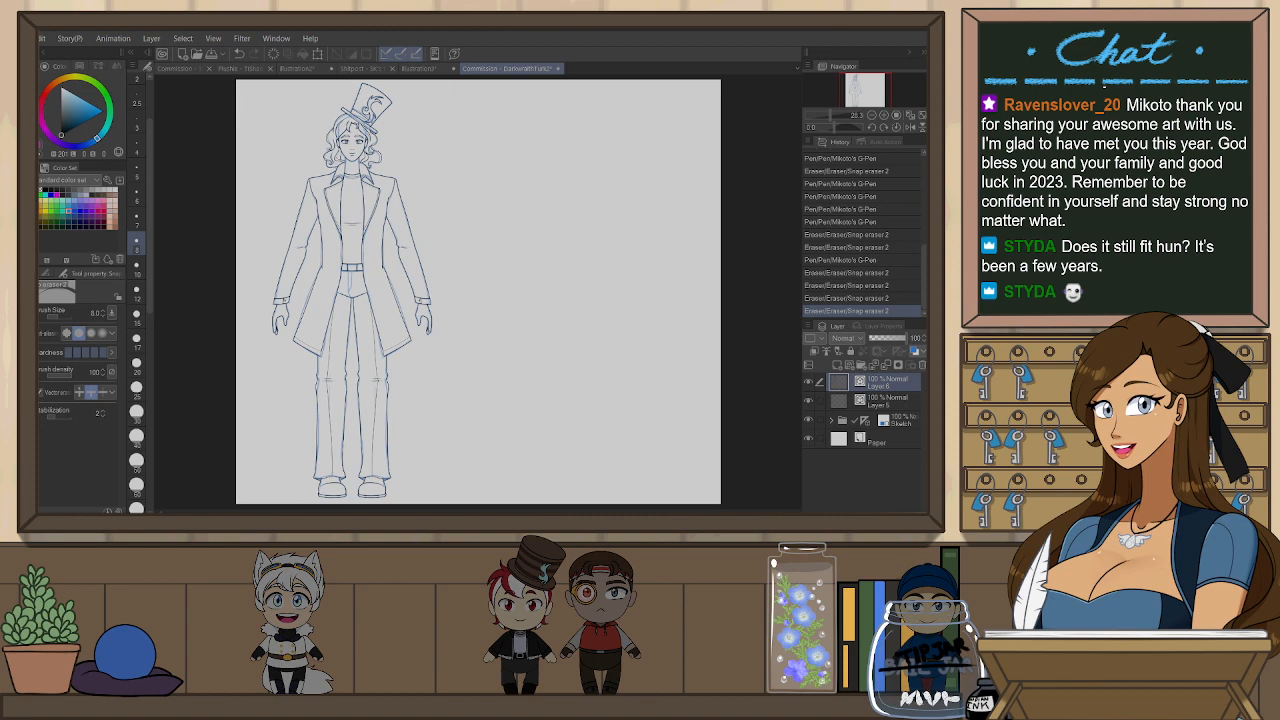
pyautogui.click(811, 420)
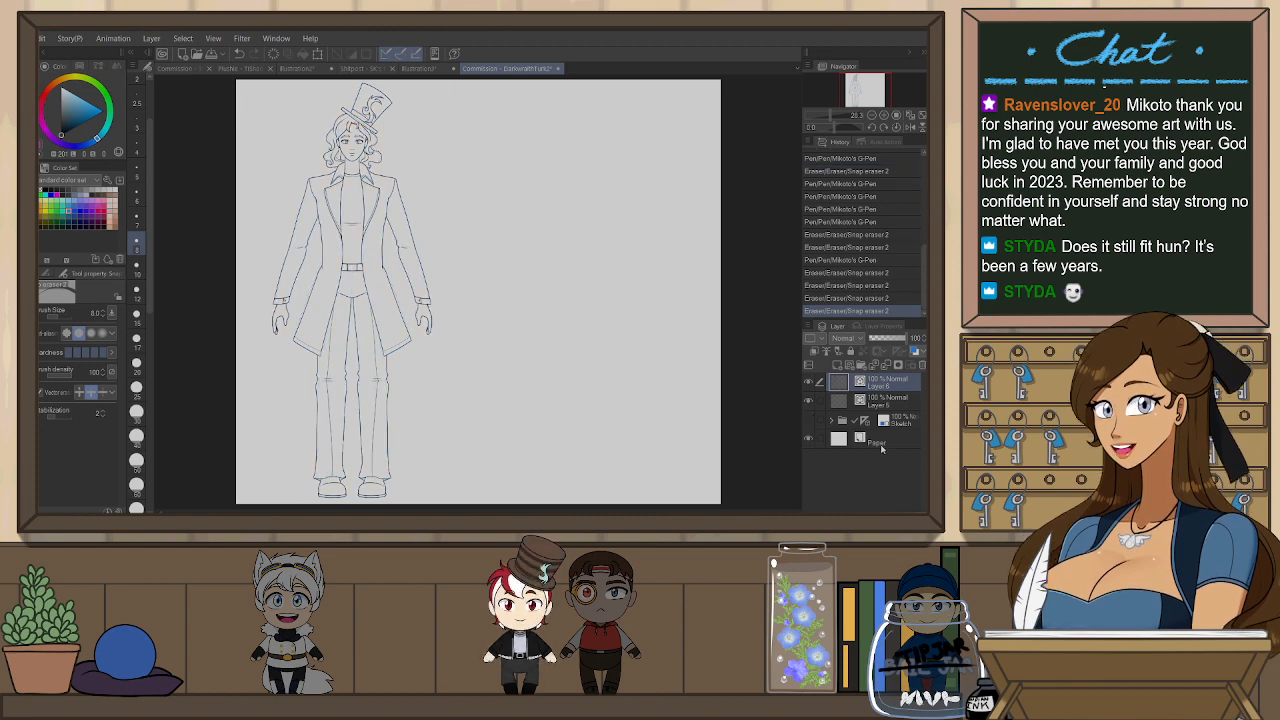
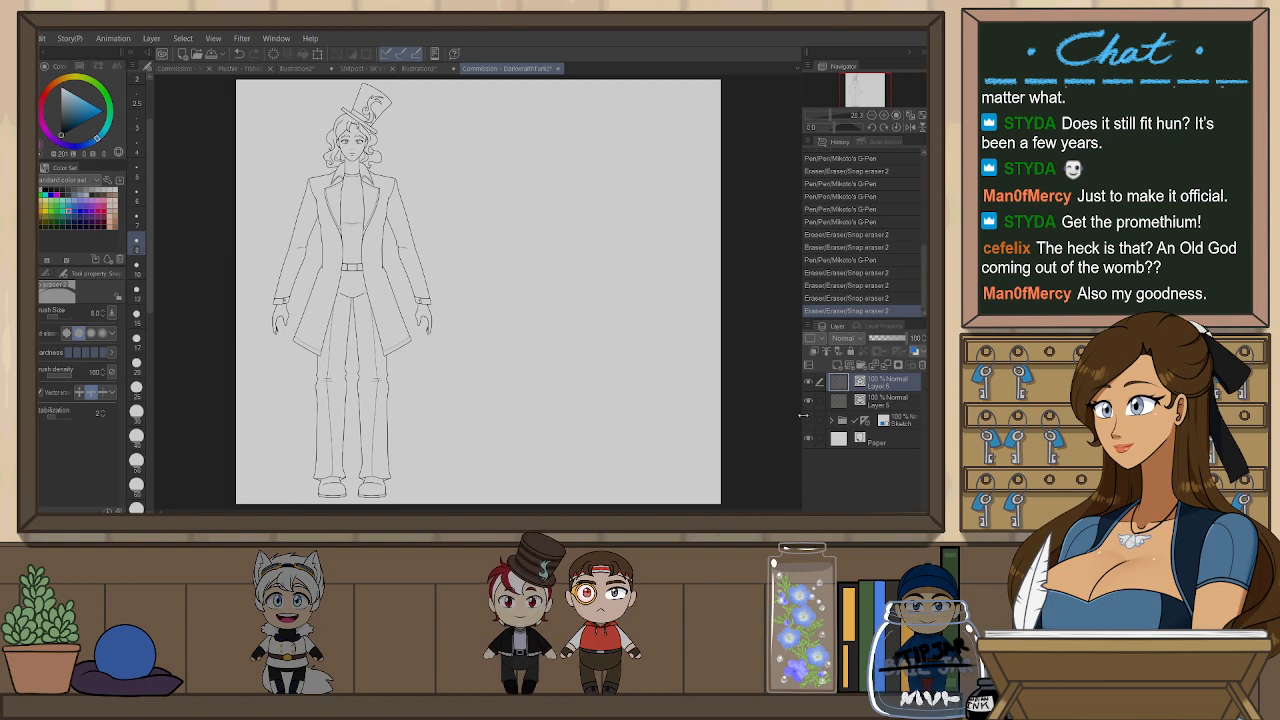
pyautogui.click(808, 421)
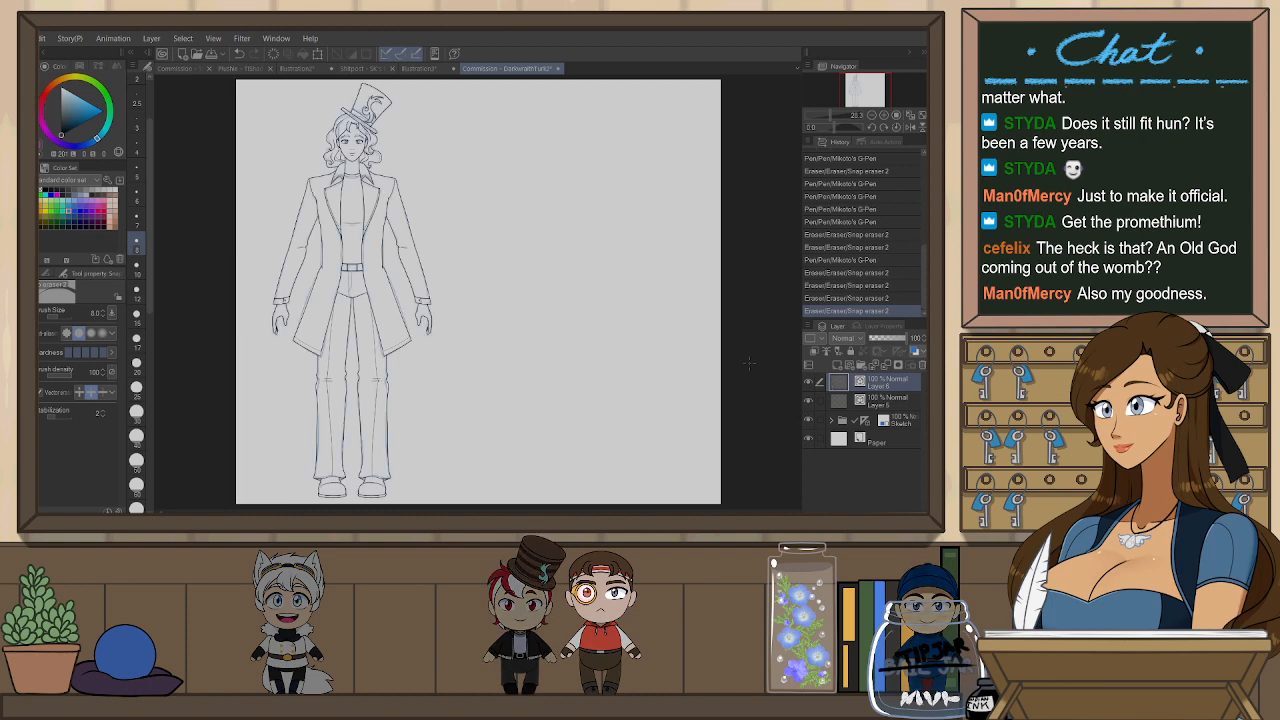
# - Ink the trouser fly's two lines below the belt buckle down to the crotch seam and erase the overshooting line end
pyautogui.scroll(2, 324, 296)
pyautogui.scroll(3, 324, 295)
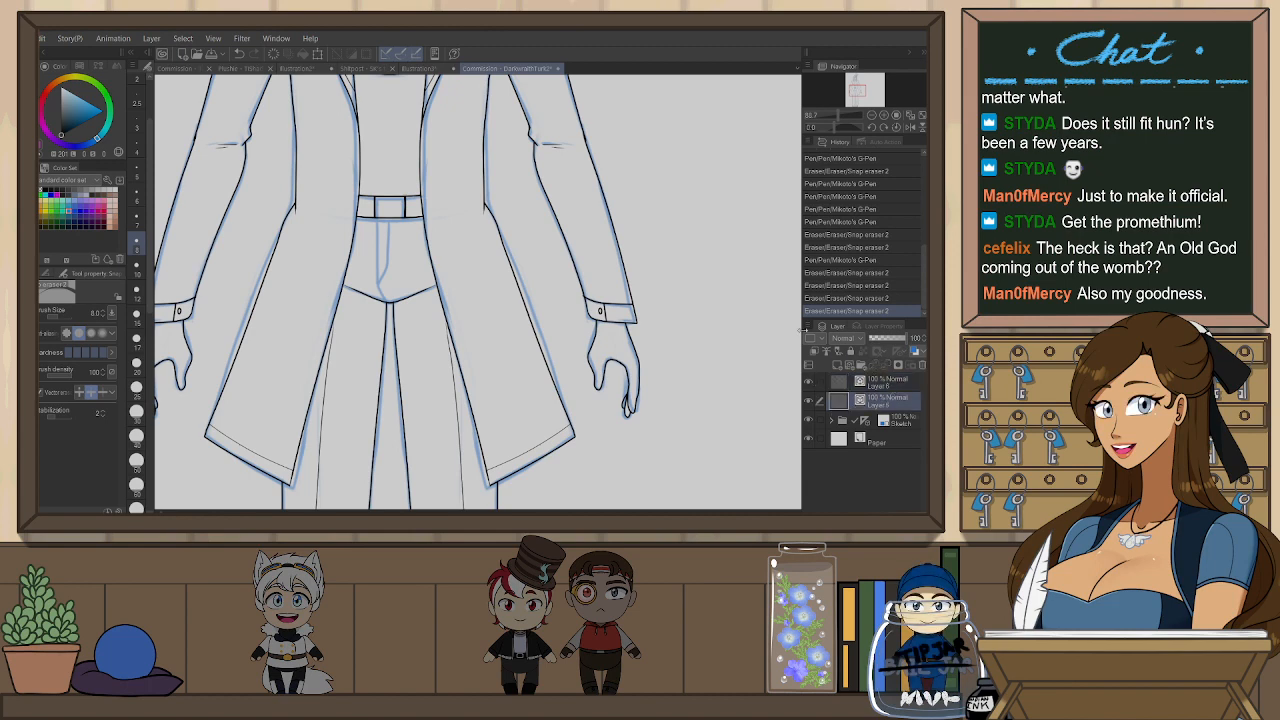
pyautogui.moveTo(640, 306); pyautogui.dragTo(604, 394)
pyautogui.scroll(5, 431, 160)
pyautogui.press('p')
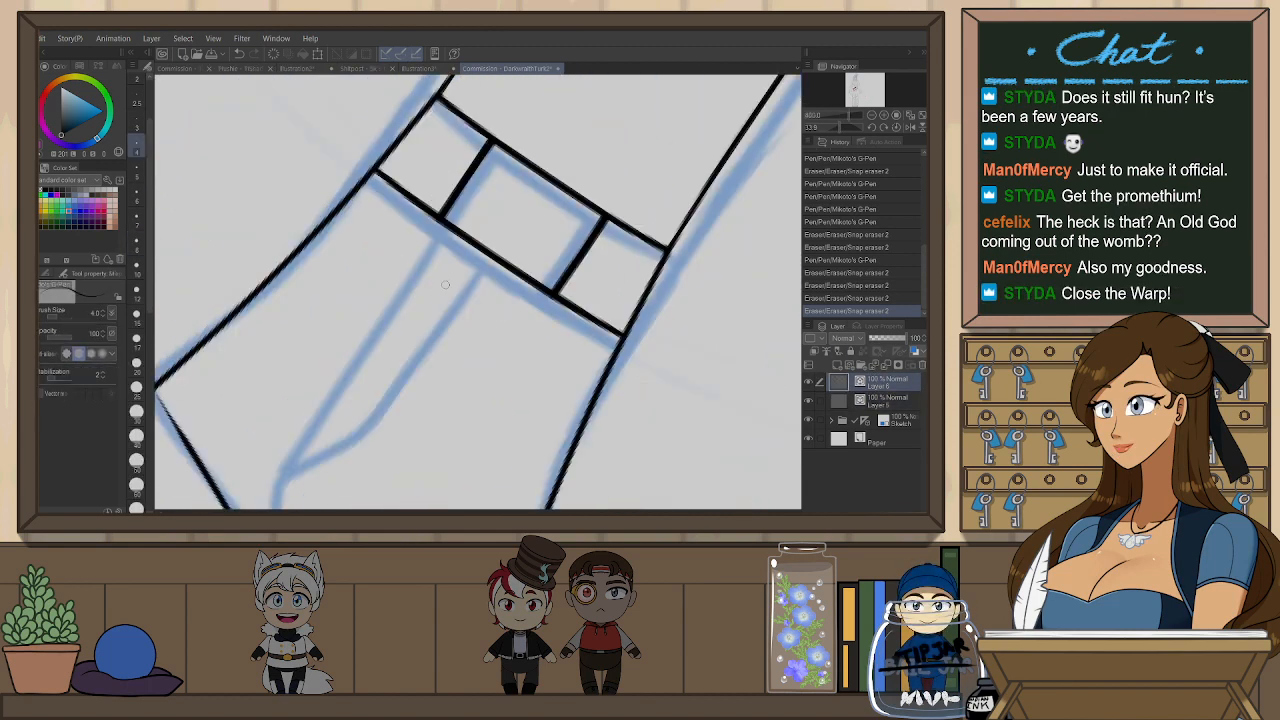
pyautogui.scroll(-2, 445, 284)
pyautogui.scroll(-2, 445, 284)
pyautogui.moveTo(405, 328); pyautogui.dragTo(395, 394)
pyautogui.moveTo(400, 338)
pyautogui.mouseDown()
pyautogui.moveTo(450, 315)
pyautogui.moveTo(510, 230)
pyautogui.mouseUp()
pyautogui.press('e')
pyautogui.moveTo(410, 388); pyautogui.dragTo(395, 395)
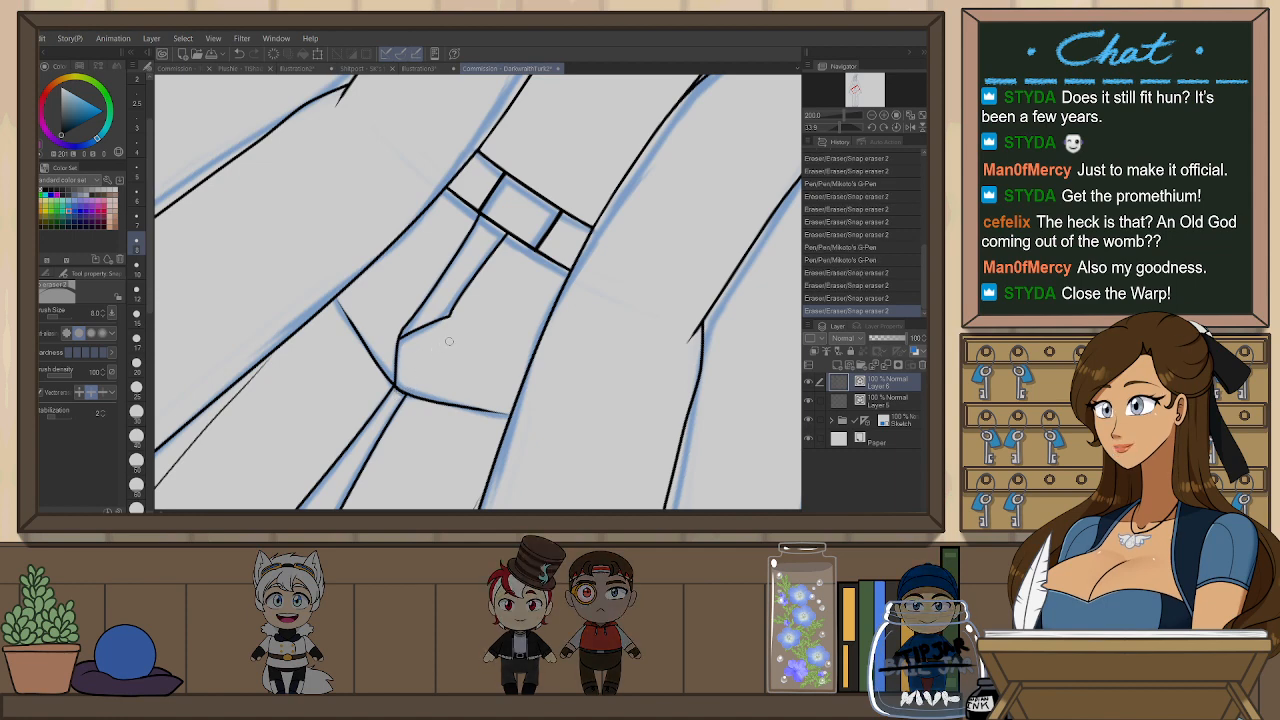
pyautogui.scroll(-1, 588, 280)
pyautogui.hotkey('ctrl', '@')
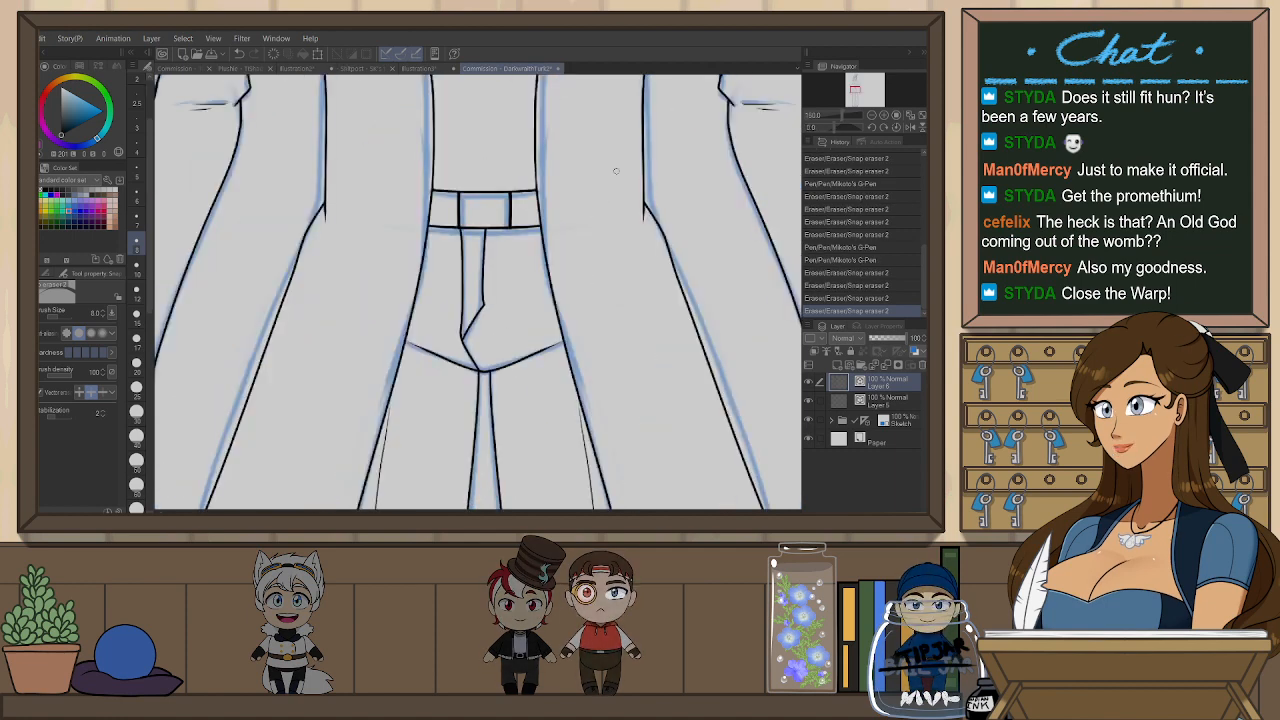
# - Move the symmetry ruler from the Sketch folder onto the upper line layer and select that layer for mirrored drawing
pyautogui.moveTo(600, 343)
pyautogui.mouseDown()
pyautogui.moveTo(623, 408)
pyautogui.moveTo(634, 400)
pyautogui.mouseUp()
pyautogui.scroll(-1, 630, 392)
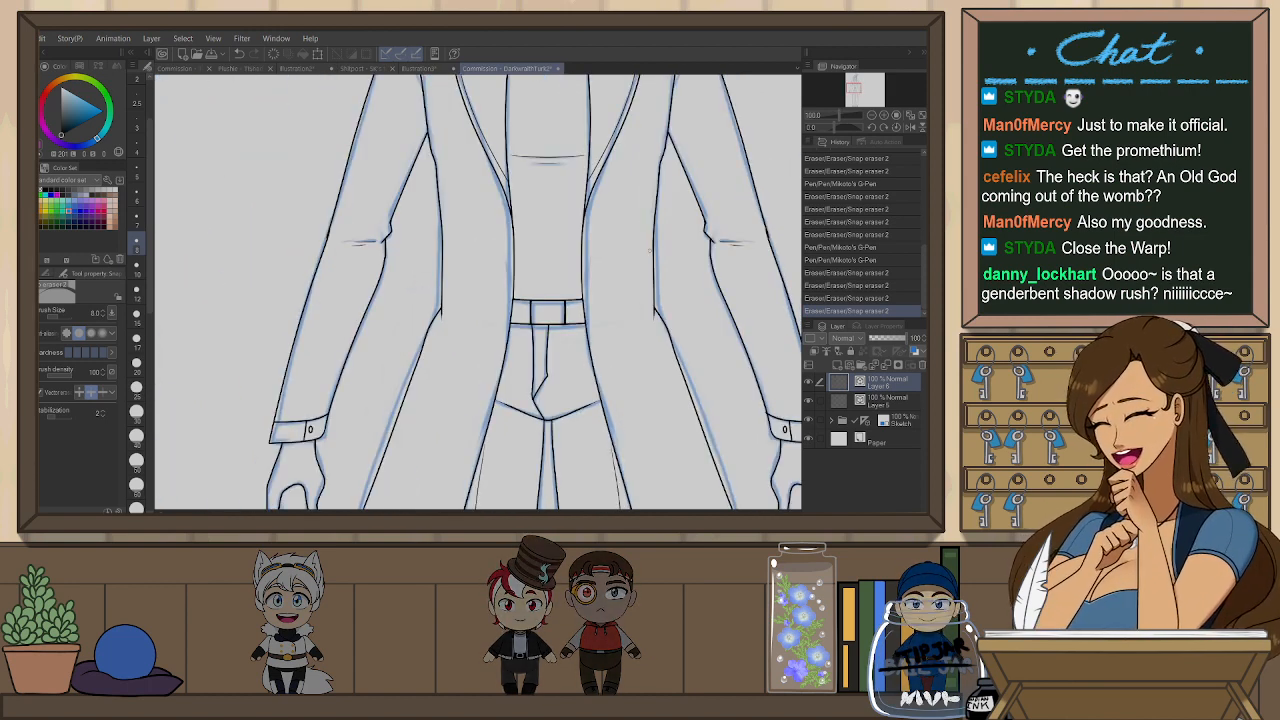
pyautogui.moveTo(646, 411)
pyautogui.mouseDown()
pyautogui.moveTo(691, 226)
pyautogui.moveTo(642, 181)
pyautogui.mouseUp()
pyautogui.moveTo(865, 421); pyautogui.dragTo(867, 383)
pyautogui.click(867, 383)
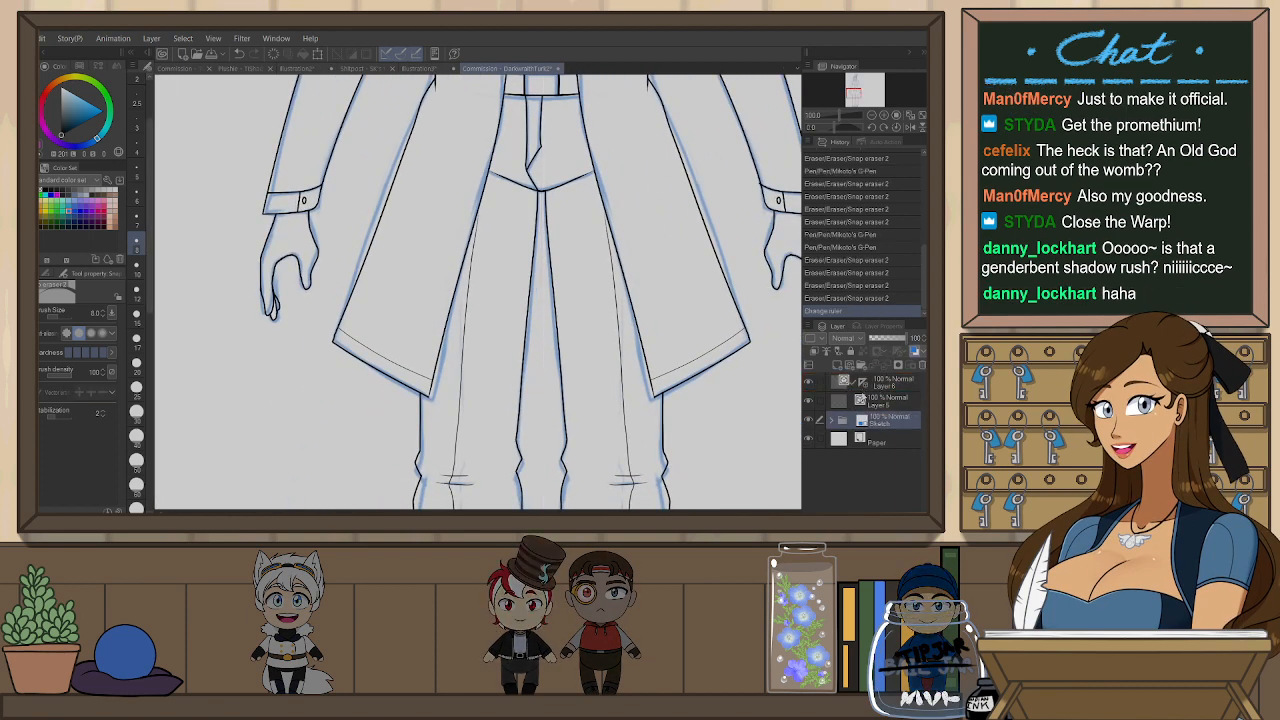
pyautogui.click(810, 383)
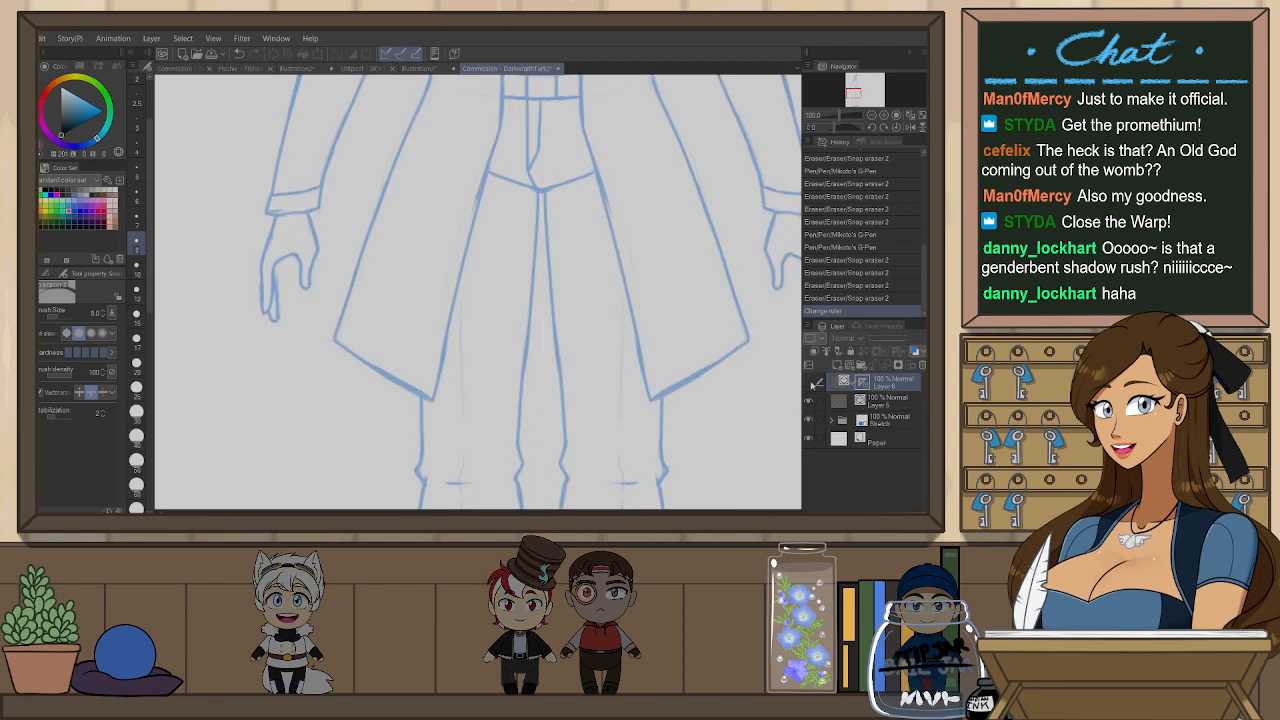
pyautogui.click(810, 383)
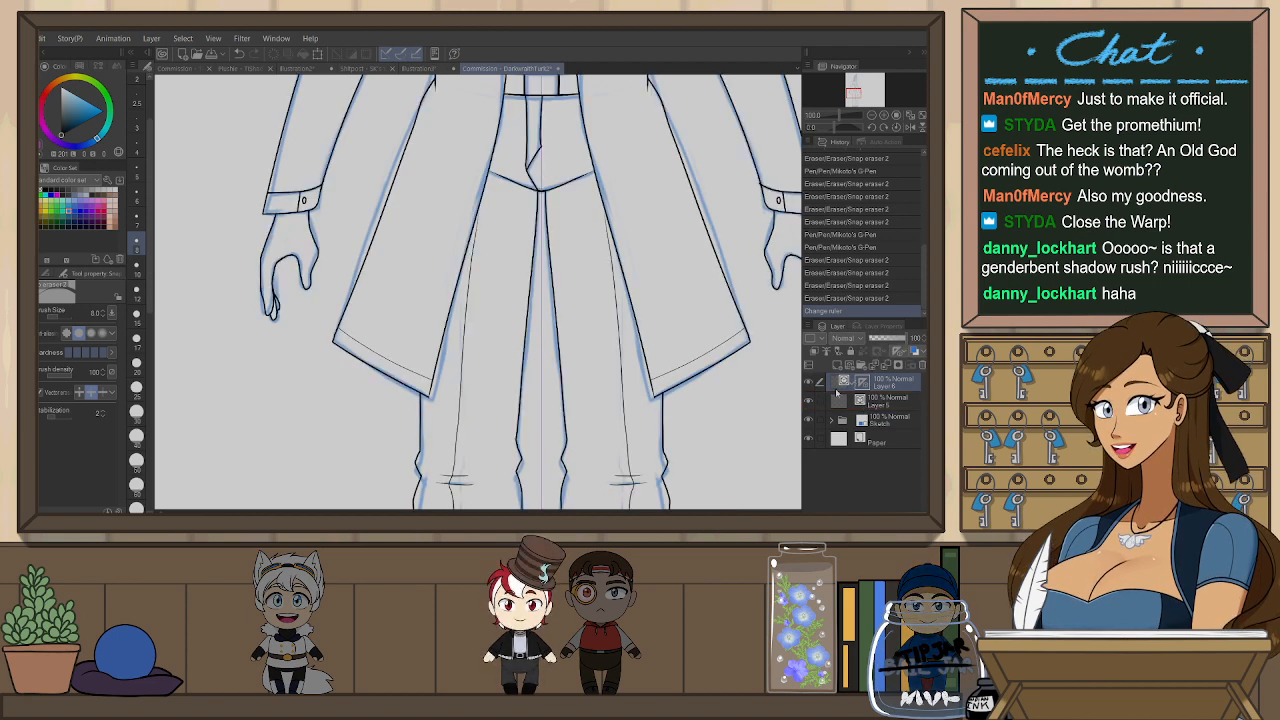
# - Ink the mirrored narrow coat-tail edges with their hem lines between the trouser legs and erase the overlapping line parts
pyautogui.press('p')
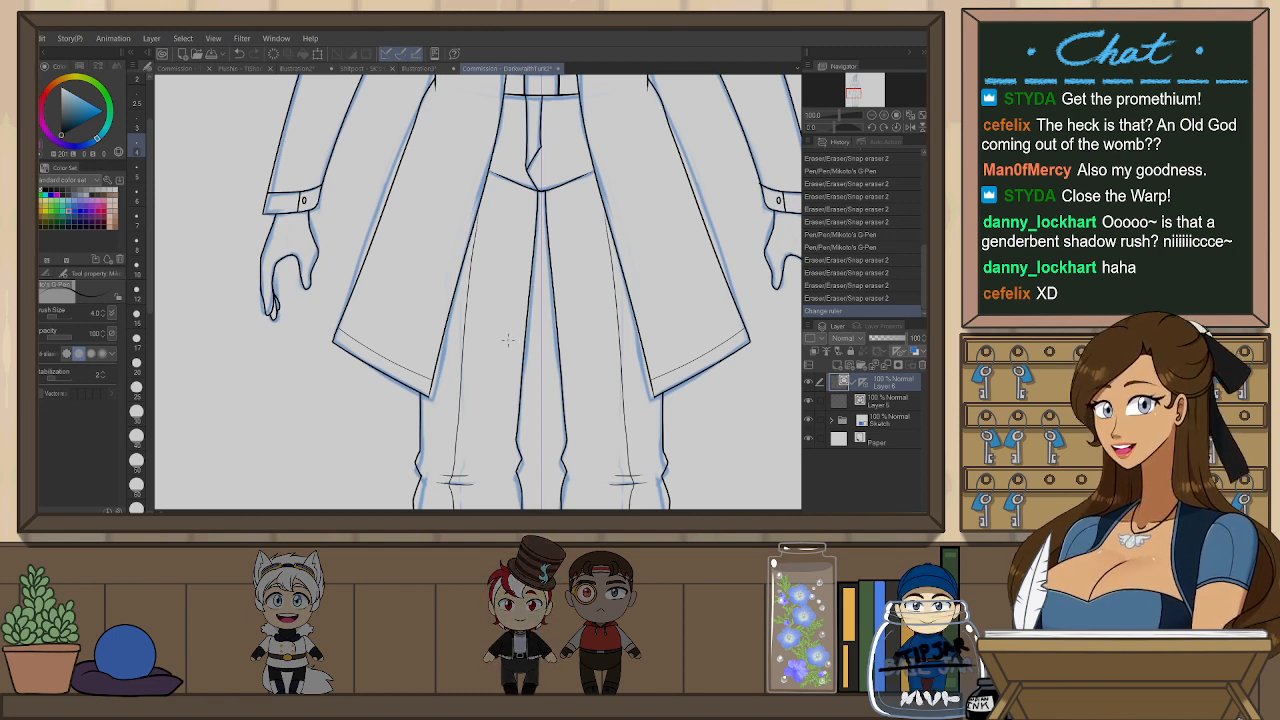
pyautogui.moveTo(541, 210)
pyautogui.mouseDown()
pyautogui.moveTo(541, 360)
pyautogui.moveTo(565, 365)
pyautogui.mouseUp()
pyautogui.hotkey('ctrl', 'z')
pyautogui.press('e')
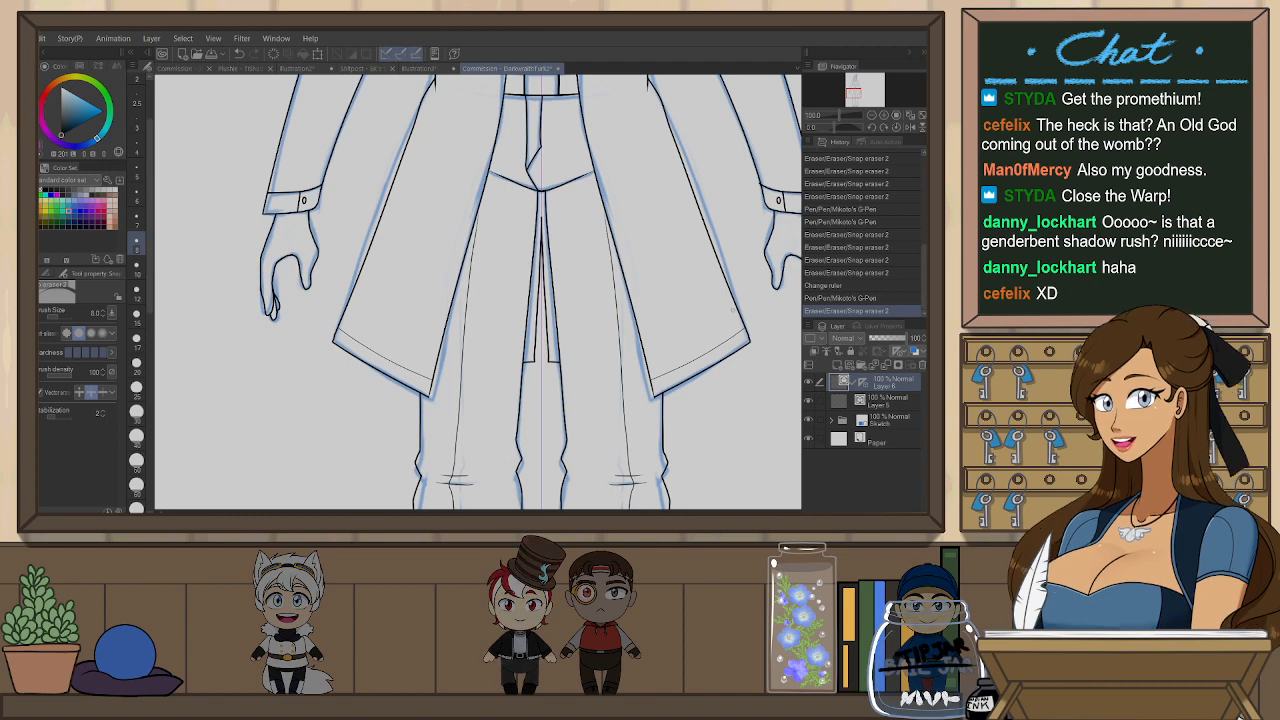
pyautogui.scroll(-1, 719, 354)
pyautogui.scroll(3, 617, 346)
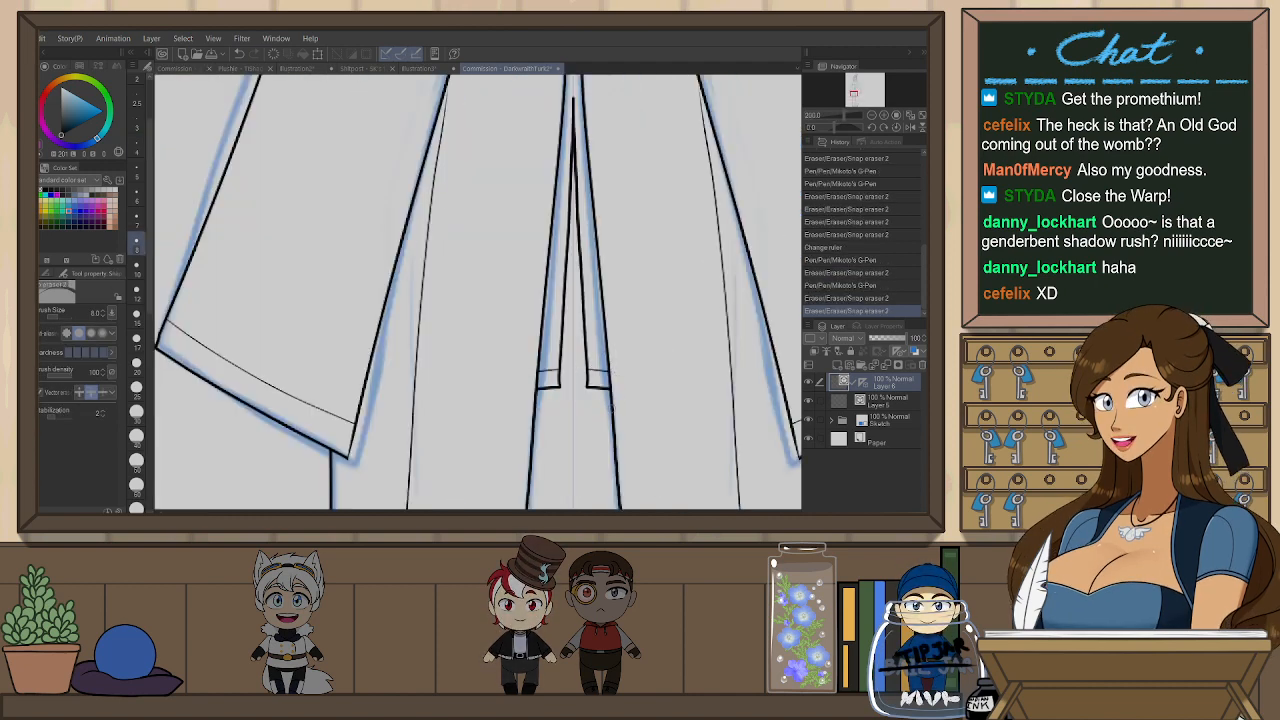
pyautogui.scroll(-3, 618, 390)
# - Return the symmetry ruler from the upper line layer to the Sketch folder
pyautogui.moveTo(781, 338); pyautogui.dragTo(710, 379)
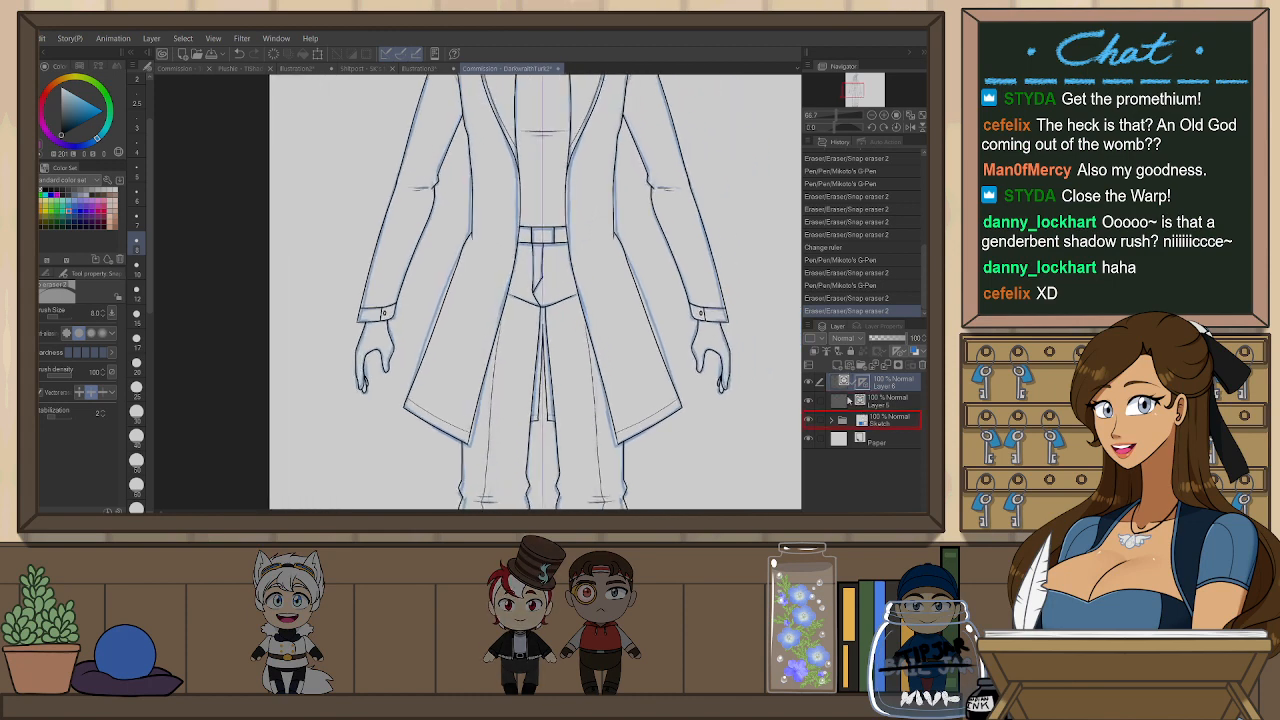
pyautogui.click(848, 390)
pyautogui.click(922, 120)
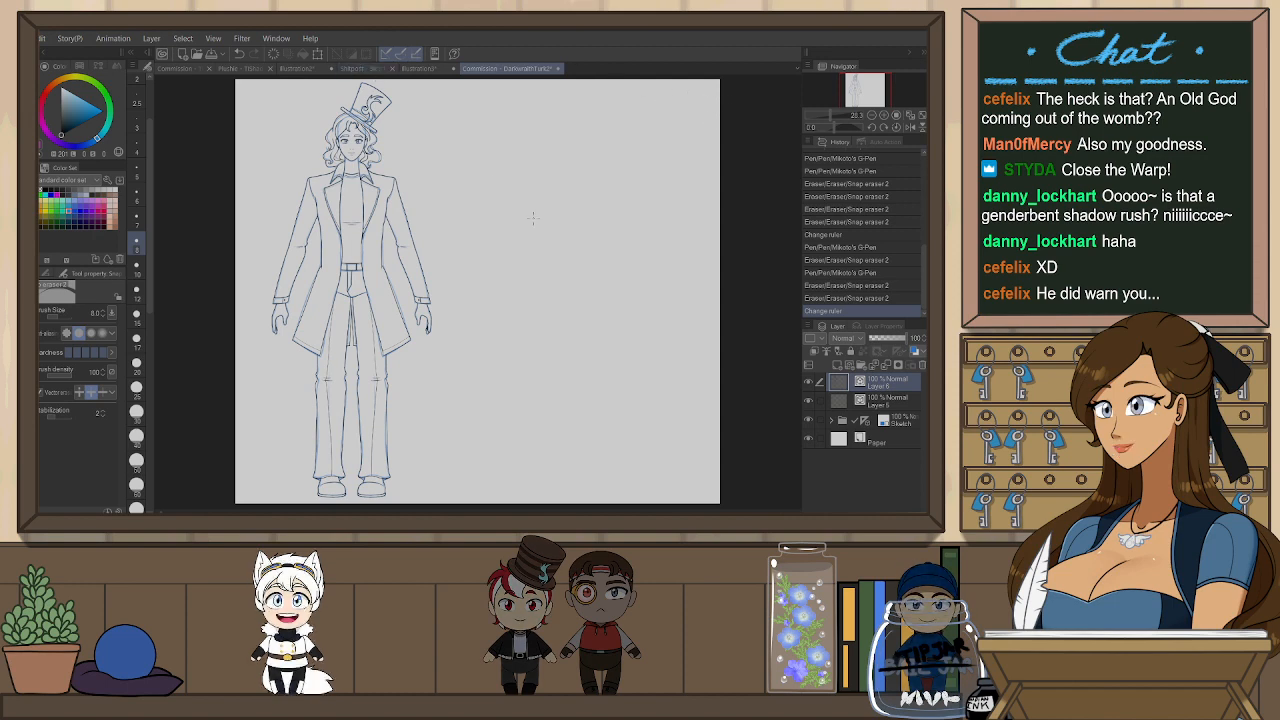
# - Inspect the inked figure and erase the line overshoots at the coat's waist corners on both sides
pyautogui.scroll(1, 277, 88)
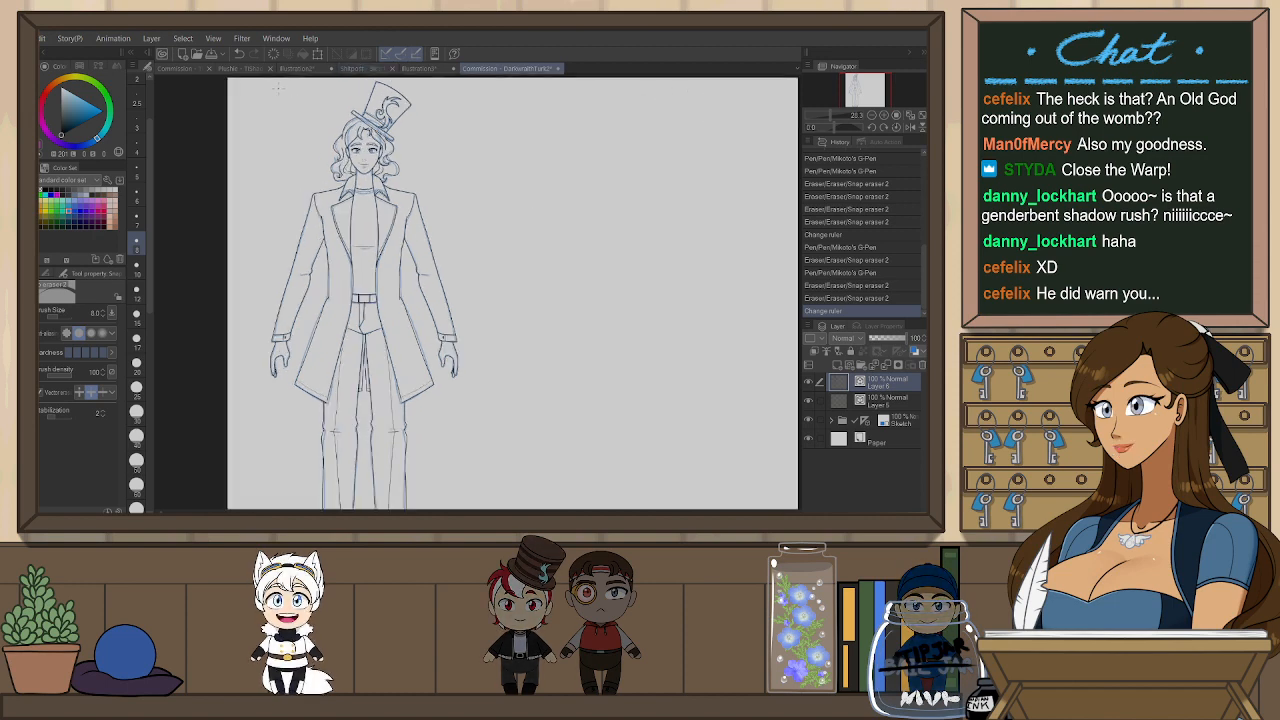
pyautogui.scroll(4, 277, 88)
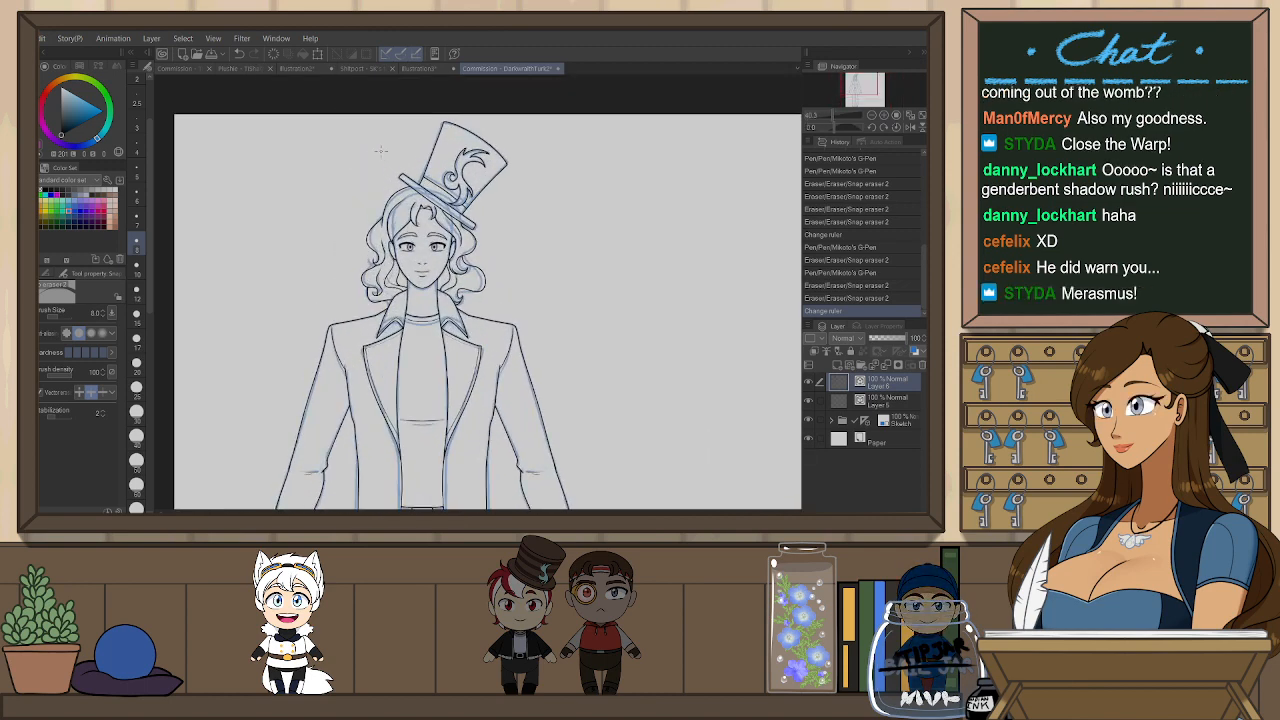
pyautogui.scroll(1, 478, 302)
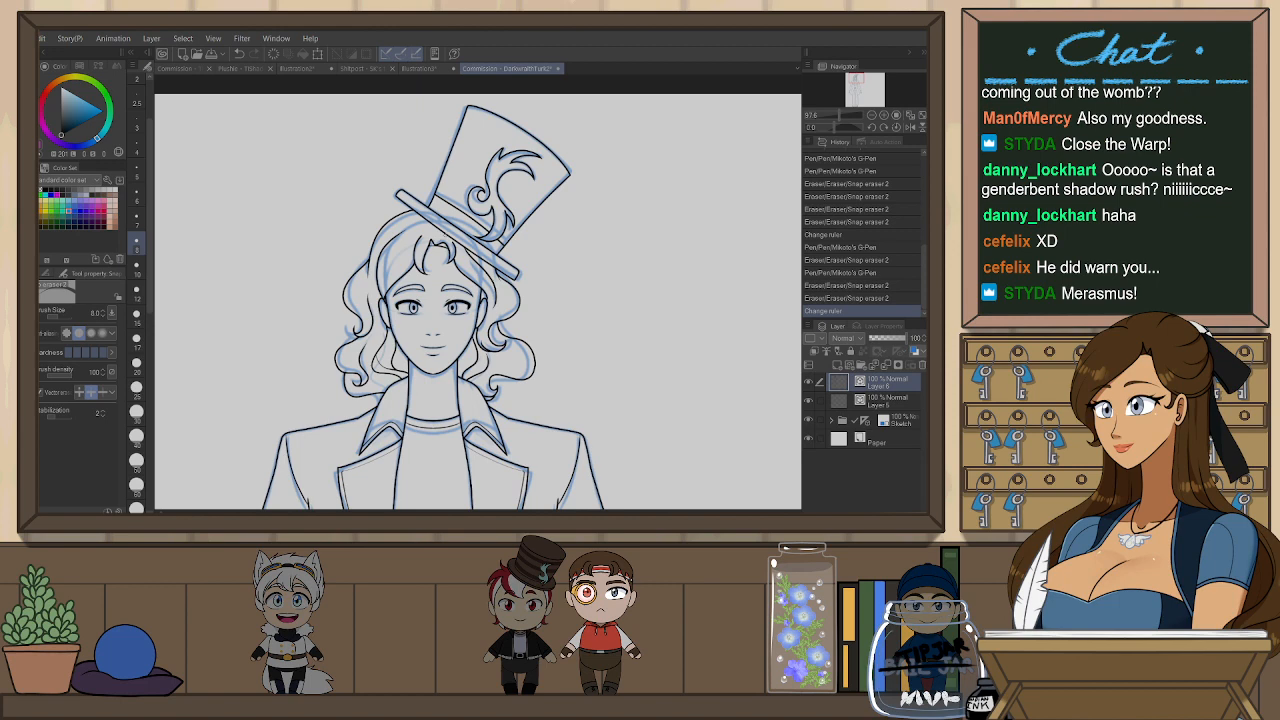
pyautogui.scroll(-5, 460, 220)
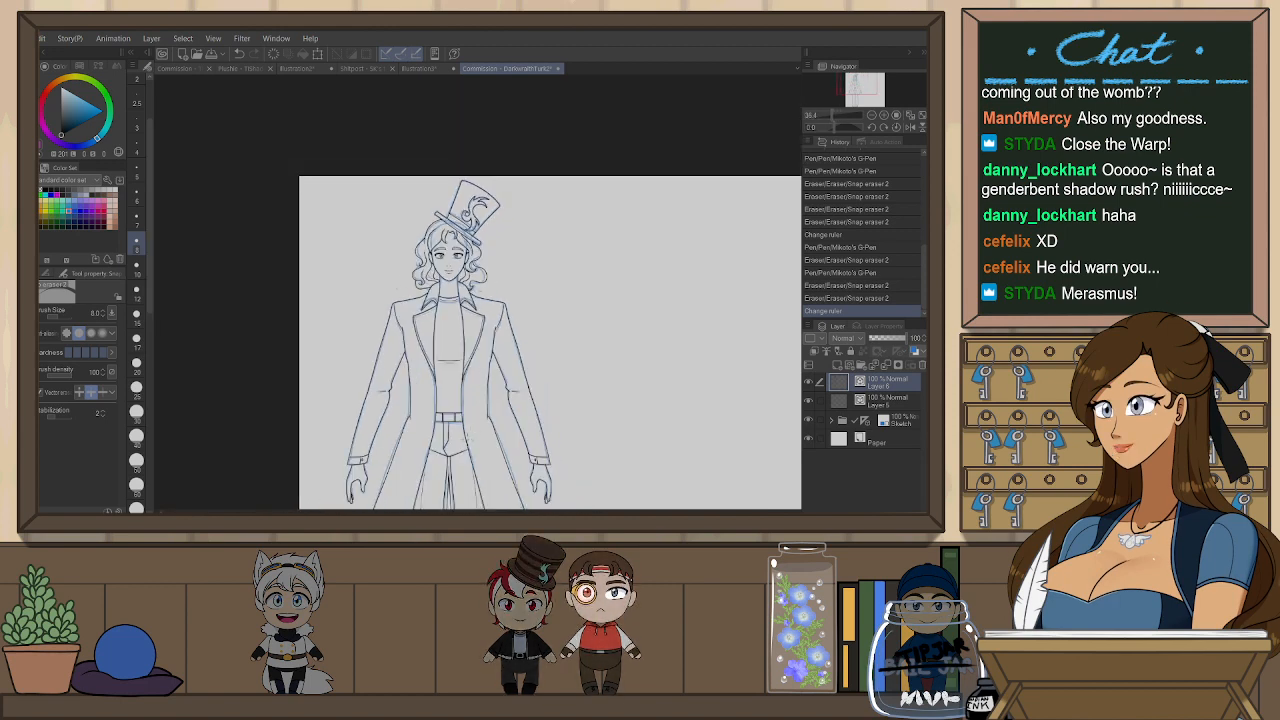
pyautogui.scroll(-2, 491, 340)
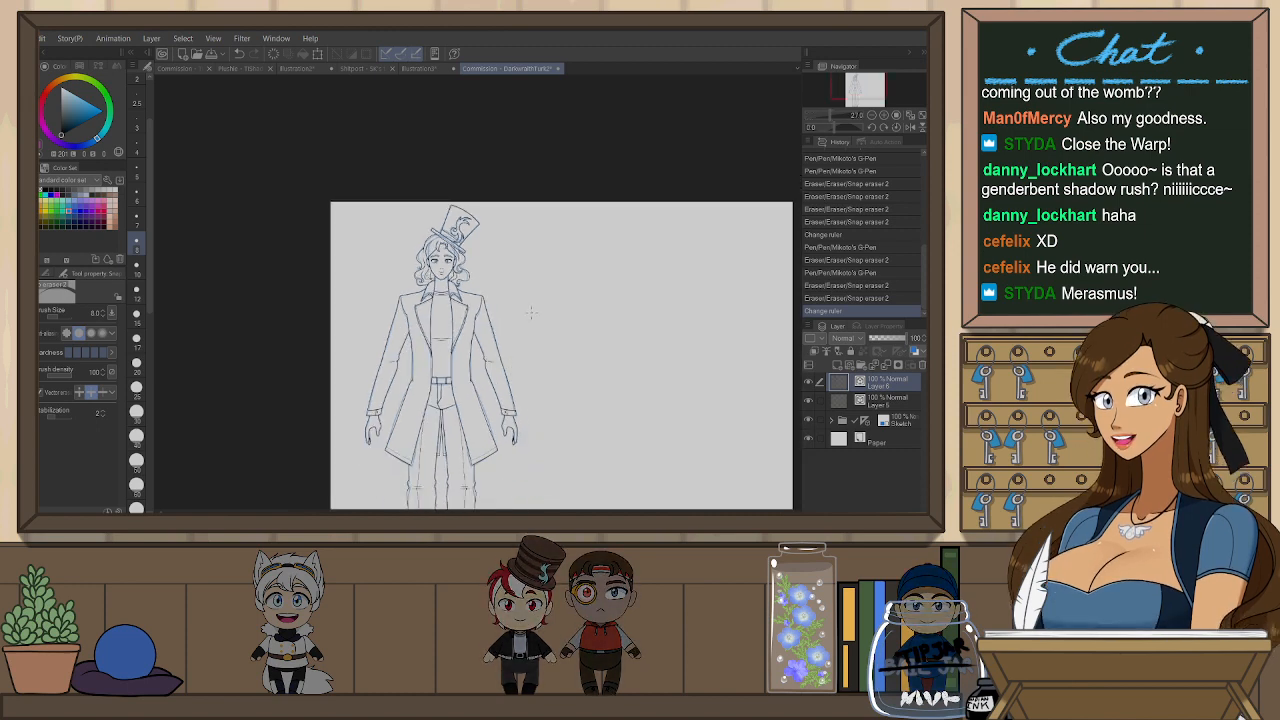
pyautogui.moveTo(565, 363); pyautogui.dragTo(560, 281)
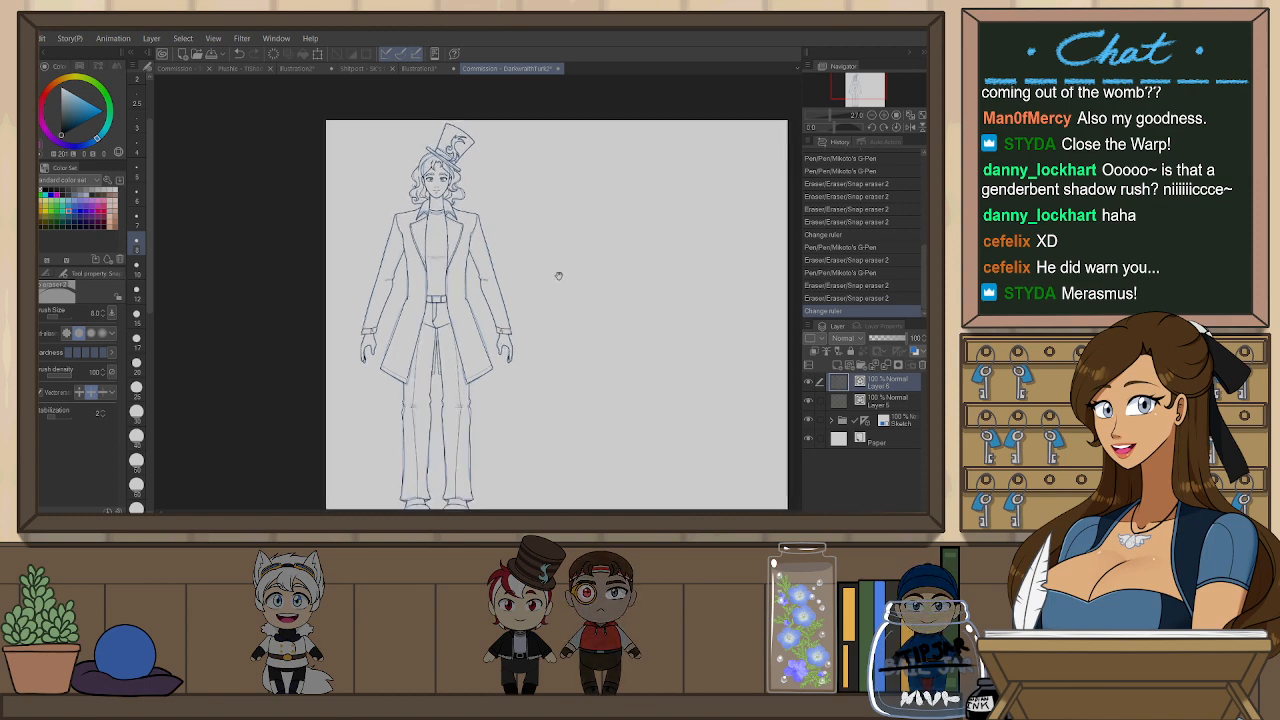
pyautogui.scroll(4, 408, 301)
pyautogui.moveTo(414, 284); pyautogui.dragTo(405, 287)
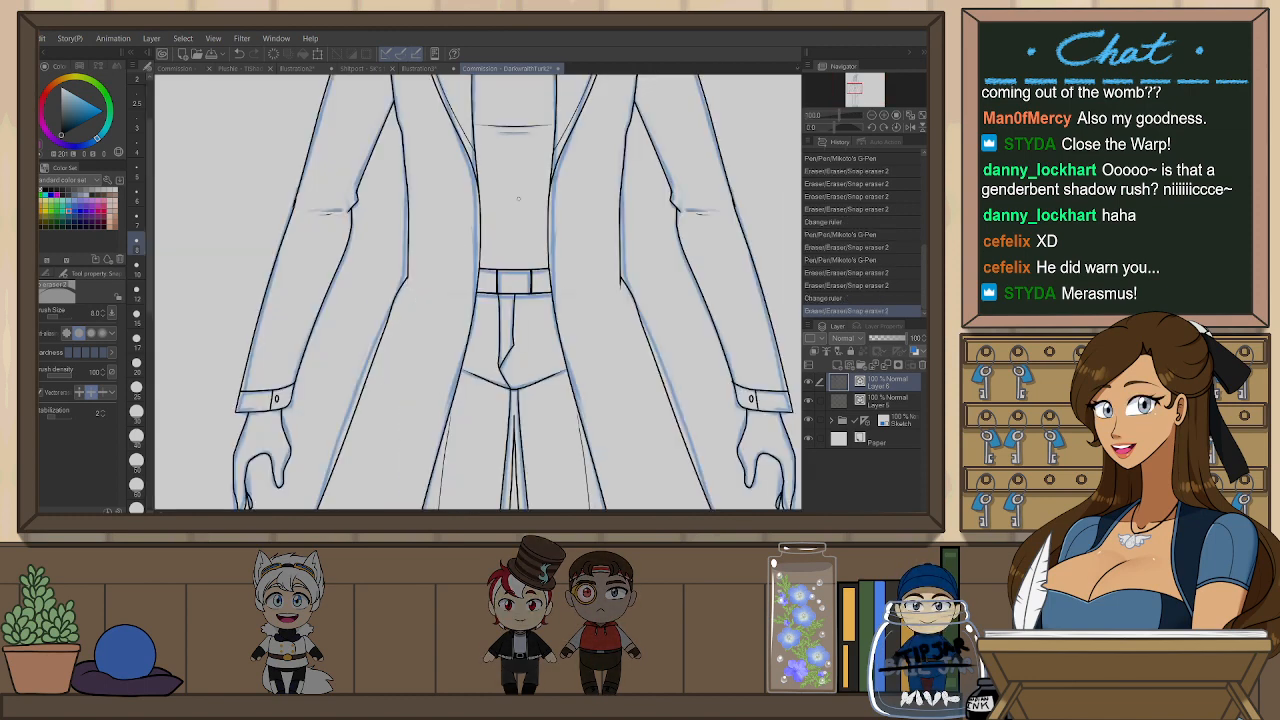
pyautogui.moveTo(616, 284); pyautogui.dragTo(646, 371)
pyautogui.hotkey('ctrl', 'z')
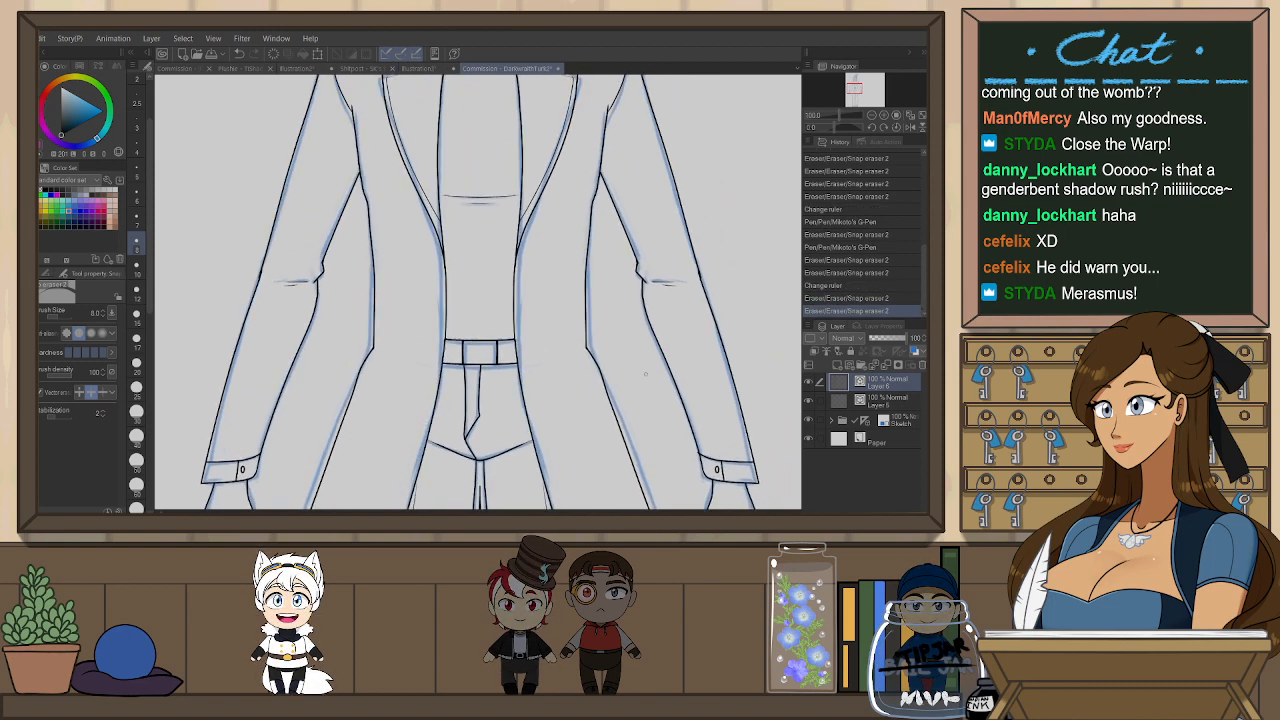
# - Hide the Sketch folder so that only the figure's black line art shows on the whole page
pyautogui.scroll(-2, 631, 333)
pyautogui.moveTo(711, 319); pyautogui.dragTo(613, 400)
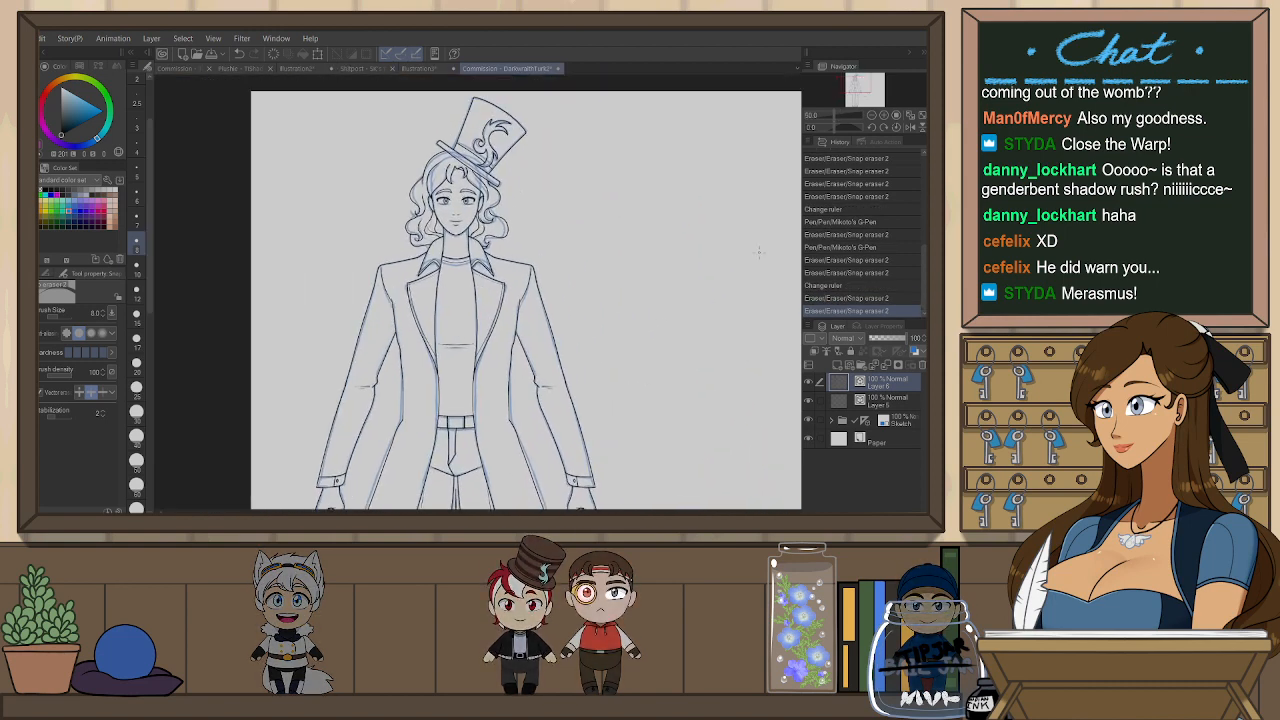
pyautogui.click(917, 127)
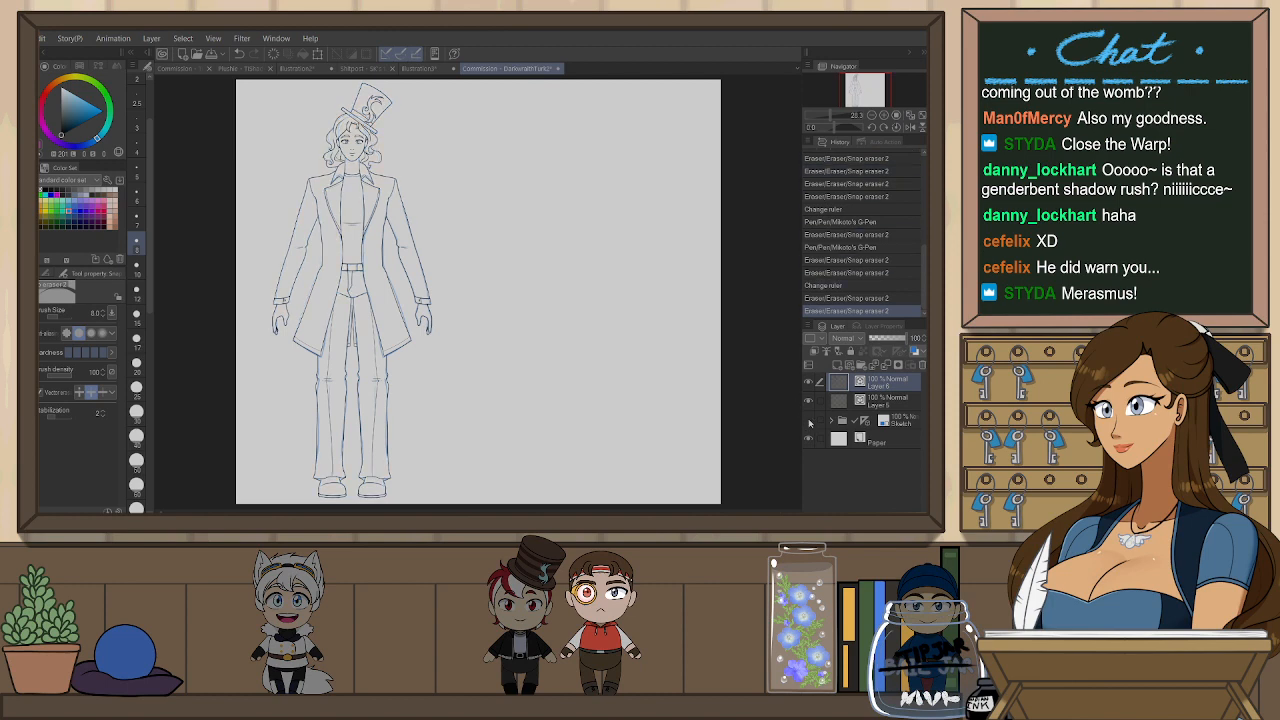
pyautogui.moveTo(653, 408); pyautogui.dragTo(671, 423)
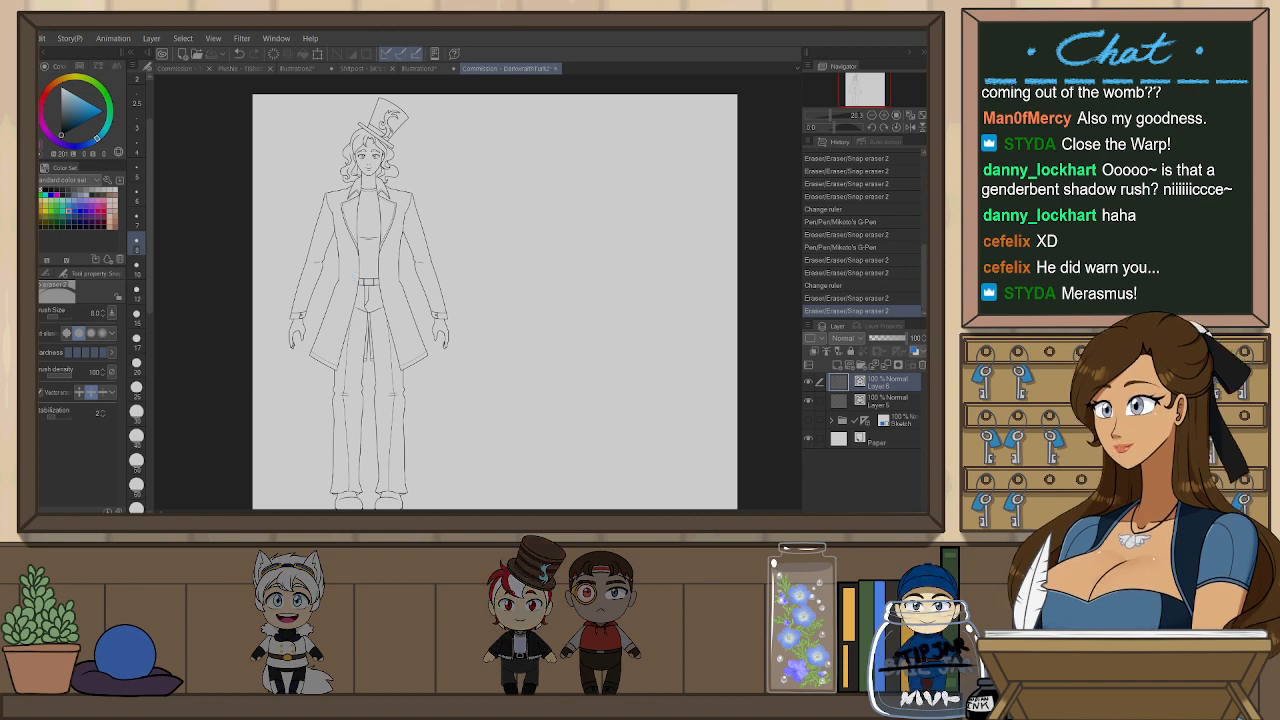
pyautogui.click(922, 118)
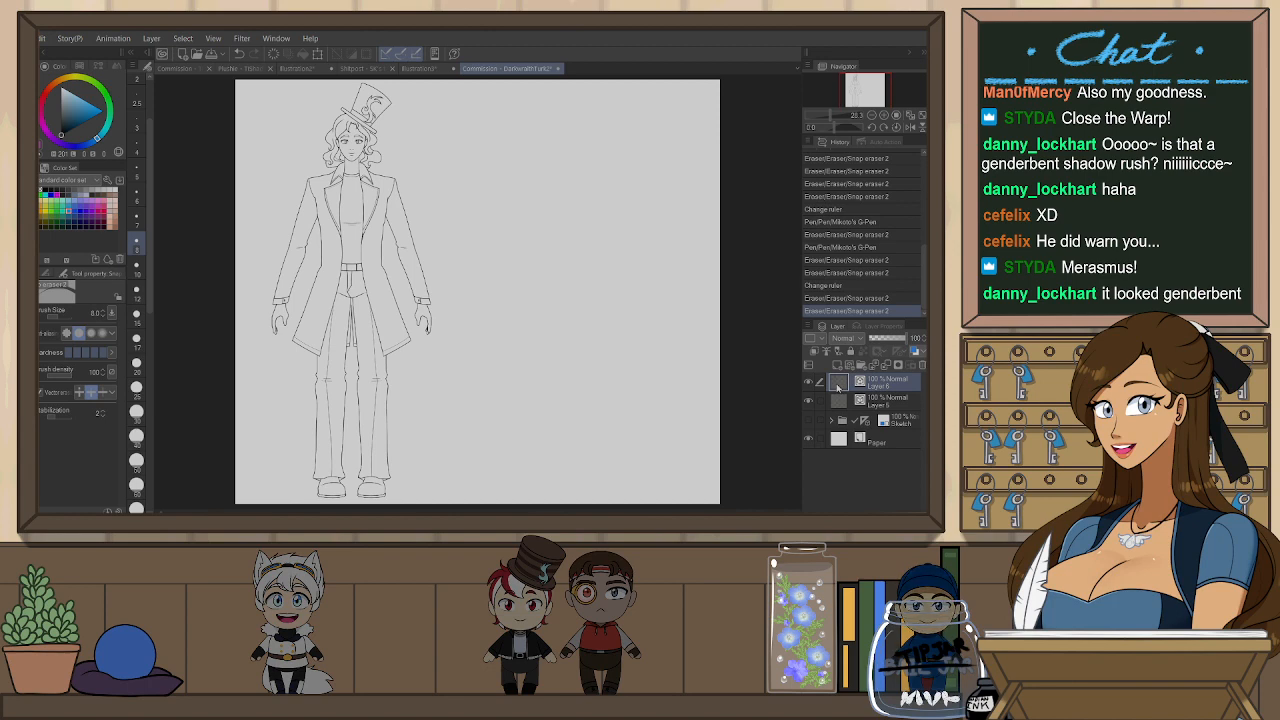
# - Duplicate the upper line layer's whole content onto a new layer and move the copy beside the original figure
pyautogui.hotkey('ctrl', 'a')
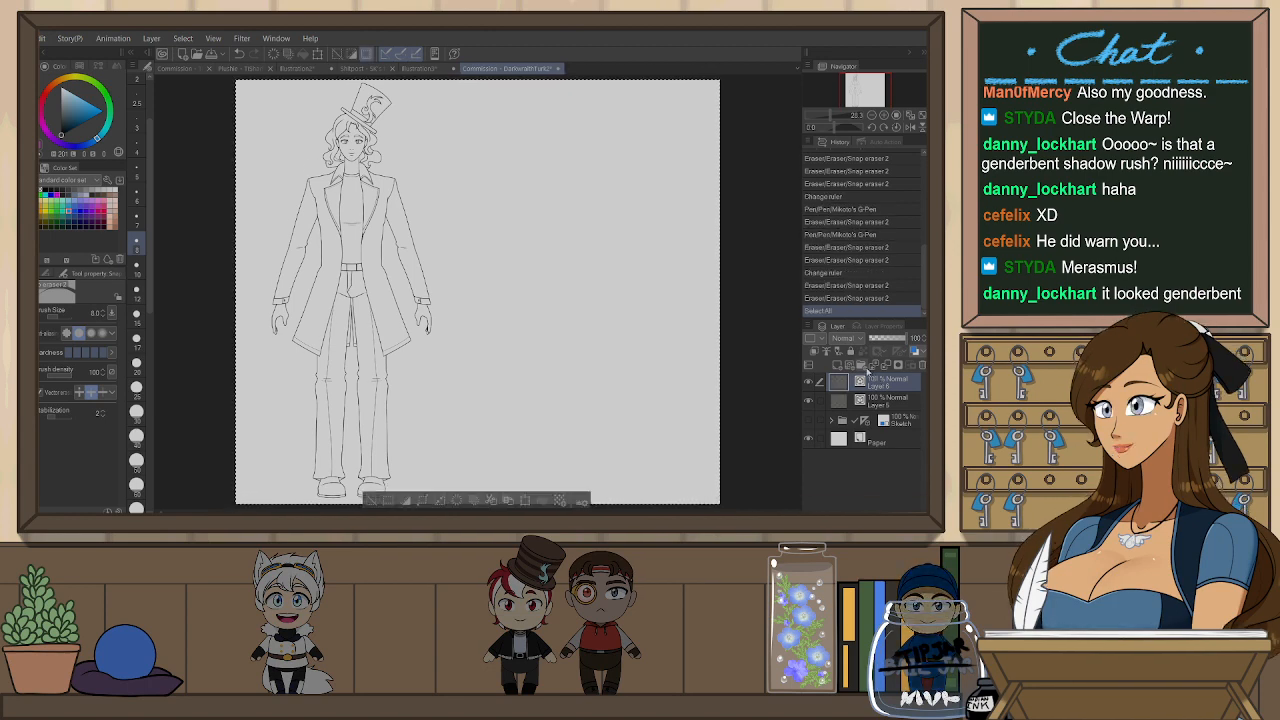
pyautogui.hotkey('ctrl', 'v')
pyautogui.press('k')
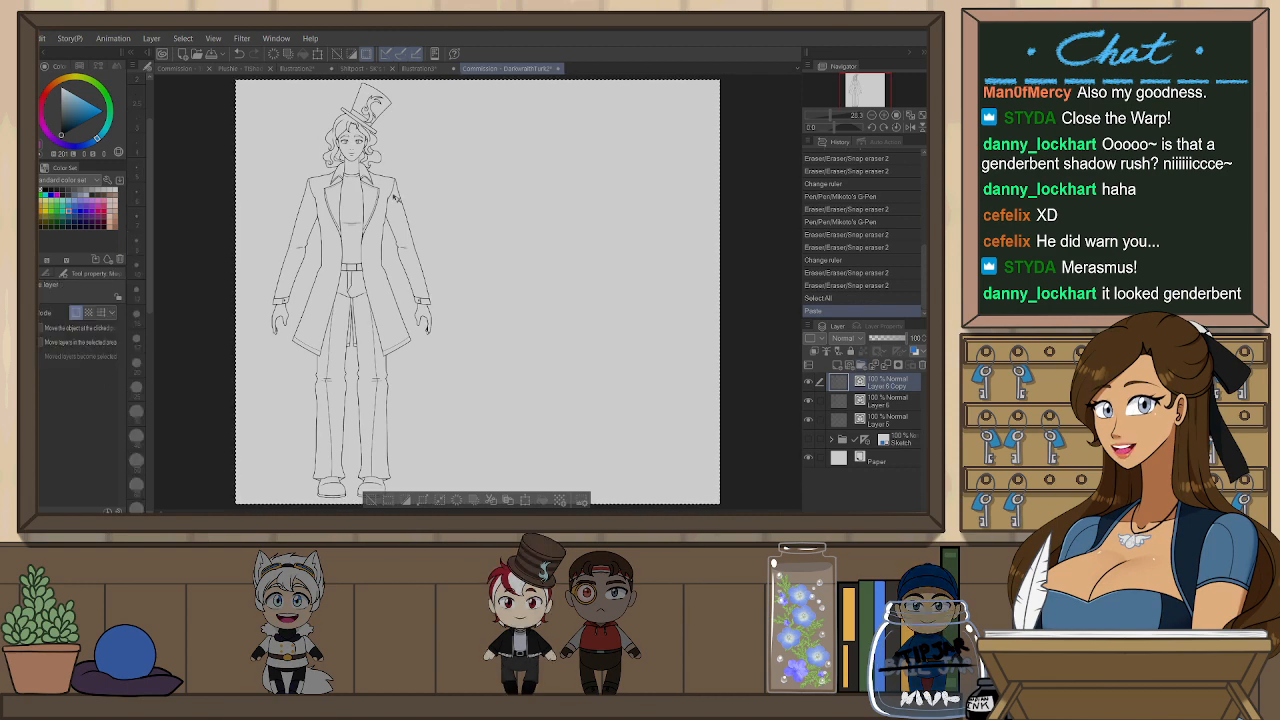
pyautogui.moveTo(378, 232); pyautogui.dragTo(553, 225)
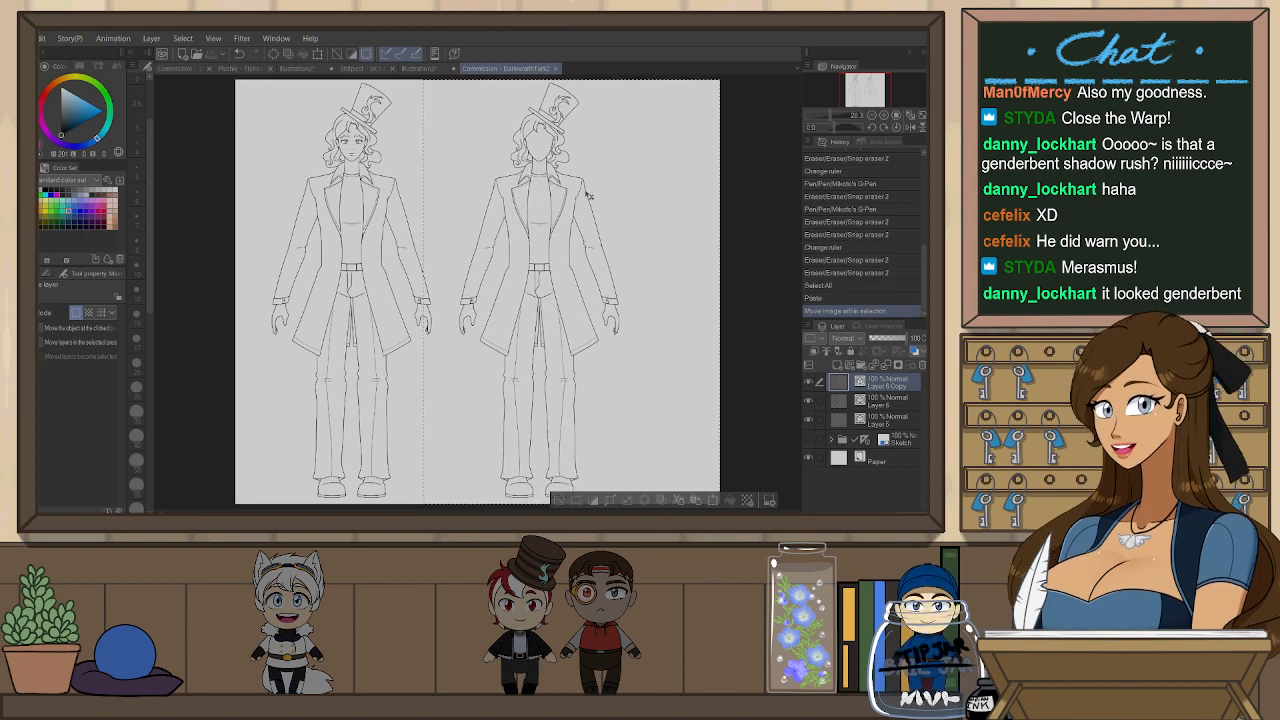
# - Clear the selection and flip the copied figure horizontally in place
pyautogui.hotkey('ctrl', 'd')
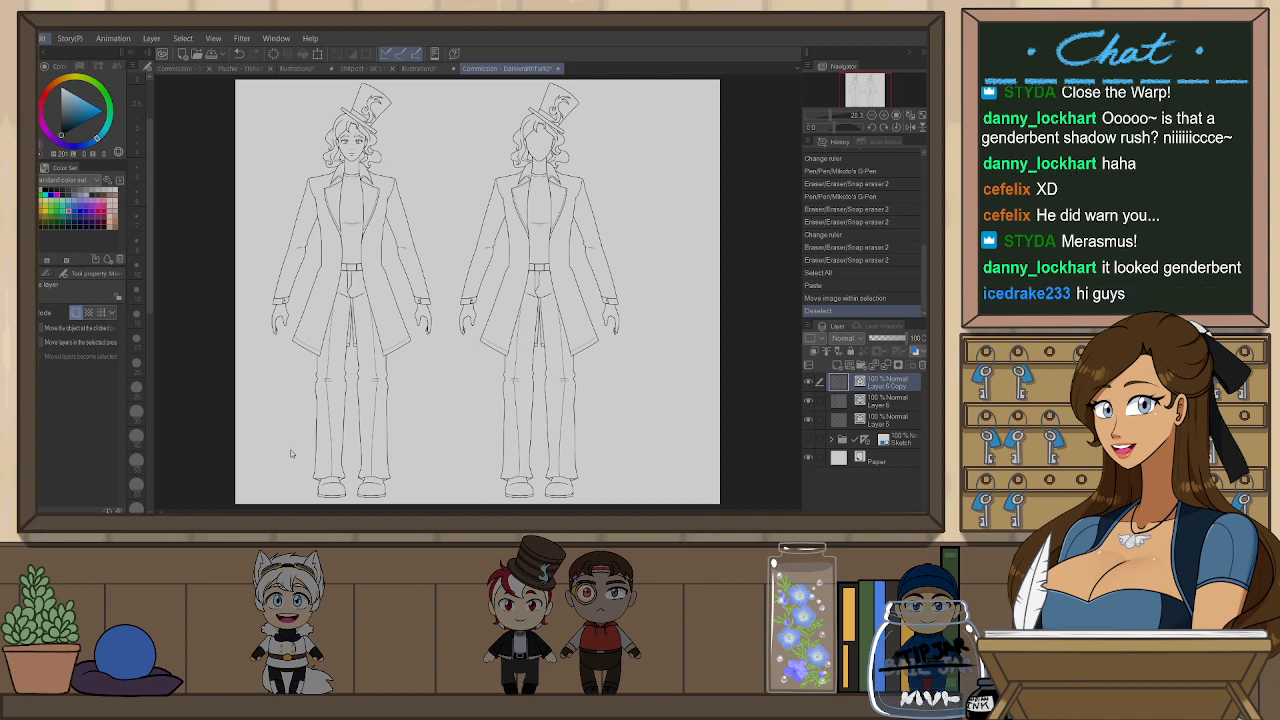
pyautogui.hotkey('ctrl', 'h')
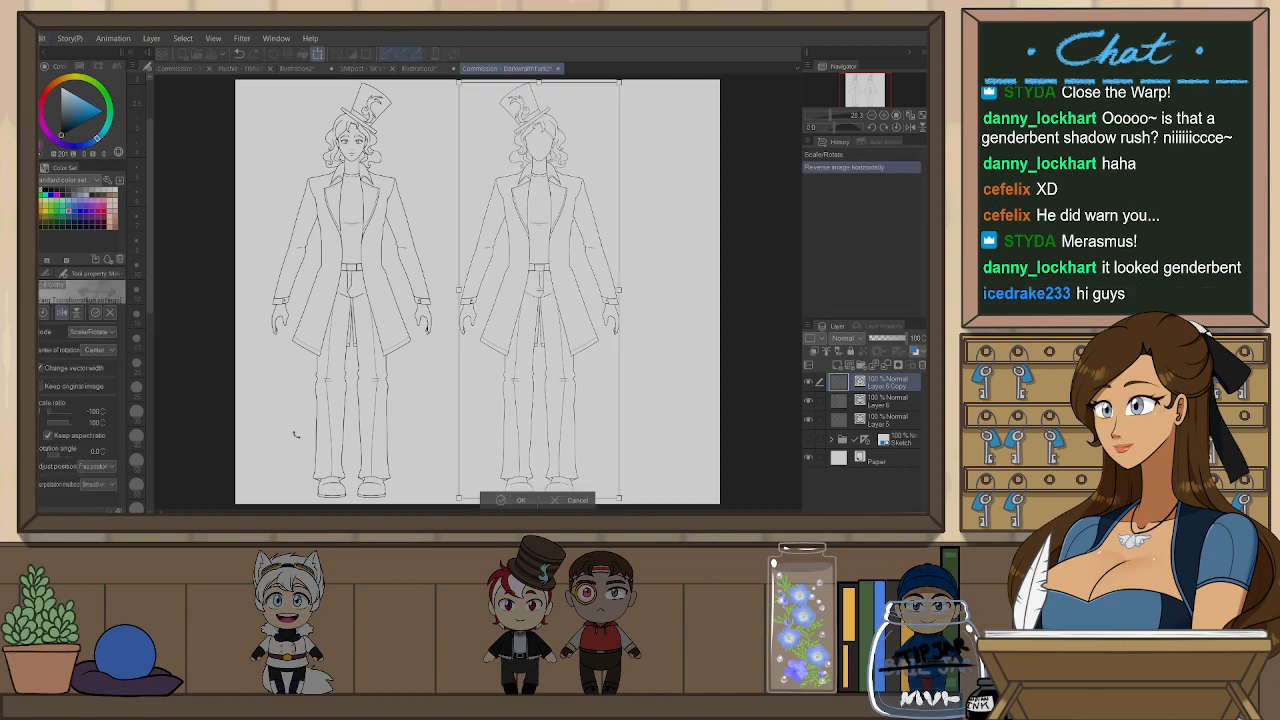
pyautogui.click(513, 500)
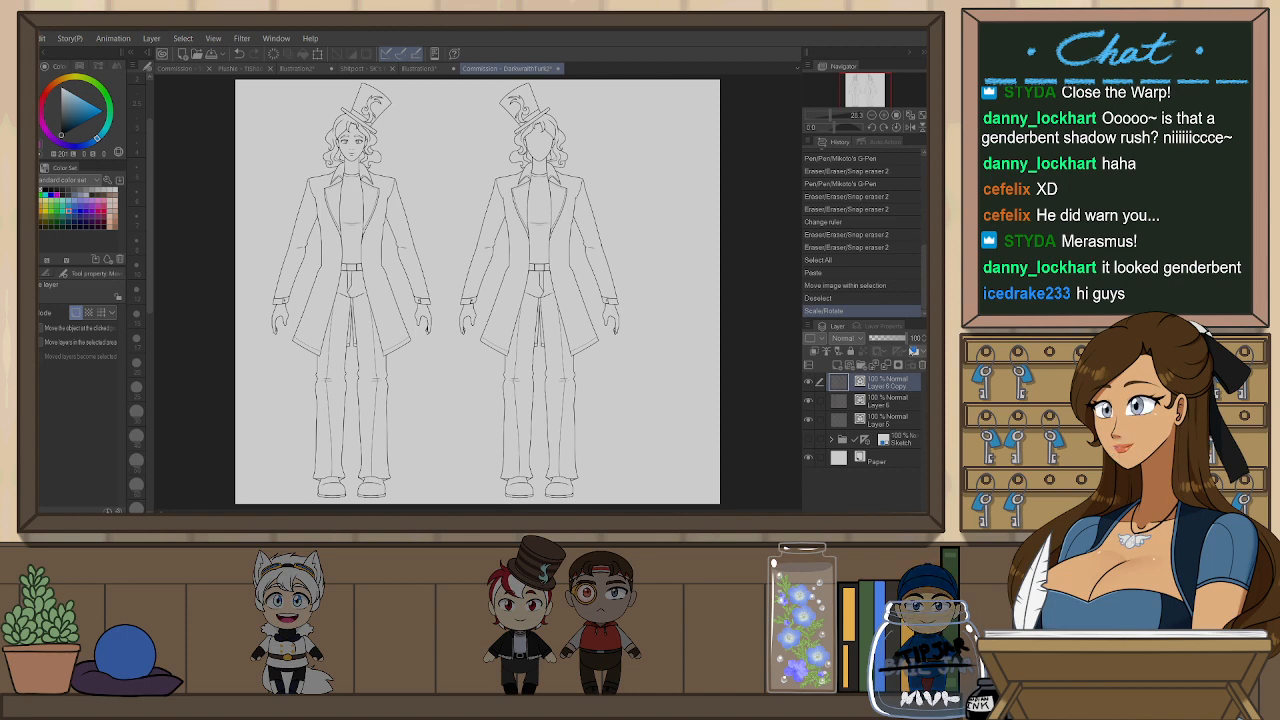
# - Tint the flipped copy with the blue layer color at 30% opacity and add a new vector layer above it
pyautogui.click(915, 351)
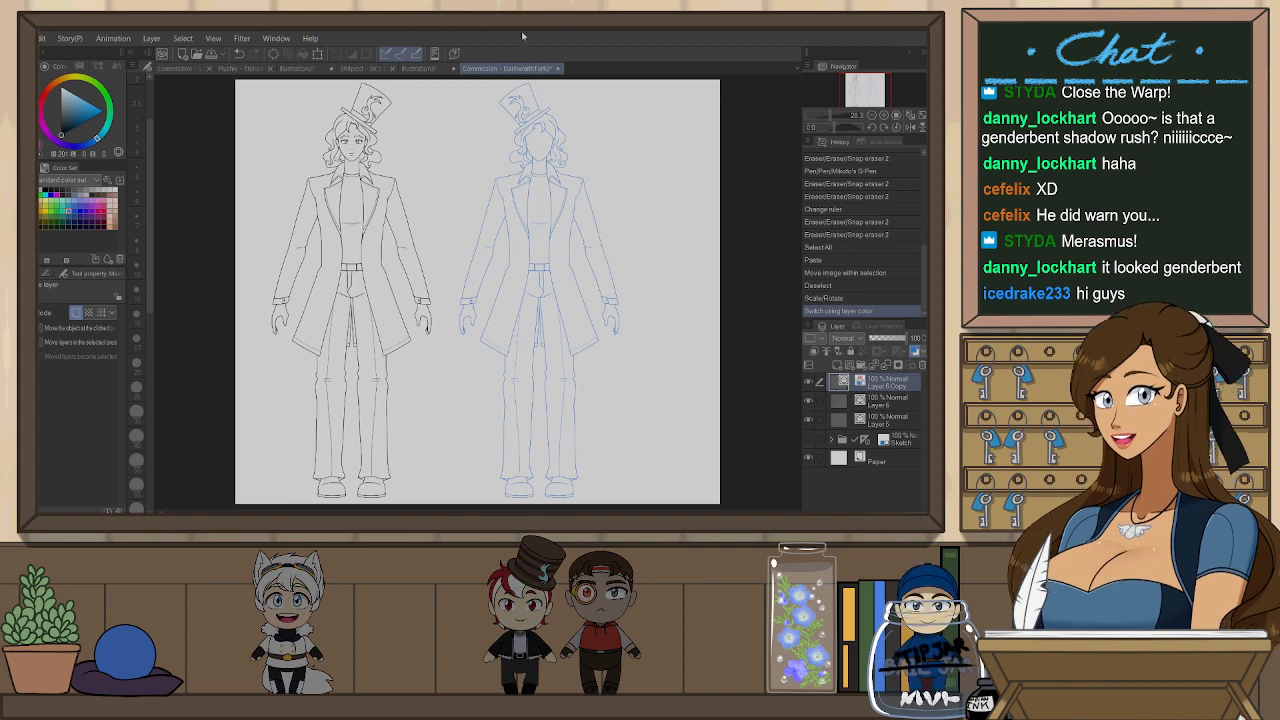
pyautogui.scroll(5, 530, 97)
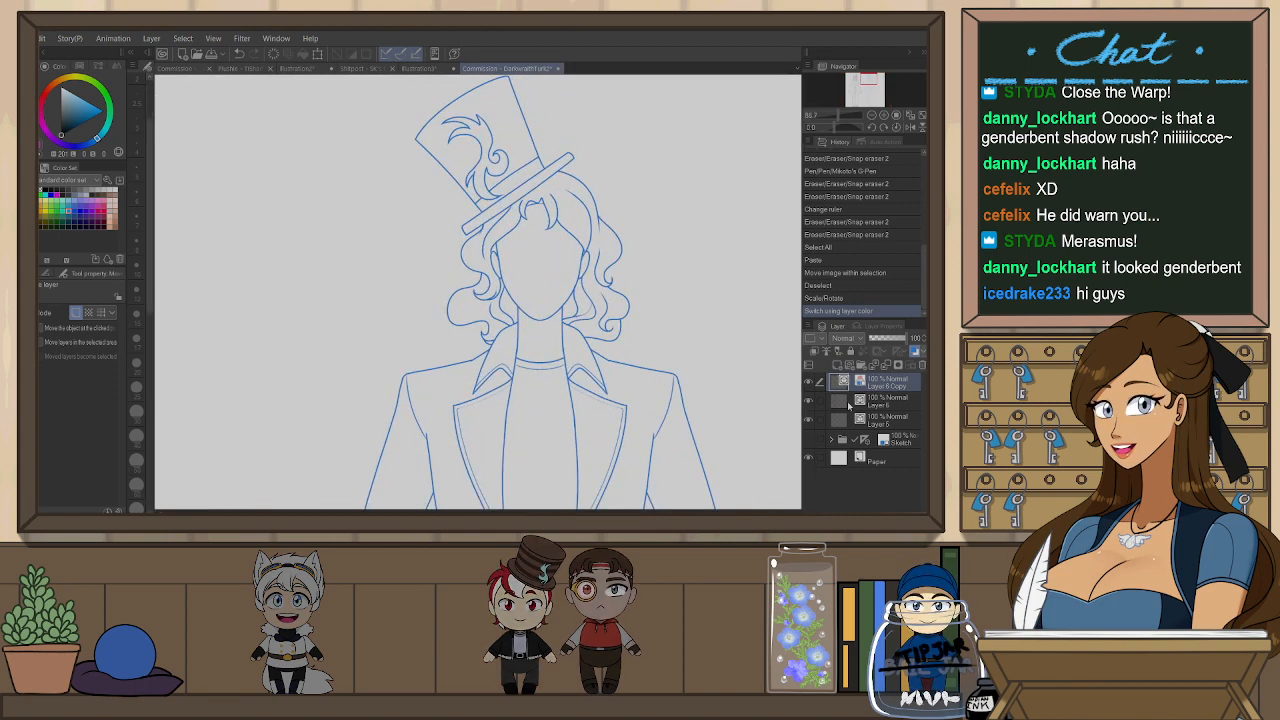
pyautogui.click(880, 338)
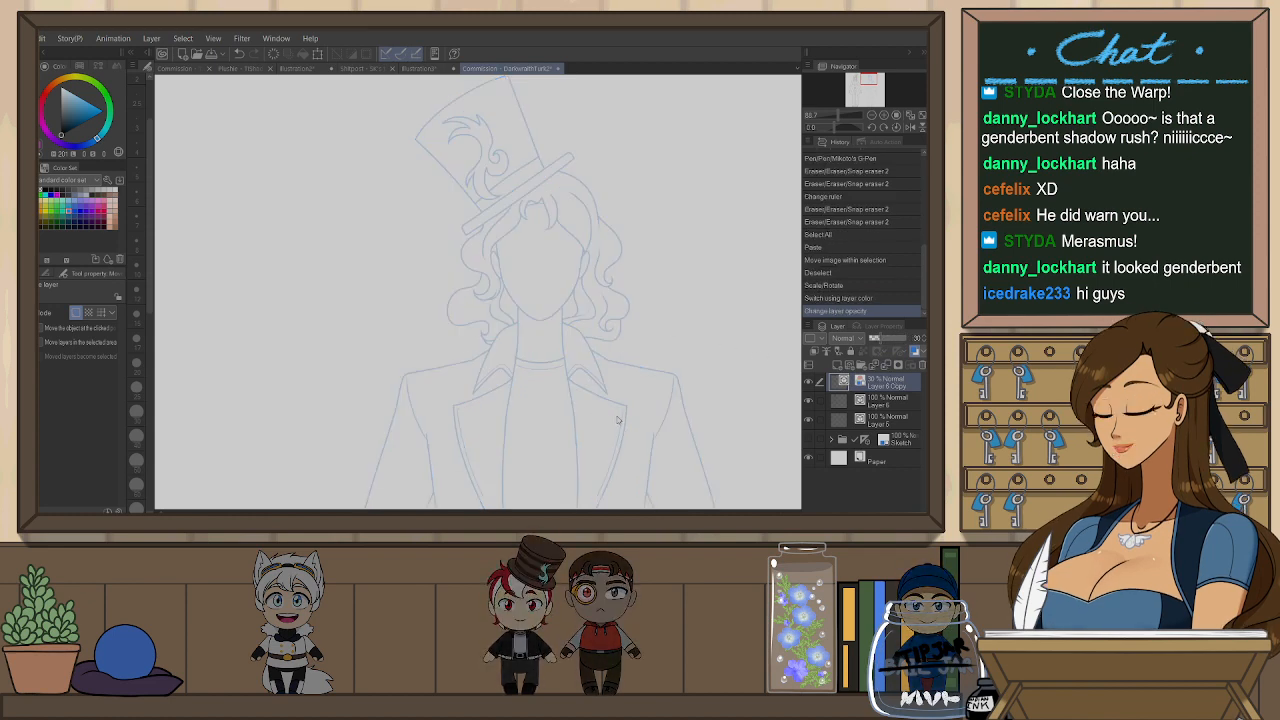
pyautogui.hotkey('ctrl', 'shift', 'n')
pyautogui.scroll(5, 593, 370)
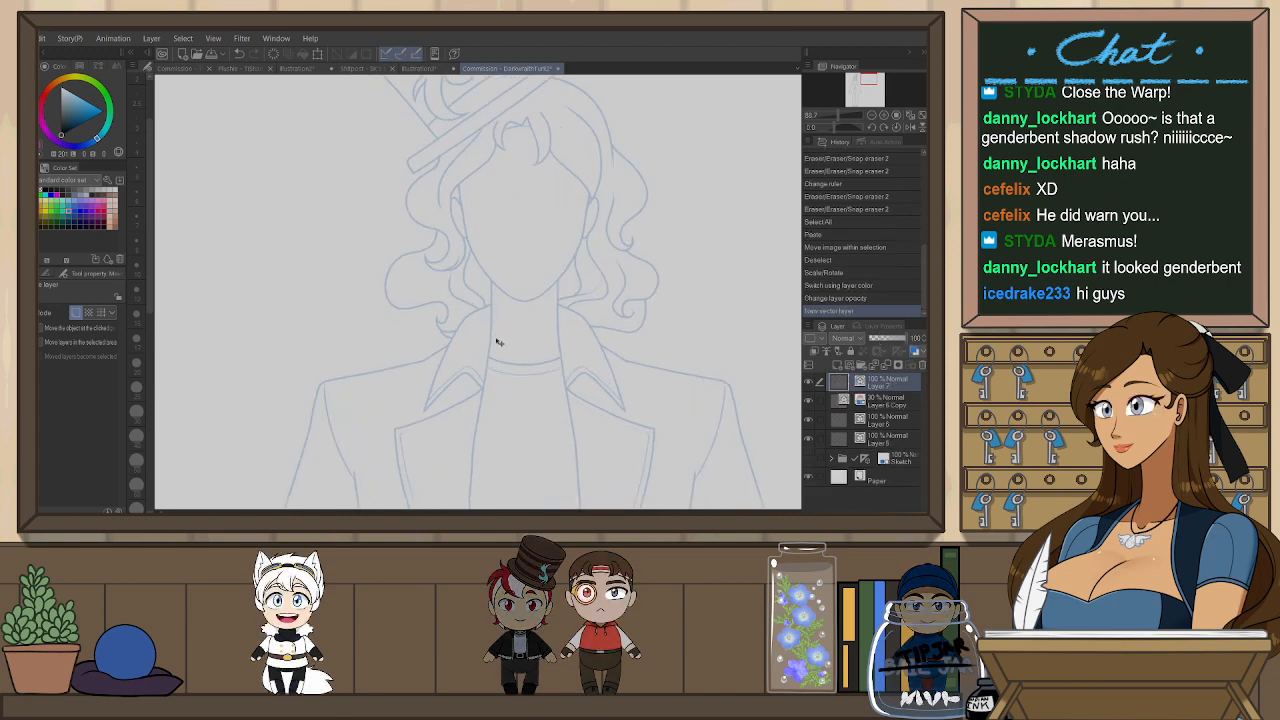
# - Ink a short upward-curving hair line with the G-Pen from the lowest left curl across the collar to the neck's edge
pyautogui.press('p')
pyautogui.moveTo(416, 334)
pyautogui.mouseDown()
pyautogui.moveTo(454, 334)
pyautogui.moveTo(484, 286)
pyautogui.mouseUp()
pyautogui.hotkey('ctrl', 'z')
pyautogui.moveTo(413, 336); pyautogui.dragTo(480, 293)
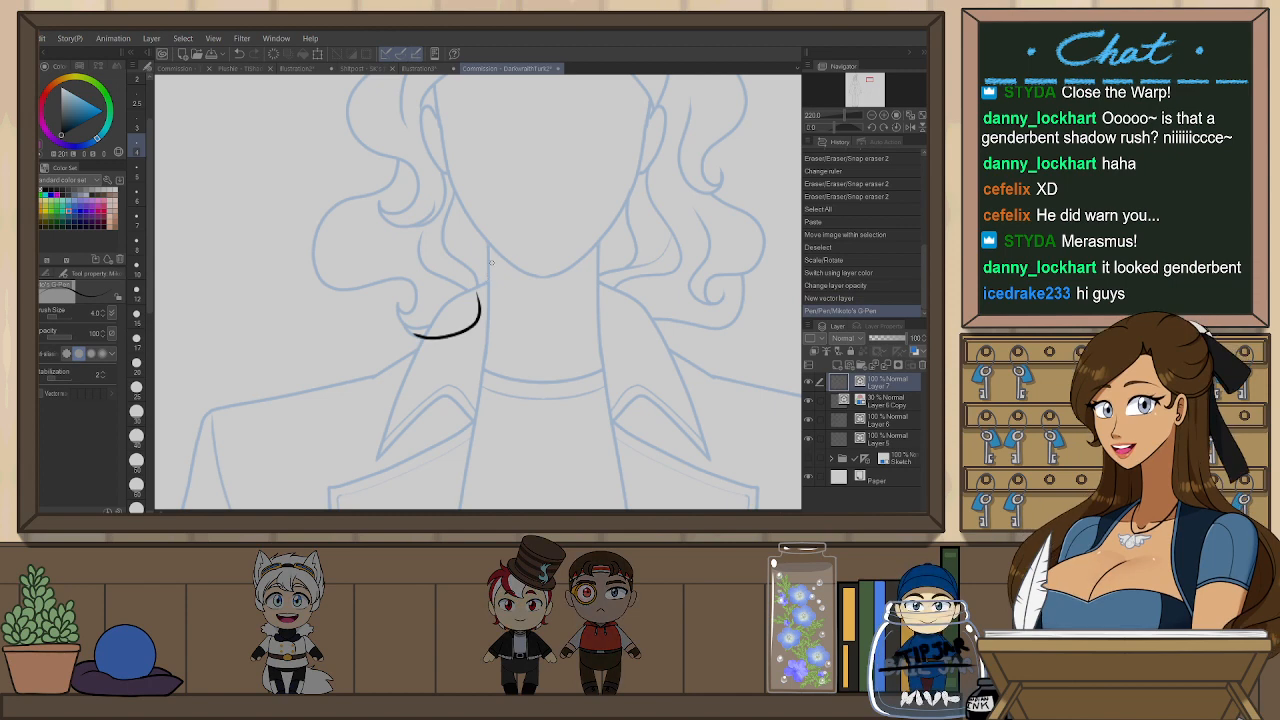
pyautogui.moveTo(634, 346)
pyautogui.mouseDown()
pyautogui.moveTo(410, 112)
pyautogui.moveTo(320, 476)
pyautogui.moveTo(392, 474)
pyautogui.mouseUp()
pyautogui.hotkey('ctrl', 'z')
pyautogui.moveTo(453, 216); pyautogui.dragTo(463, 297)
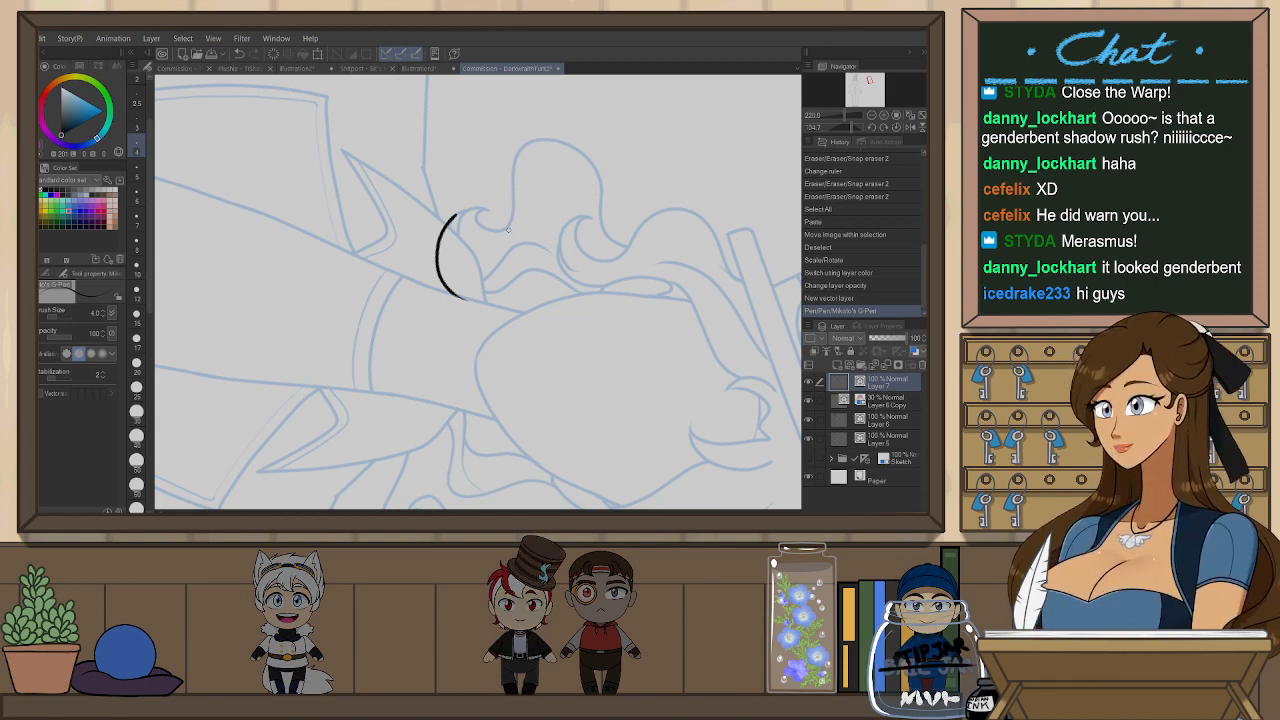
pyautogui.hotkey('ctrl', 'z')
pyautogui.hotkey('ctrl', 'z')
pyautogui.moveTo(458, 212)
pyautogui.mouseDown()
pyautogui.moveTo(443, 236)
pyautogui.moveTo(478, 297)
pyautogui.moveTo(432, 325)
pyautogui.moveTo(458, 306)
pyautogui.moveTo(415, 380)
pyautogui.mouseUp()
pyautogui.hotkey('ctrl', 'z')
pyautogui.hotkey('ctrl', 'z')
pyautogui.moveTo(468, 298); pyautogui.dragTo(410, 360)
pyautogui.hotkey('ctrl', '@')
pyautogui.hotkey('ctrl', 'z')
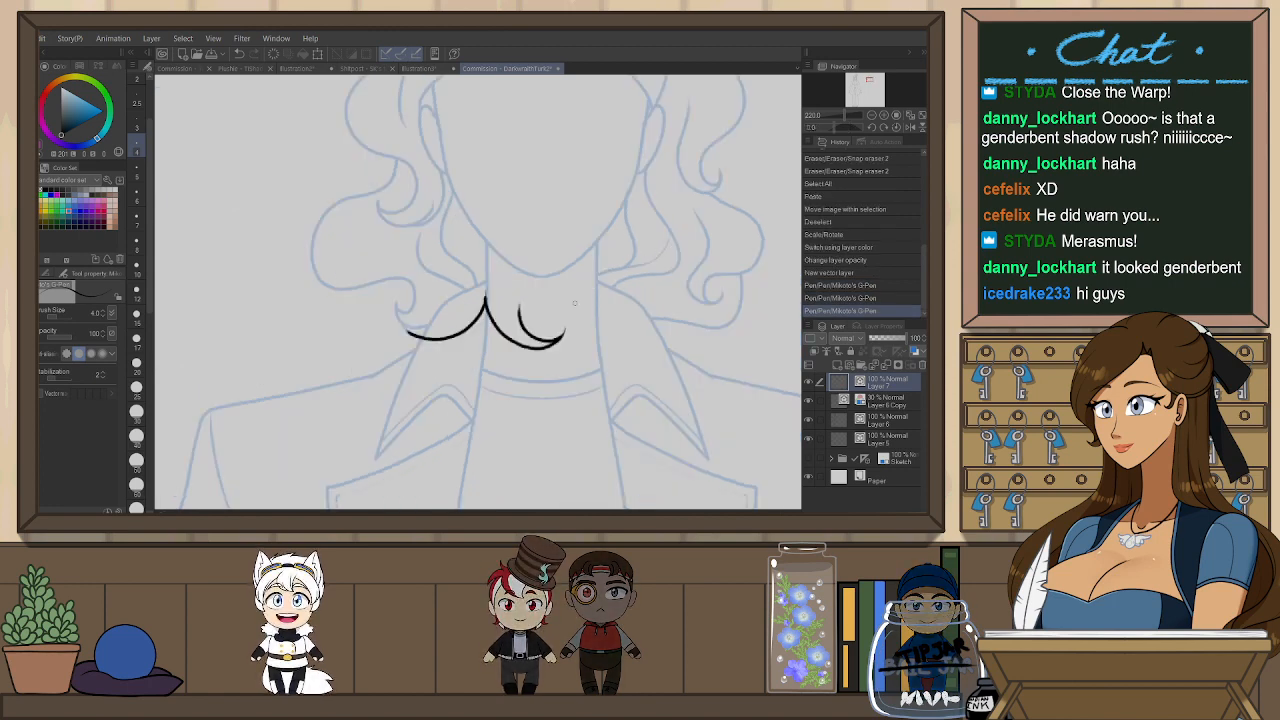
# - Try to ink a long strand sweeping from the middle of the blank face down to the end of the short hair curve
pyautogui.hotkey('ctrl', 'z')
pyautogui.moveTo(530, 146); pyautogui.dragTo(486, 318)
pyautogui.hotkey('ctrl', 'z')
pyautogui.moveTo(530, 130)
pyautogui.mouseDown()
pyautogui.moveTo(532, 178)
pyautogui.moveTo(484, 305)
pyautogui.mouseUp()
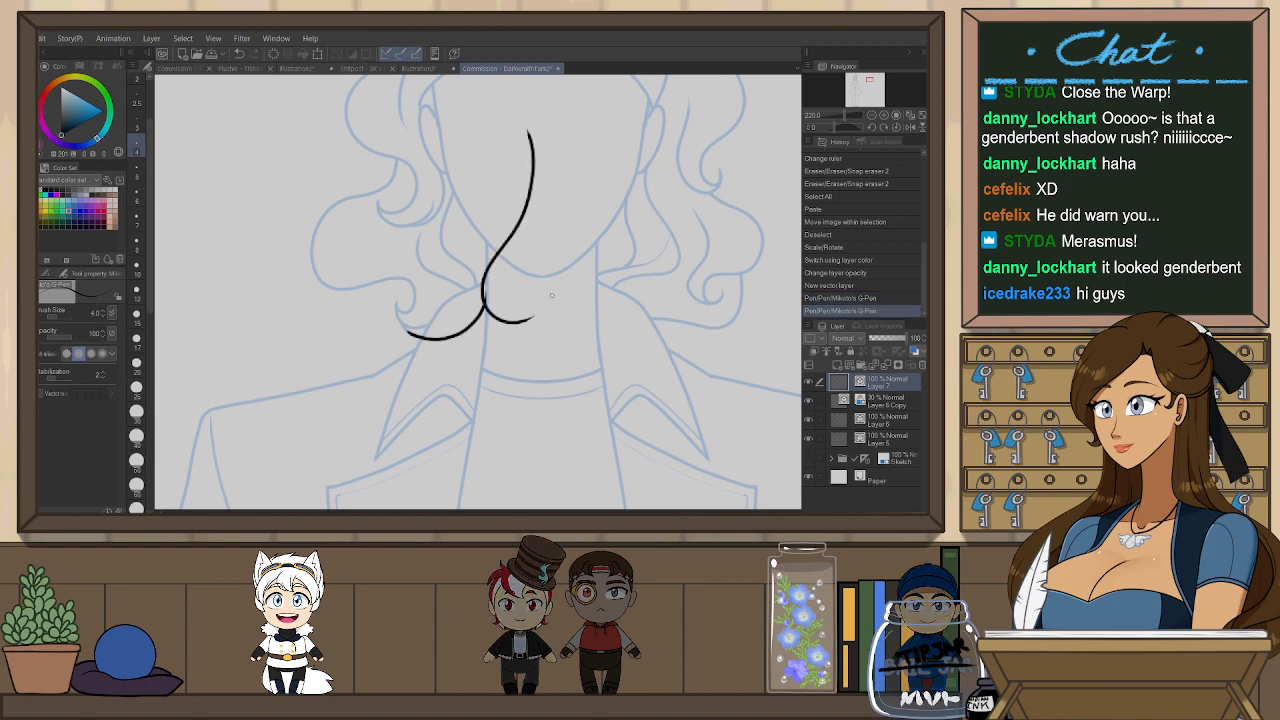
pyautogui.hotkey('ctrl', 'z')
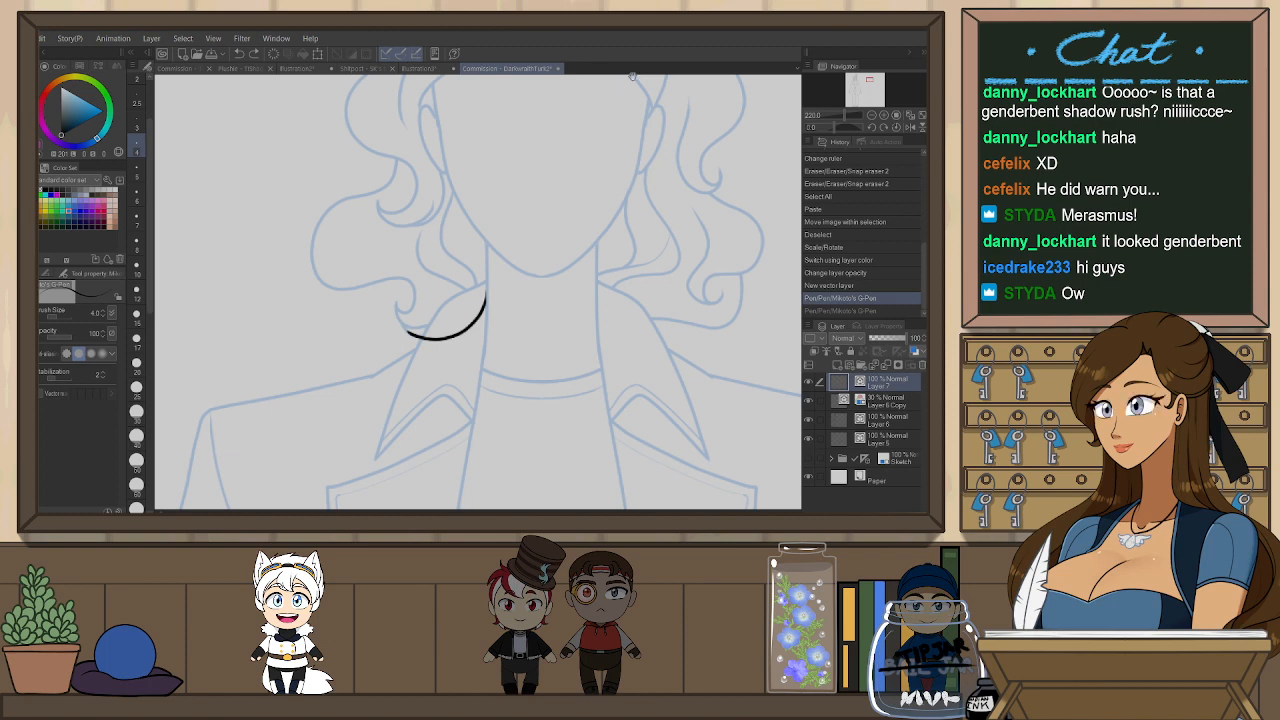
# - Ink a long S-shaped hair strand from mid-face past the left neck edge, ending in a curled tip with an upward hook over the neck
pyautogui.moveTo(599, 204); pyautogui.dragTo(550, 249)
pyautogui.moveTo(436, 308)
pyautogui.mouseDown()
pyautogui.moveTo(471, 374)
pyautogui.moveTo(492, 378)
pyautogui.mouseUp()
pyautogui.hotkey('ctrl', 'z')
pyautogui.hotkey('ctrl', 'z')
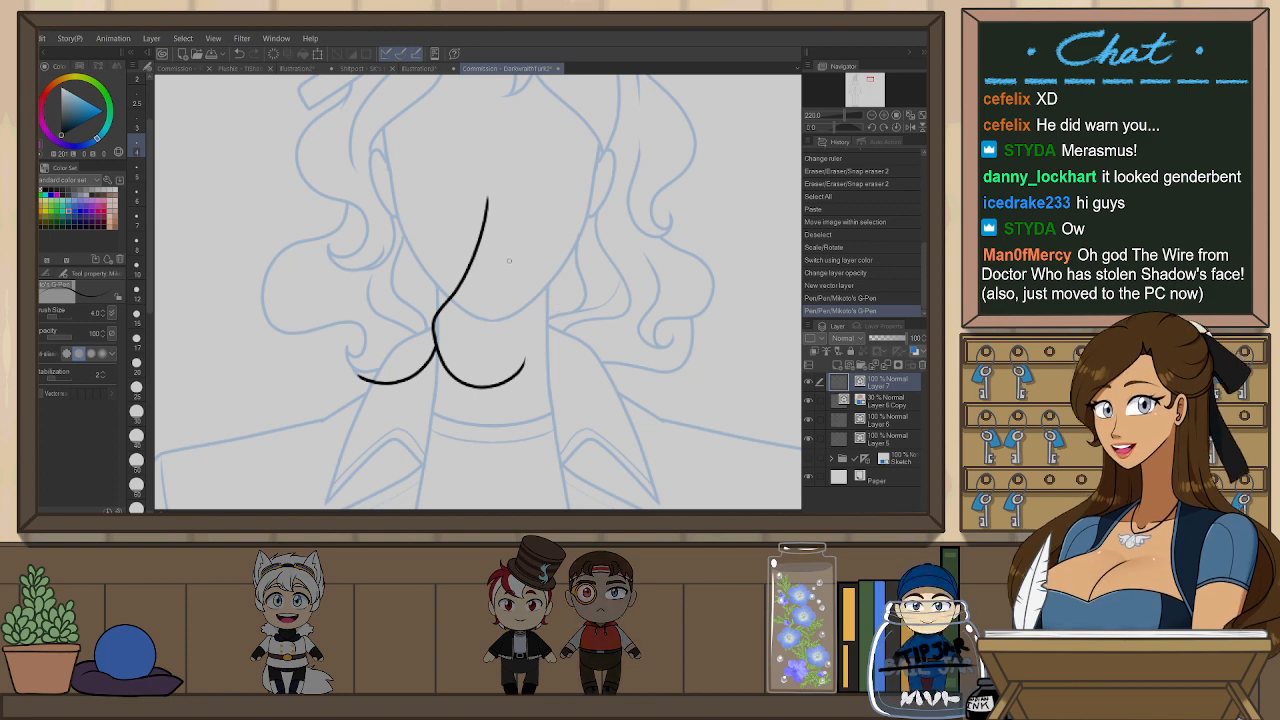
pyautogui.hotkey('ctrl', 'z')
pyautogui.moveTo(487, 180)
pyautogui.mouseDown()
pyautogui.moveTo(485, 257)
pyautogui.moveTo(436, 360)
pyautogui.moveTo(525, 362)
pyautogui.mouseUp()
pyautogui.hotkey('ctrl', 'z')
pyautogui.hotkey('ctrl', 'z')
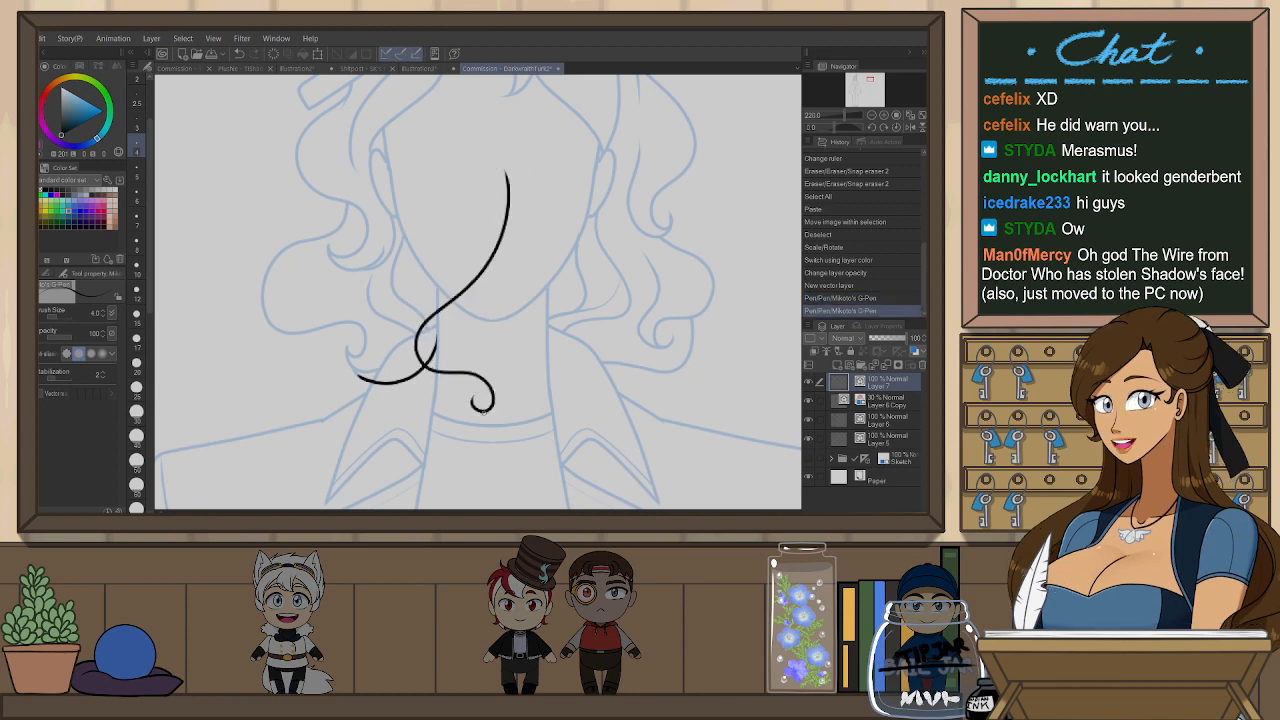
pyautogui.moveTo(474, 396); pyautogui.dragTo(524, 368)
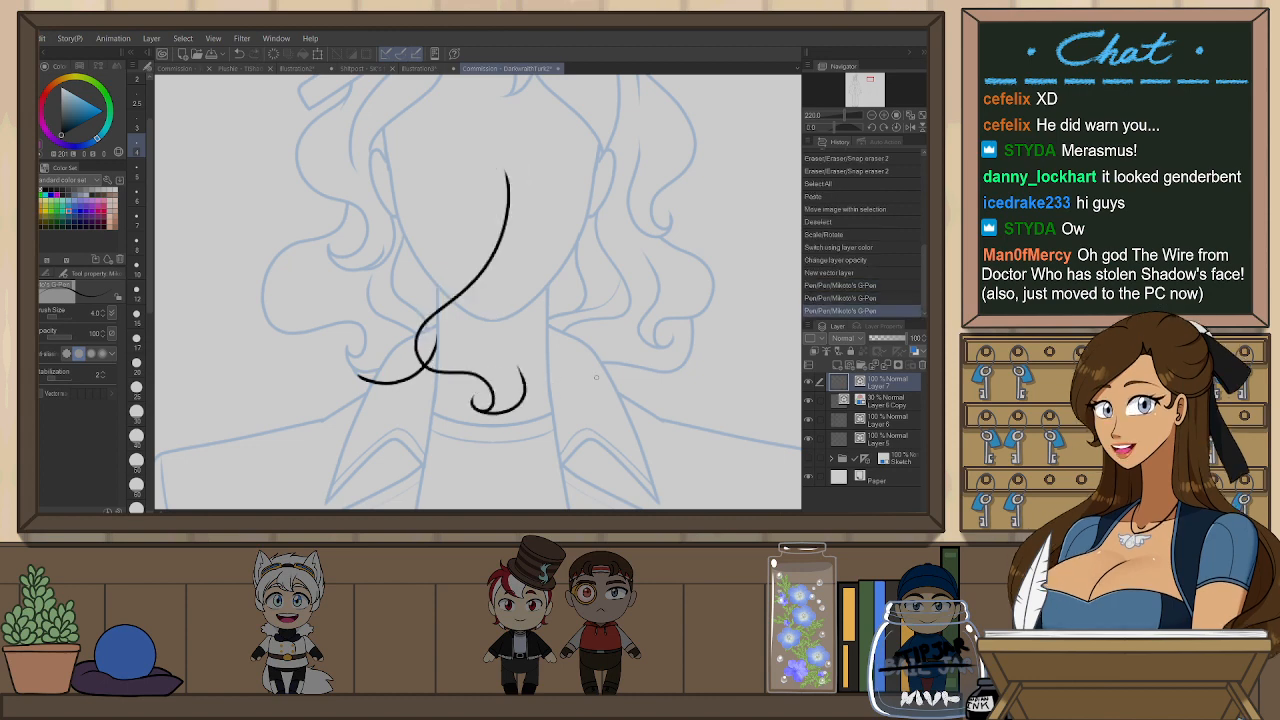